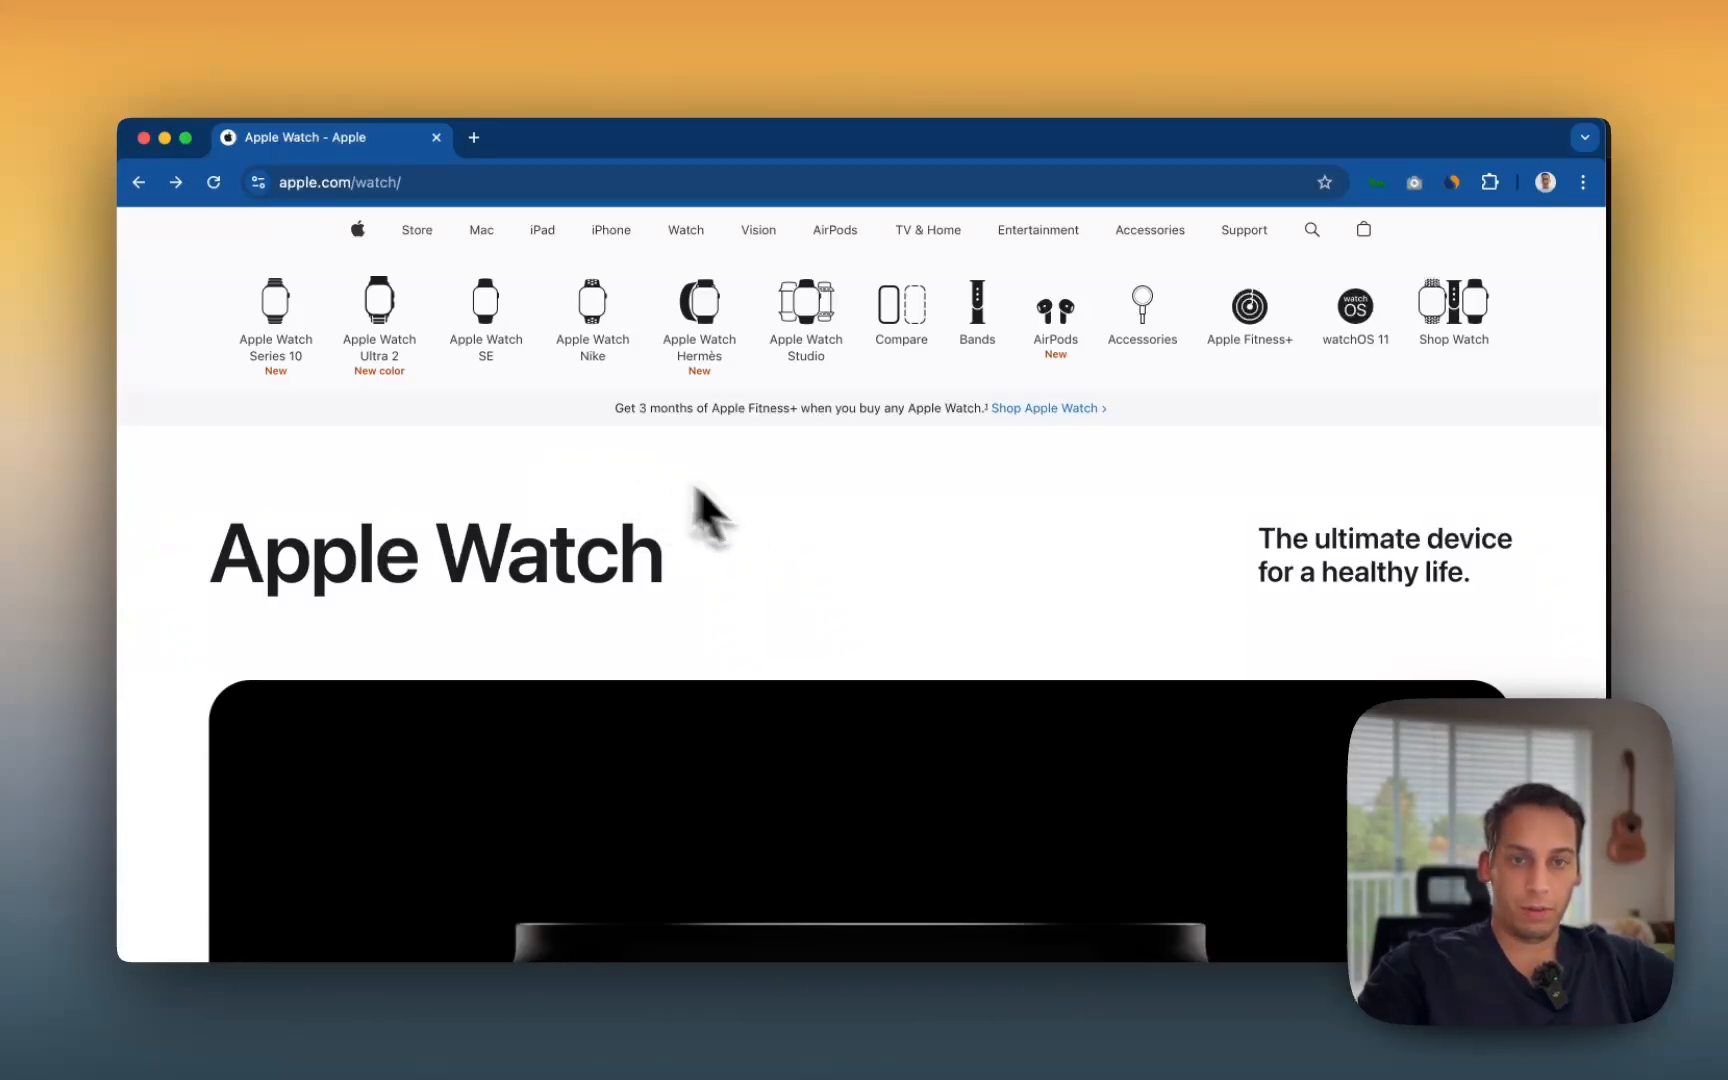
Step: Look over the Apple Watch page and open the browser's developer tools for inspecting it
{"action": "scroll", "coordinate": [693, 560], "scroll_direction": "down", "scroll_amount": 10}
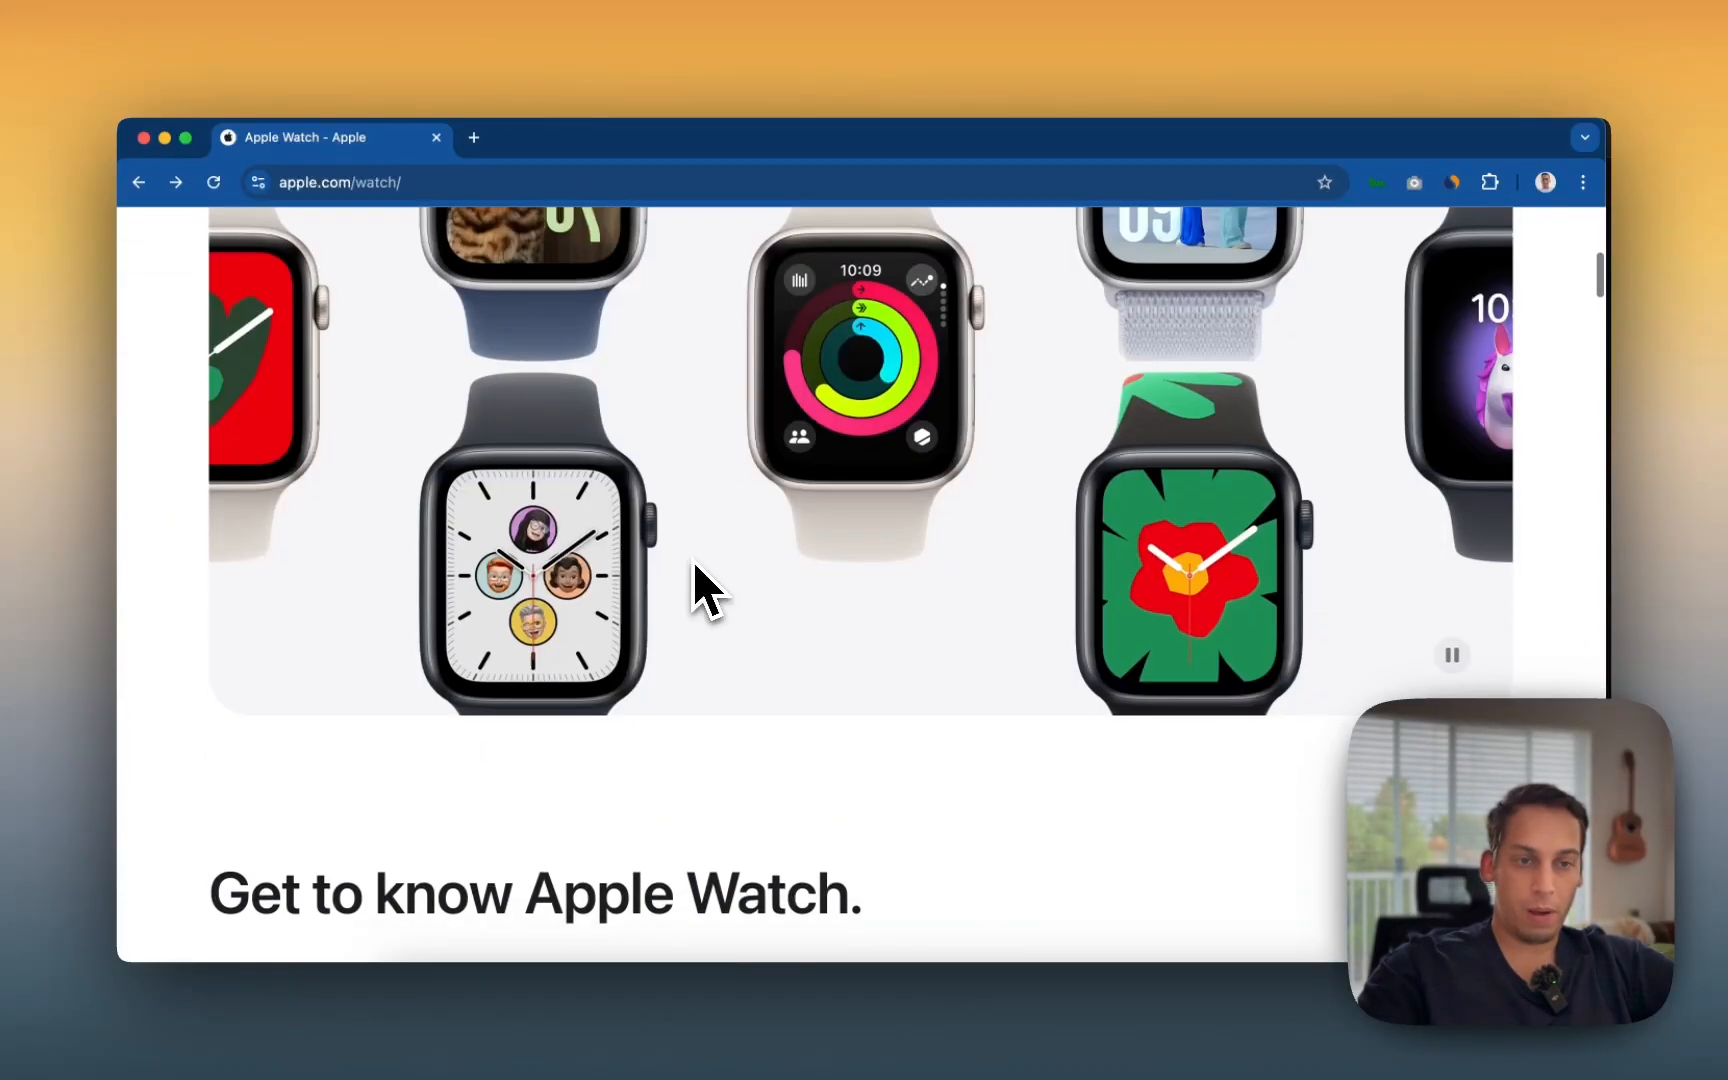
{"action": "scroll", "coordinate": [693, 560], "scroll_direction": "down", "scroll_amount": 5}
{"action": "scroll", "coordinate": [693, 560], "scroll_direction": "up", "scroll_amount": 15}
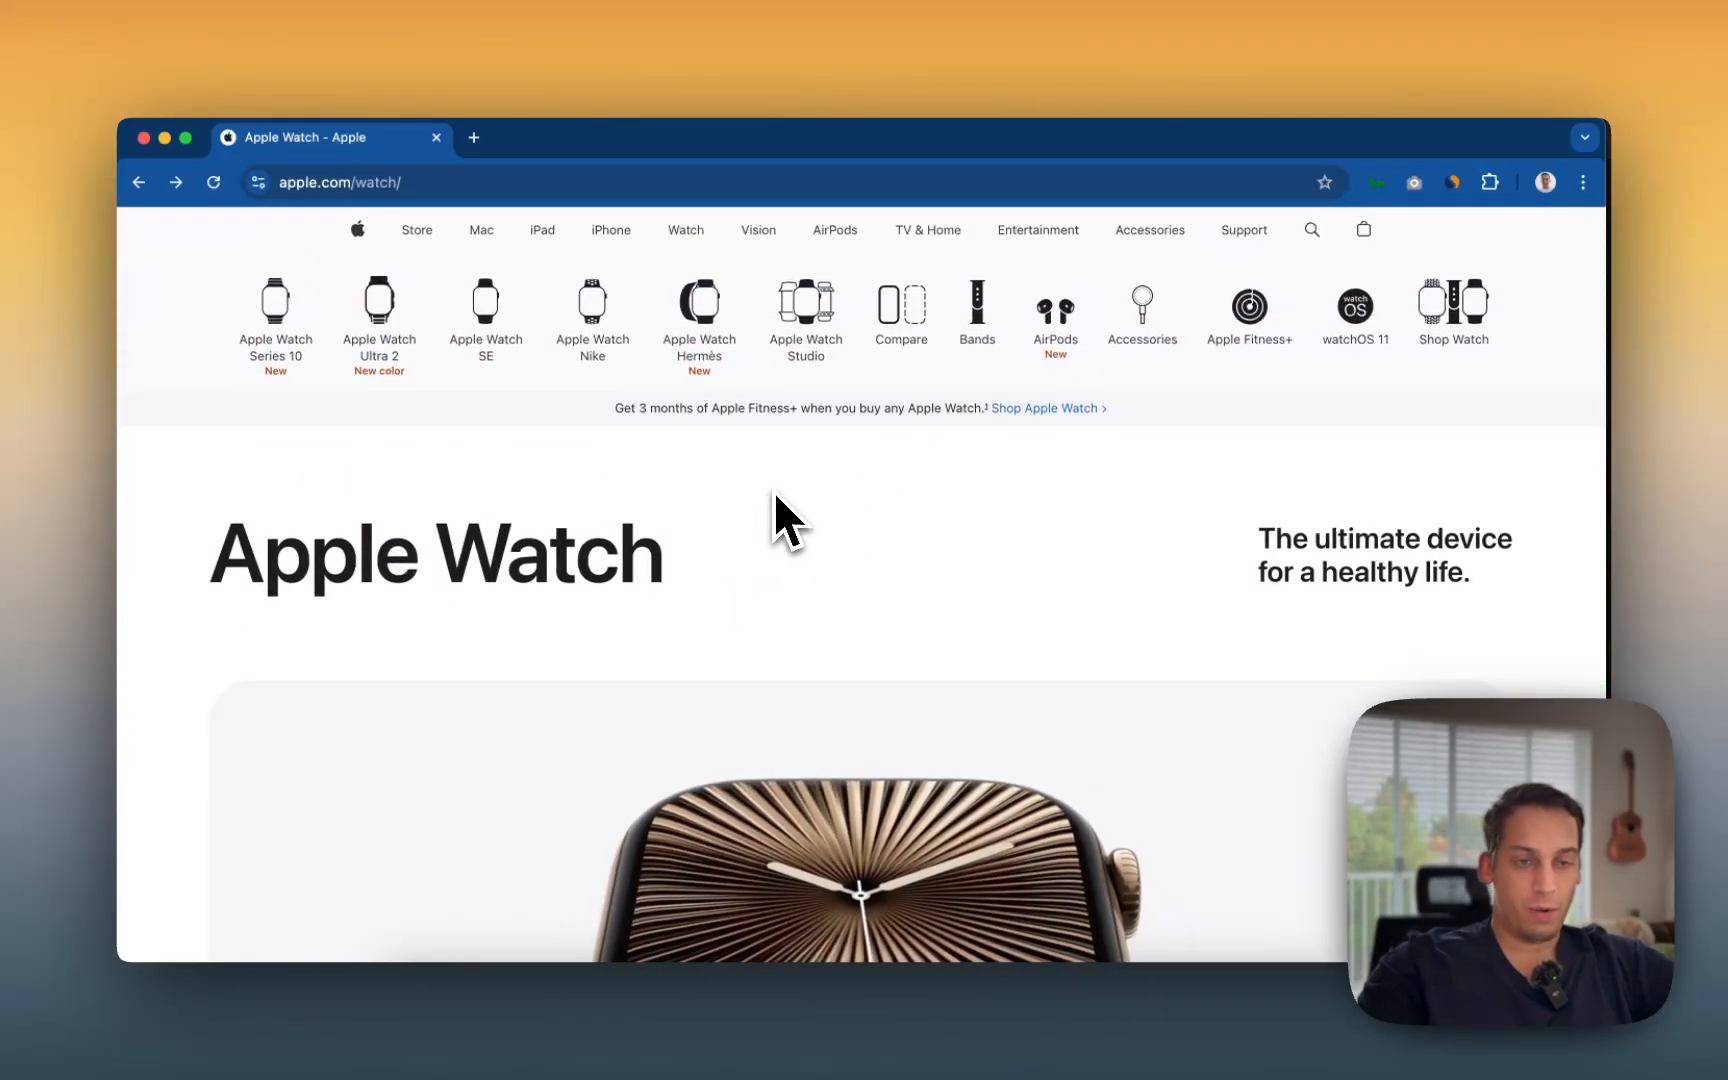
{"action": "right_click", "coordinate": [774, 492]}
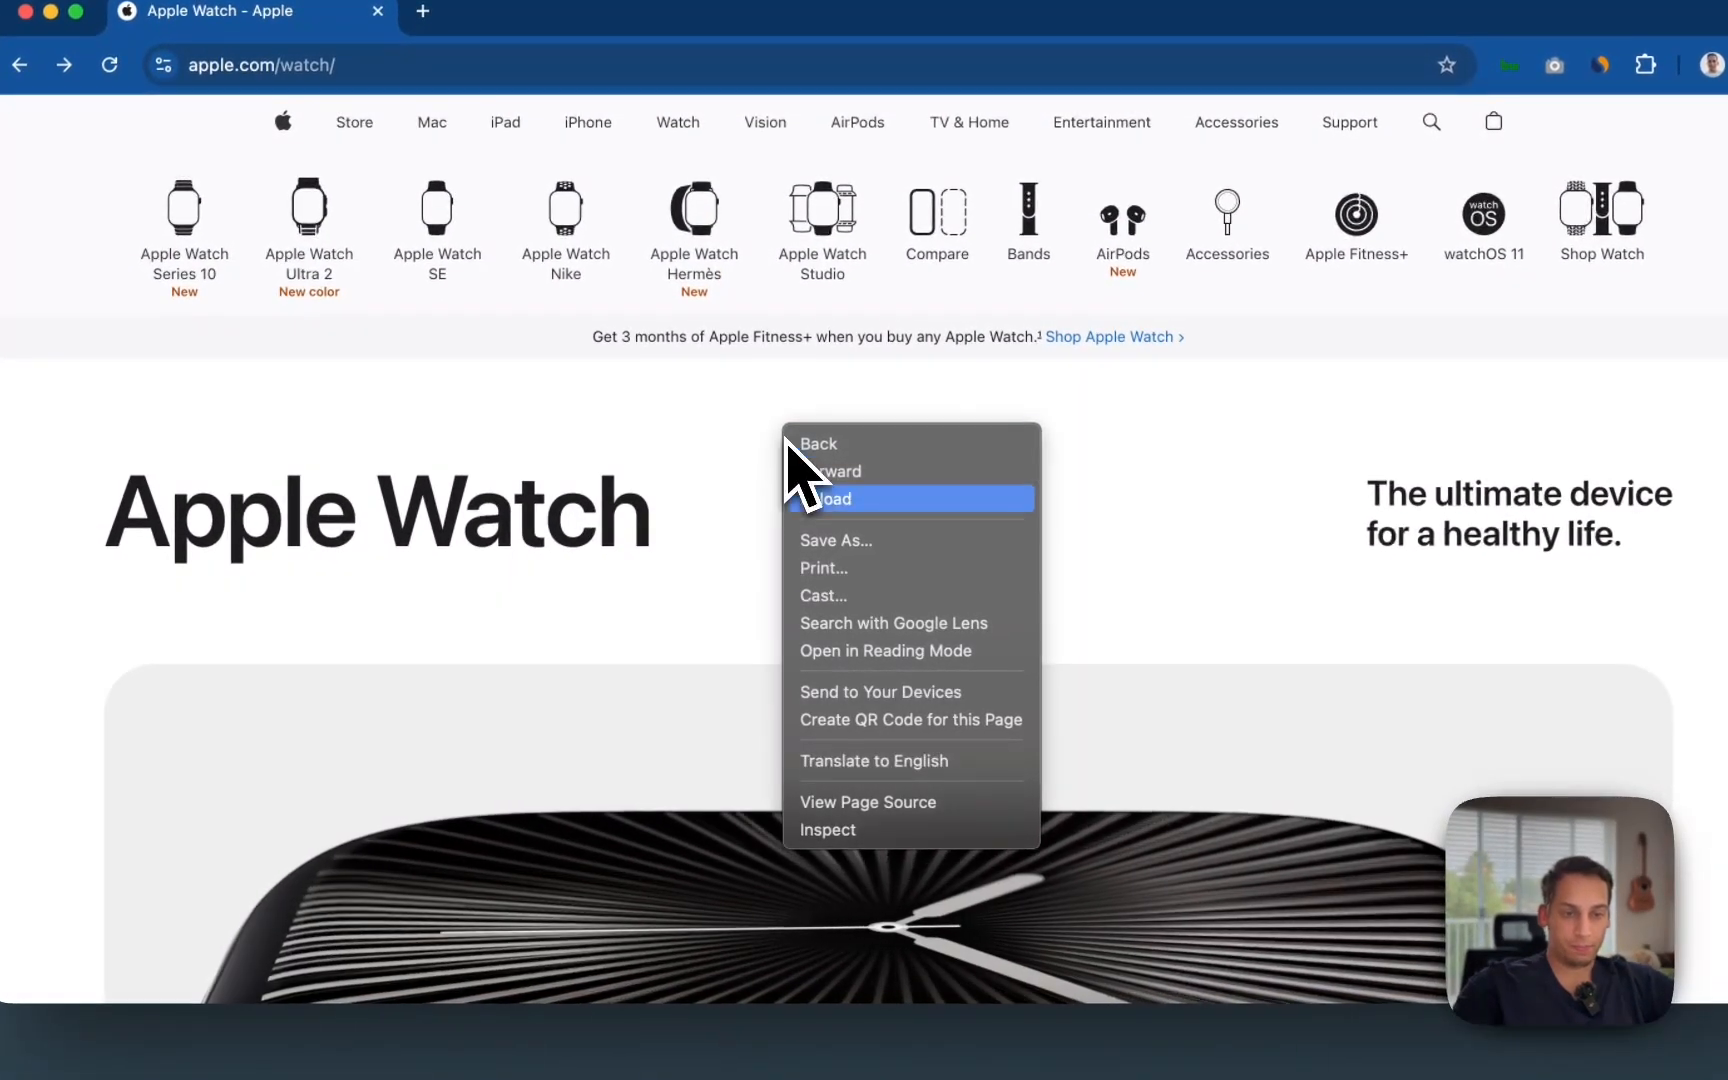
{"action": "left_click", "coordinate": [828, 830]}
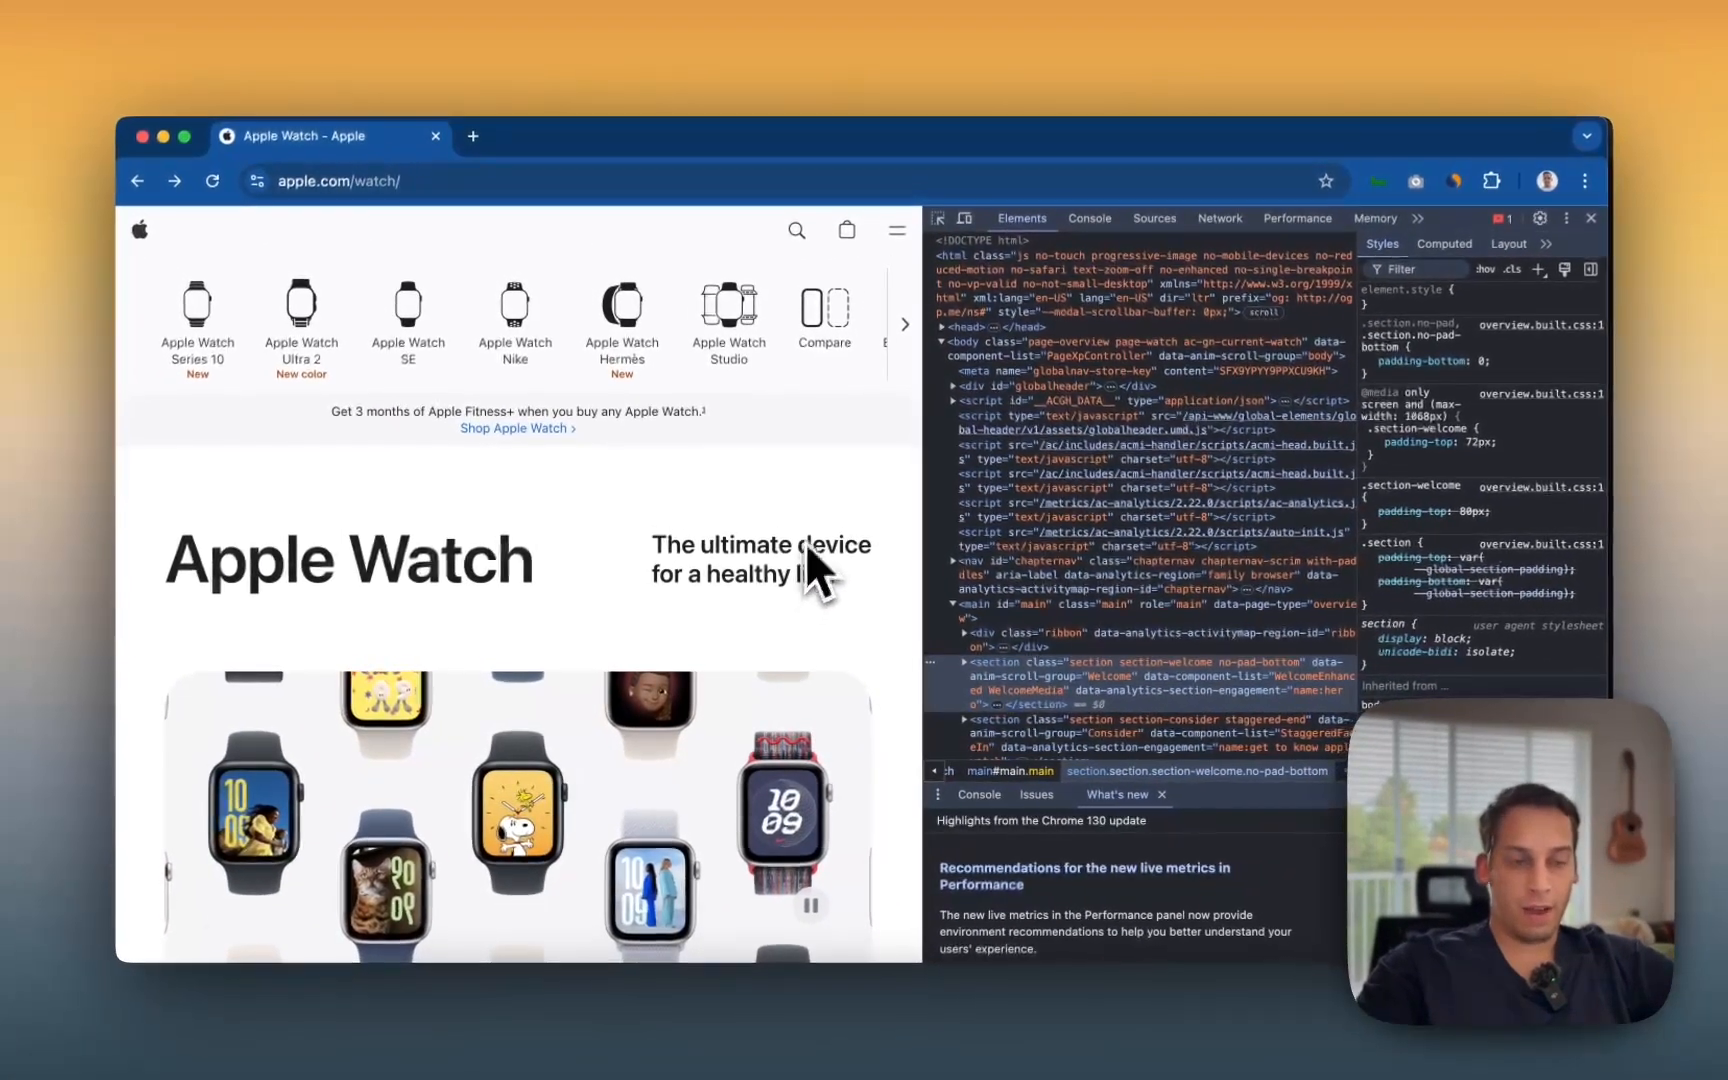
Step: Examine the Apple Watch page alongside its HTML structure and CSS rules in the developer tools
{"action": "scroll", "coordinate": [852, 452], "scroll_direction": "down", "scroll_amount": 1}
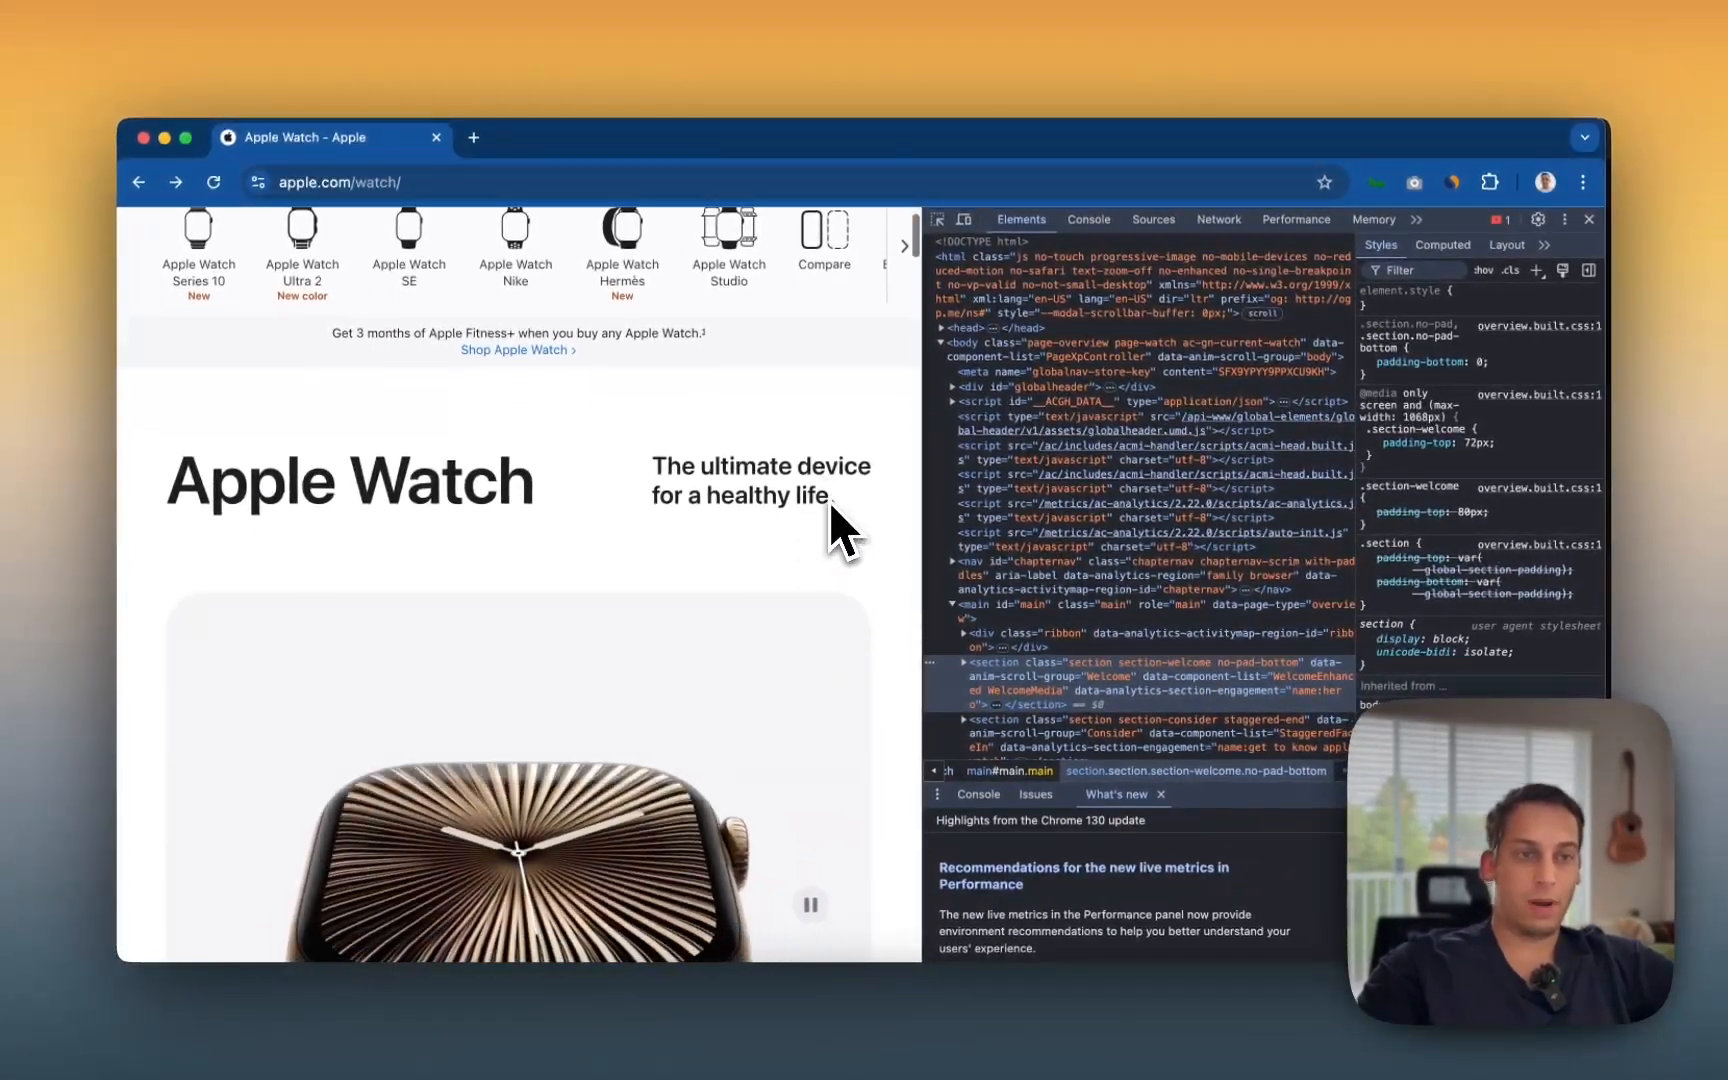
{"action": "scroll", "coordinate": [695, 441], "scroll_direction": "up", "scroll_amount": 1}
{"action": "scroll", "coordinate": [647, 478], "scroll_direction": "down", "scroll_amount": 10}
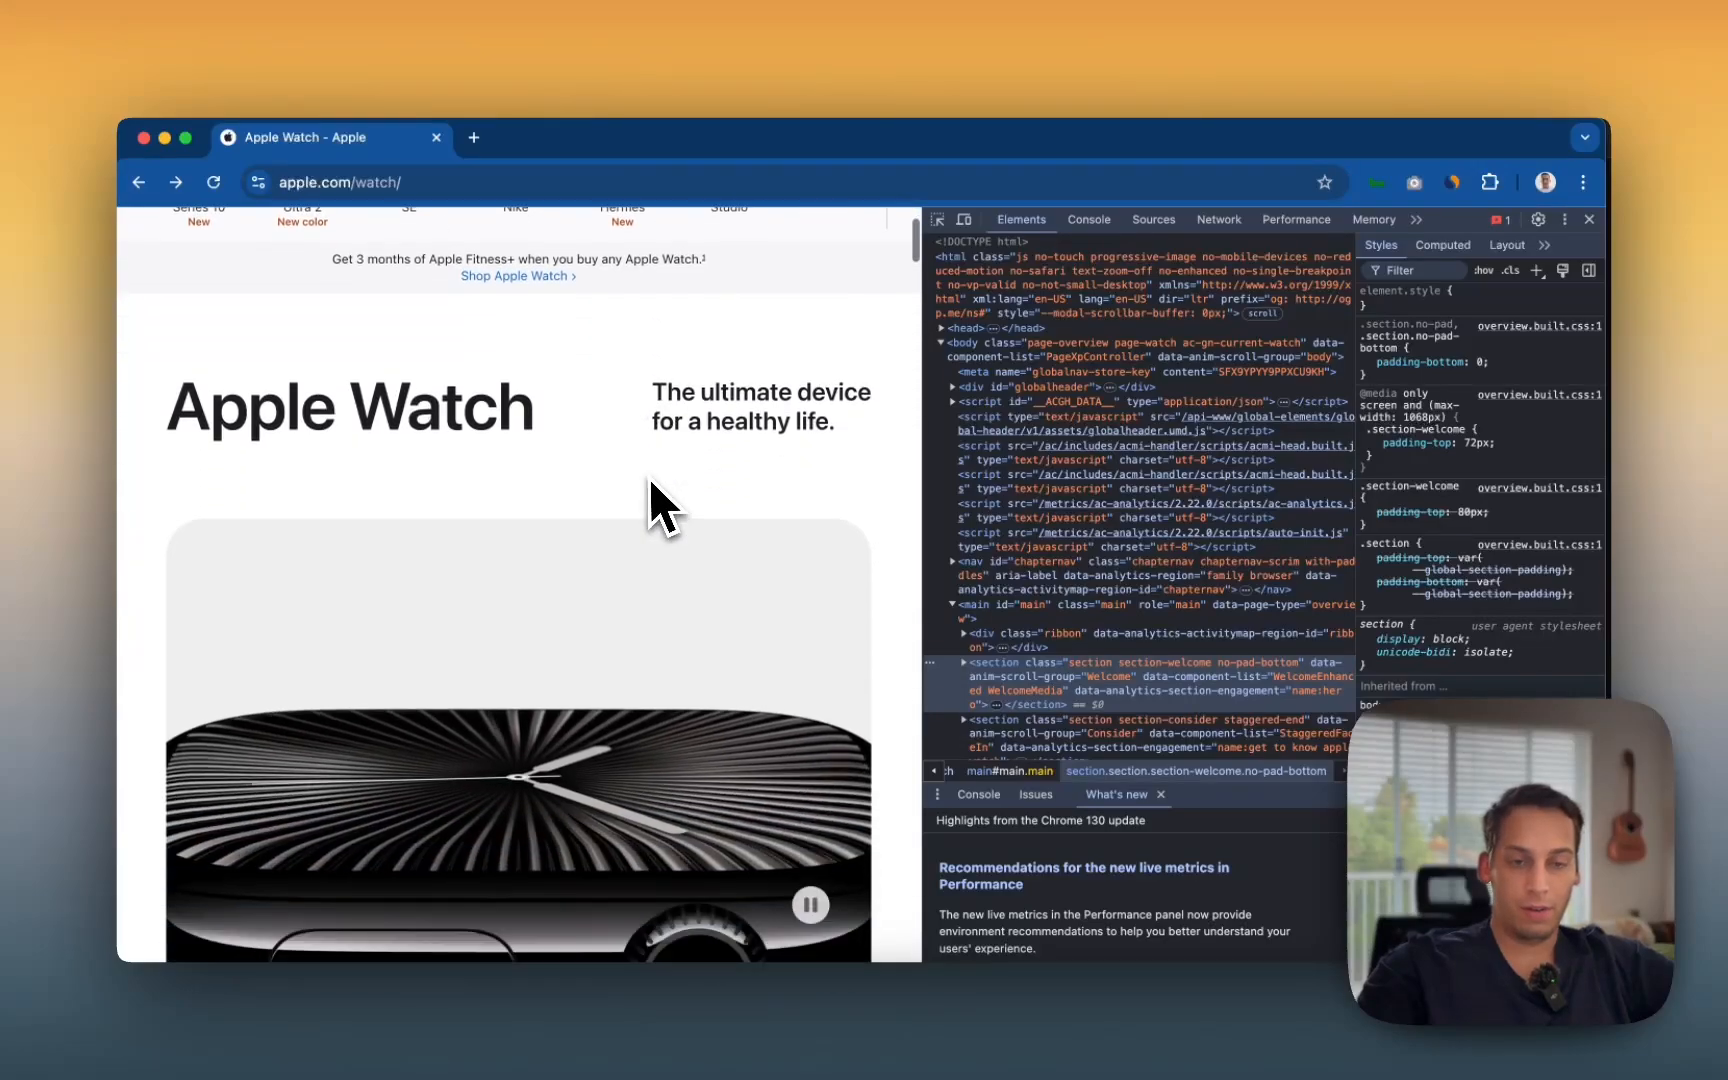
{"action": "scroll", "coordinate": [647, 478], "scroll_direction": "down", "scroll_amount": 15}
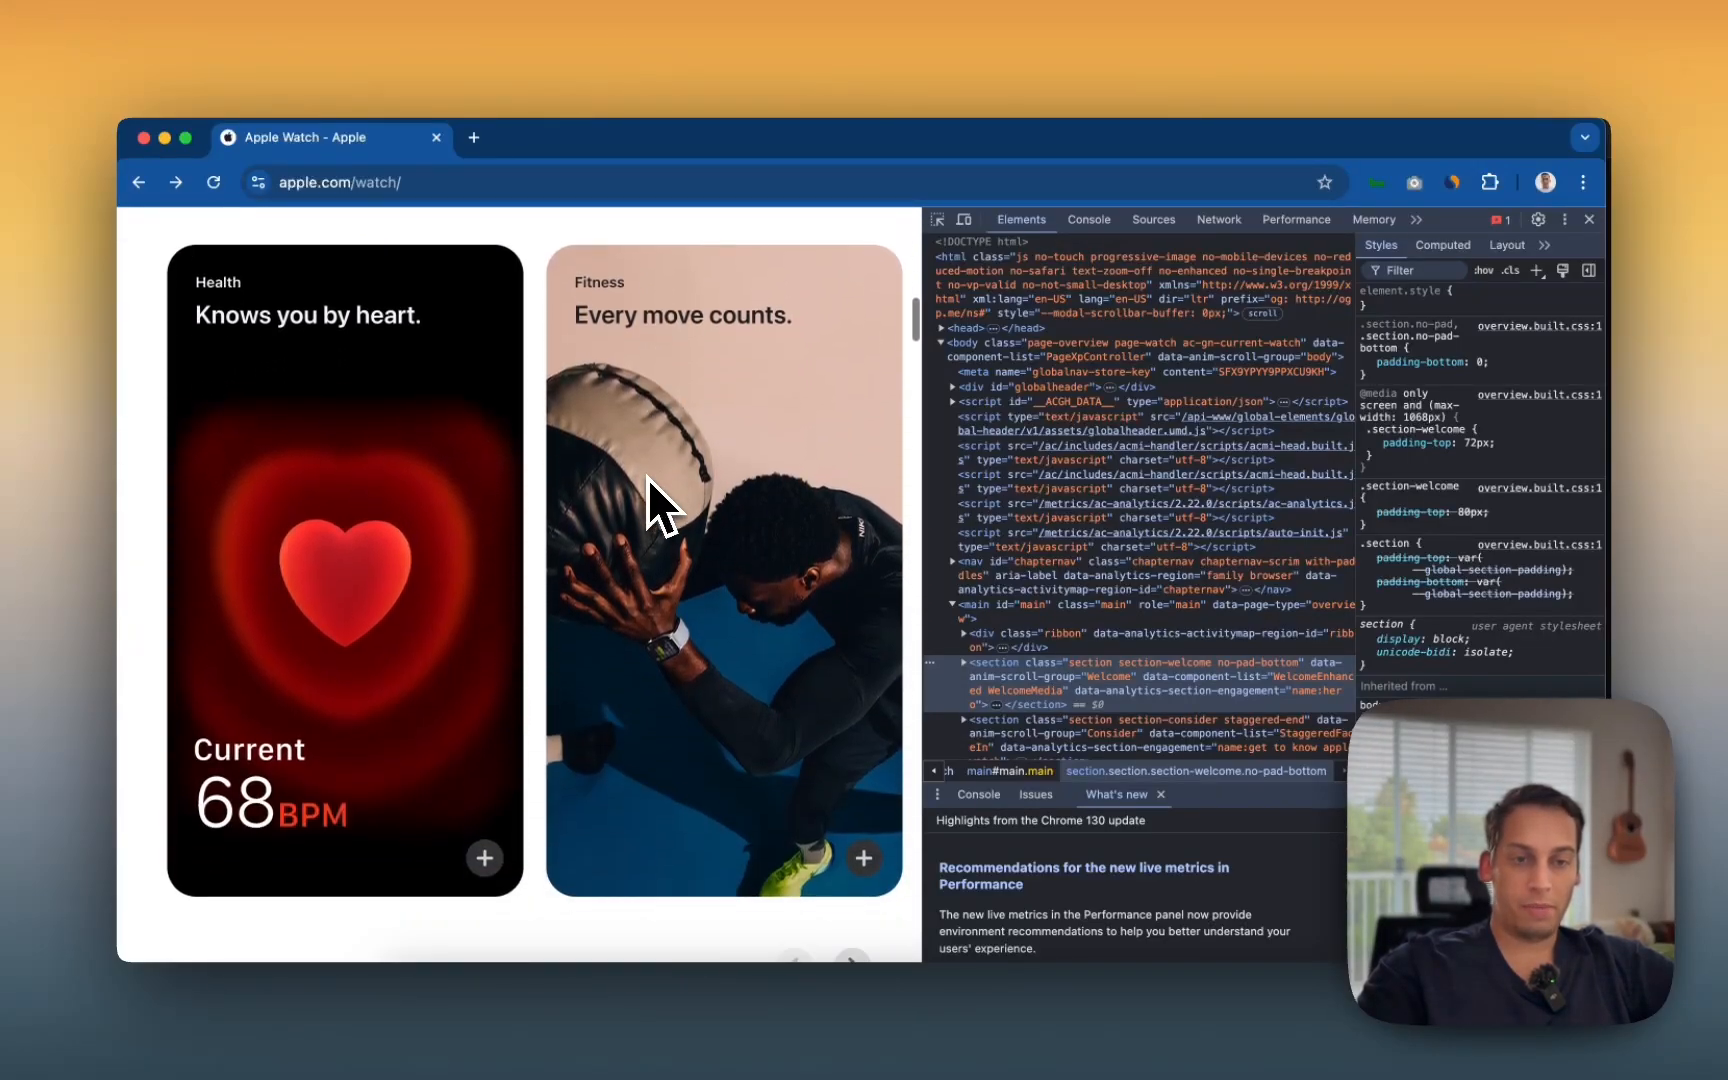
{"action": "scroll", "coordinate": [647, 479], "scroll_direction": "up", "scroll_amount": 10}
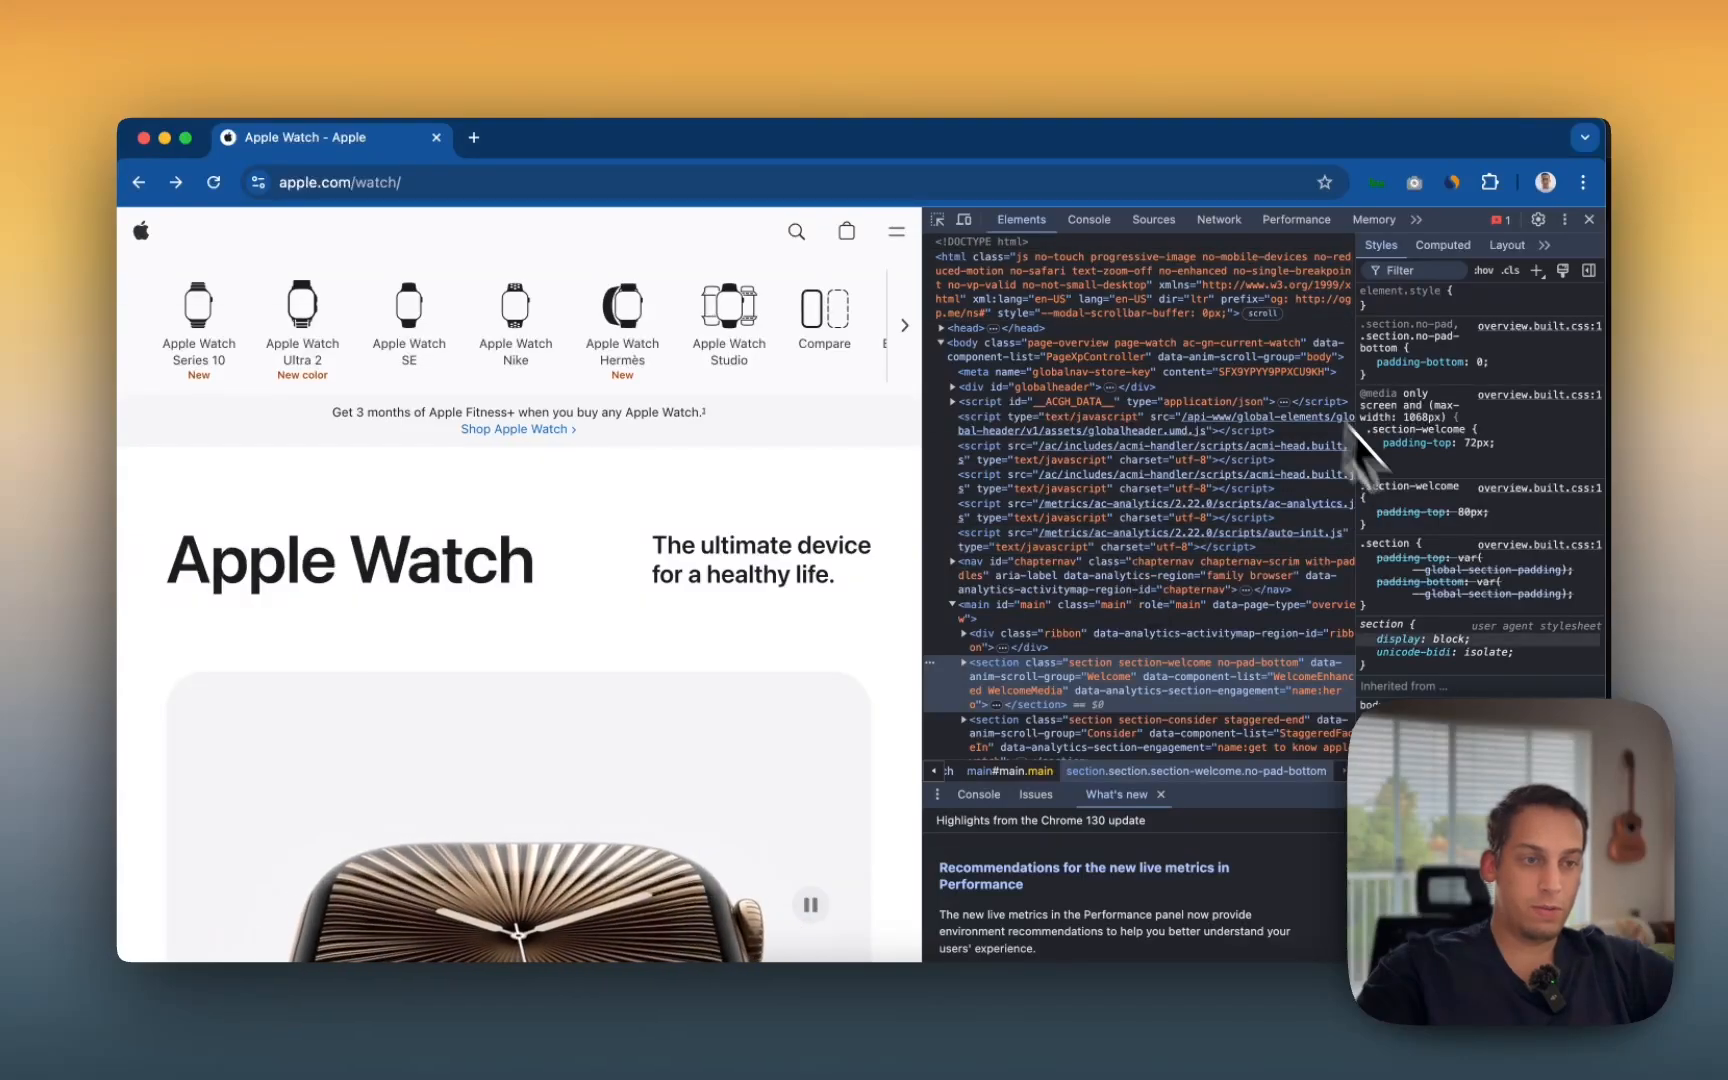
{"action": "scroll", "coordinate": [1046, 539], "scroll_direction": "down", "scroll_amount": 10}
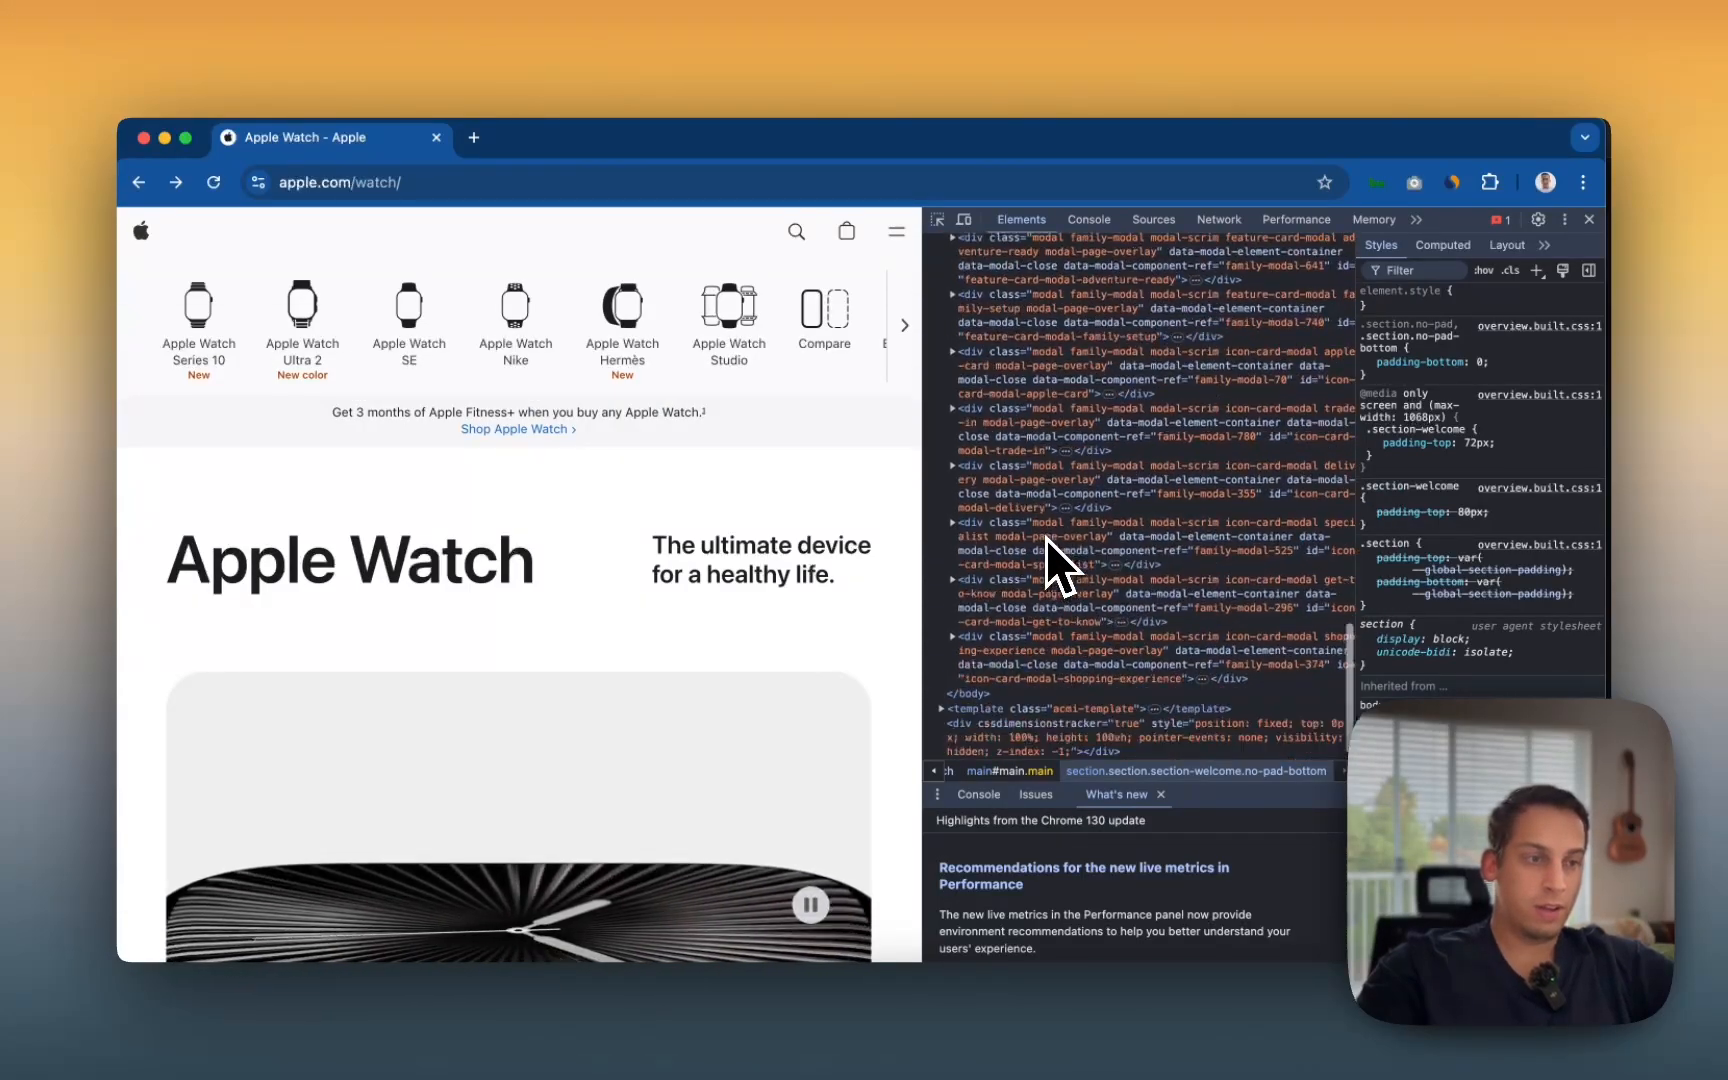
{"action": "scroll", "coordinate": [1046, 539], "scroll_direction": "down", "scroll_amount": 1}
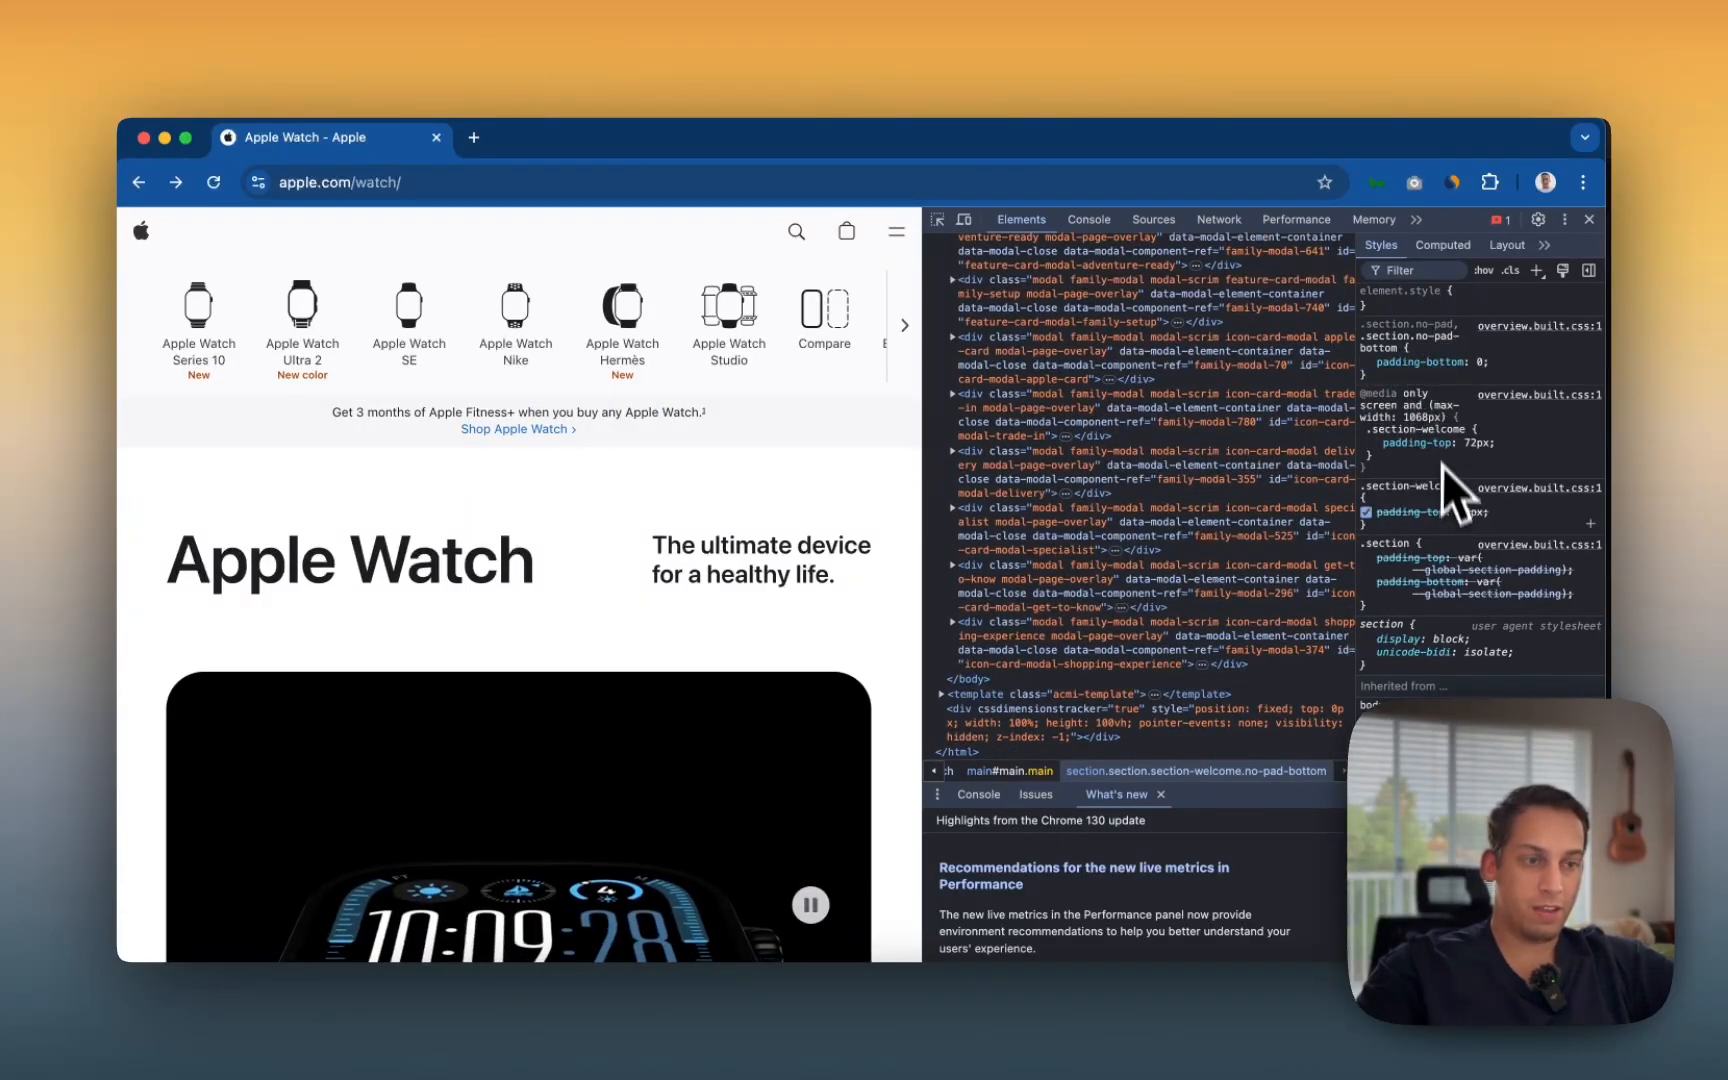
{"action": "scroll", "coordinate": [1450, 500], "scroll_direction": "down", "scroll_amount": 5}
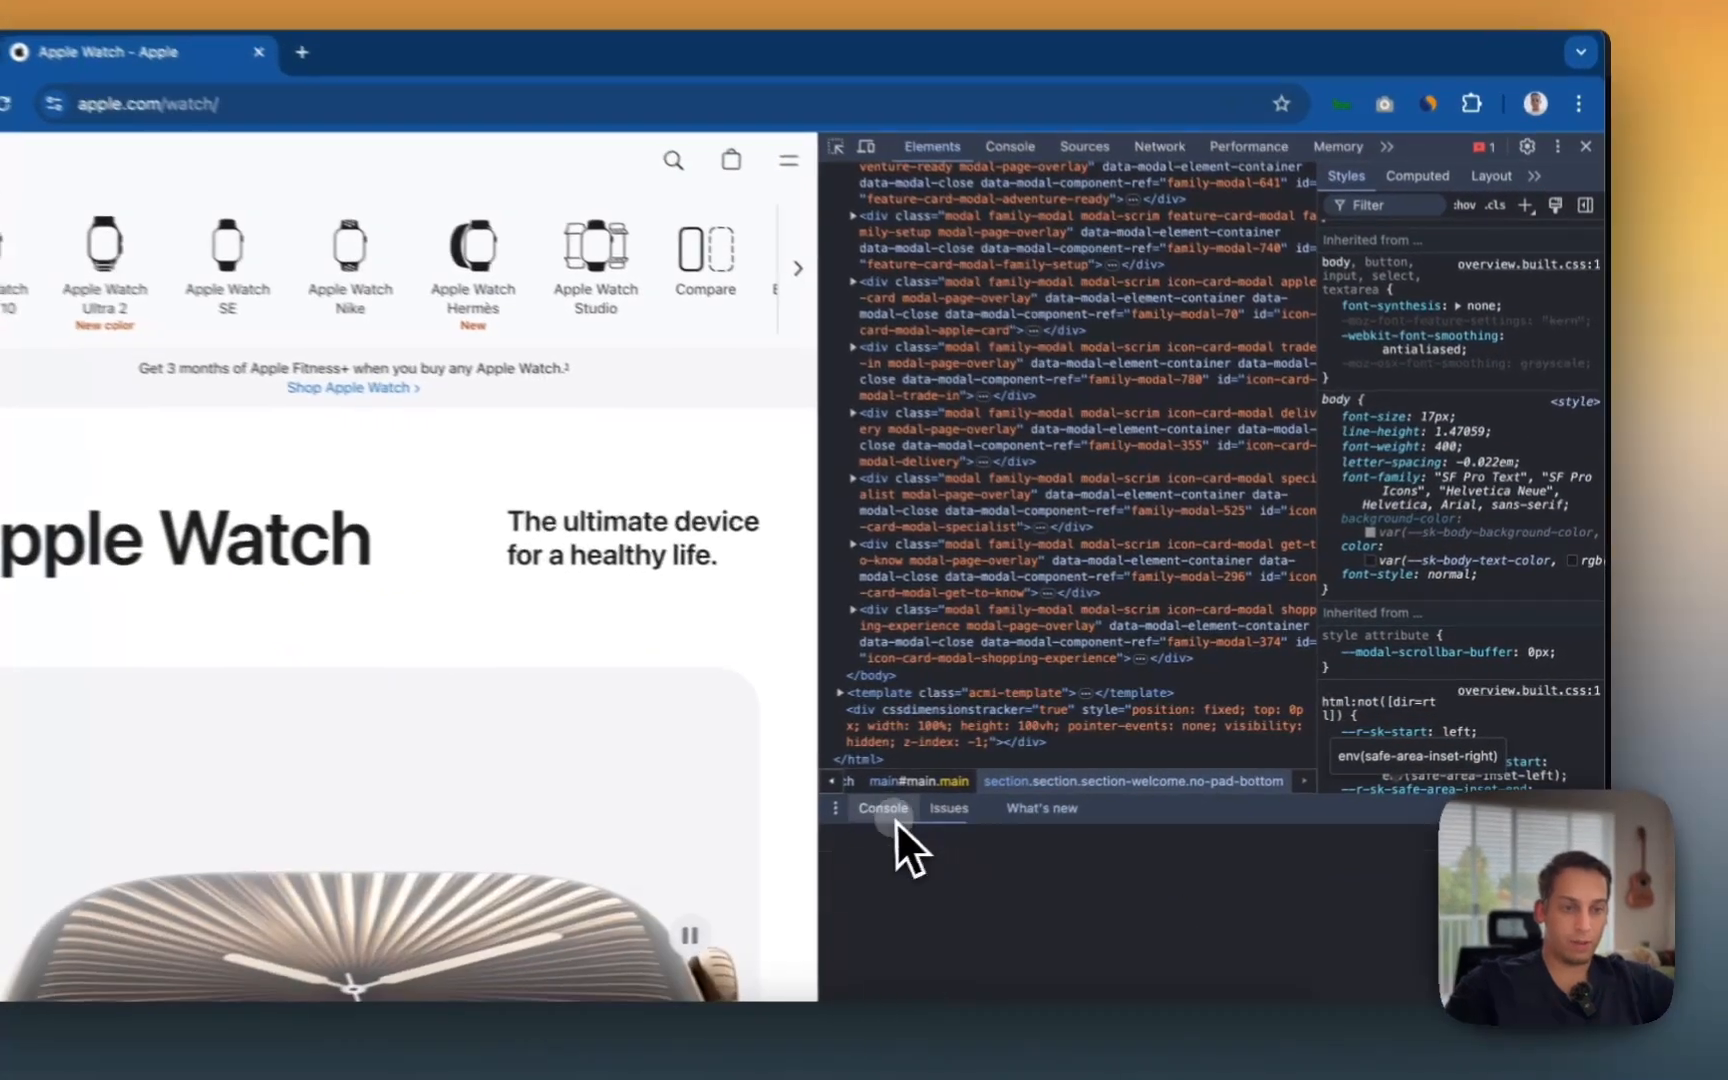
Step: Close the developer tools' lower drawer and make the inspector slightly narrower beside the Apple Watch page
{"action": "left_click", "coordinate": [1035, 794]}
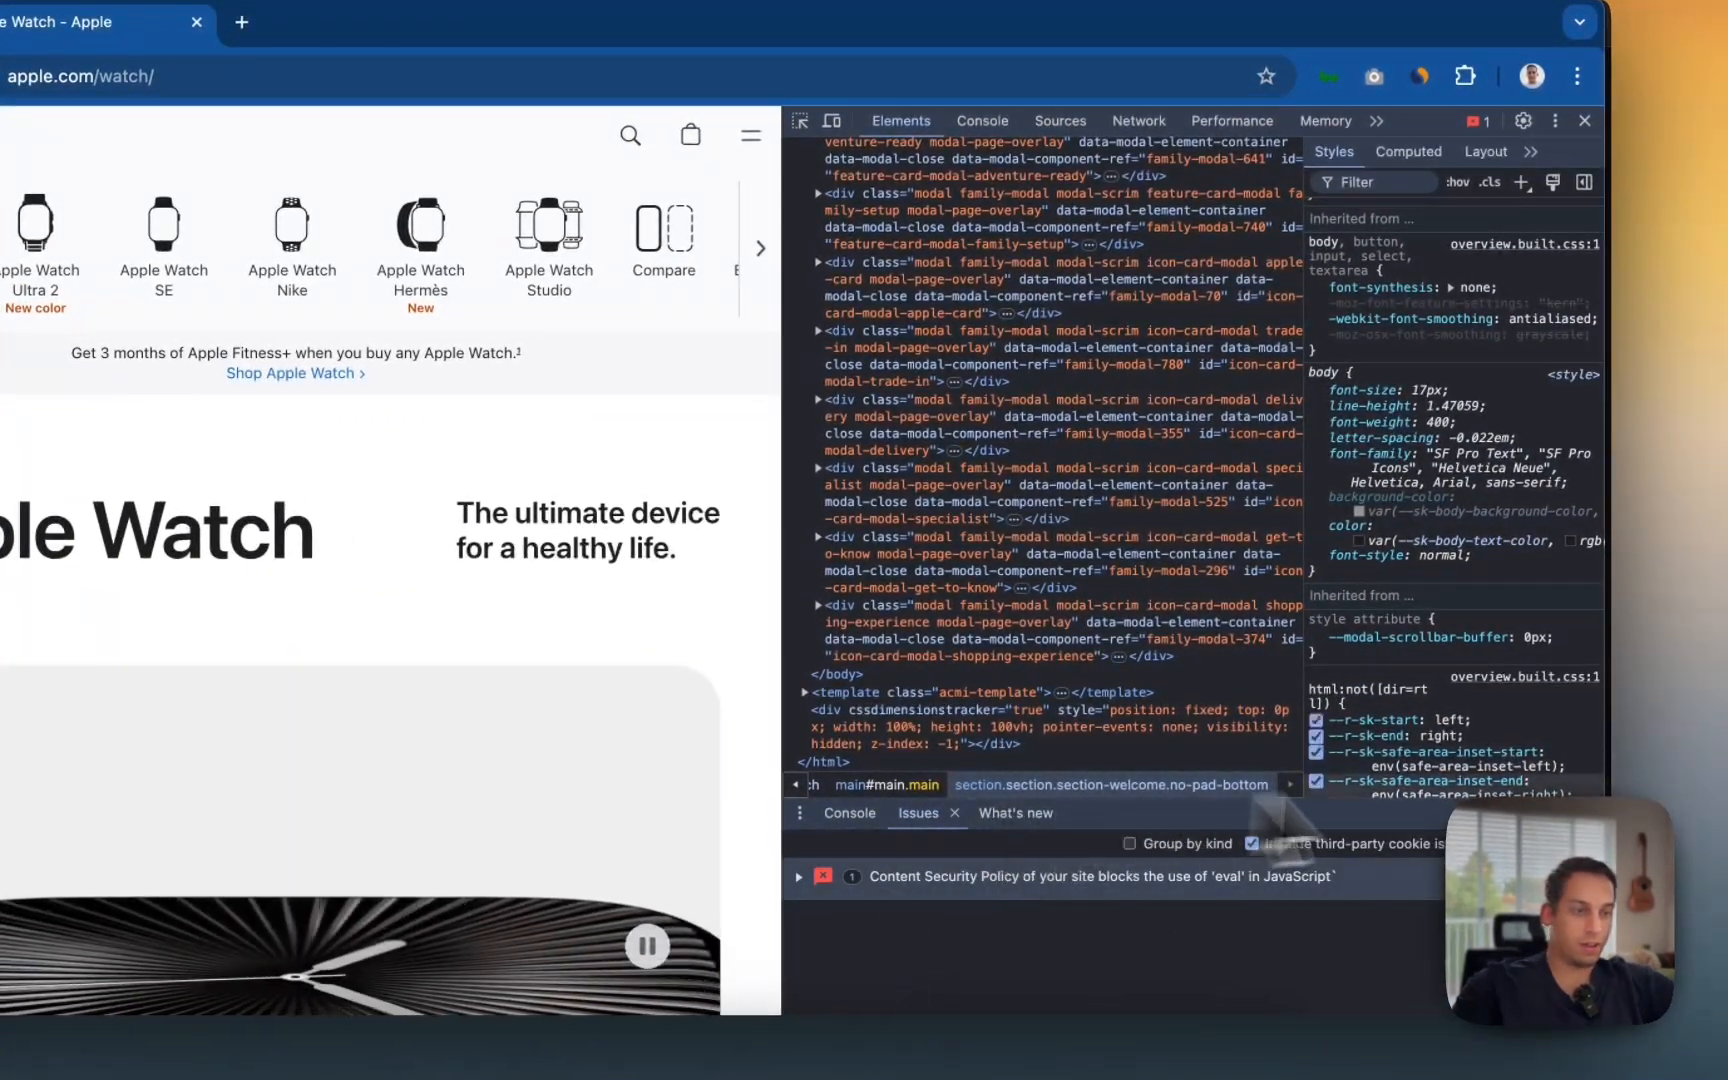
{"action": "key", "text": "Escape"}
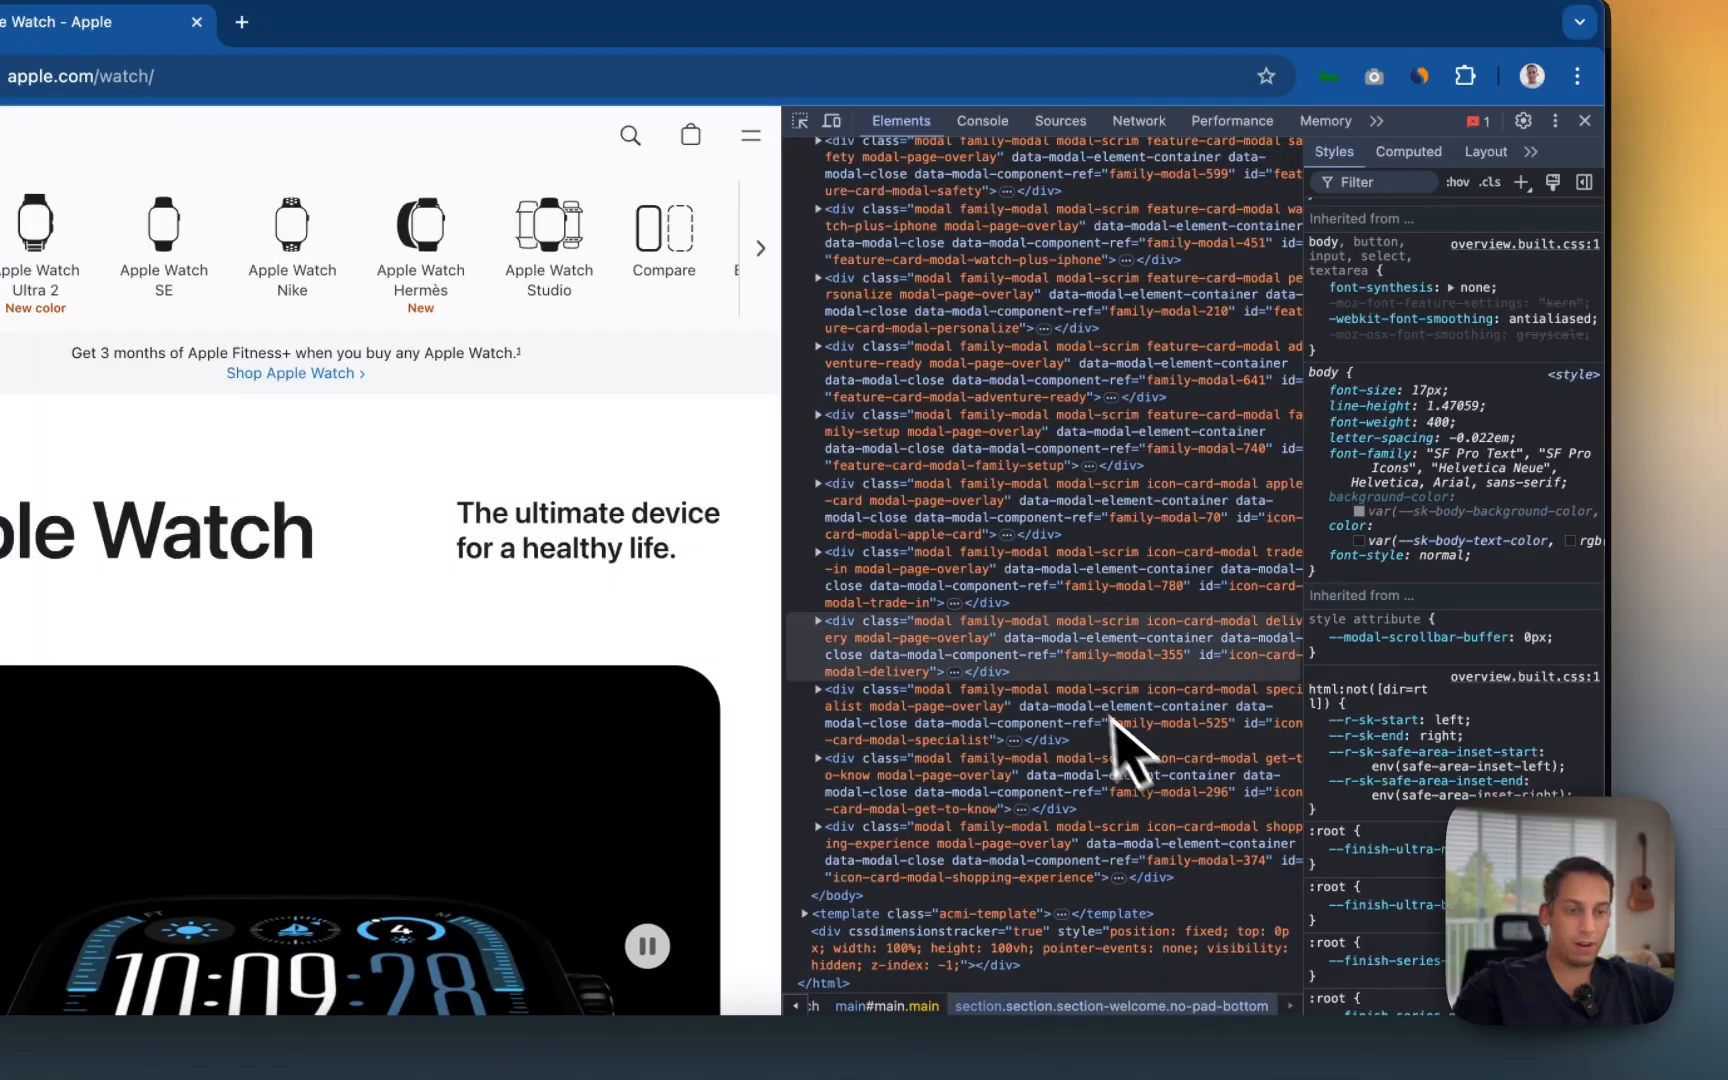
{"action": "scroll", "coordinate": [1100, 720], "scroll_direction": "up", "scroll_amount": 5}
{"action": "scroll", "coordinate": [1068, 675], "scroll_direction": "up", "scroll_amount": 10}
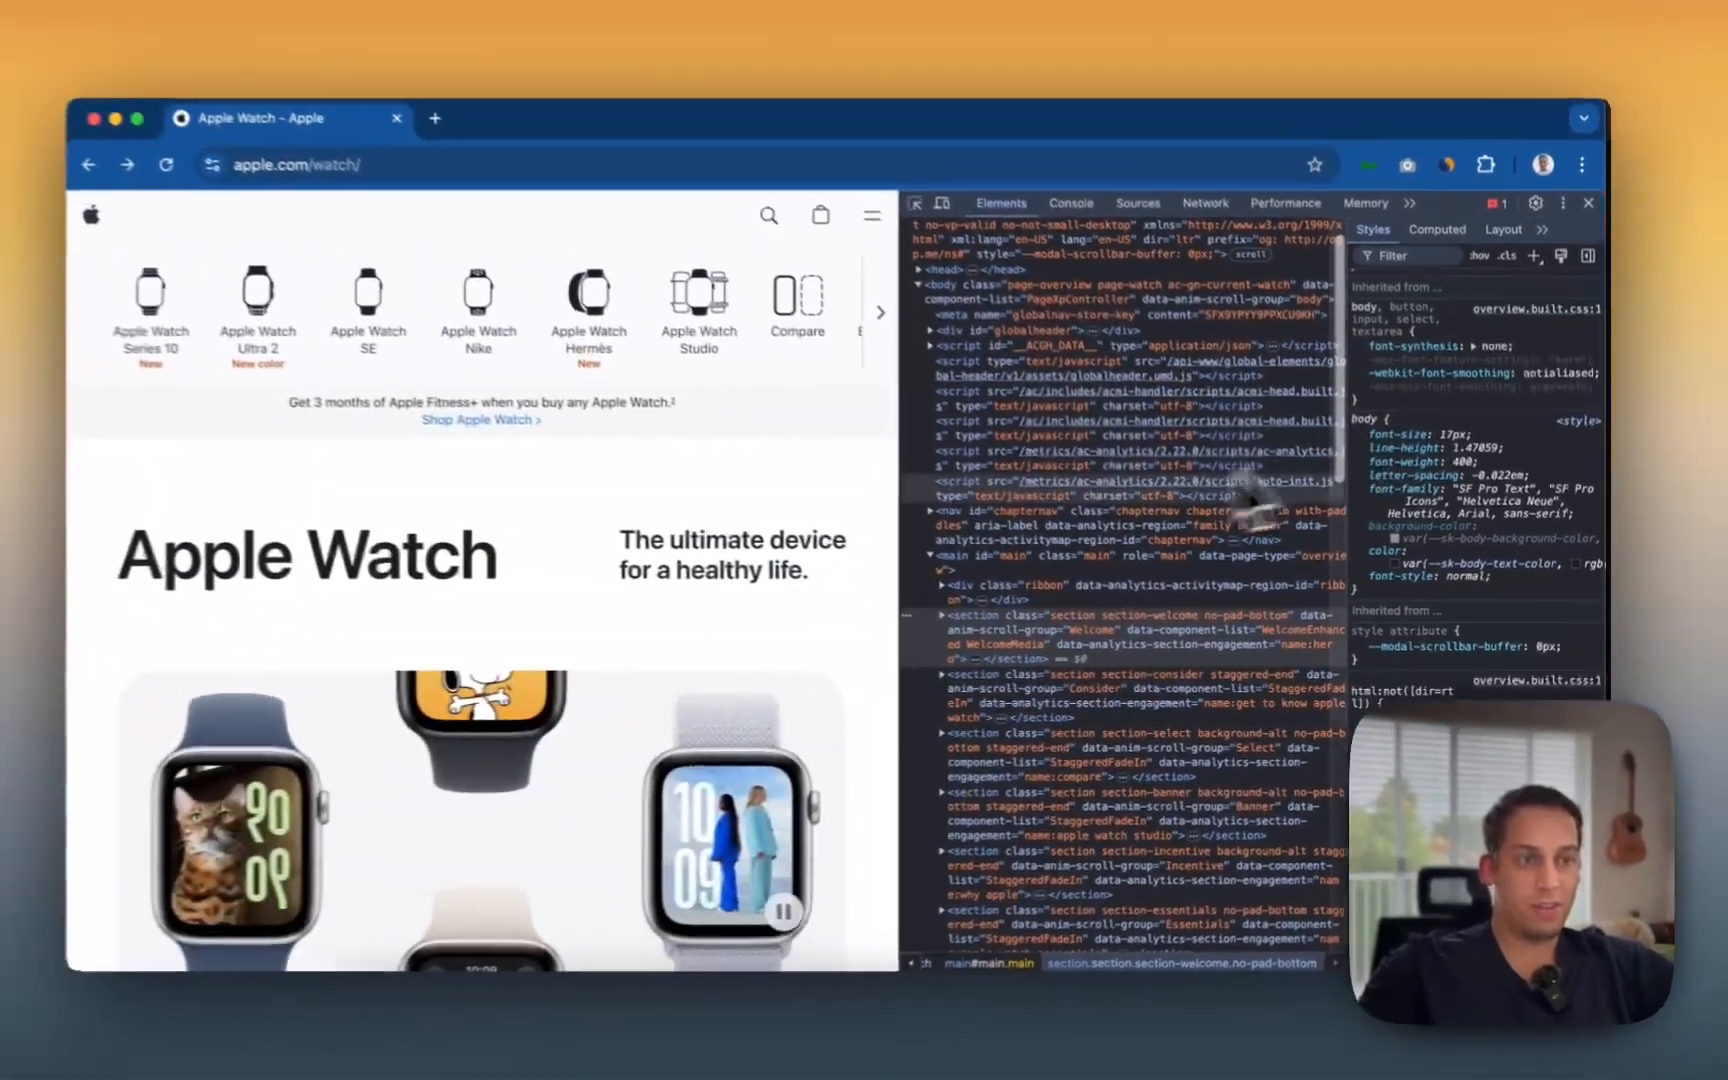
{"action": "scroll", "coordinate": [1170, 372], "scroll_direction": "up", "scroll_amount": 3}
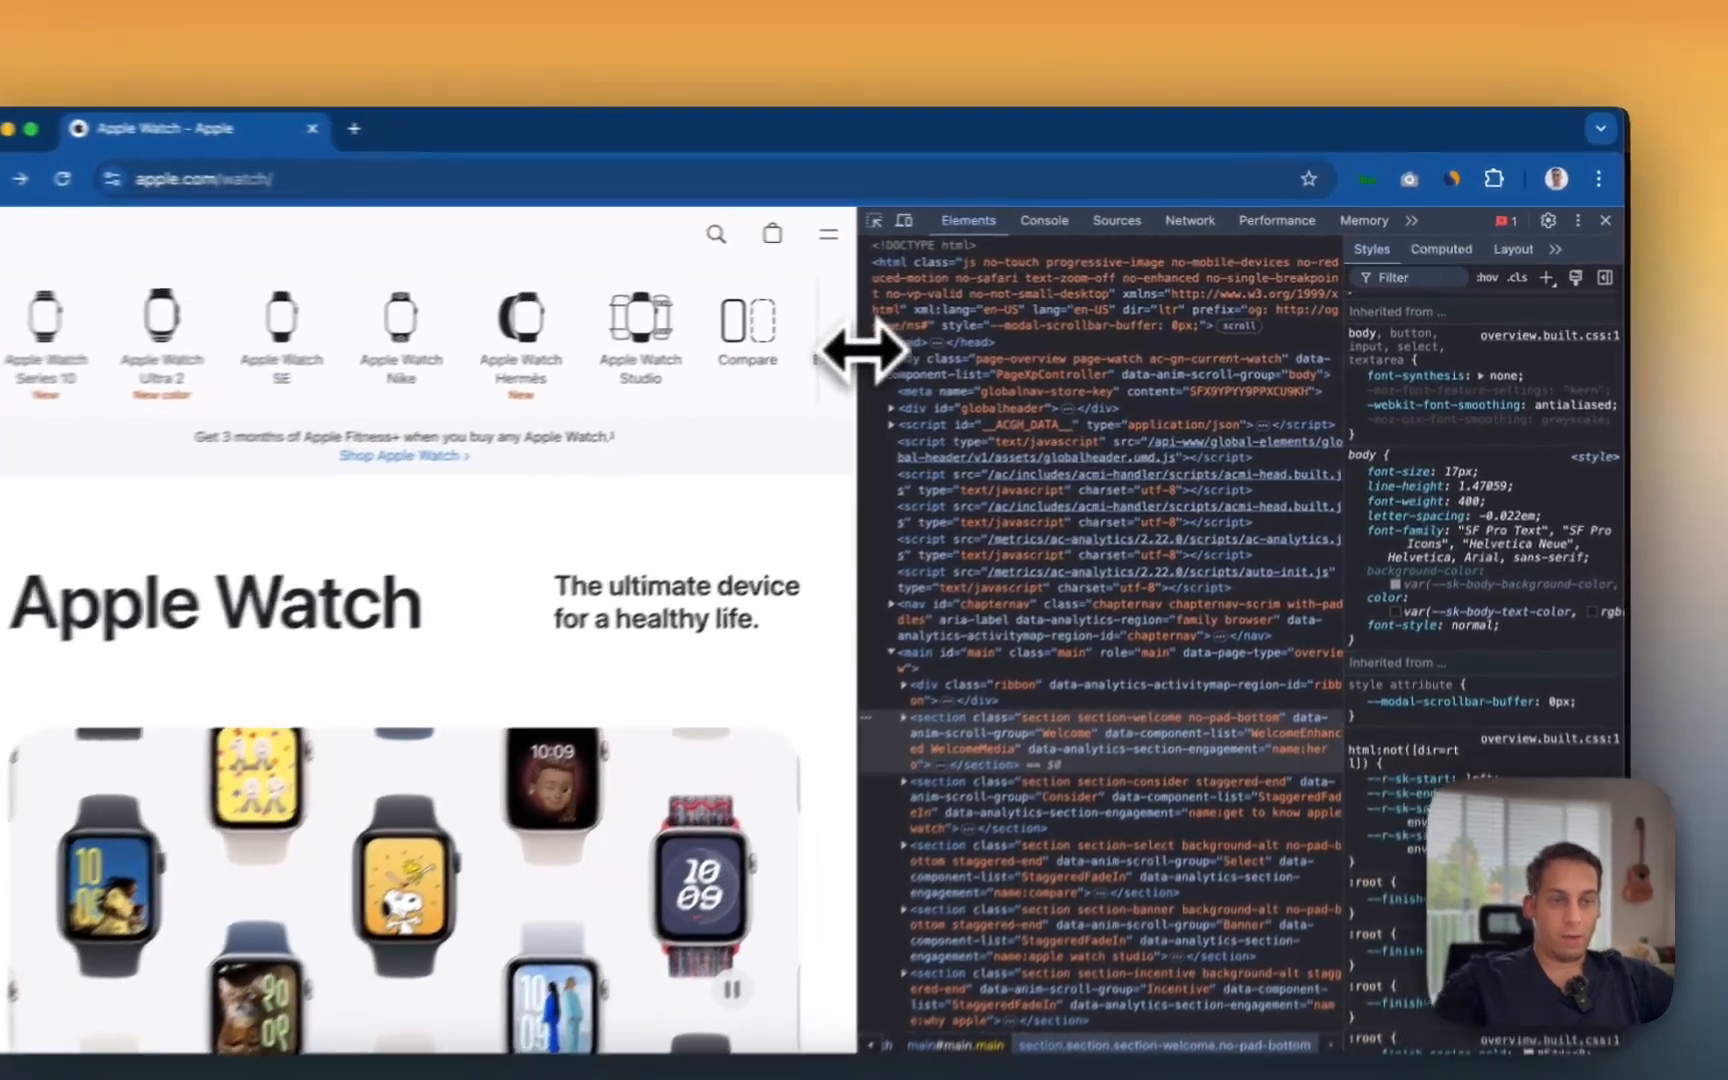
{"action": "mouse_move", "coordinate": [860, 350]}
{"action": "left_mouse_down"}
{"action": "mouse_move", "coordinate": [988, 346]}
{"action": "mouse_move", "coordinate": [783, 386]}
{"action": "mouse_move", "coordinate": [1022, 417]}
{"action": "mouse_move", "coordinate": [822, 413]}
{"action": "mouse_move", "coordinate": [805, 330]}
{"action": "mouse_move", "coordinate": [887, 393]}
{"action": "mouse_move", "coordinate": [887, 413]}
{"action": "mouse_move", "coordinate": [848, 396]}
{"action": "mouse_move", "coordinate": [857, 376]}
{"action": "left_mouse_up"}
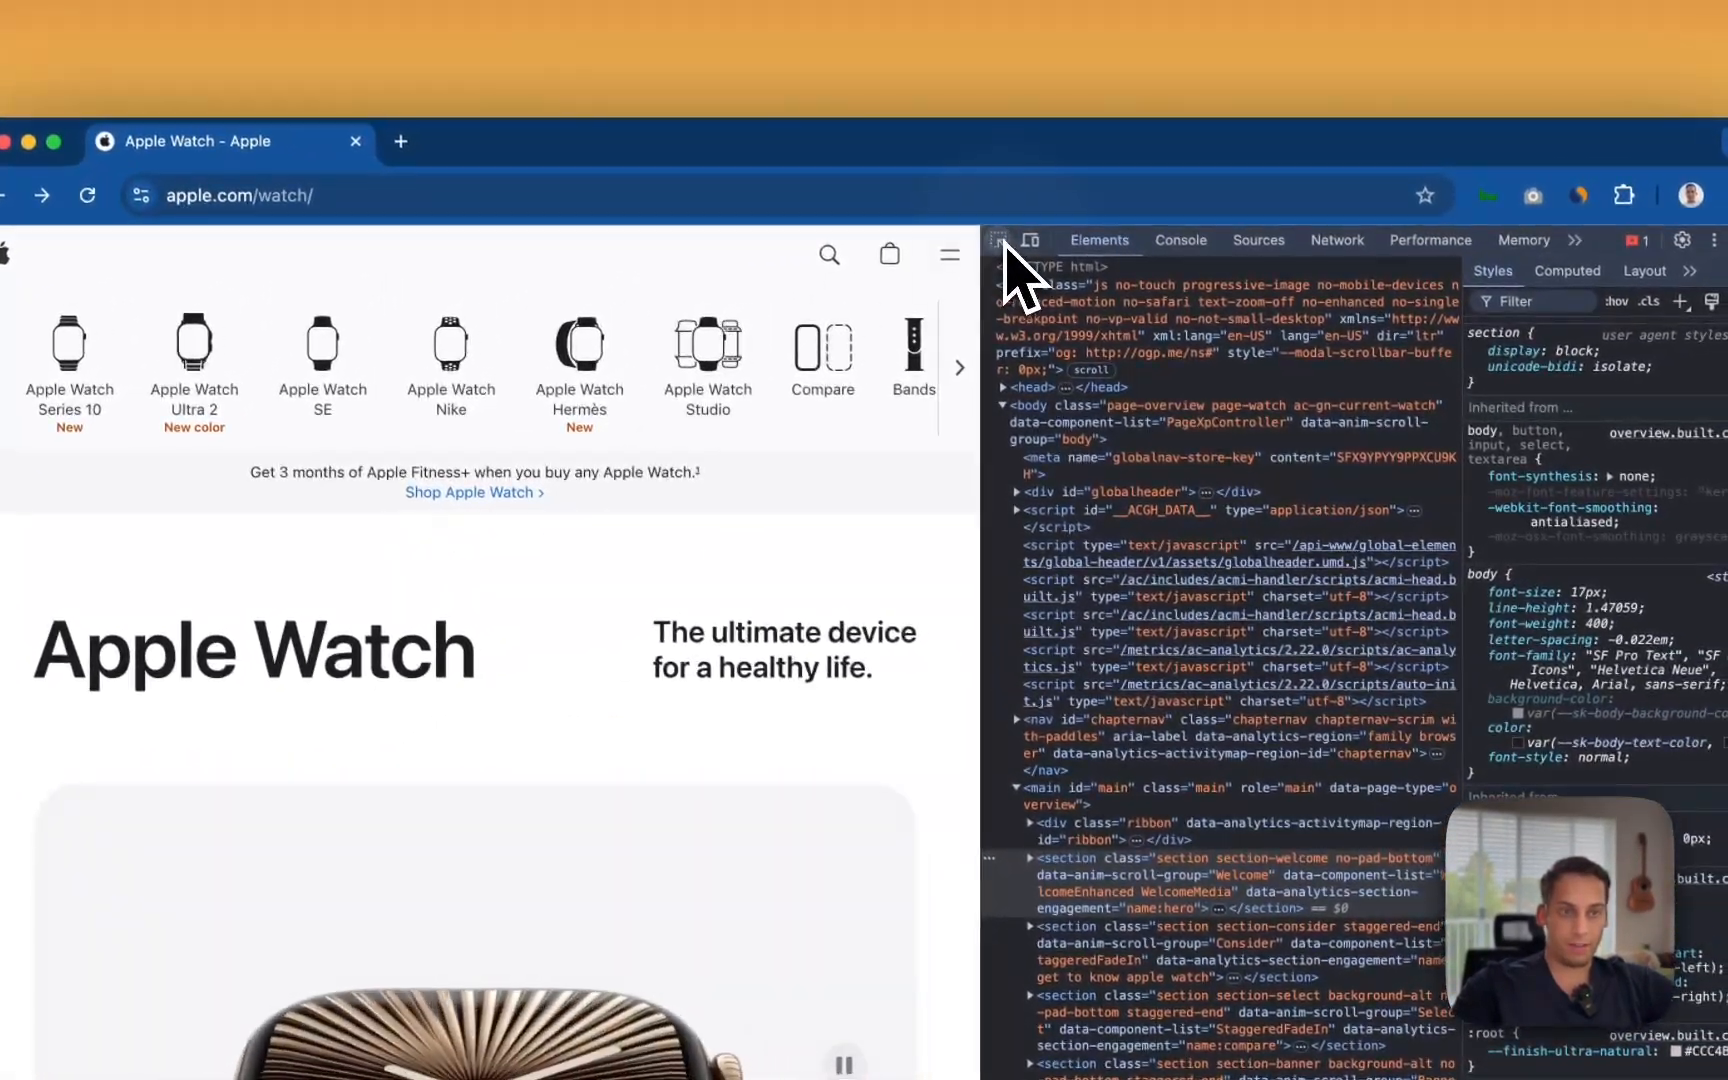
Step: Inspect the "Apple Watch Series 10" navigation label and examine its font, spacing and colour styles
{"action": "left_click", "coordinate": [1000, 242]}
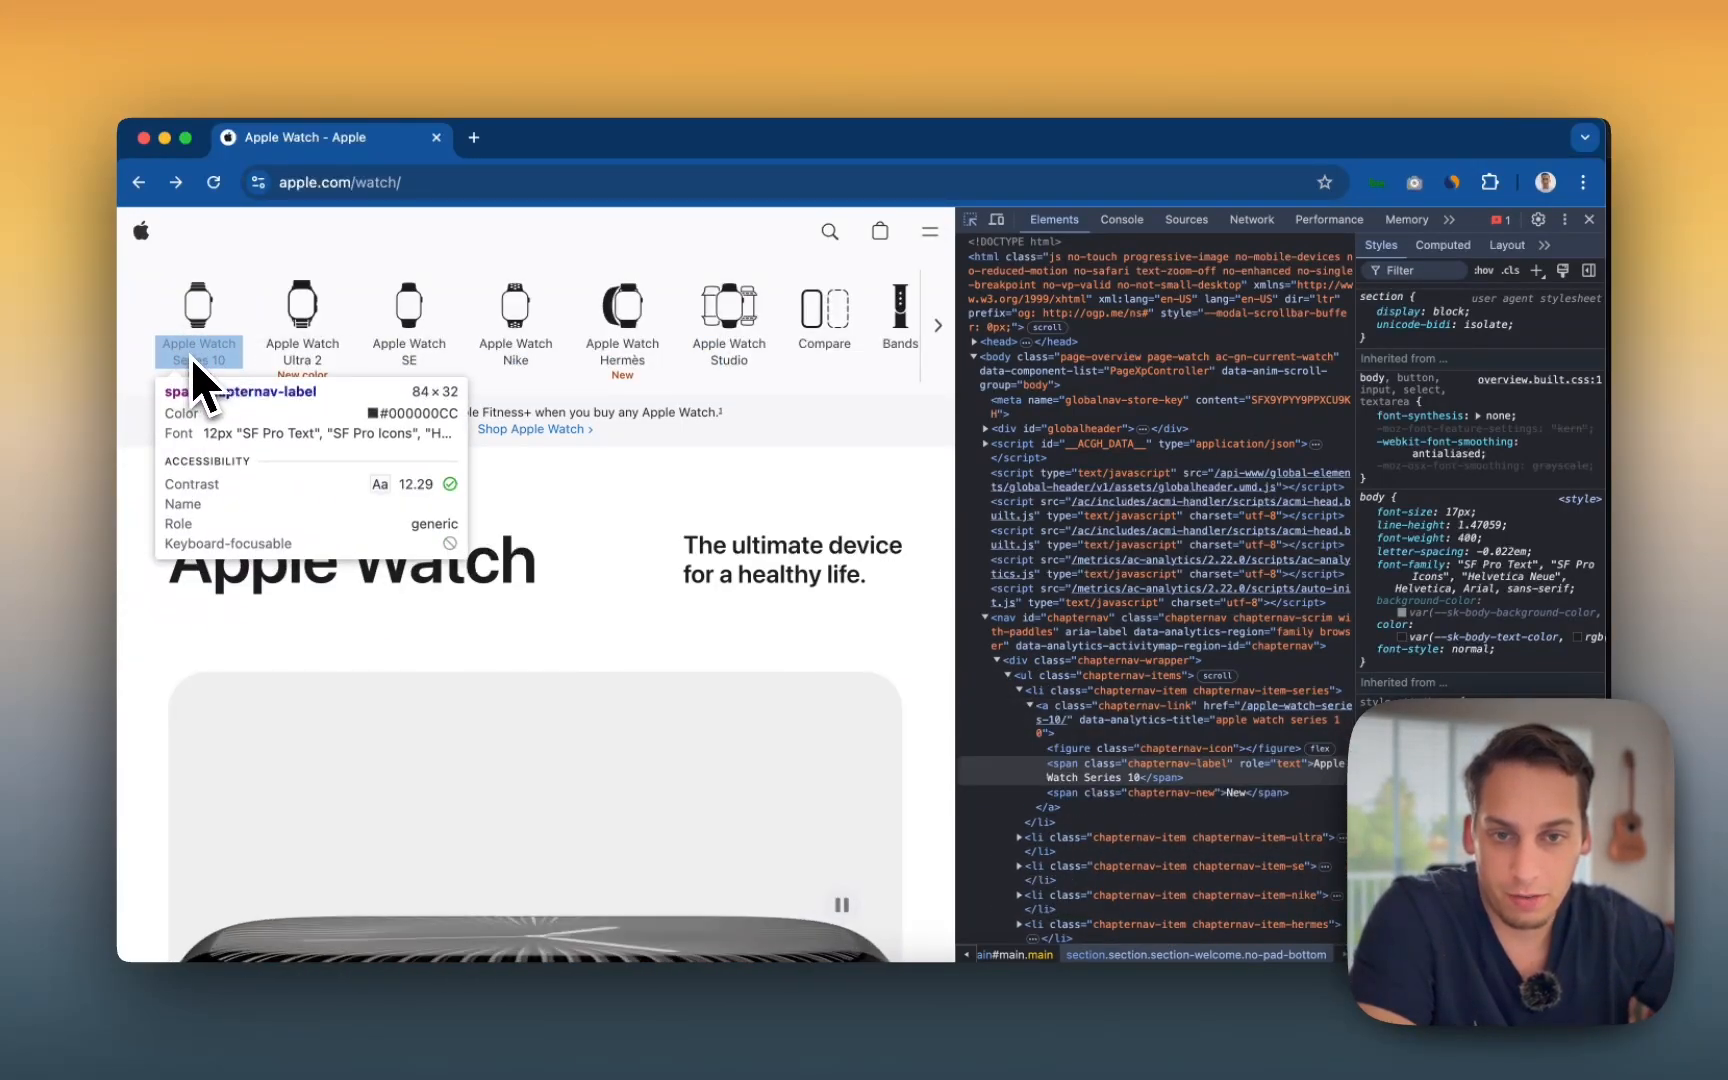
{"action": "left_click", "coordinate": [221, 362]}
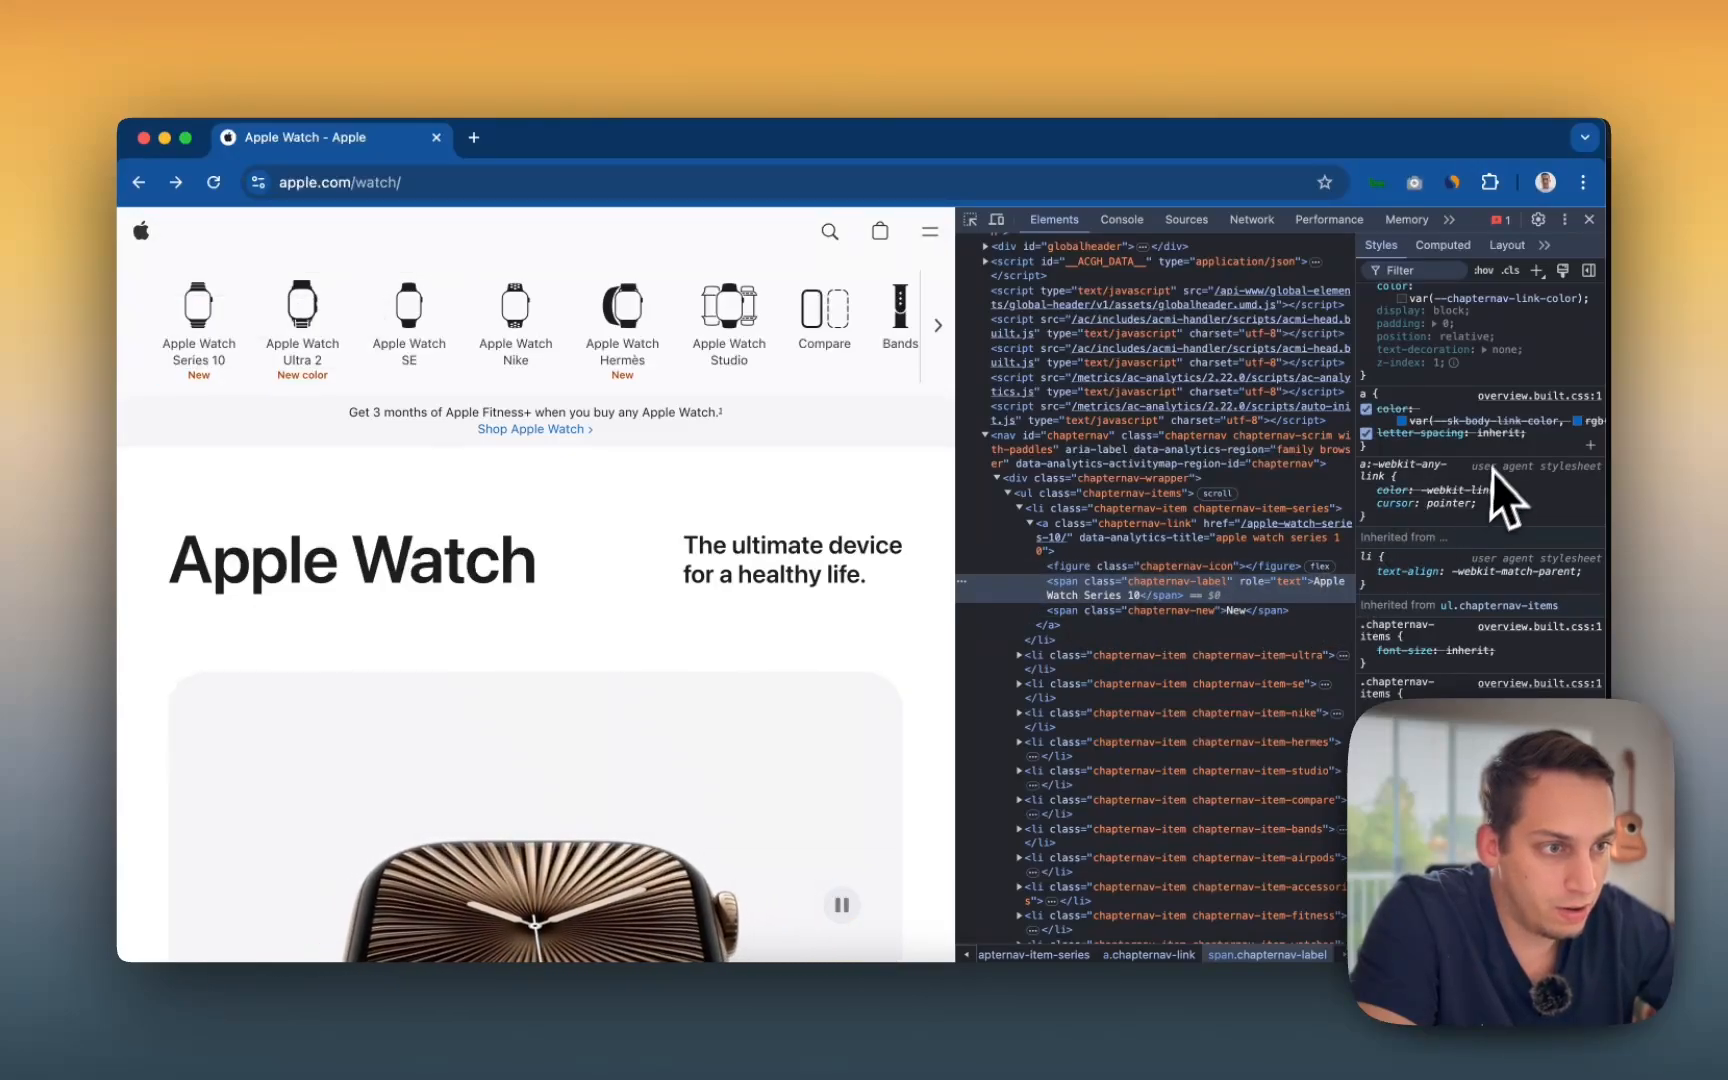
{"action": "scroll", "coordinate": [1478, 439], "scroll_direction": "up", "scroll_amount": 3}
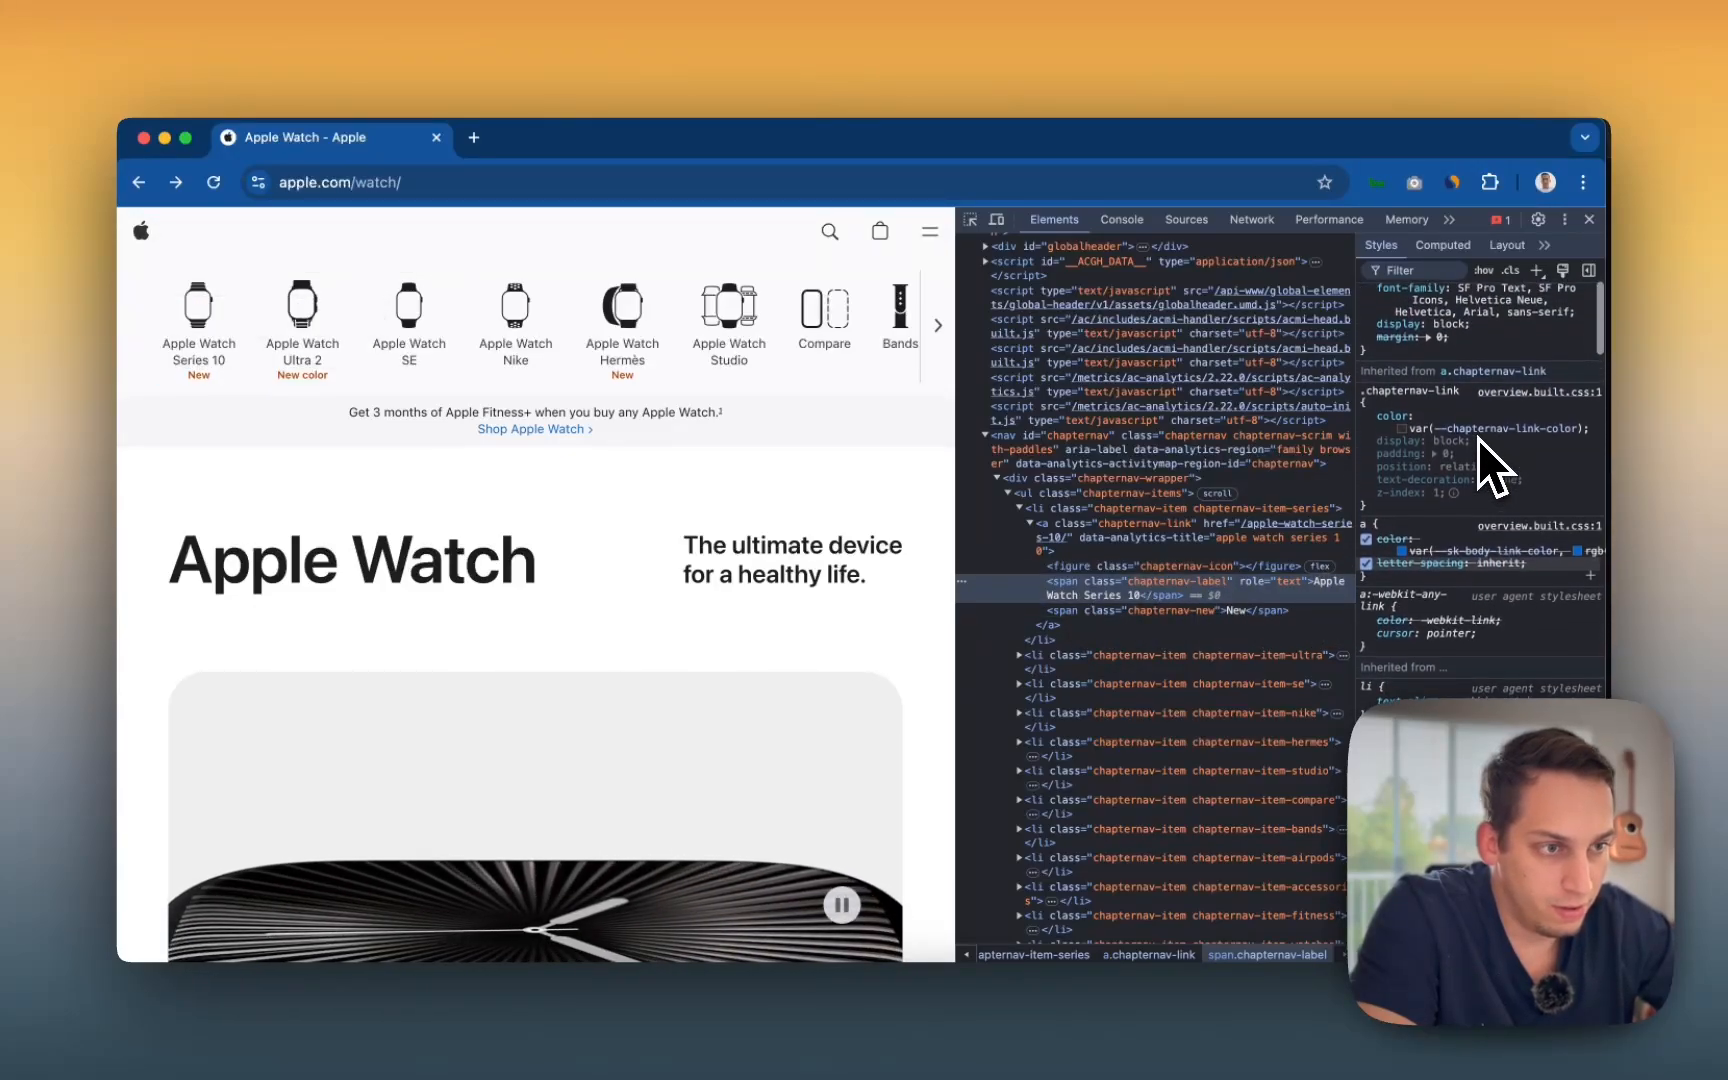
{"action": "scroll", "coordinate": [1478, 439], "scroll_direction": "up", "scroll_amount": 5}
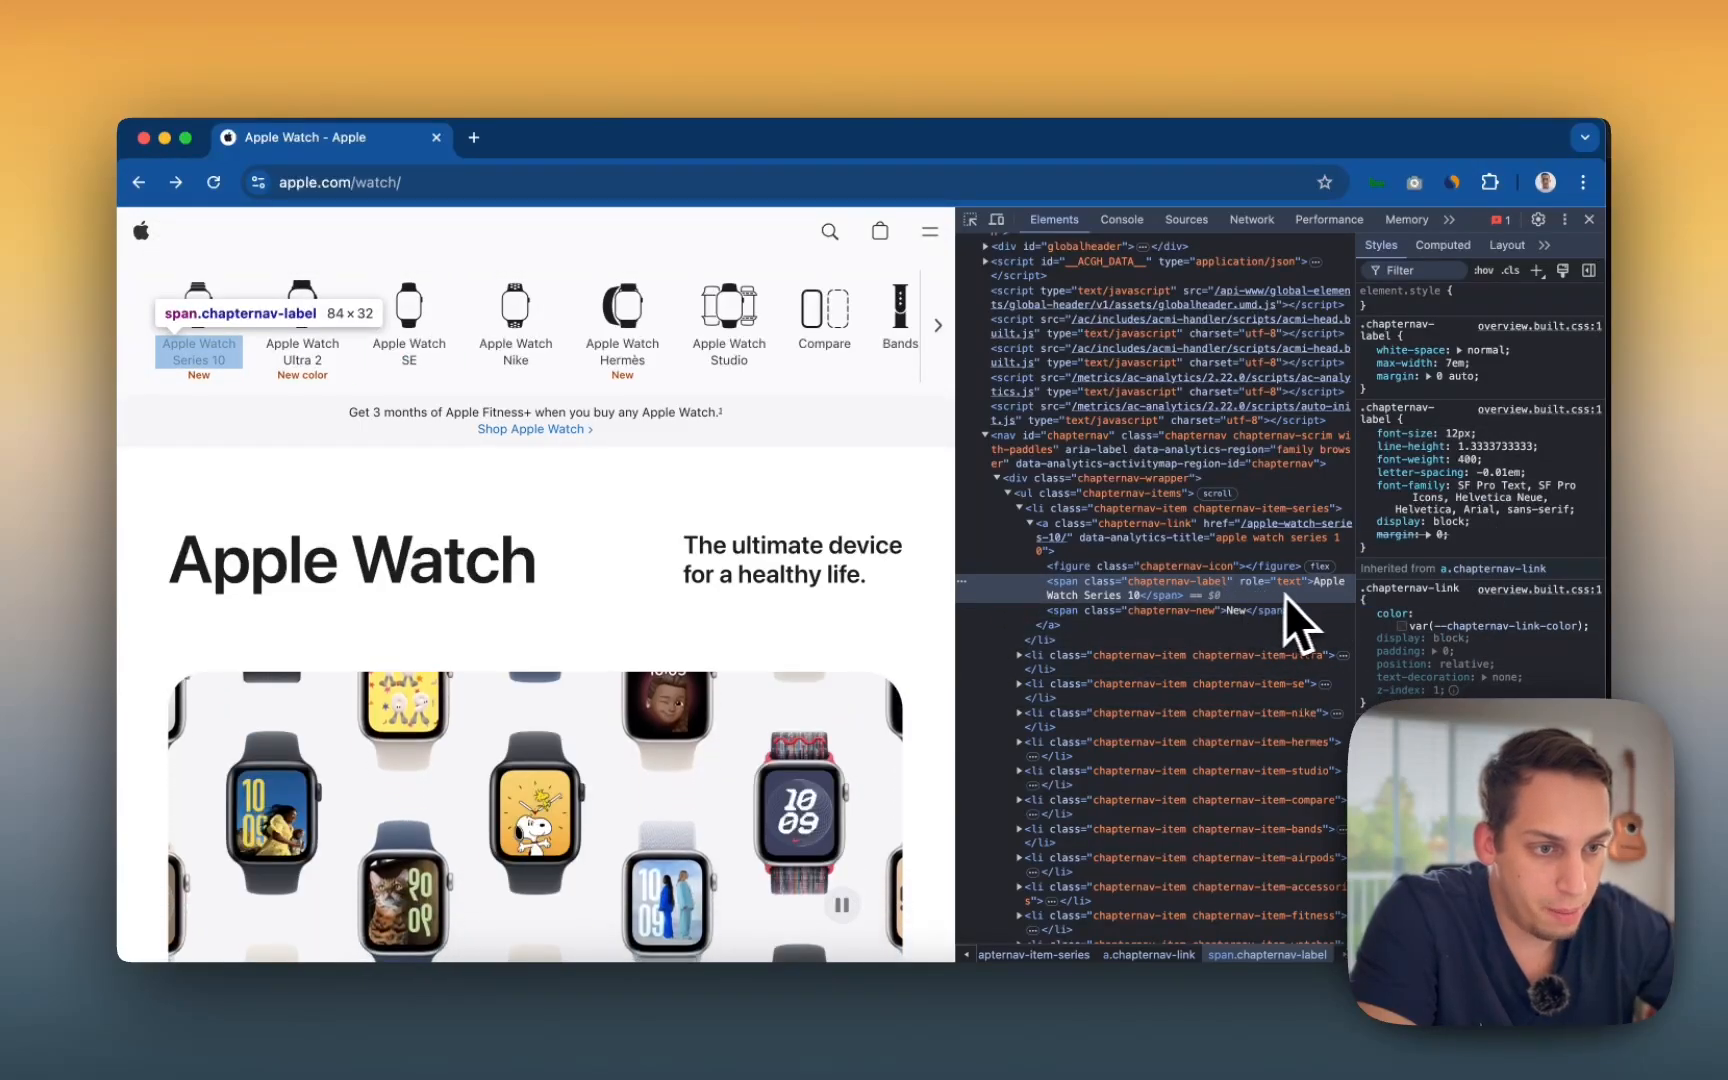
{"action": "mouse_move", "coordinate": [1449, 464]}
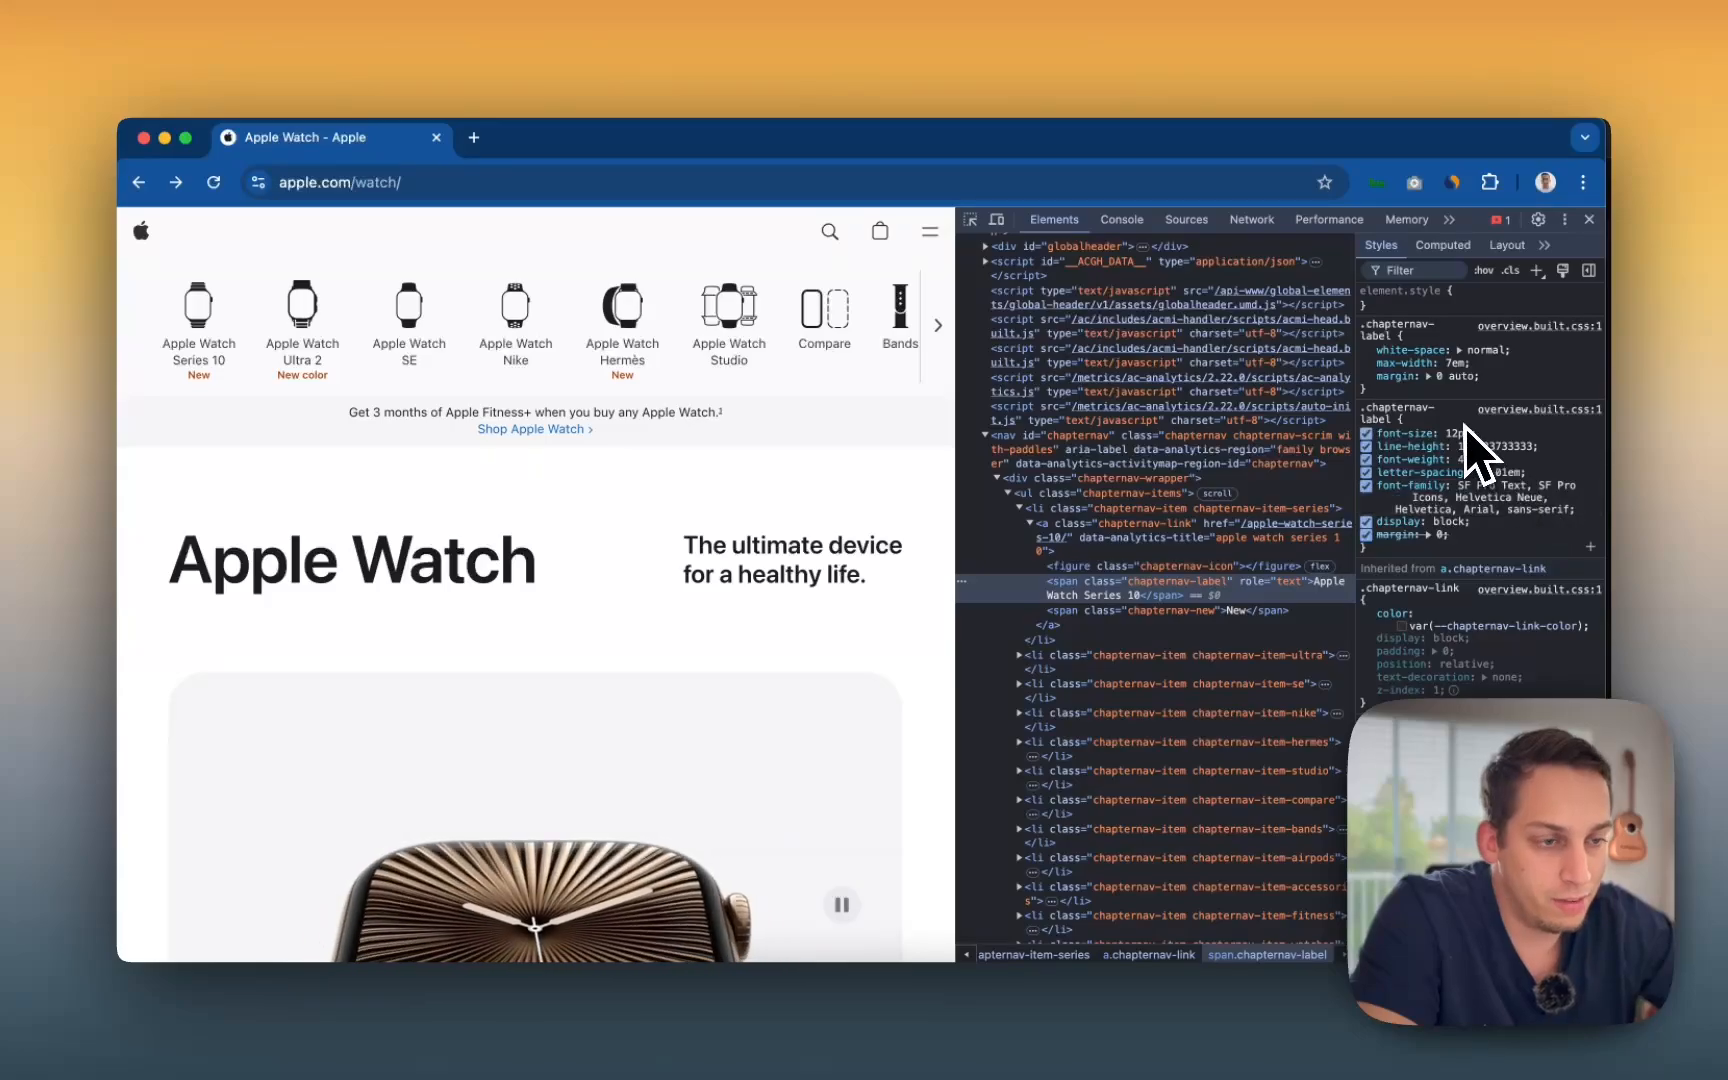
{"action": "scroll", "coordinate": [1464, 426], "scroll_direction": "down", "scroll_amount": 5}
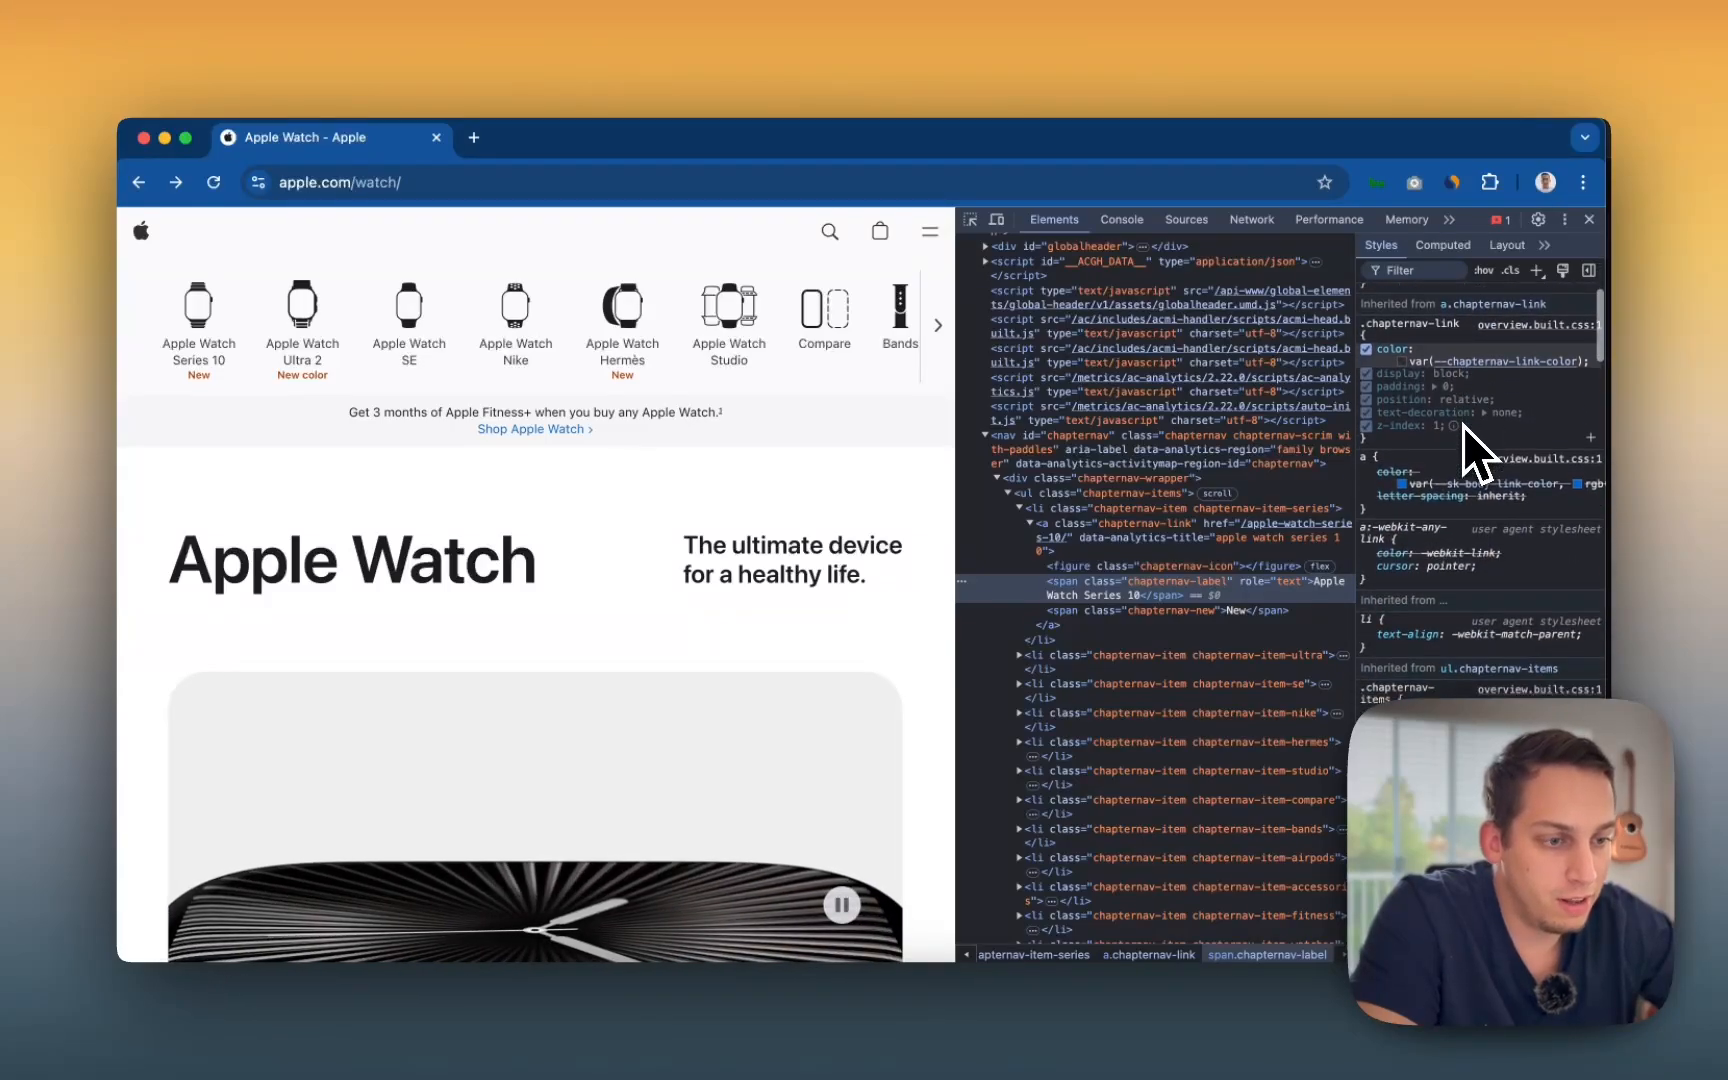
{"action": "scroll", "coordinate": [1463, 427], "scroll_direction": "up", "scroll_amount": 4}
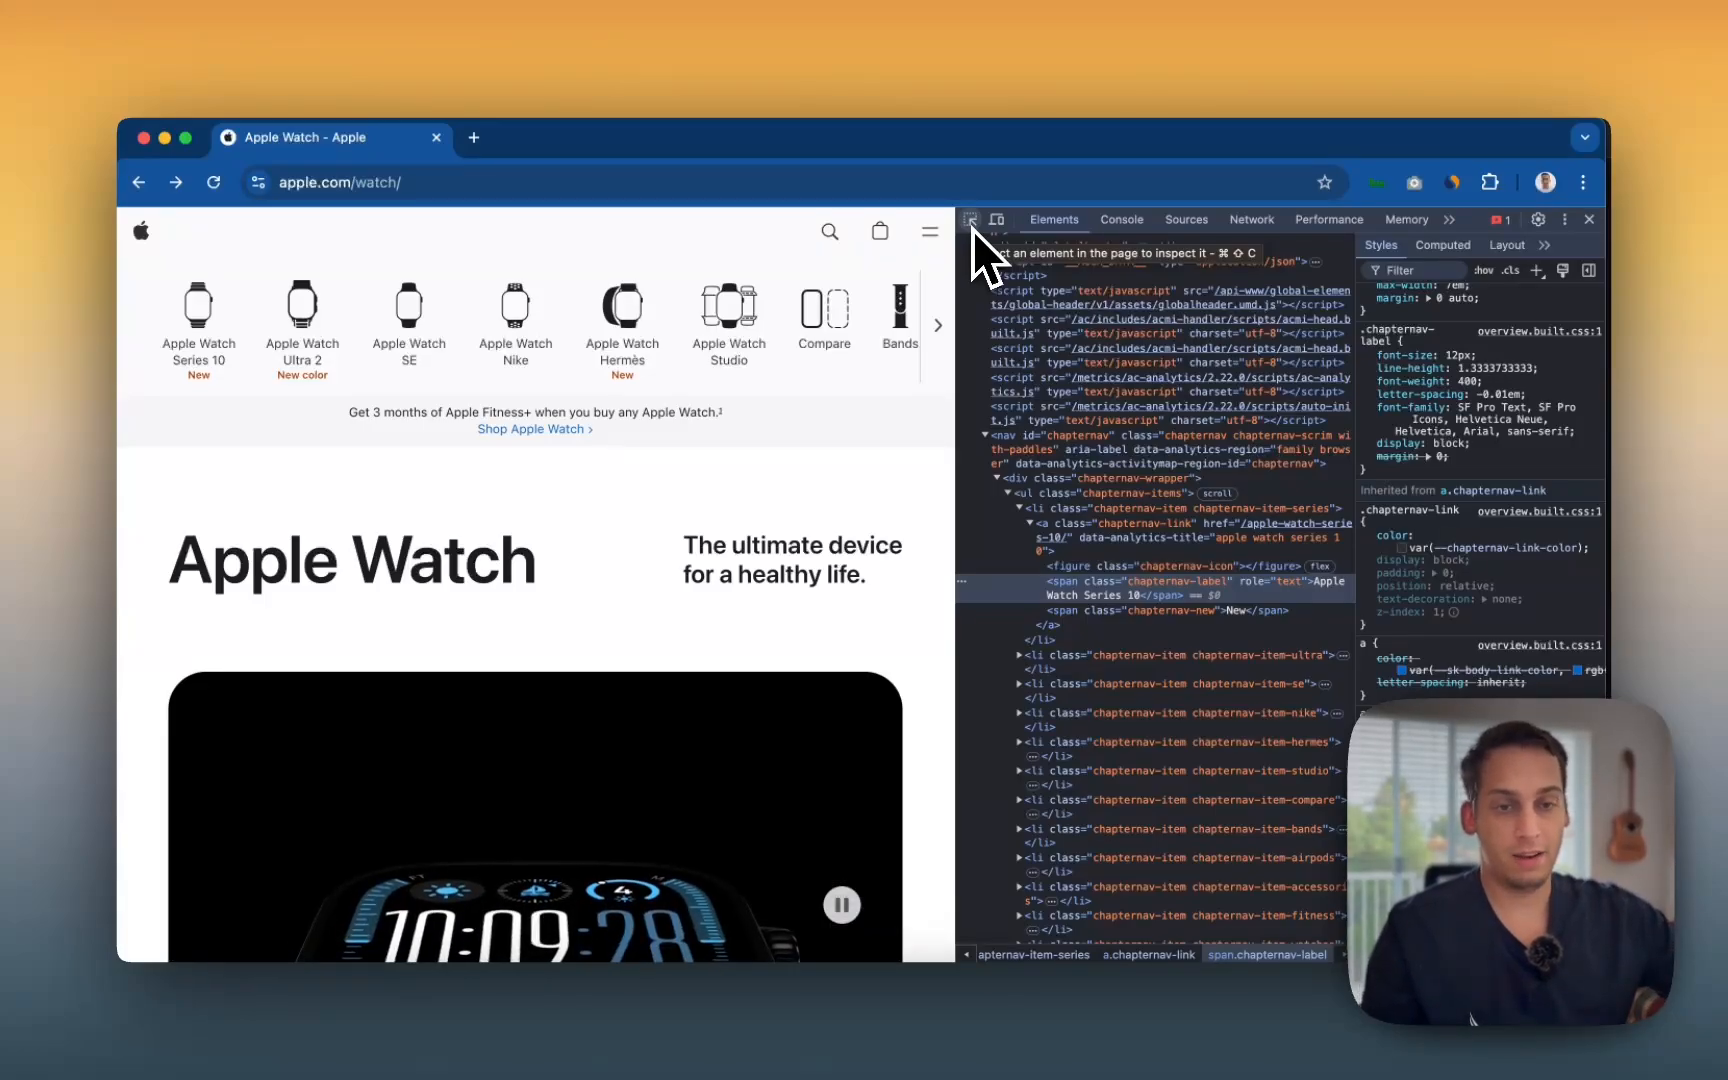
{"action": "scroll", "coordinate": [785, 575], "scroll_direction": "down", "scroll_amount": 10}
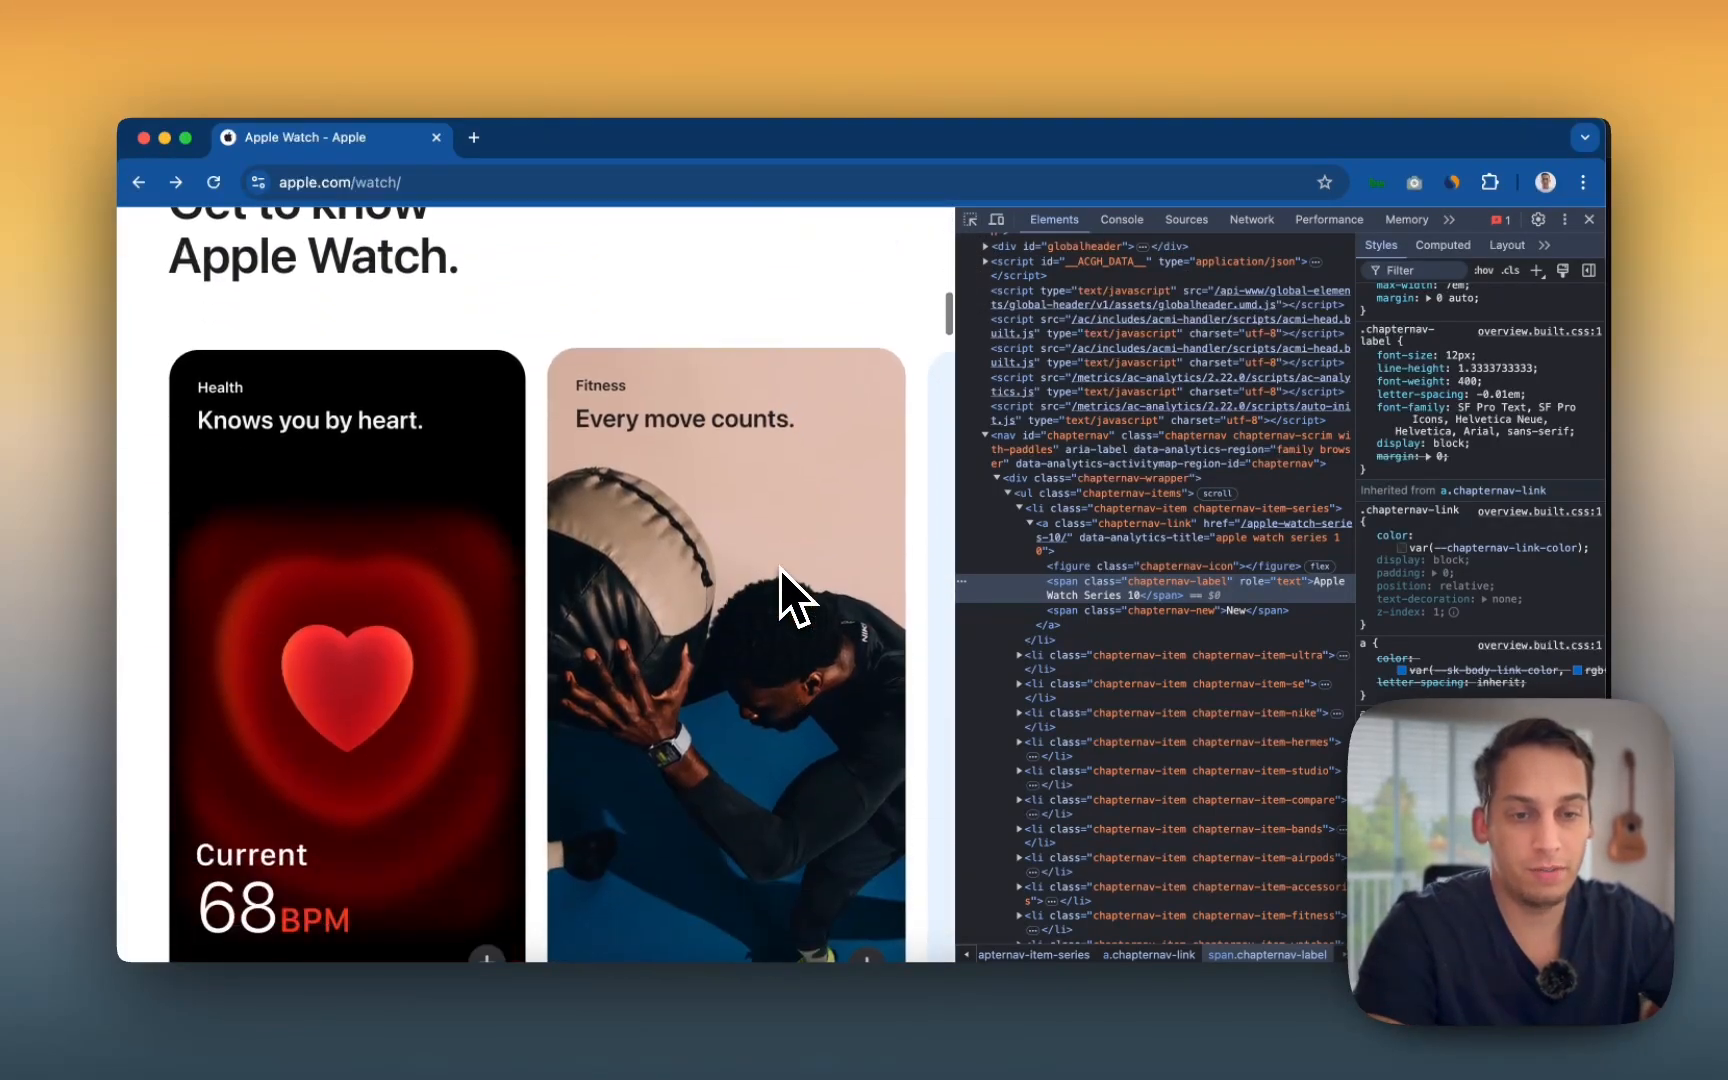
{"action": "scroll", "coordinate": [780, 568], "scroll_direction": "down", "scroll_amount": 2}
{"action": "scroll", "coordinate": [641, 478], "scroll_direction": "up", "scroll_amount": 10}
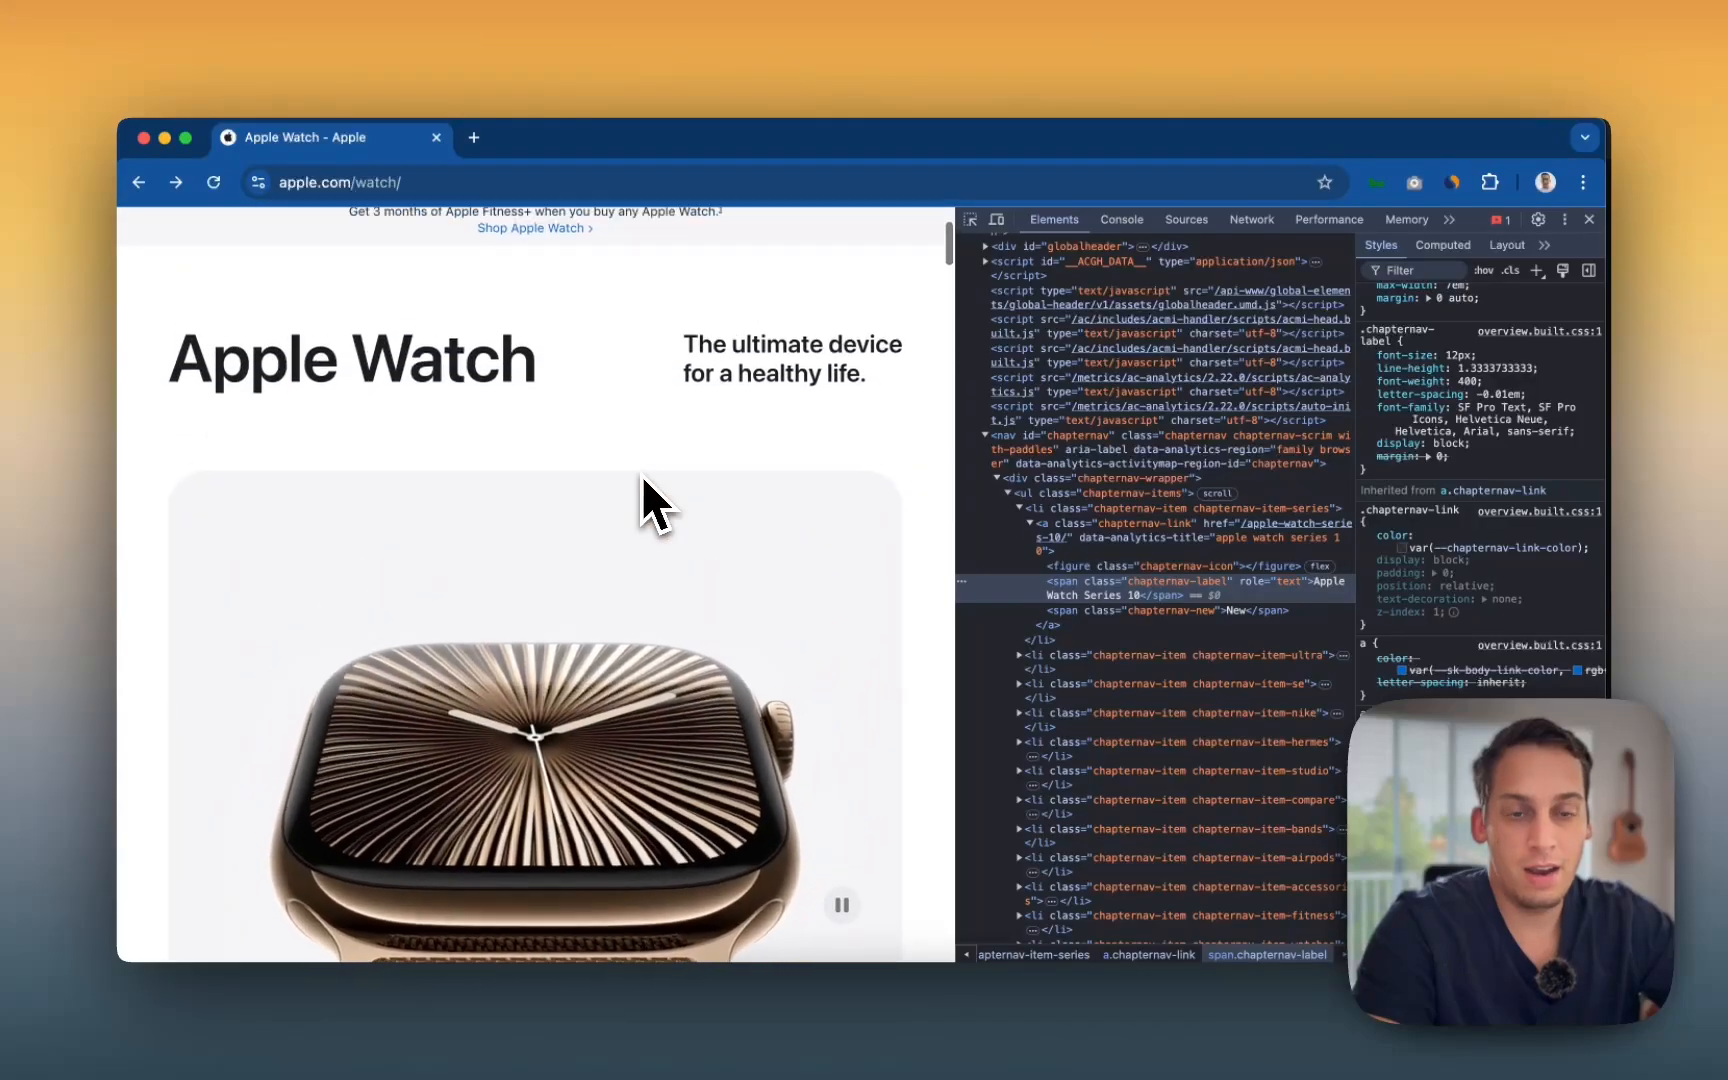
{"action": "scroll", "coordinate": [641, 475], "scroll_direction": "up", "scroll_amount": 3}
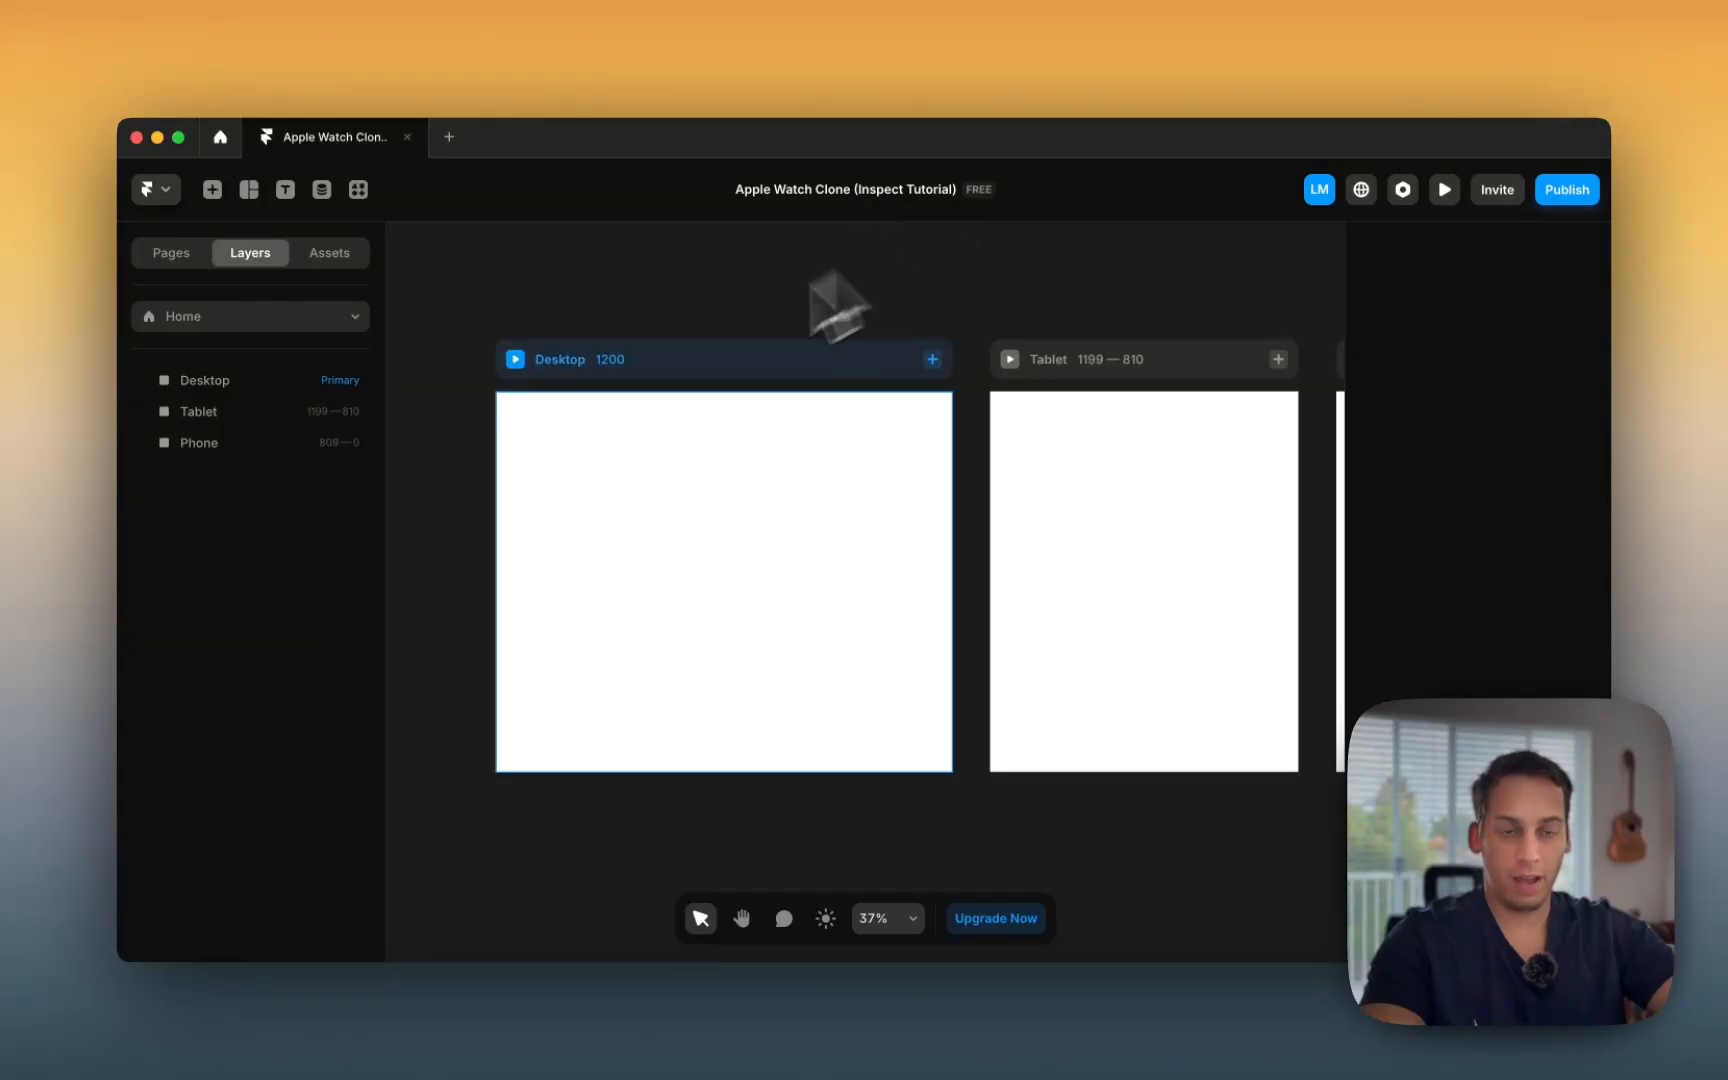
Step: In the Framer project Apple Watch Clone, move the Tablet and Phone breakpoints closer to Desktop, with Phone at about X 2113
{"action": "scroll", "coordinate": [514, 437], "scroll_direction": "down", "scroll_amount": 3}
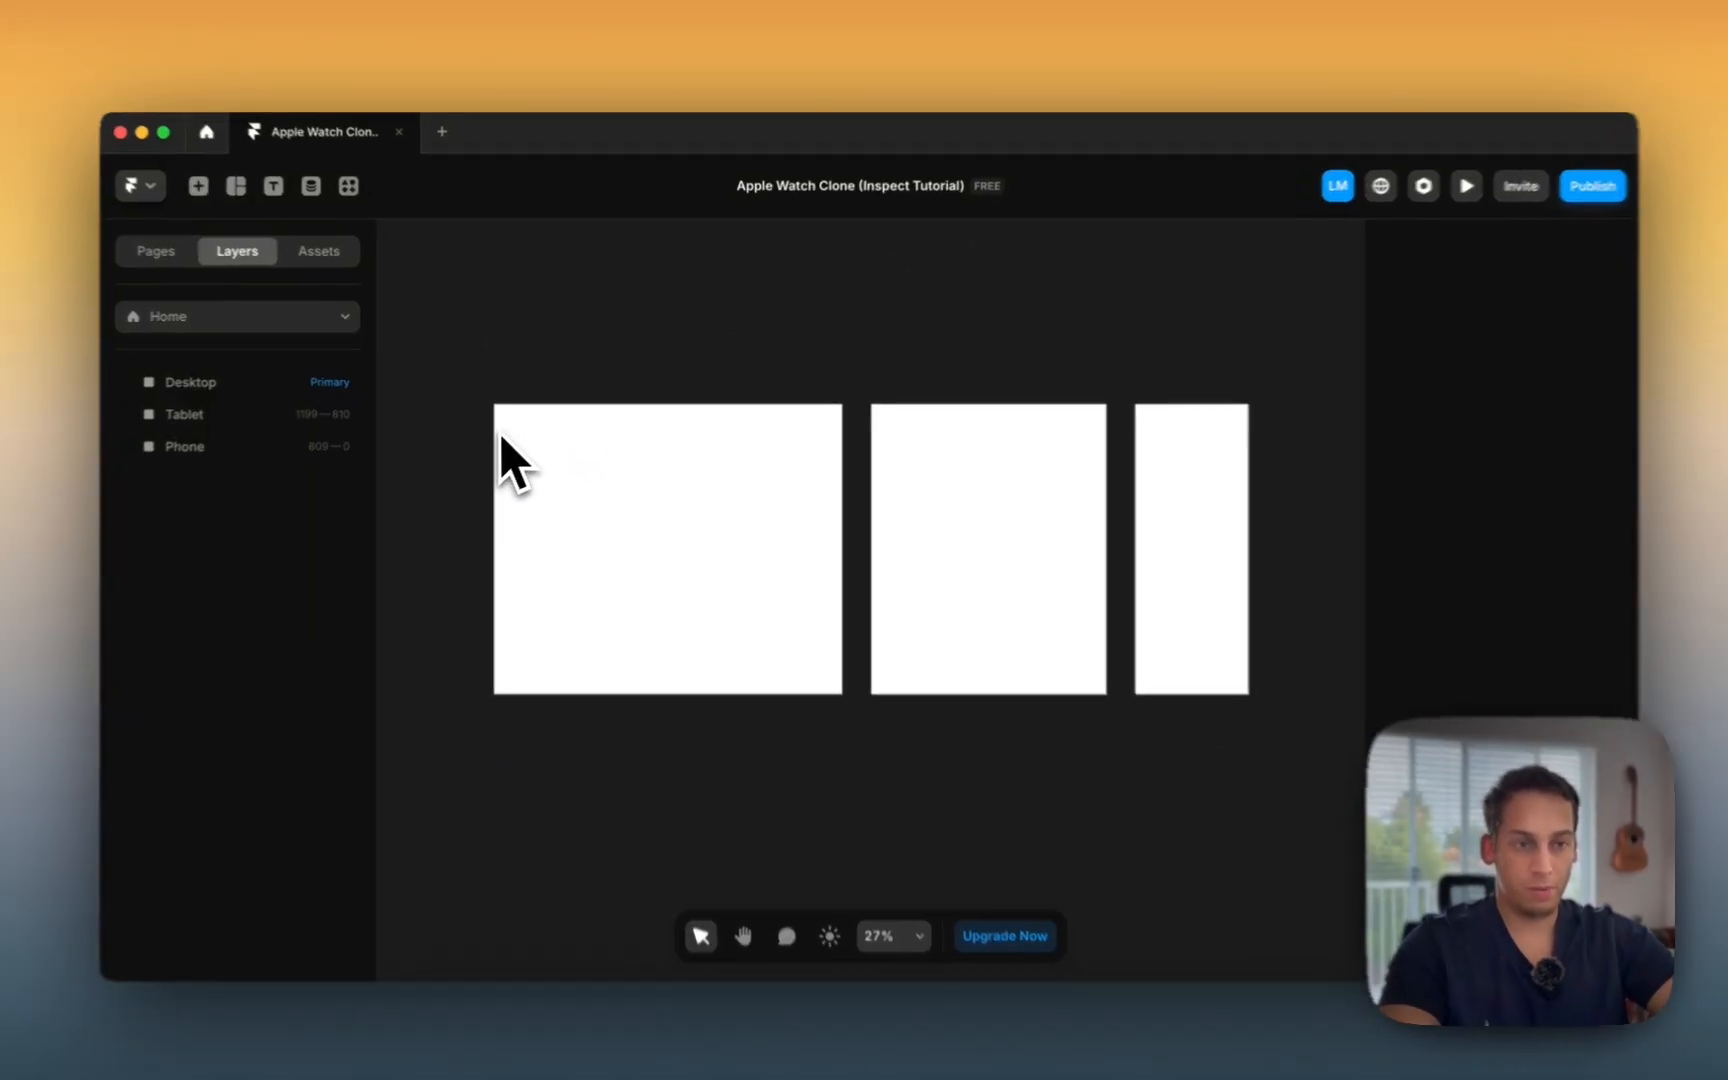
{"action": "left_click_drag", "start_coordinate": [1276, 388], "coordinate": [1267, 384]}
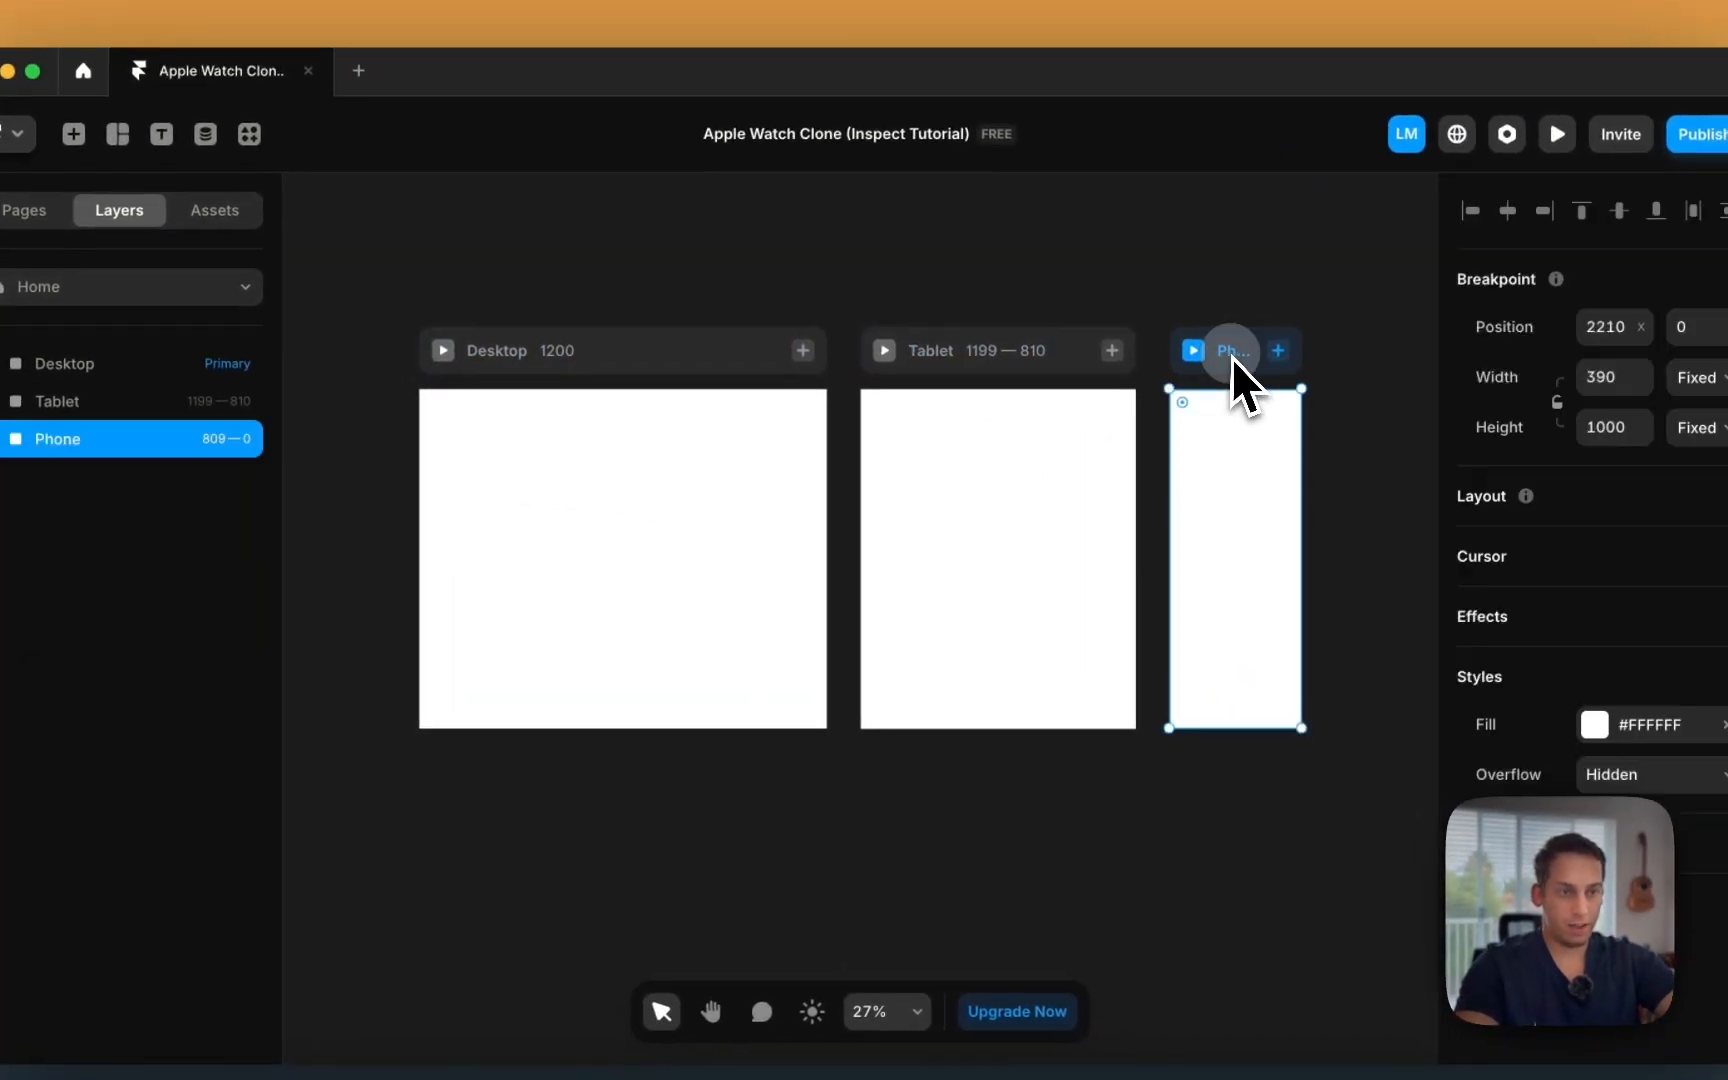
{"action": "left_click", "coordinate": [1116, 284]}
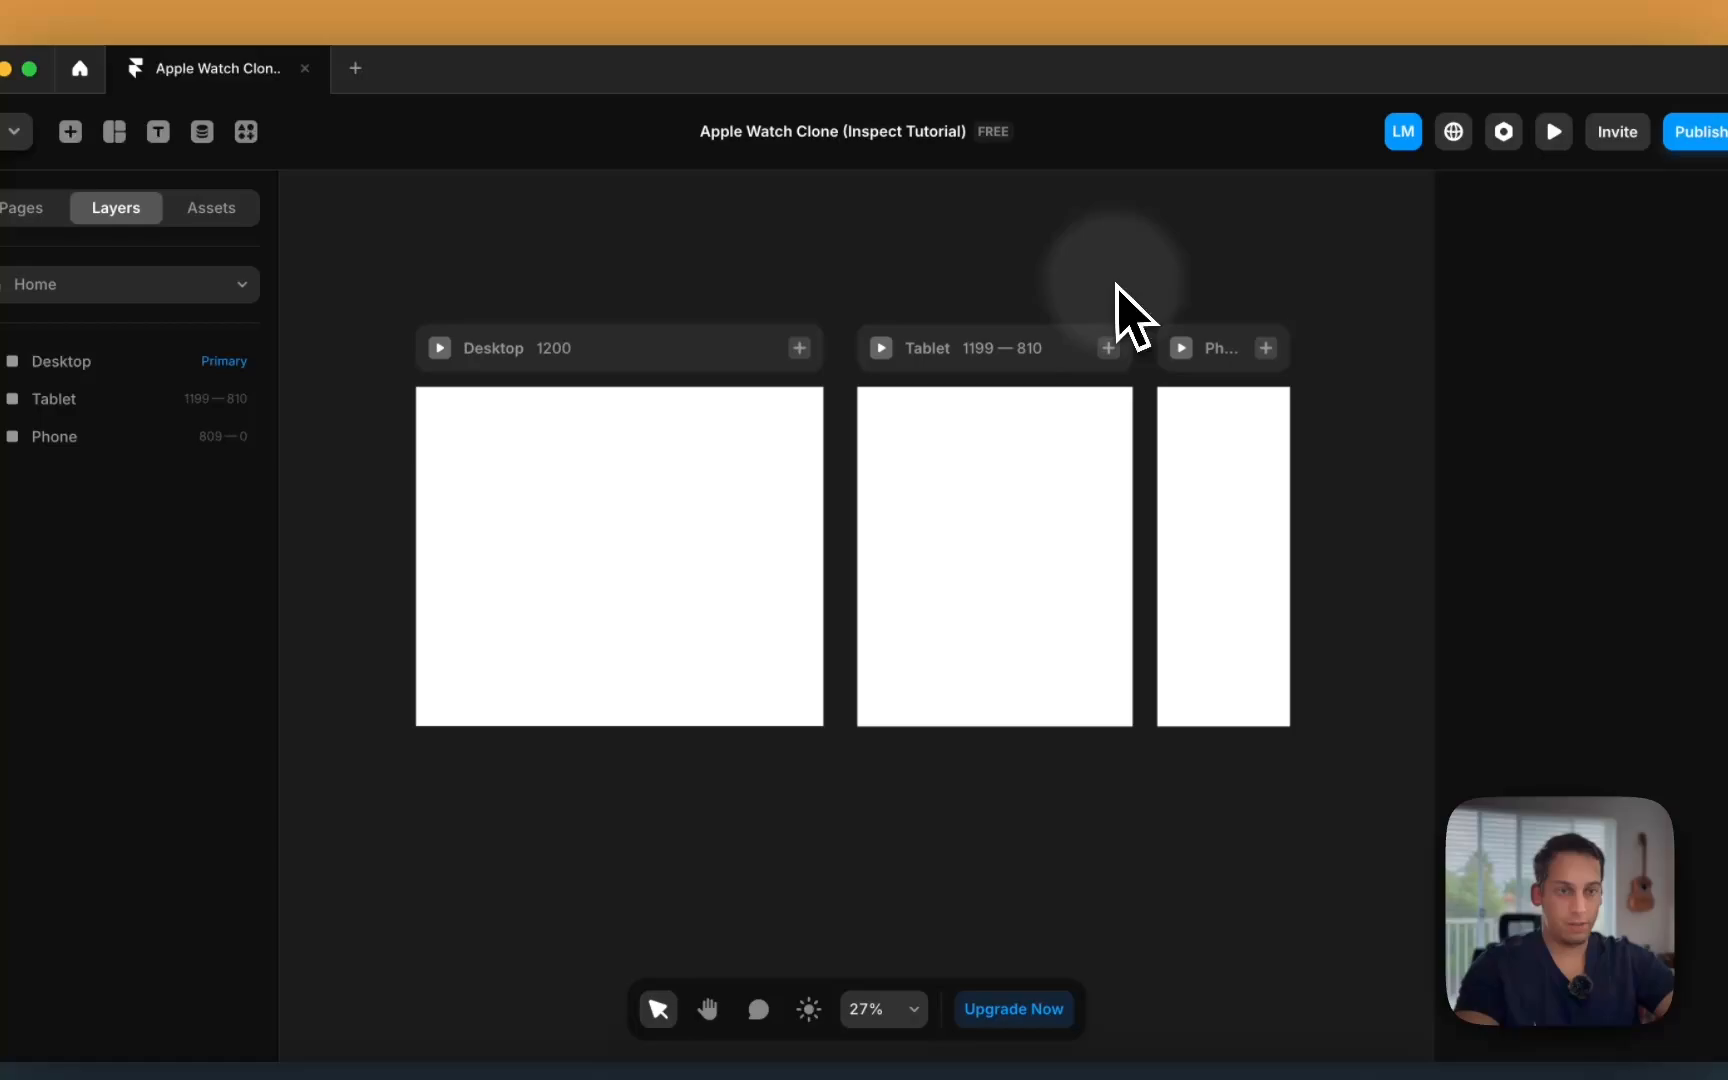
{"action": "left_click", "coordinate": [937, 318]}
{"action": "left_click_drag", "start_coordinate": [1019, 351], "coordinate": [1004, 348]}
{"action": "left_click_drag", "start_coordinate": [1196, 357], "coordinate": [1183, 357]}
{"action": "left_click", "coordinate": [1196, 281]}
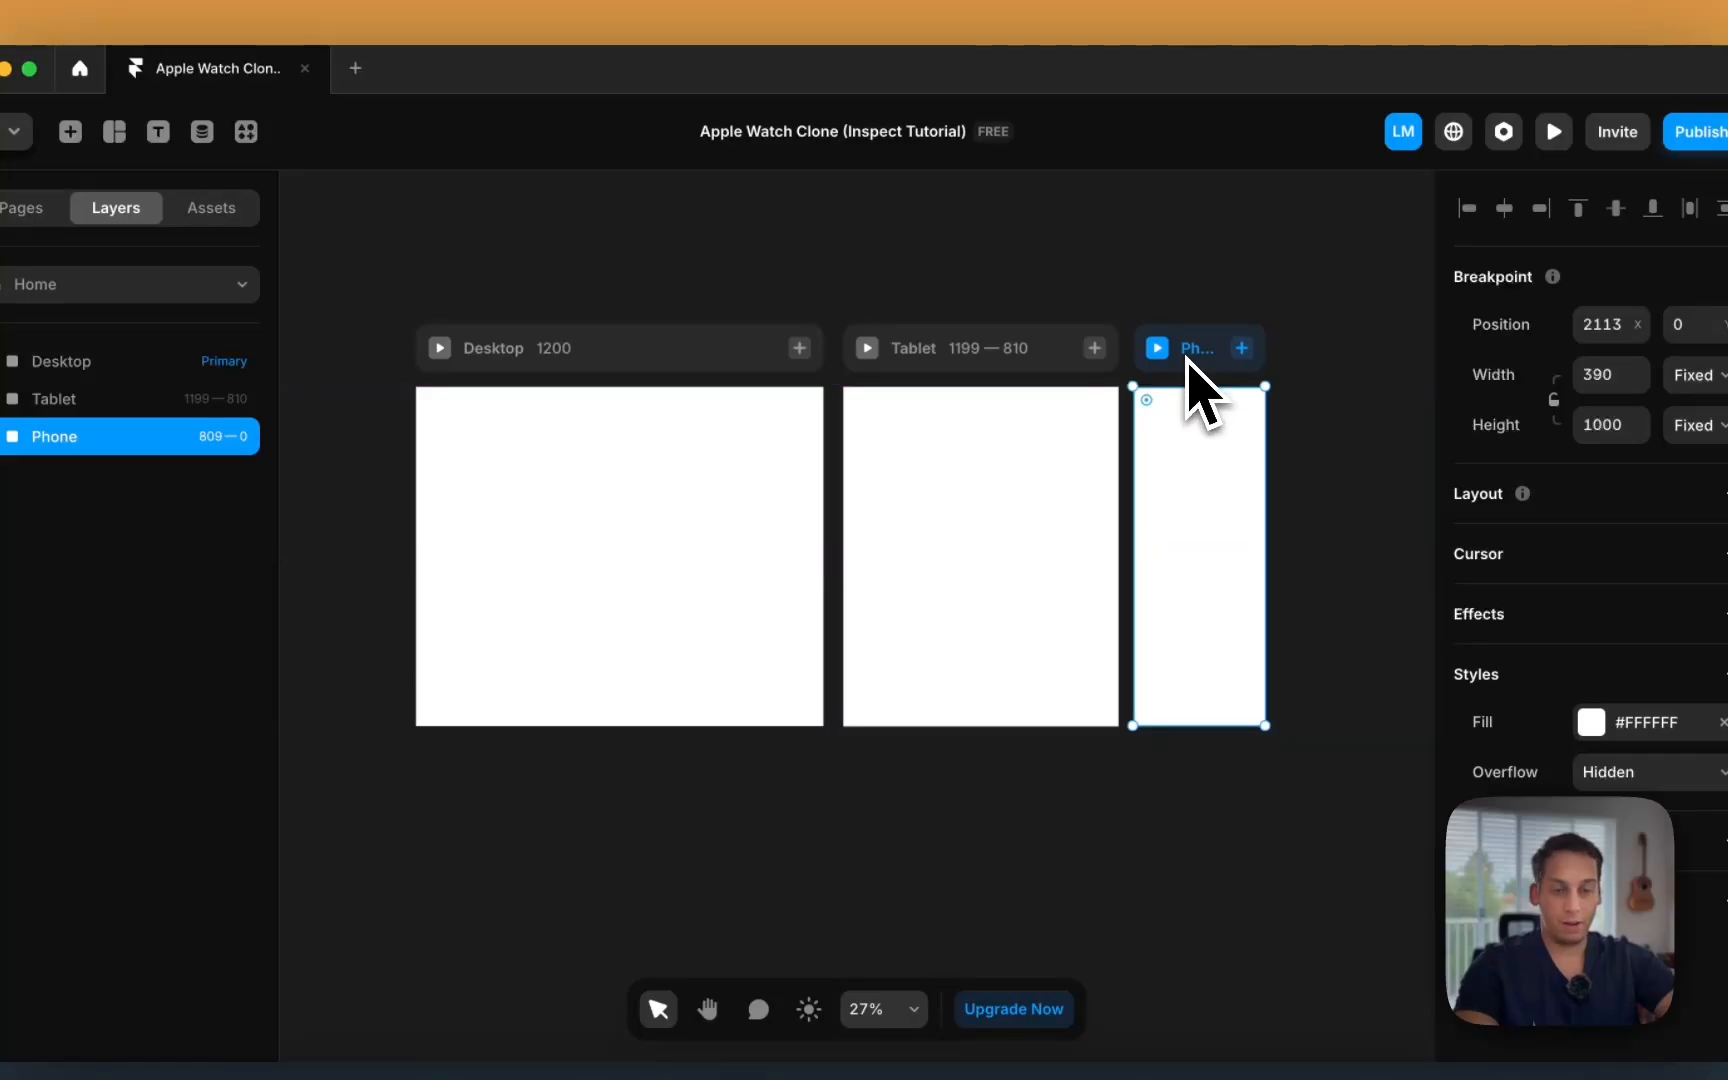
{"action": "left_click", "coordinate": [1184, 290]}
Step: Switch back to the Apple Watch page in Chrome, narrow the developer tools to widen the page, and activate element selection
{"action": "left_click", "coordinate": [553, 1024]}
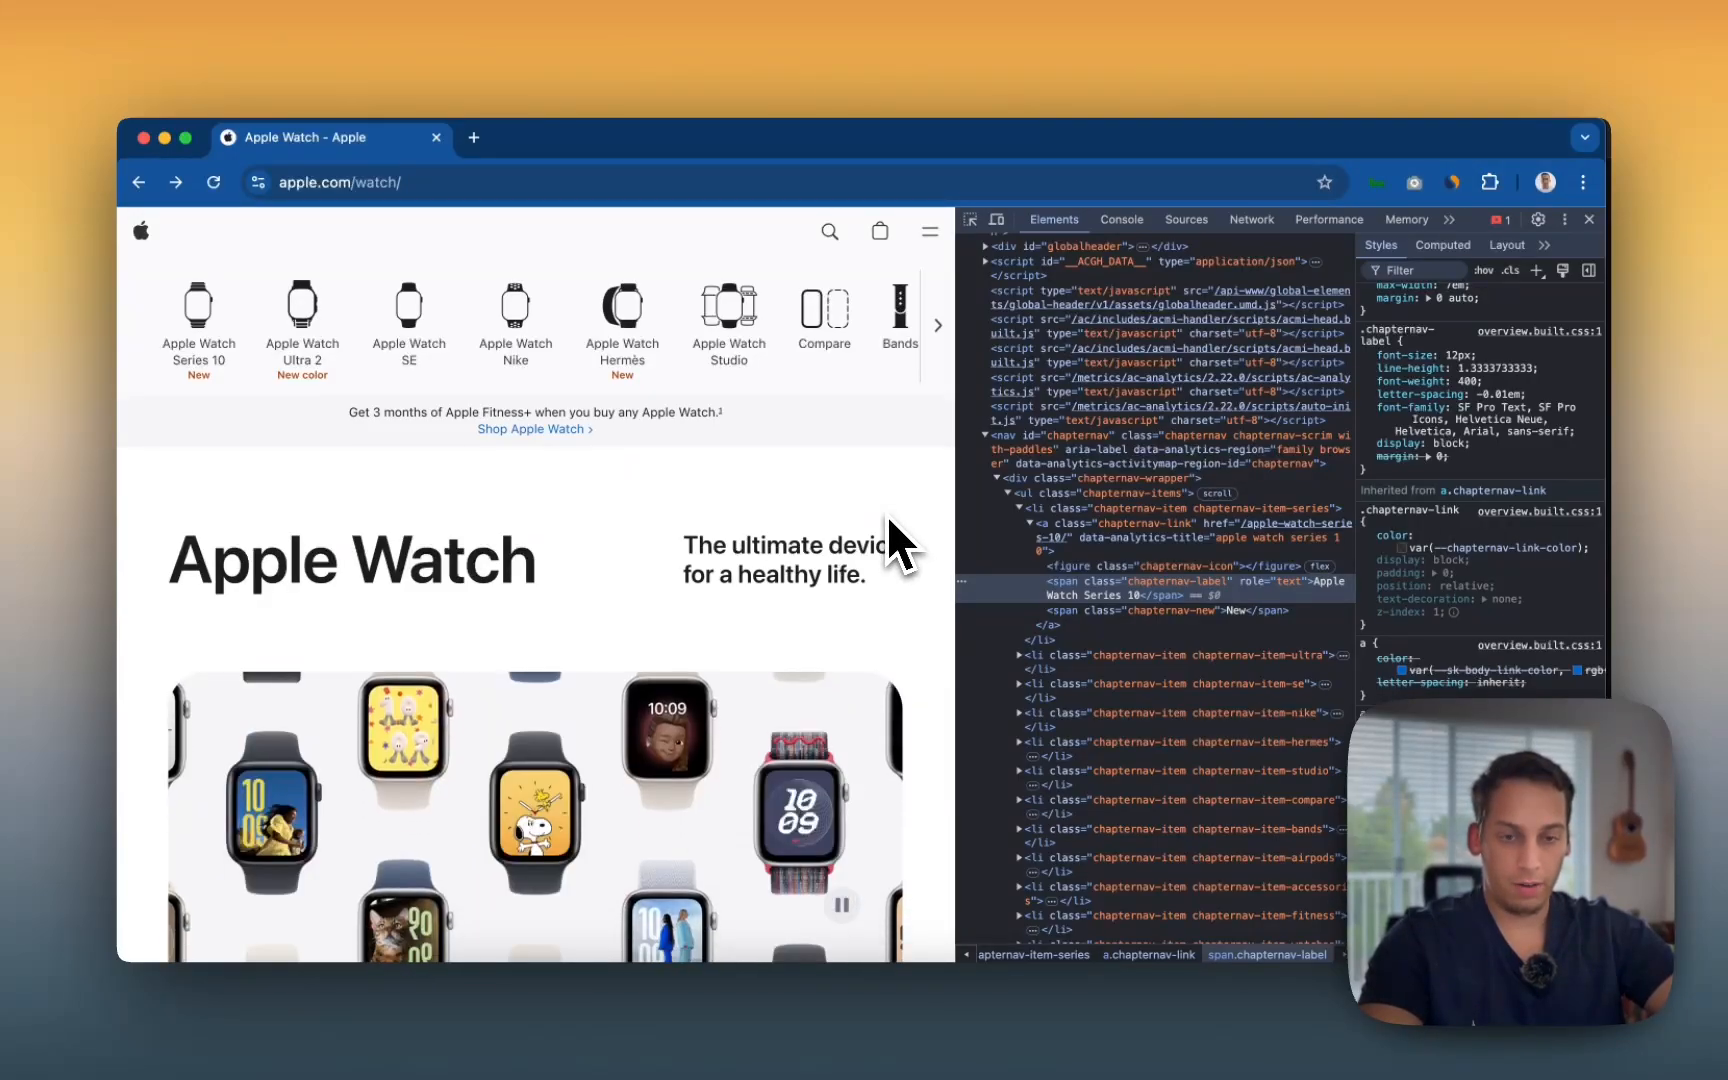
{"action": "key", "text": "ctrl+Up"}
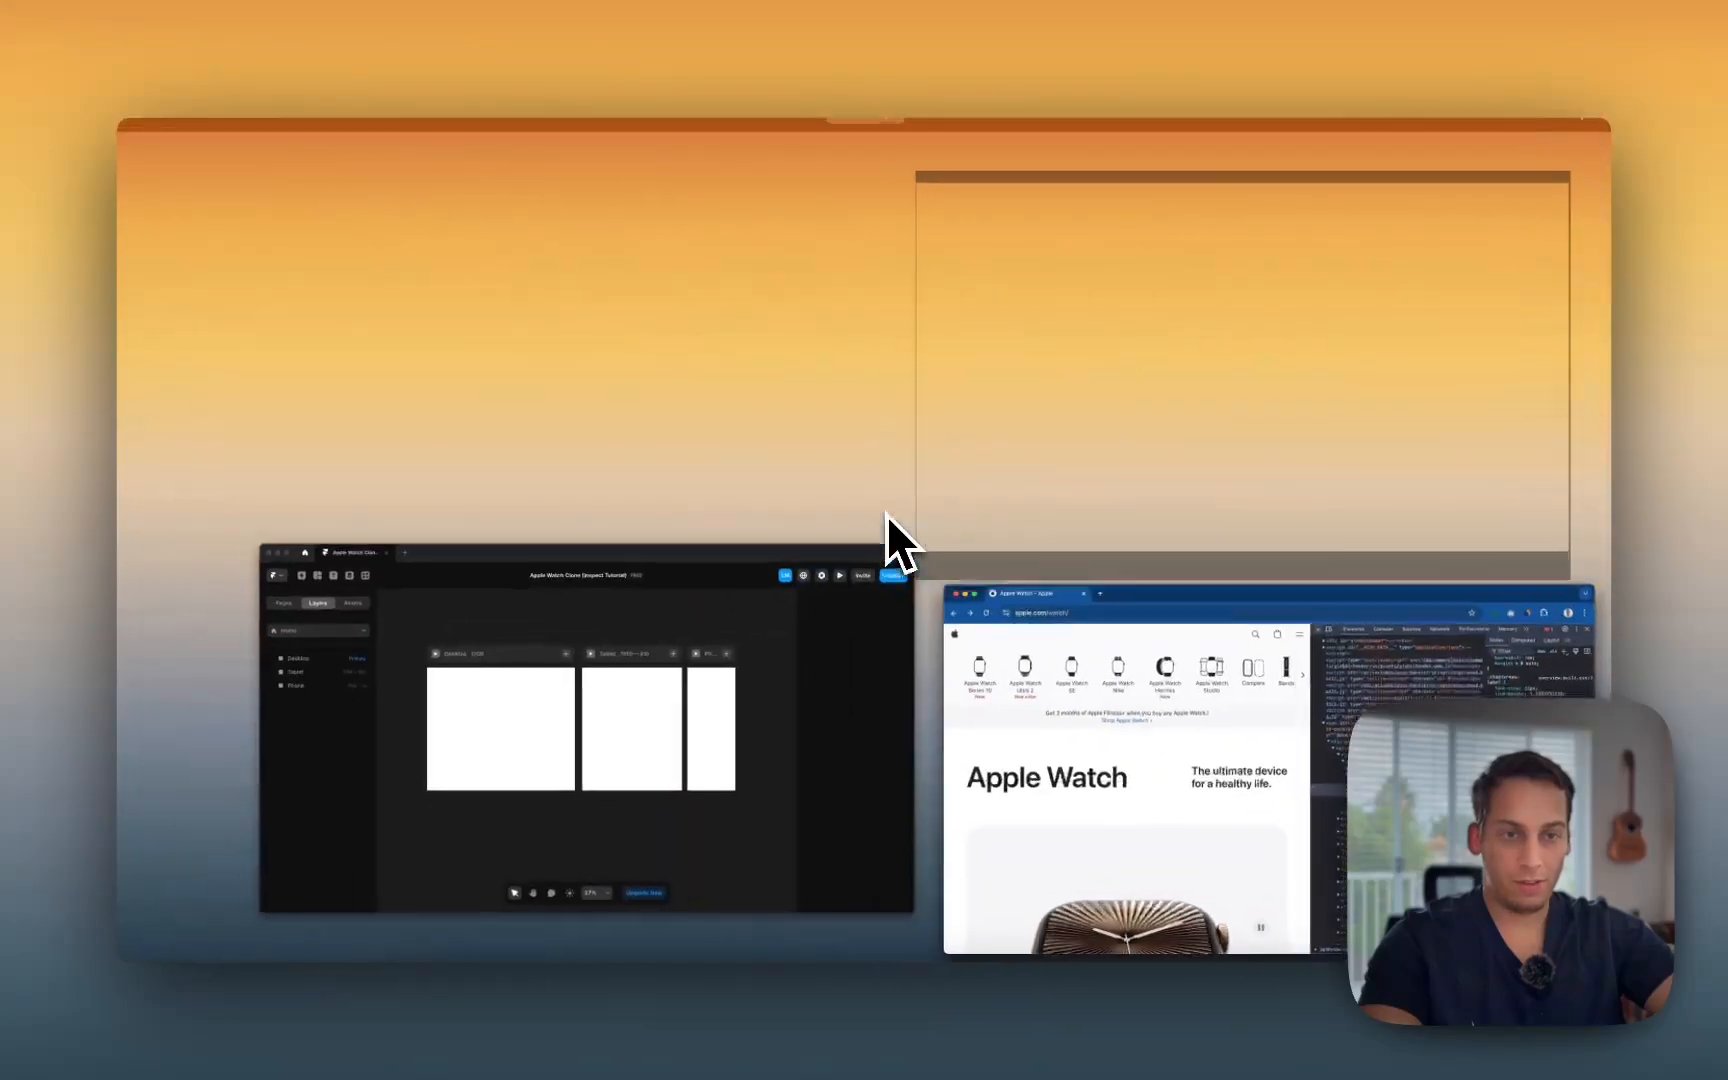
{"action": "left_click", "coordinate": [1225, 800]}
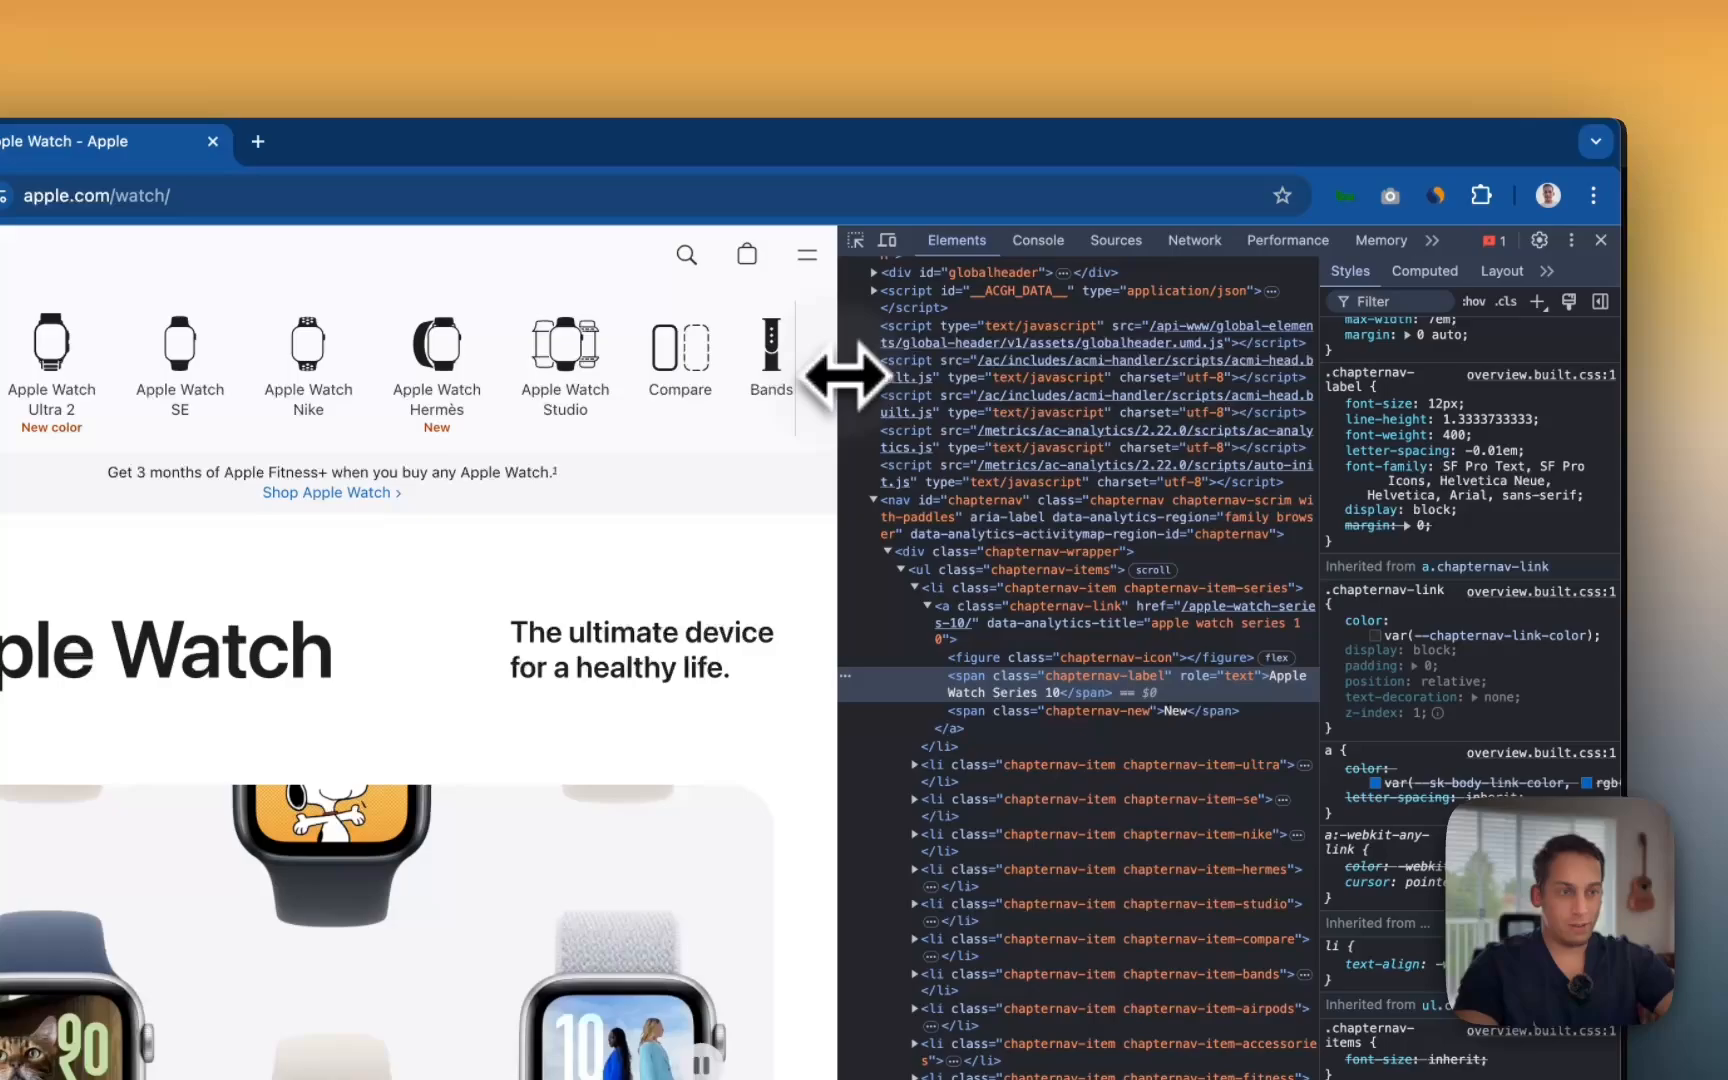
{"action": "left_click_drag", "start_coordinate": [845, 375], "coordinate": [1254, 270]}
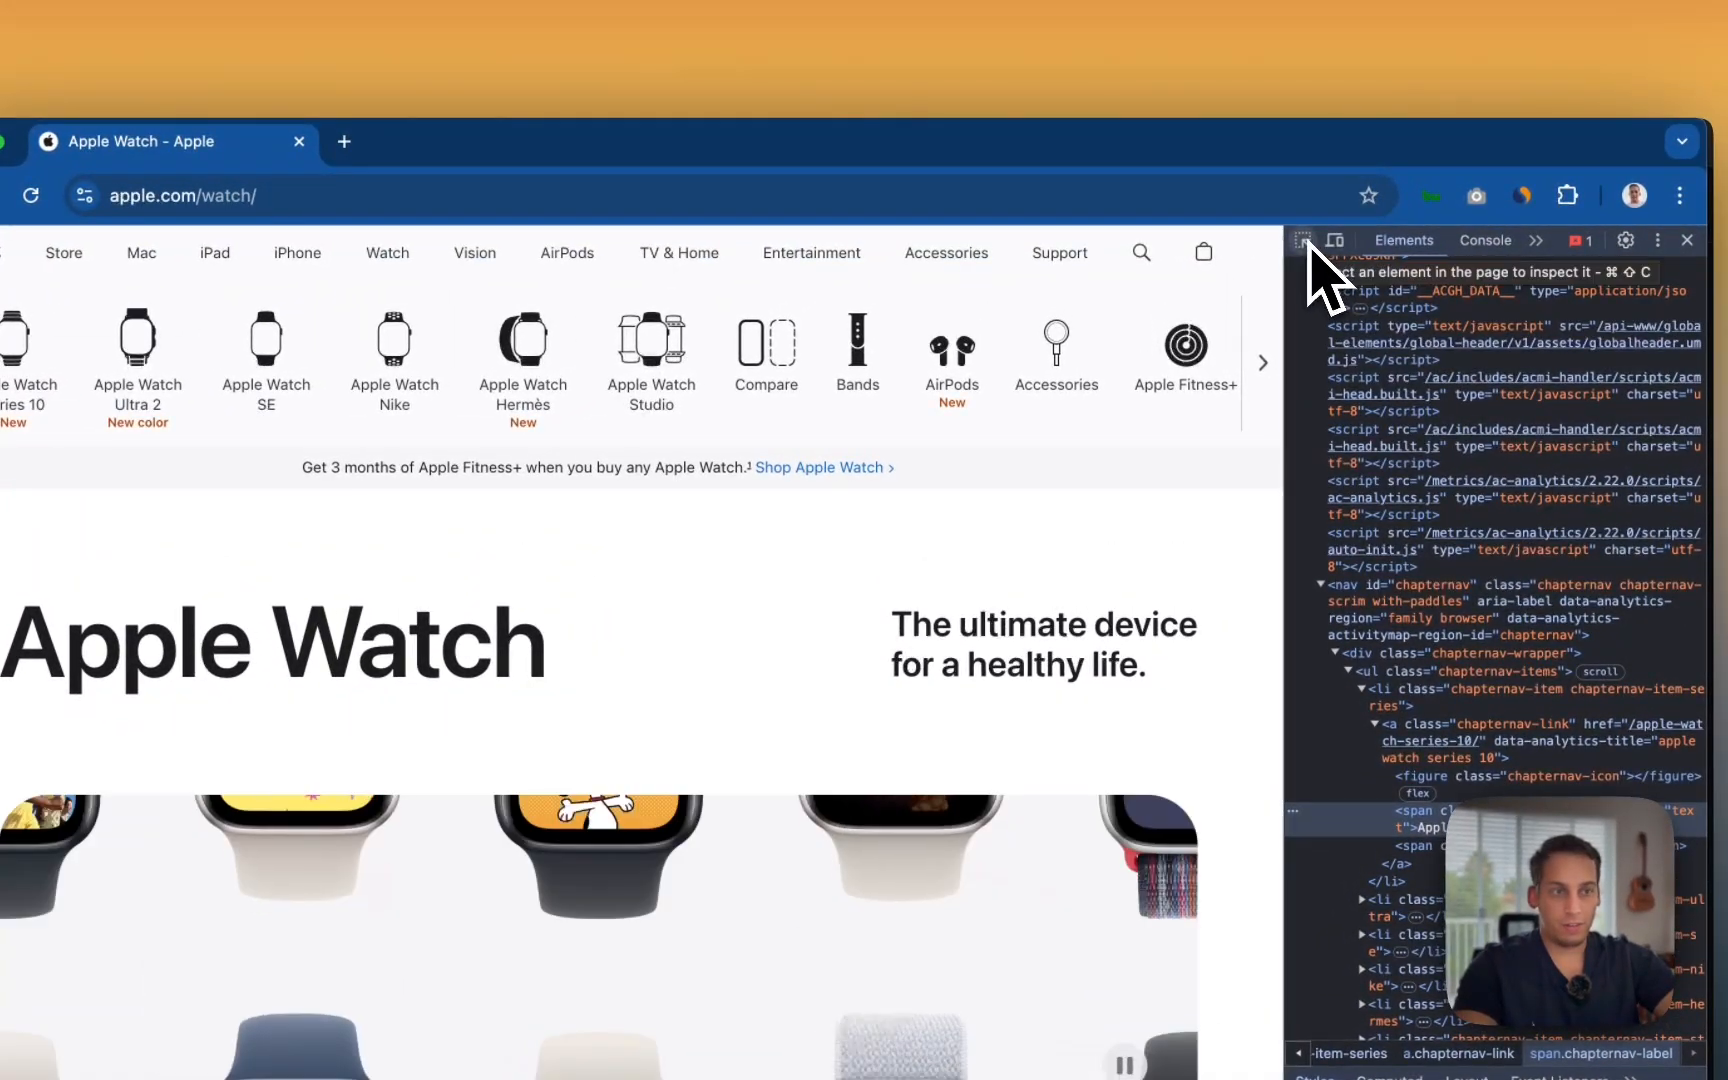
{"action": "left_click", "coordinate": [1303, 241]}
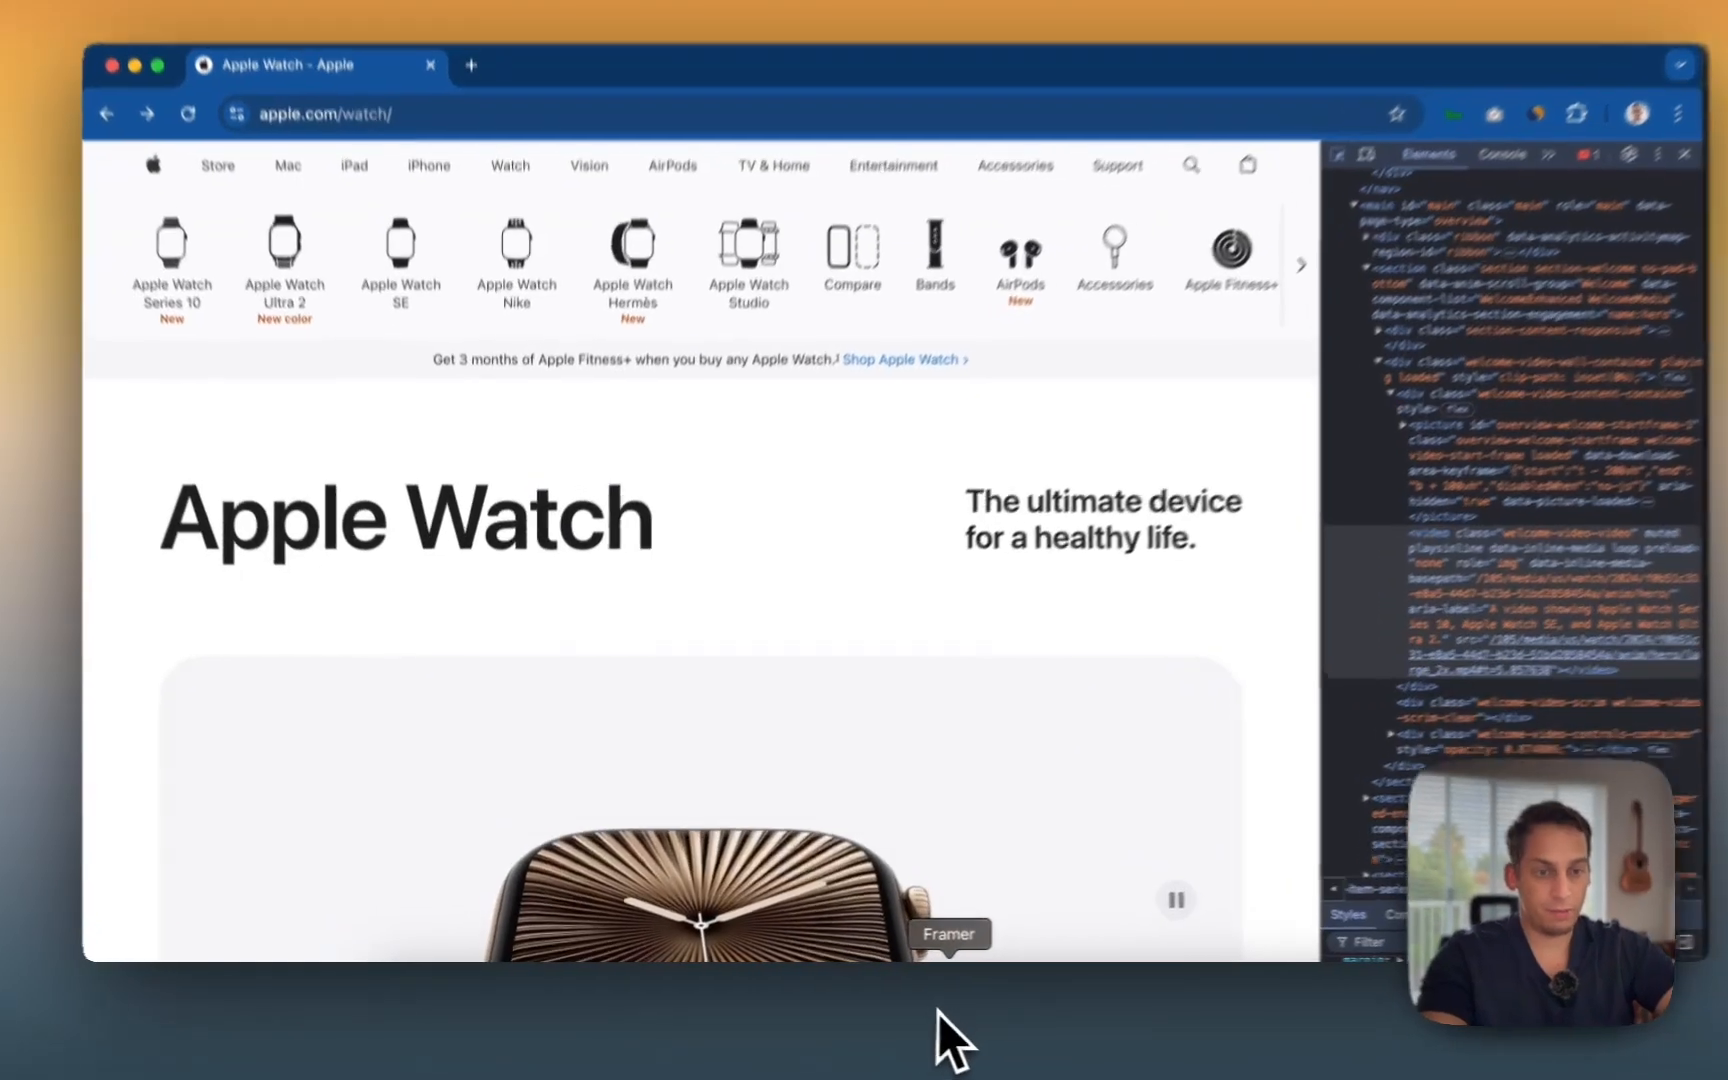
Step: Switch to Framer and draw a stack about 1200 × 50 across the top of the Desktop breakpoint
{"action": "left_click", "coordinate": [900, 1011]}
{"action": "key", "text": "f"}
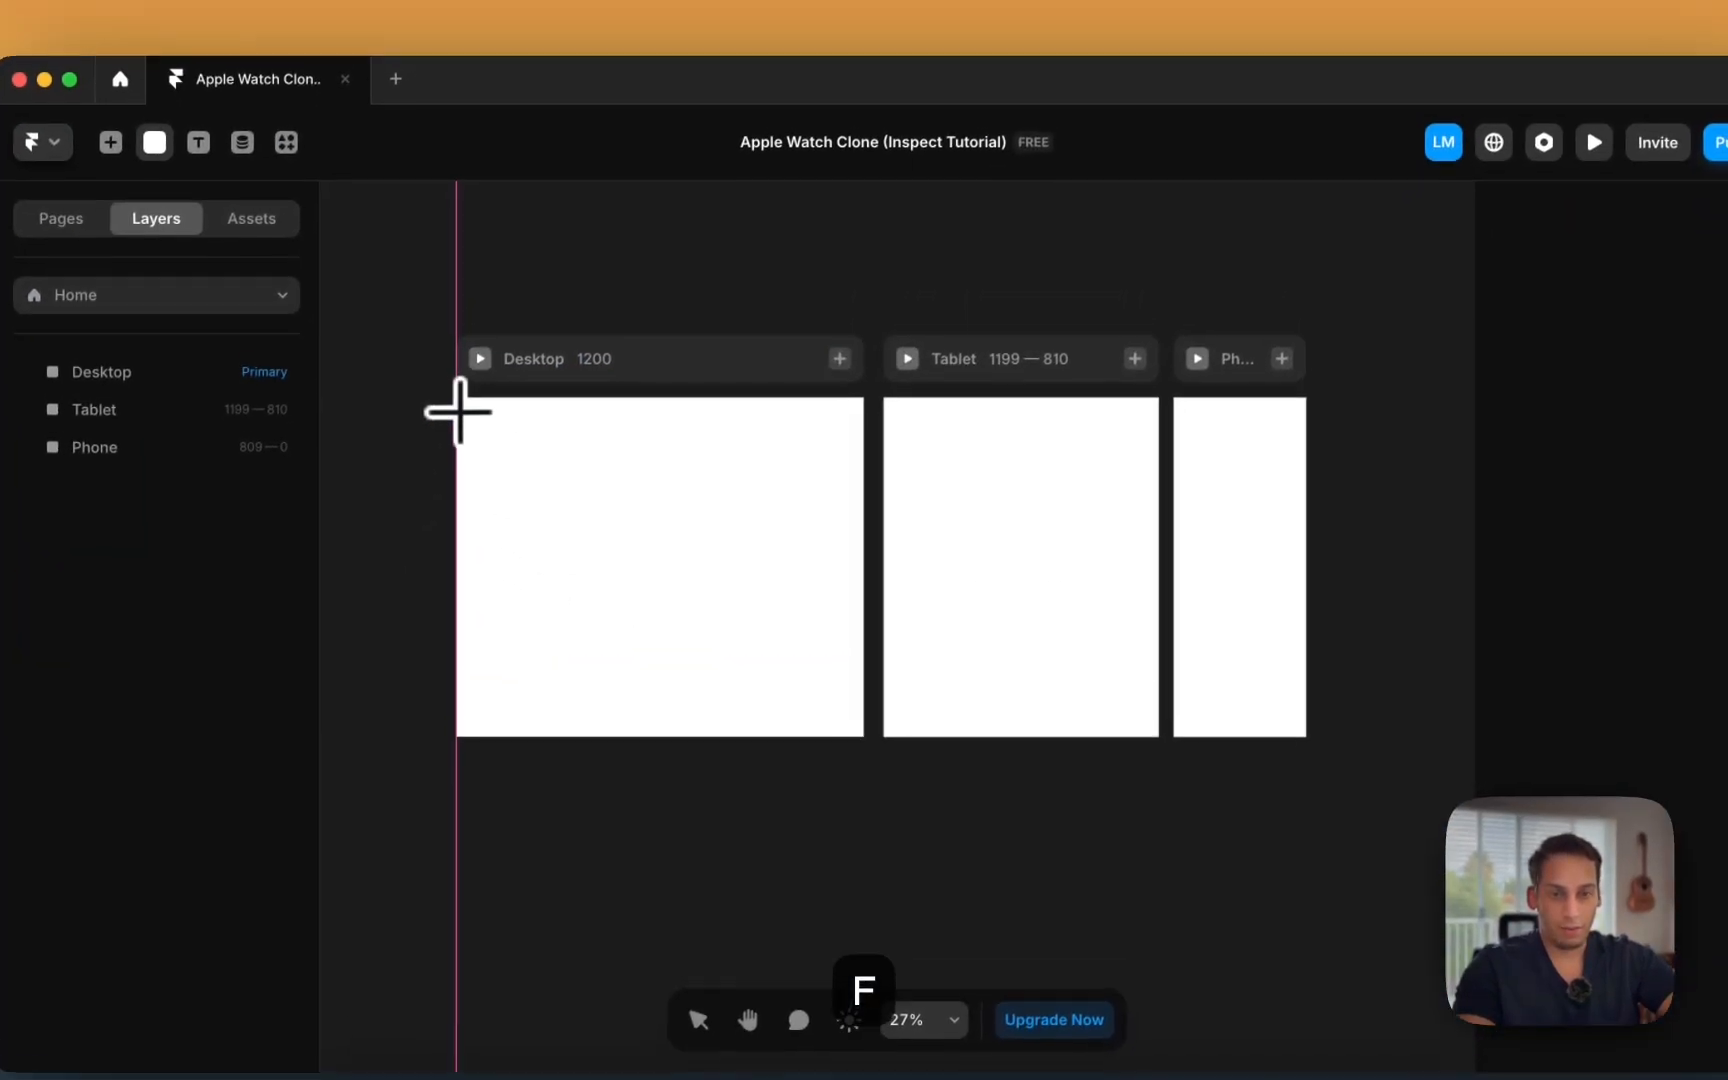
{"action": "left_click_drag", "start_coordinate": [490, 316], "coordinate": [526, 317]}
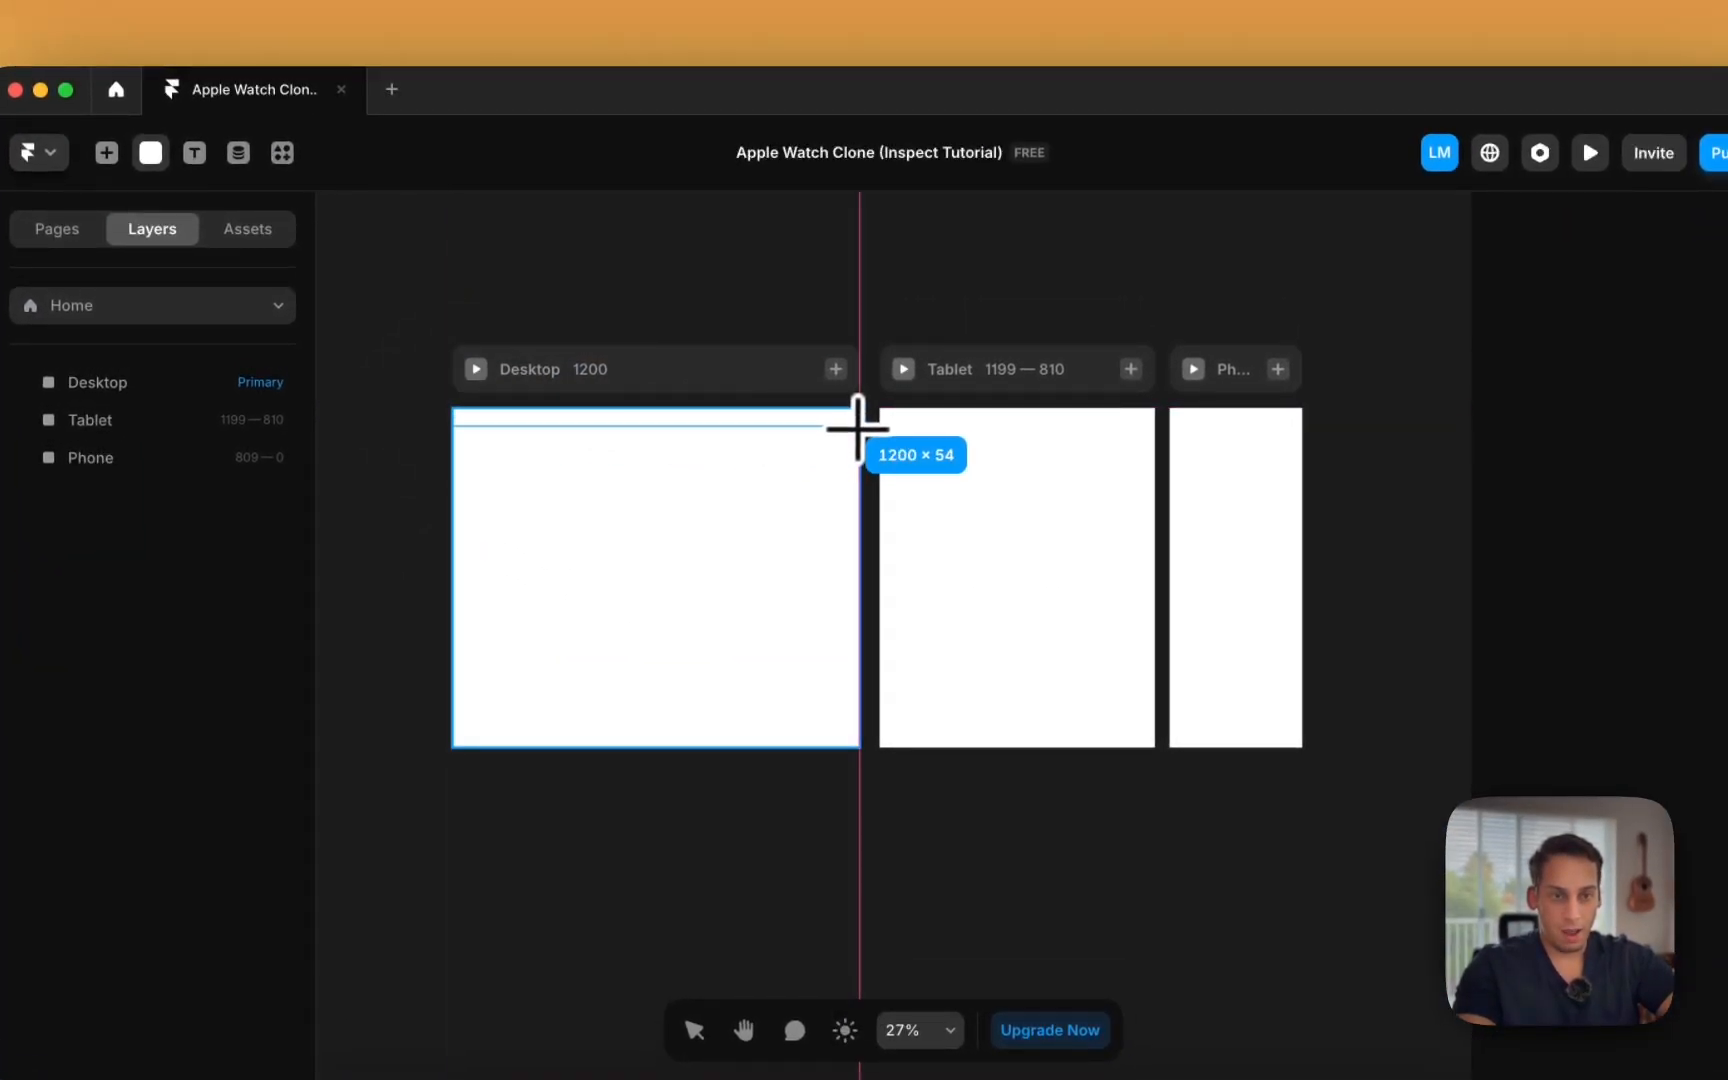
{"action": "left_click_drag", "start_coordinate": [859, 428], "coordinate": [859, 426]}
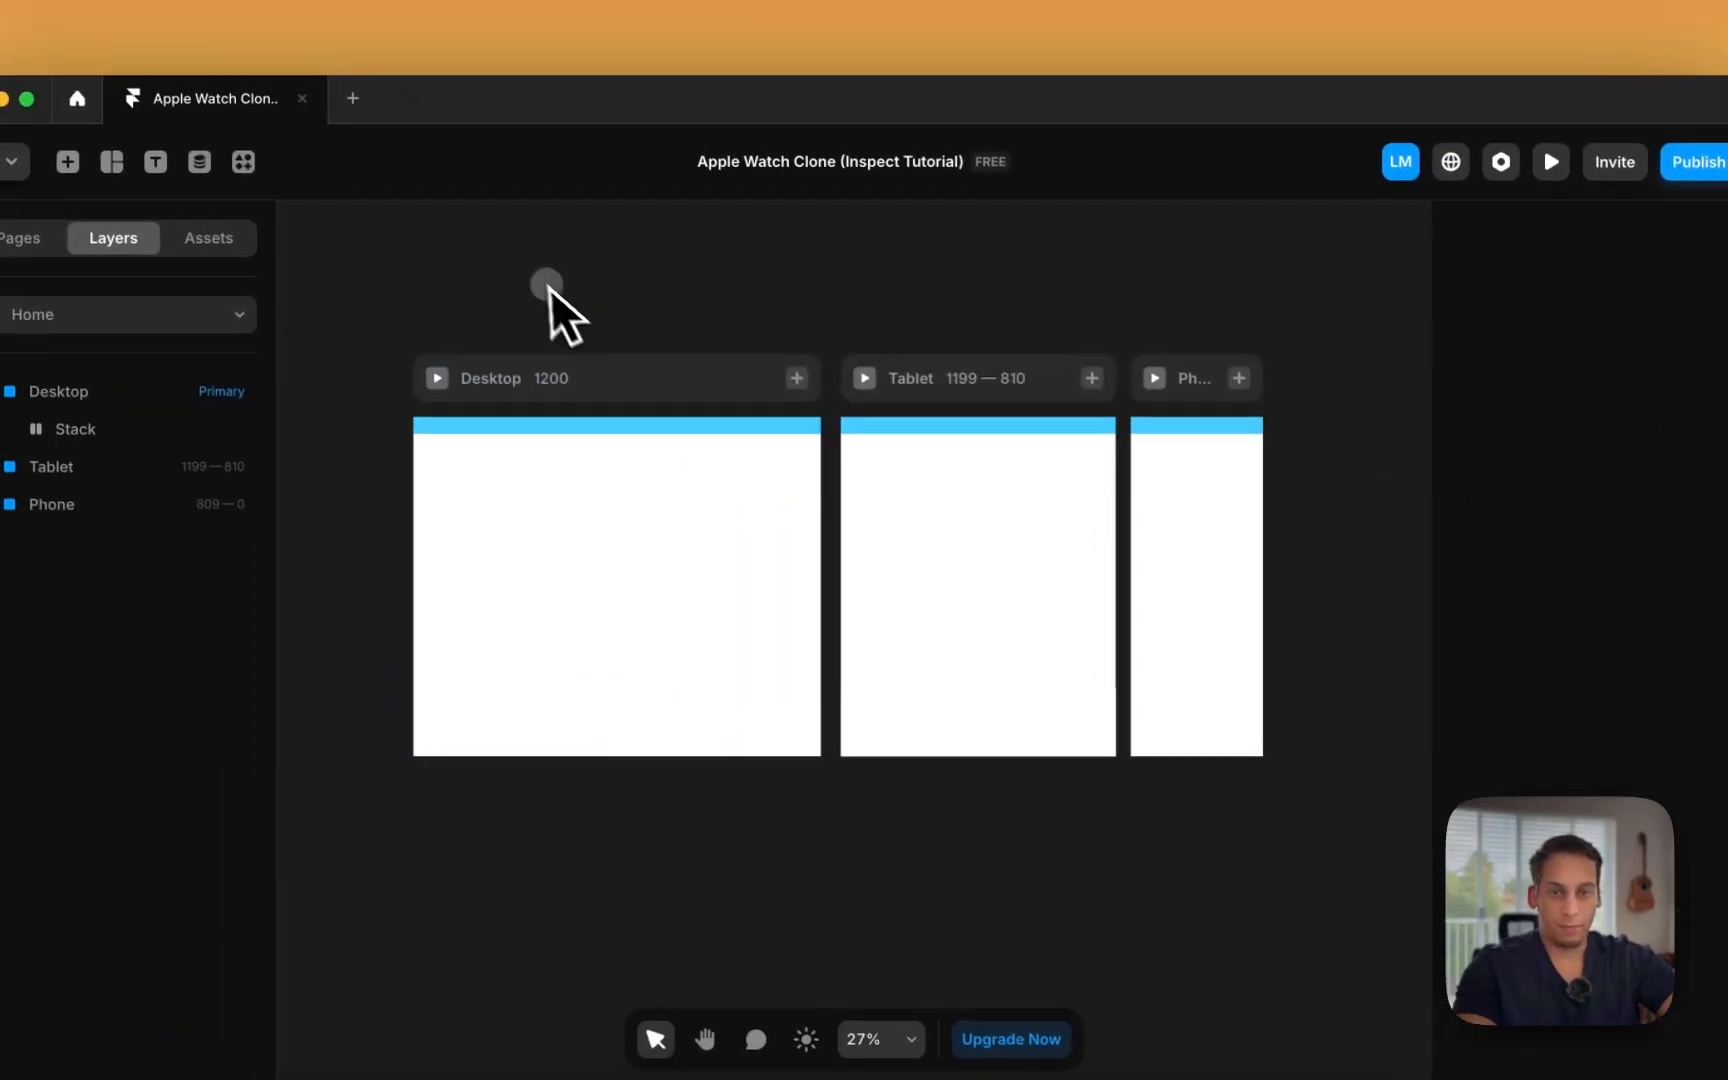
Step: Select the new stack on the Desktop breakpoint and set its right and left padding to 22
{"action": "scroll", "coordinate": [521, 440], "scroll_direction": "up", "scroll_amount": 5}
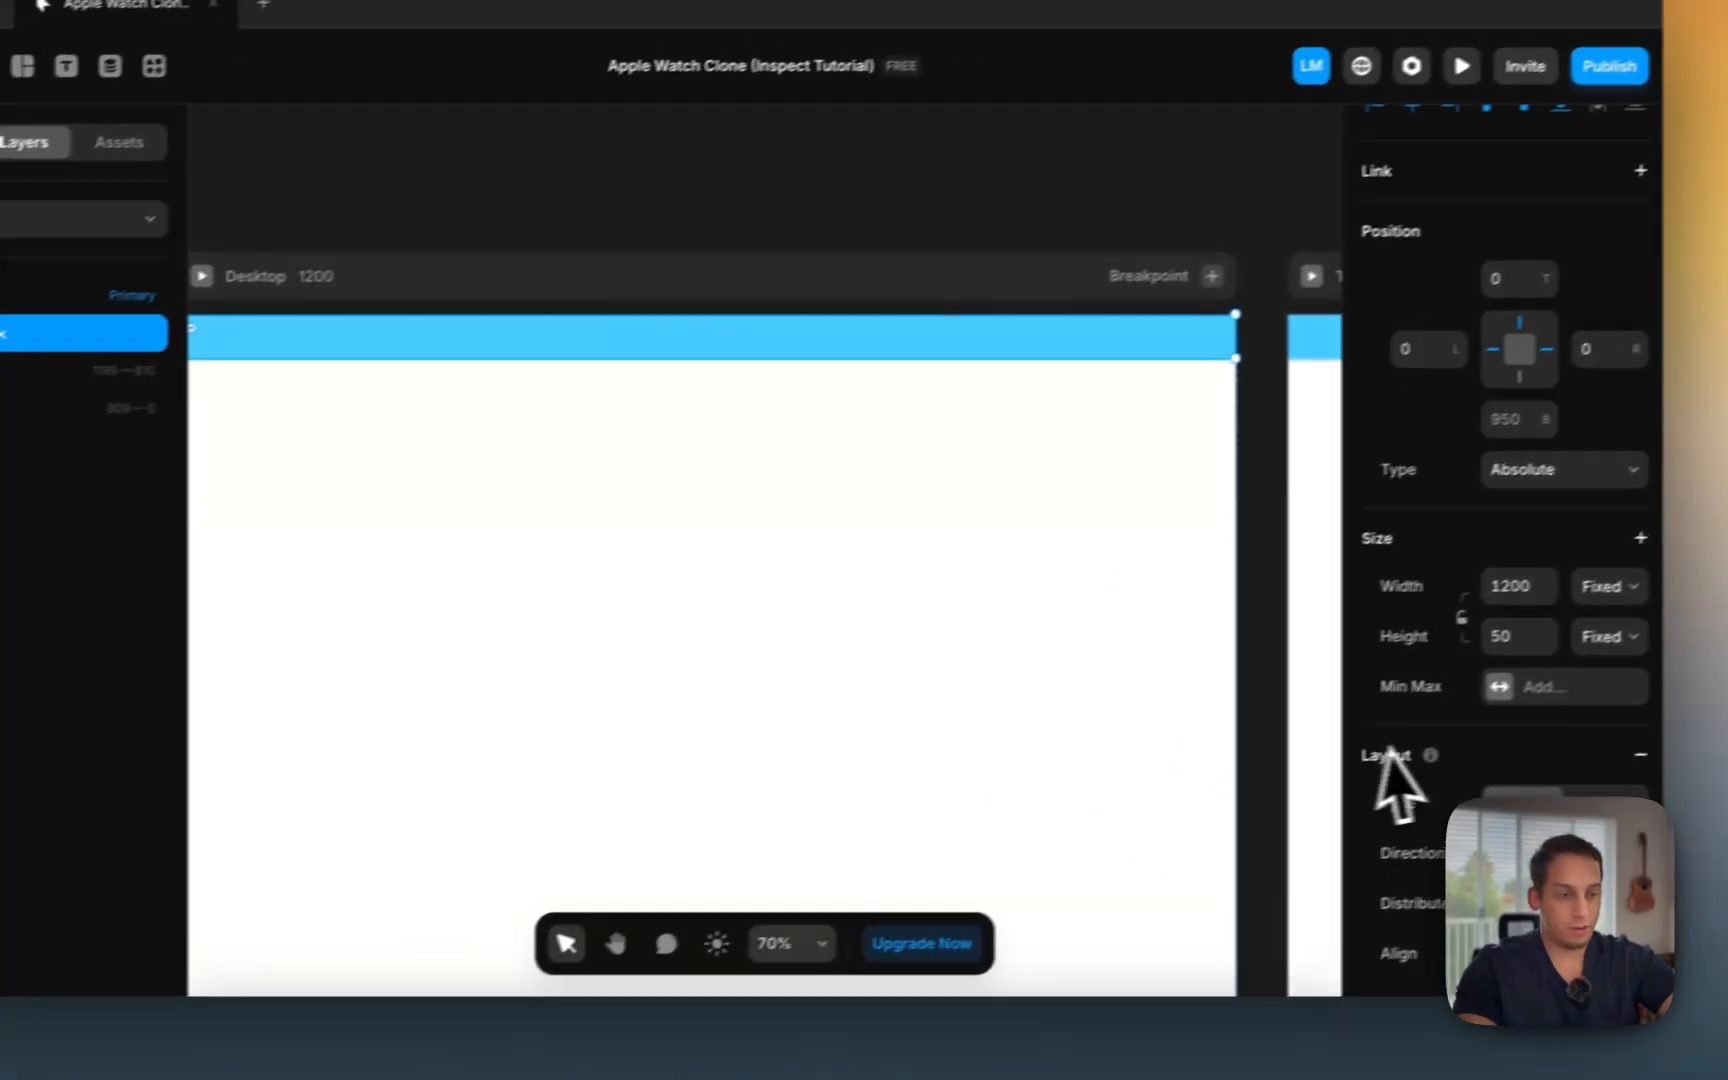
{"action": "scroll", "coordinate": [1485, 745], "scroll_direction": "down", "scroll_amount": 4}
{"action": "scroll", "coordinate": [1397, 760], "scroll_direction": "down", "scroll_amount": 2}
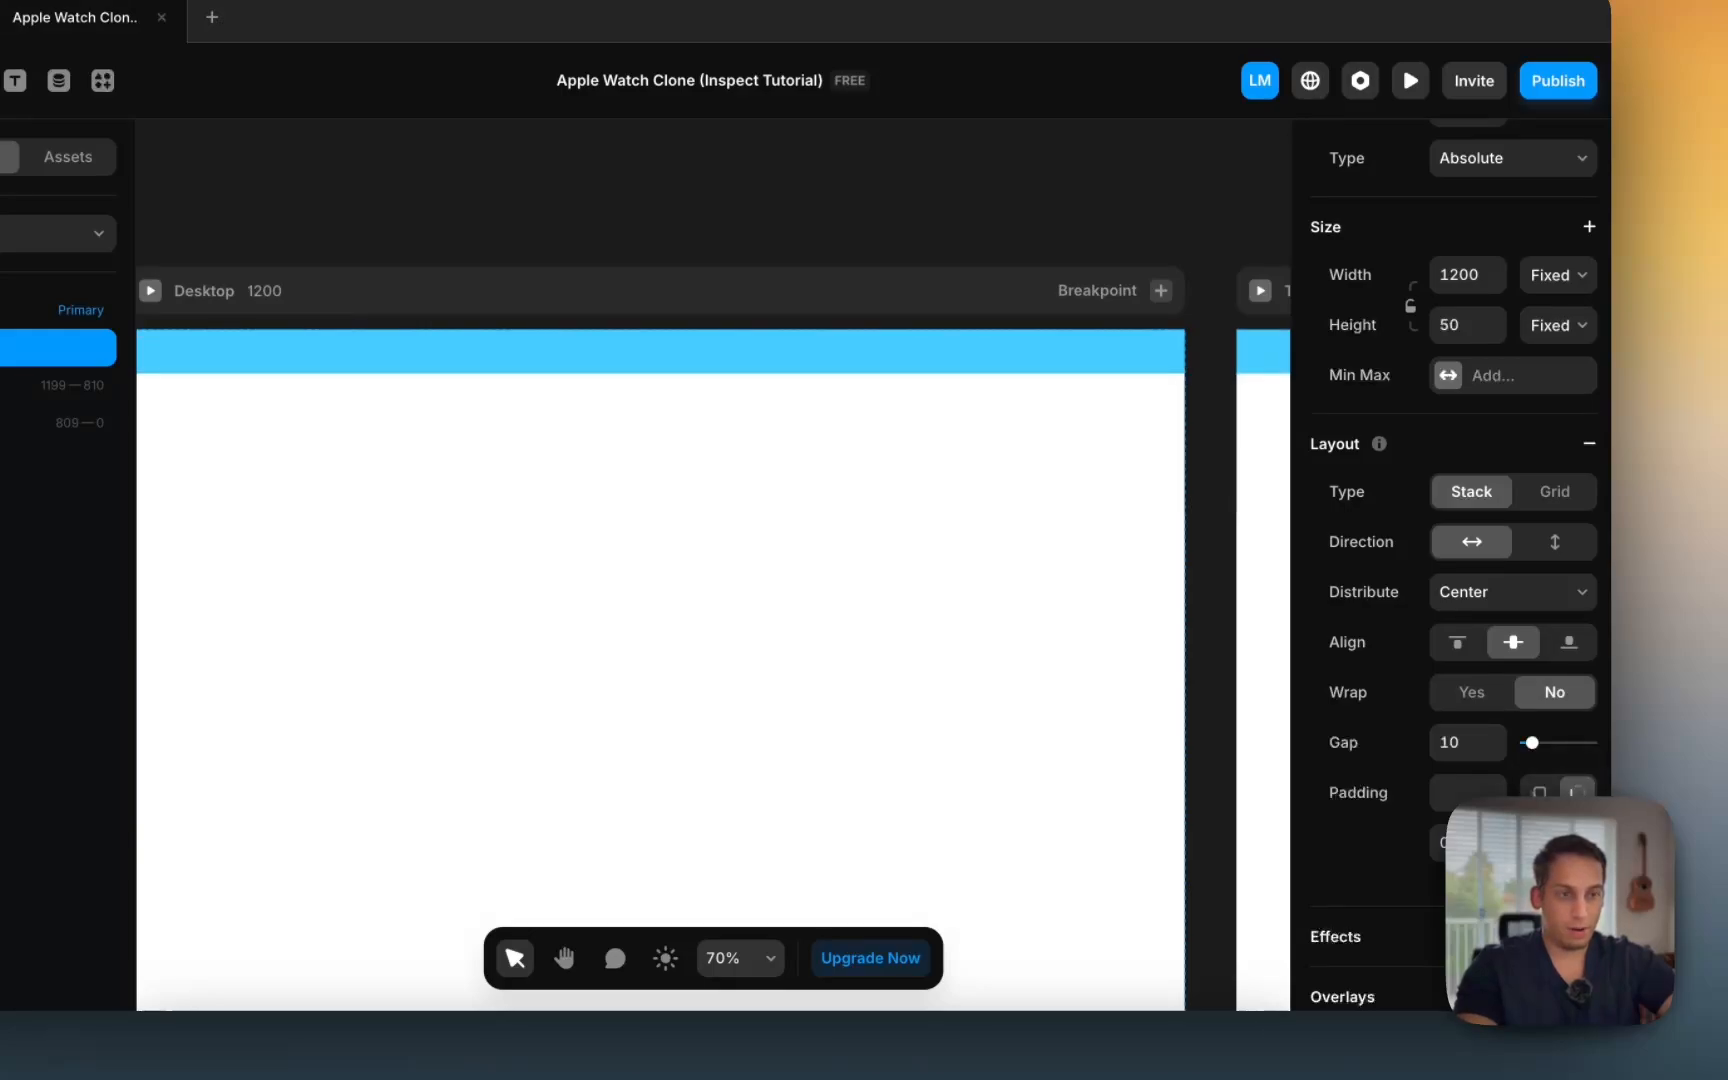
{"action": "left_click", "coordinate": [1142, 252]}
{"action": "left_click", "coordinate": [914, 356]}
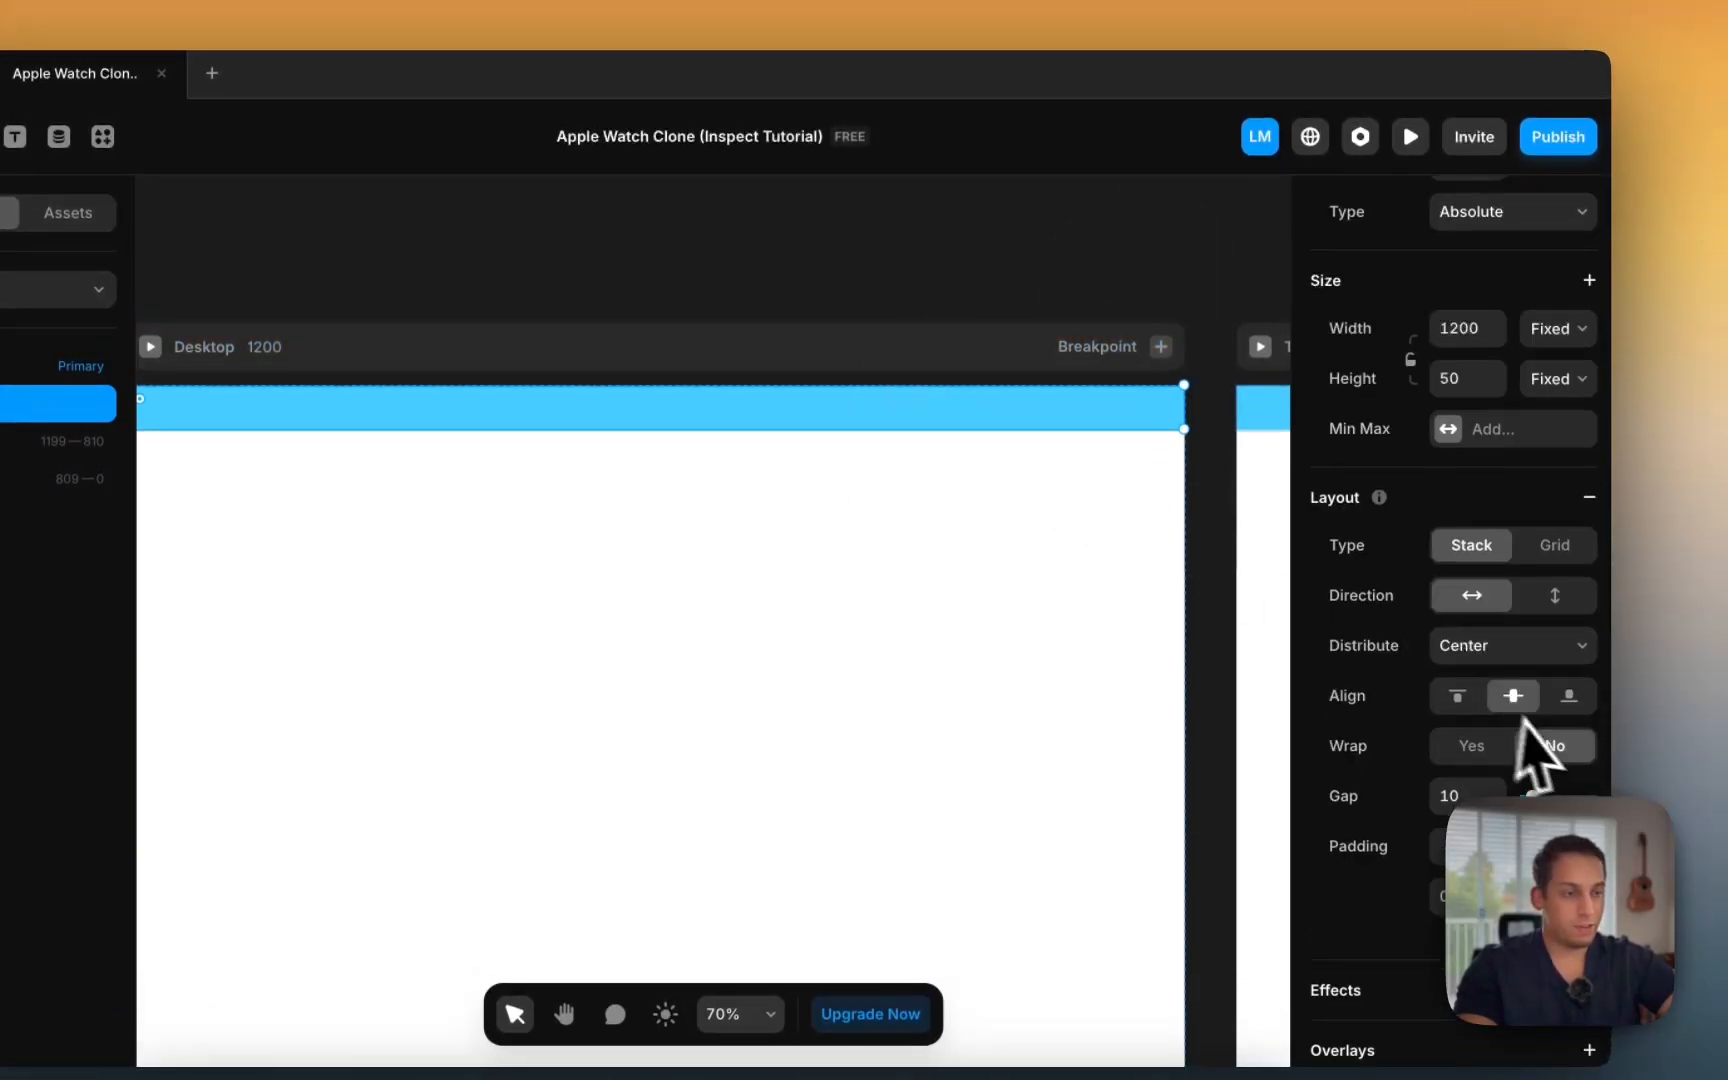
{"action": "scroll", "coordinate": [1530, 750], "scroll_direction": "down", "scroll_amount": 6}
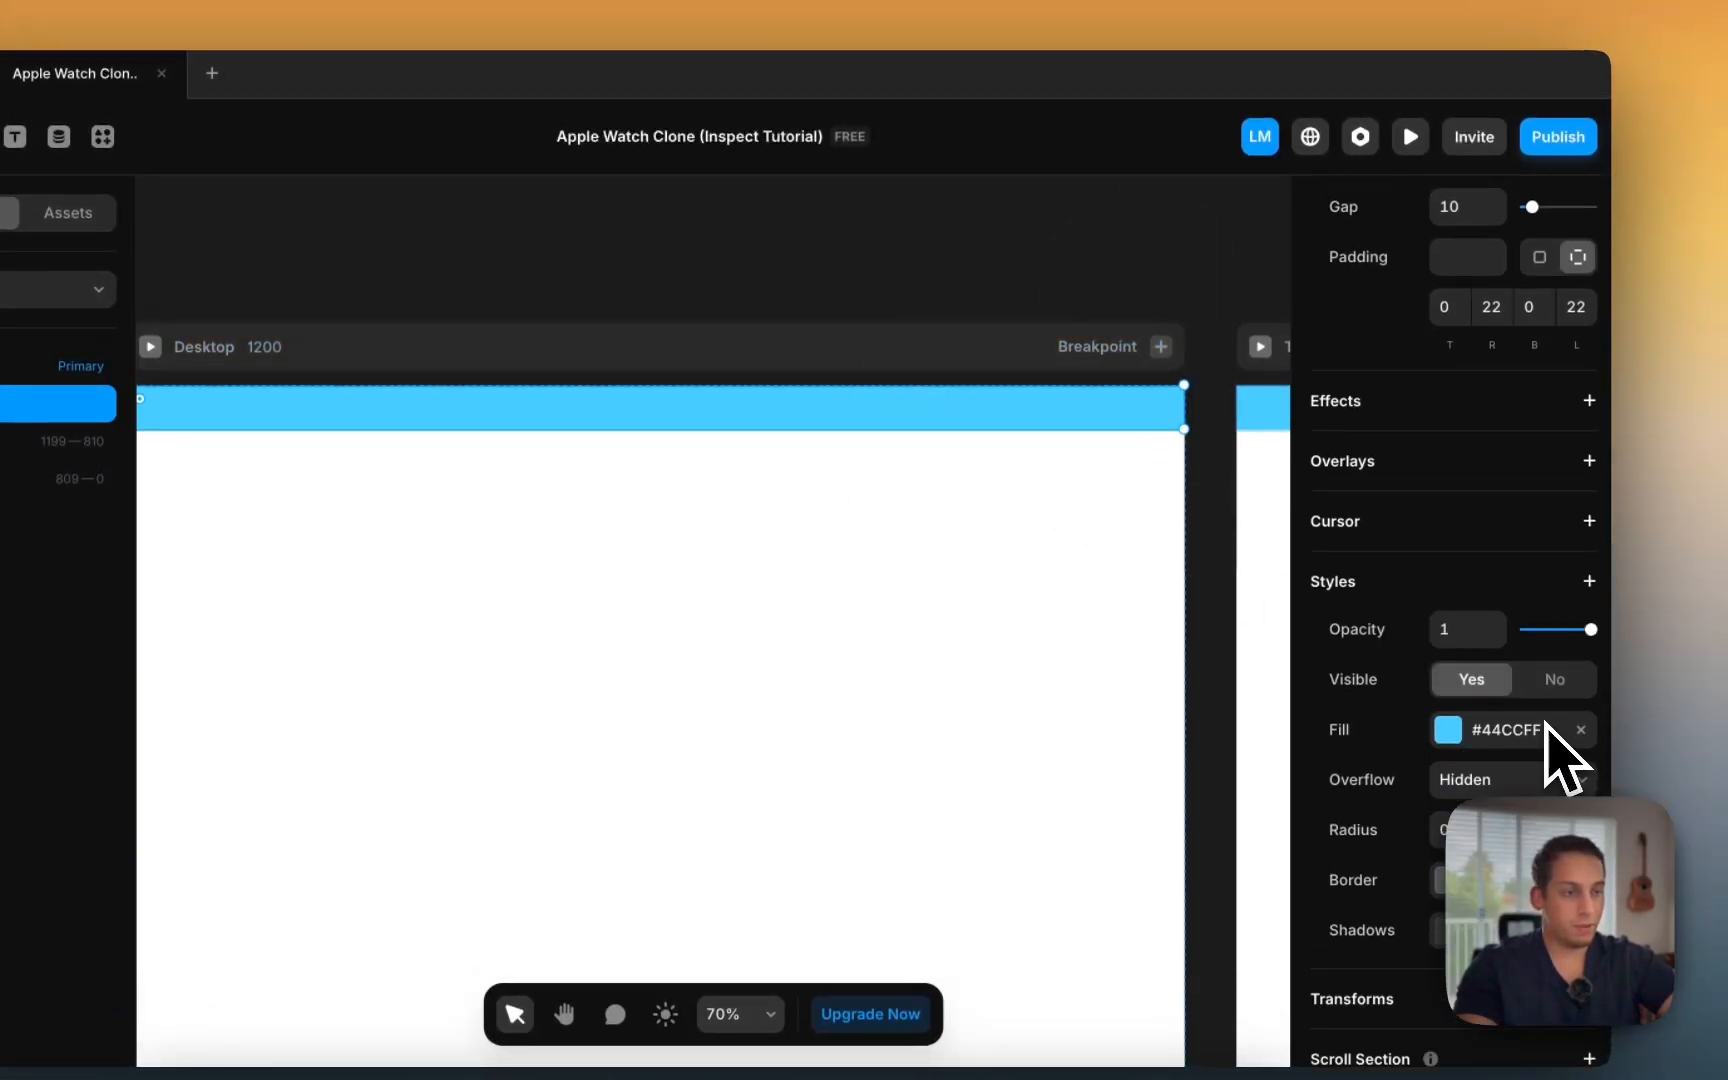
Step: Remove the blue fill from the stack at the top of the Desktop breakpoint
{"action": "scroll", "coordinate": [1264, 680], "scroll_direction": "left", "scroll_amount": 1}
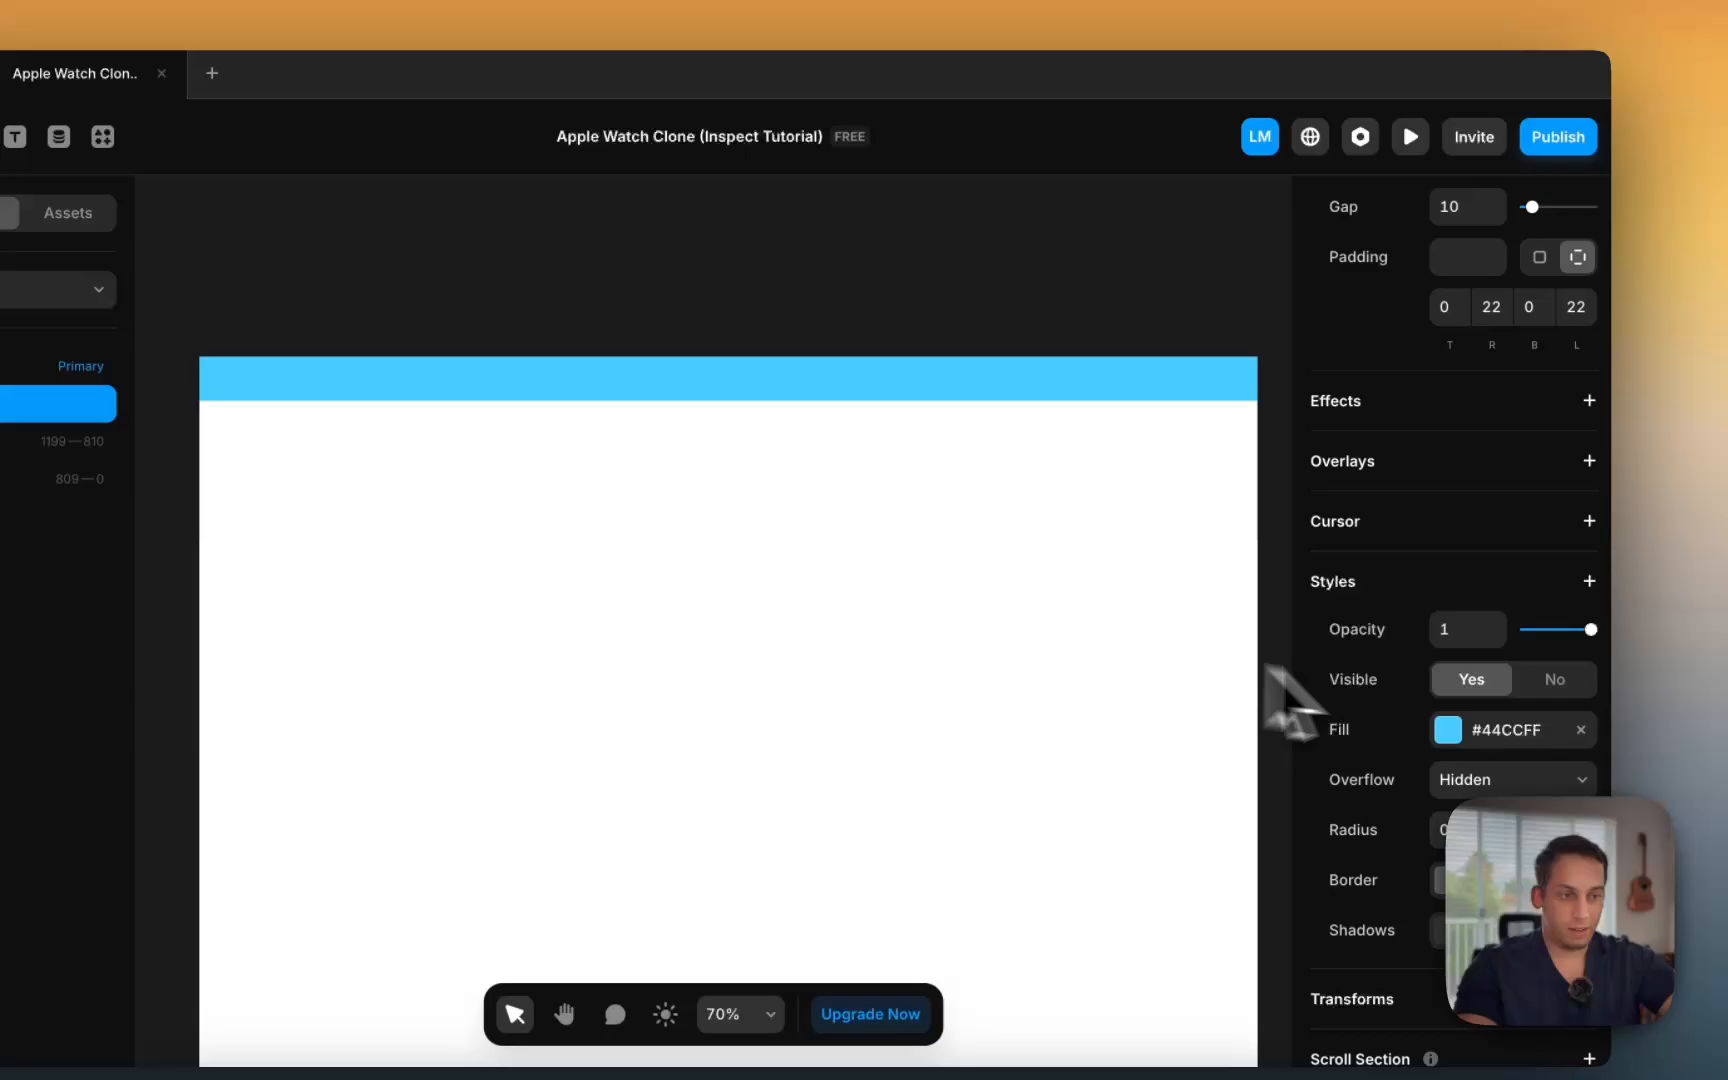
{"action": "left_click", "coordinate": [1581, 729]}
{"action": "left_click", "coordinate": [976, 289]}
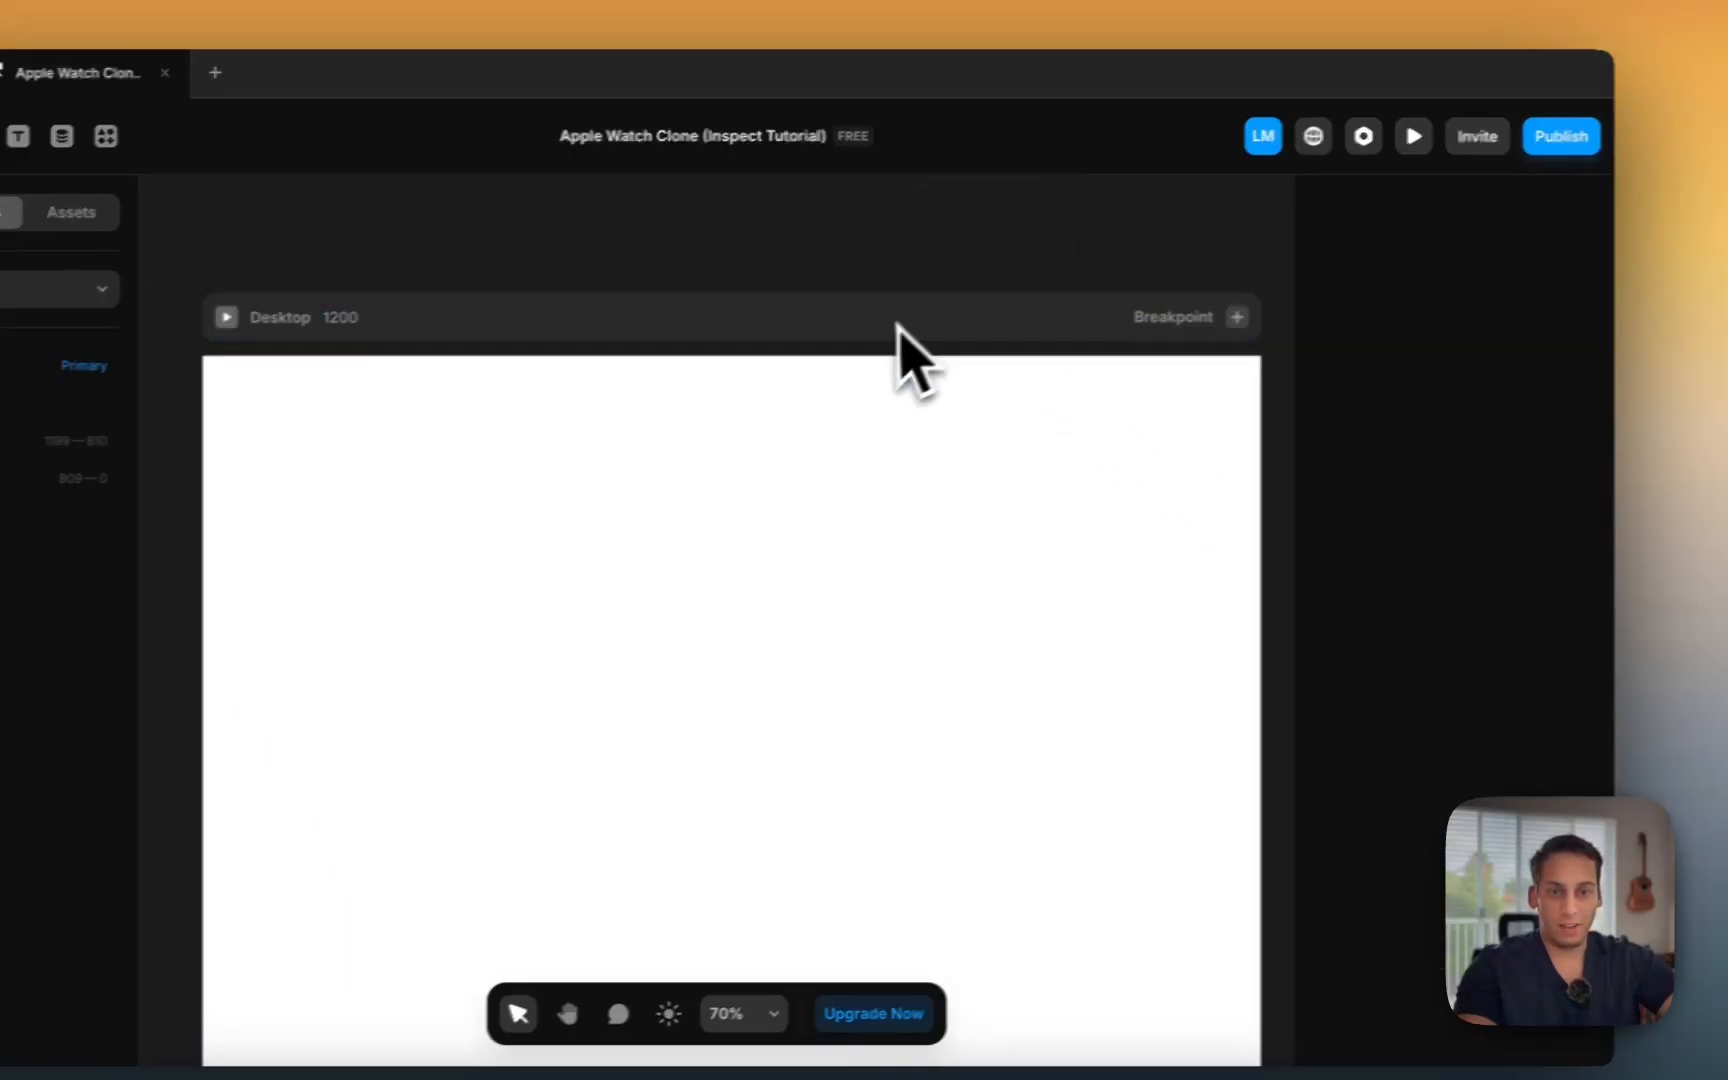
Step: Compare the stack with the Apple Watch page in Chrome and set the stack's height to 44 in Framer
{"action": "left_click", "coordinate": [841, 378]}
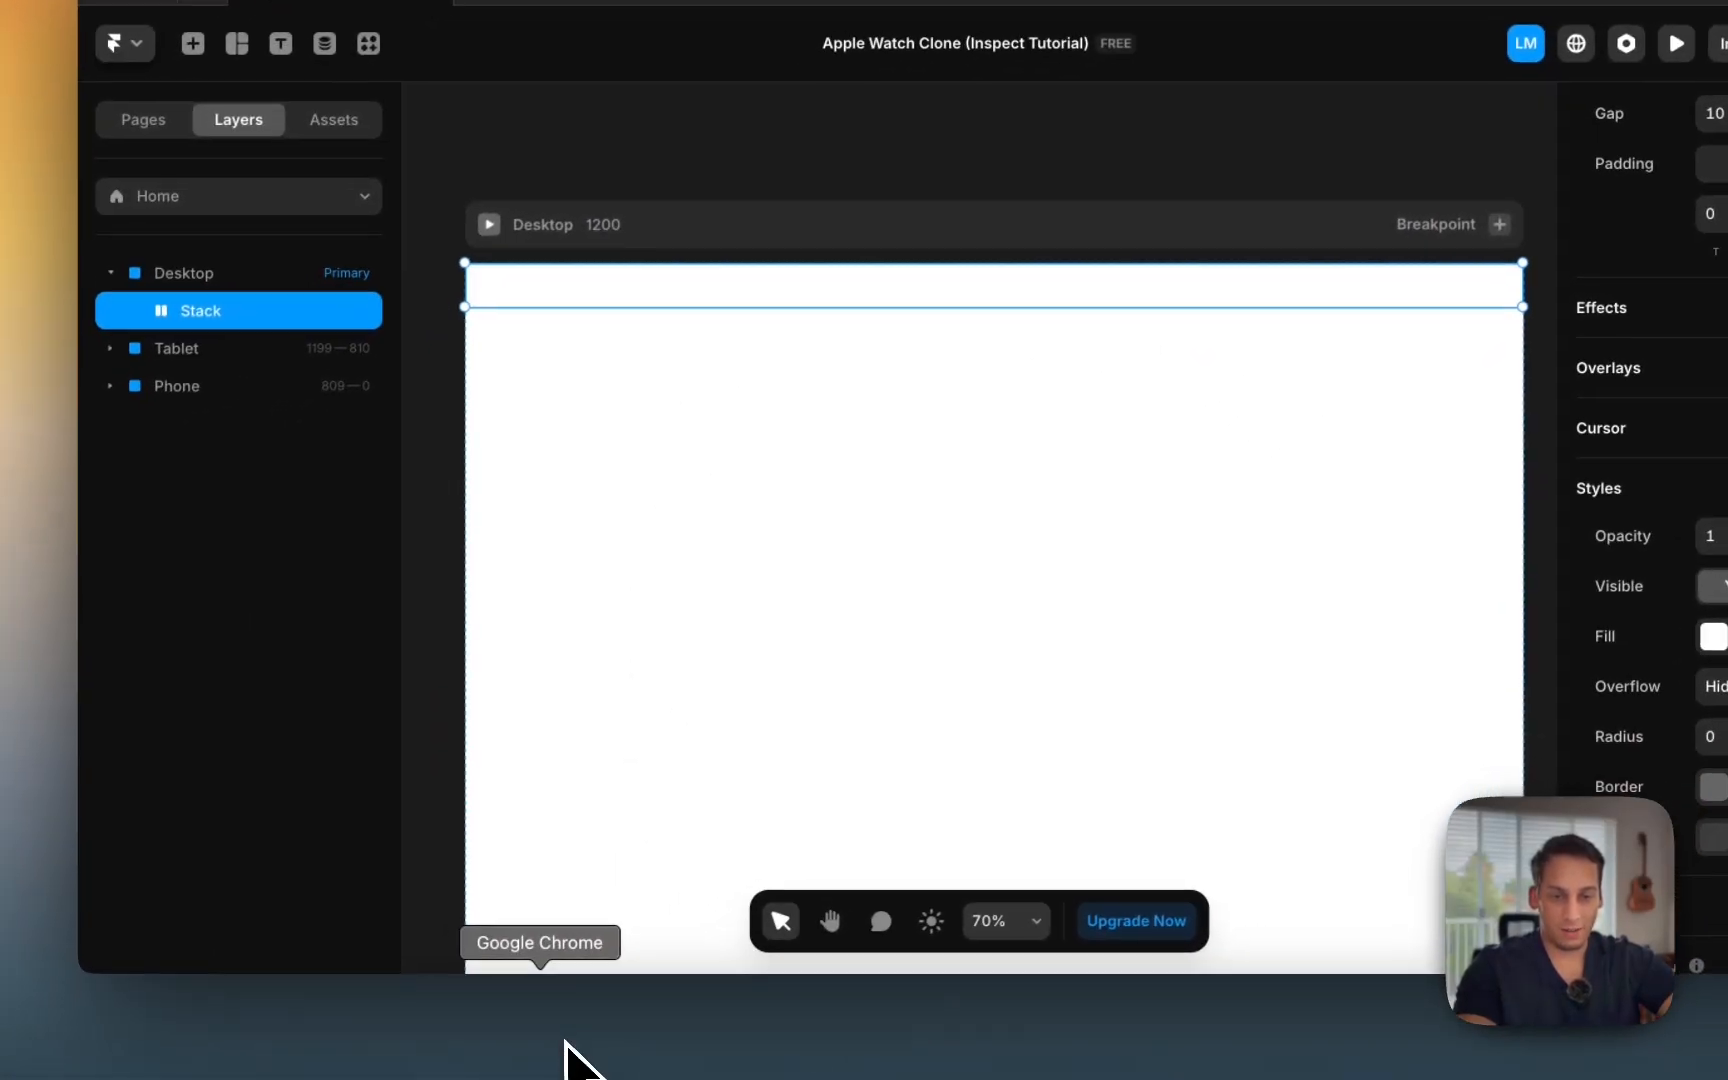
{"action": "left_click", "coordinate": [568, 1035]}
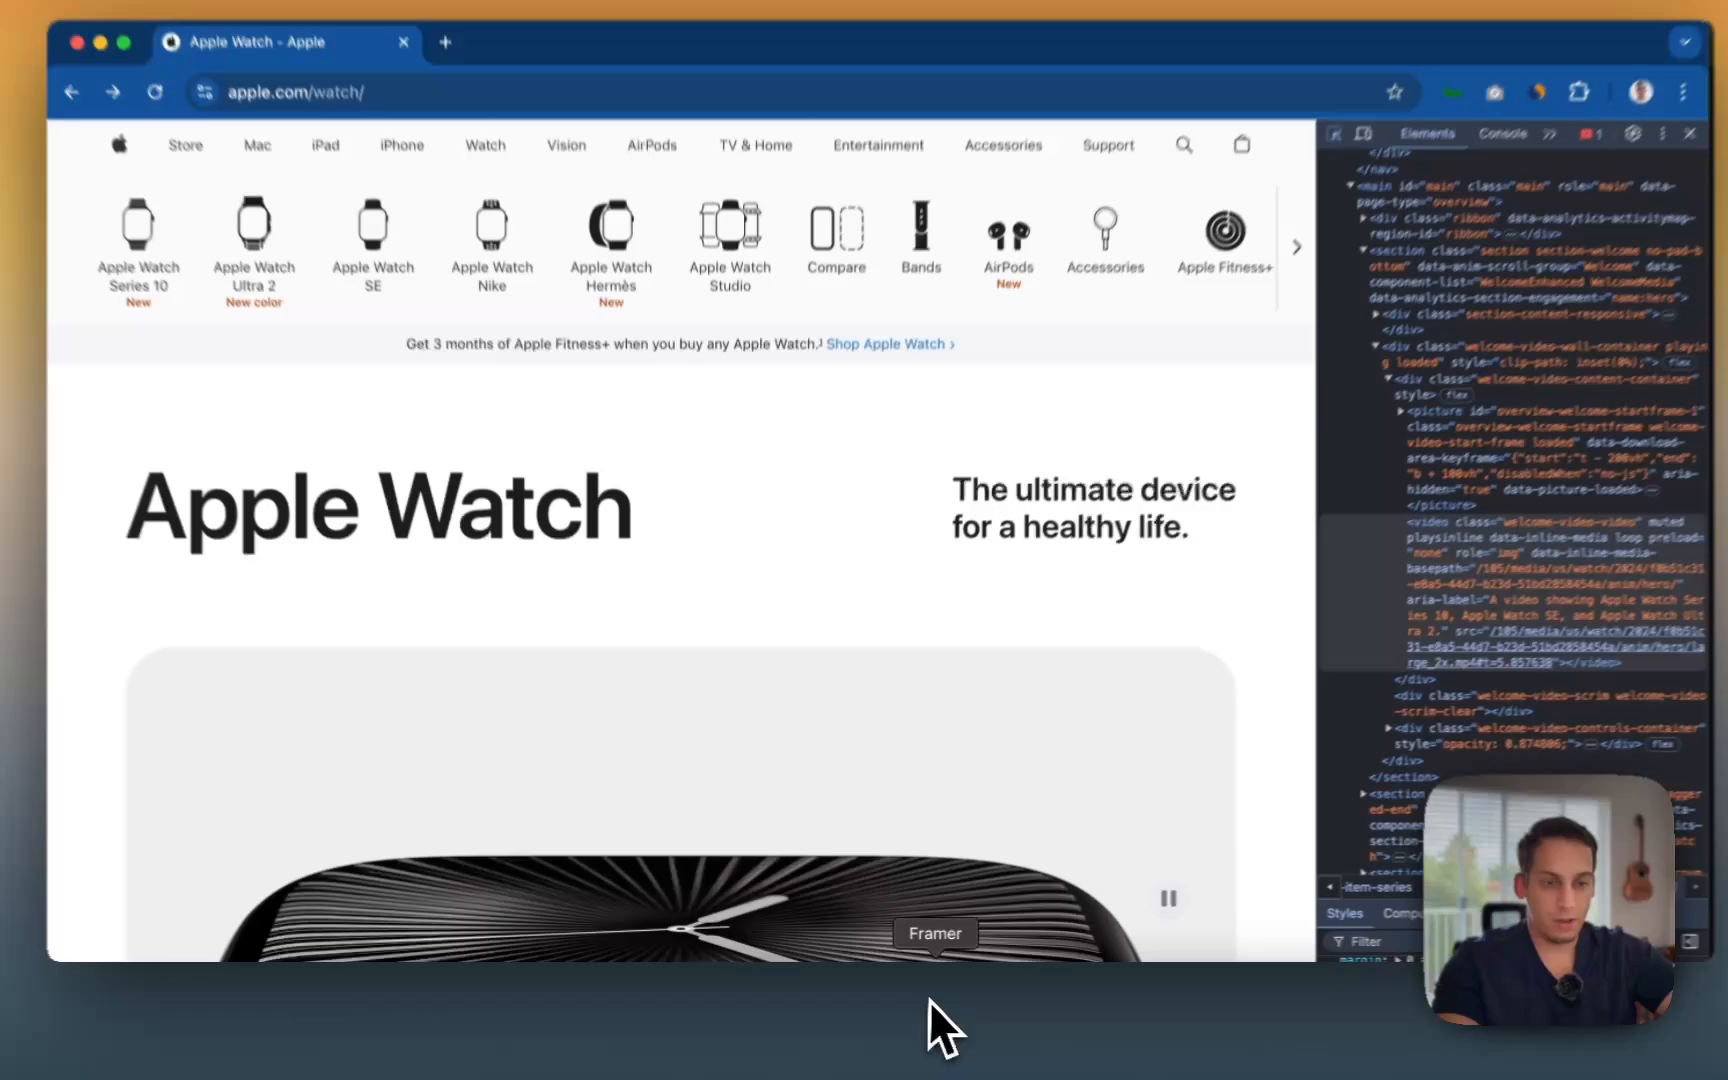
{"action": "left_click", "coordinate": [925, 1040]}
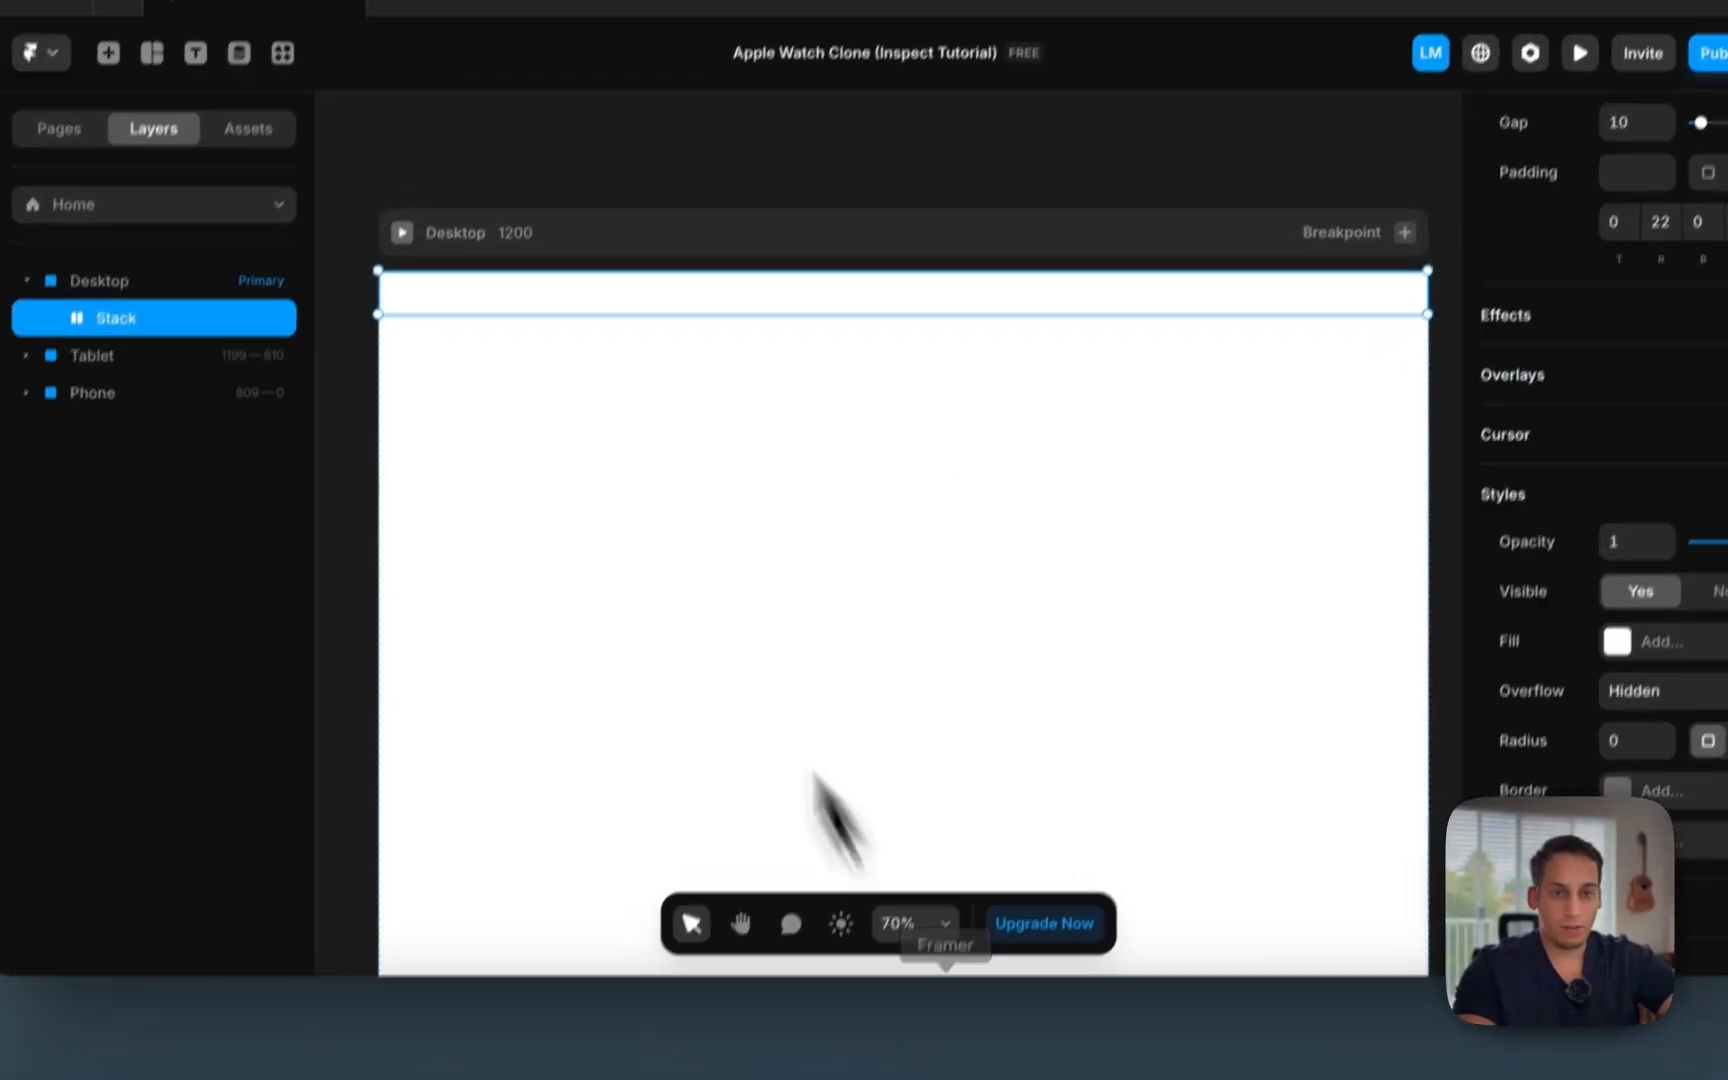
{"action": "scroll", "coordinate": [1645, 400], "scroll_direction": "up", "scroll_amount": 10}
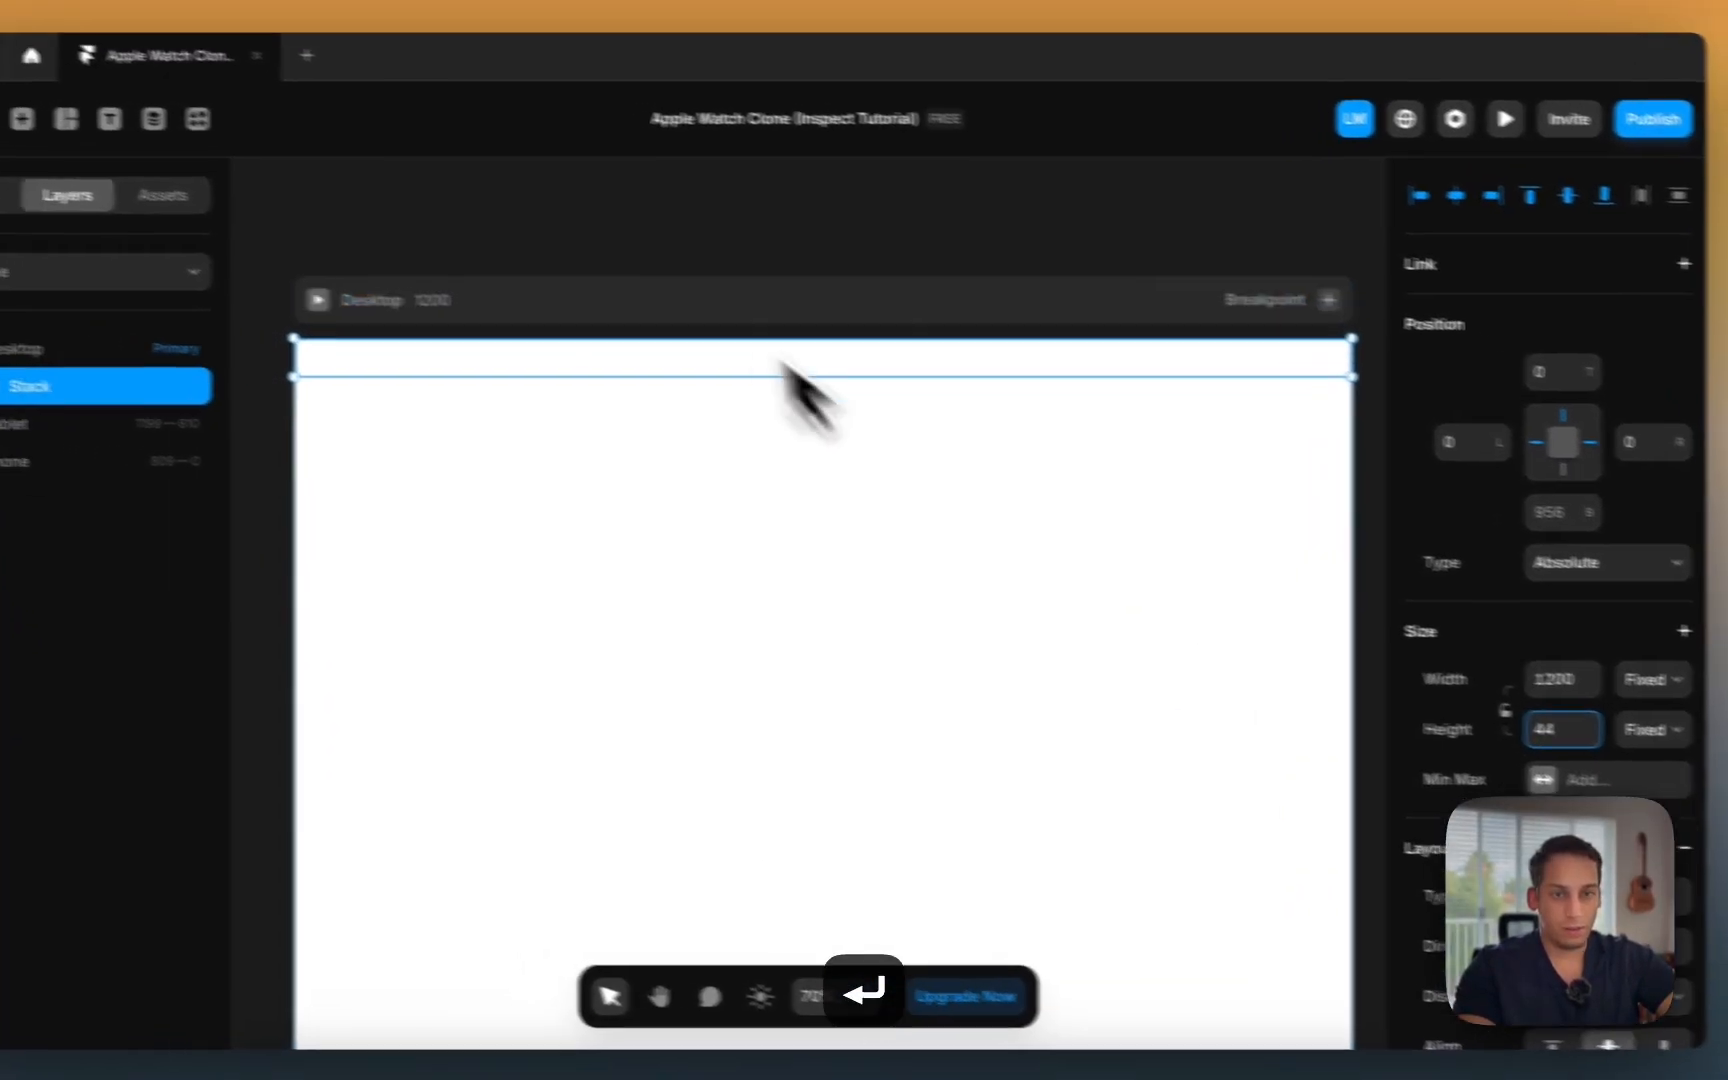
{"action": "left_click", "coordinate": [537, 200]}
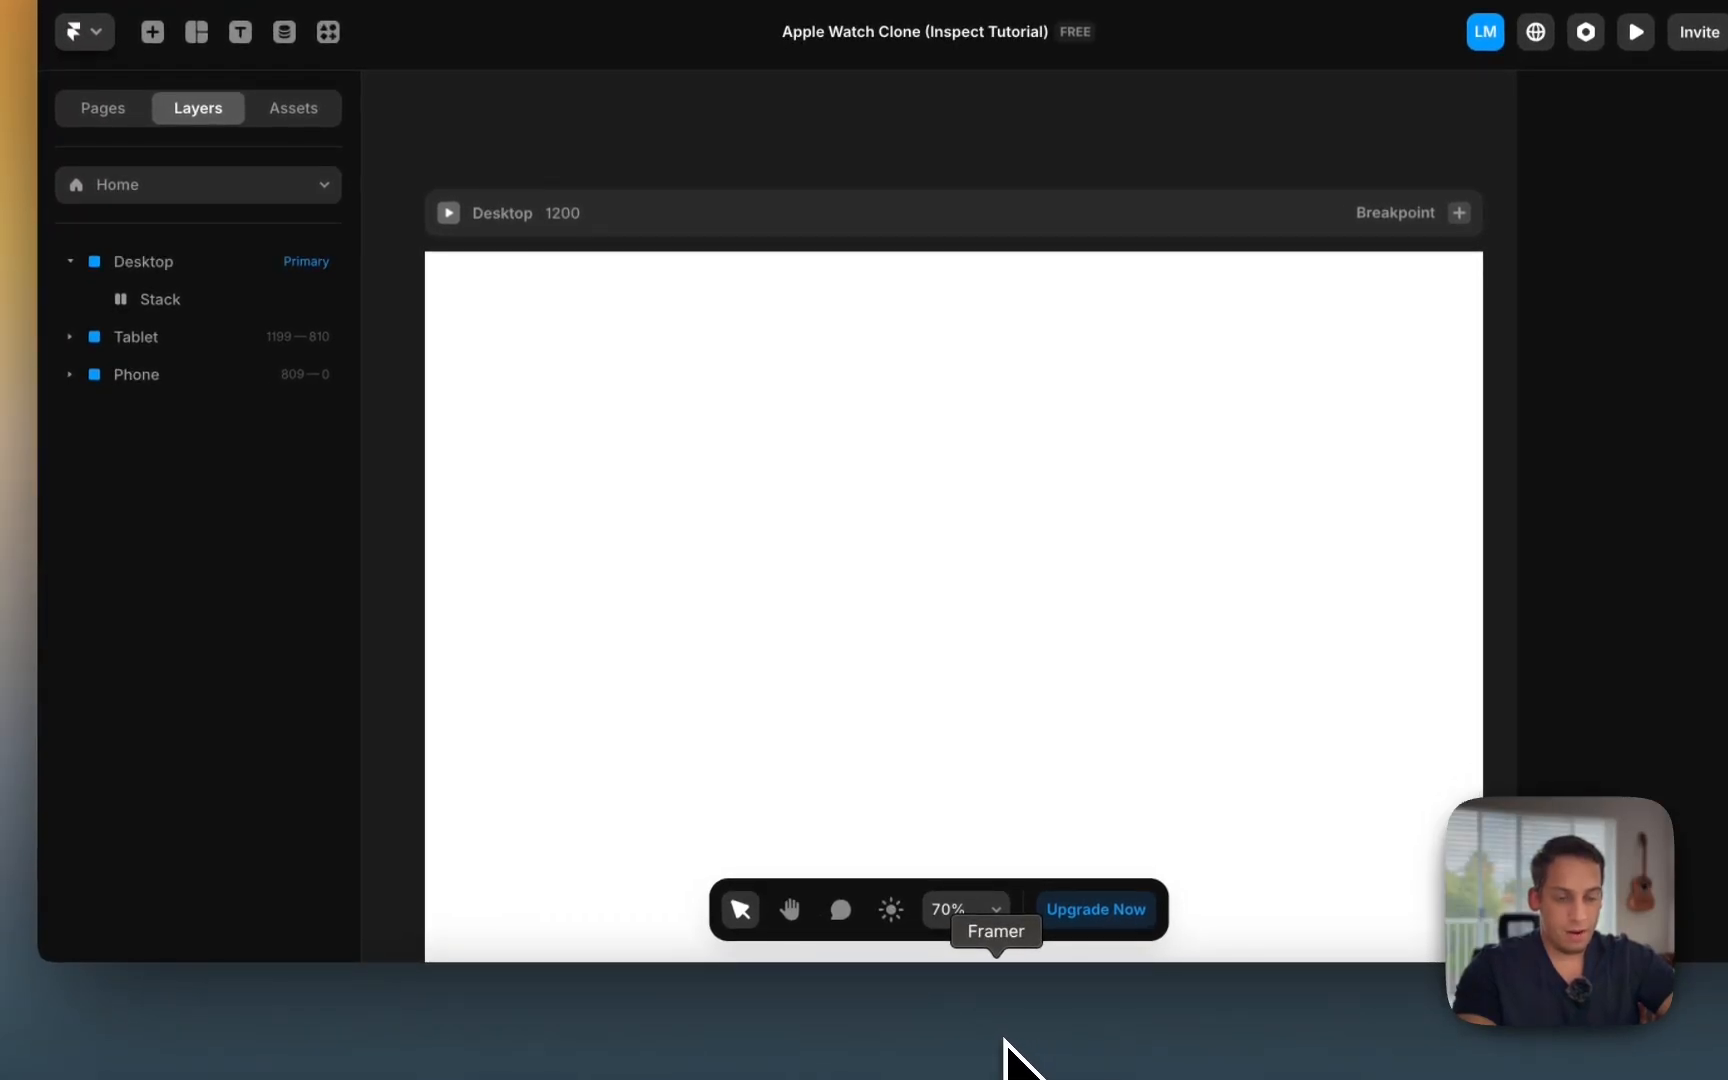
Step: Check the Apple Watch page in Chrome, return to Framer, and make the Desktop breakpoint a vertical stack with Fit height
{"action": "left_click", "coordinate": [501, 1047]}
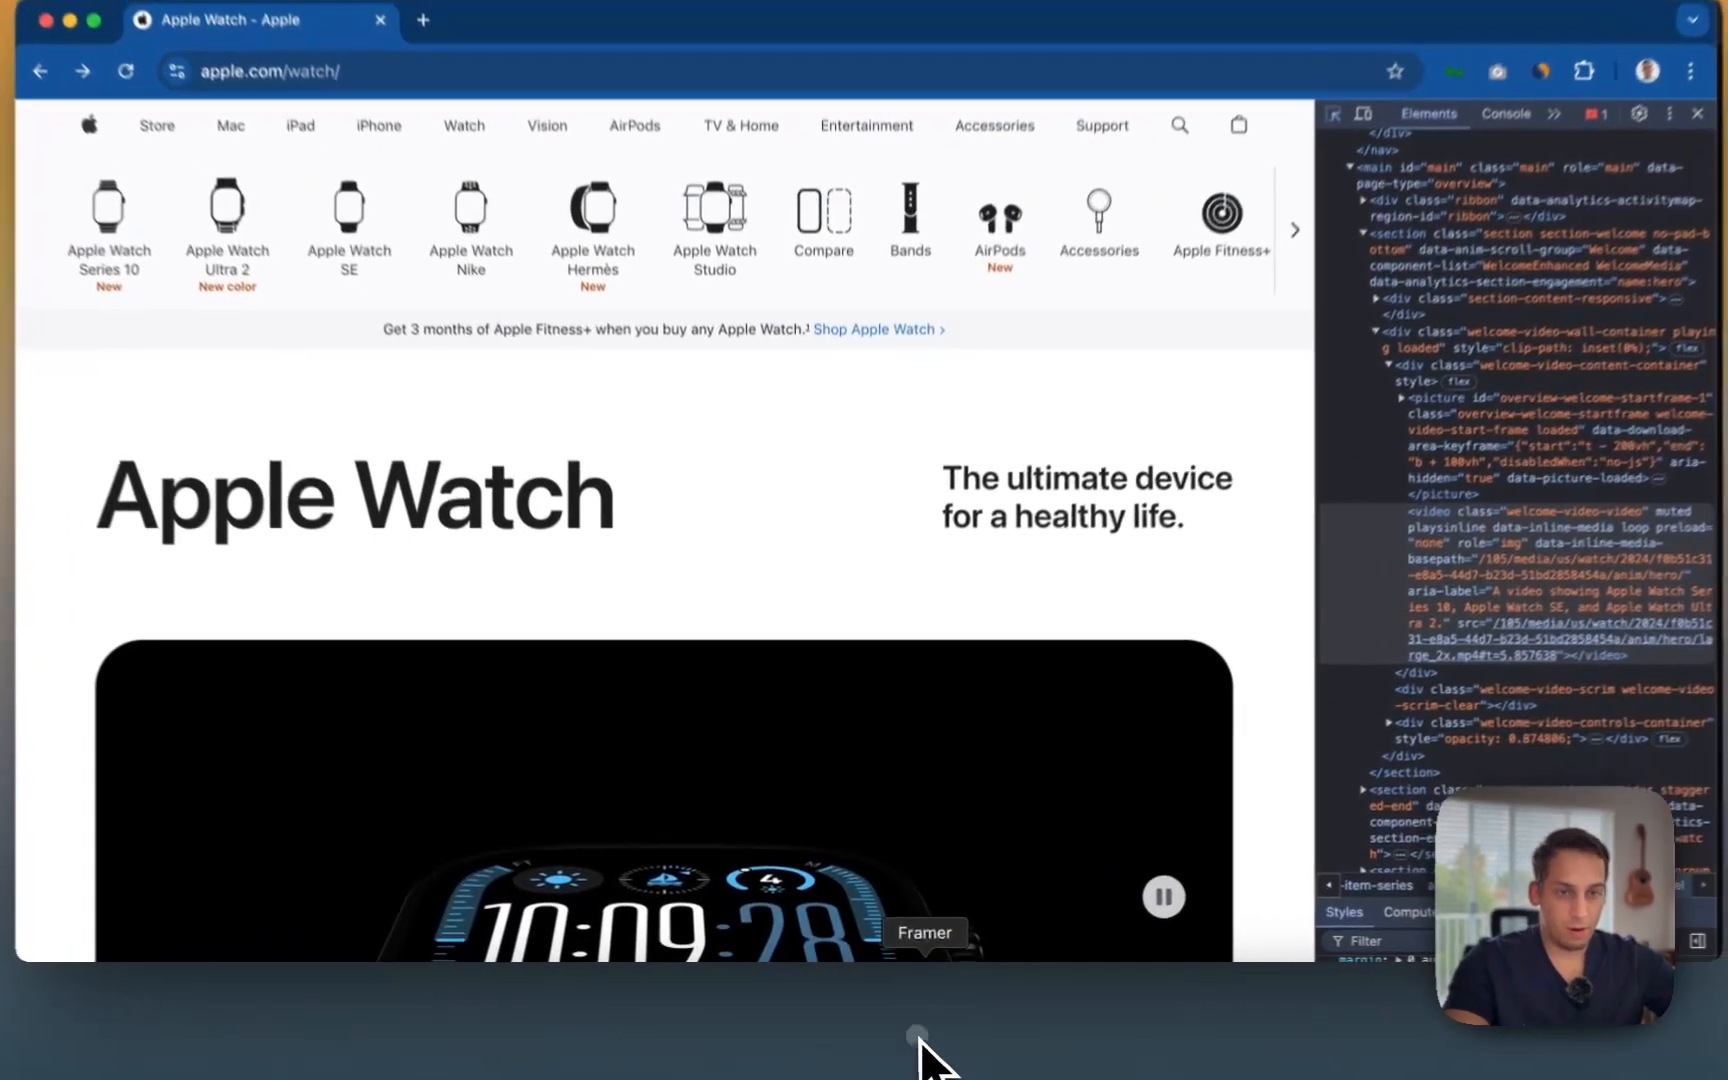
{"action": "left_click", "coordinate": [950, 1045]}
{"action": "left_click", "coordinate": [625, 318]}
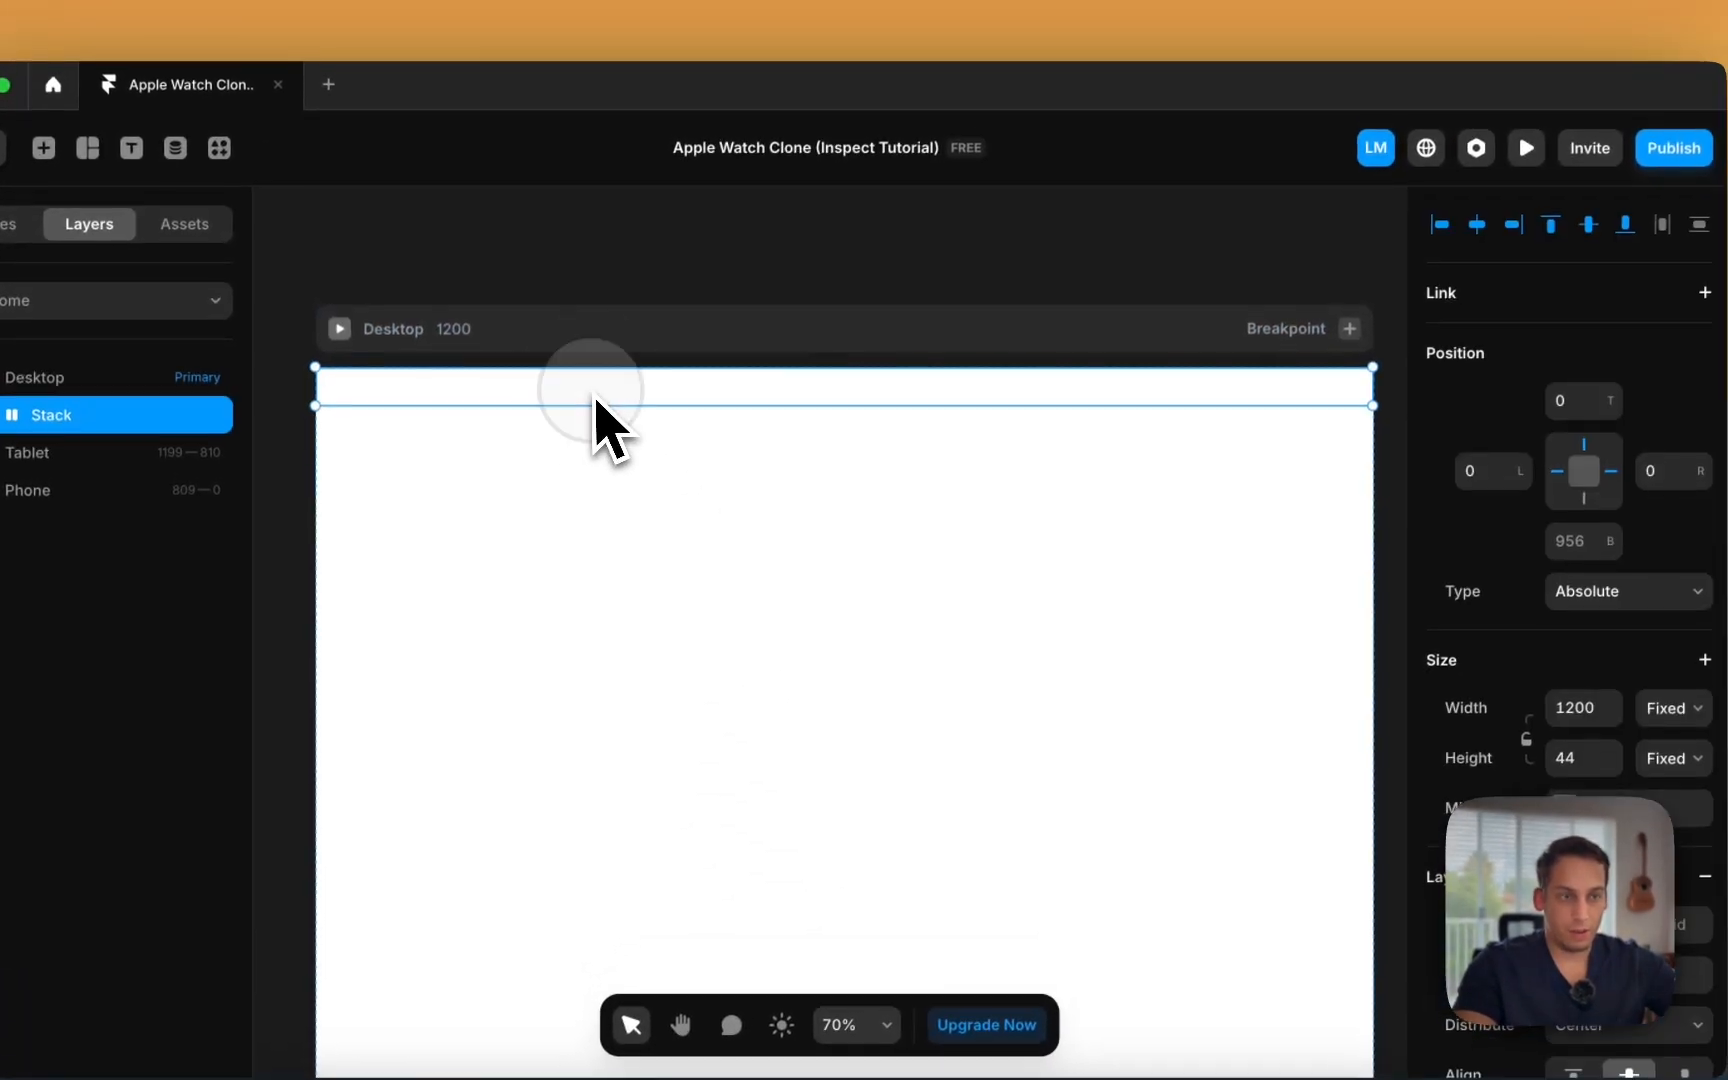
{"action": "left_click", "coordinate": [1695, 645]}
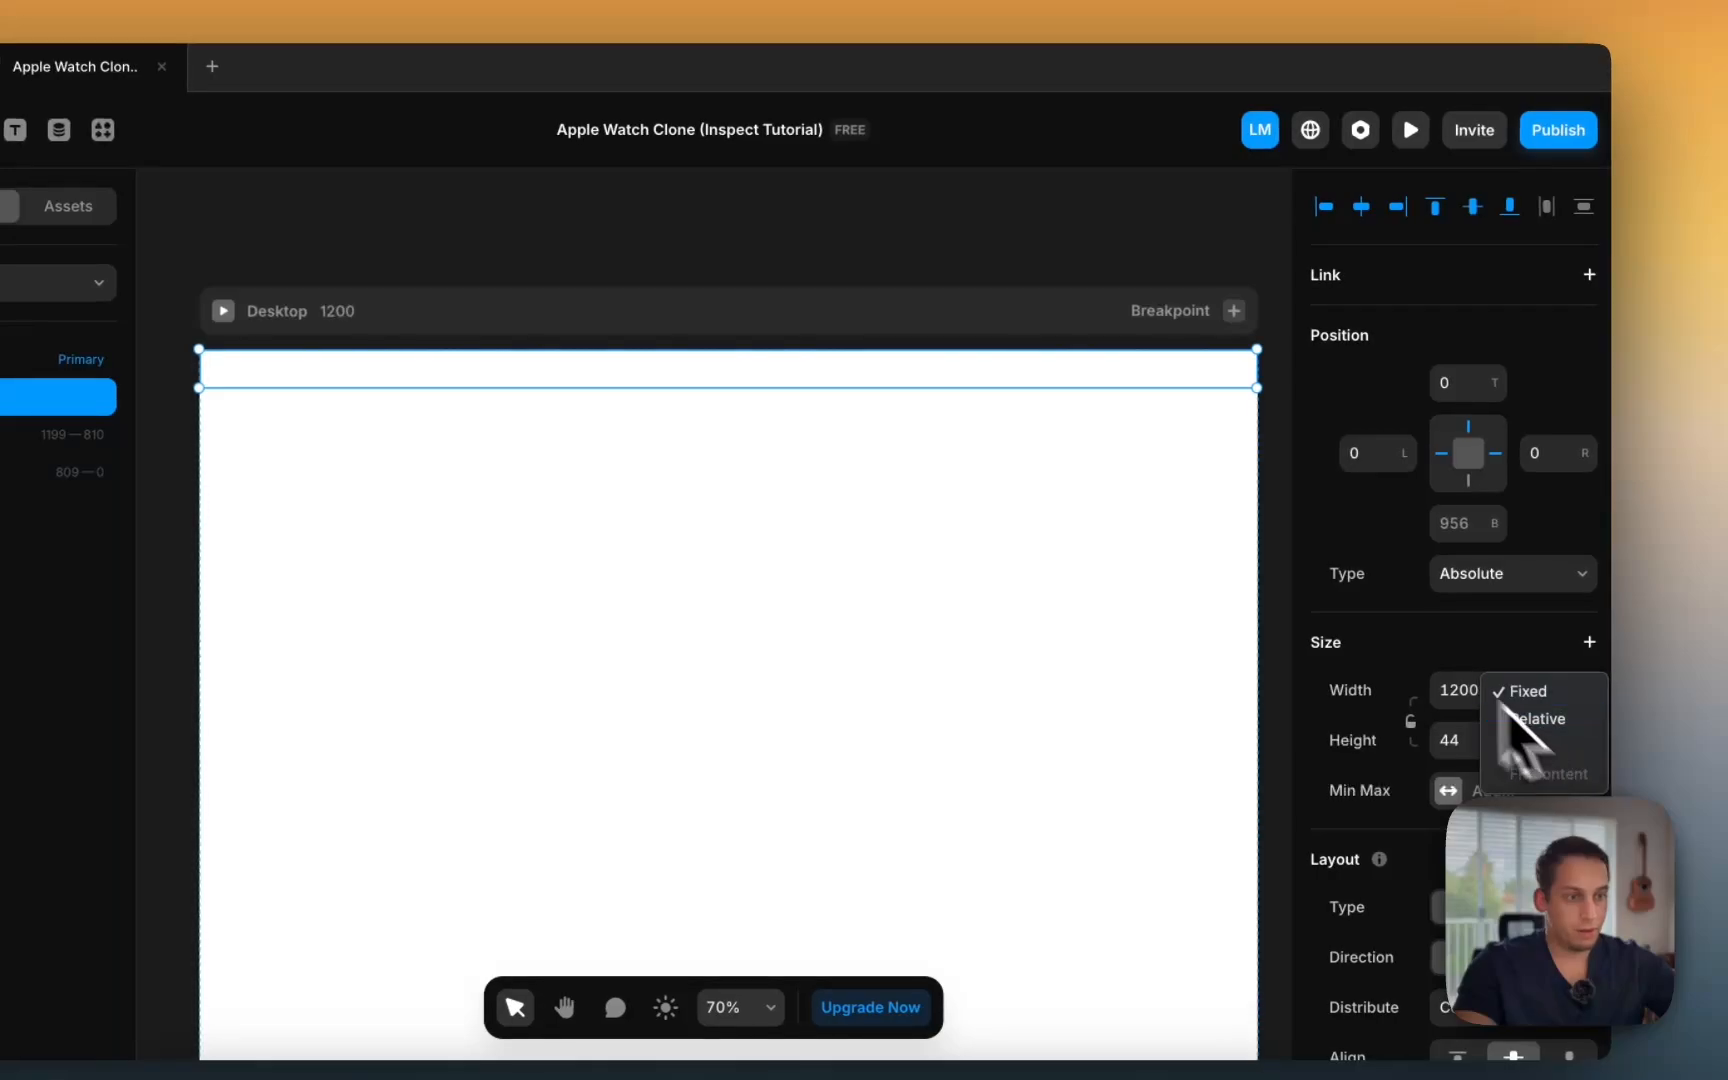
{"action": "left_click", "coordinate": [886, 310]}
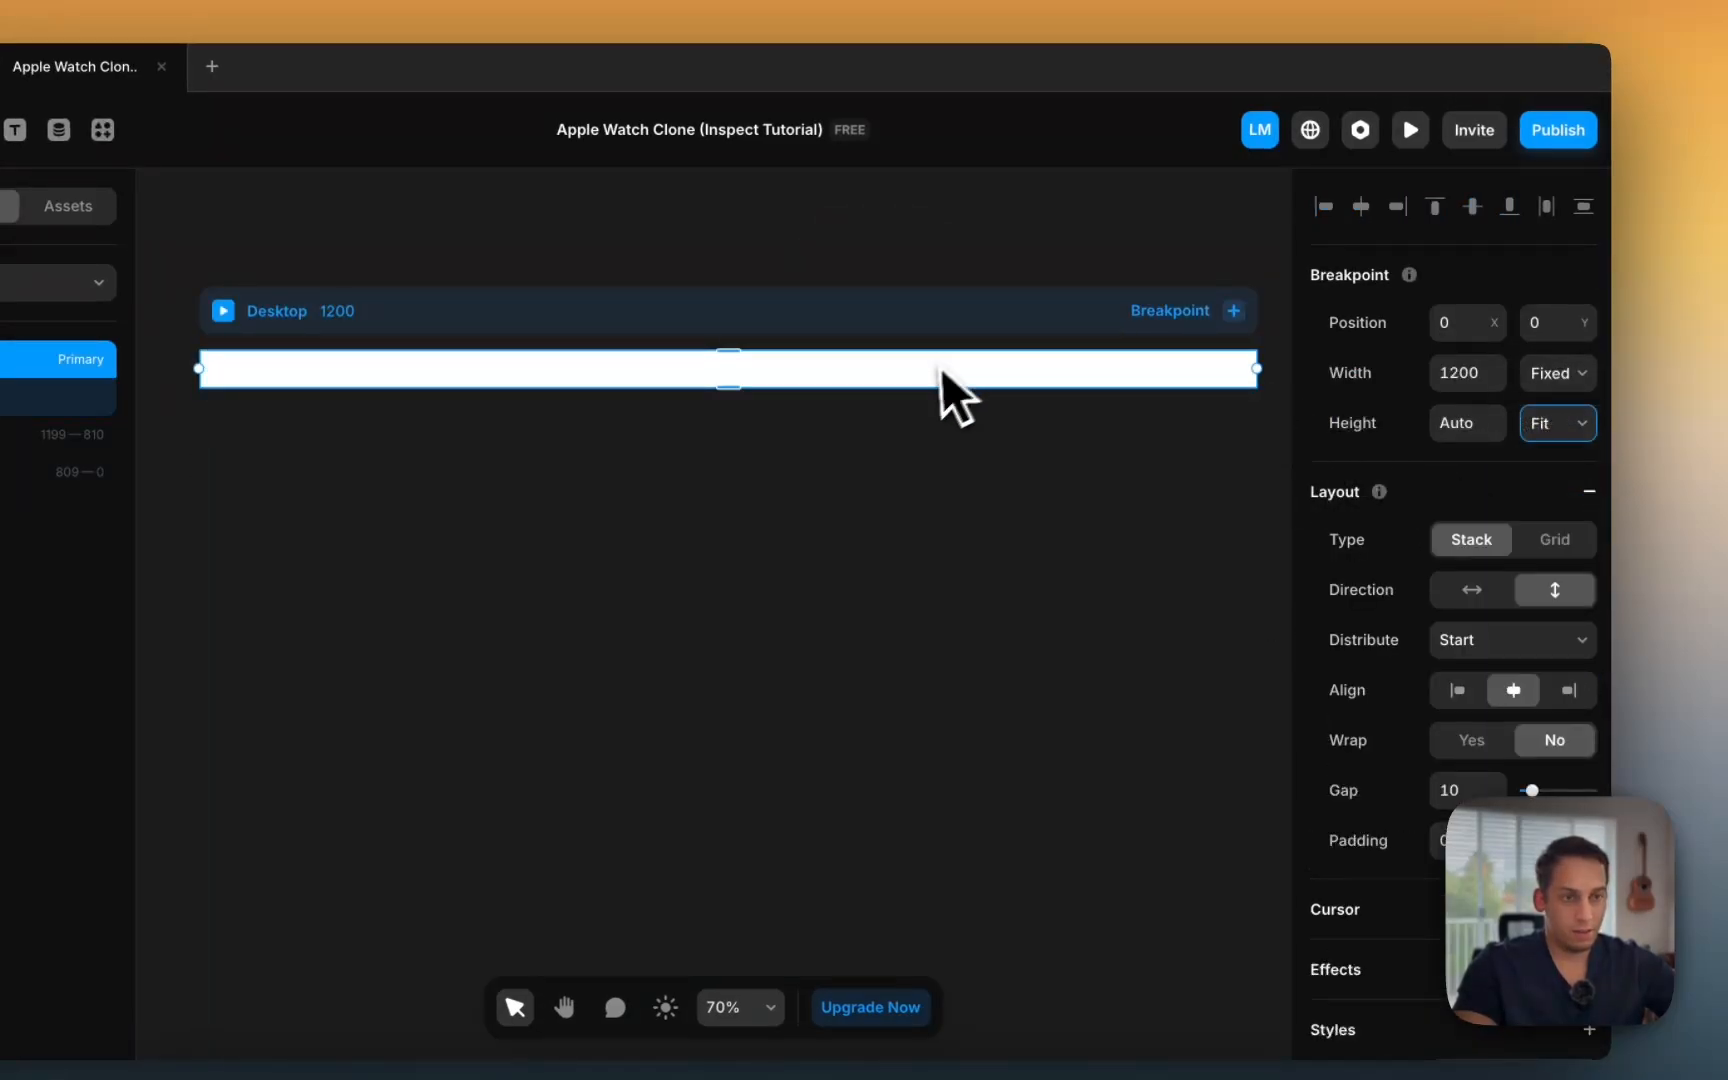
Step: Set the navigation stack's height to Fill and nest a second stack inside it
{"action": "left_click", "coordinate": [943, 370]}
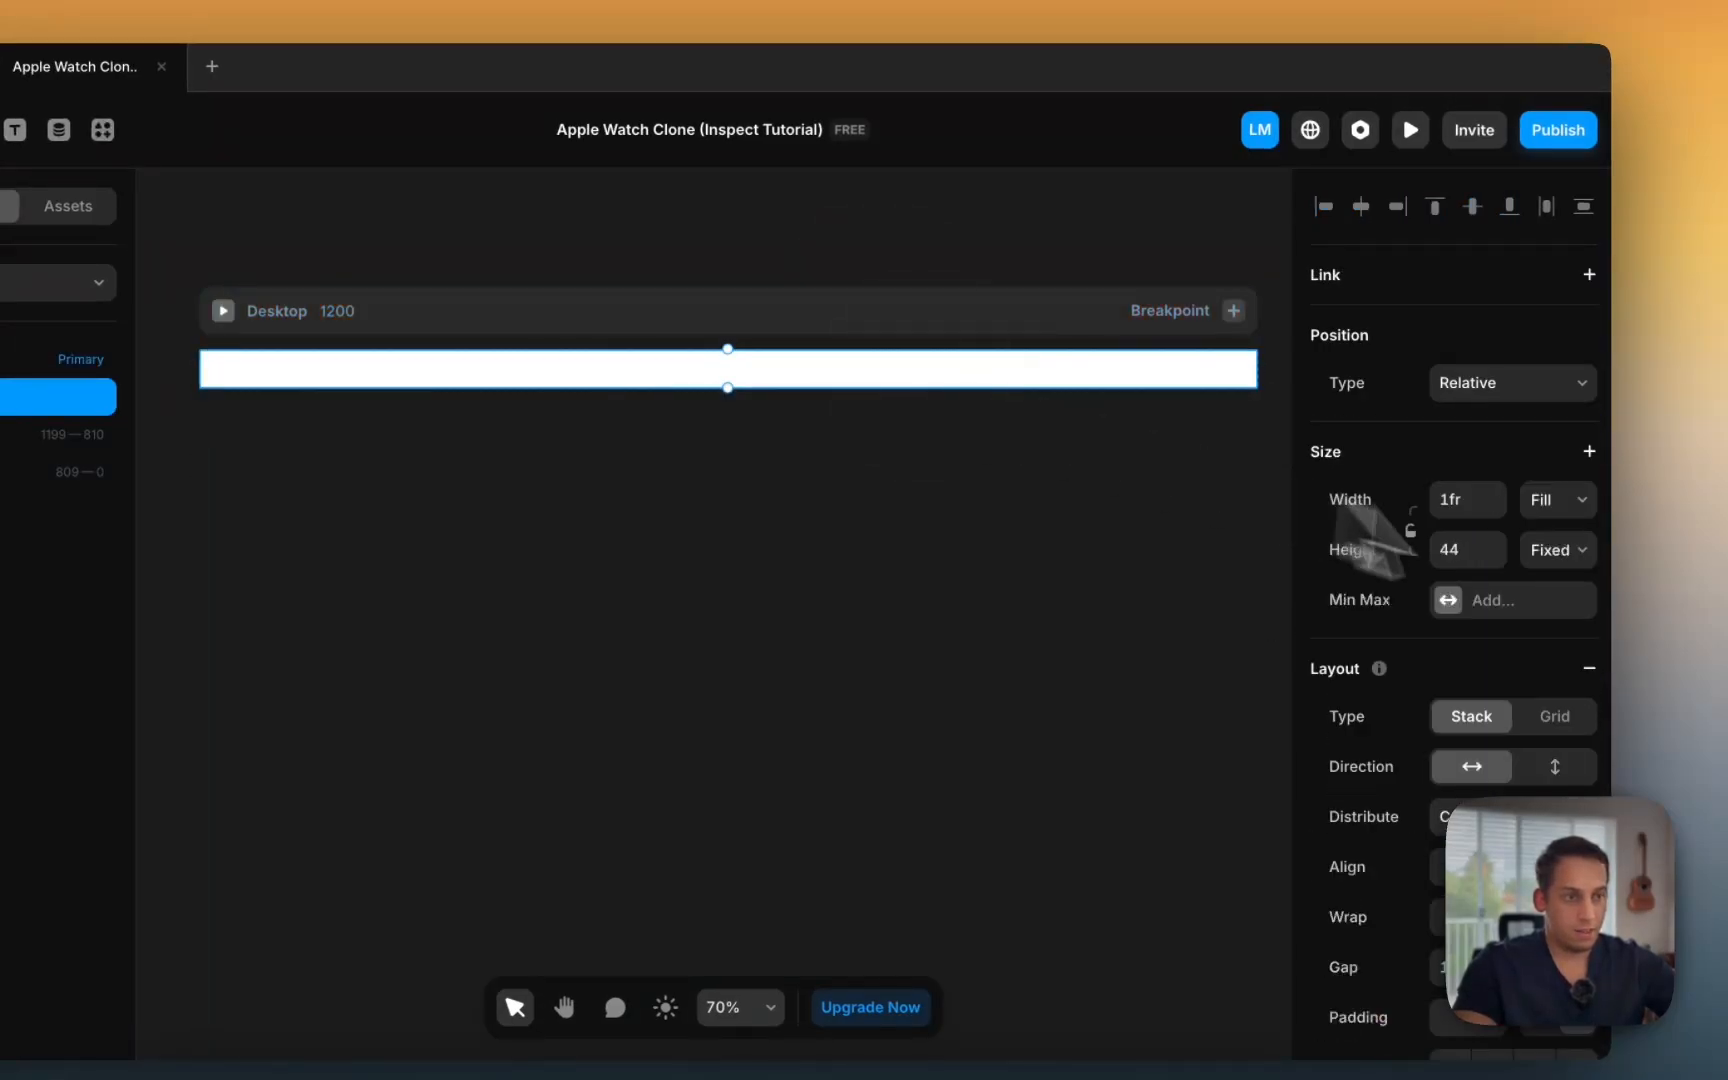
{"action": "left_click", "coordinate": [1530, 606]}
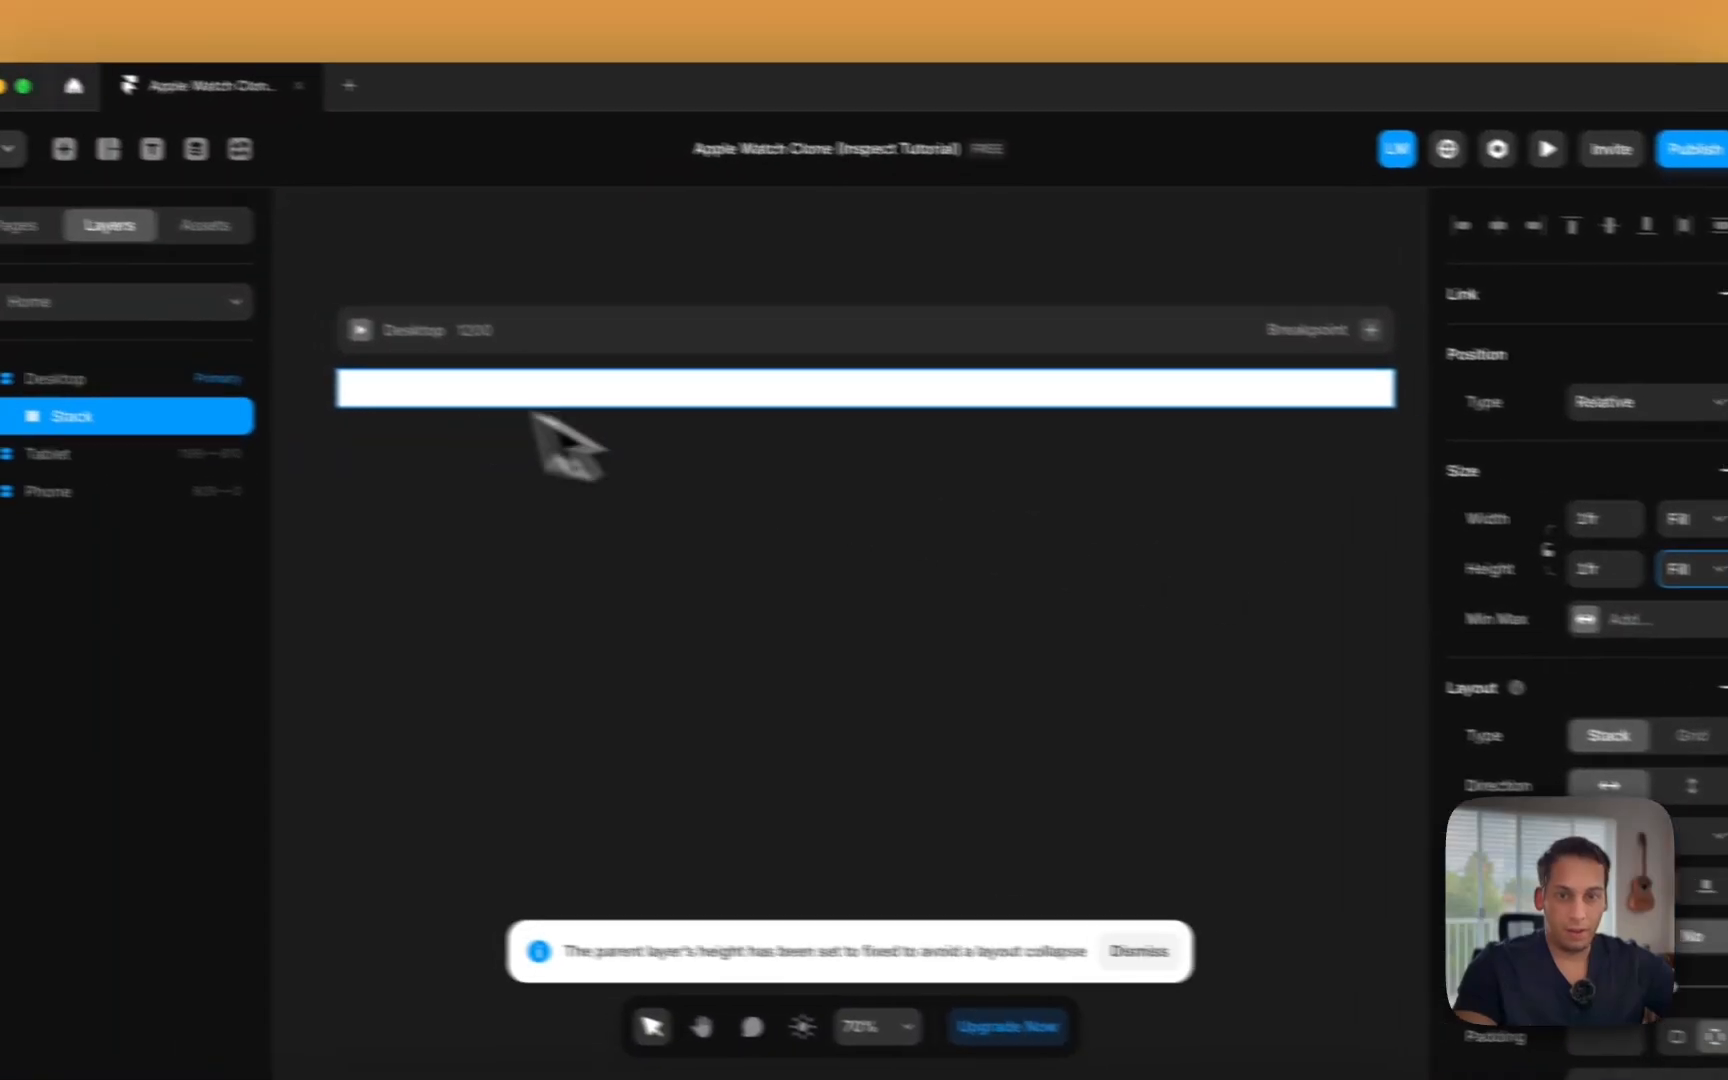
{"action": "key", "text": "super+d"}
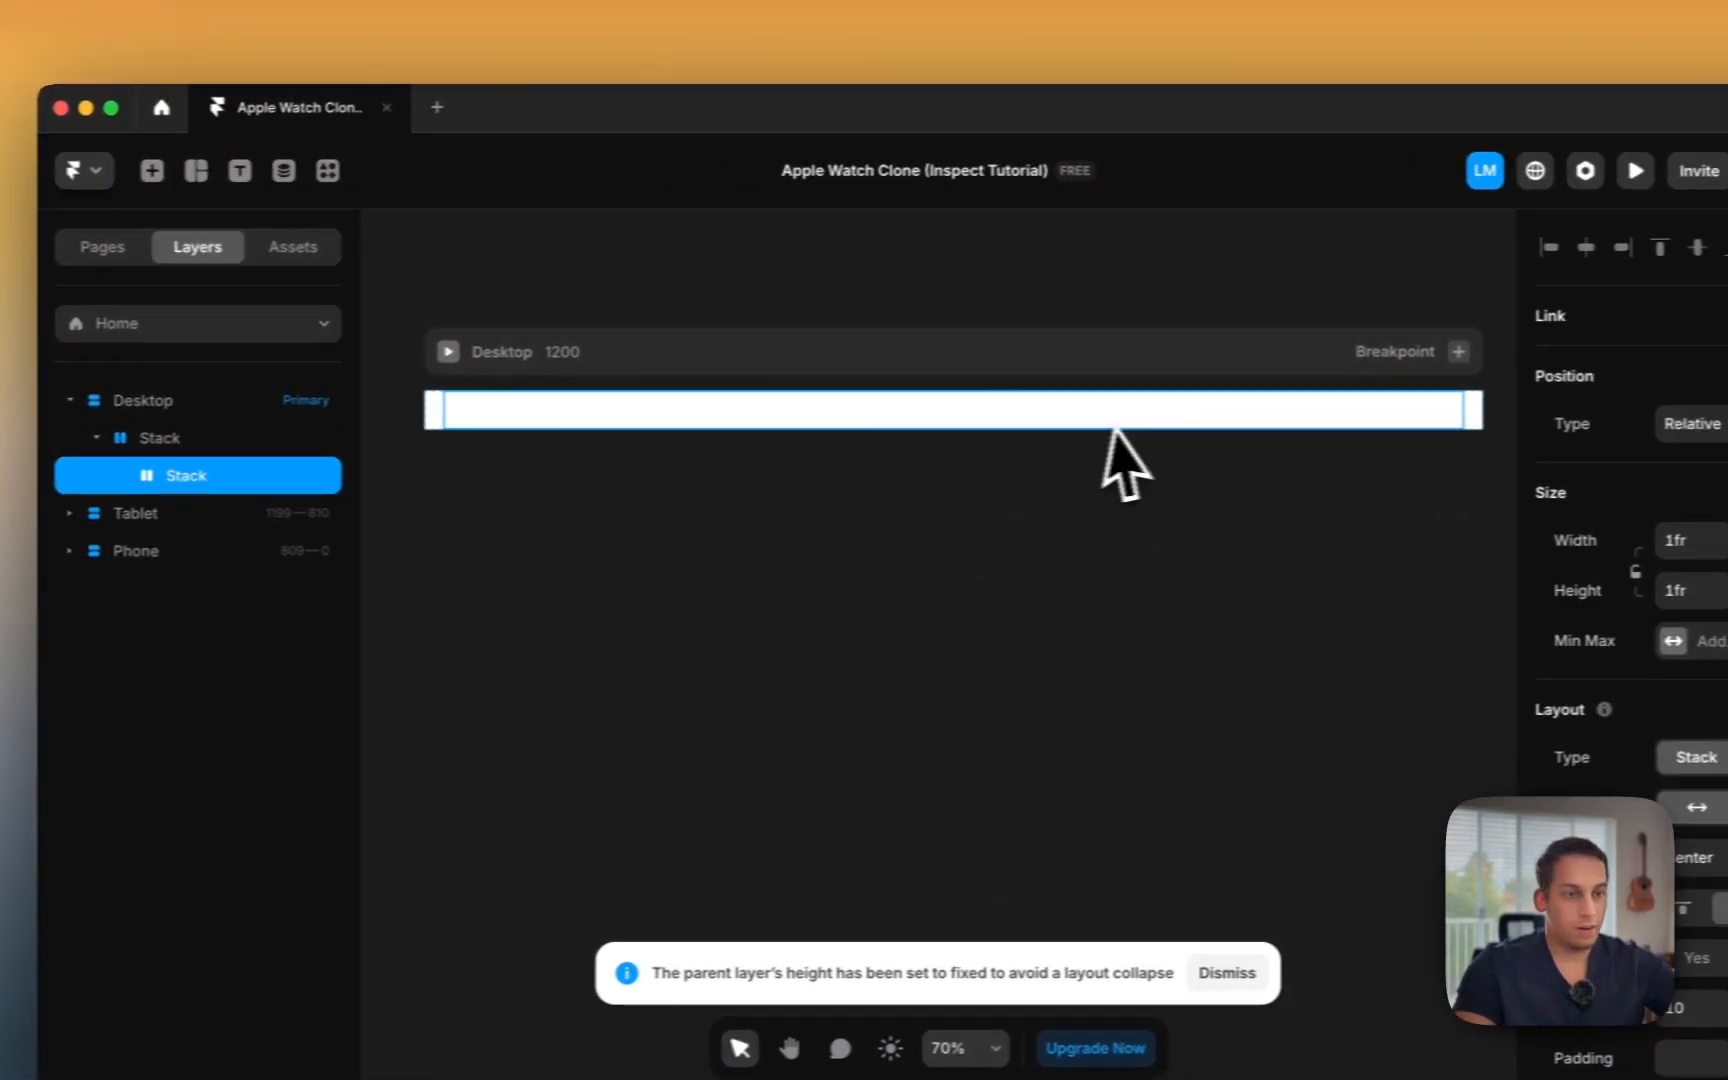
Step: Remove the outer stack's side padding and open the size options of the nested stack
{"action": "left_click", "coordinate": [220, 438]}
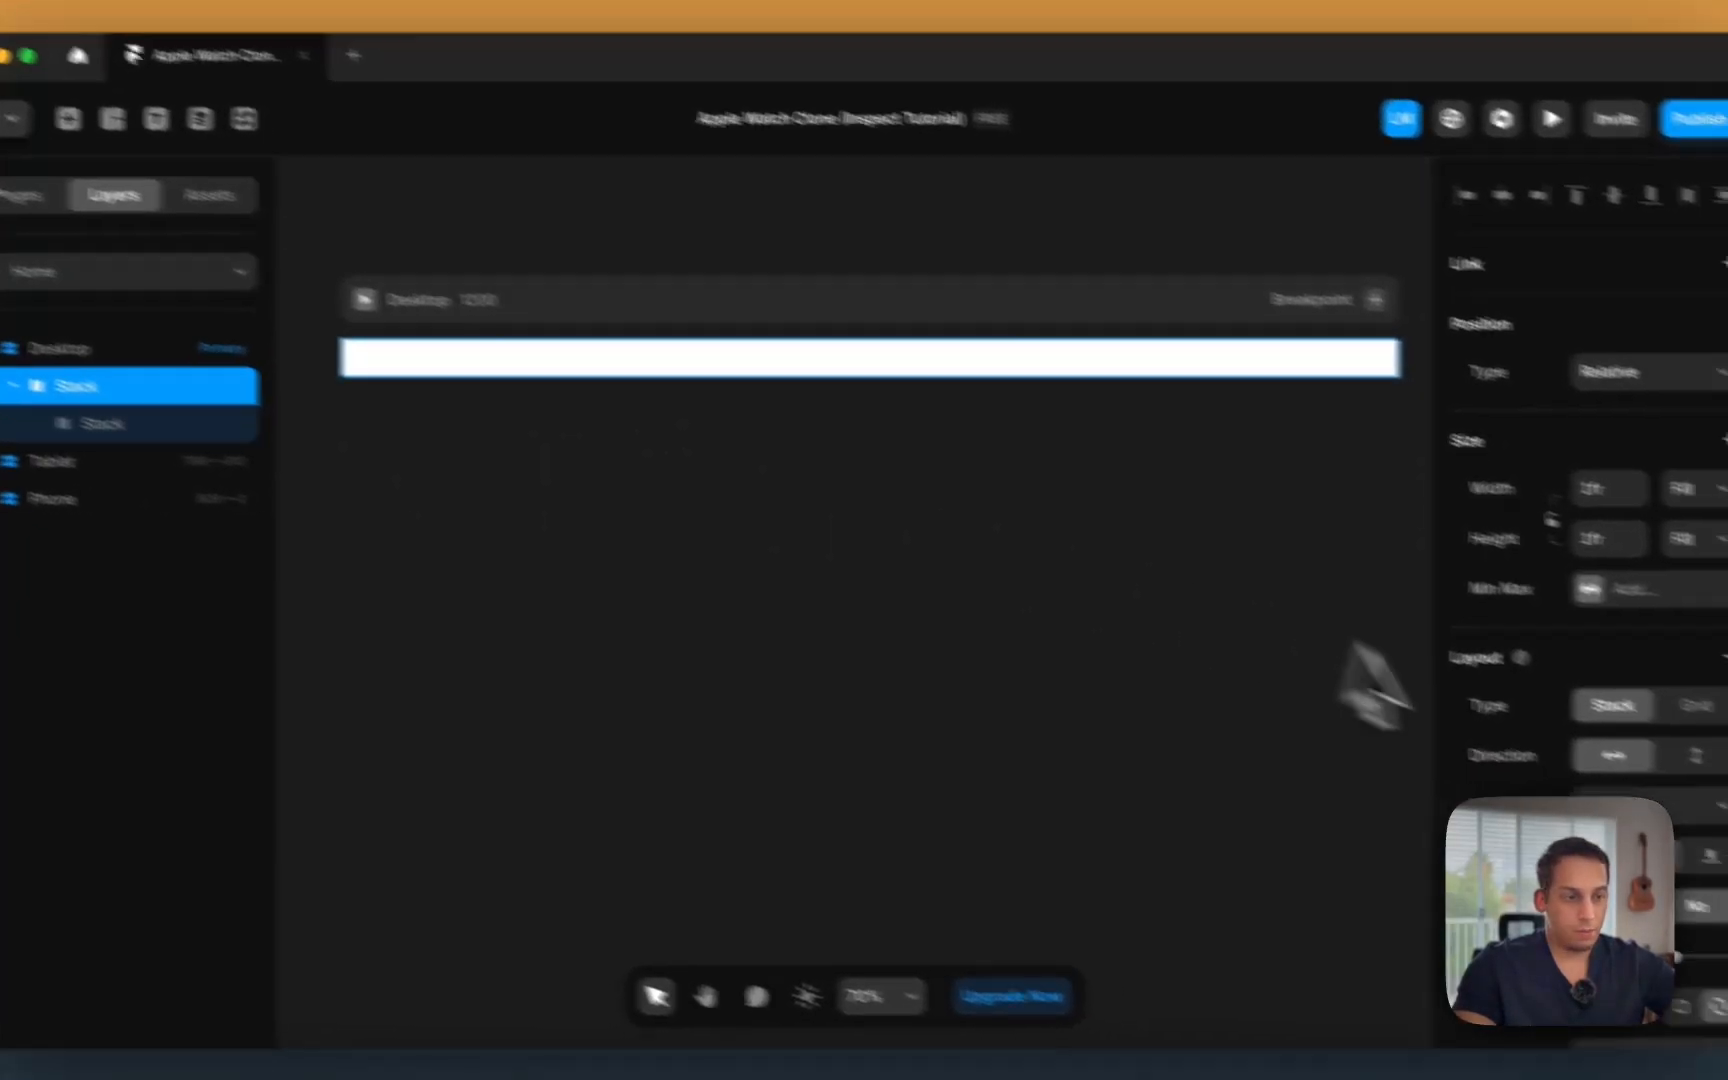
{"action": "scroll", "coordinate": [1454, 764], "scroll_direction": "down", "scroll_amount": 3}
{"action": "left_click", "coordinate": [1489, 745]}
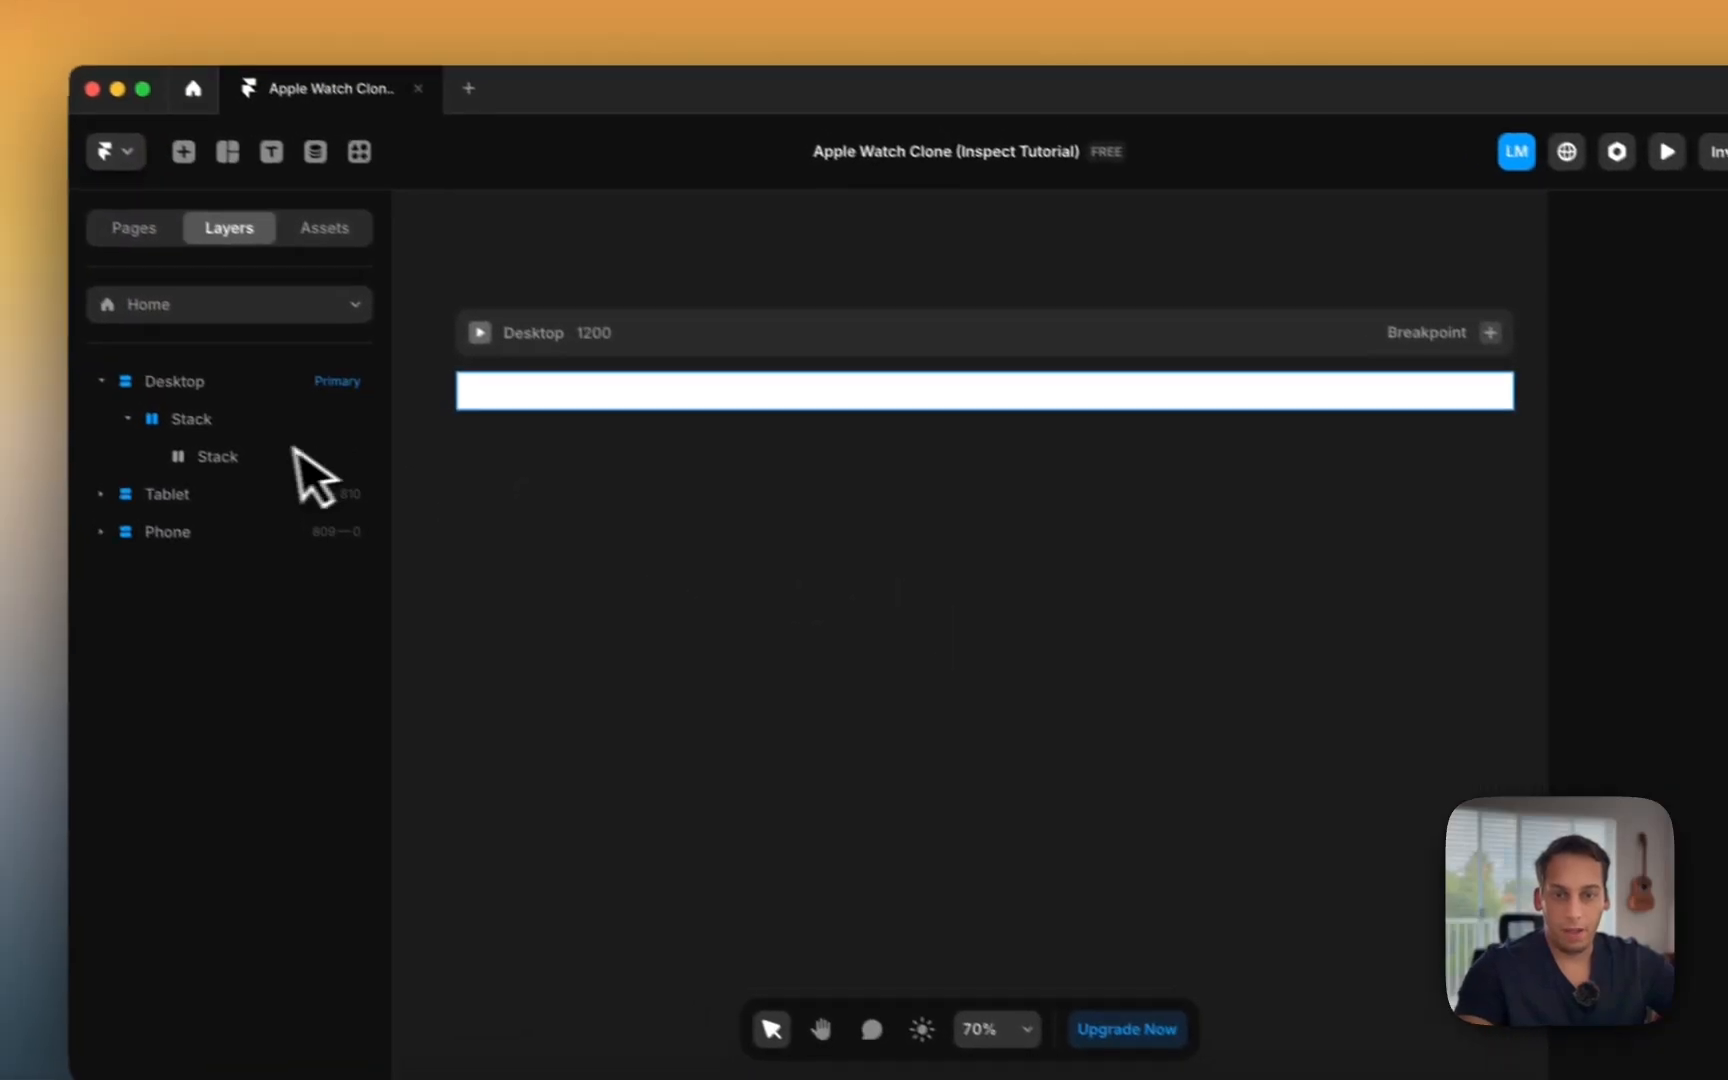
{"action": "left_click", "coordinate": [45, 364]}
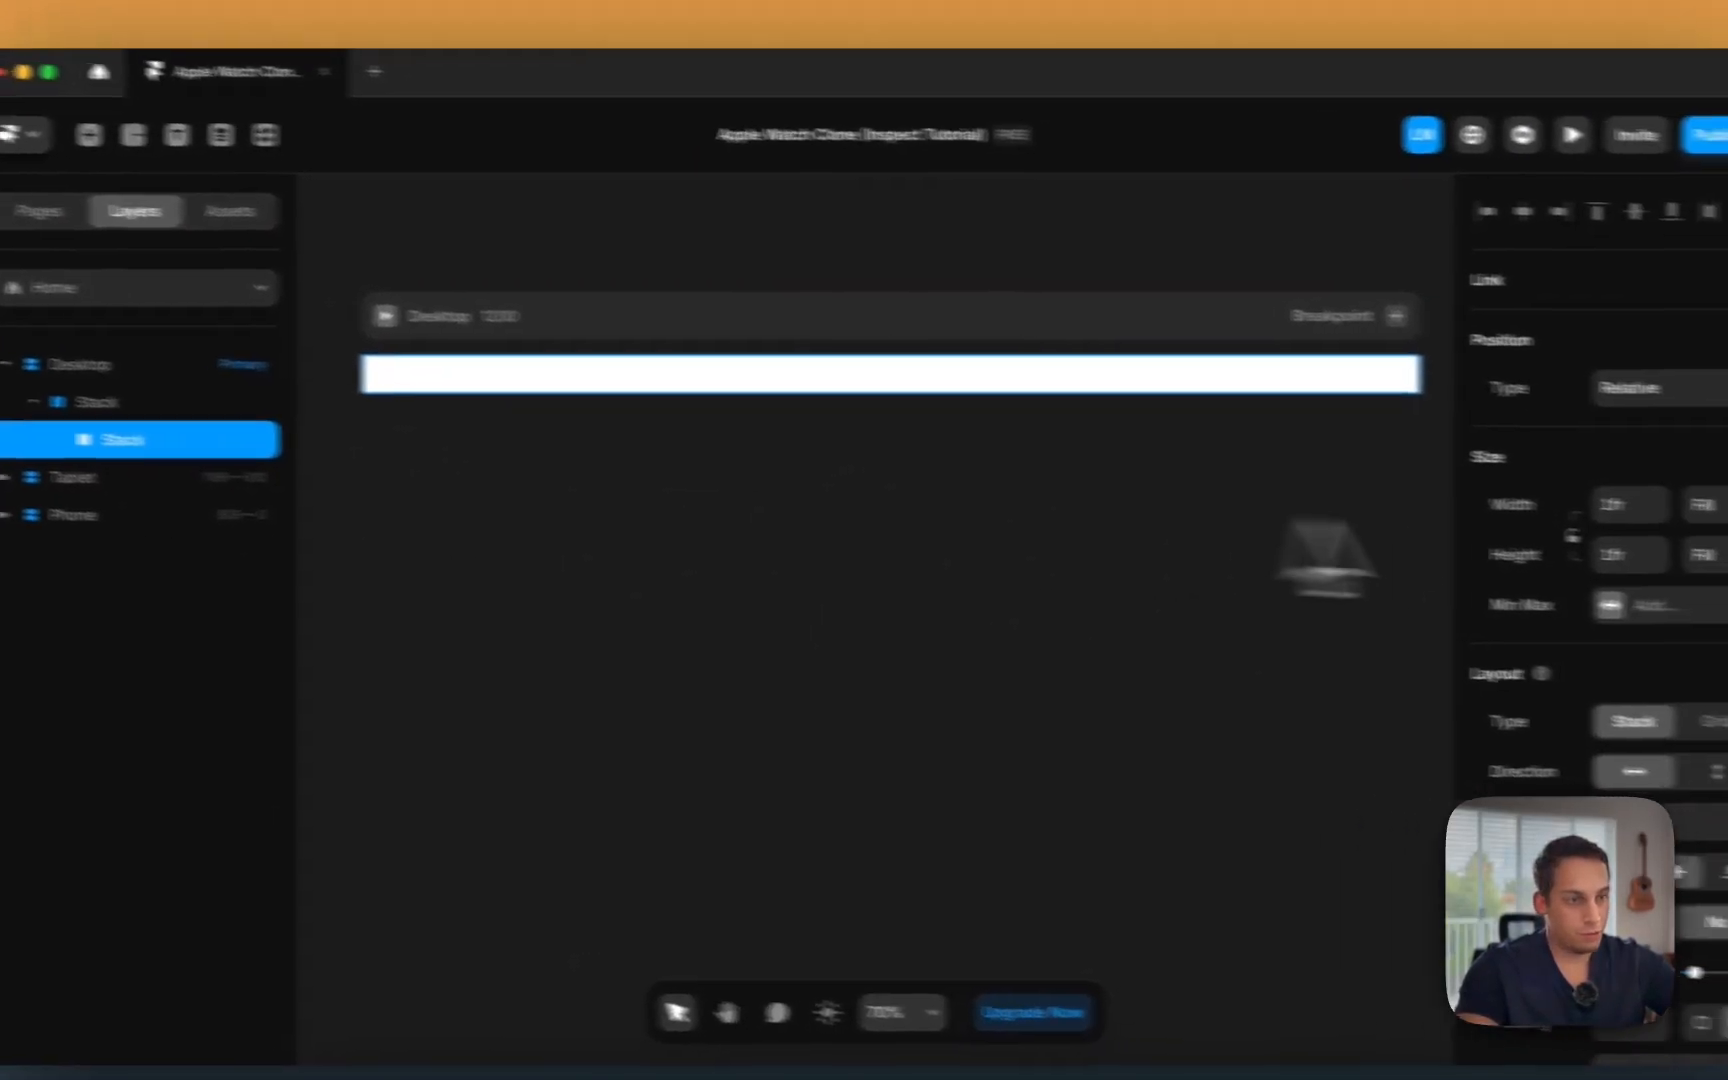
{"action": "left_click", "coordinate": [1591, 444]}
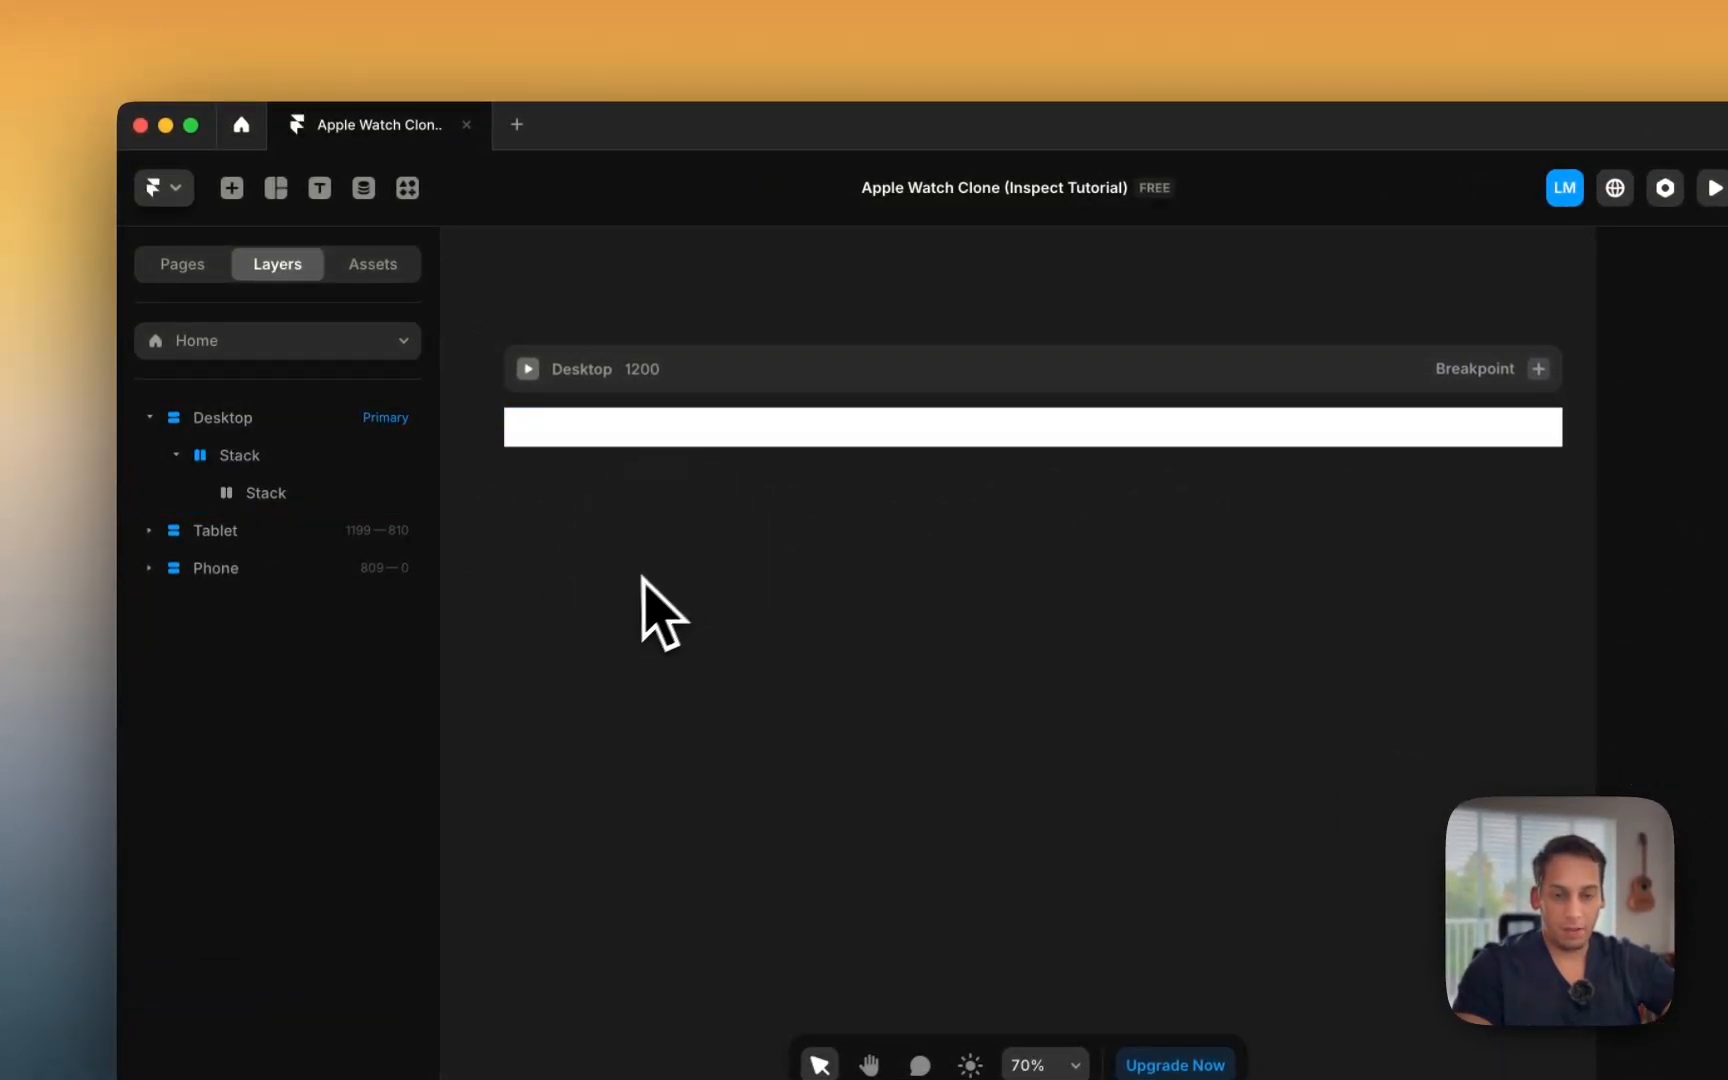
Step: Find the Image element in the insert library and place it on the canvas below the Desktop breakpoint
{"action": "scroll", "coordinate": [641, 580], "scroll_direction": "down", "scroll_amount": 1}
{"action": "left_click", "coordinate": [233, 188]}
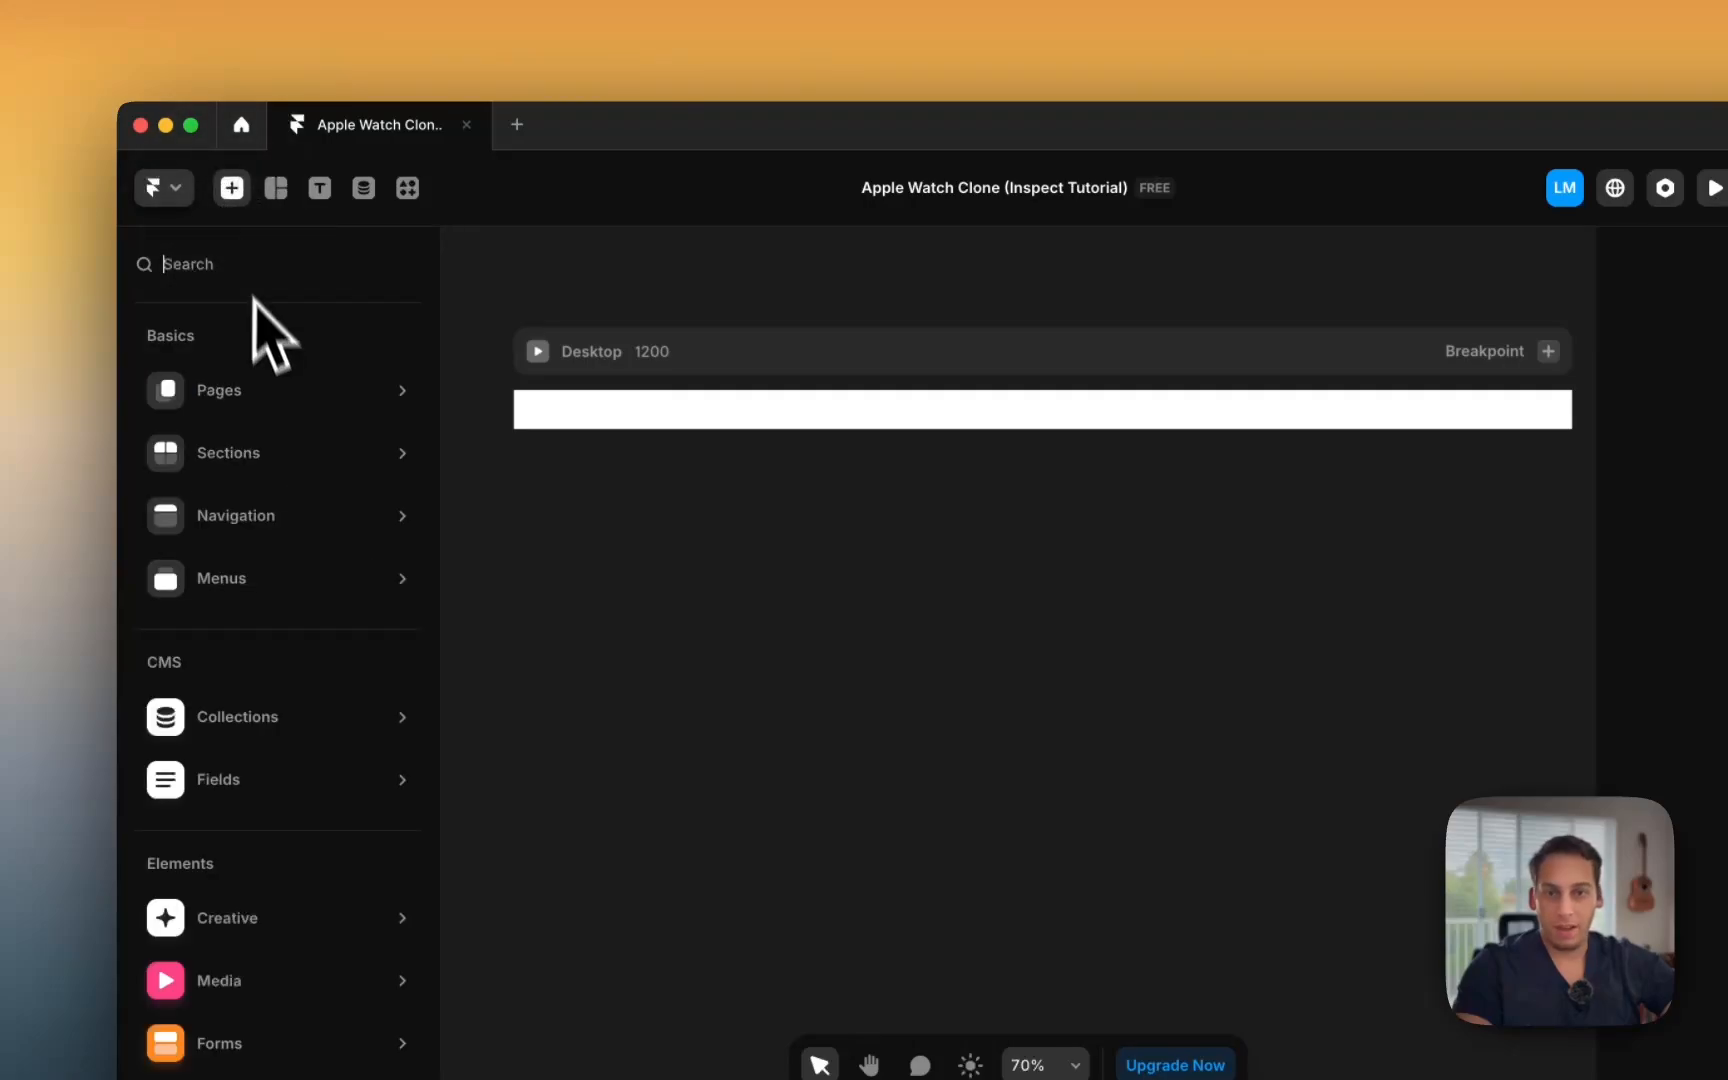
{"action": "type", "text": "icon"}
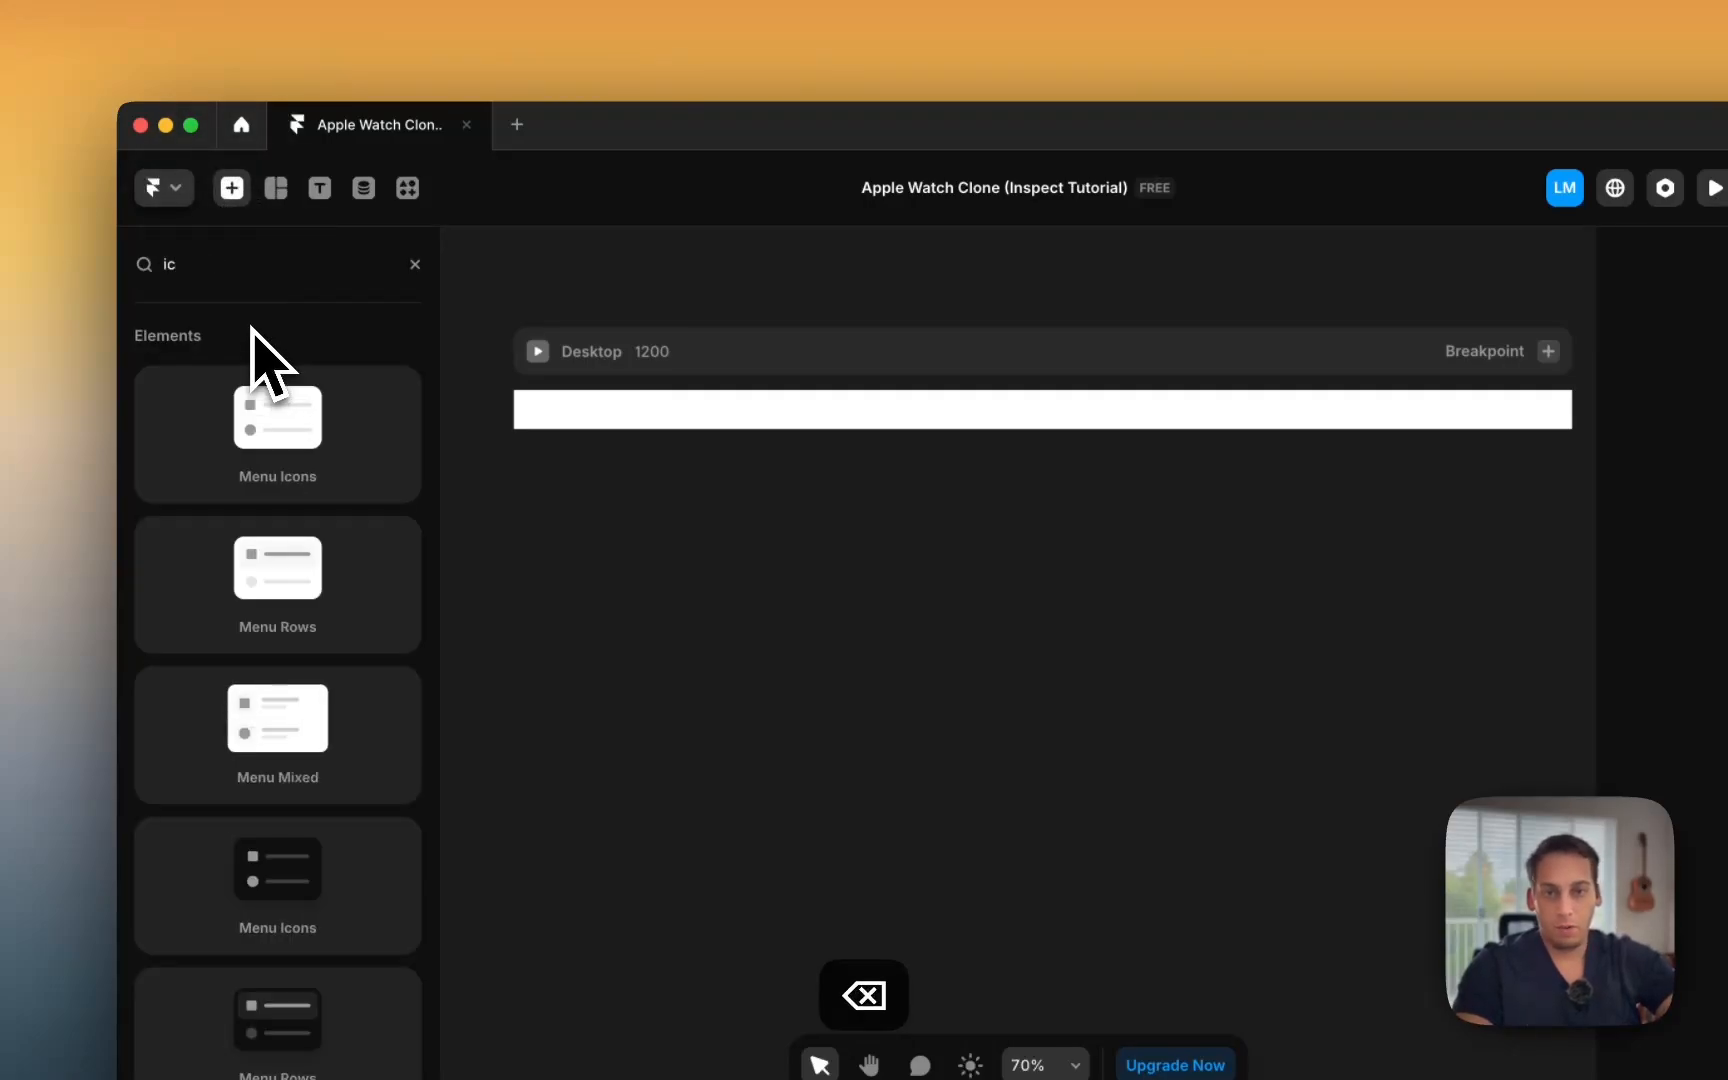
{"action": "key", "text": "BackSpace"}
{"action": "key", "text": "BackSpace"}
{"action": "type", "text": "image"}
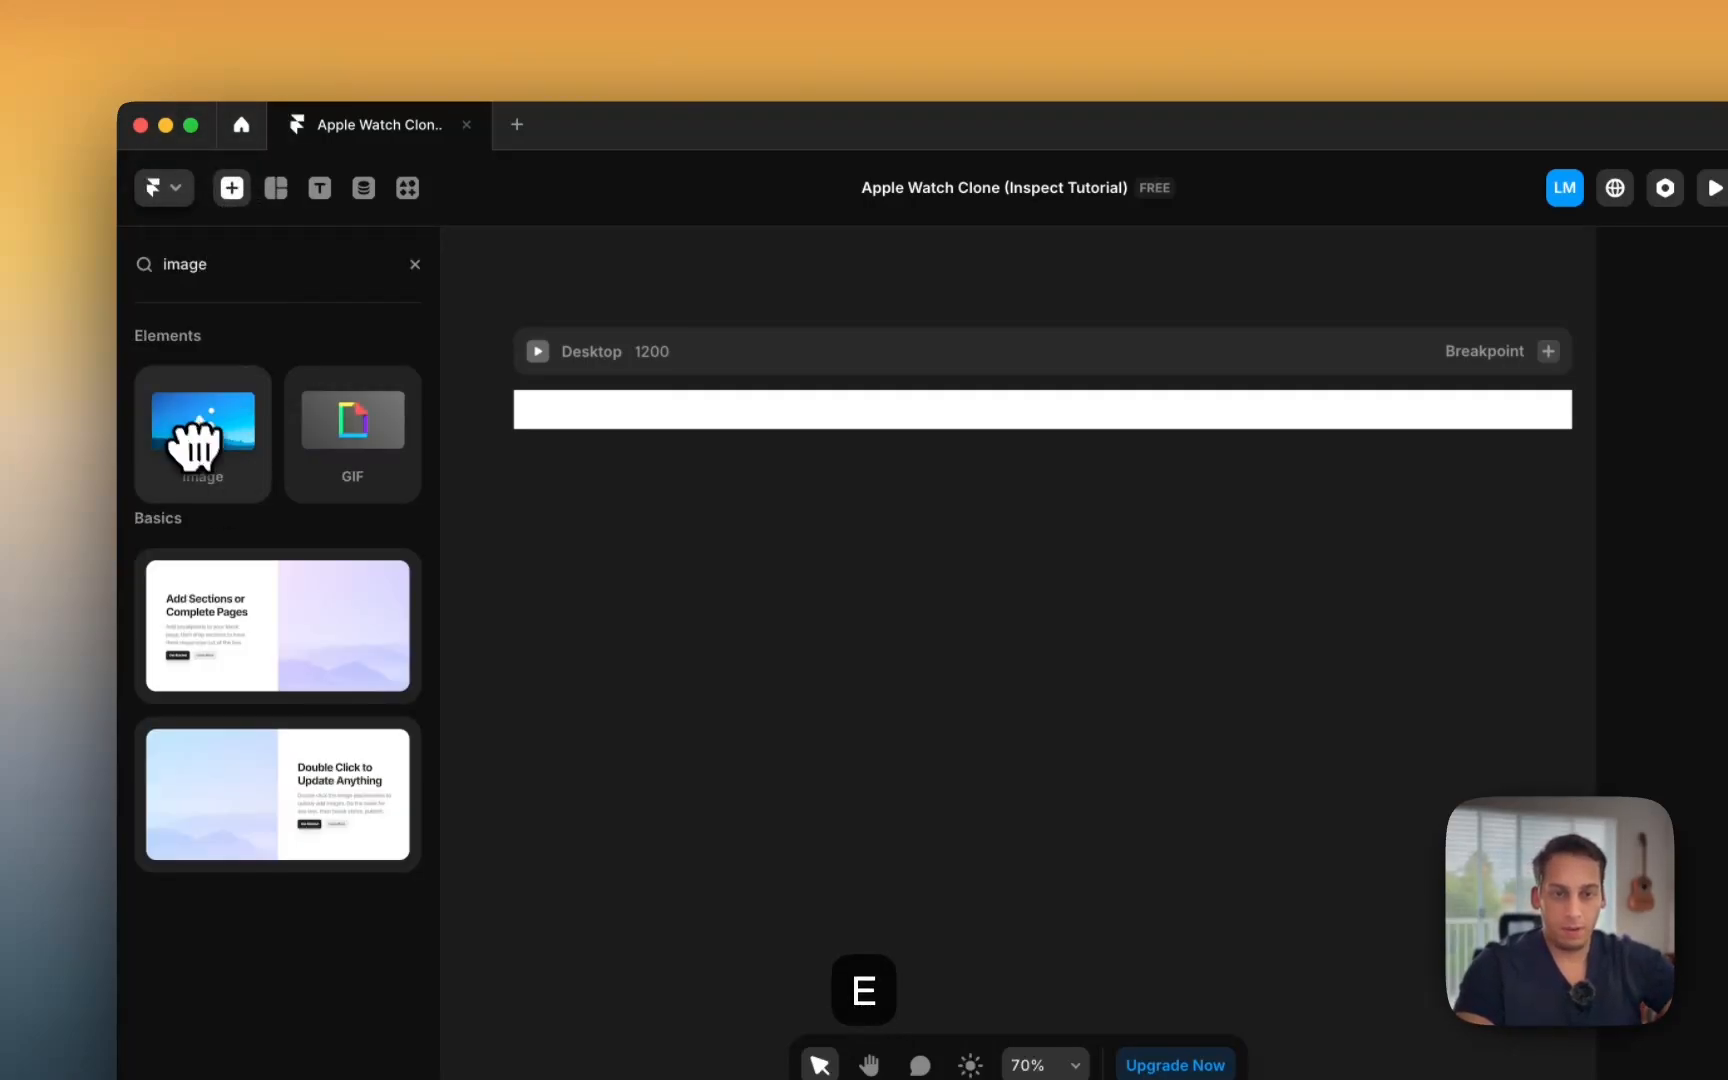
{"action": "left_click_drag", "start_coordinate": [197, 442], "coordinate": [868, 663]}
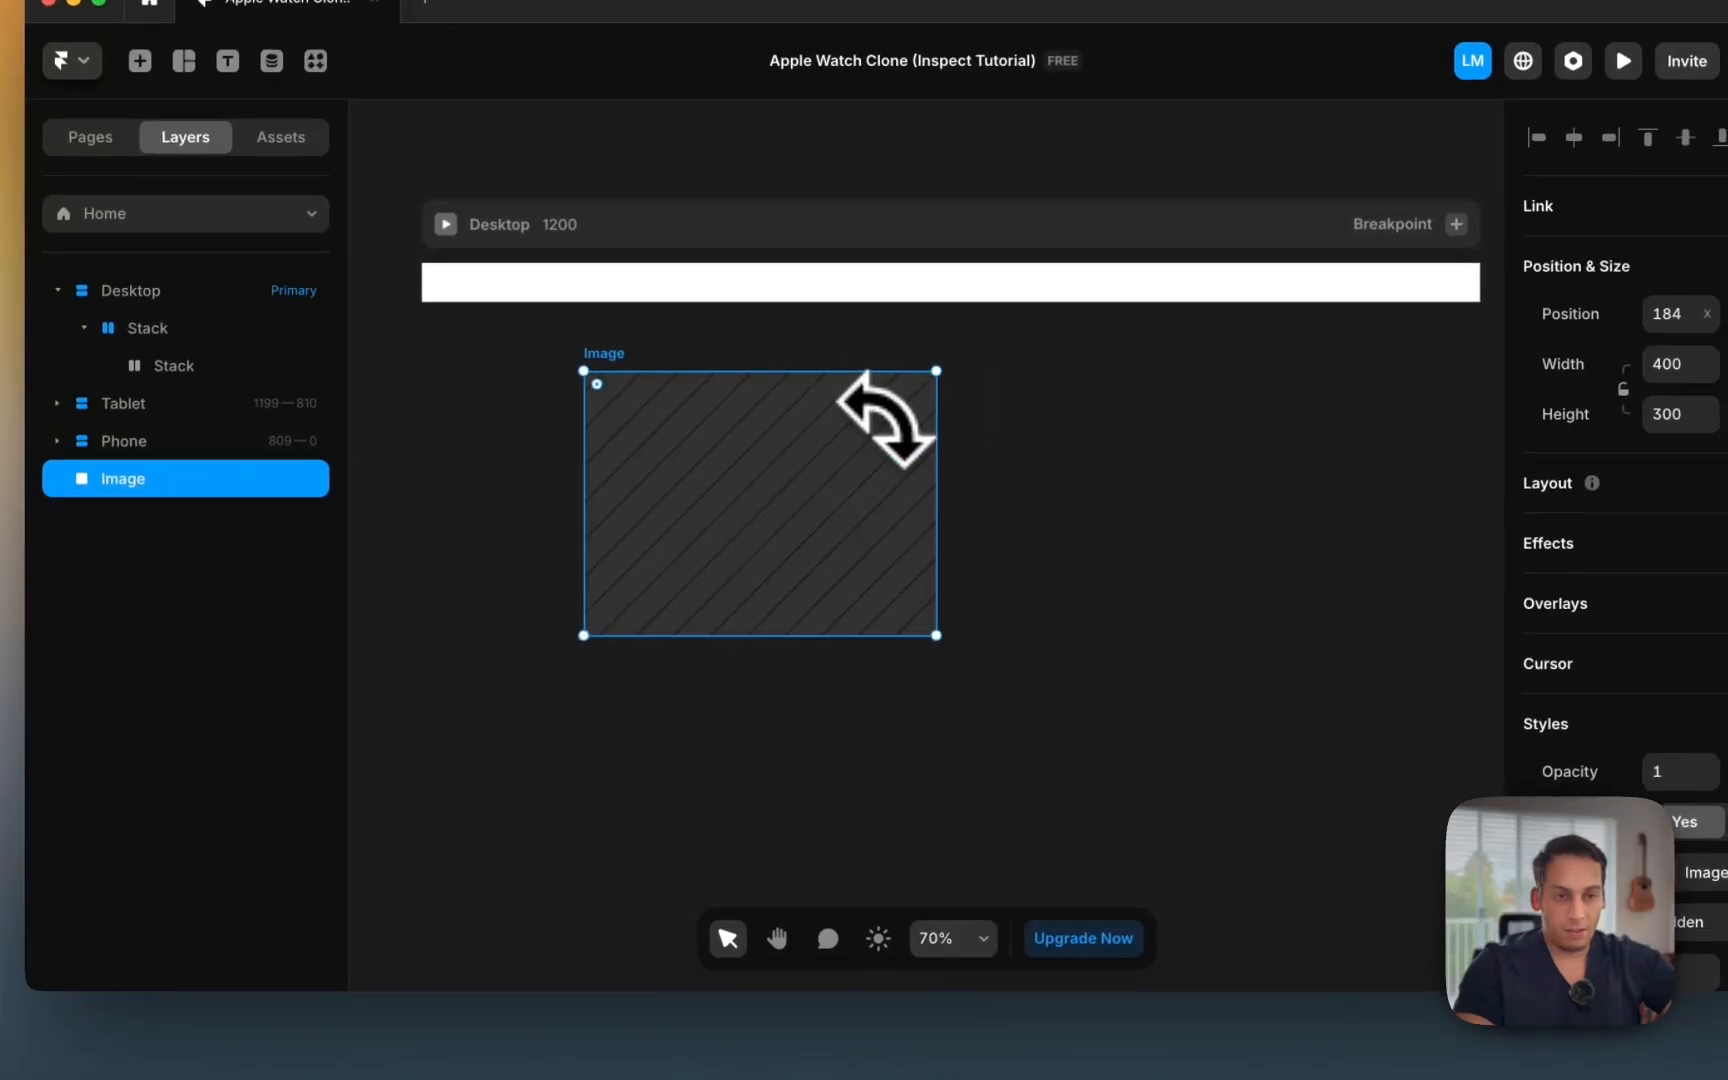
Step: Shrink the image placeholder to about 52 high and compare it with the Apple logo on the page in Chrome
{"action": "left_click_drag", "start_coordinate": [941, 370], "coordinate": [743, 536]}
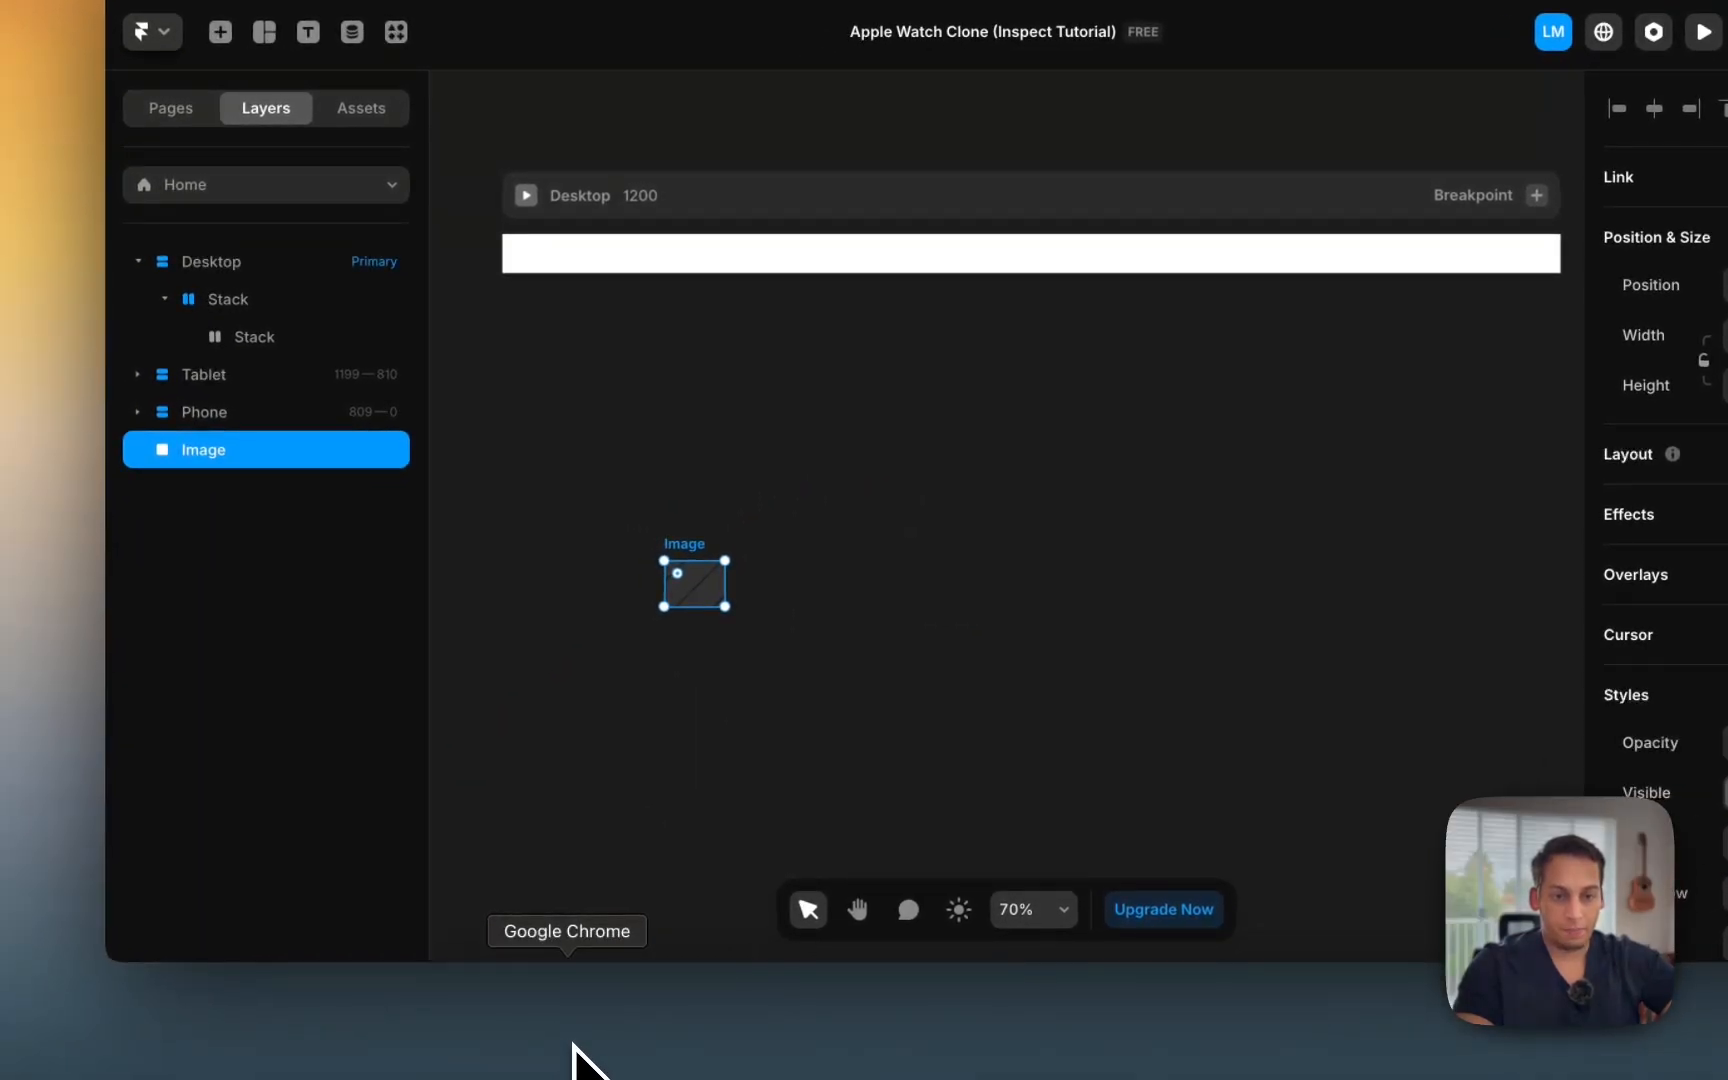
{"action": "left_click", "coordinate": [575, 1046]}
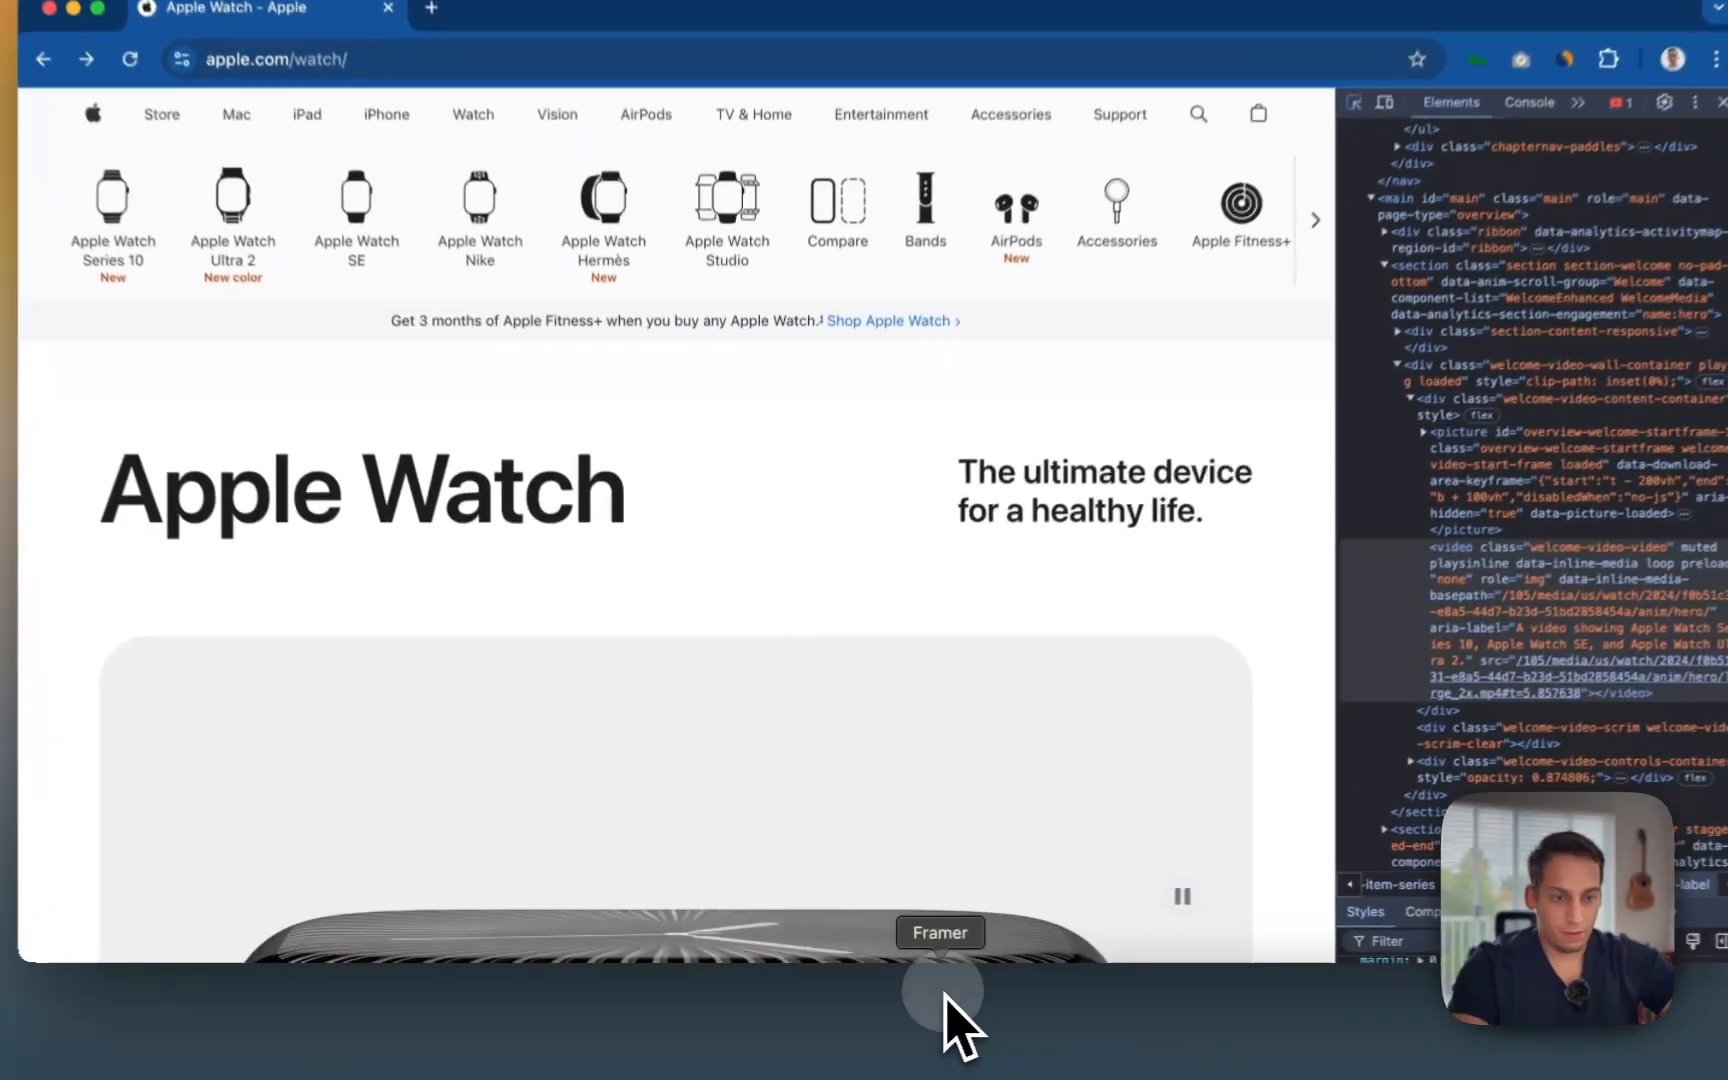
{"action": "left_click", "coordinate": [916, 1005]}
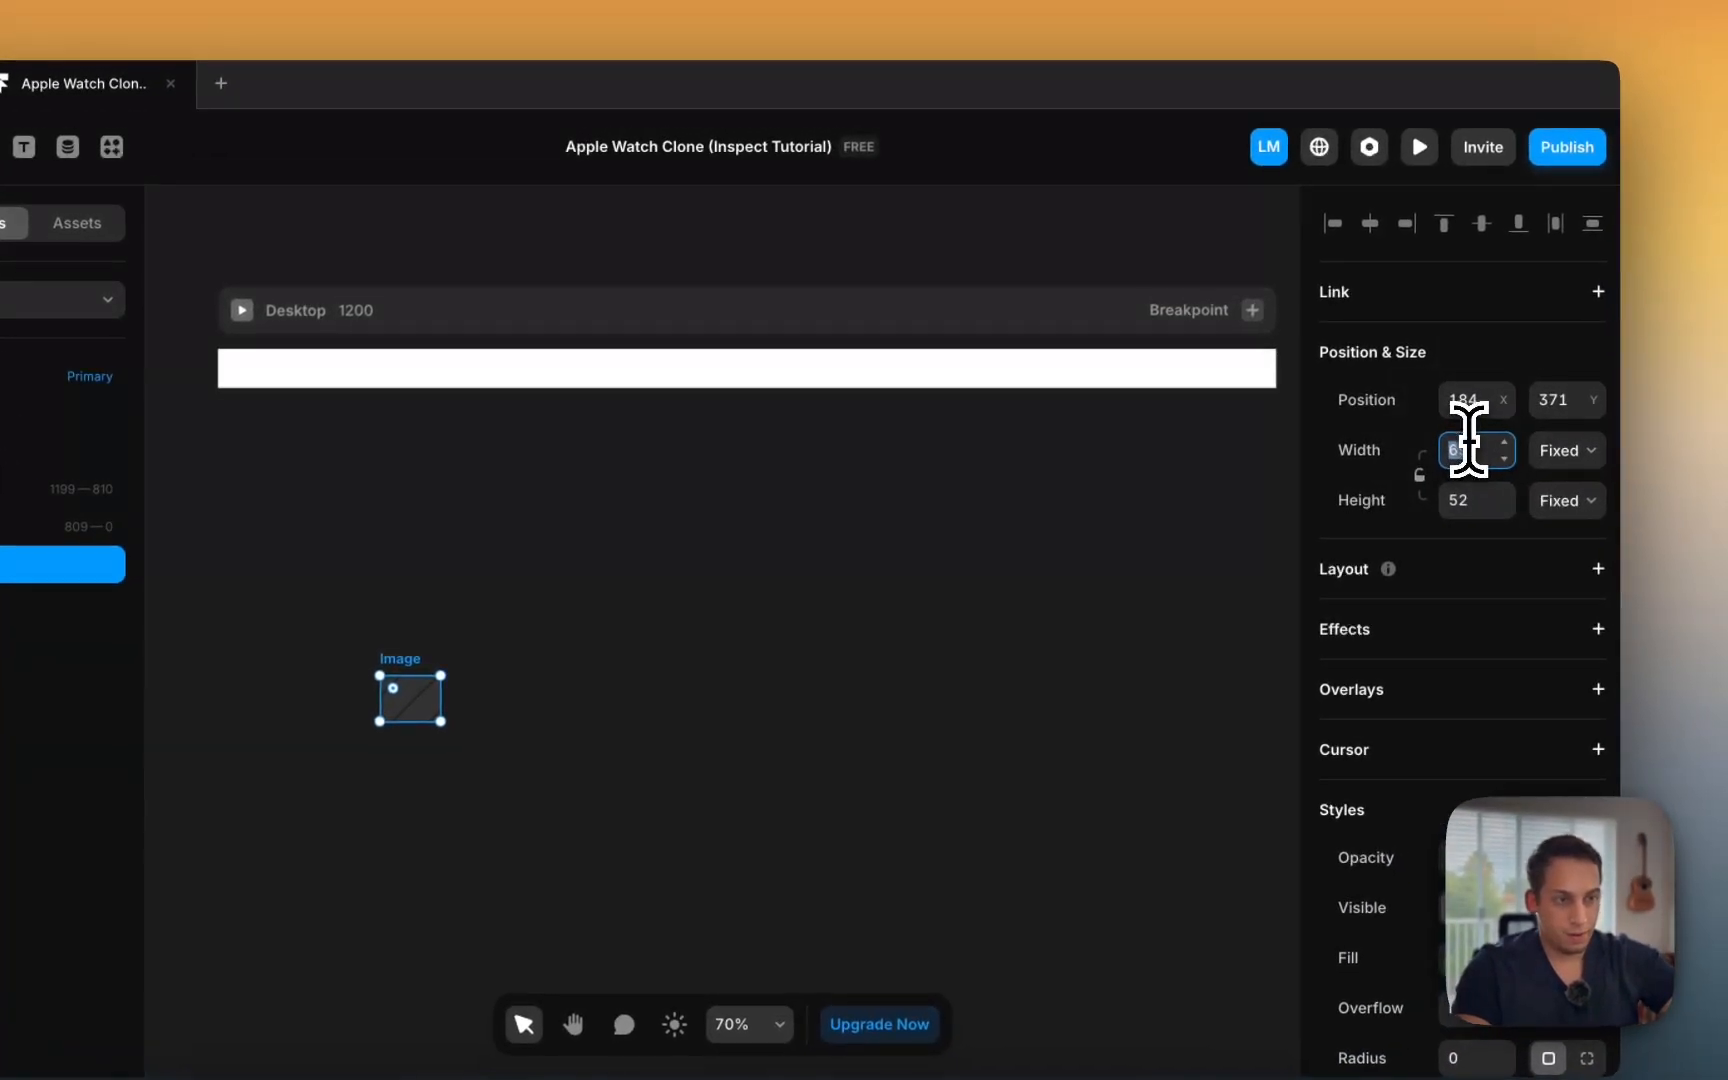
Step: Resize the image placeholder to a square 30 wide and move it into the nested stack of the Desktop breakpoint
{"action": "left_click", "coordinate": [1640, 337]}
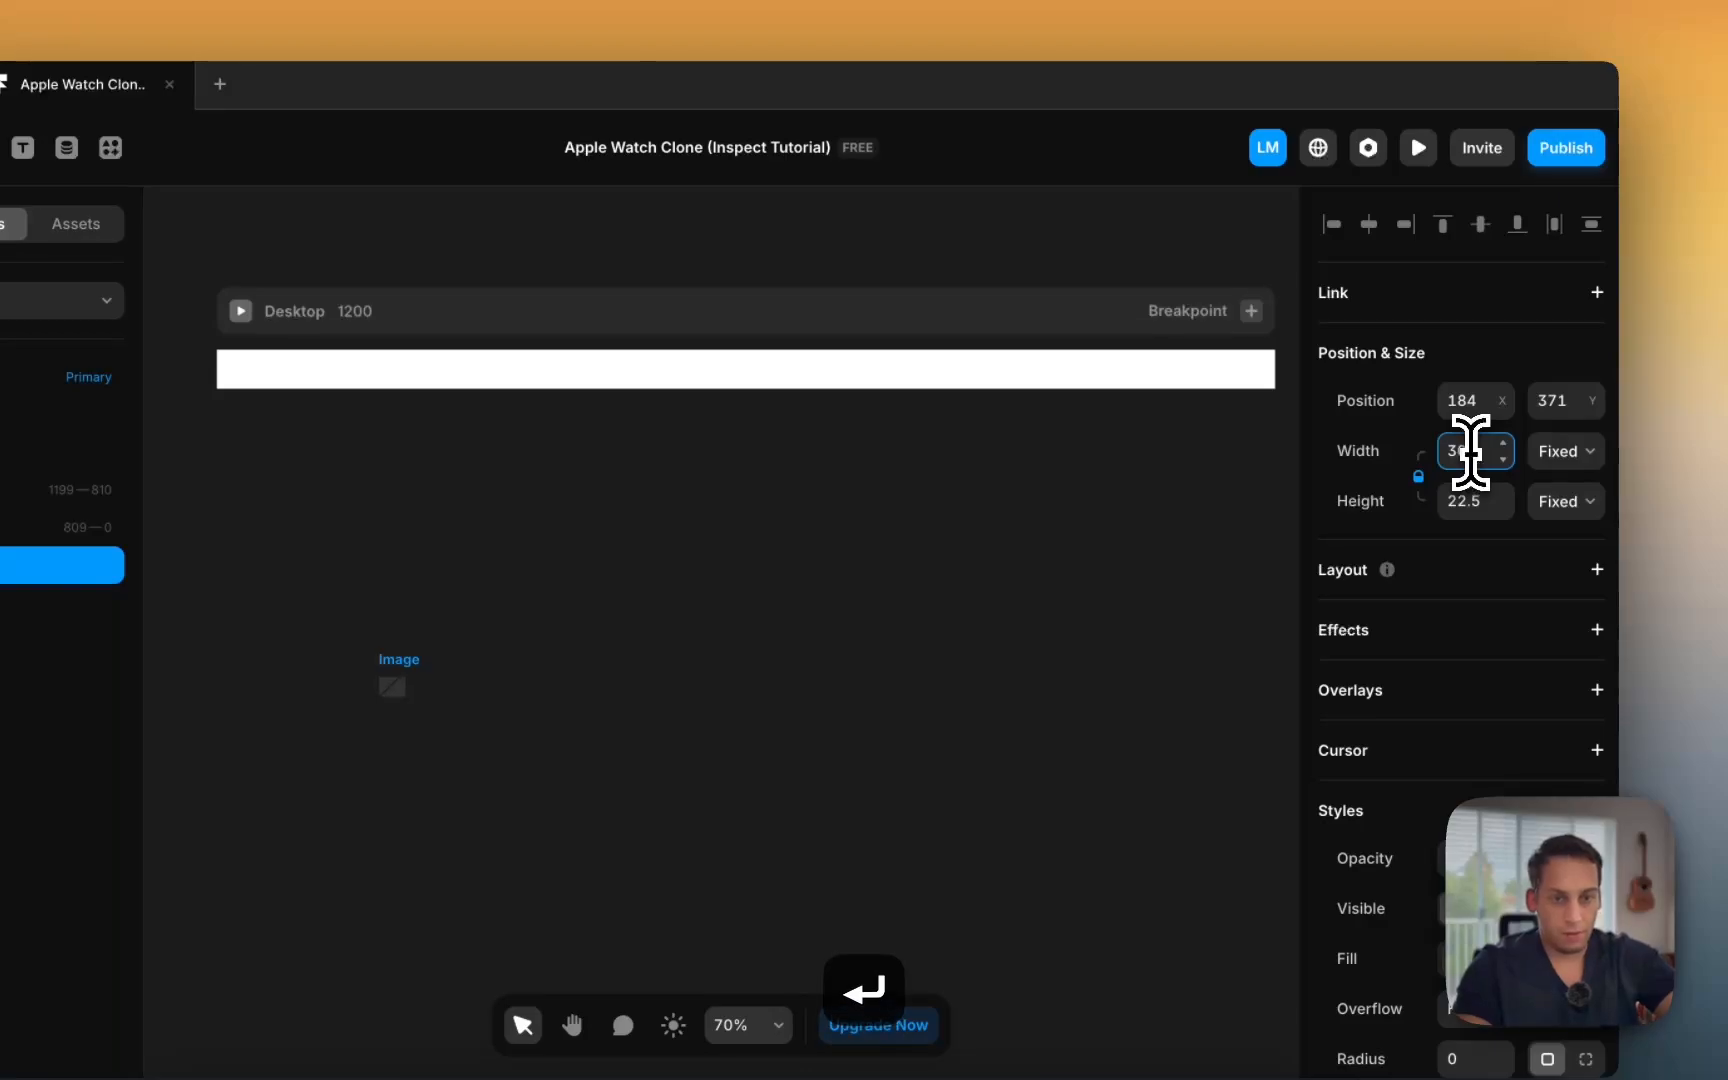
{"action": "left_click", "coordinate": [1452, 500]}
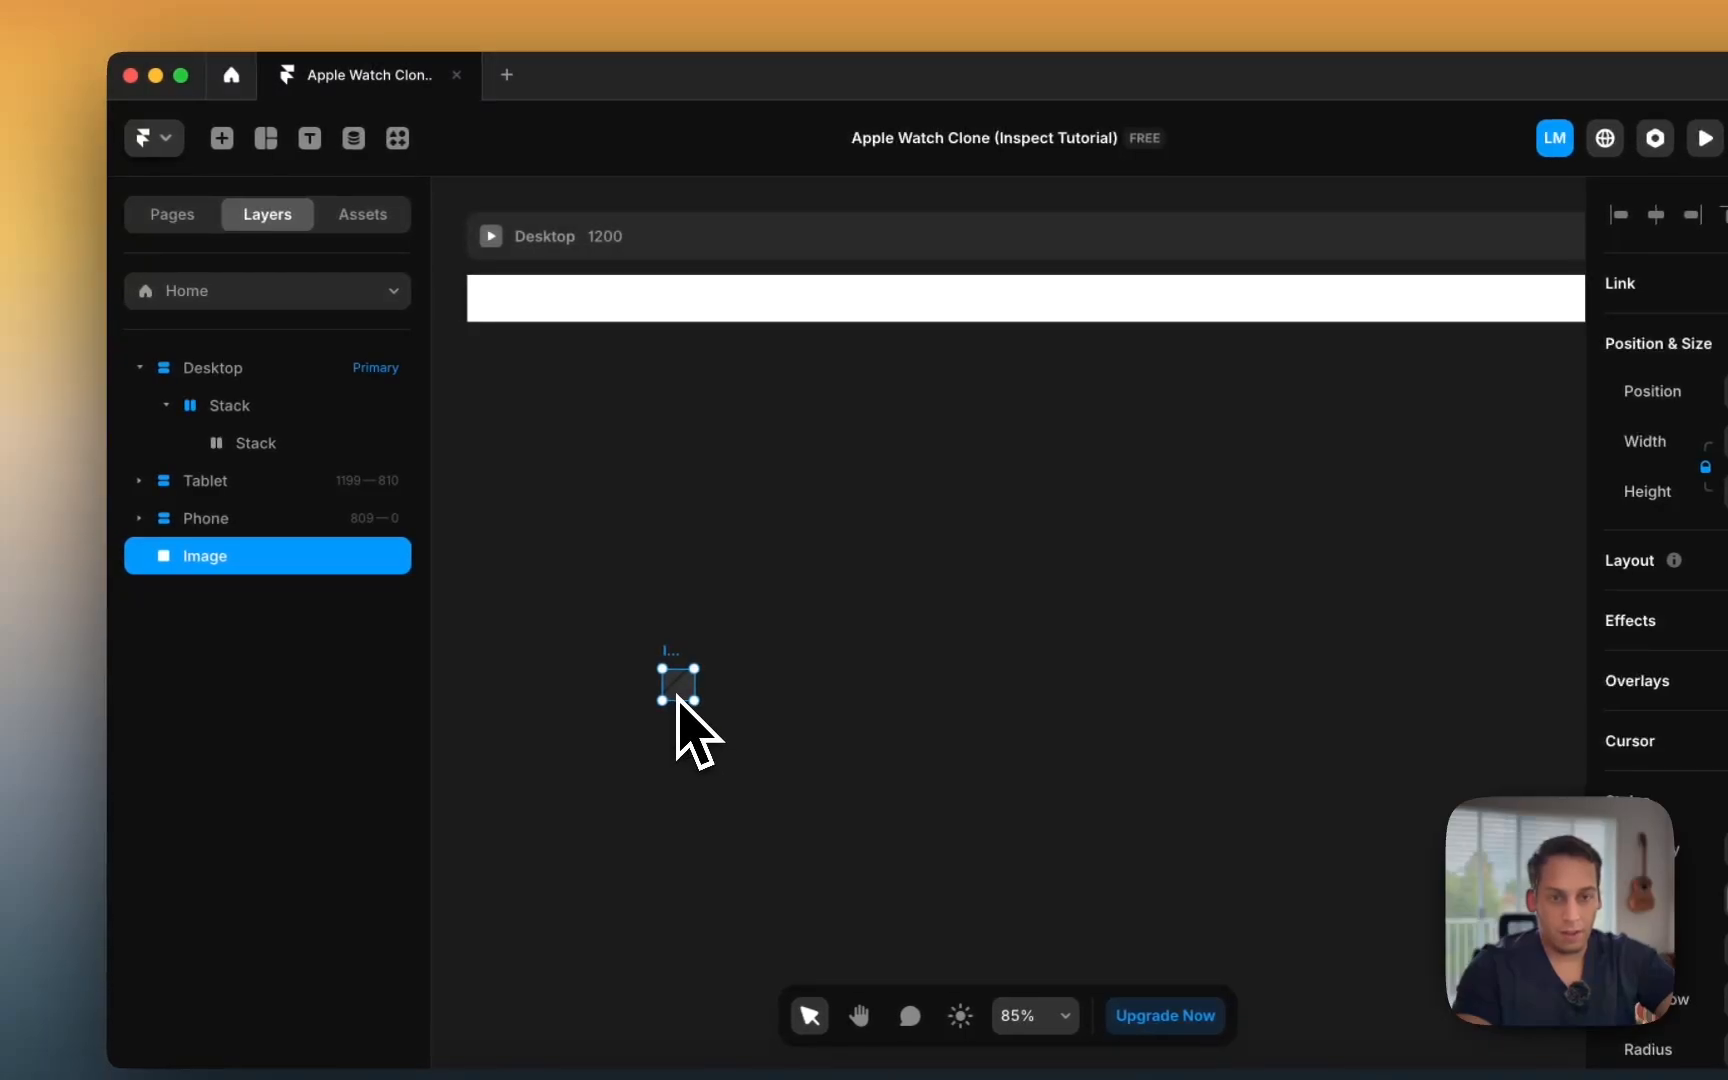
{"action": "left_click_drag", "start_coordinate": [612, 312], "coordinate": [636, 347]}
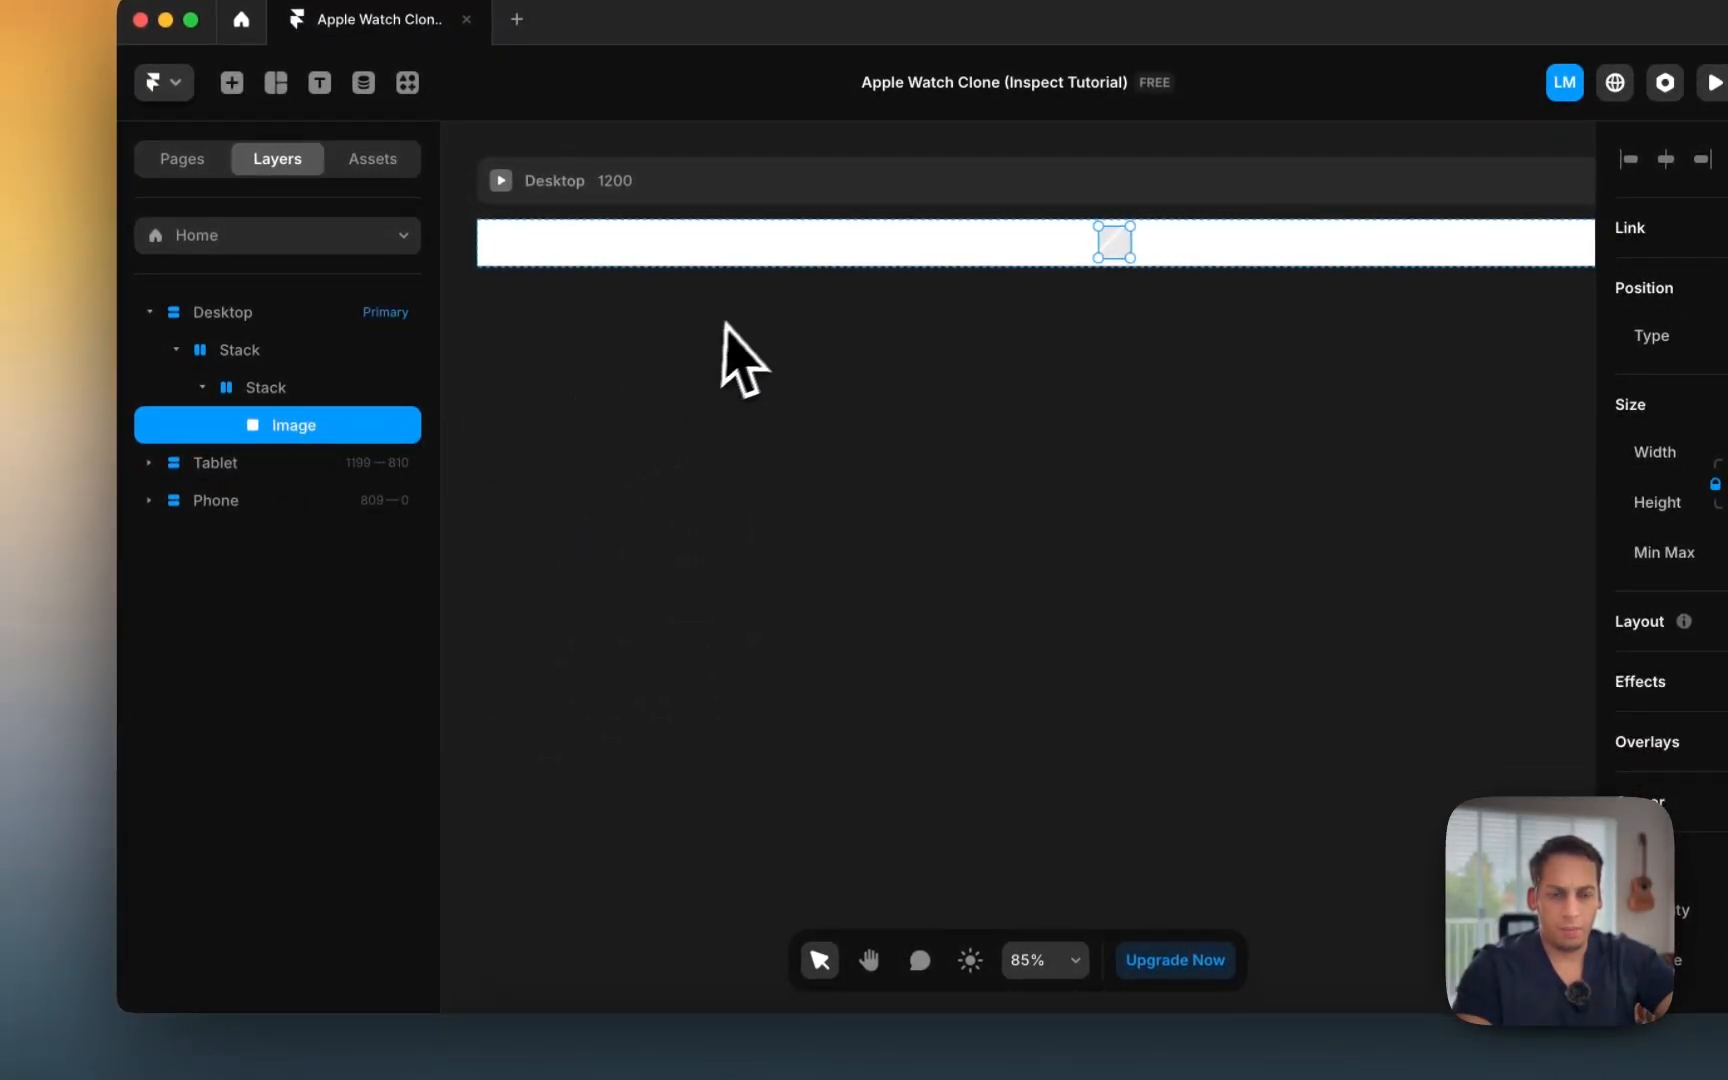
Step: Add a text layer reading "Navigation" on the empty canvas below the Desktop breakpoint
{"action": "left_click", "coordinate": [719, 748]}
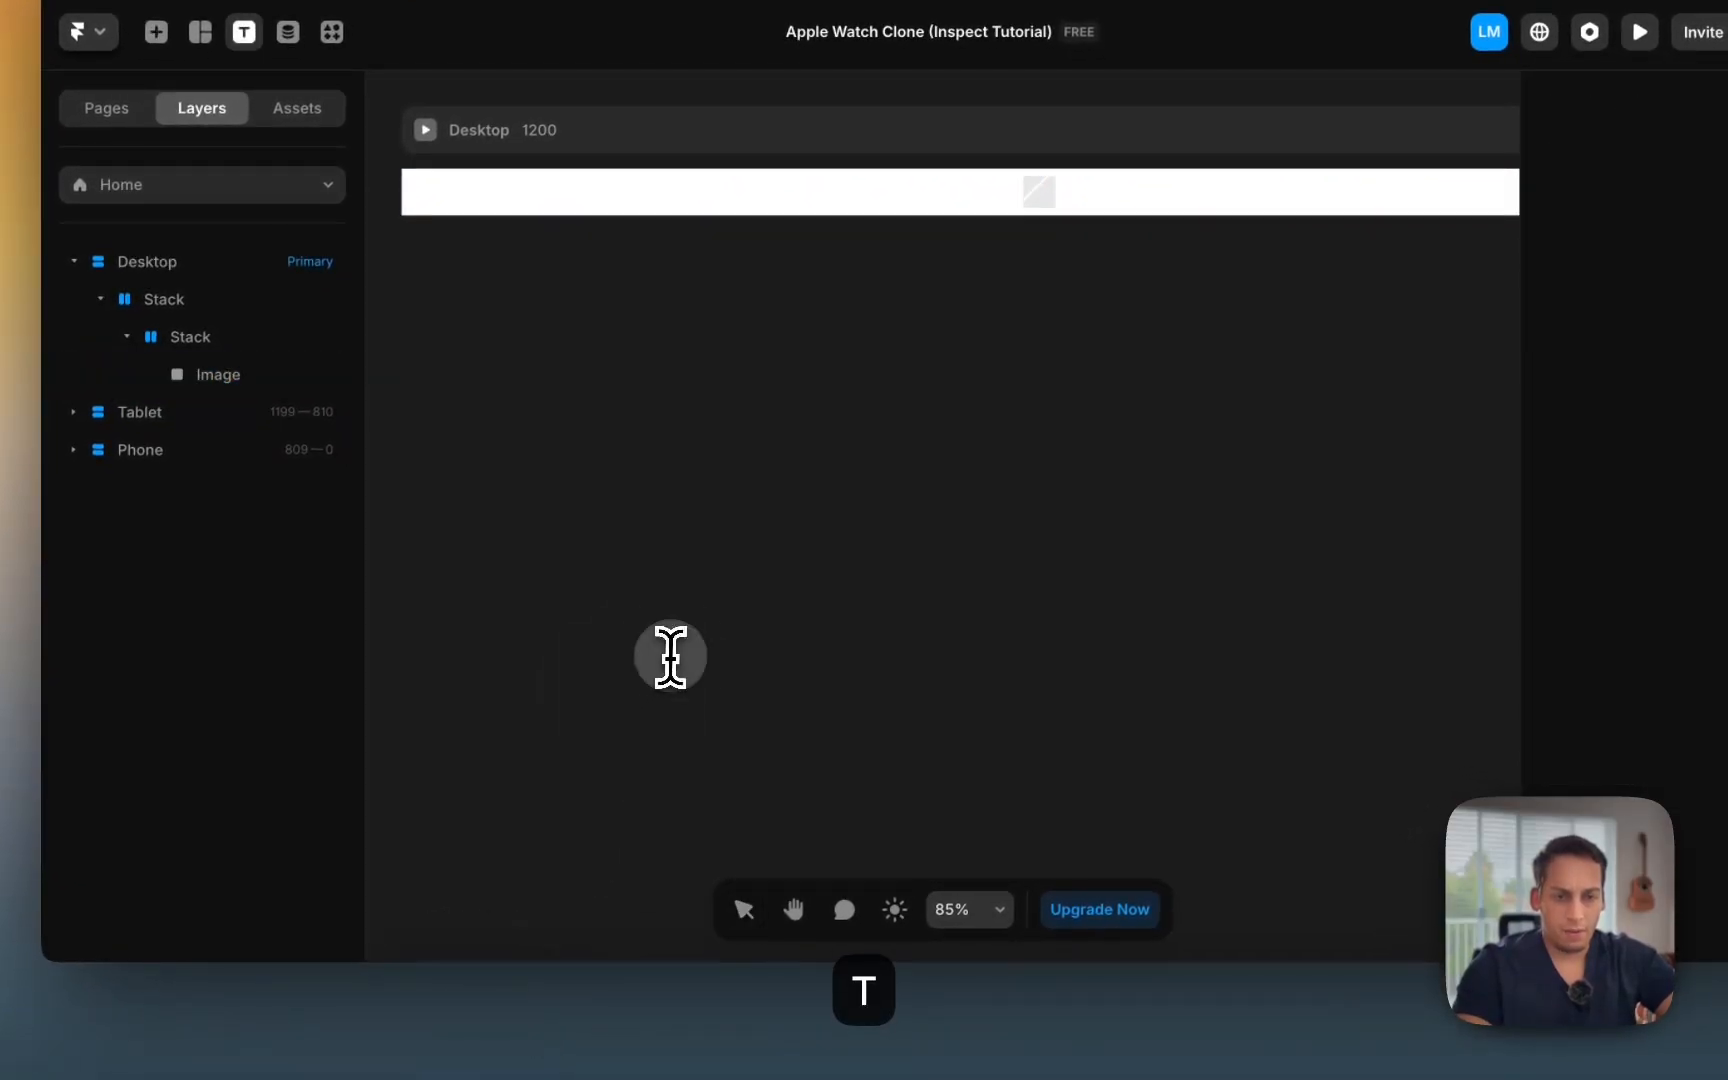
{"action": "left_click", "coordinate": [670, 656]}
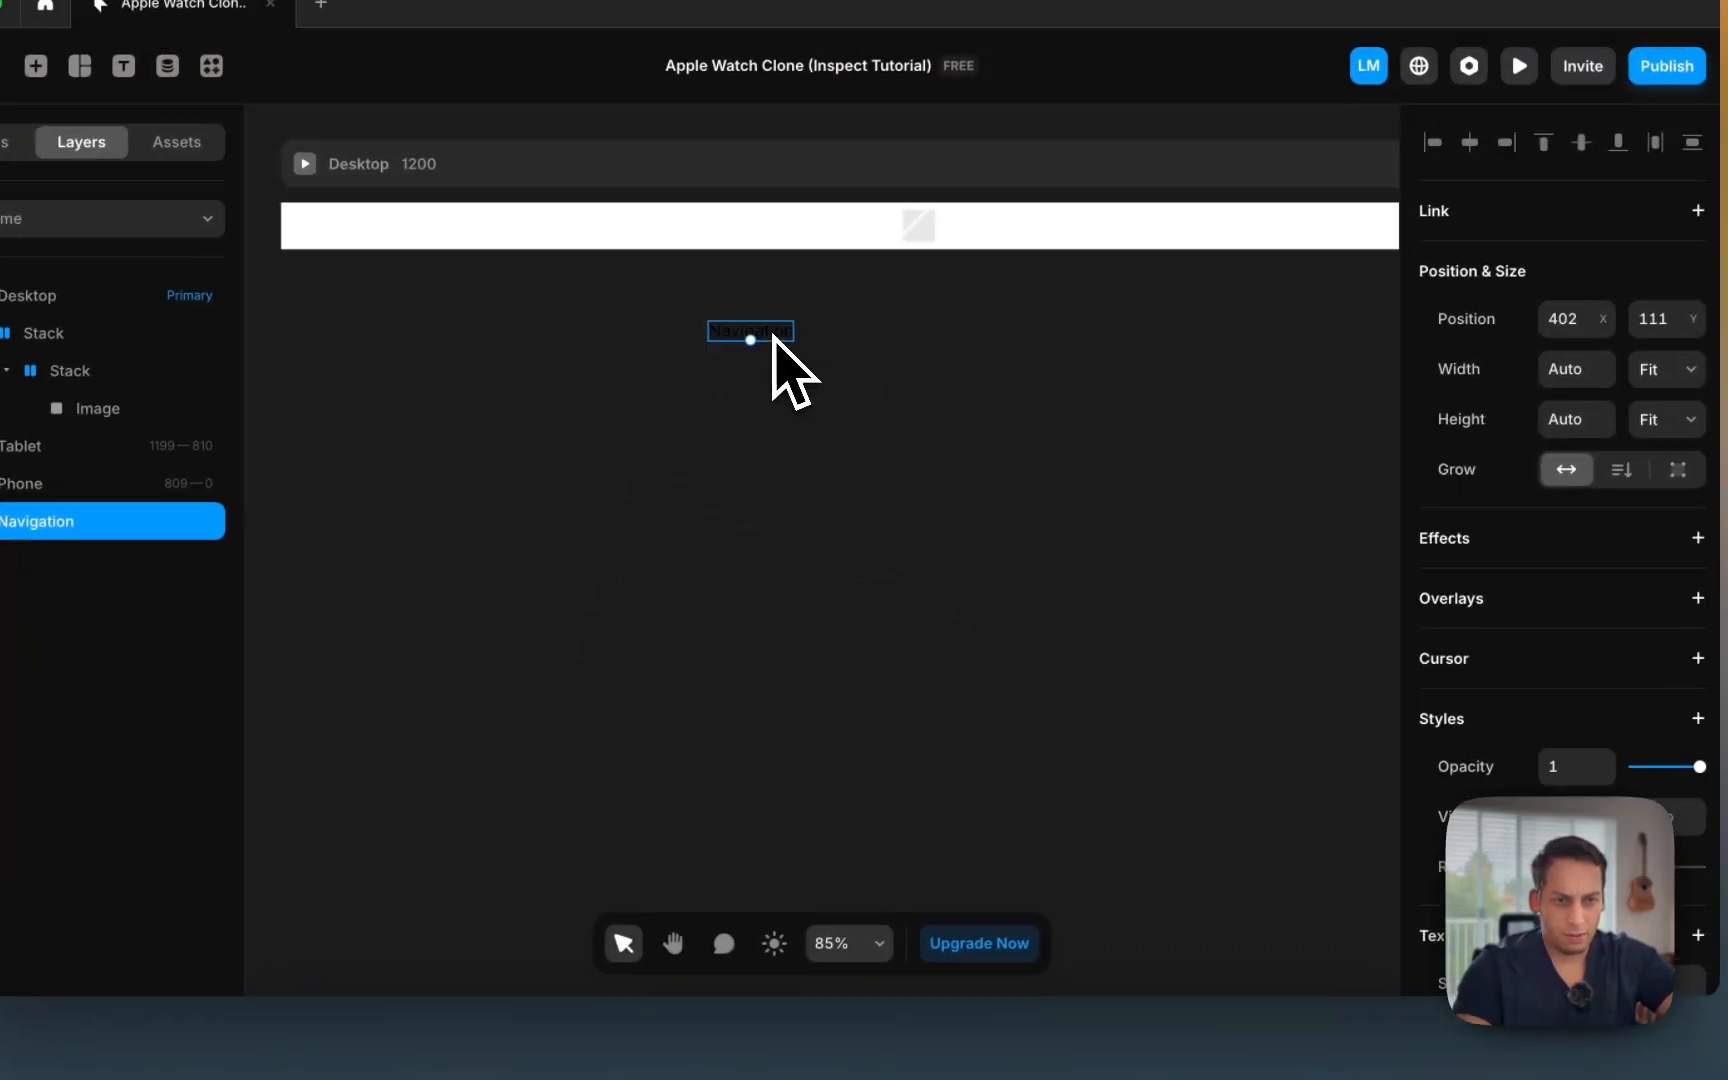
{"action": "scroll", "coordinate": [790, 366], "scroll_direction": "up", "scroll_amount": 2}
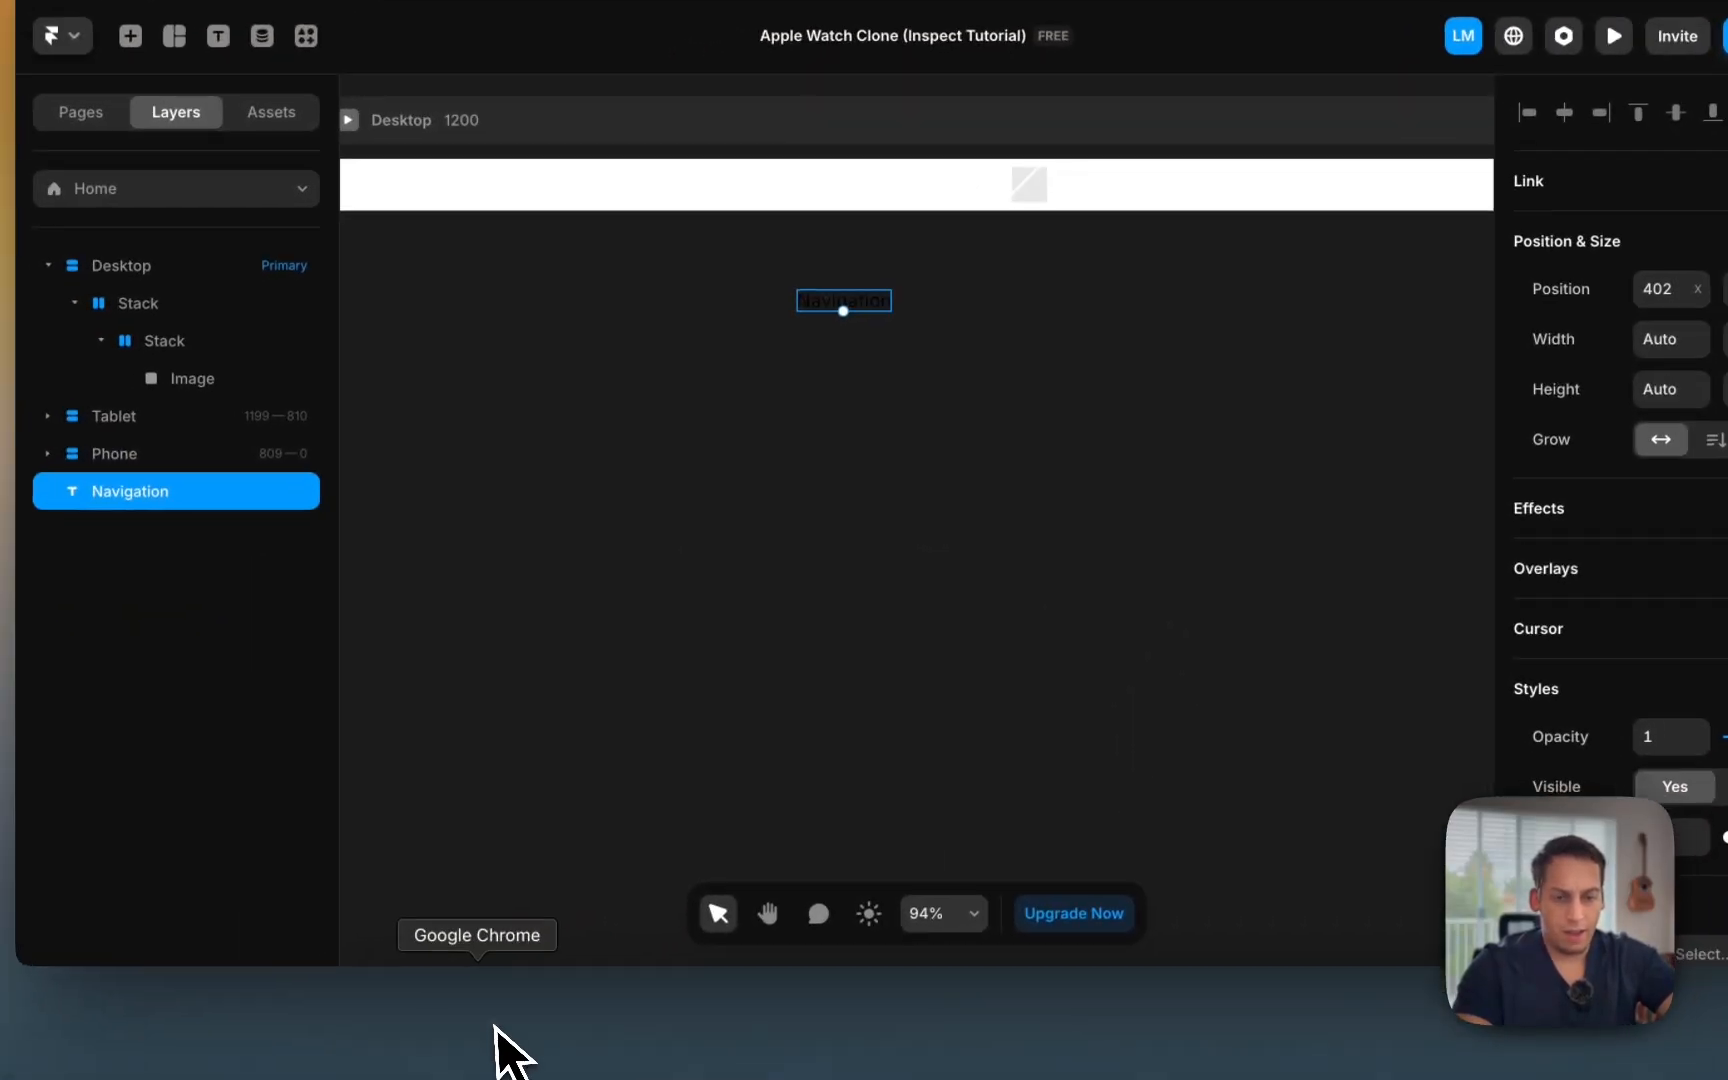
Step: Switch to Chrome, inspect the iPhone navigation link and examine its style rules for the font in a widened DevTools pane
{"action": "left_click", "coordinate": [494, 1041]}
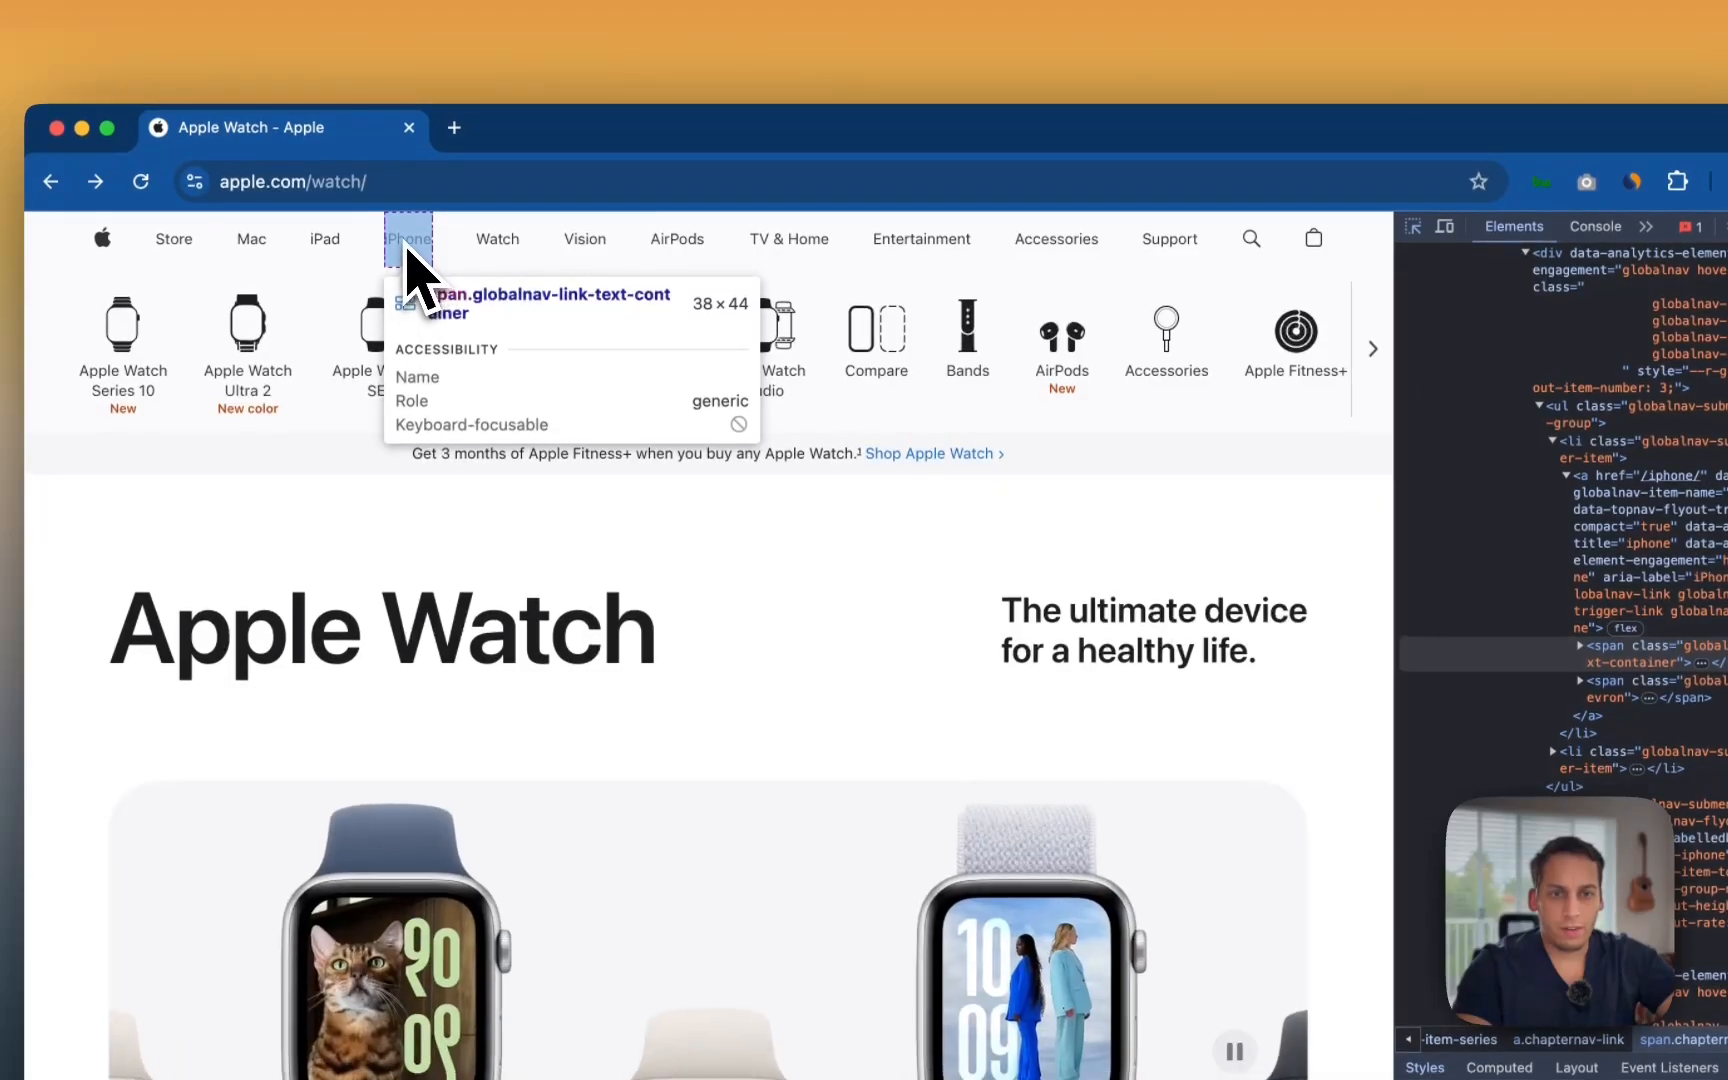
{"action": "left_click", "coordinate": [405, 250]}
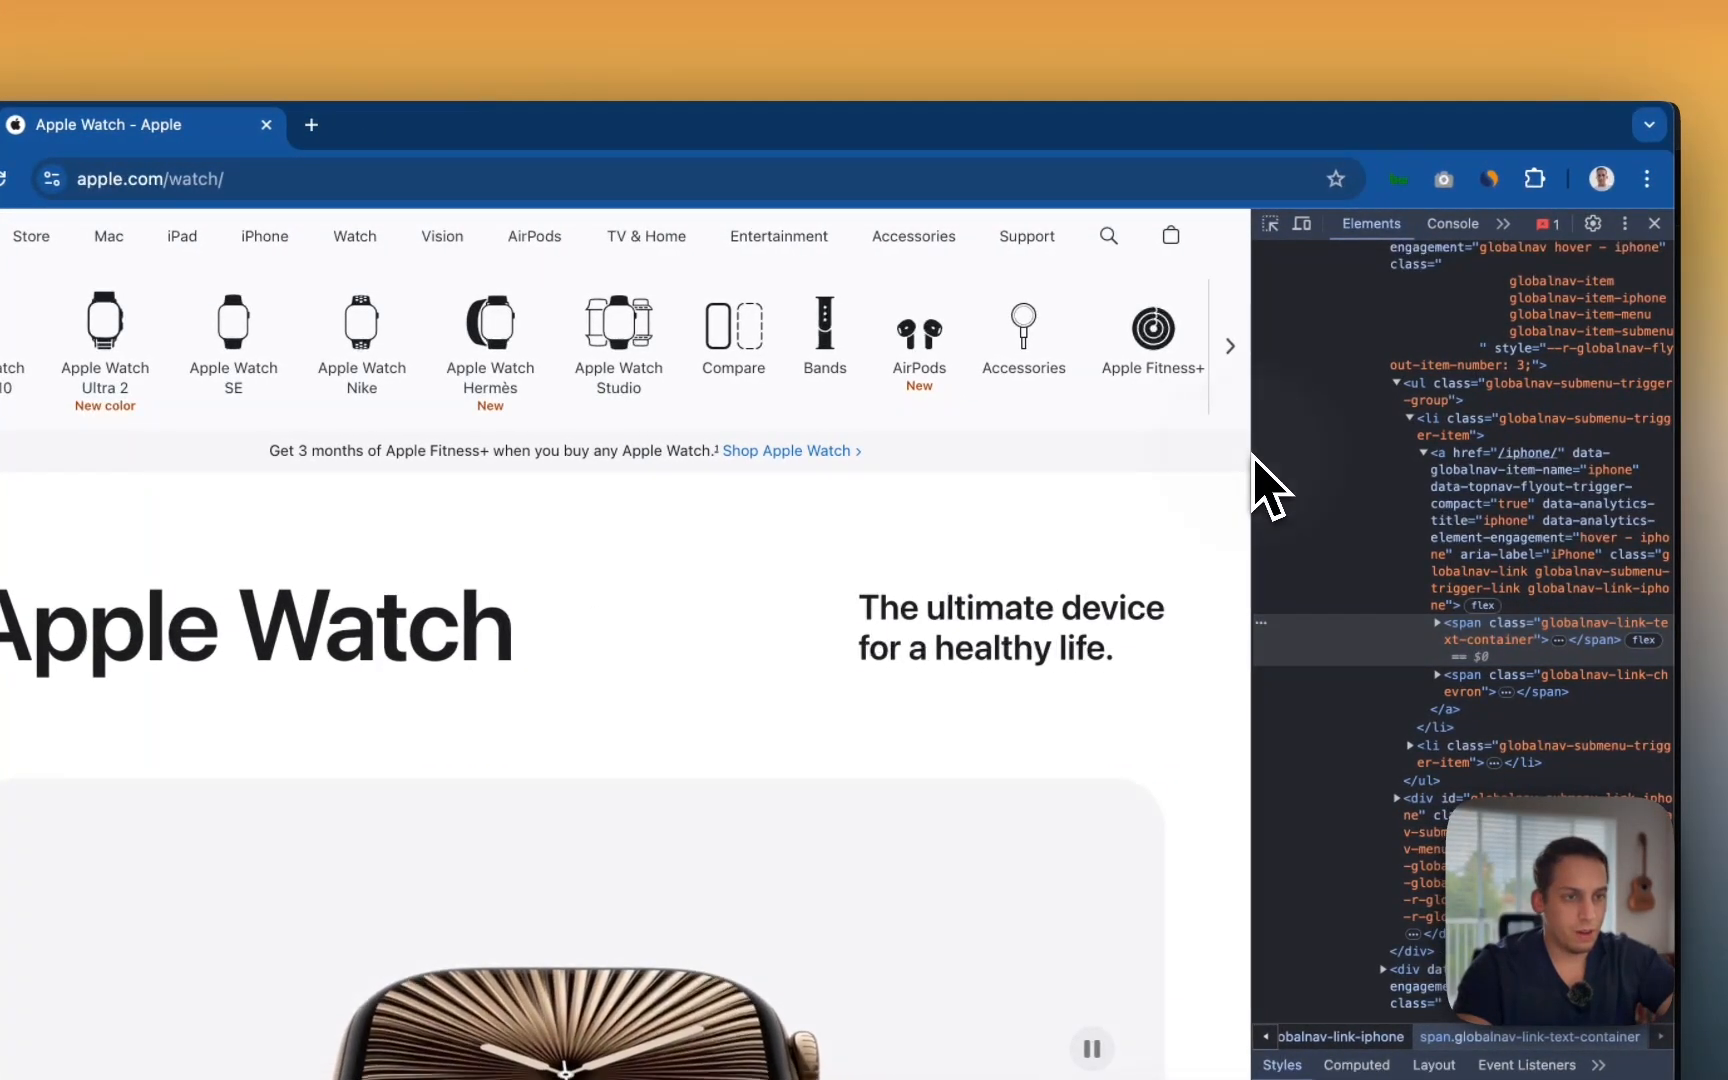
{"action": "left_click_drag", "start_coordinate": [1258, 455], "coordinate": [656, 456]}
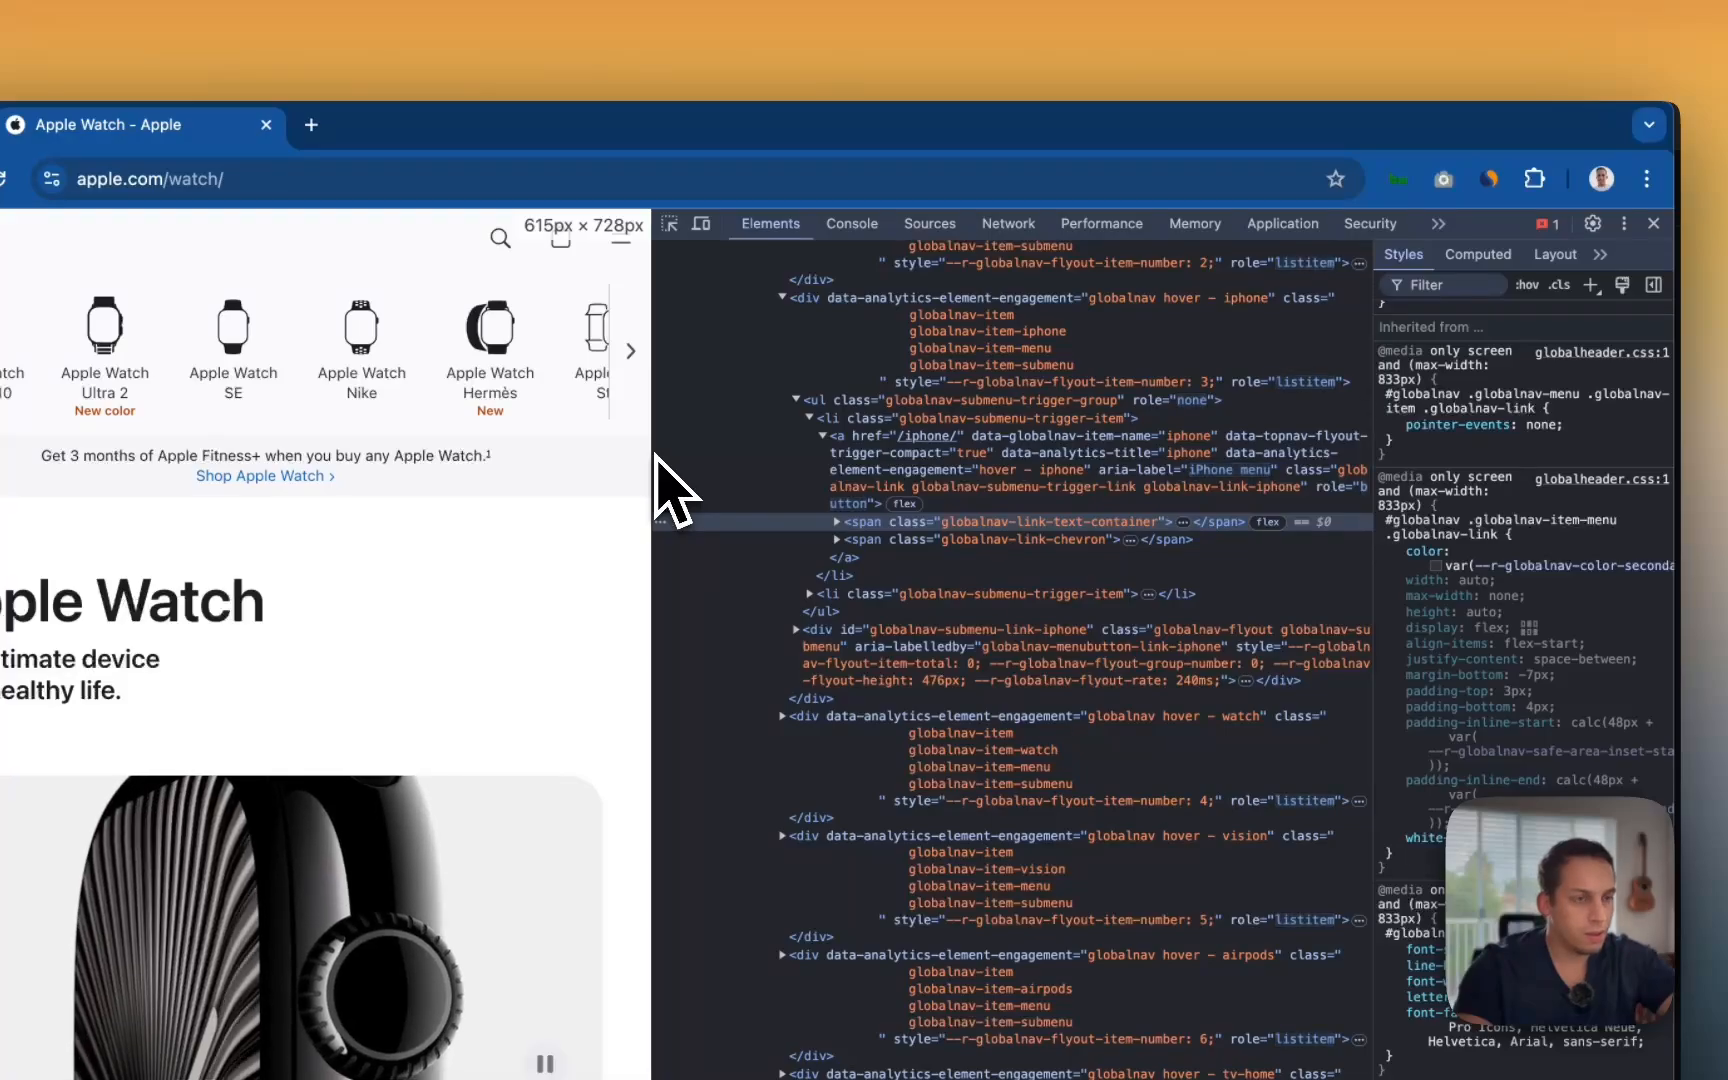
{"action": "scroll", "coordinate": [1460, 488], "scroll_direction": "up", "scroll_amount": 1}
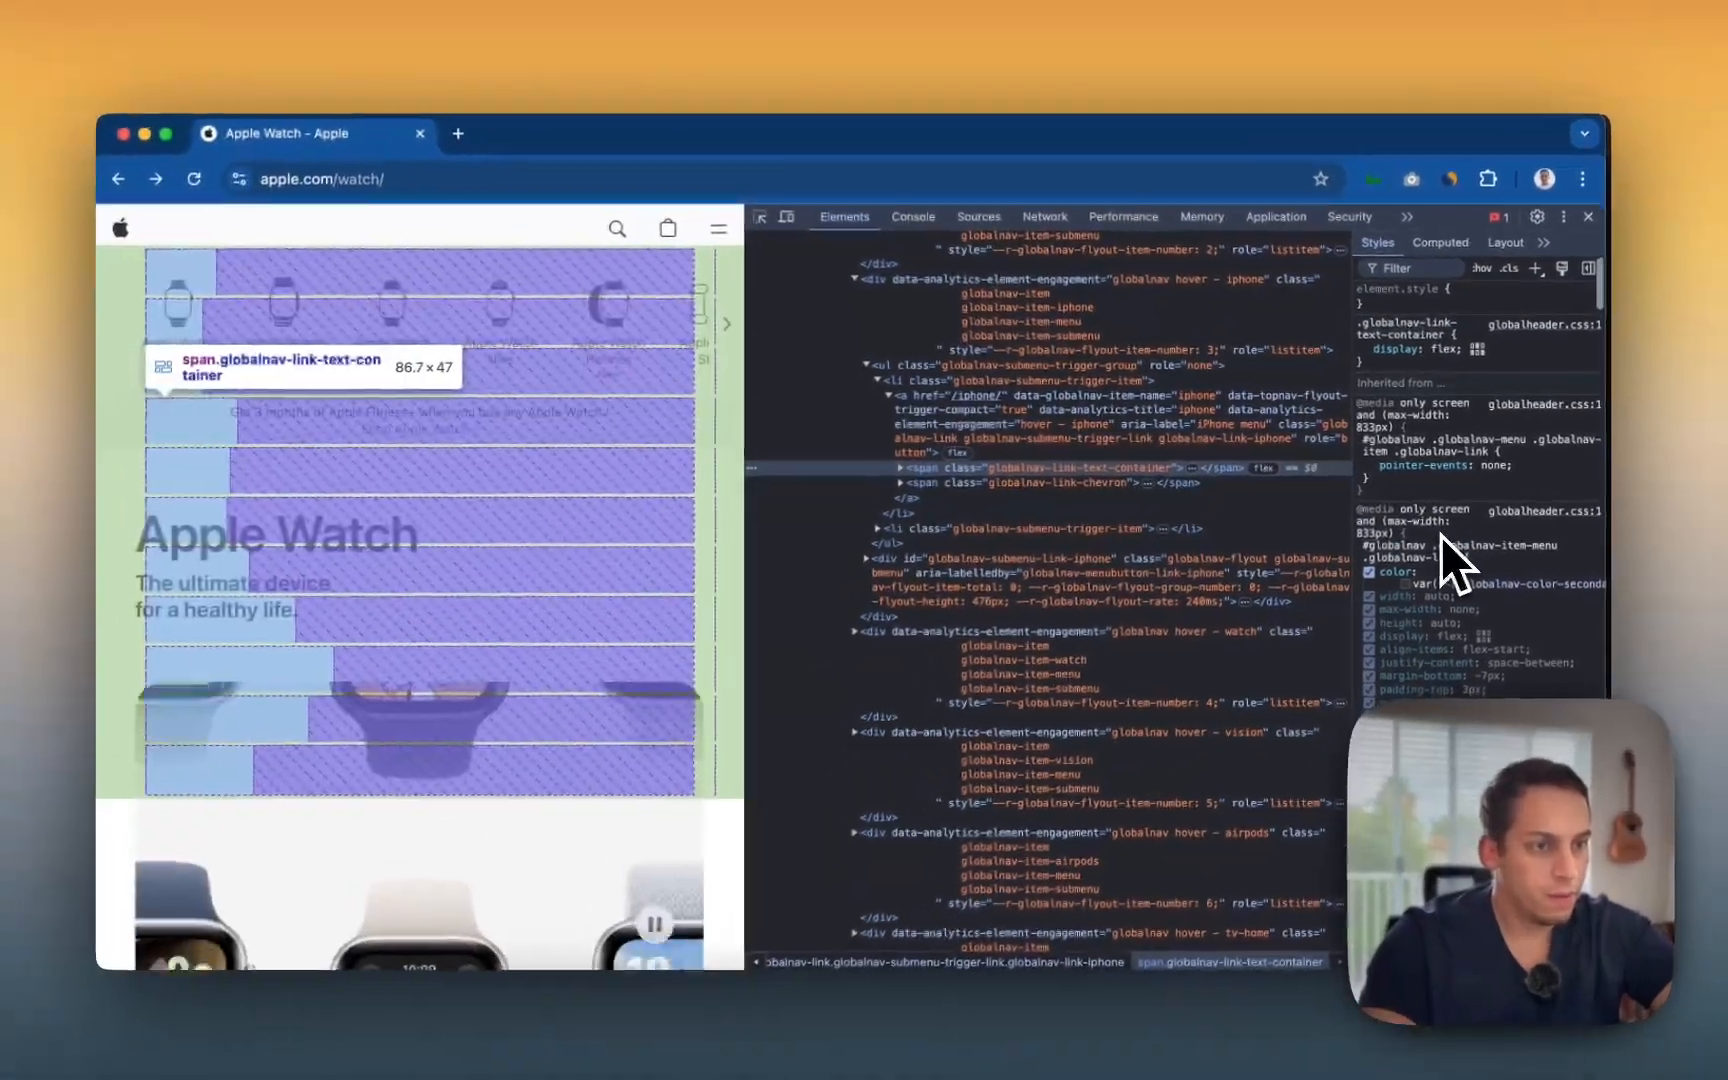
{"action": "scroll", "coordinate": [1440, 536], "scroll_direction": "down", "scroll_amount": 1}
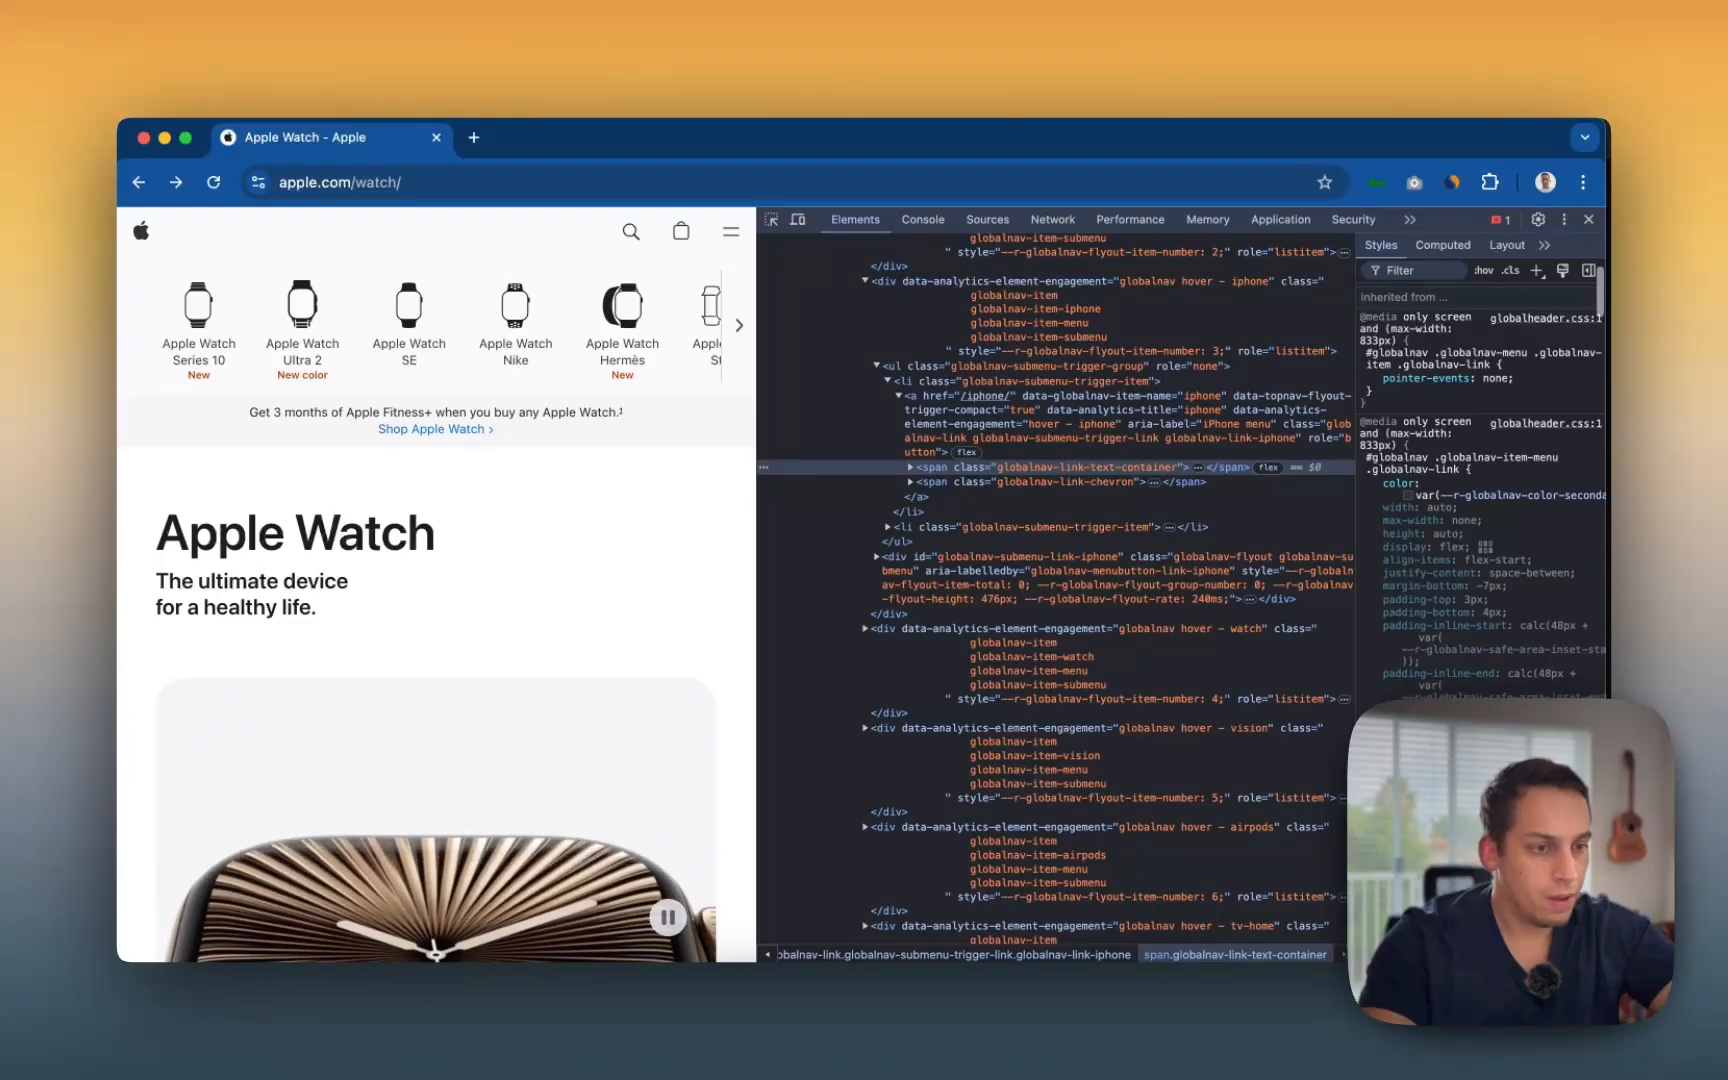
Step: Switch to Framer, set the Navigation text's font to SF Pro Display and move it into the nested stack after the image
{"action": "left_click", "coordinate": [926, 1050]}
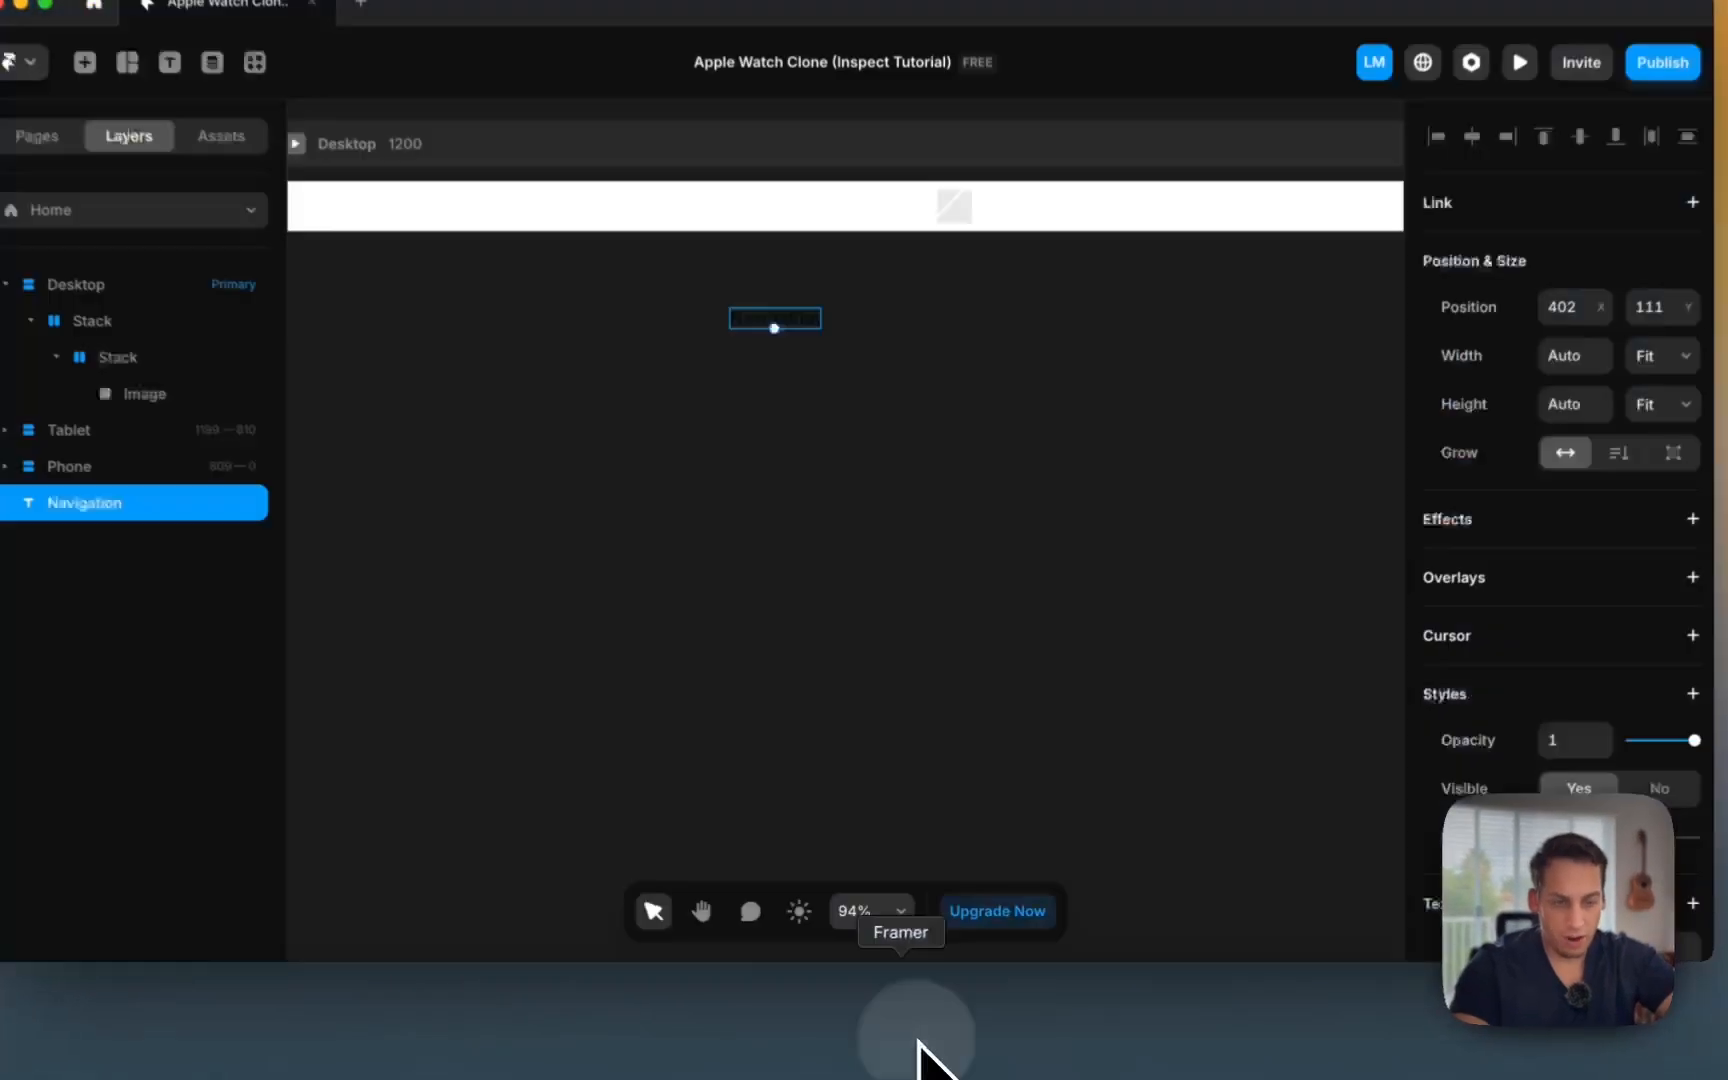
{"action": "scroll", "coordinate": [1410, 688], "scroll_direction": "down", "scroll_amount": 3}
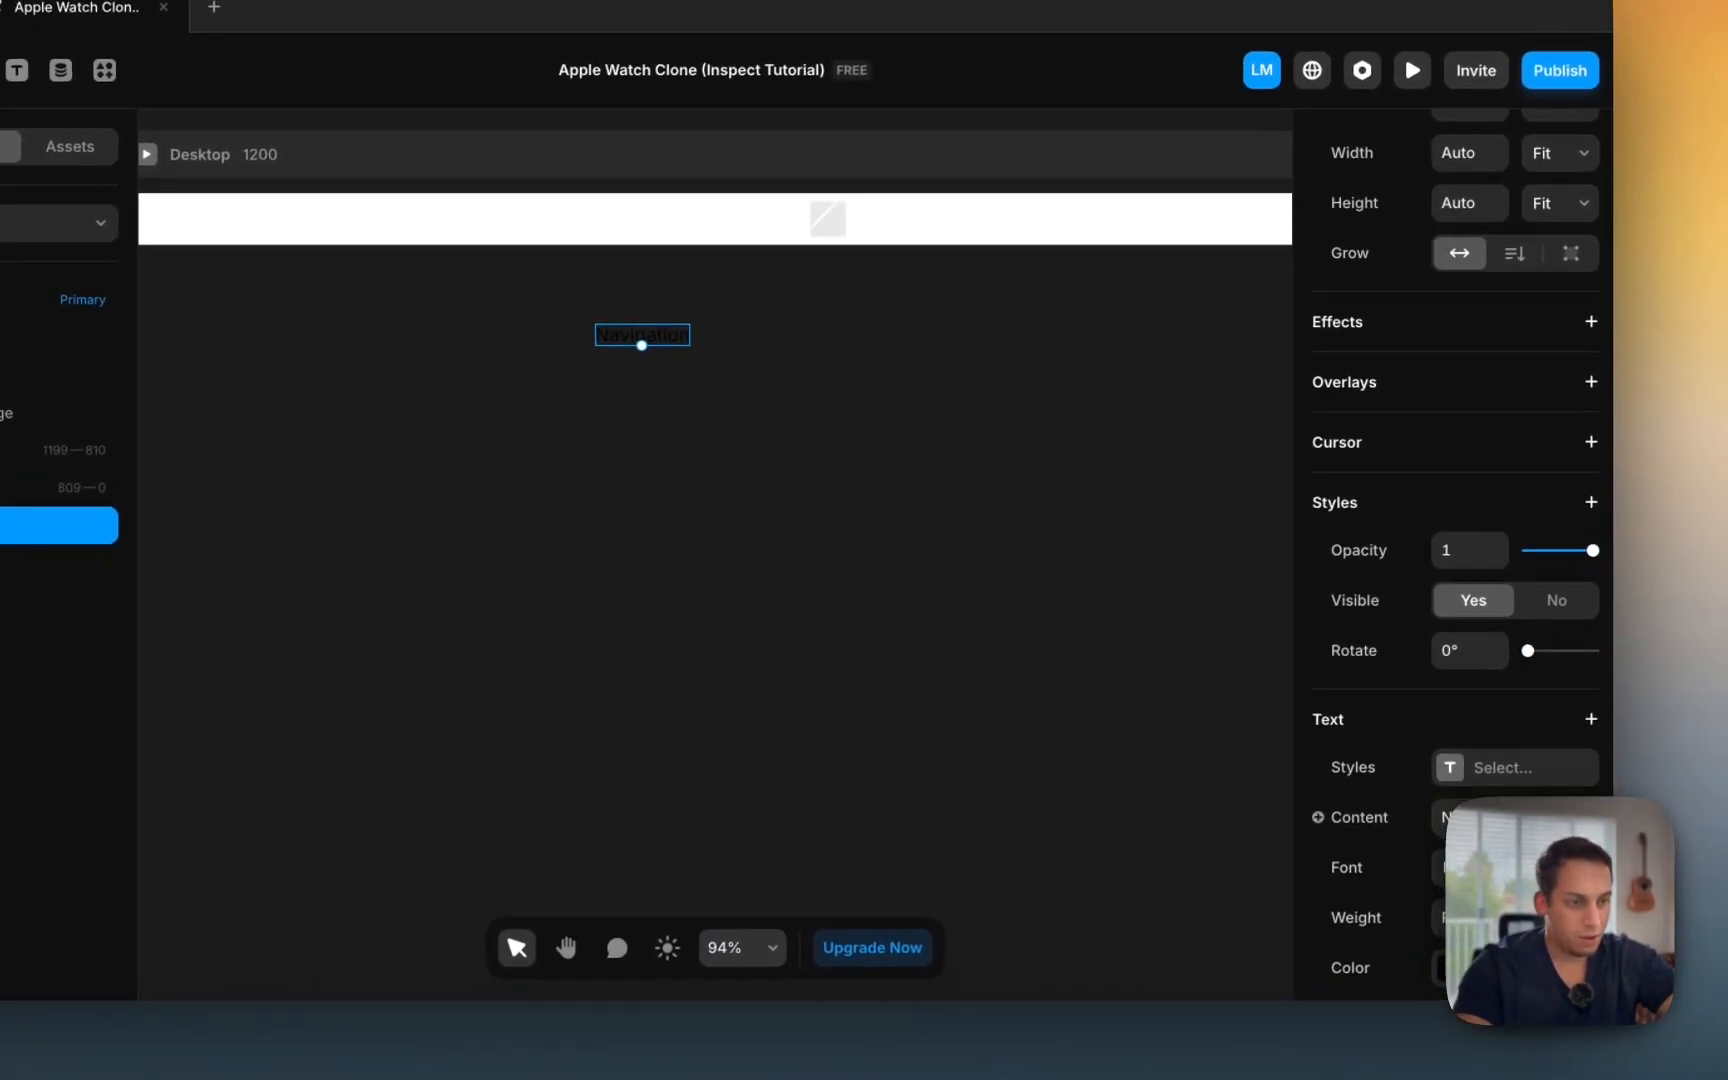
{"action": "left_click", "coordinate": [1521, 898]}
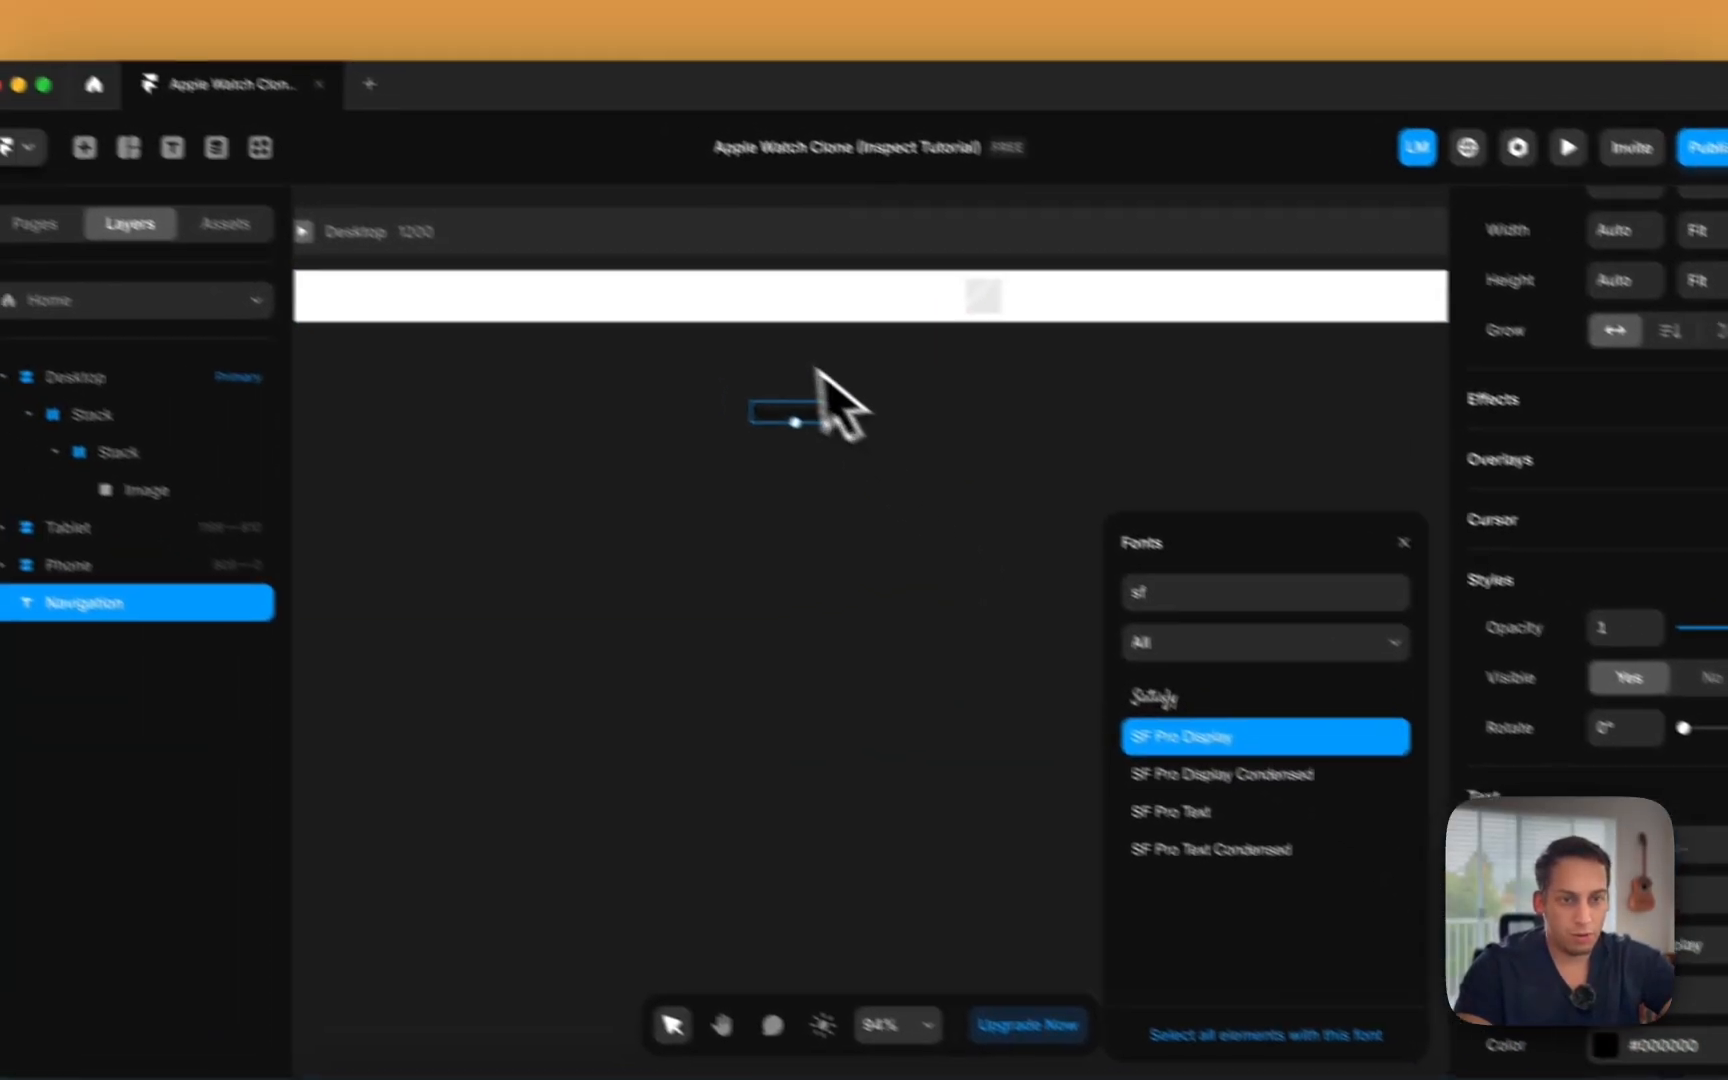
{"action": "left_click", "coordinate": [710, 318]}
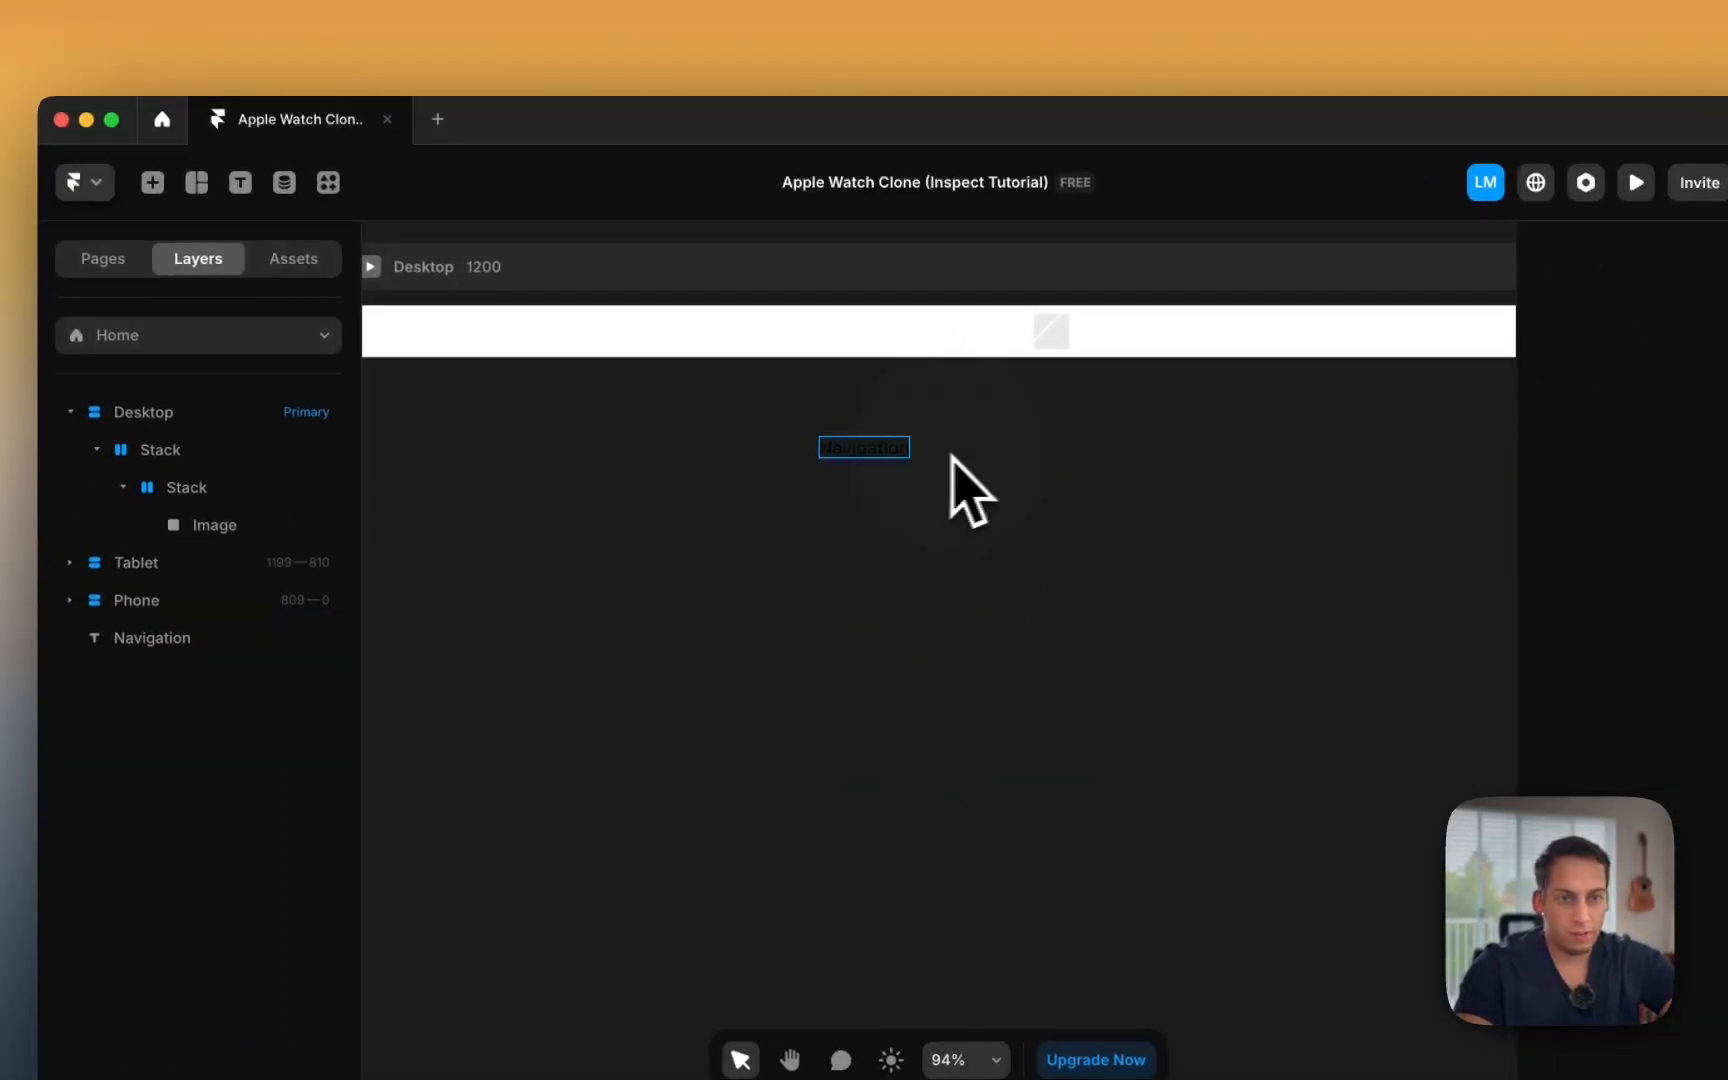
{"action": "left_click", "coordinate": [868, 452]}
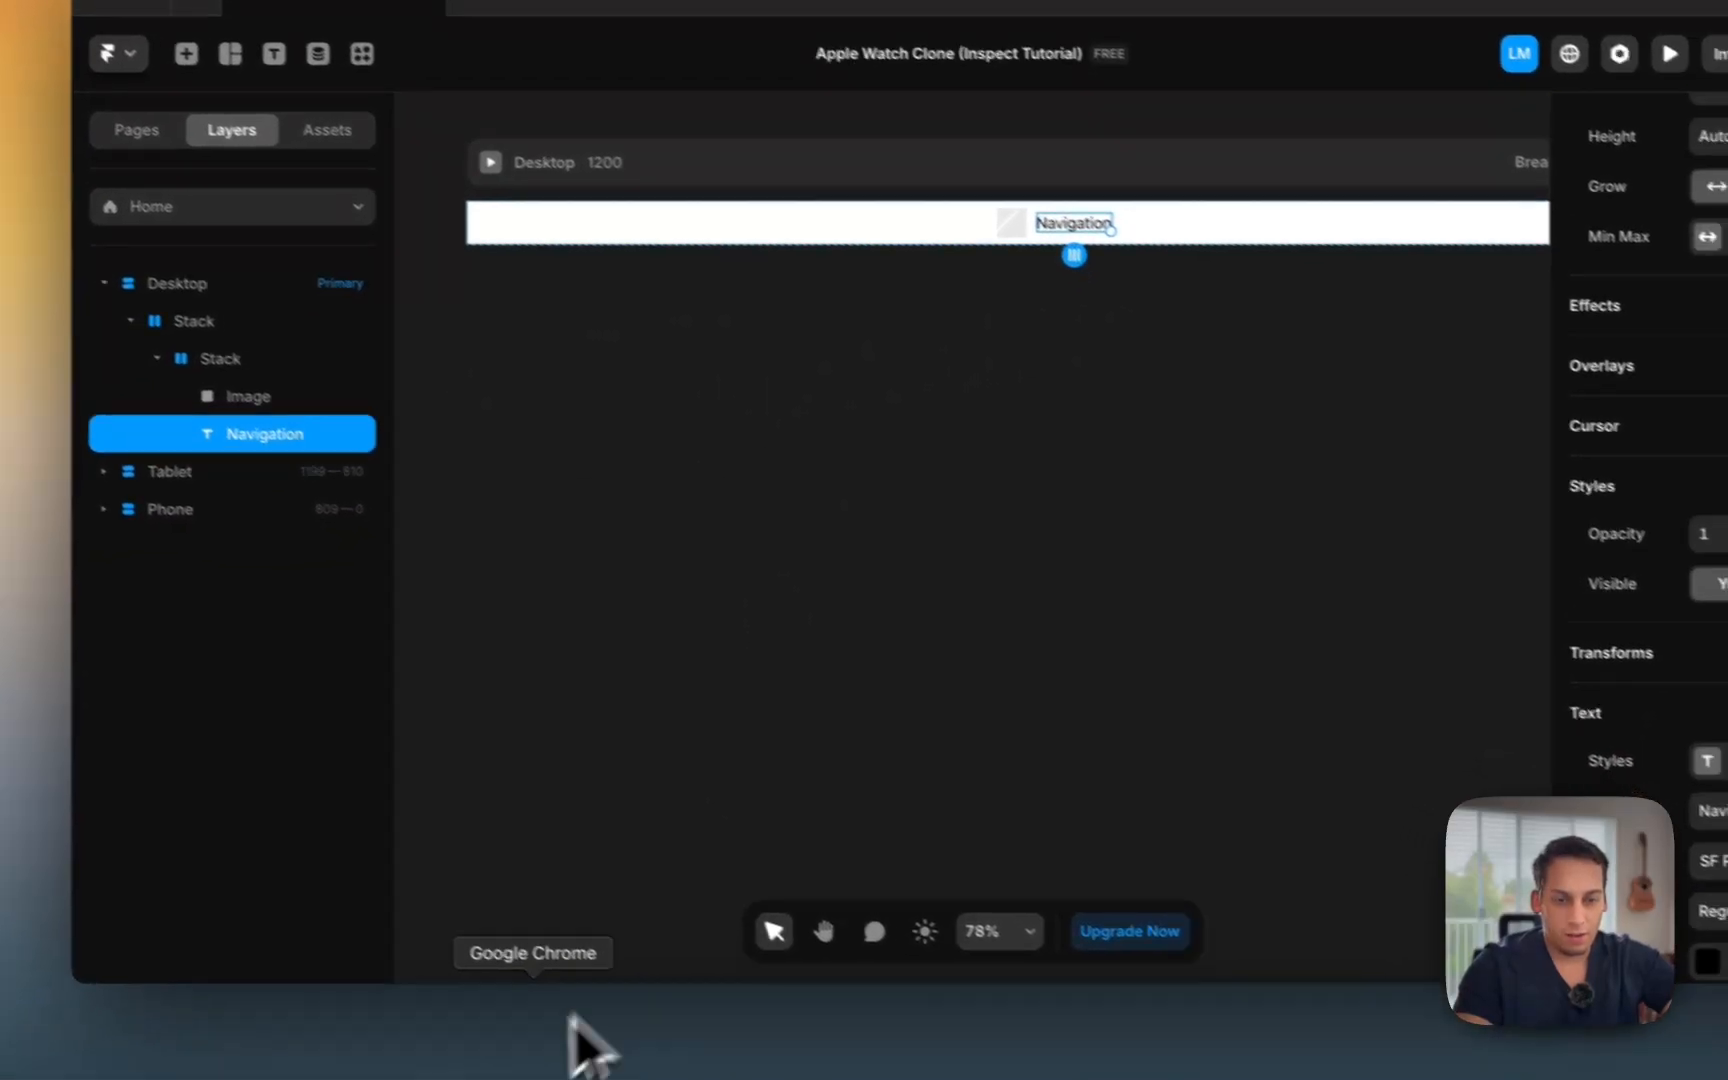
Step: Switch to Chrome, inspect the Store navigation link and widen DevTools to show its style rules
{"action": "left_click", "coordinate": [560, 1040]}
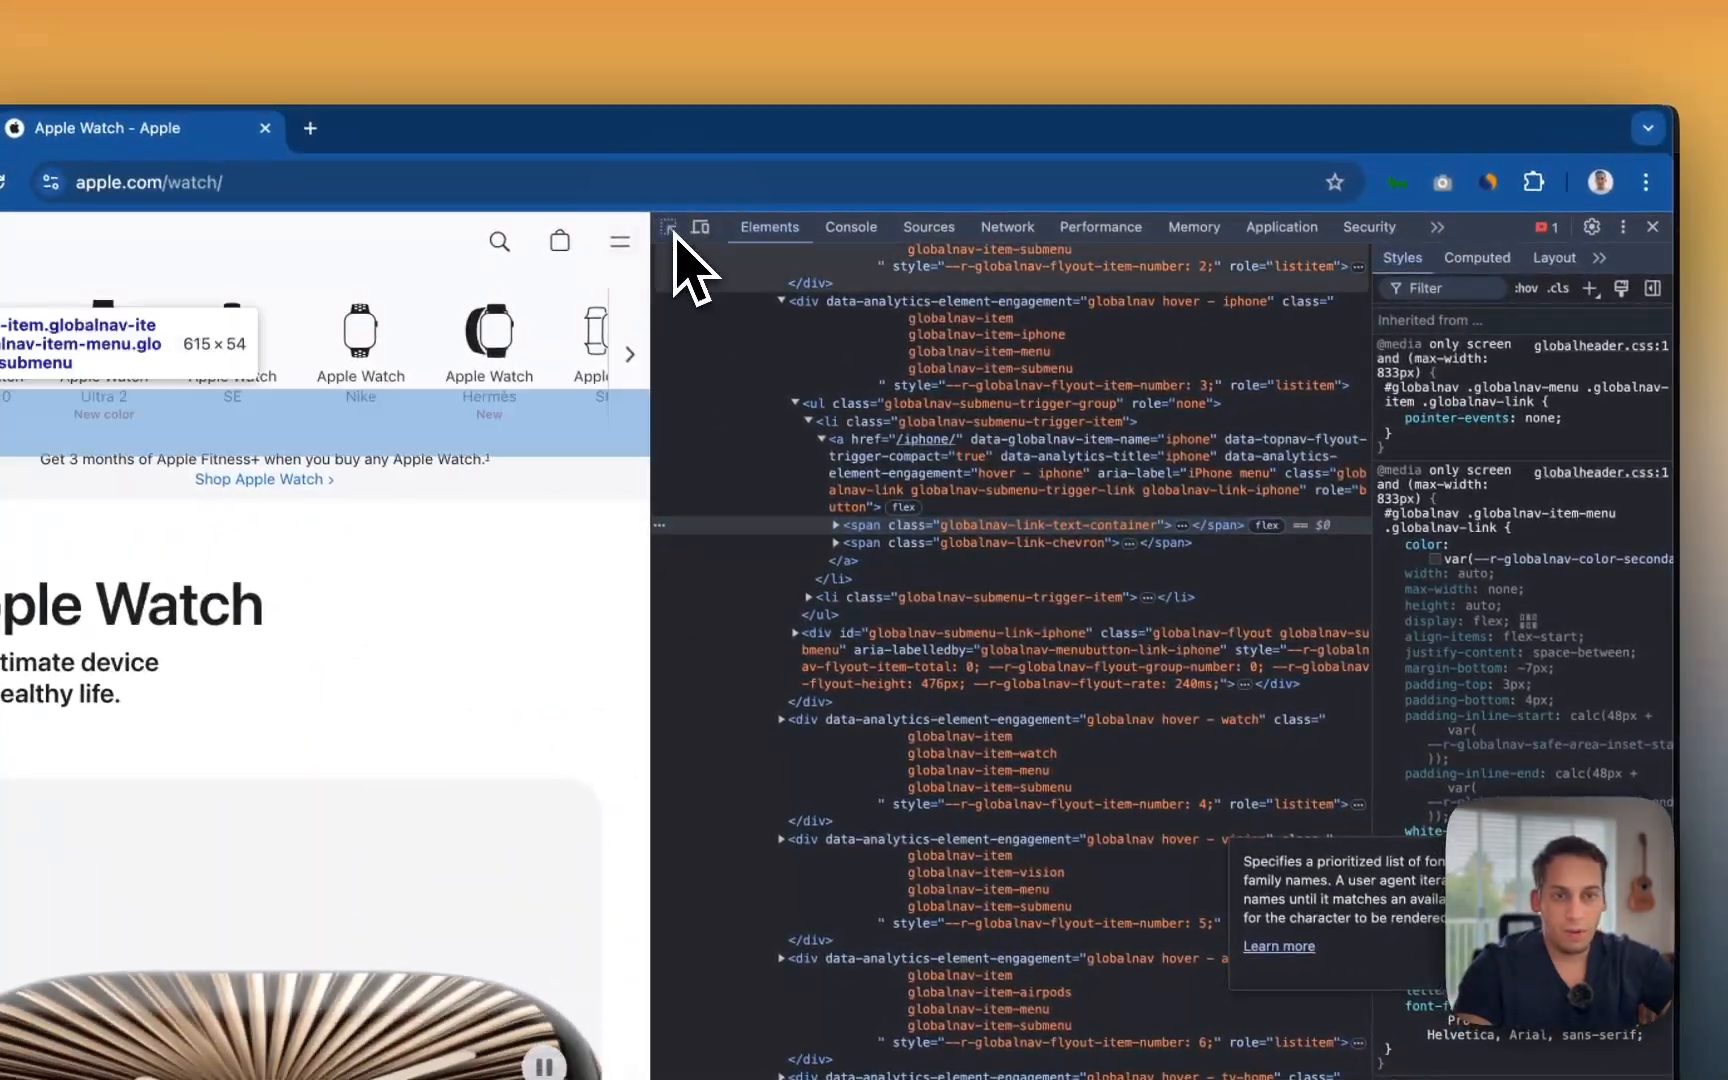
{"action": "left_click_drag", "start_coordinate": [655, 374], "coordinate": [1322, 330]}
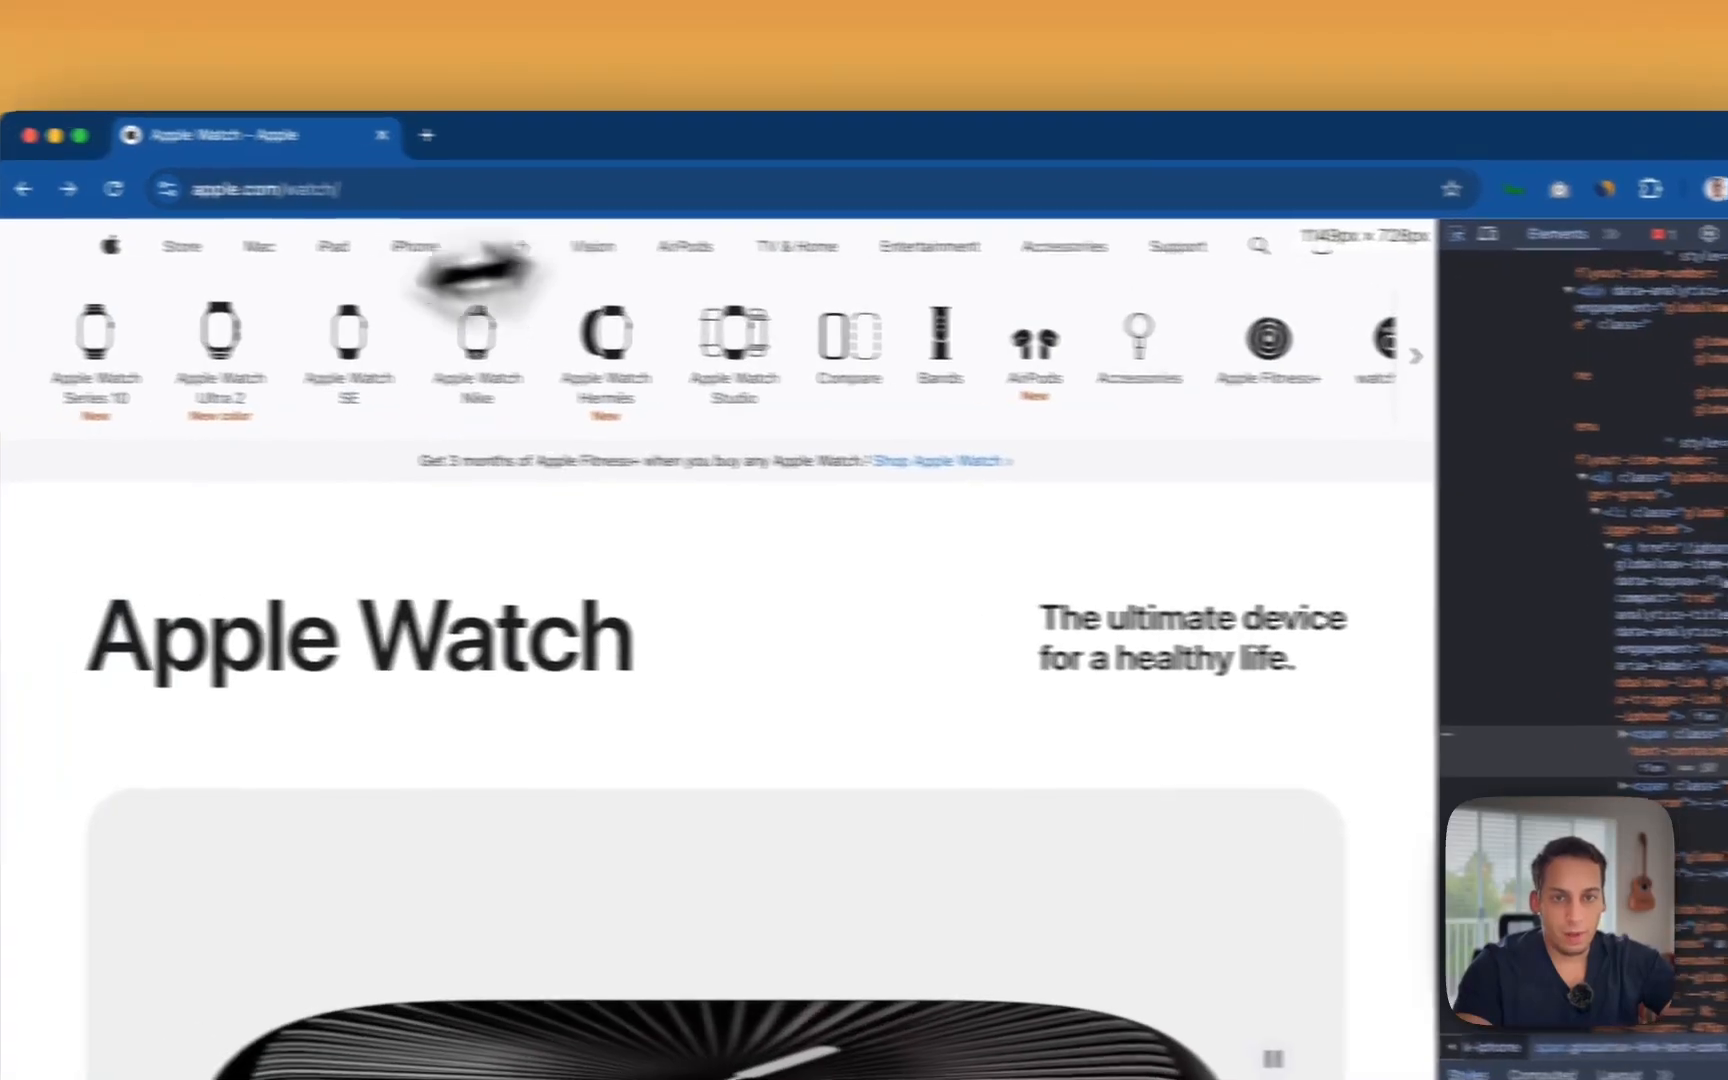
{"action": "left_click", "coordinate": [1457, 234]}
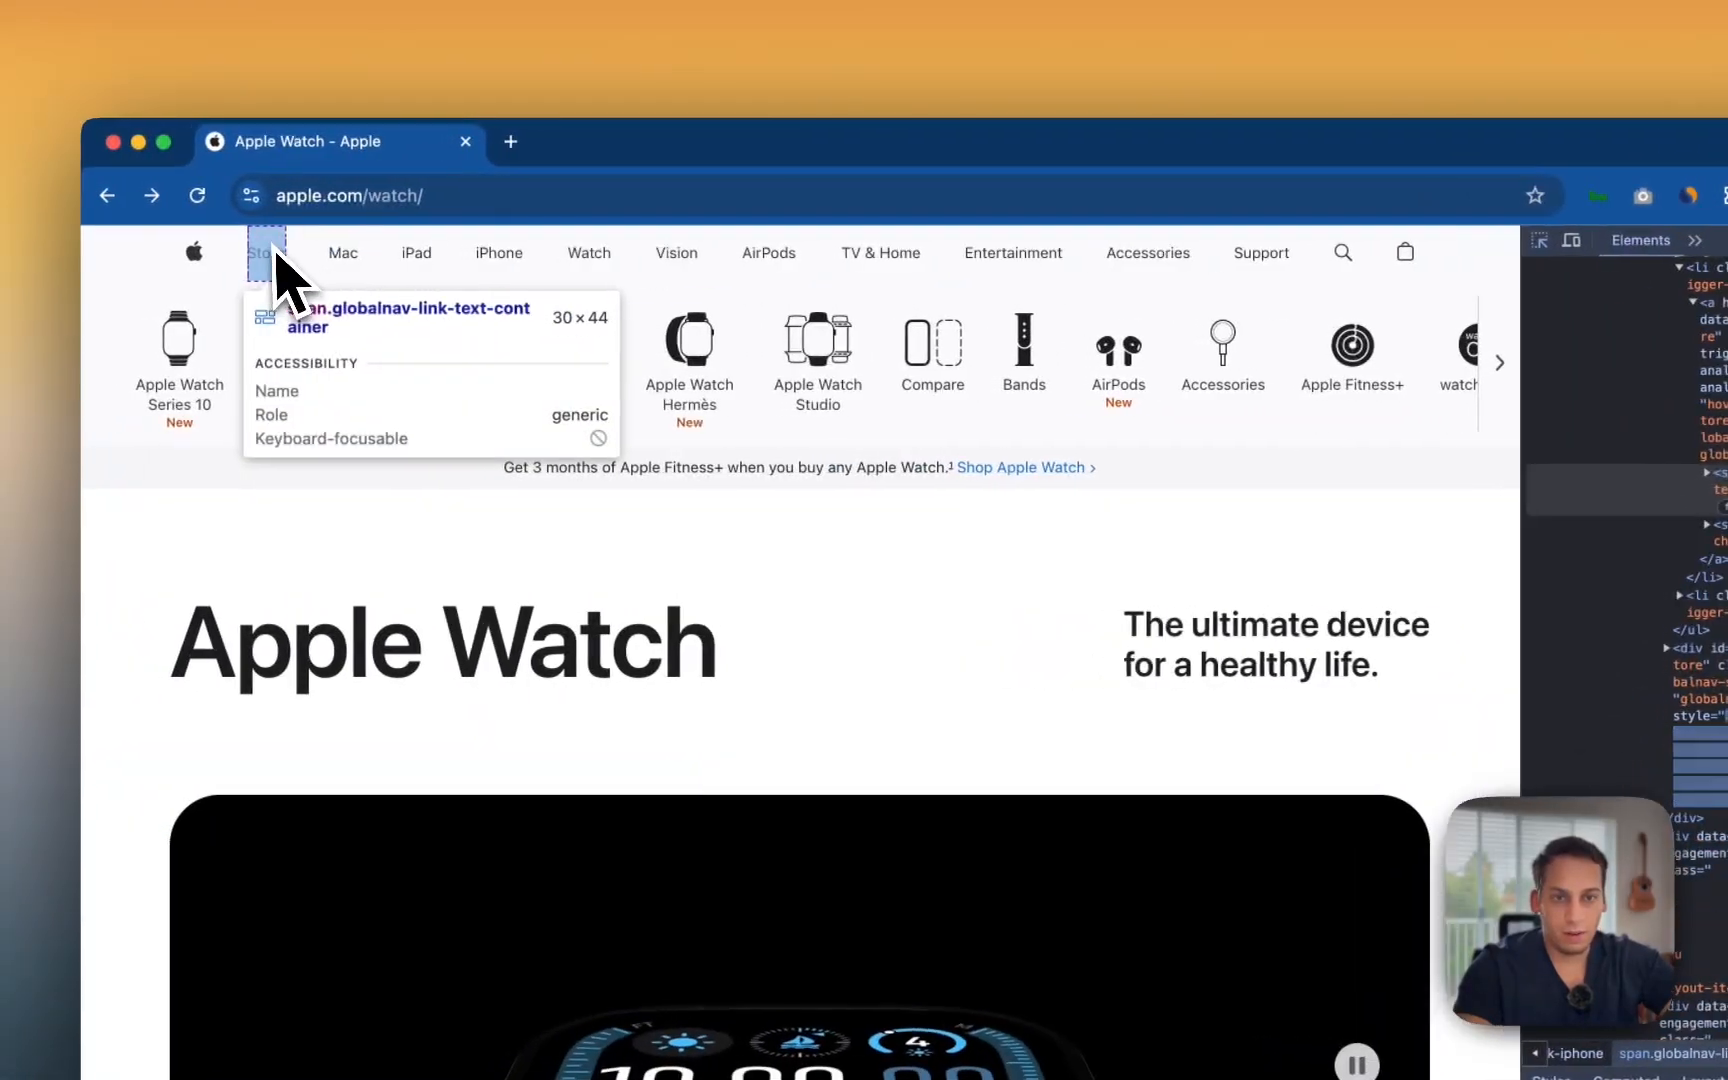
{"action": "left_click", "coordinate": [276, 256]}
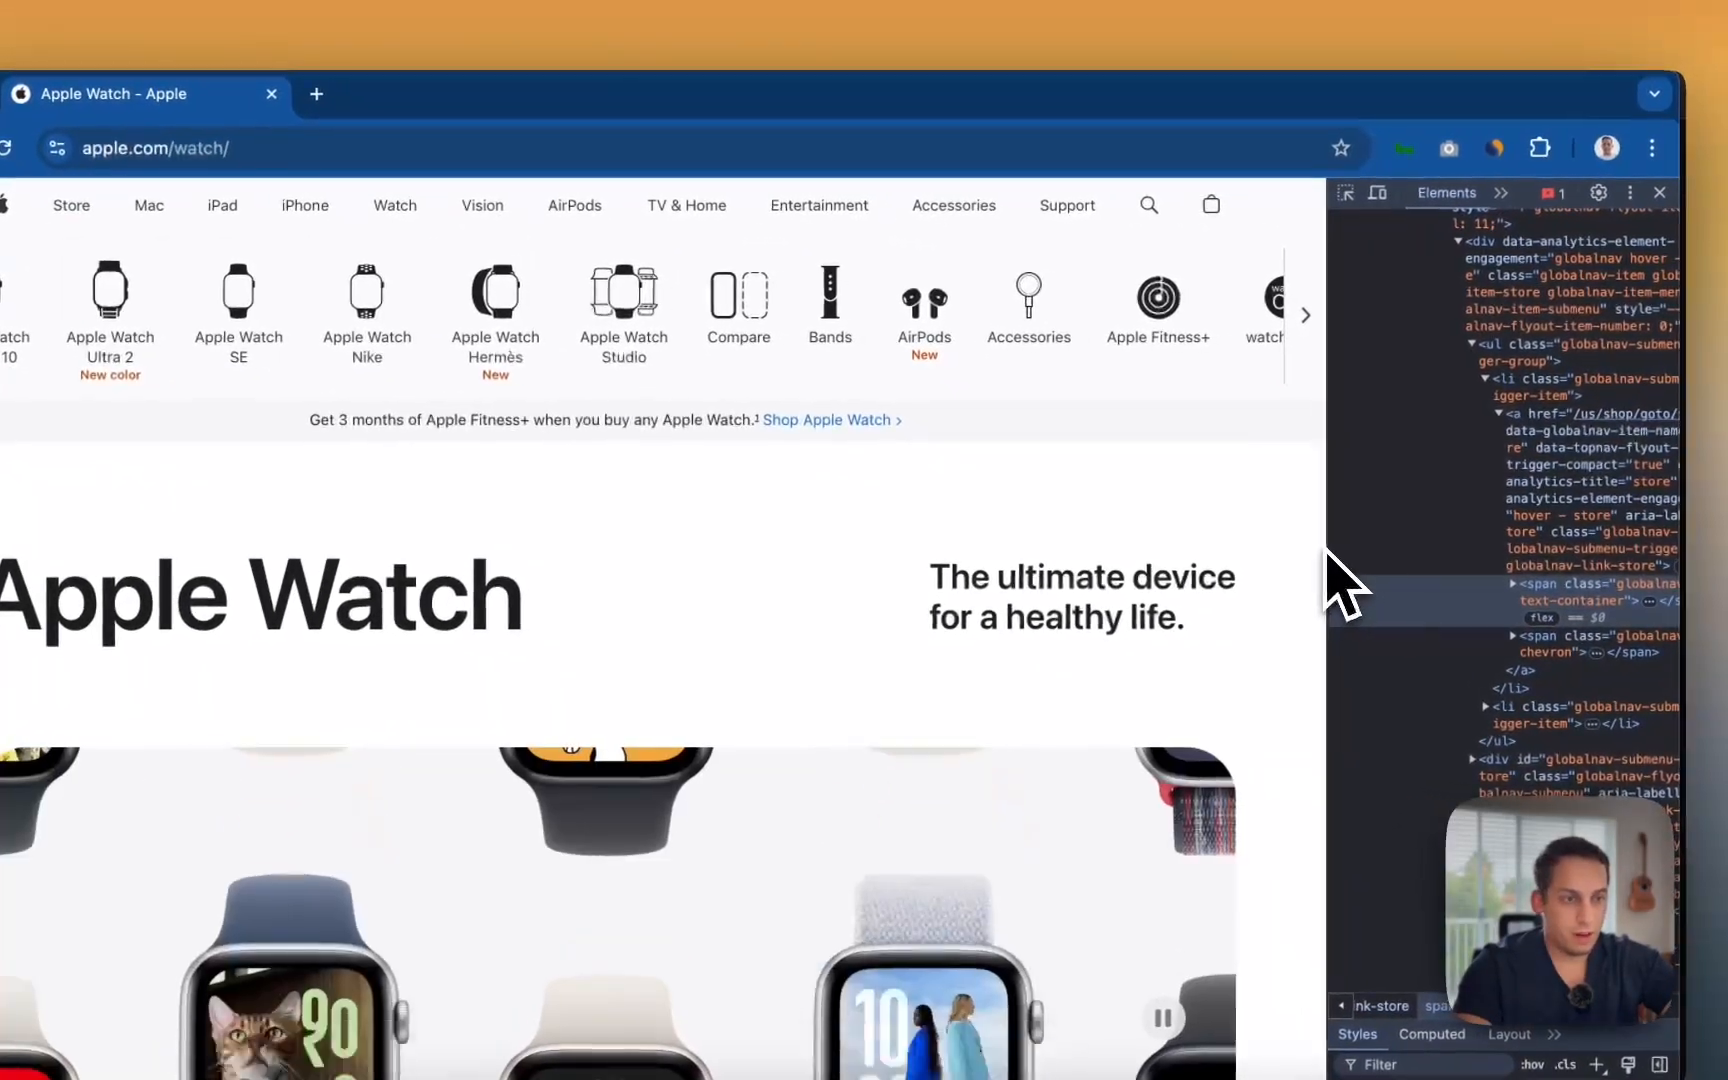
{"action": "left_click_drag", "start_coordinate": [1325, 546], "coordinate": [630, 542]}
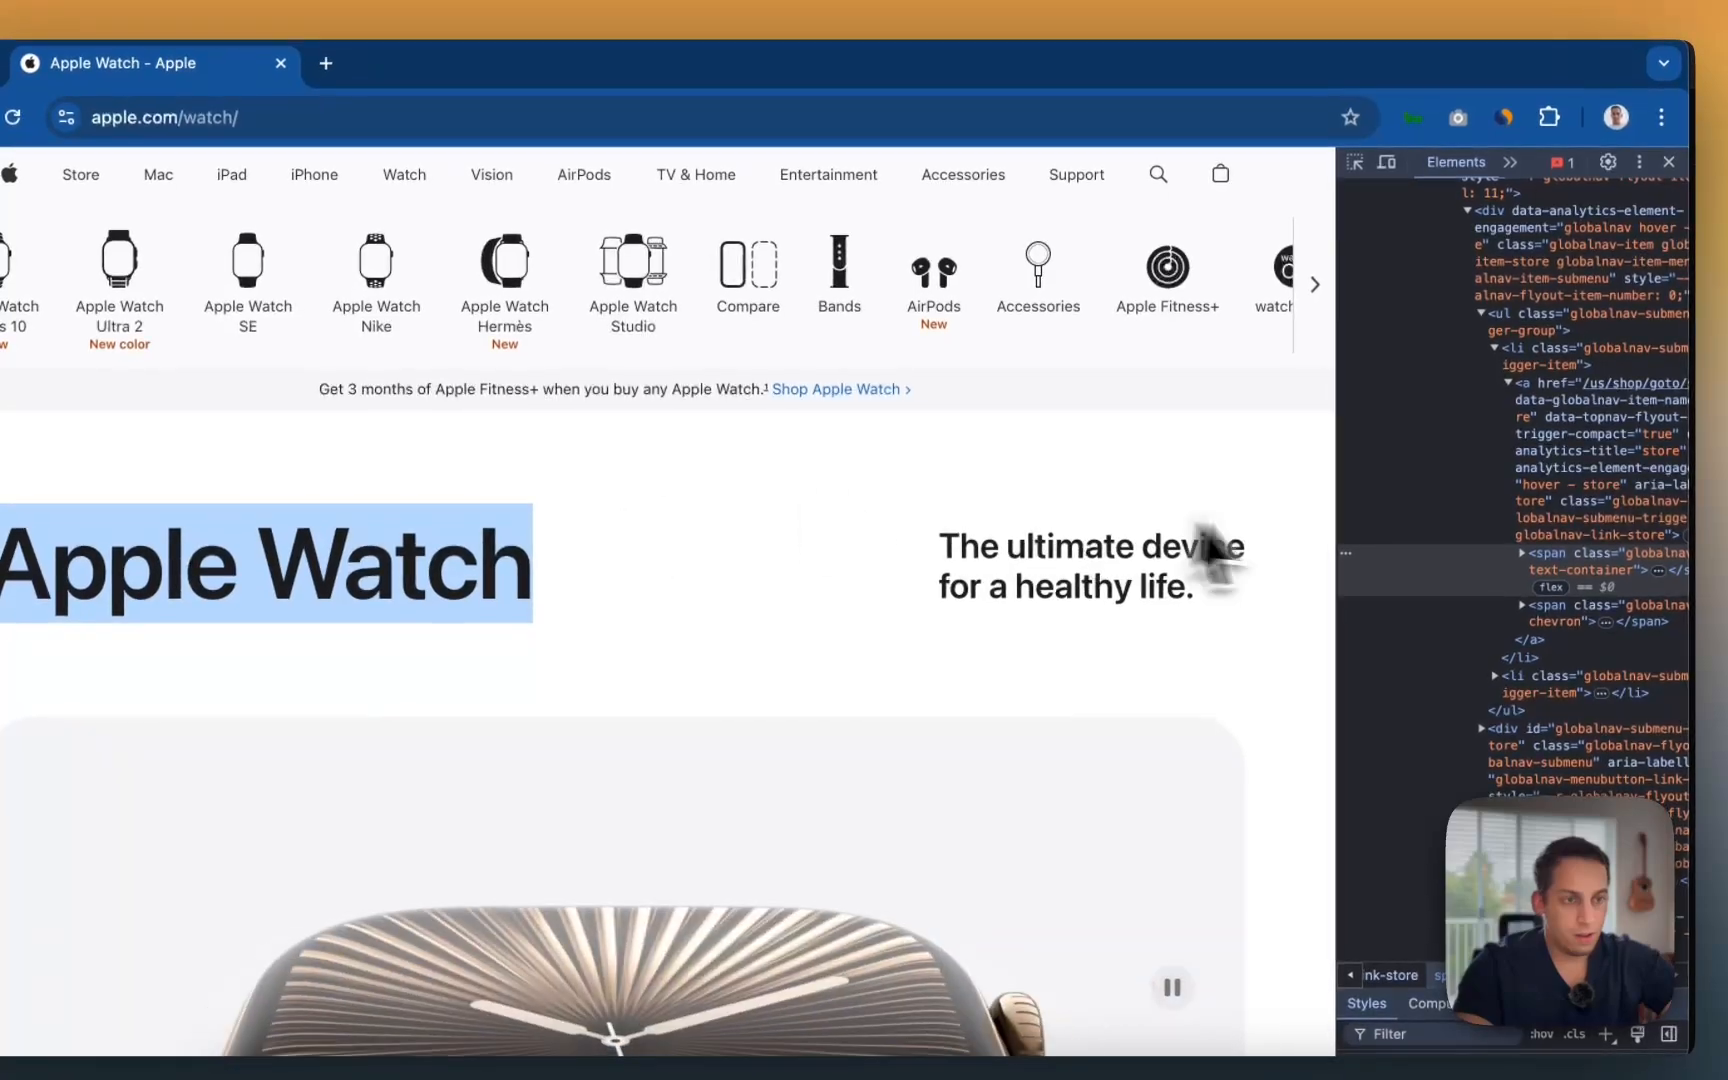
{"action": "left_click_drag", "start_coordinate": [1343, 530], "coordinate": [663, 559]}
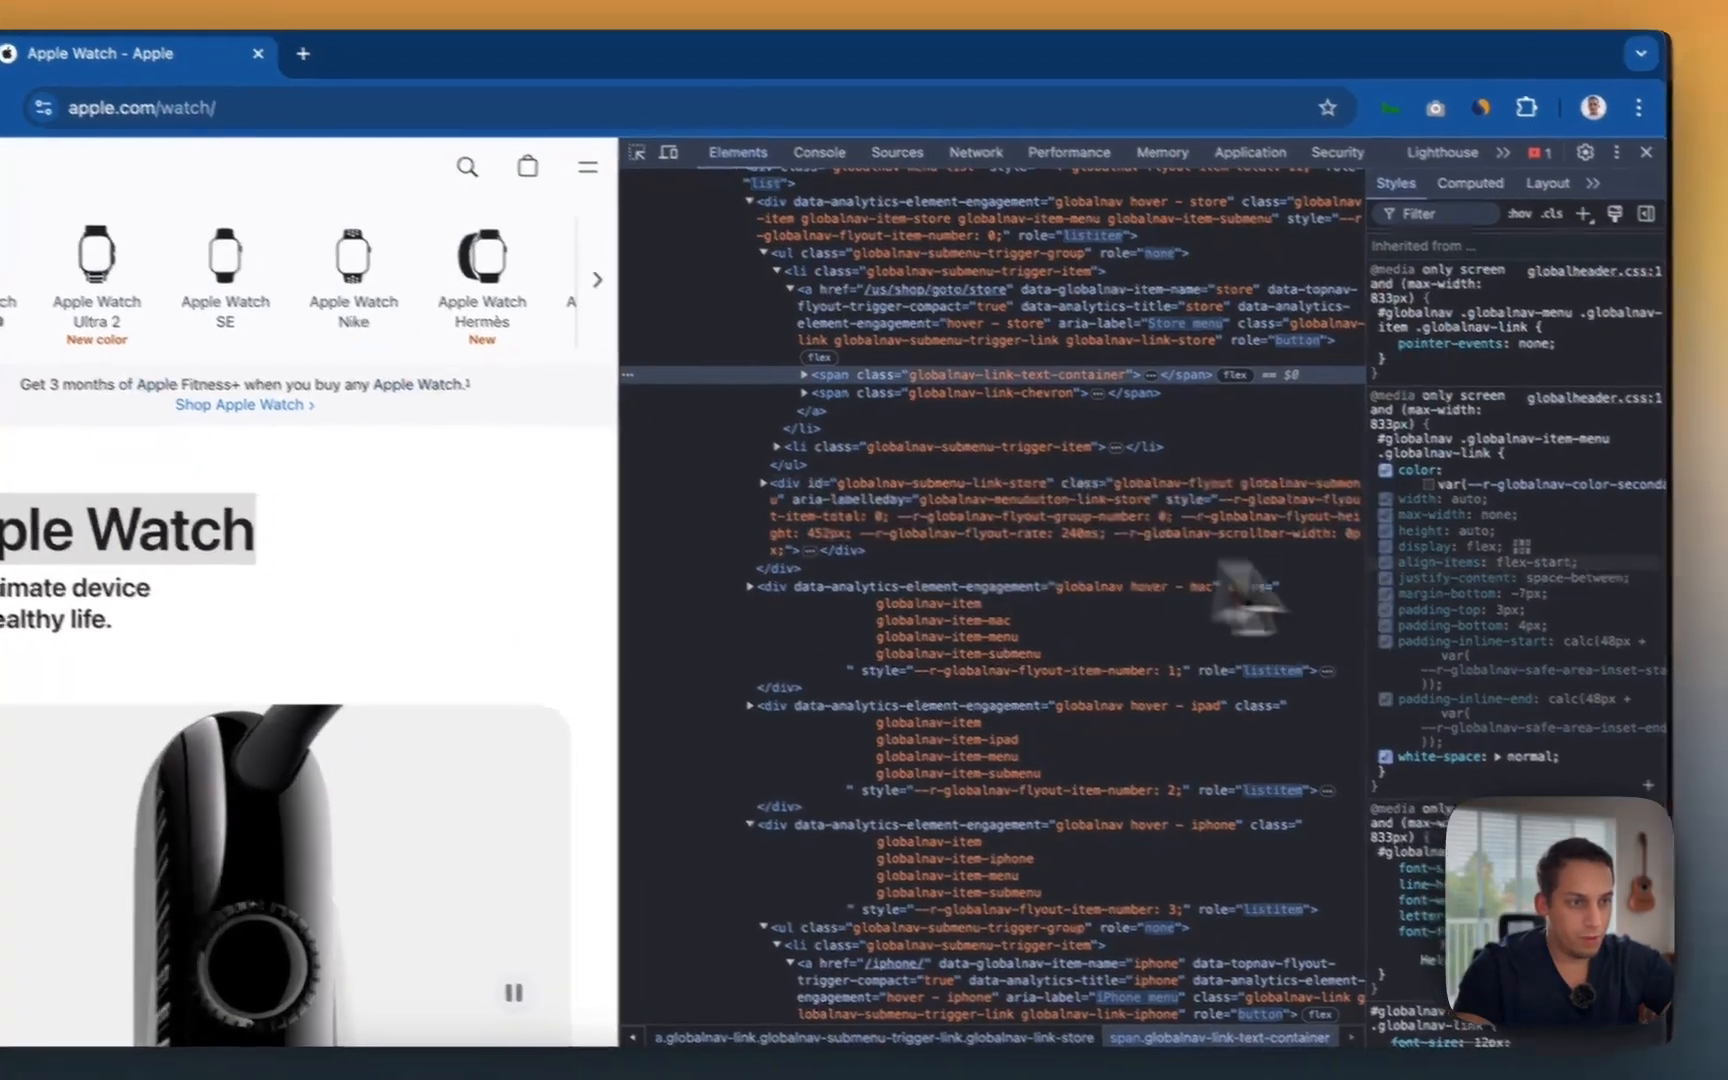
Step: Examine the Store link's font-size rules and briefly open the page's collapsed navigation menu to compare its text
{"action": "scroll", "coordinate": [1455, 605], "scroll_direction": "down", "scroll_amount": 3}
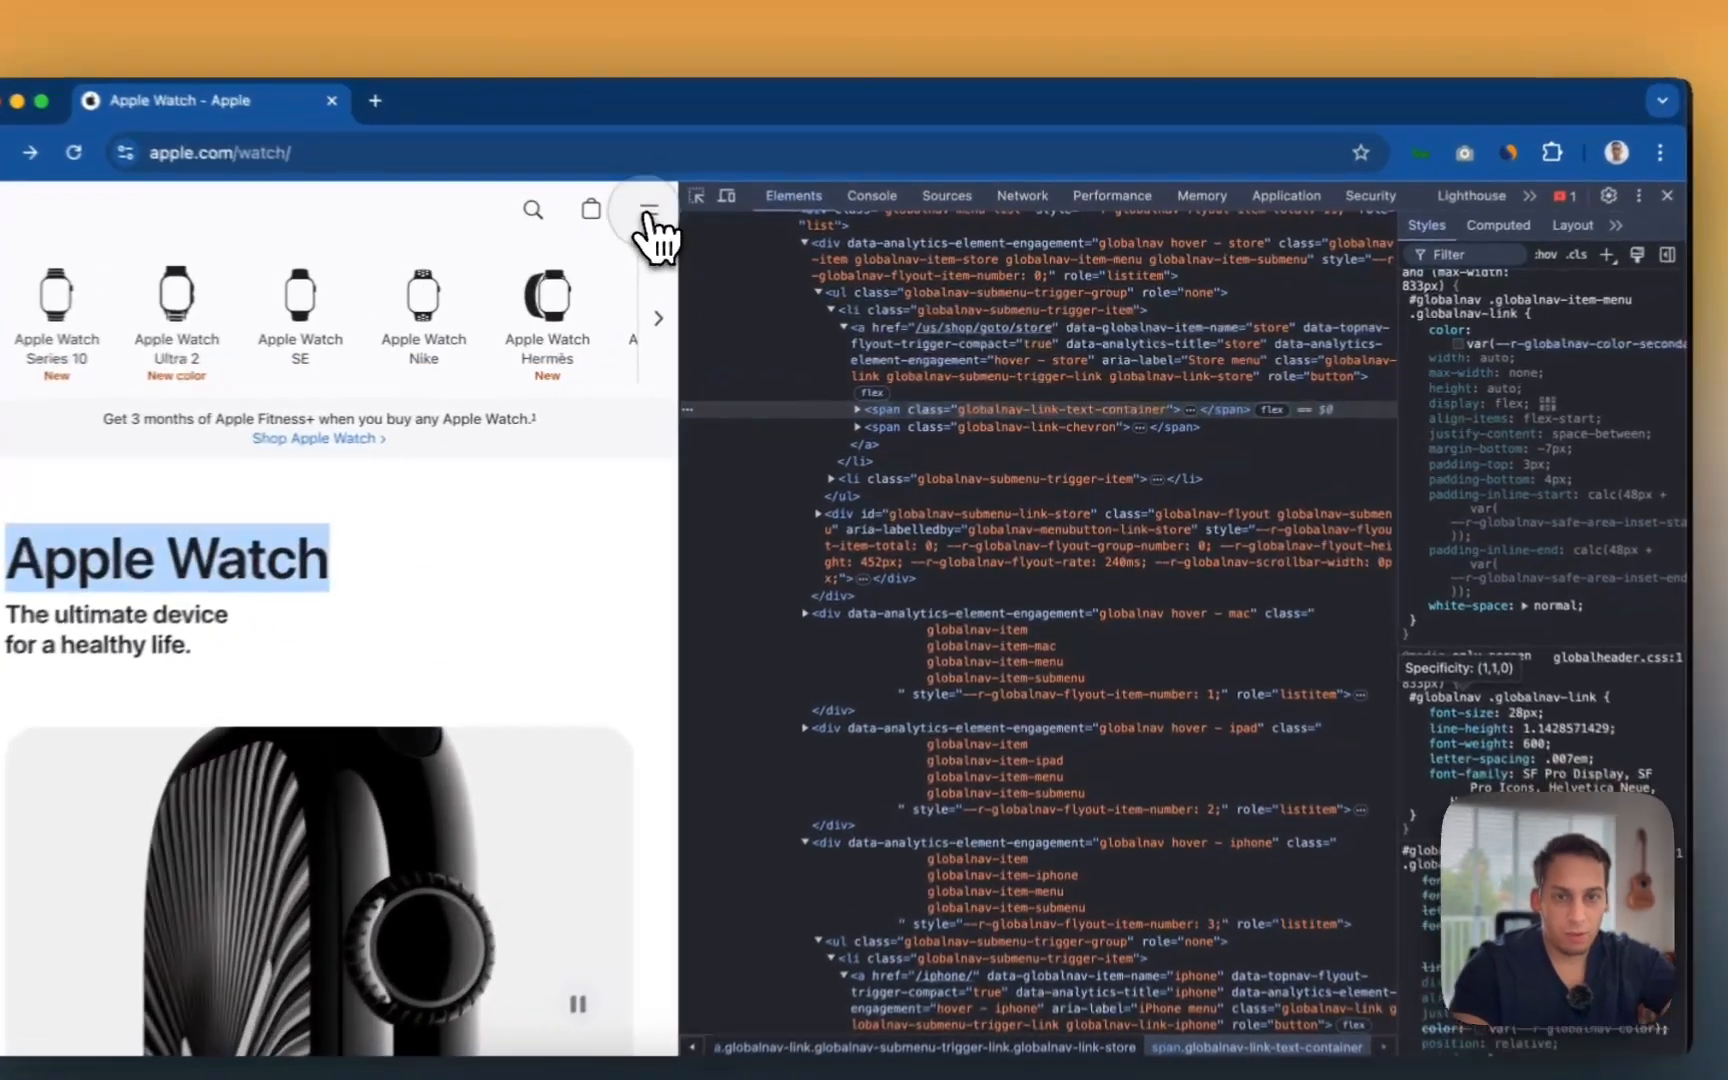
{"action": "left_click", "coordinate": [710, 235]}
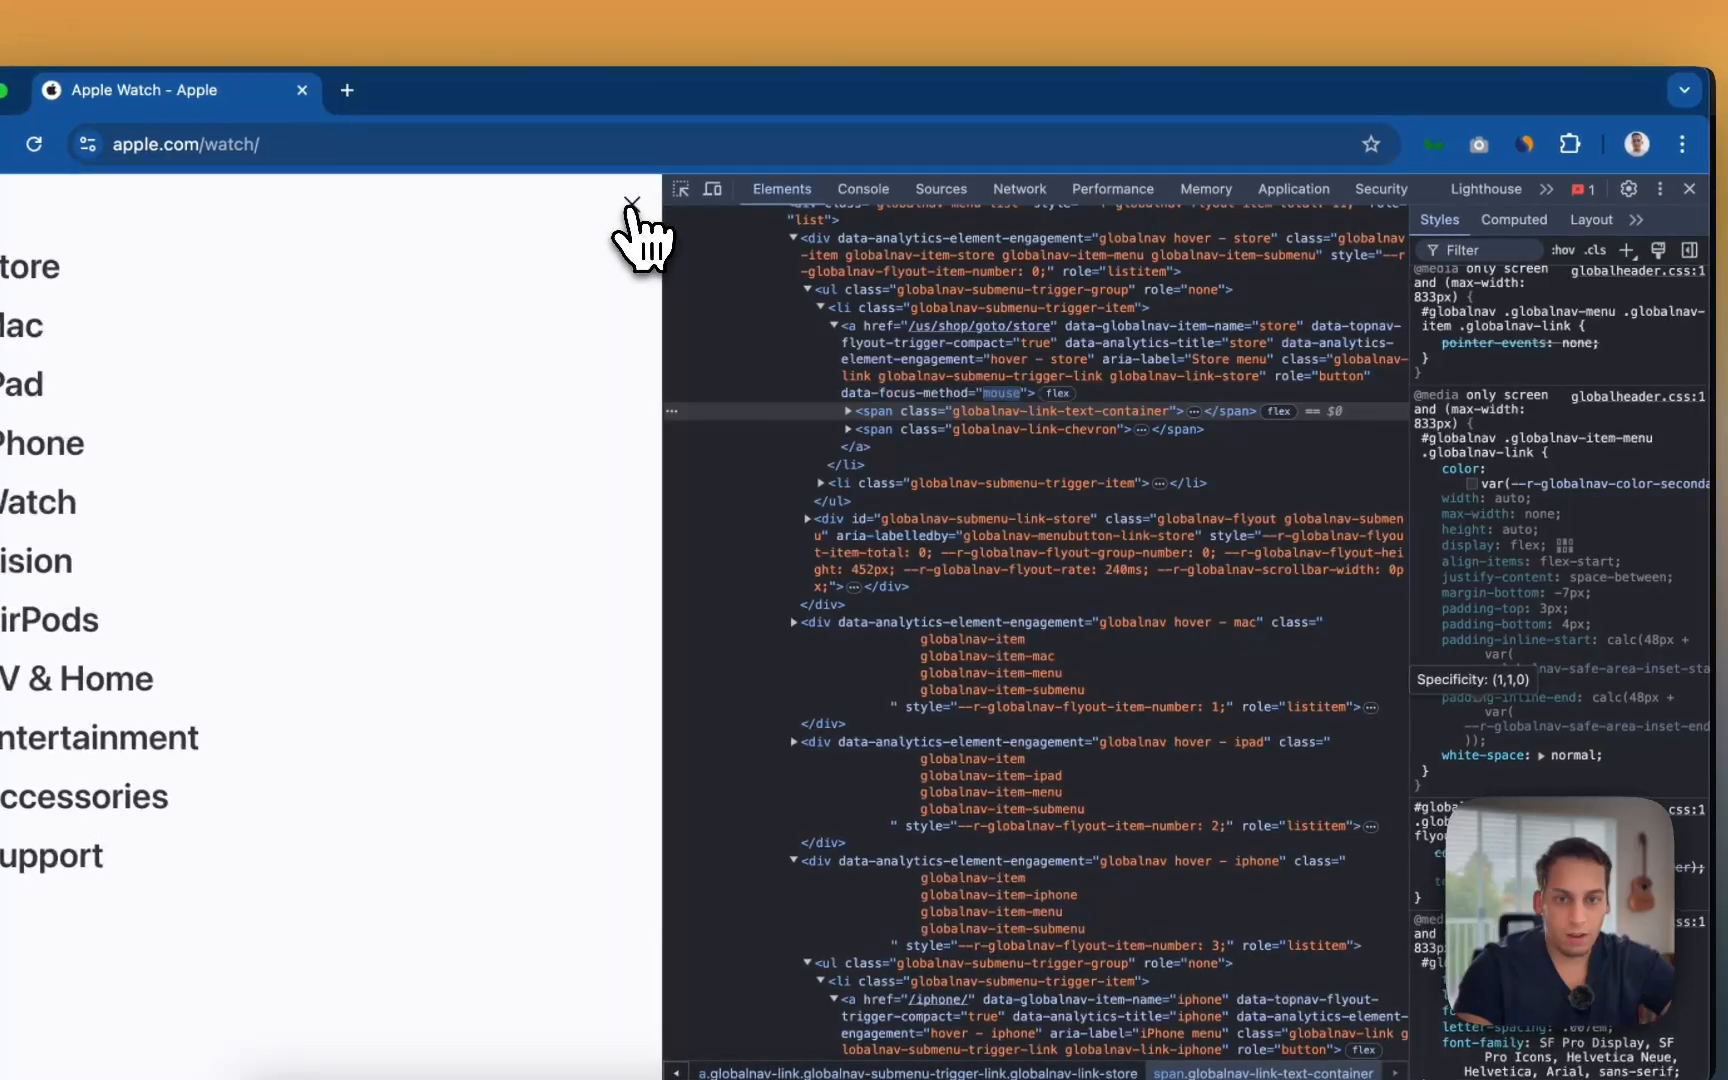
{"action": "left_click", "coordinate": [631, 205]}
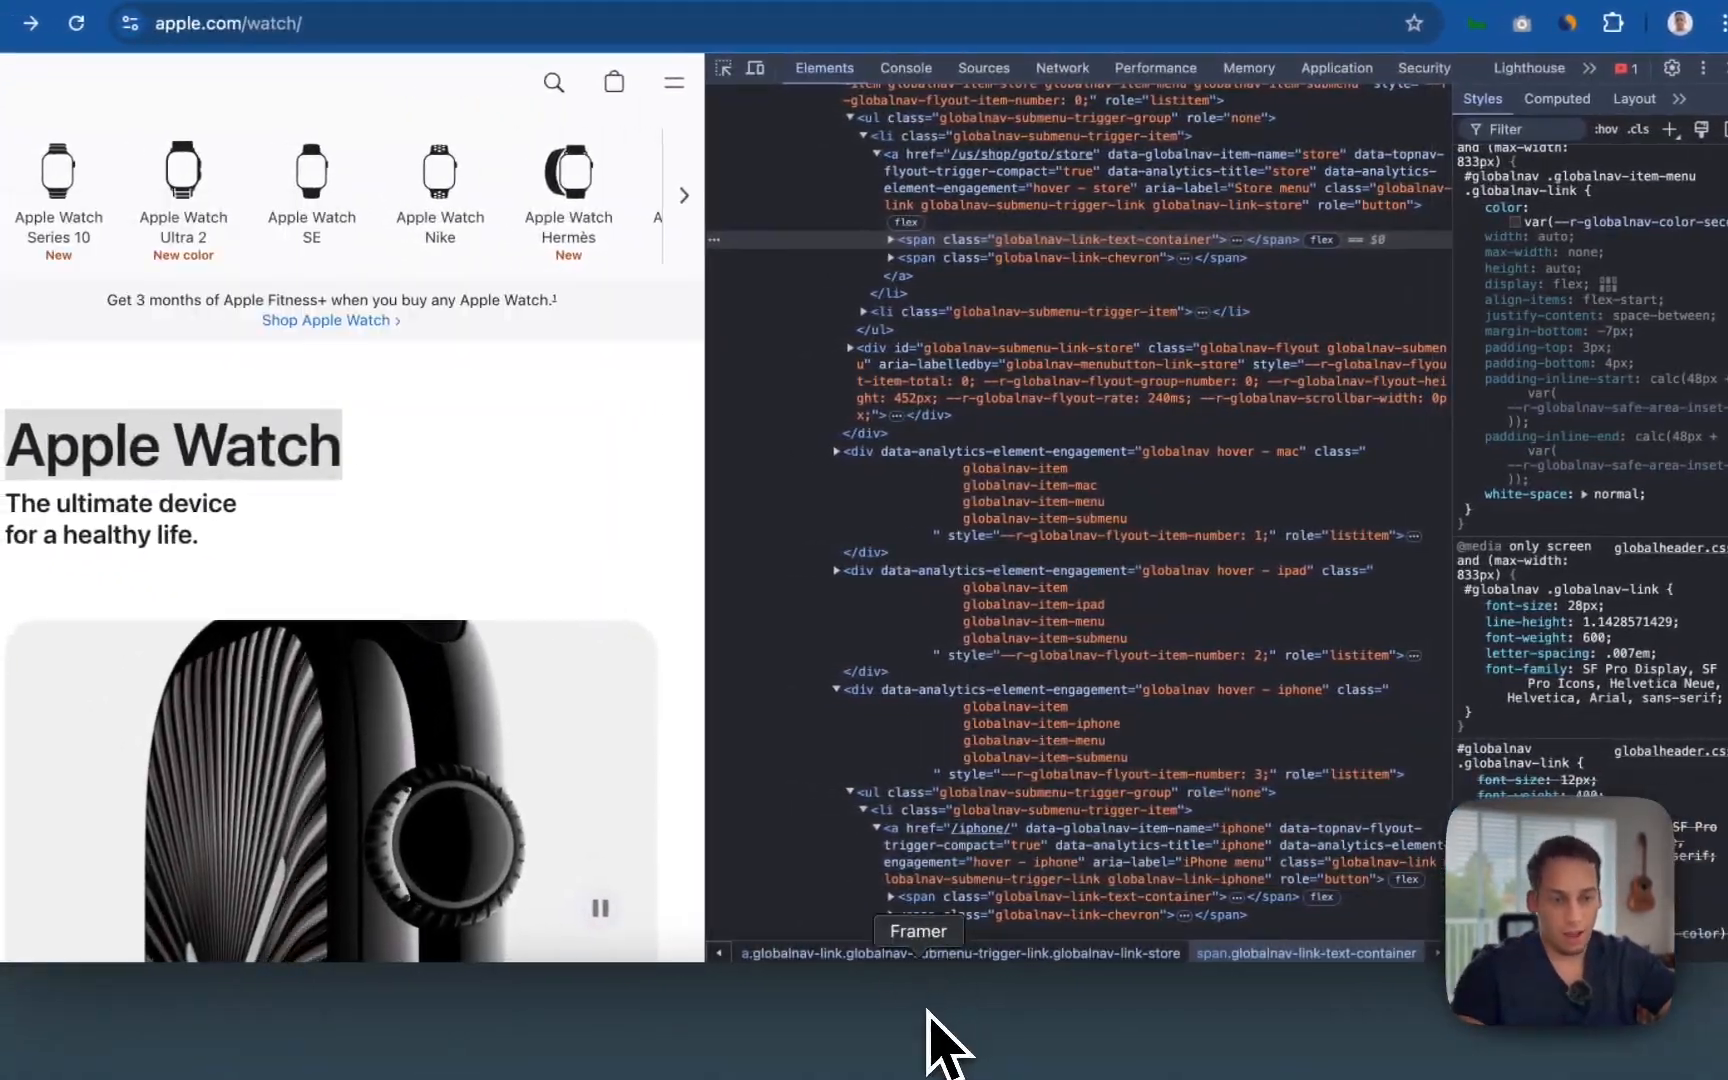
Step: Switch to Framer and reduce the Navigation text's font size to match the page's 12px link rule
{"action": "left_click", "coordinate": [912, 1012]}
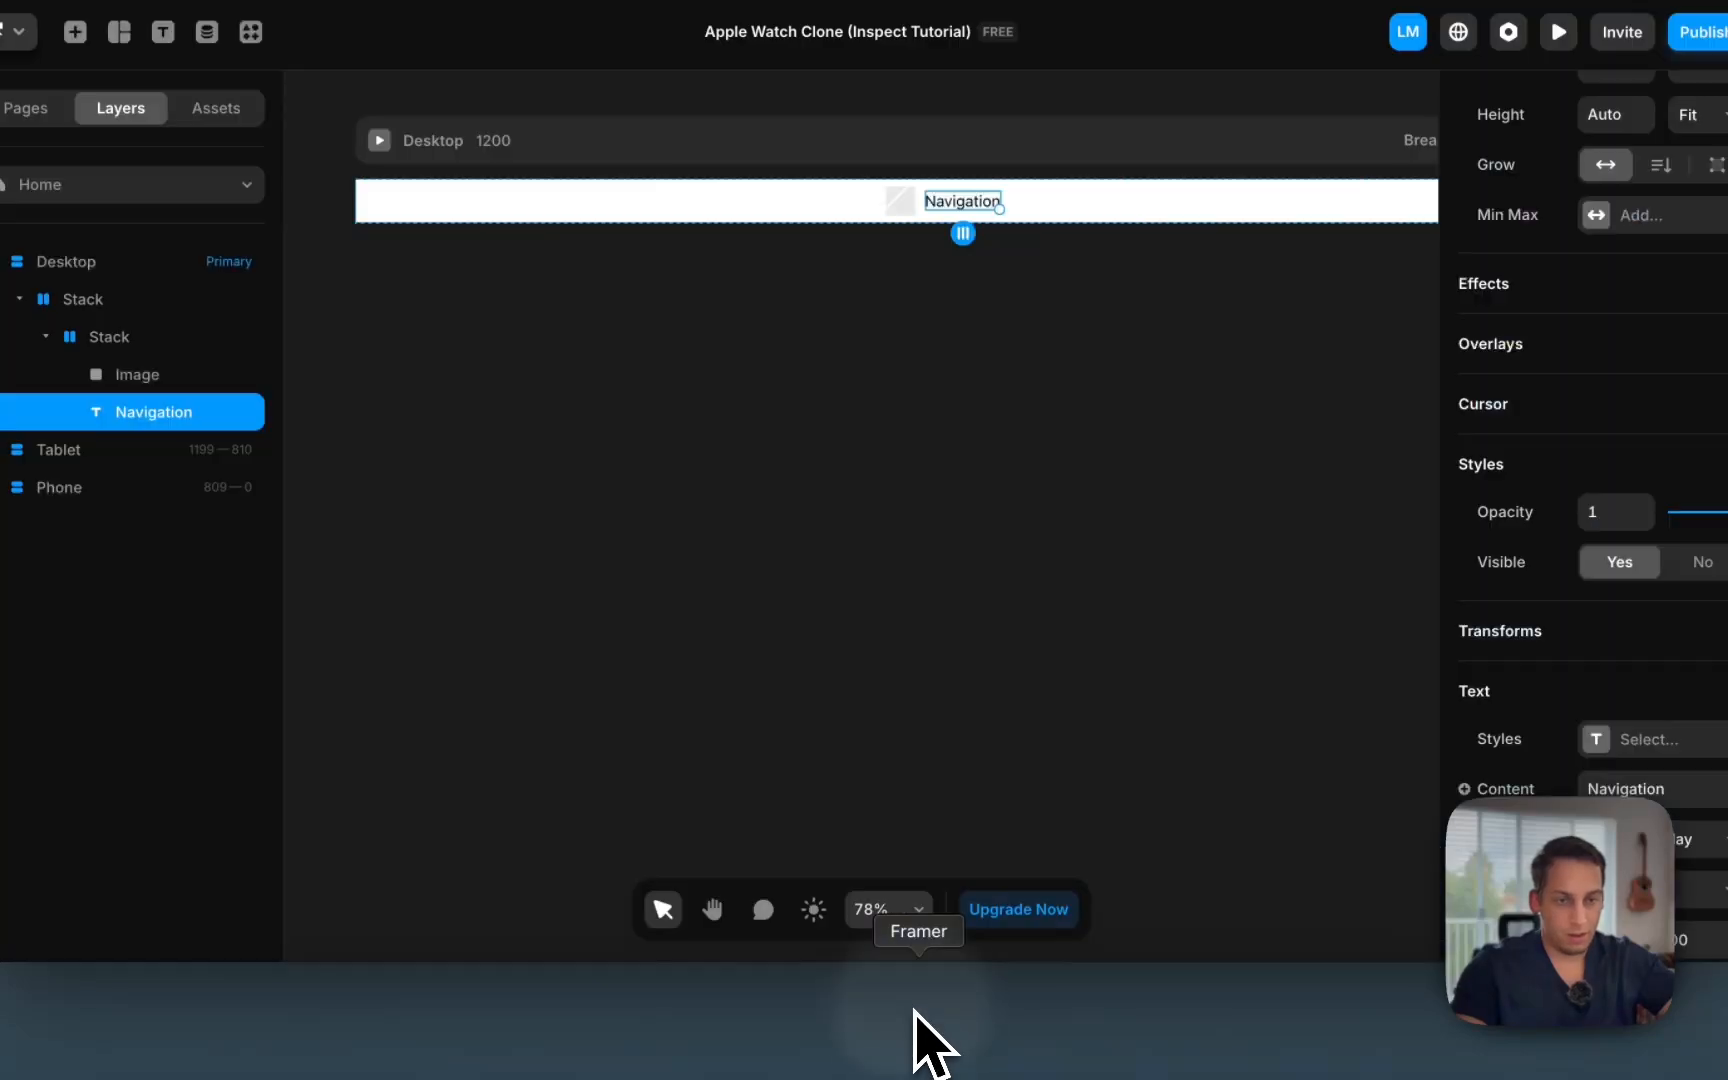
{"action": "scroll", "coordinate": [1465, 580], "scroll_direction": "down", "scroll_amount": 2}
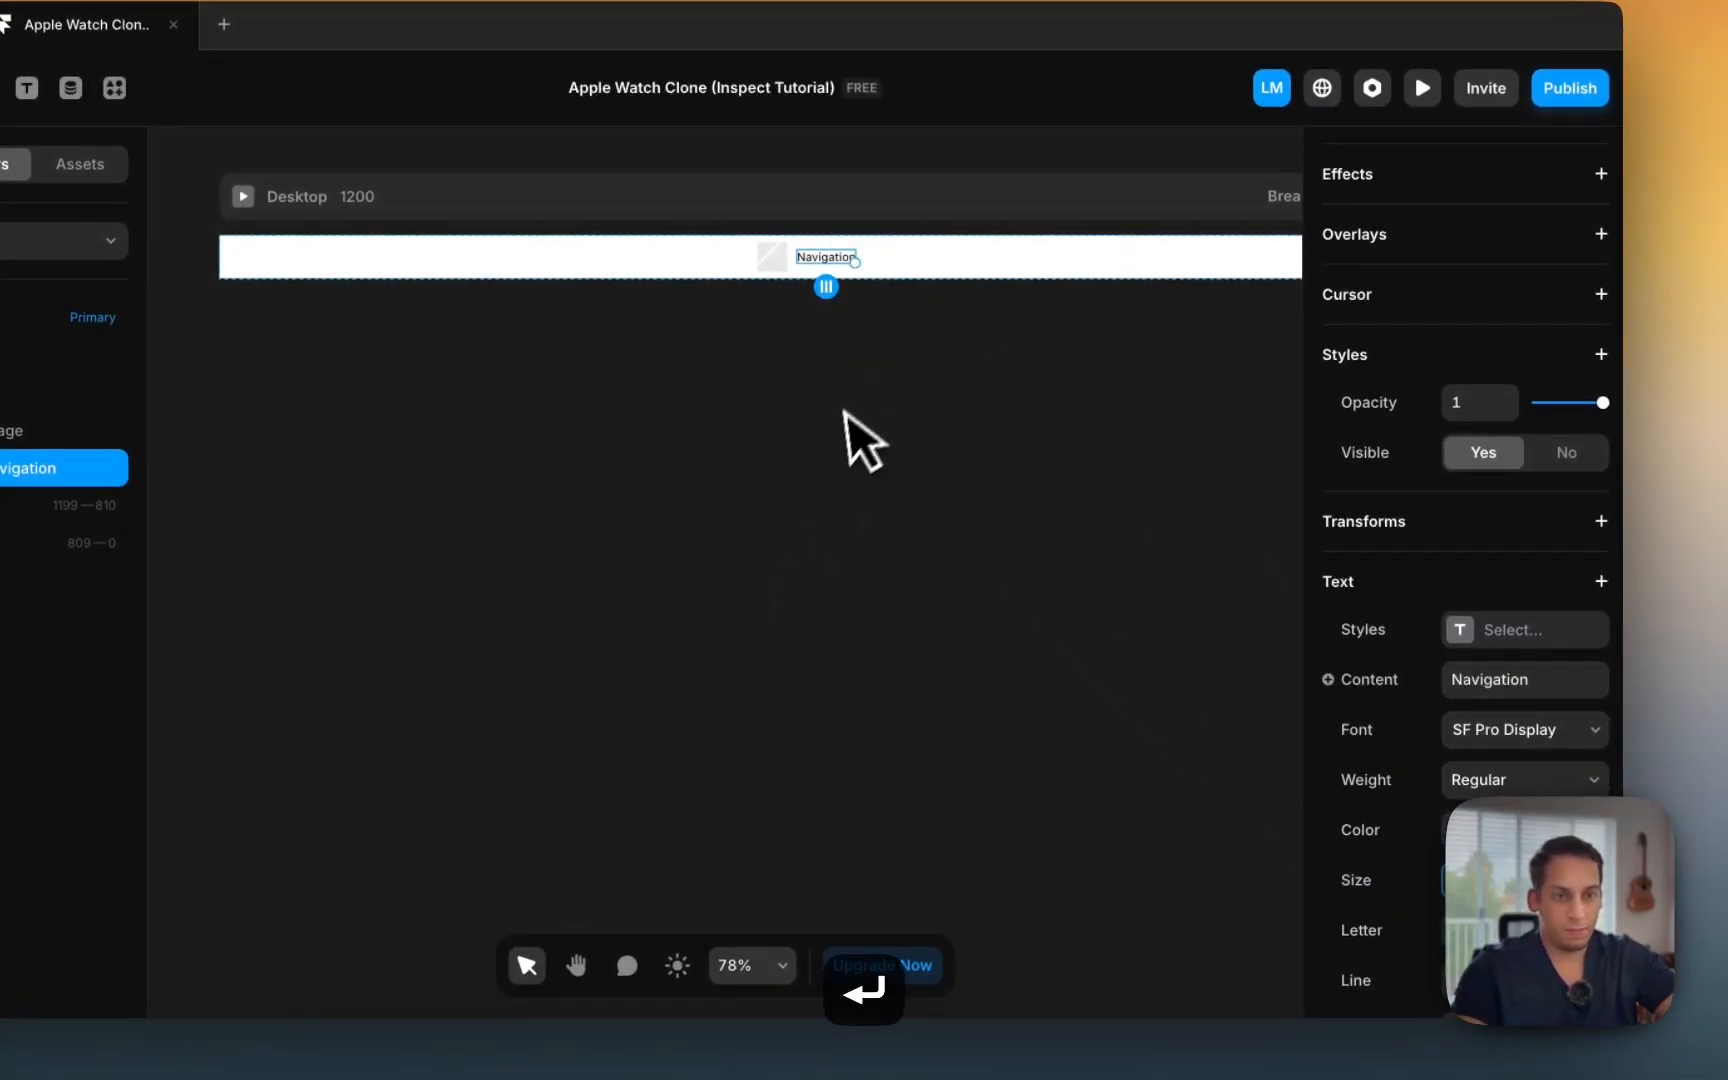
{"action": "left_click", "coordinate": [845, 447]}
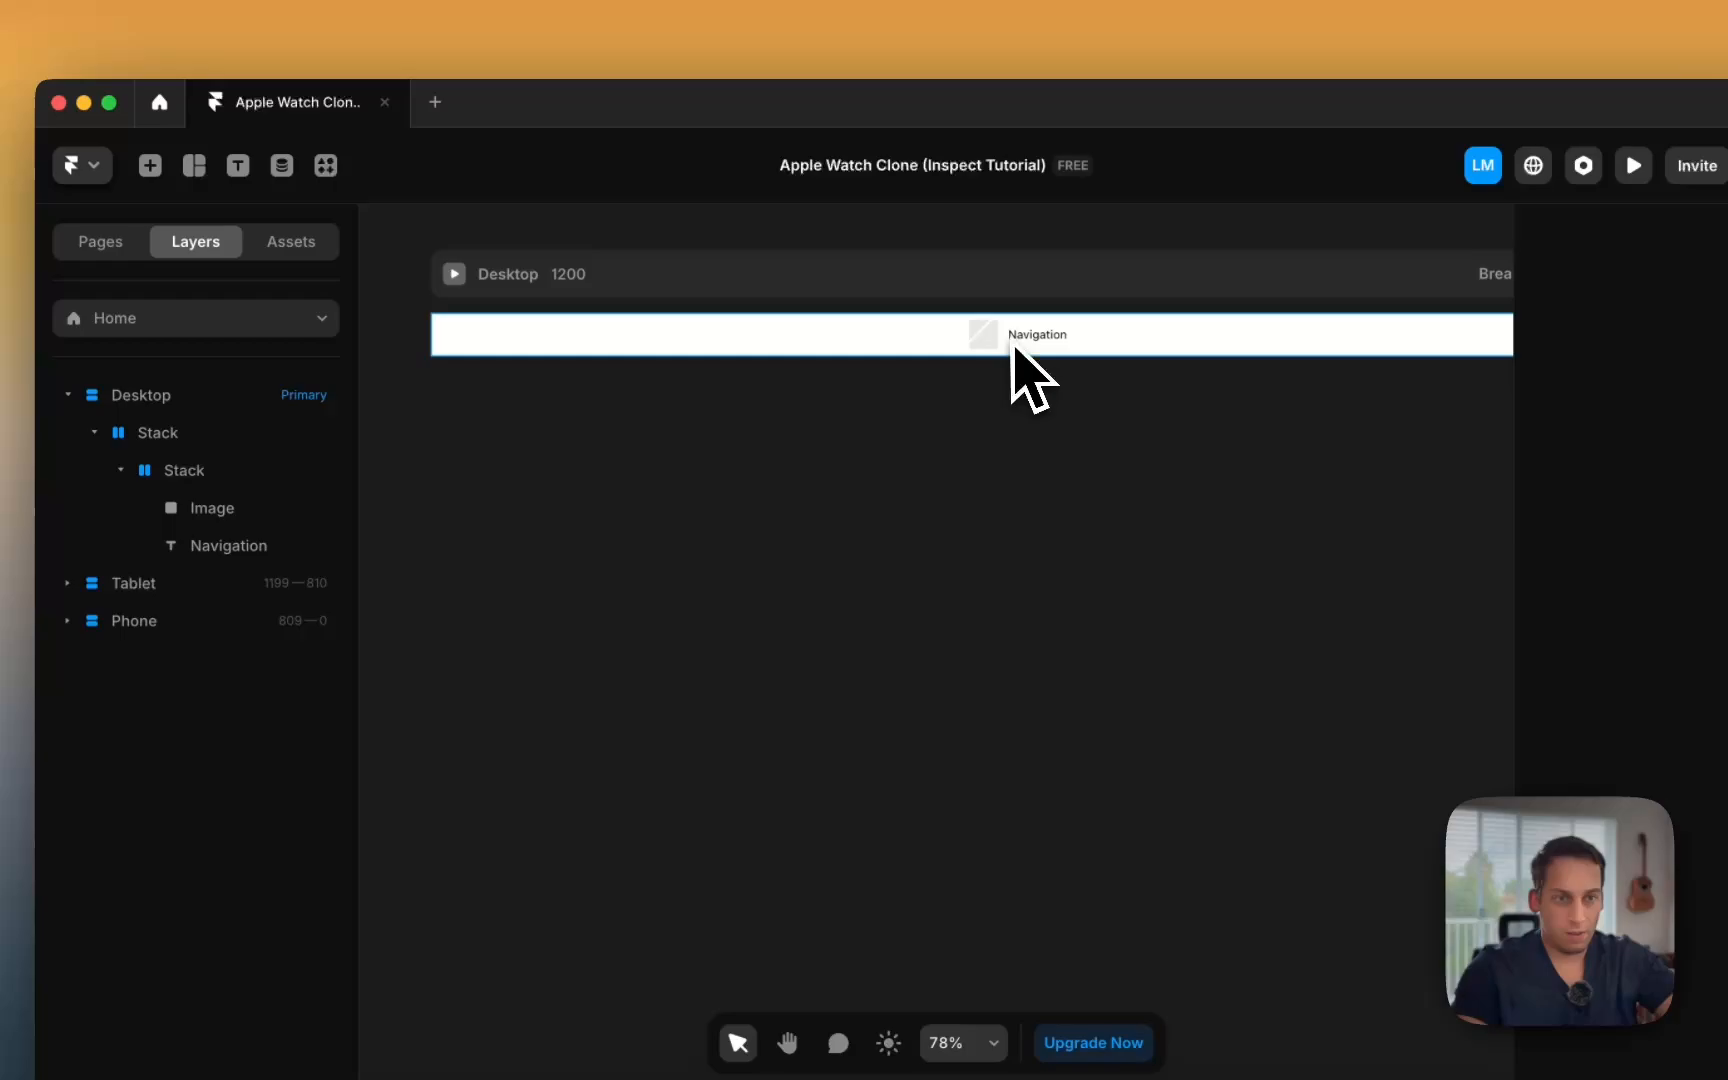
{"action": "left_click", "coordinate": [1012, 345]}
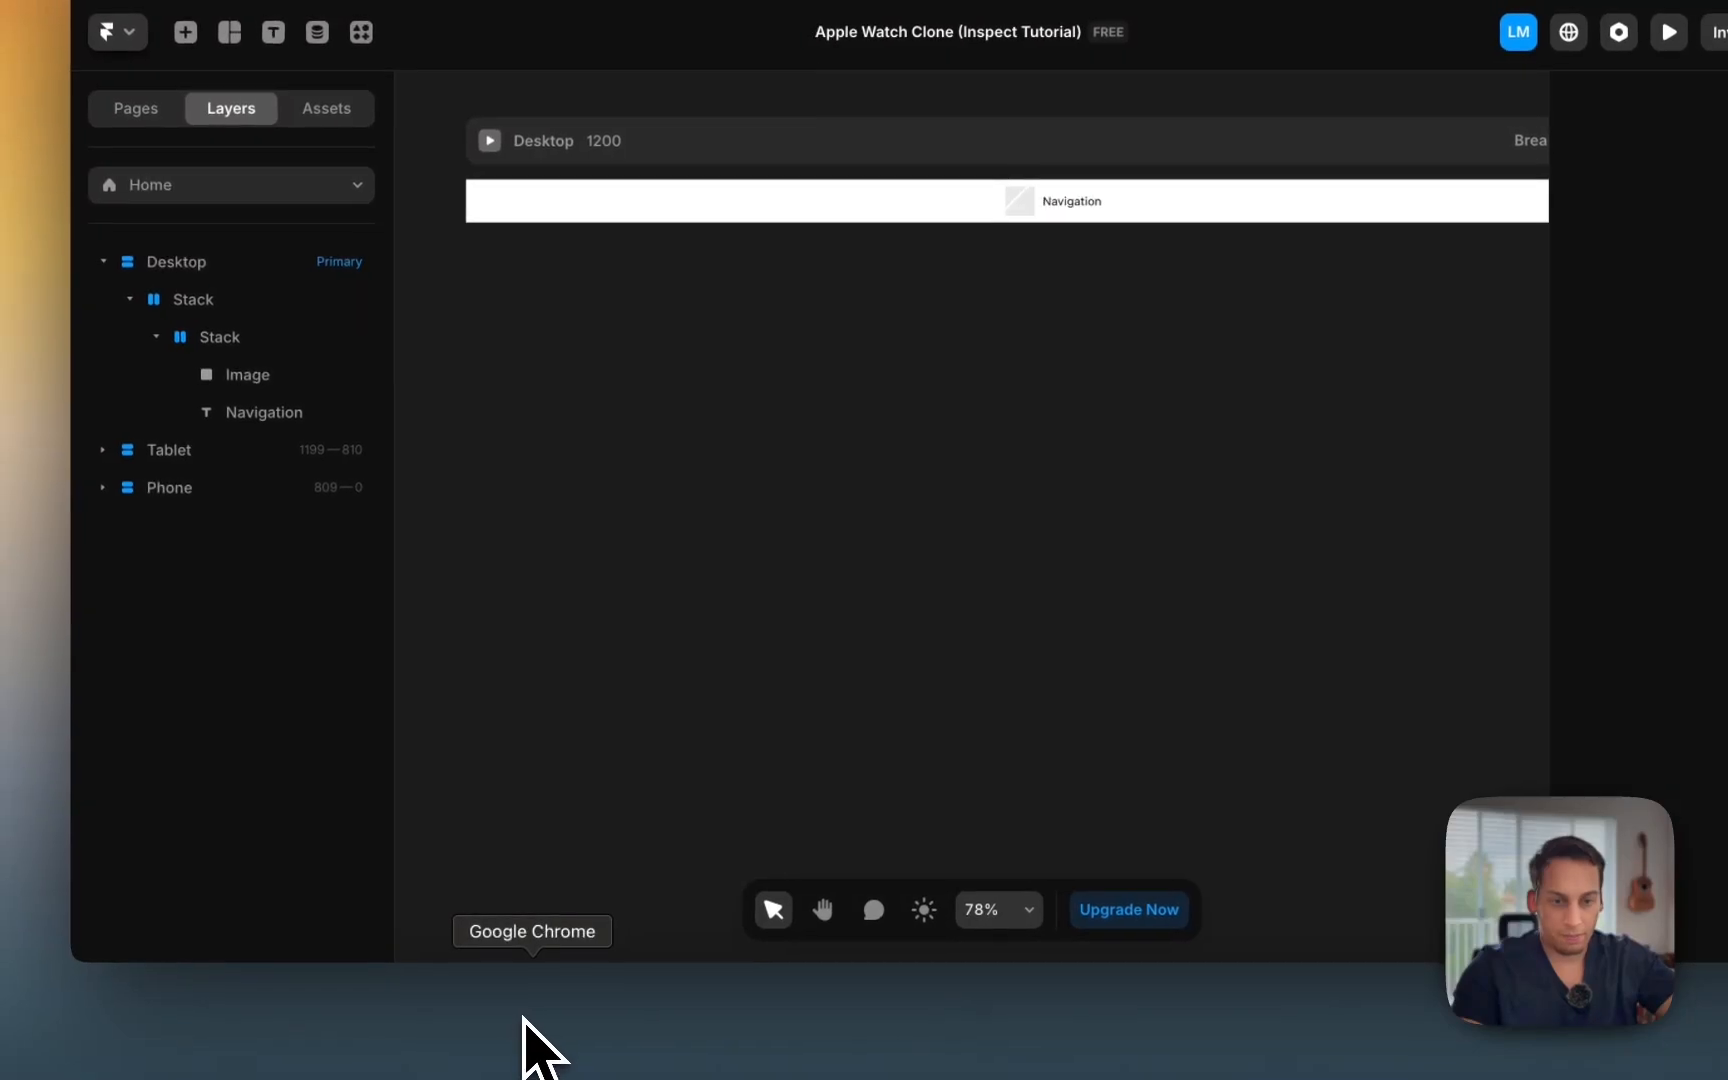
Step: Switch to Chrome, inspect the TV & Home navigation link at full desktop width and look through its style rules
{"action": "left_click", "coordinate": [524, 1025]}
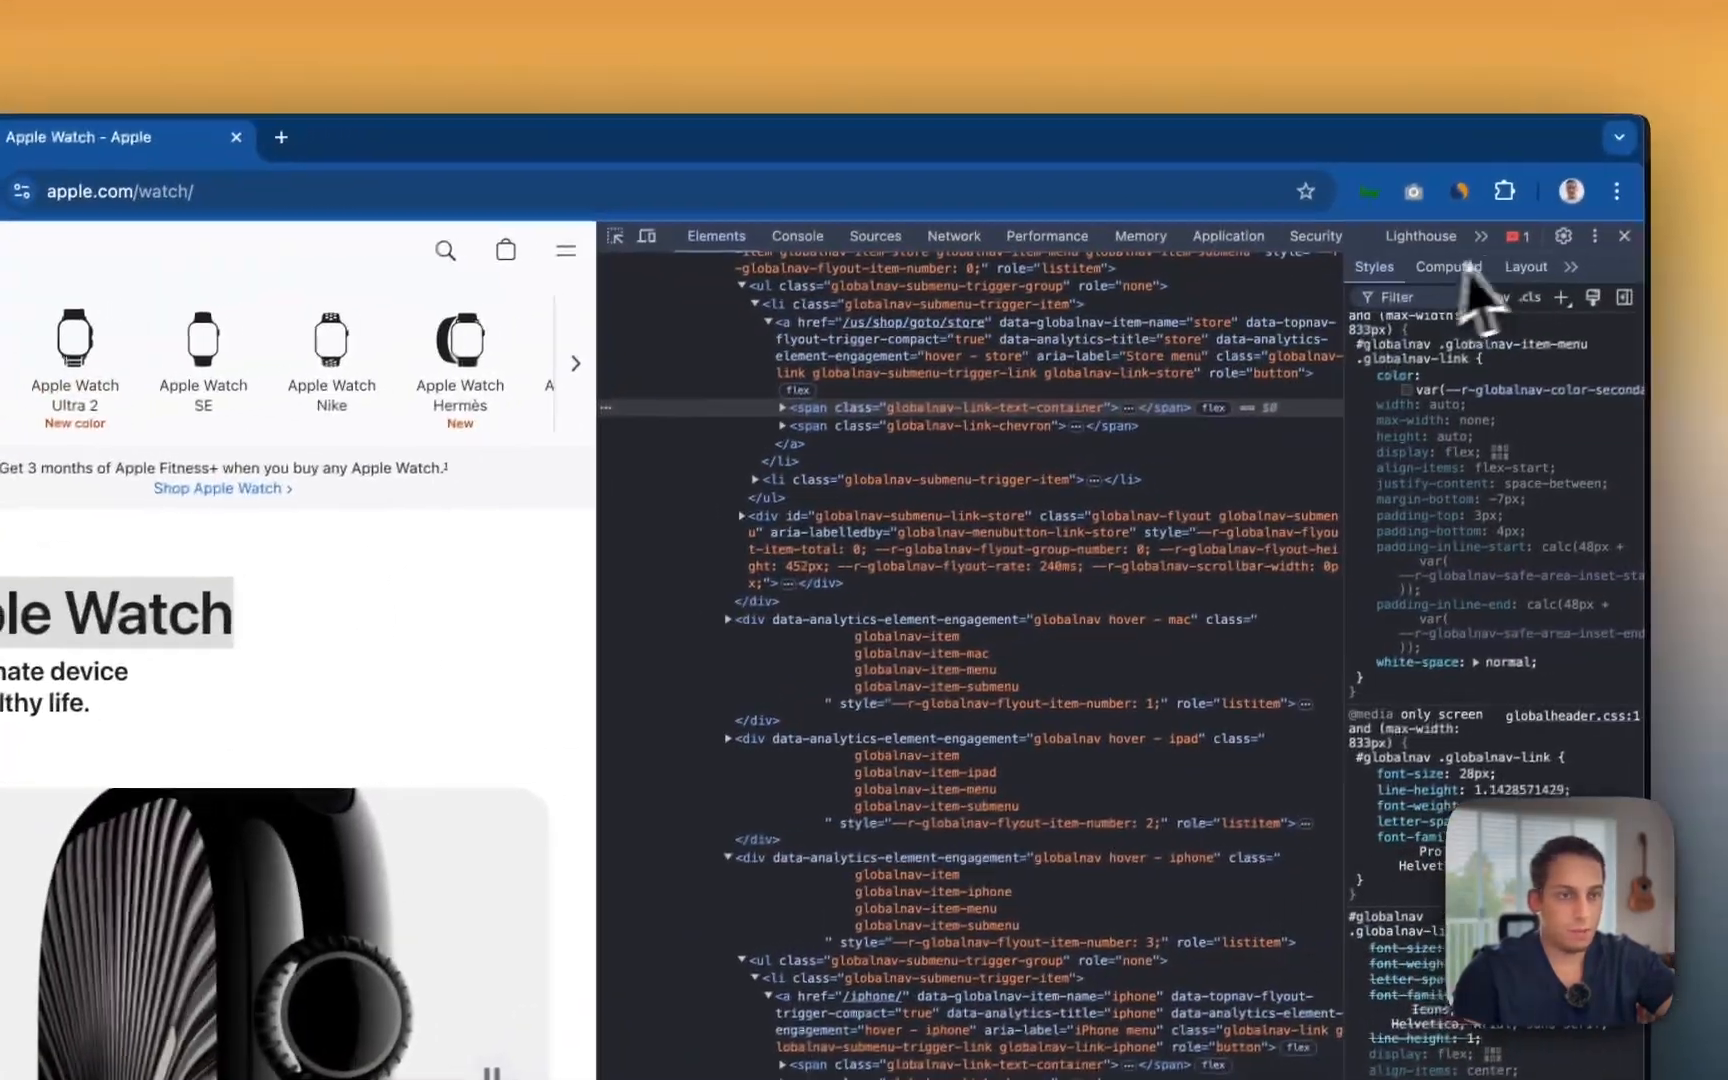
{"action": "left_click_drag", "start_coordinate": [597, 400], "coordinate": [1310, 380]}
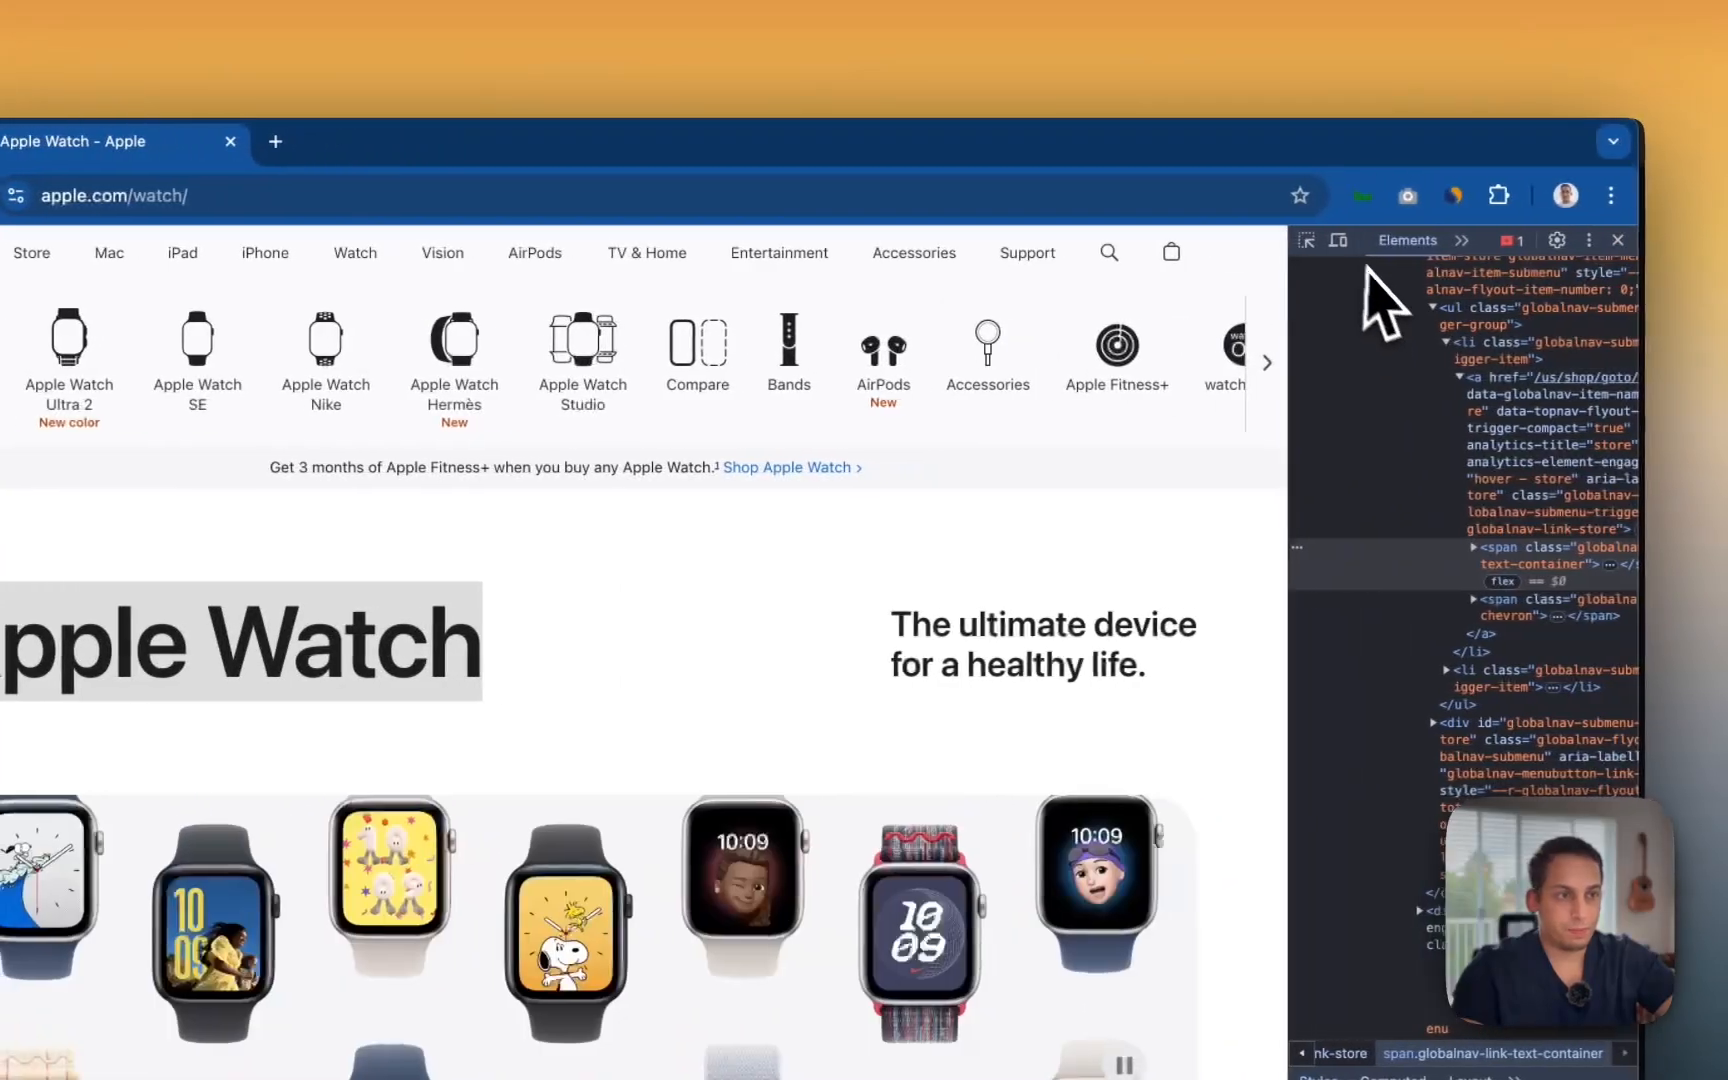
{"action": "left_click", "coordinate": [1306, 241]}
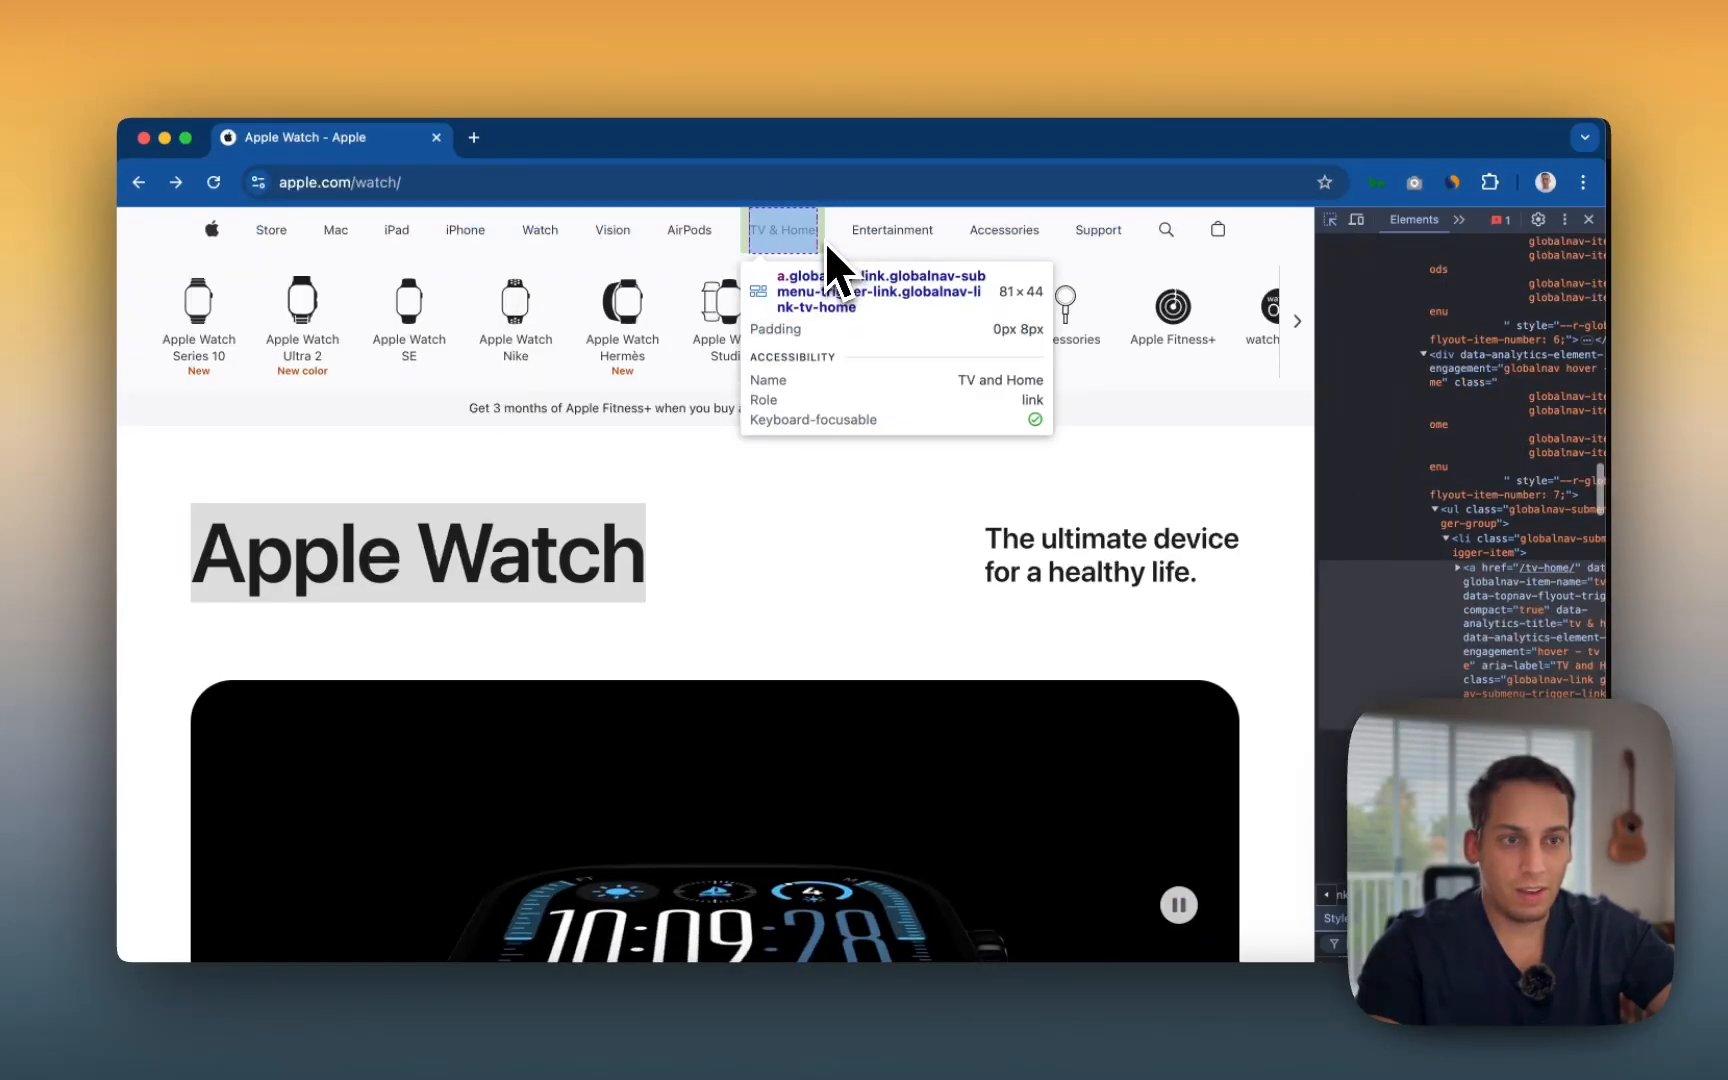
{"action": "left_click", "coordinate": [824, 242]}
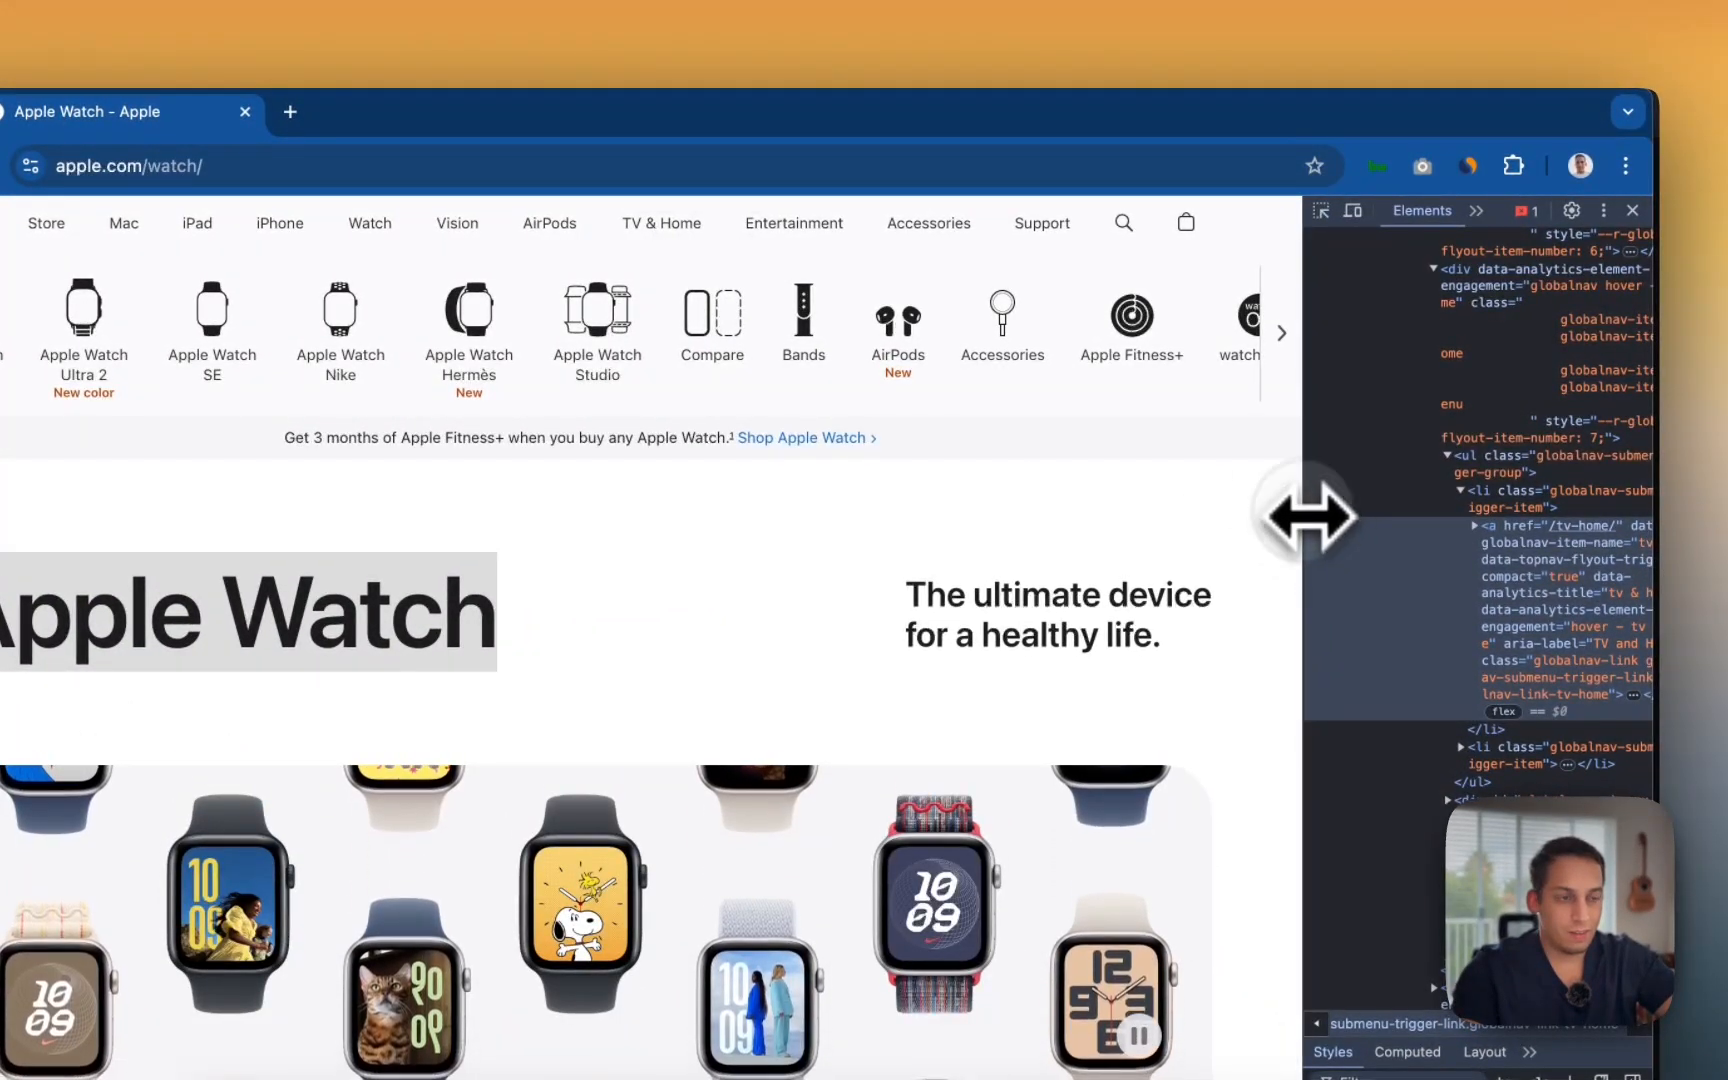
{"action": "left_click_drag", "start_coordinate": [1311, 521], "coordinate": [771, 494]}
{"action": "scroll", "coordinate": [1430, 655], "scroll_direction": "down", "scroll_amount": 10}
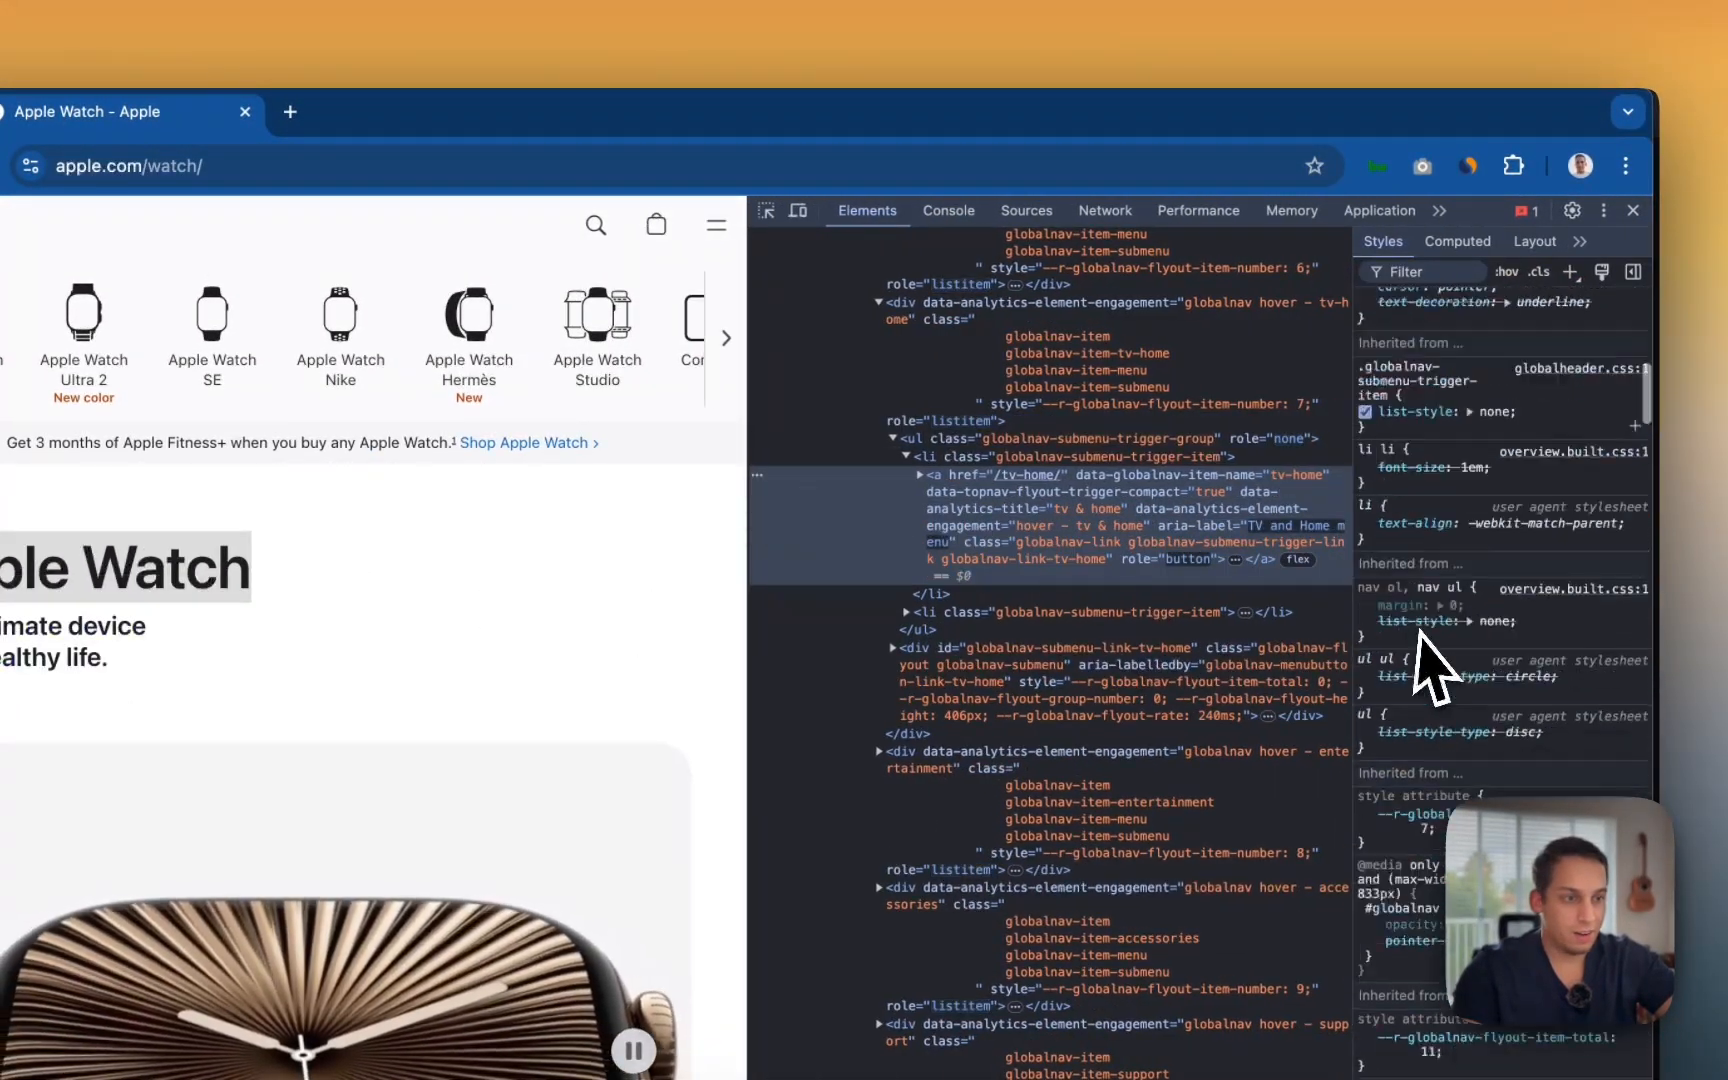
{"action": "scroll", "coordinate": [1440, 665], "scroll_direction": "down", "scroll_amount": 5}
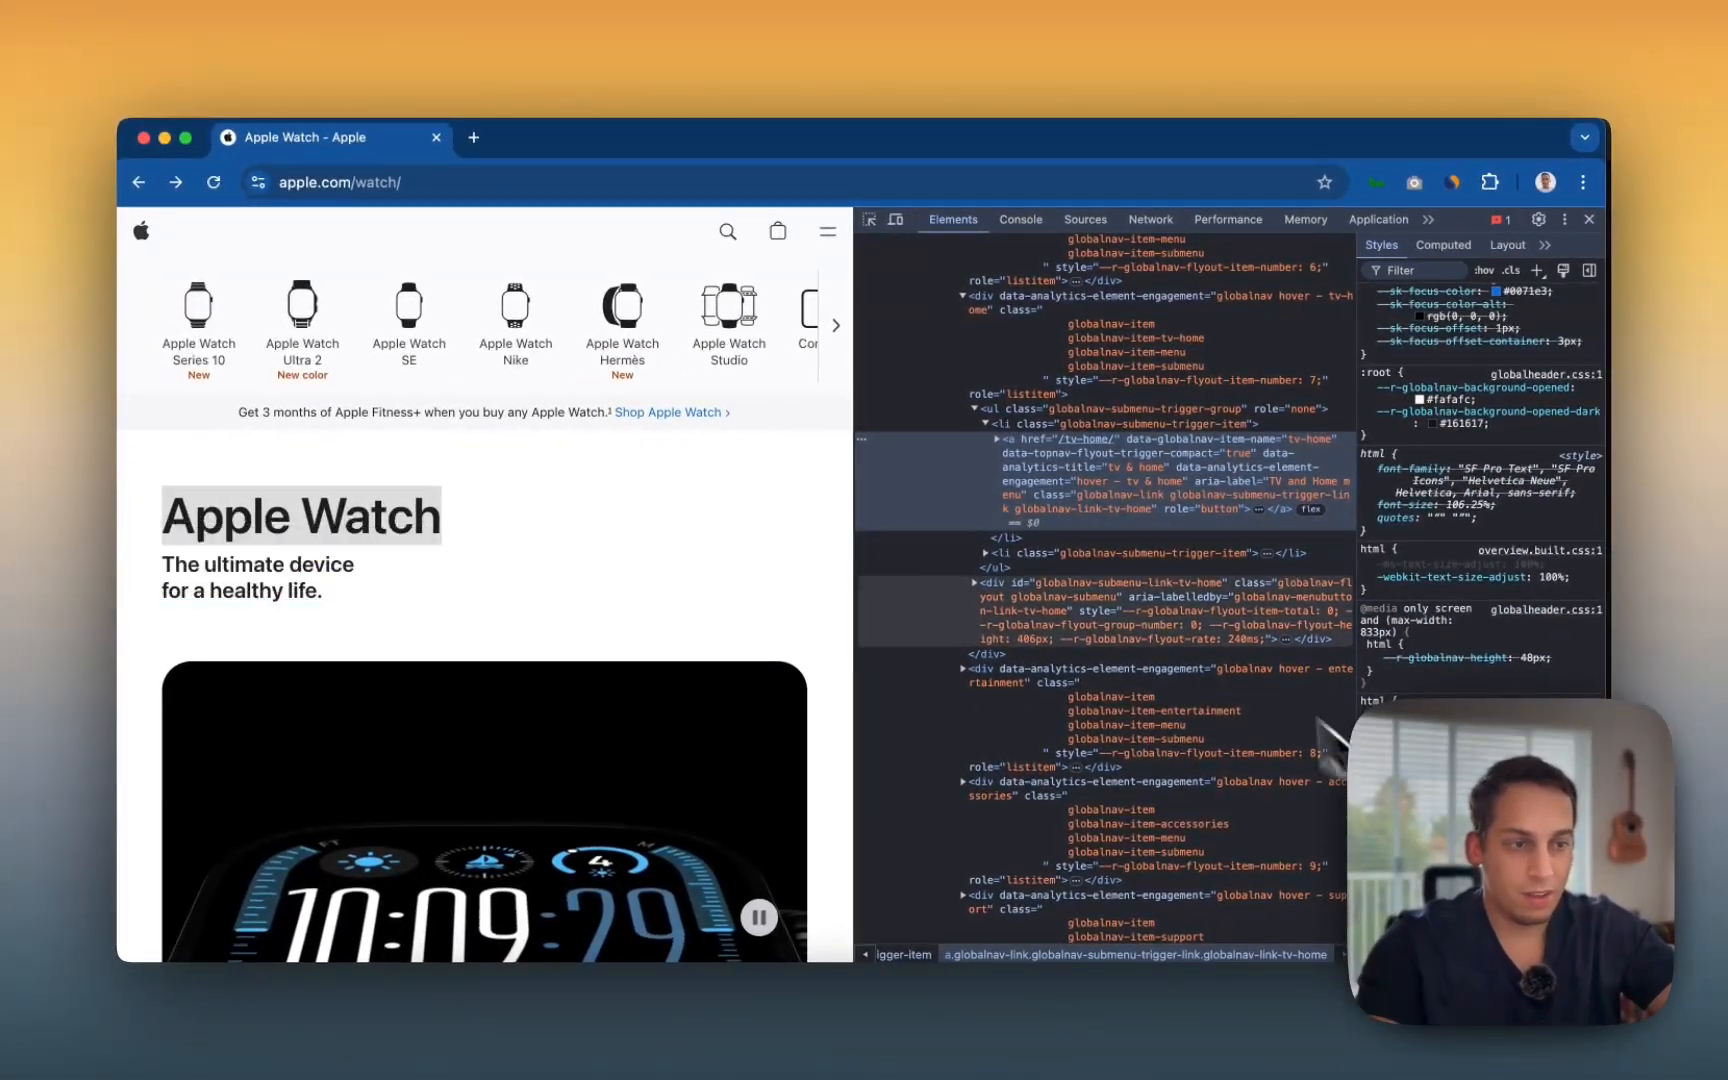
Step: Narrow DevTools to bring back the desktop navigation and dock the DevTools pane below the page
{"action": "left_click_drag", "start_coordinate": [853, 505], "coordinate": [1230, 545]}
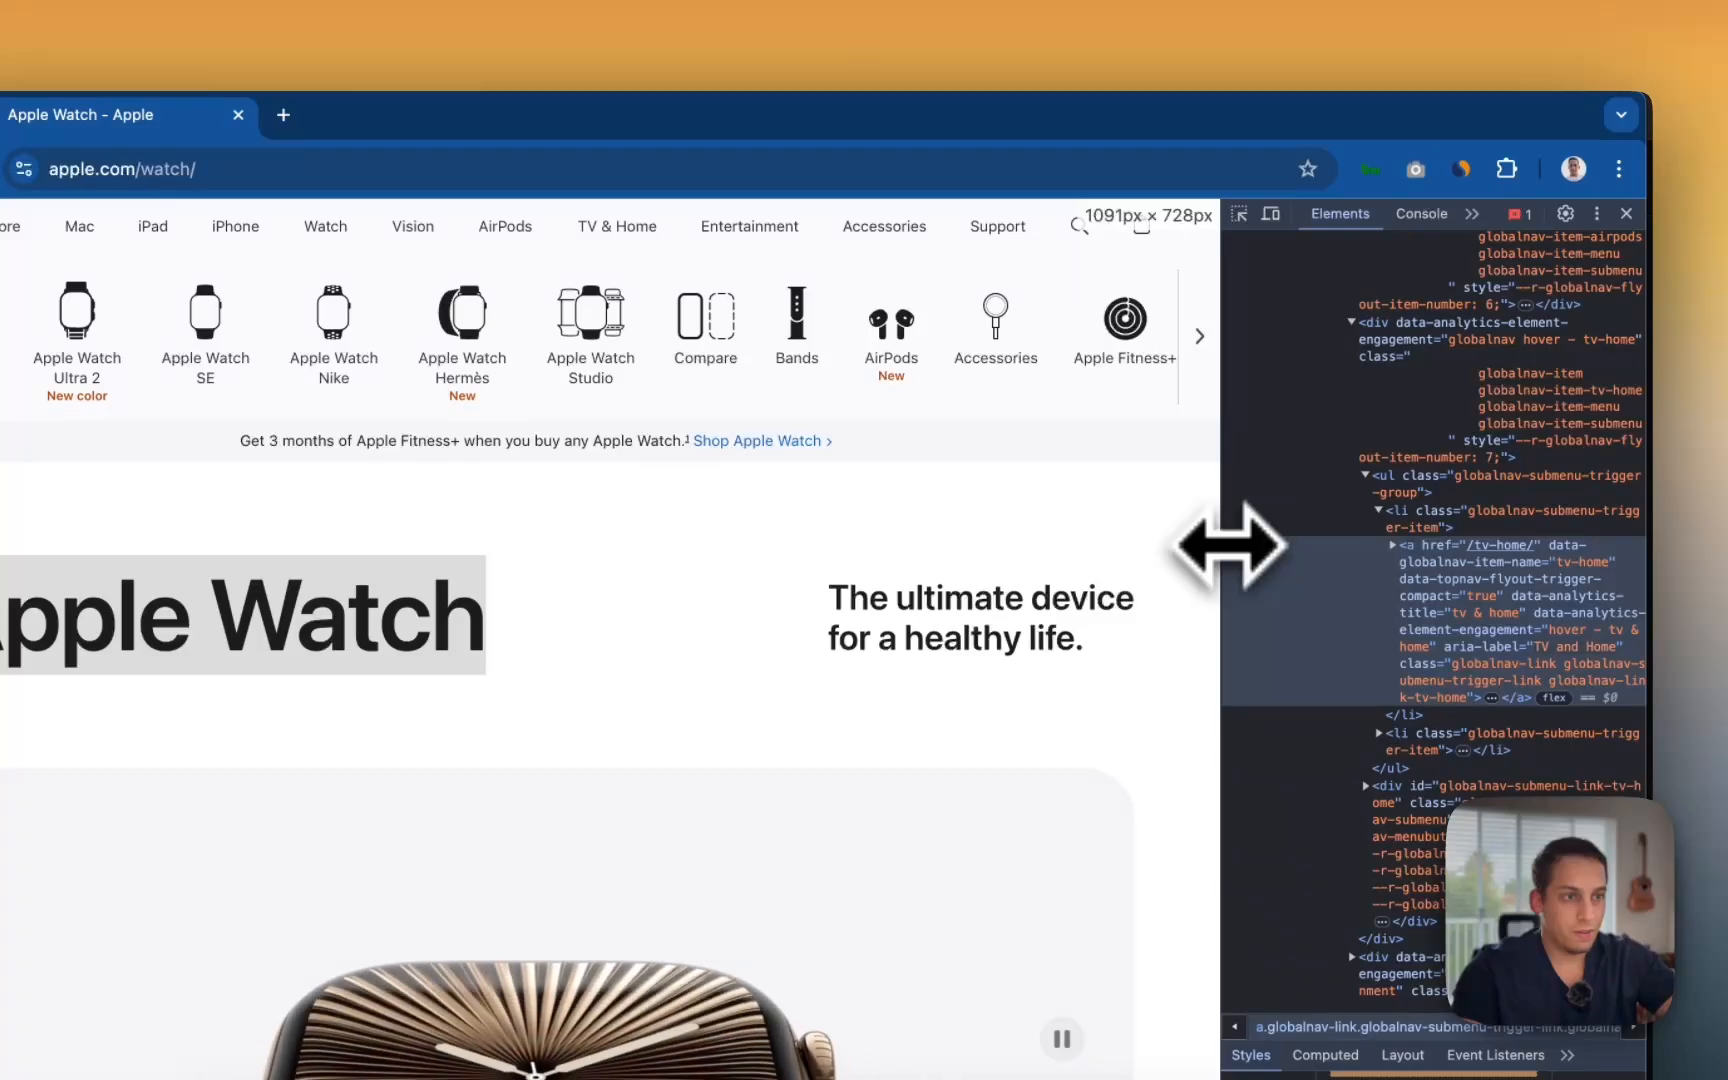
{"action": "left_click", "coordinate": [1597, 213]}
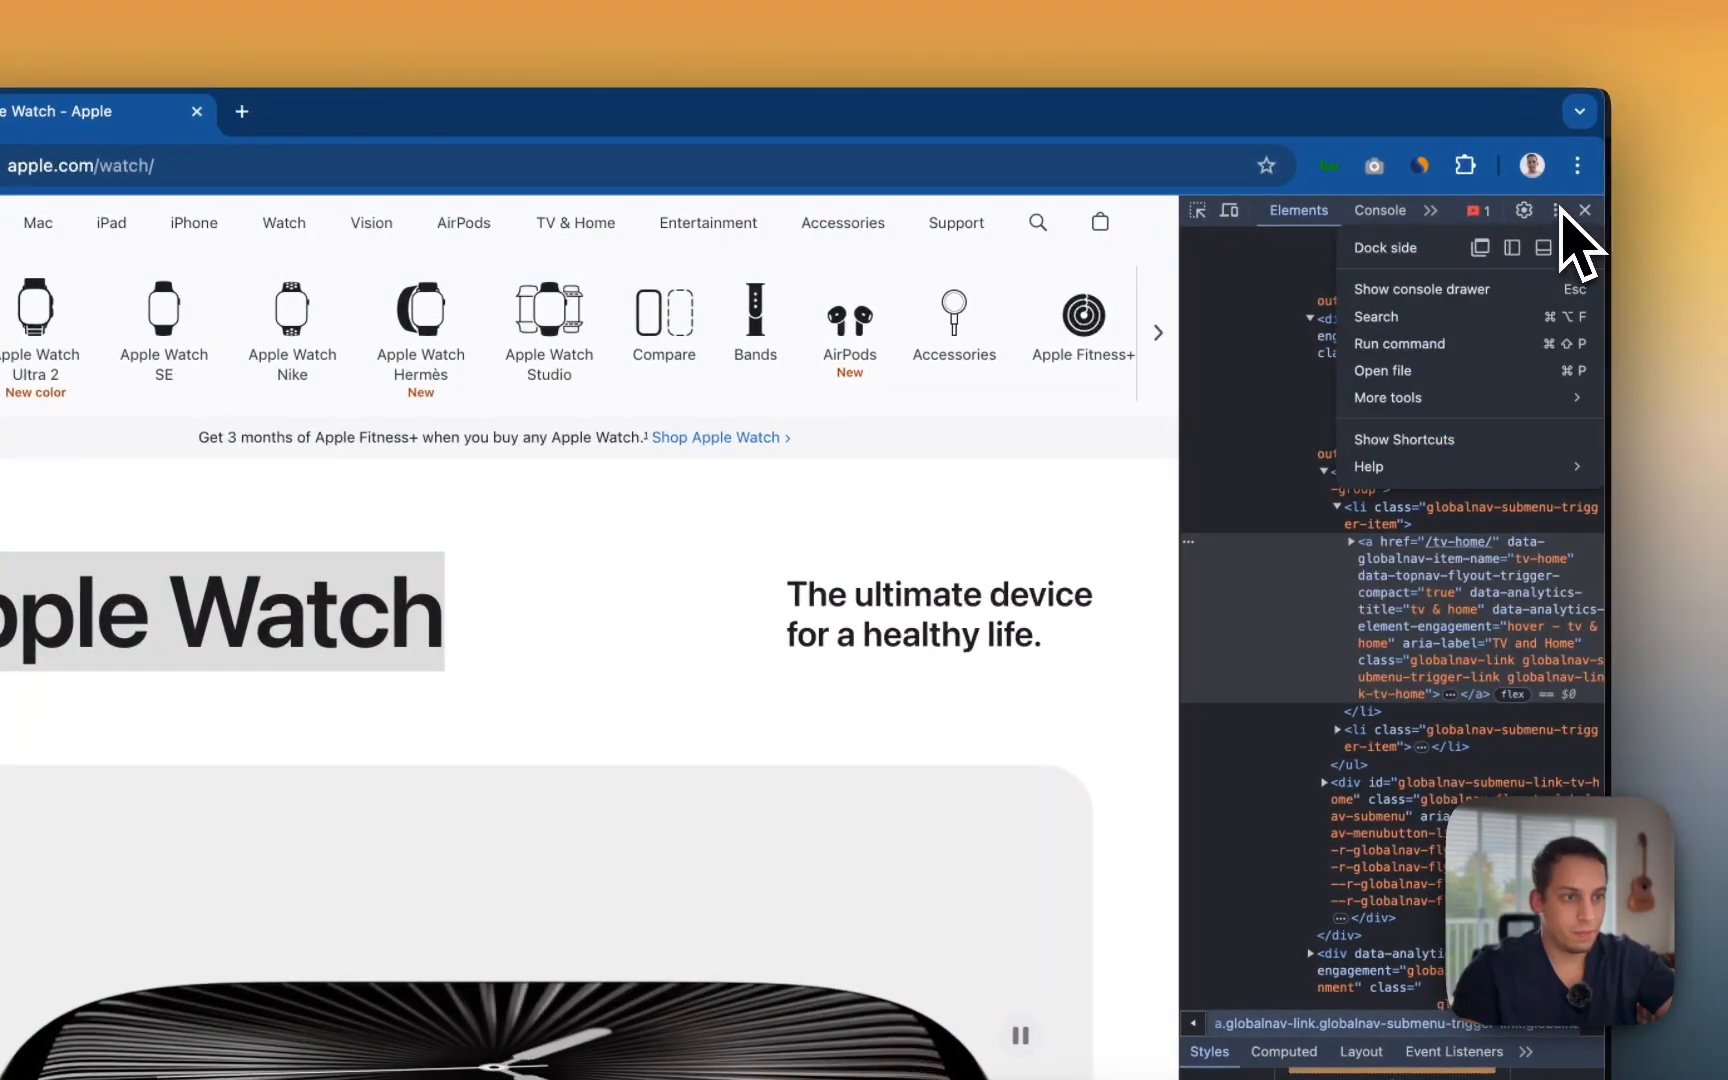
{"action": "left_click", "coordinate": [1545, 249]}
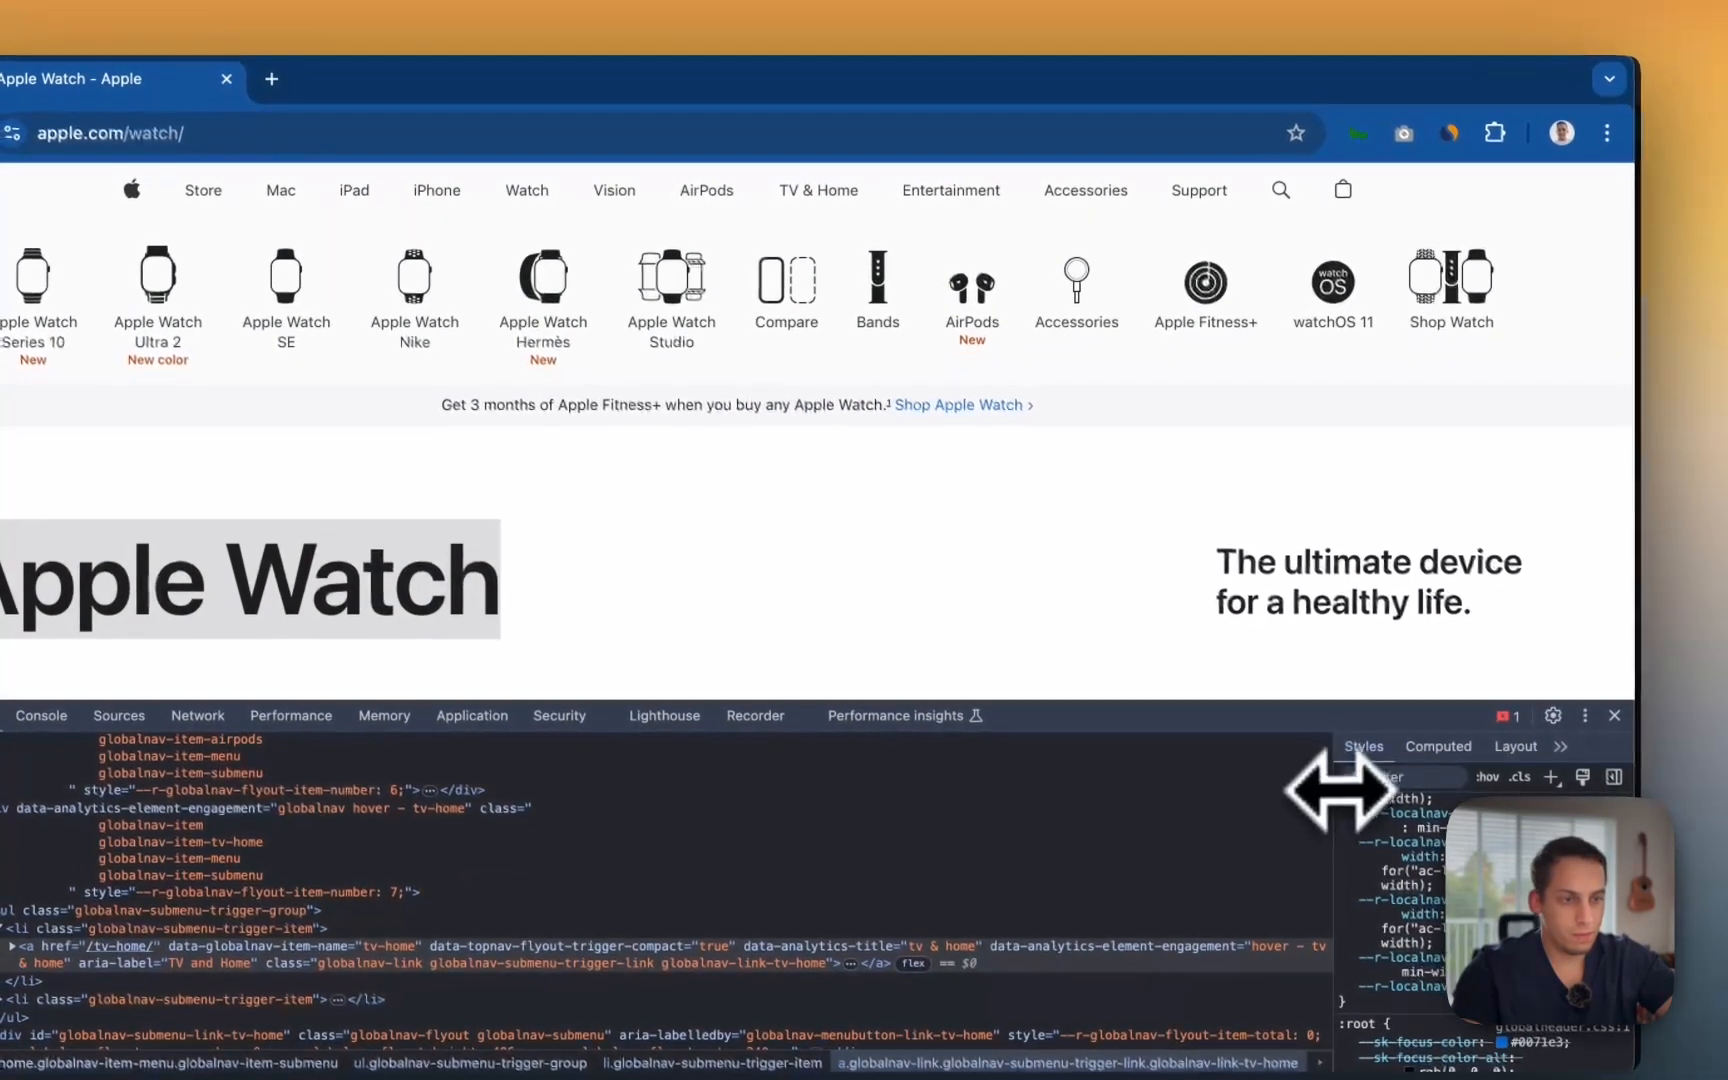
Step: Widen the Styles pane and inspect the Mac link and the global navigation list on the page
{"action": "left_click_drag", "start_coordinate": [1308, 825], "coordinate": [887, 827]}
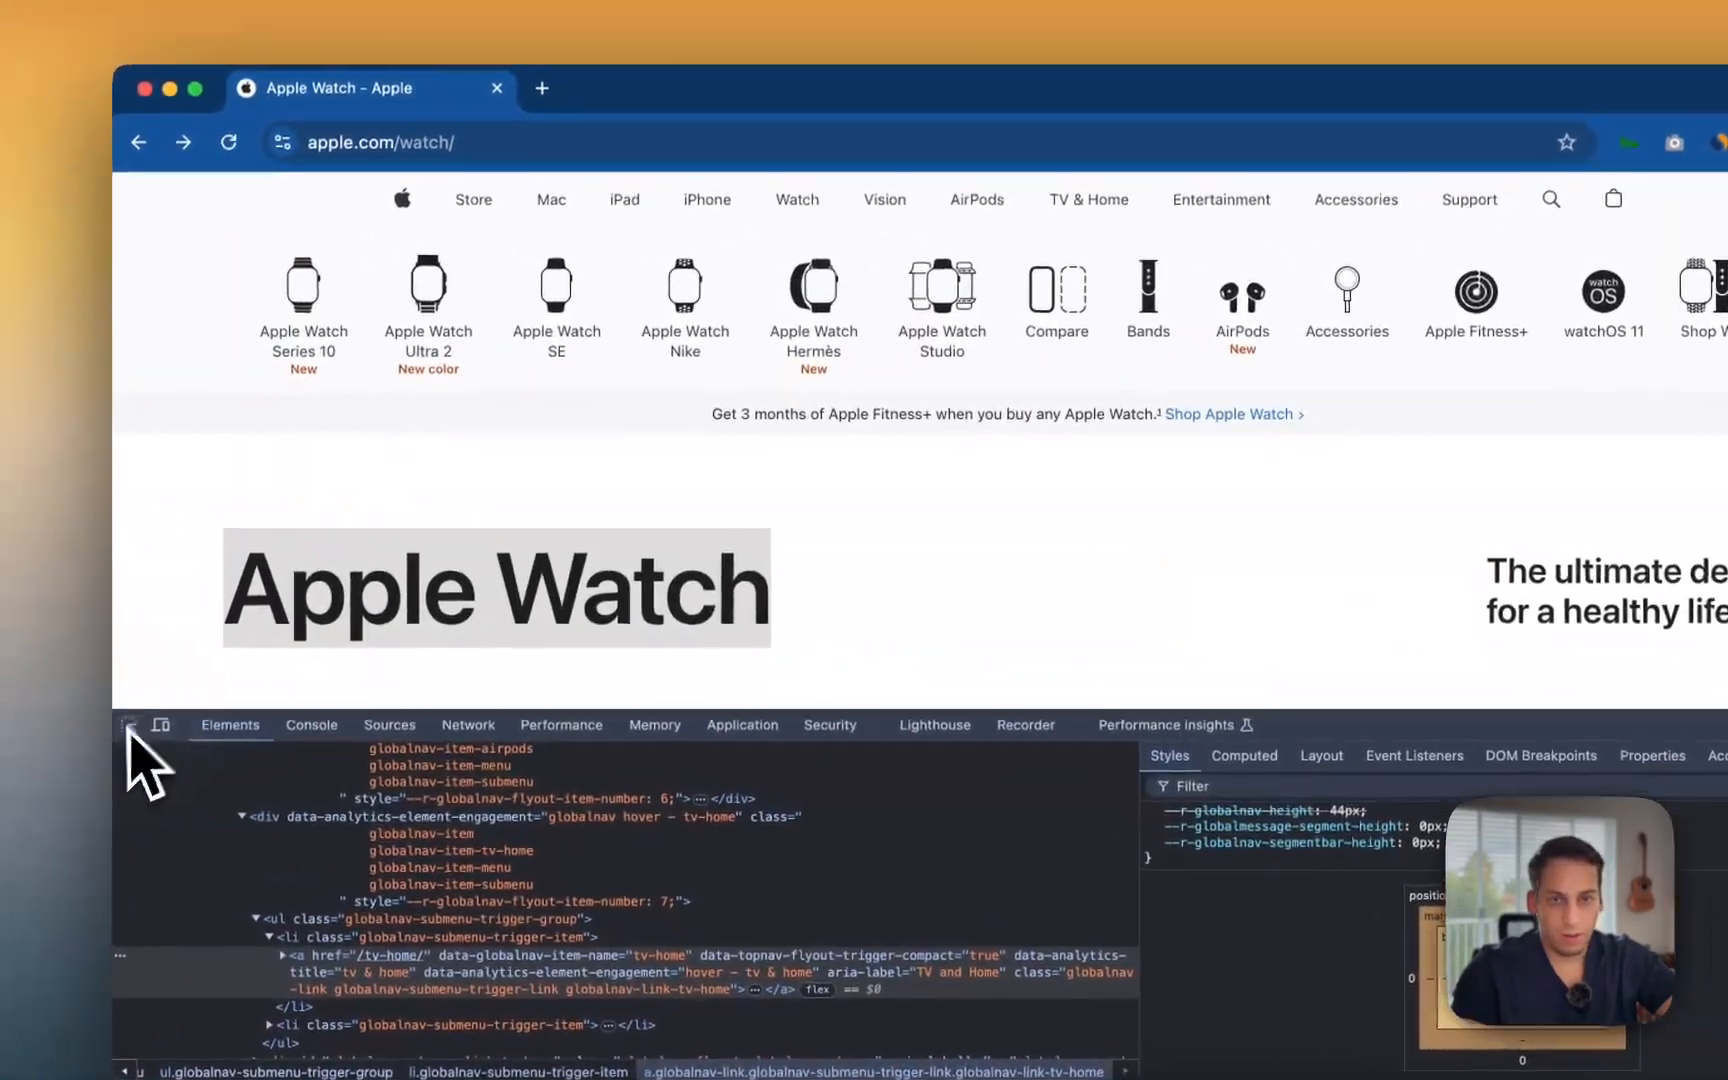
{"action": "left_click", "coordinate": [130, 726]}
{"action": "left_click", "coordinate": [543, 226]}
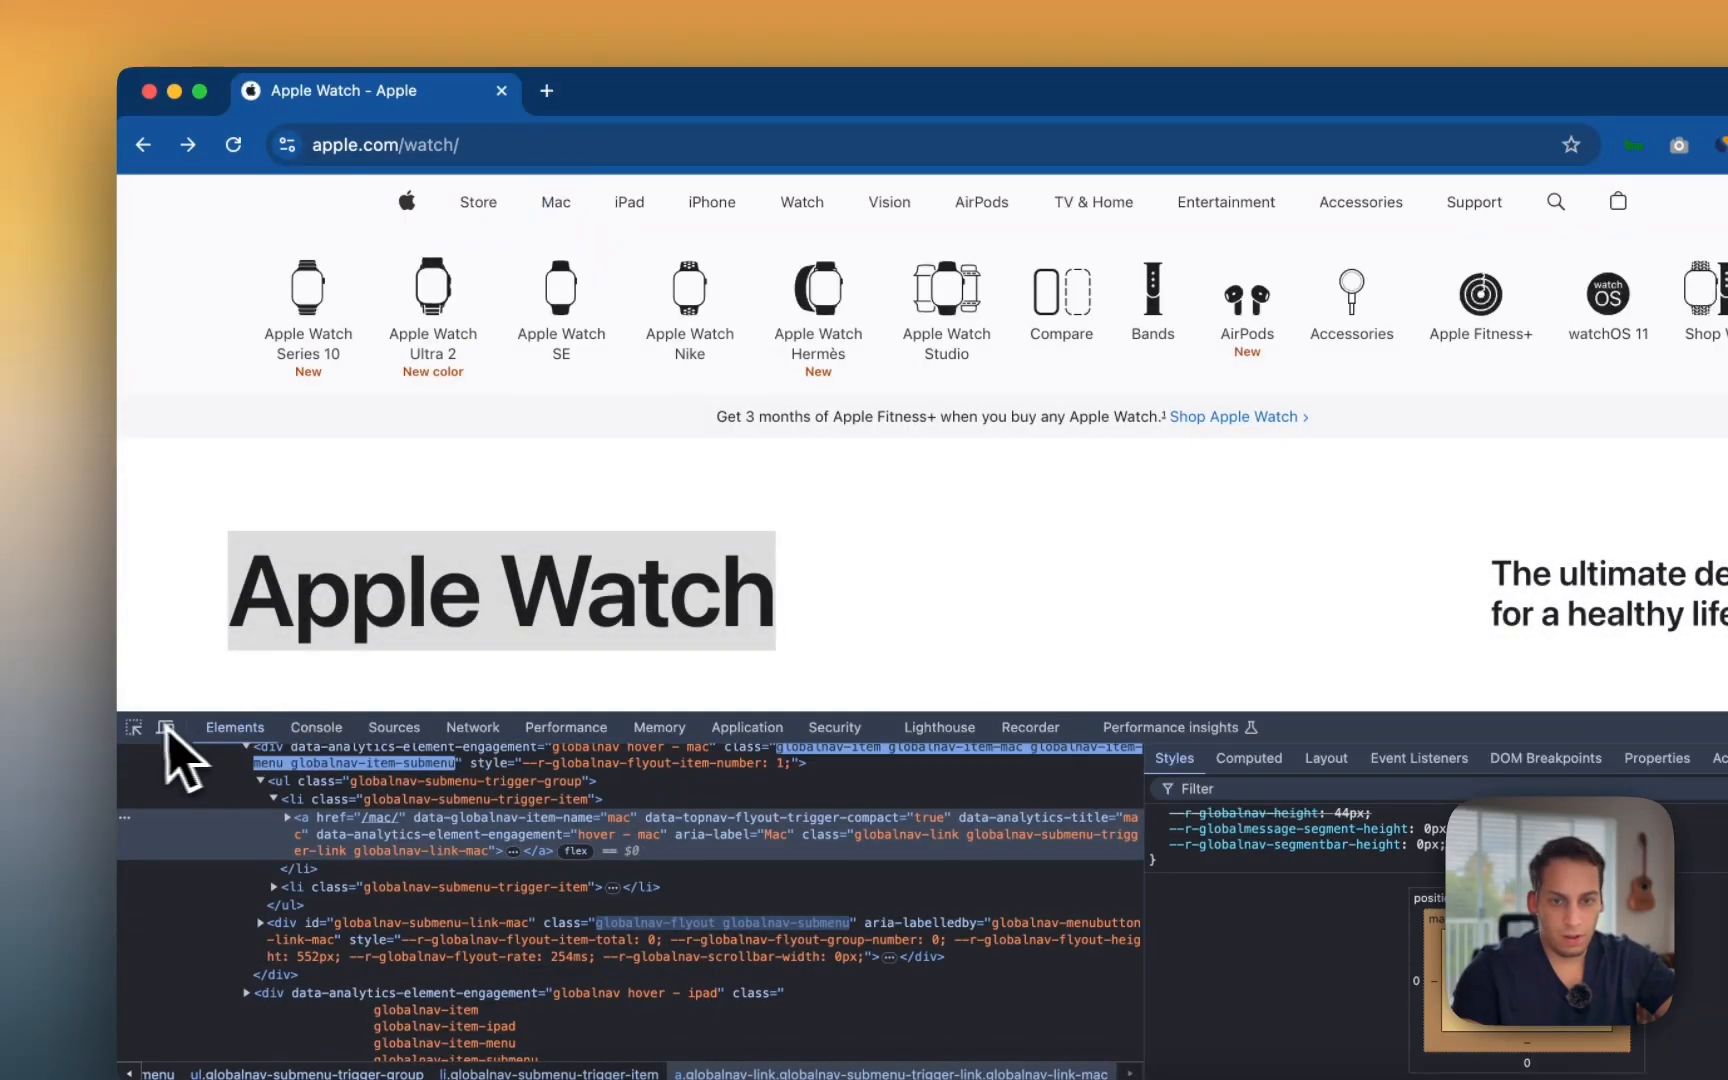
{"action": "left_click", "coordinate": [133, 727]}
{"action": "left_click", "coordinate": [517, 210]}
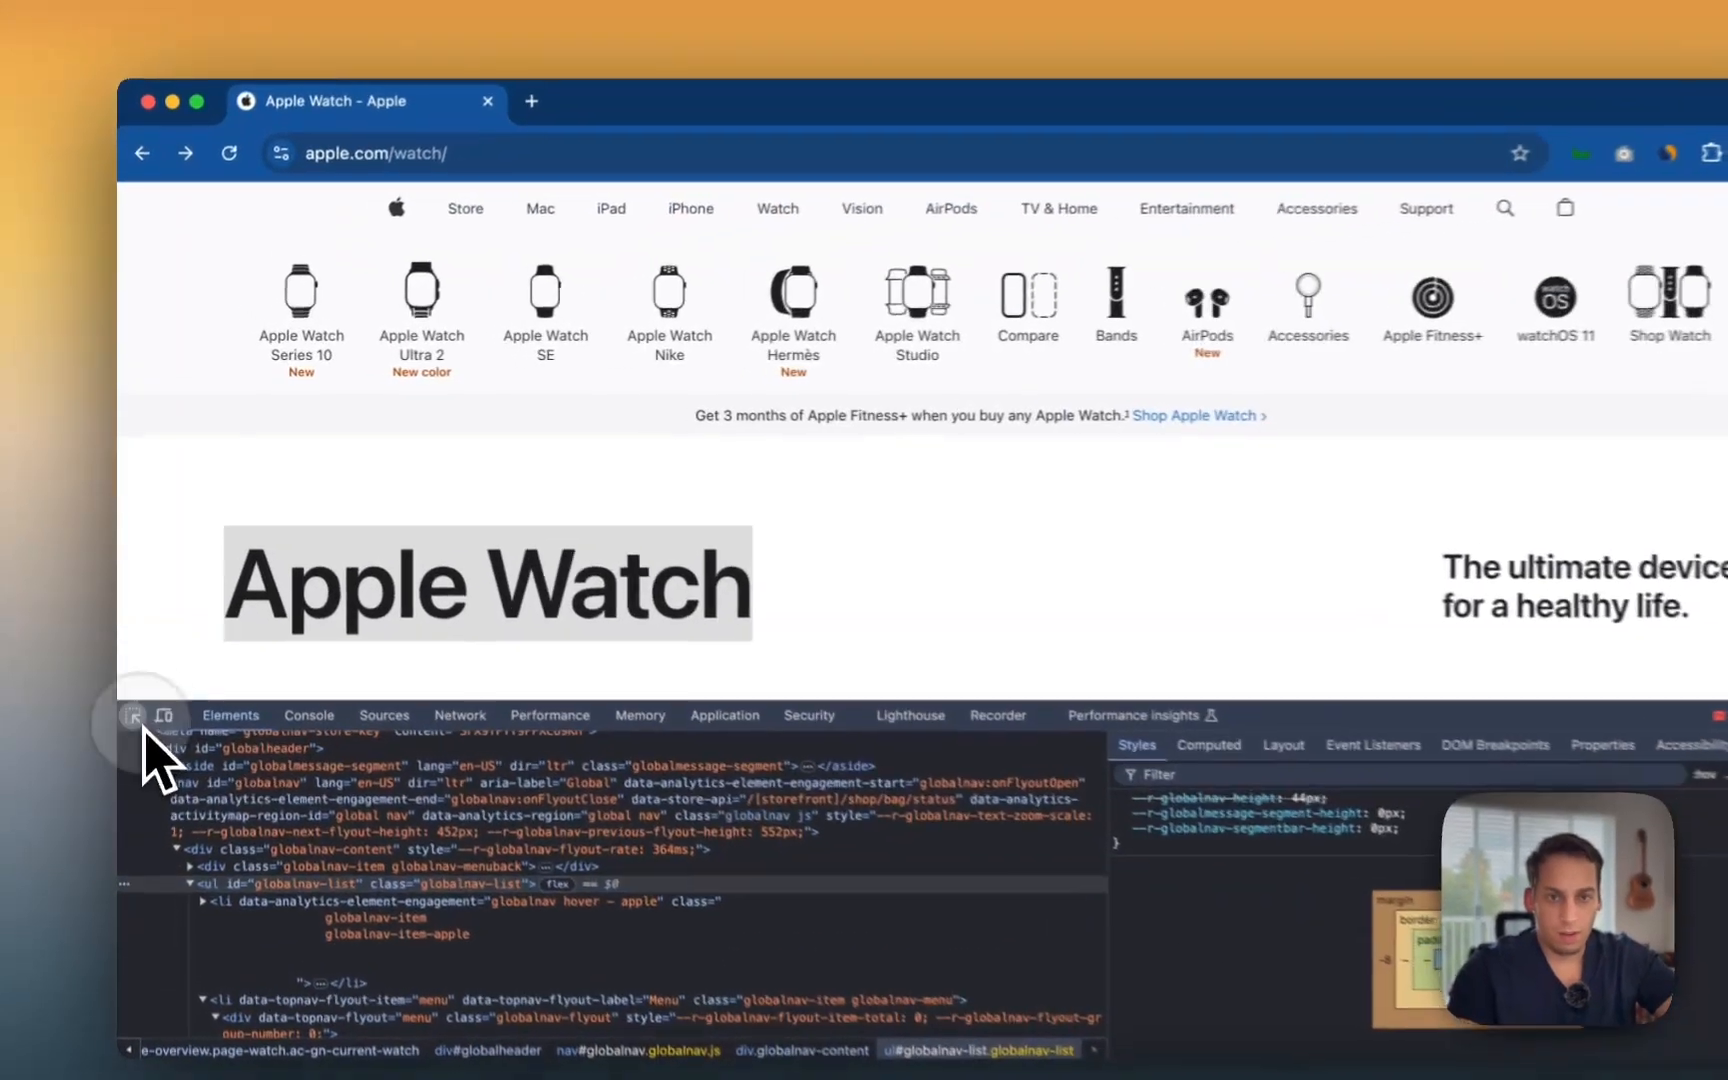
{"action": "left_click", "coordinate": [130, 666]}
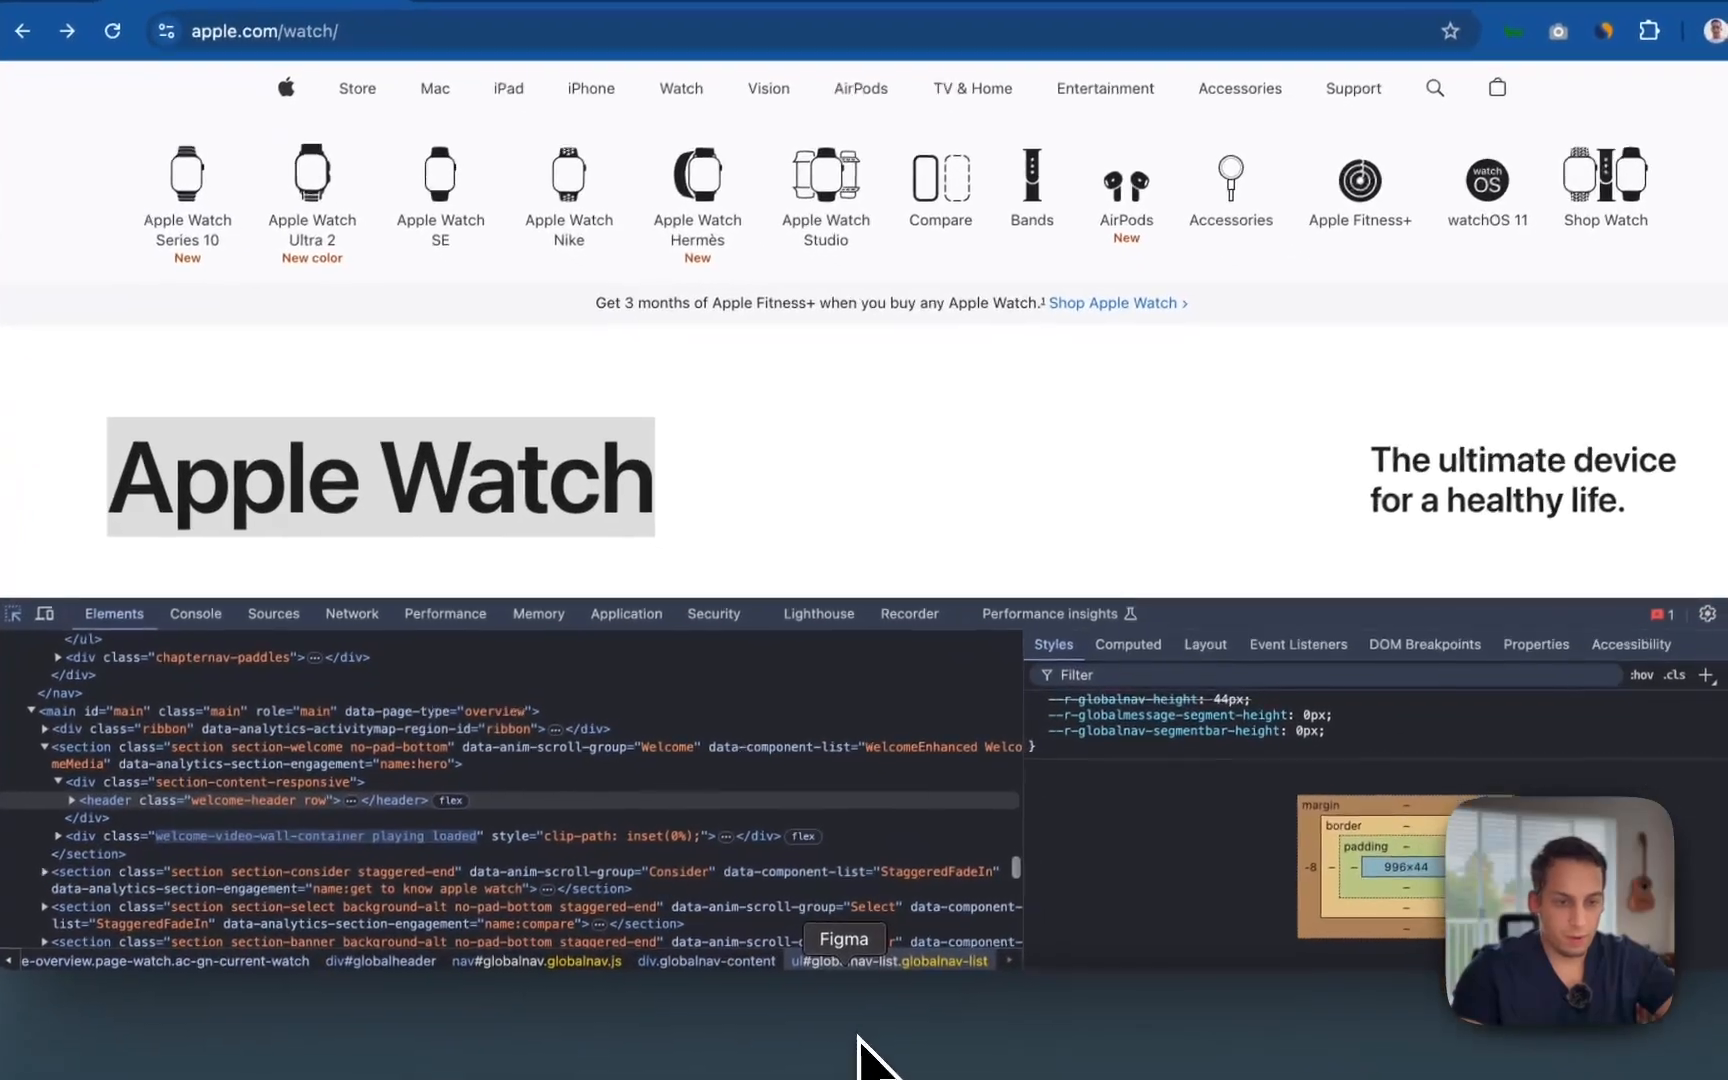
Step: Switch to Framer and wrap the Navigation text layer in its own stack
{"action": "left_click", "coordinate": [942, 1040]}
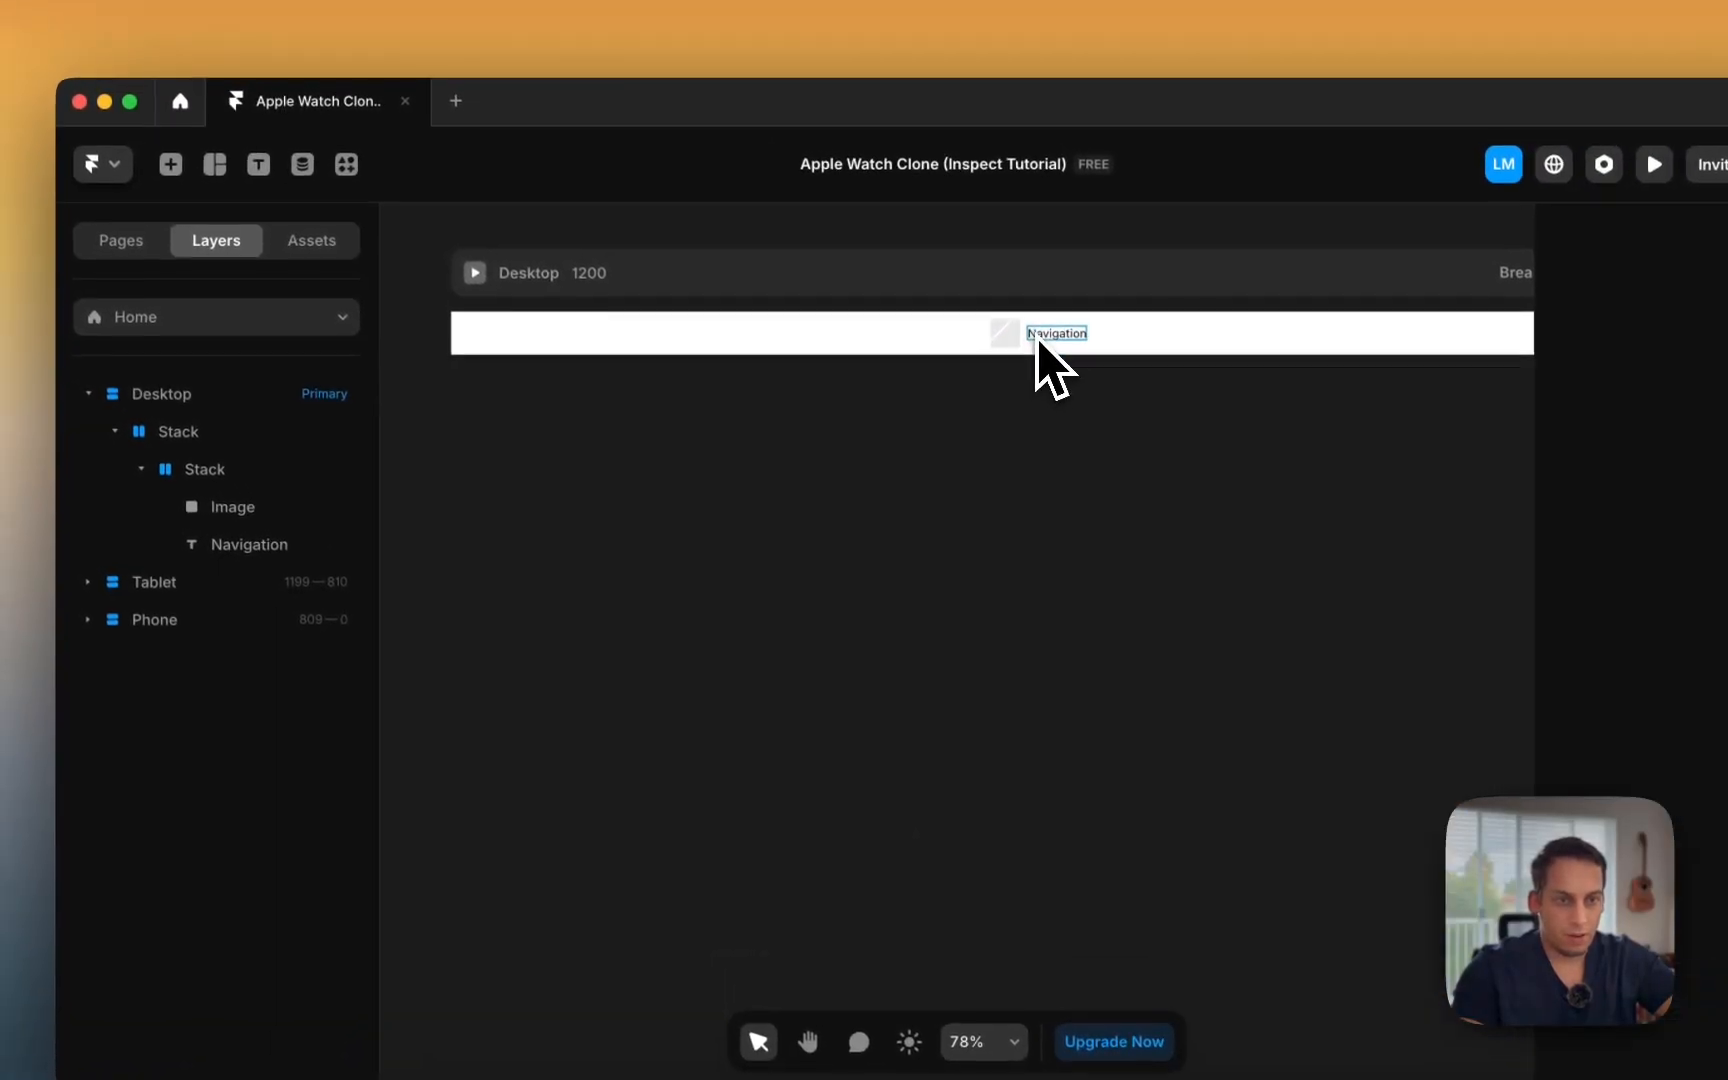
{"action": "left_click", "coordinate": [991, 207]}
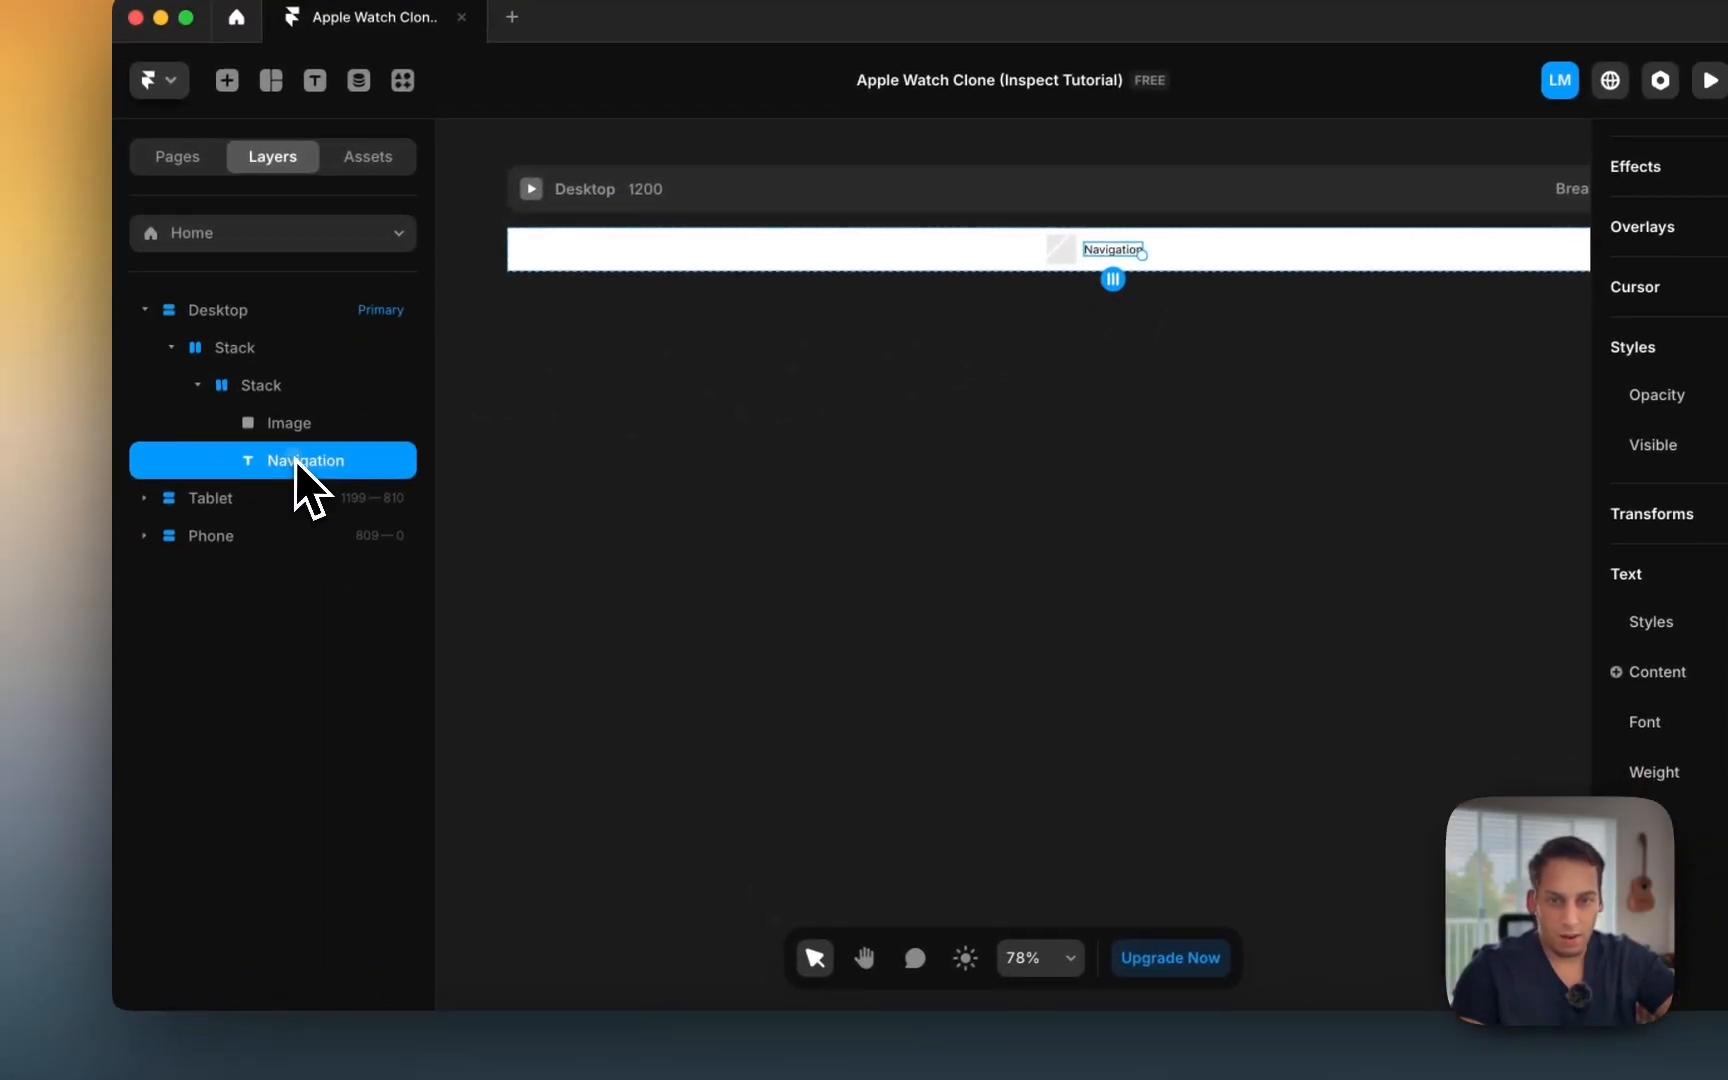
{"action": "right_click", "coordinate": [238, 548]}
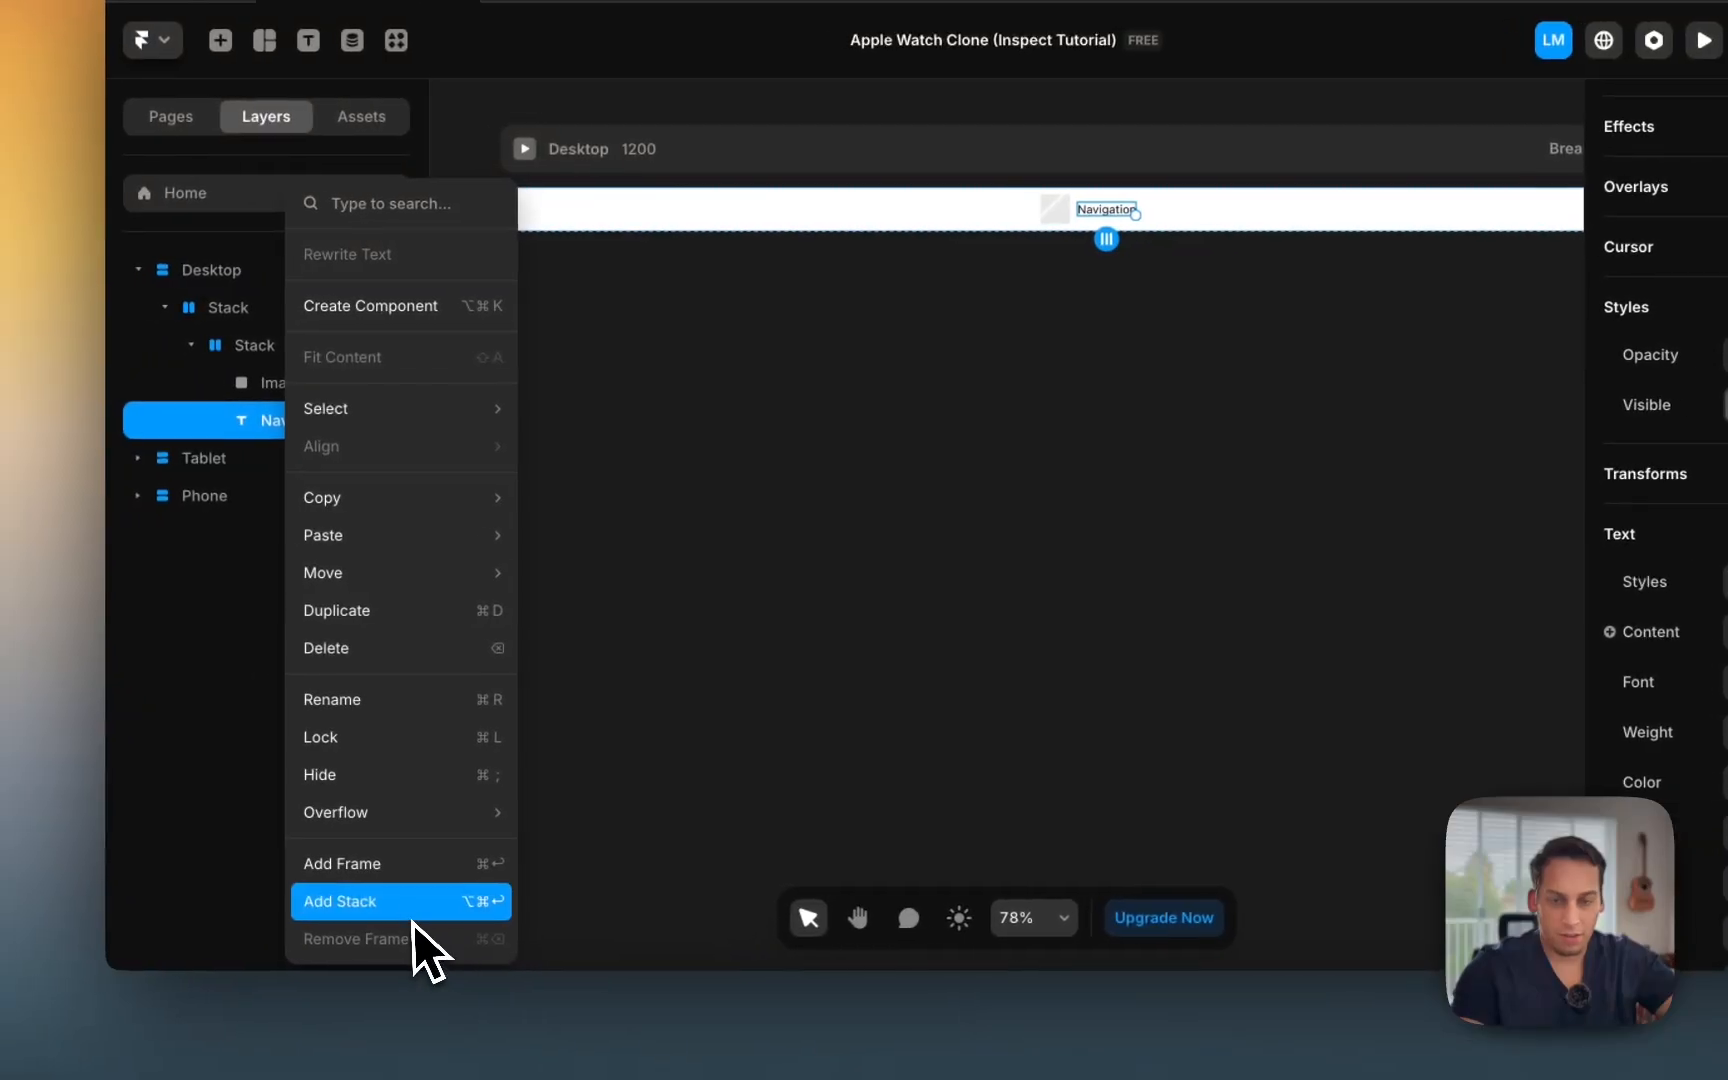
{"action": "left_click", "coordinate": [360, 933]}
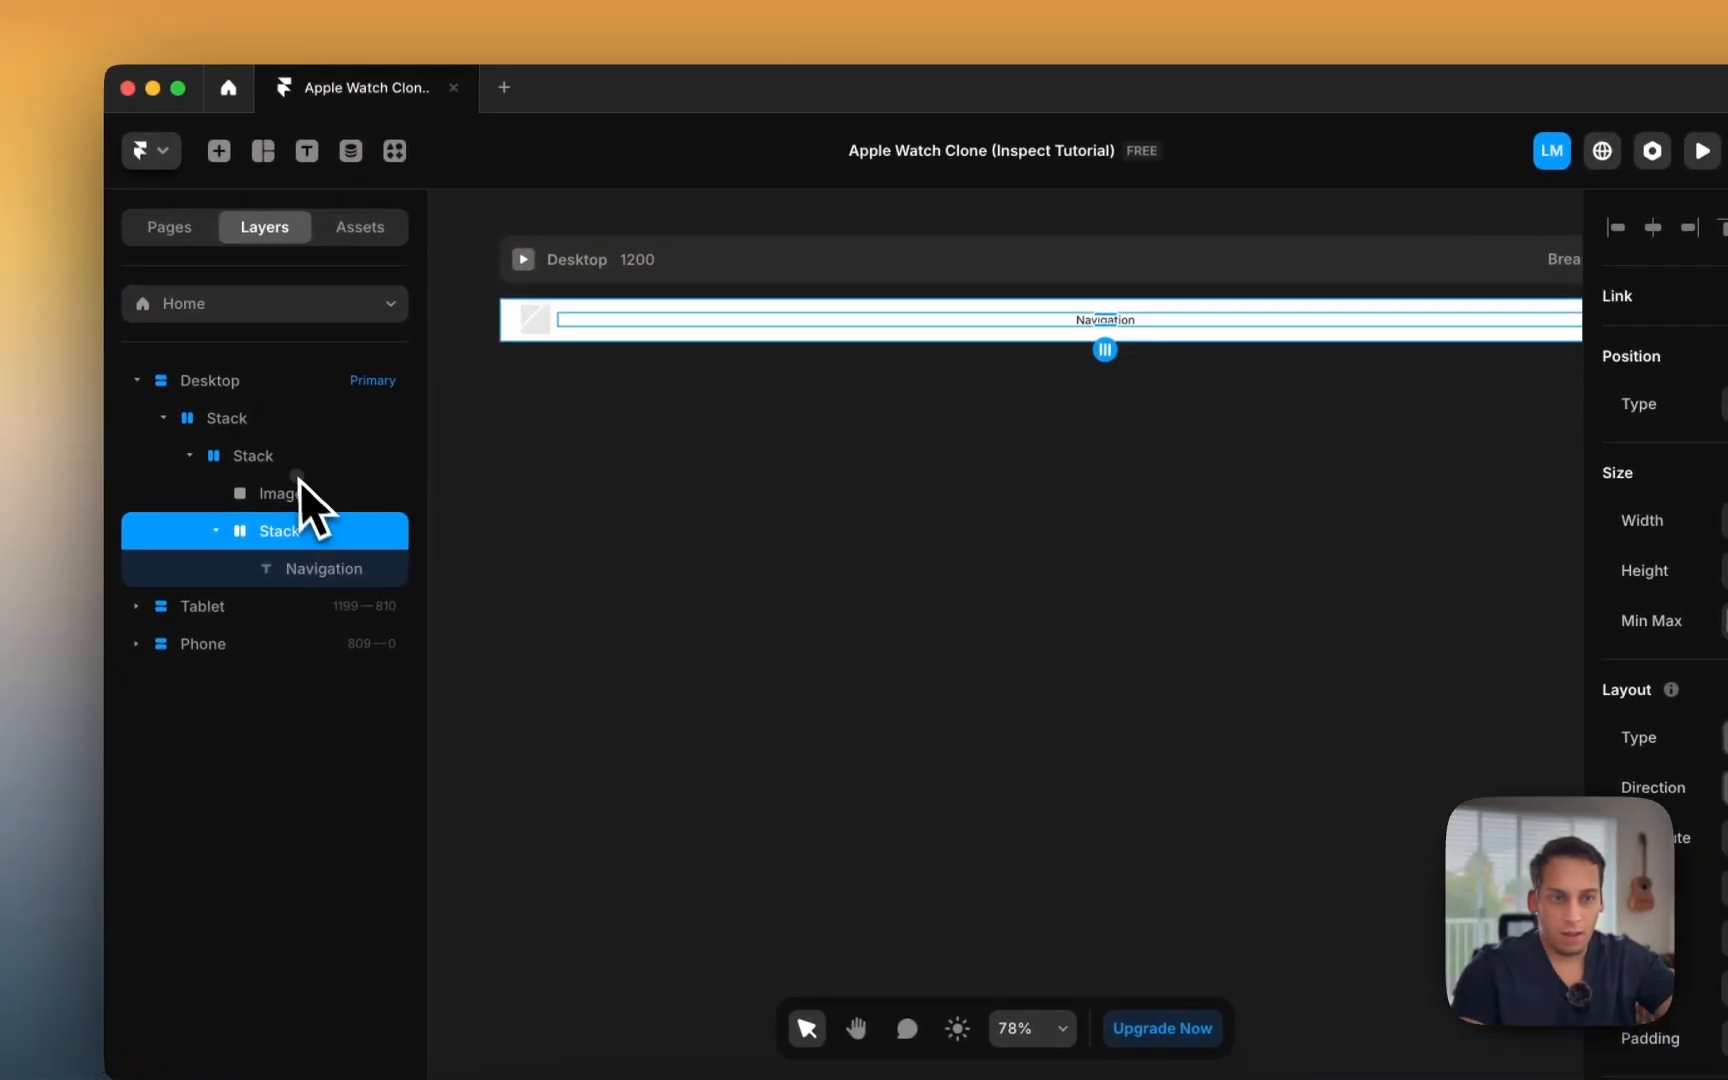
Step: Set the new stack around the Navigation text to Fill height and Fit width
{"action": "left_click", "coordinate": [265, 384]}
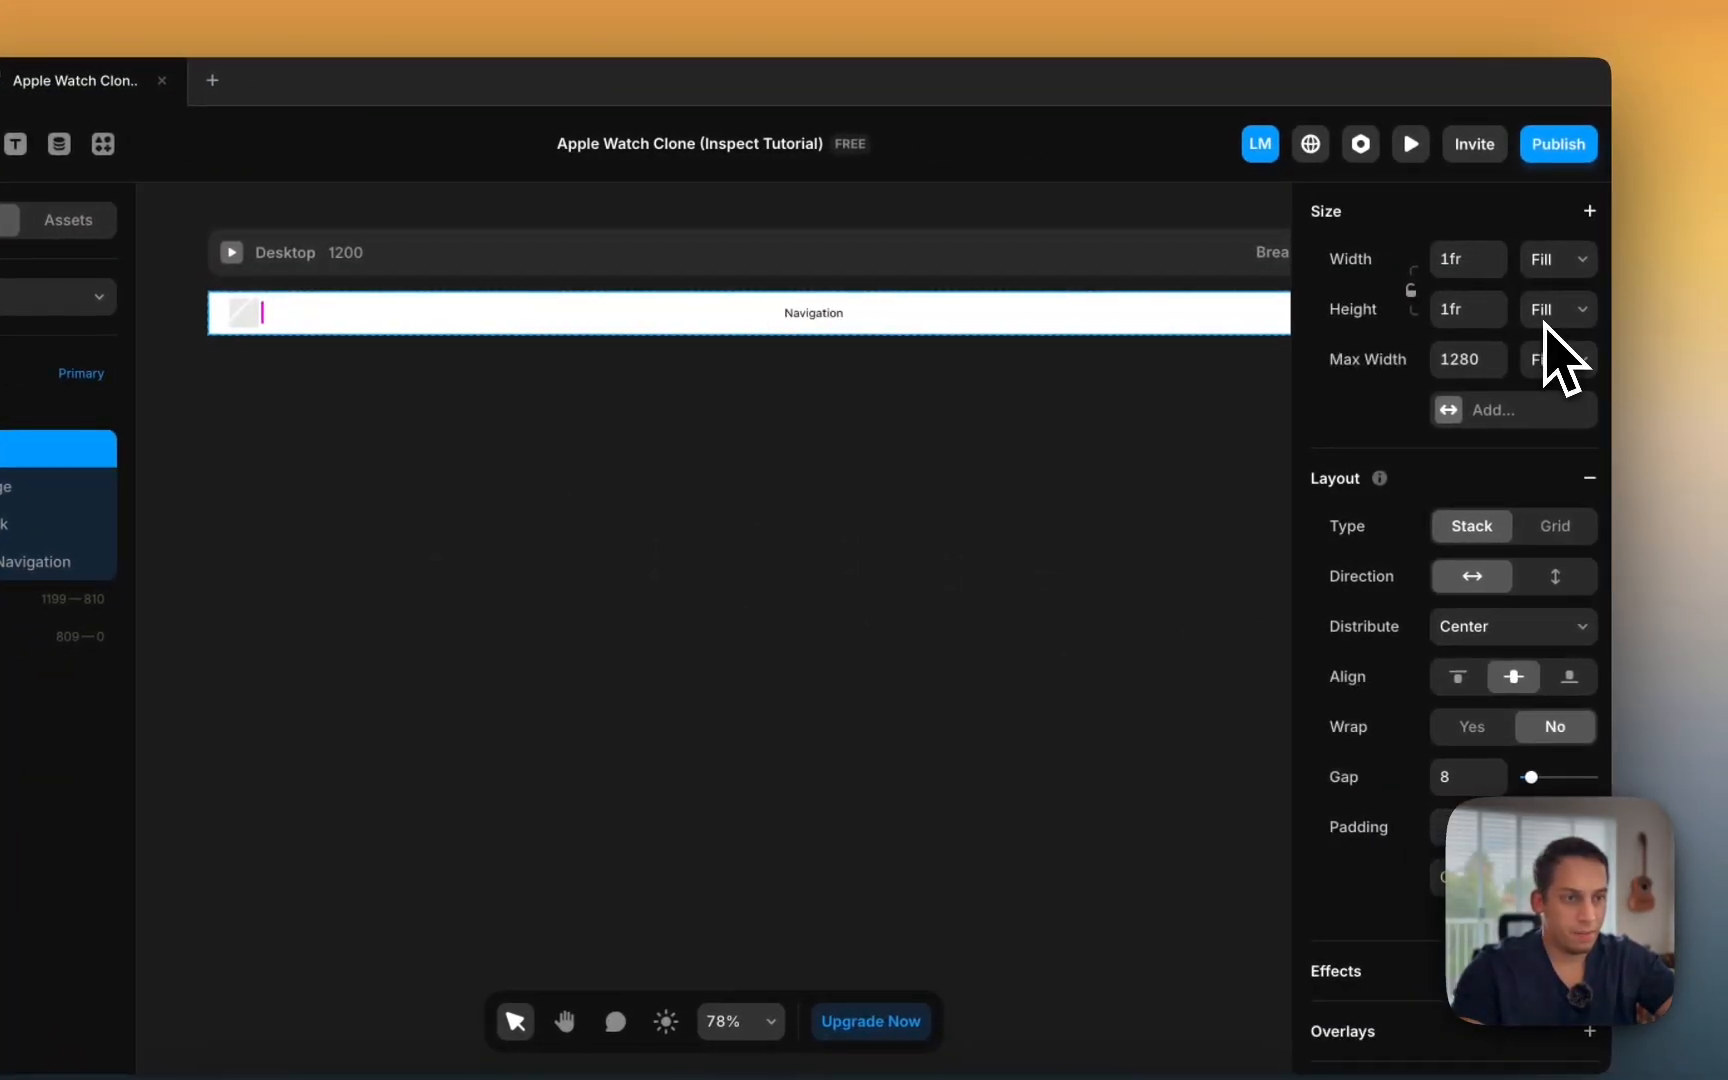
{"action": "left_click", "coordinate": [234, 419]}
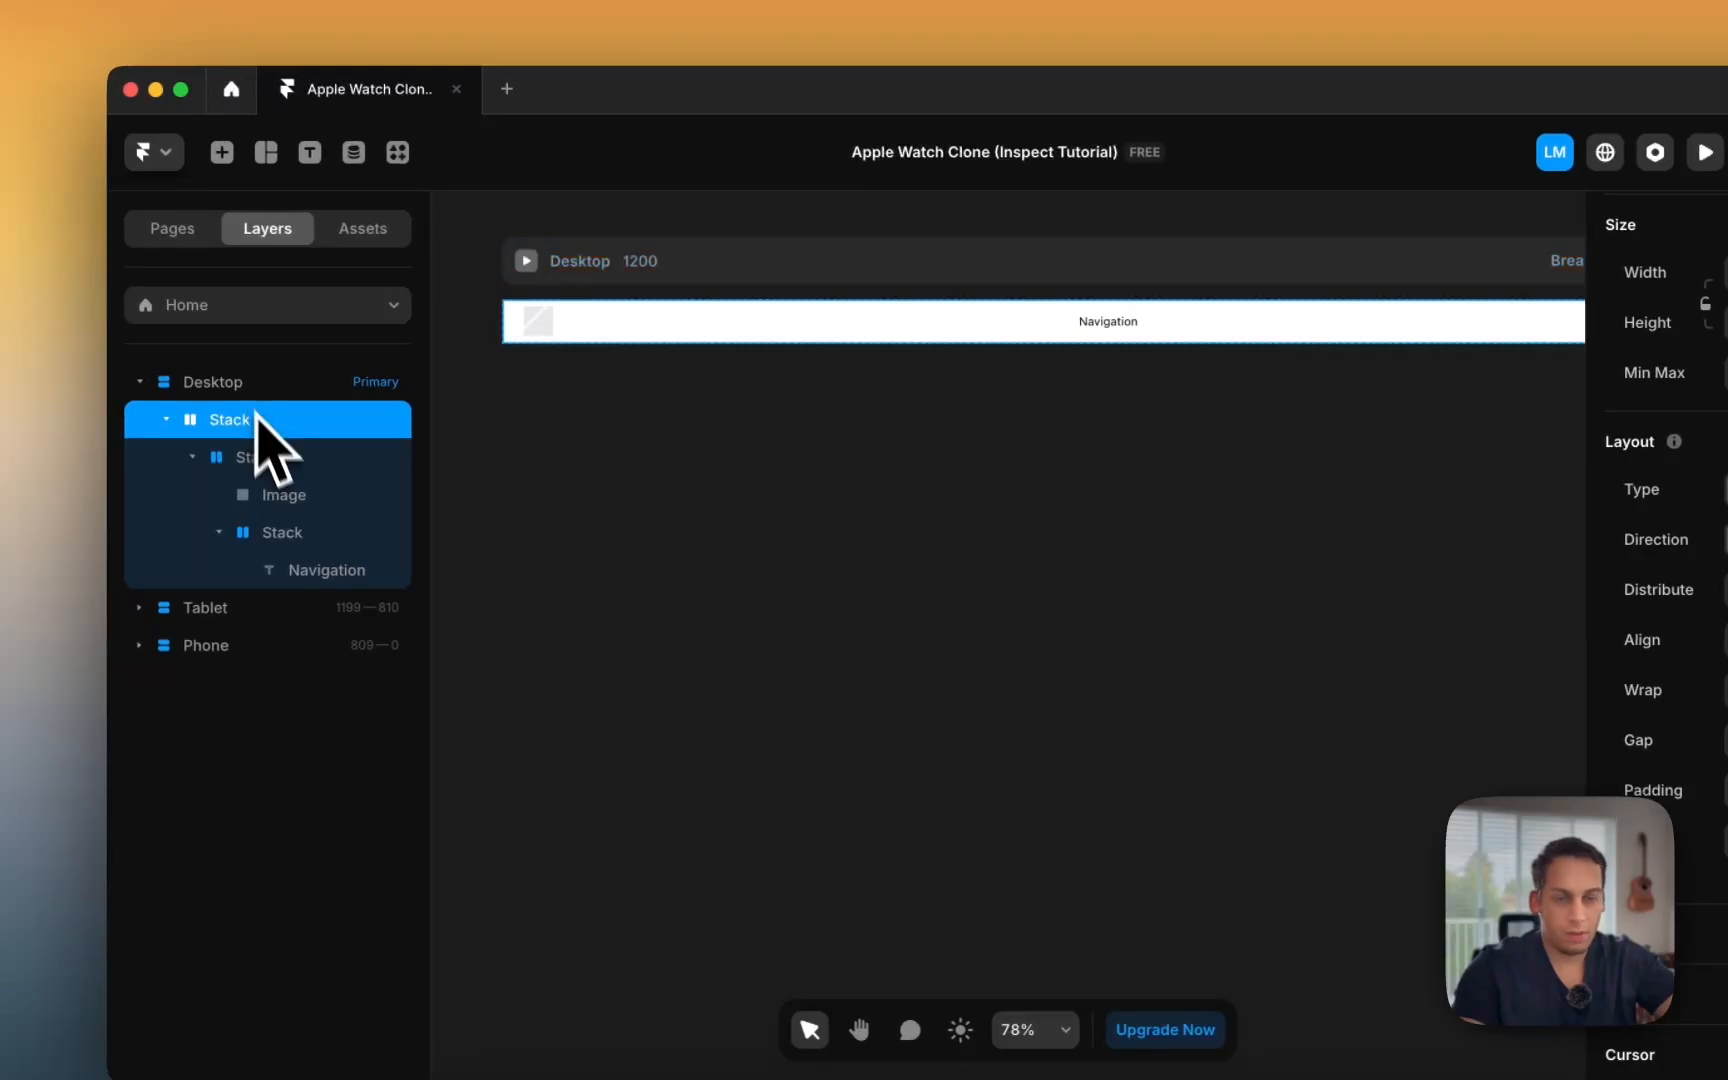
{"action": "left_click", "coordinate": [258, 532]}
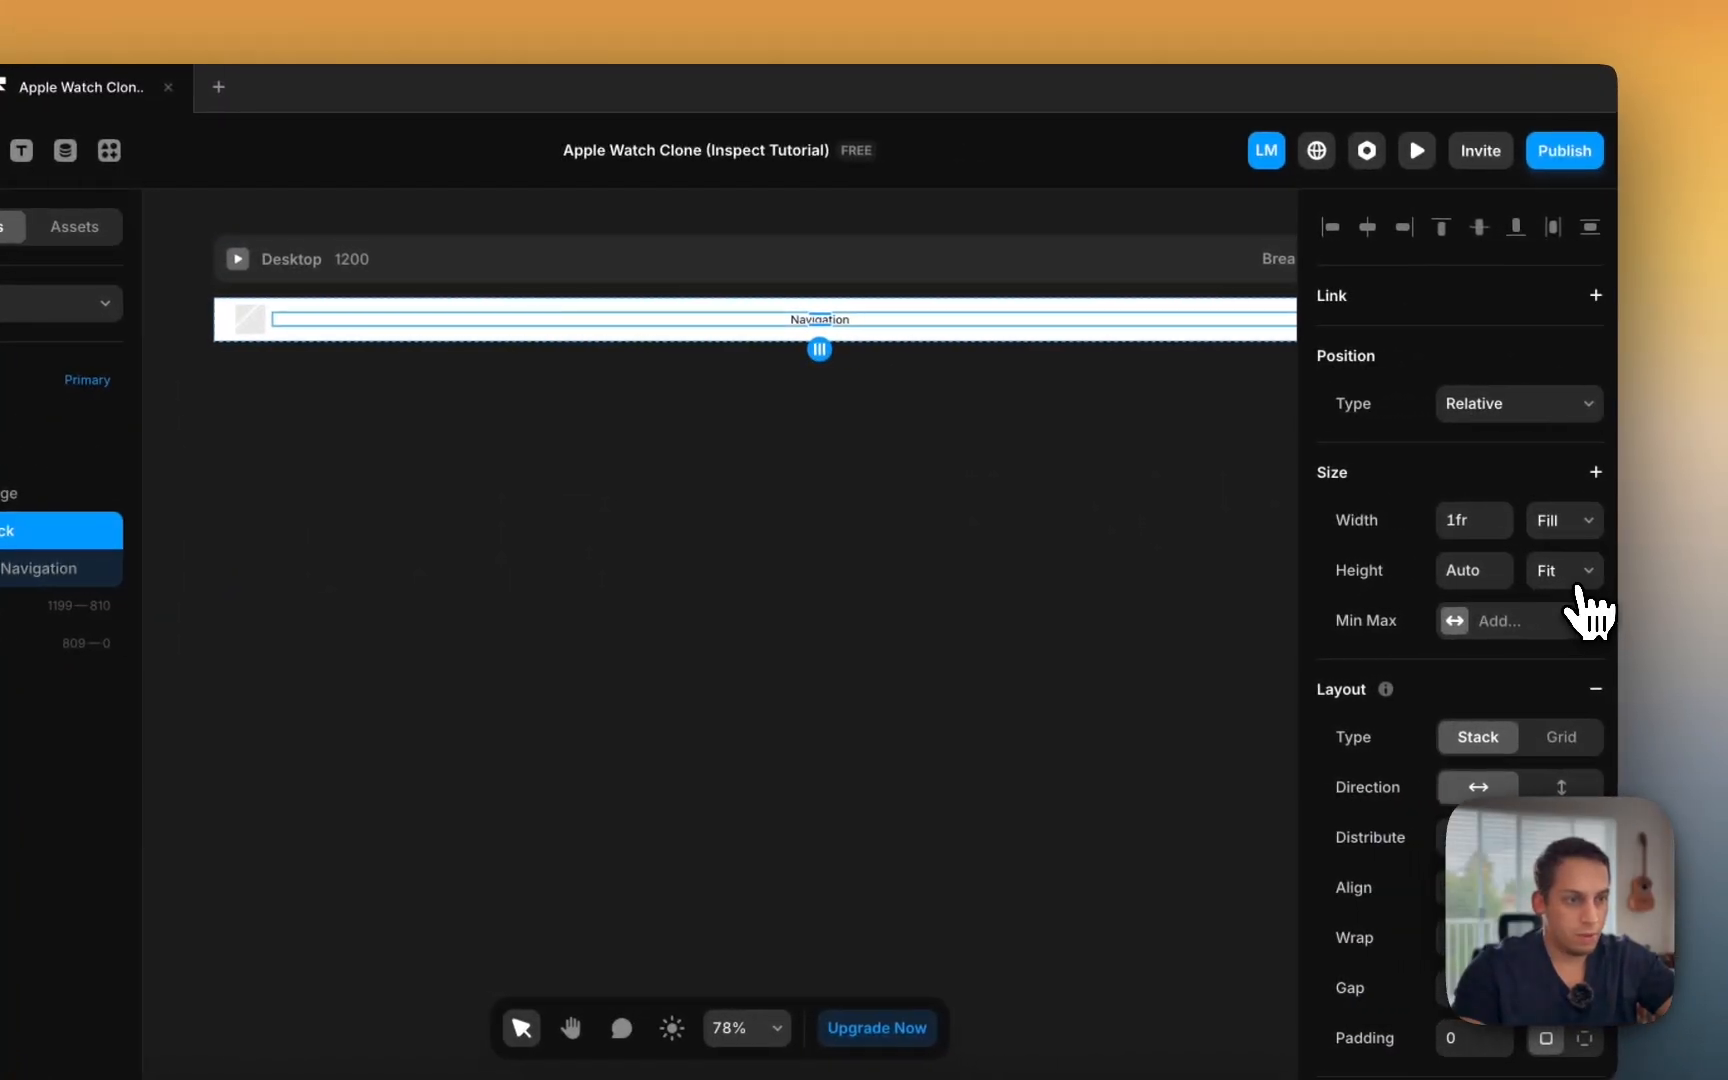
{"action": "left_click", "coordinate": [1570, 572]}
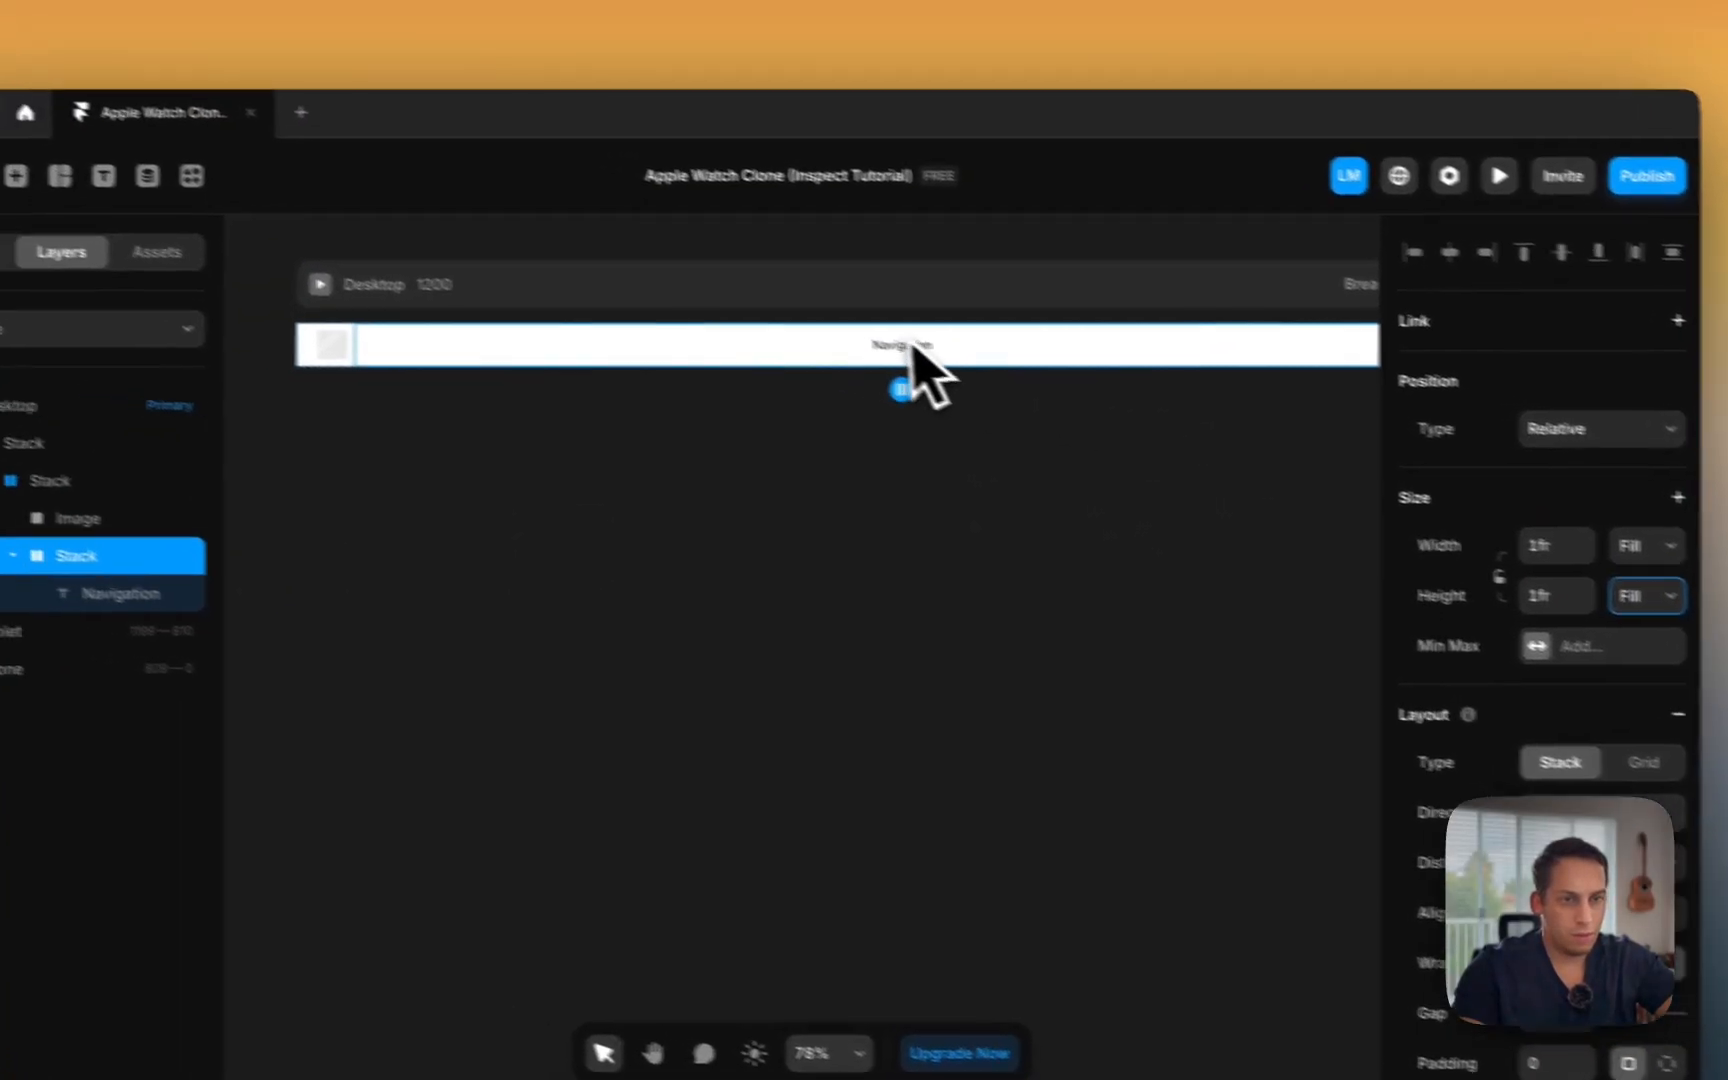
{"action": "scroll", "coordinate": [825, 328], "scroll_direction": "up", "scroll_amount": 5}
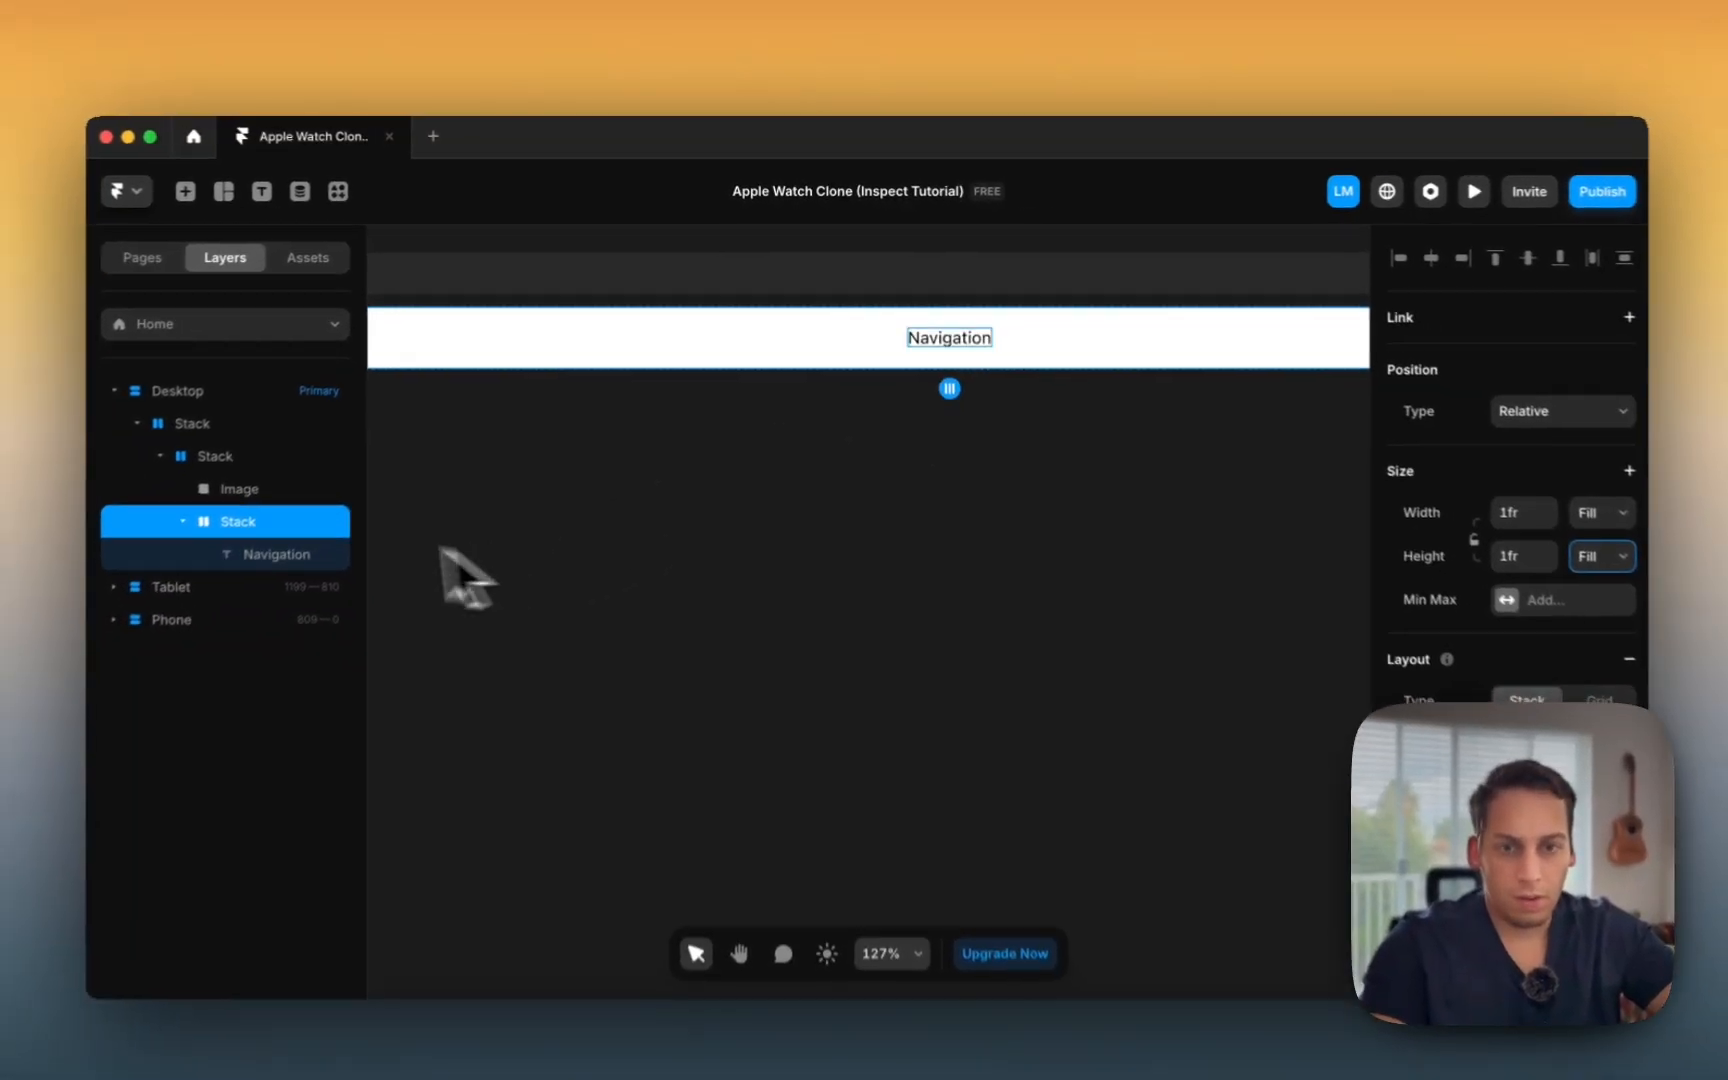
{"action": "scroll", "coordinate": [464, 457], "scroll_direction": "down", "scroll_amount": 5}
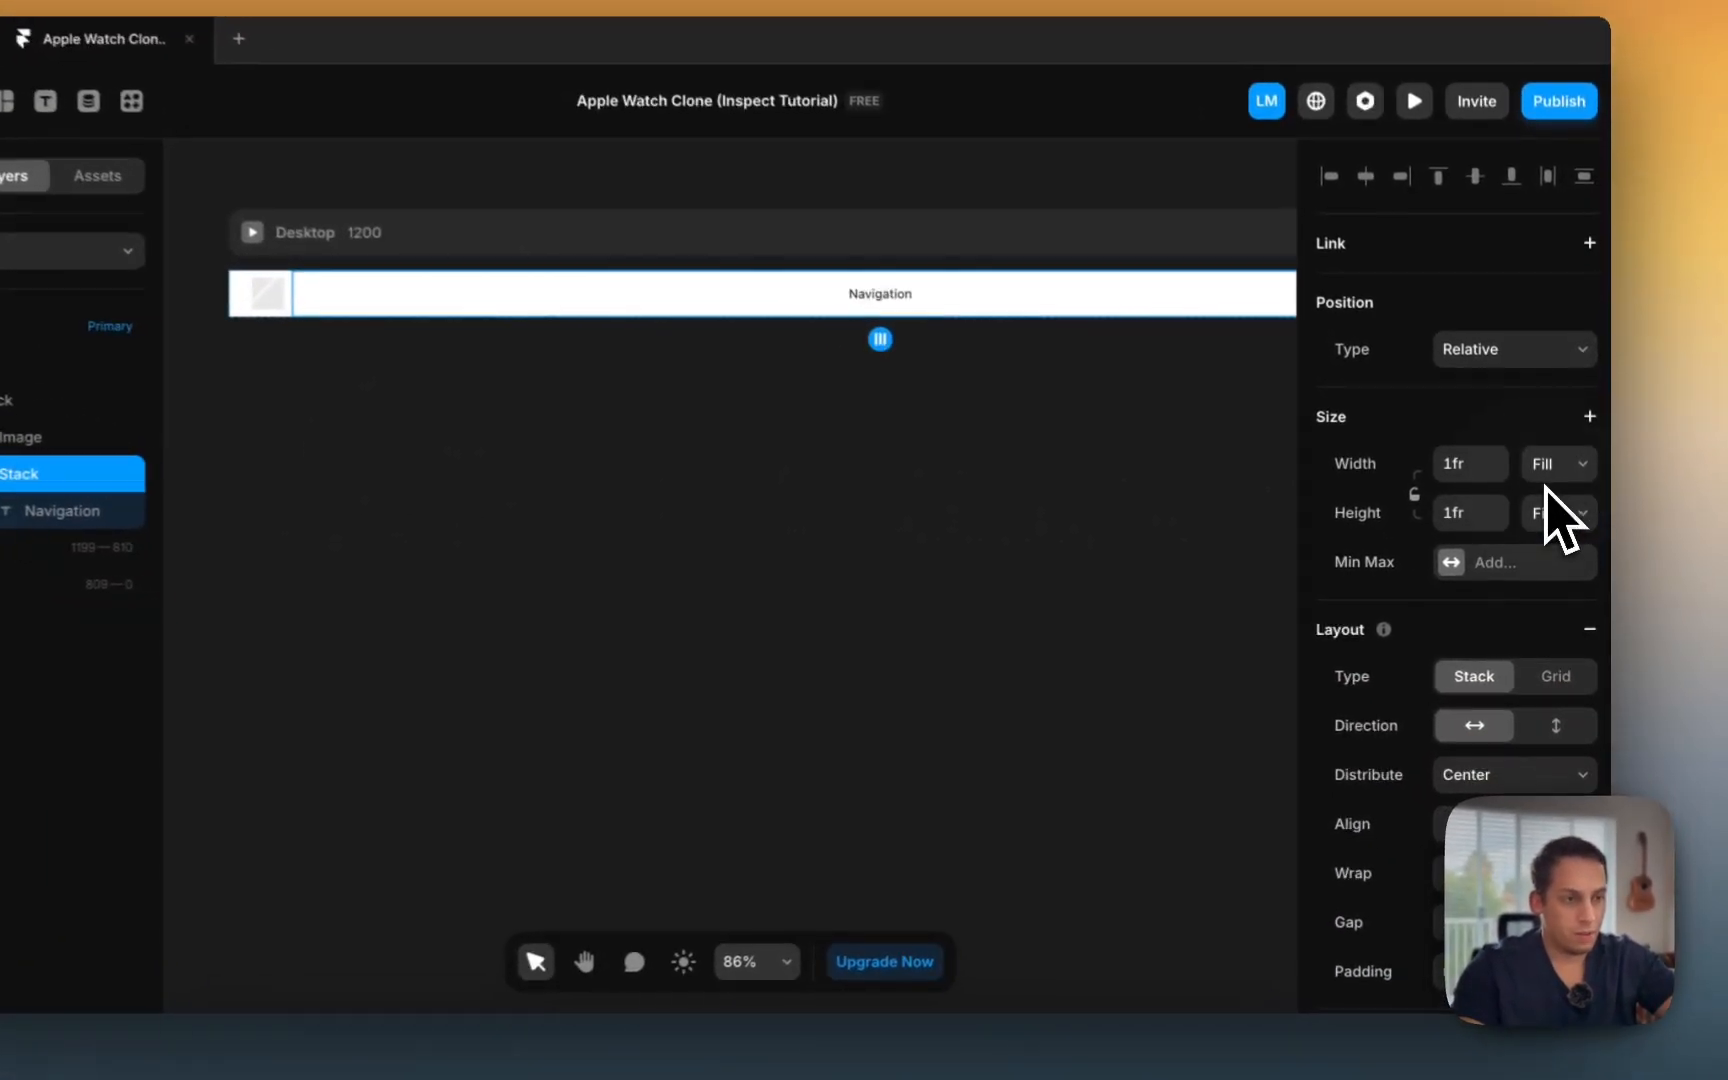
{"action": "left_click", "coordinate": [1563, 538]}
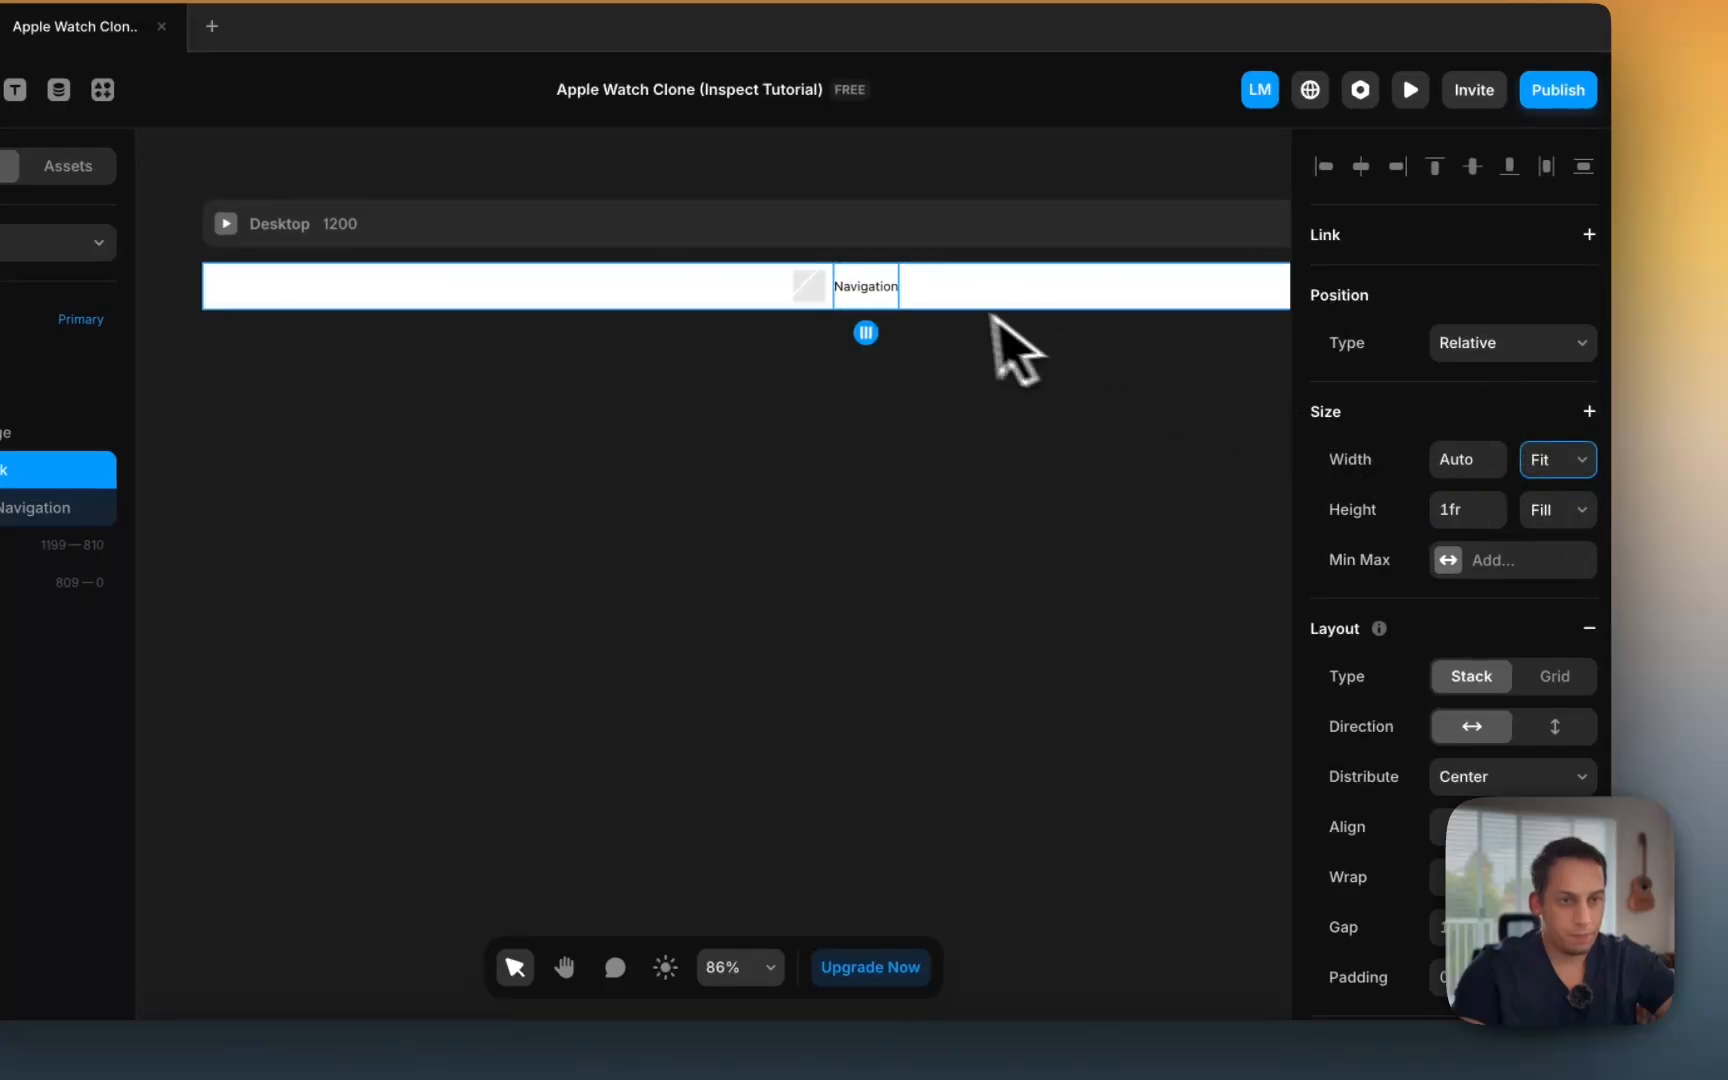
Step: Give the stack around the Navigation text individual left and right padding
{"action": "scroll", "coordinate": [1400, 700], "scroll_direction": "down", "scroll_amount": 3}
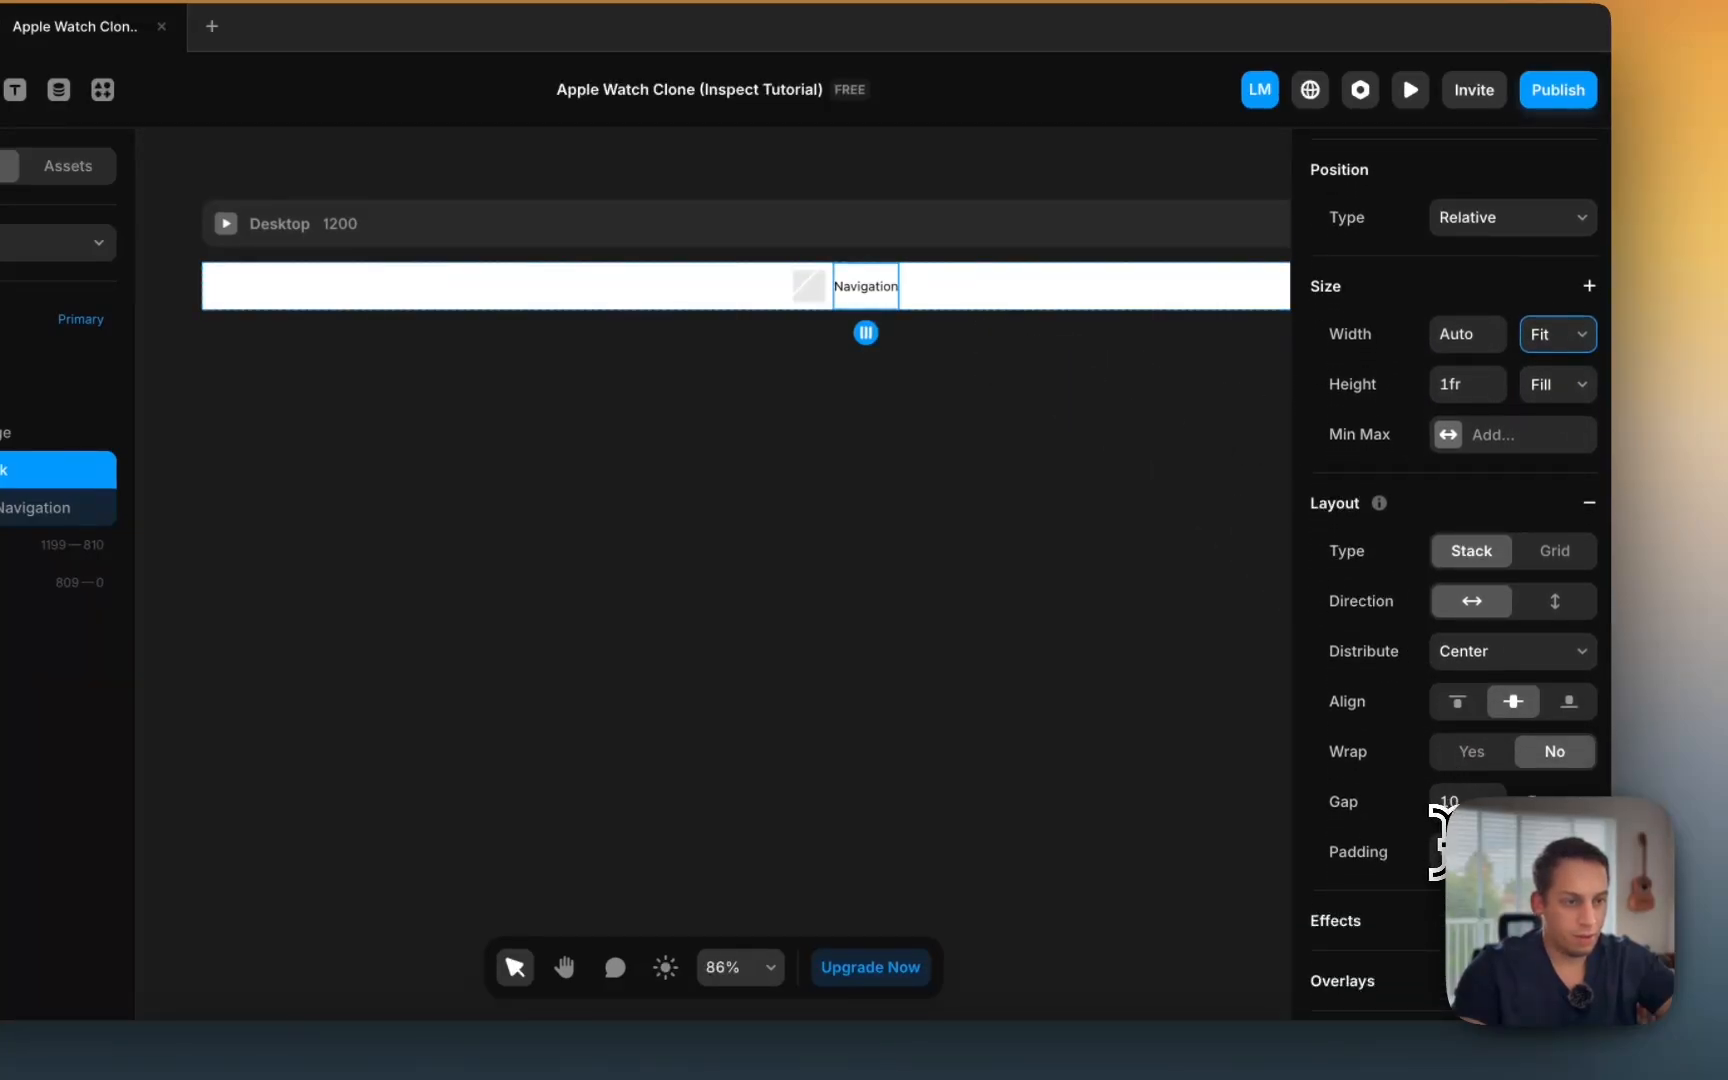
{"action": "left_click", "coordinate": [1577, 852]}
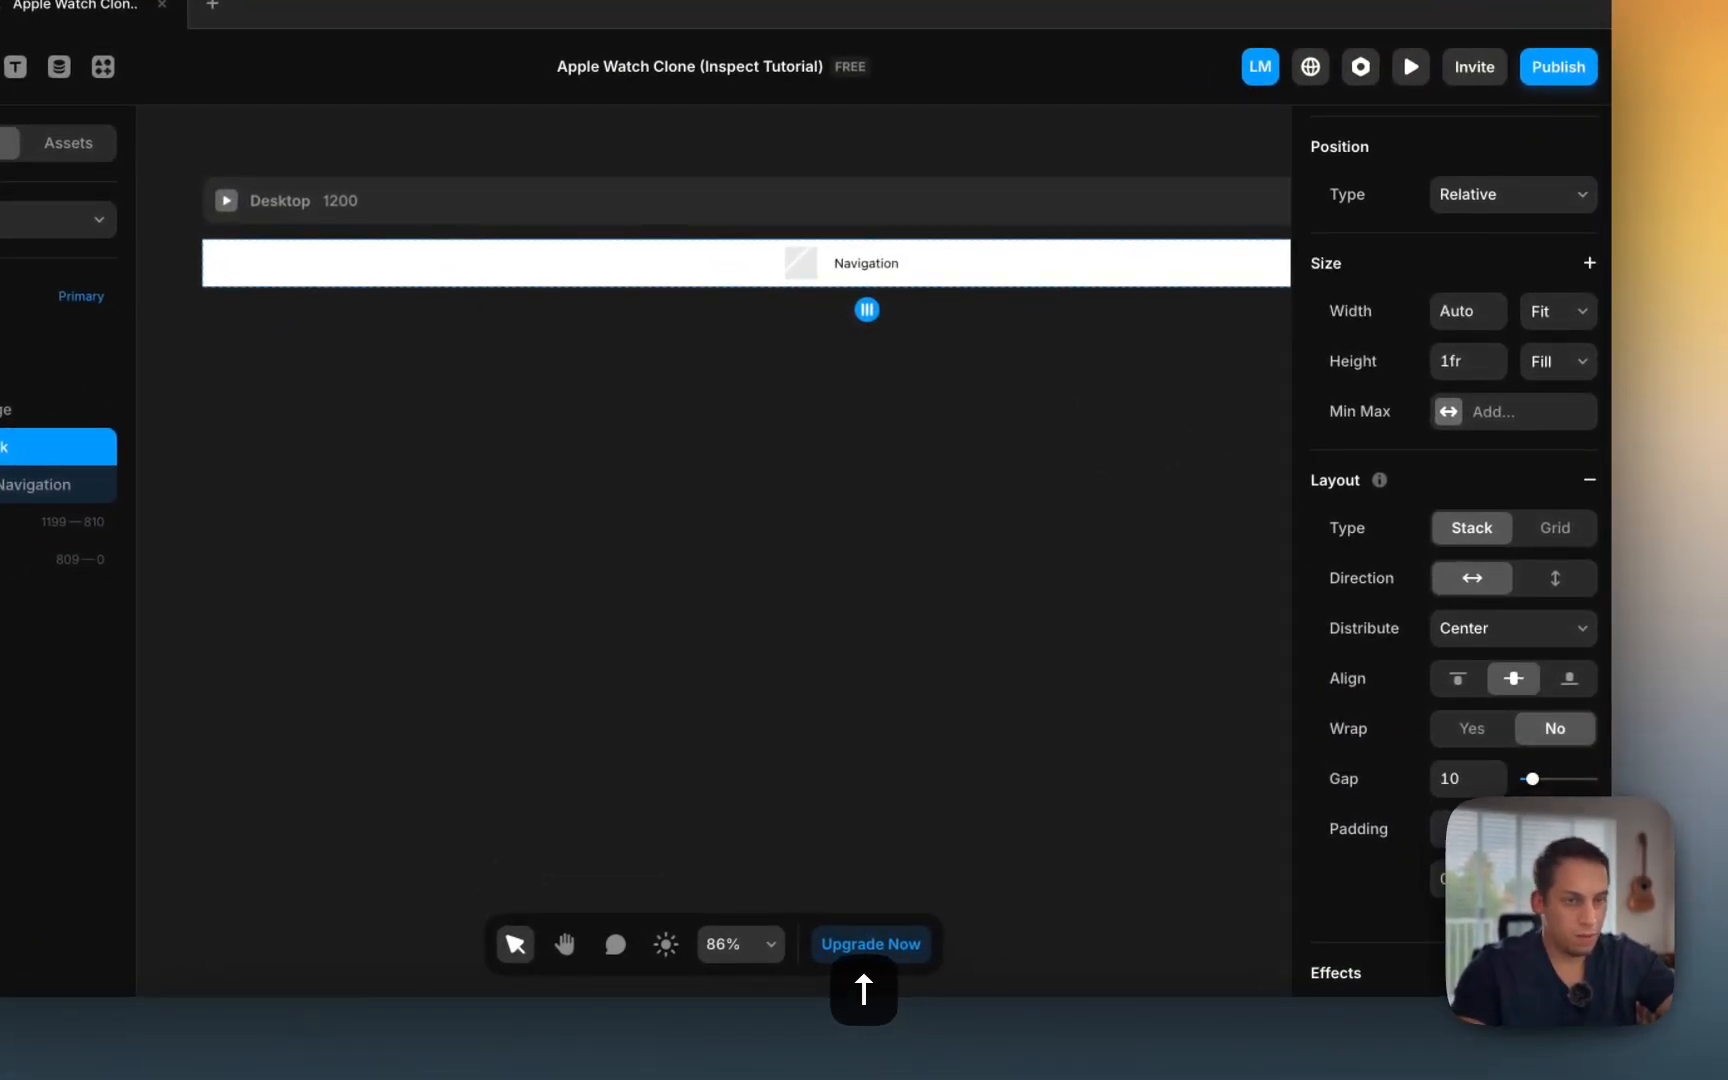
{"action": "left_click", "coordinate": [1070, 465]}
Step: Duplicate the padded Navigation stack repeatedly until the bar holds seven text items
{"action": "left_click", "coordinate": [252, 521]}
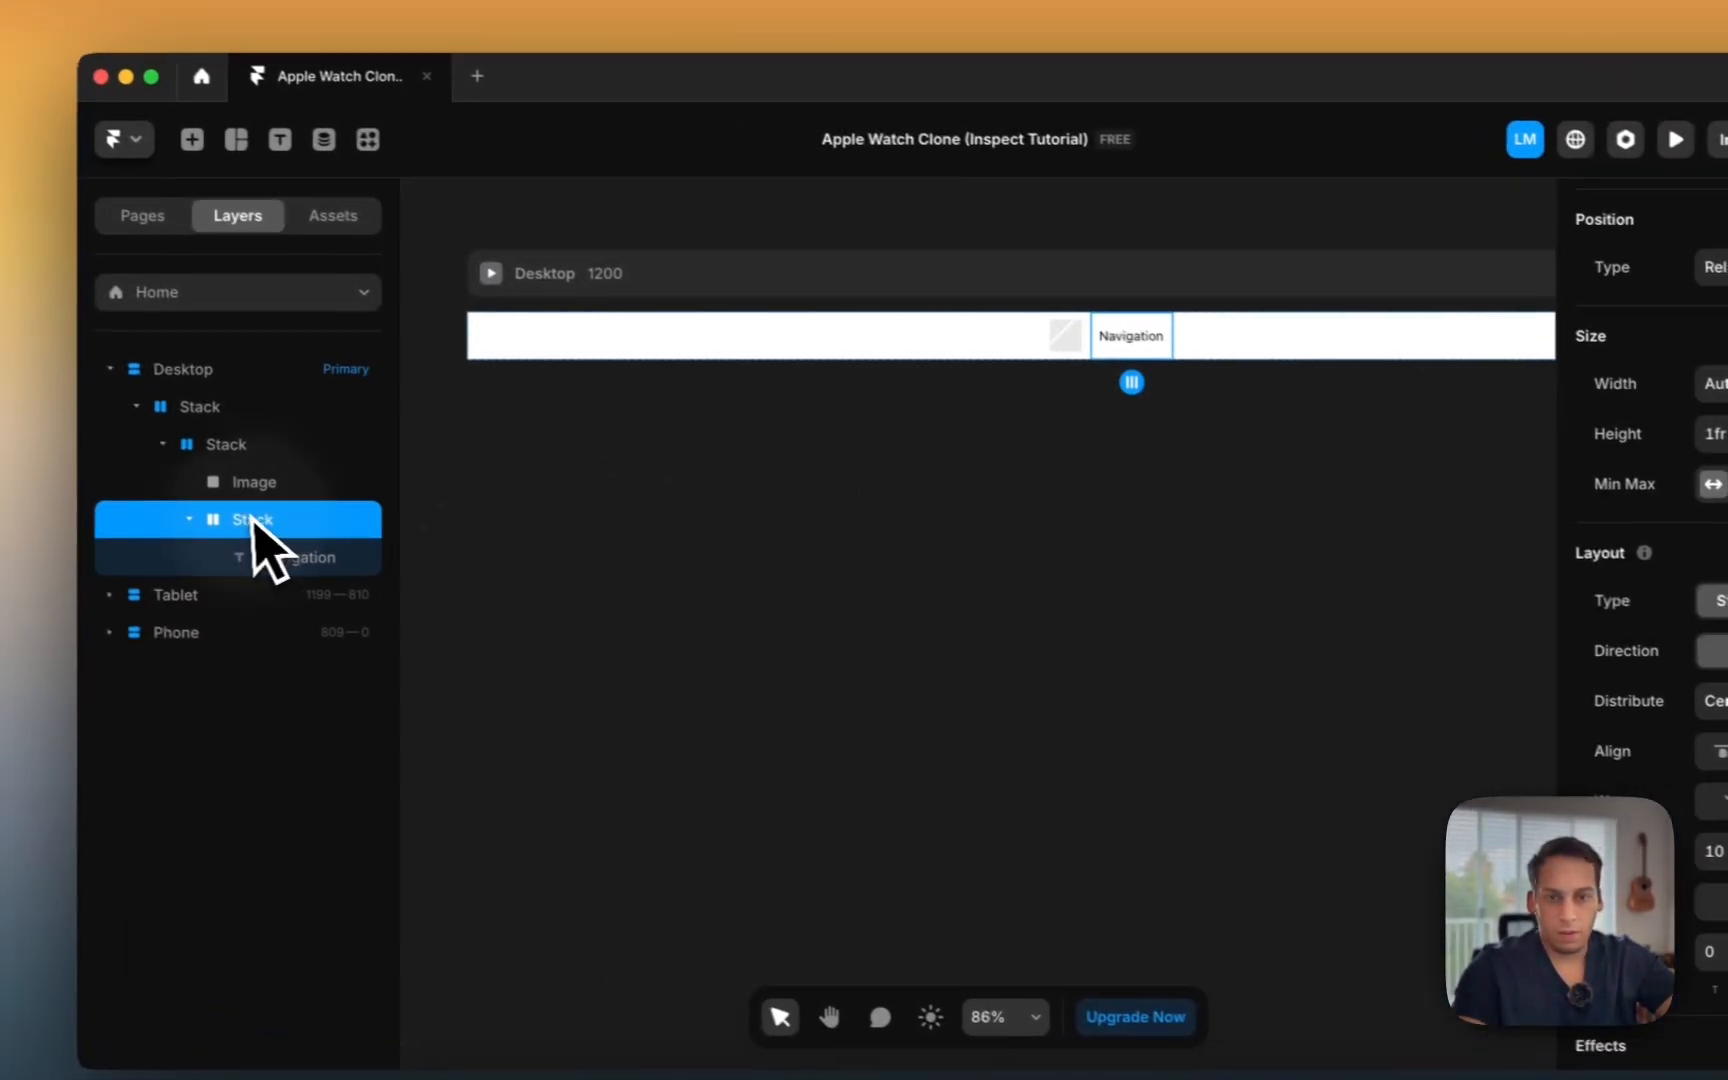
{"action": "left_click", "coordinate": [208, 523]}
{"action": "key", "text": "super+d"}
{"action": "key", "text": "super+d"}
{"action": "key", "text": "super+d"}
{"action": "key", "text": "super+d"}
{"action": "key", "text": "super+d"}
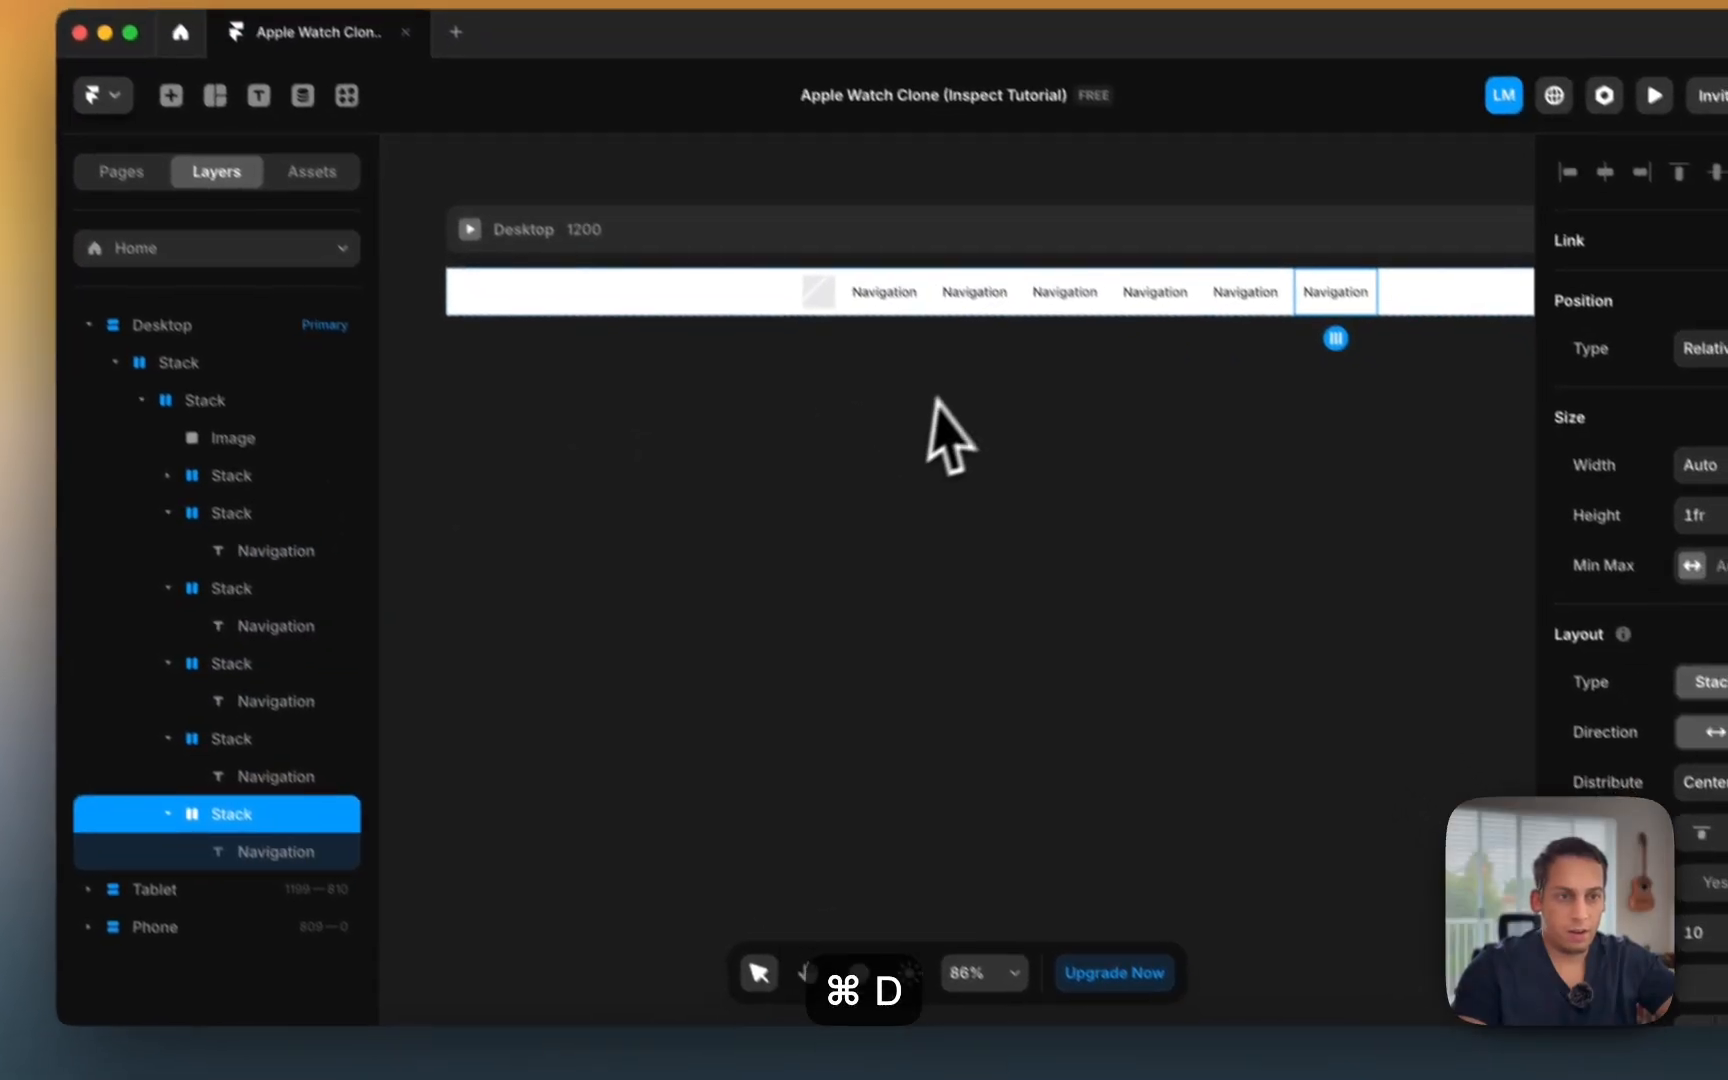
Step: Check the page's navigation bar in Chrome and return to Framer to place a Material icon on the canvas below the bar
{"action": "left_click", "coordinate": [508, 1010]}
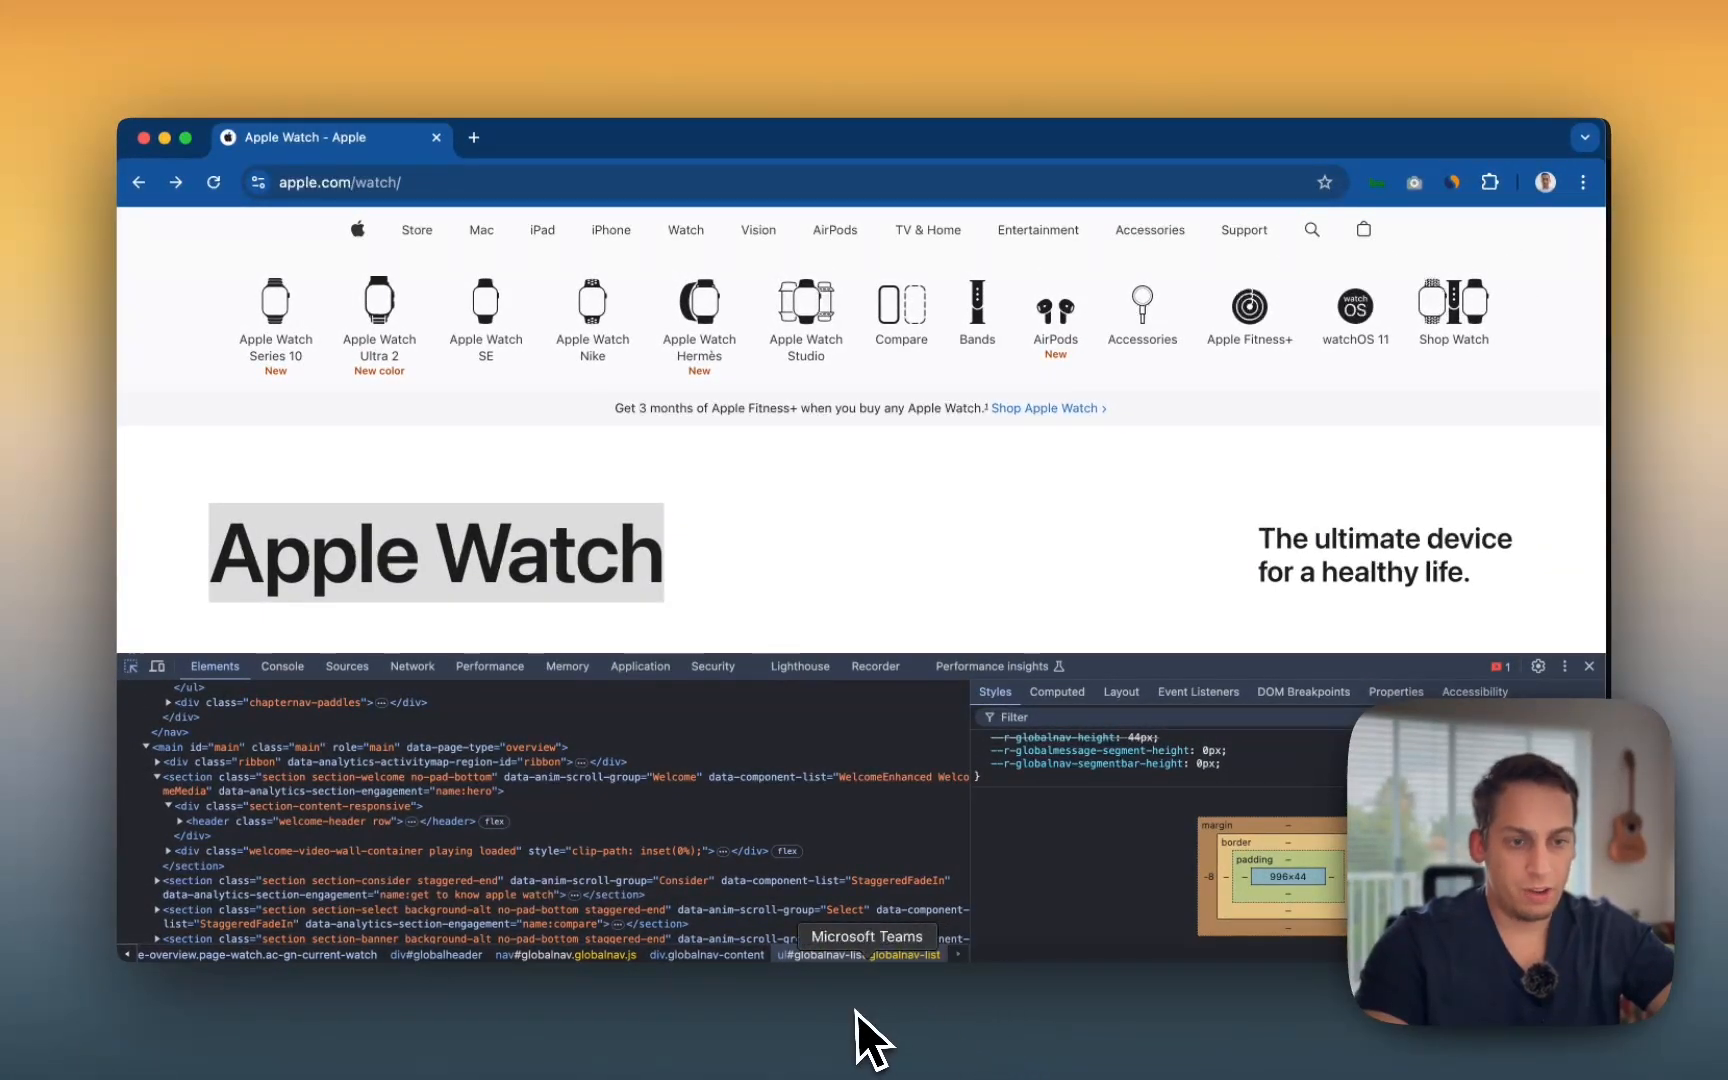
{"action": "left_click", "coordinate": [915, 1019]}
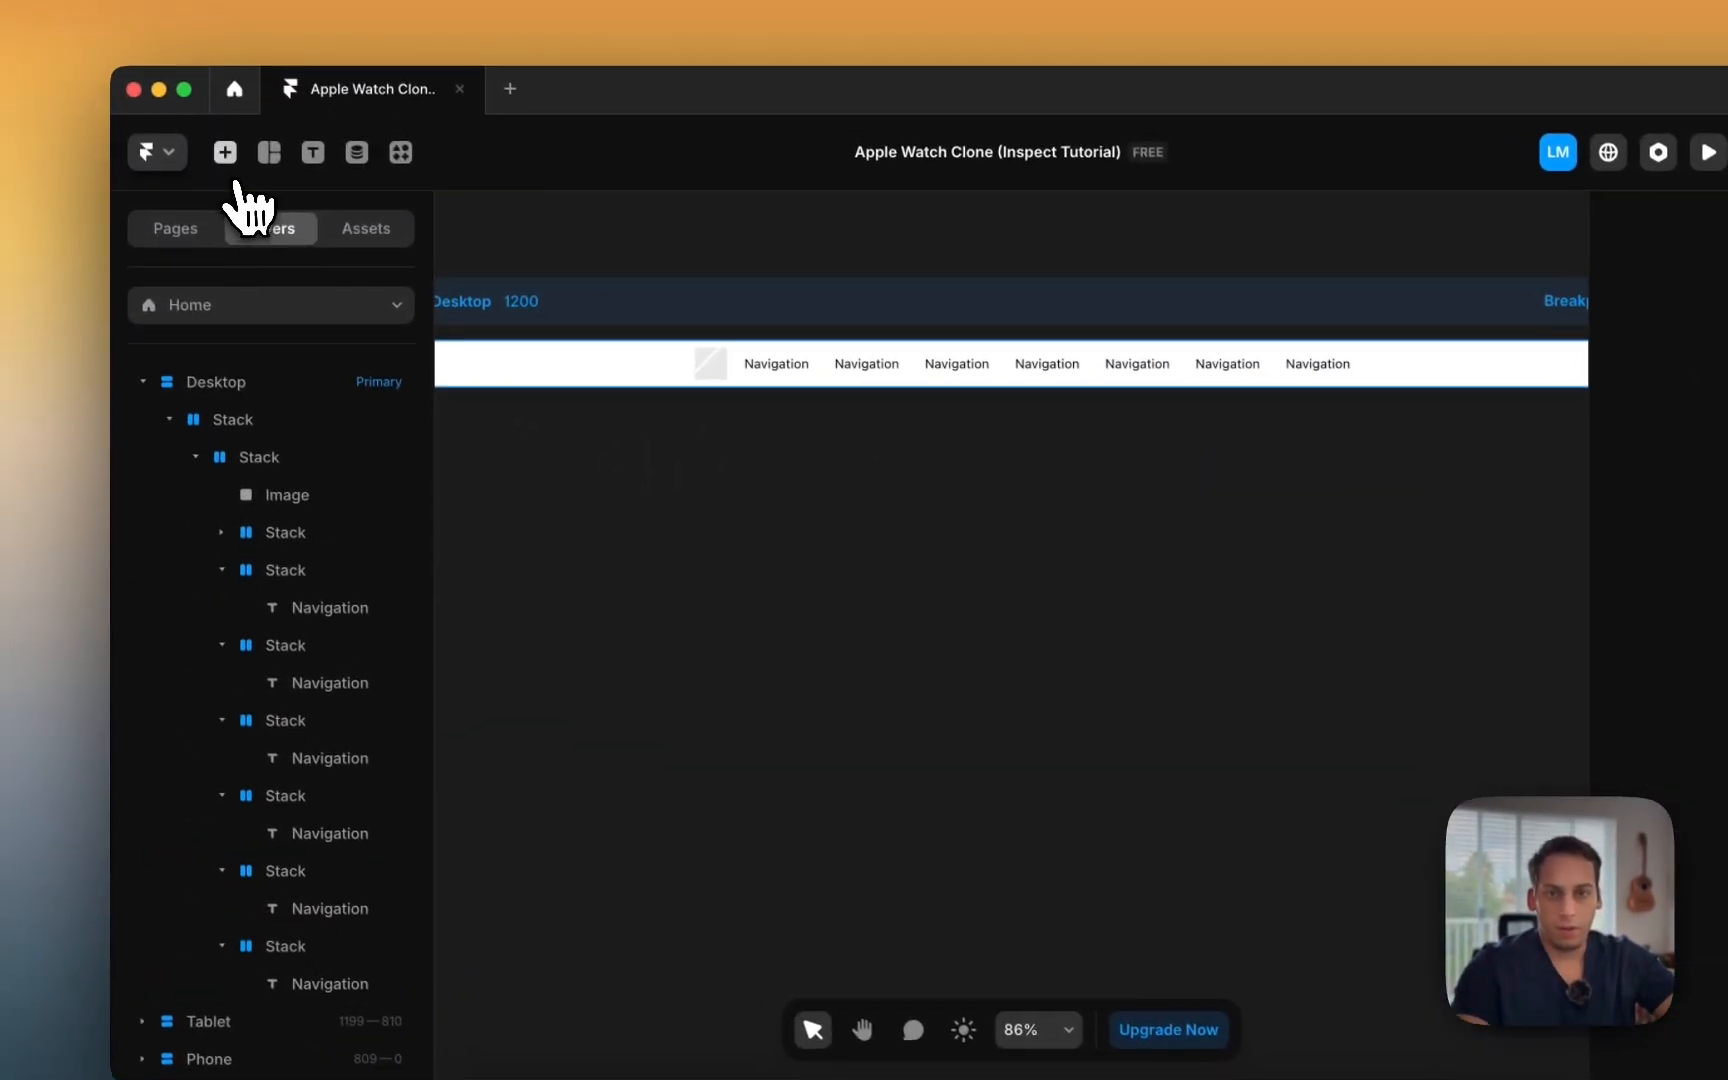
{"action": "left_click", "coordinate": [170, 67]}
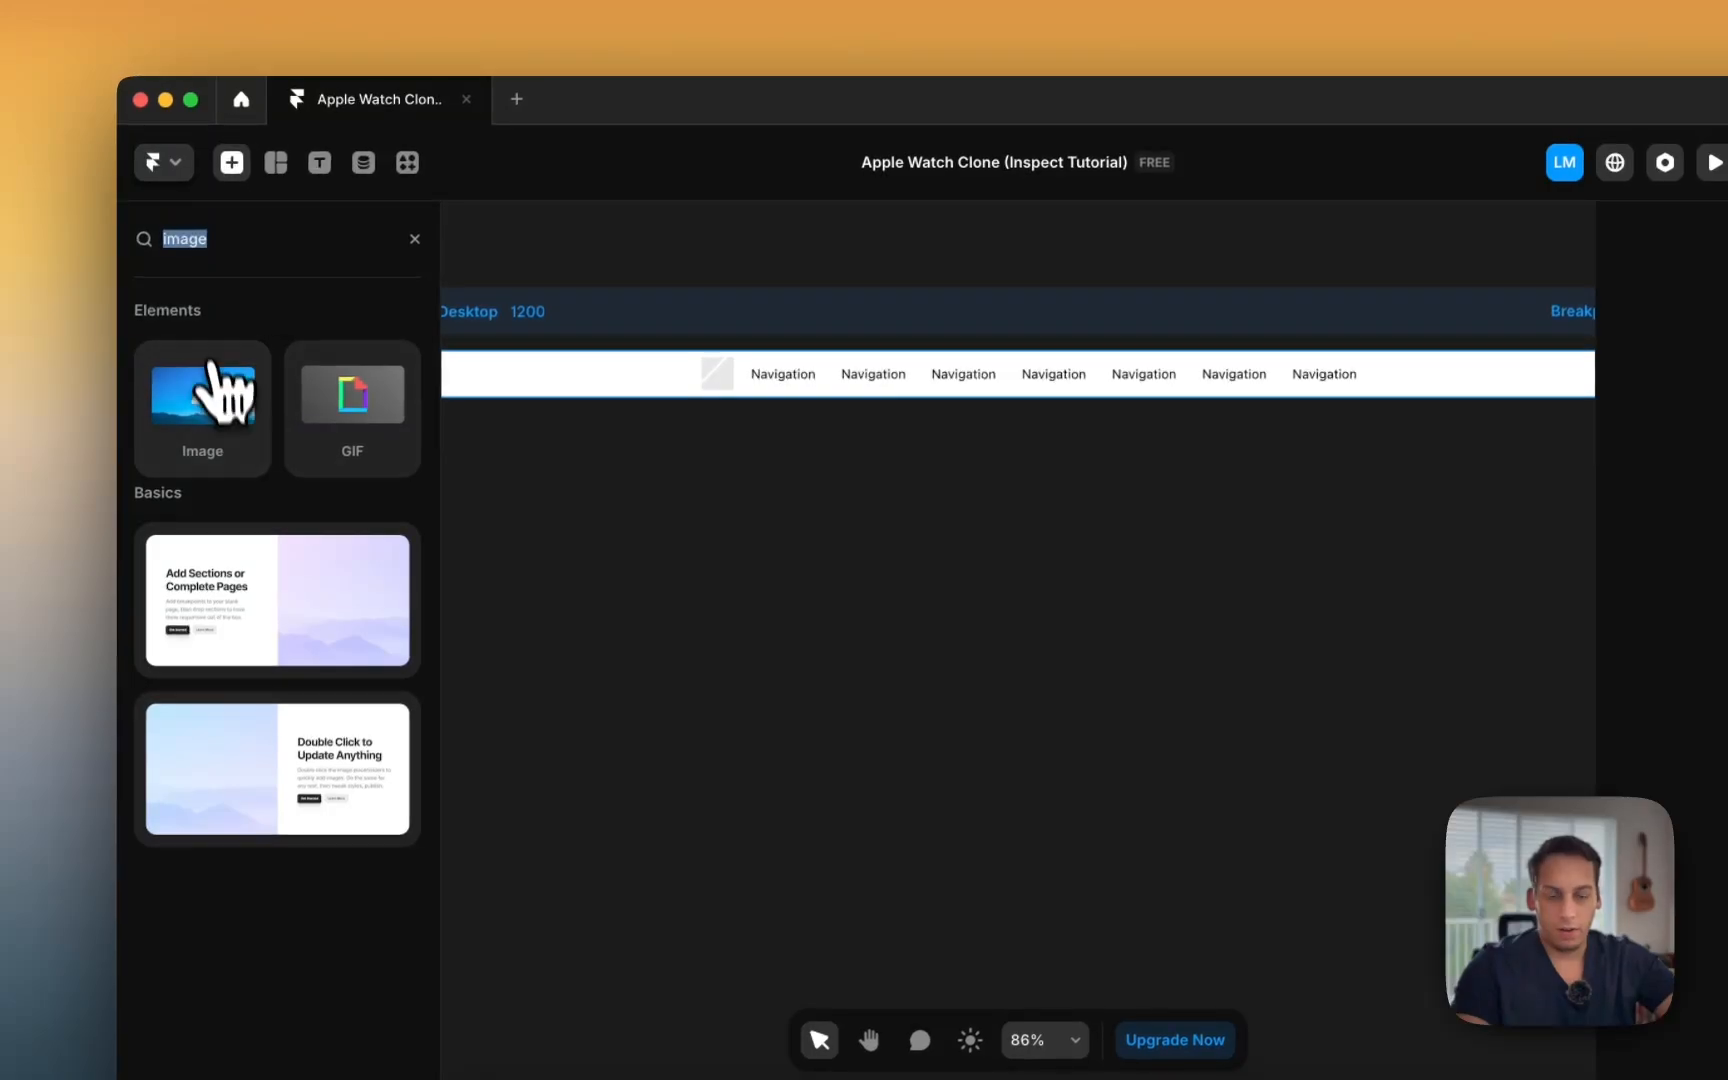
{"action": "type", "text": "icon"}
{"action": "scroll", "coordinate": [250, 505], "scroll_direction": "down", "scroll_amount": 6}
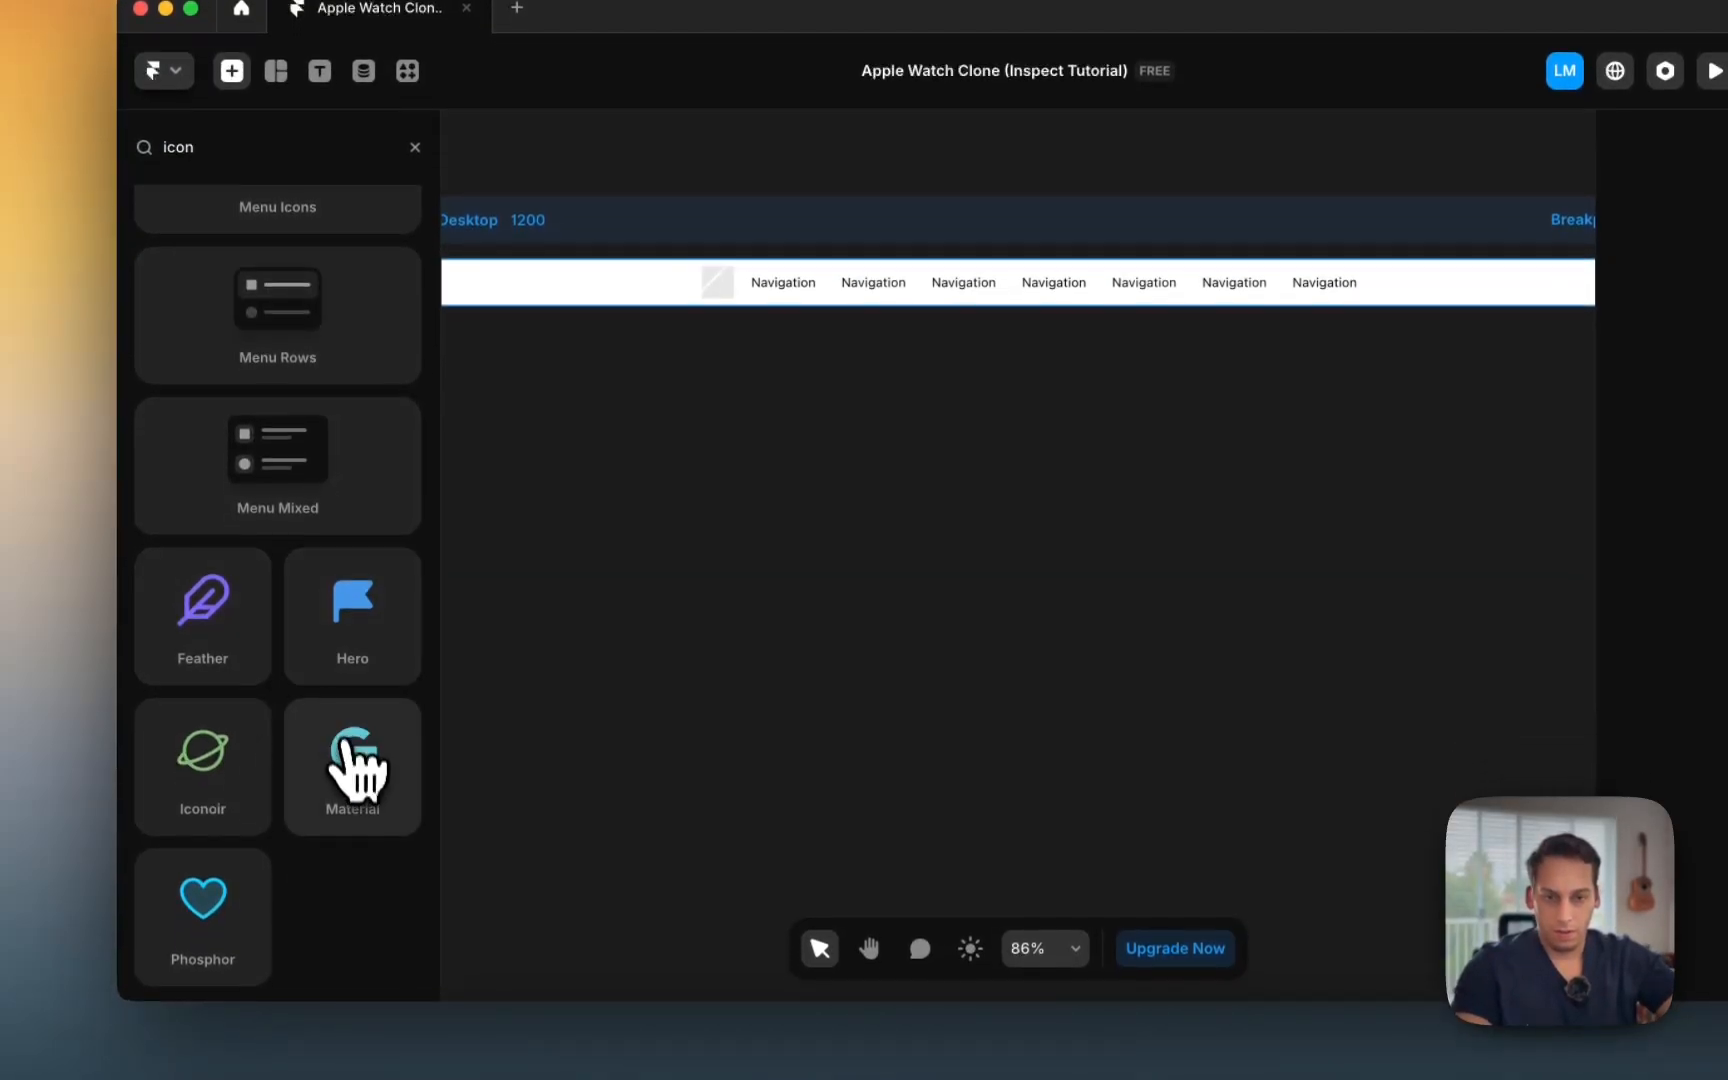
{"action": "left_click_drag", "start_coordinate": [356, 770], "coordinate": [610, 680]}
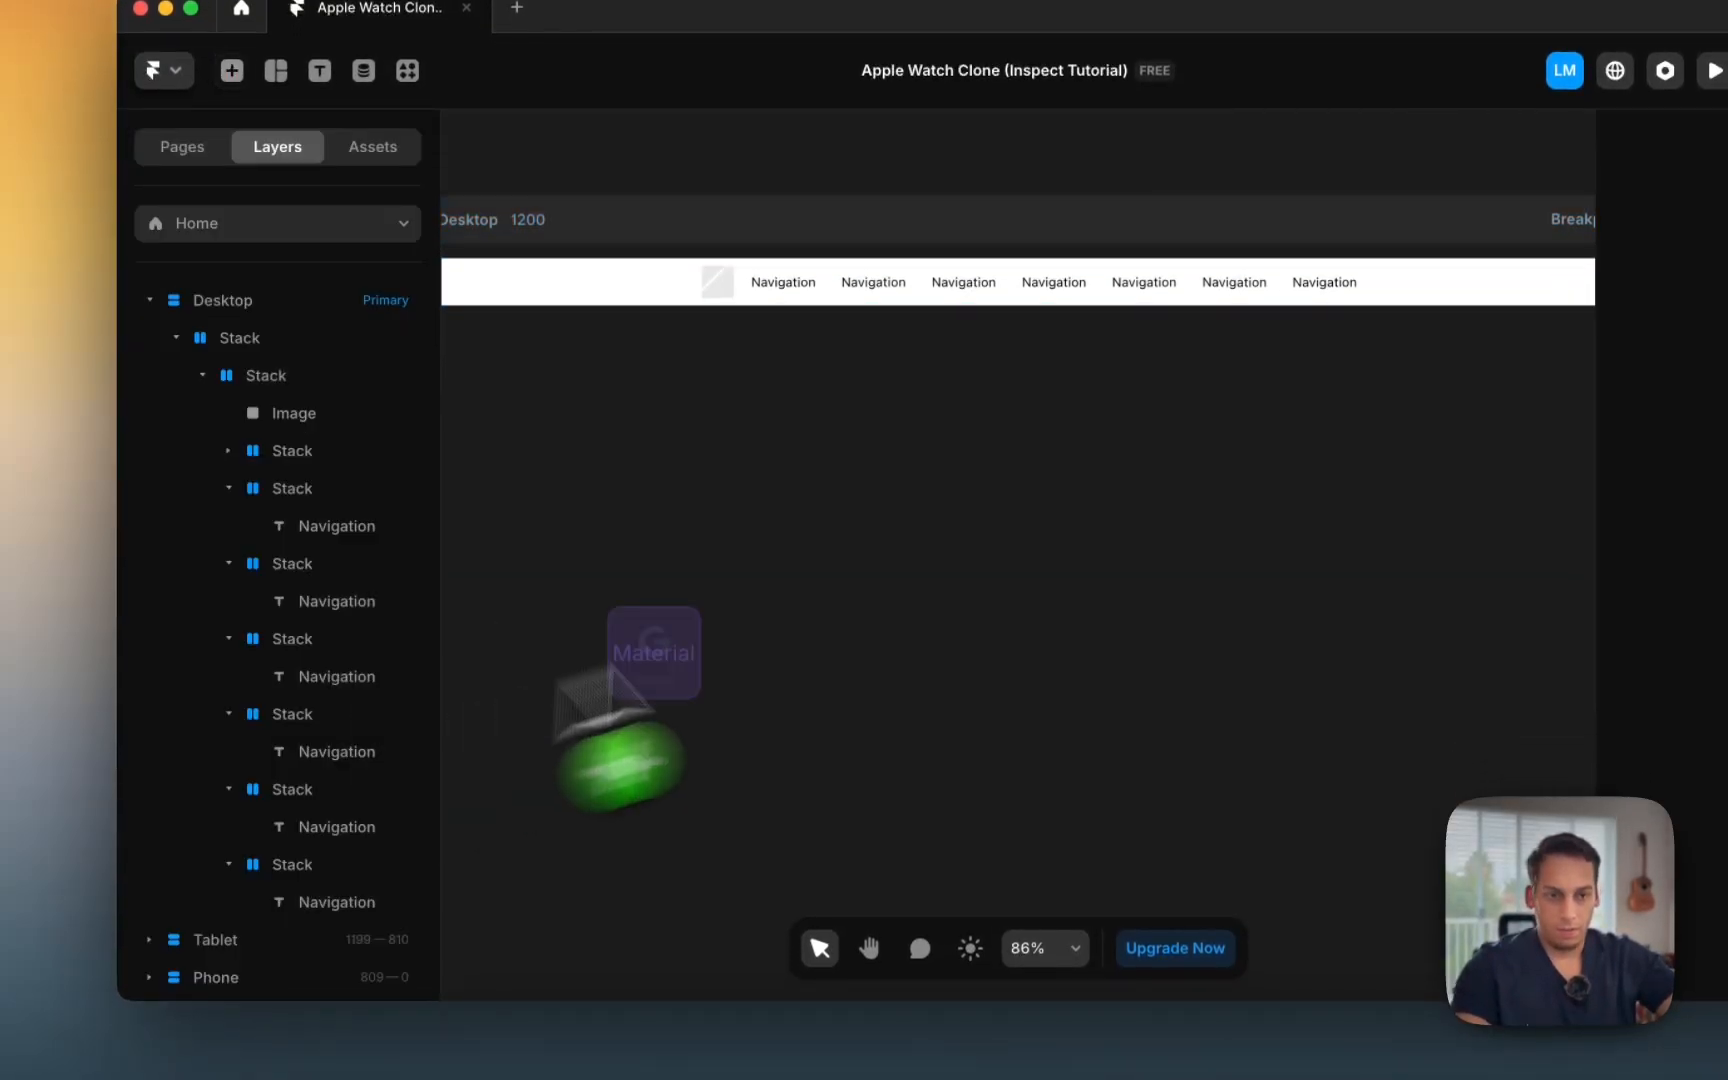
{"action": "left_click_drag", "start_coordinate": [764, 519], "coordinate": [766, 521]}
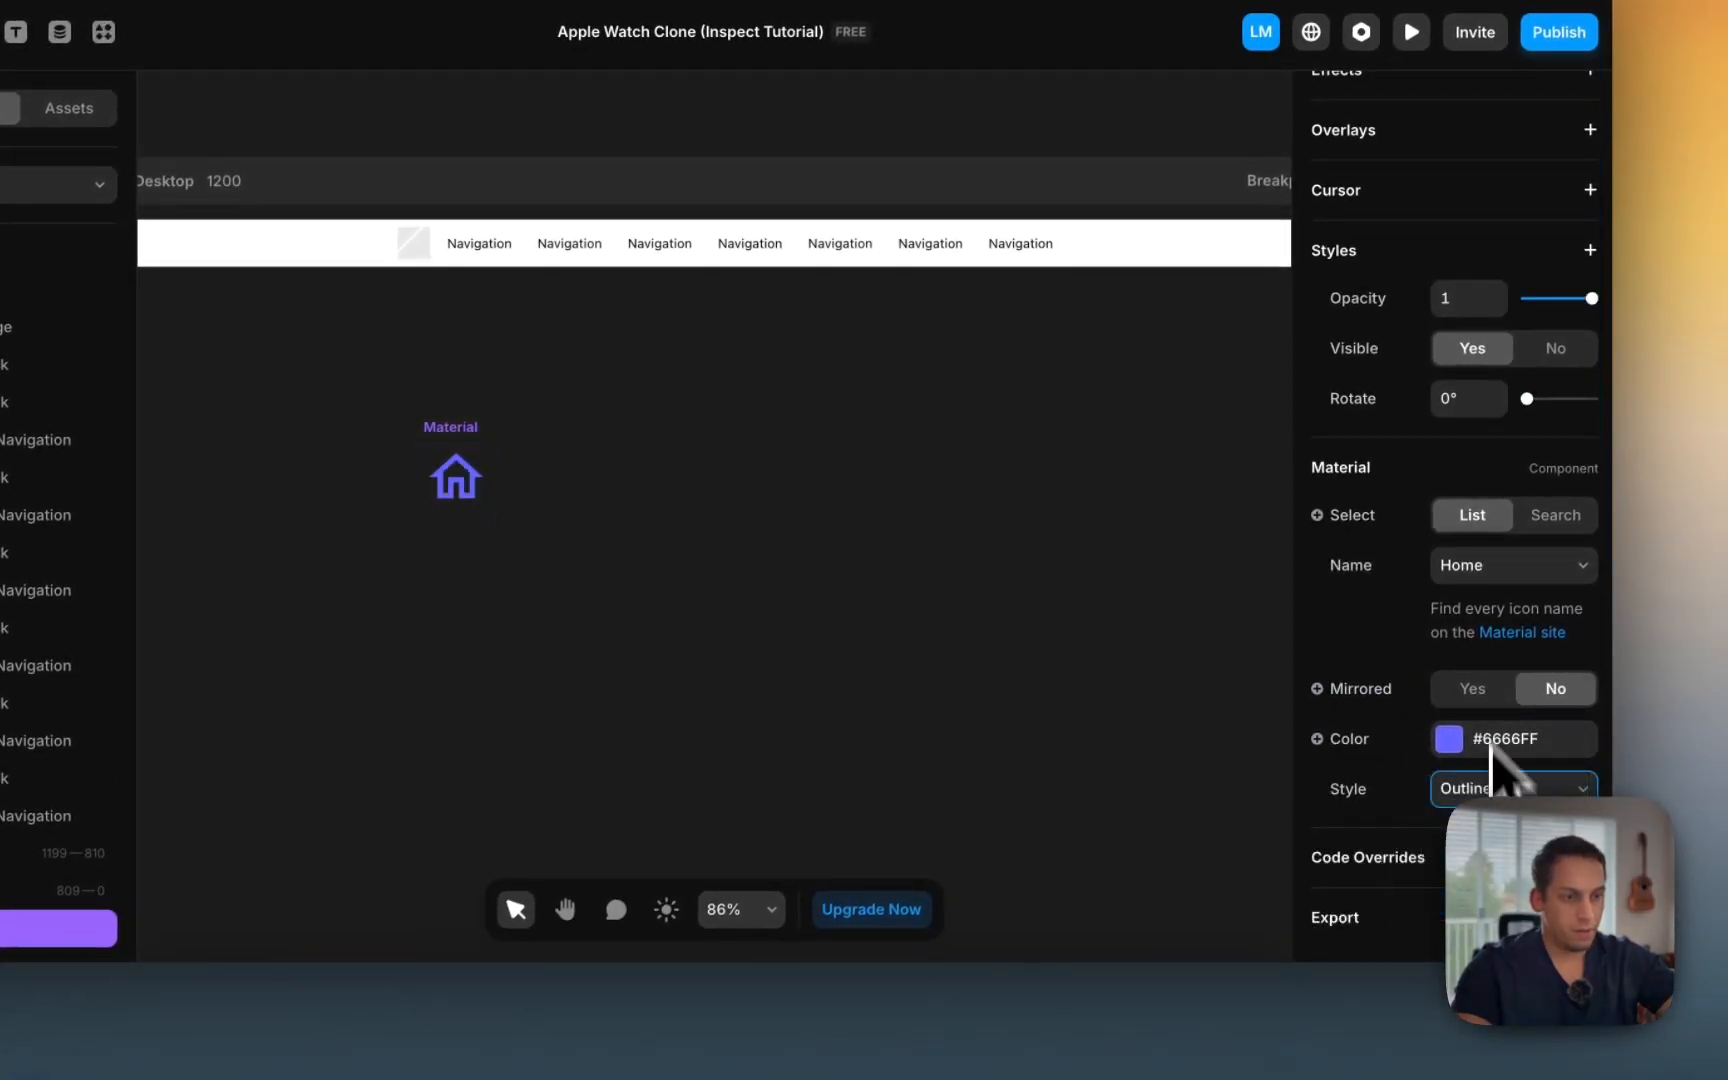
Step: Set the Material icon to Search and place a copy beside it as a shopping bag icon
{"action": "left_click", "coordinate": [1488, 570]}
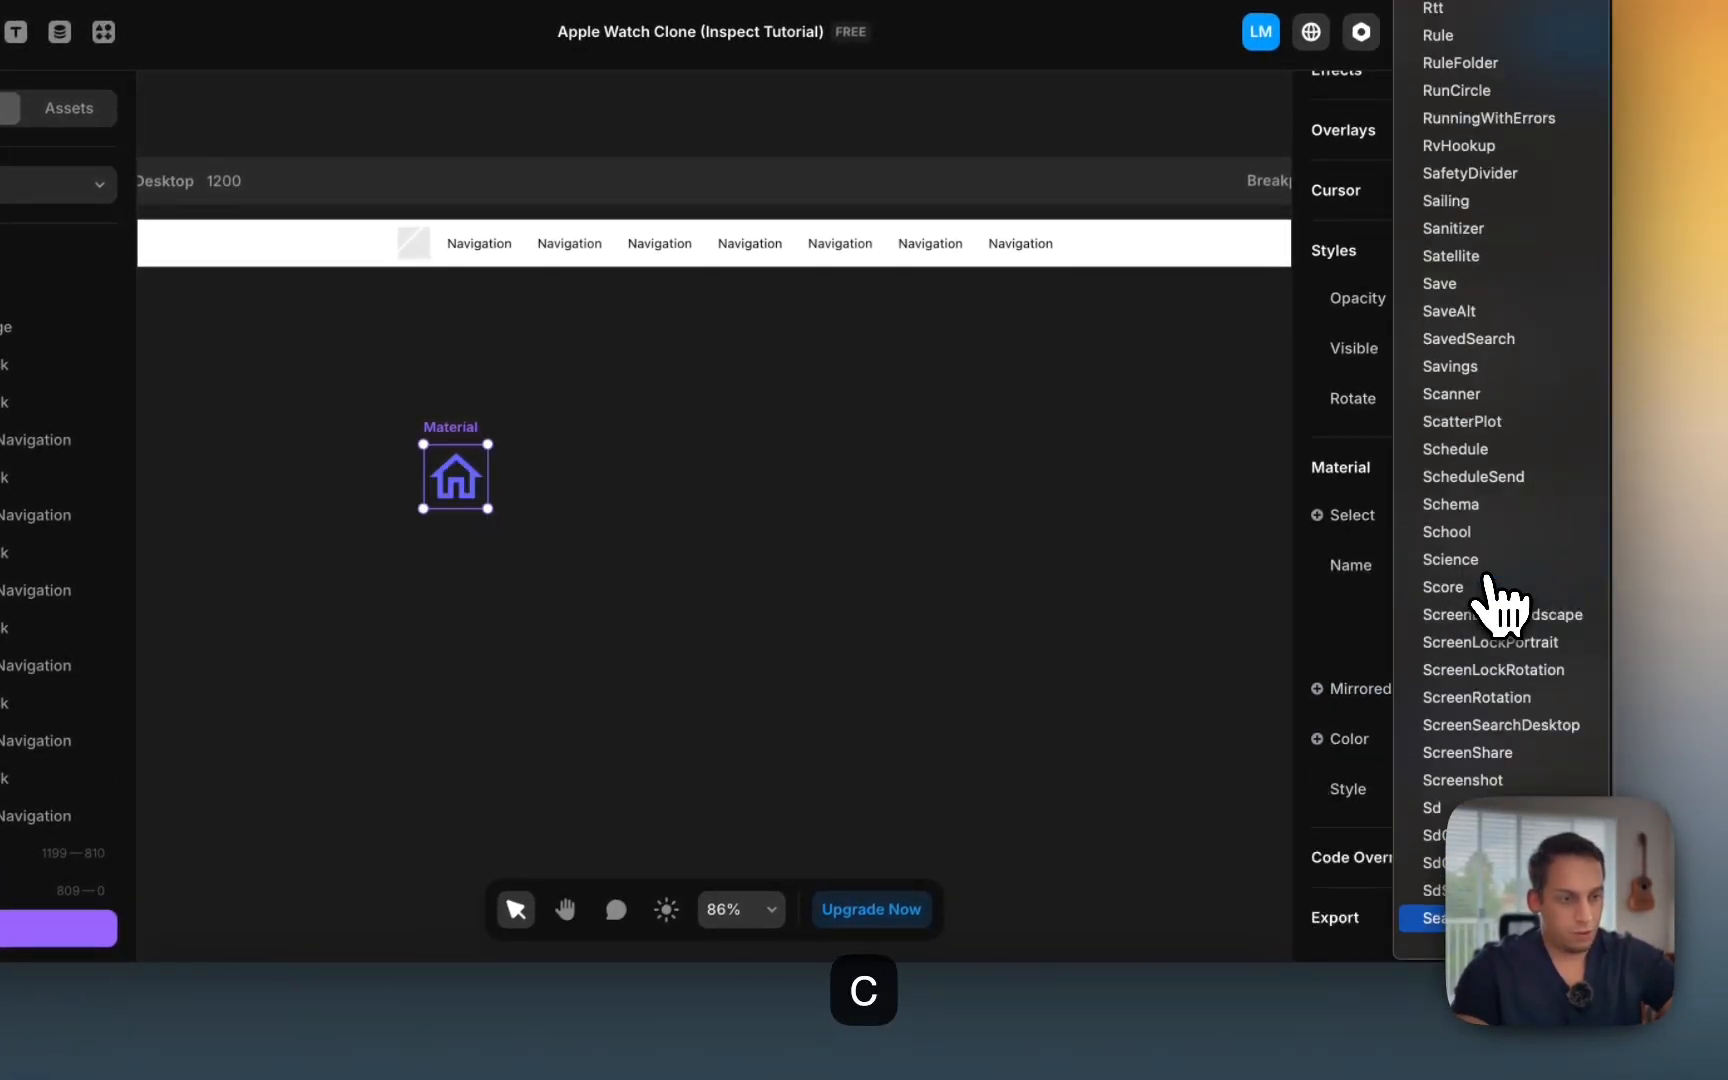
{"action": "left_click", "coordinate": [1482, 763]}
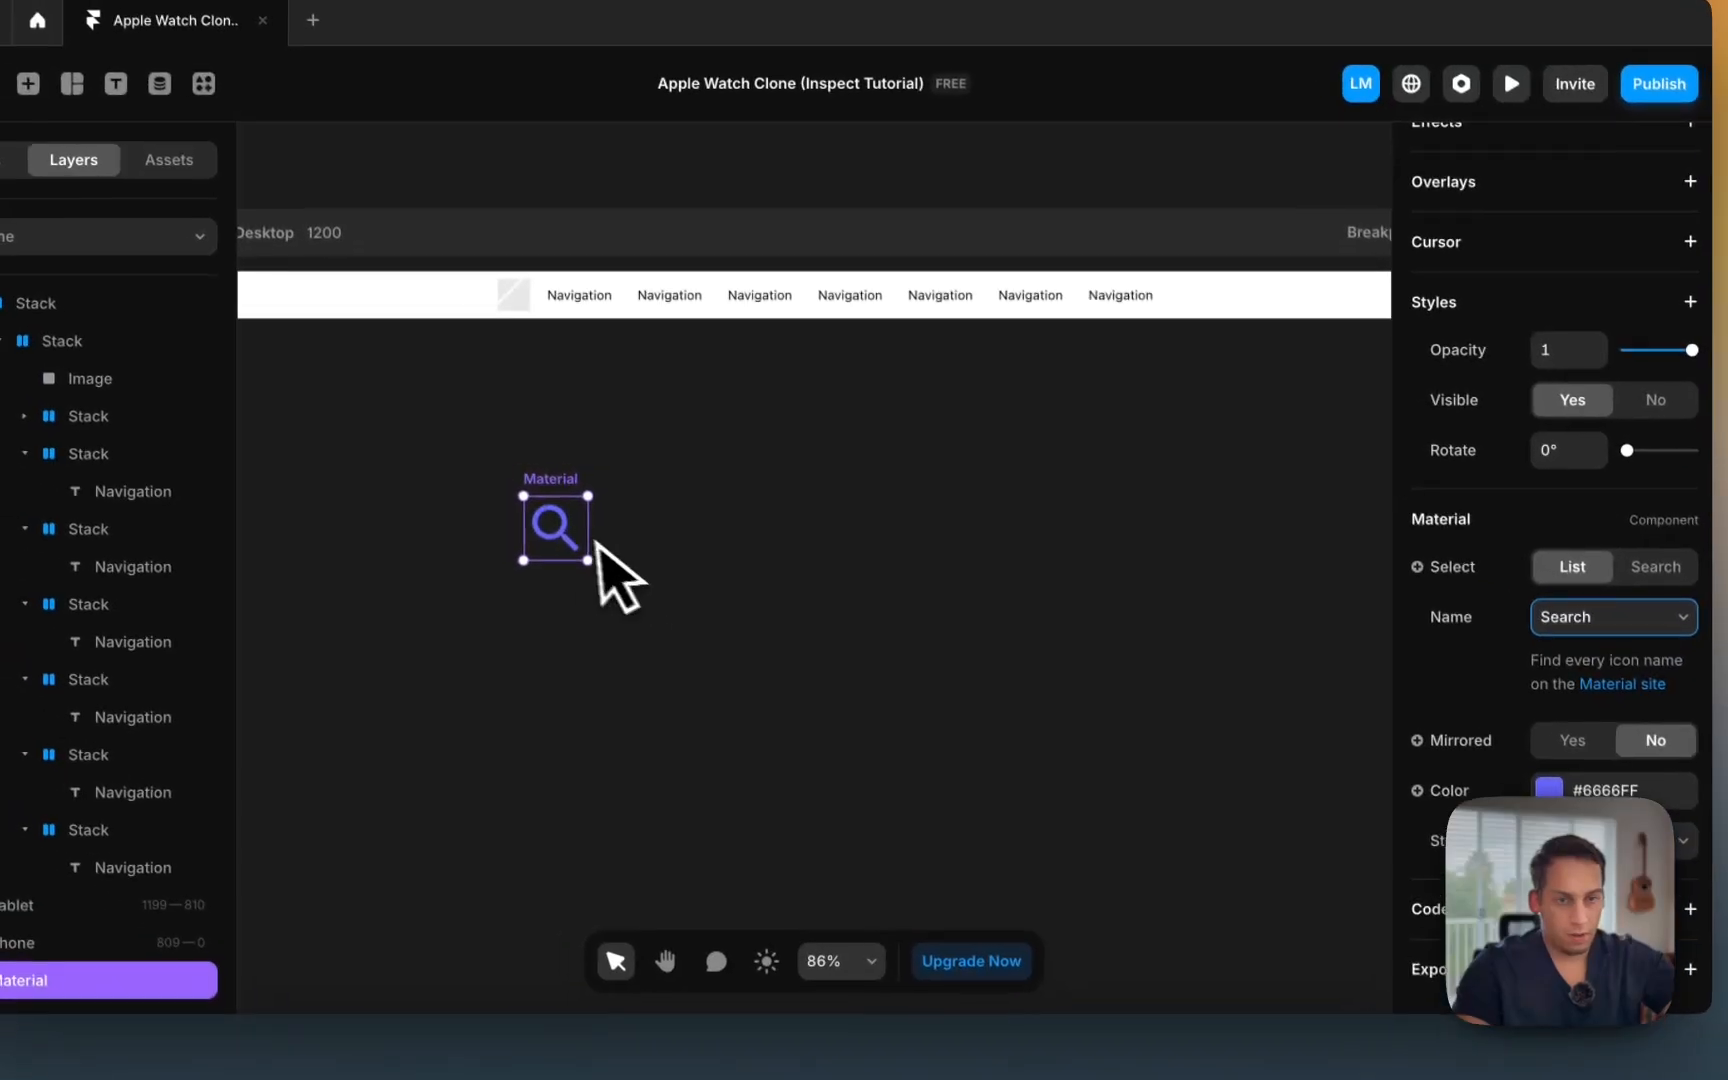
{"action": "left_click_drag", "start_coordinate": [472, 481], "coordinate": [652, 480]}
{"action": "left_click", "coordinate": [1560, 950]}
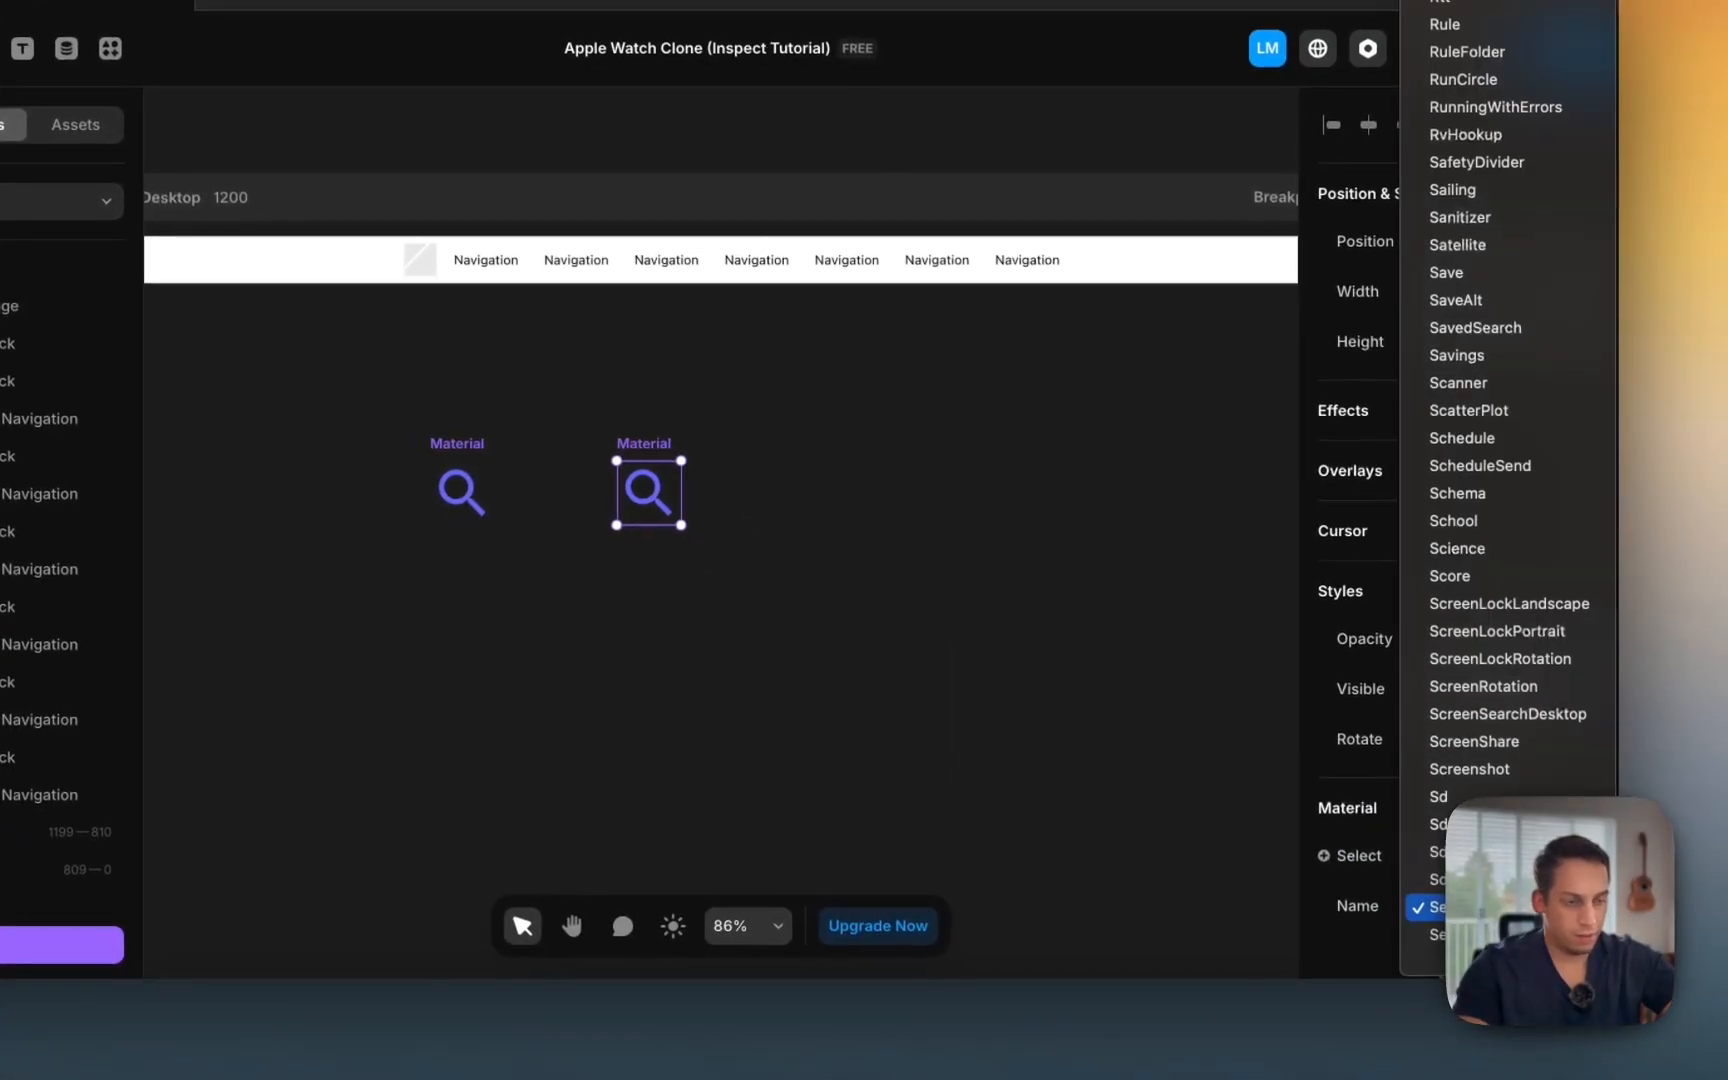
{"action": "scroll", "coordinate": [1437, 797], "scroll_direction": "down", "scroll_amount": 2}
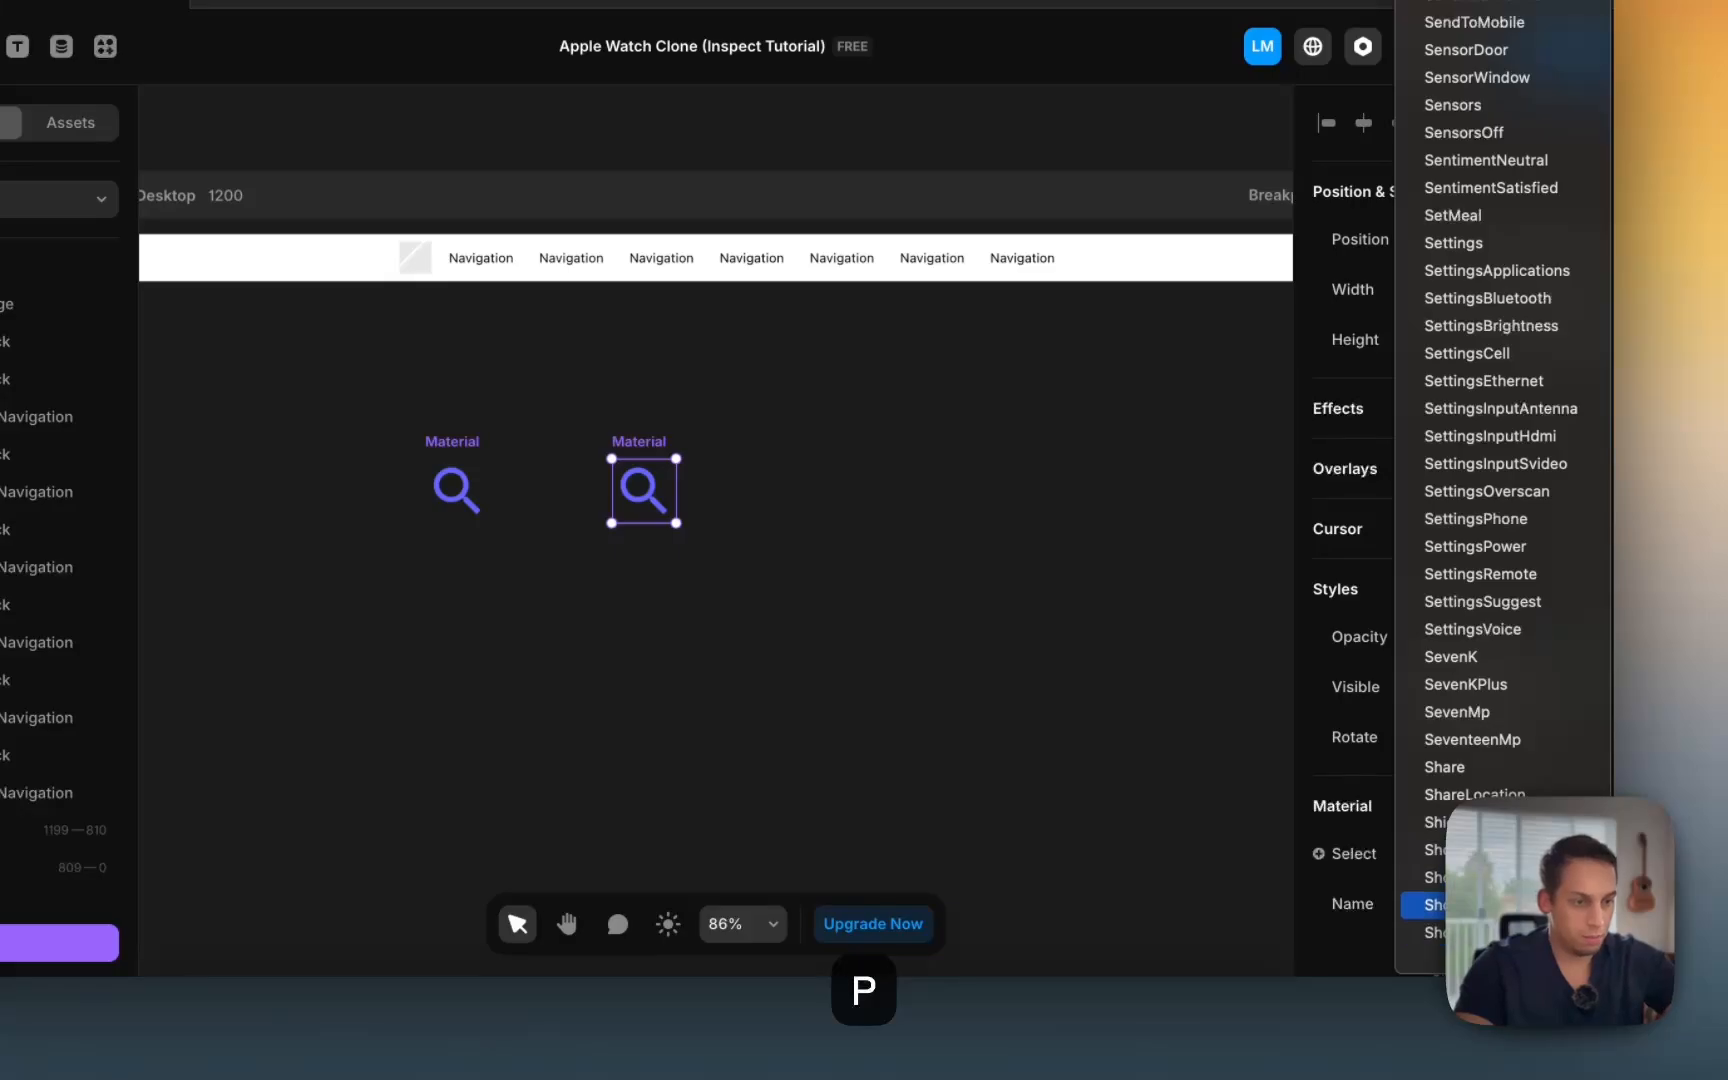
{"action": "key", "text": "Return"}
Step: Select both the search and shopping bag icons and open their shared colour for editing
{"action": "left_click", "coordinate": [460, 492], "text": "shift"}
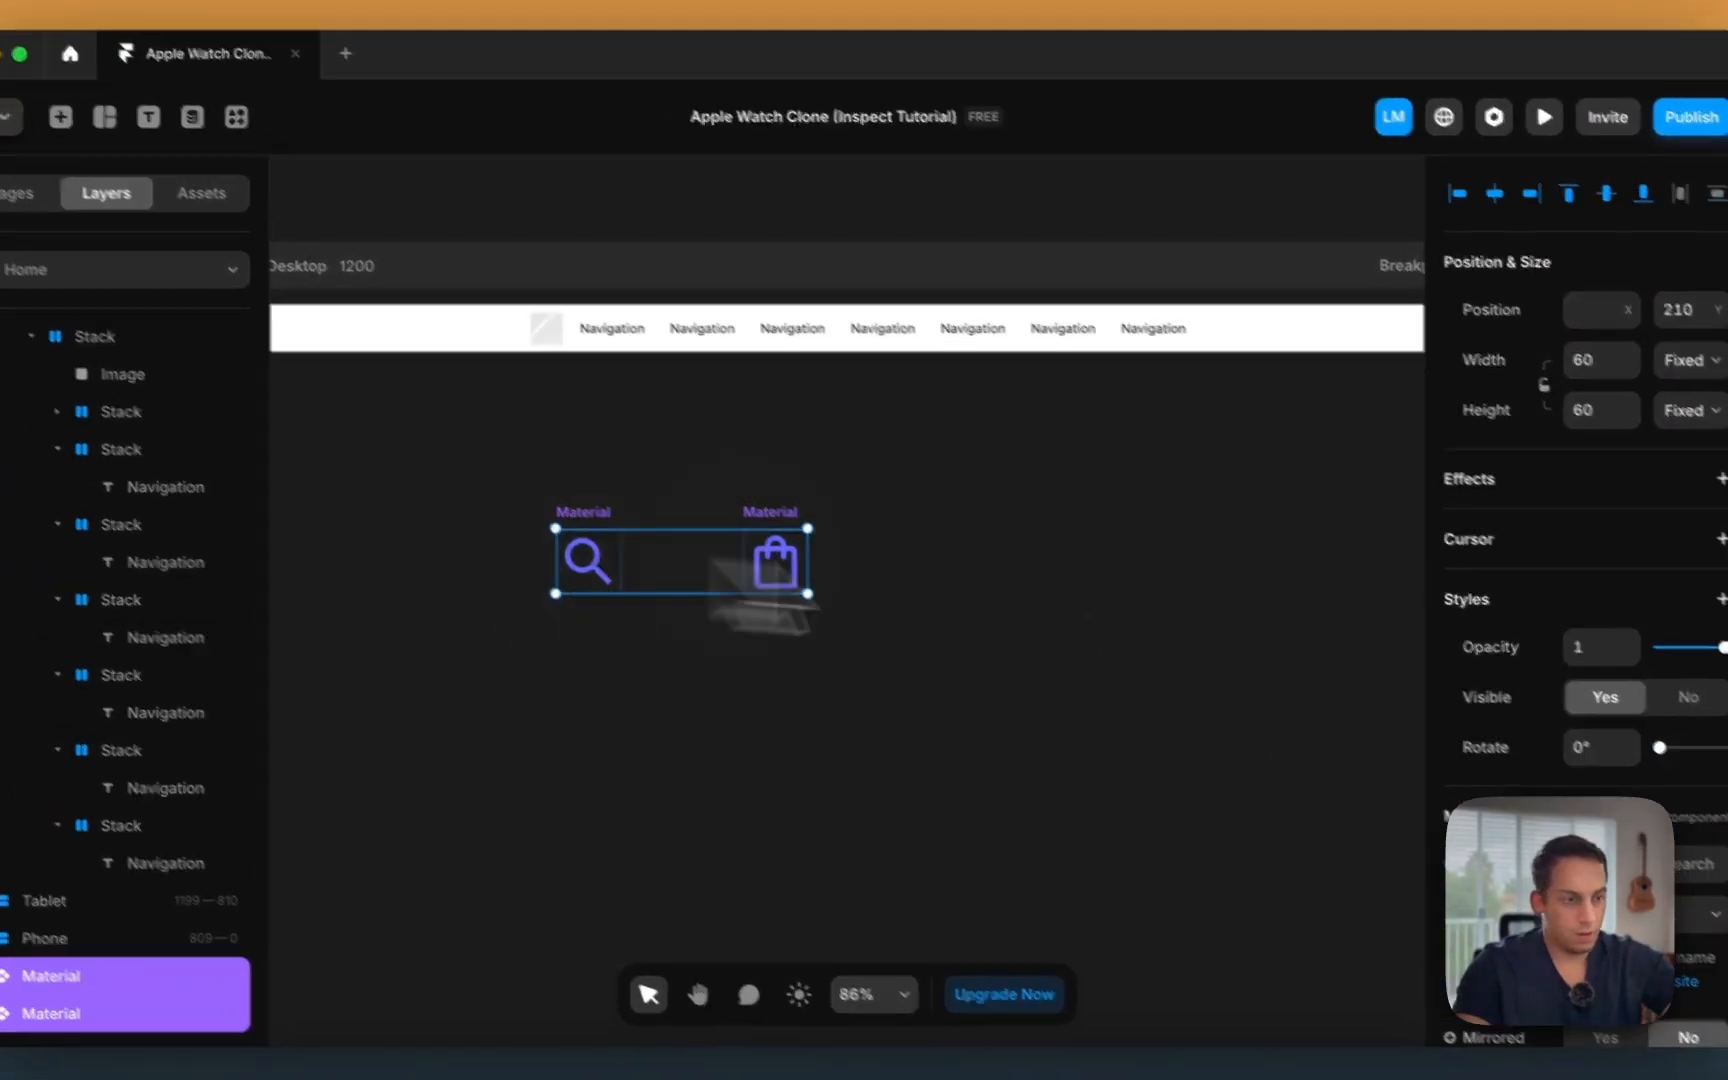
{"action": "scroll", "coordinate": [1550, 772], "scroll_direction": "down", "scroll_amount": 3}
{"action": "left_click", "coordinate": [1462, 750]}
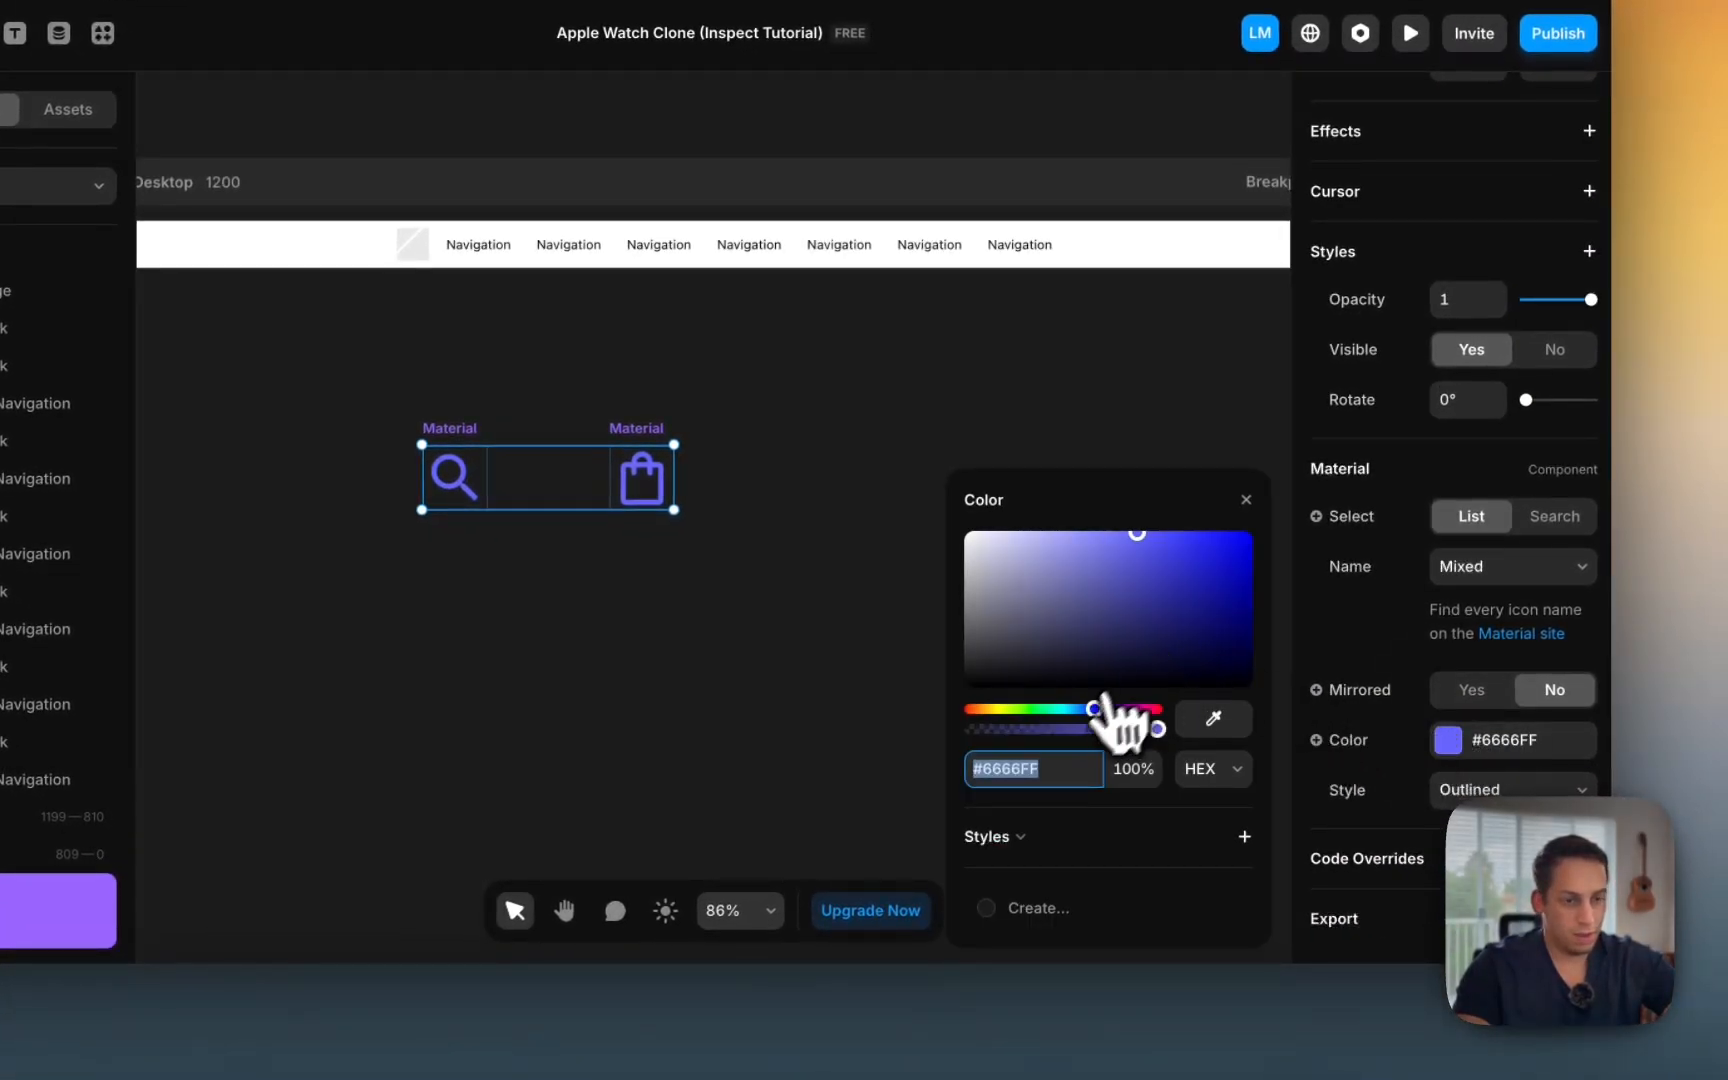
Step: Switch to Chrome, inspect the navigation bar's search icon and open the colour value in its link rule
{"action": "left_click", "coordinate": [490, 1050]}
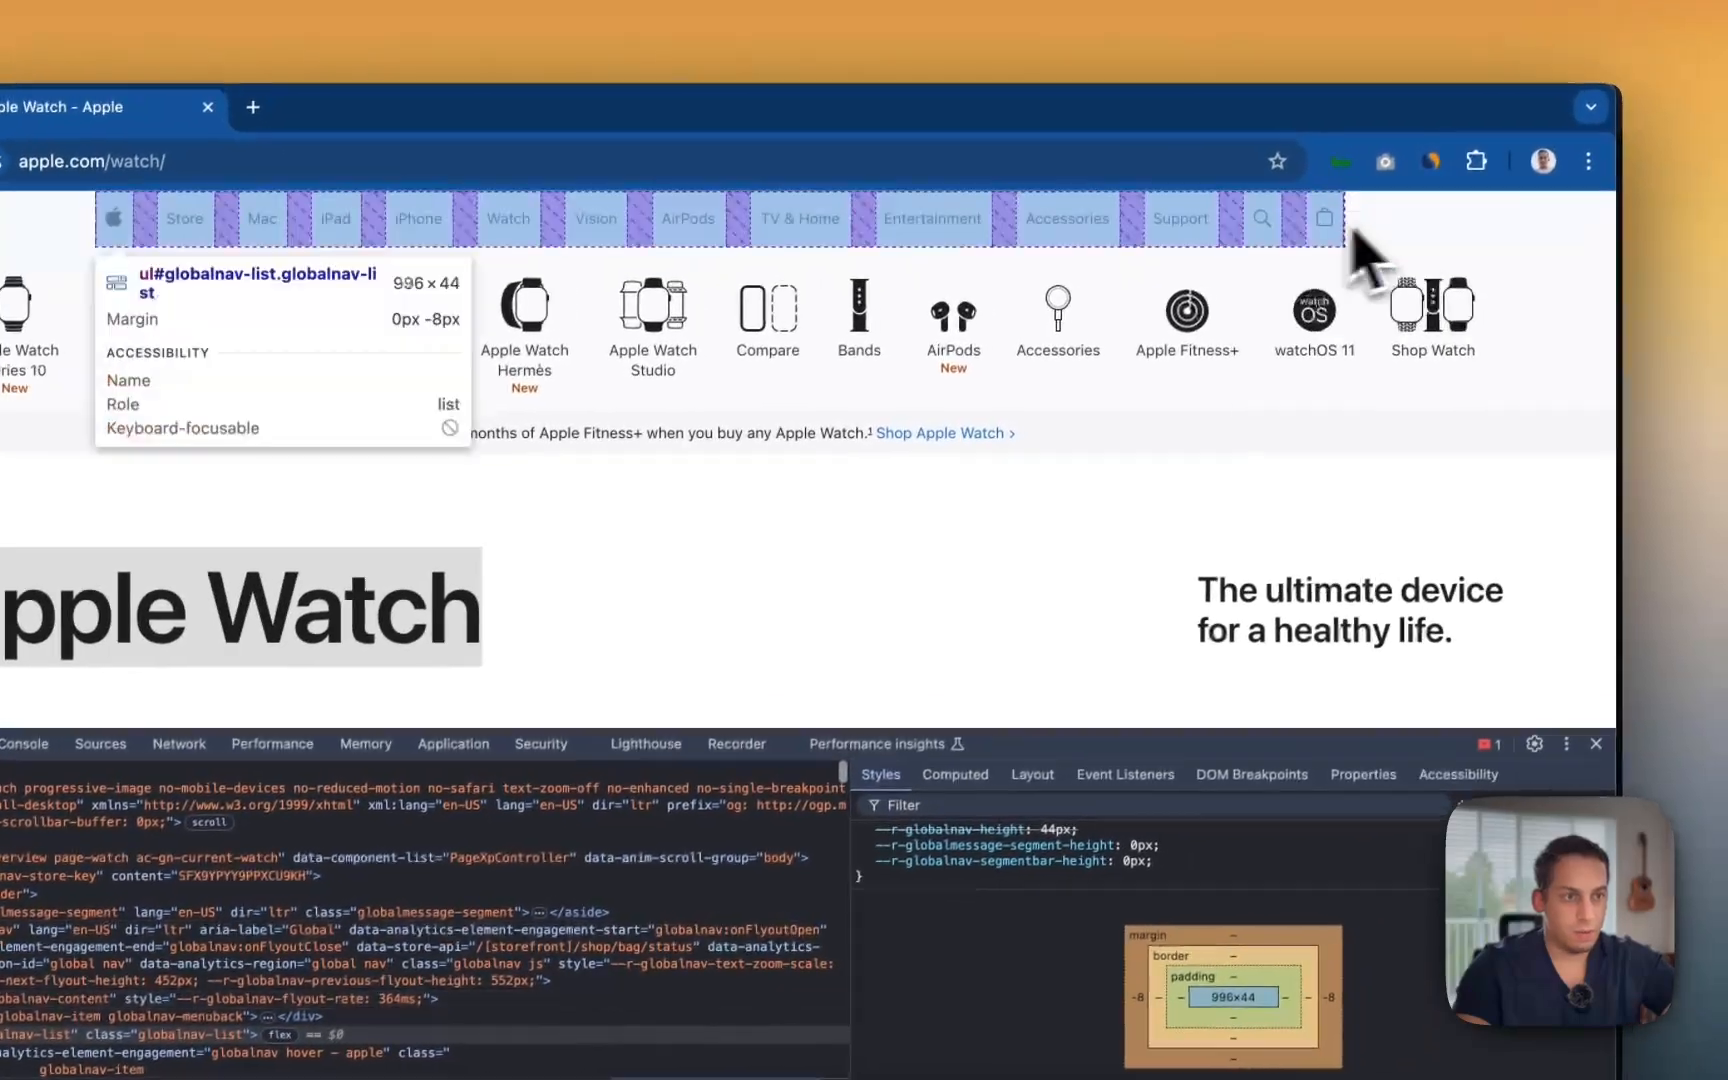
{"action": "left_click", "coordinate": [1264, 226]}
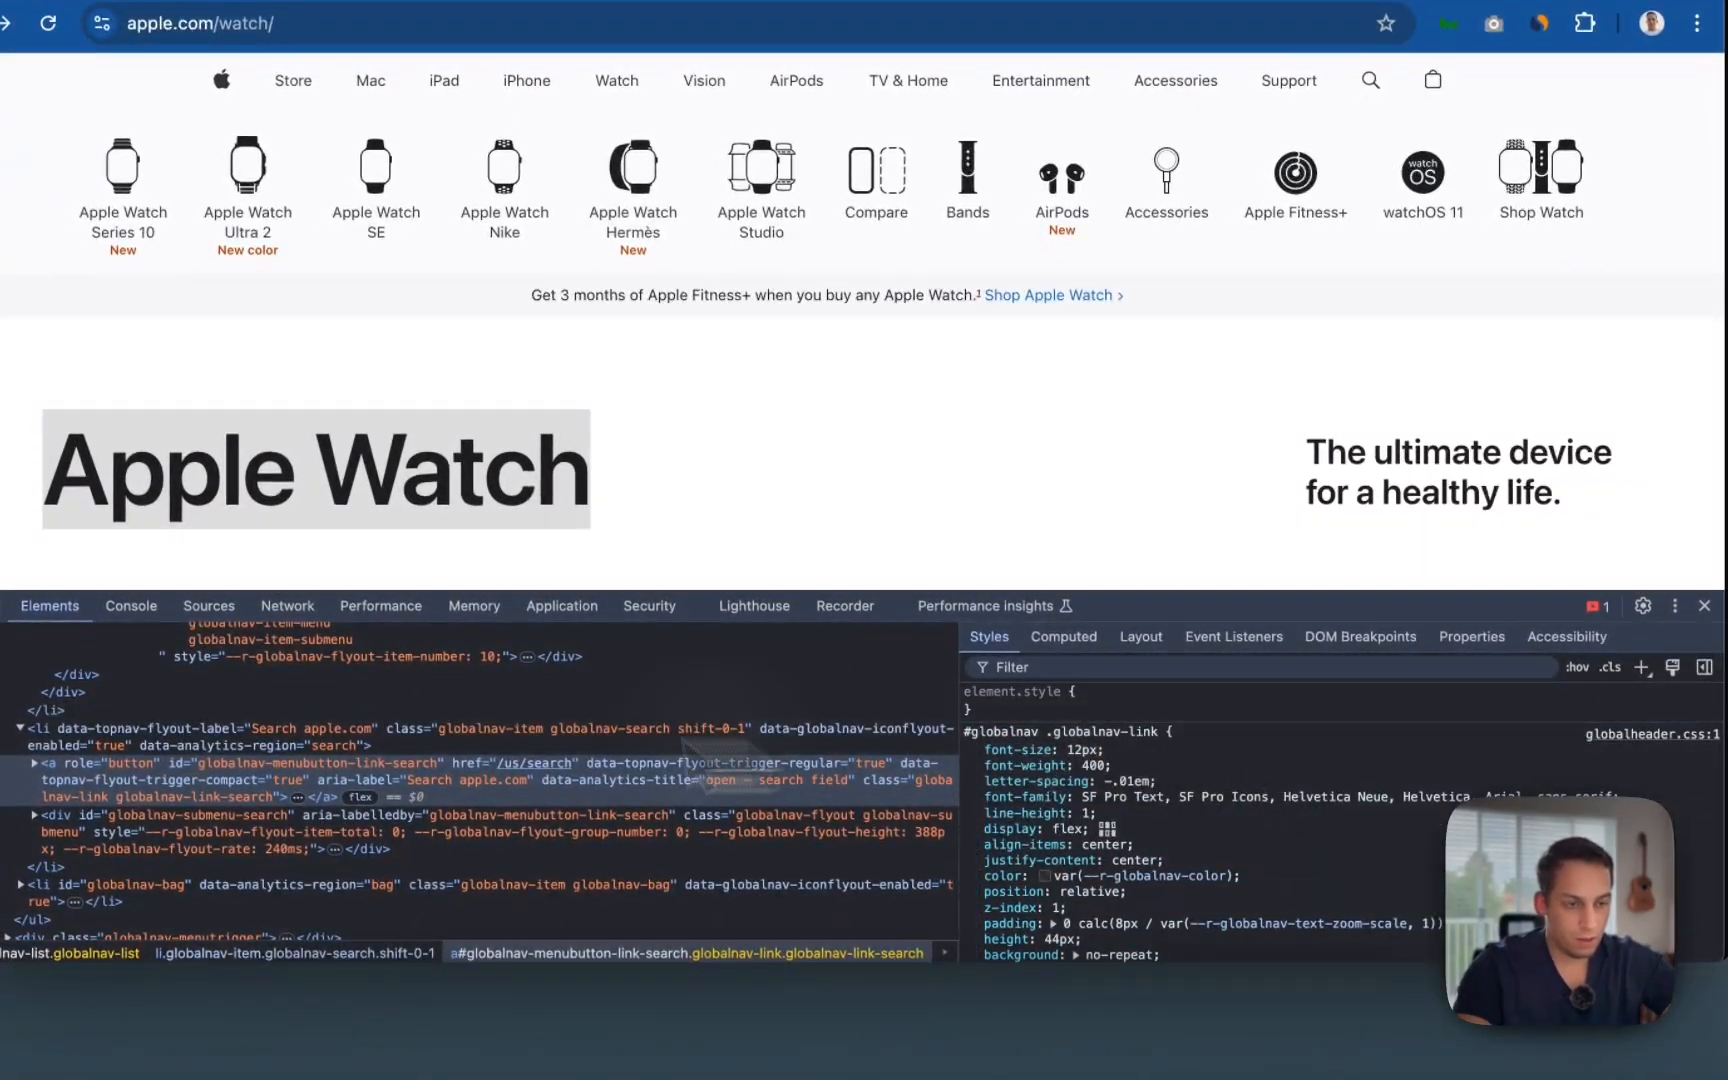
{"action": "scroll", "coordinate": [1090, 895], "scroll_direction": "down", "scroll_amount": 3}
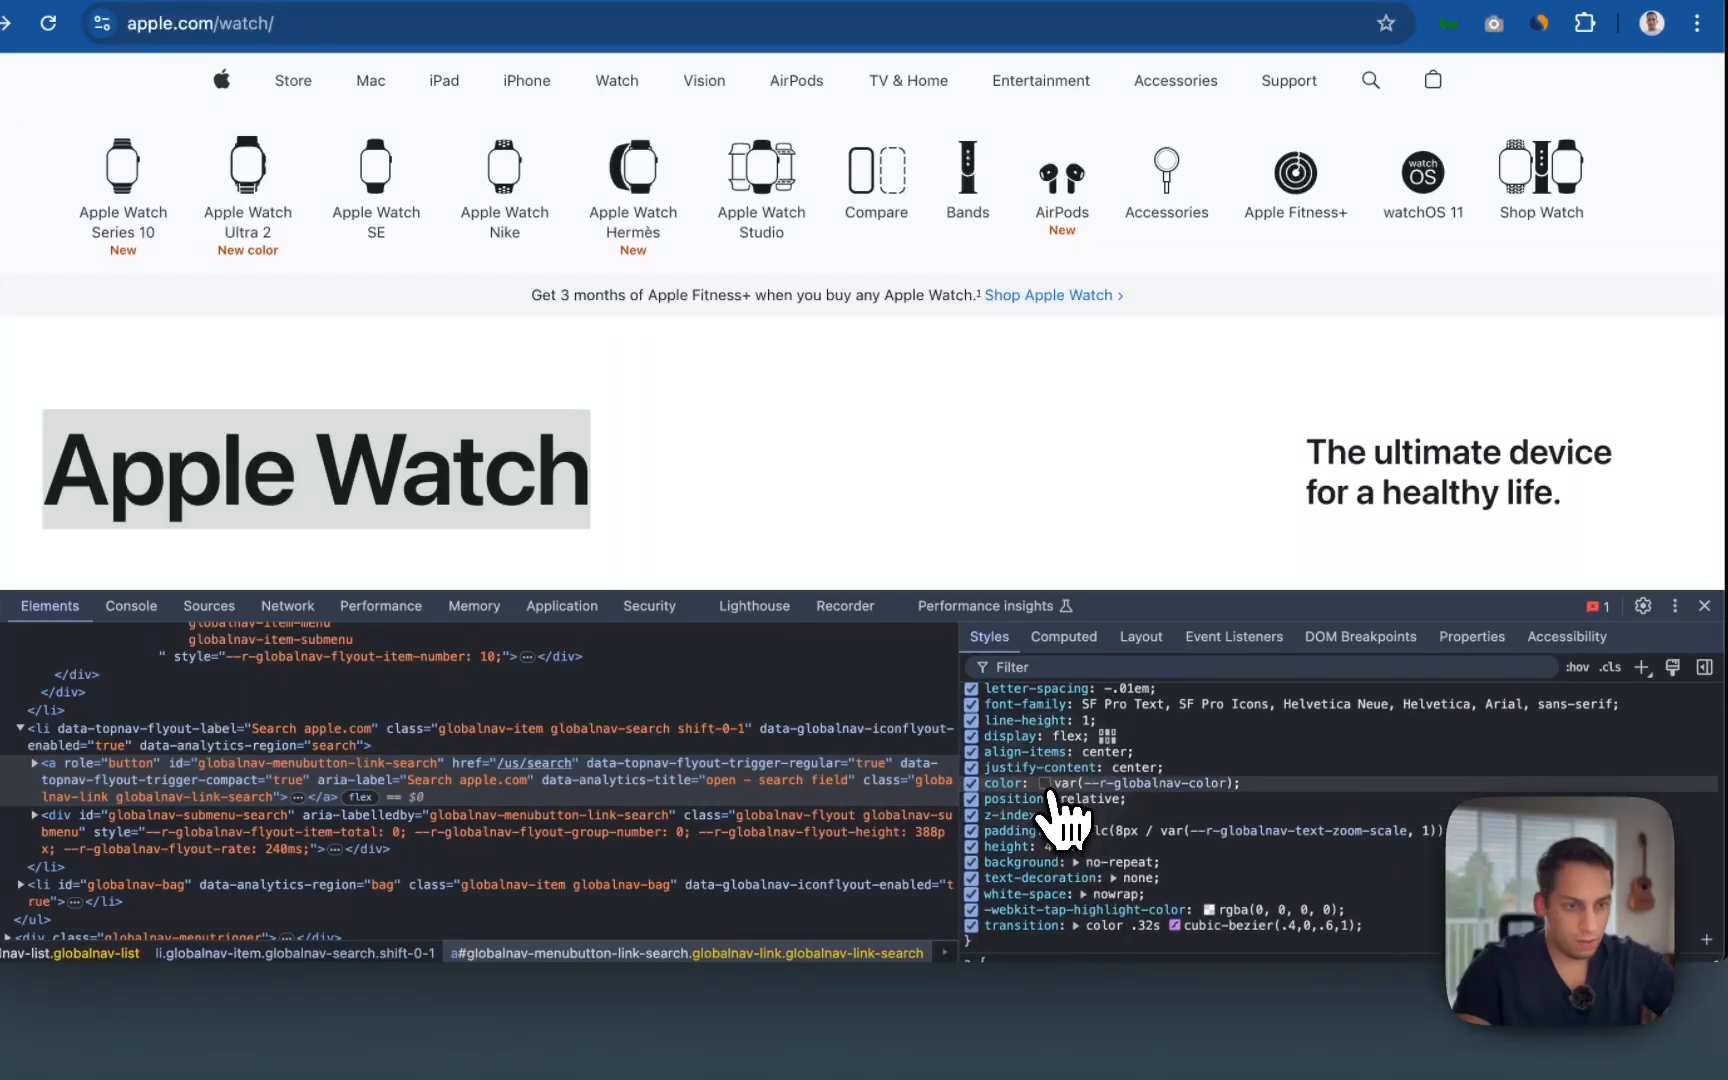
{"action": "left_click", "coordinate": [1047, 786]}
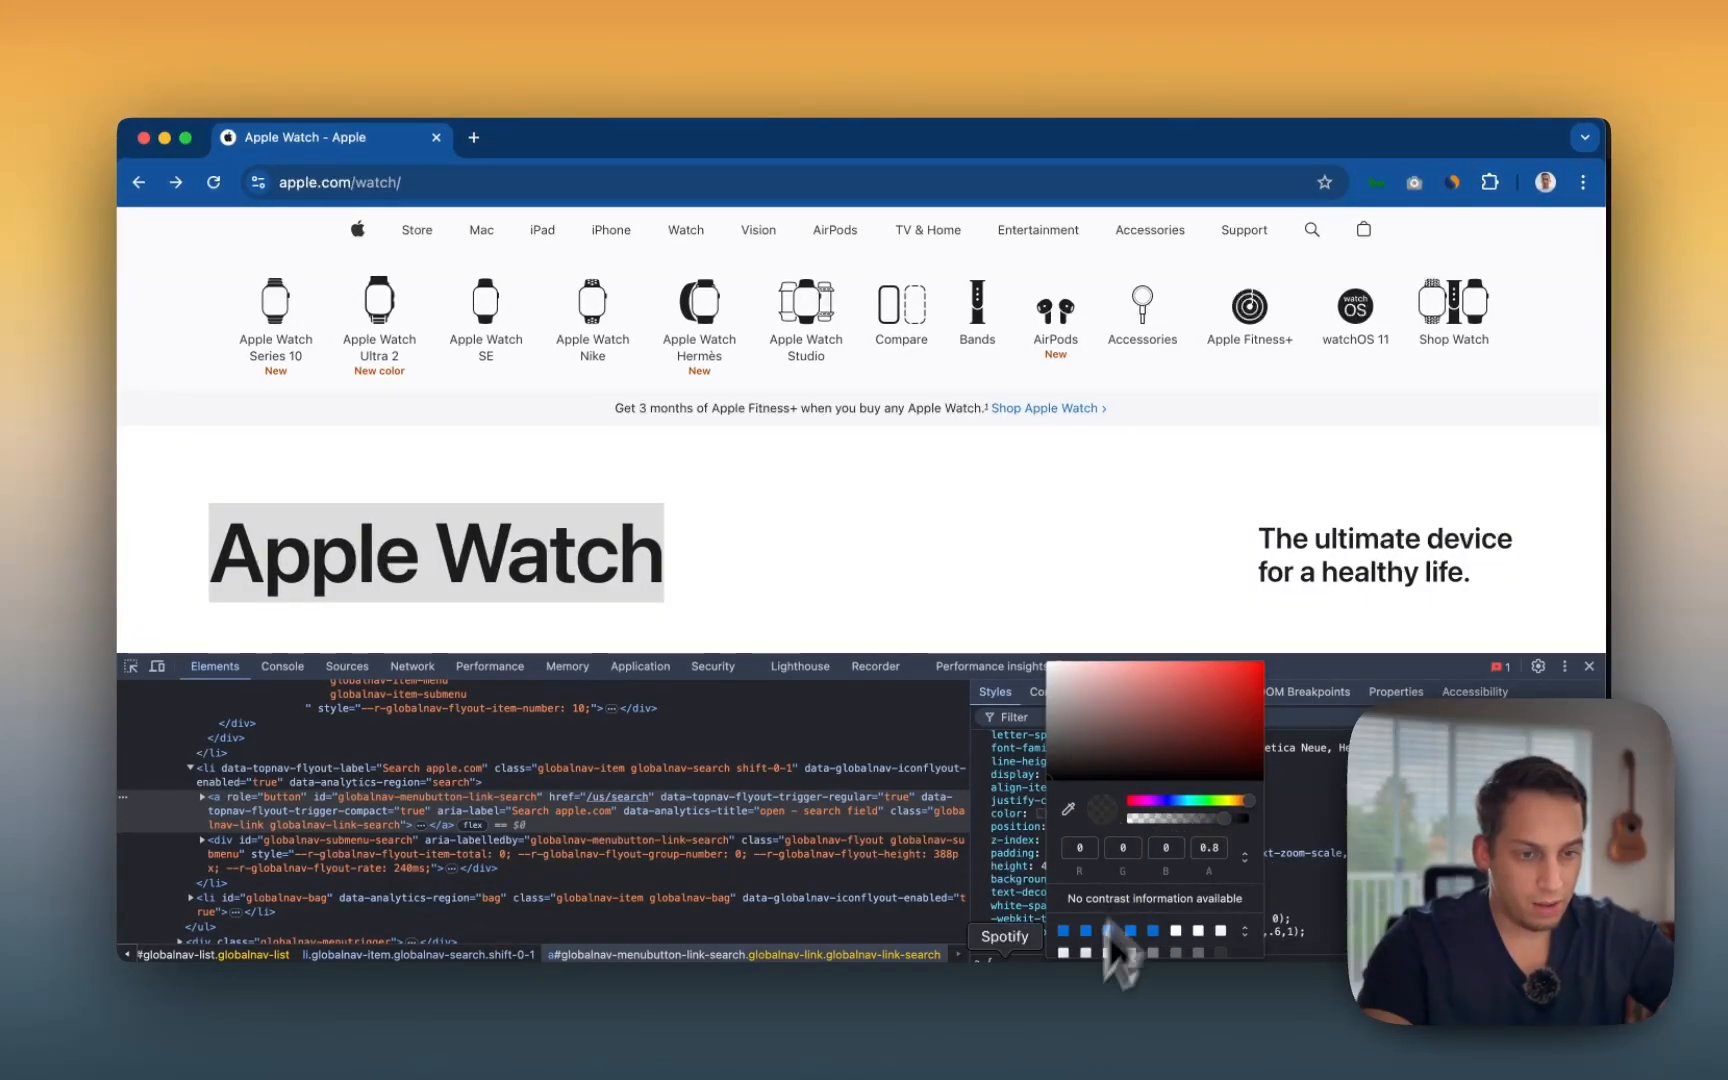
Step: Return to Framer and set both icons' shared colour to #000000, lowering its opacity to follow the 0.8 alpha inspected in Chrome
{"action": "left_click", "coordinate": [926, 1015]}
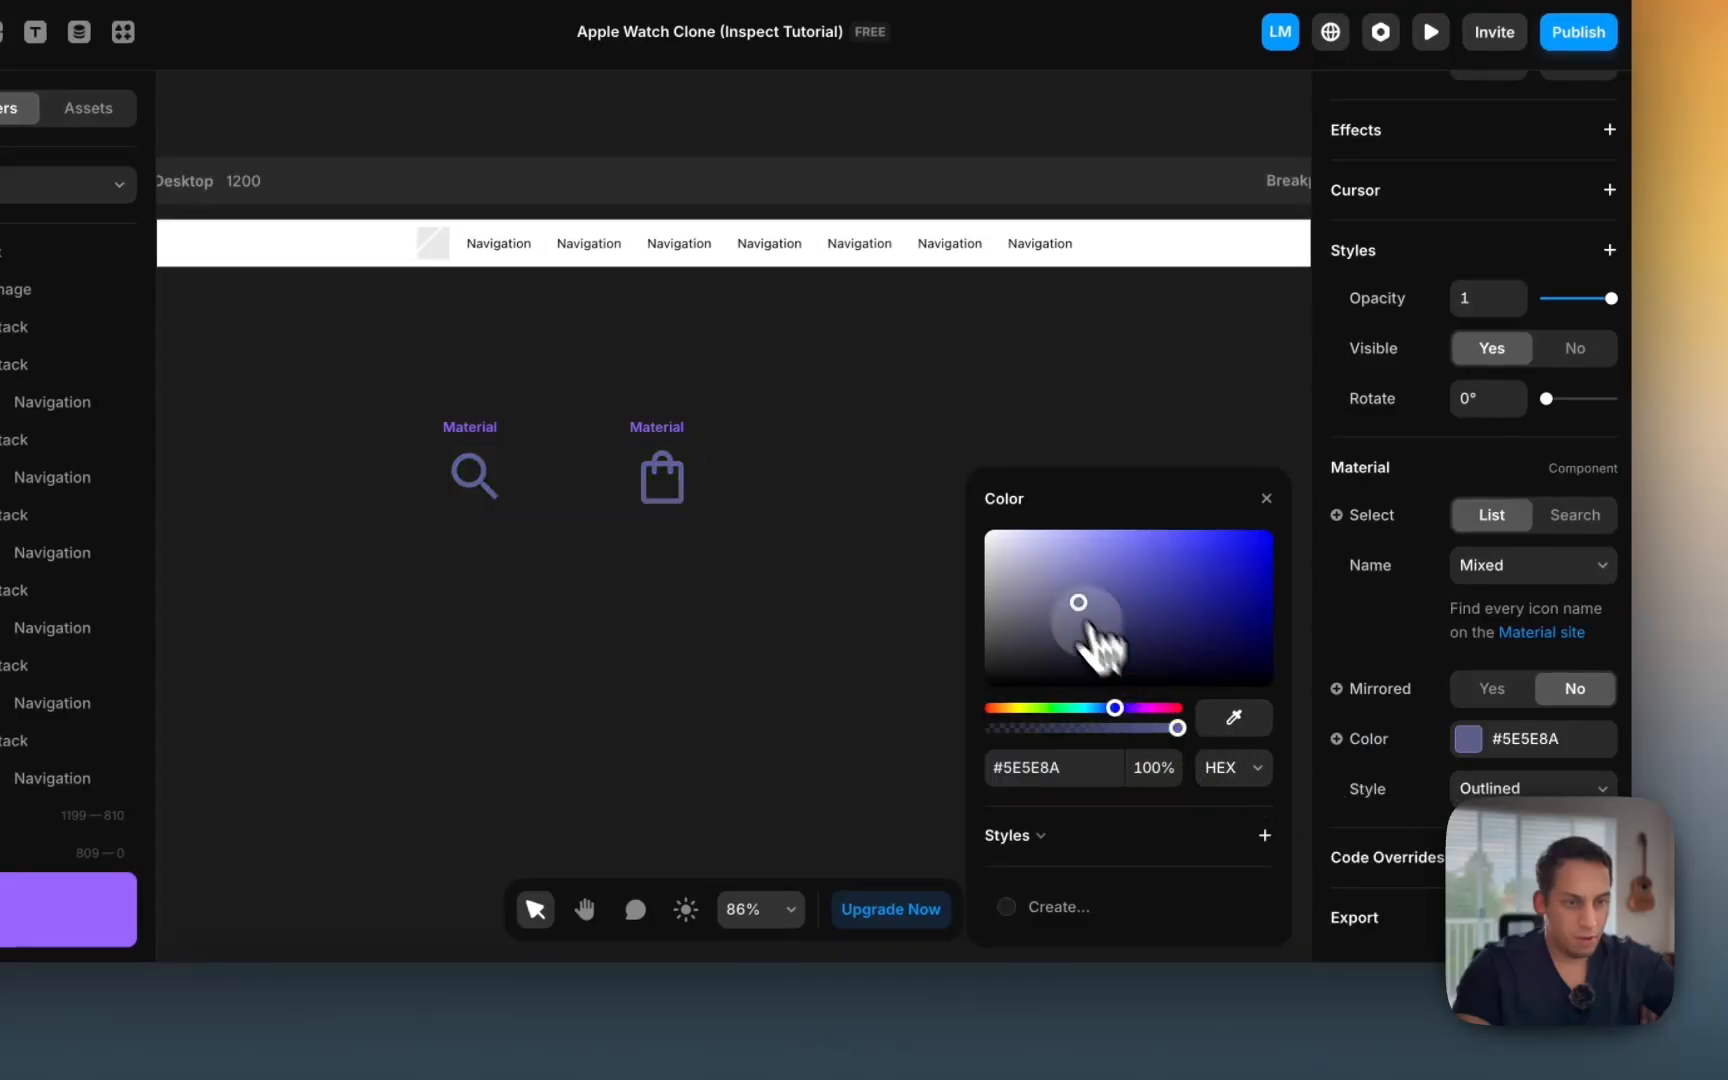
{"action": "left_click_drag", "start_coordinate": [1088, 622], "coordinate": [748, 900]}
{"action": "left_click", "coordinate": [1145, 772]}
{"action": "key", "text": "shift+Down"}
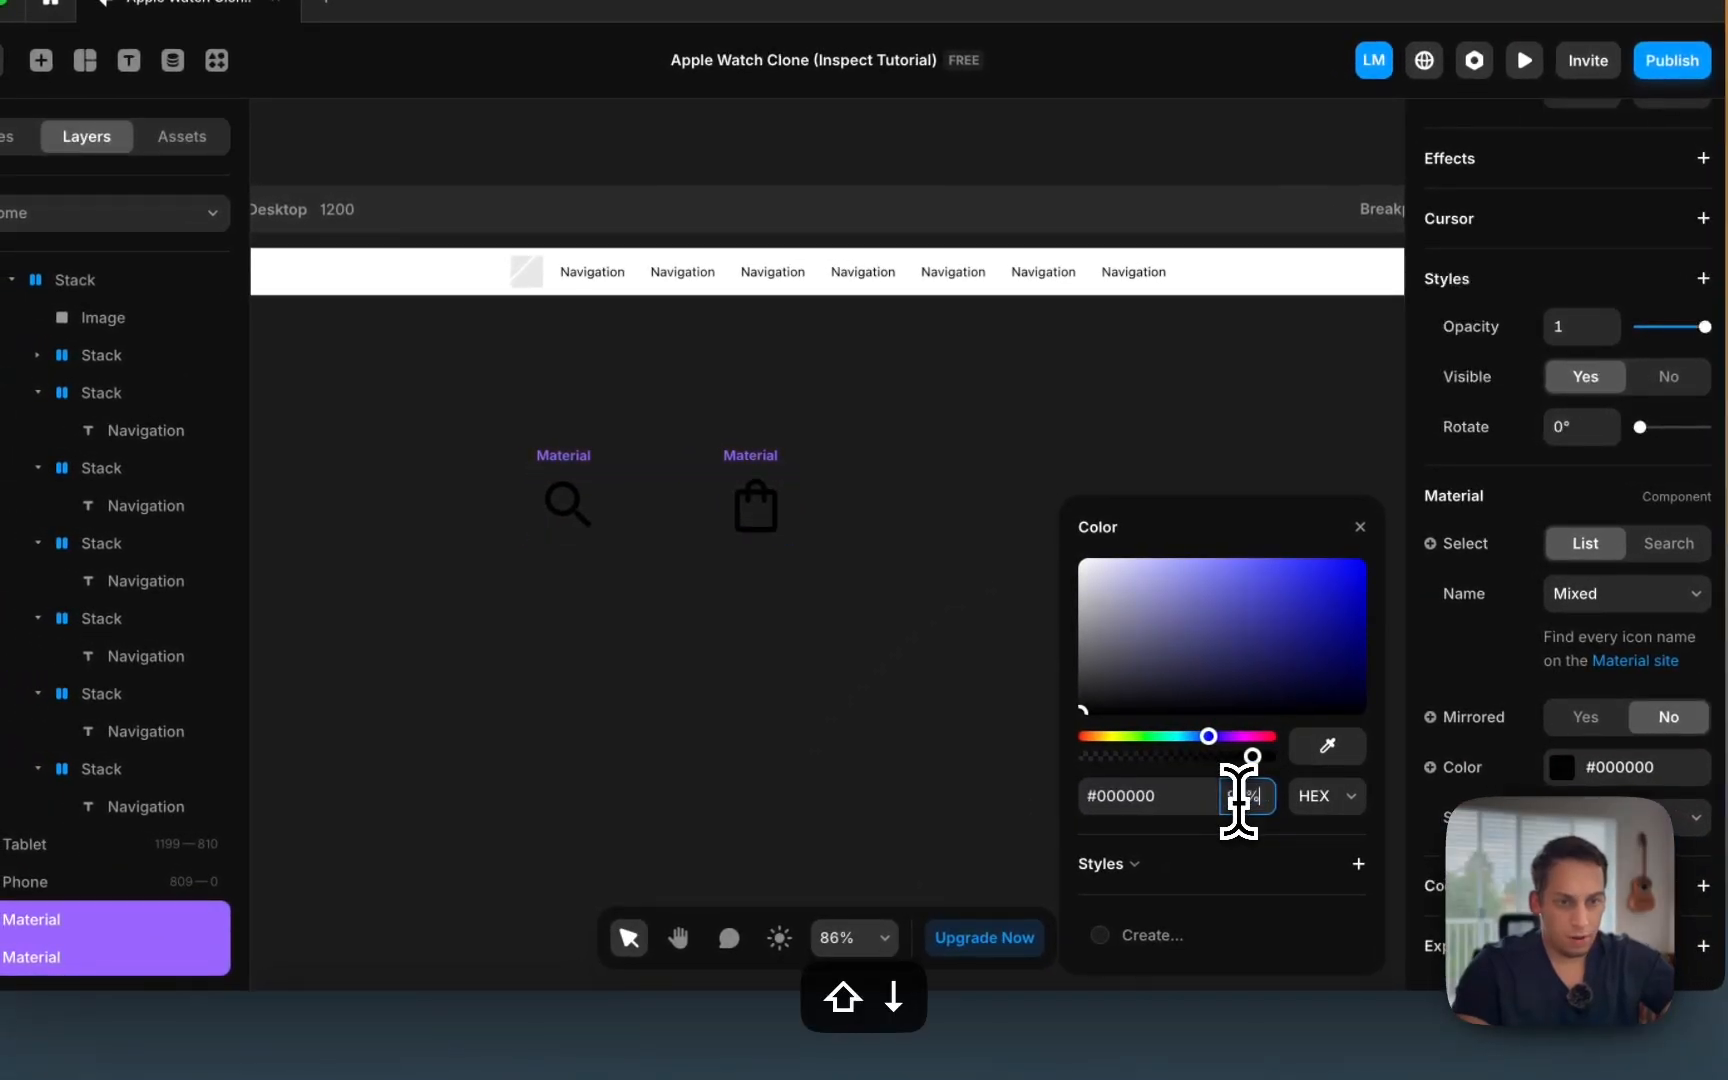
{"action": "left_click", "coordinate": [870, 565]}
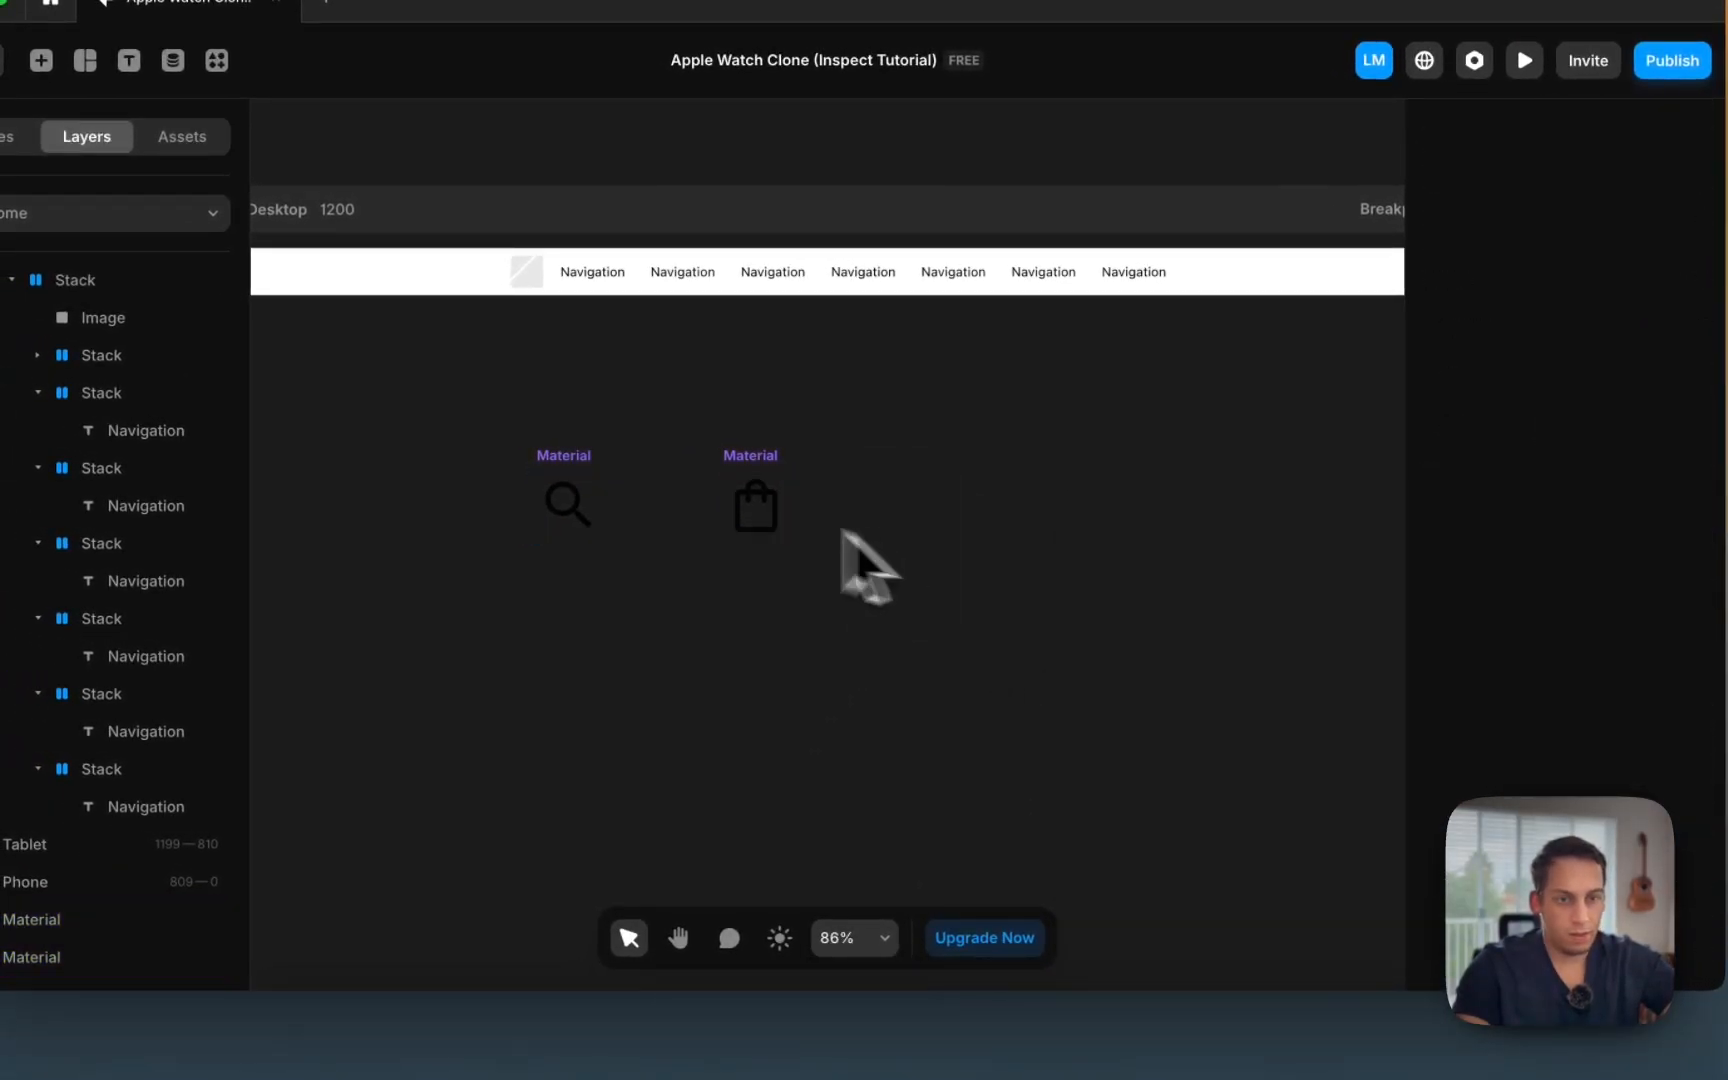
Step: Select the search and shopping bag icons together and set their width to 30 with proportions locked
{"action": "left_click", "coordinate": [582, 468]}
{"action": "left_click", "coordinate": [748, 500], "text": "shift"}
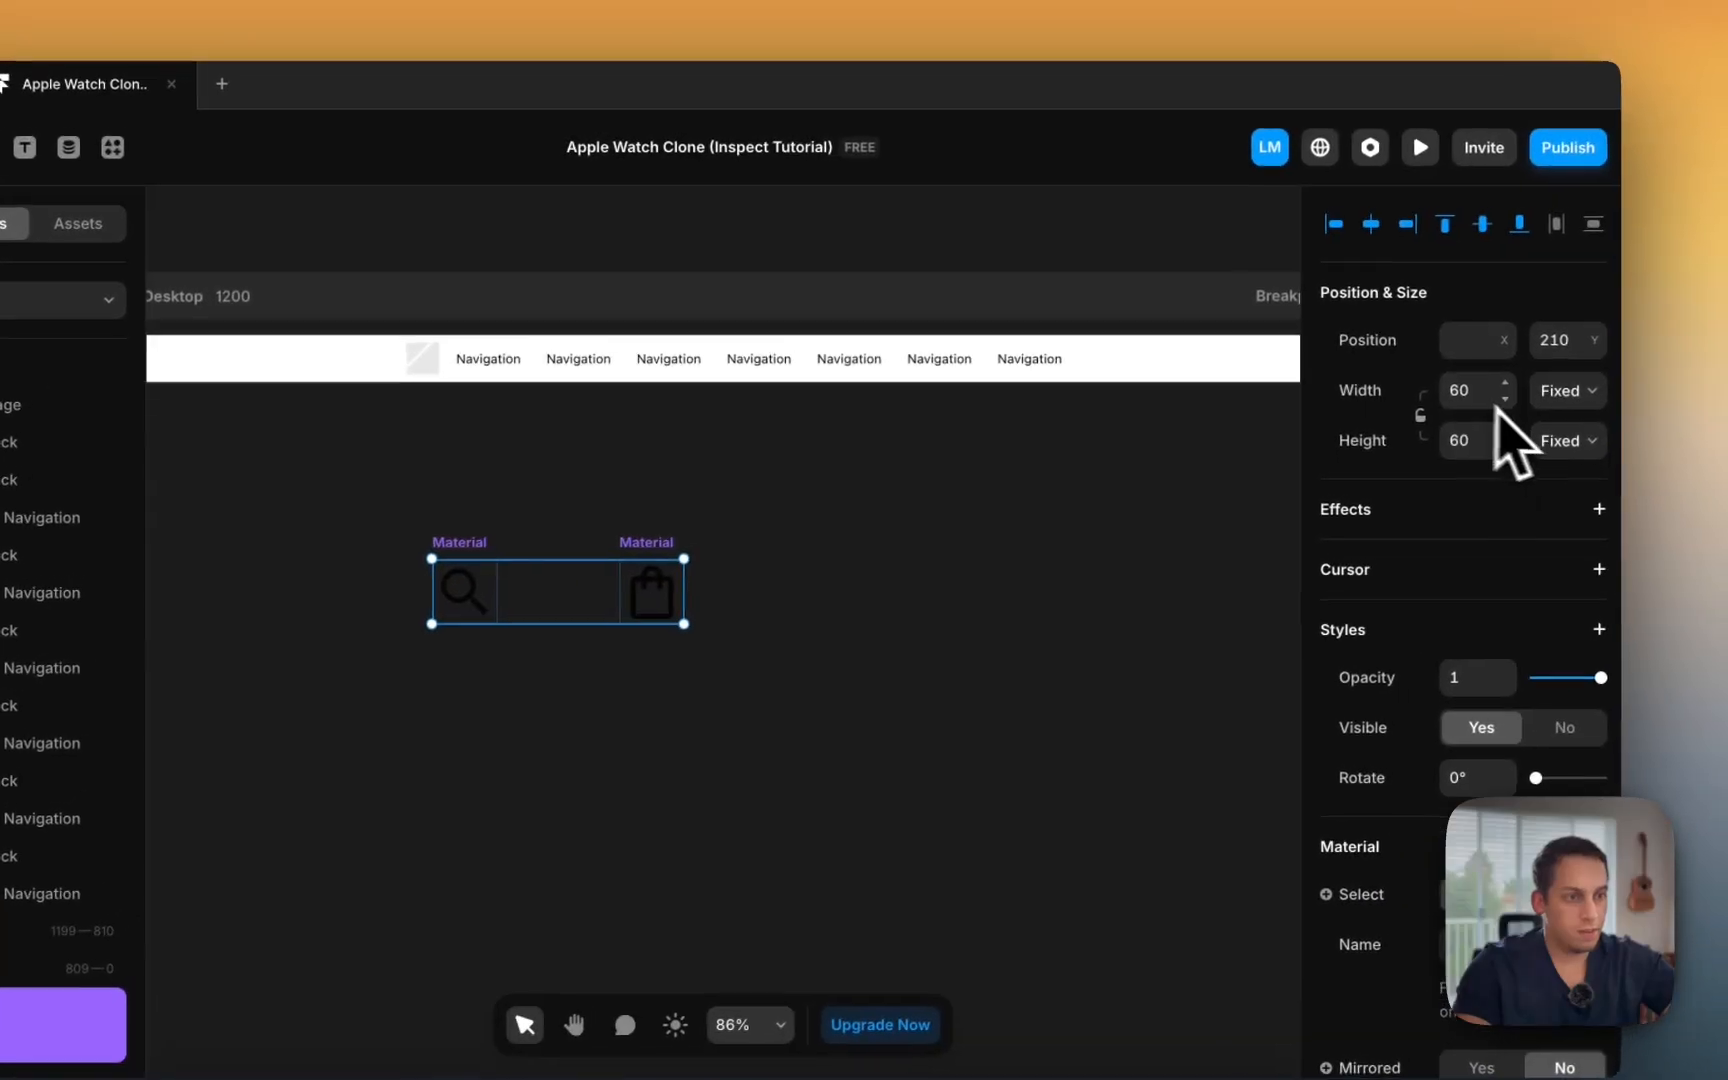
{"action": "left_click", "coordinate": [1466, 410]}
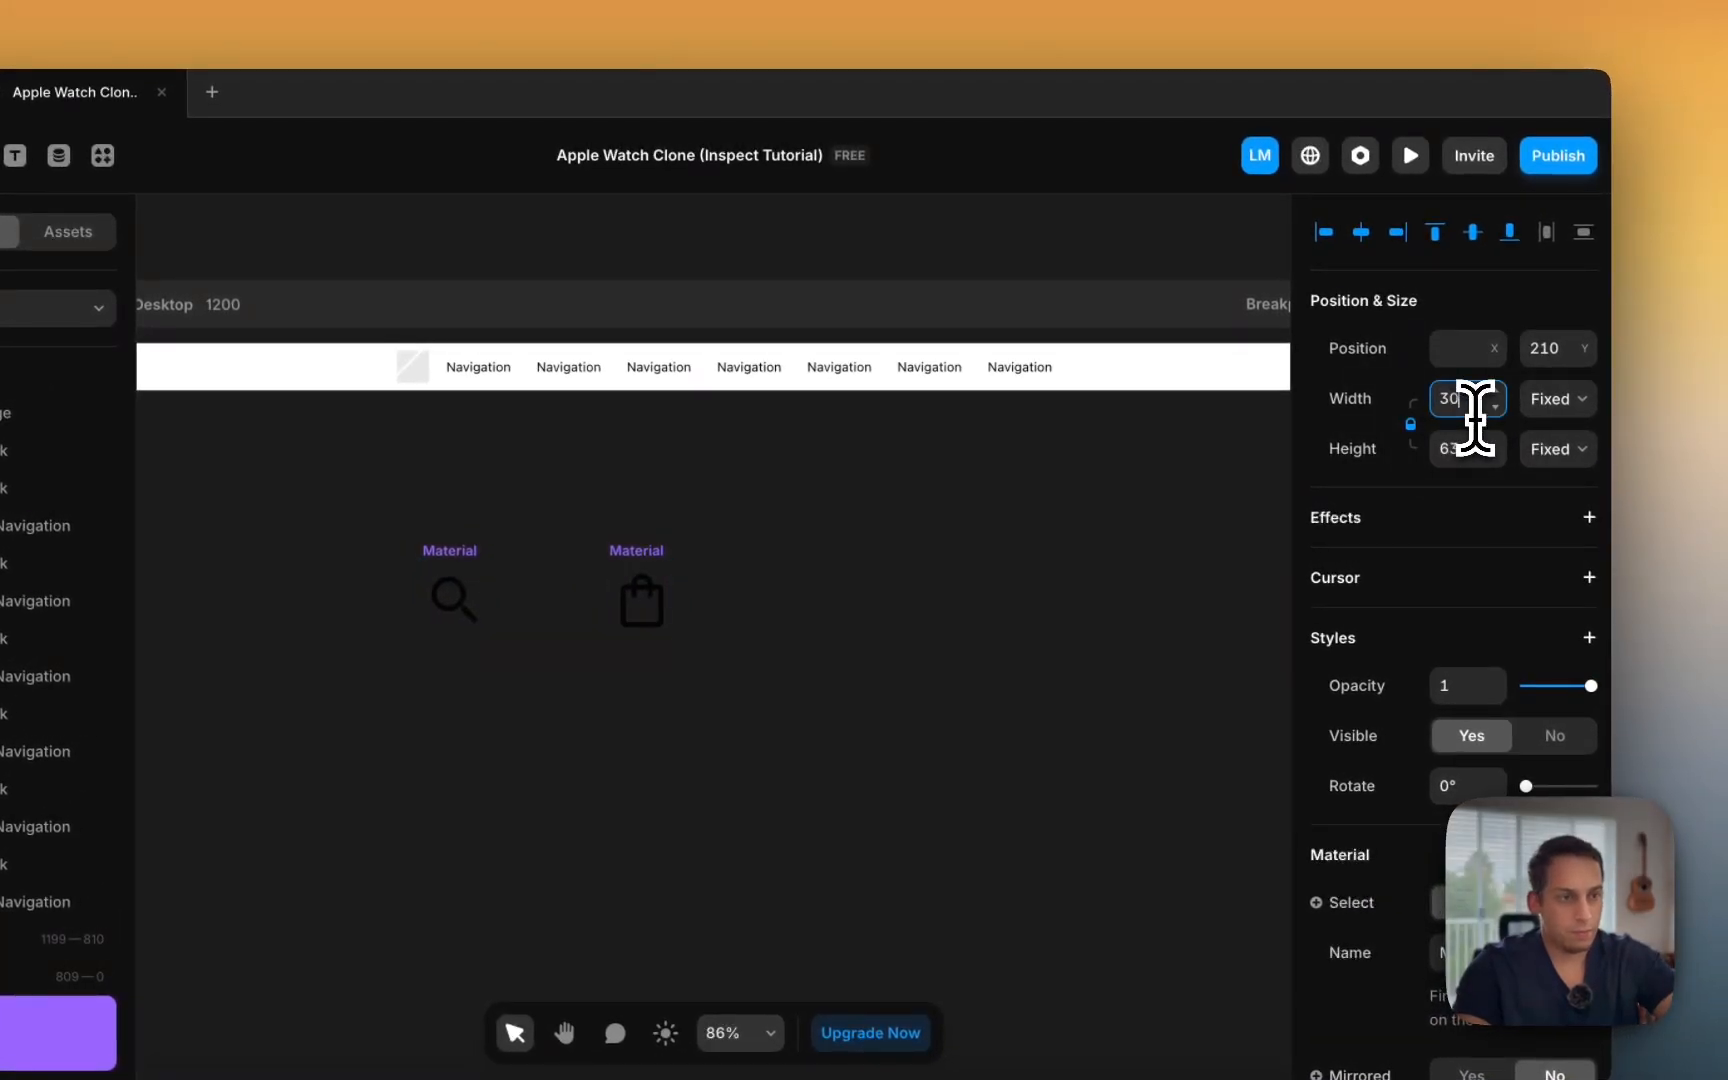
{"action": "type", "text": "30"}
{"action": "key", "text": "Return"}
{"action": "left_click", "coordinate": [465, 551]}
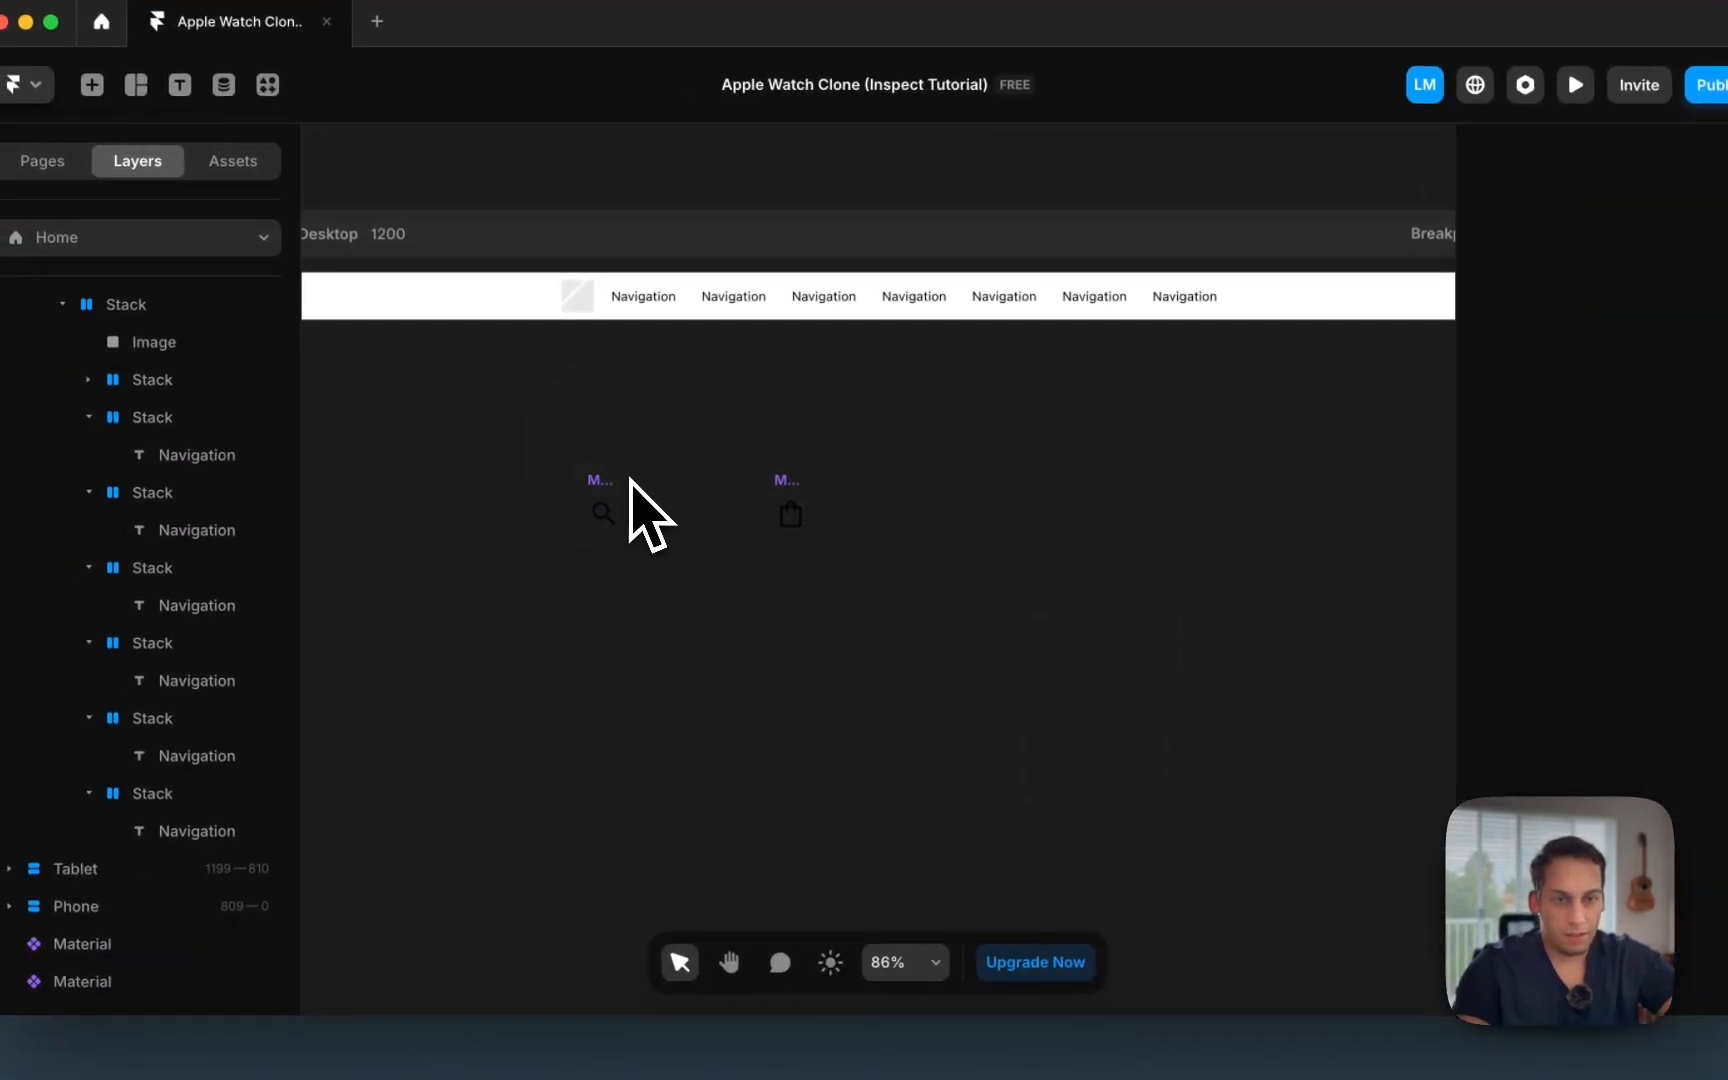
Step: Move the search icon and the shopping bag icon into the navigation bar's stack, after the last Navigation link
{"action": "scroll", "coordinate": [630, 480], "scroll_direction": "down", "scroll_amount": 3}
{"action": "left_click_drag", "start_coordinate": [608, 511], "coordinate": [1046, 364]}
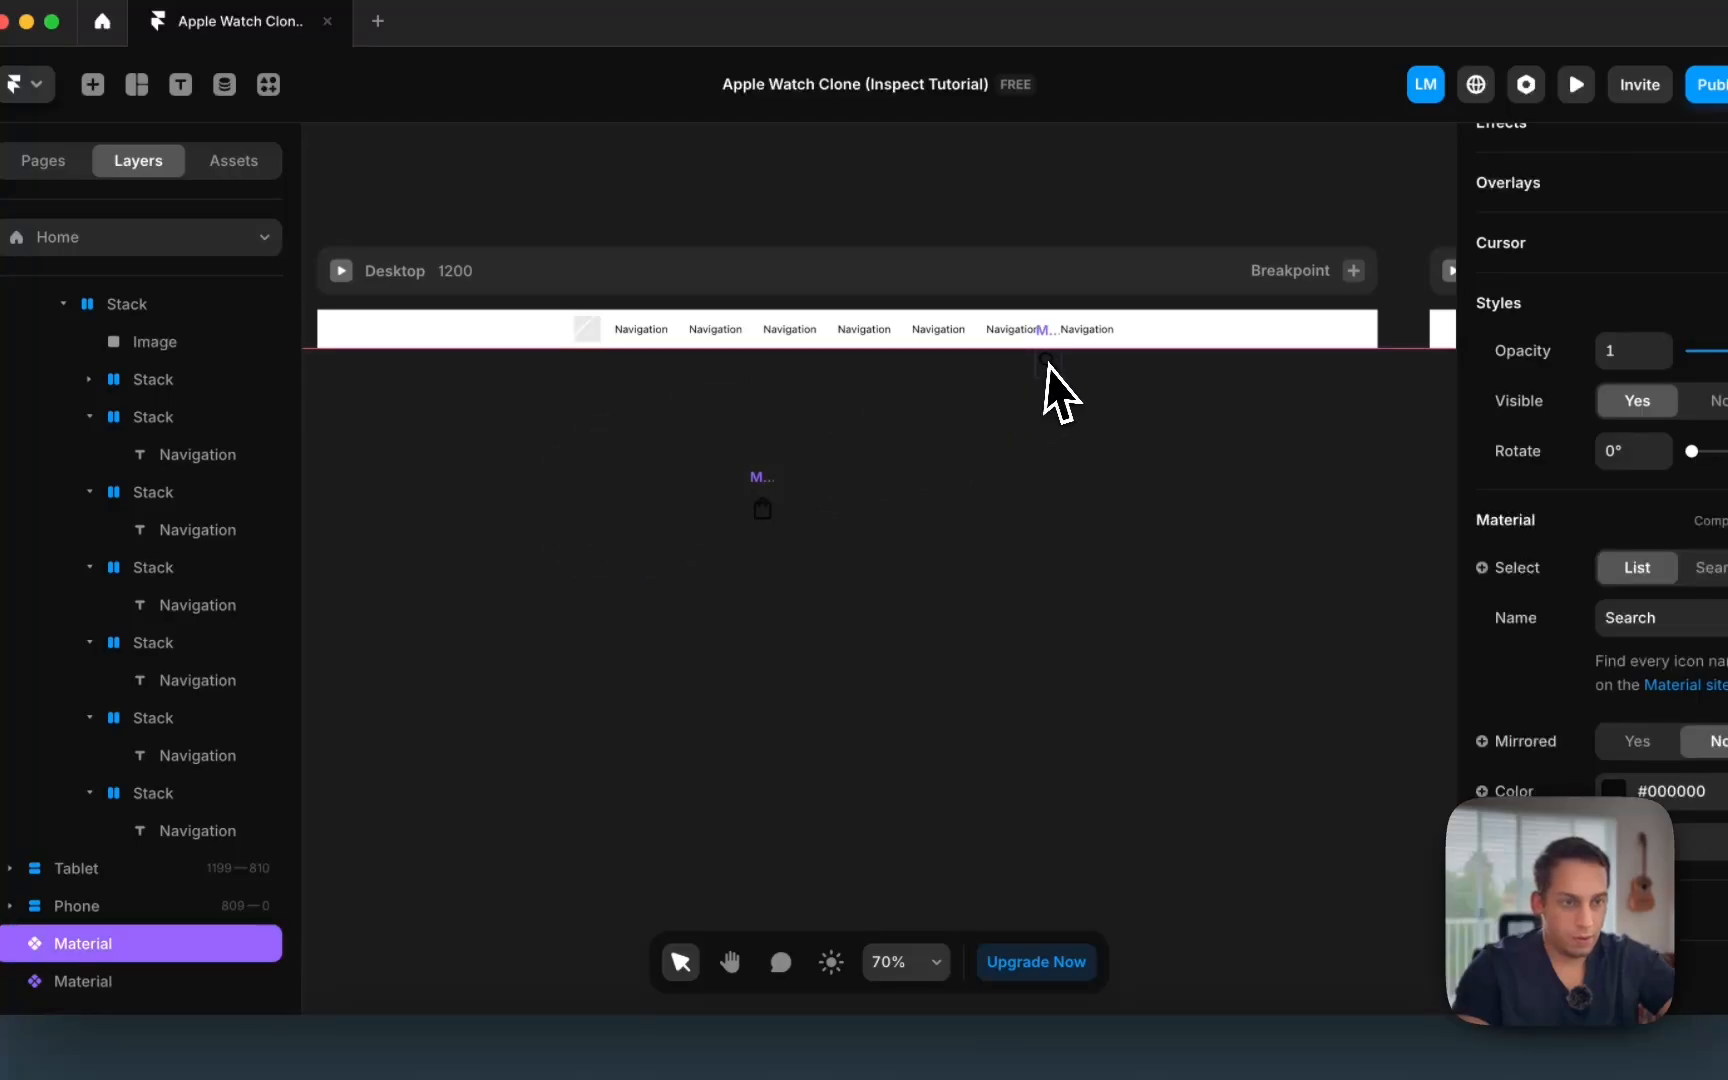
{"action": "left_click_drag", "start_coordinate": [1145, 333], "coordinate": [1115, 360]}
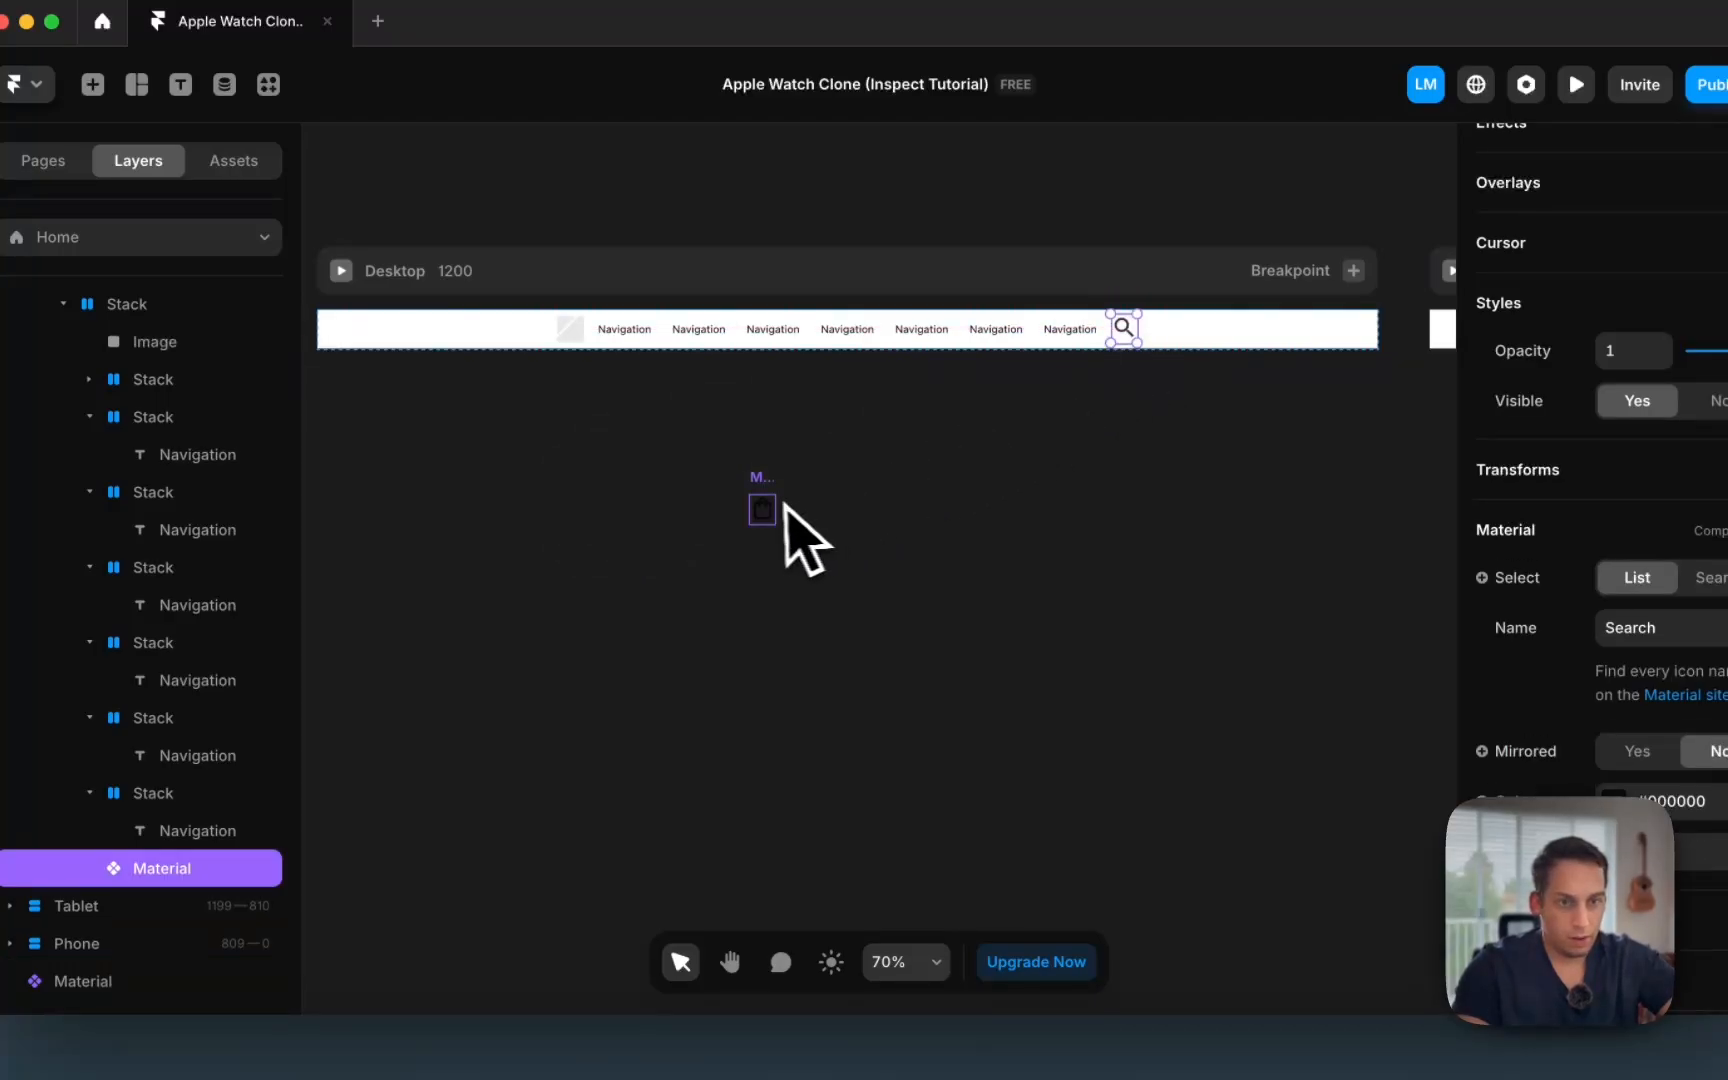
{"action": "left_click_drag", "start_coordinate": [763, 509], "coordinate": [1088, 360]}
{"action": "left_click_drag", "start_coordinate": [1183, 331], "coordinate": [1176, 355]}
{"action": "left_click", "coordinate": [1136, 400]}
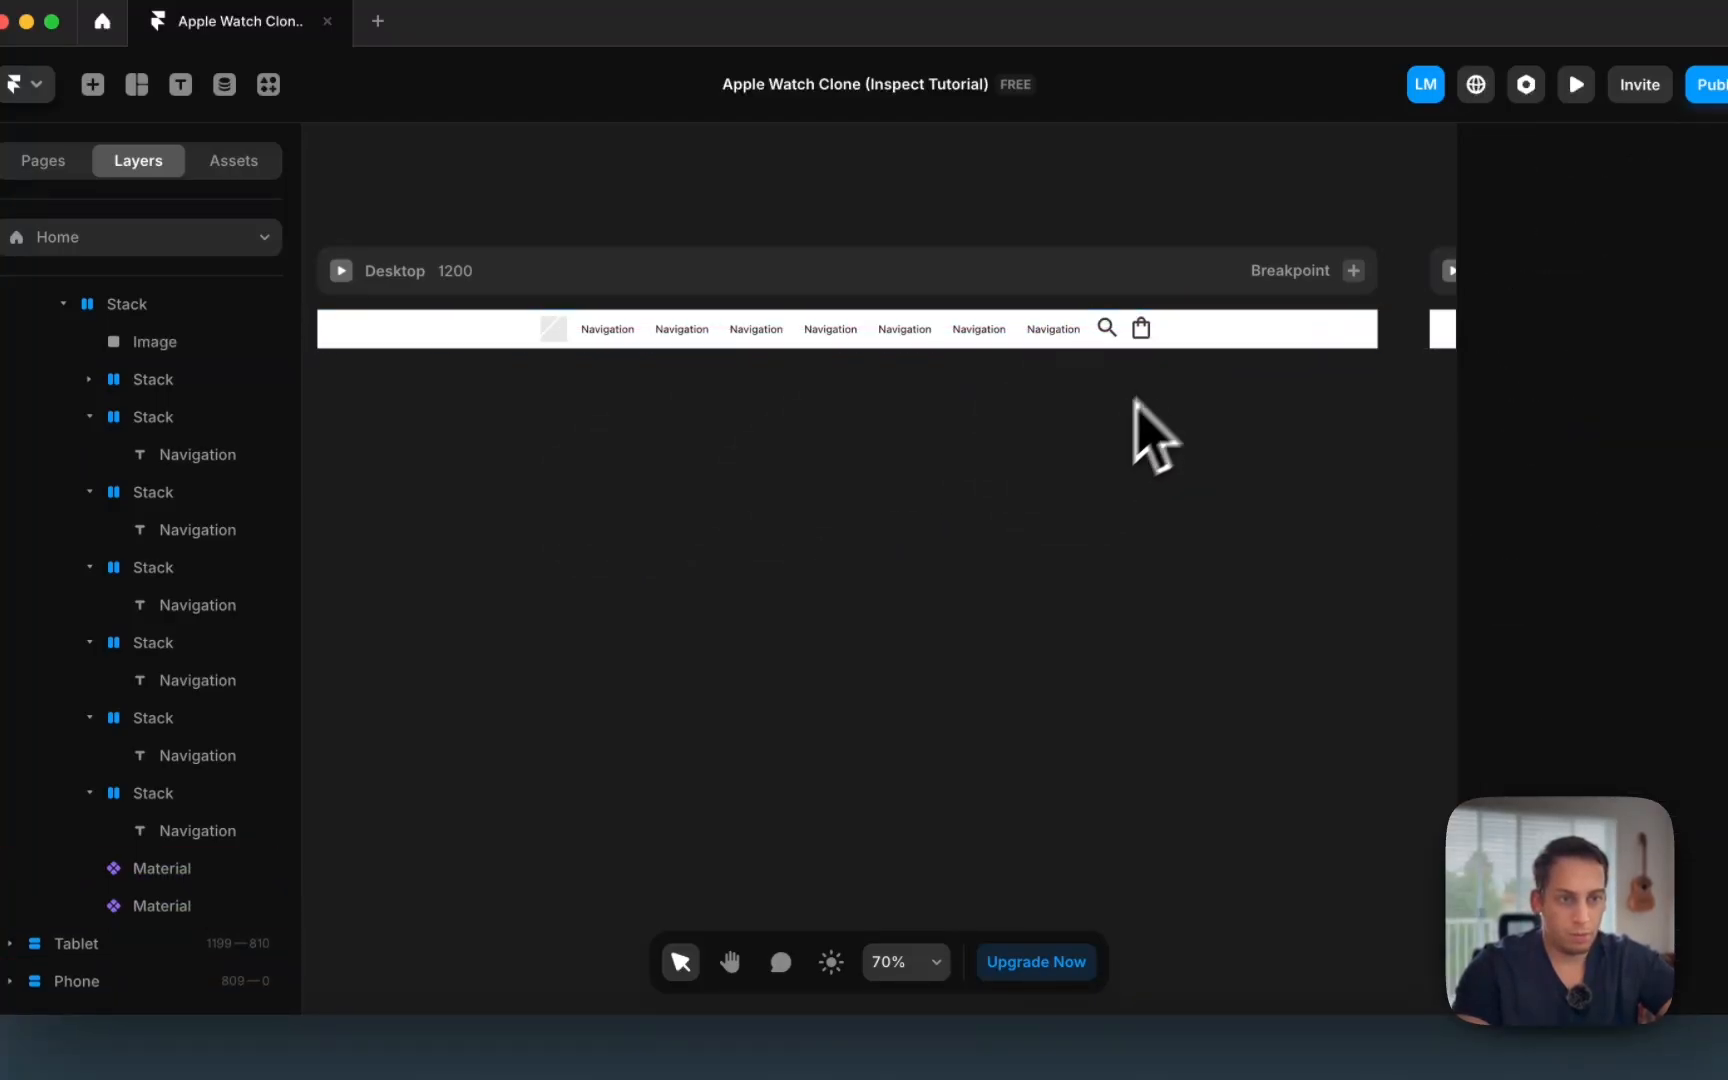
Step: Scale down the two icons in the navigation bar, making the shopping bag about 21 × 24
{"action": "scroll", "coordinate": [1155, 338], "scroll_direction": "up", "scroll_amount": 5}
{"action": "left_click", "coordinate": [1116, 354]}
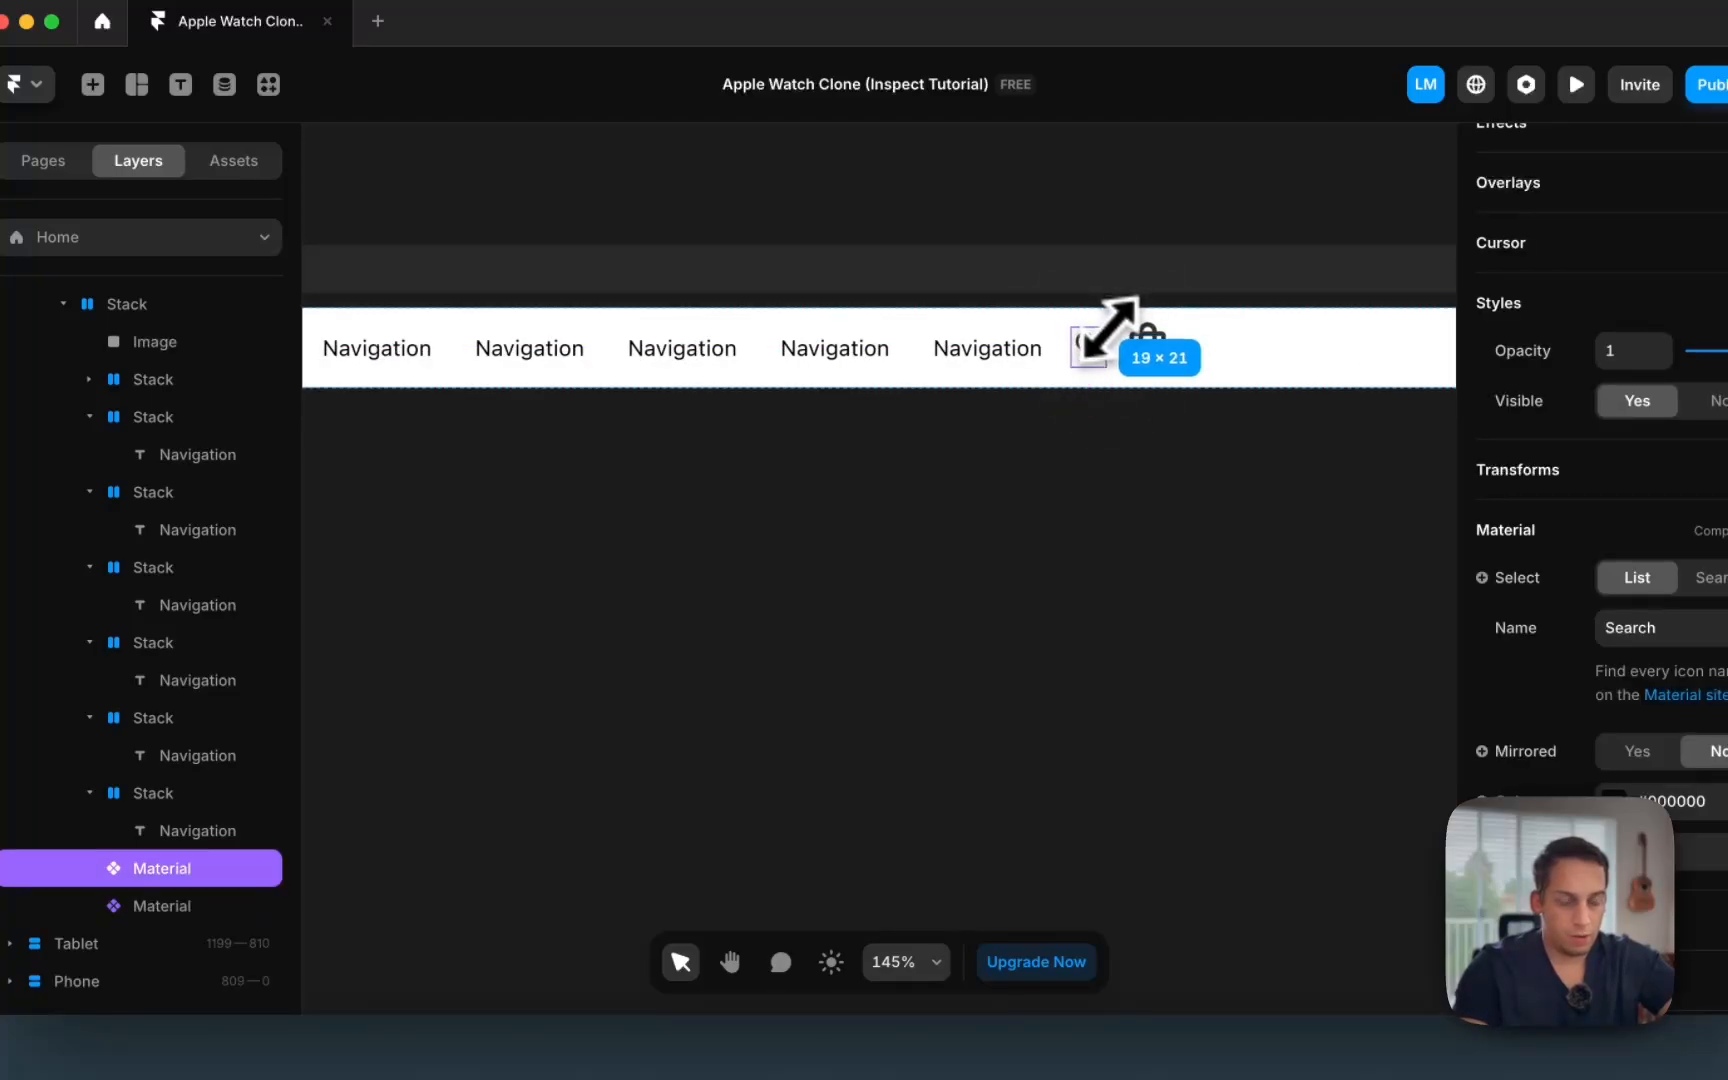
{"action": "left_click", "coordinate": [1140, 346]}
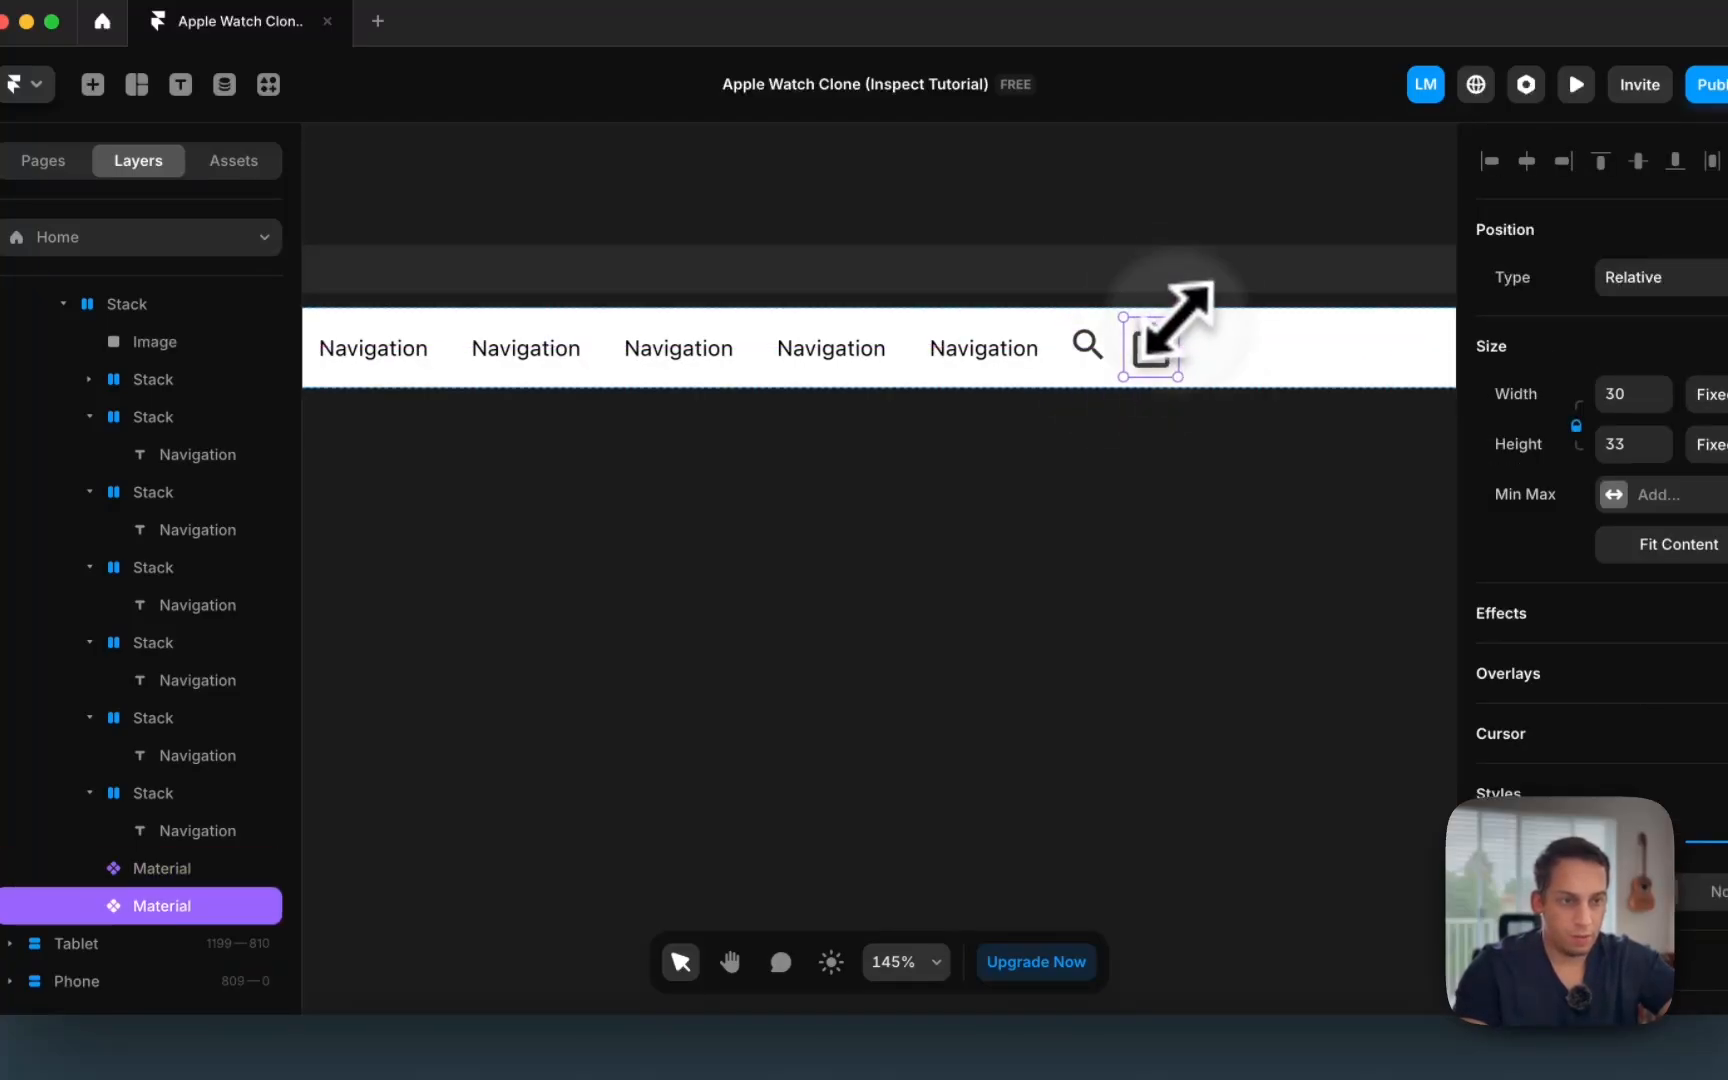
{"action": "scroll", "coordinate": [1175, 325], "scroll_direction": "up", "scroll_amount": 15}
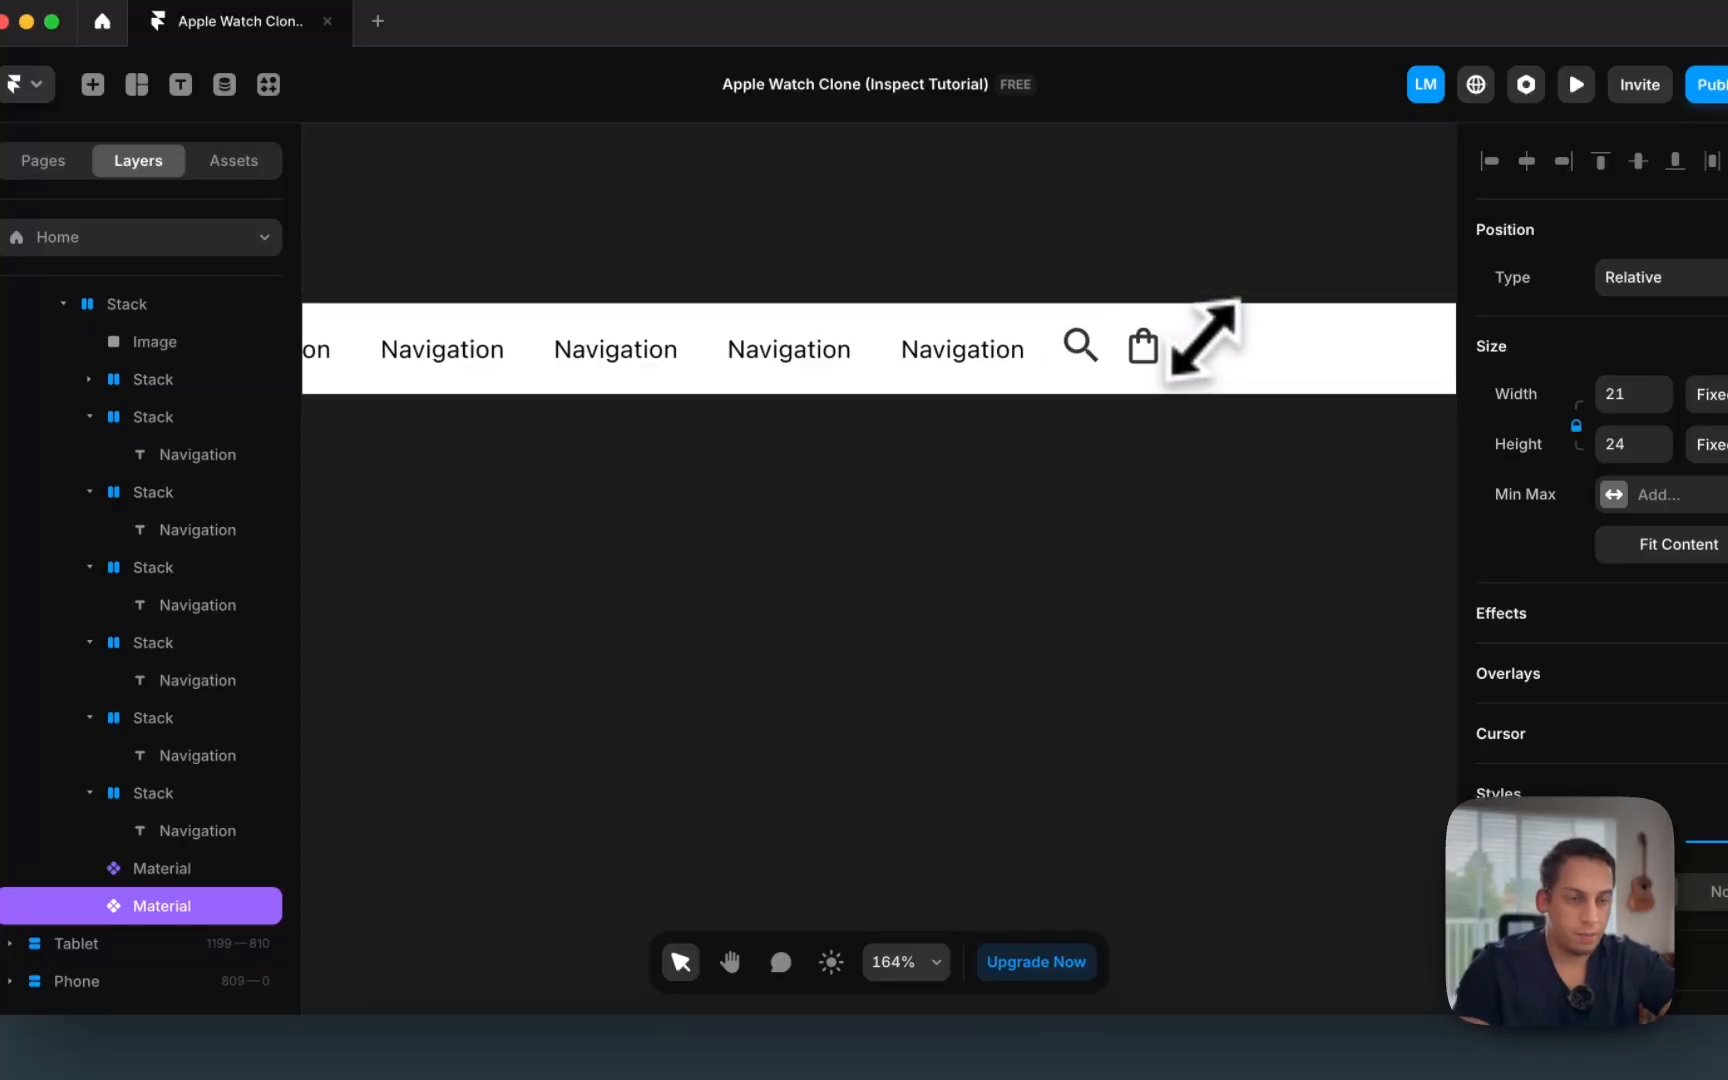
{"action": "scroll", "coordinate": [1145, 350], "scroll_direction": "down", "scroll_amount": 15}
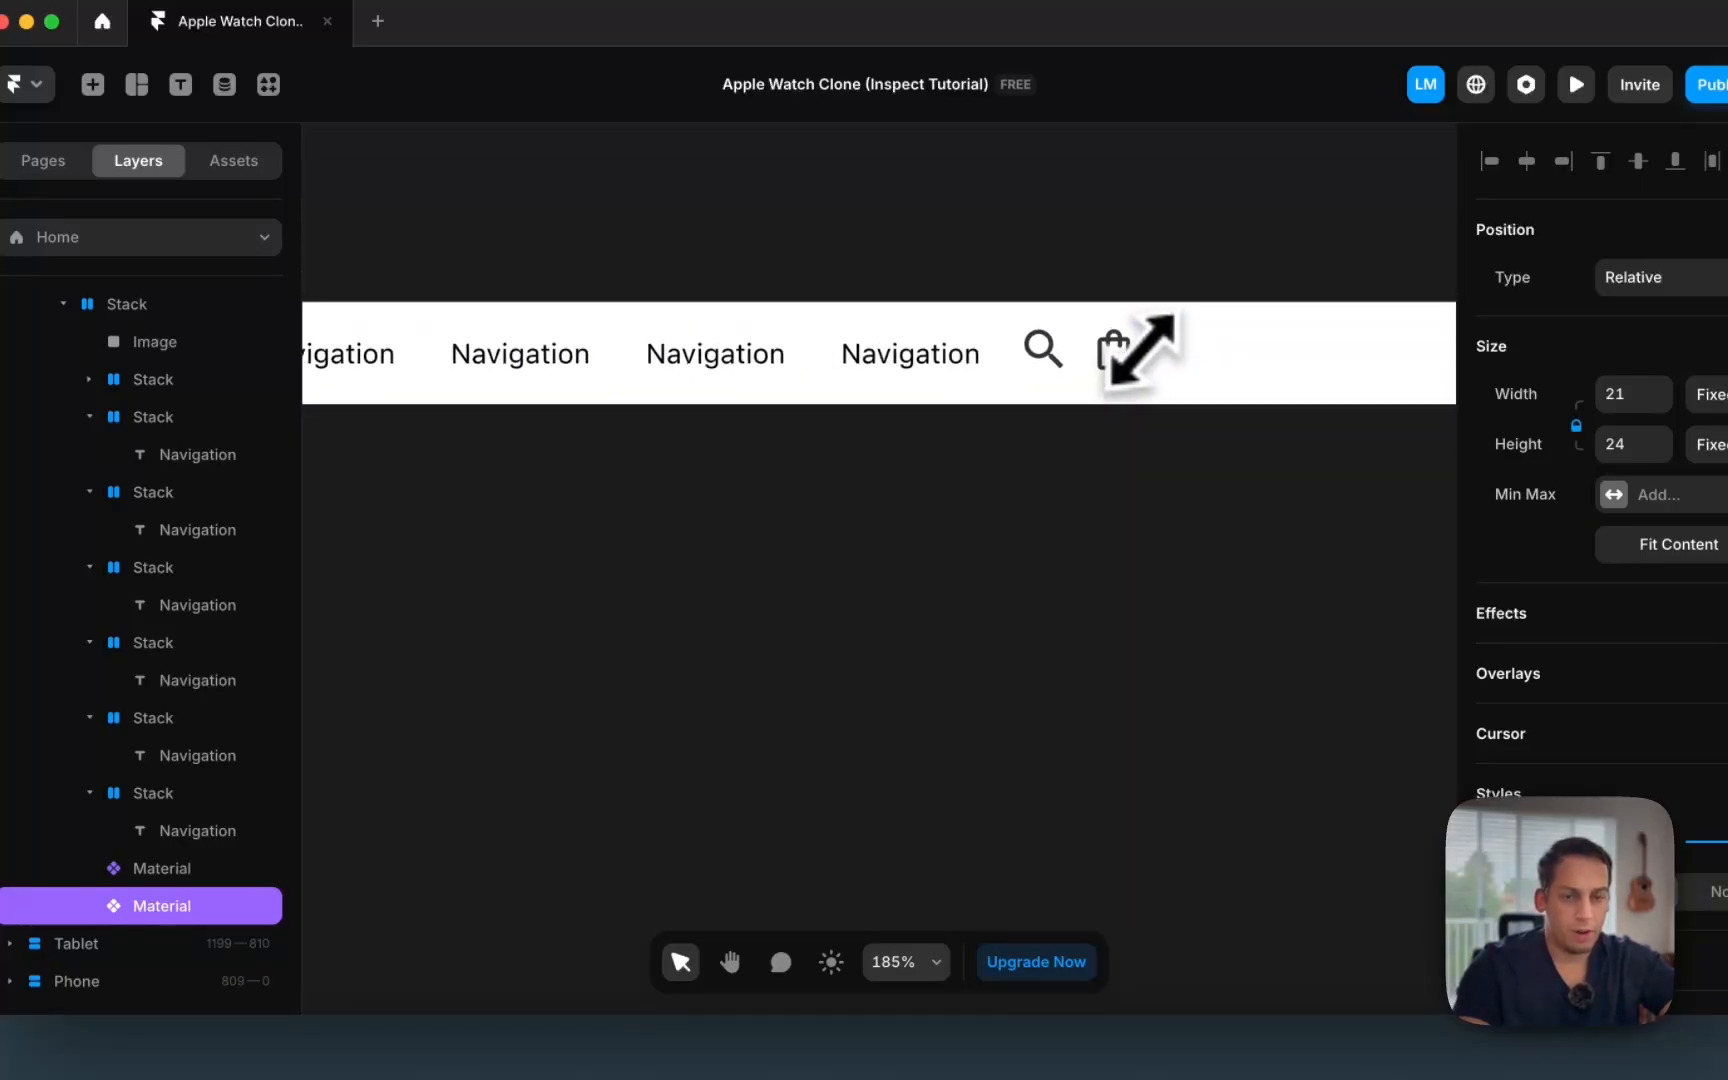
Step: Check Apple's navigation bar in Chrome, then return to Framer and set the navigation stack's gap to 18
{"action": "left_click", "coordinate": [507, 1045]}
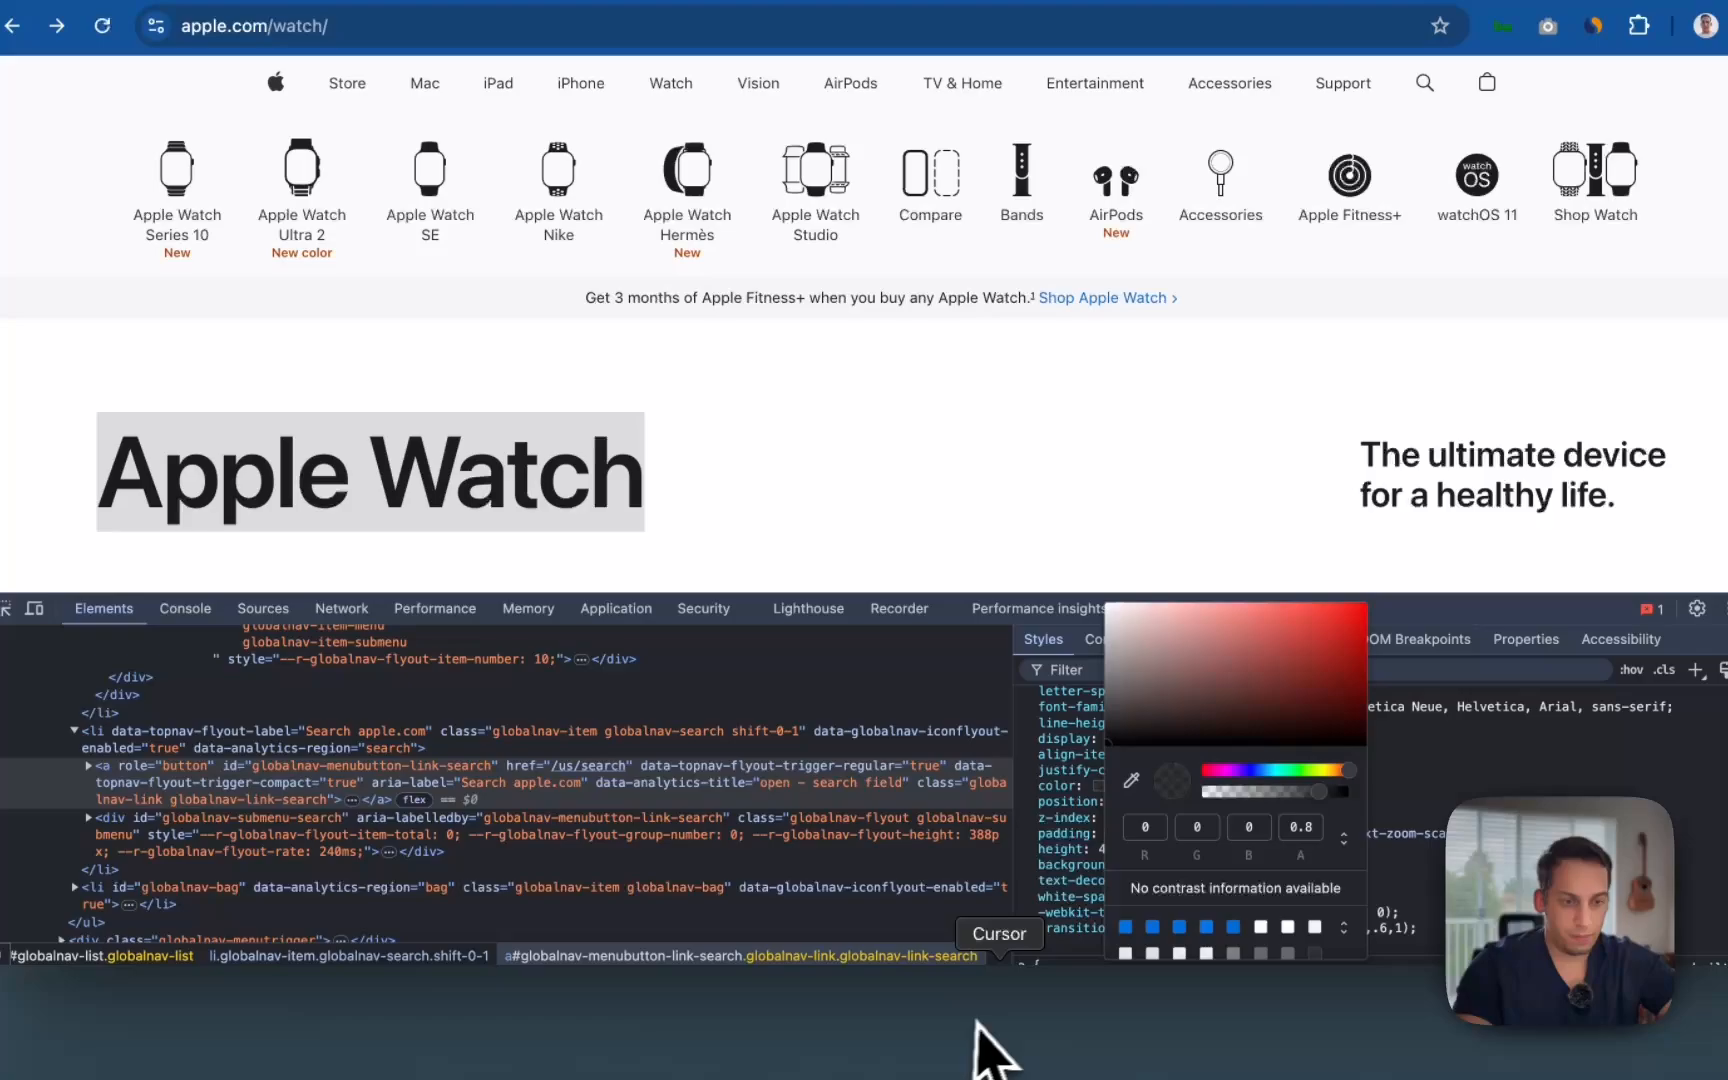
{"action": "left_click", "coordinate": [957, 1034]}
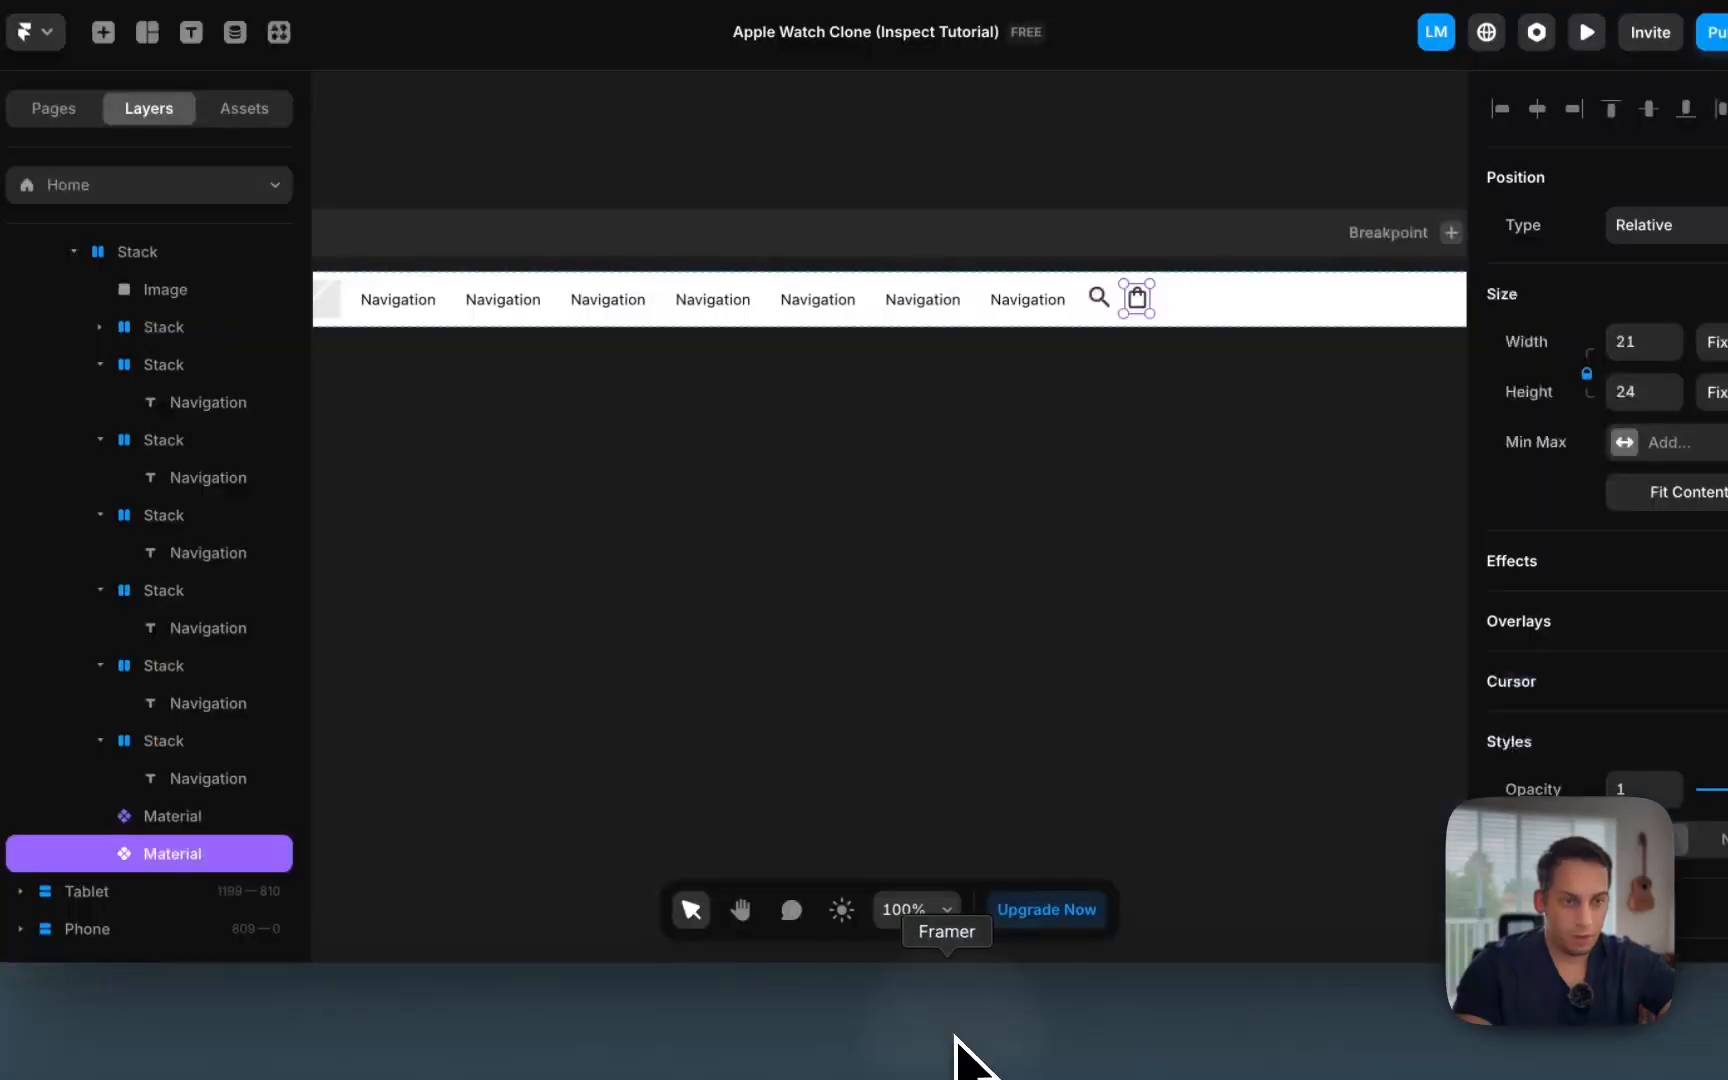
{"action": "left_click", "coordinate": [1190, 425]}
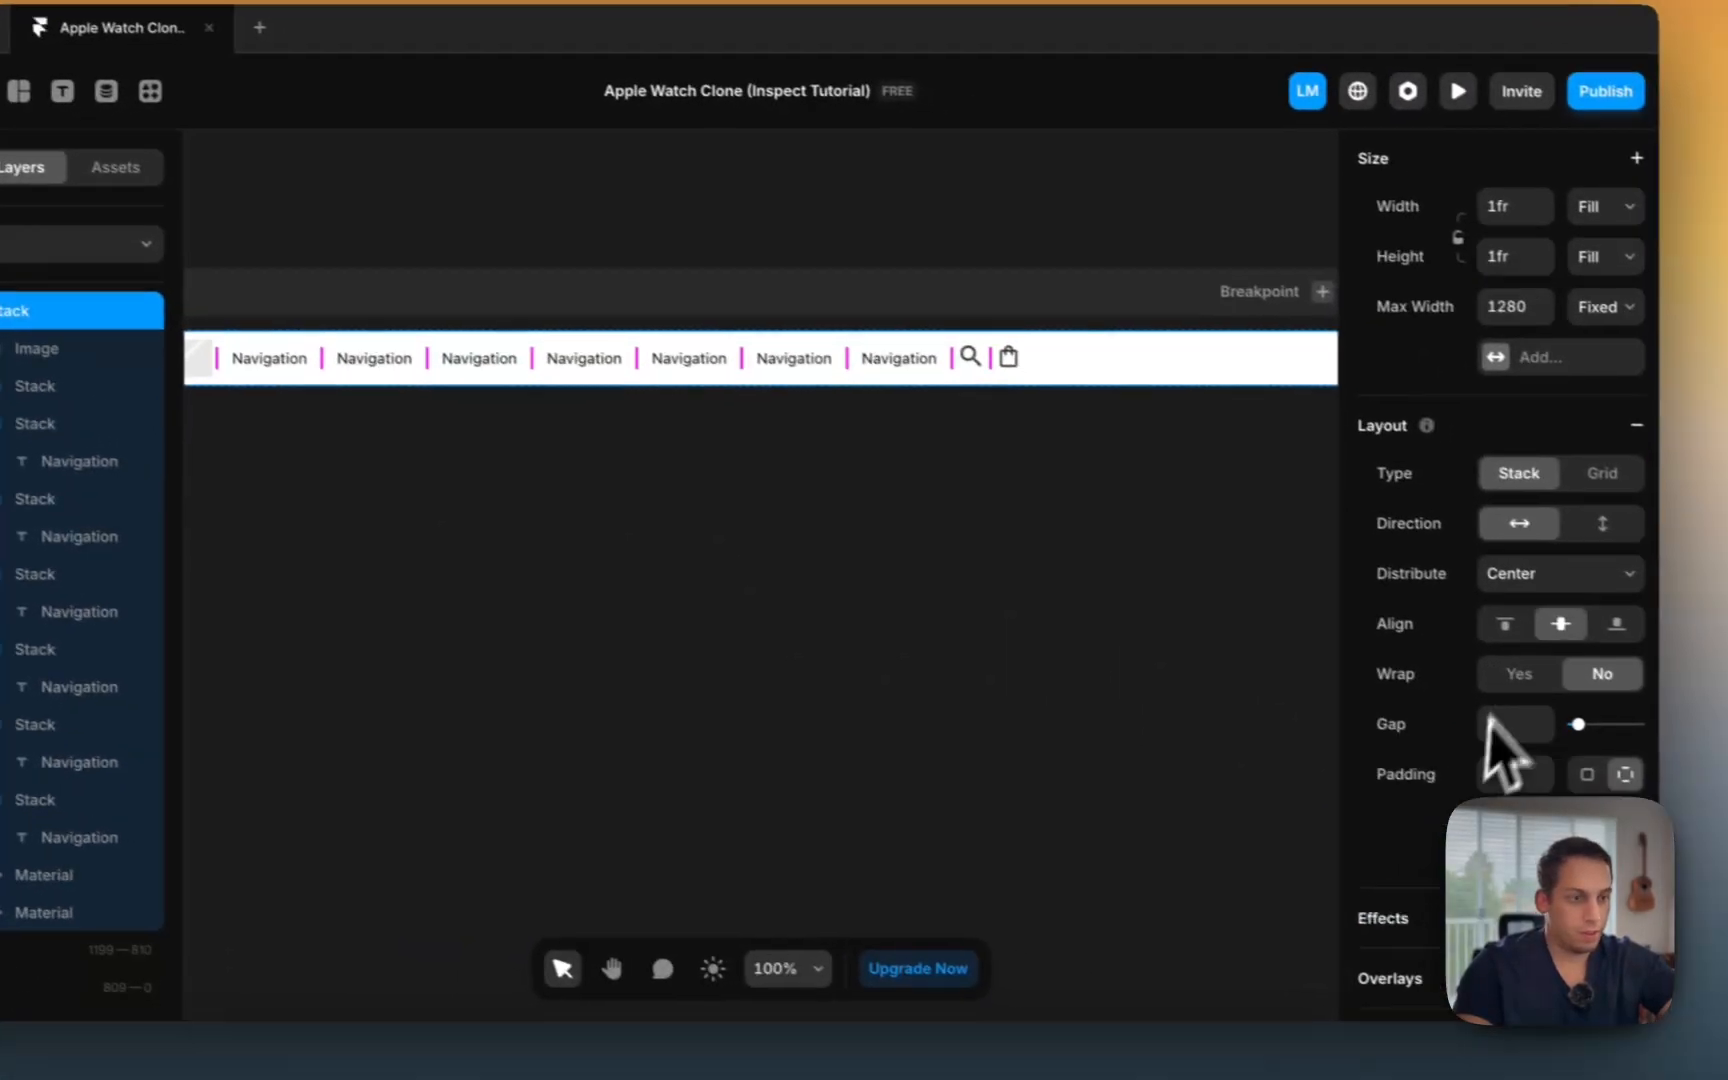
{"action": "left_click", "coordinate": [1503, 718]}
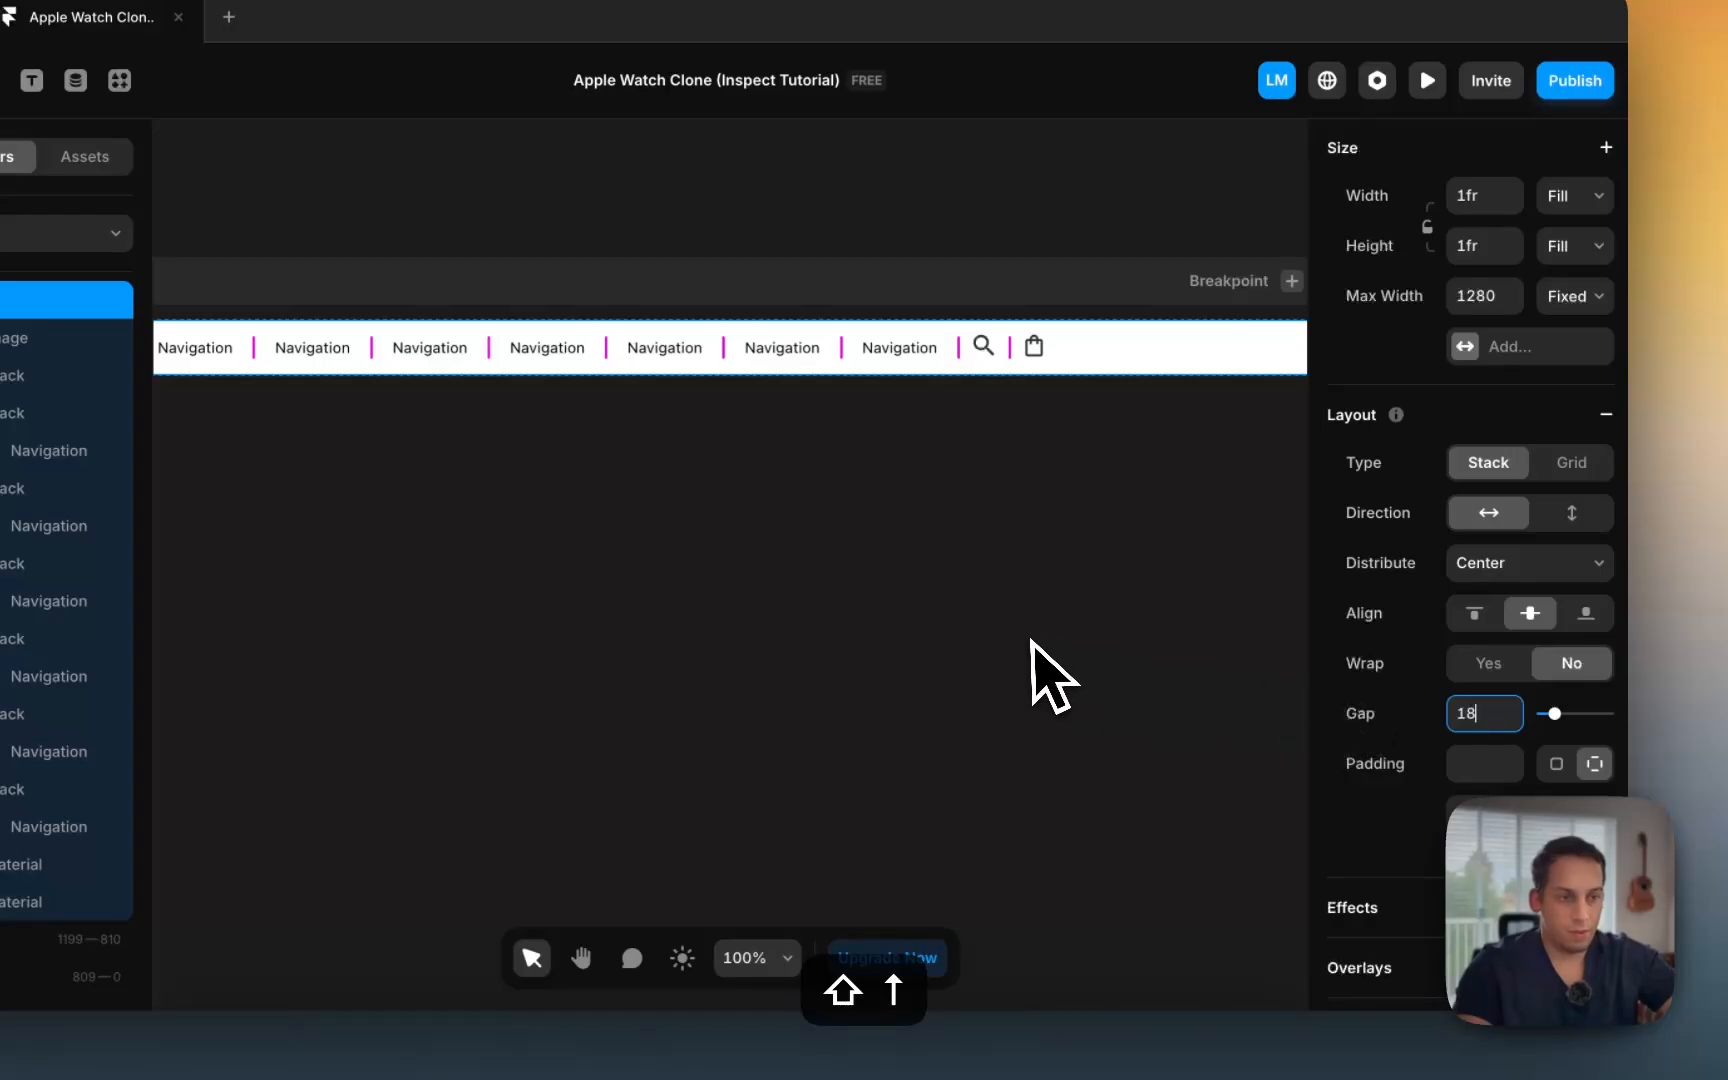
{"action": "scroll", "coordinate": [932, 480], "scroll_direction": "down", "scroll_amount": 1}
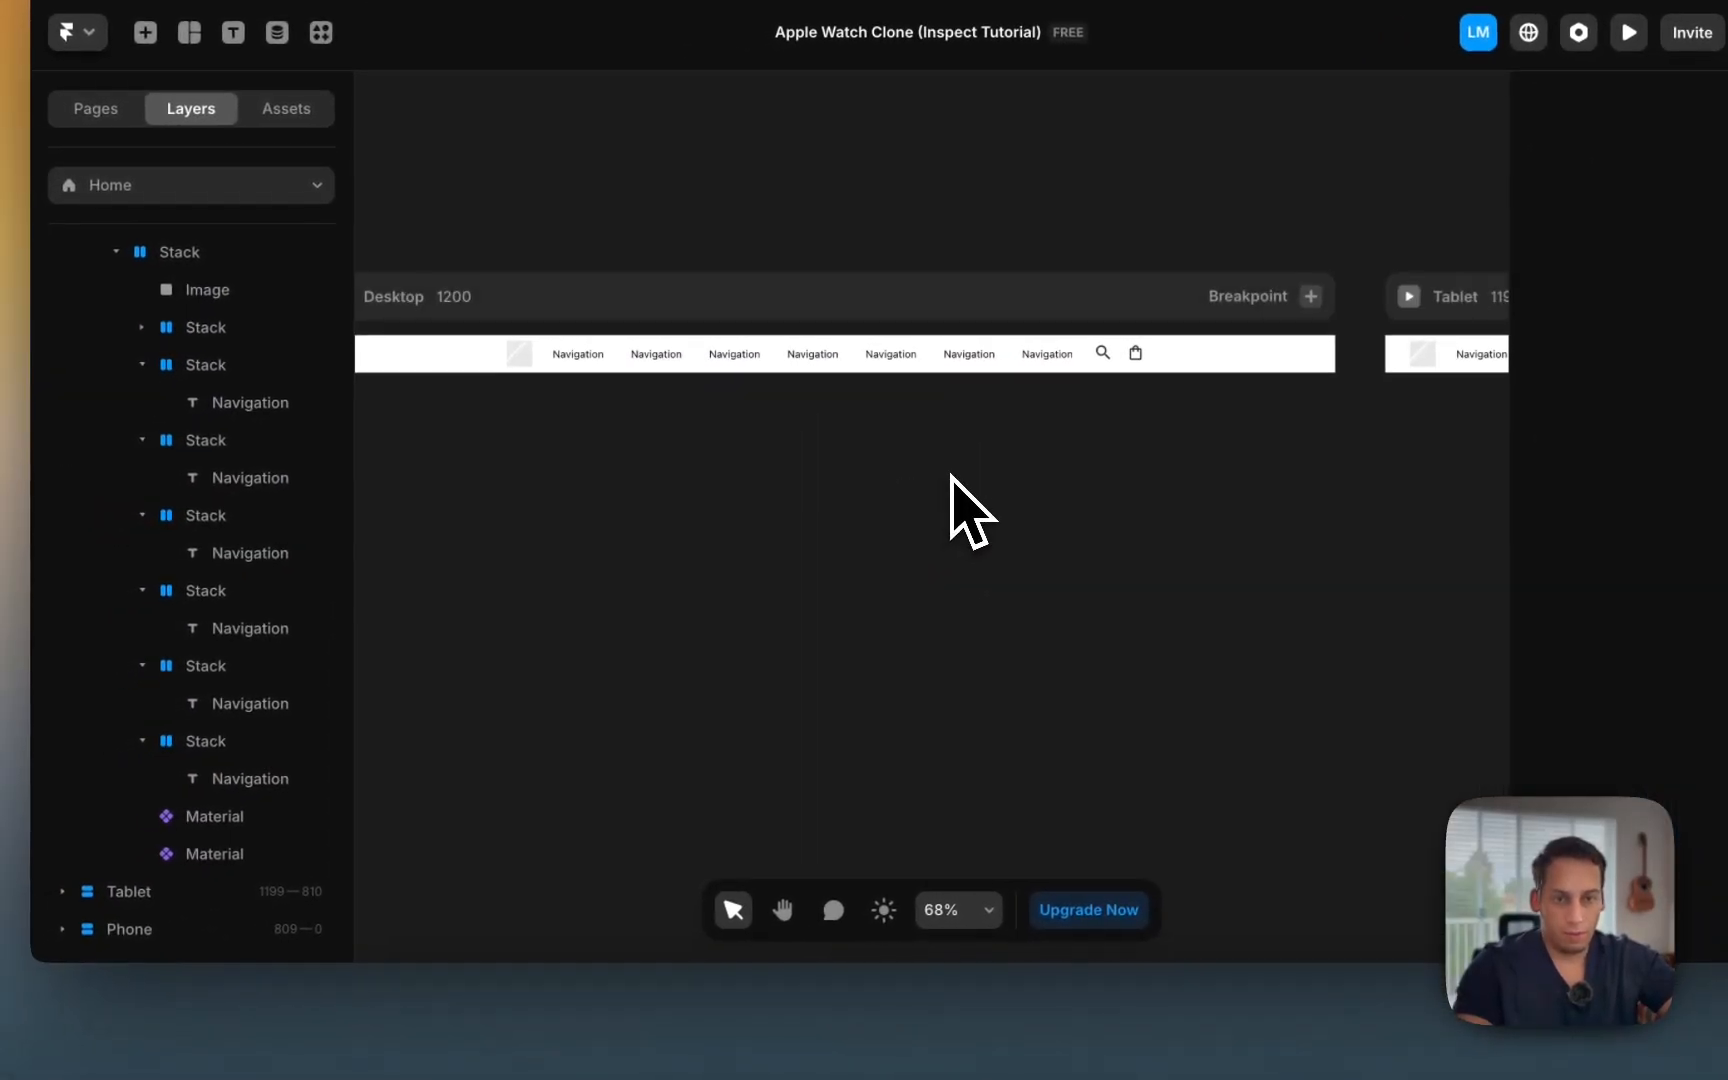
{"action": "scroll", "coordinate": [950, 478], "scroll_direction": "left", "scroll_amount": 2}
Step: Compare the links with Apple's bar in Chrome, then duplicate the last Navigation link stack three times in Framer
{"action": "left_click", "coordinate": [524, 985]}
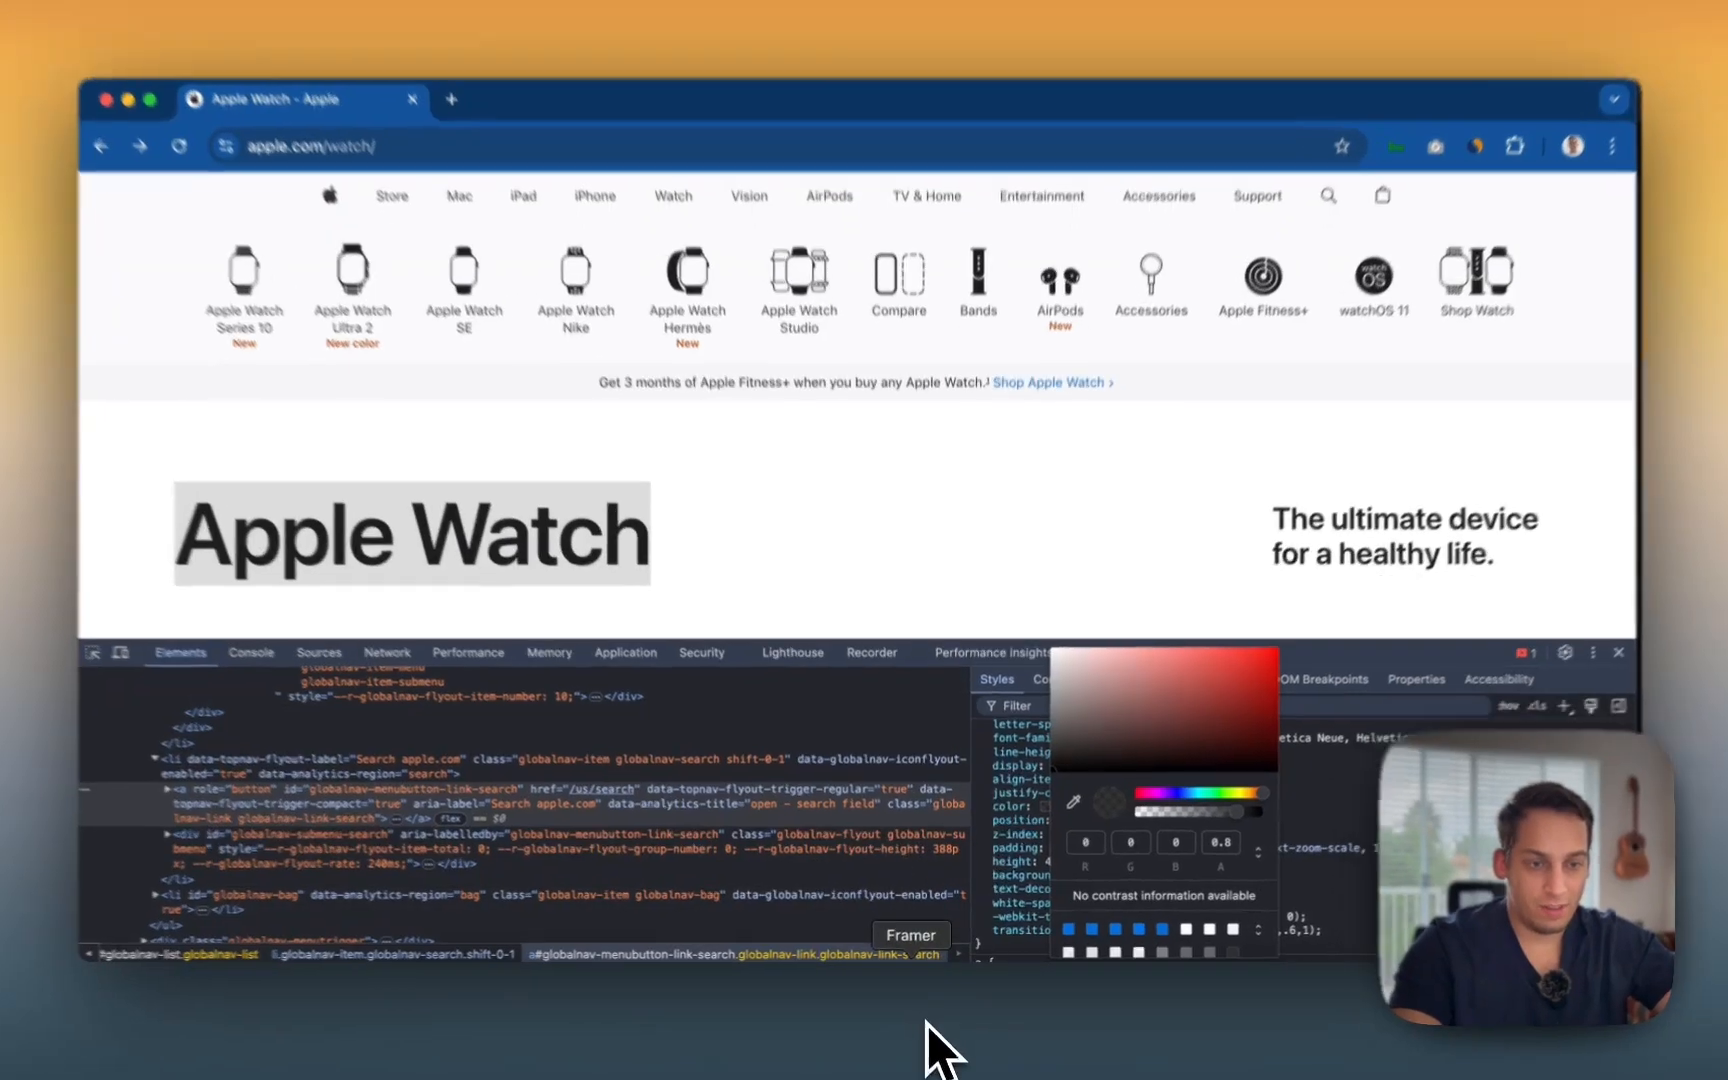
{"action": "left_click", "coordinate": [921, 1020]}
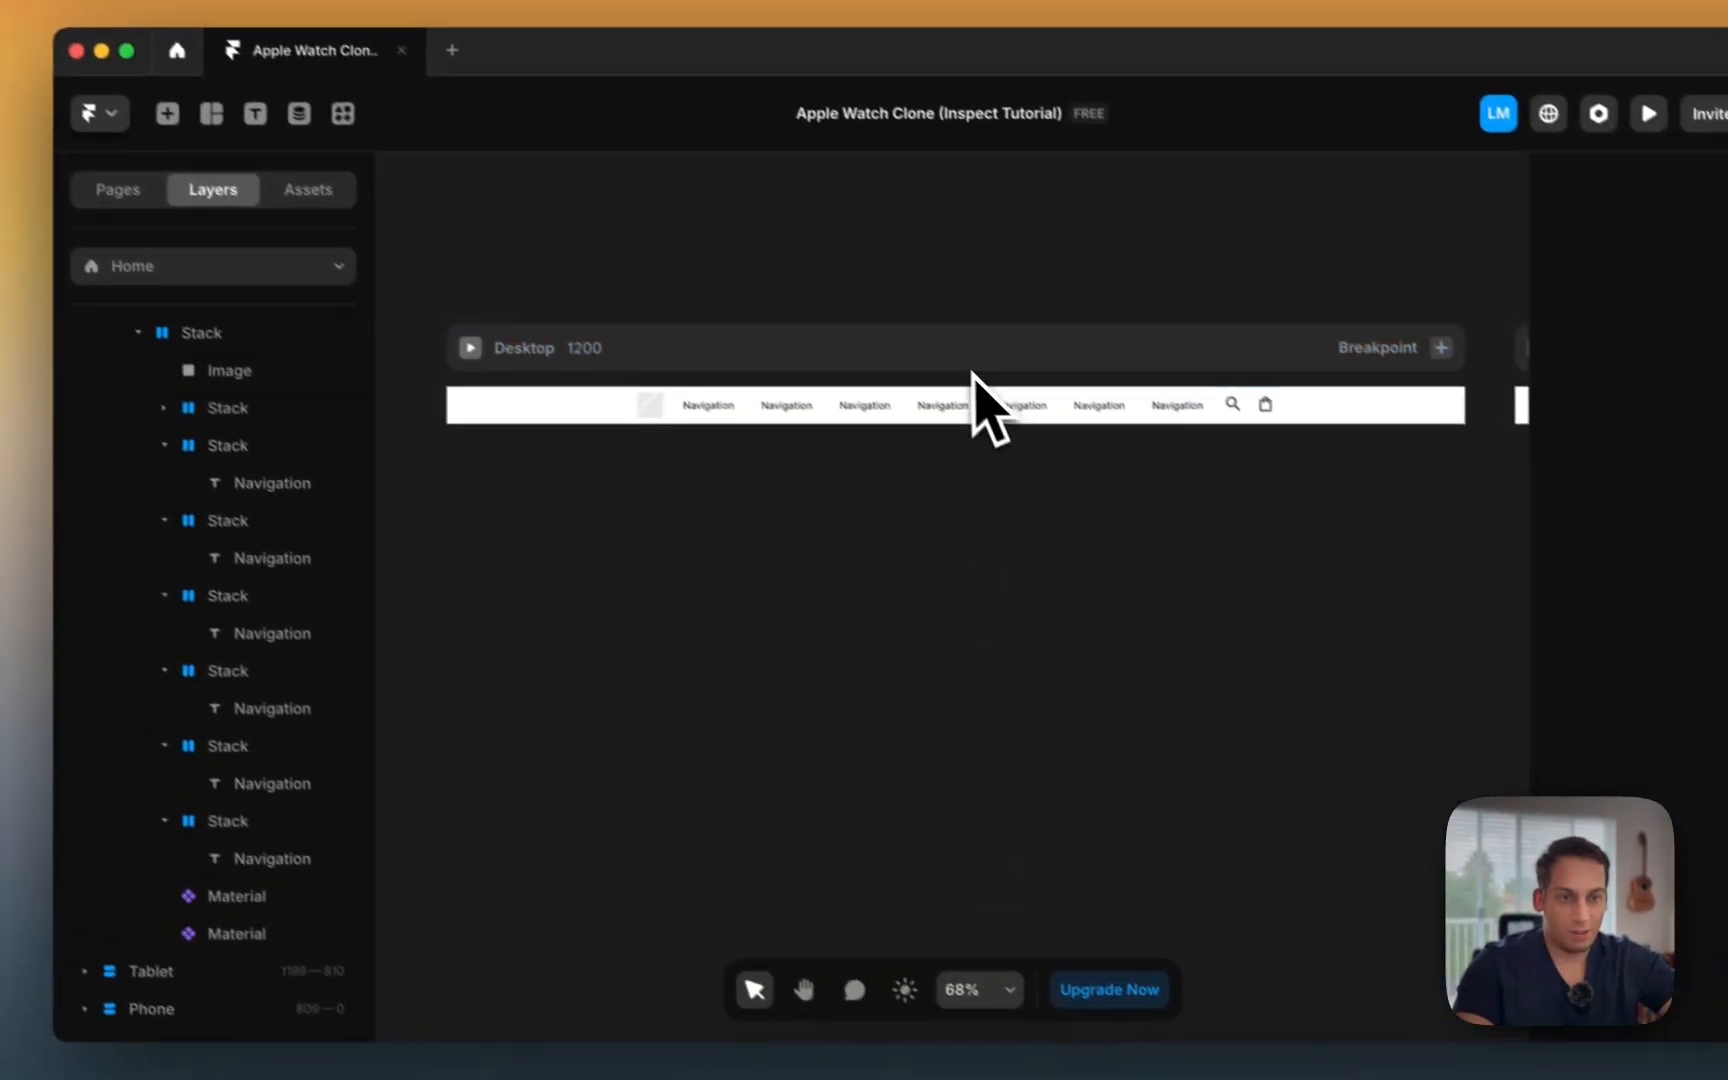
{"action": "left_click", "coordinate": [946, 408], "text": "super"}
{"action": "left_click", "coordinate": [164, 596]}
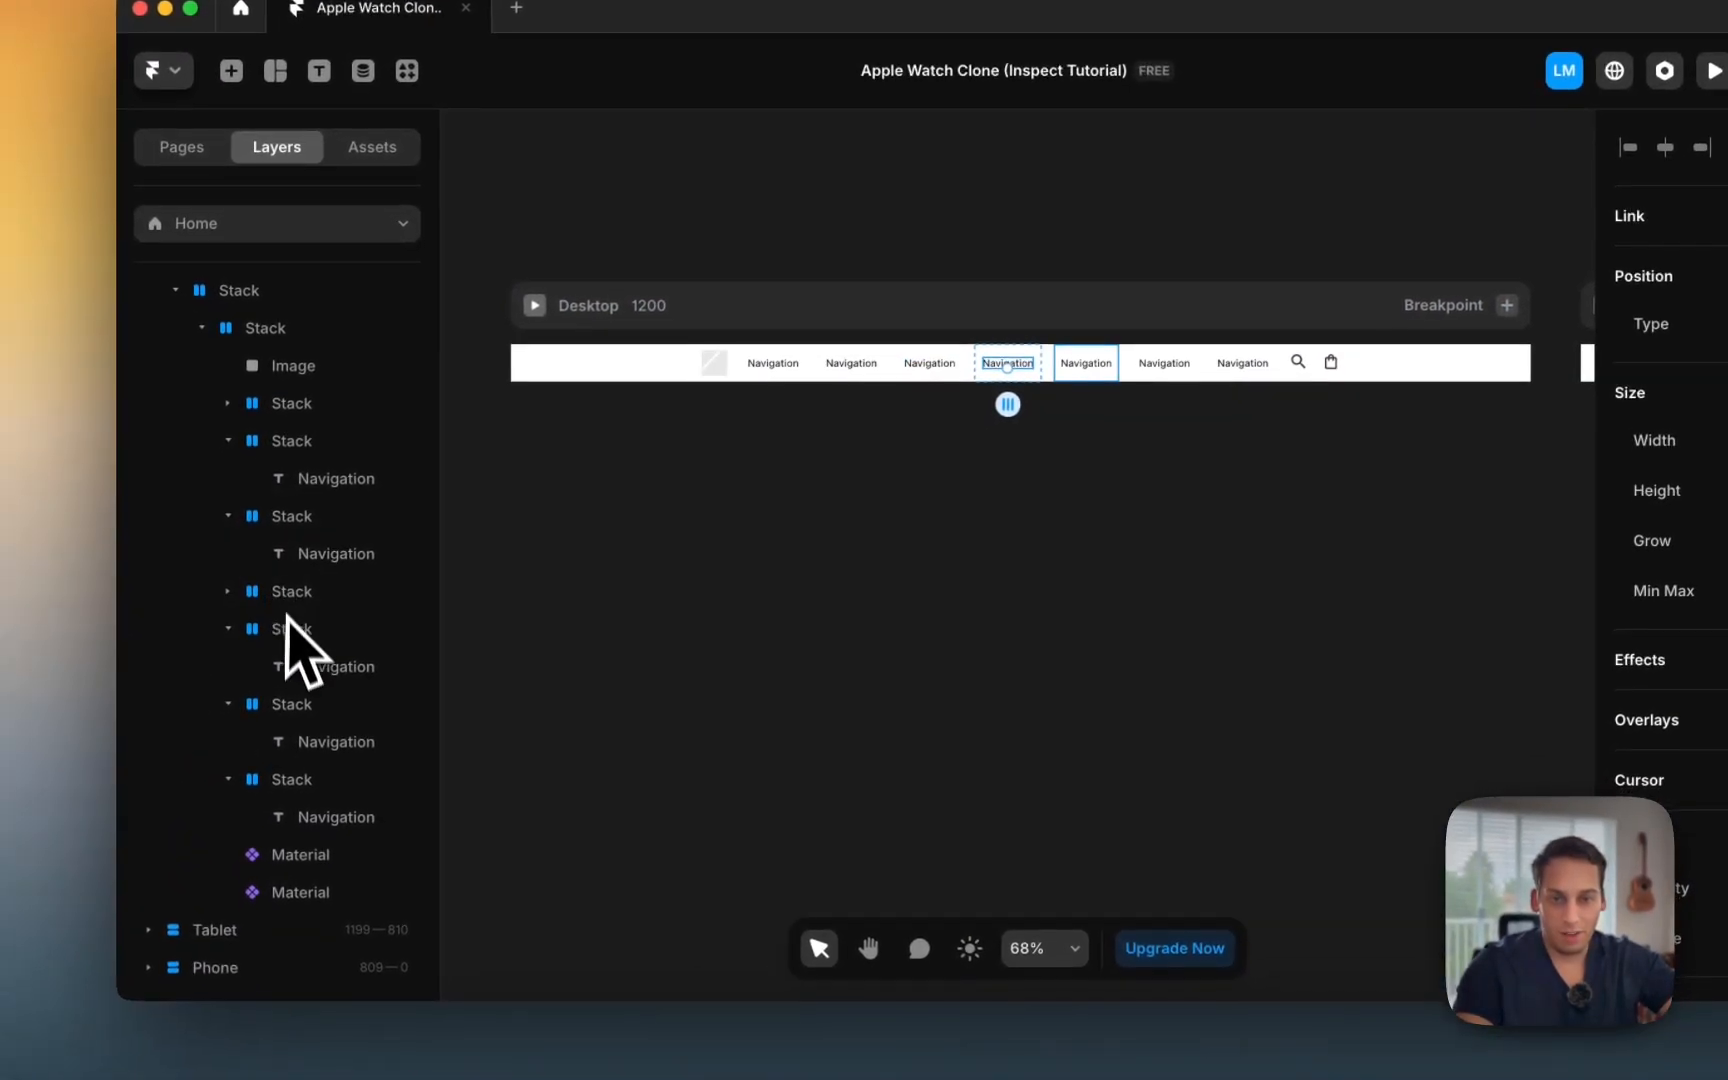
{"action": "left_click", "coordinate": [290, 779]}
{"action": "key", "text": "super+d"}
{"action": "key", "text": "super+d"}
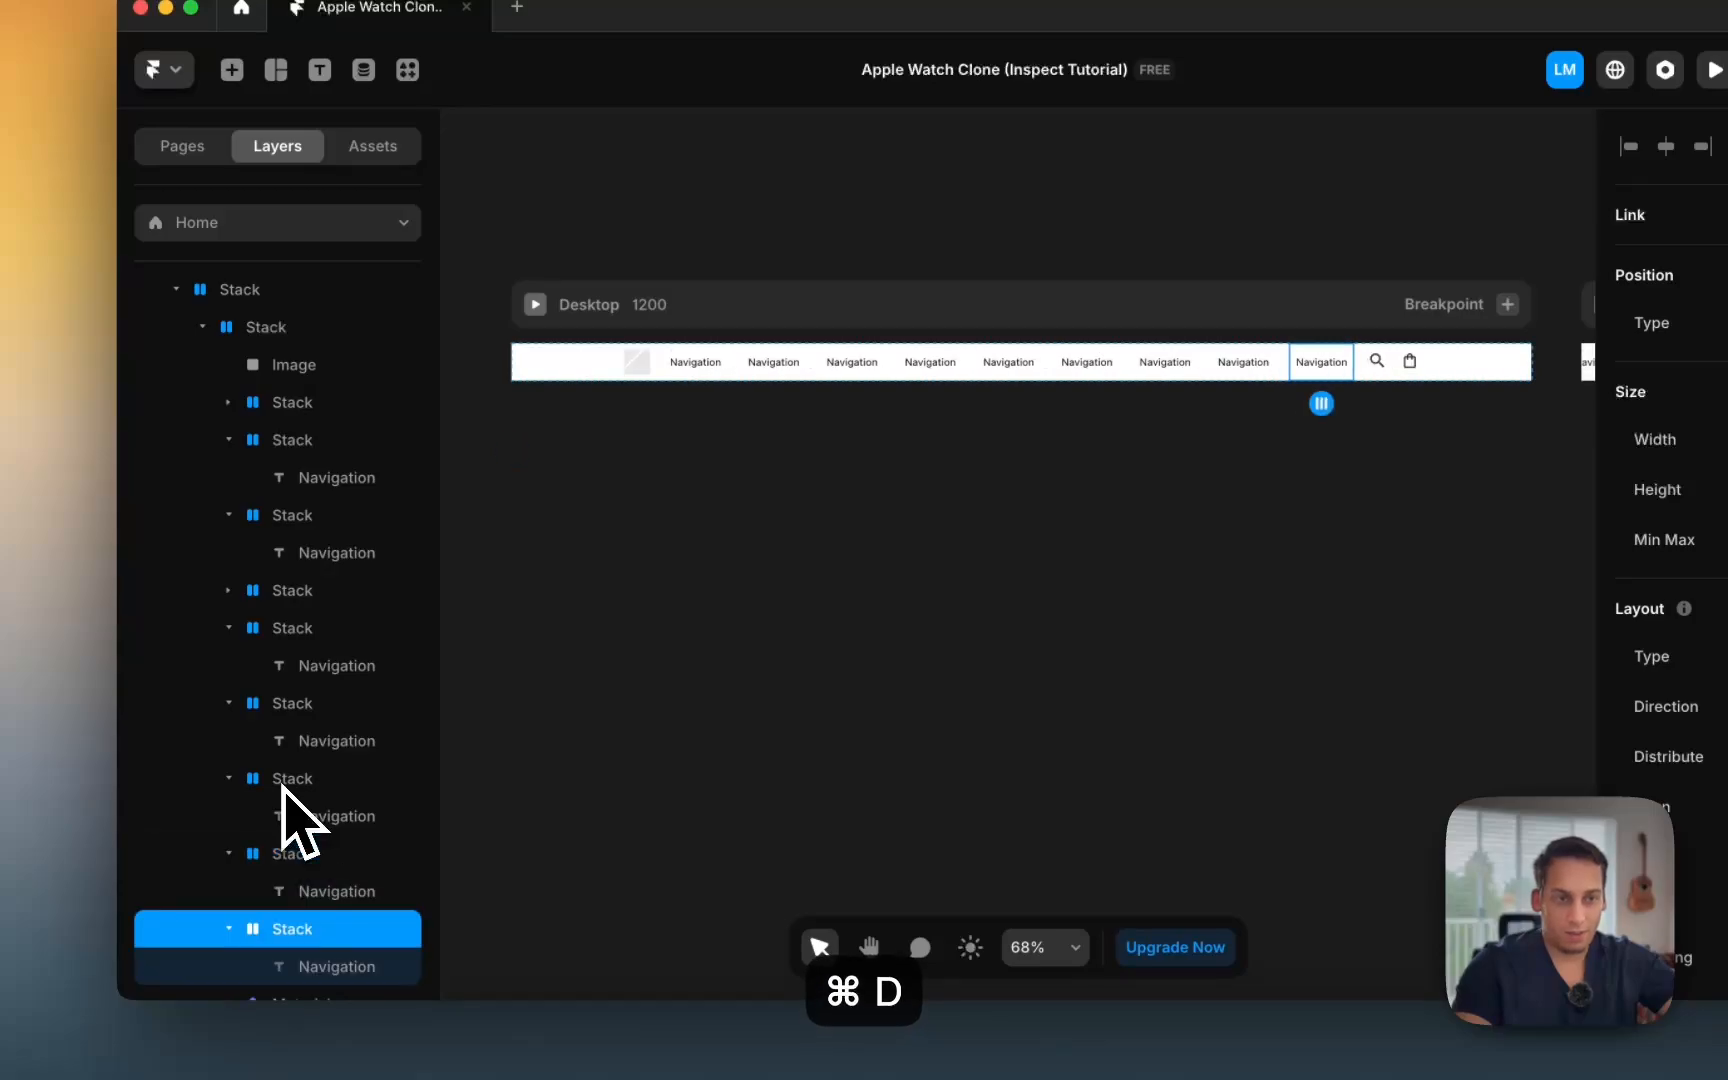
{"action": "key", "text": "super+d"}
{"action": "left_click", "coordinate": [738, 546]}
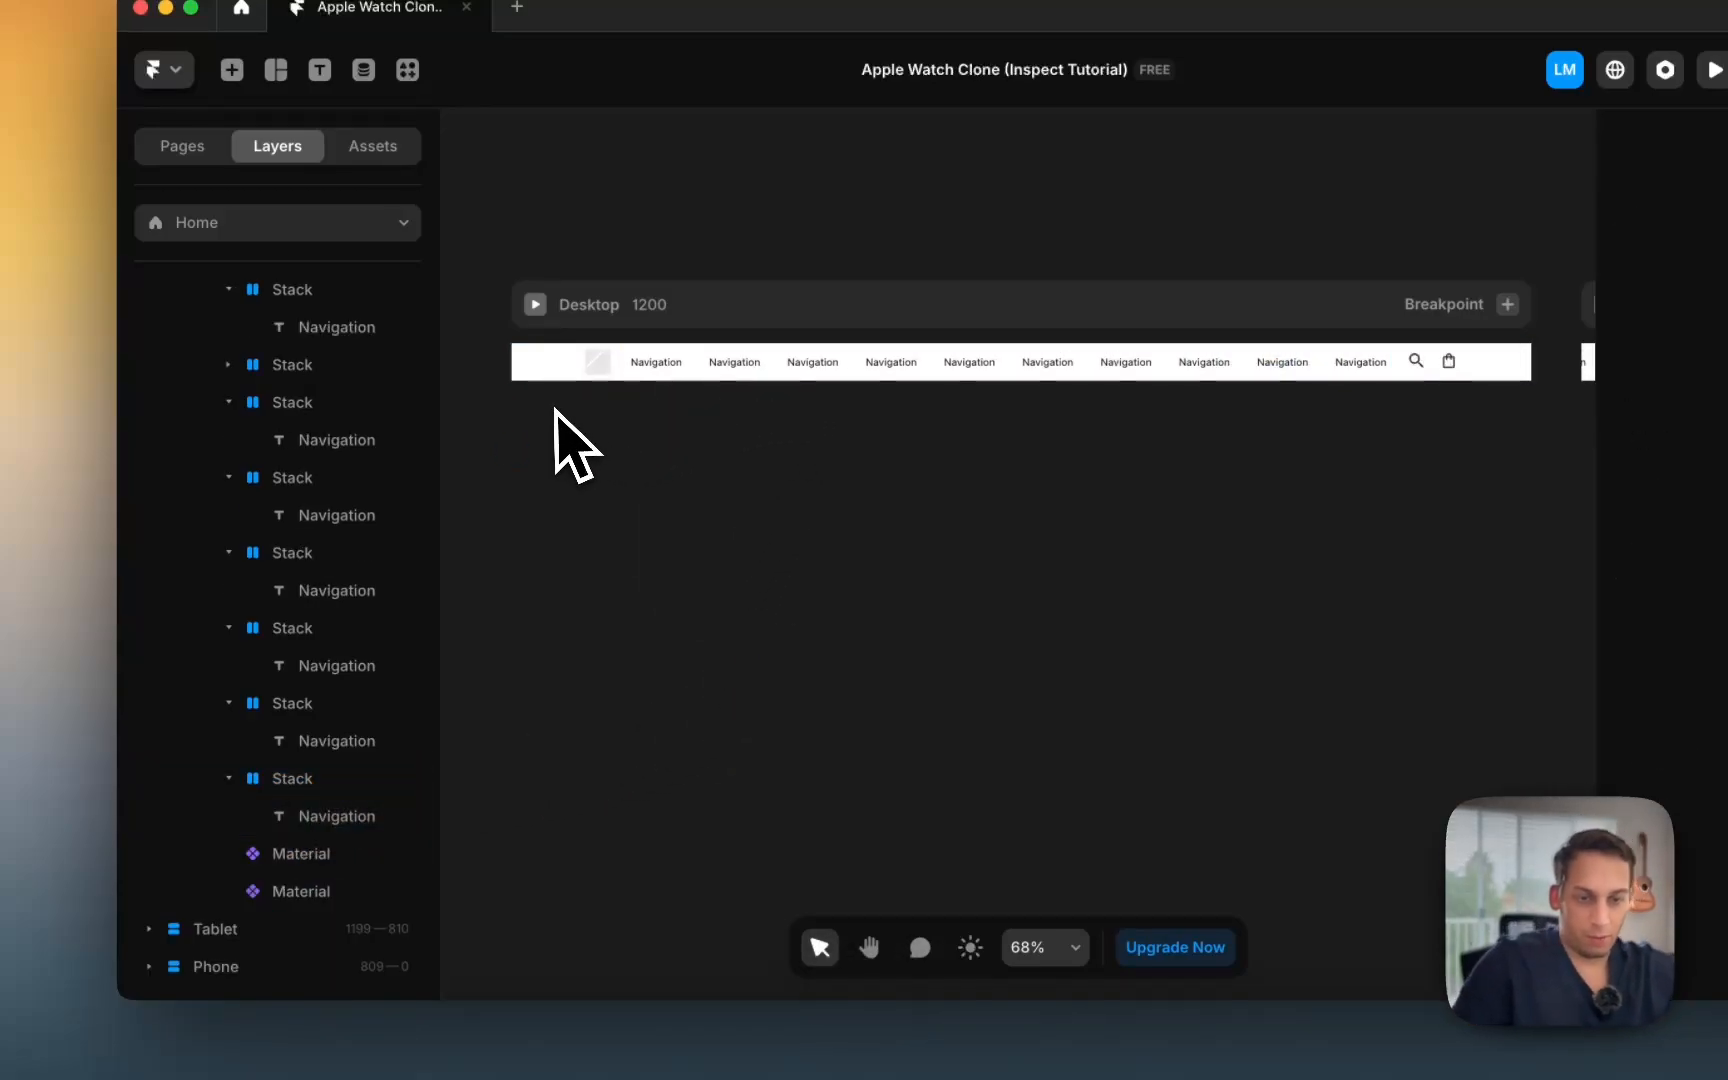
Step: Switch to Chrome, inspect the Apple Watch Series 10 icon and examine its size, margin and background image in the chapternav-icon rules
{"action": "left_click", "coordinate": [567, 1049]}
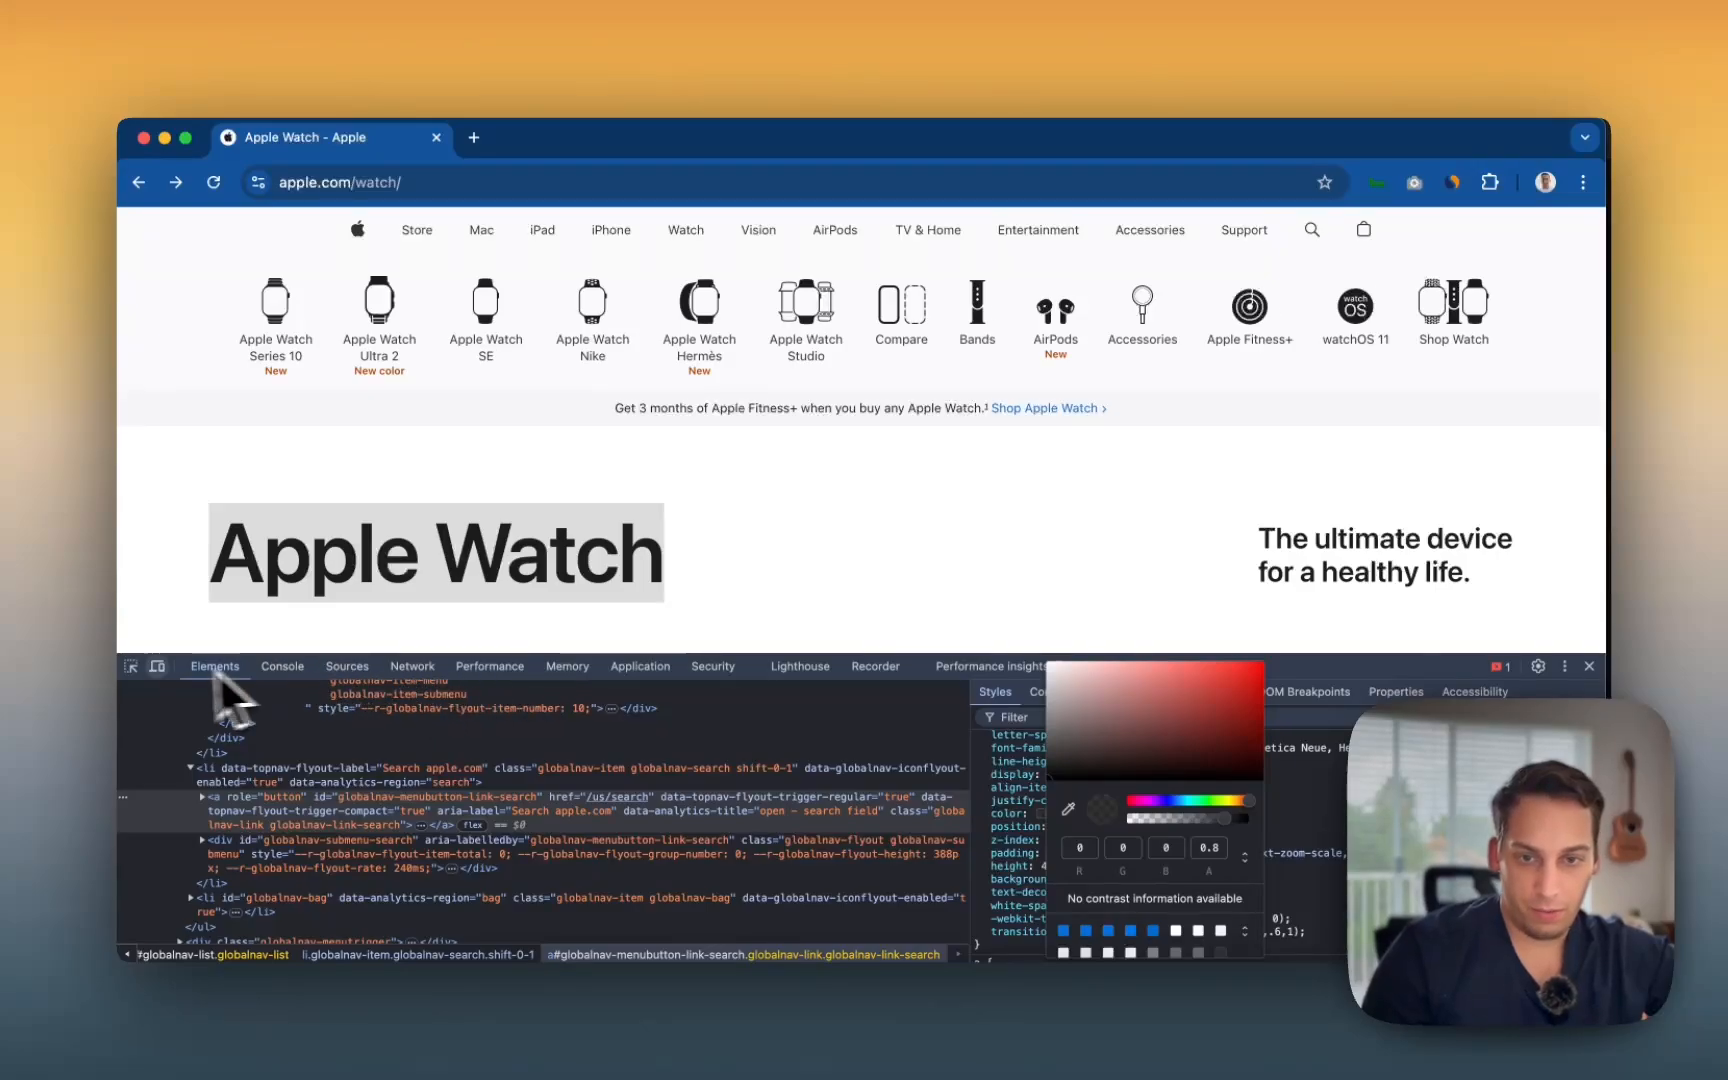
{"action": "left_click", "coordinate": [130, 666]}
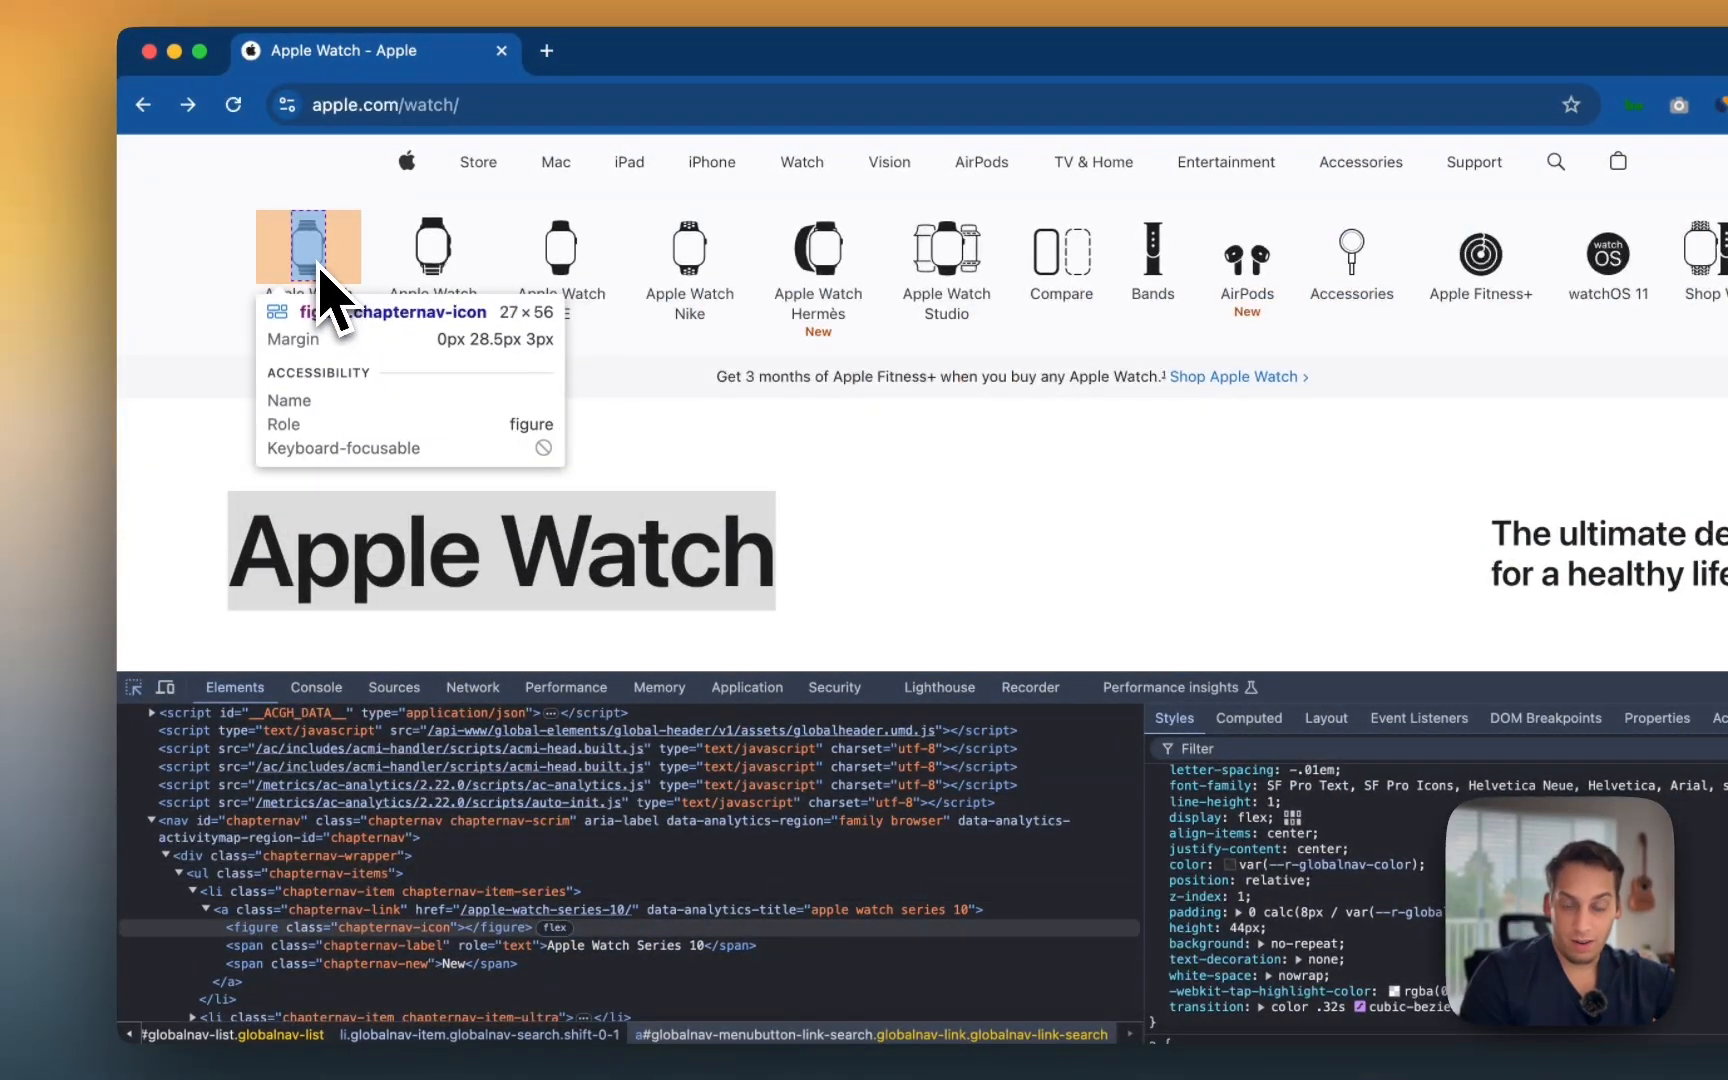
{"action": "left_click", "coordinate": [320, 268]}
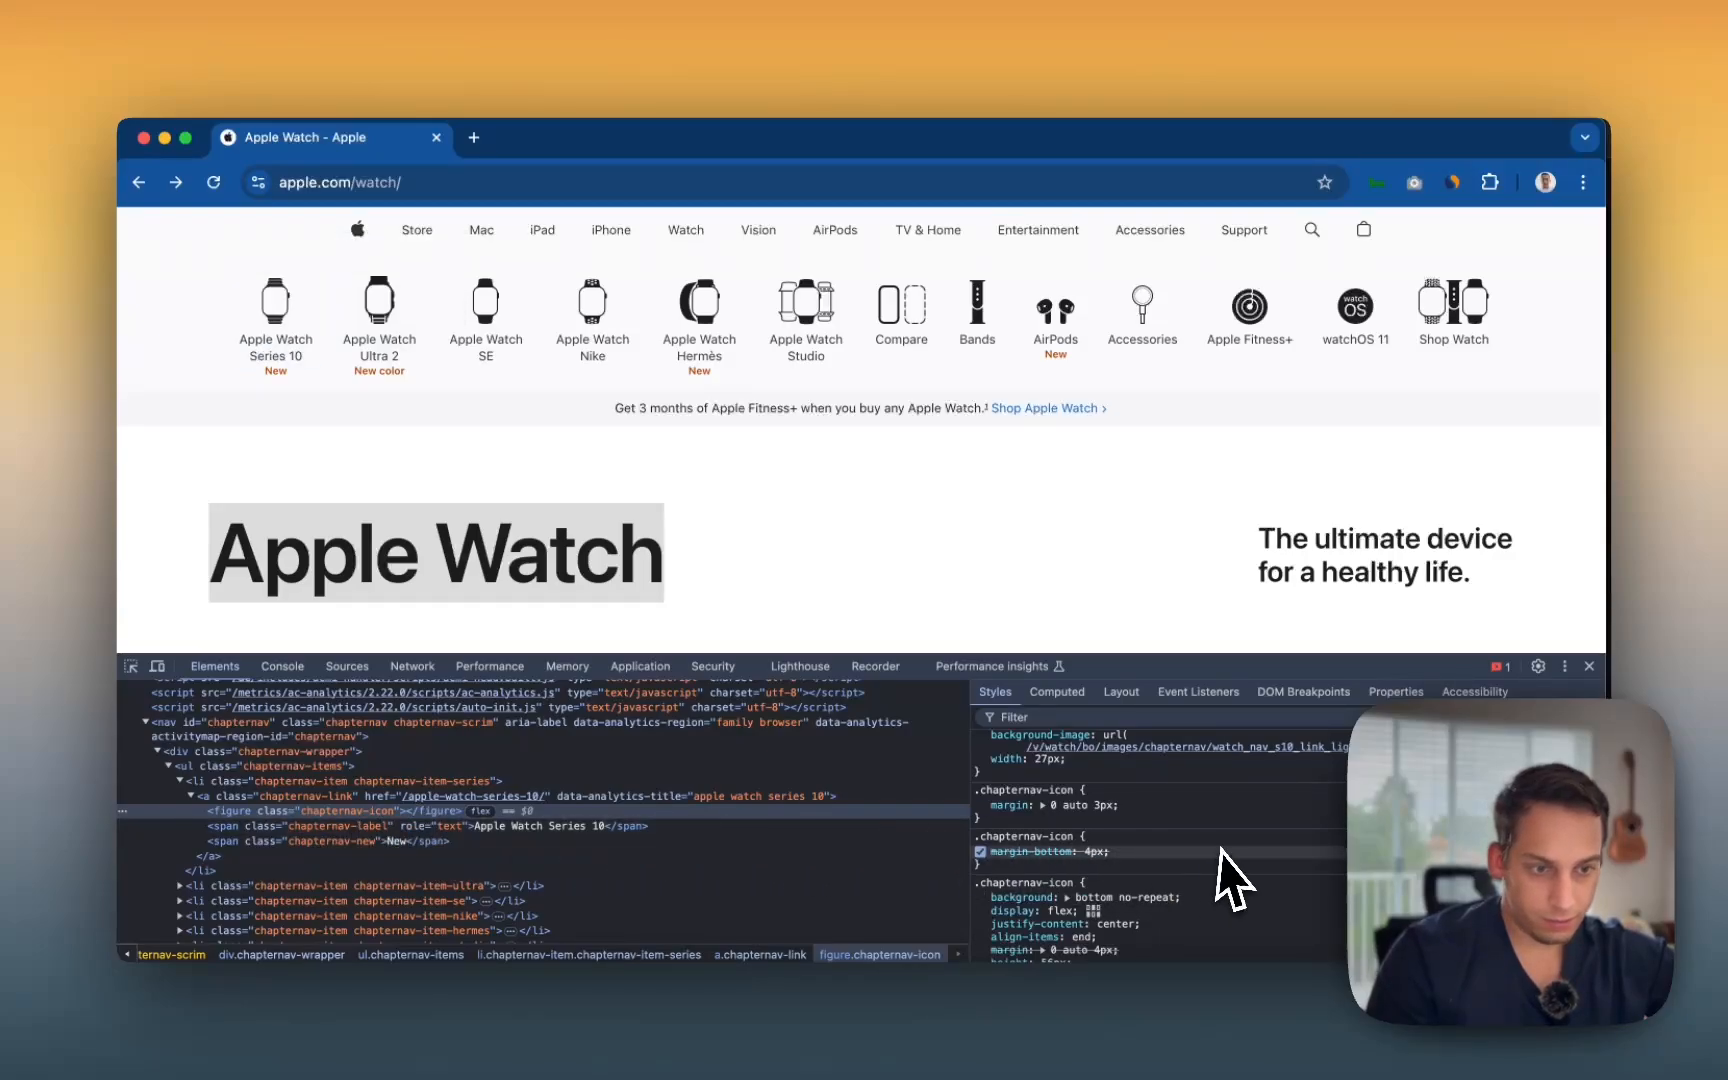
{"action": "scroll", "coordinate": [1224, 850], "scroll_direction": "up", "scroll_amount": 1}
{"action": "scroll", "coordinate": [1224, 850], "scroll_direction": "up", "scroll_amount": 2}
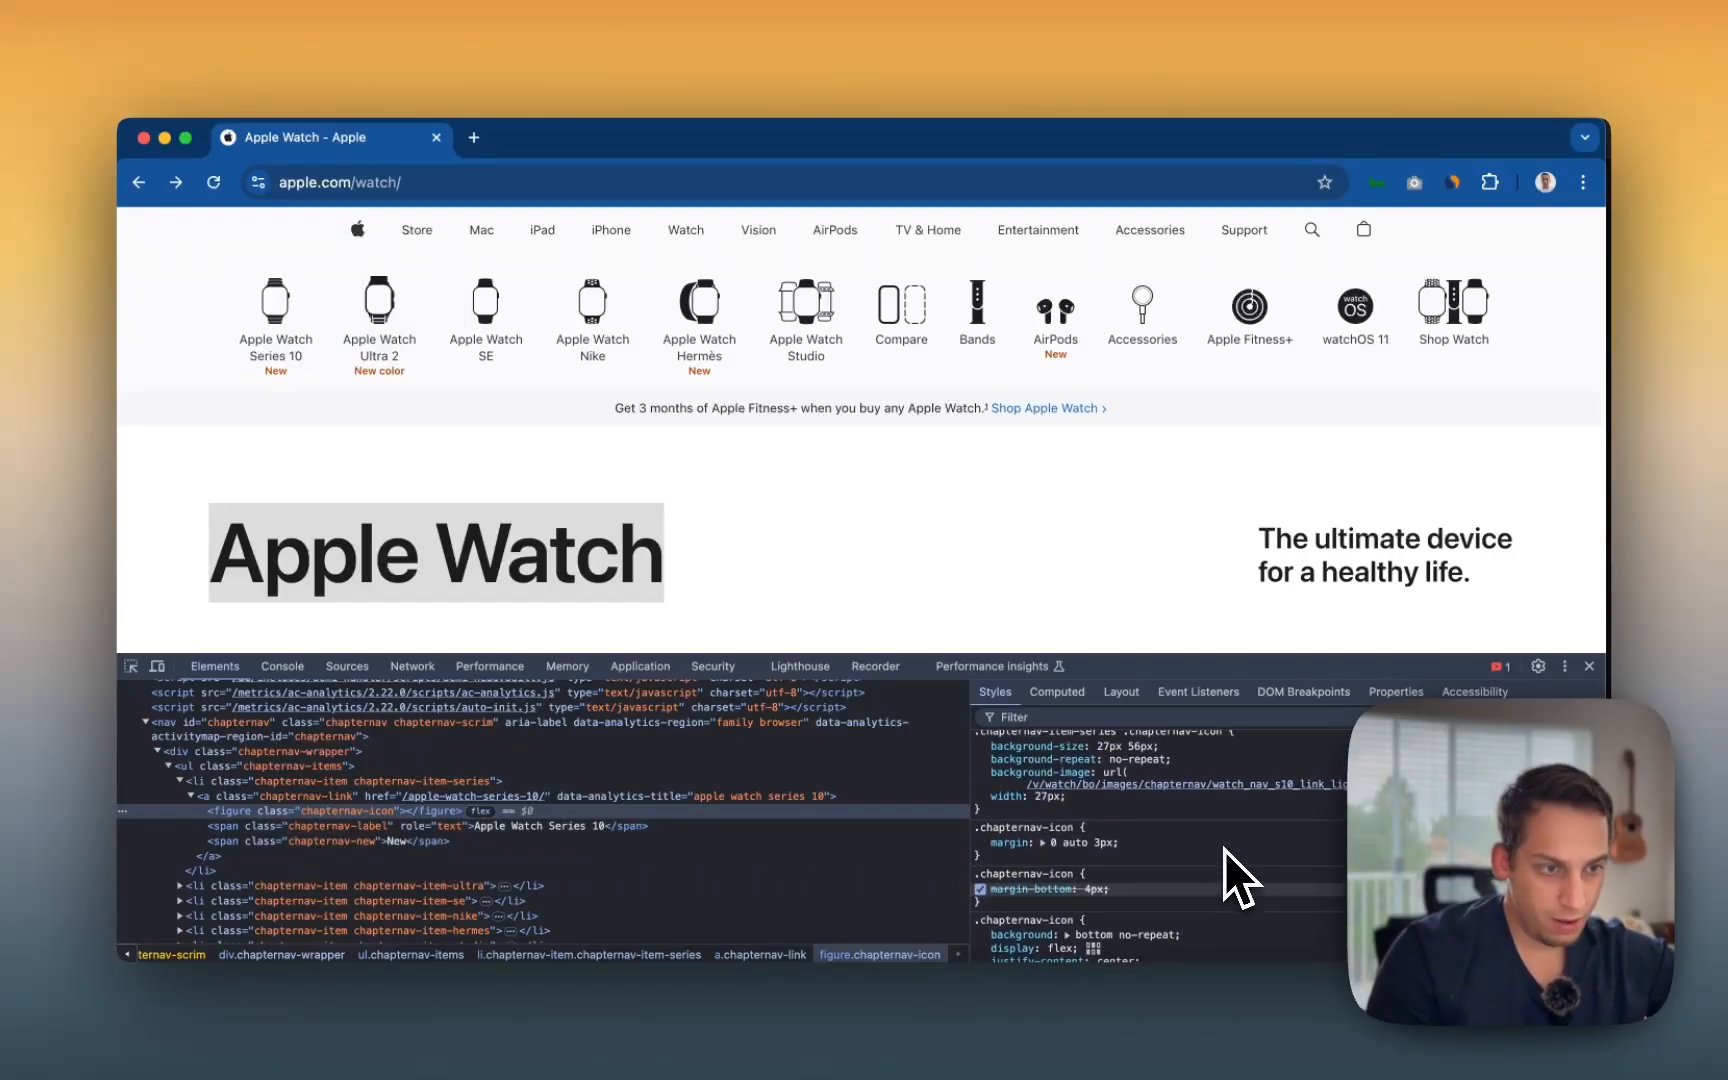
{"action": "mouse_move", "coordinate": [1161, 810]}
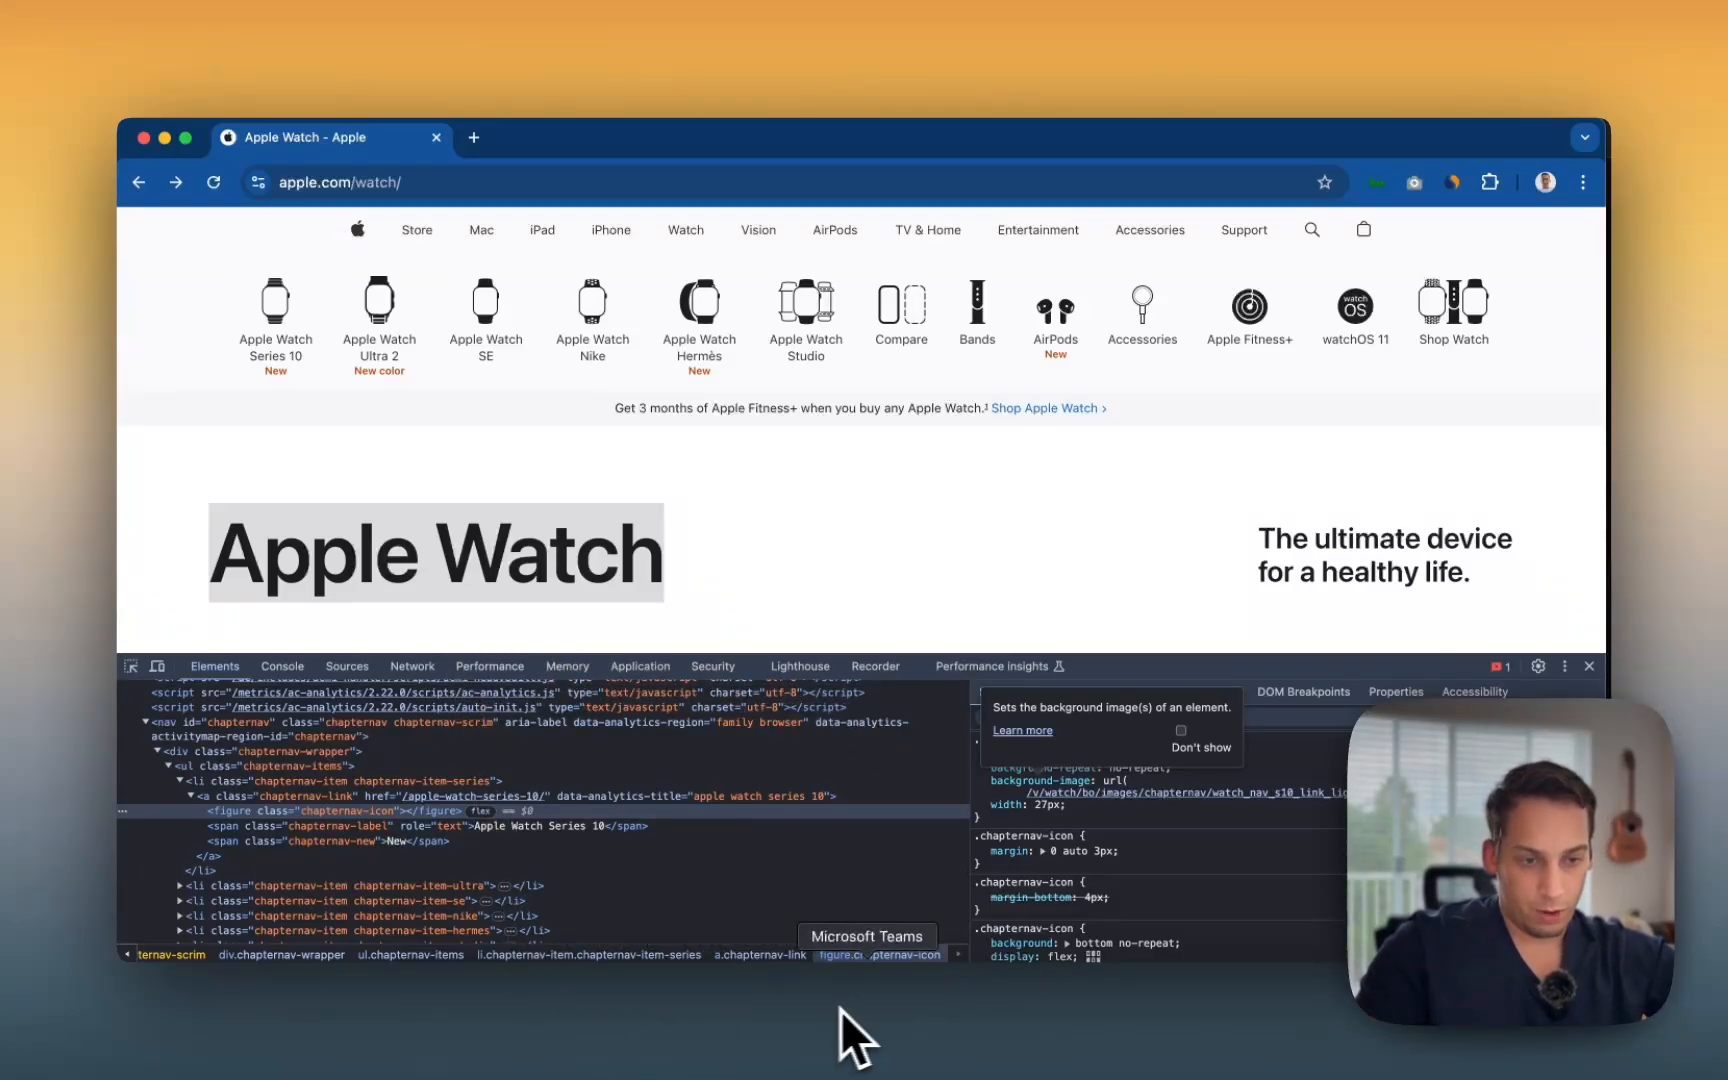
Step: Return to Framer and draw a square frame about 78 × 78 on the canvas below the navigation bar
{"action": "left_click", "coordinate": [983, 1041]}
{"action": "key", "text": "f"}
{"action": "left_click_drag", "start_coordinate": [658, 485], "coordinate": [727, 562]}
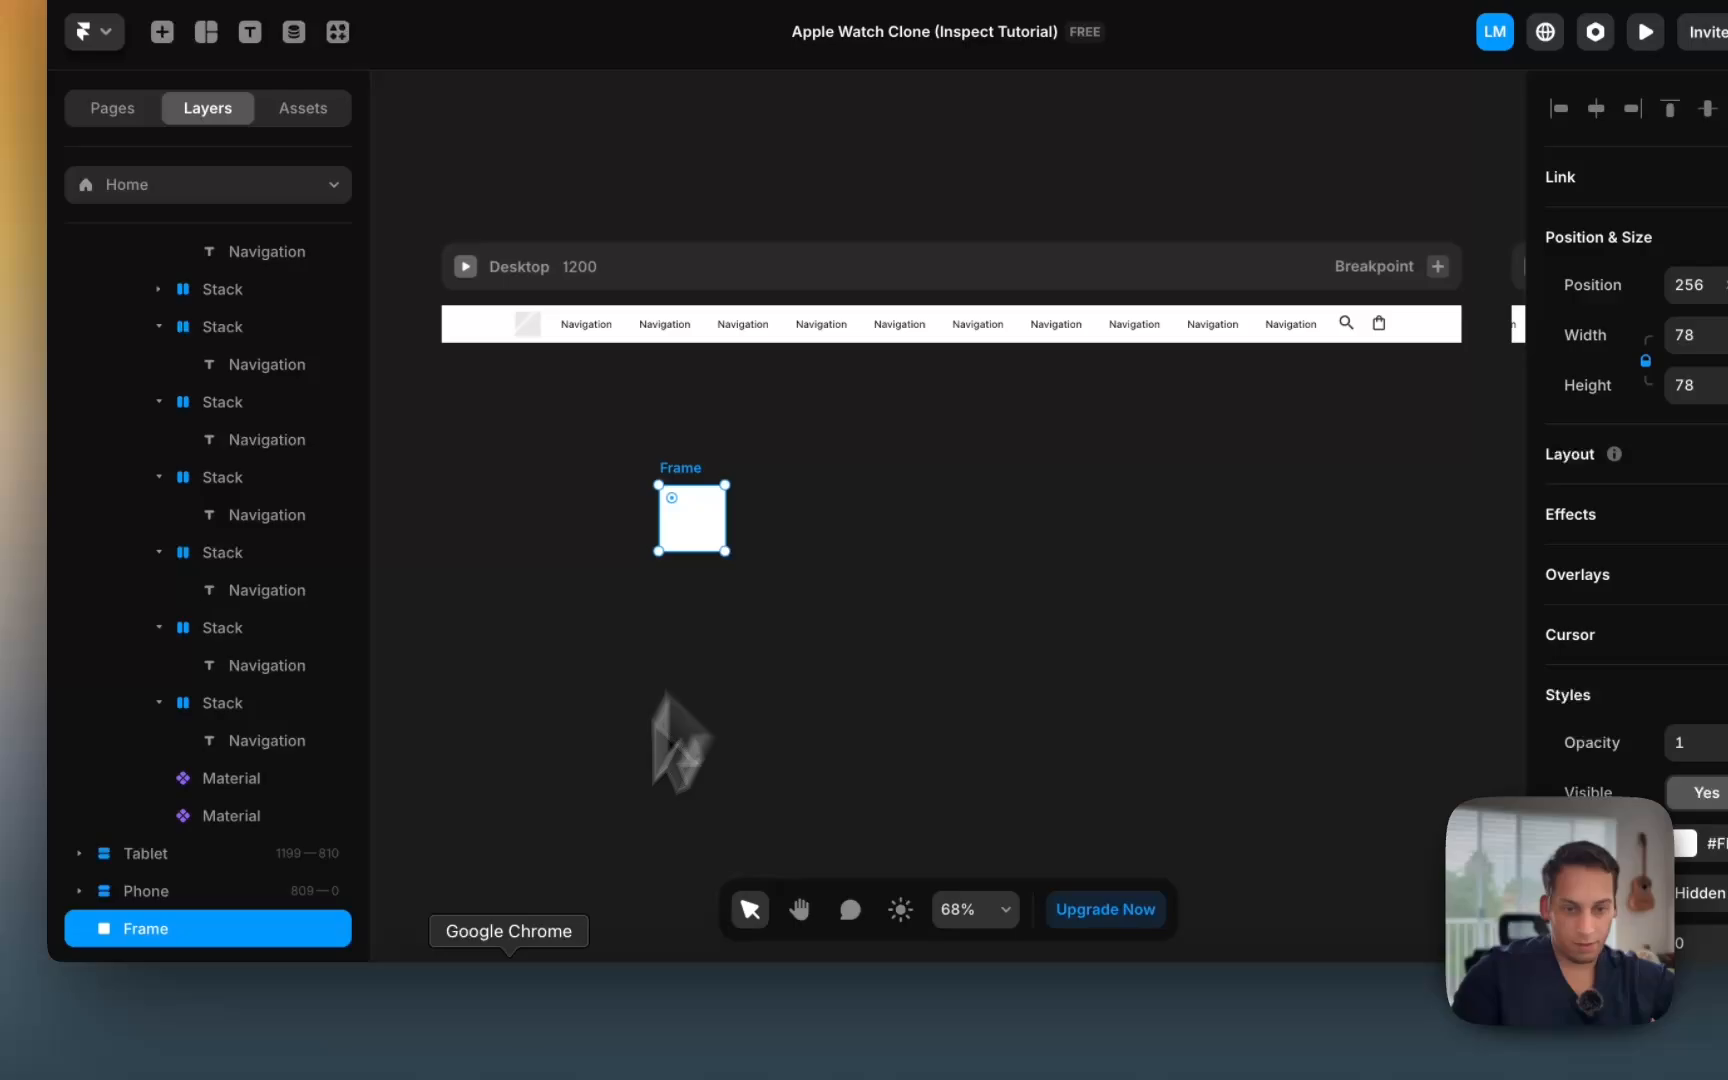
Step: Recheck the watch icon's background size in Chrome, then unlock the Framer frame's proportions and set it to 27 wide and 56 high
{"action": "left_click", "coordinate": [492, 1017]}
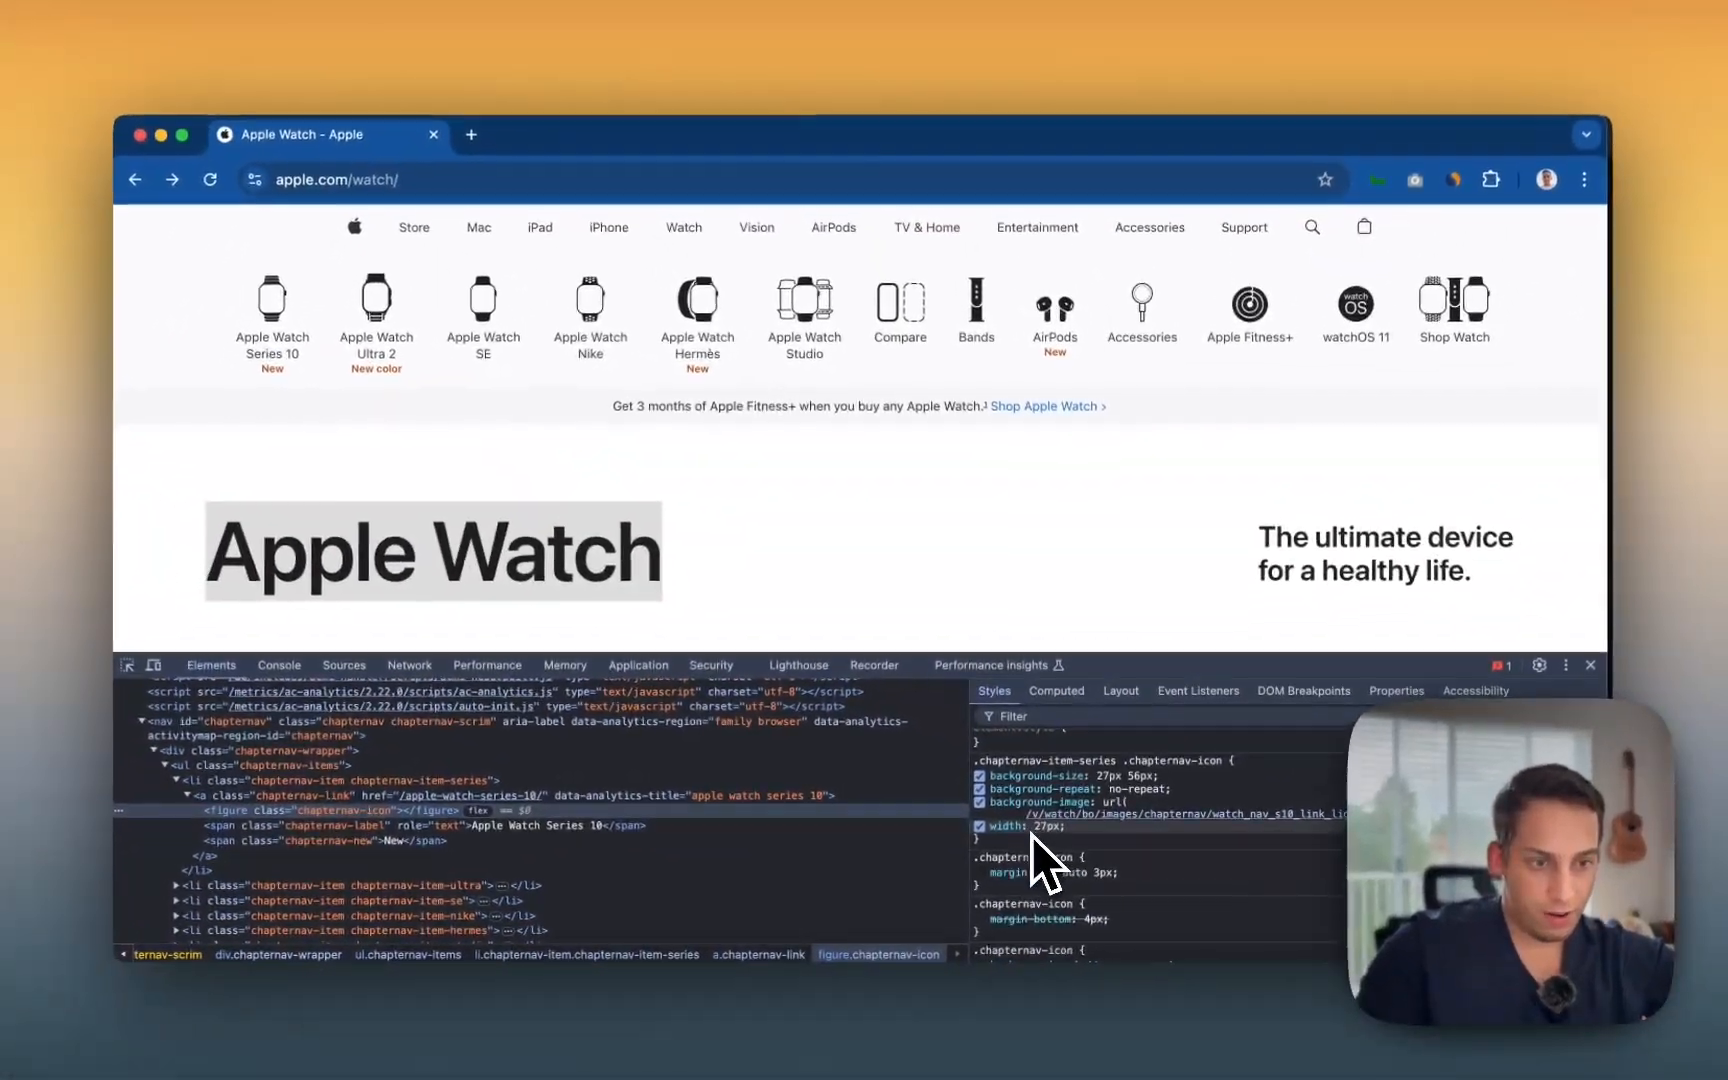
{"action": "mouse_move", "coordinate": [1052, 778]}
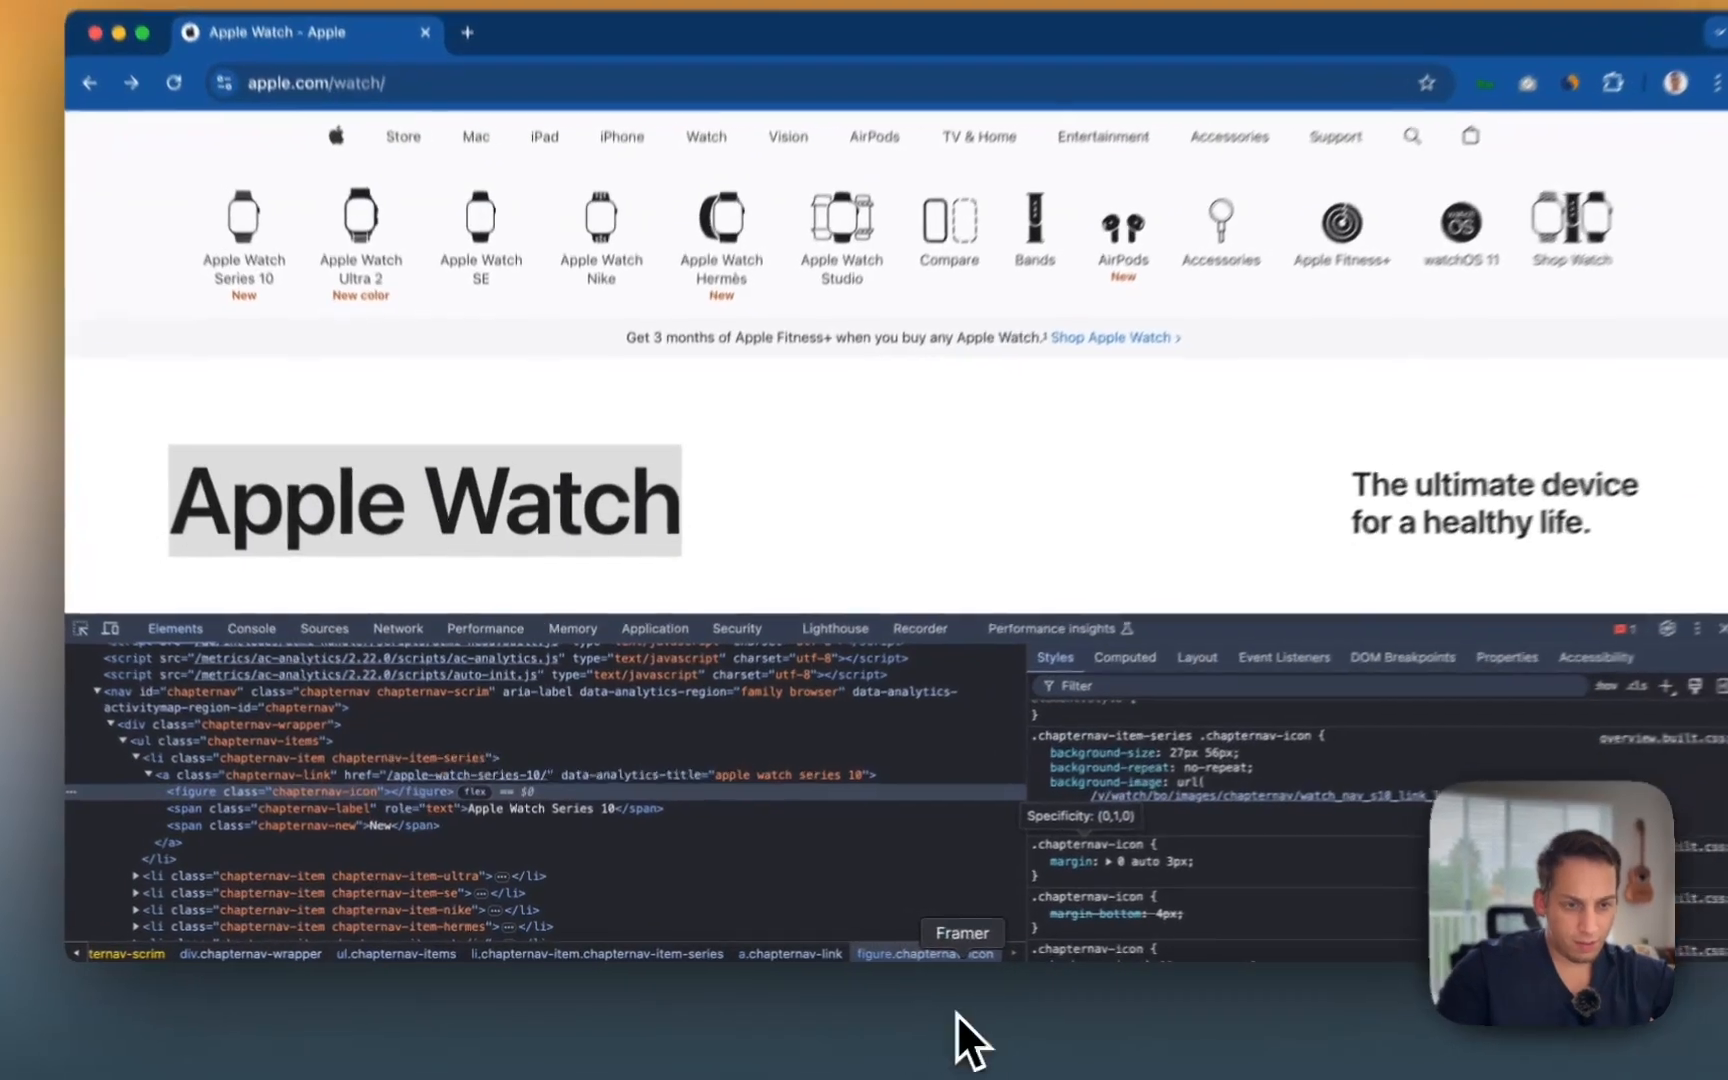
{"action": "left_click", "coordinate": [956, 1013]}
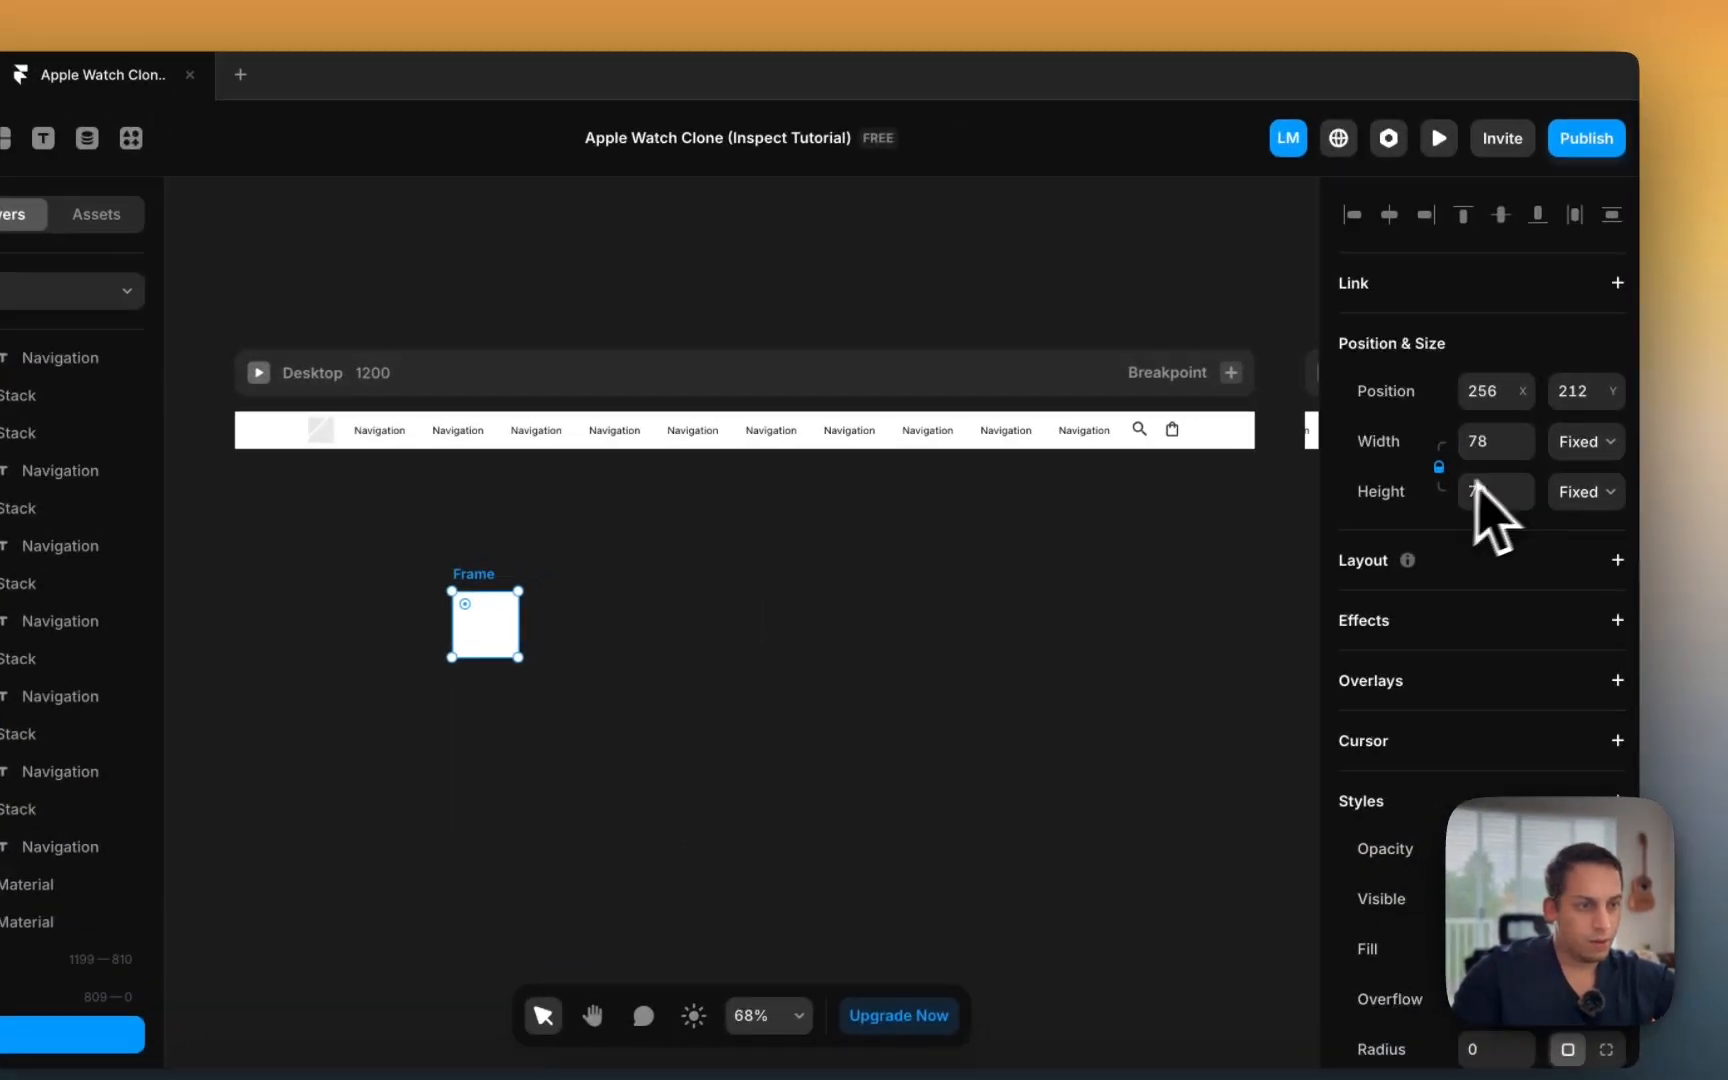
{"action": "left_click", "coordinate": [1547, 431]}
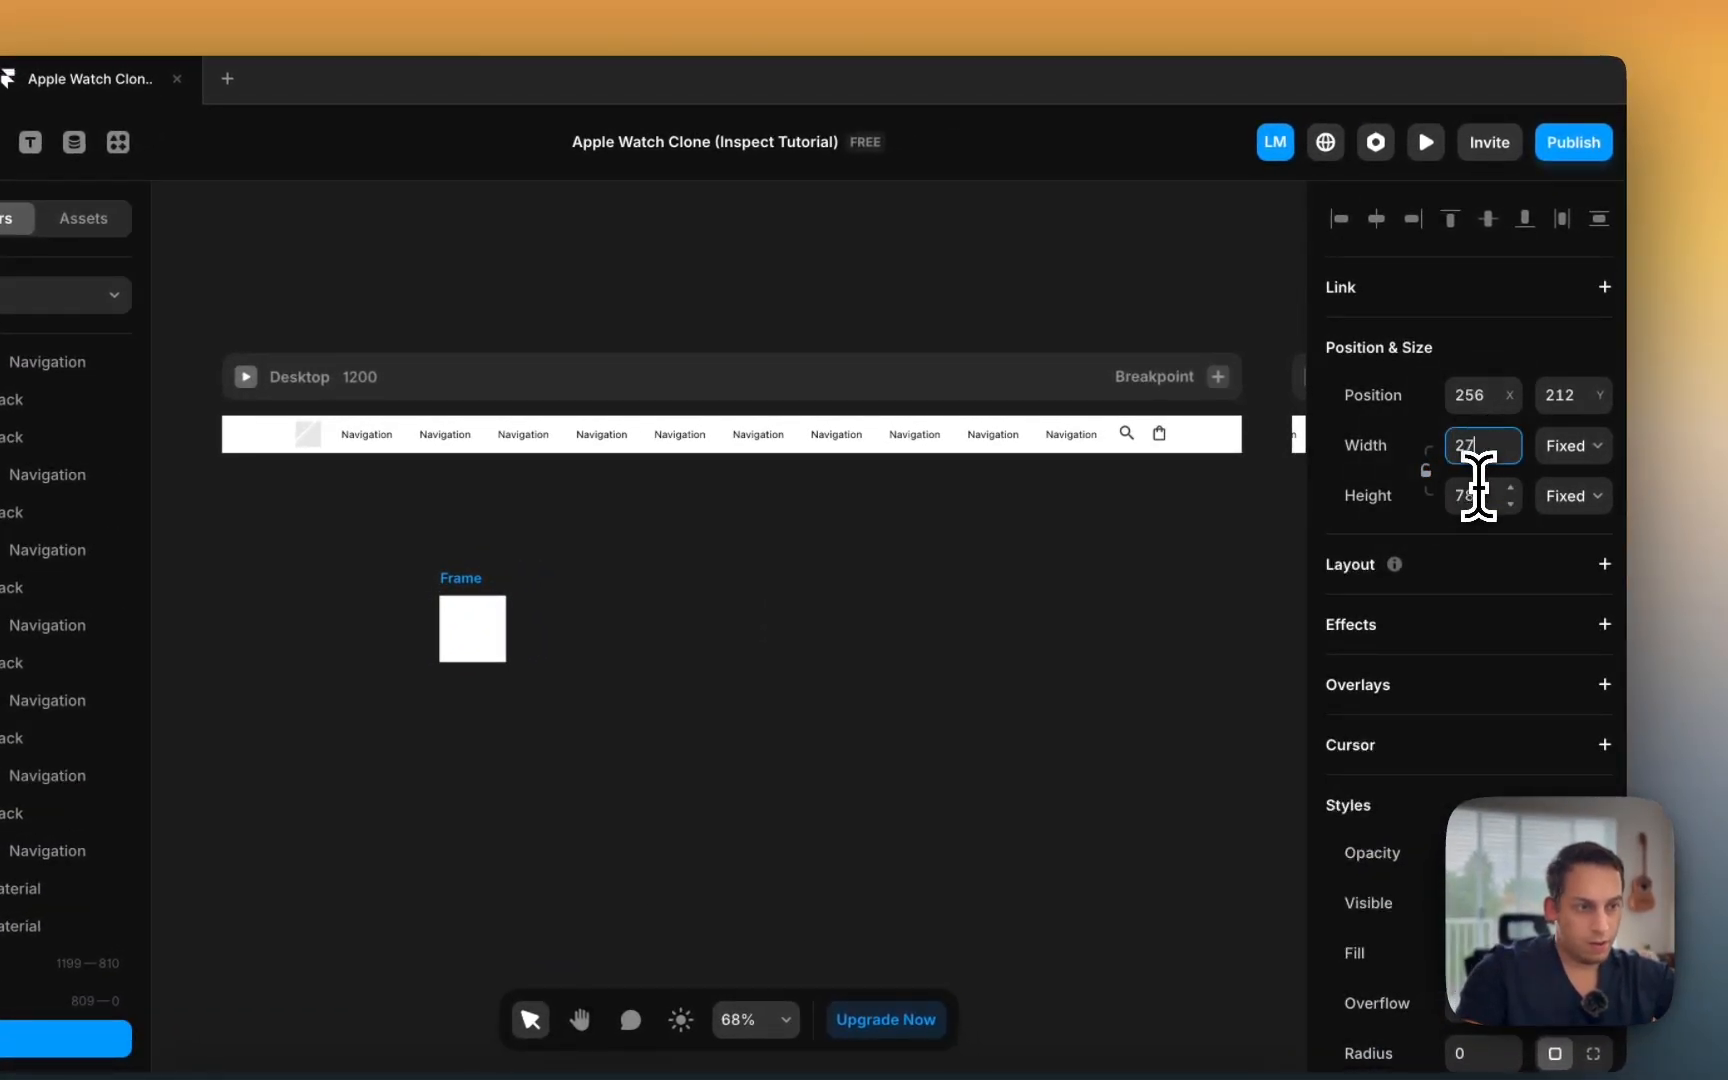
{"action": "type", "text": "27"}
{"action": "key", "text": "Tab"}
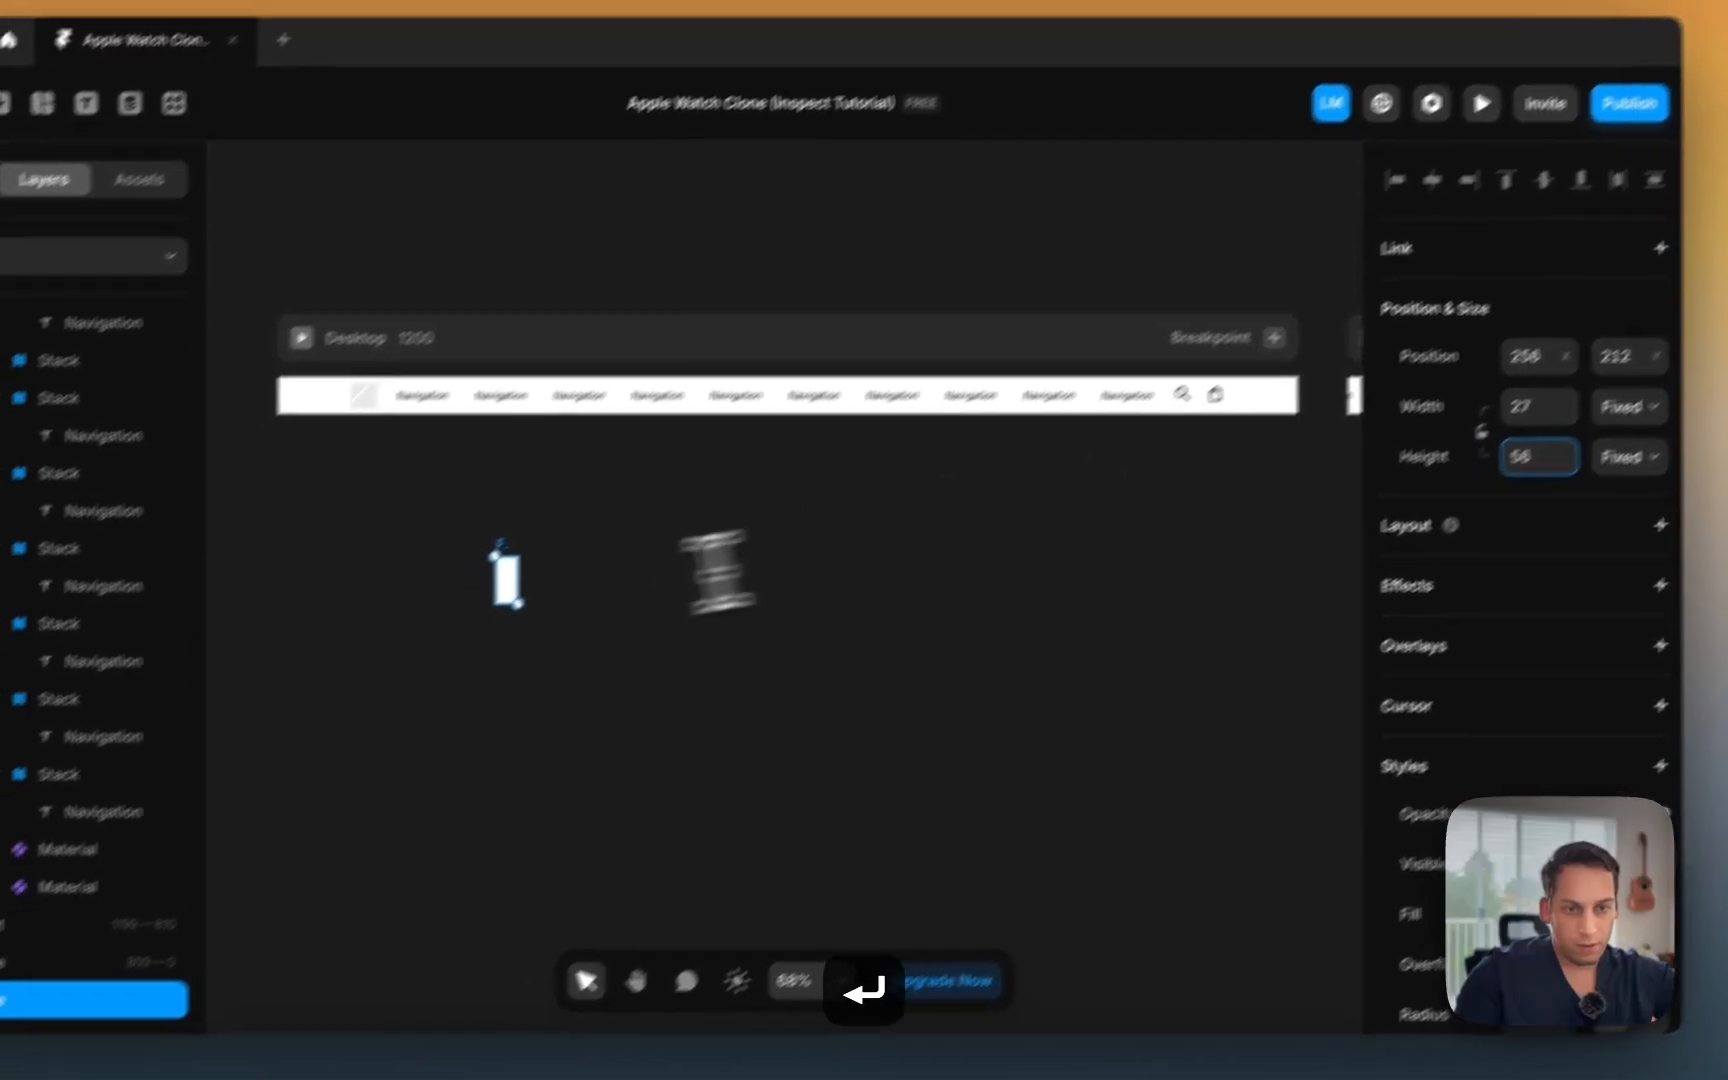
{"action": "scroll", "coordinate": [404, 656], "scroll_direction": "up", "scroll_amount": 5}
{"action": "scroll", "coordinate": [490, 635], "scroll_direction": "up", "scroll_amount": 3}
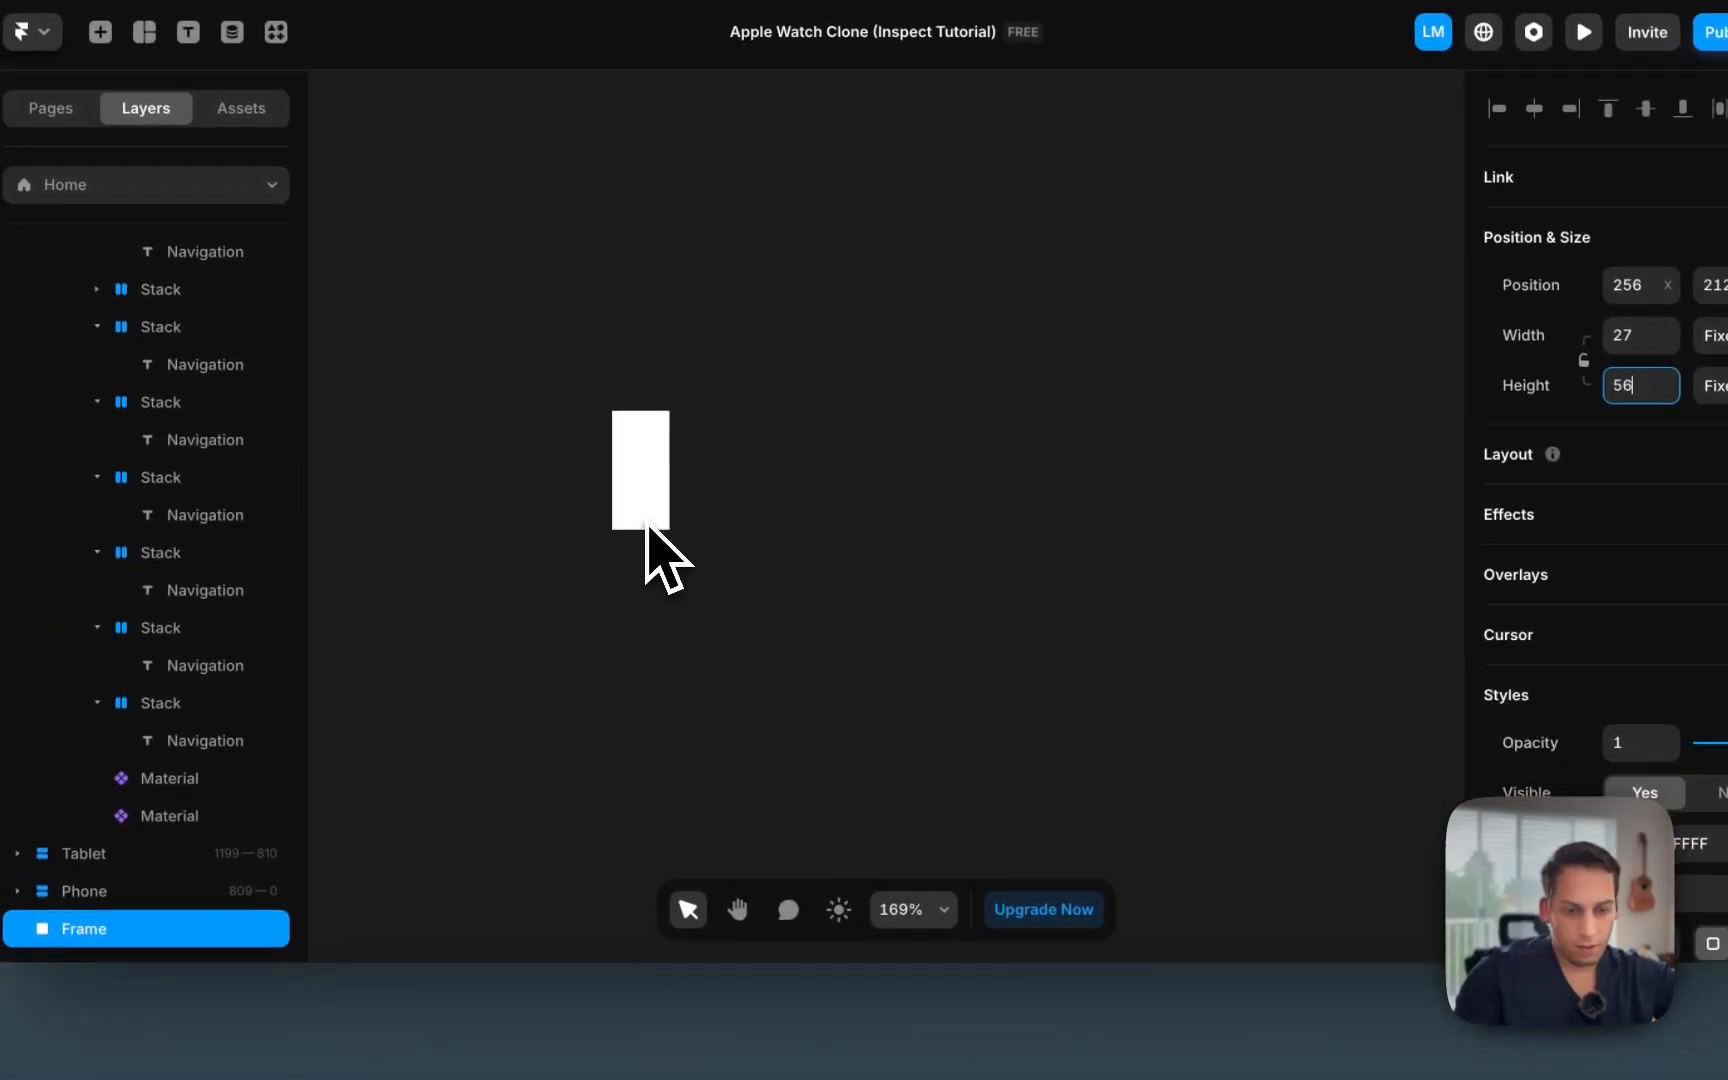
Step: Check the watch icon's spacing in Chrome, then wrap the Framer frame in a stack with 28.5 padding on both sides
{"action": "left_click", "coordinate": [453, 1035]}
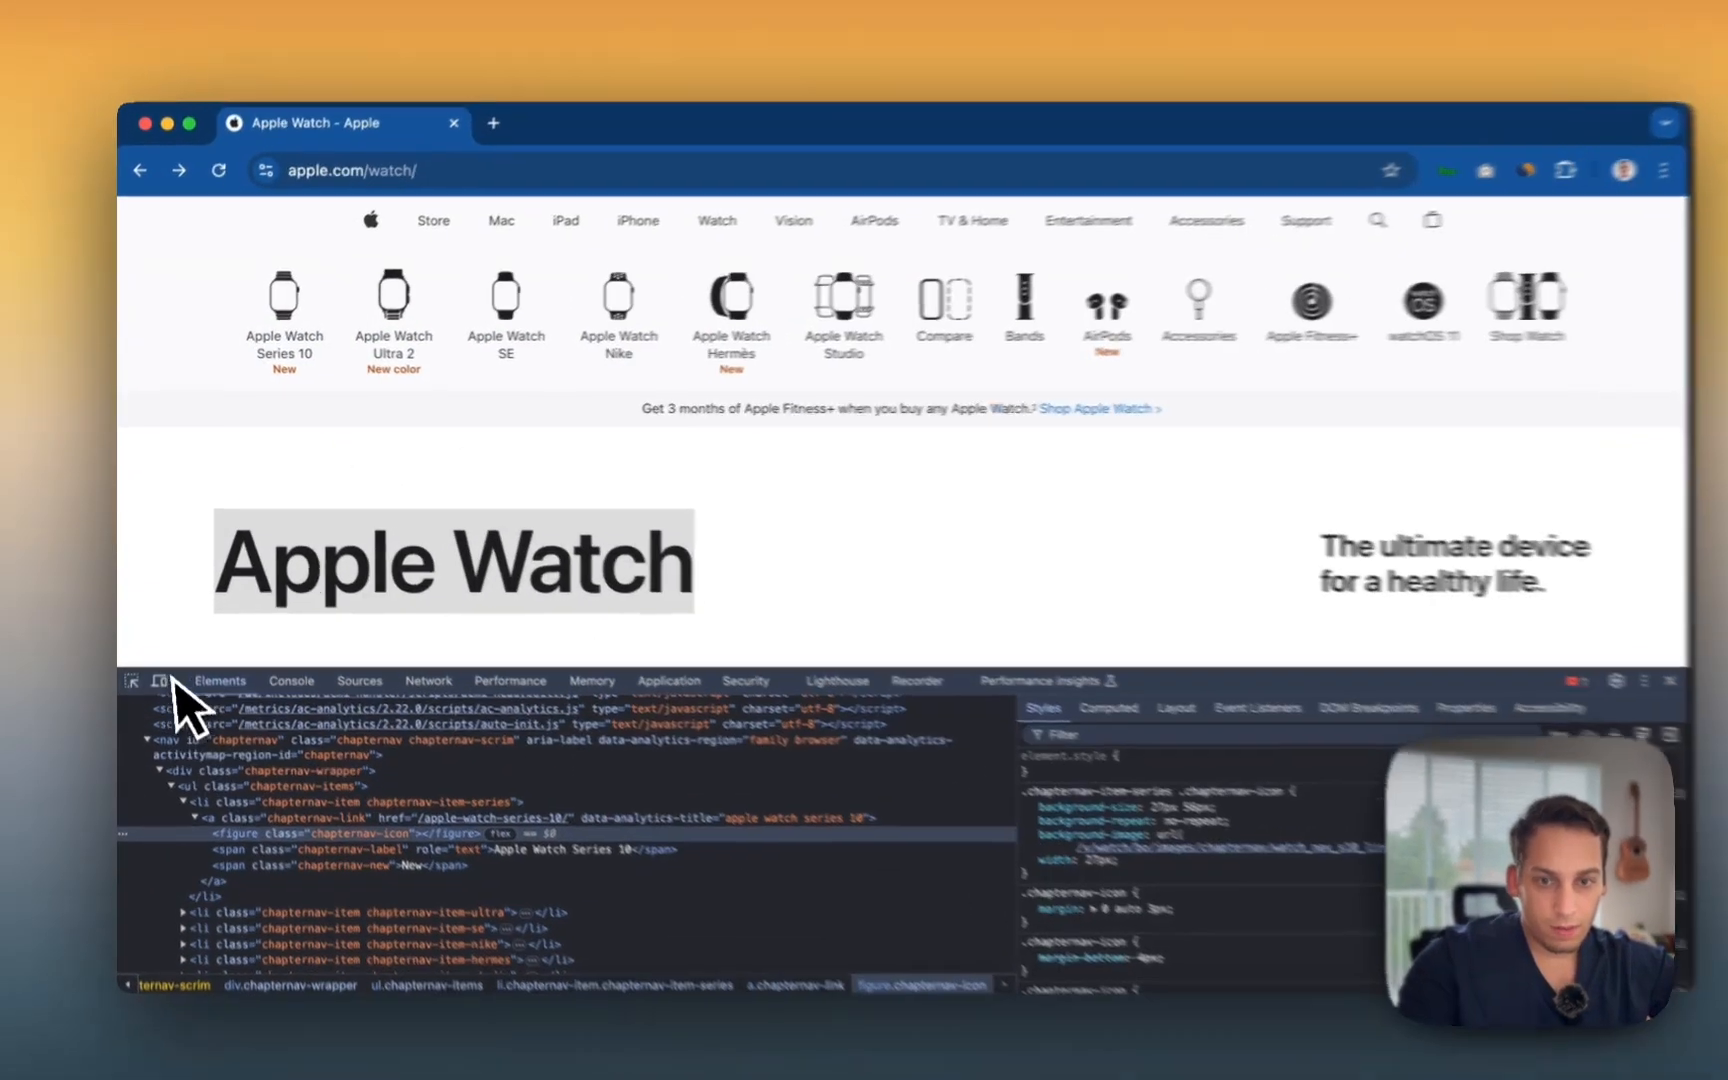
{"action": "left_click", "coordinate": [130, 666]}
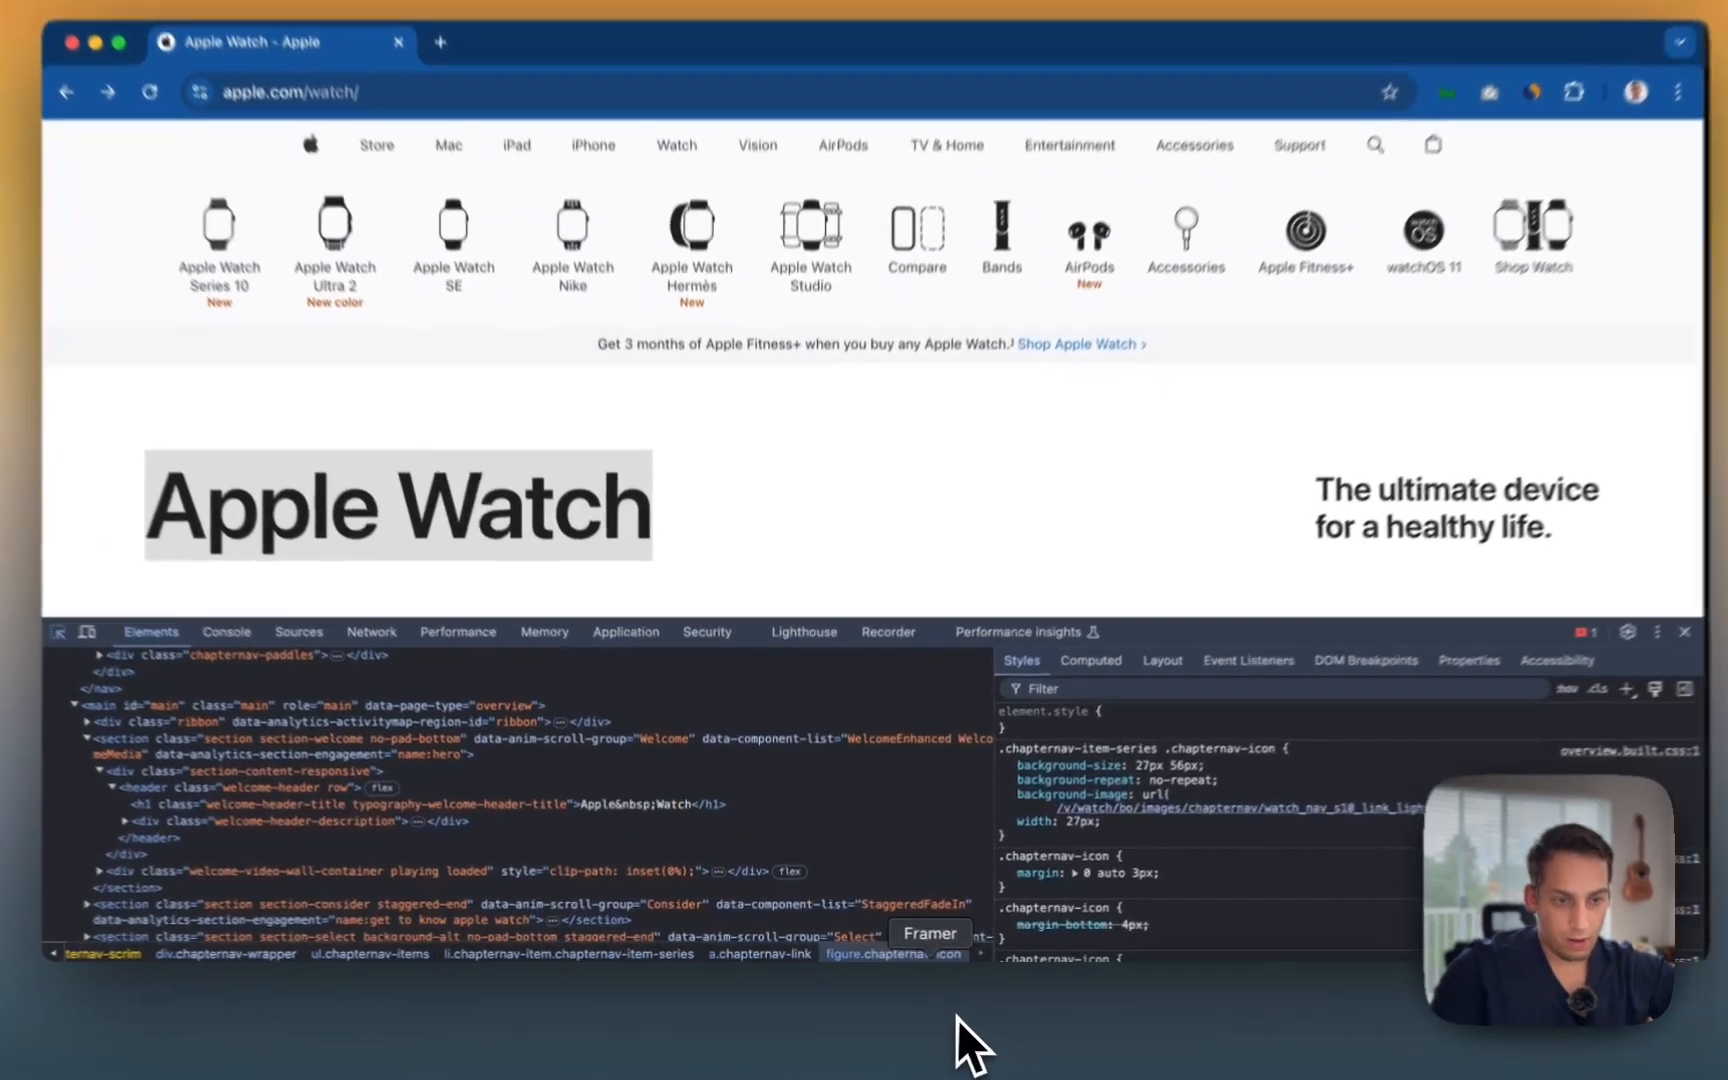
{"action": "left_click", "coordinate": [956, 1020]}
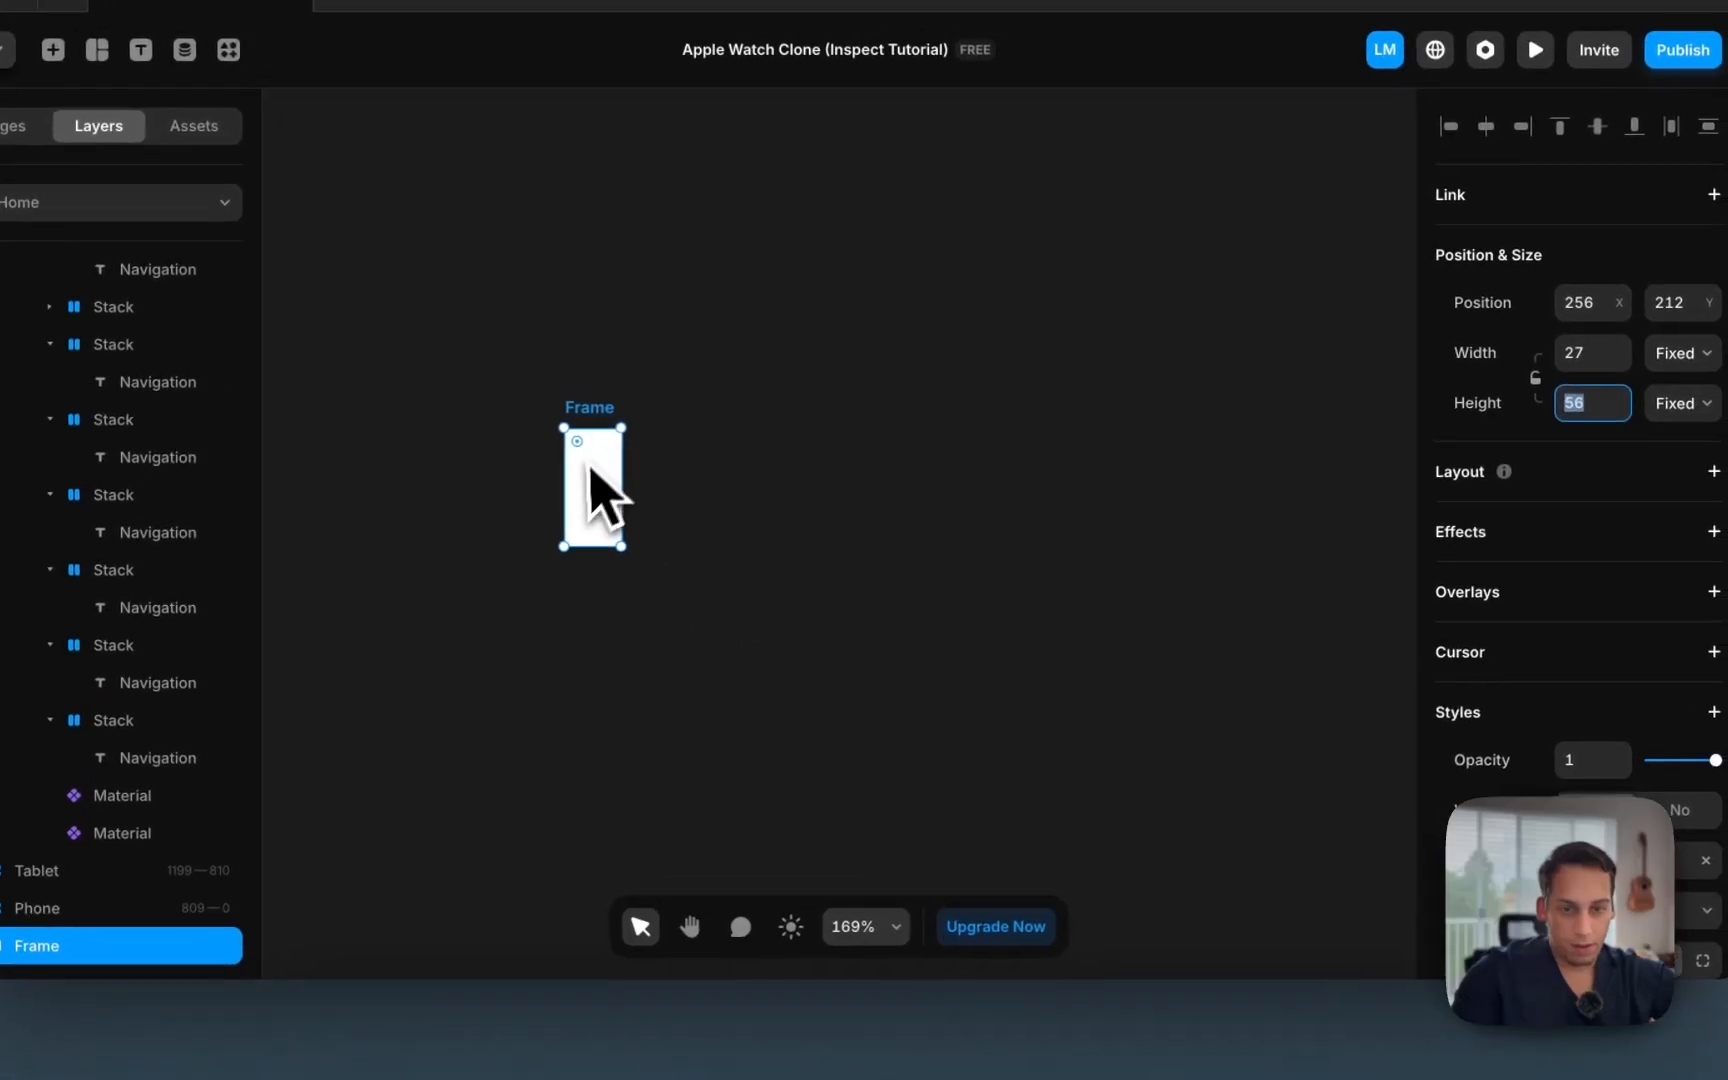
{"action": "right_click", "coordinate": [585, 488]}
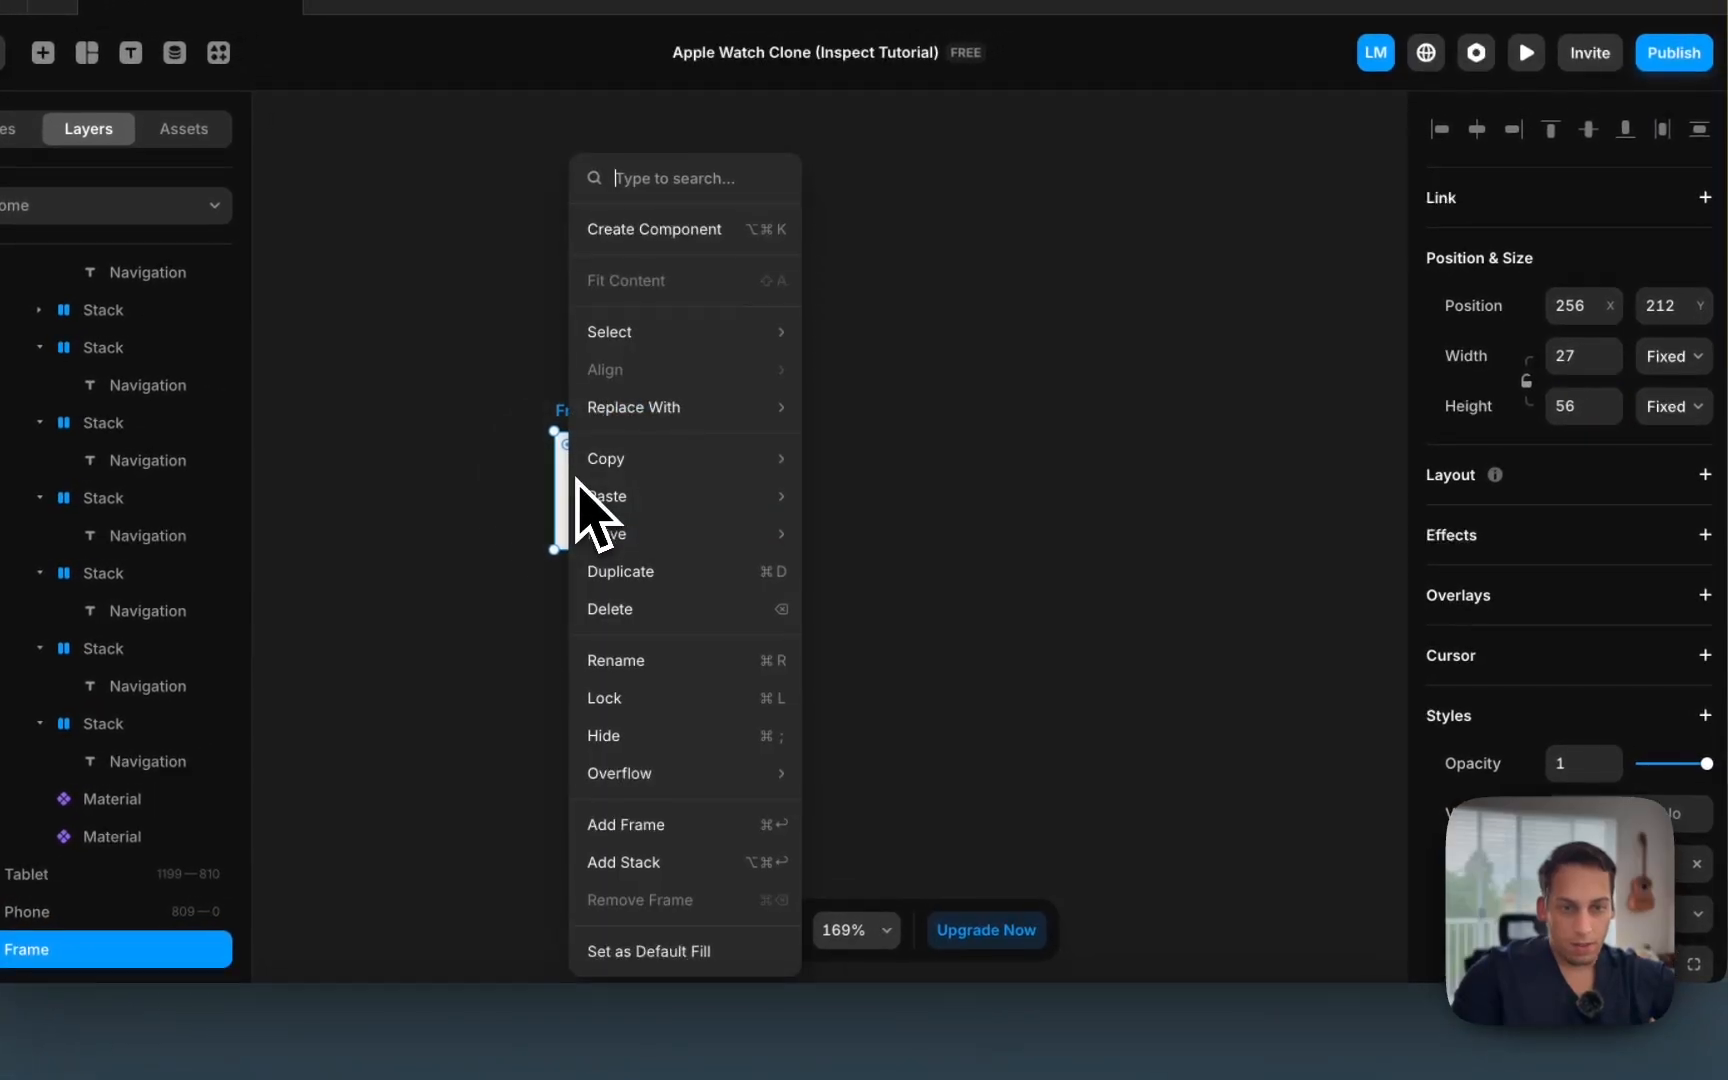
{"action": "left_click", "coordinate": [718, 860]}
{"action": "left_click", "coordinate": [1692, 824]}
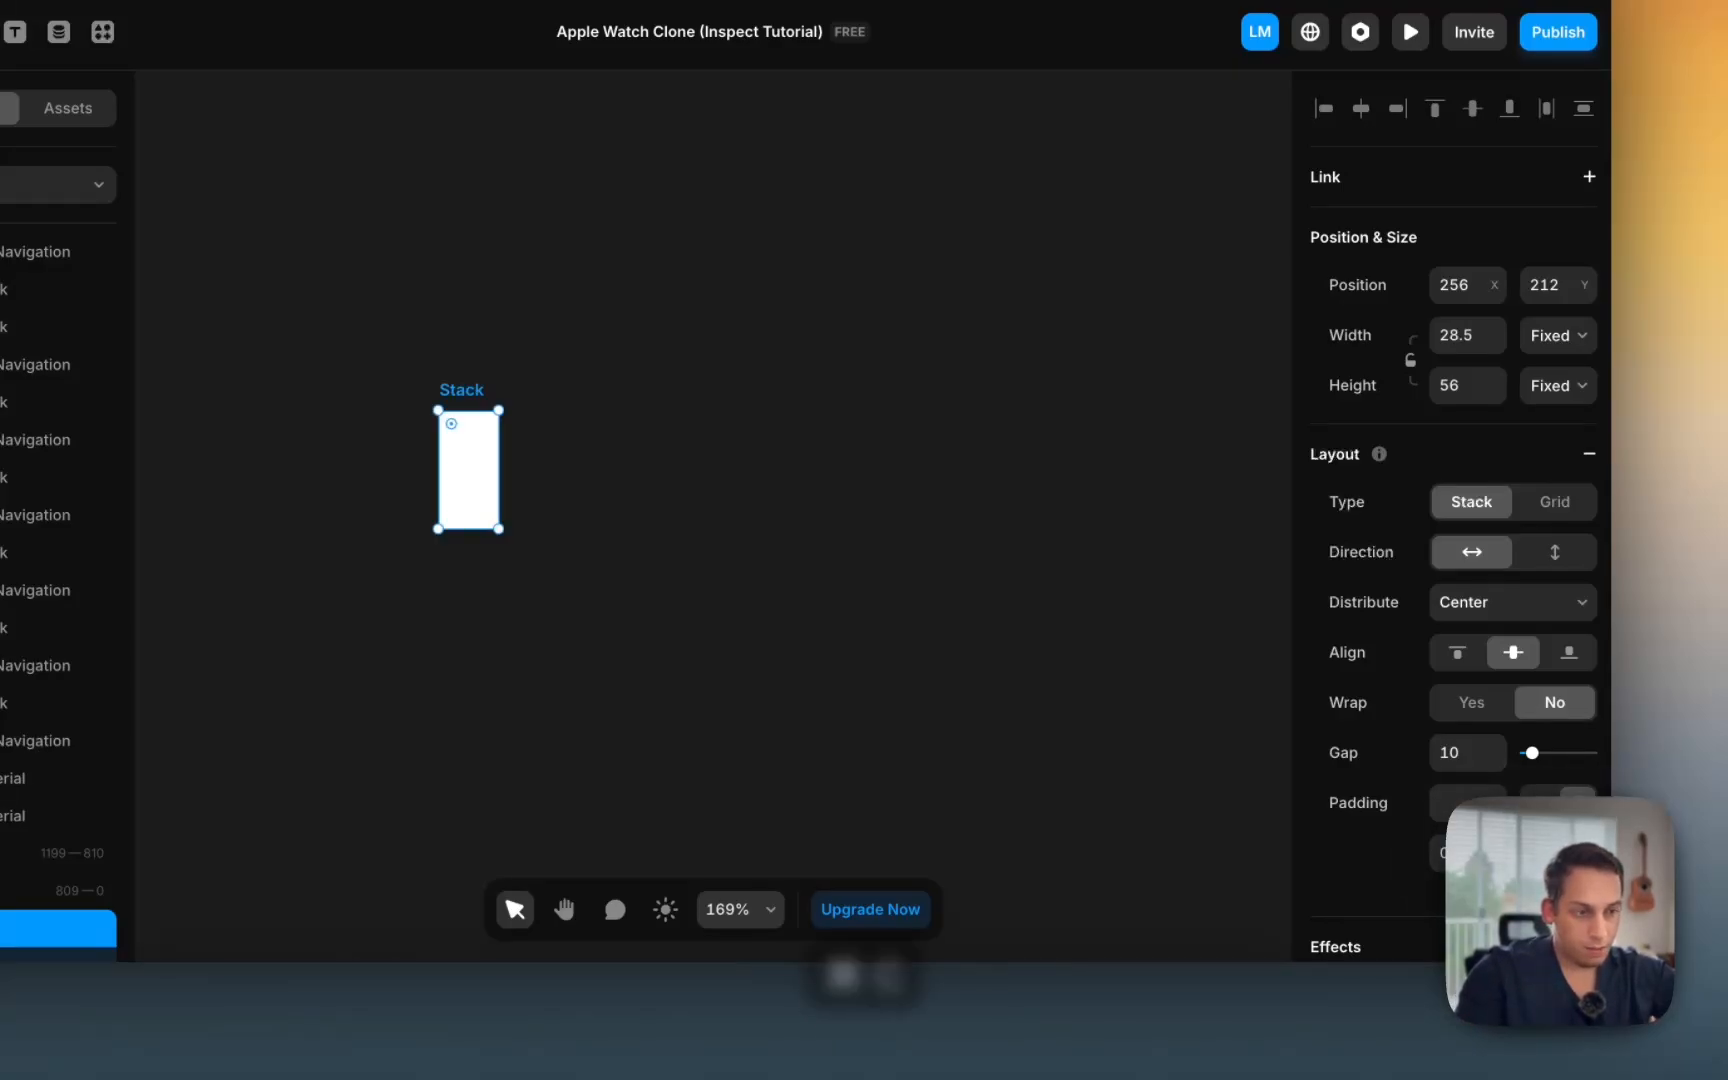
{"action": "key", "text": "Return"}
Step: Change the fill of the 27 × 56 frame inside the new stack to an image placeholder
{"action": "double_click", "coordinate": [522, 492]}
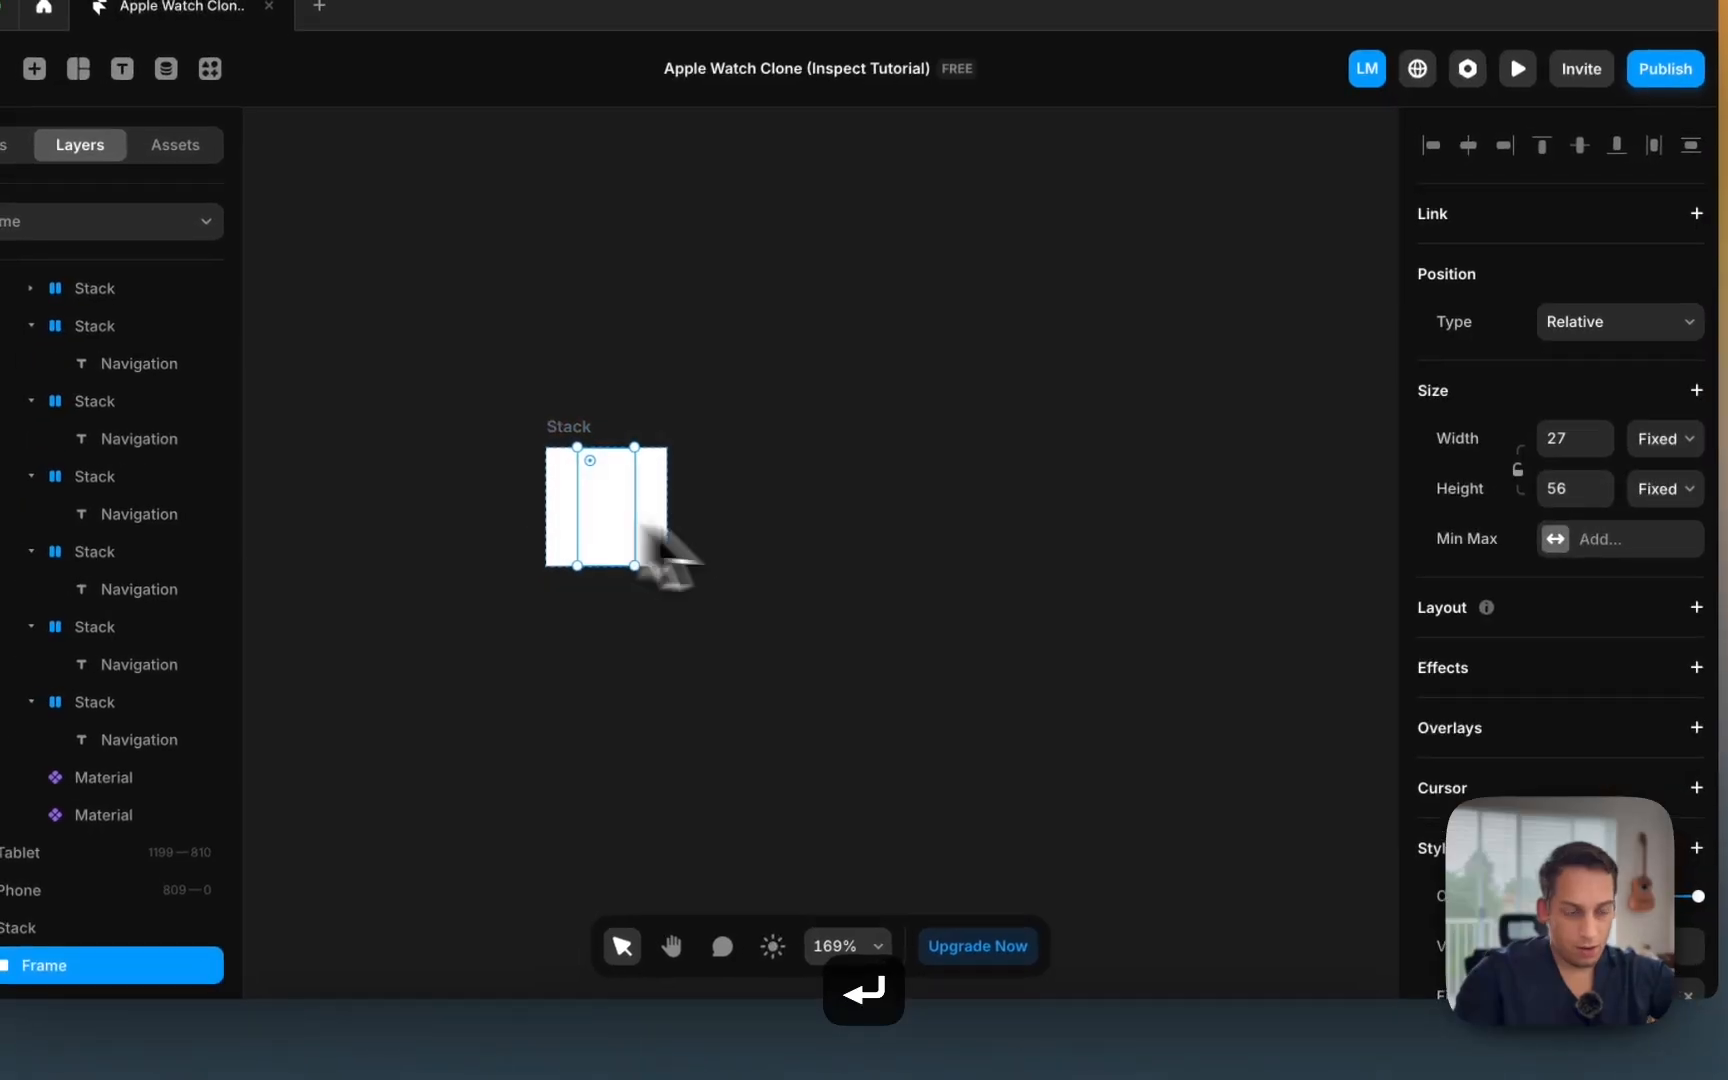
{"action": "scroll", "coordinate": [1510, 841], "scroll_direction": "down", "scroll_amount": 2}
{"action": "left_click", "coordinate": [1510, 841]}
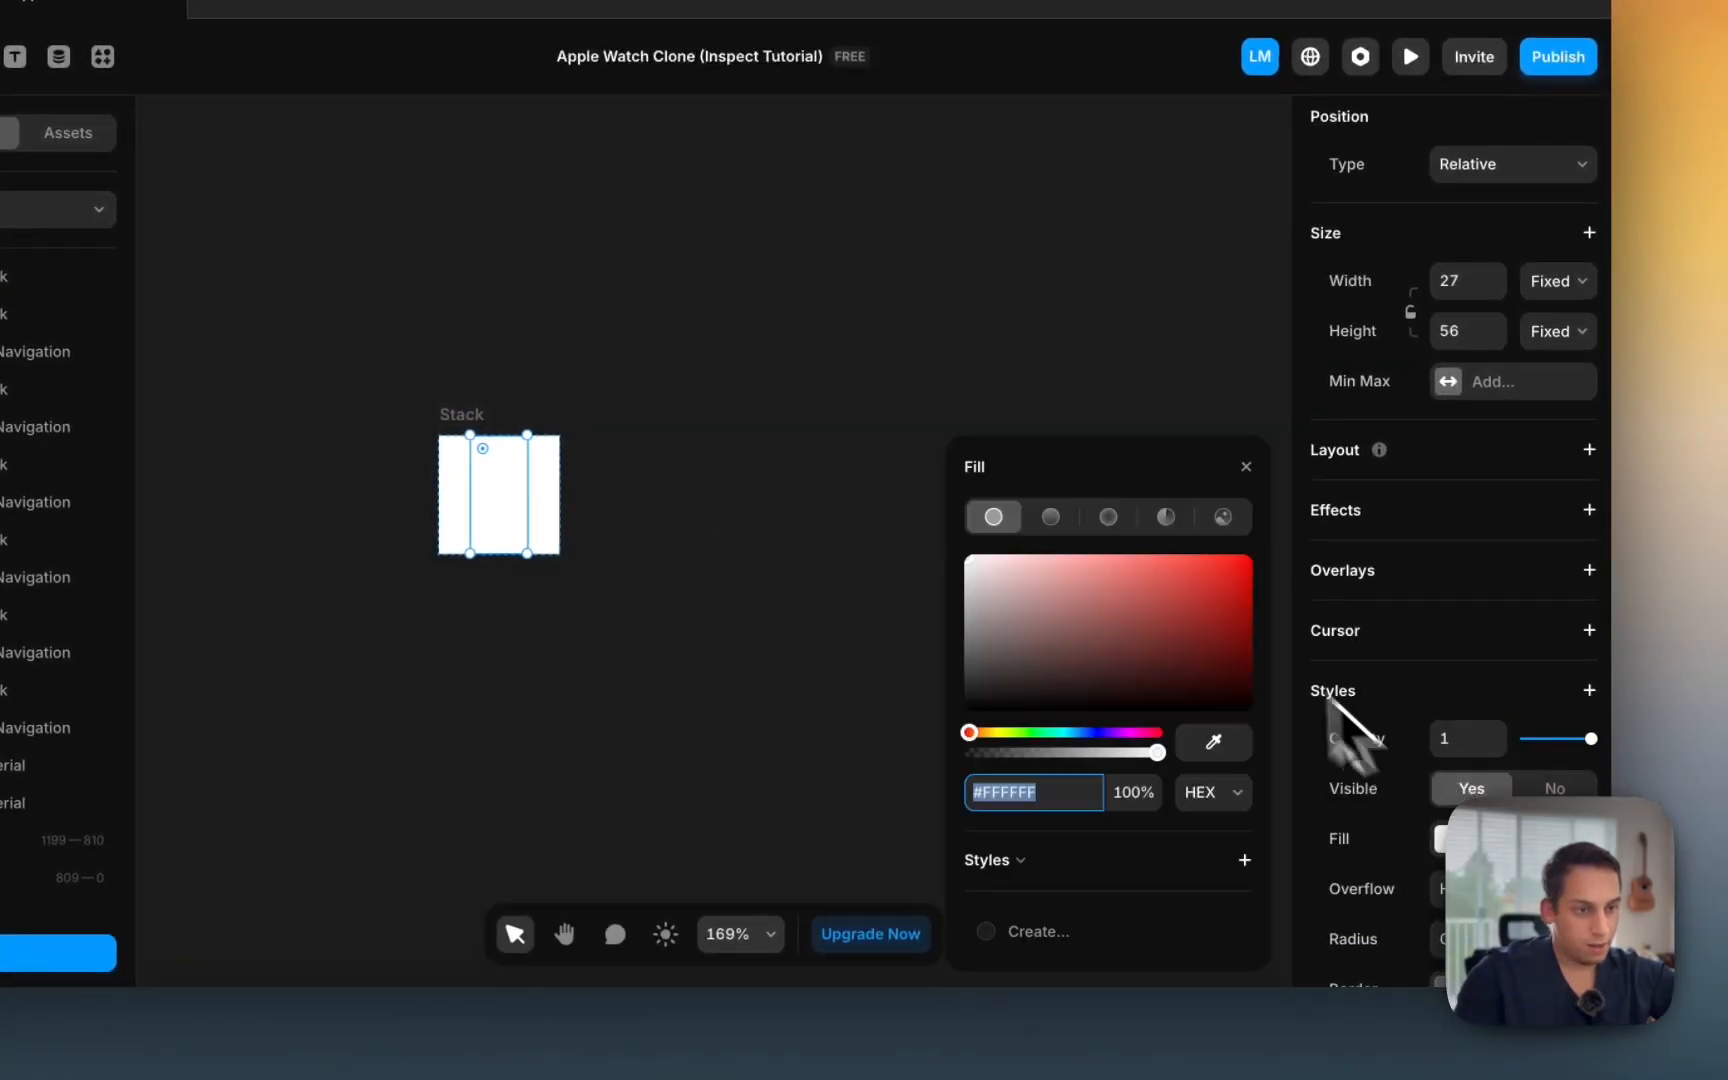
{"action": "left_click", "coordinate": [1224, 526]}
{"action": "left_click", "coordinate": [780, 460]}
{"action": "left_click", "coordinate": [459, 415]}
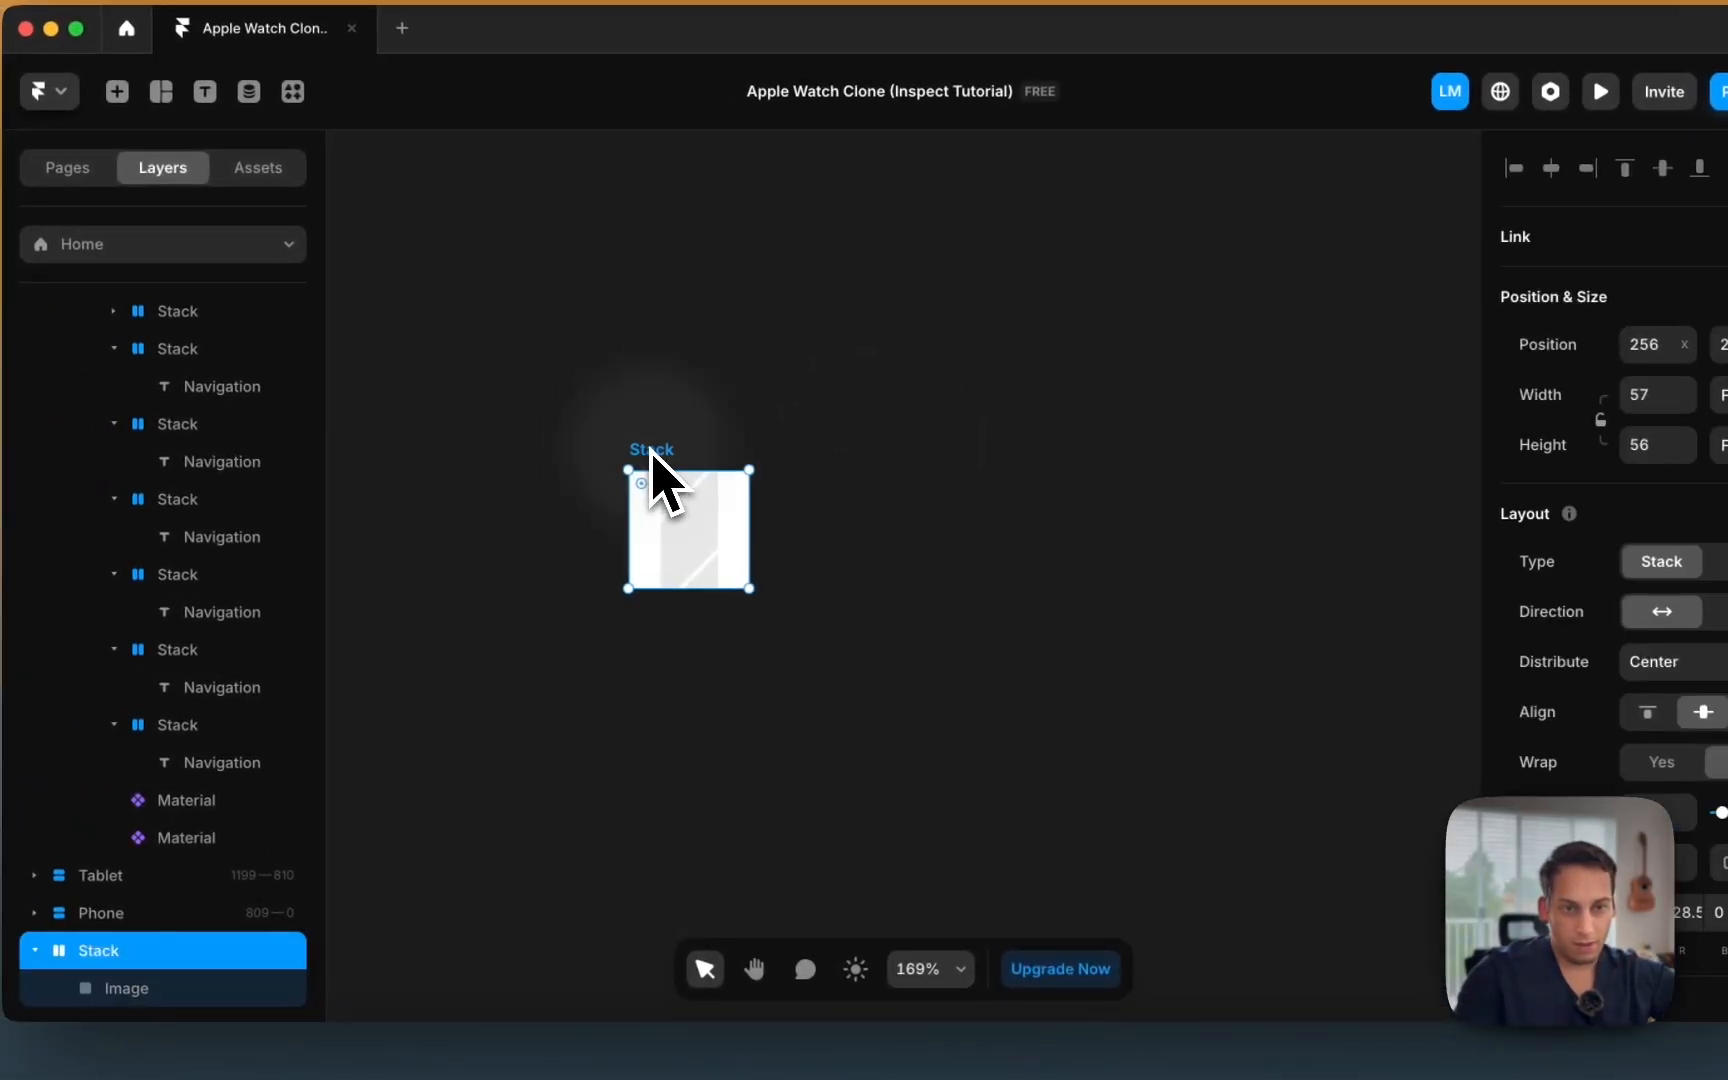
Step: Copy one of the navigation bar's Navigation texts to just below the icon stack
{"action": "left_click", "coordinate": [660, 414]}
{"action": "scroll", "coordinate": [774, 483], "scroll_direction": "down", "scroll_amount": 5}
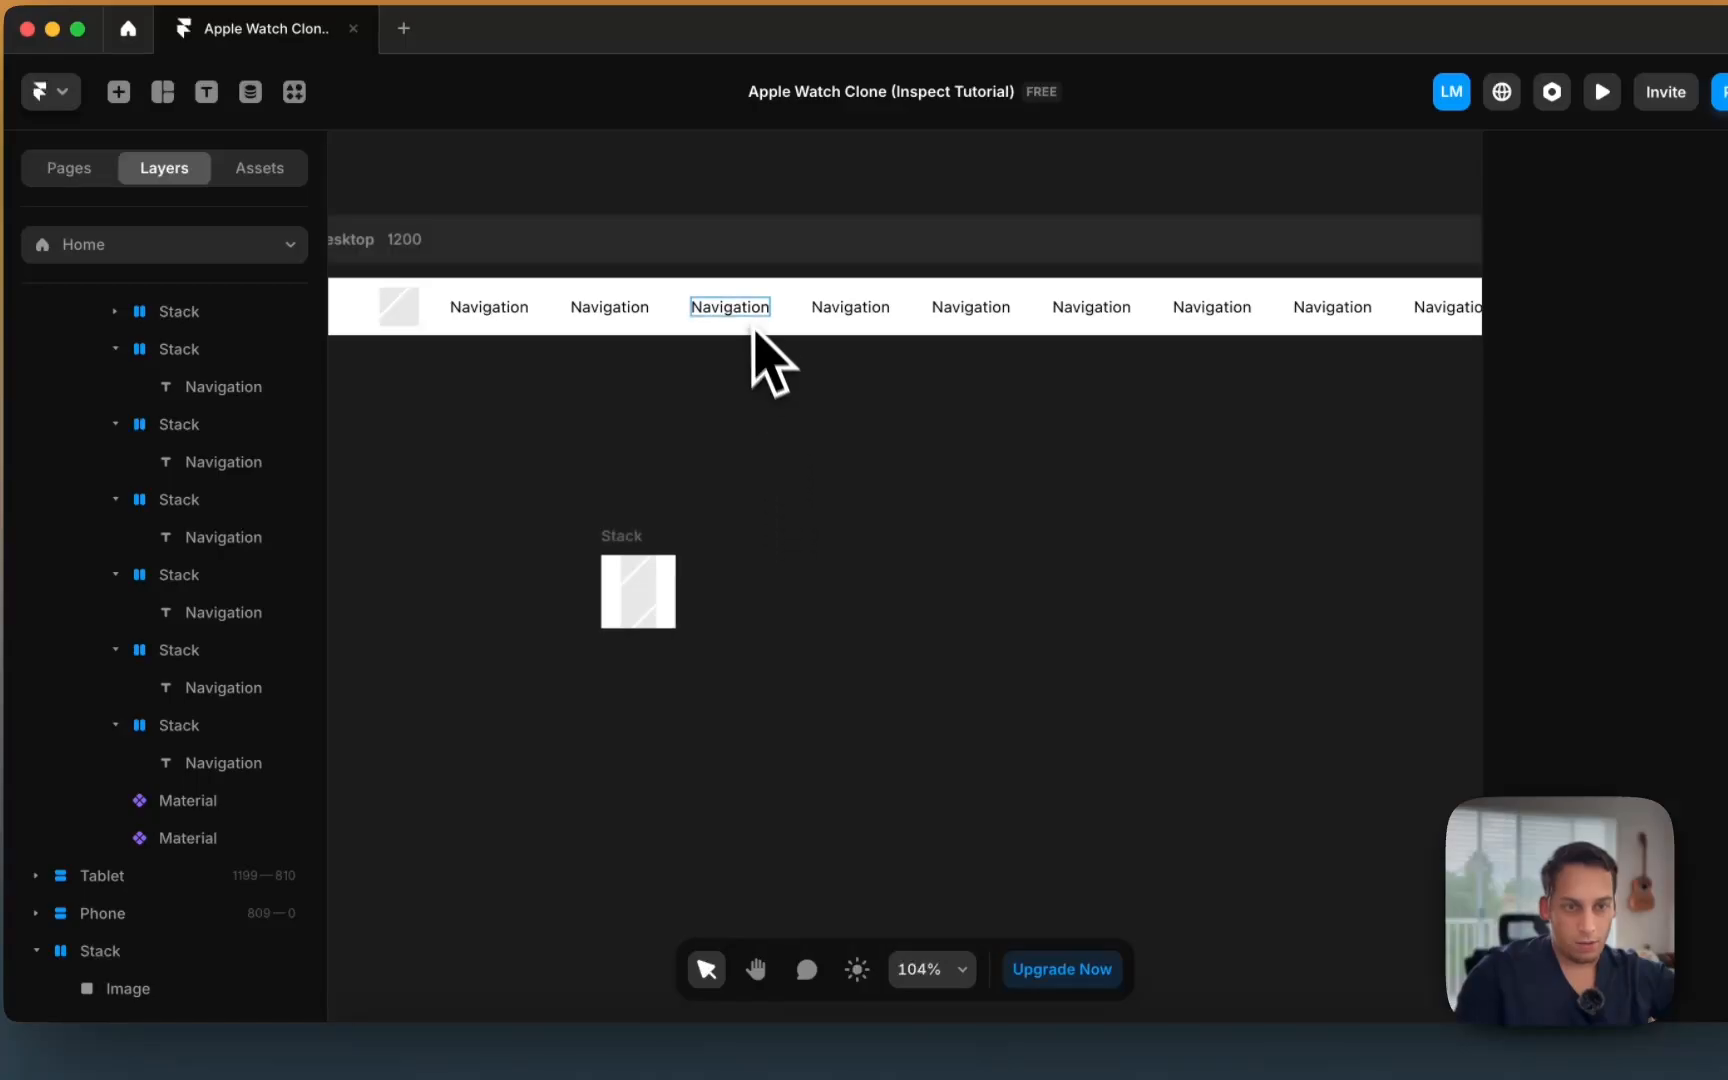
{"action": "left_click_drag", "start_coordinate": [753, 330], "coordinate": [650, 662]}
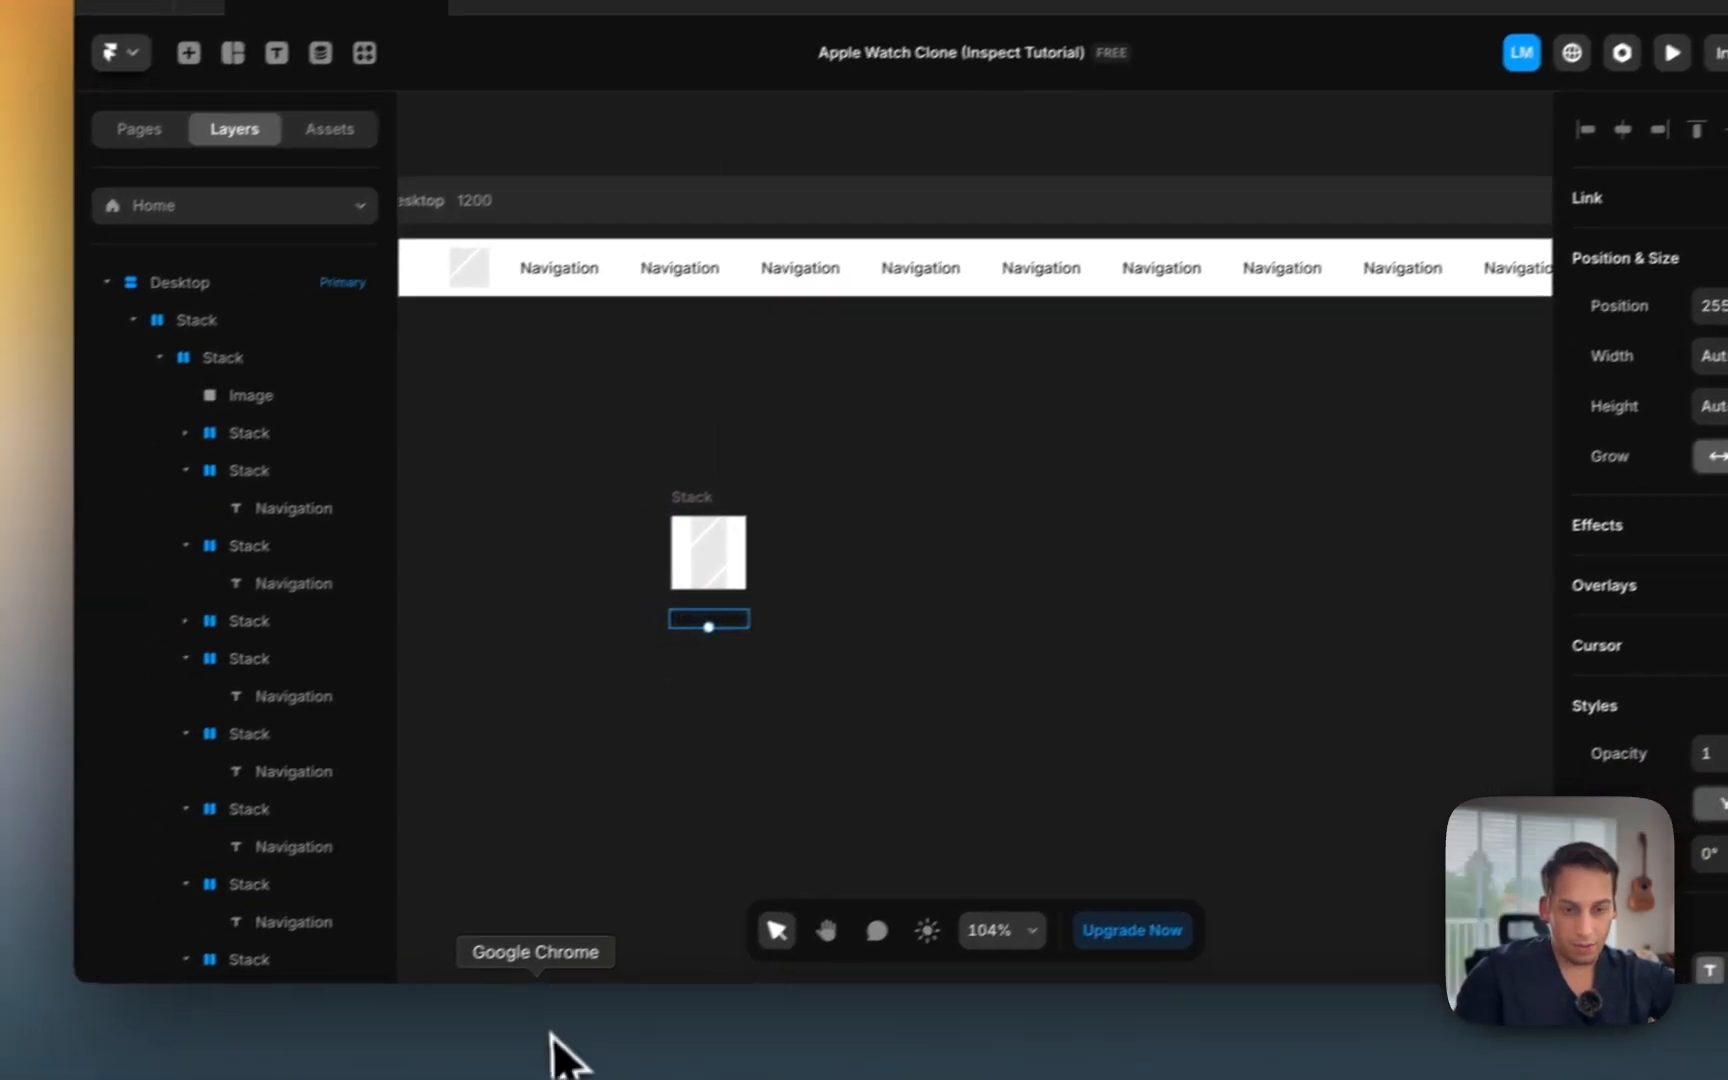
Step: Switch to Chrome, inspect the "New" label under Apple Watch Series 10 and examine its font and color in the chapternav-new rules
{"action": "left_click", "coordinate": [551, 1036]}
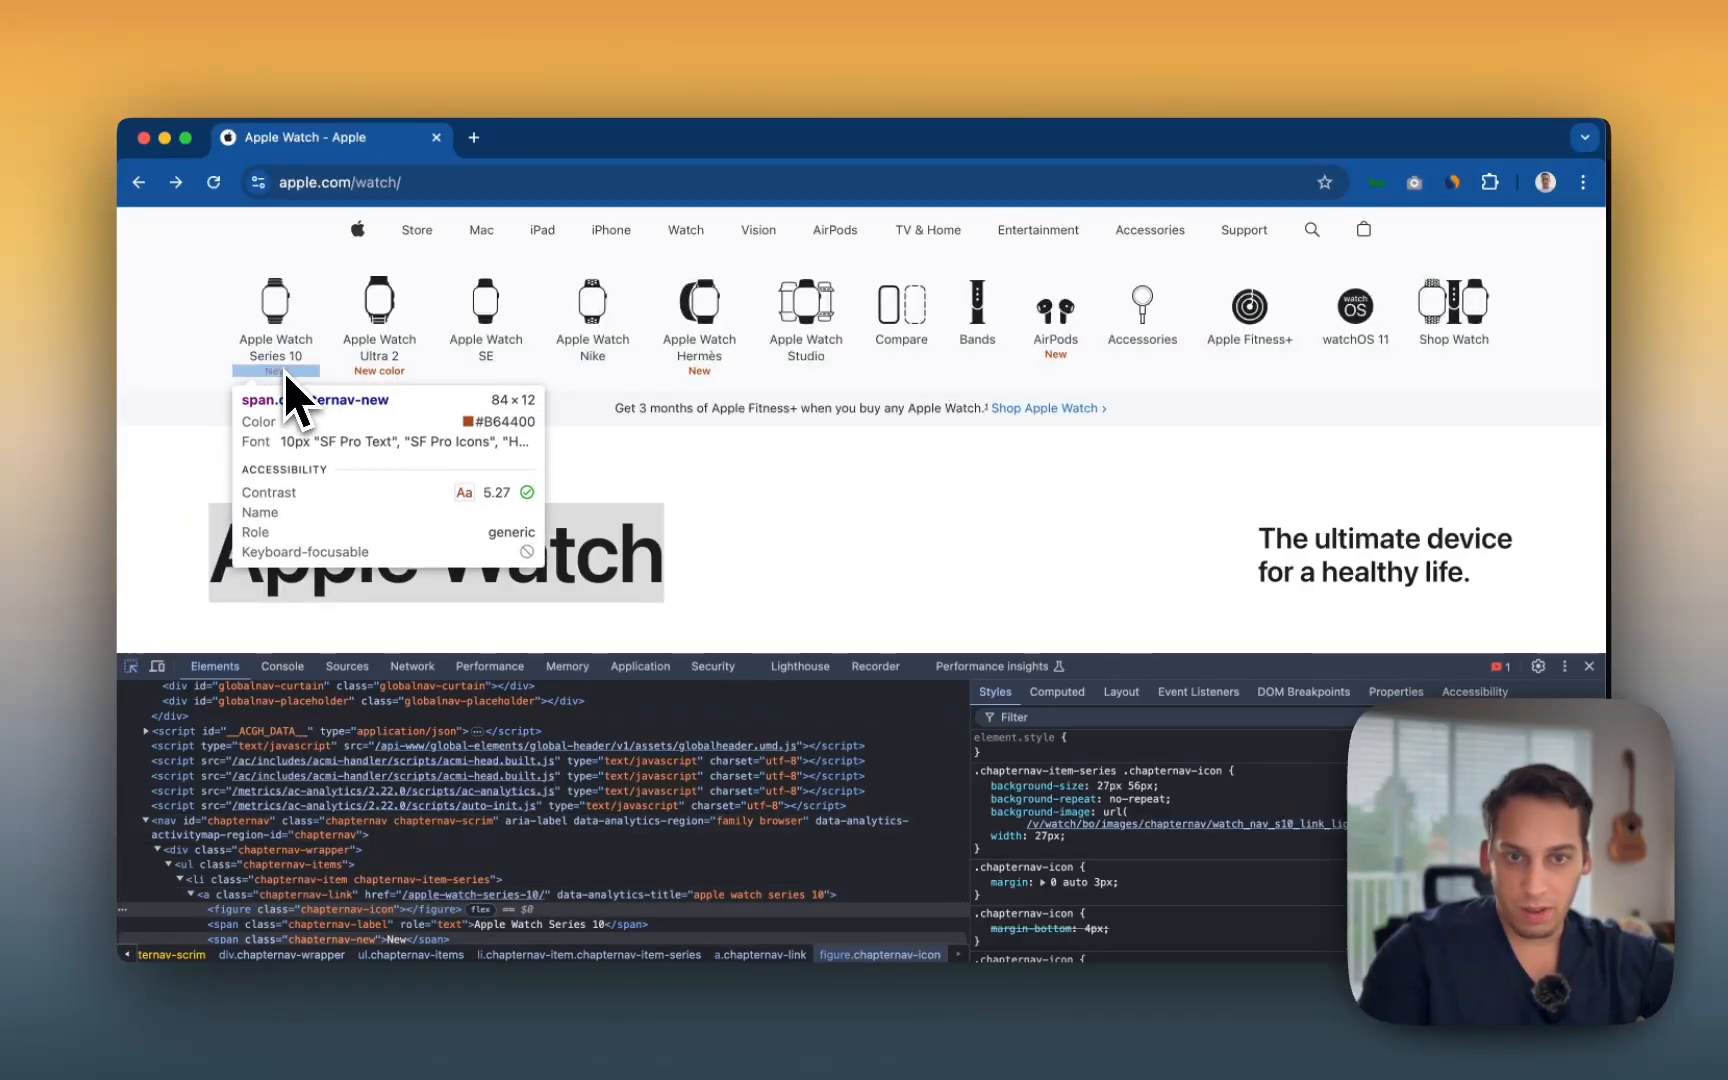
{"action": "left_click", "coordinate": [284, 371]}
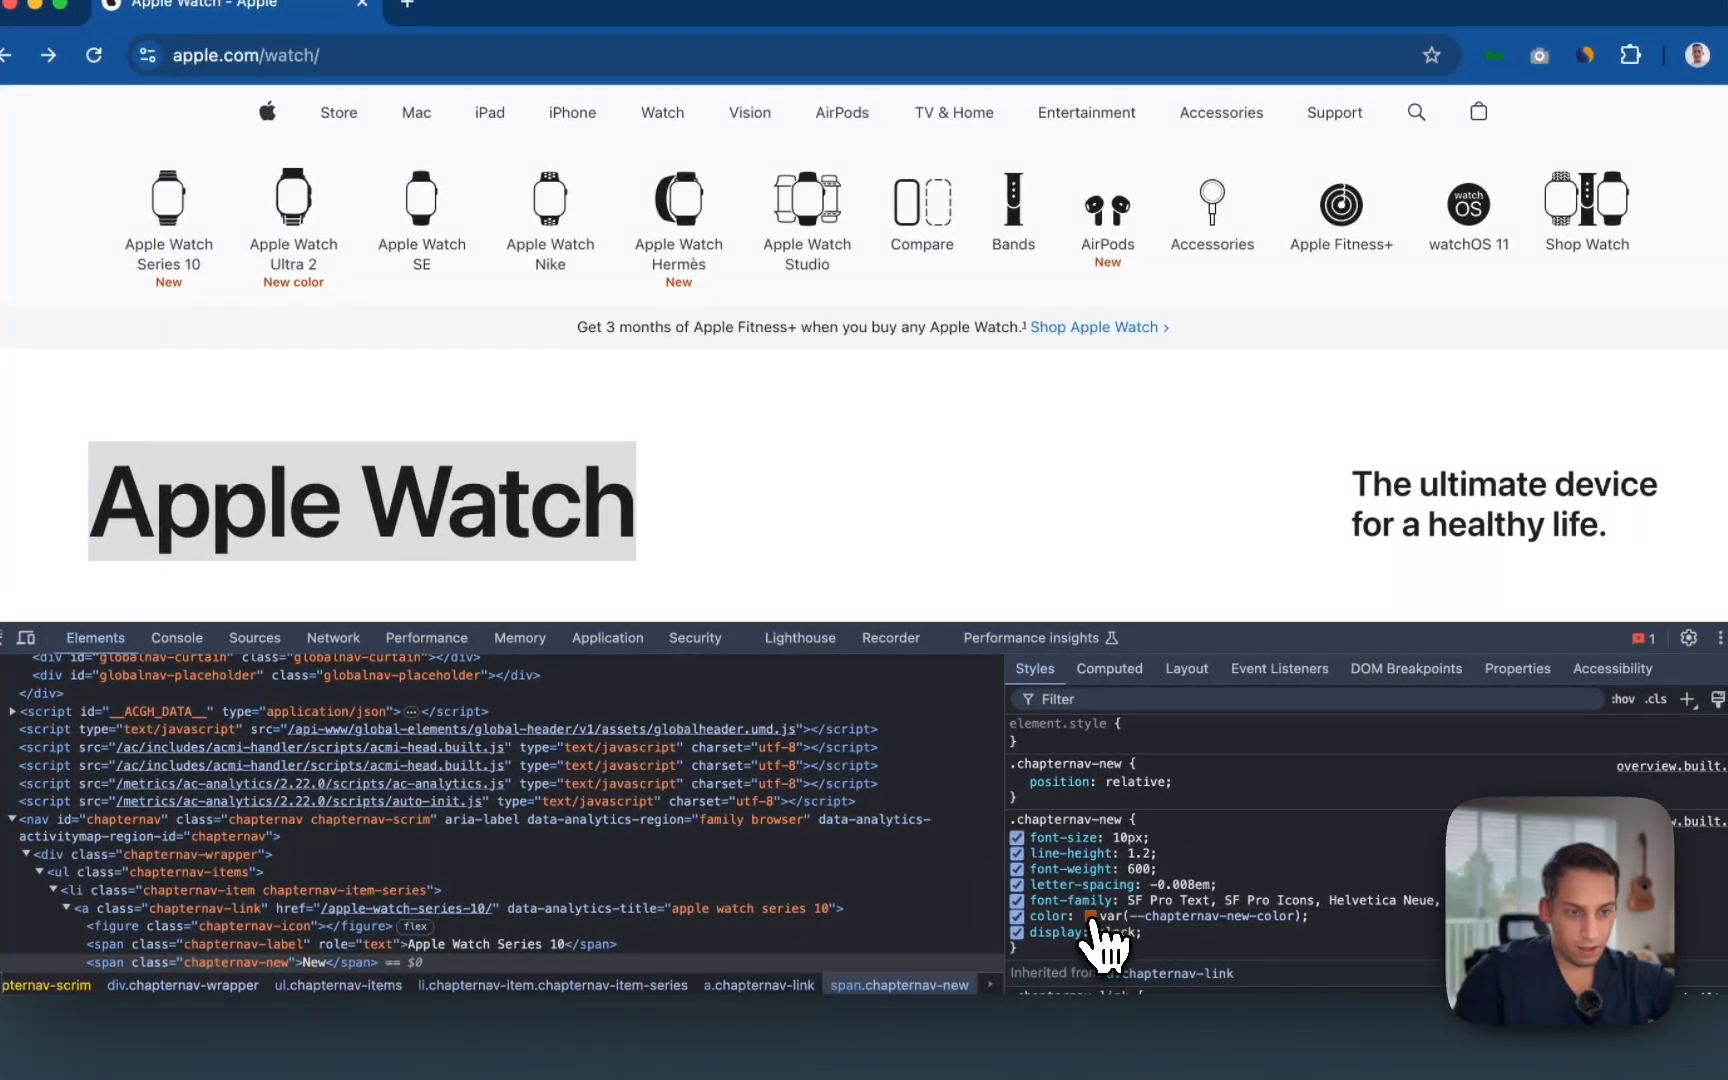
{"action": "left_click", "coordinate": [1090, 916]}
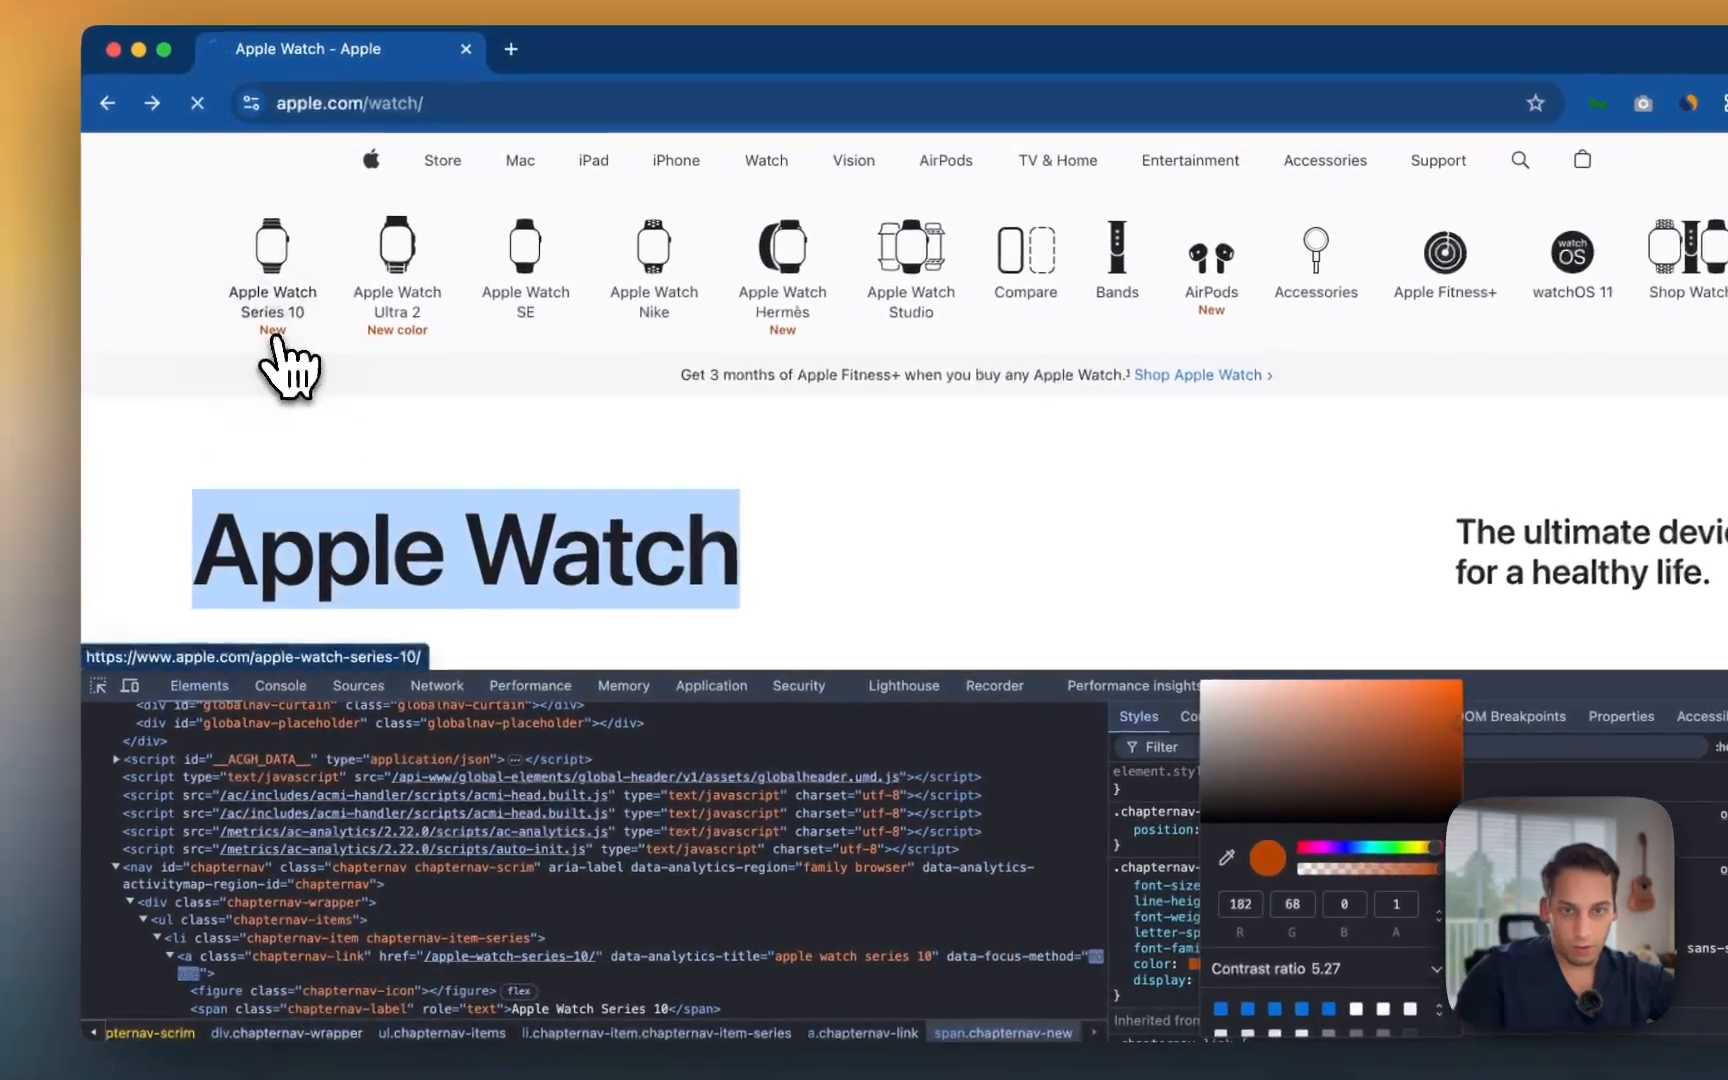
{"action": "left_click", "coordinate": [168, 262]}
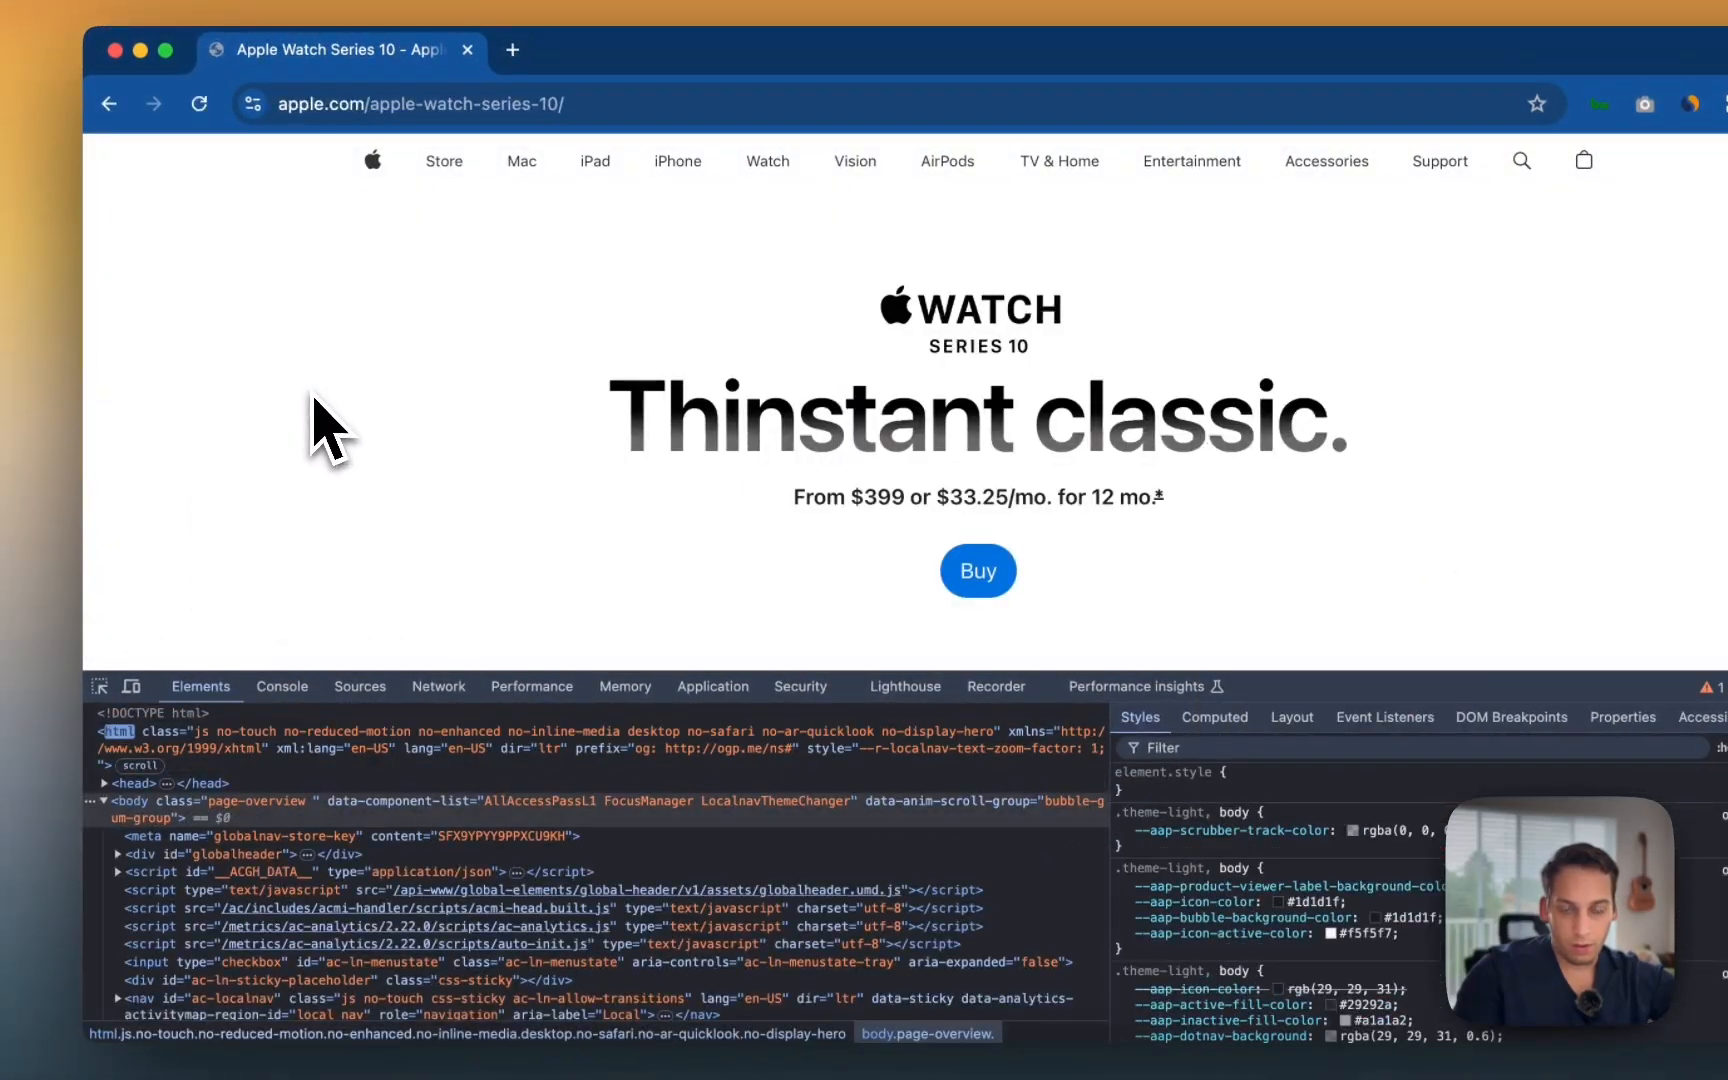
{"action": "key", "text": "super+Left"}
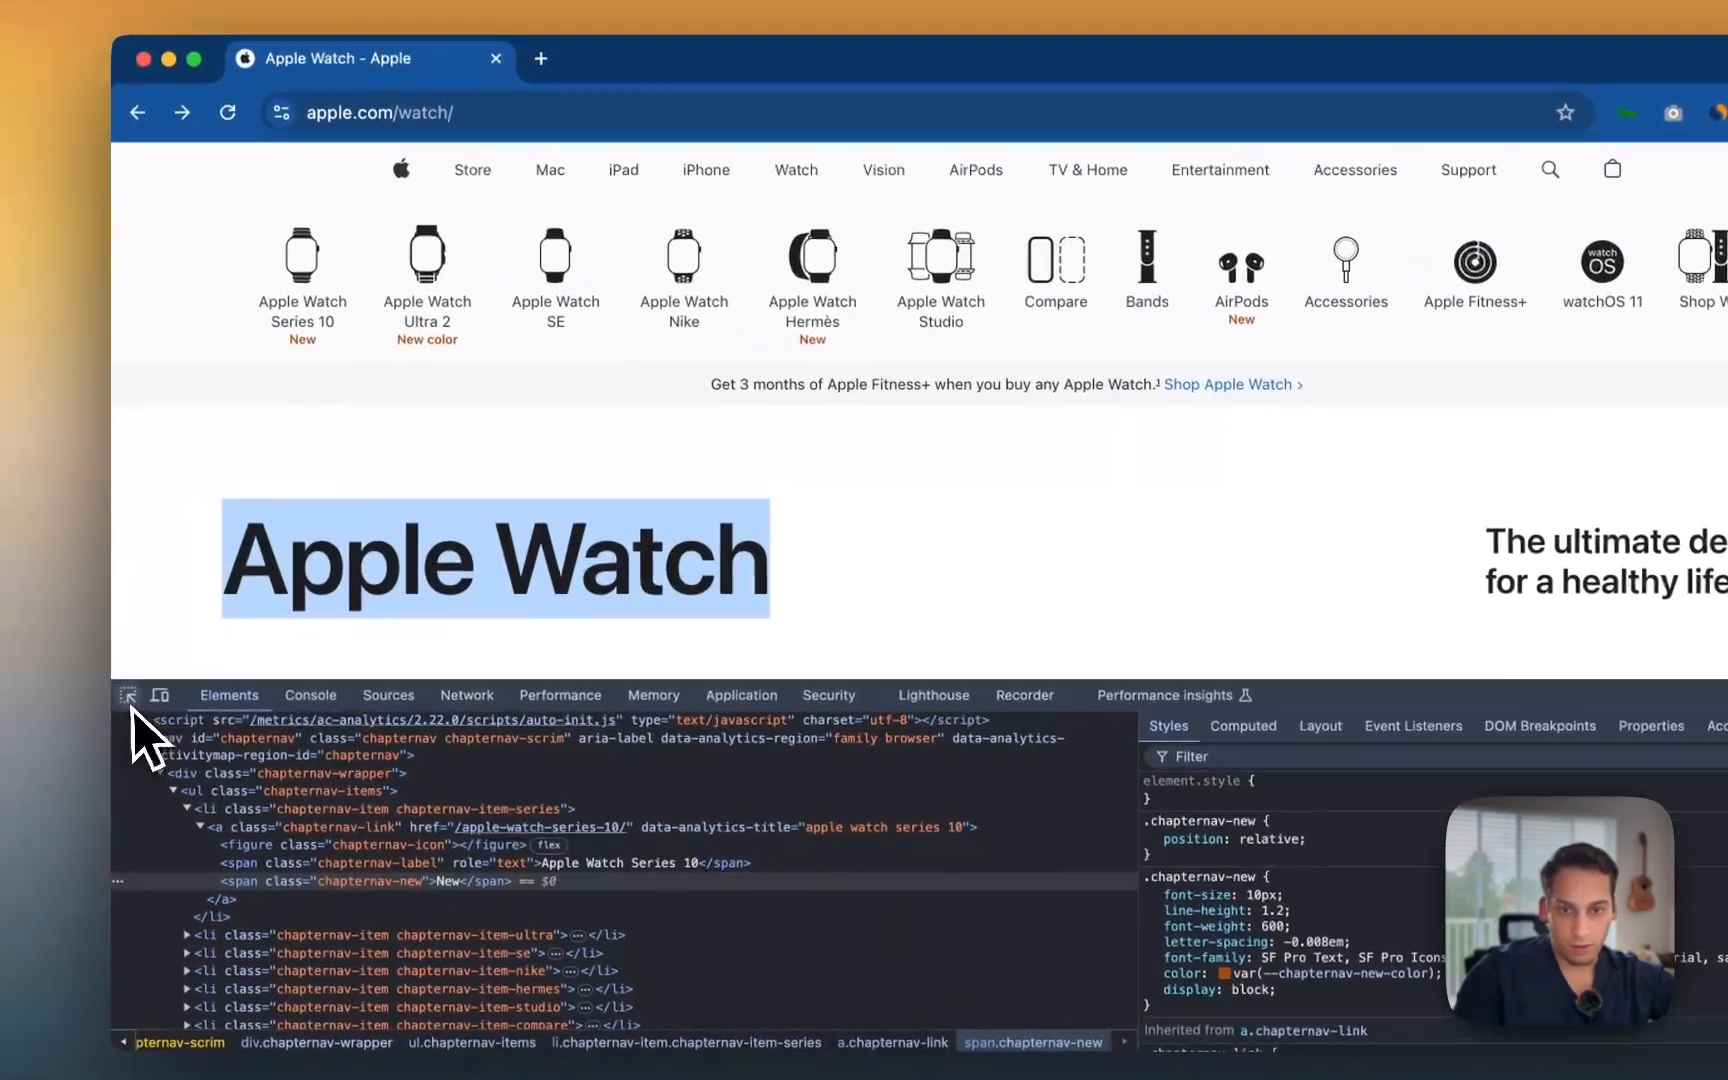
{"action": "left_click", "coordinate": [80, 662]}
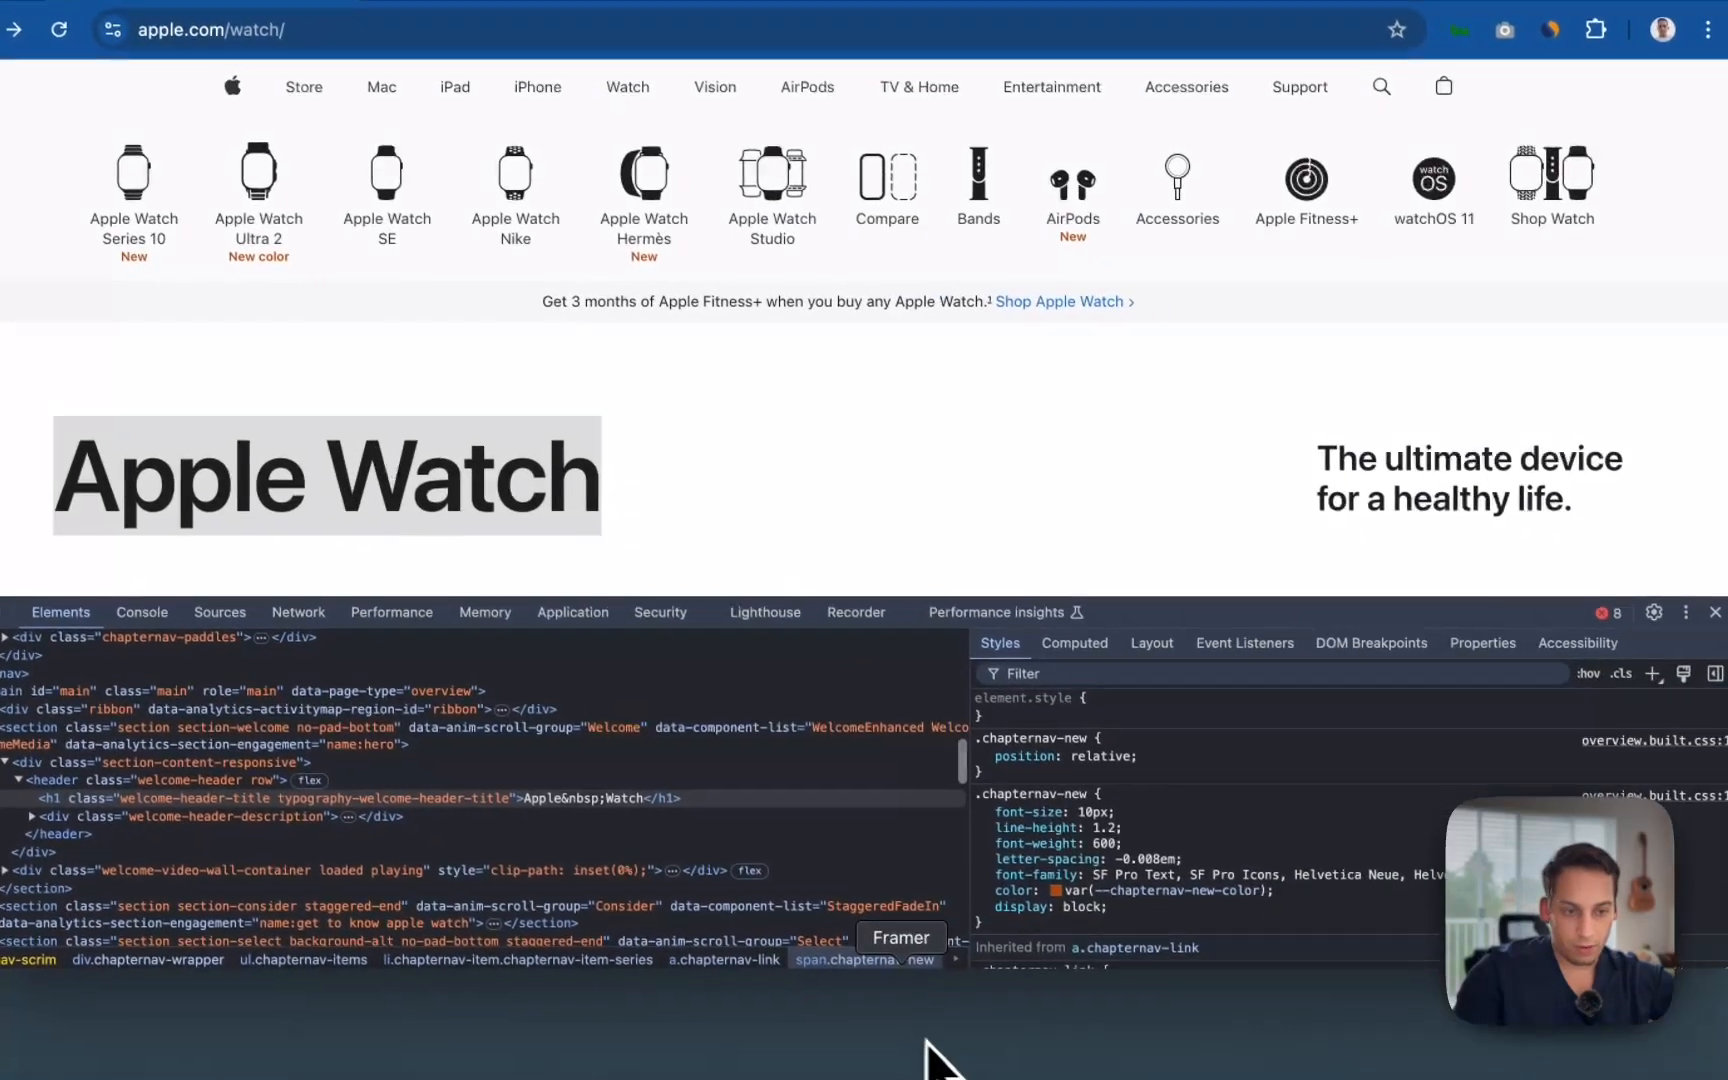
Step: Return to Framer, duplicate the Navigation text below the icon stack just beneath itself and color the copy #B64400
{"action": "left_click", "coordinate": [924, 1040]}
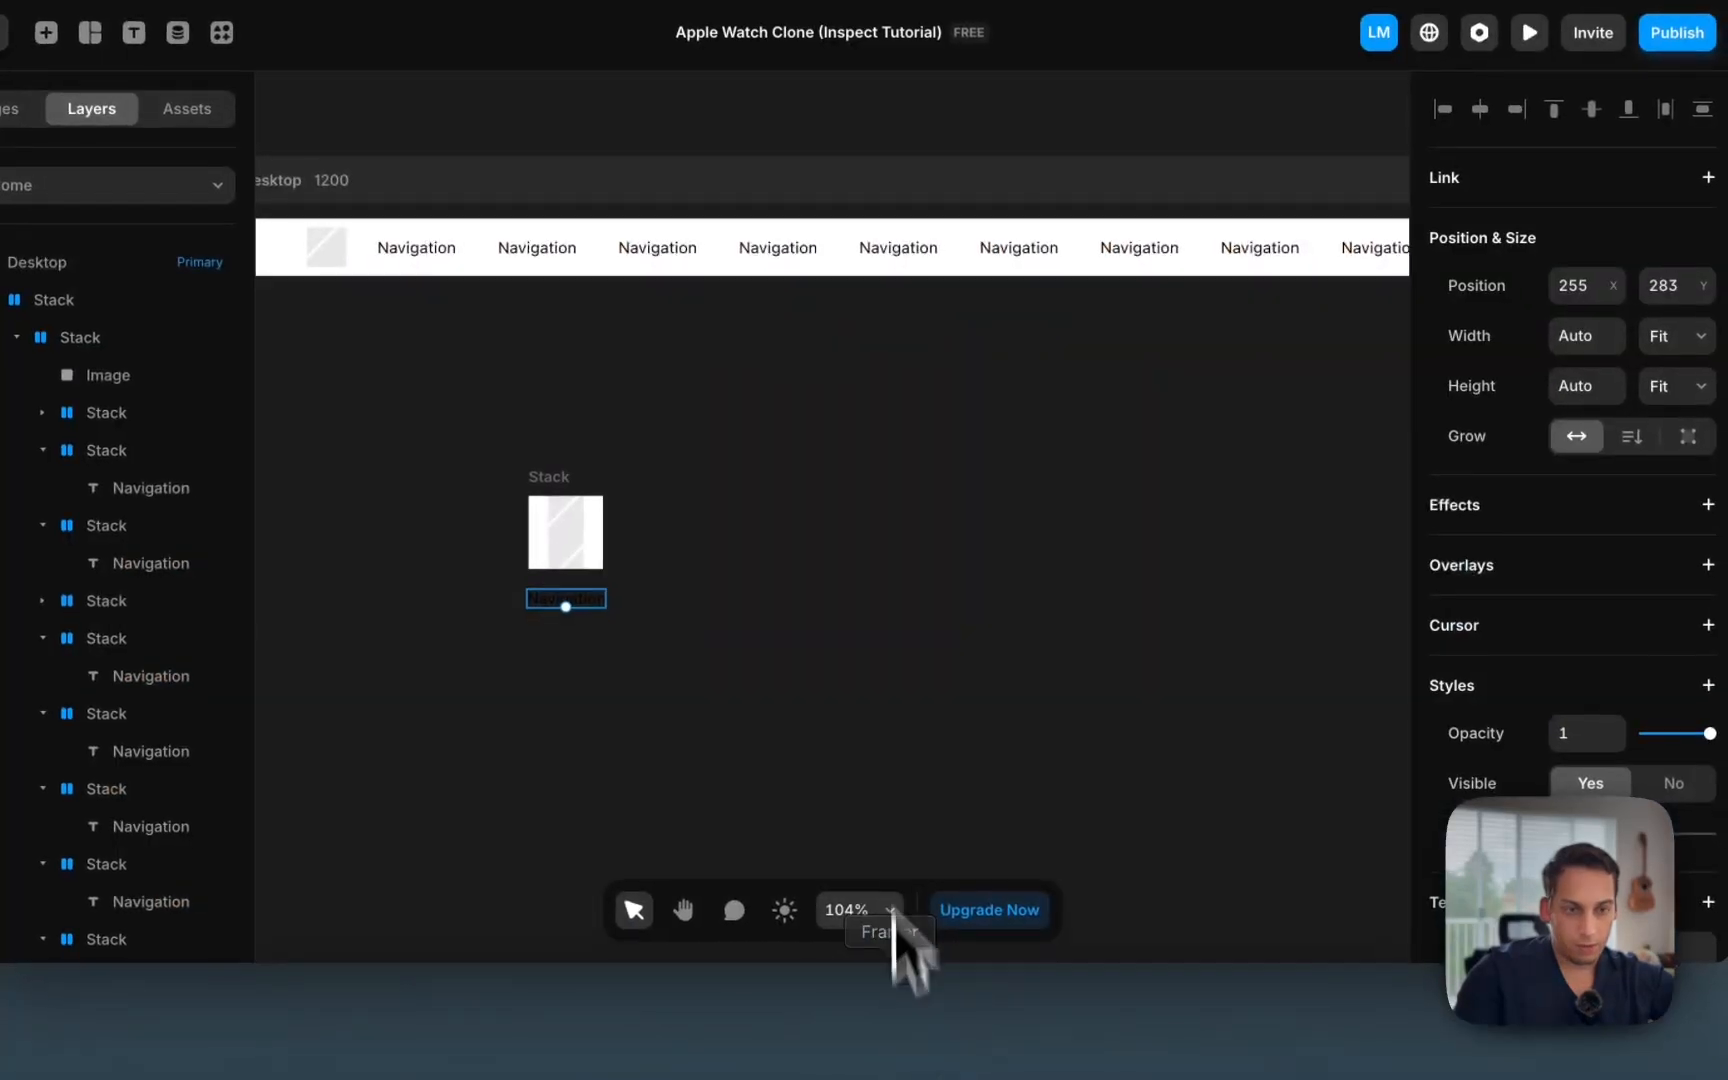
{"action": "left_click", "coordinate": [832, 665]}
{"action": "left_click", "coordinate": [597, 606]}
{"action": "left_click_drag", "start_coordinate": [590, 605], "coordinate": [590, 645]}
{"action": "scroll", "coordinate": [1475, 780], "scroll_direction": "down", "scroll_amount": 3}
{"action": "left_click", "coordinate": [1476, 815]}
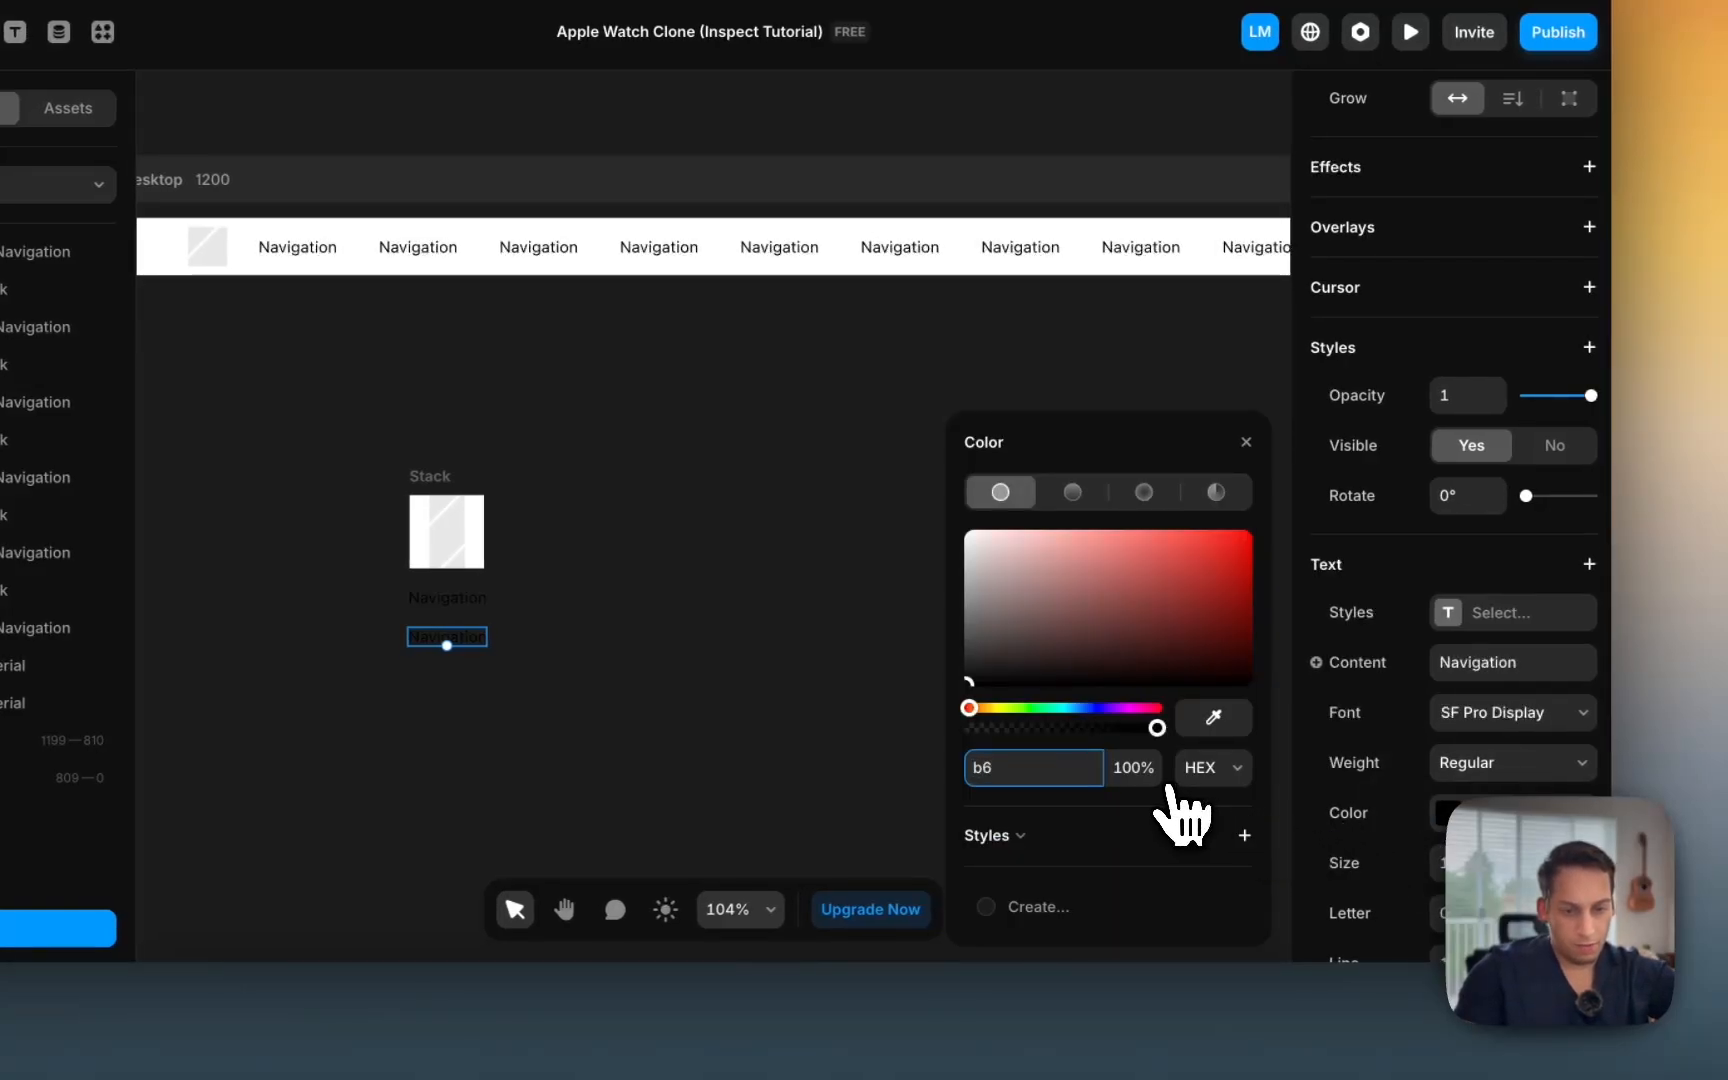
{"action": "key", "text": "Return"}
{"action": "left_click", "coordinate": [592, 703]}
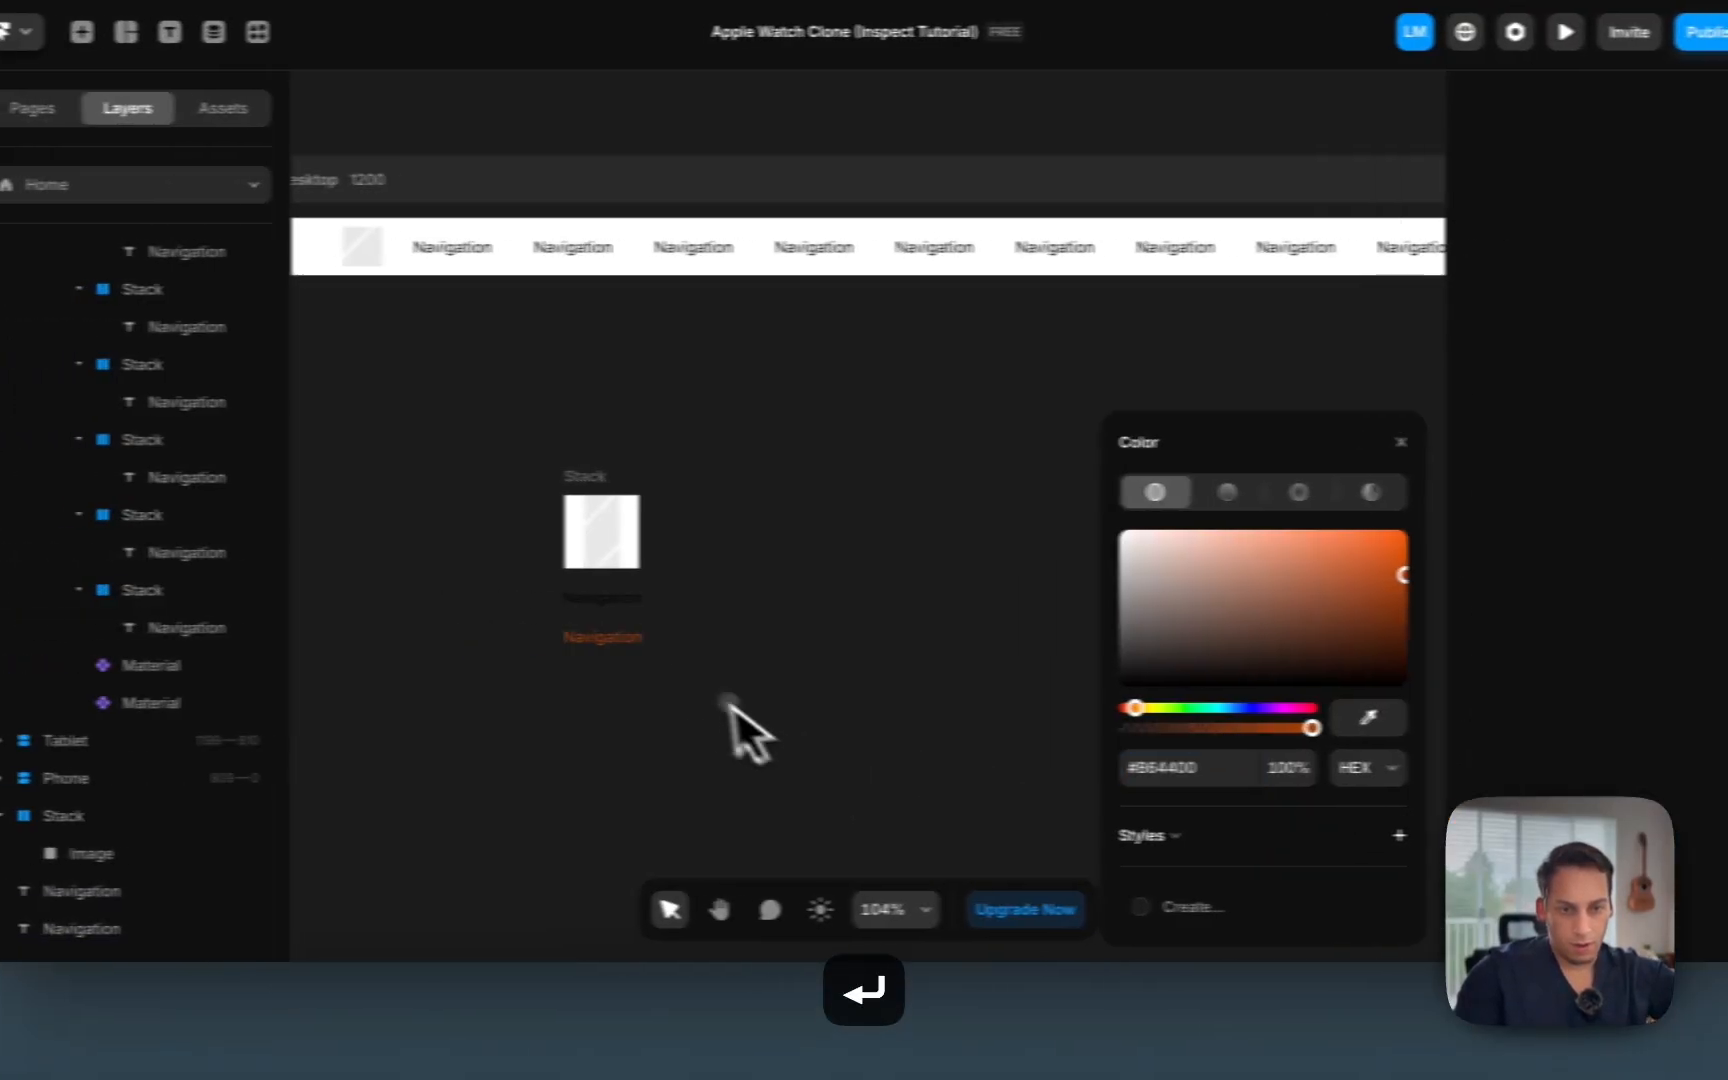
Step: Check the label wording in Chrome, then change the Framer texts to "Apple Watch Series 10" and, in orange, "New"
{"action": "scroll", "coordinate": [438, 642], "scroll_direction": "up", "scroll_amount": 5}
{"action": "left_click", "coordinate": [520, 1066]}
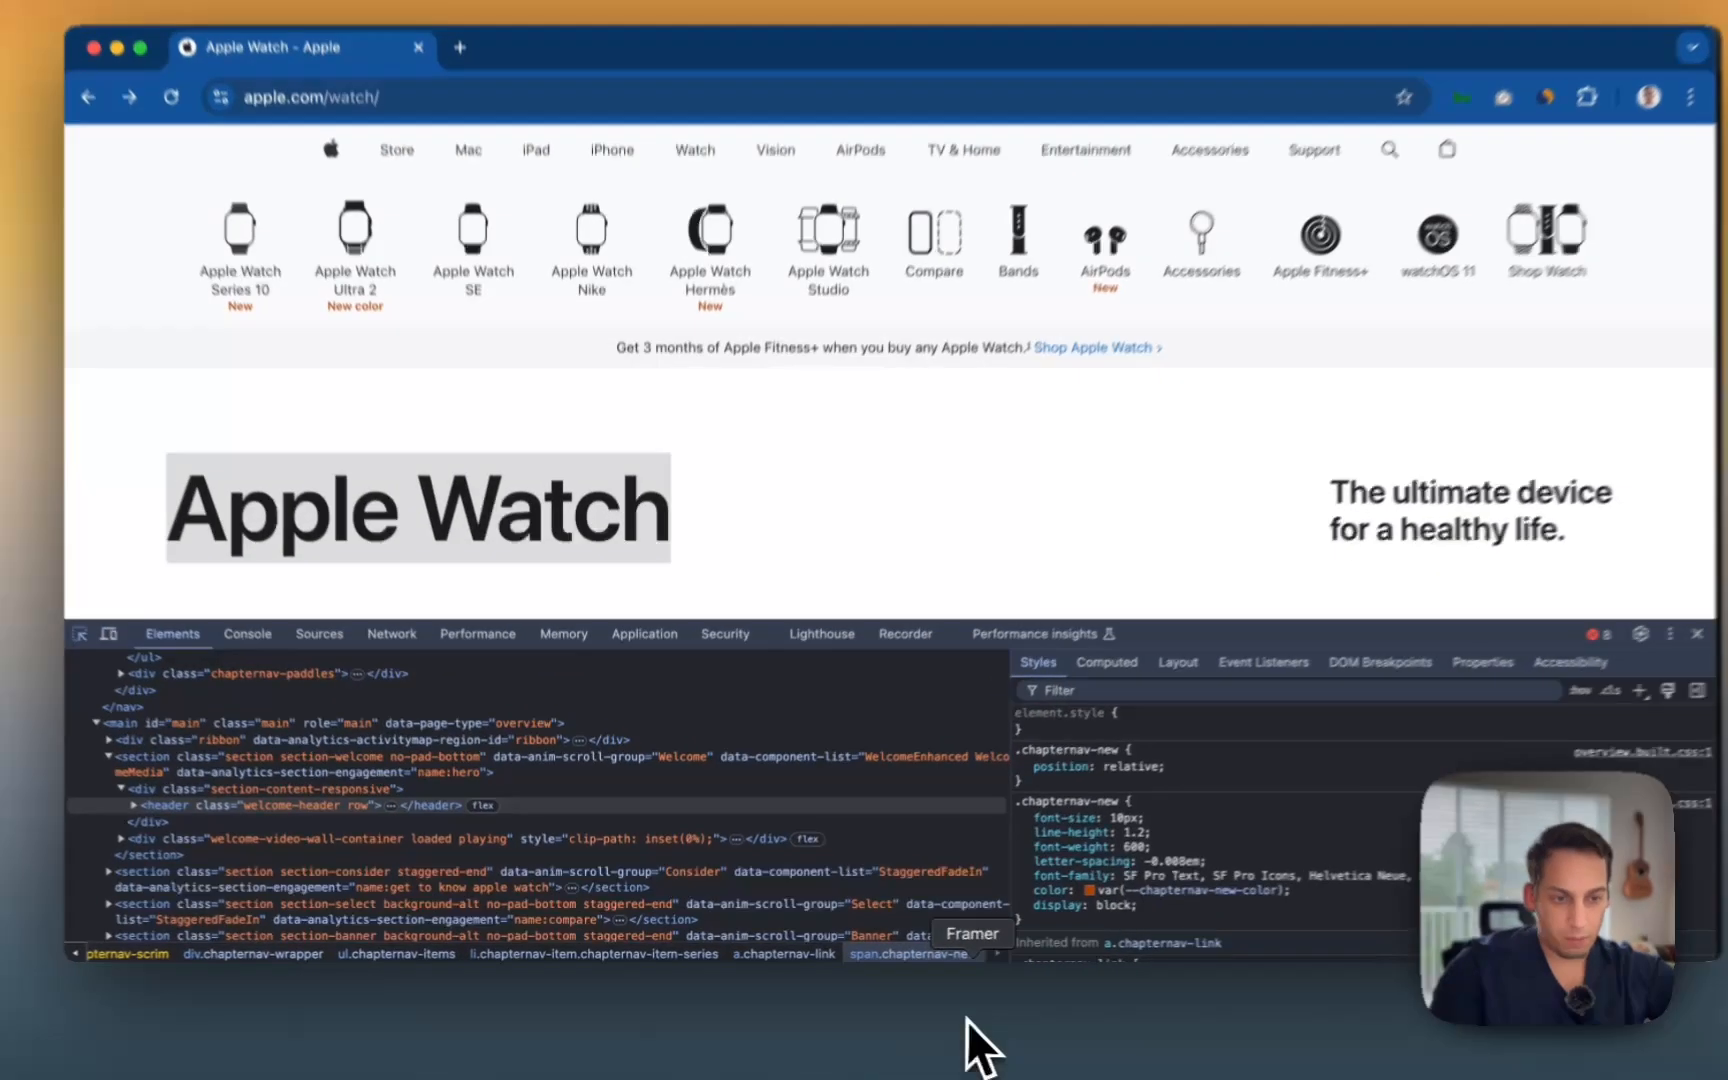
{"action": "left_click", "coordinate": [965, 1035]}
{"action": "left_click", "coordinate": [645, 565]}
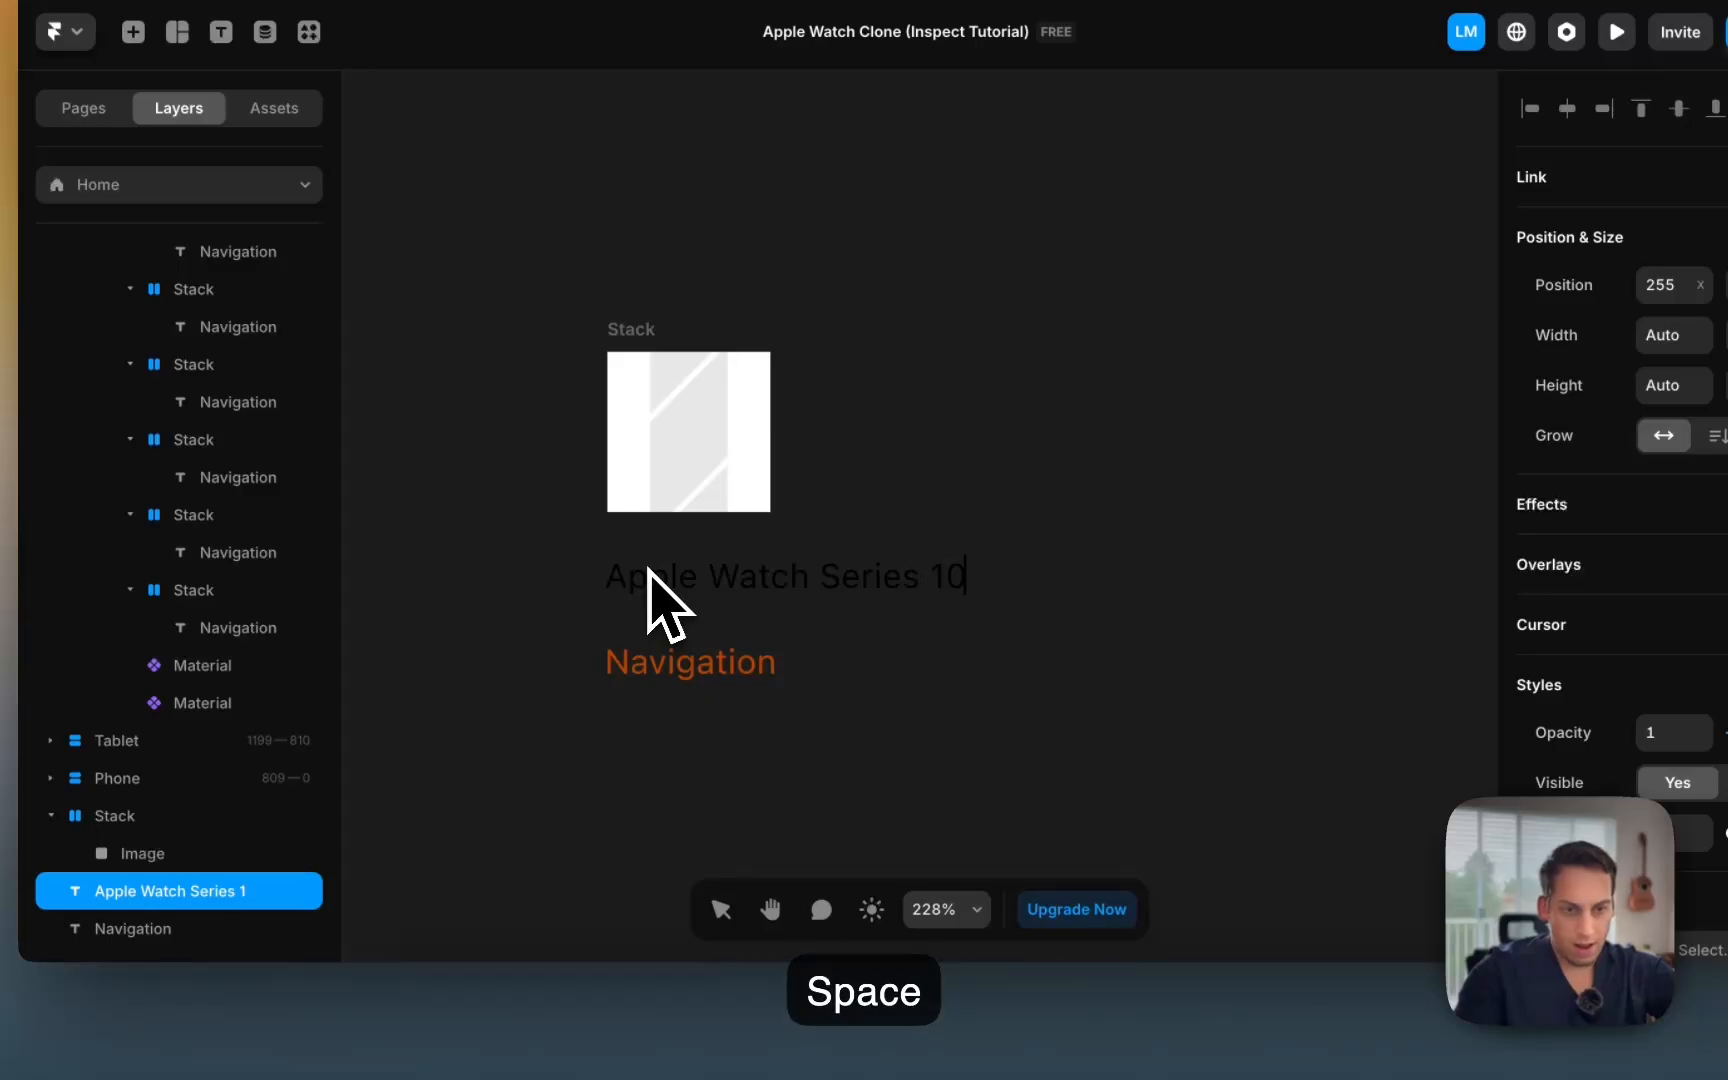
{"action": "double_click", "coordinate": [657, 664]}
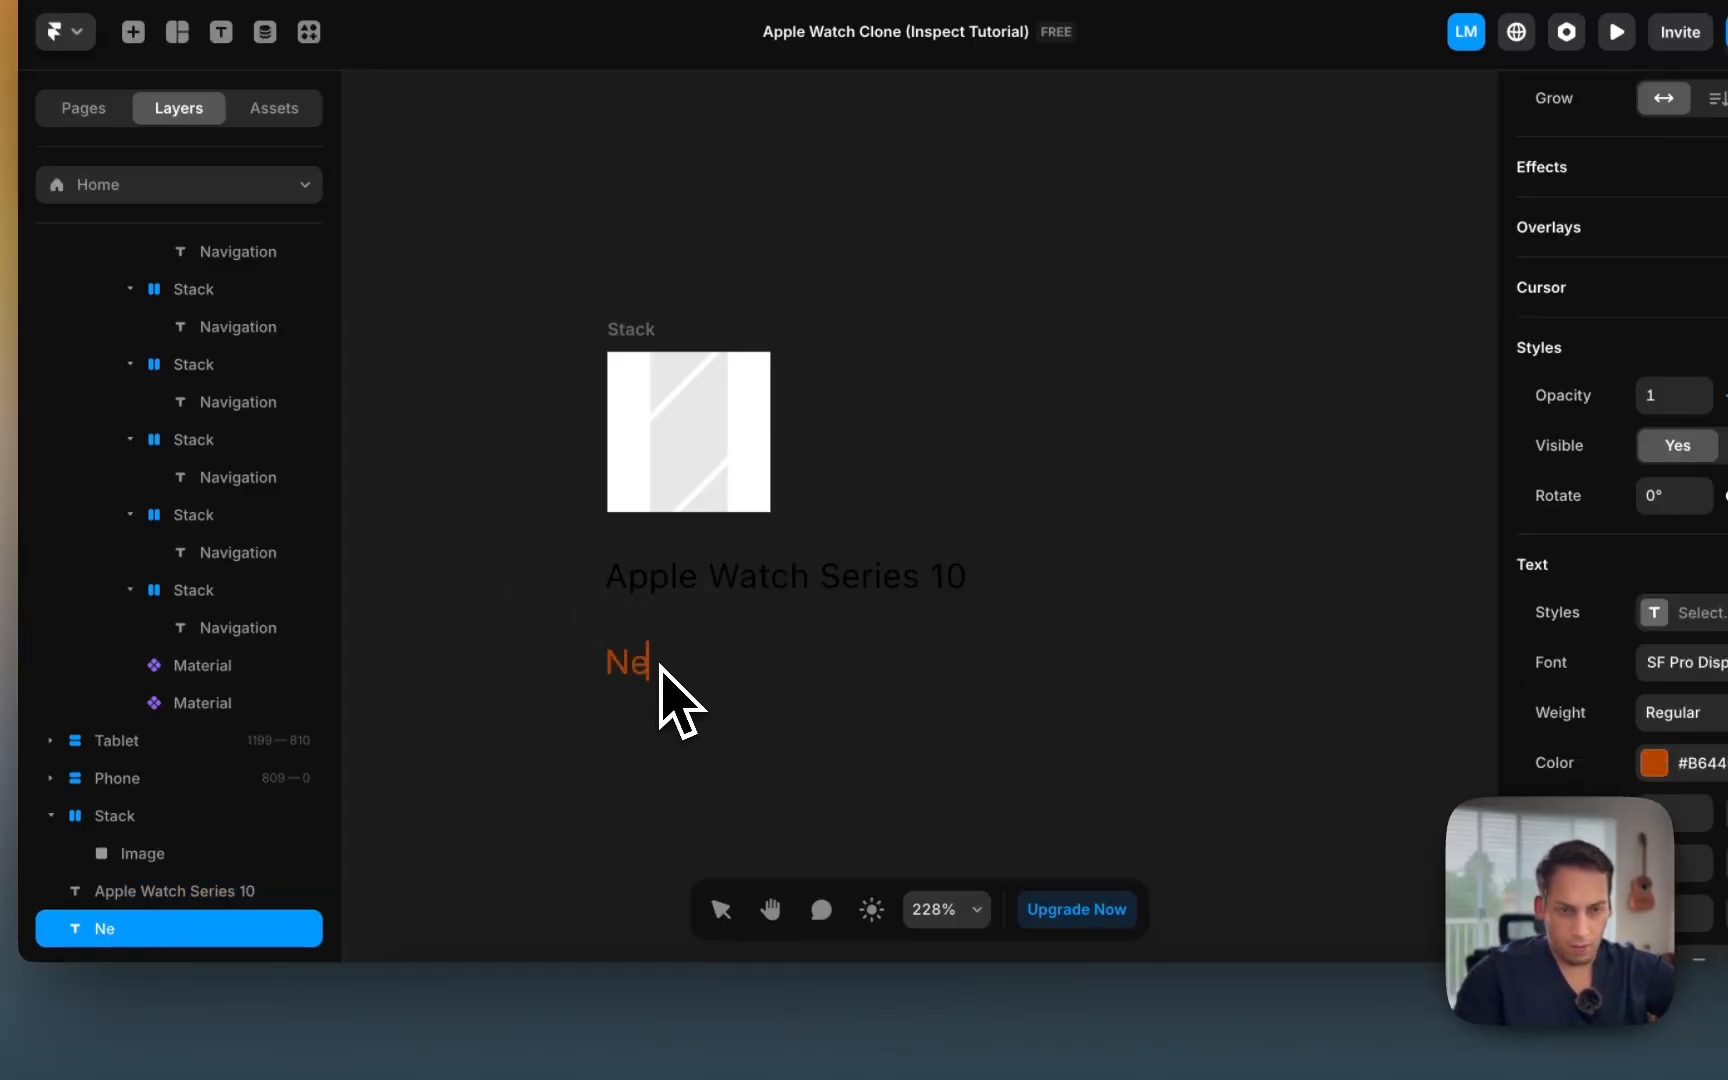
Step: Switch to Chrome, inspect the Apple Watch Series 10 label and its link, and examine the chapternav-label and chapternav-link rules
{"action": "left_click", "coordinate": [521, 1041]}
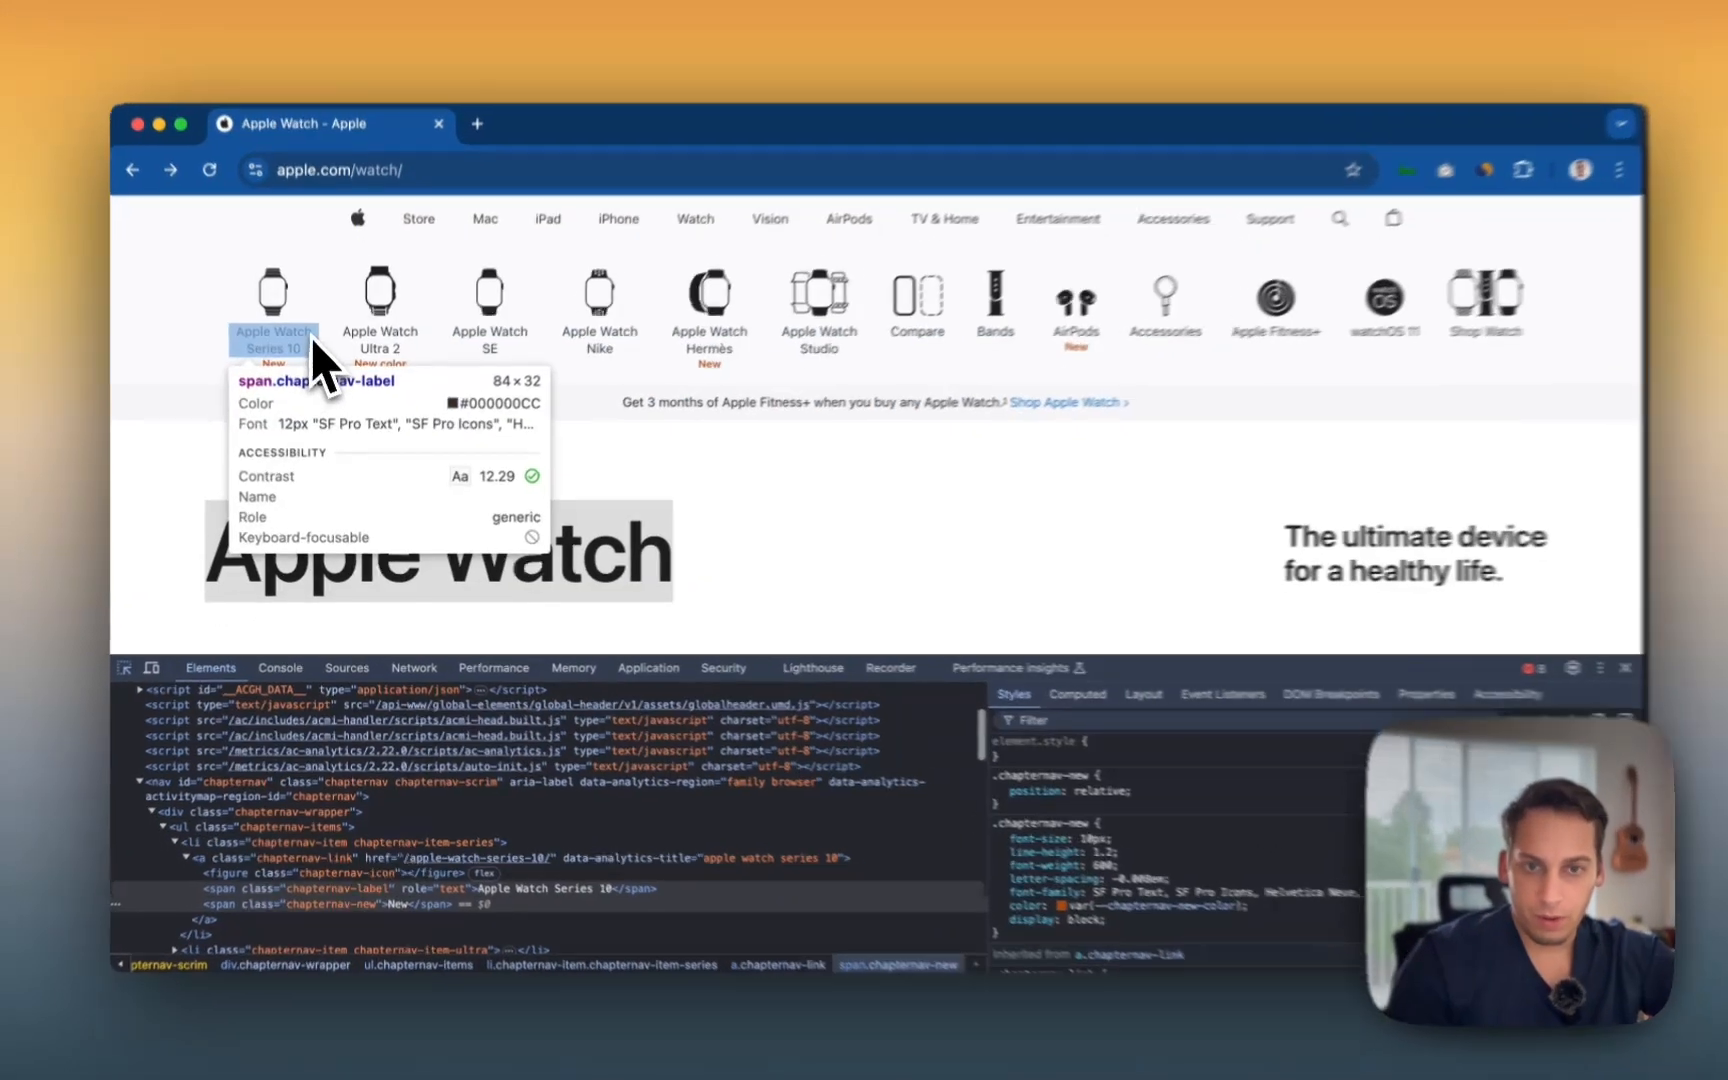
{"action": "left_click", "coordinate": [310, 338]}
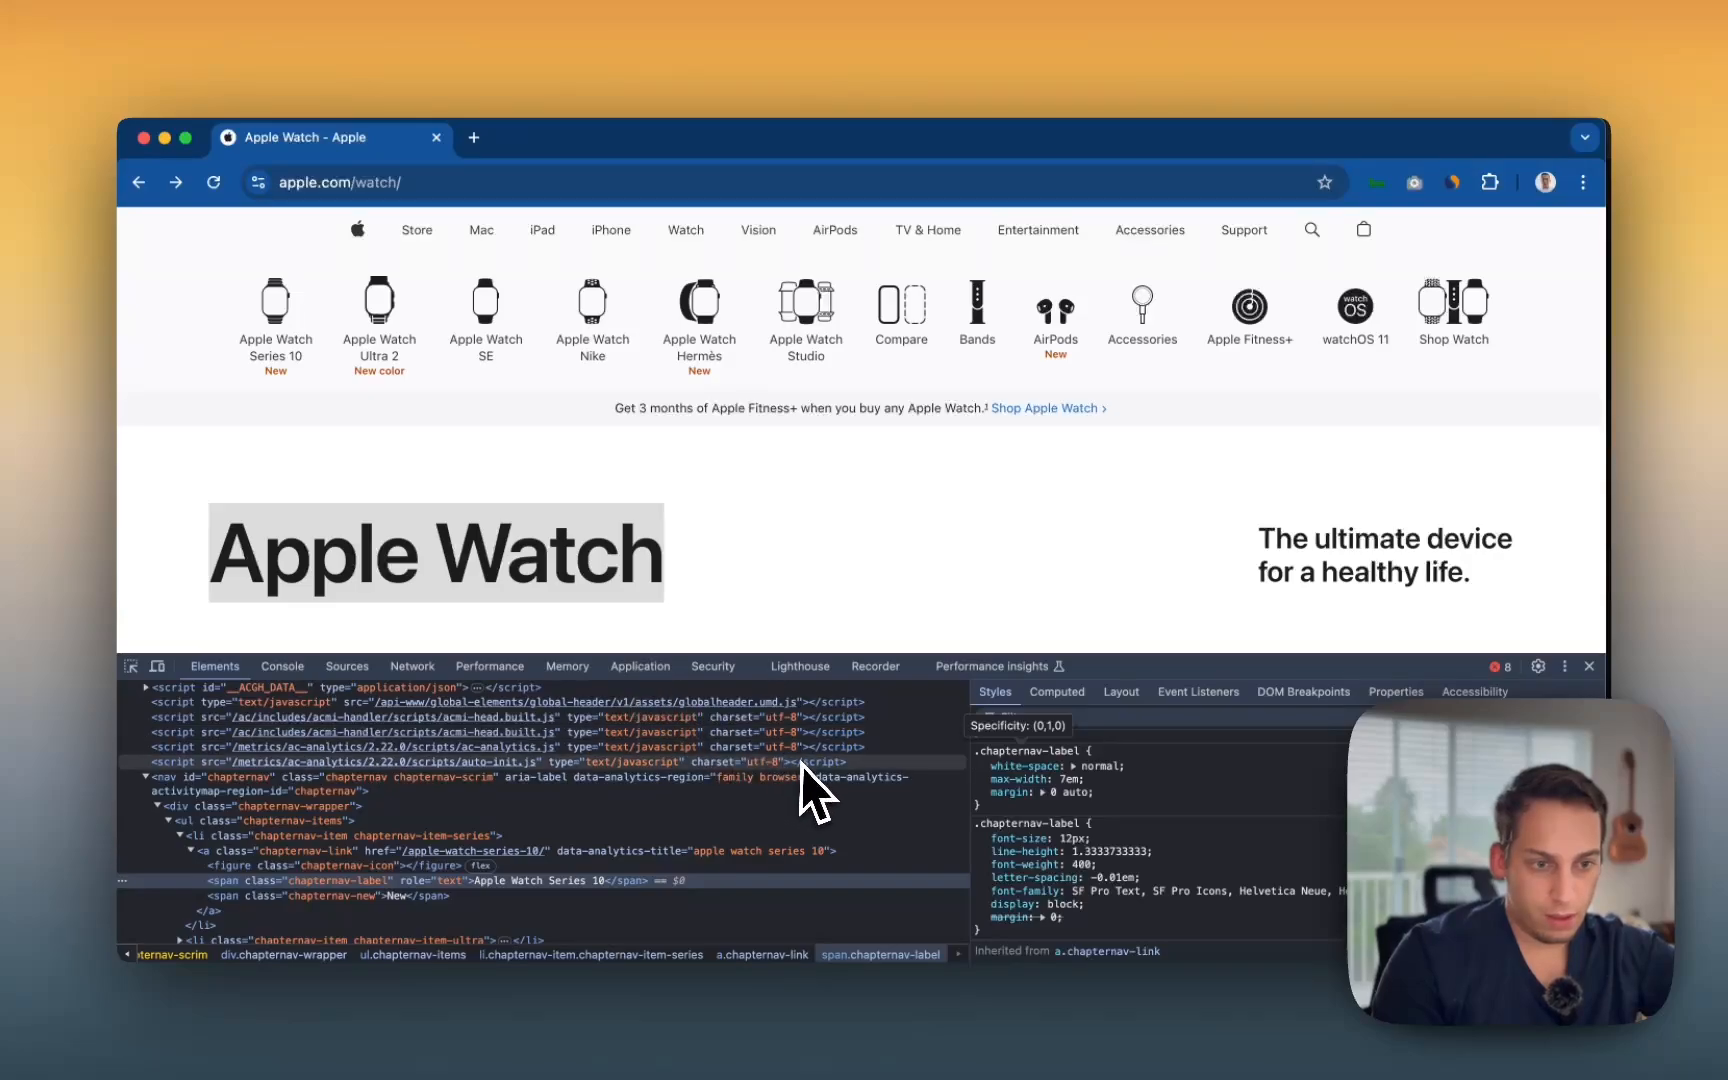
{"action": "scroll", "coordinate": [1040, 842], "scroll_direction": "up", "scroll_amount": 1}
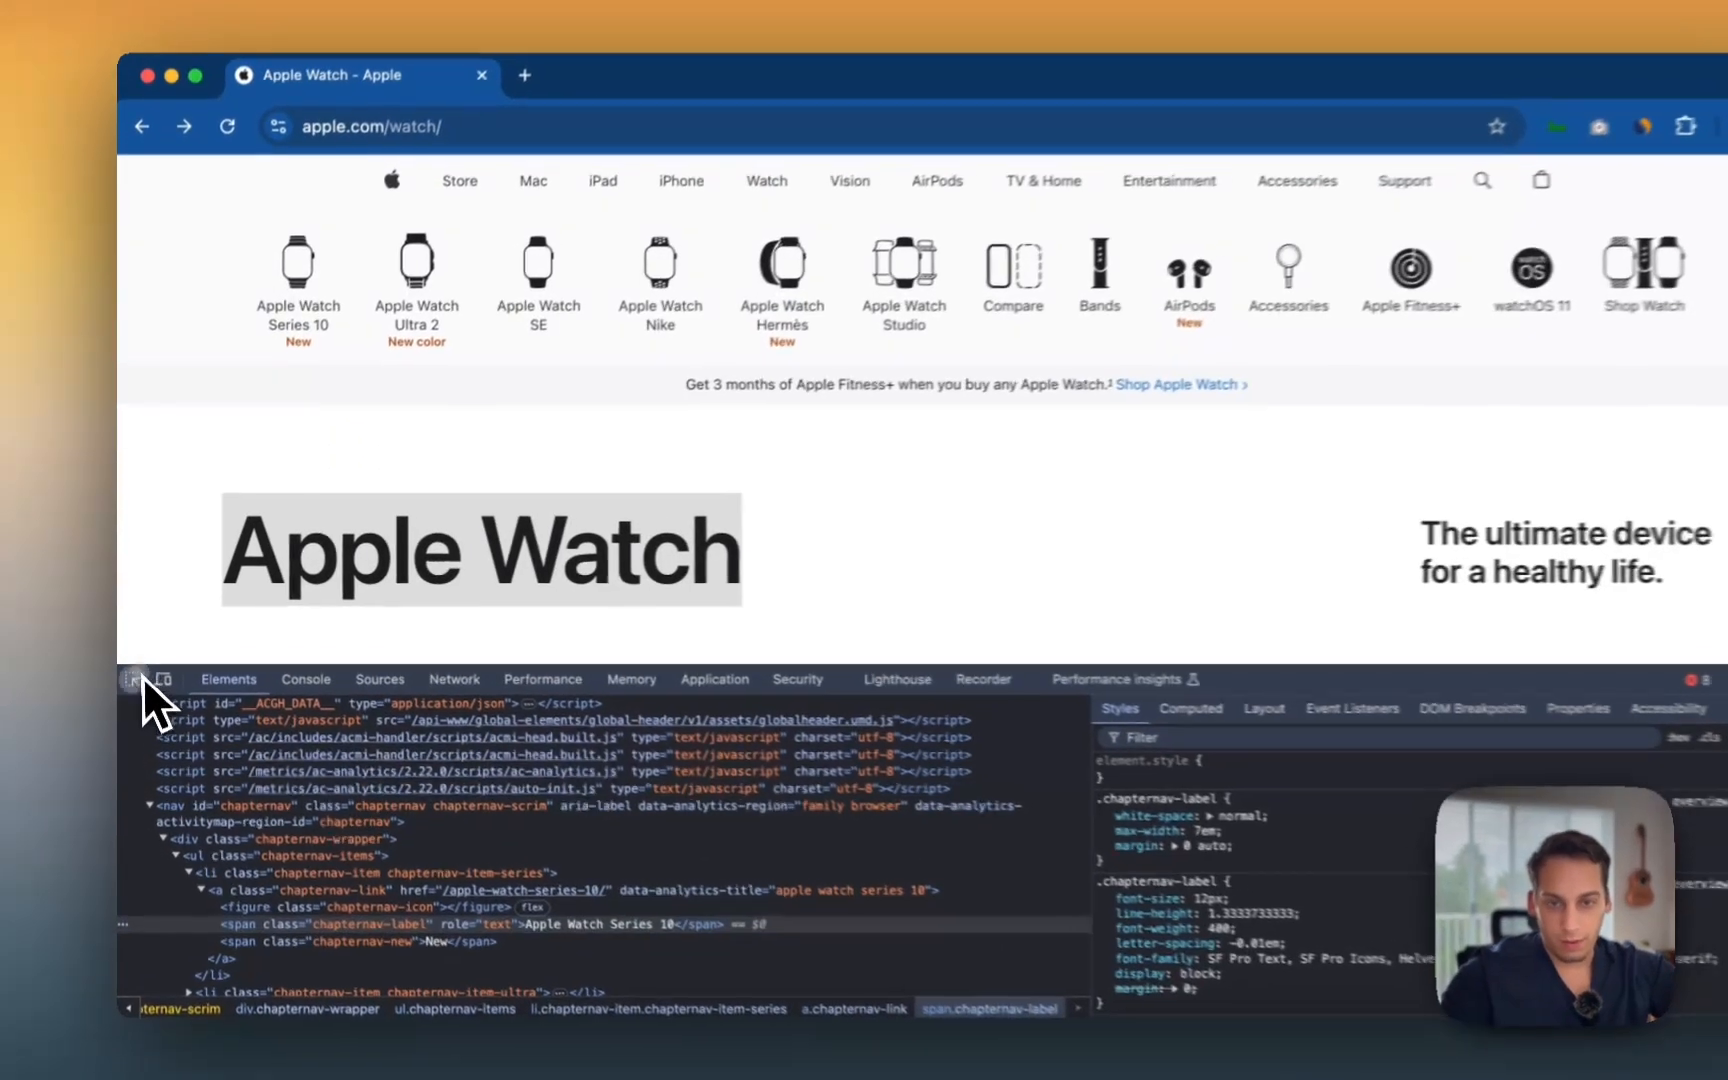
{"action": "left_click", "coordinate": [130, 666]}
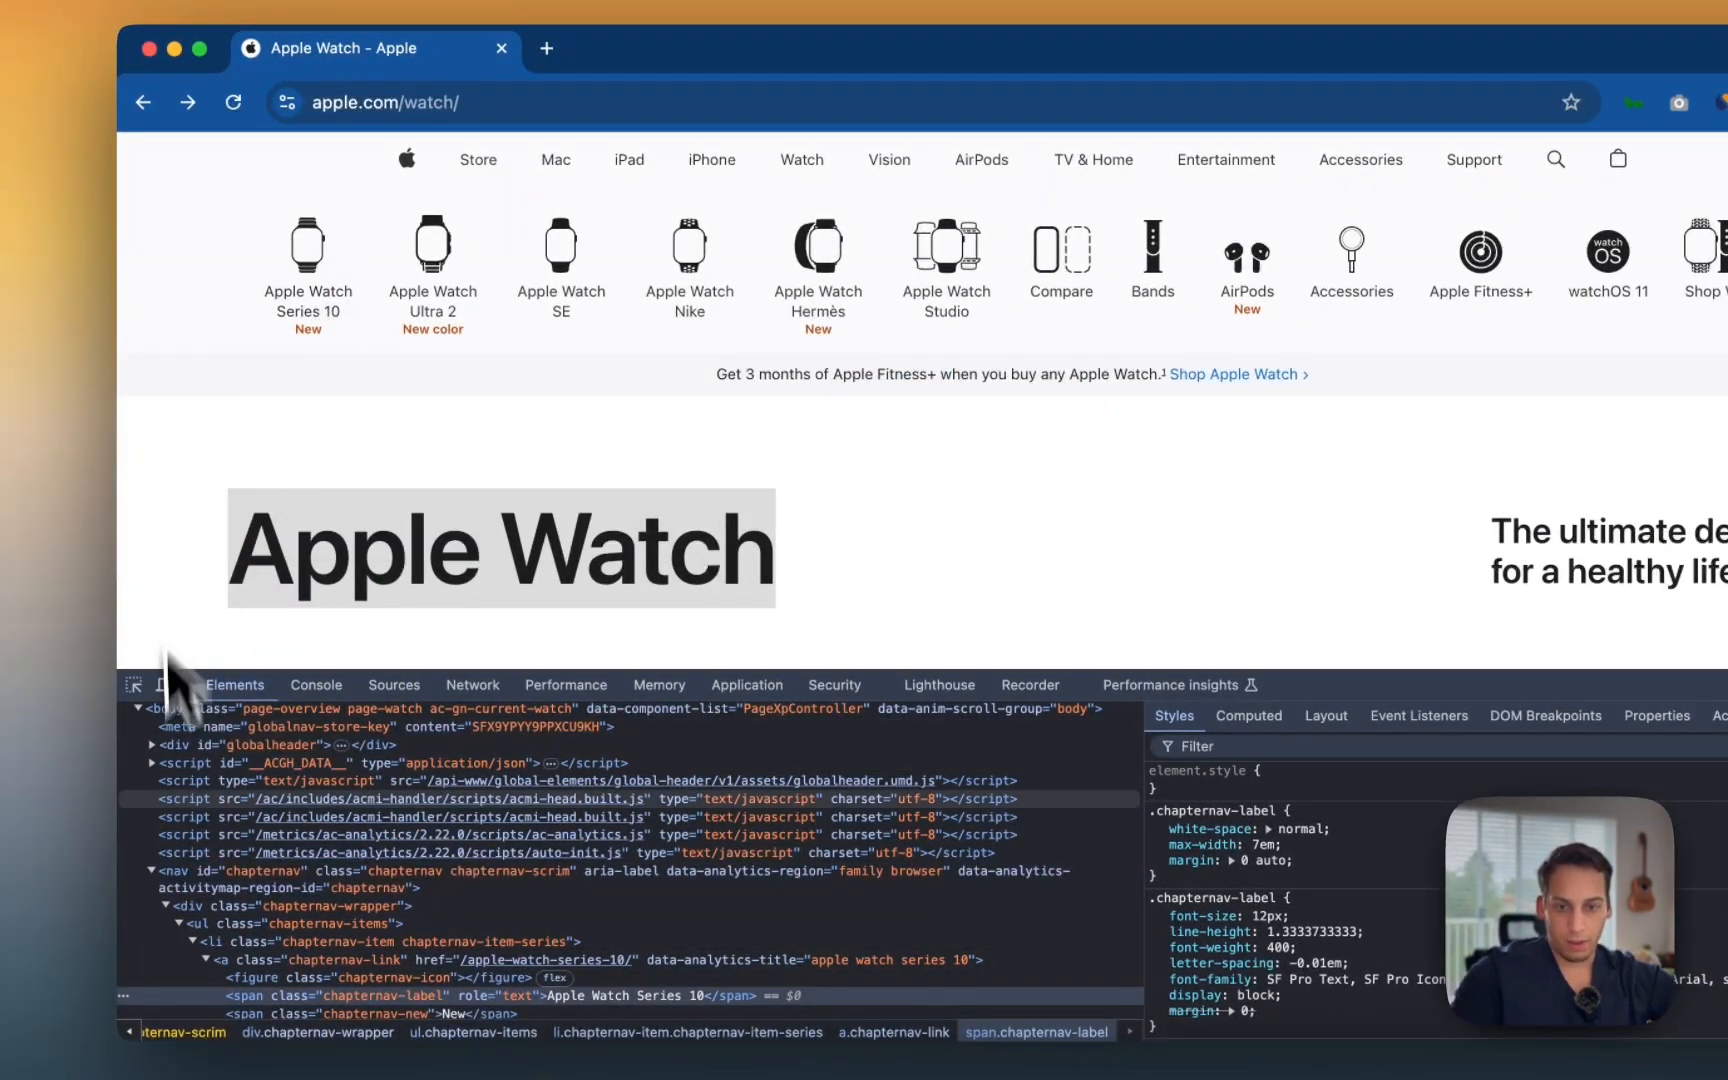
{"action": "scroll", "coordinate": [250, 820], "scroll_direction": "down", "scroll_amount": 2}
{"action": "left_click", "coordinate": [136, 685]}
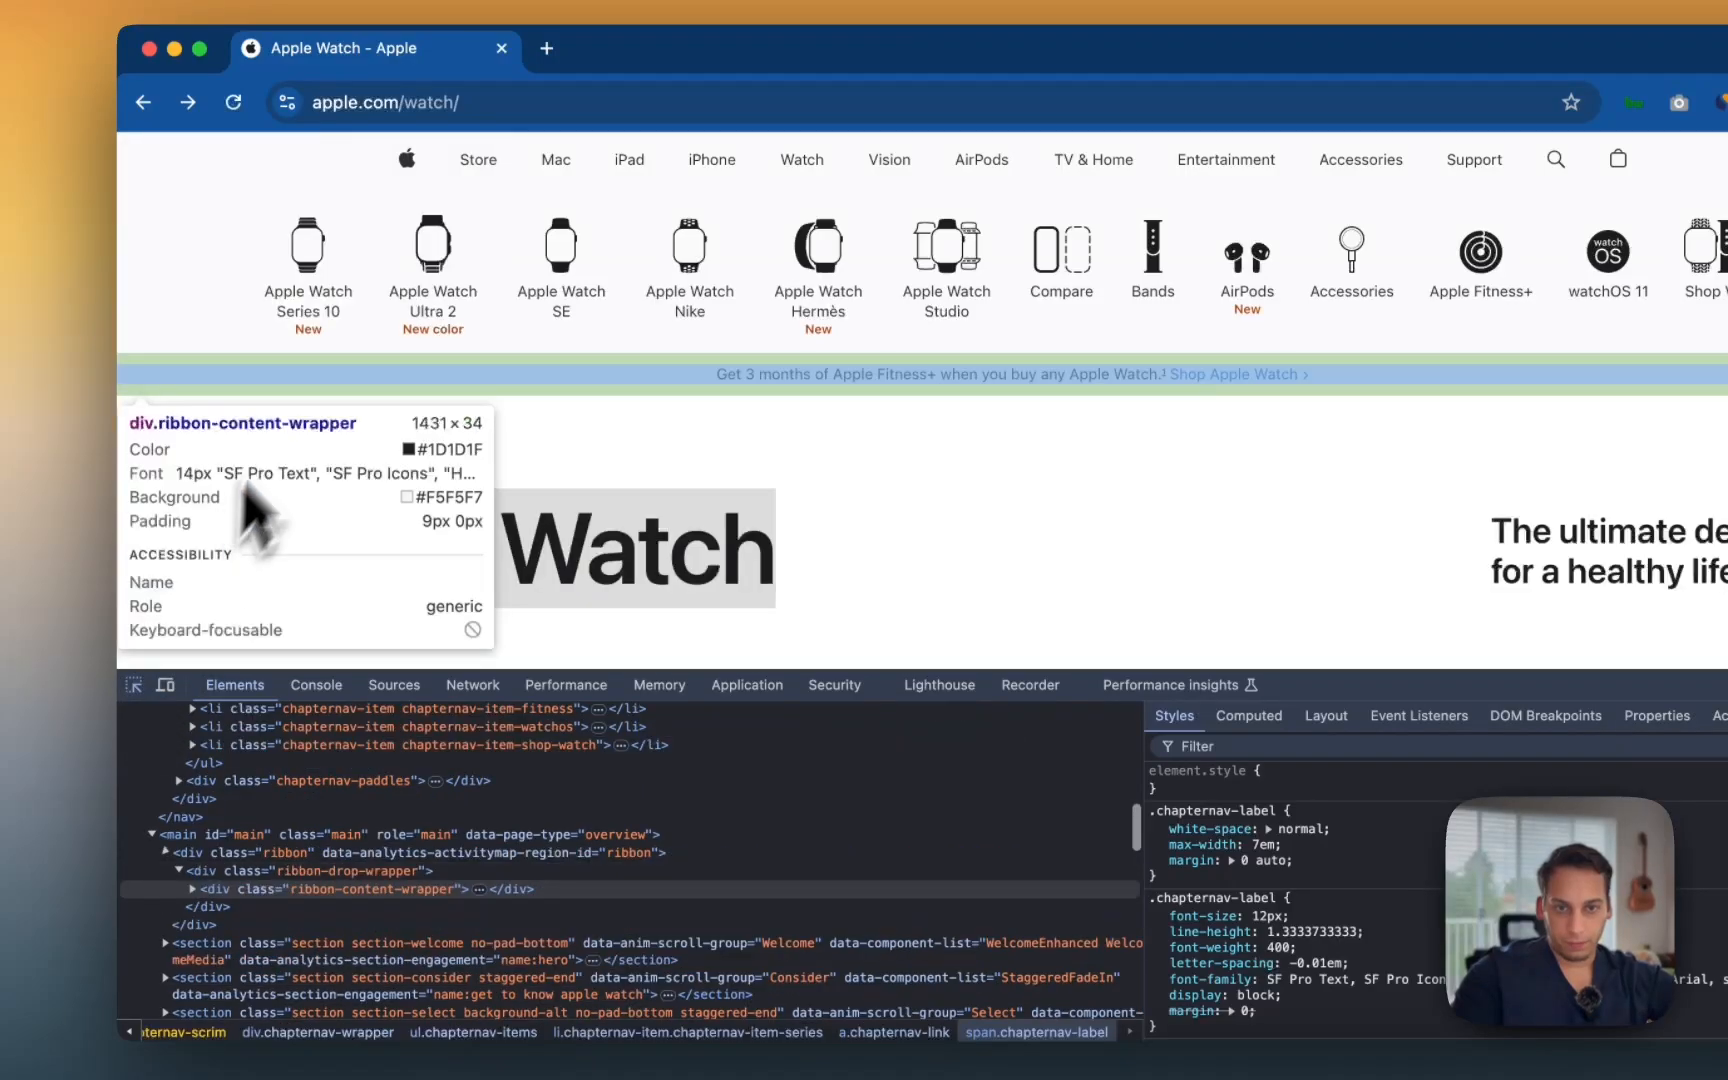
{"action": "left_click", "coordinate": [360, 292]}
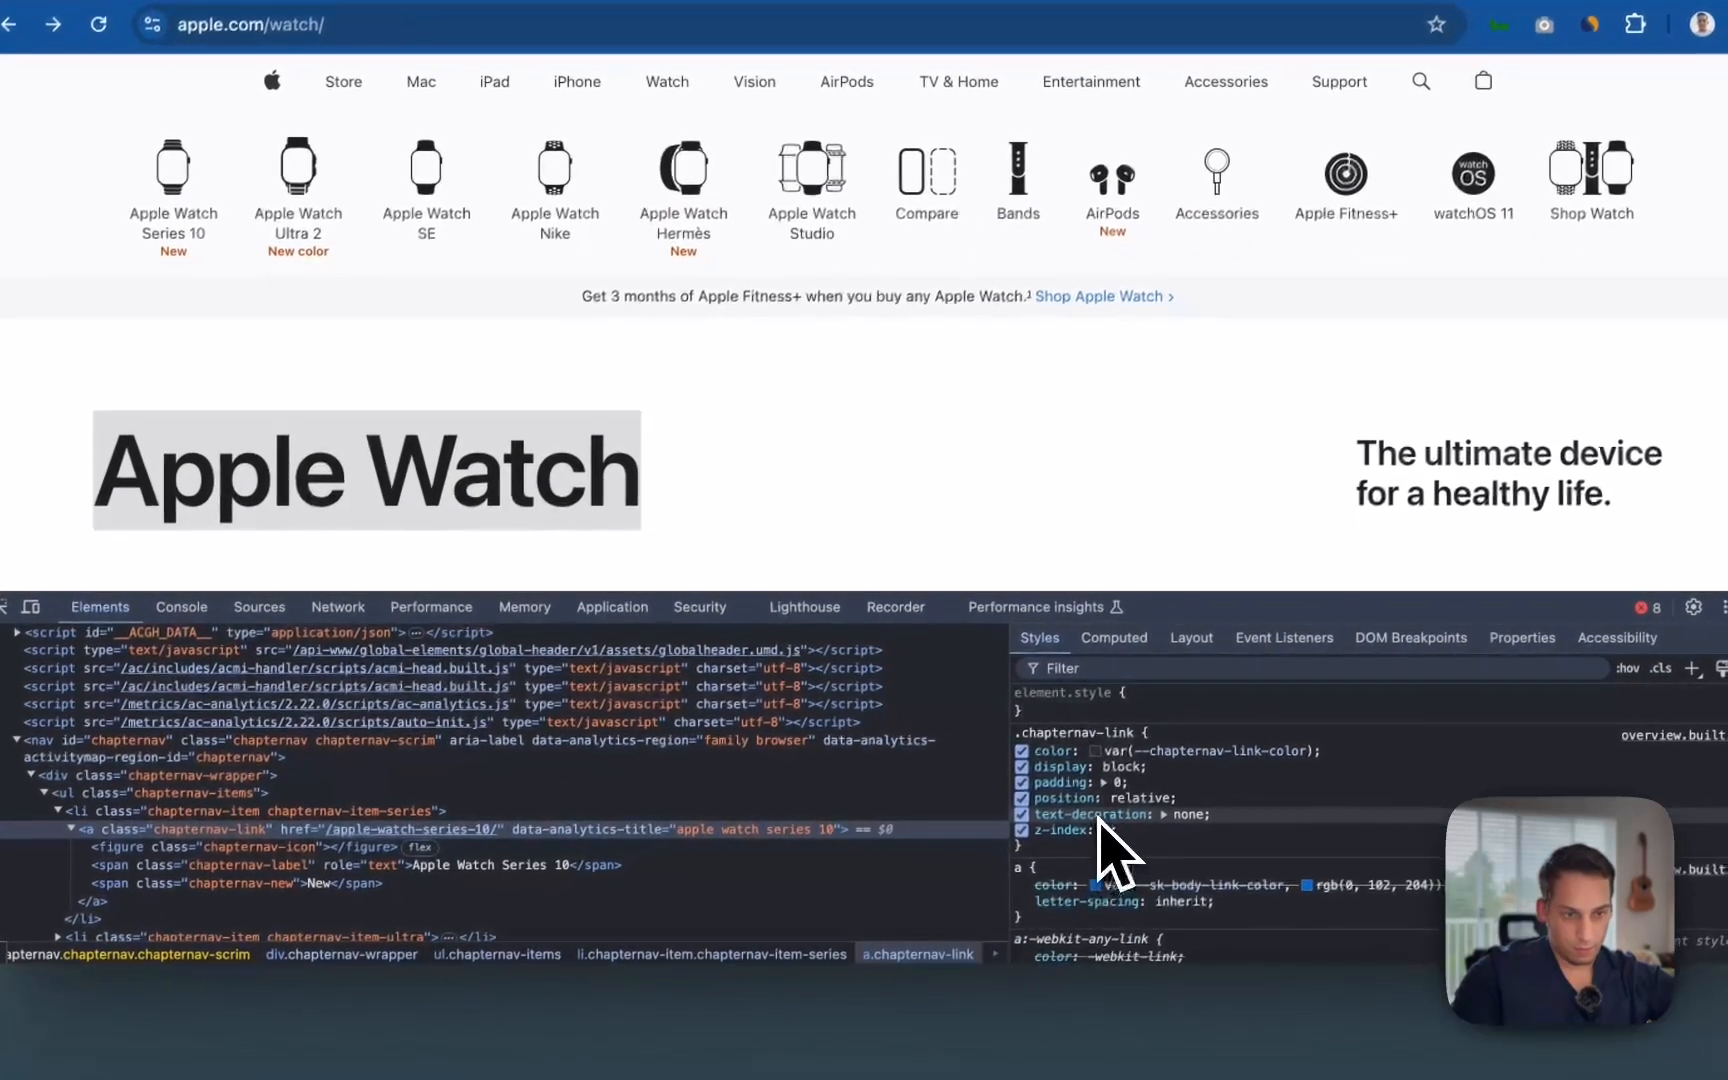
{"action": "mouse_move", "coordinate": [1234, 894]}
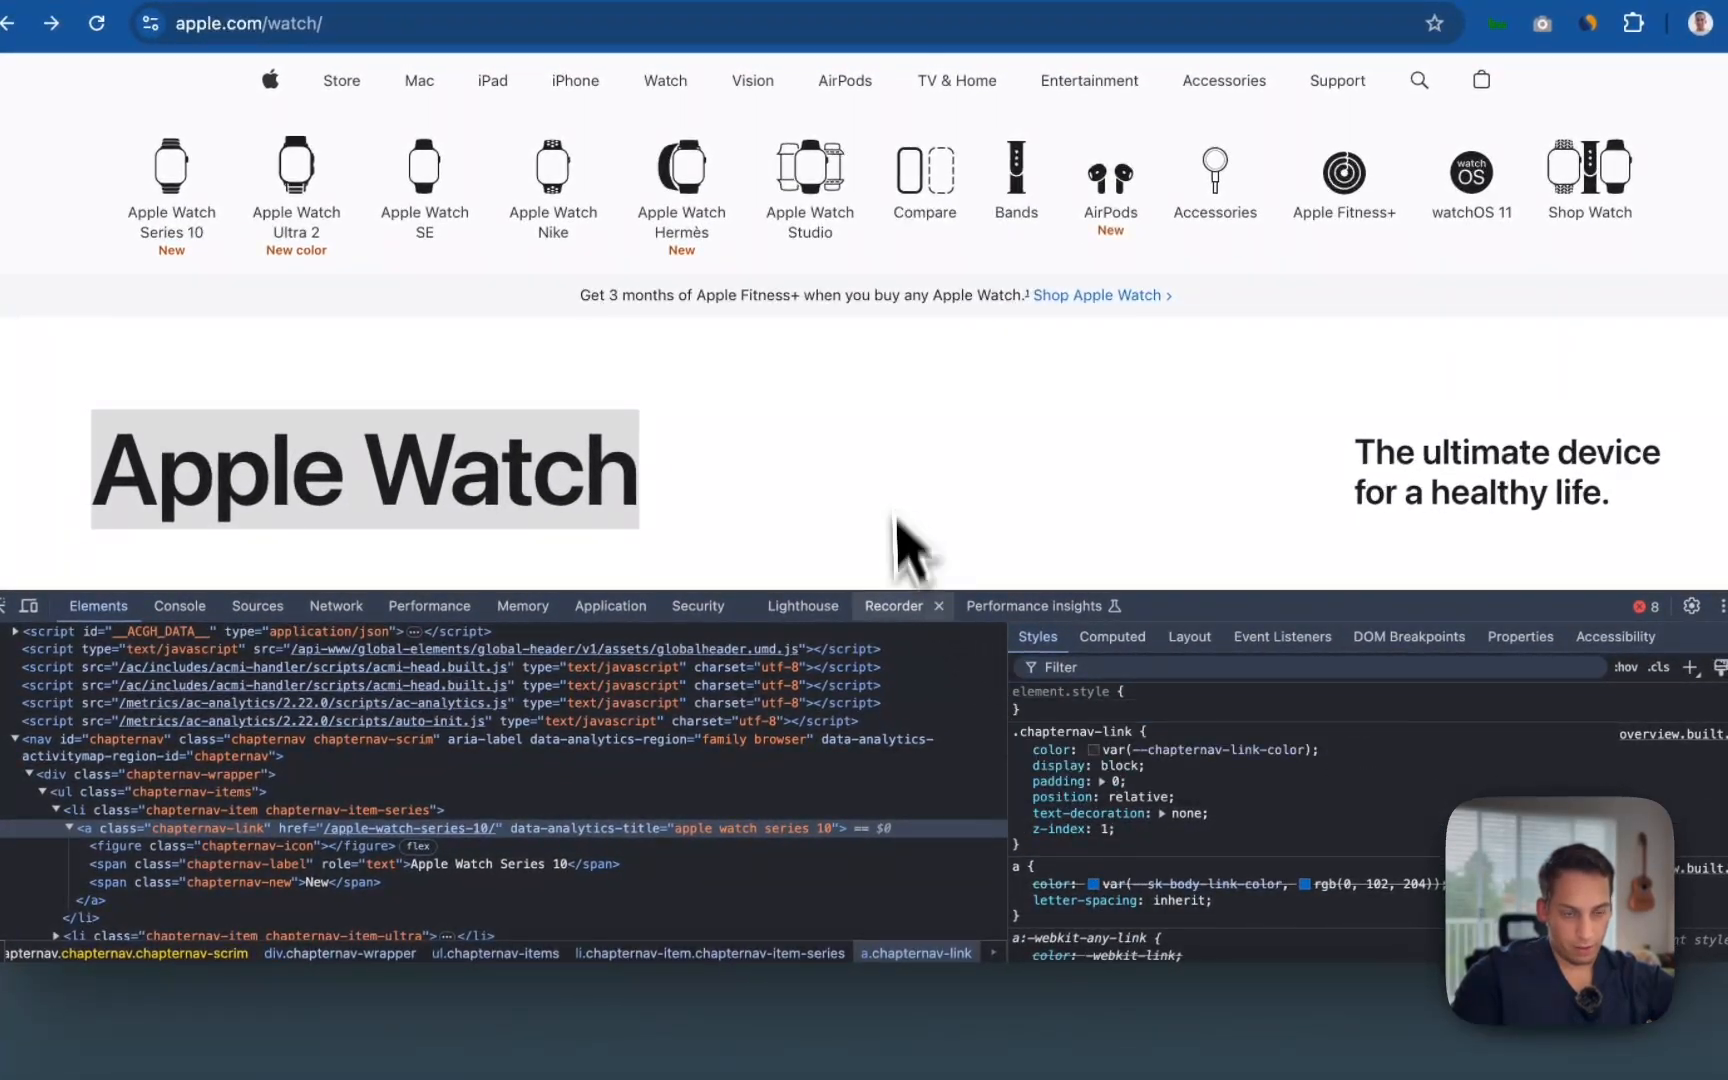
Step: Return to Framer and wrap the icon stack, the Apple Watch Series 10 text and the New text together in a stack
{"action": "left_click", "coordinate": [944, 1002]}
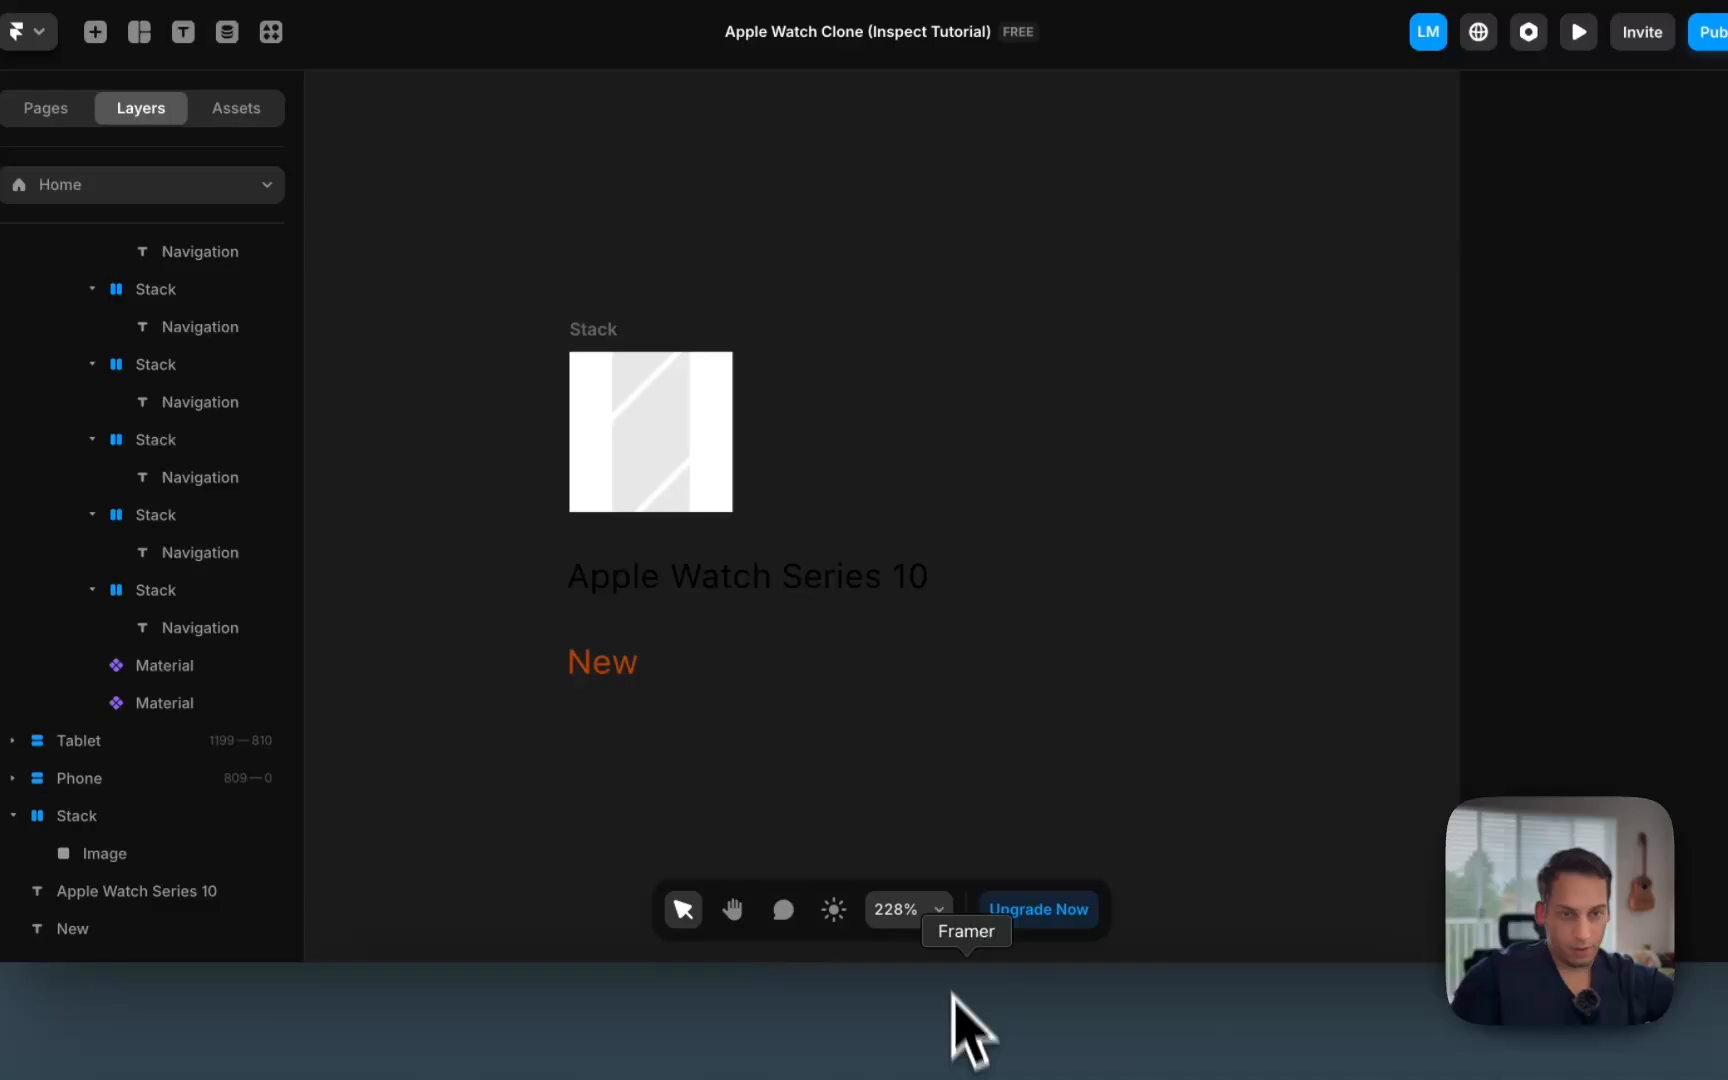
{"action": "left_click", "coordinate": [678, 565]}
{"action": "left_click", "coordinate": [595, 665], "text": "shift"}
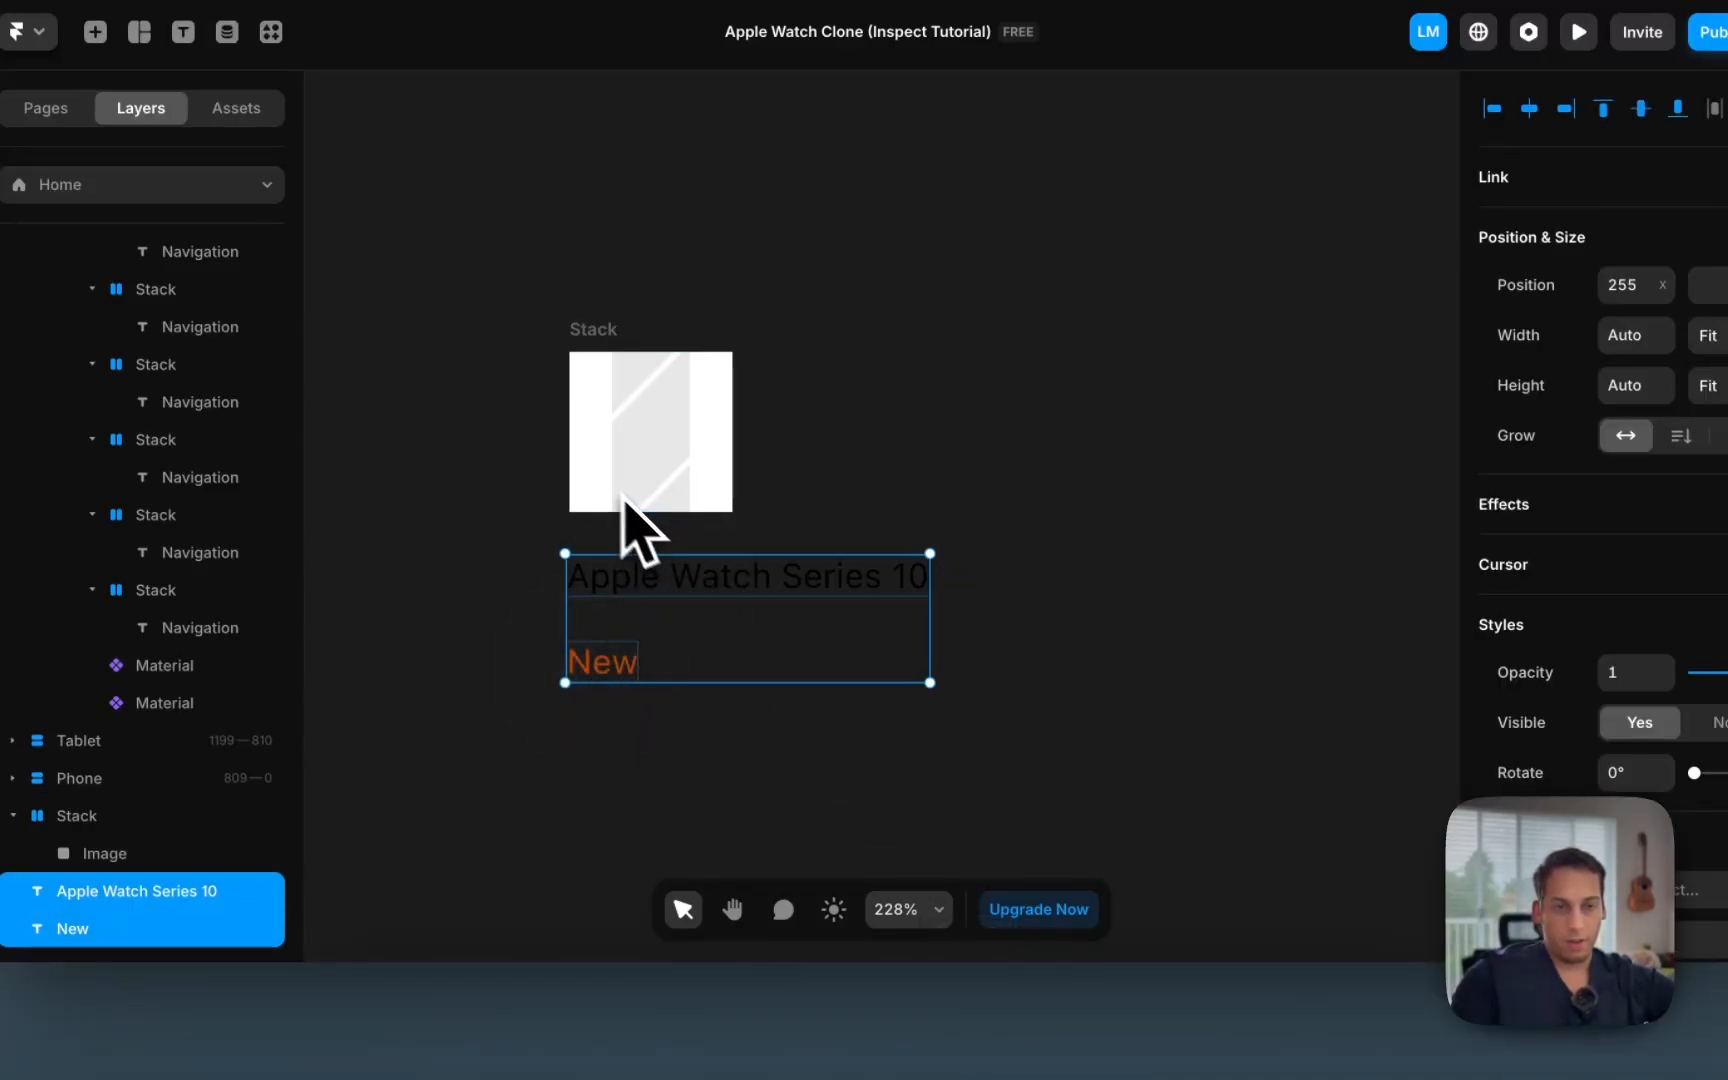
{"action": "left_click", "coordinate": [583, 334], "text": "shift"}
{"action": "right_click", "coordinate": [582, 332]}
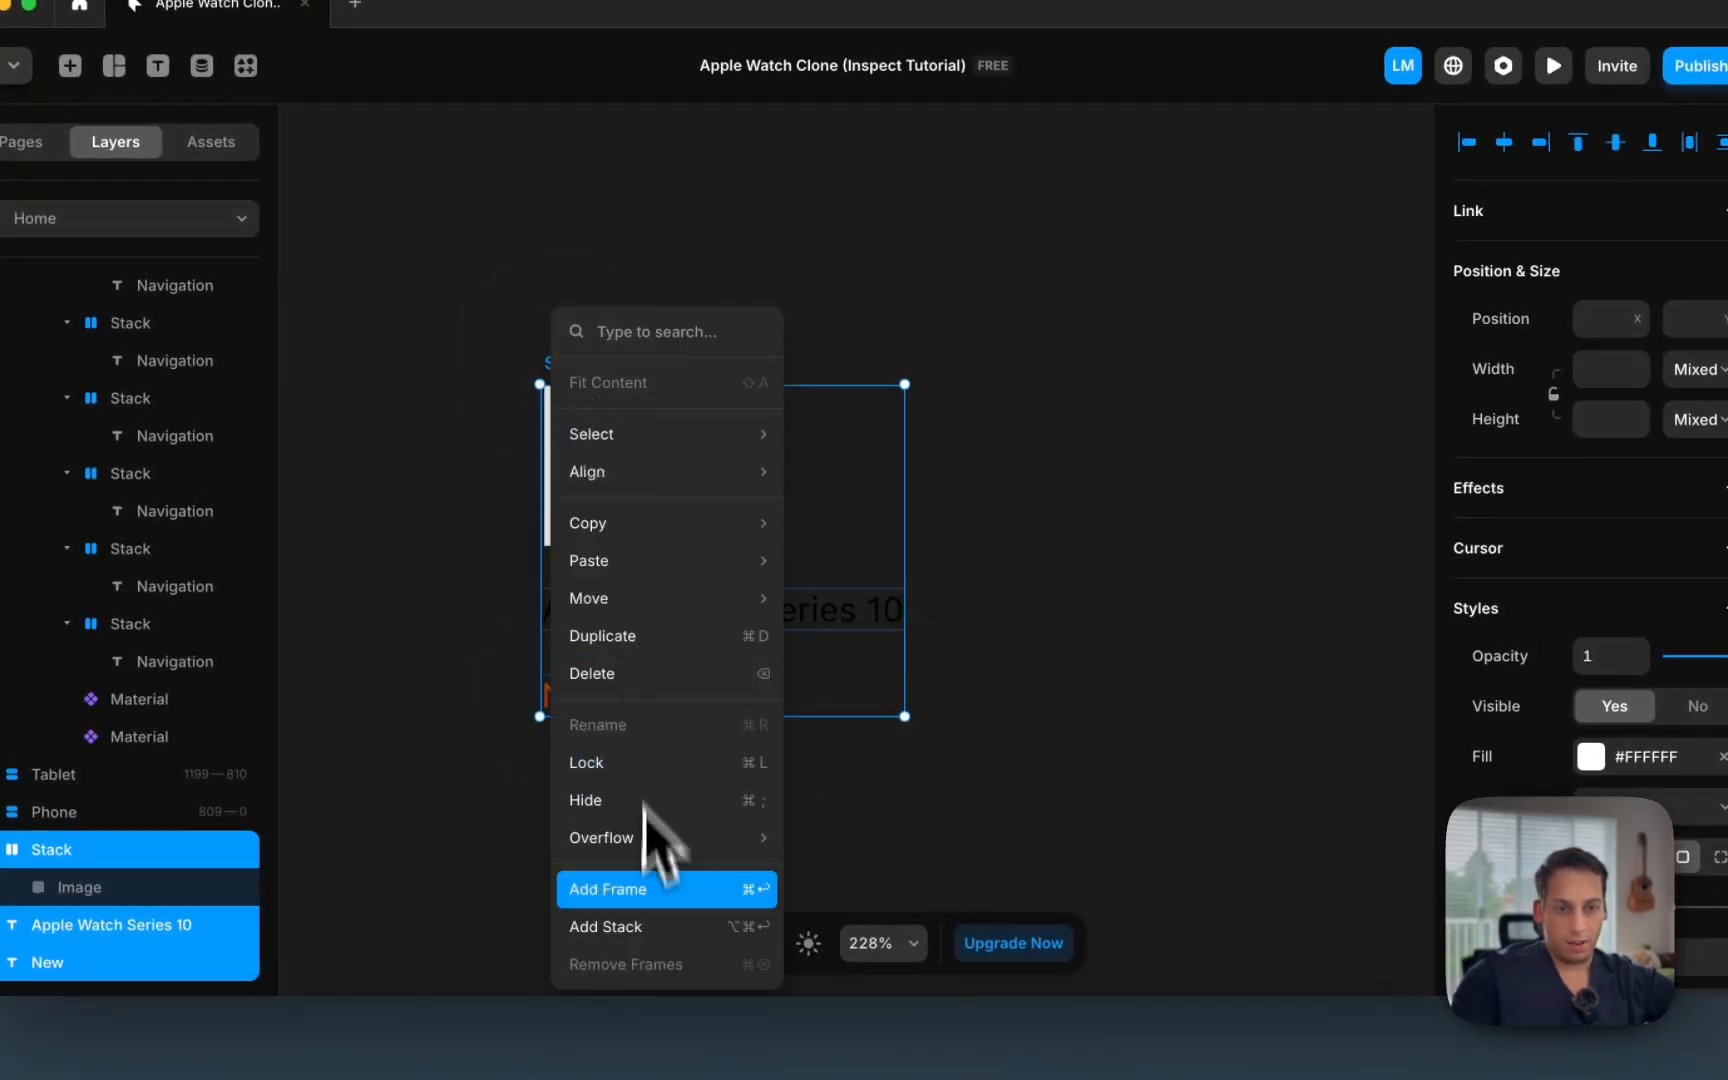
{"action": "left_click", "coordinate": [648, 889]}
Step: Give the Apple Watch Series 10 text in the new stack a fixed width of 76 so it wraps onto two lines
{"action": "left_click", "coordinate": [973, 714]}
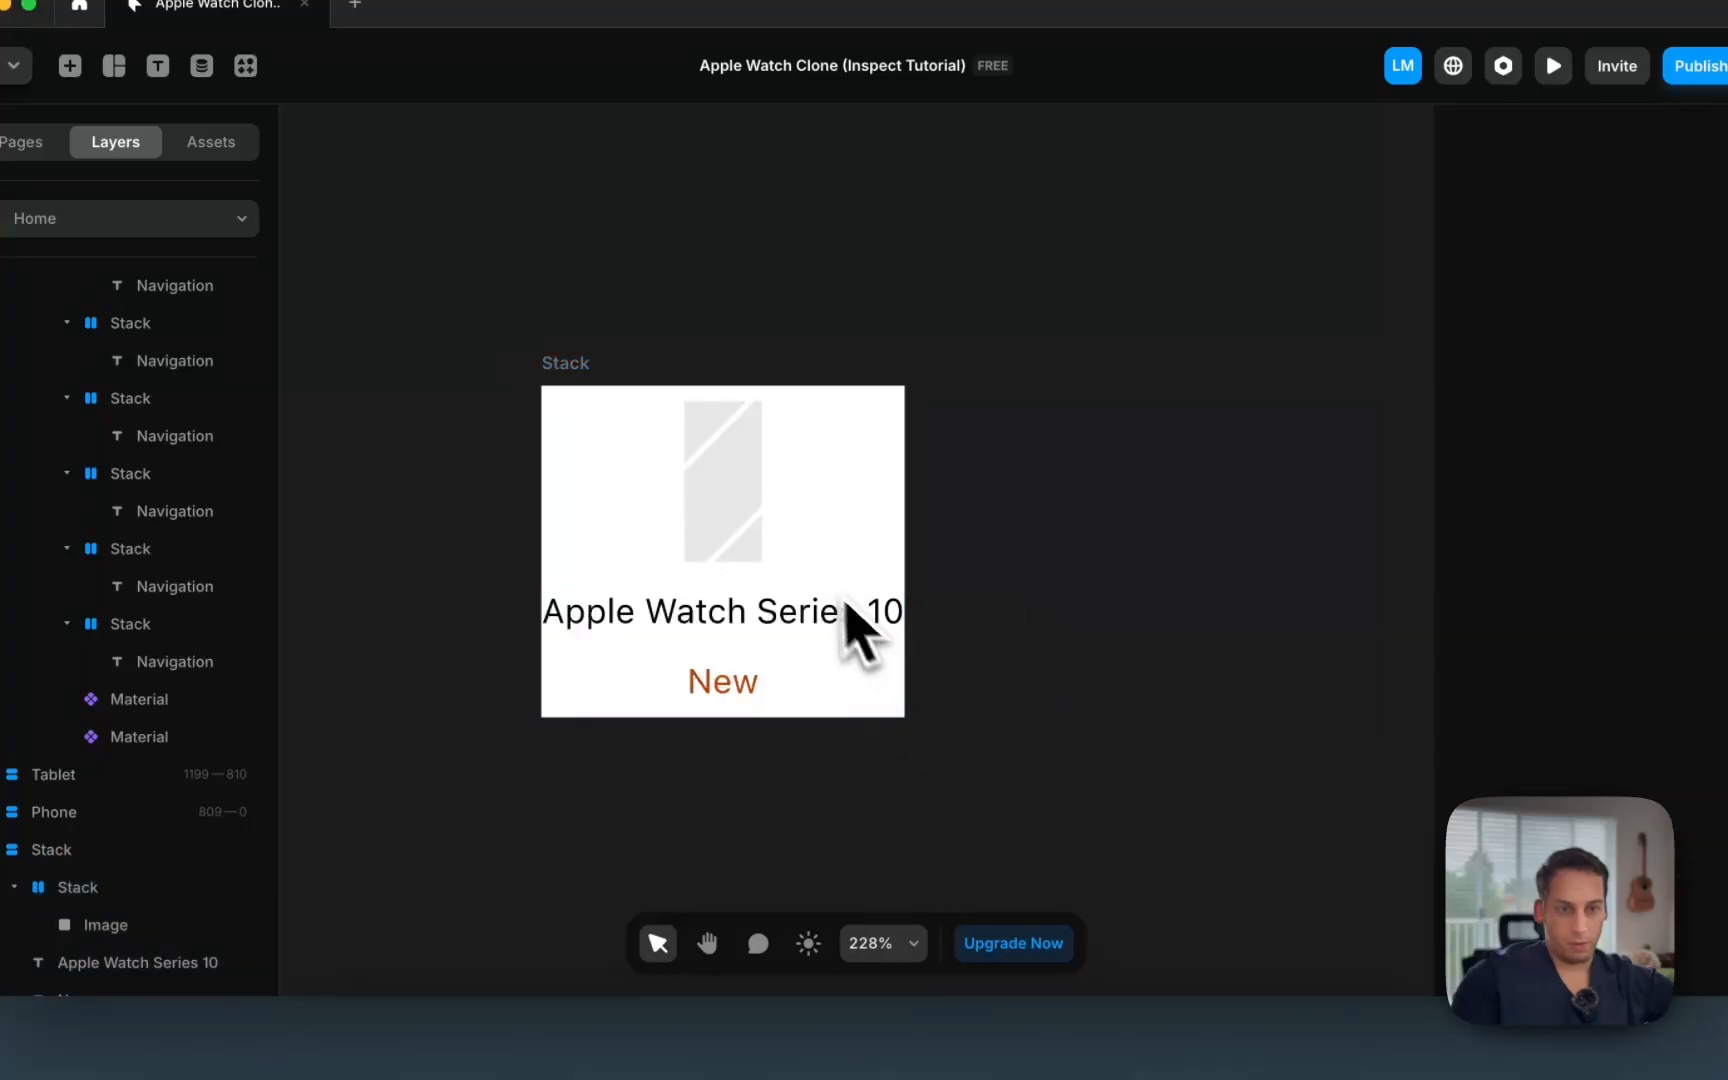
{"action": "left_click", "coordinate": [645, 470]}
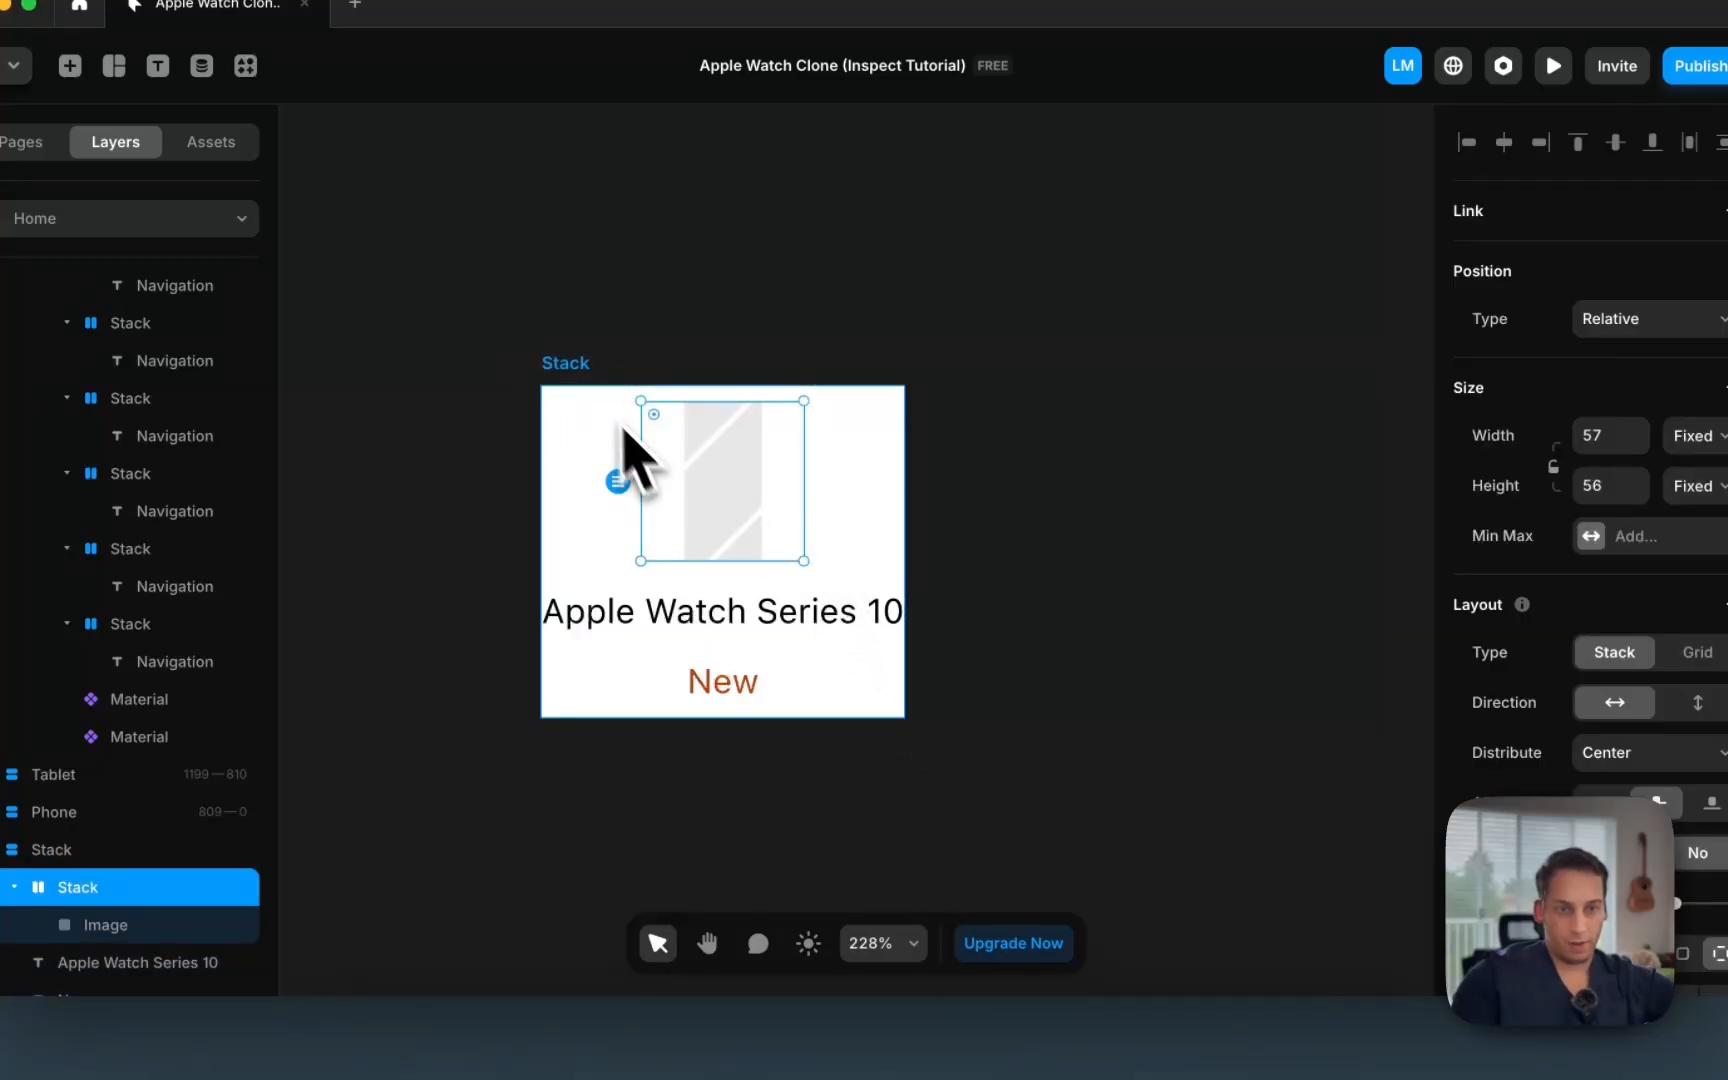
{"action": "left_click", "coordinate": [610, 626]}
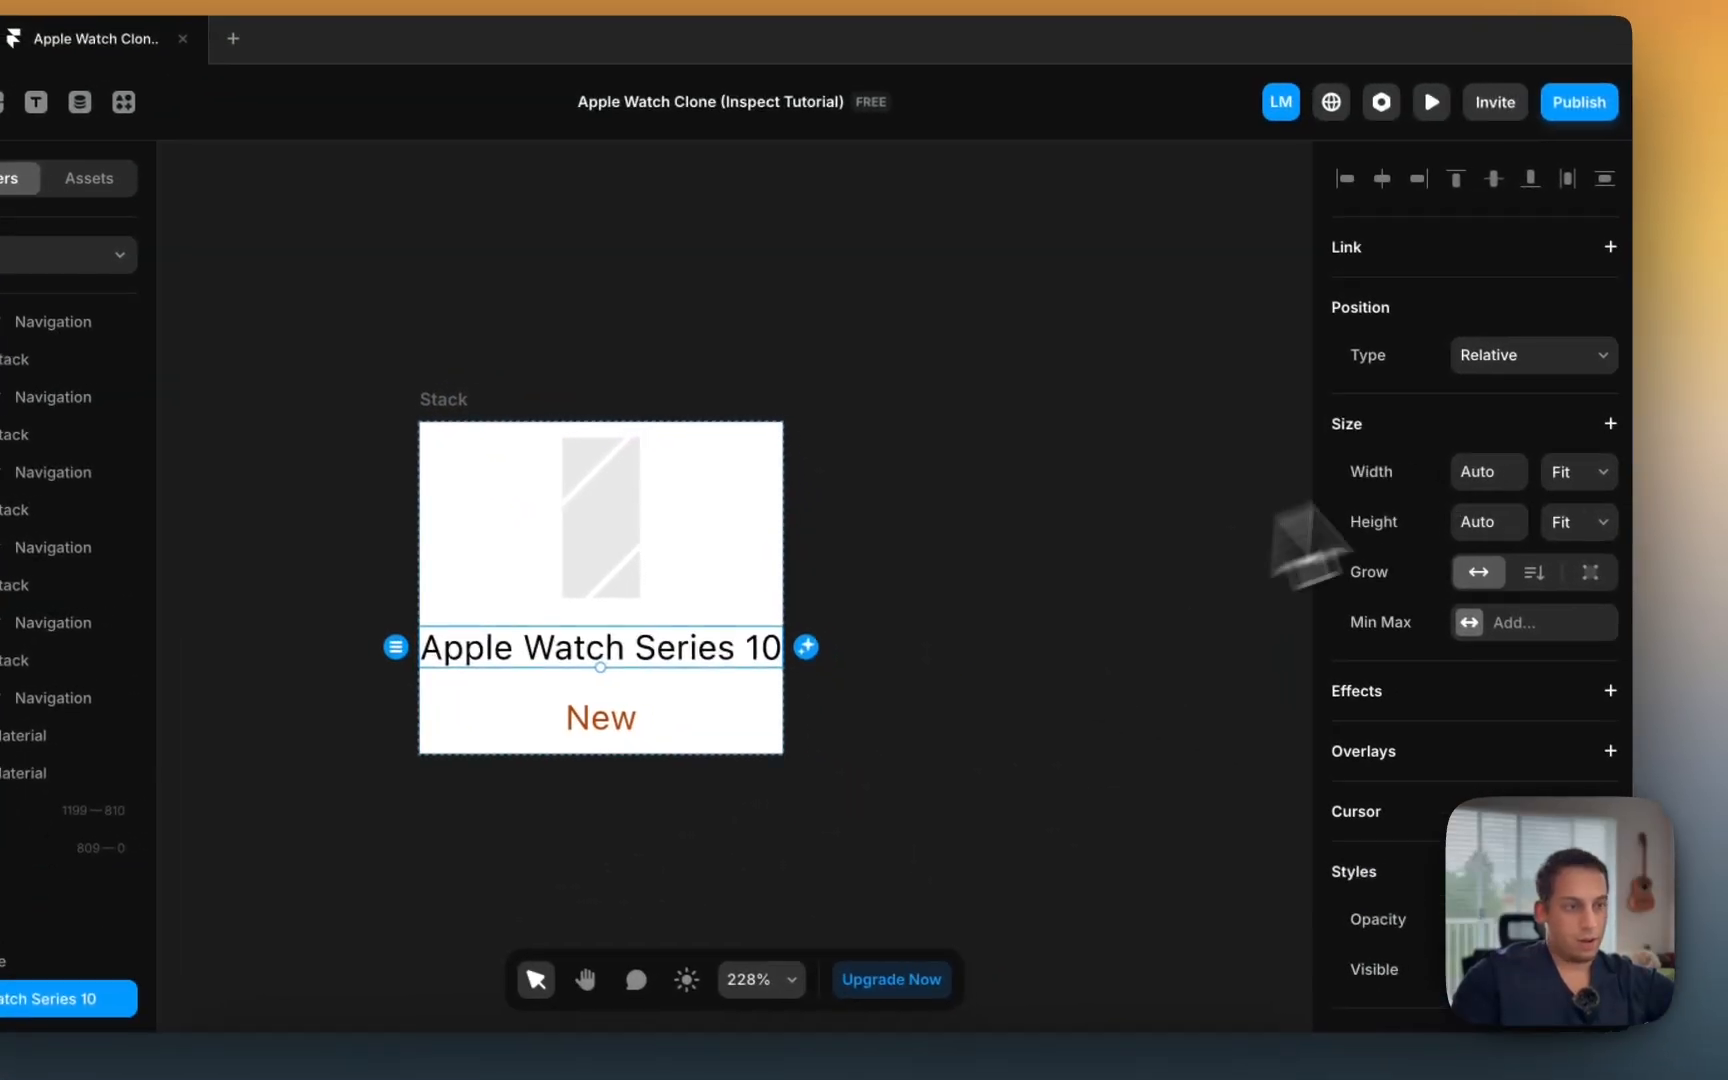
{"action": "left_click", "coordinate": [1722, 442]}
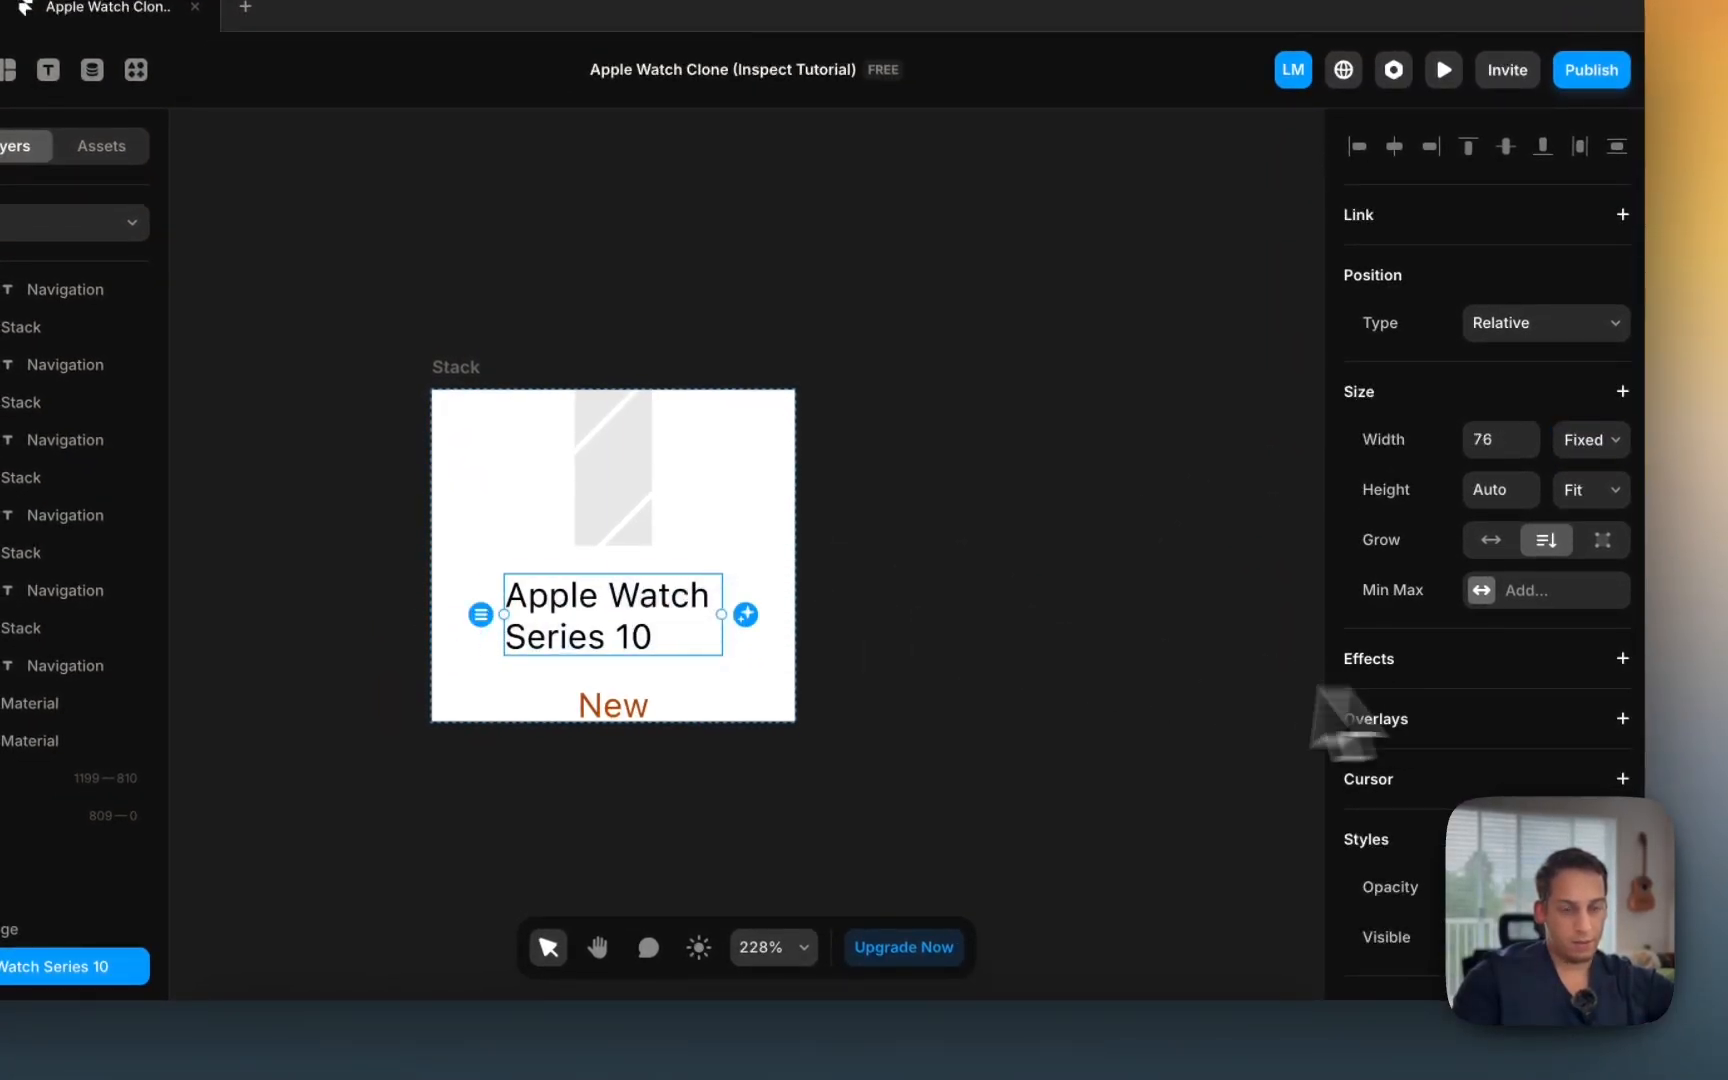
{"action": "left_click", "coordinate": [625, 702]}
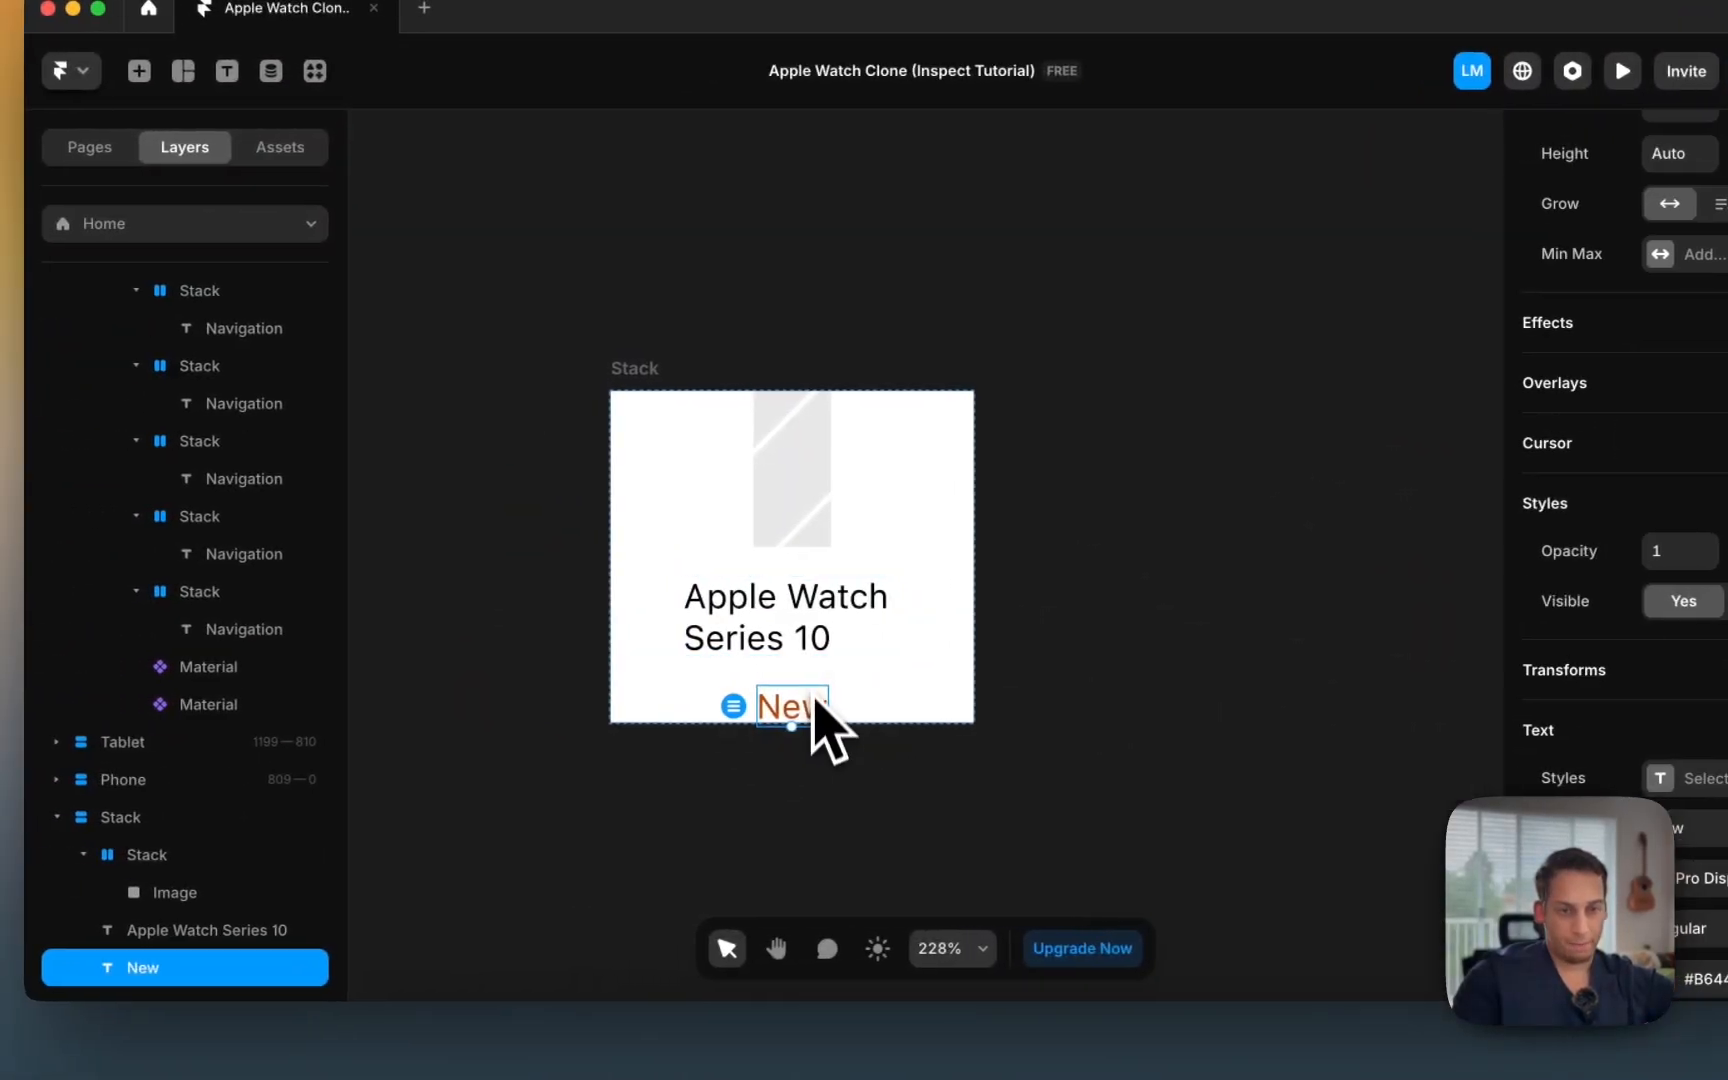
{"action": "left_click", "coordinate": [655, 387]}
Step: Switch to Chrome, inspect the Apple Watch Series 10 list item and examine the margin and padding in its chapternav-item rules
{"action": "left_click", "coordinate": [590, 1065]}
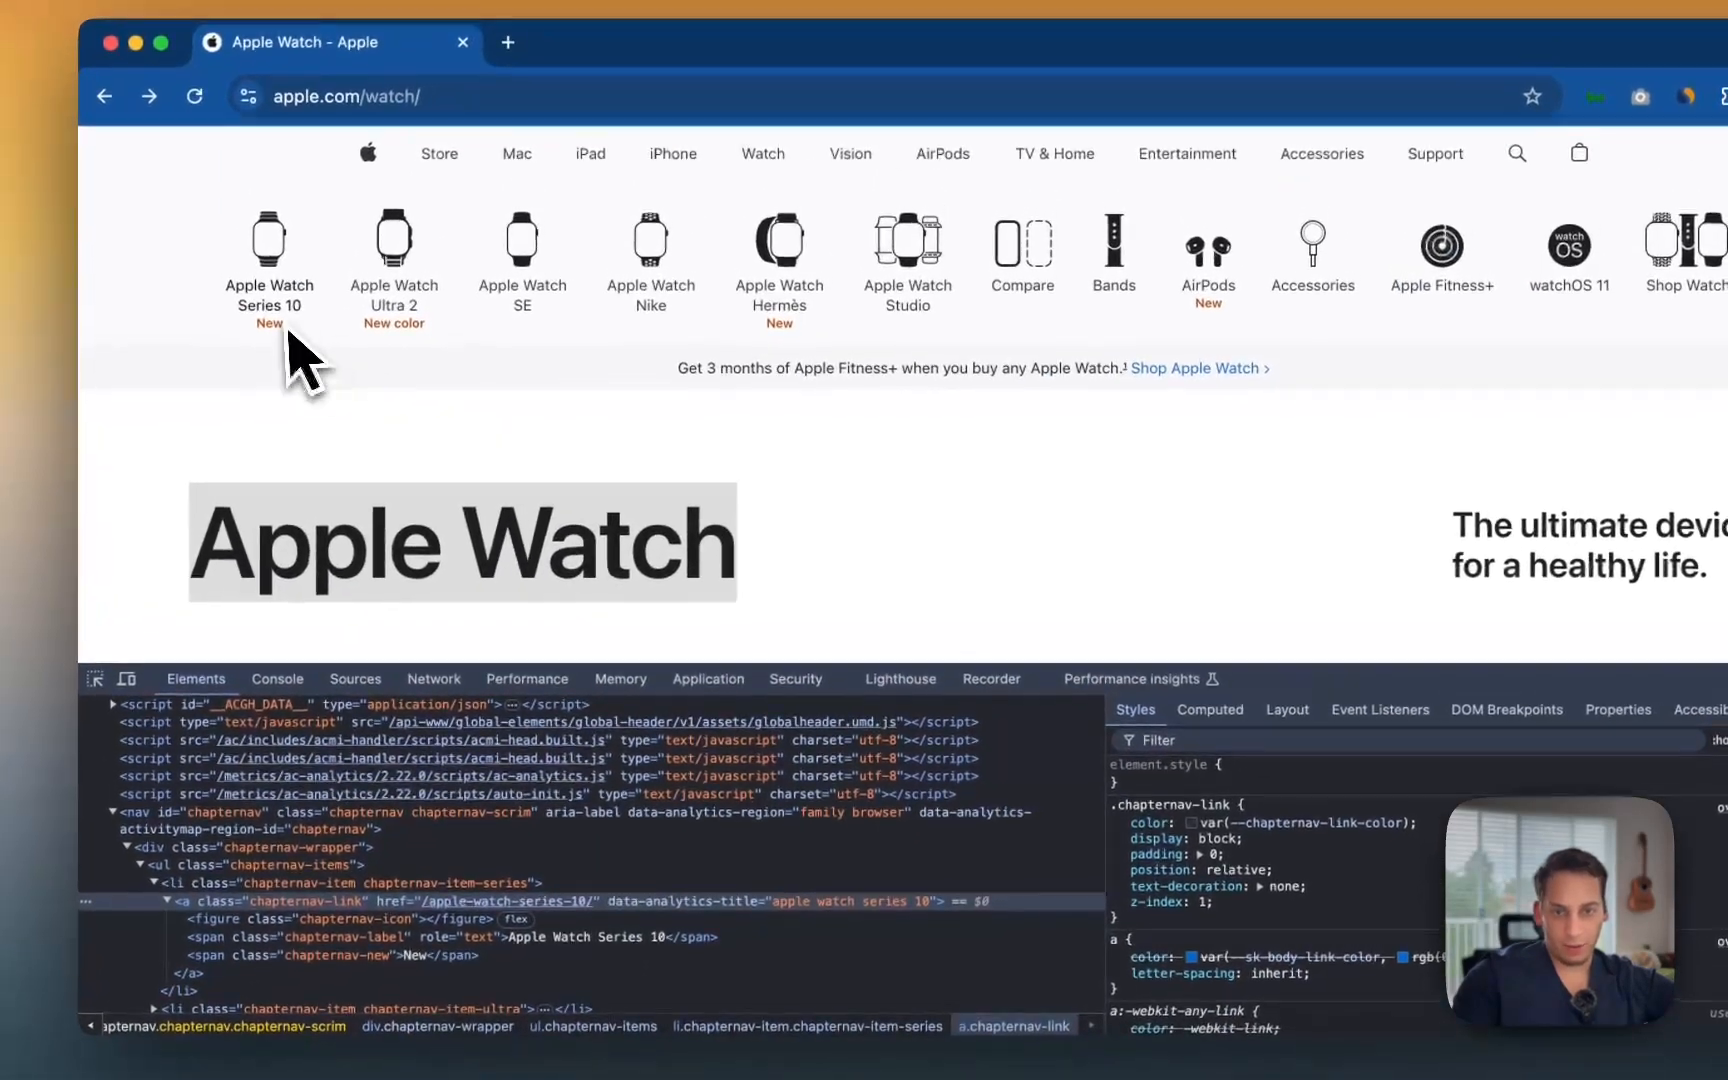
{"action": "left_click", "coordinate": [96, 679]}
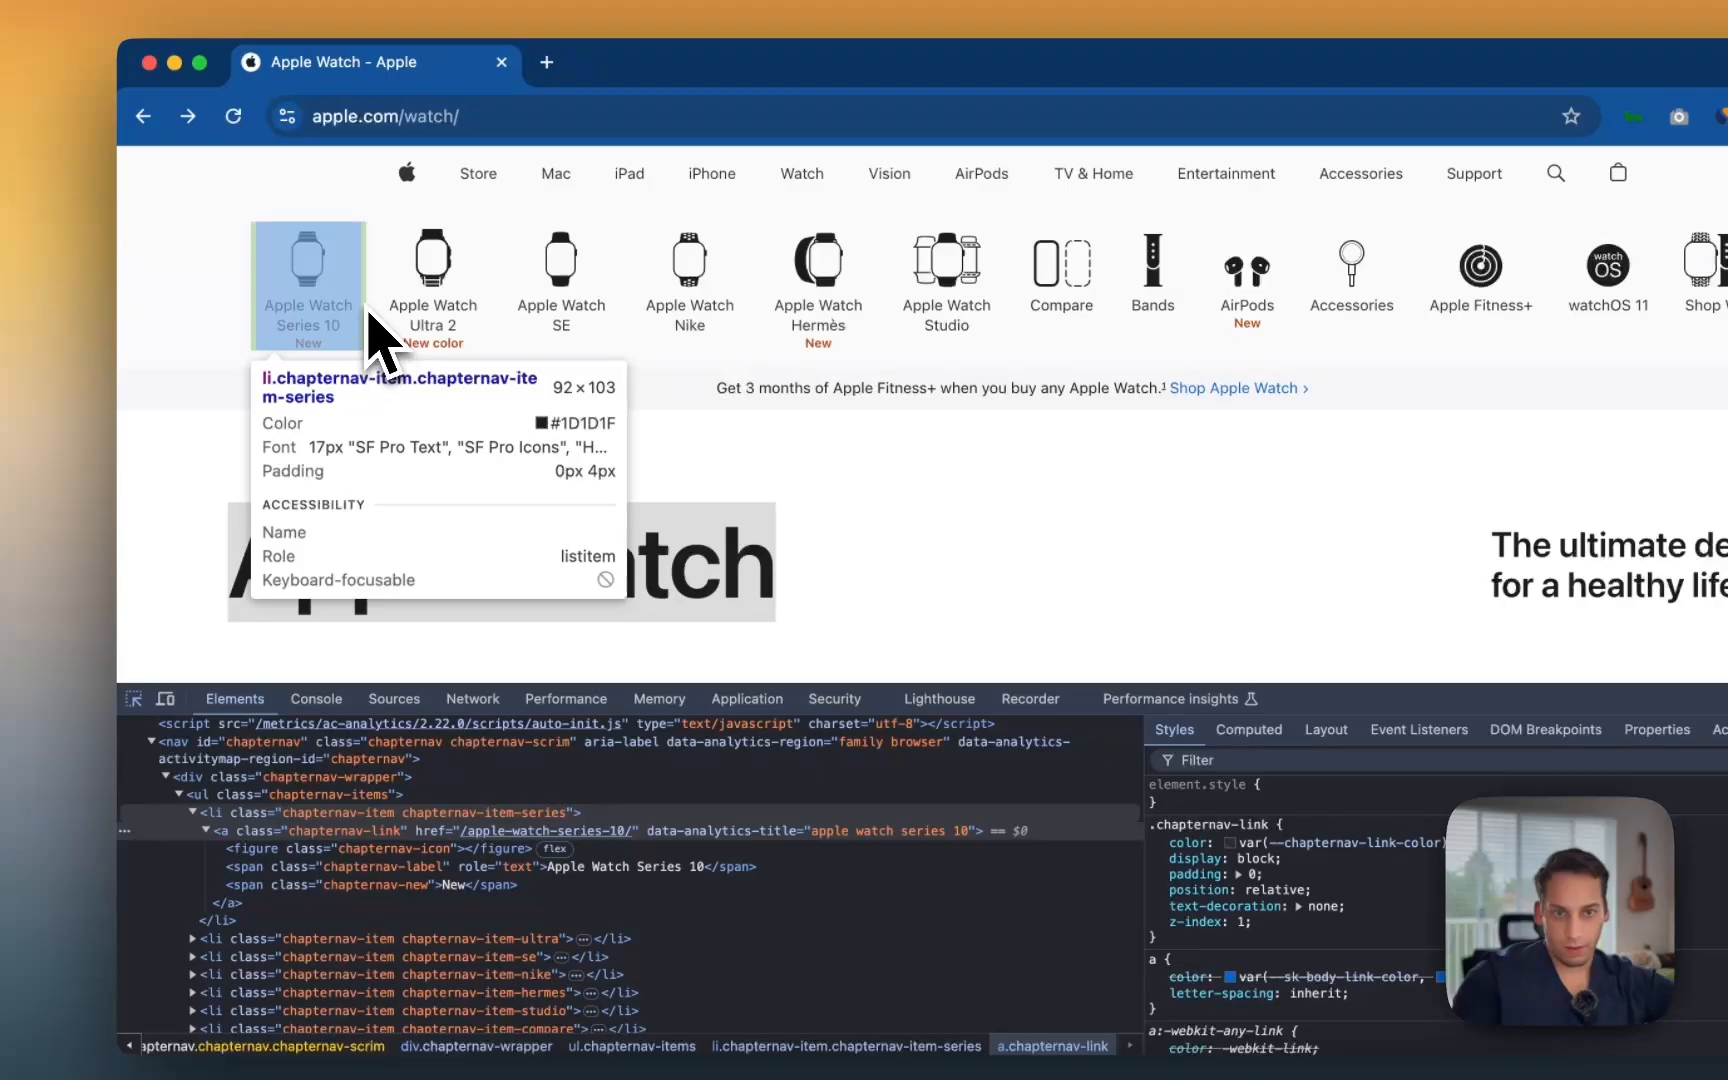
{"action": "left_click", "coordinate": [368, 315]}
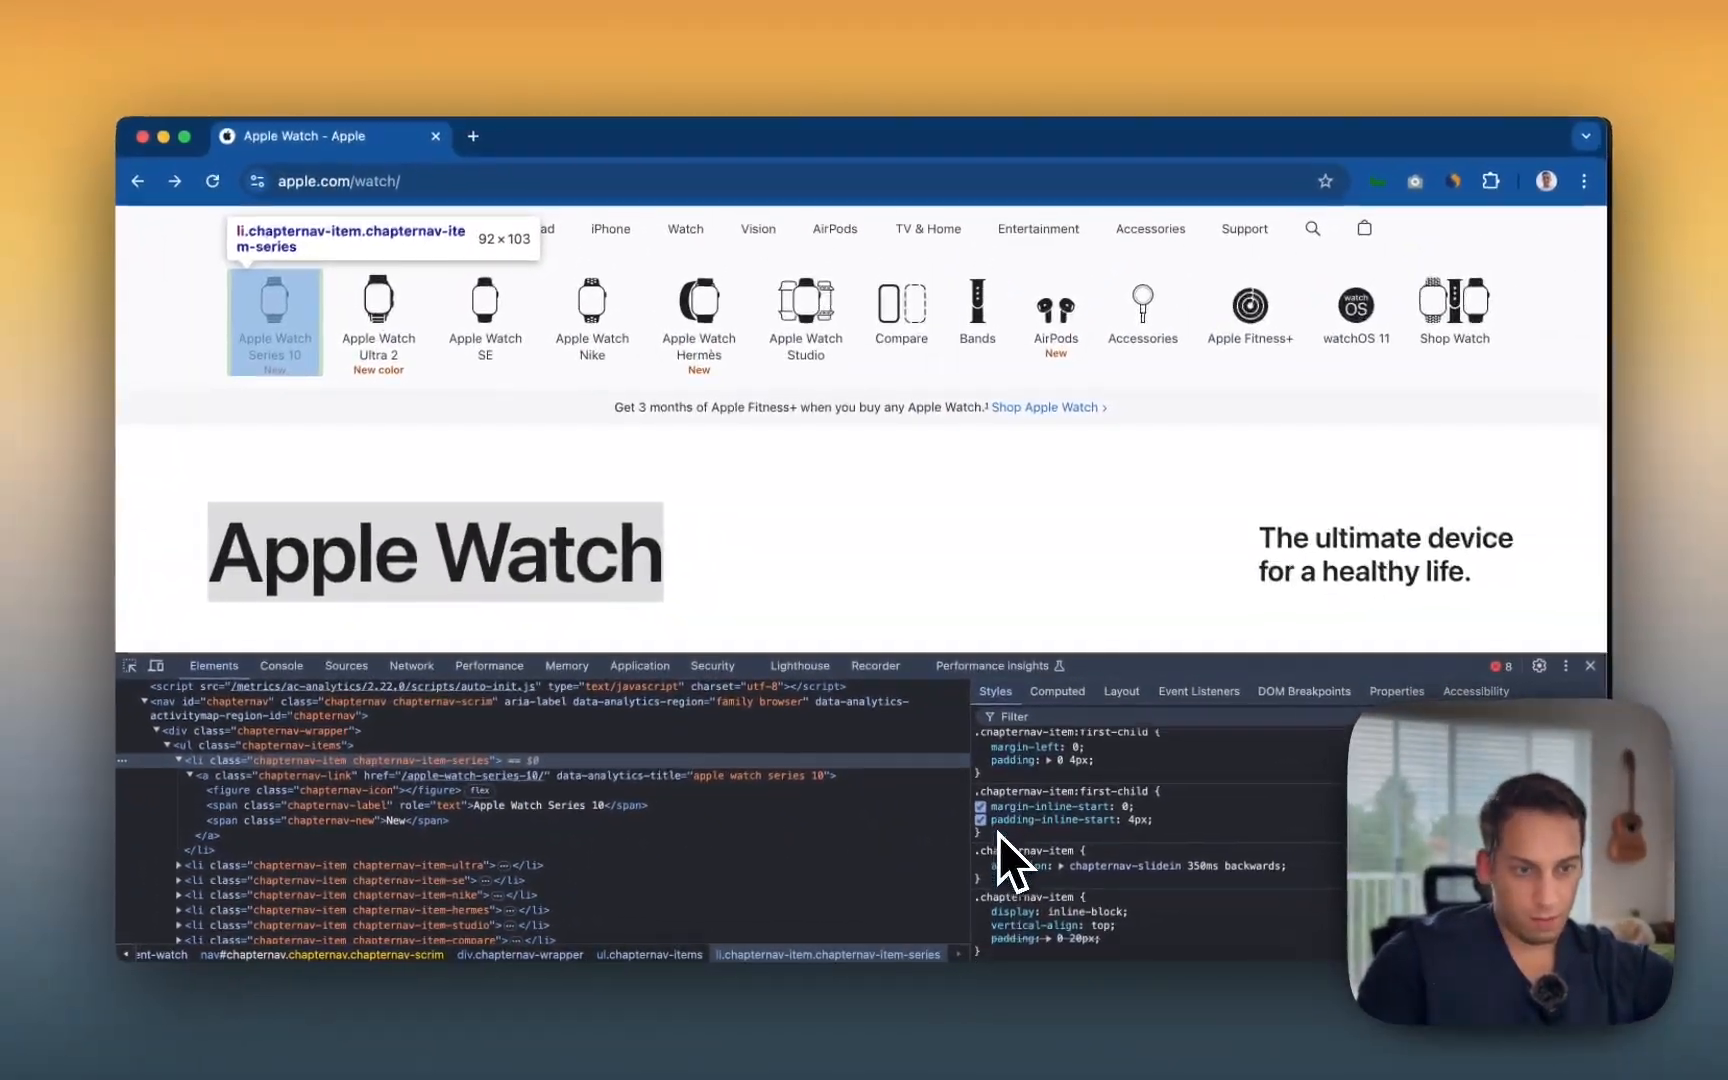
{"action": "scroll", "coordinate": [998, 834], "scroll_direction": "down", "scroll_amount": 2}
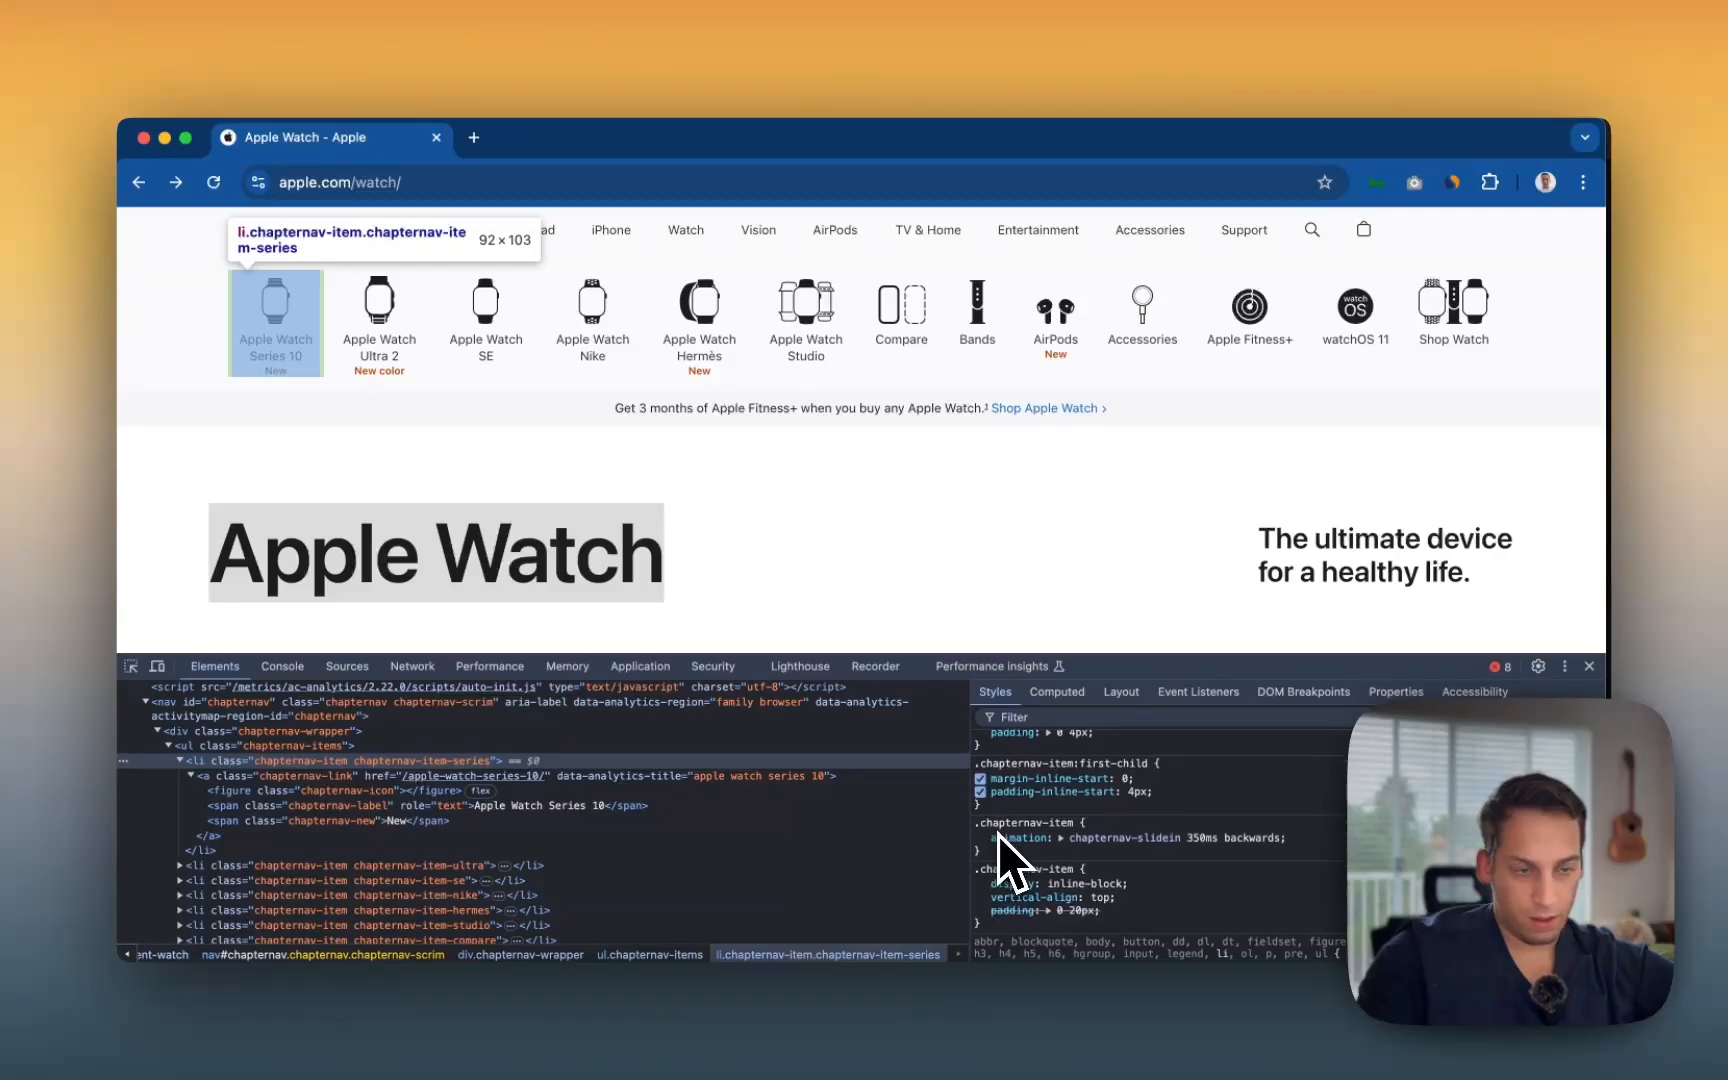
{"action": "scroll", "coordinate": [998, 834], "scroll_direction": "down", "scroll_amount": 2}
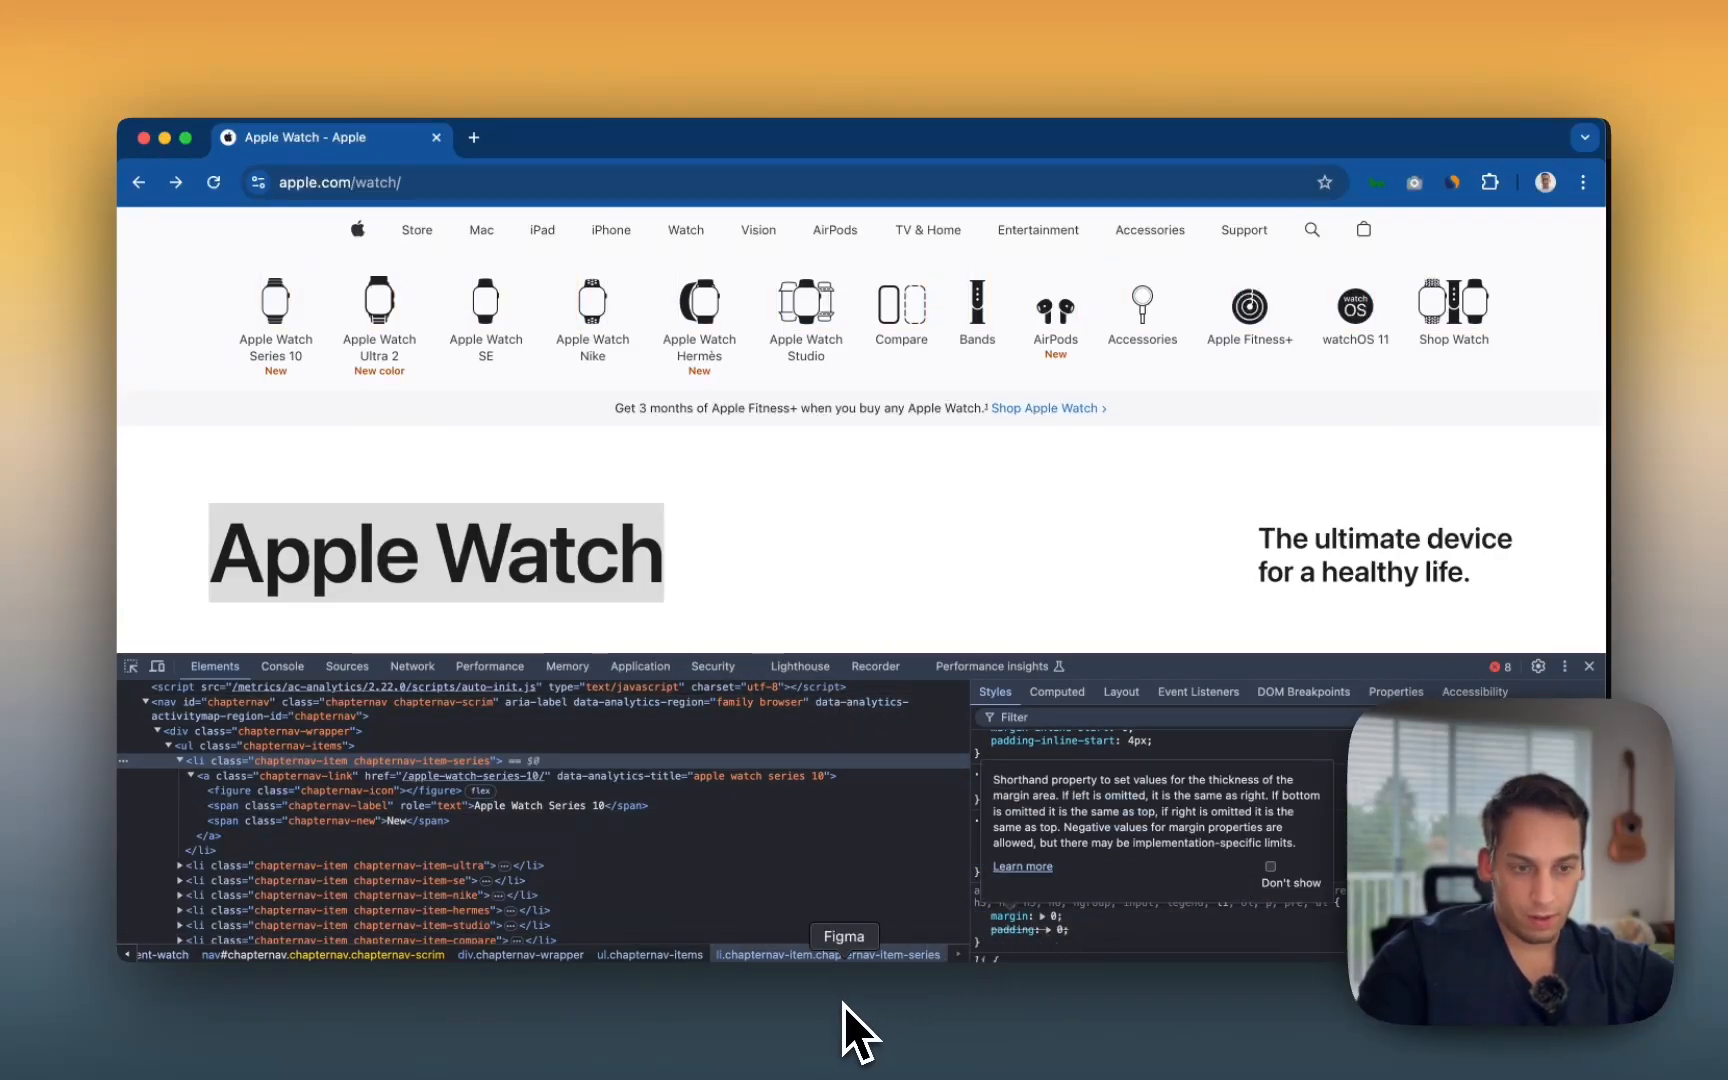
Step: Return to Framer, set the outer stack's gap to 0 and change its width and height to Fit Content
{"action": "left_click", "coordinate": [950, 1038]}
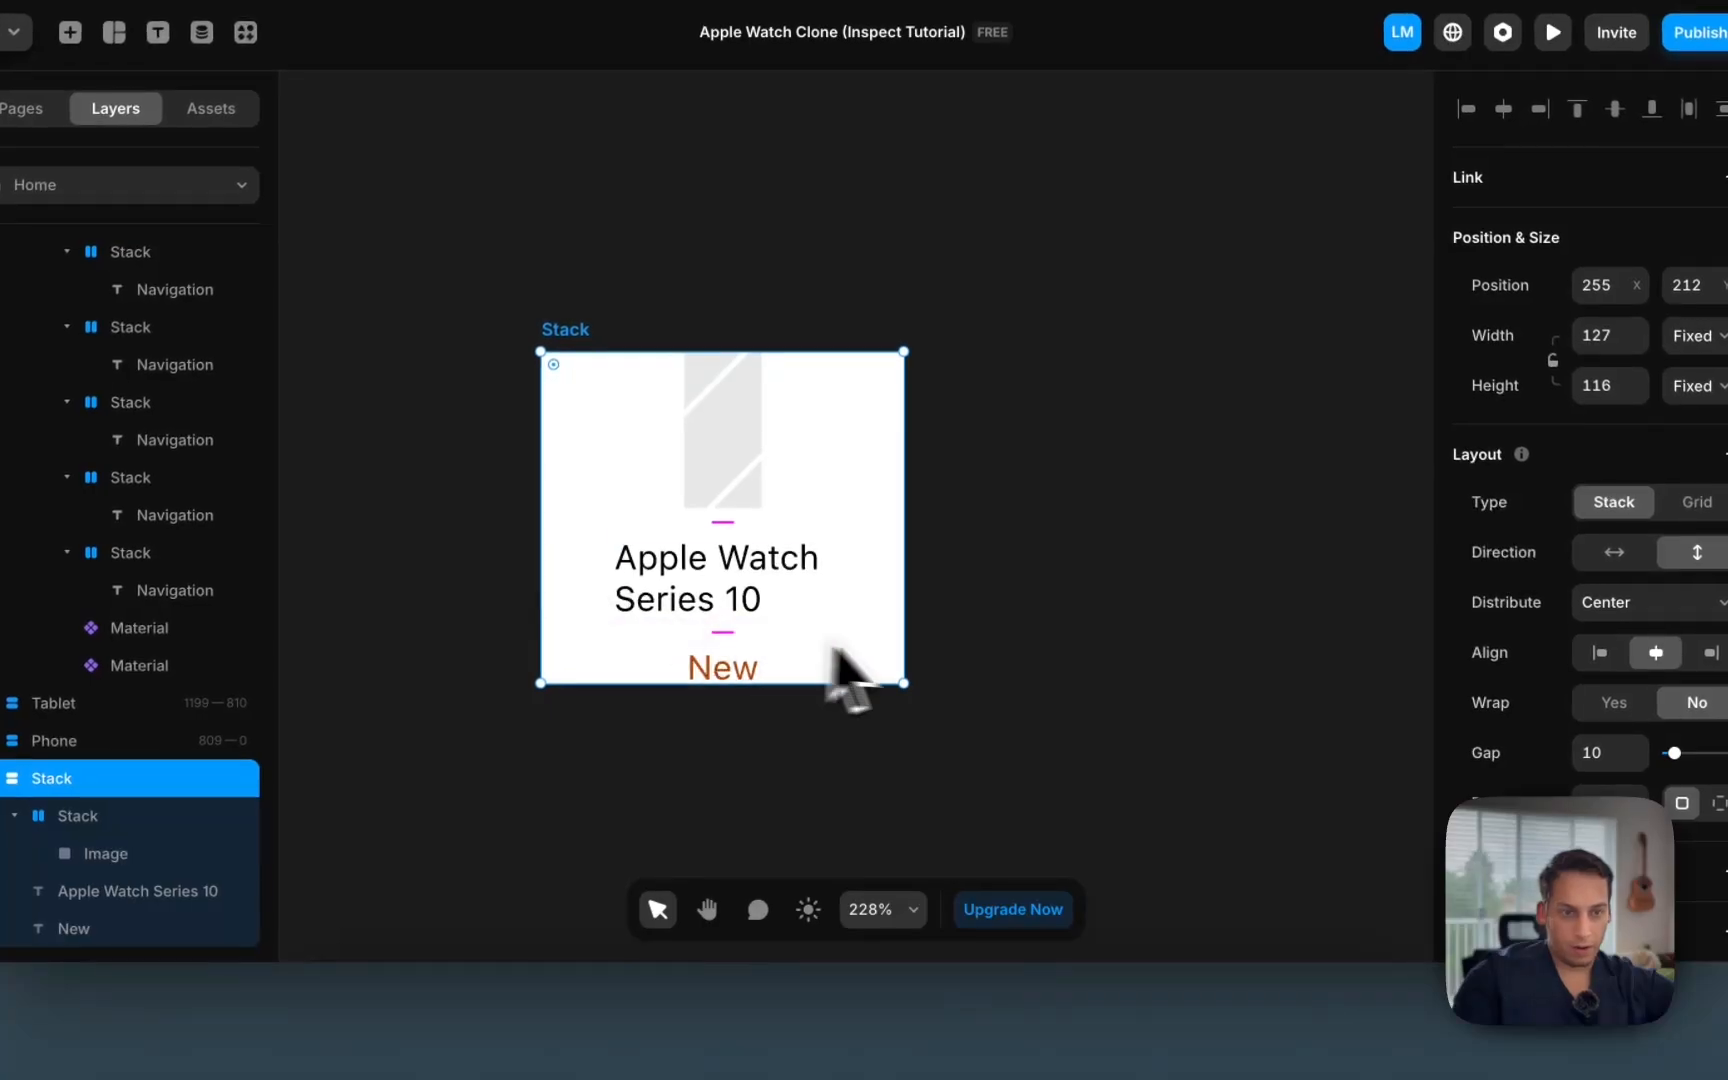
{"action": "left_click", "coordinate": [1580, 753]}
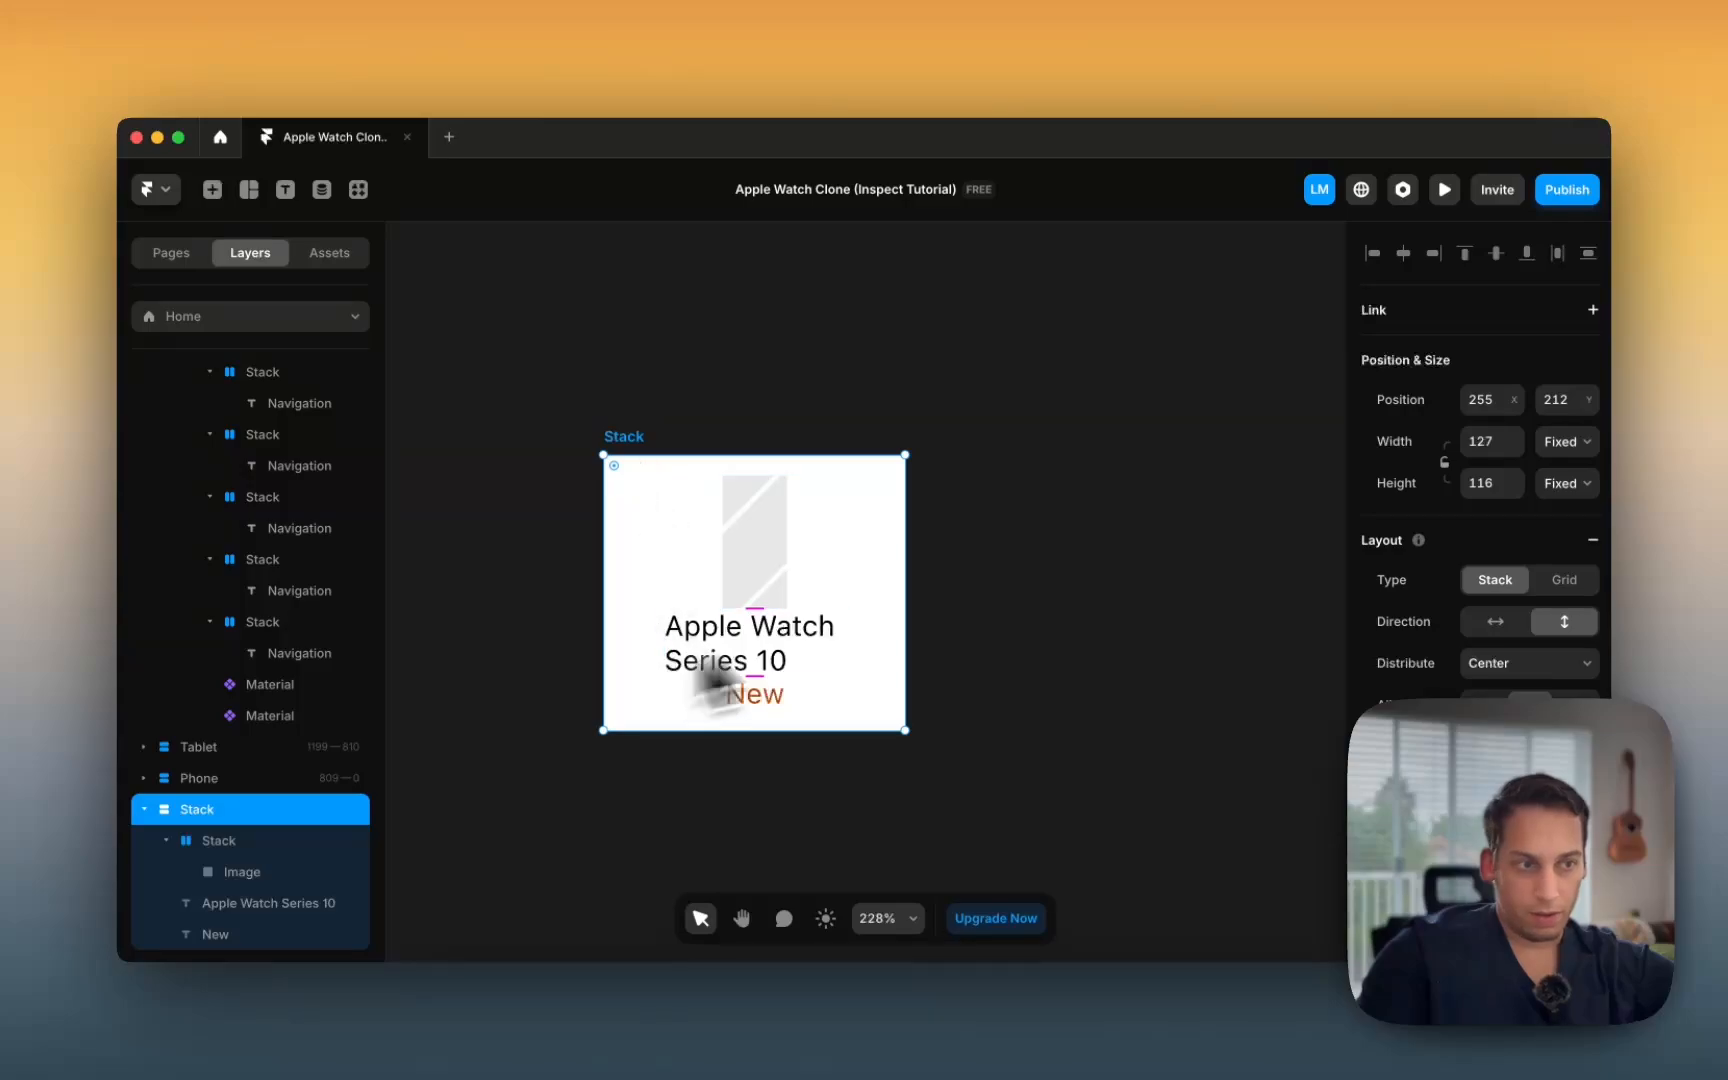
{"action": "left_click", "coordinate": [1565, 484]}
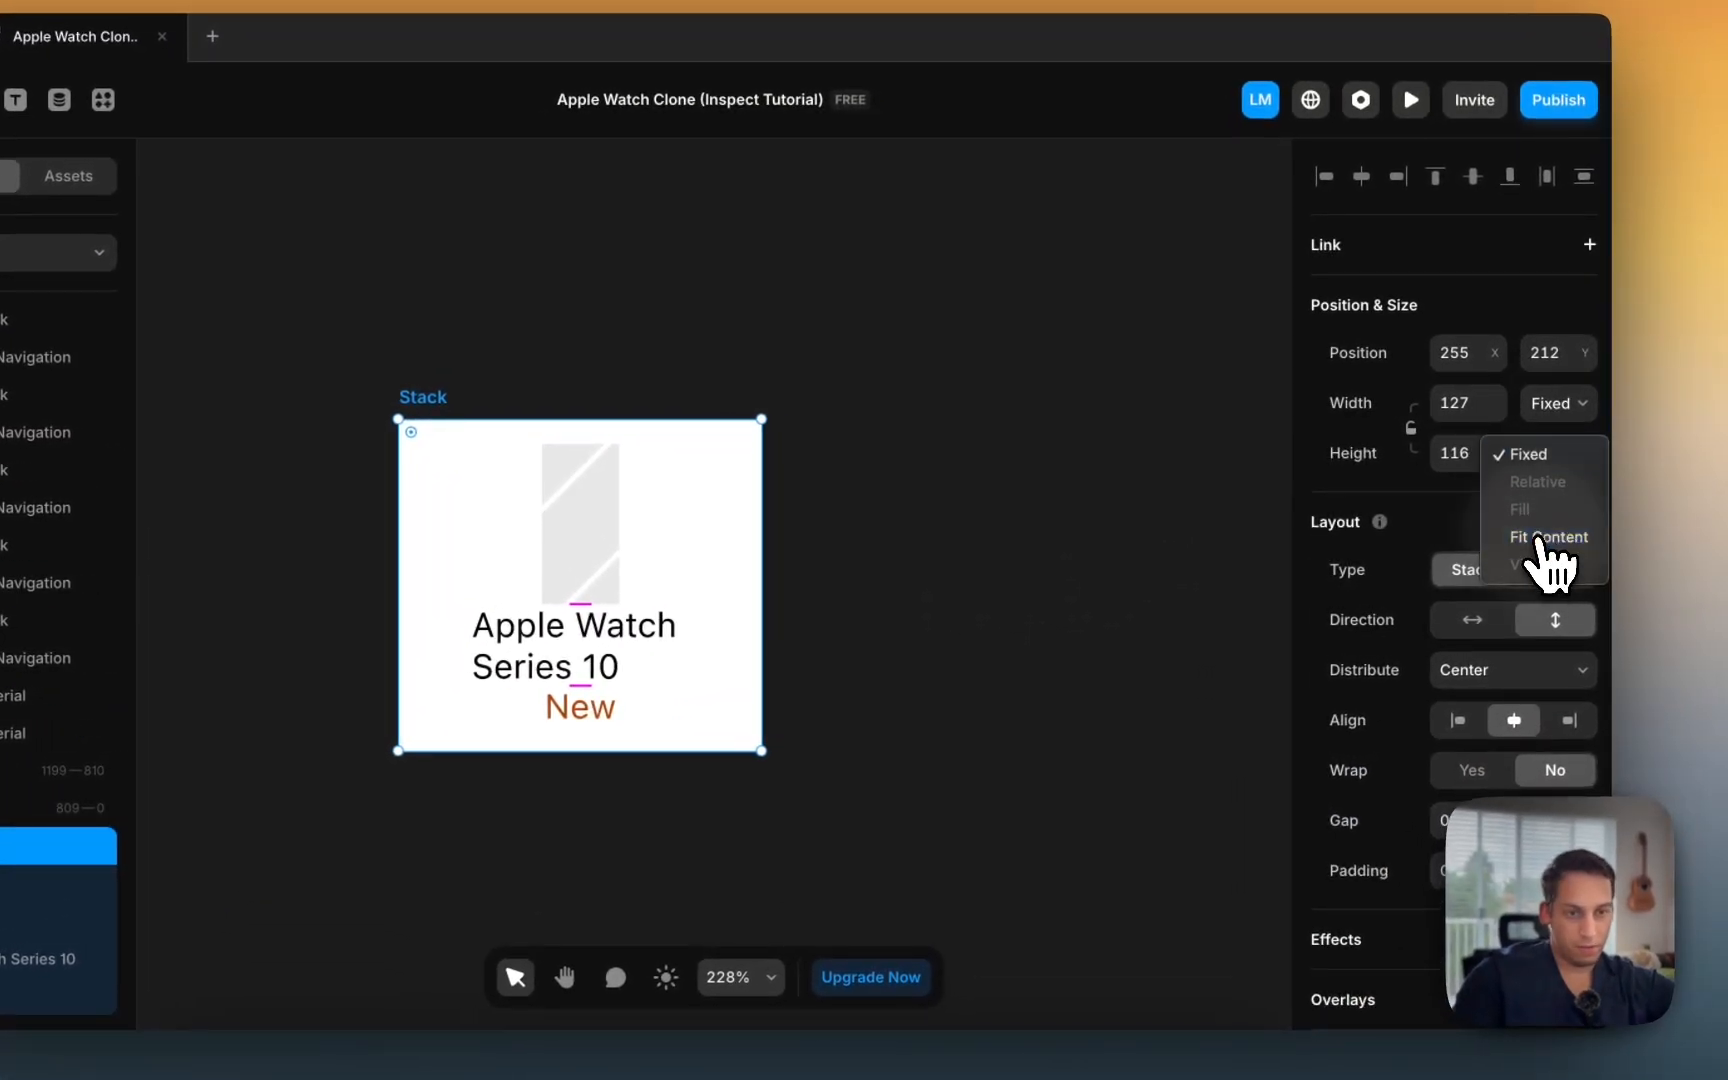
{"action": "left_click", "coordinate": [1548, 537]}
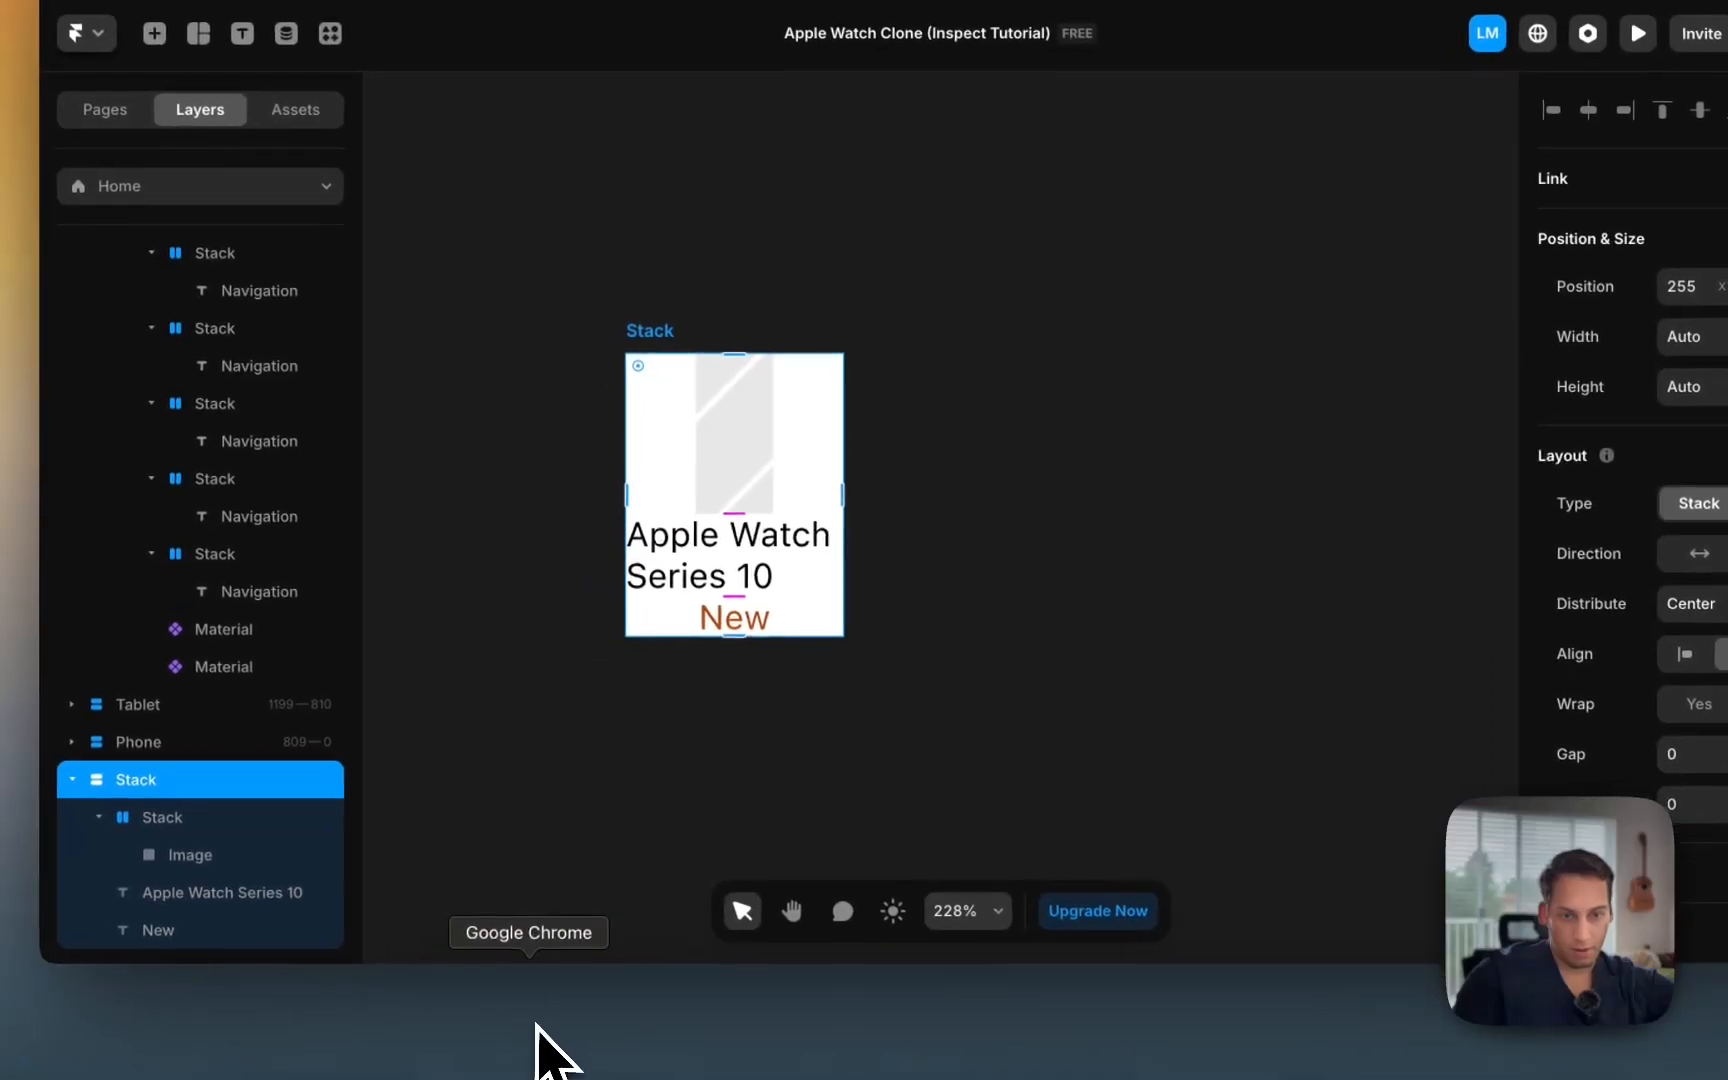
Step: Switch to Chrome, inspect the Apple Watch Series 10 link and examine its inherited chapternav-items spacing rules
{"action": "left_click", "coordinate": [552, 1049]}
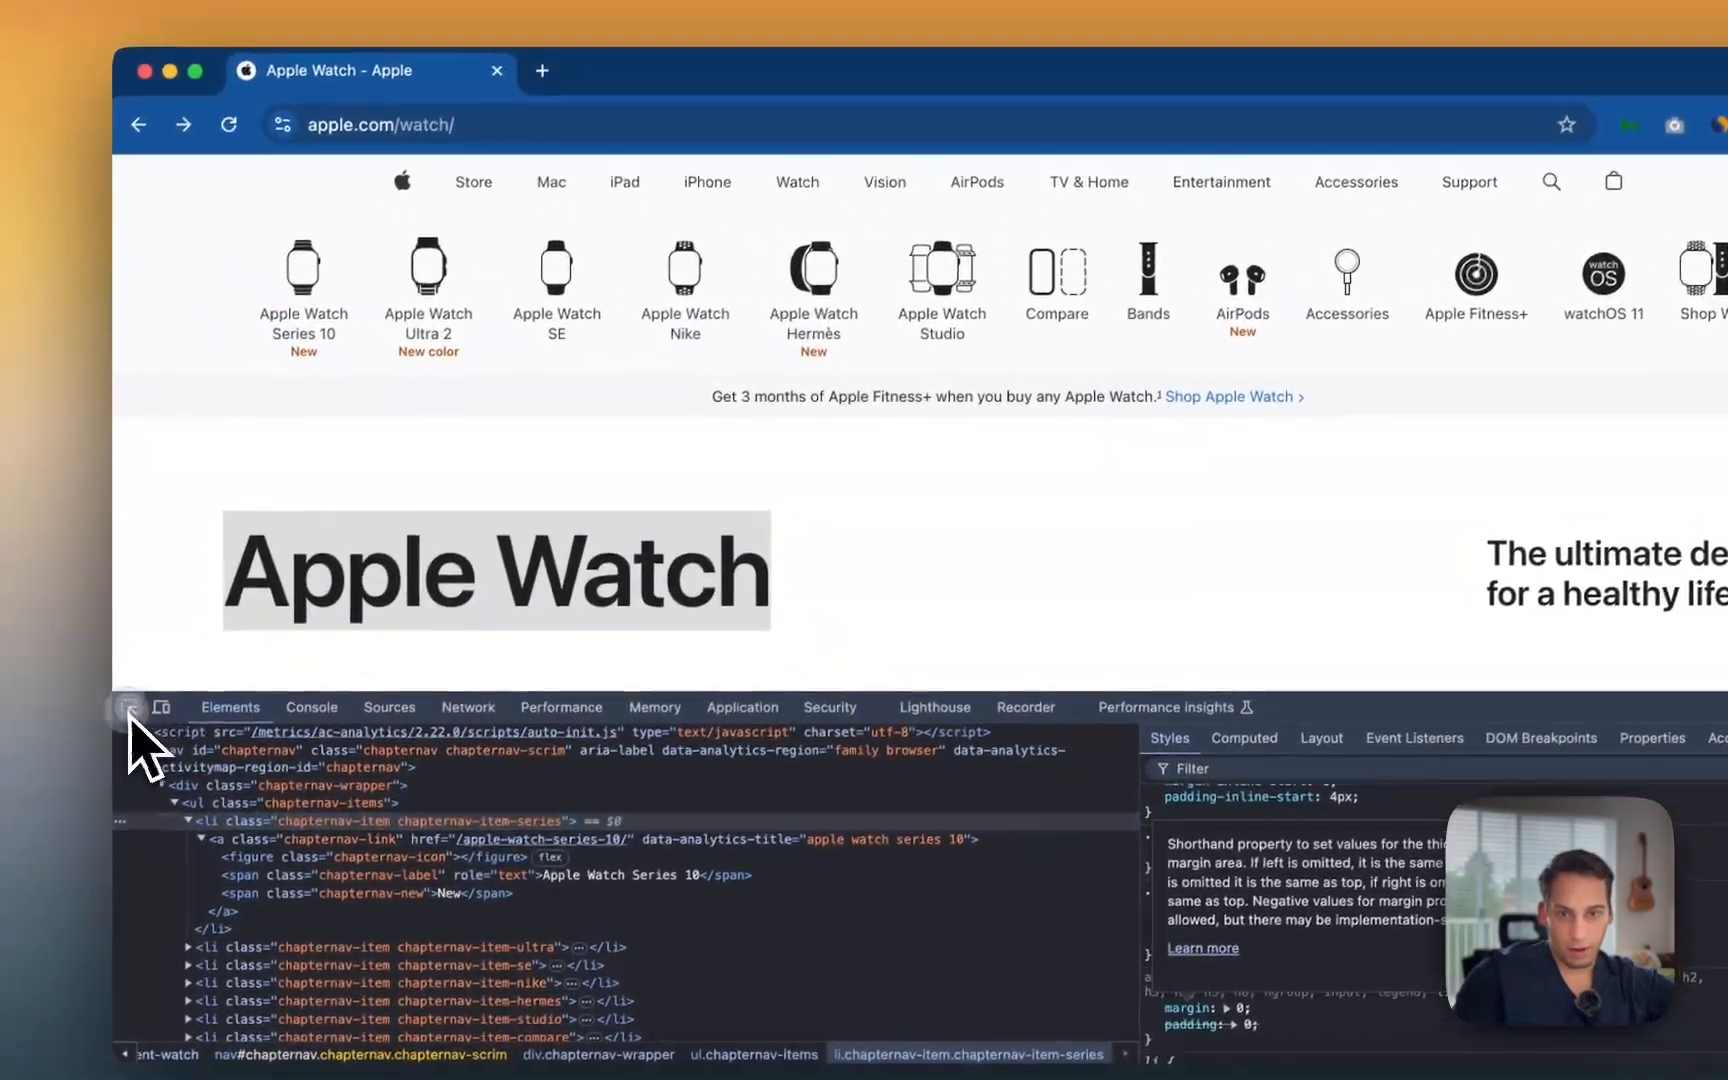
{"action": "left_click", "coordinate": [128, 708]}
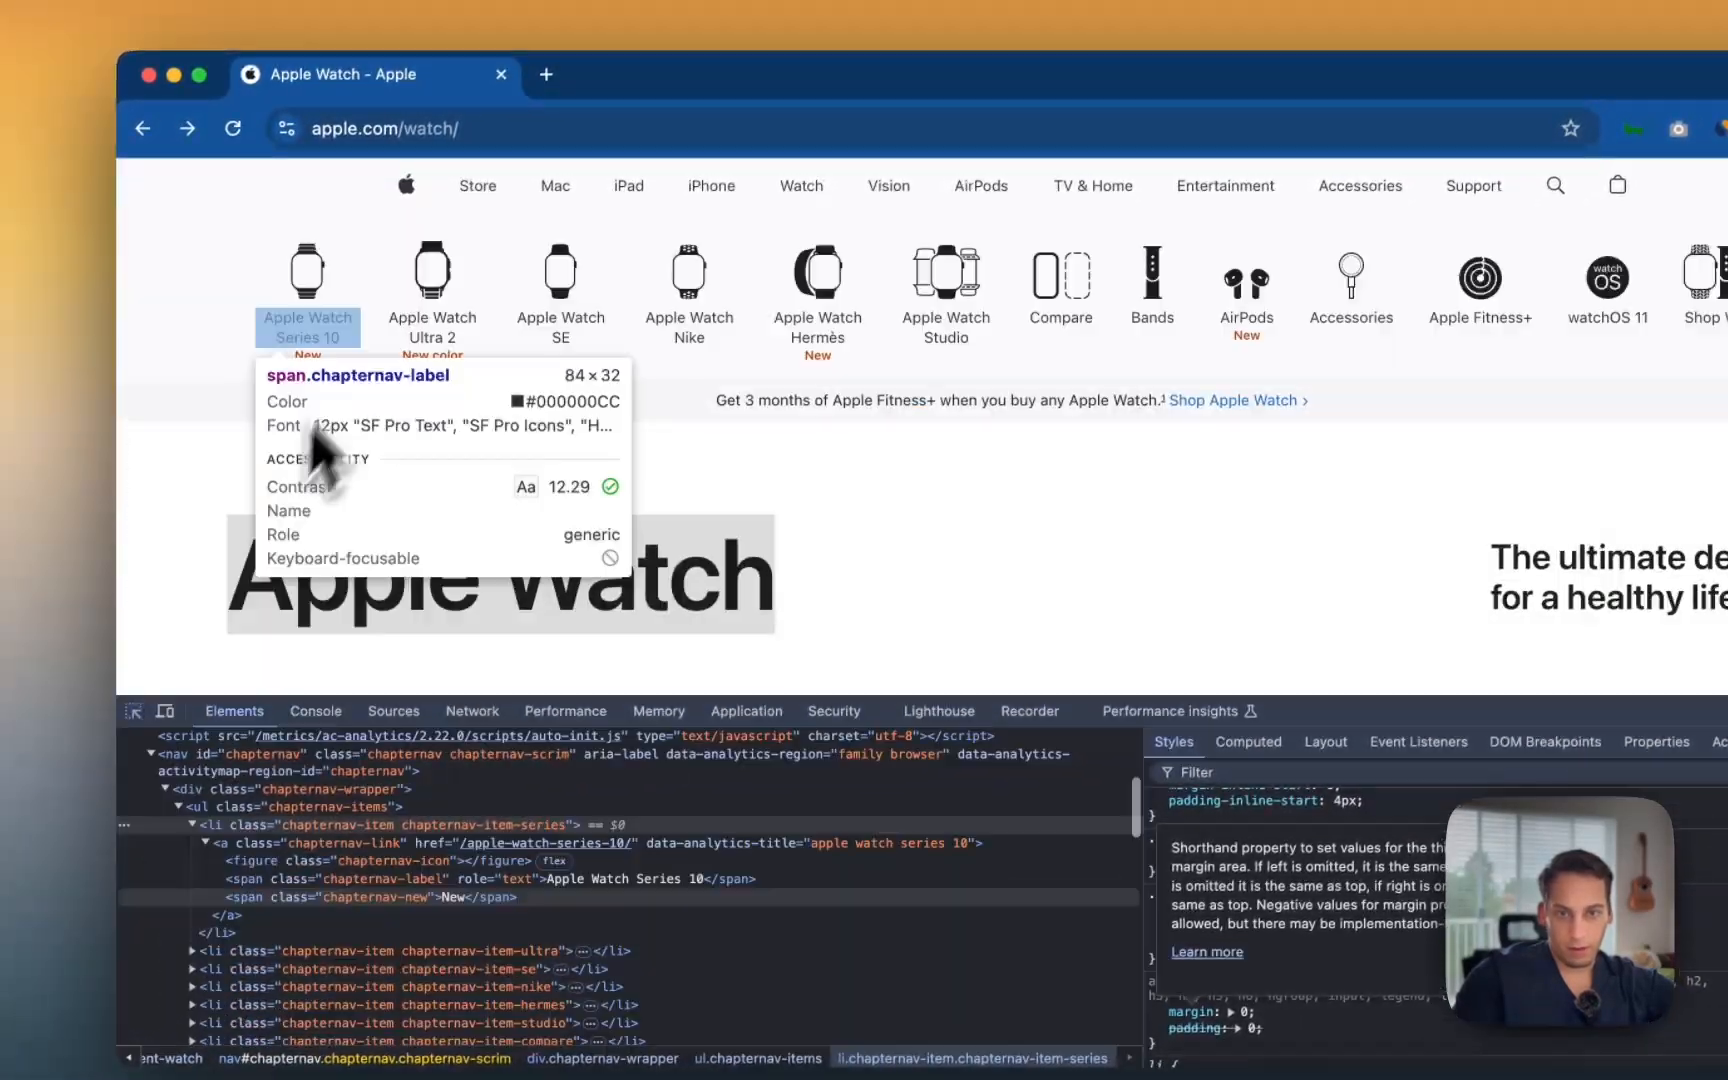
{"action": "left_click", "coordinate": [357, 295]}
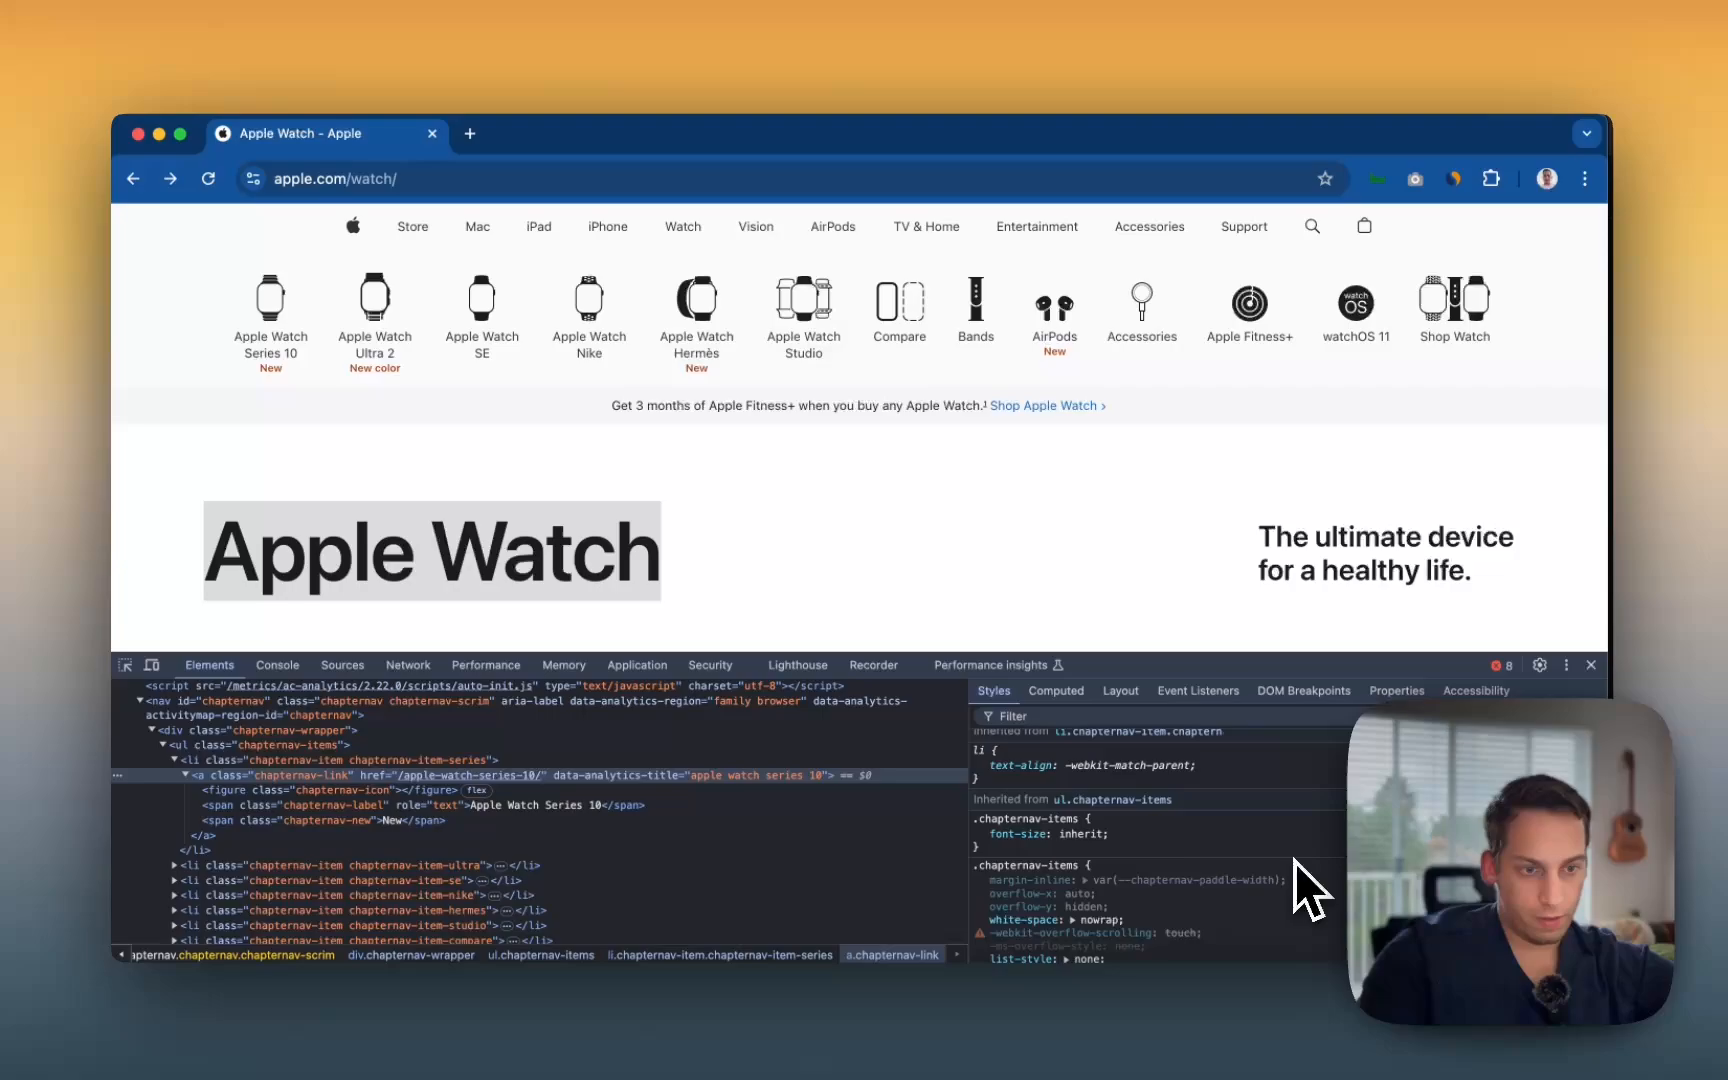
{"action": "scroll", "coordinate": [1306, 857], "scroll_direction": "down", "scroll_amount": 3}
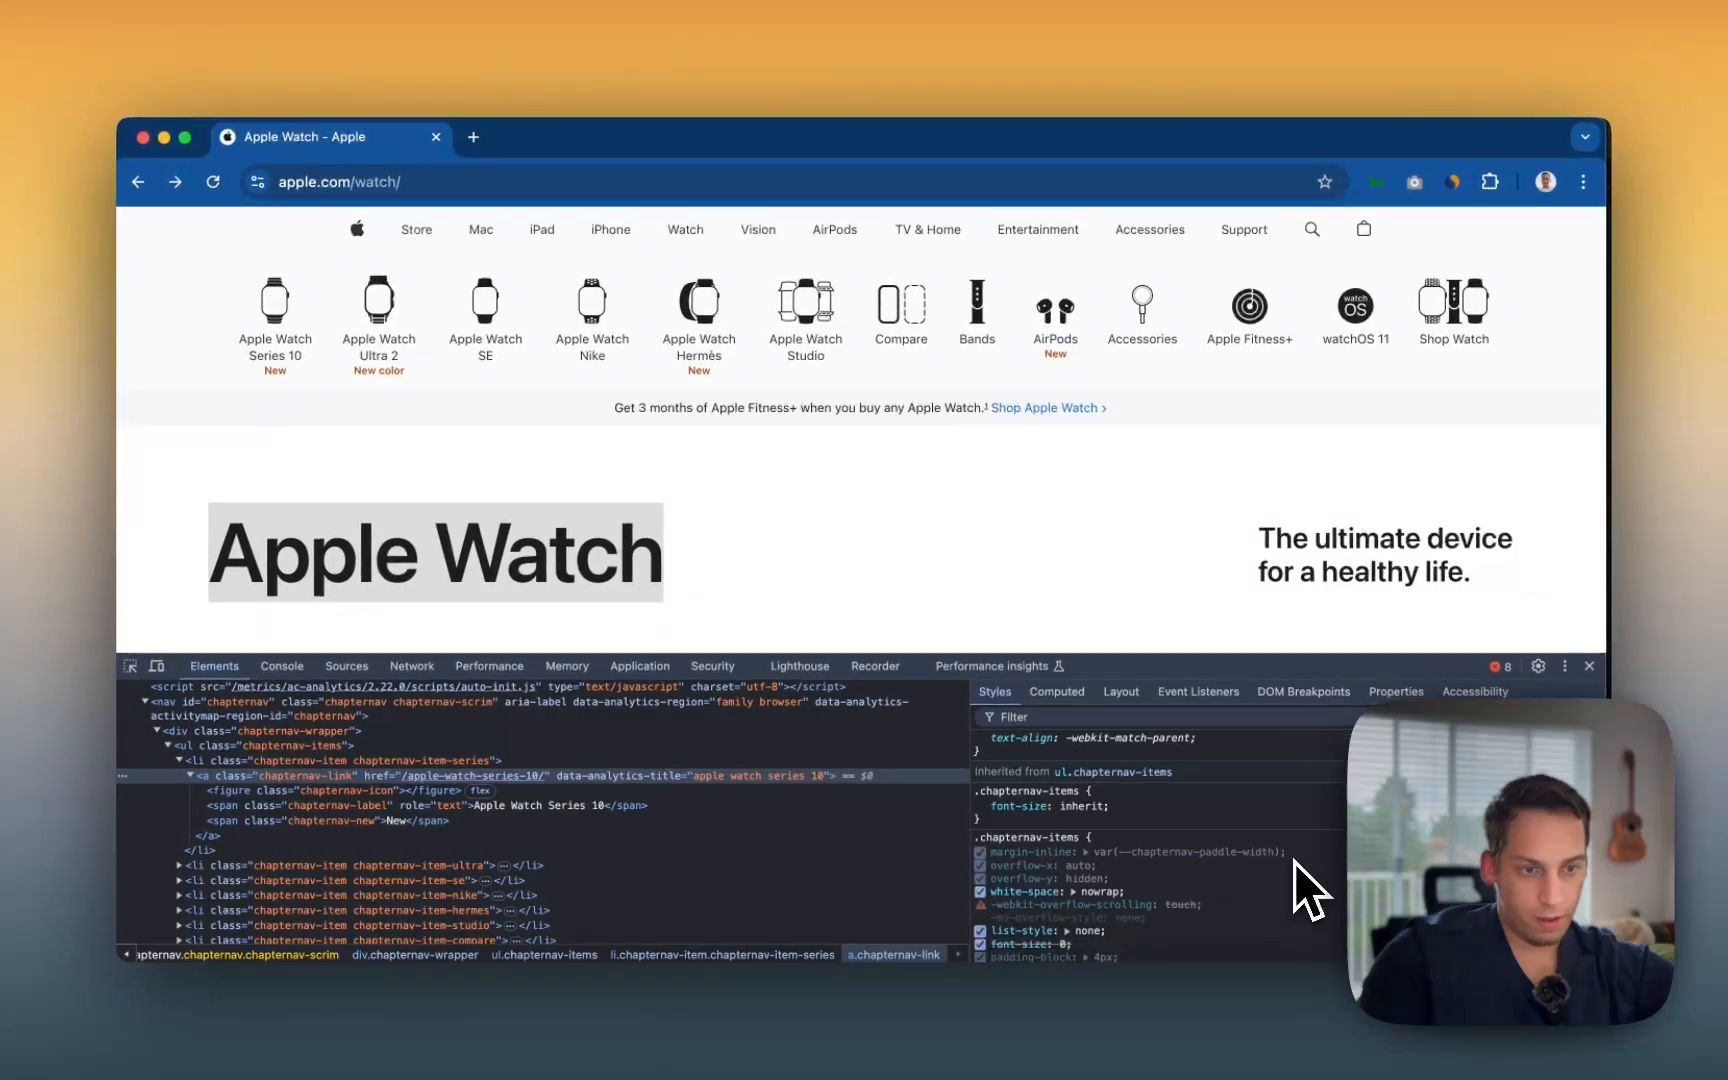
{"action": "scroll", "coordinate": [1295, 863], "scroll_direction": "down", "scroll_amount": 3}
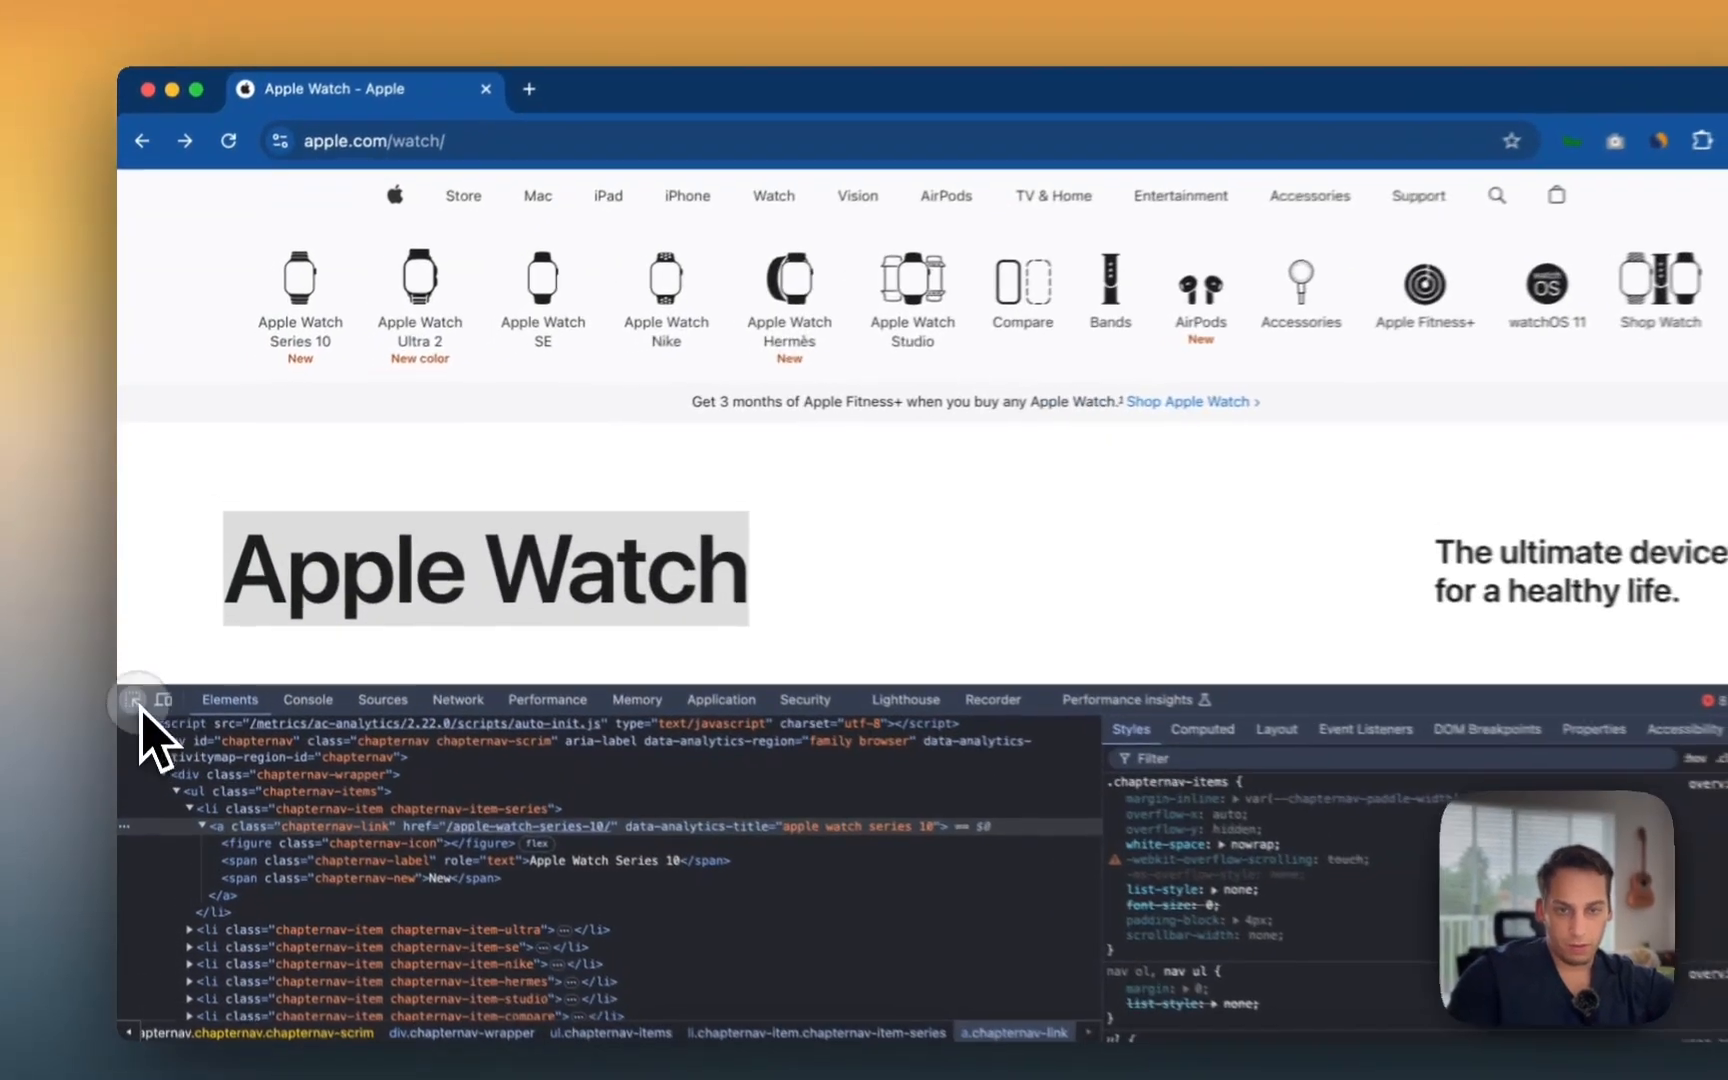
{"action": "left_click", "coordinate": [130, 666]}
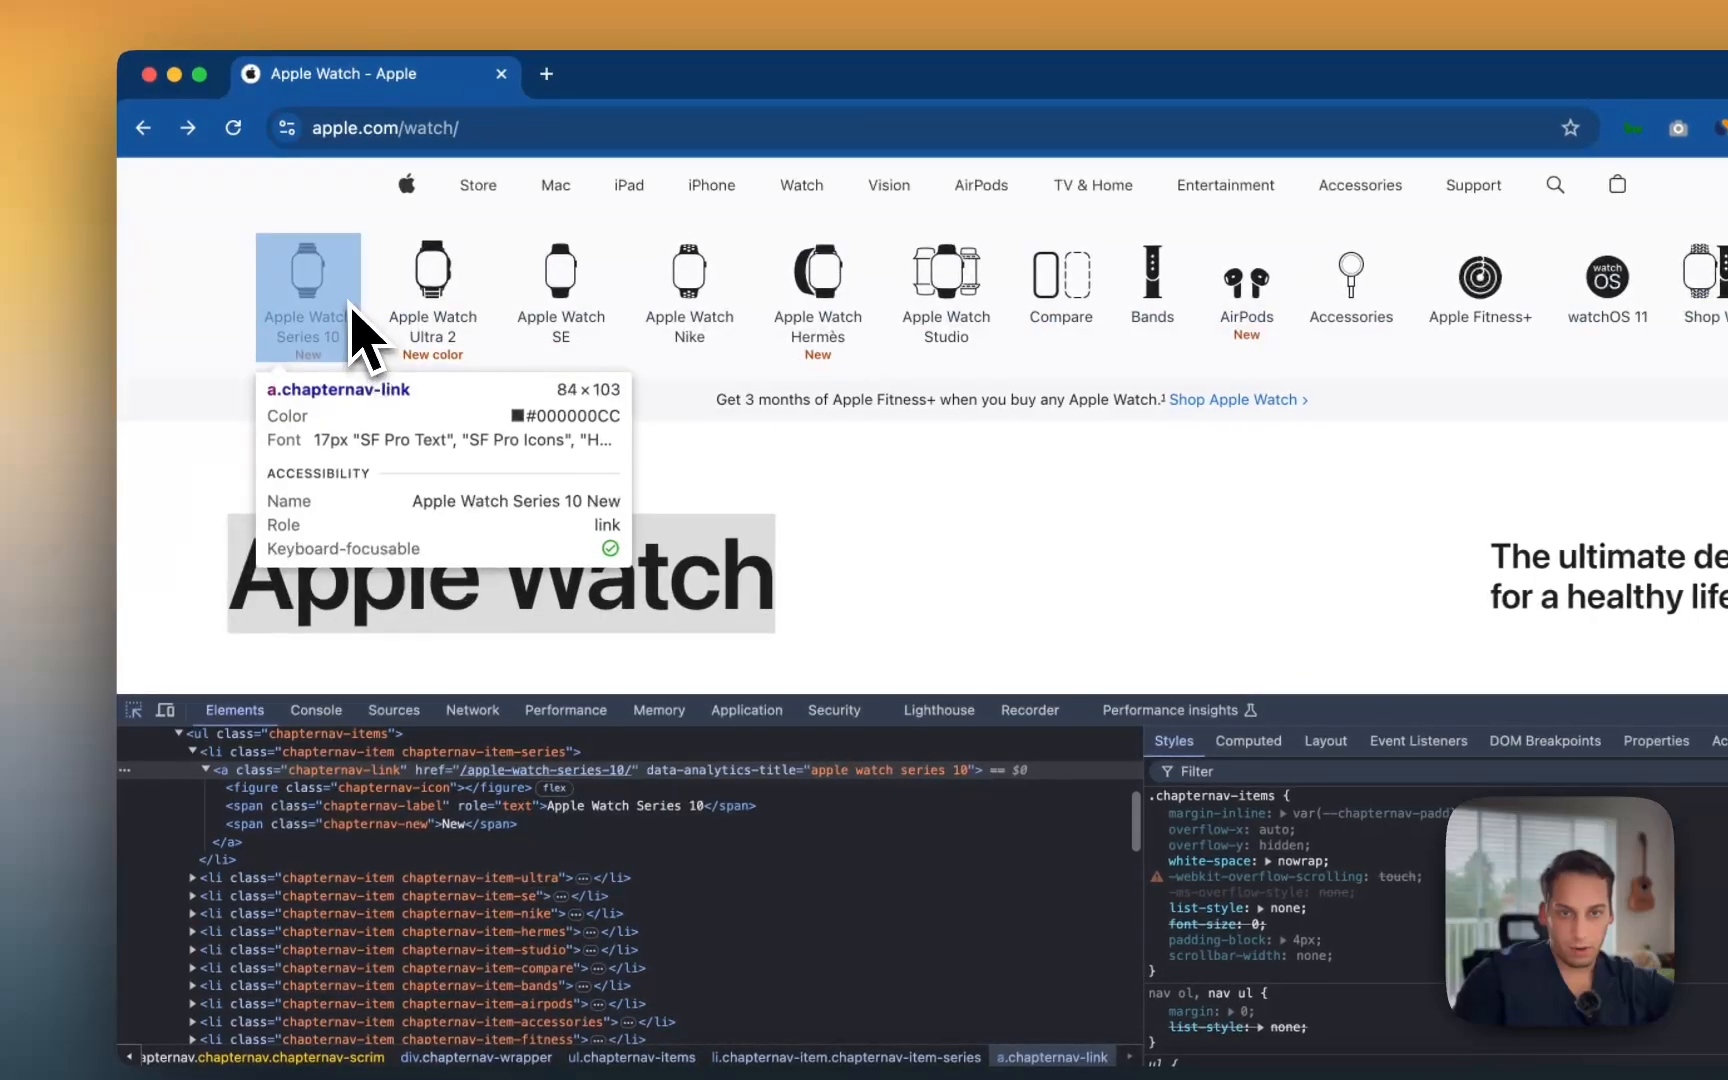
{"action": "left_click", "coordinate": [315, 338]}
{"action": "scroll", "coordinate": [1321, 969], "scroll_direction": "down", "scroll_amount": 1}
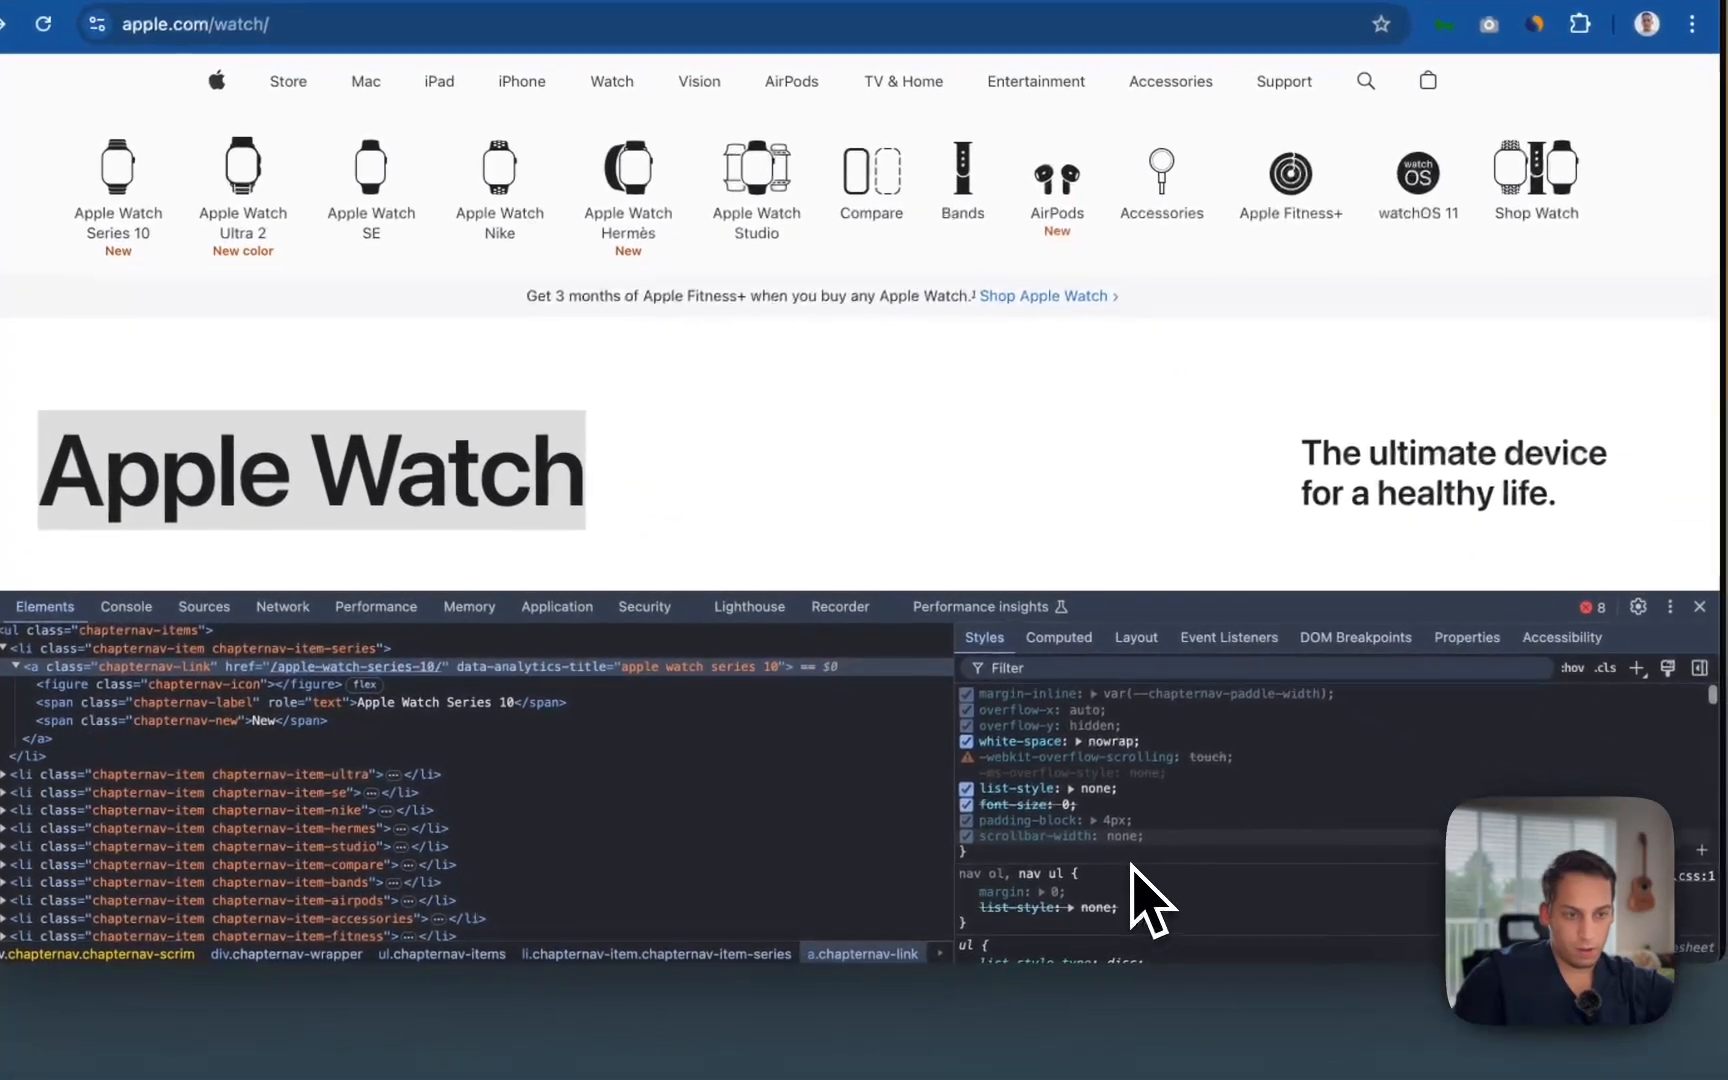
Step: Inspect the Apple Watch Series 10 navigation link on the Apple Watch page and examine its CSS styles
{"action": "scroll", "coordinate": [1130, 866], "scroll_direction": "down", "scroll_amount": 3}
{"action": "scroll", "coordinate": [1130, 866], "scroll_direction": "up", "scroll_amount": 3}
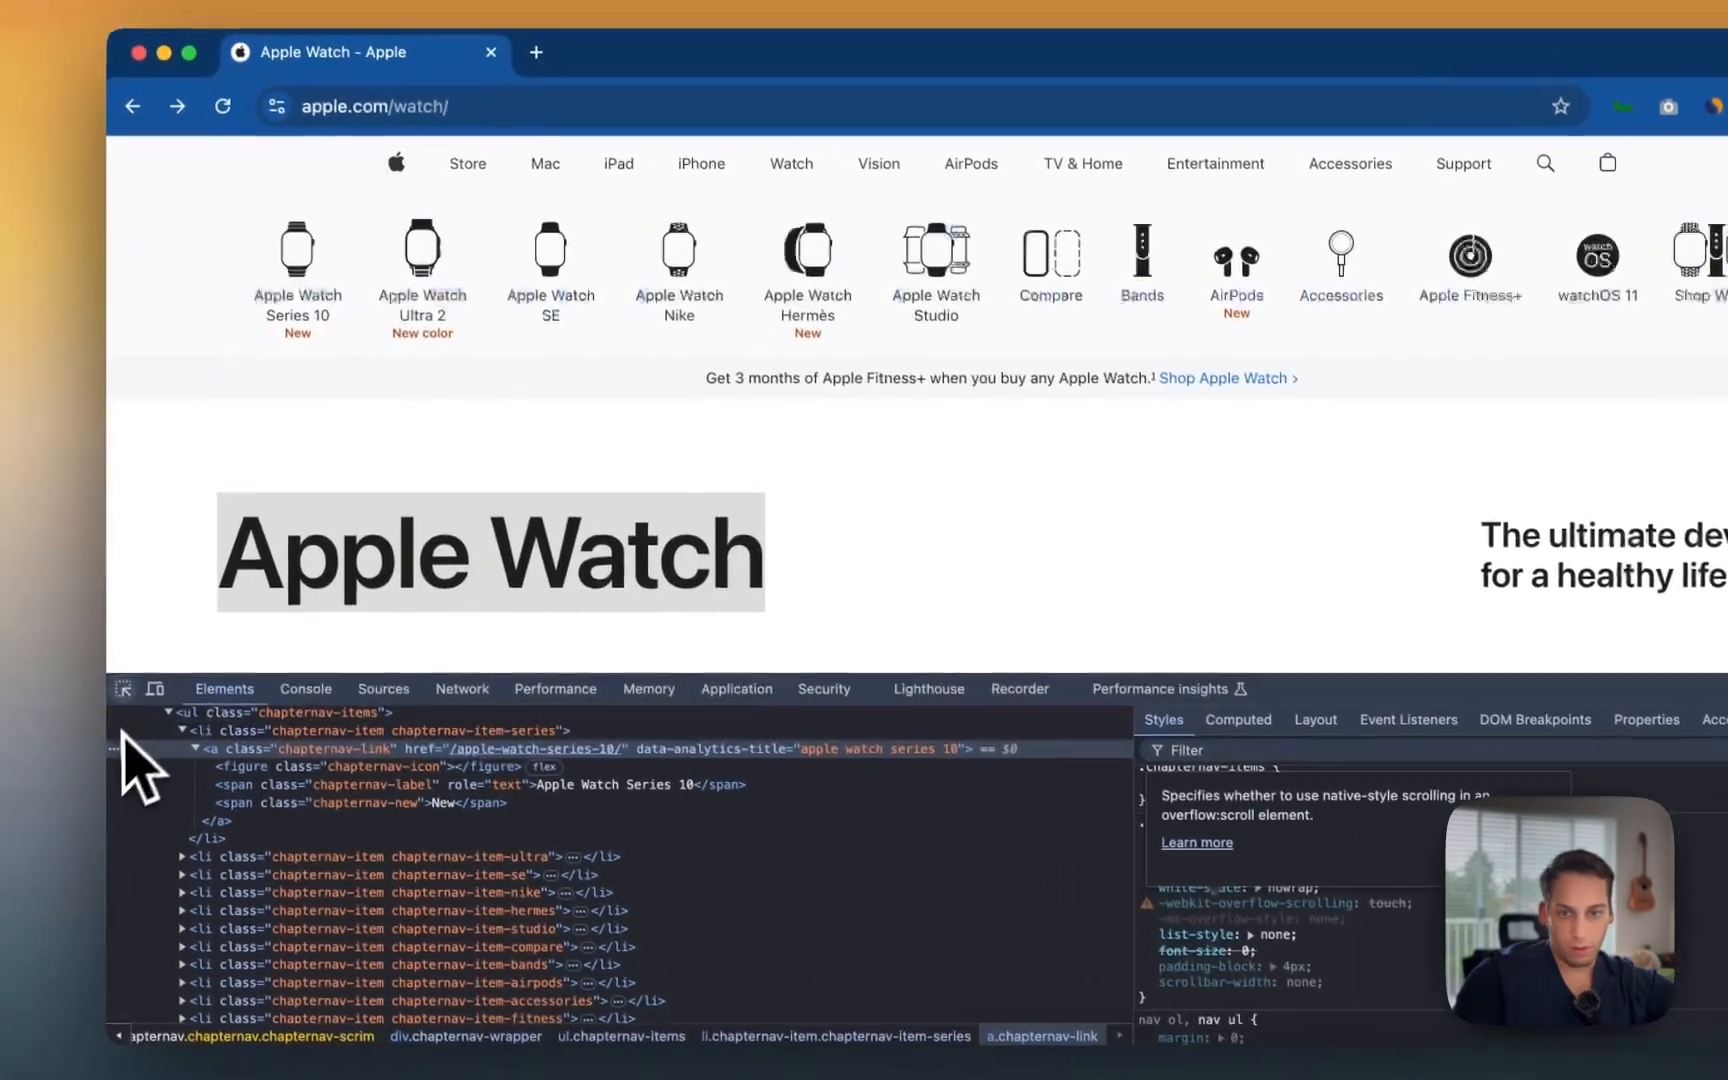
{"action": "left_click", "coordinate": [32, 647]}
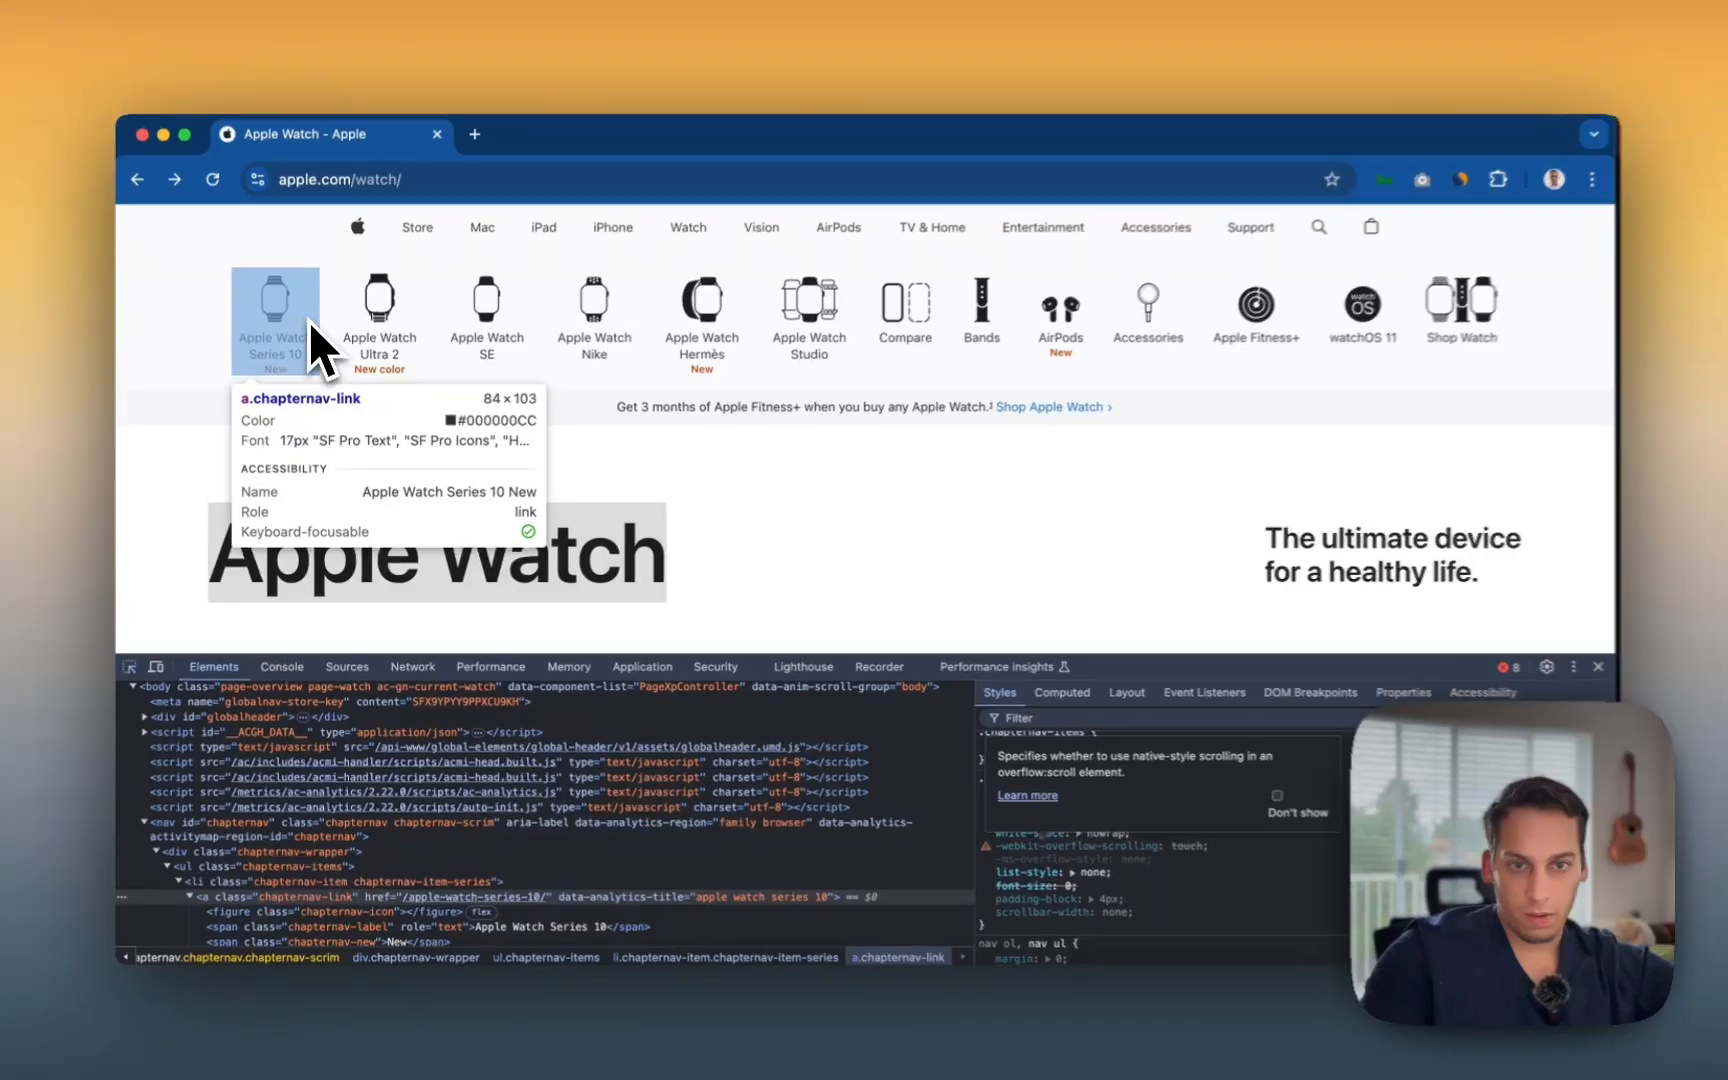
{"action": "left_click", "coordinate": [309, 328]}
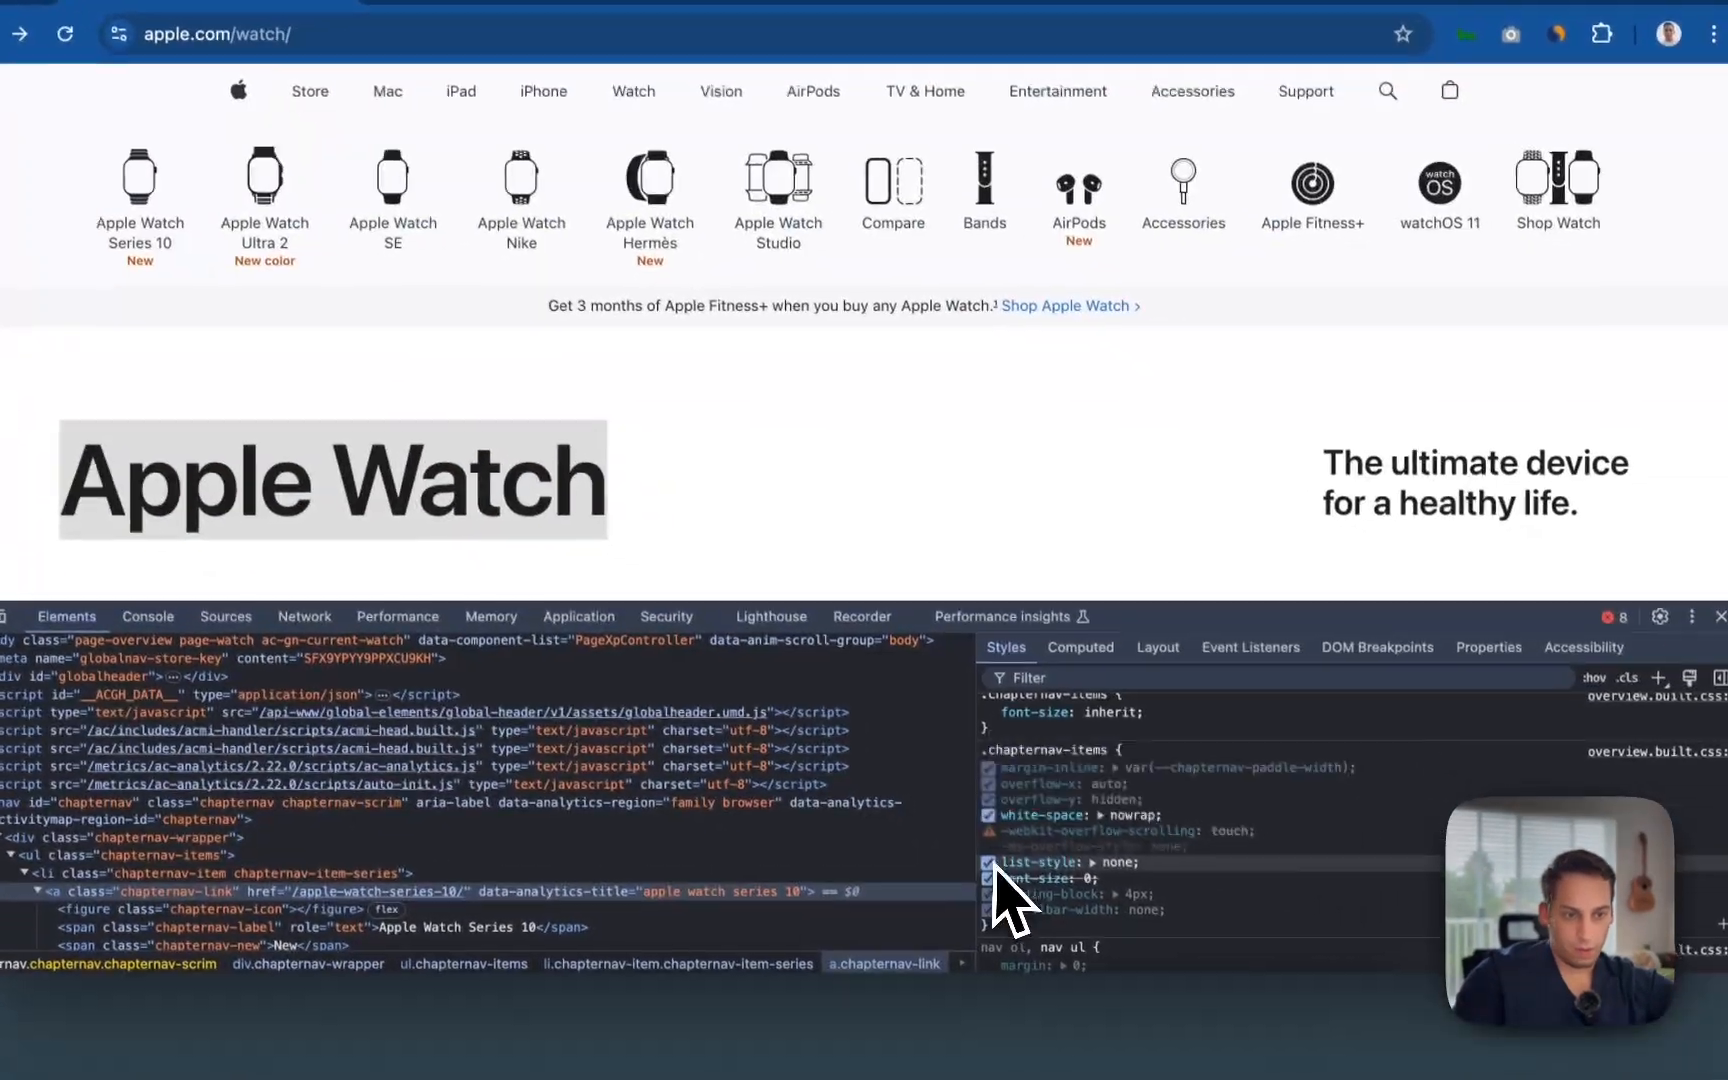
{"action": "scroll", "coordinate": [994, 864], "scroll_direction": "down", "scroll_amount": 2}
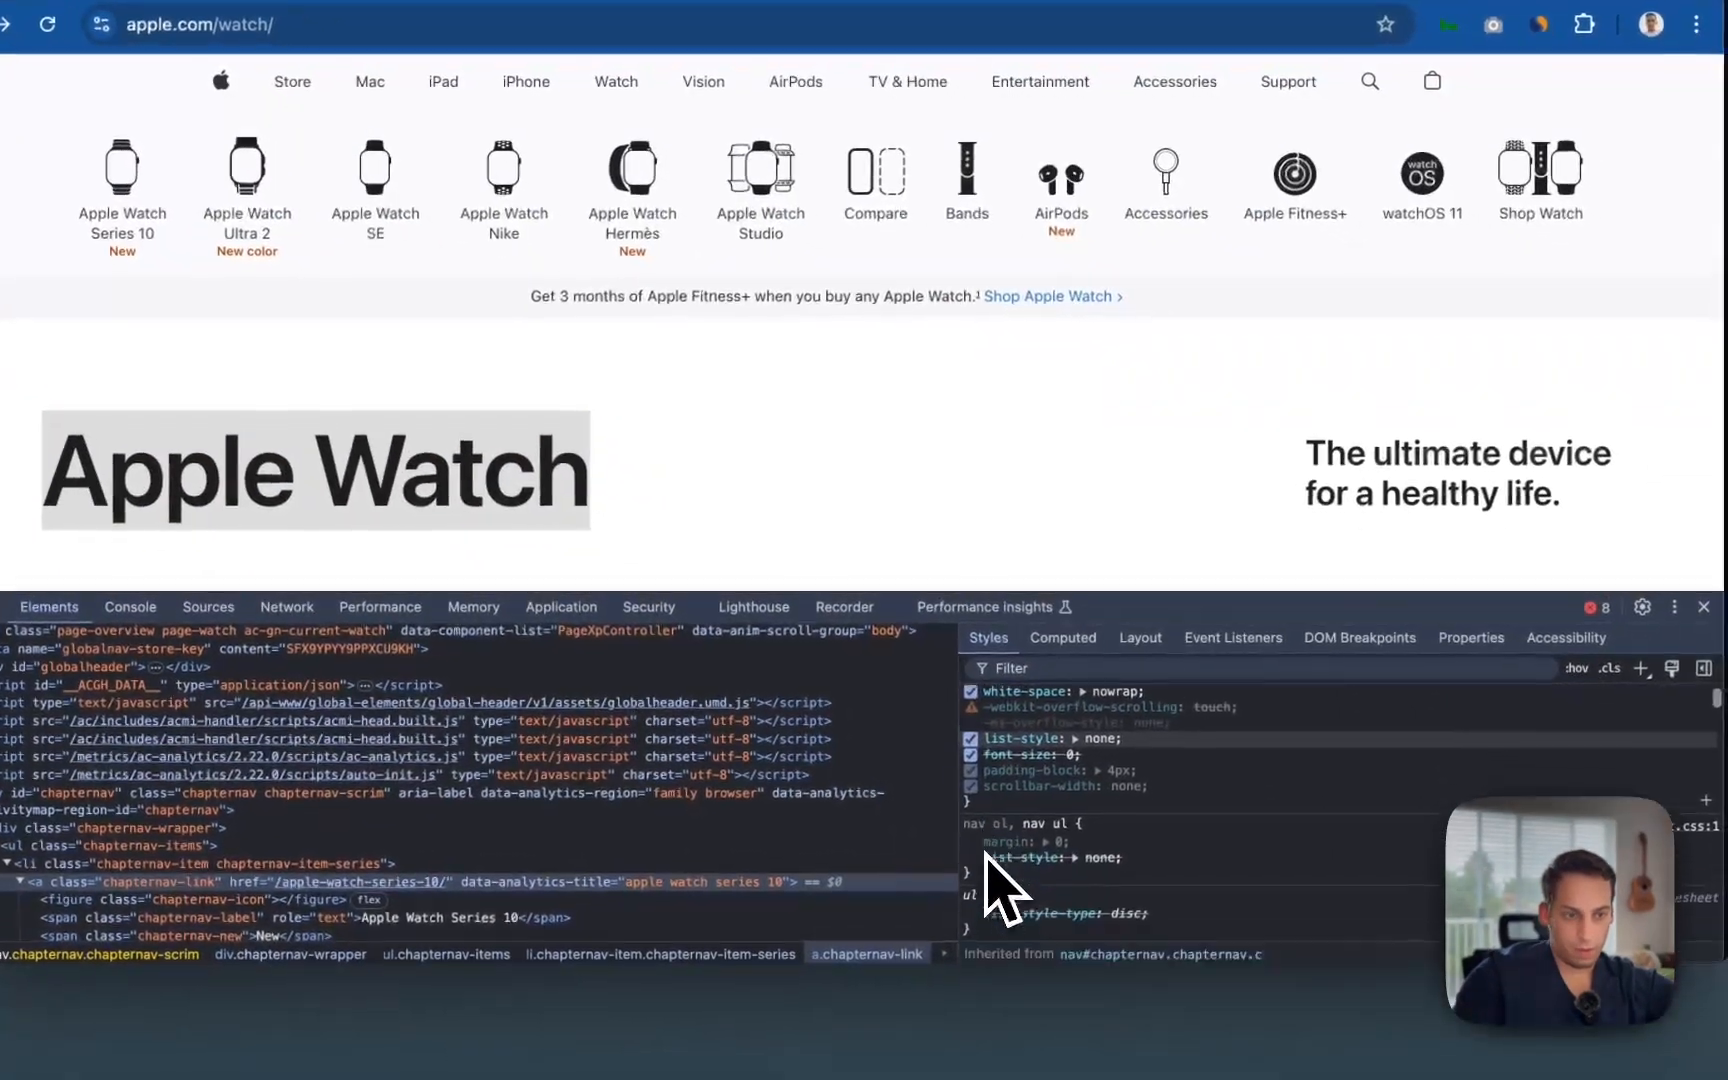
{"action": "scroll", "coordinate": [994, 864], "scroll_direction": "up", "scroll_amount": 4}
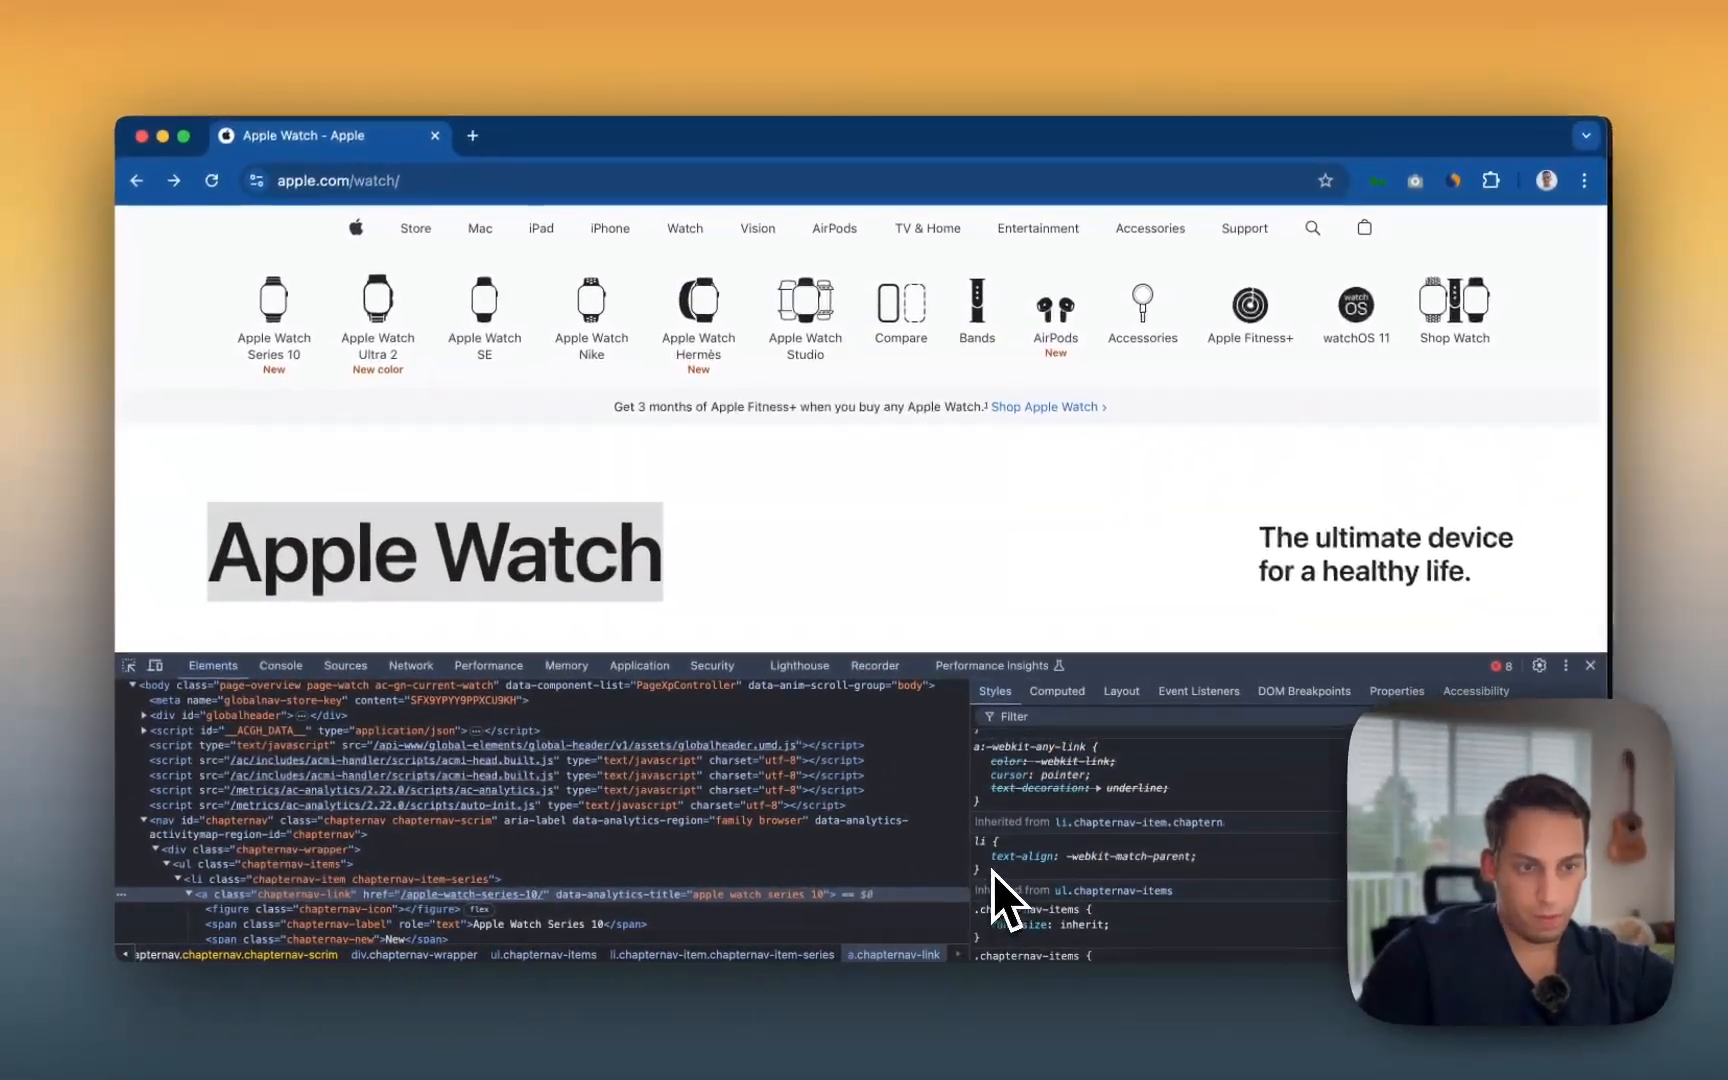
{"action": "scroll", "coordinate": [992, 872], "scroll_direction": "up", "scroll_amount": 5}
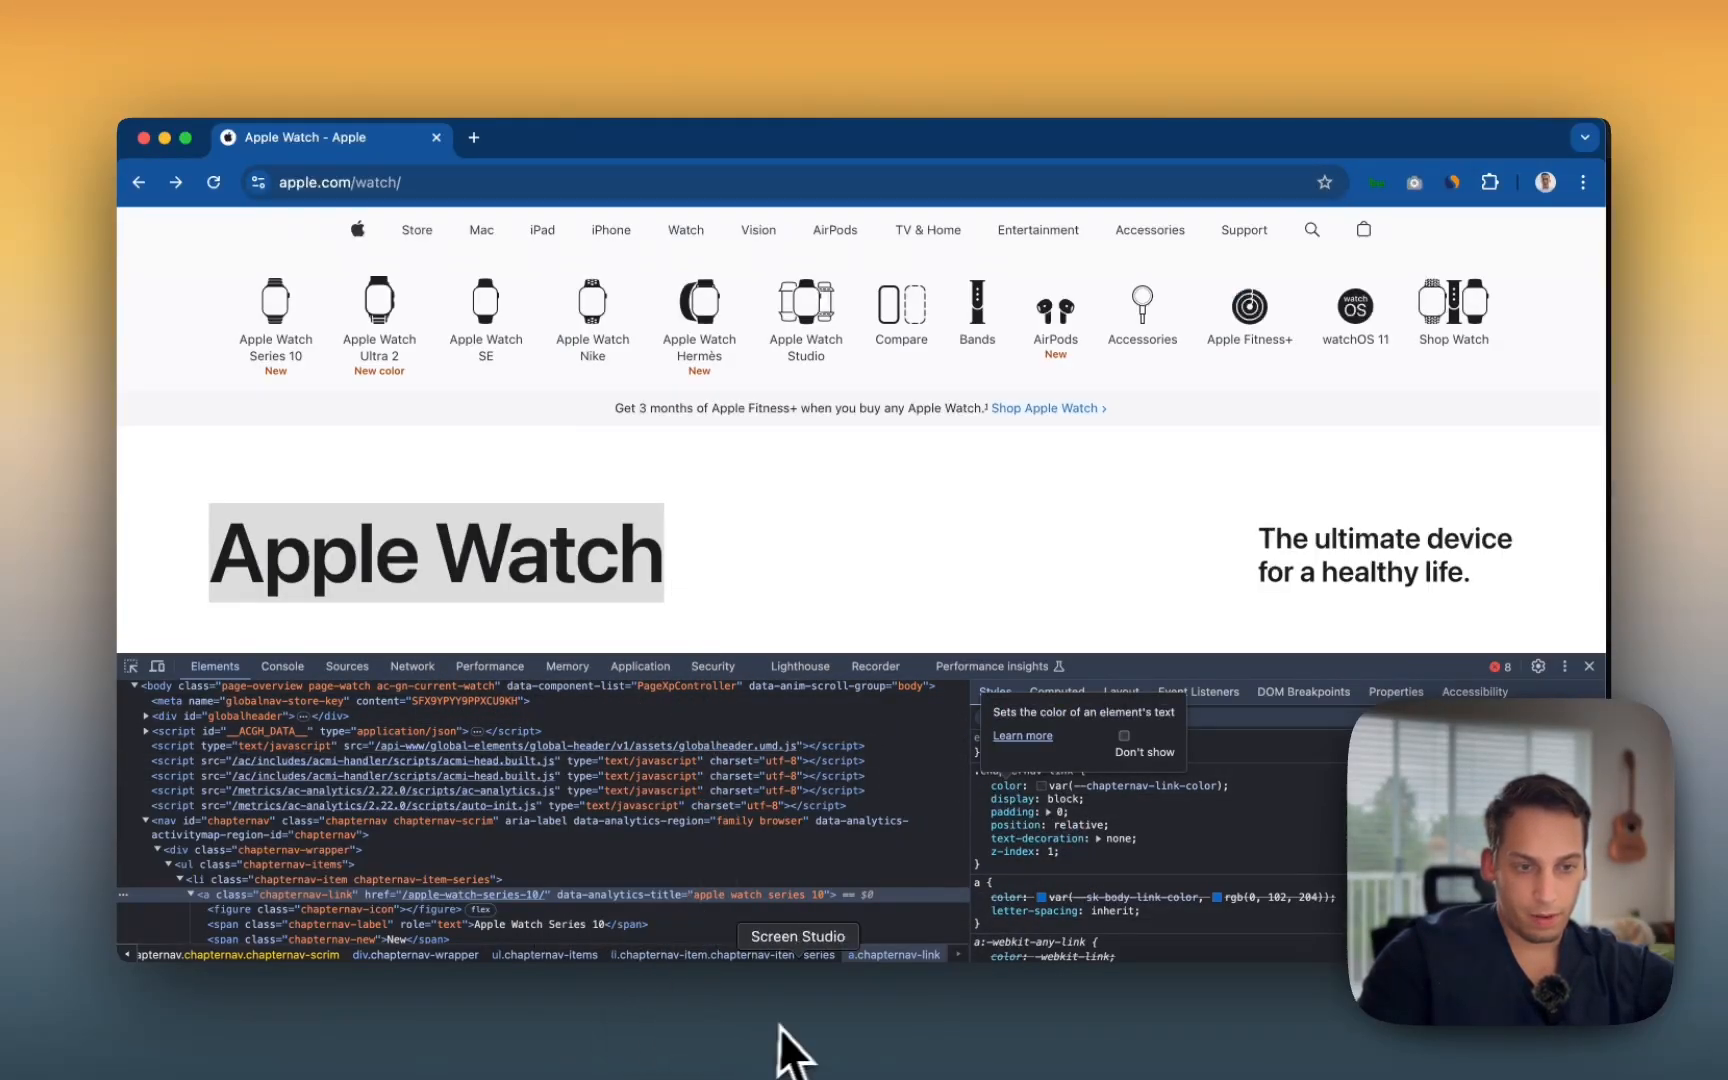
Step: Switch to Framer and center-align the Apple Watch Series 10 text in the watch card
{"action": "left_click", "coordinate": [985, 1040]}
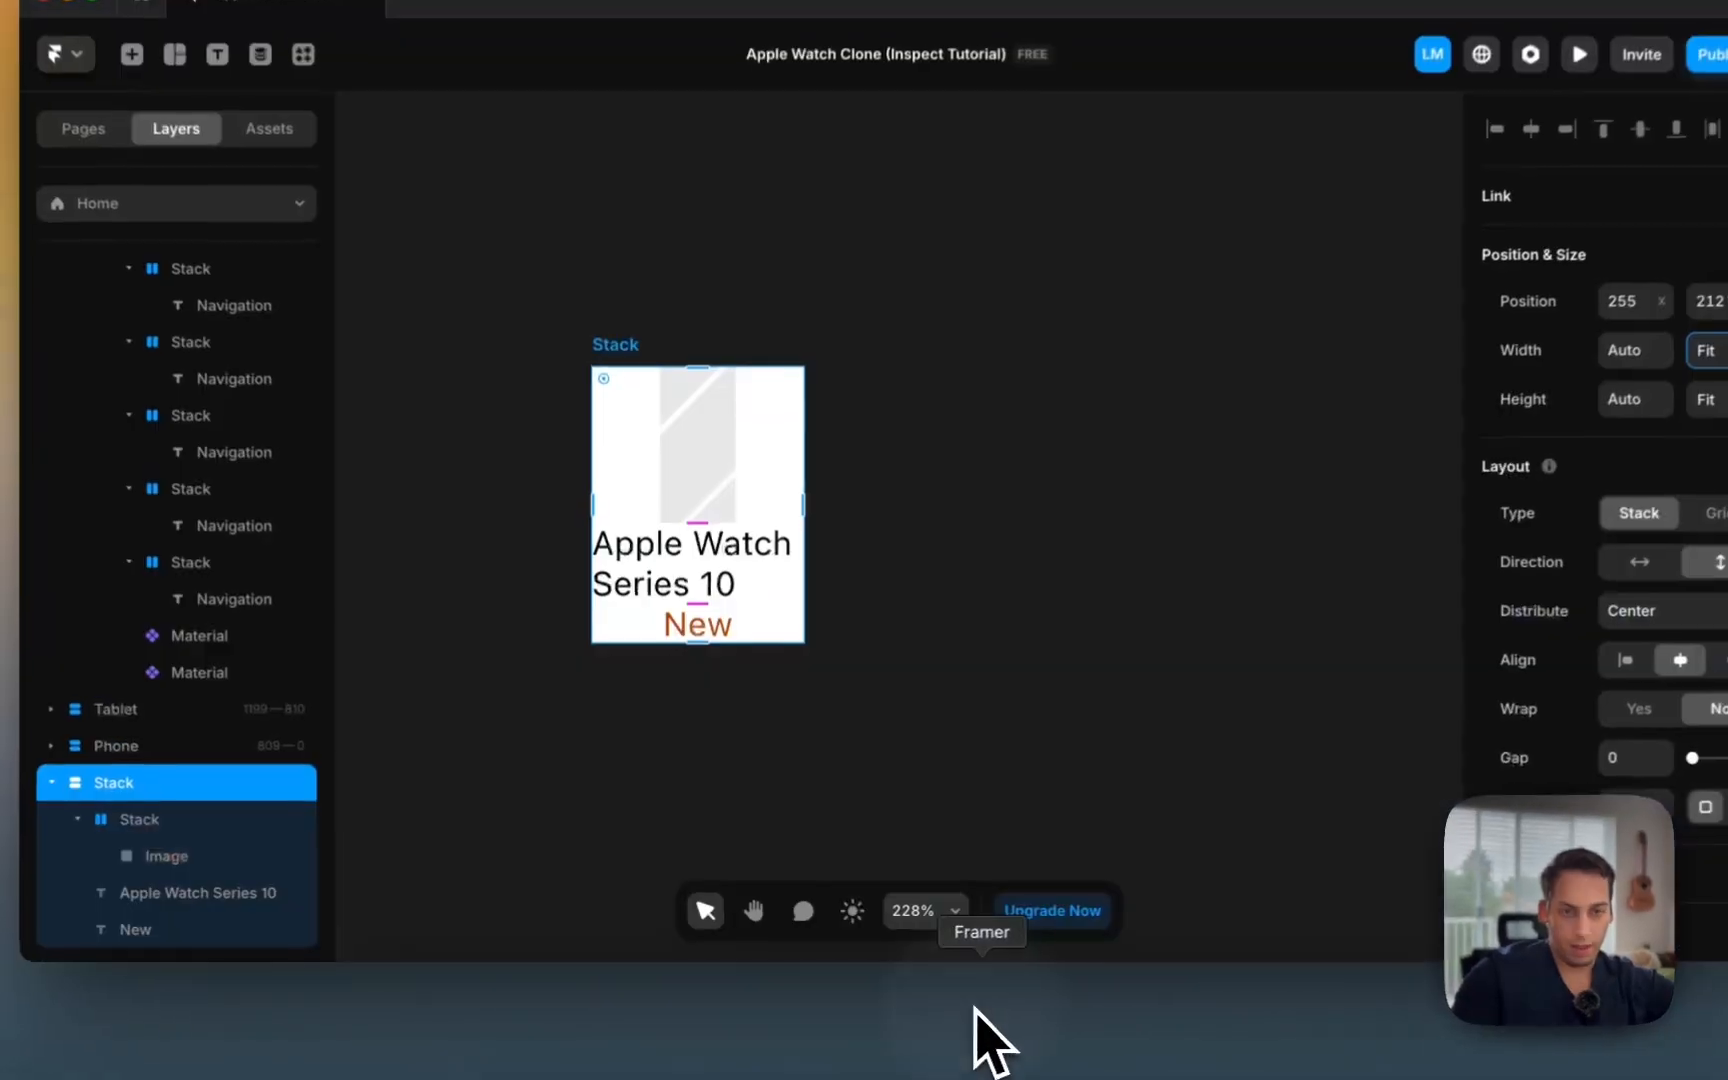
{"action": "left_click", "coordinate": [747, 487]}
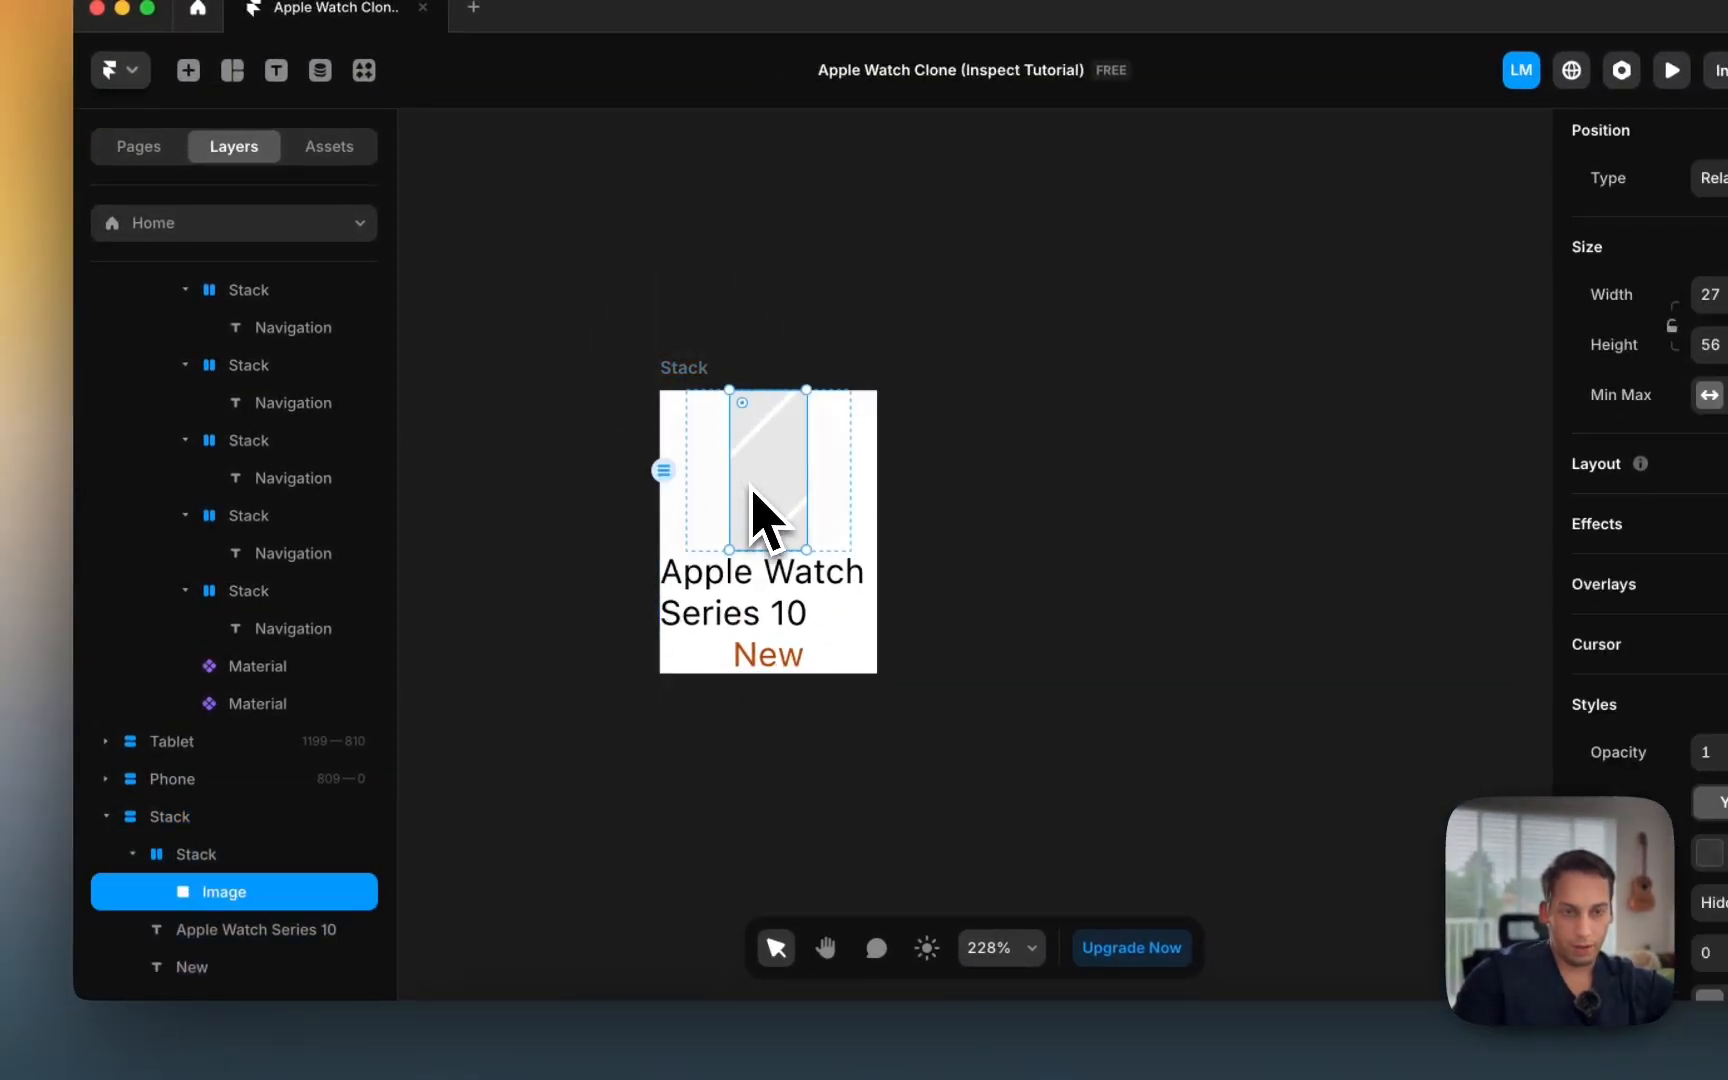
{"action": "left_click", "coordinate": [689, 568]}
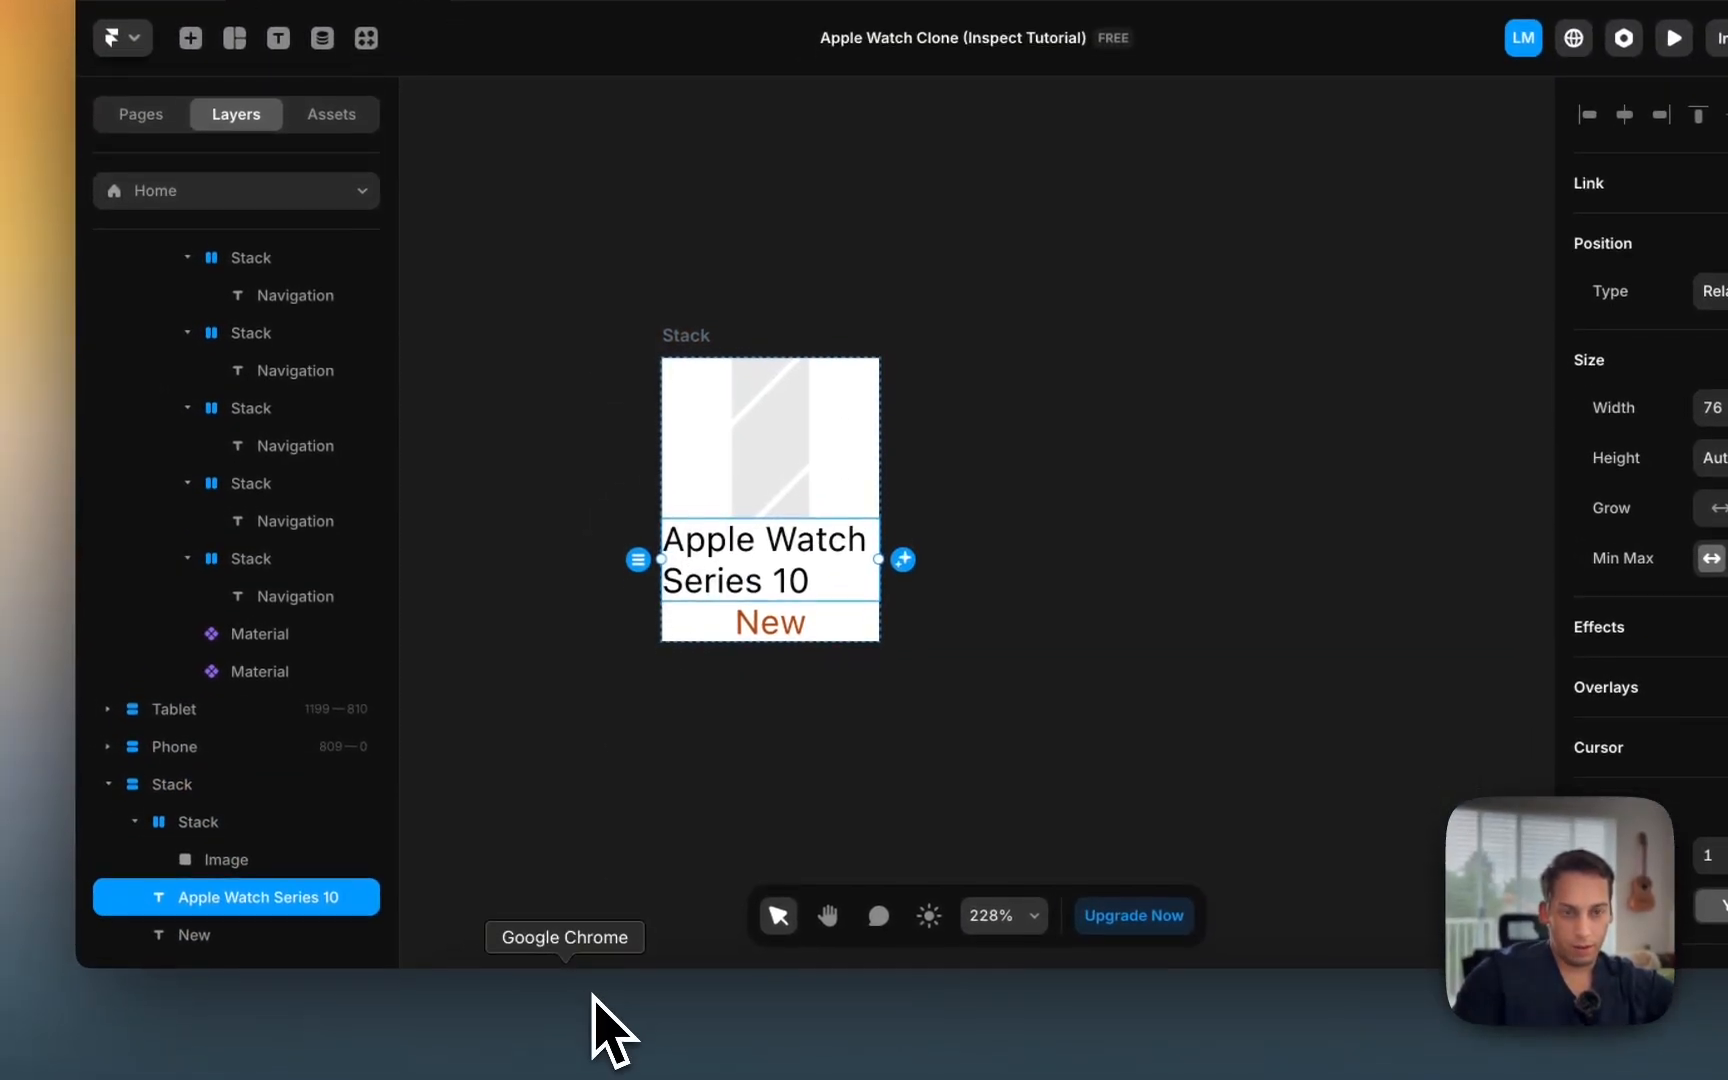
{"action": "left_click", "coordinate": [595, 1060]}
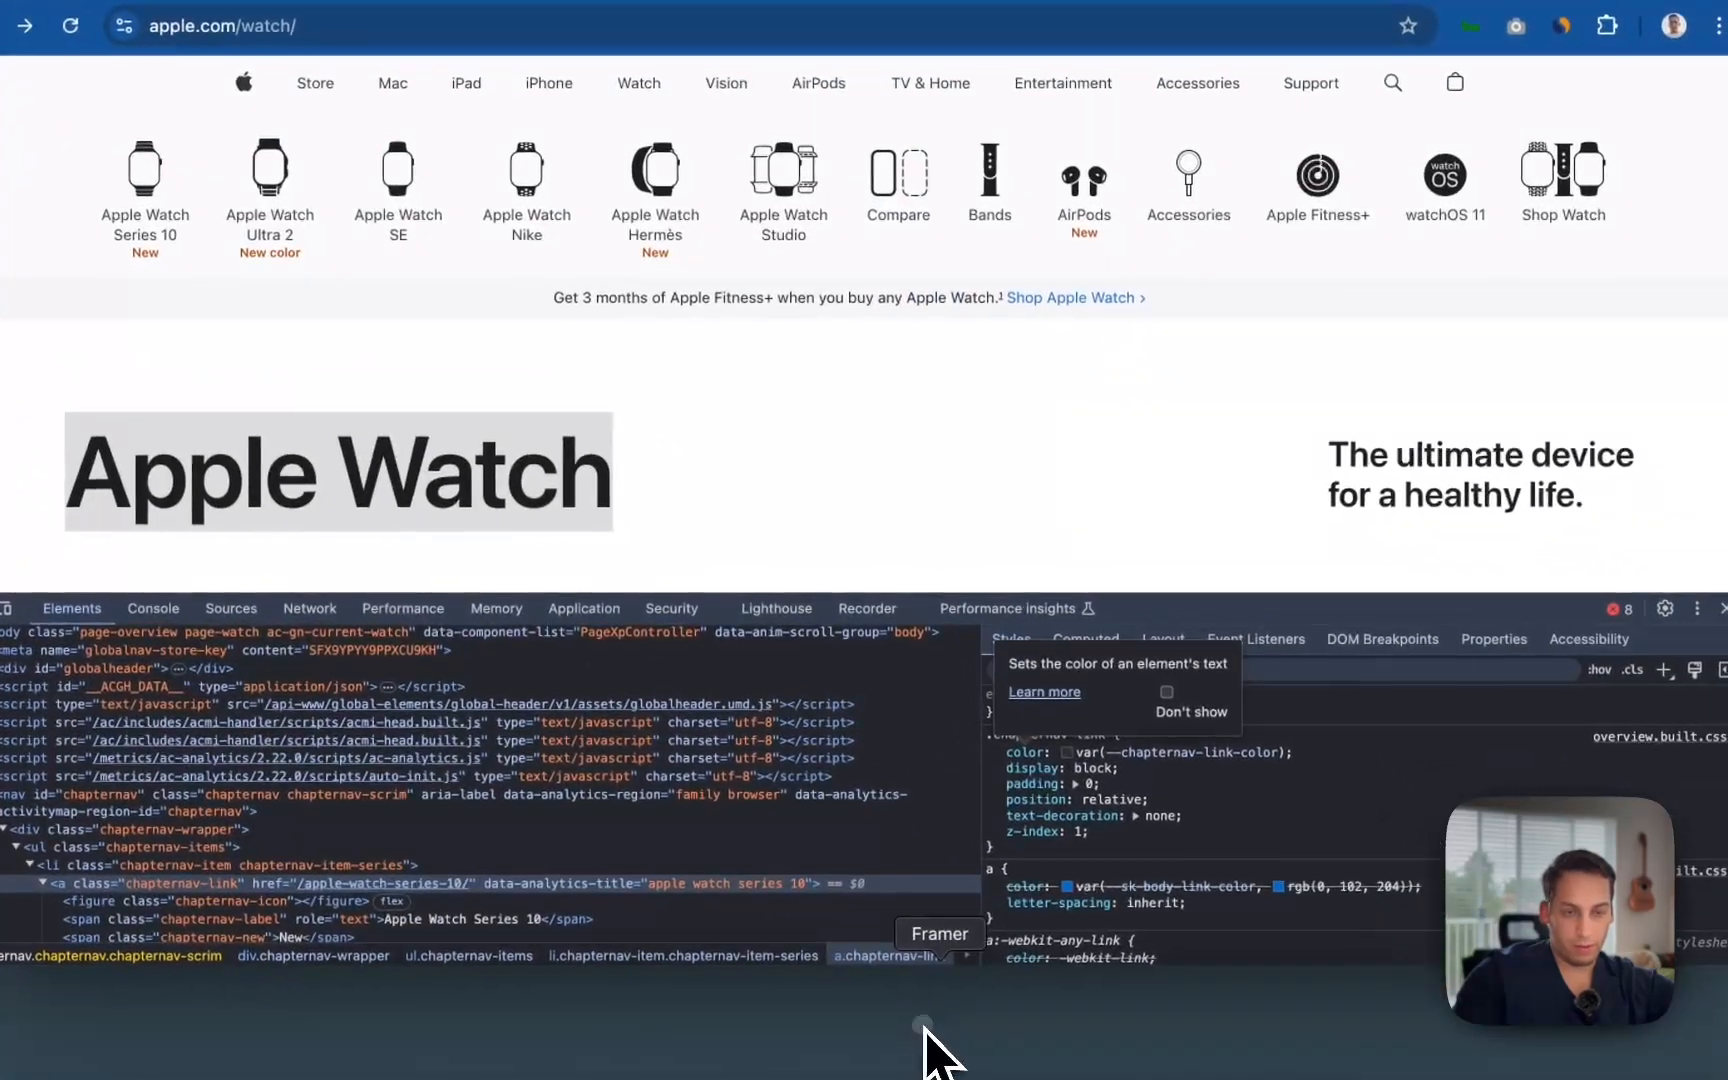
{"action": "left_click", "coordinate": [966, 1055]}
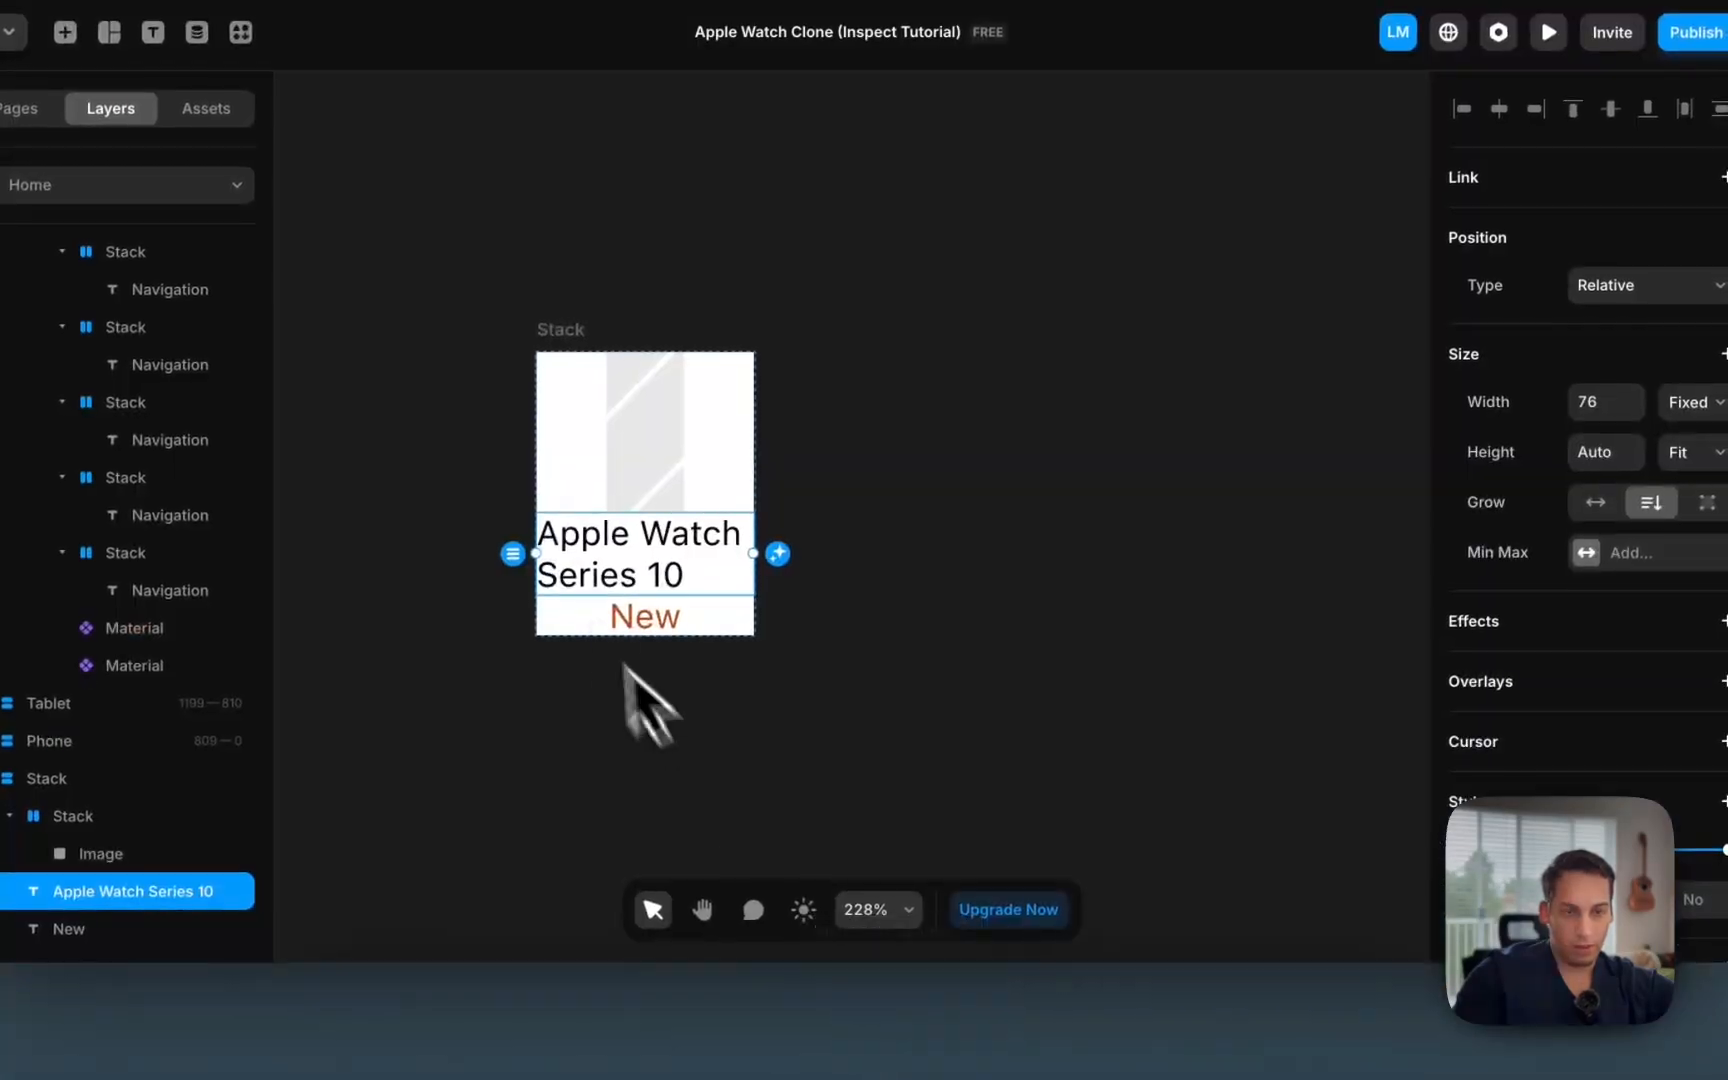
{"action": "scroll", "coordinate": [1523, 703], "scroll_direction": "down", "scroll_amount": 5}
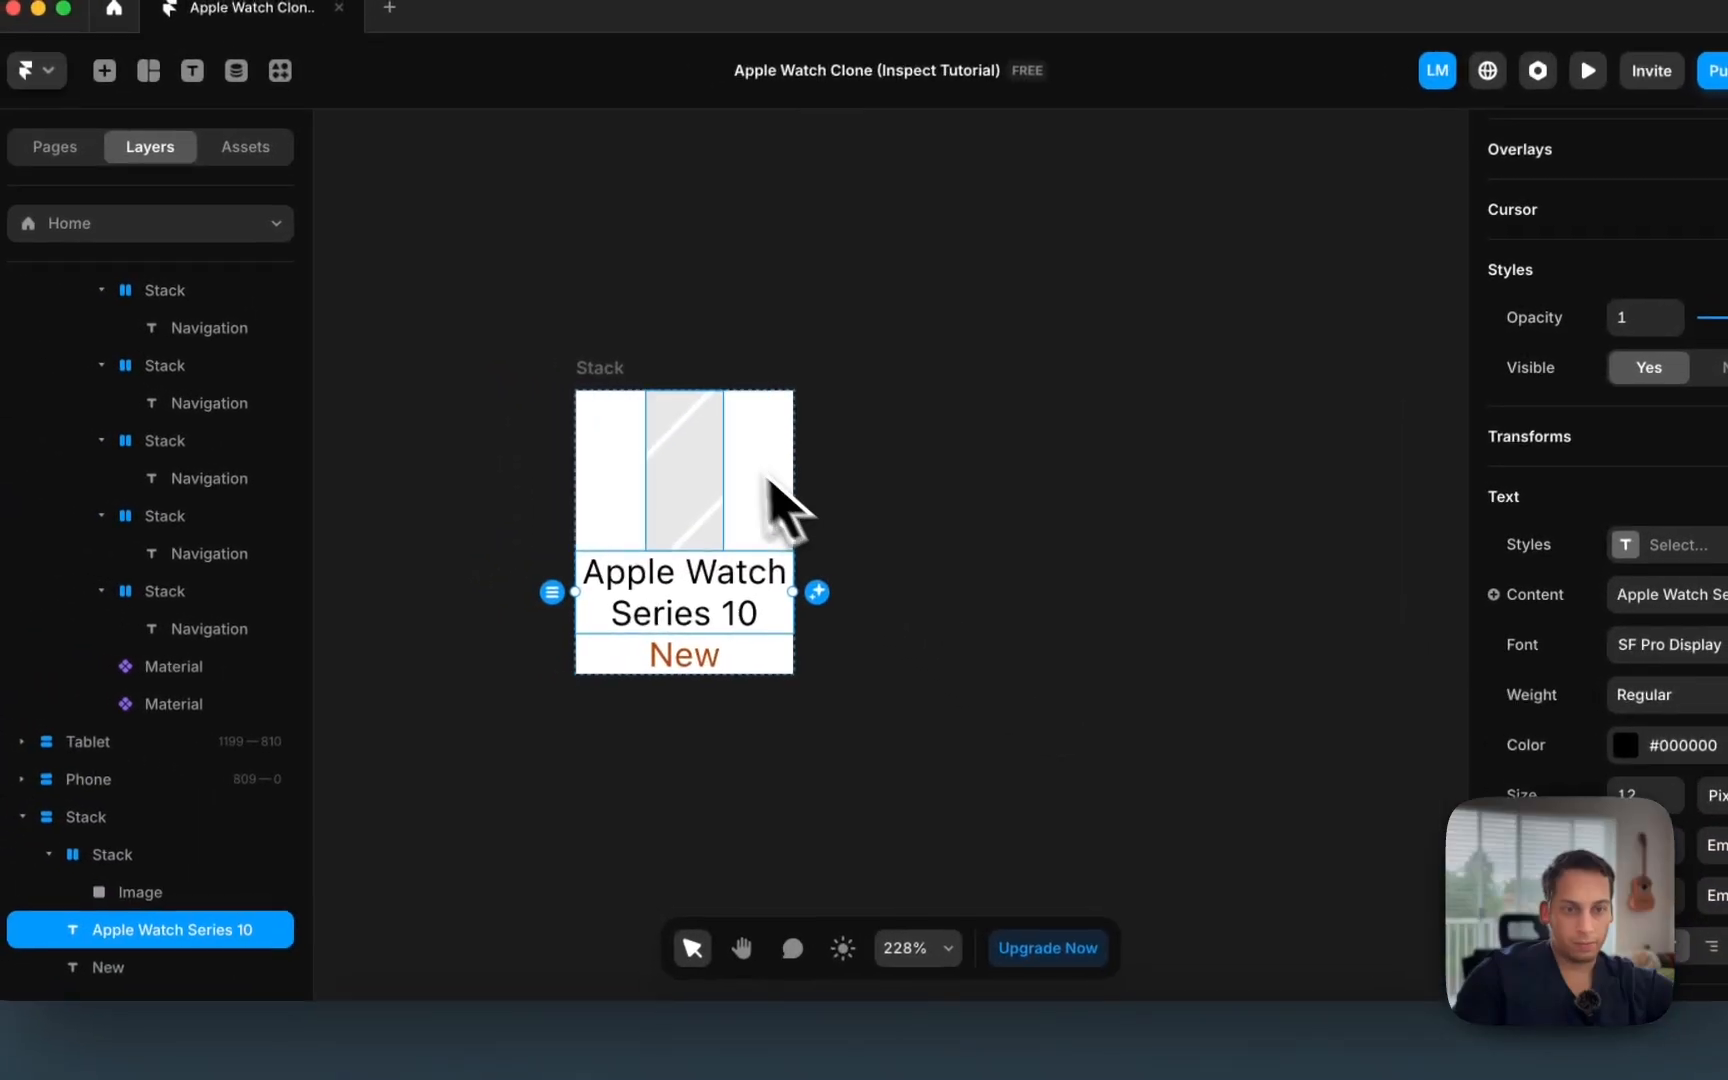
Step: Check the original navigation item in Chrome, return to Framer, and widen the inner stack that holds the watch card's image placeholder
{"action": "left_click", "coordinate": [428, 330]}
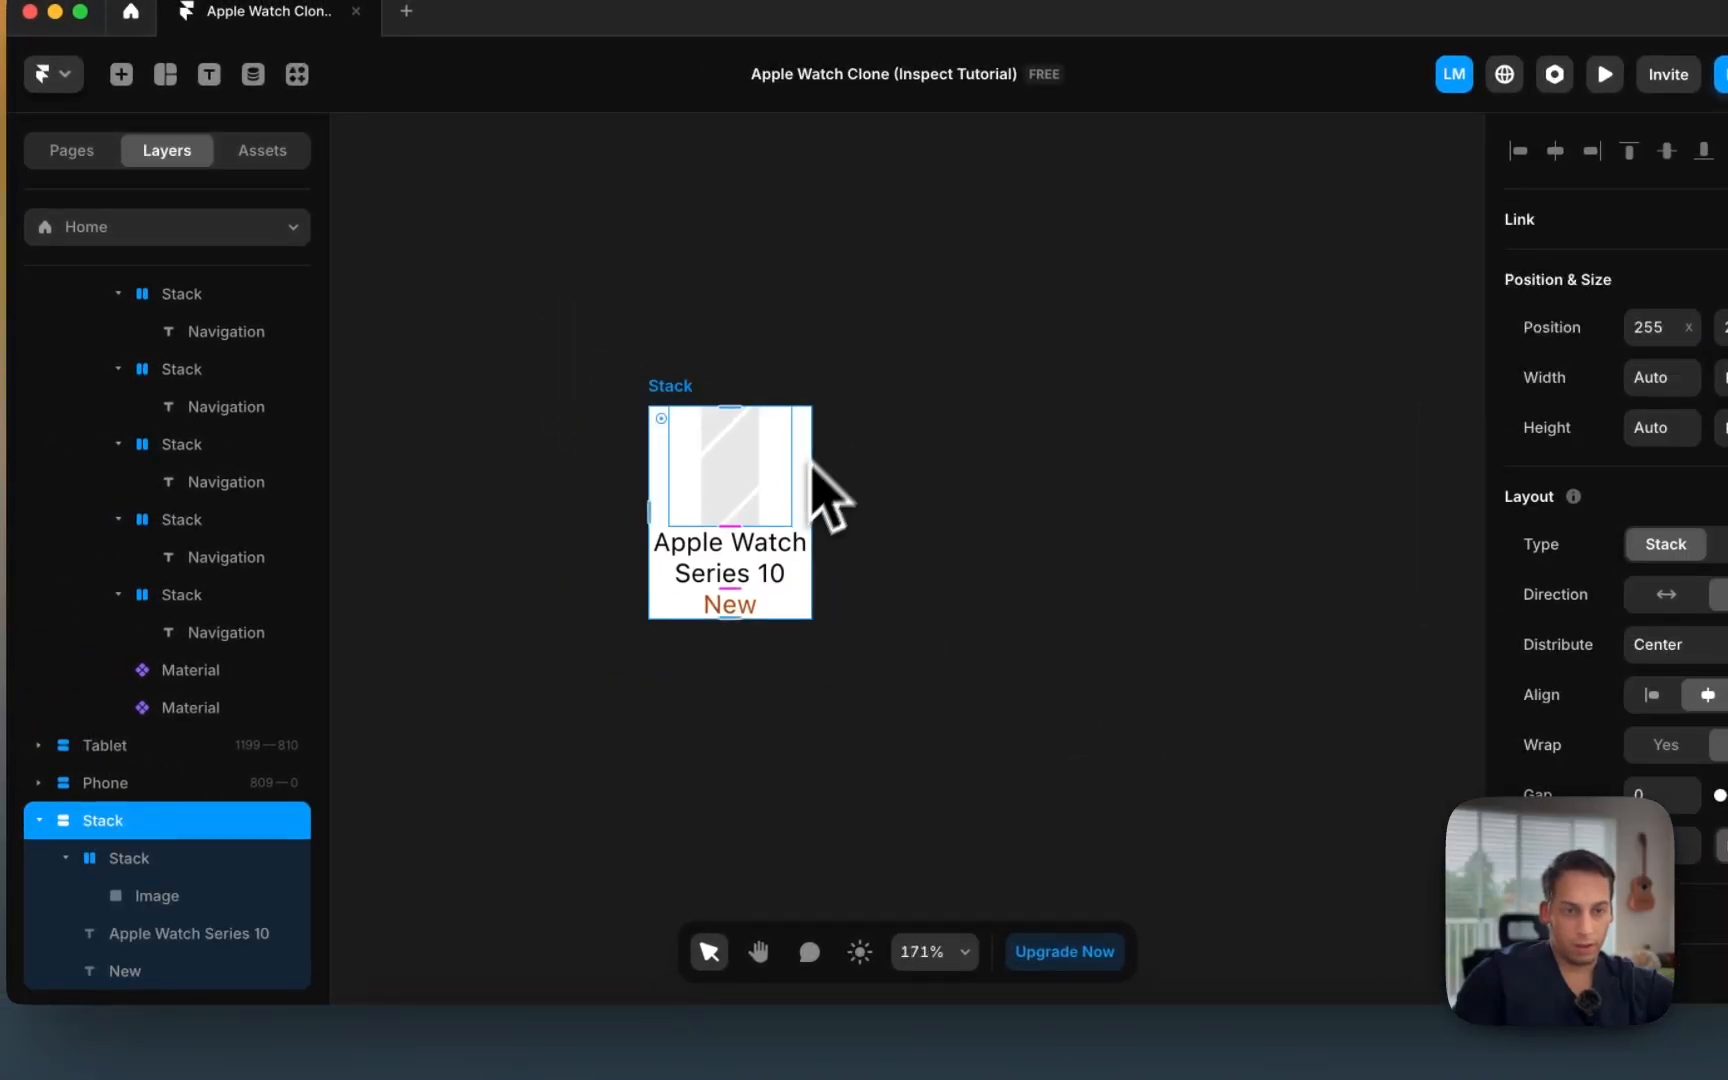
{"action": "left_click", "coordinate": [640, 351]}
{"action": "scroll", "coordinate": [647, 433], "scroll_direction": "down", "scroll_amount": 3}
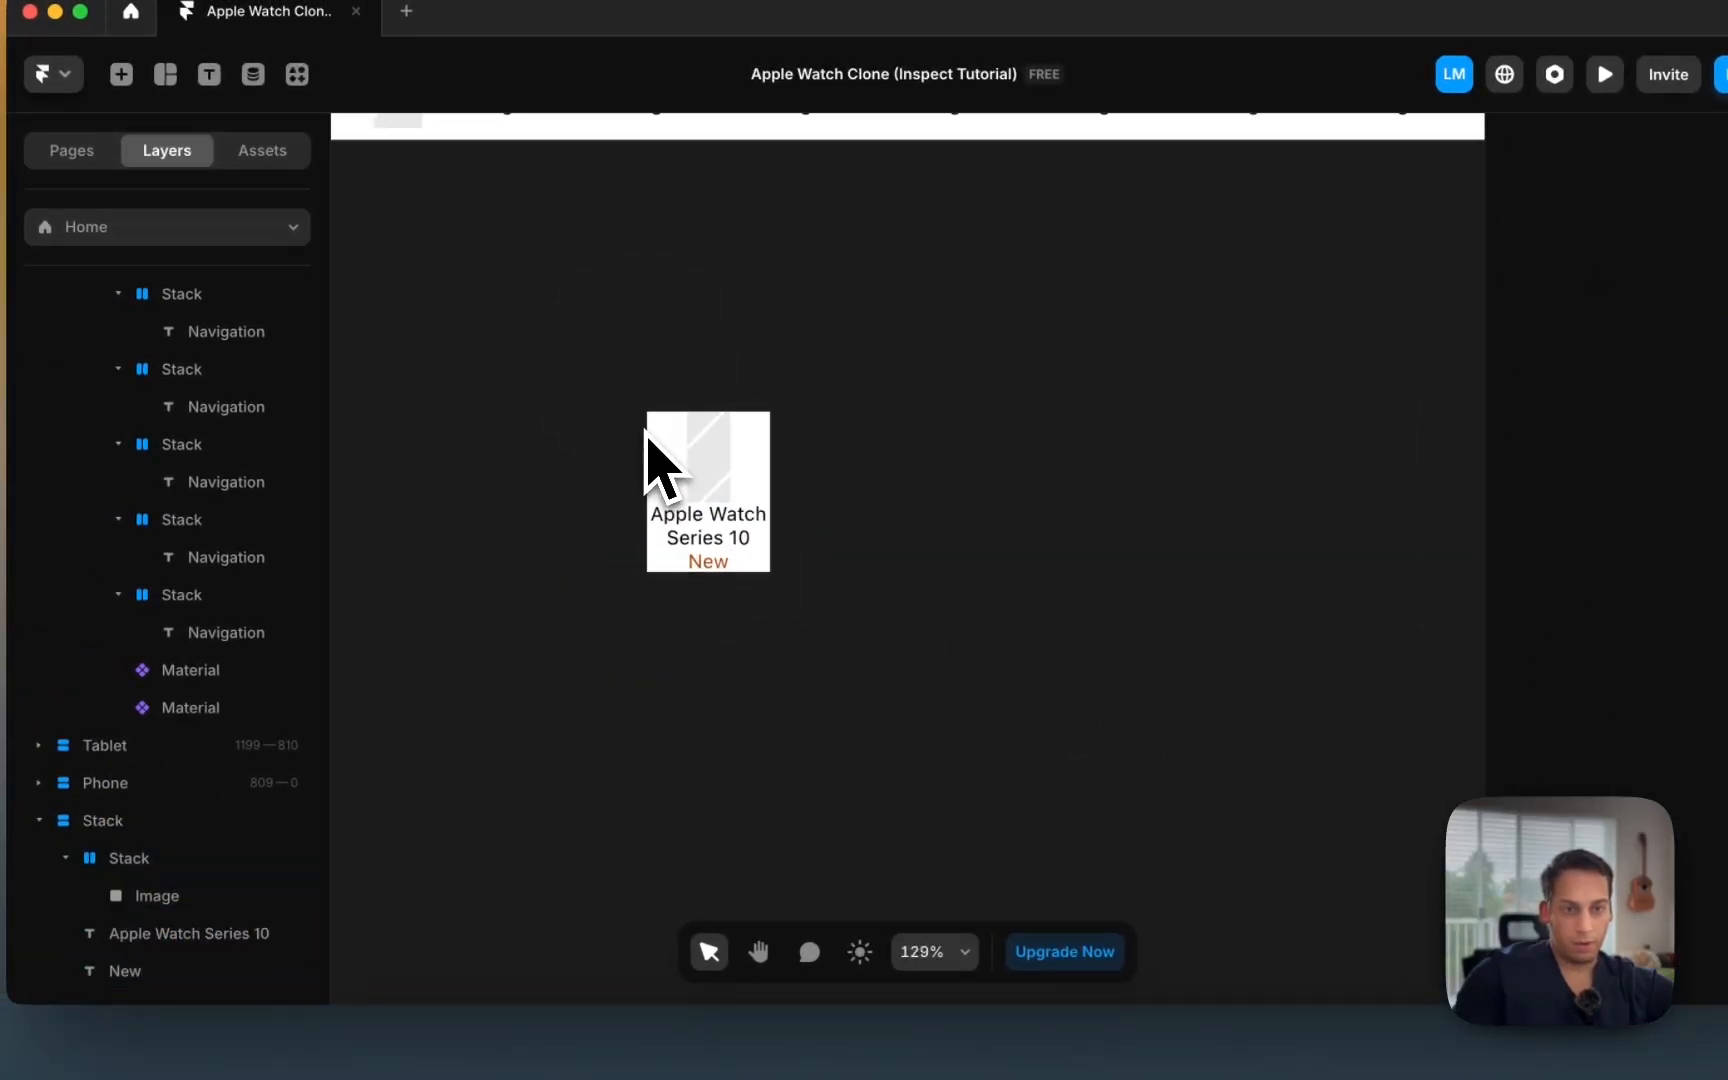
{"action": "left_click", "coordinate": [597, 1047]}
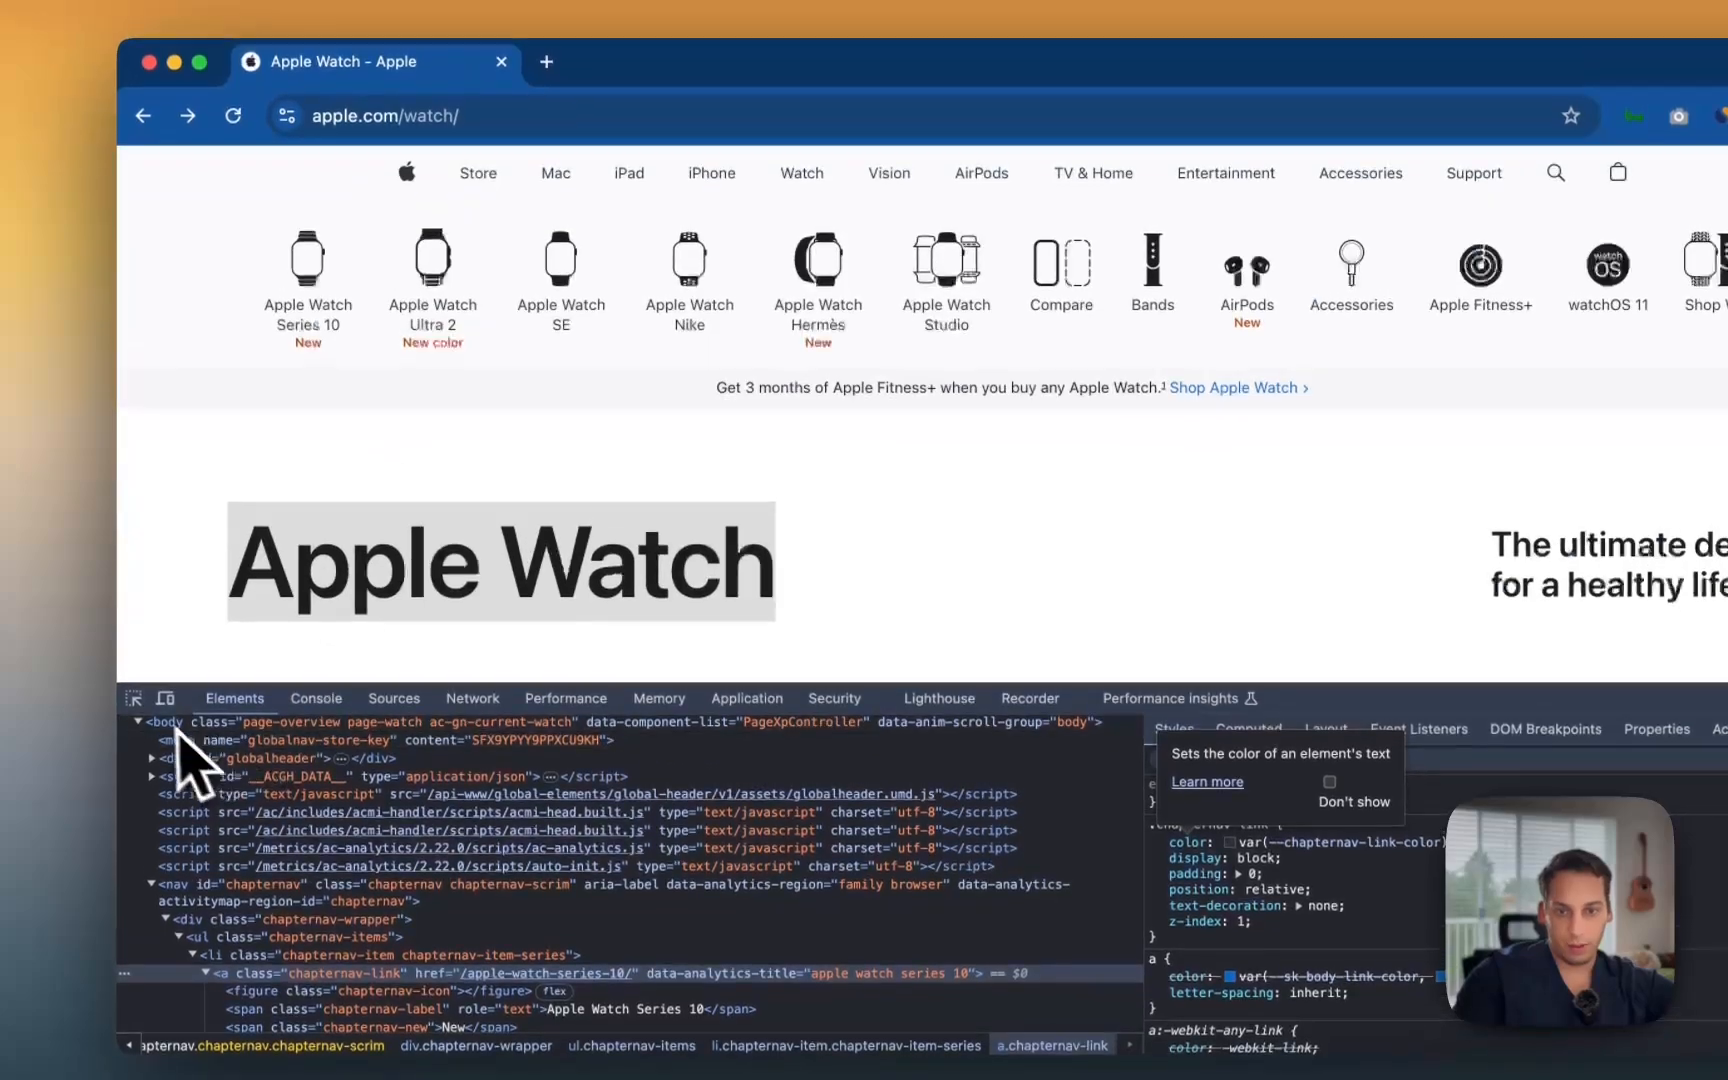
{"action": "left_click", "coordinate": [126, 608]}
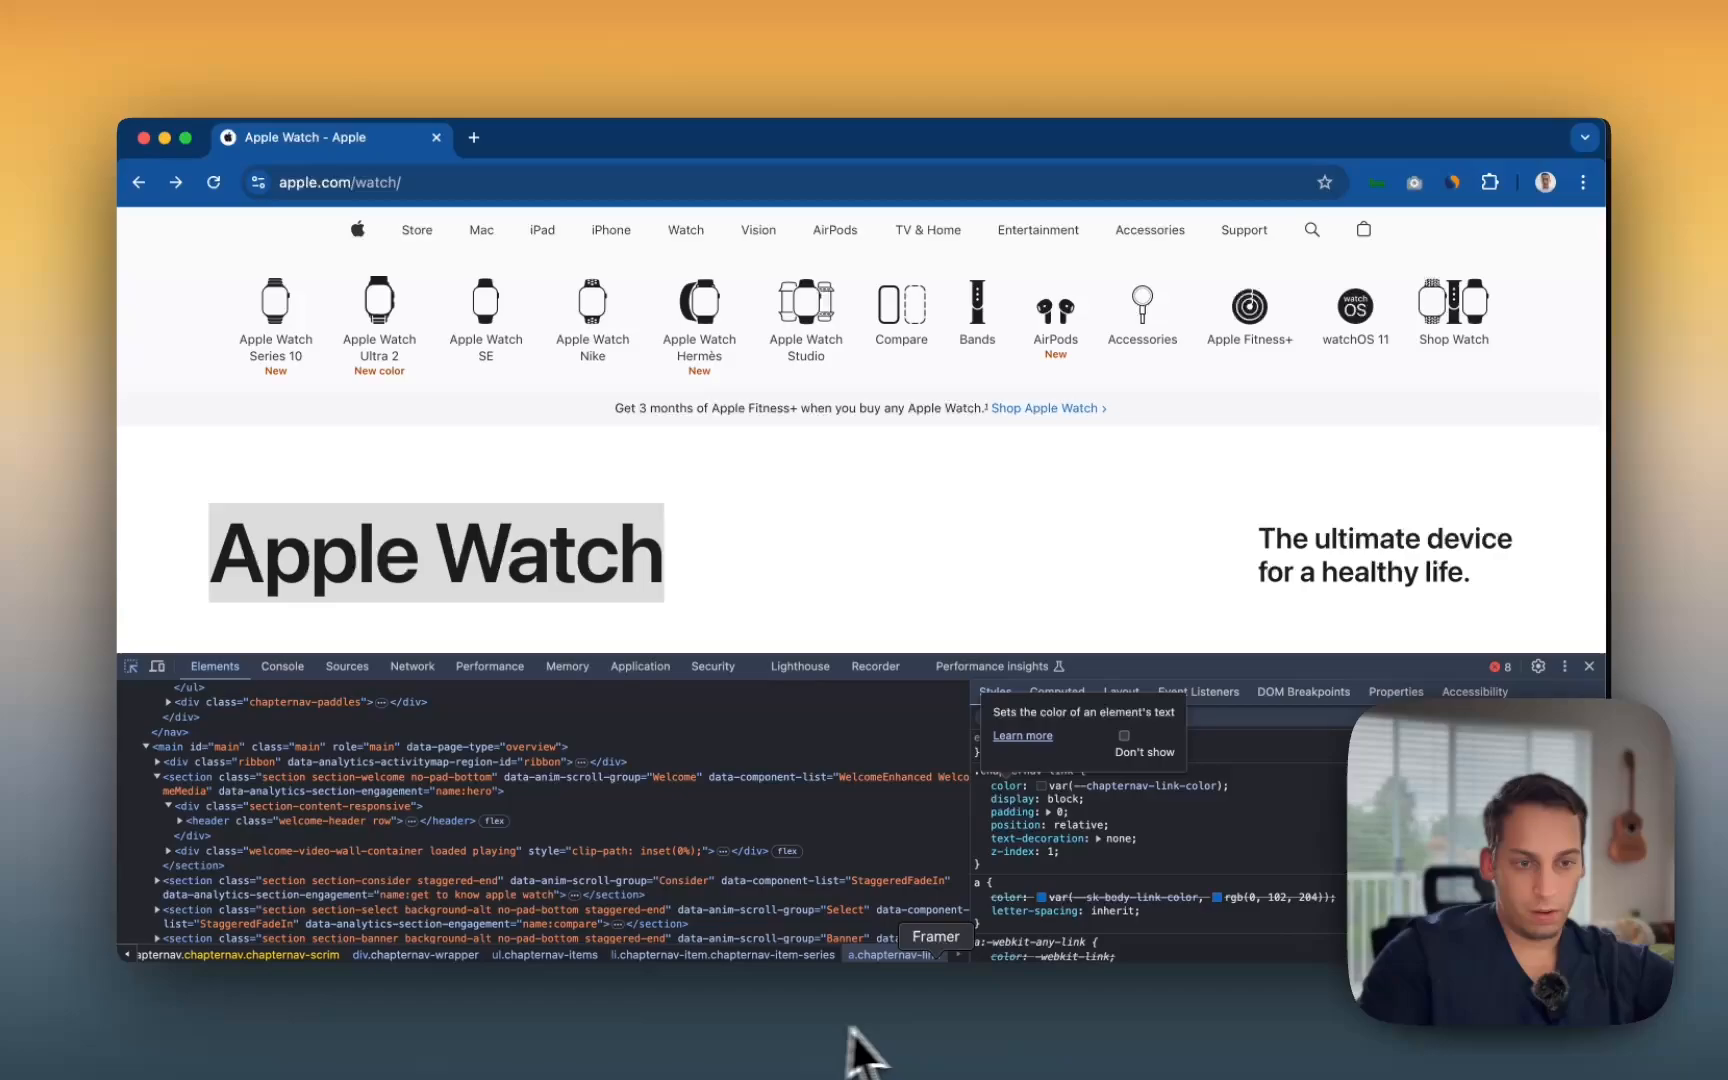
{"action": "left_click", "coordinate": [954, 1030]}
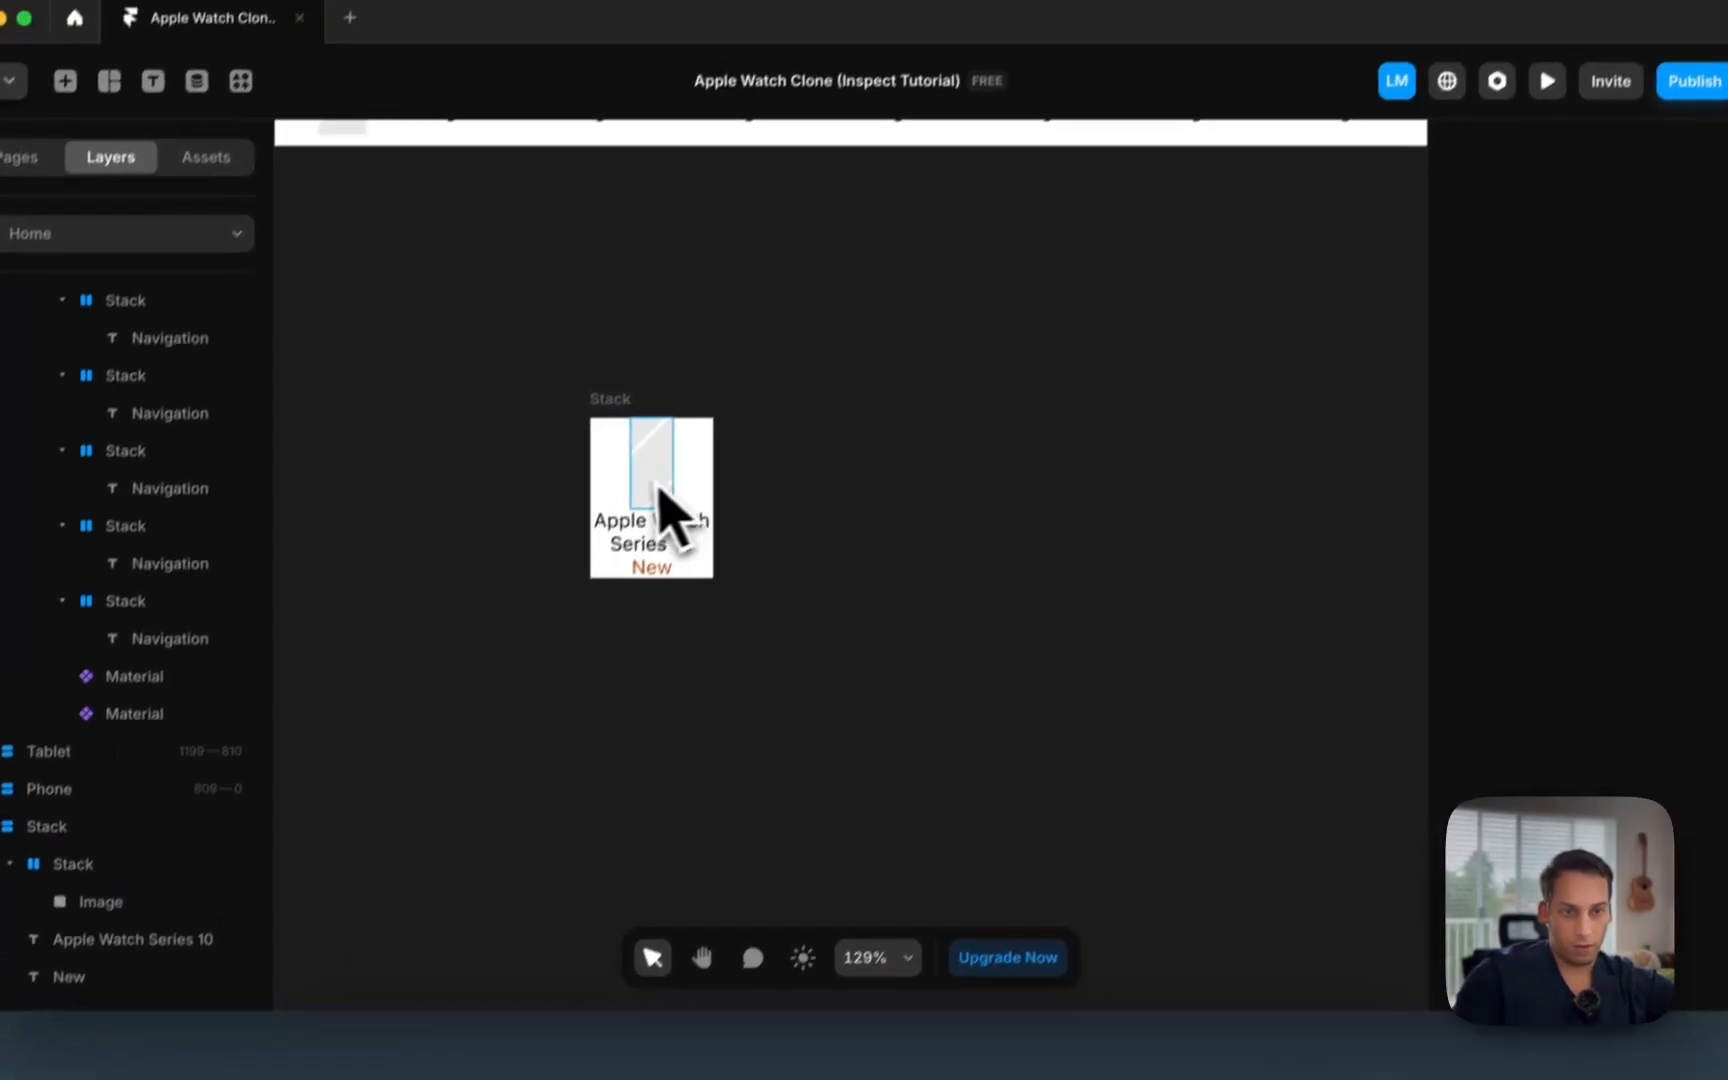
{"action": "left_click", "coordinate": [660, 495]}
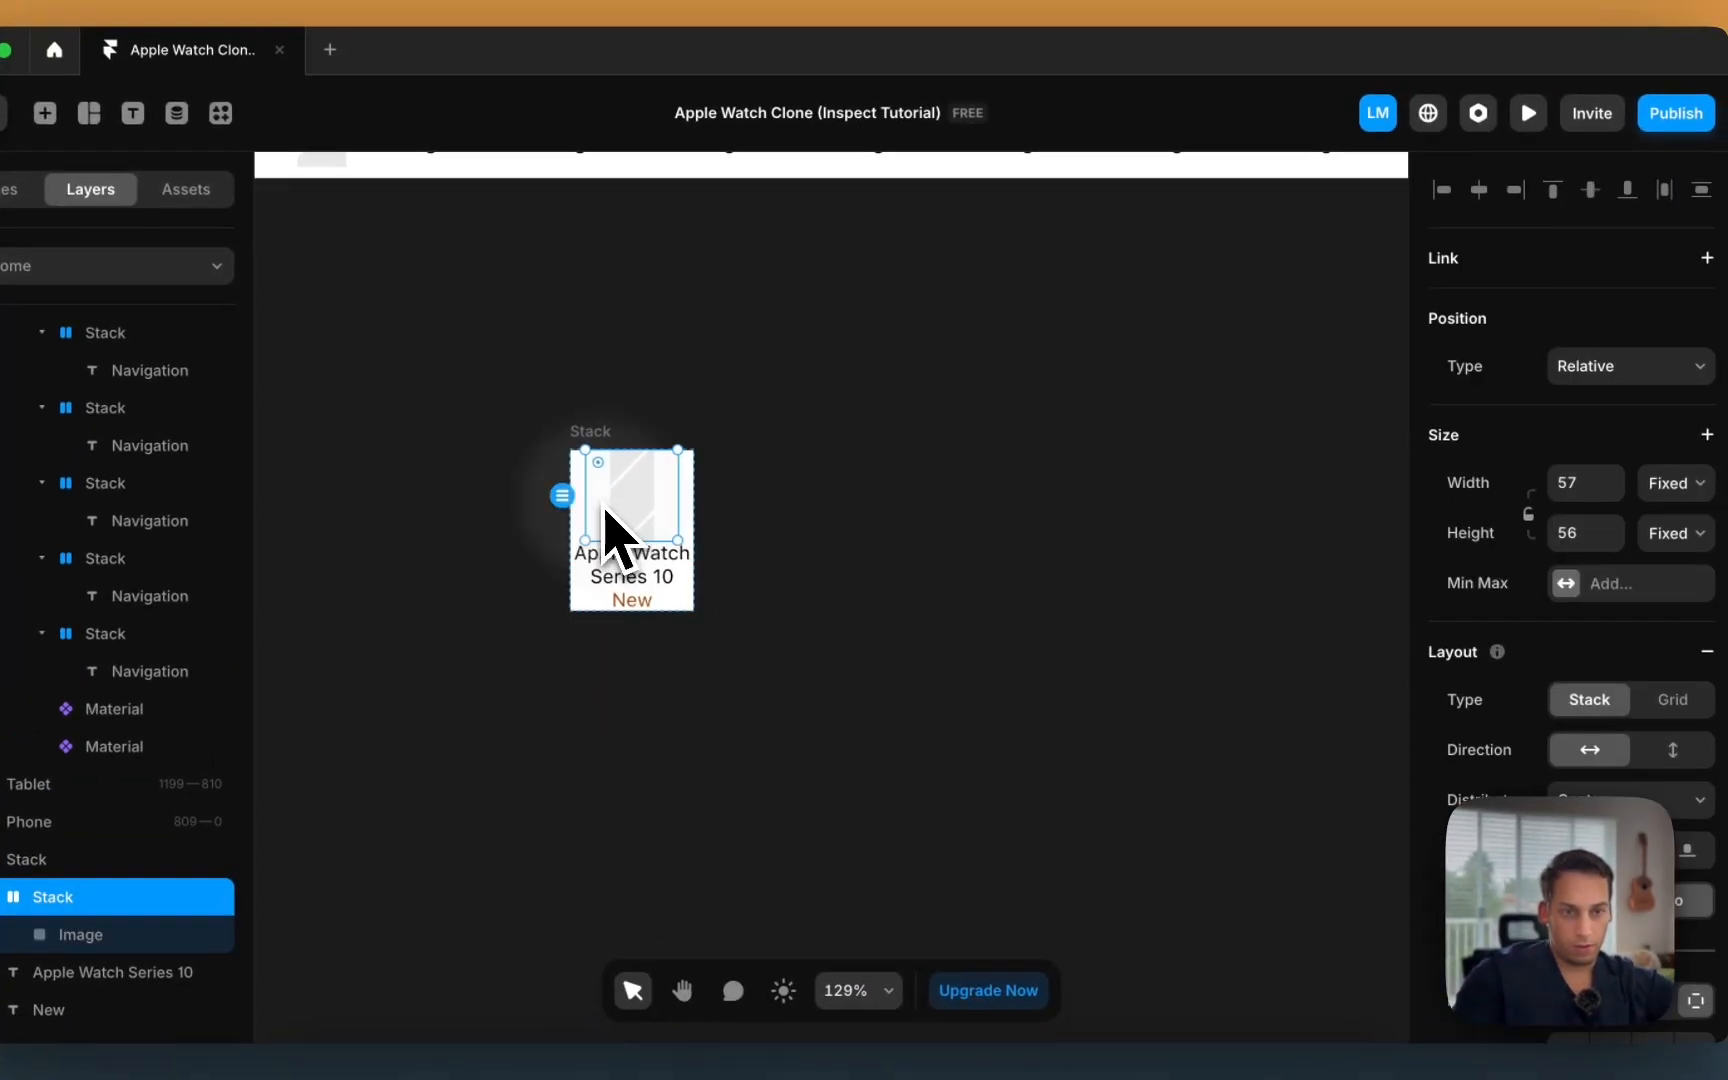
{"action": "left_click", "coordinate": [1690, 450]}
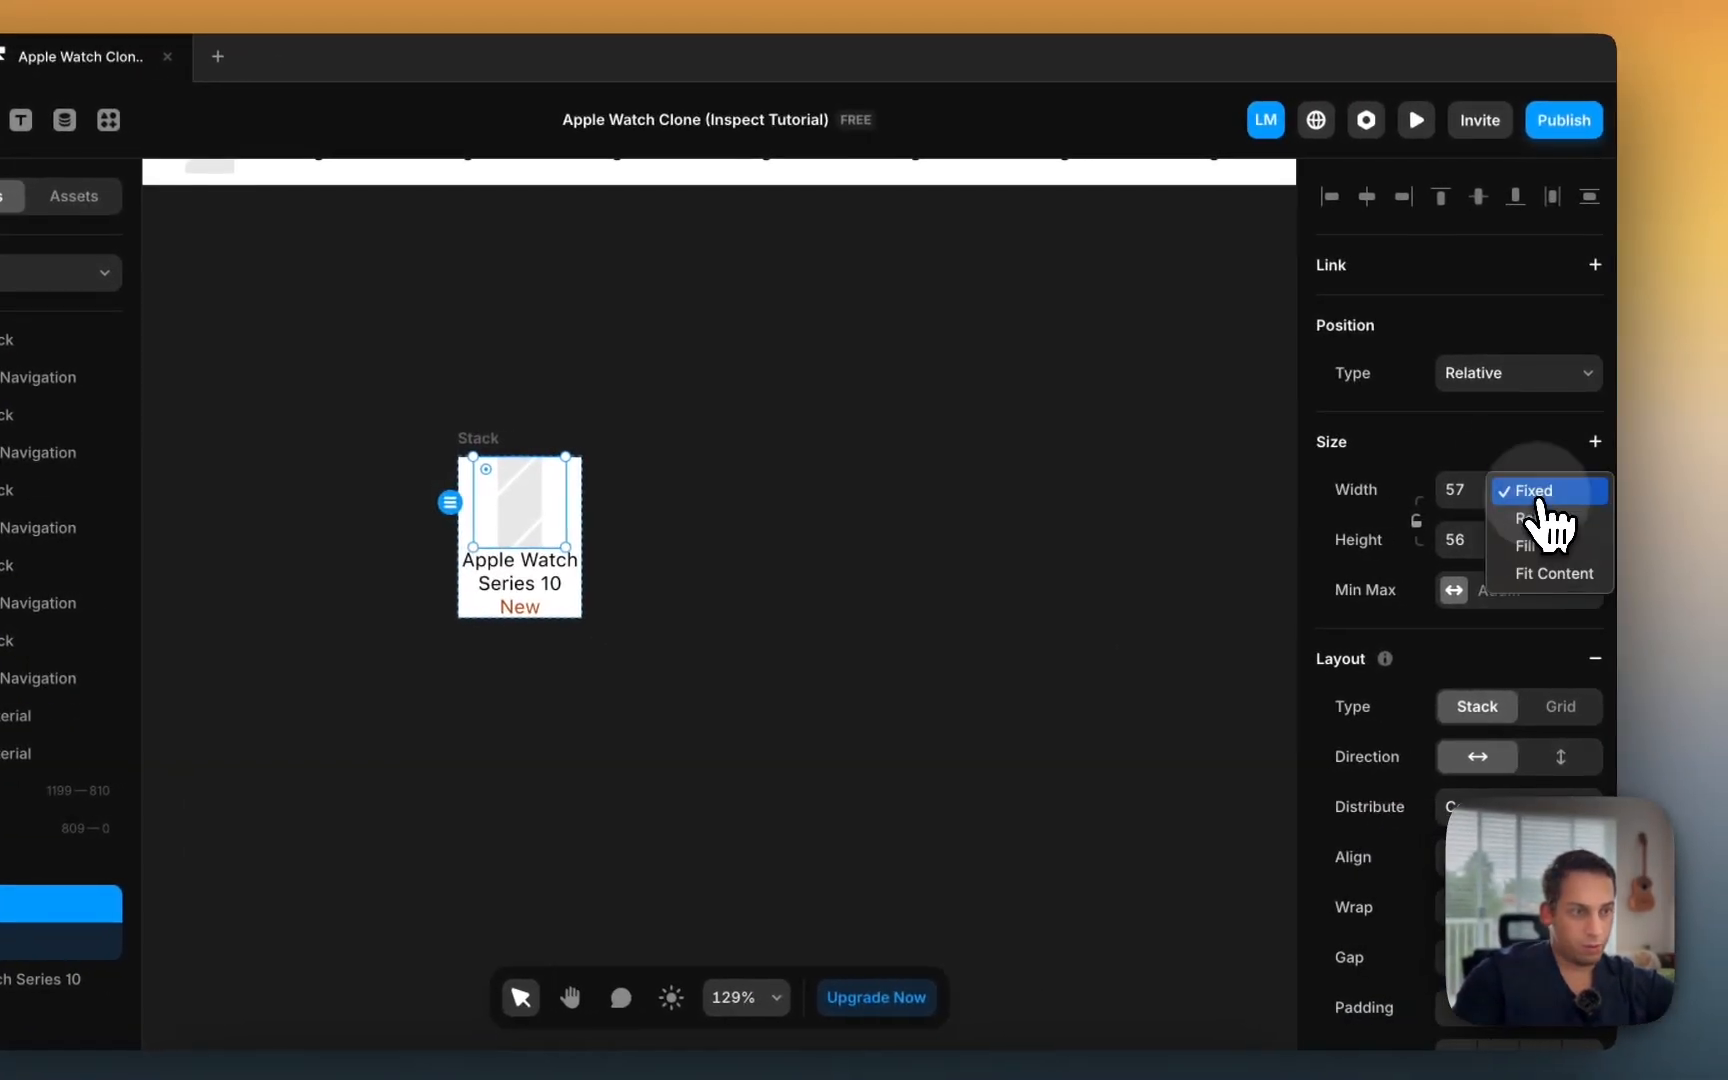
{"action": "left_click", "coordinate": [1522, 556]}
{"action": "left_click", "coordinate": [685, 474]}
Step: Duplicate the outer navigation bar stack inside the Desktop frame
{"action": "scroll", "coordinate": [443, 420], "scroll_direction": "up", "scroll_amount": 3}
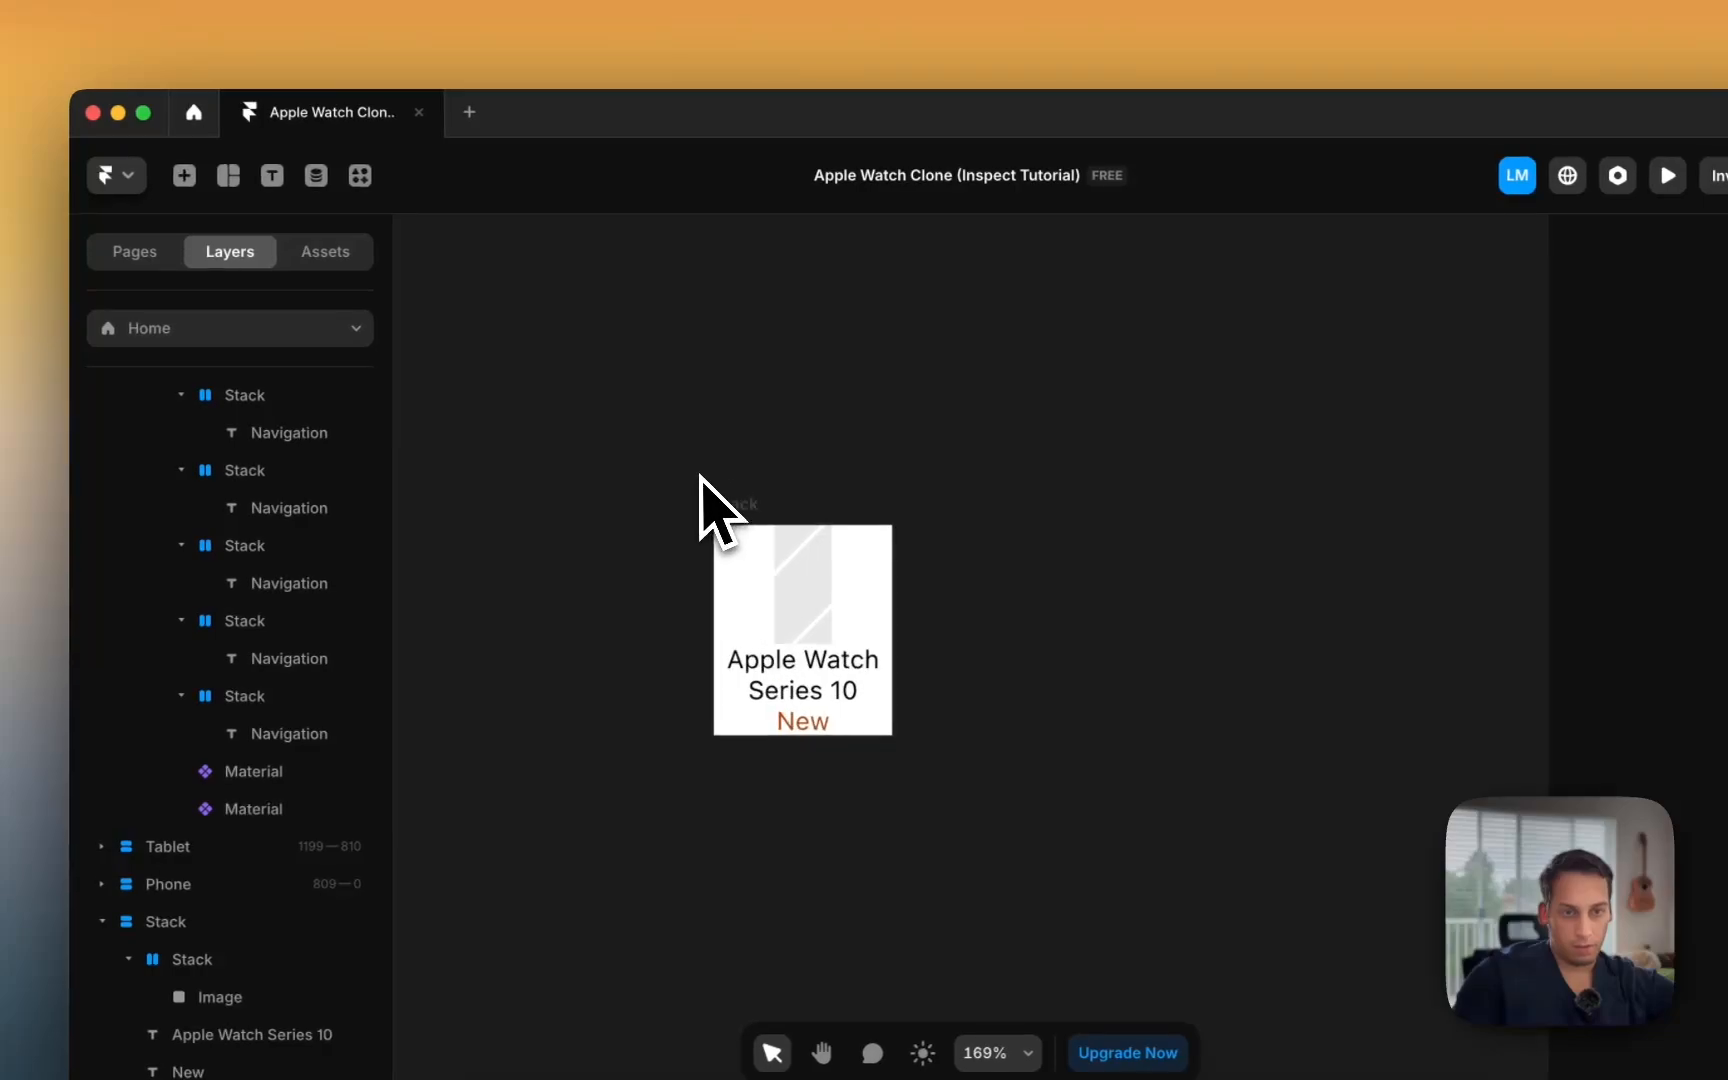
{"action": "scroll", "coordinate": [700, 478], "scroll_direction": "down", "scroll_amount": 3}
{"action": "left_click", "coordinate": [722, 498]}
{"action": "scroll", "coordinate": [722, 498], "scroll_direction": "down", "scroll_amount": 3}
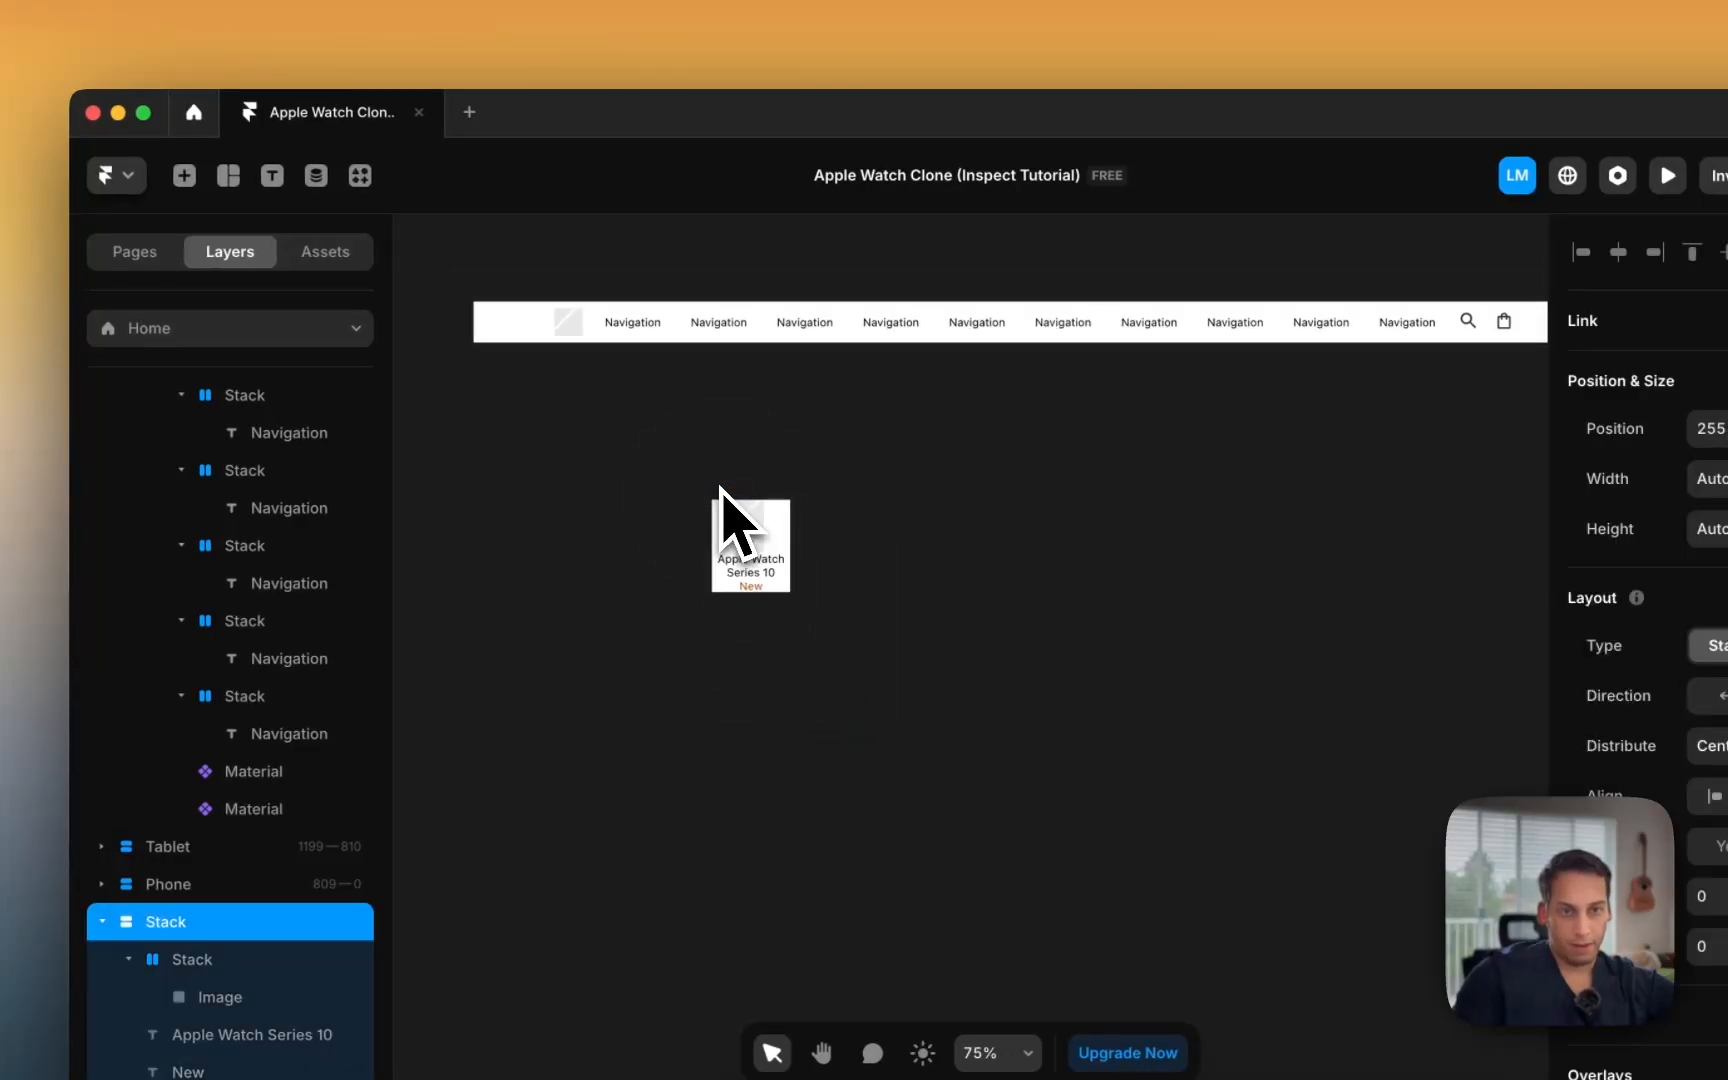
{"action": "left_click", "coordinate": [583, 337]}
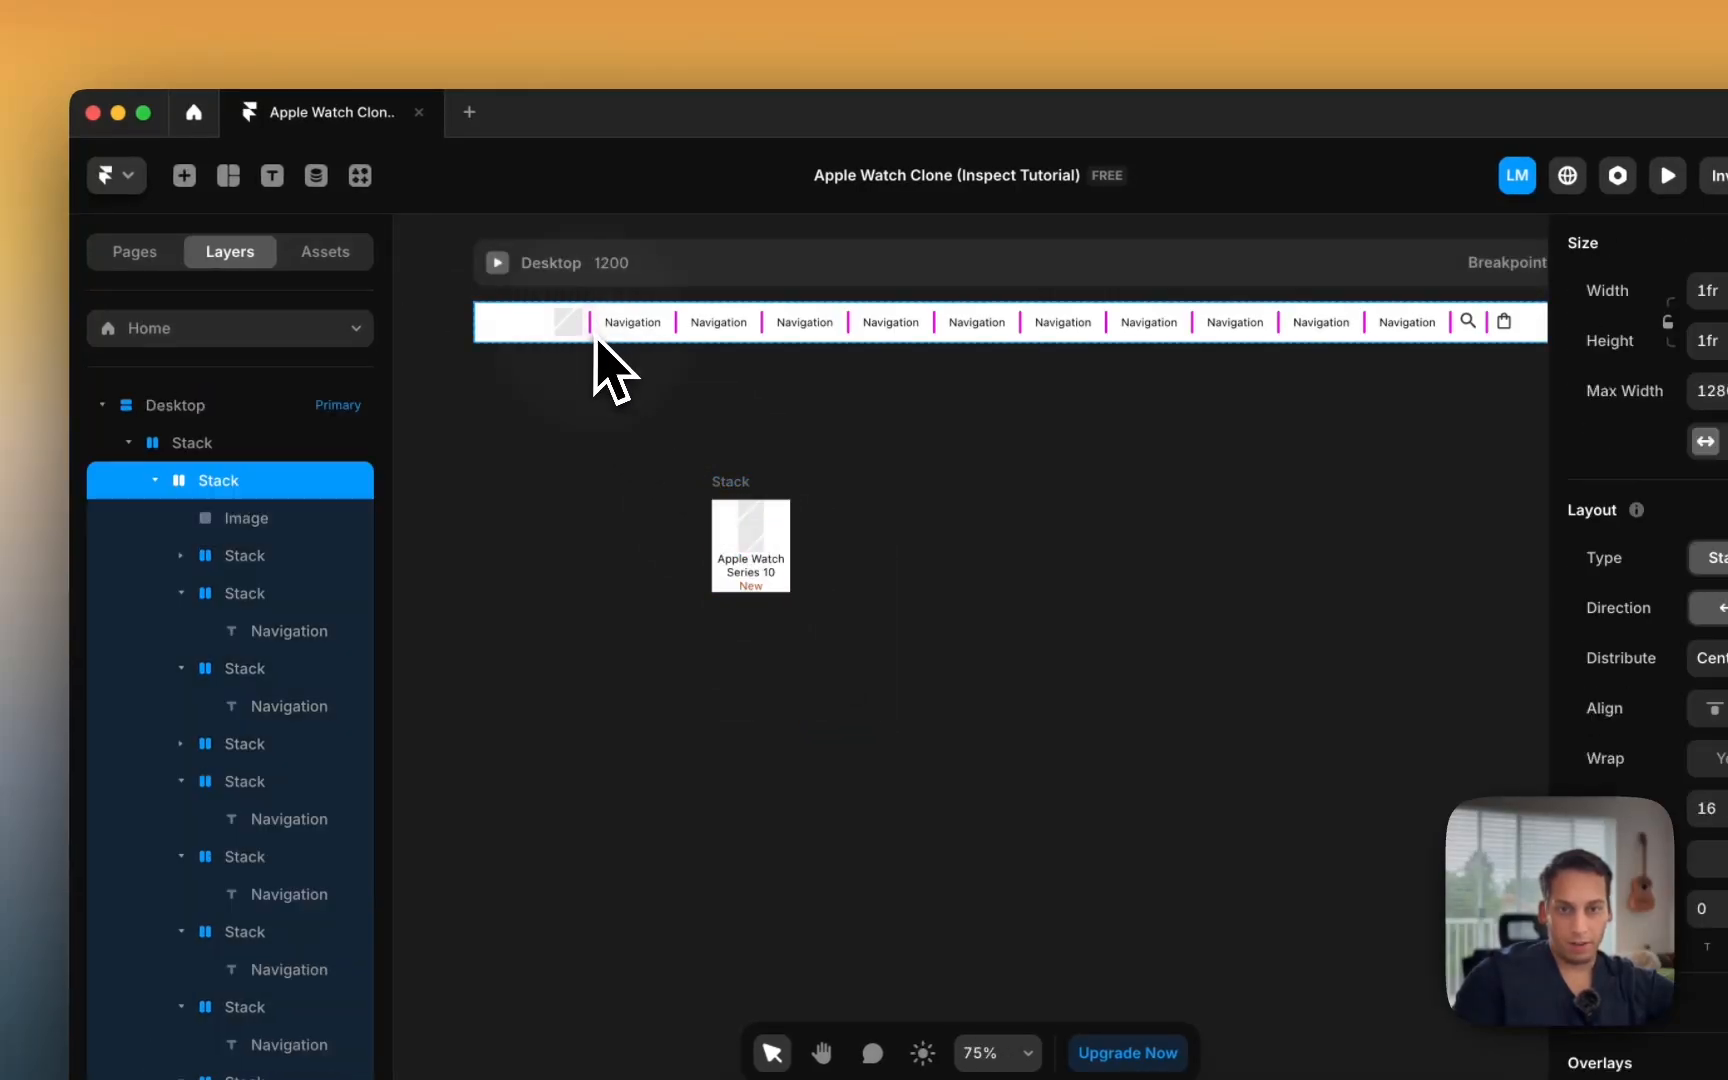
{"action": "left_click", "coordinate": [129, 442]}
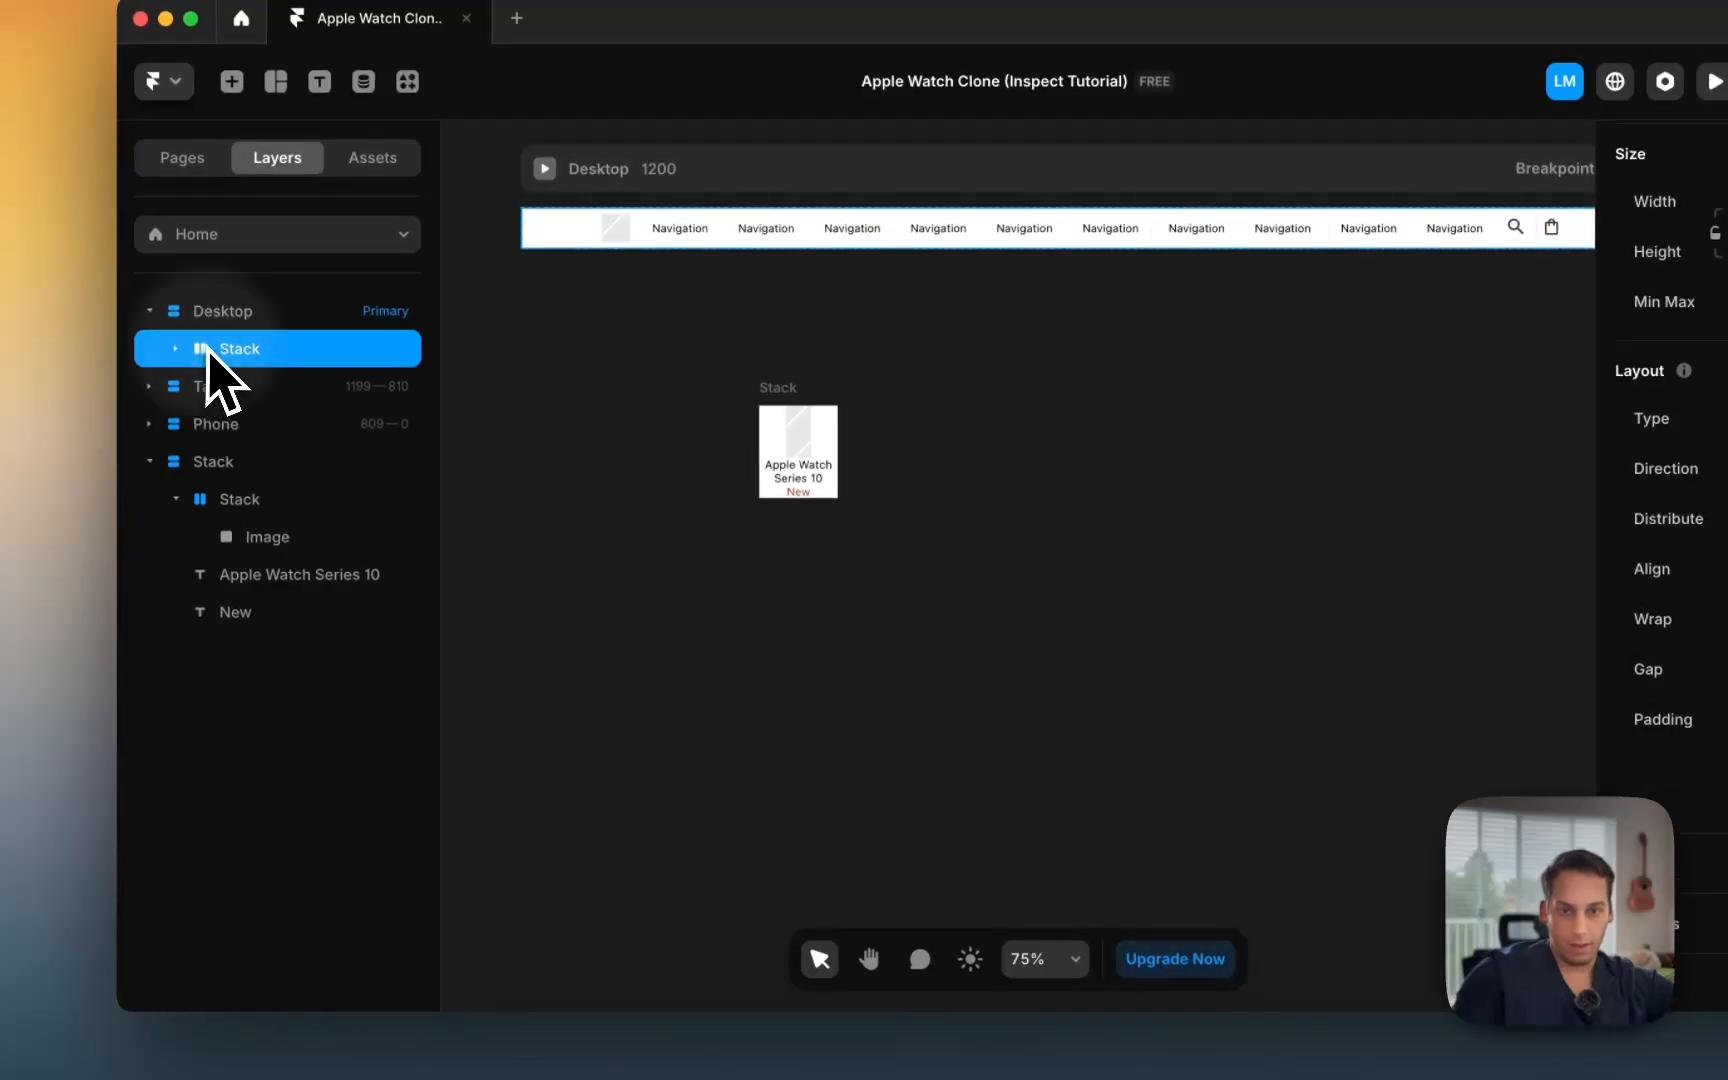
{"action": "key", "text": "super+d"}
Step: Delete everything inside the duplicated bar's inner stack and move the Apple Watch Series 10 card into it
{"action": "left_click", "coordinate": [222, 432]}
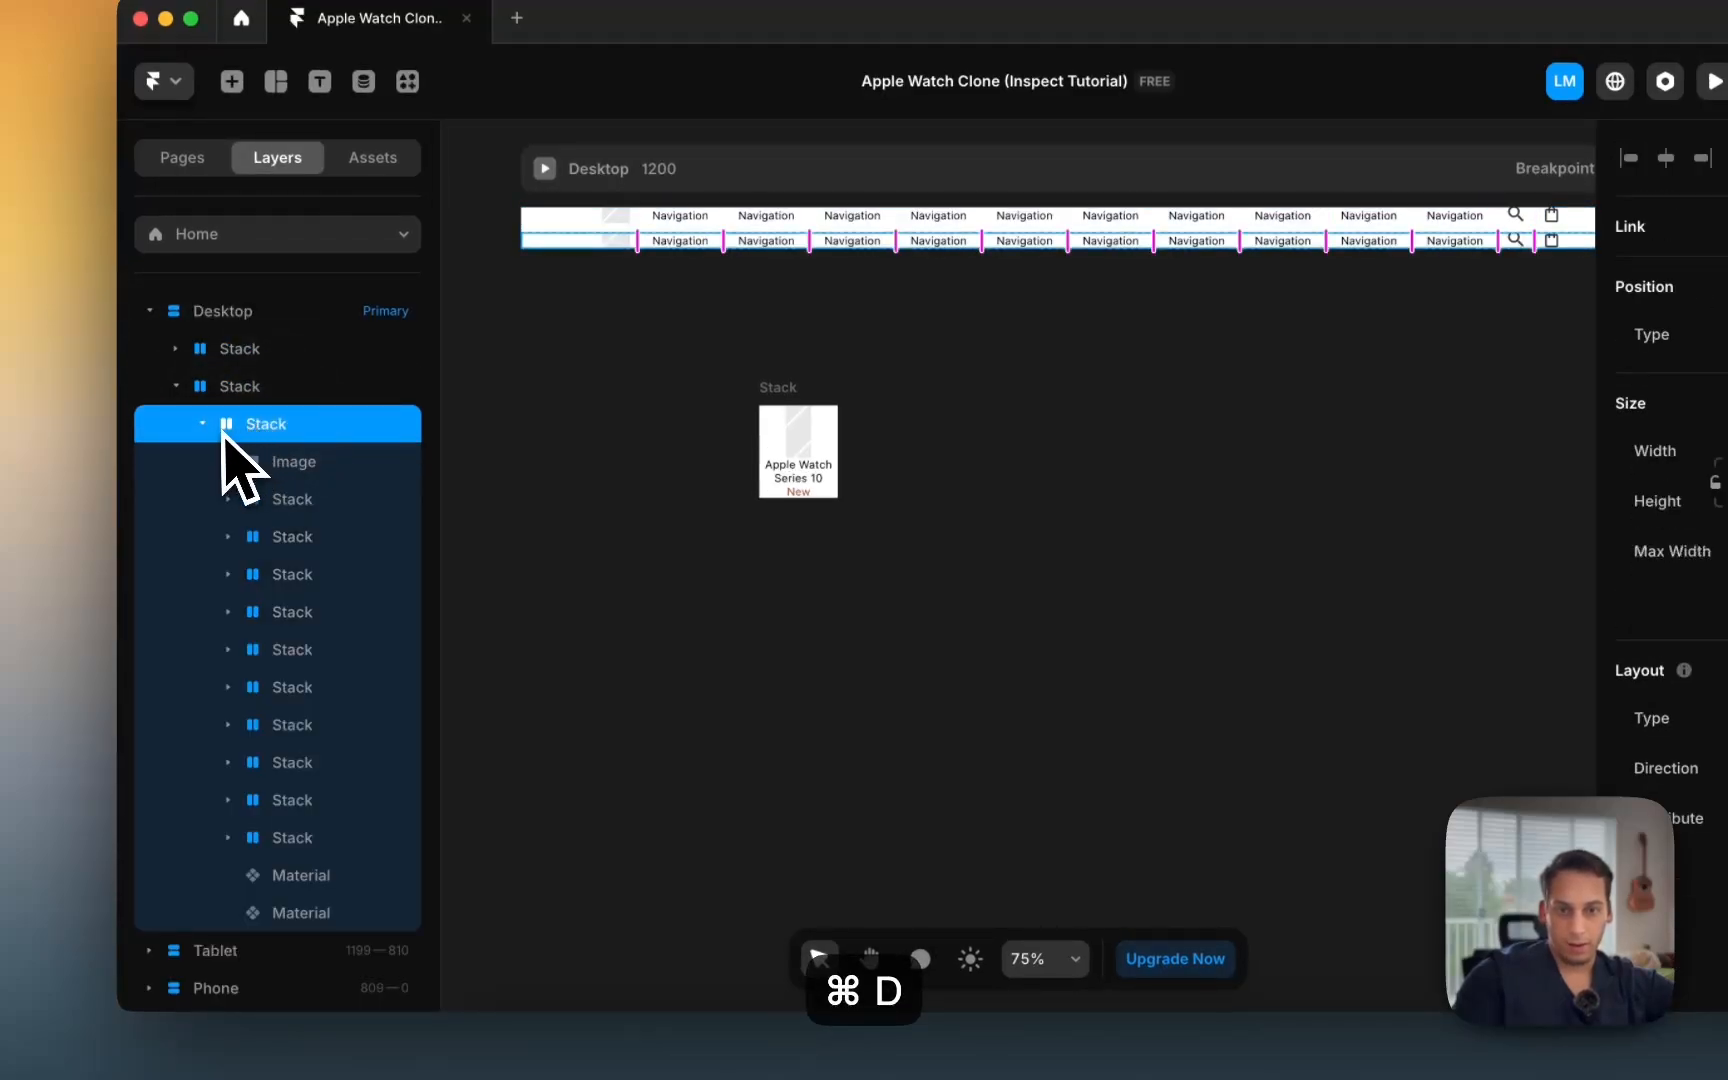
{"action": "left_click", "coordinate": [280, 465]}
{"action": "left_click", "coordinate": [278, 913], "text": "shift"}
{"action": "key", "text": "BackSpace"}
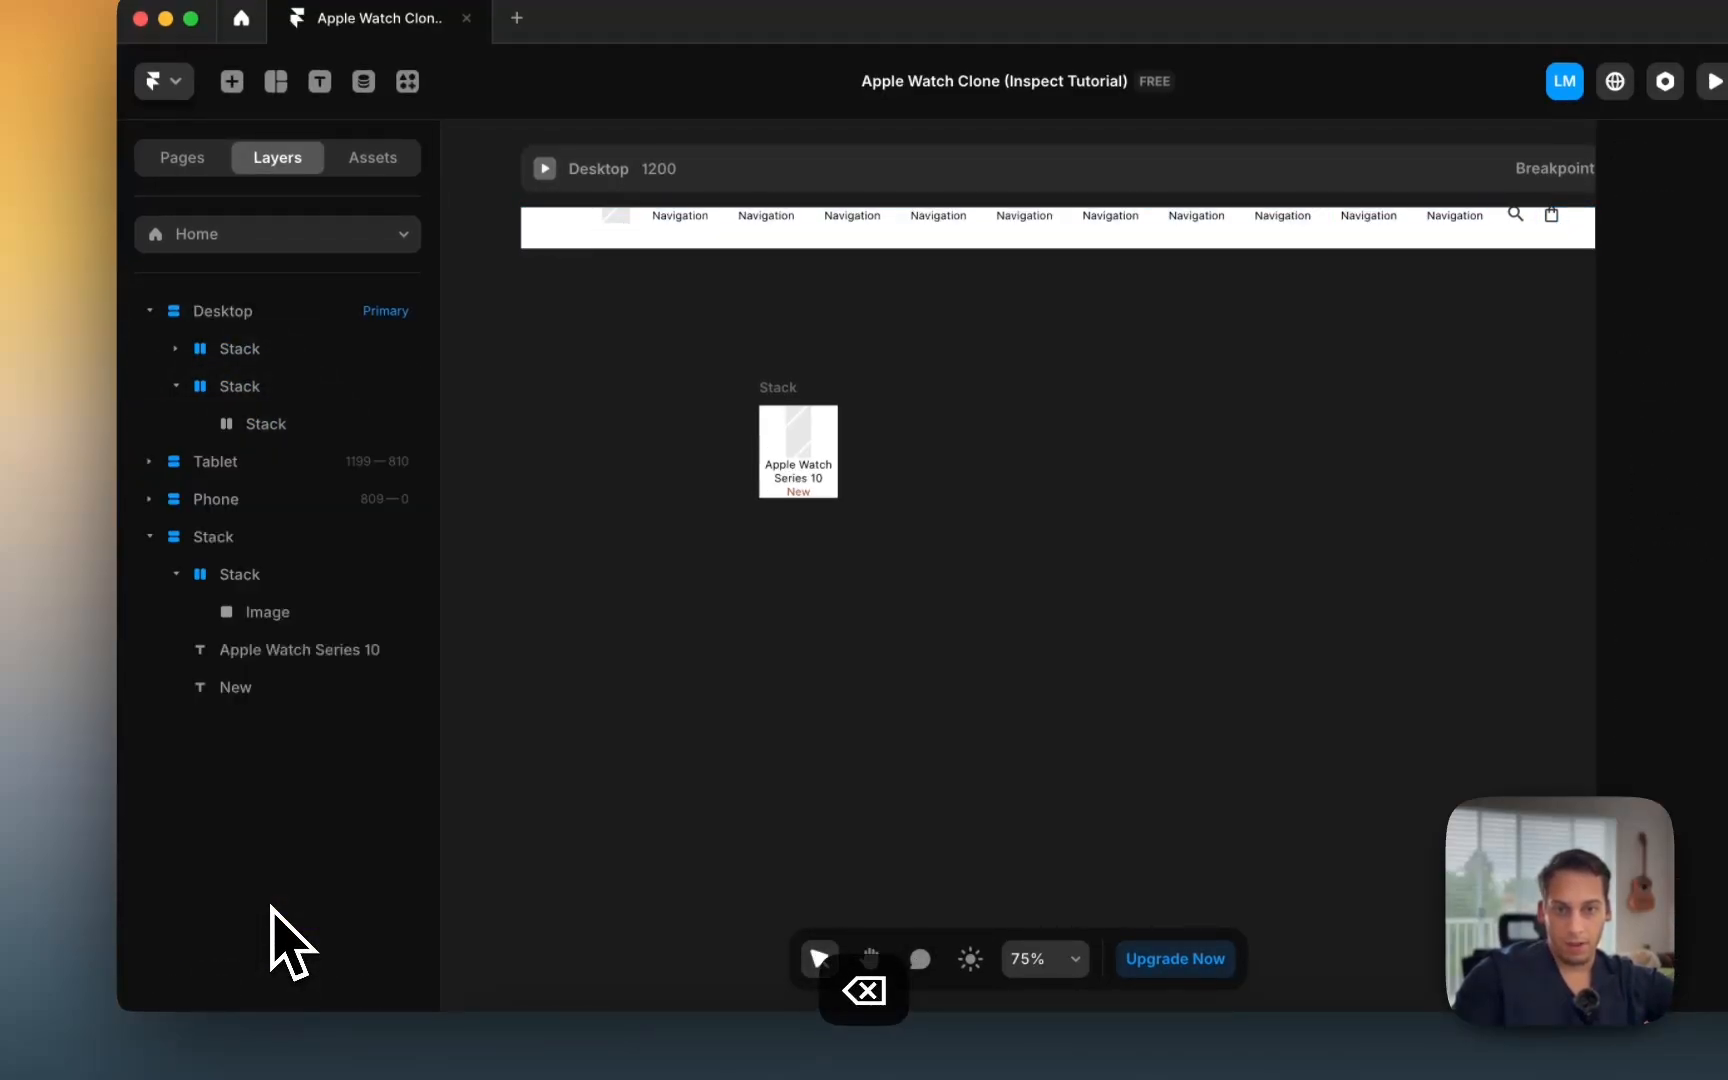
{"action": "left_click_drag", "start_coordinate": [792, 388], "coordinate": [748, 247]}
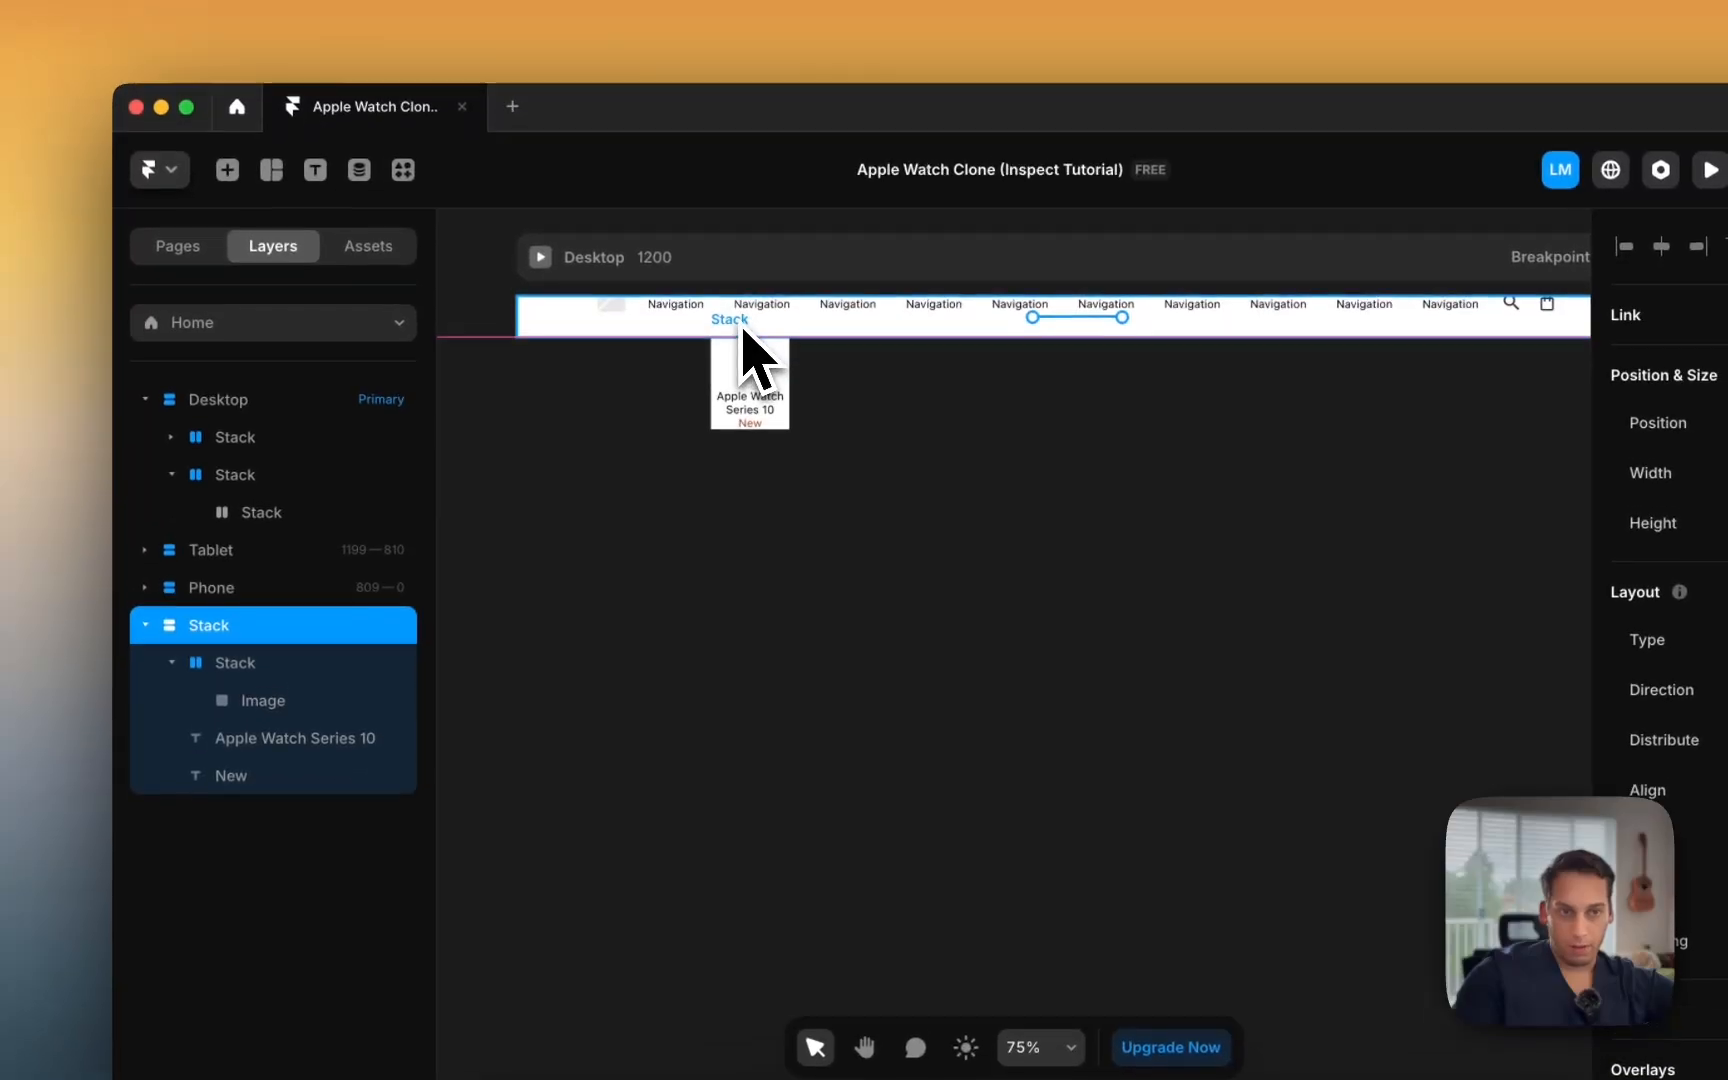
{"action": "left_click_drag", "start_coordinate": [743, 343], "coordinate": [740, 342]}
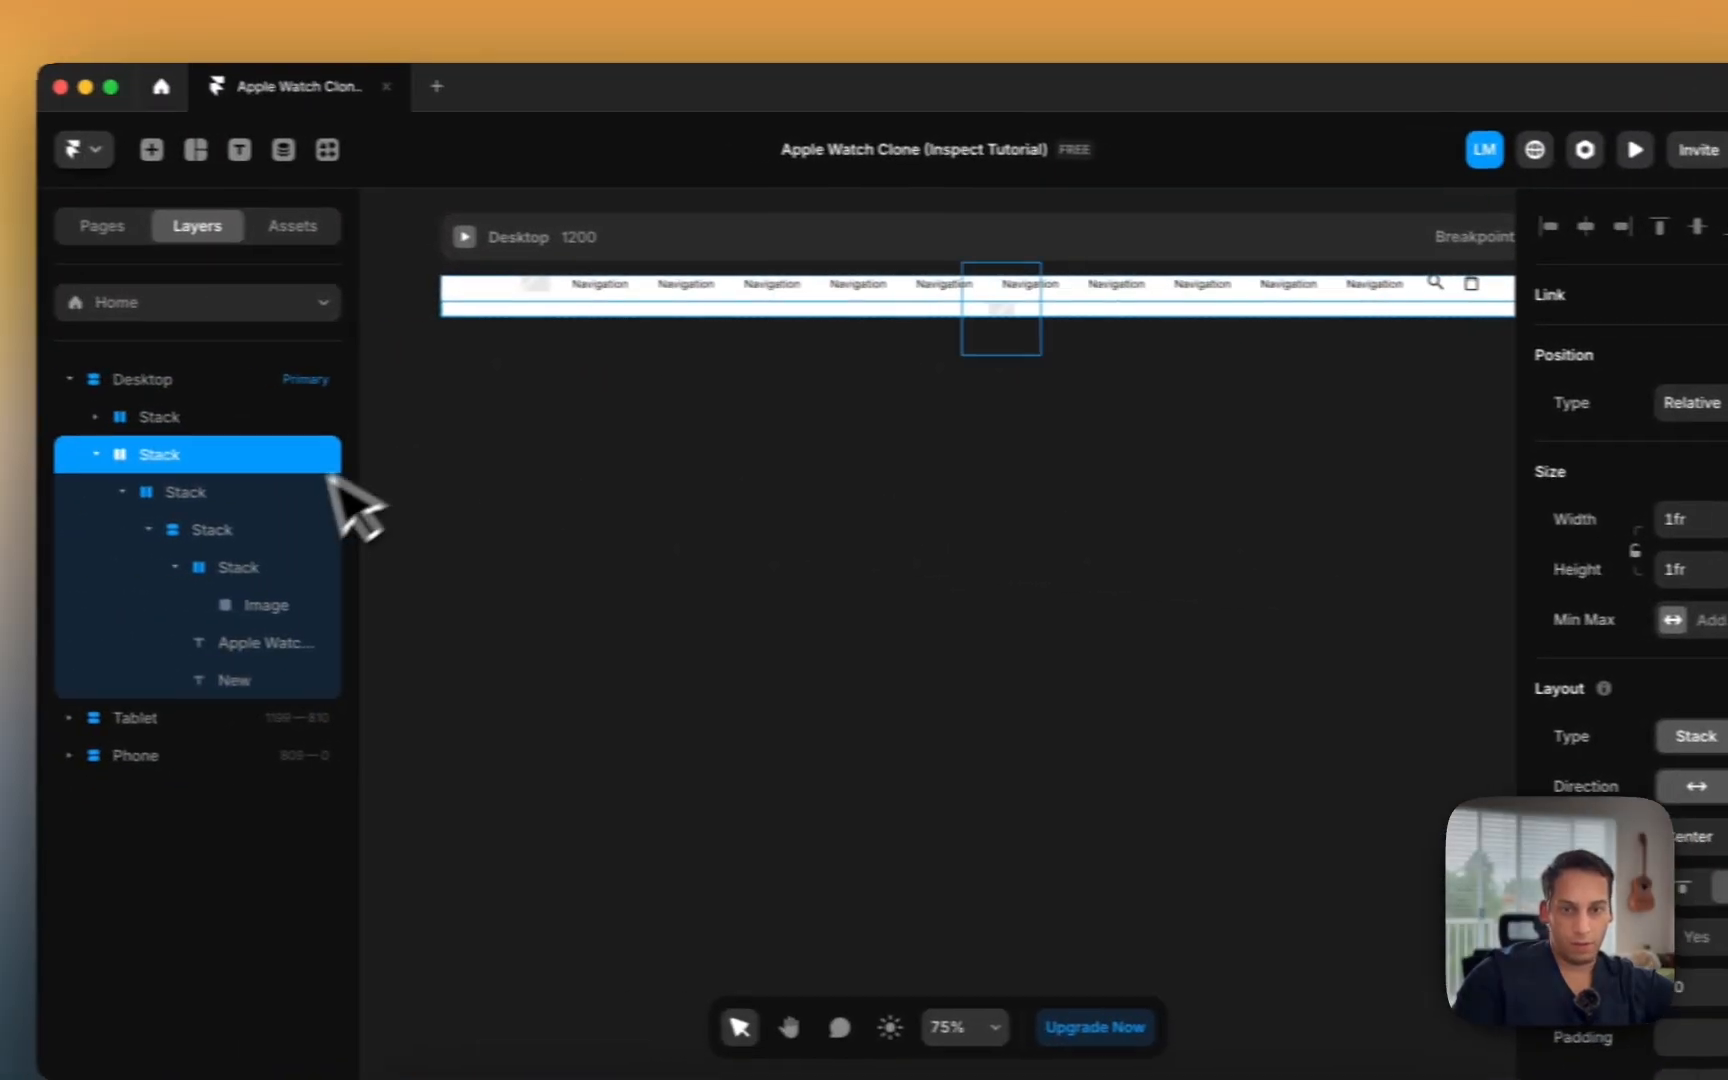
Step: Try setting the duplicated outer stack's height to fit its content, and undo the change
{"action": "left_click", "coordinate": [300, 520]}
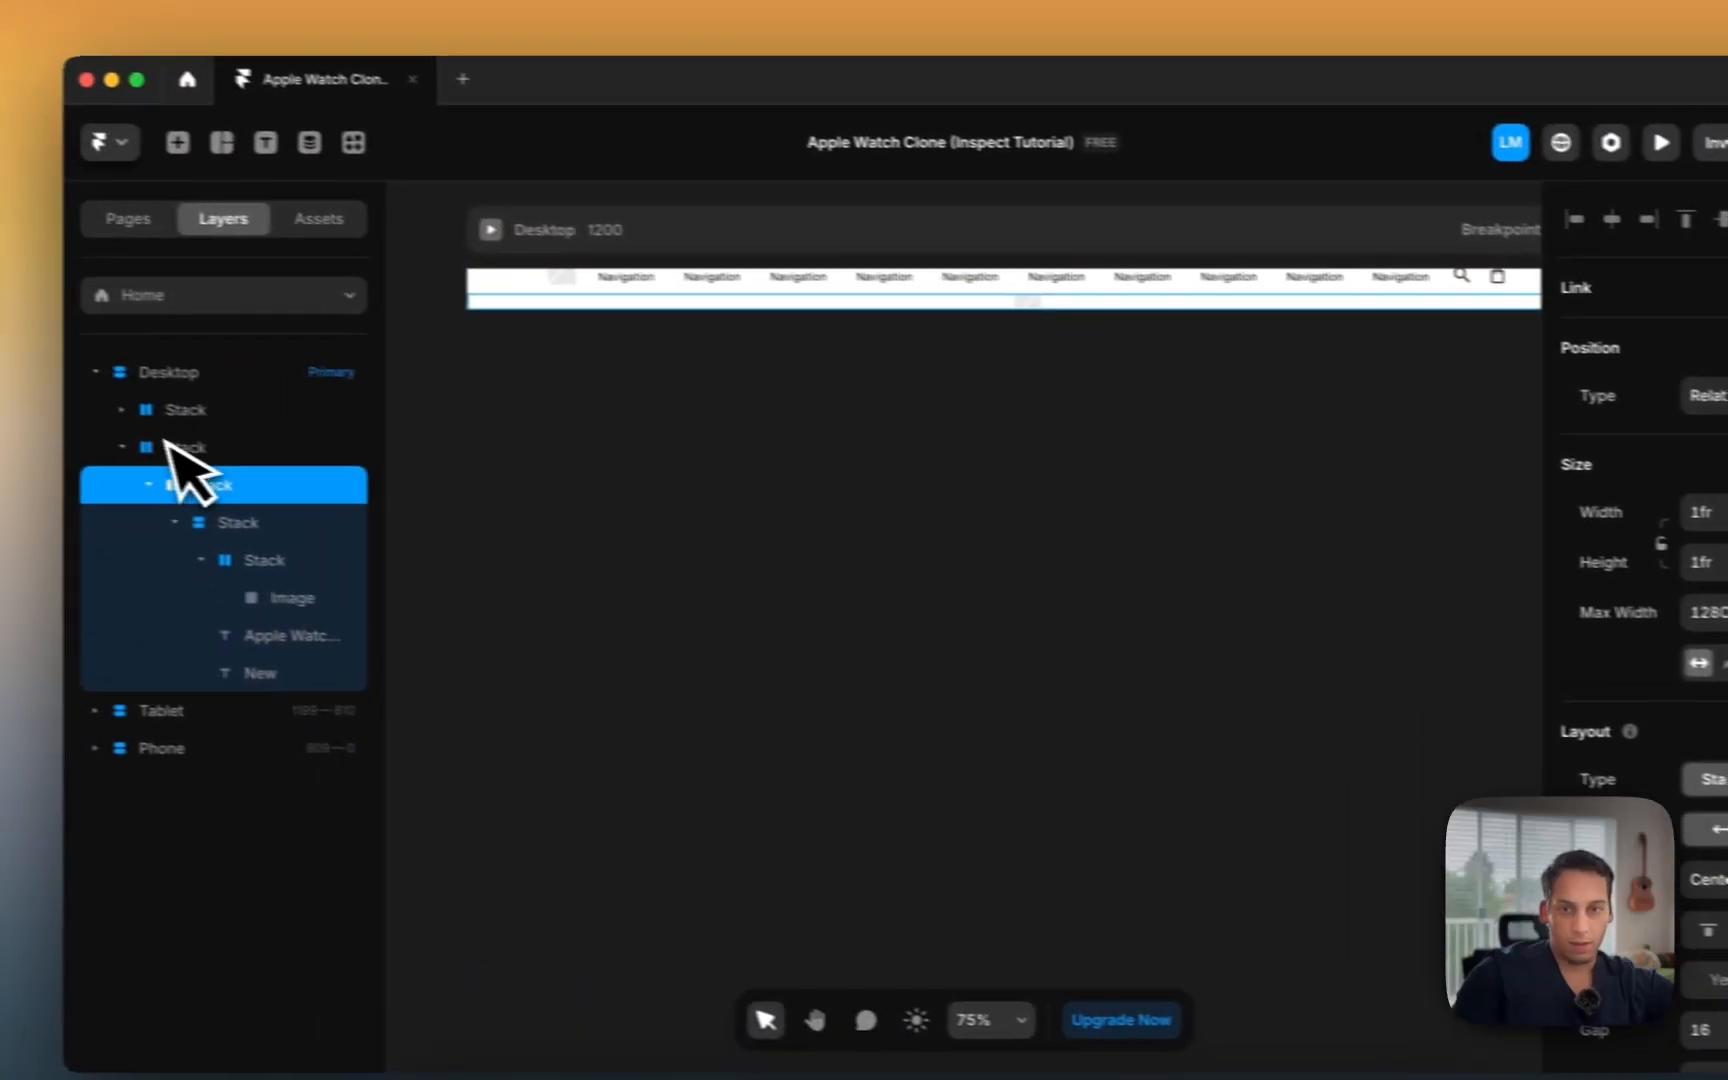
{"action": "left_click", "coordinate": [158, 458]}
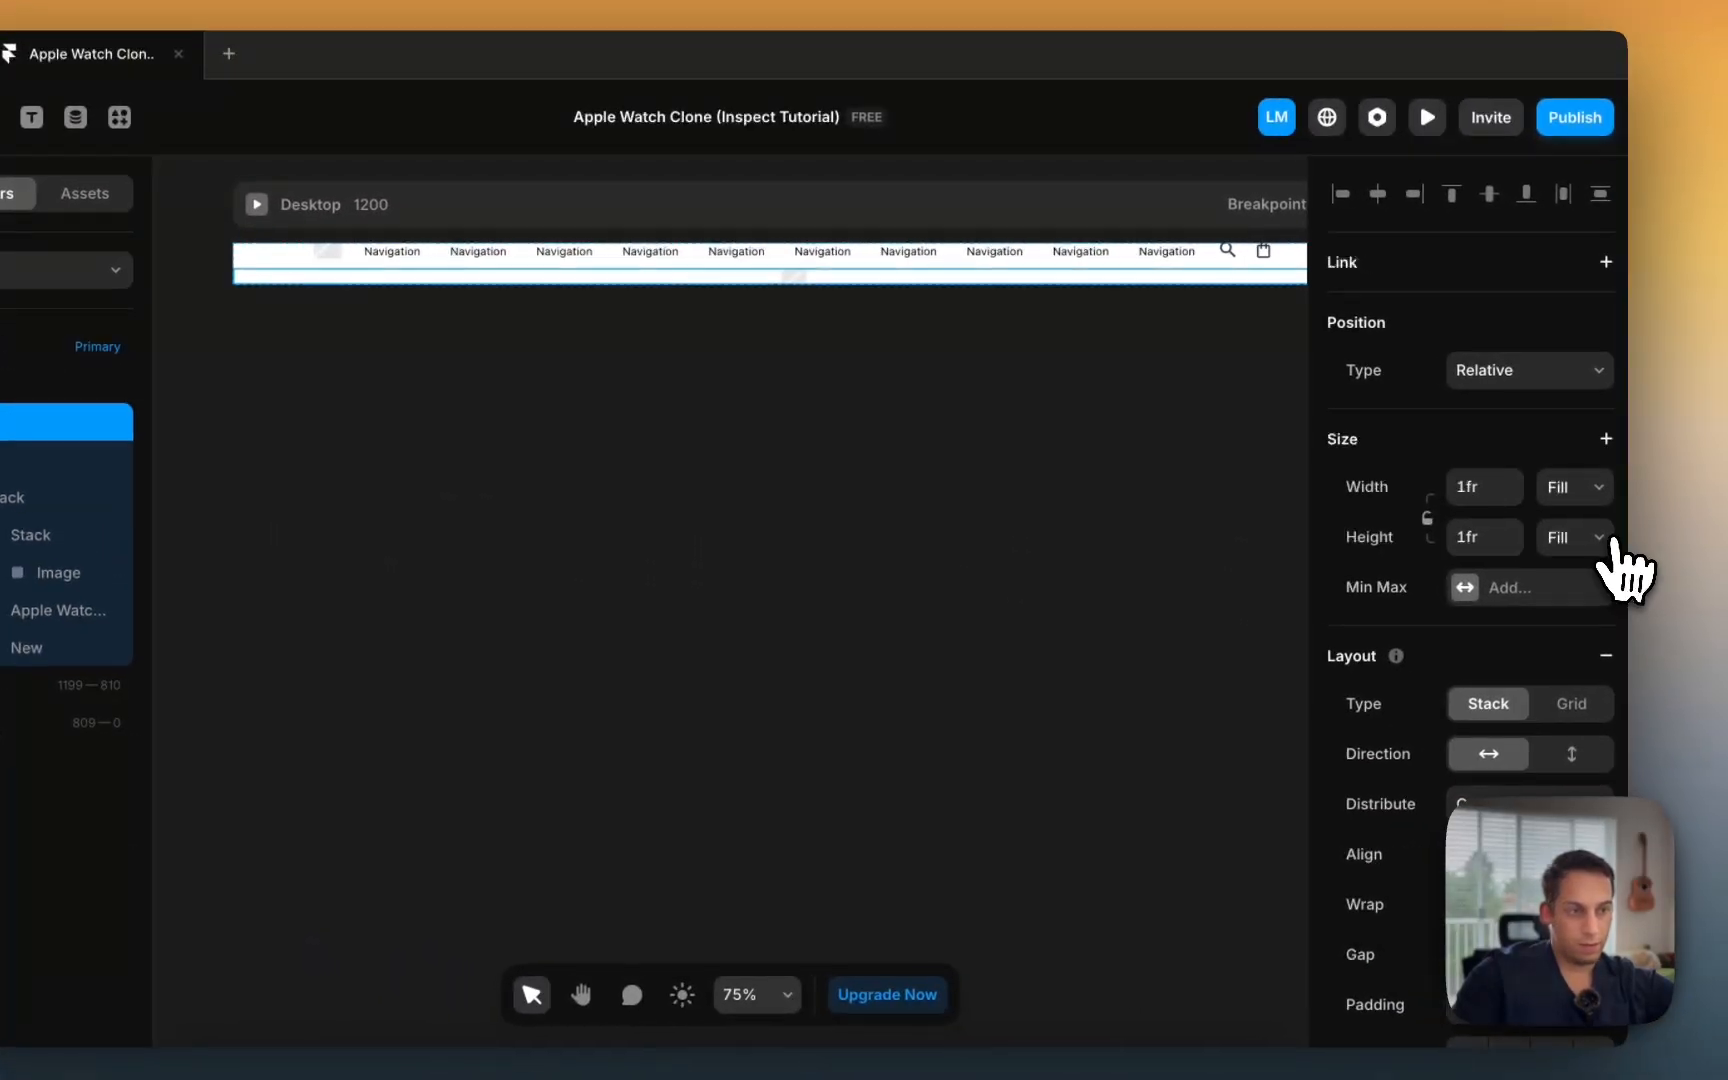
{"action": "left_click", "coordinate": [1597, 538]}
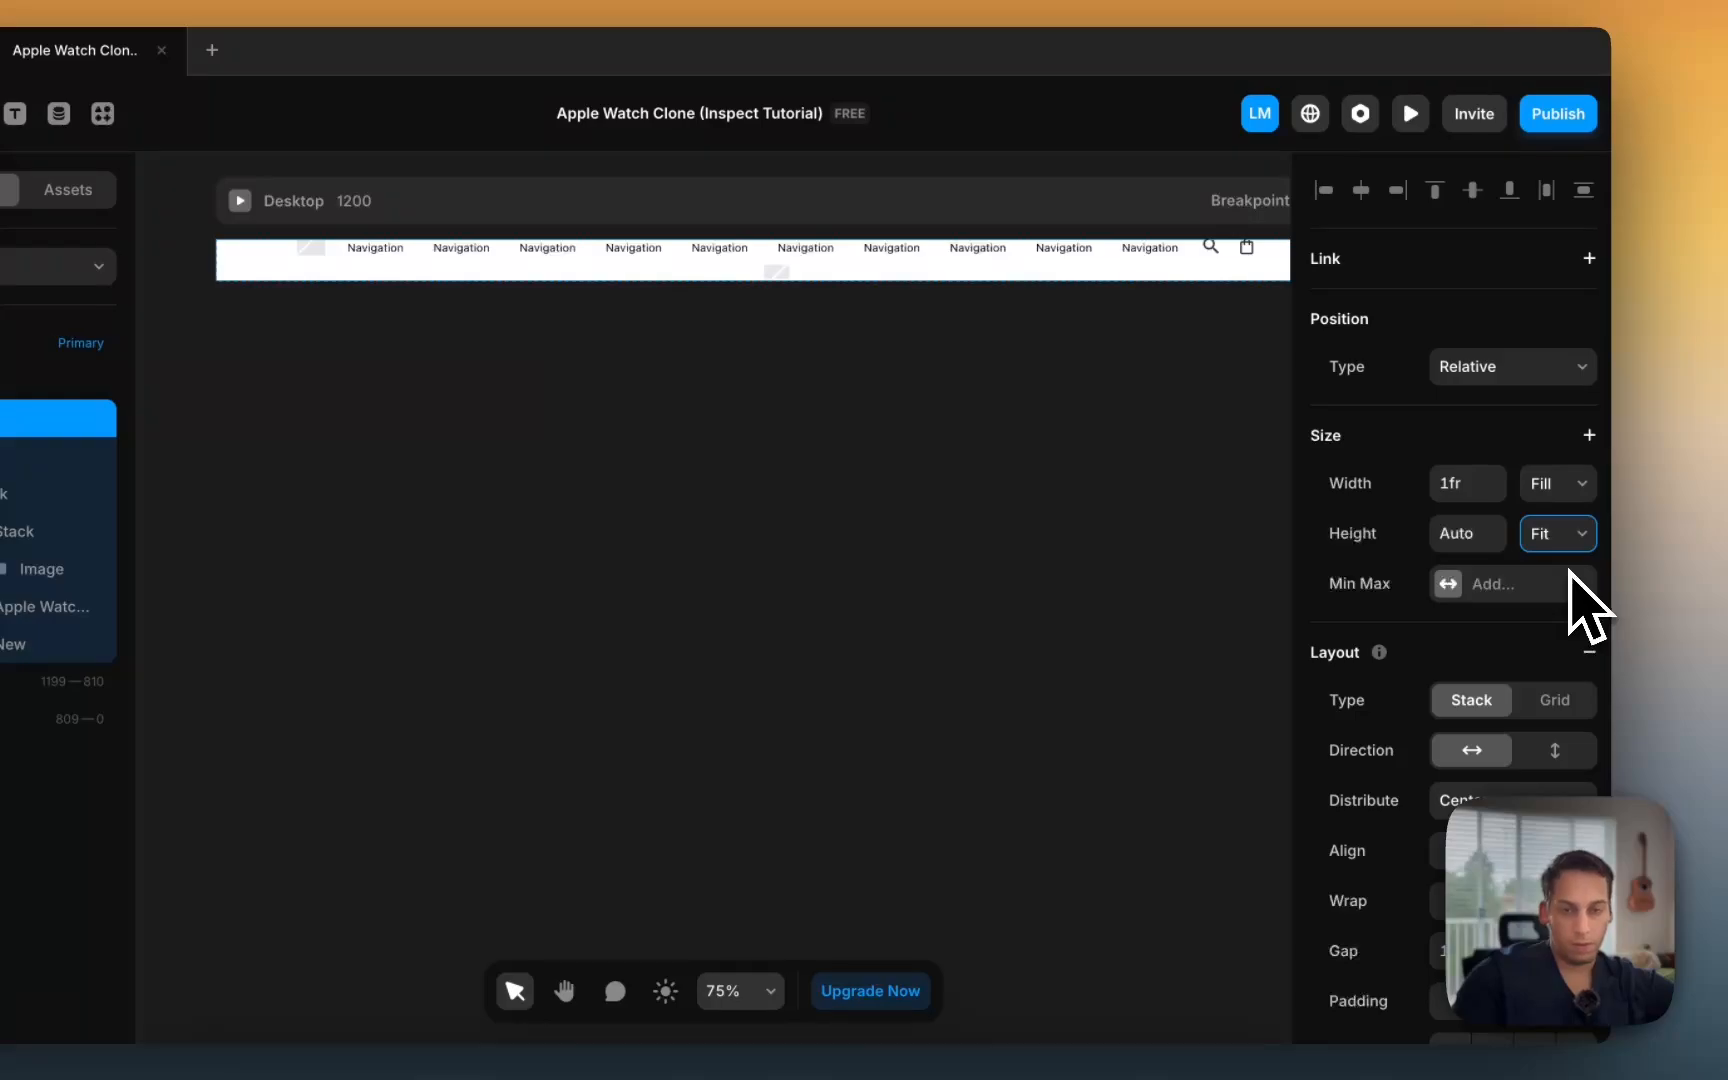
{"action": "key", "text": "super+z"}
{"action": "key", "text": "super+z"}
{"action": "key", "text": "super+z"}
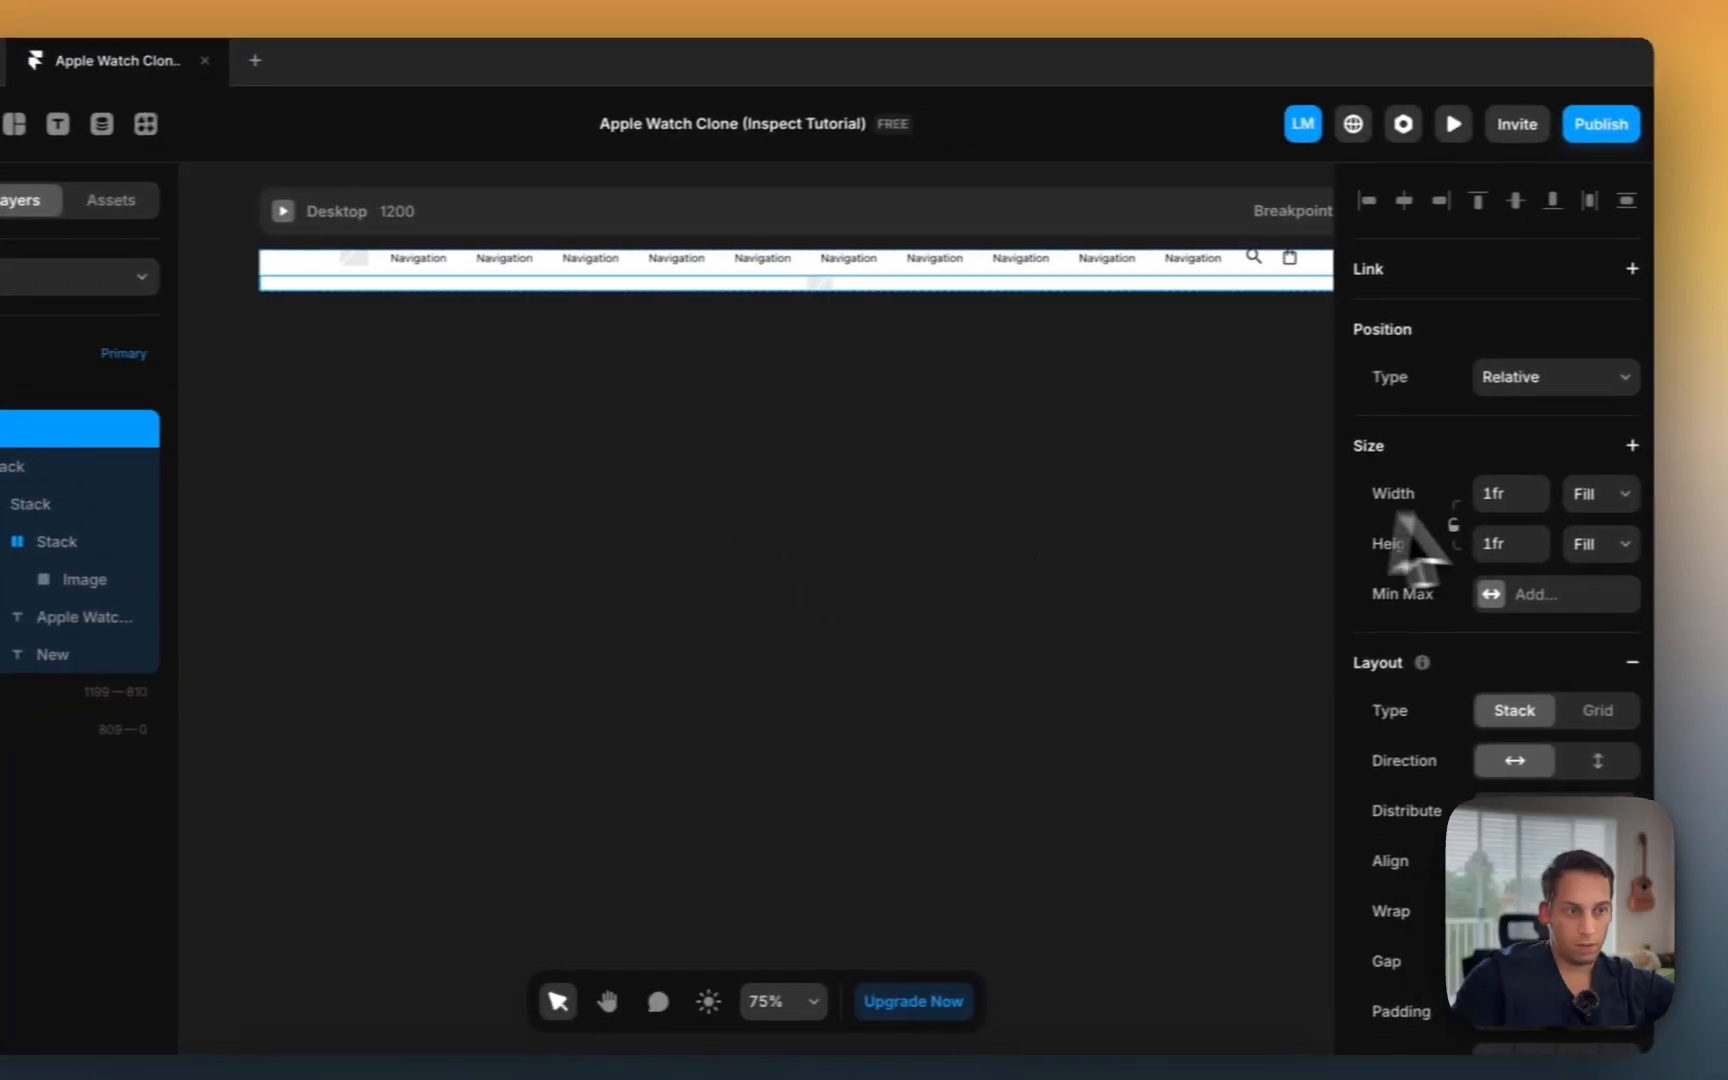
Step: Set the duplicated outer stack's height to Fixed and try stretching it taller on the canvas
{"action": "left_click", "coordinate": [1560, 574]}
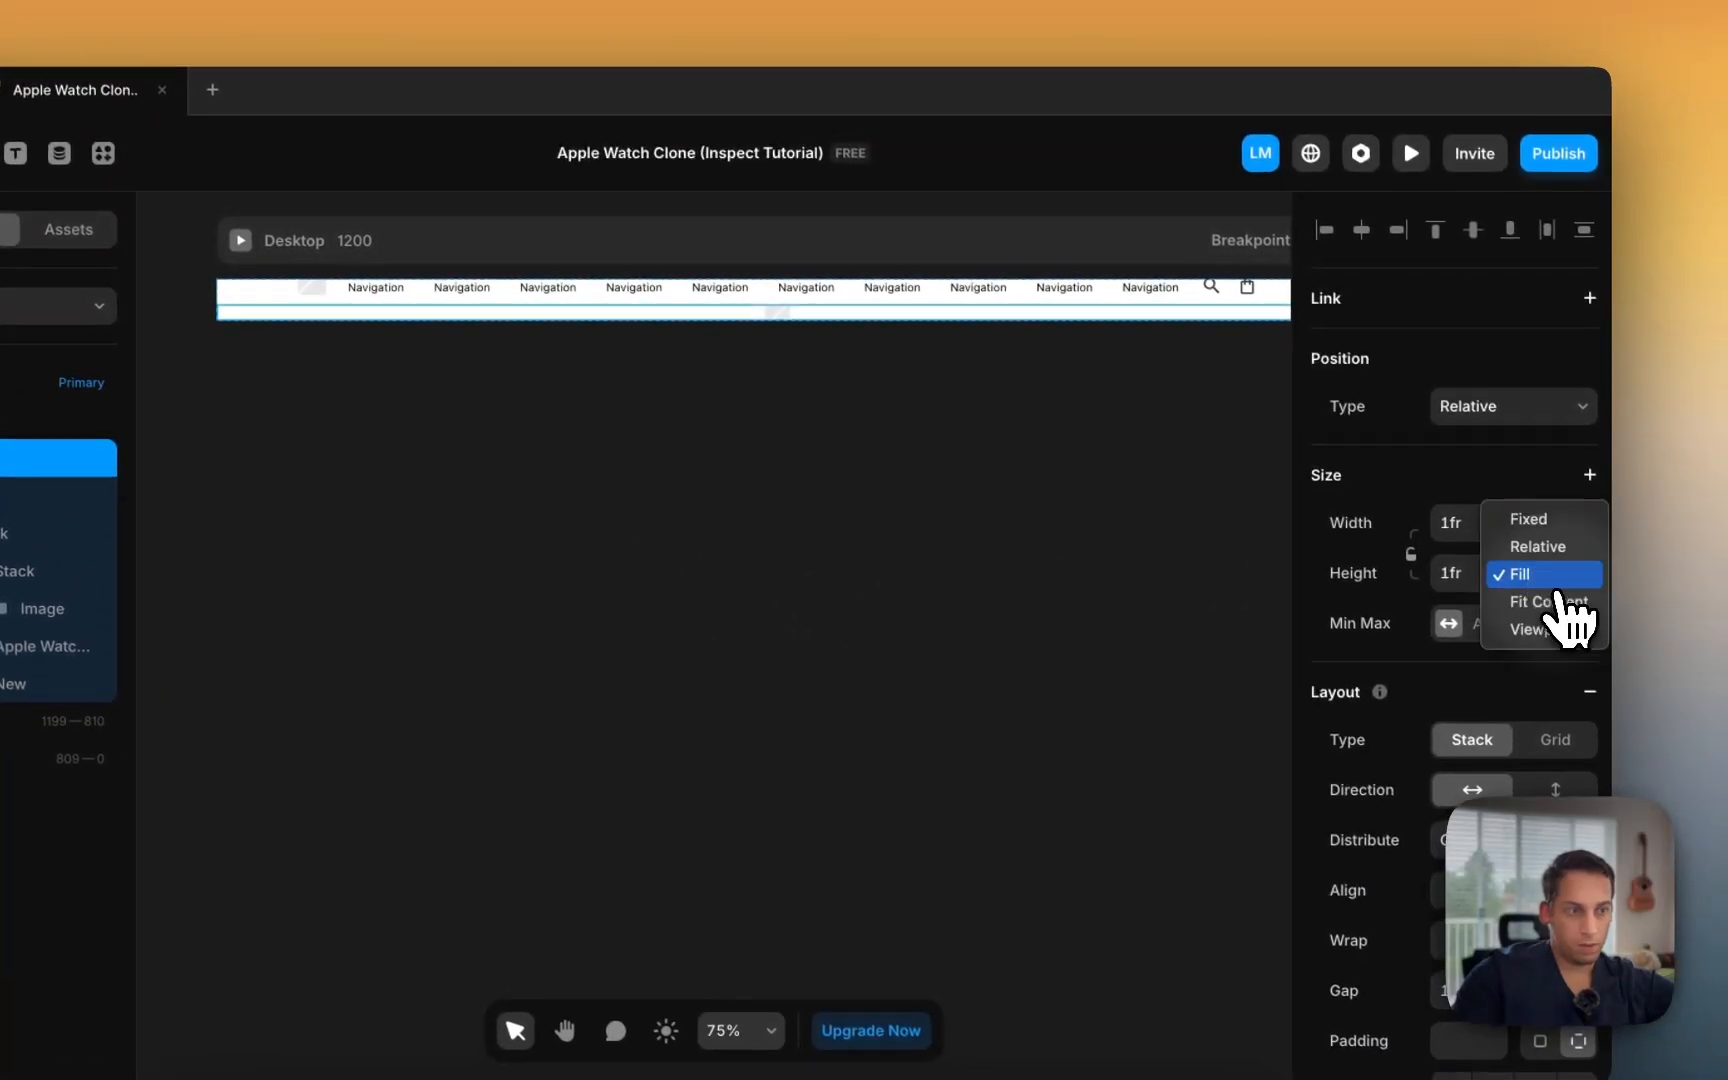
{"action": "left_click", "coordinate": [1548, 520]}
{"action": "left_click_drag", "start_coordinate": [770, 318], "coordinate": [779, 469]}
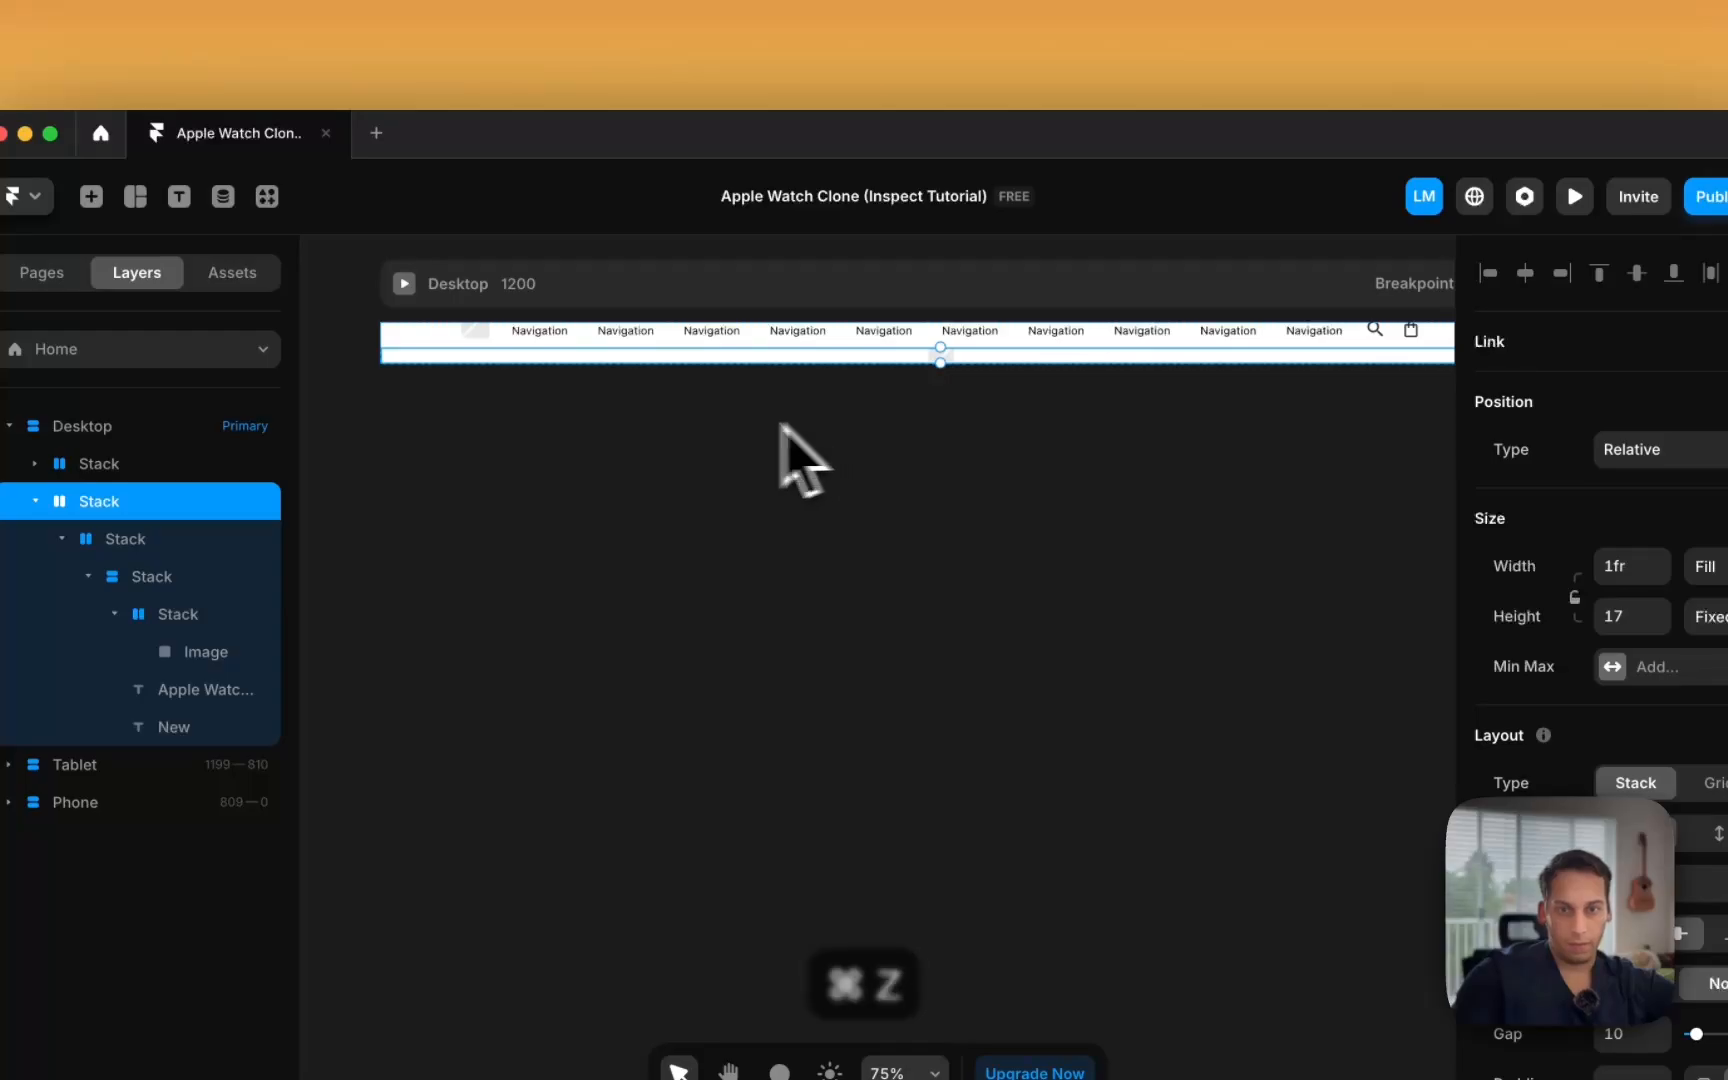
Step: Set the heights of the duplicated outer stack and its inner stack to Fit Content
{"action": "left_click", "coordinate": [795, 288]}
{"action": "left_click", "coordinate": [1722, 489]}
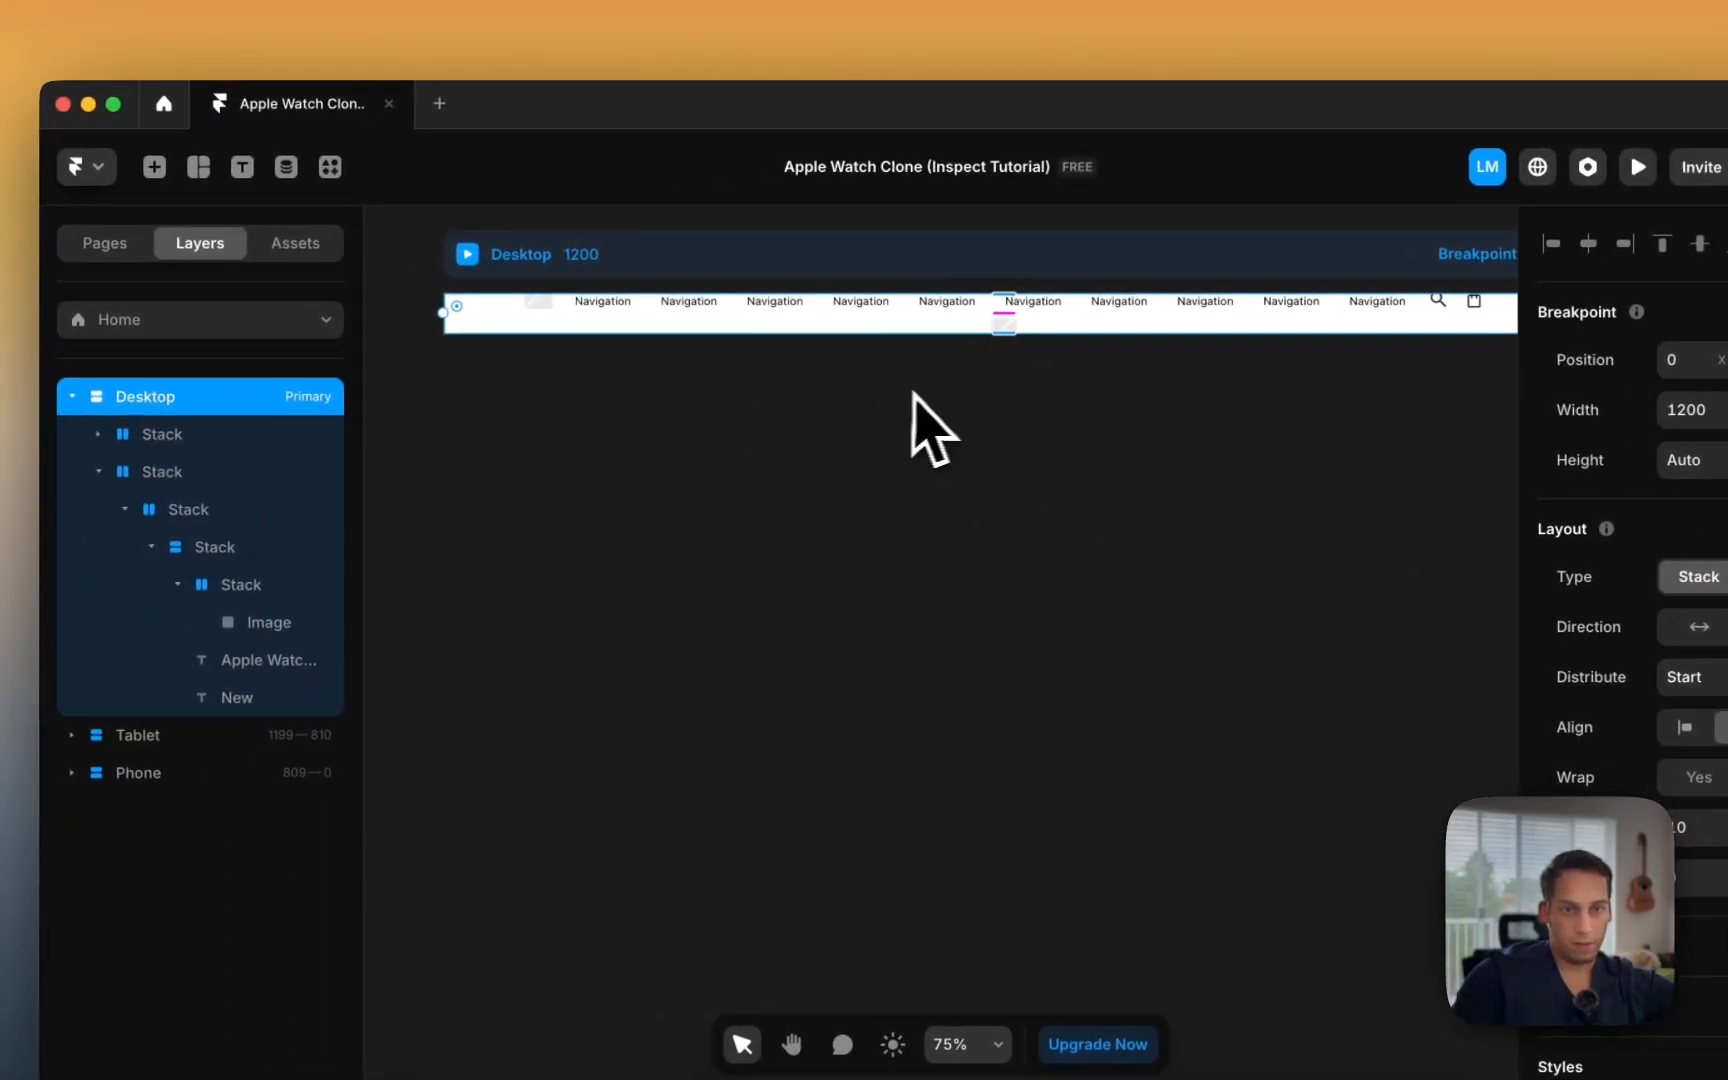
{"action": "left_click", "coordinate": [230, 435]}
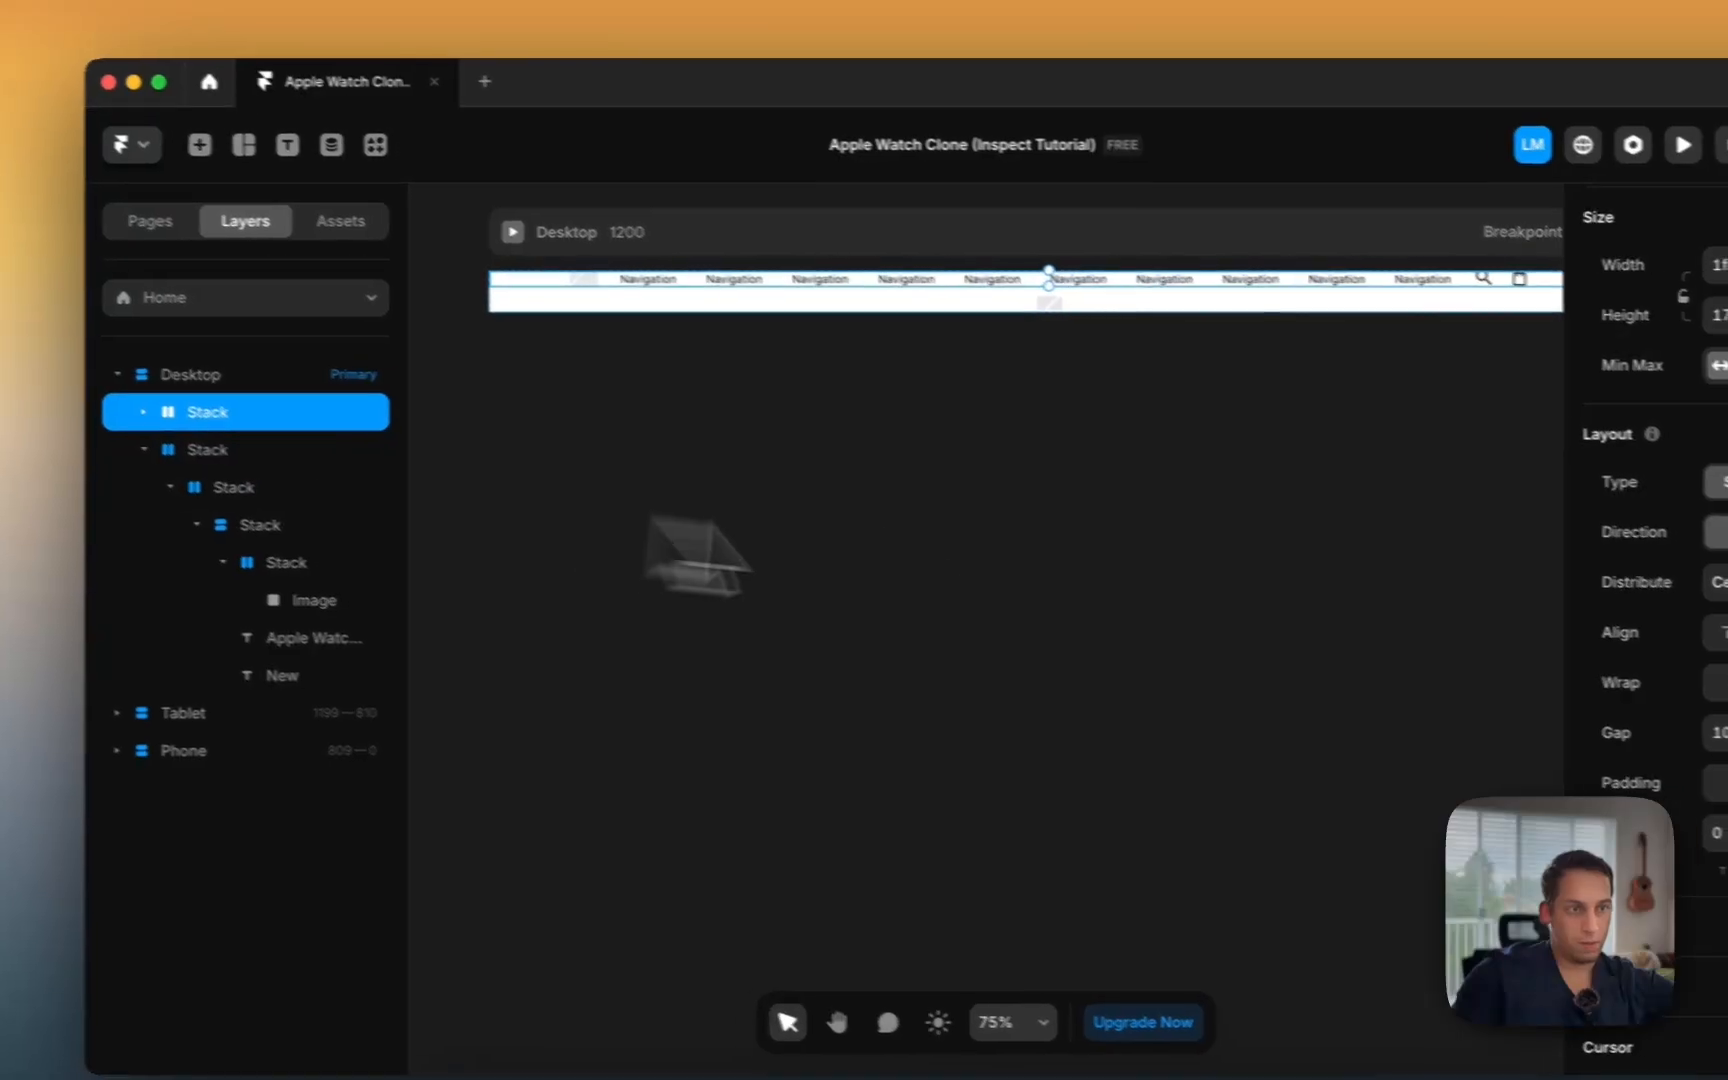
{"action": "left_click", "coordinate": [255, 458]}
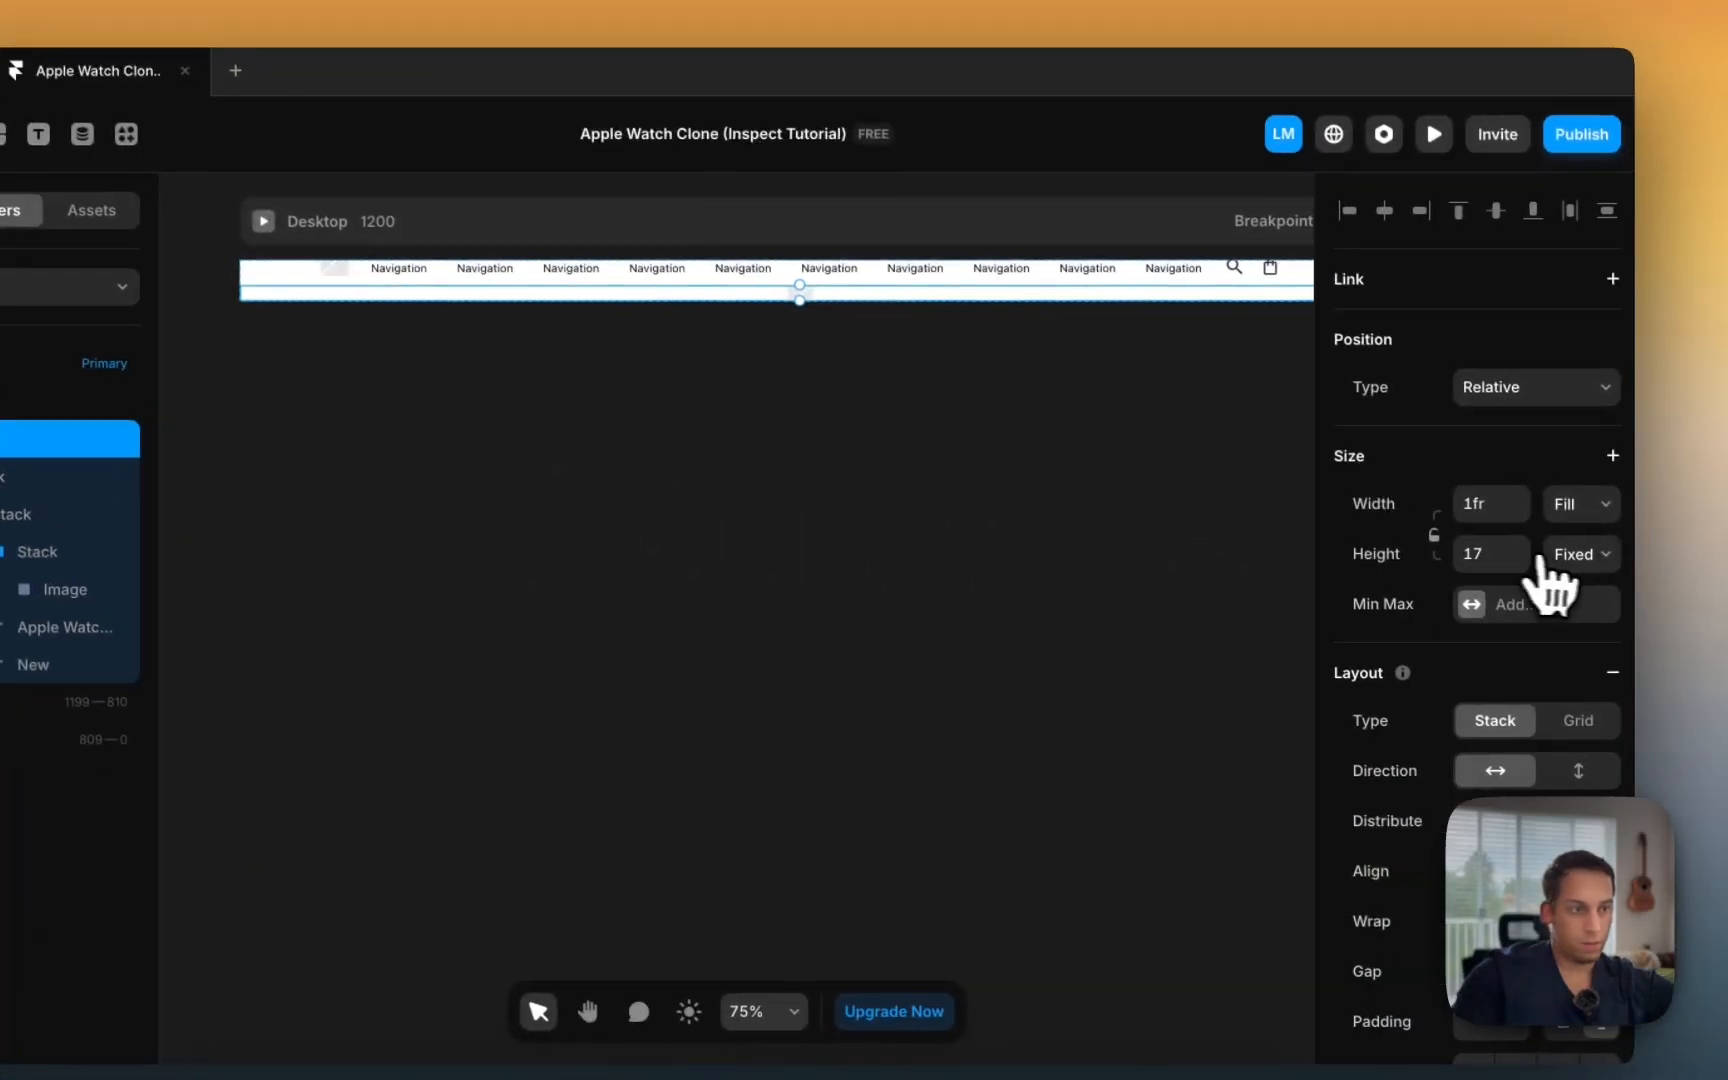
{"action": "left_click", "coordinate": [1558, 553]}
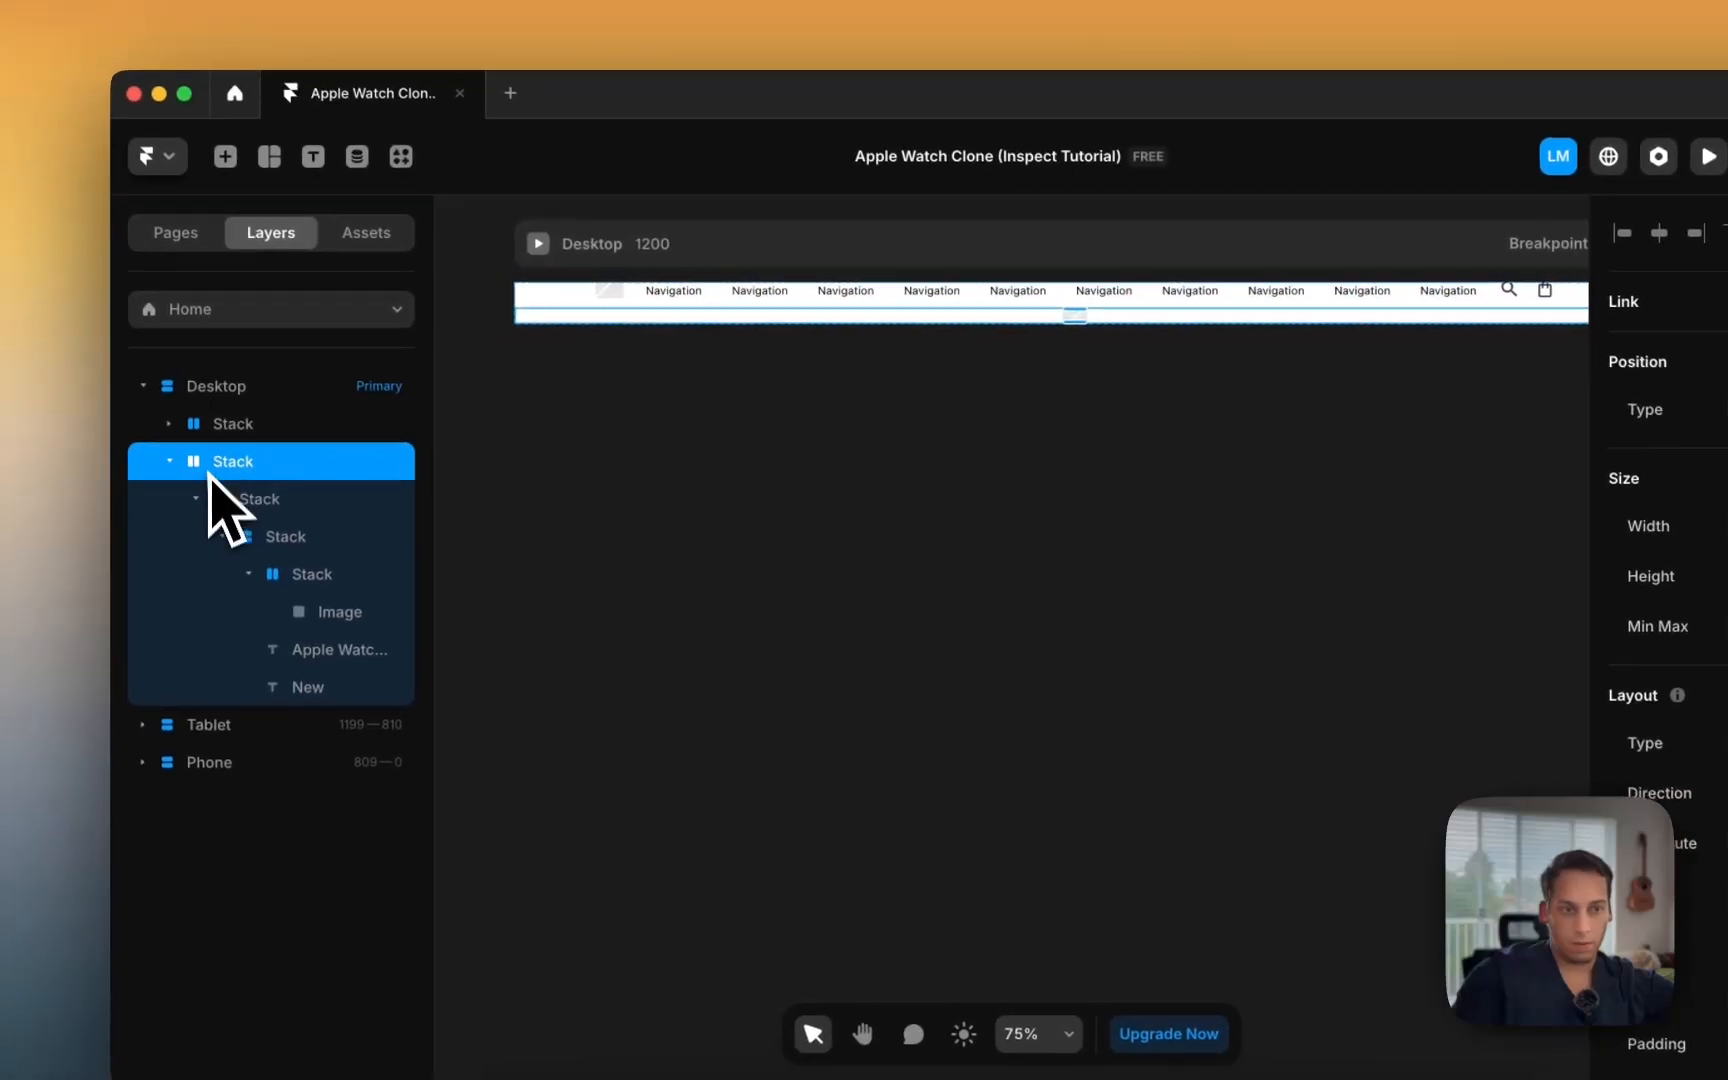
{"action": "left_click", "coordinate": [225, 499]}
{"action": "left_click", "coordinate": [1560, 523]}
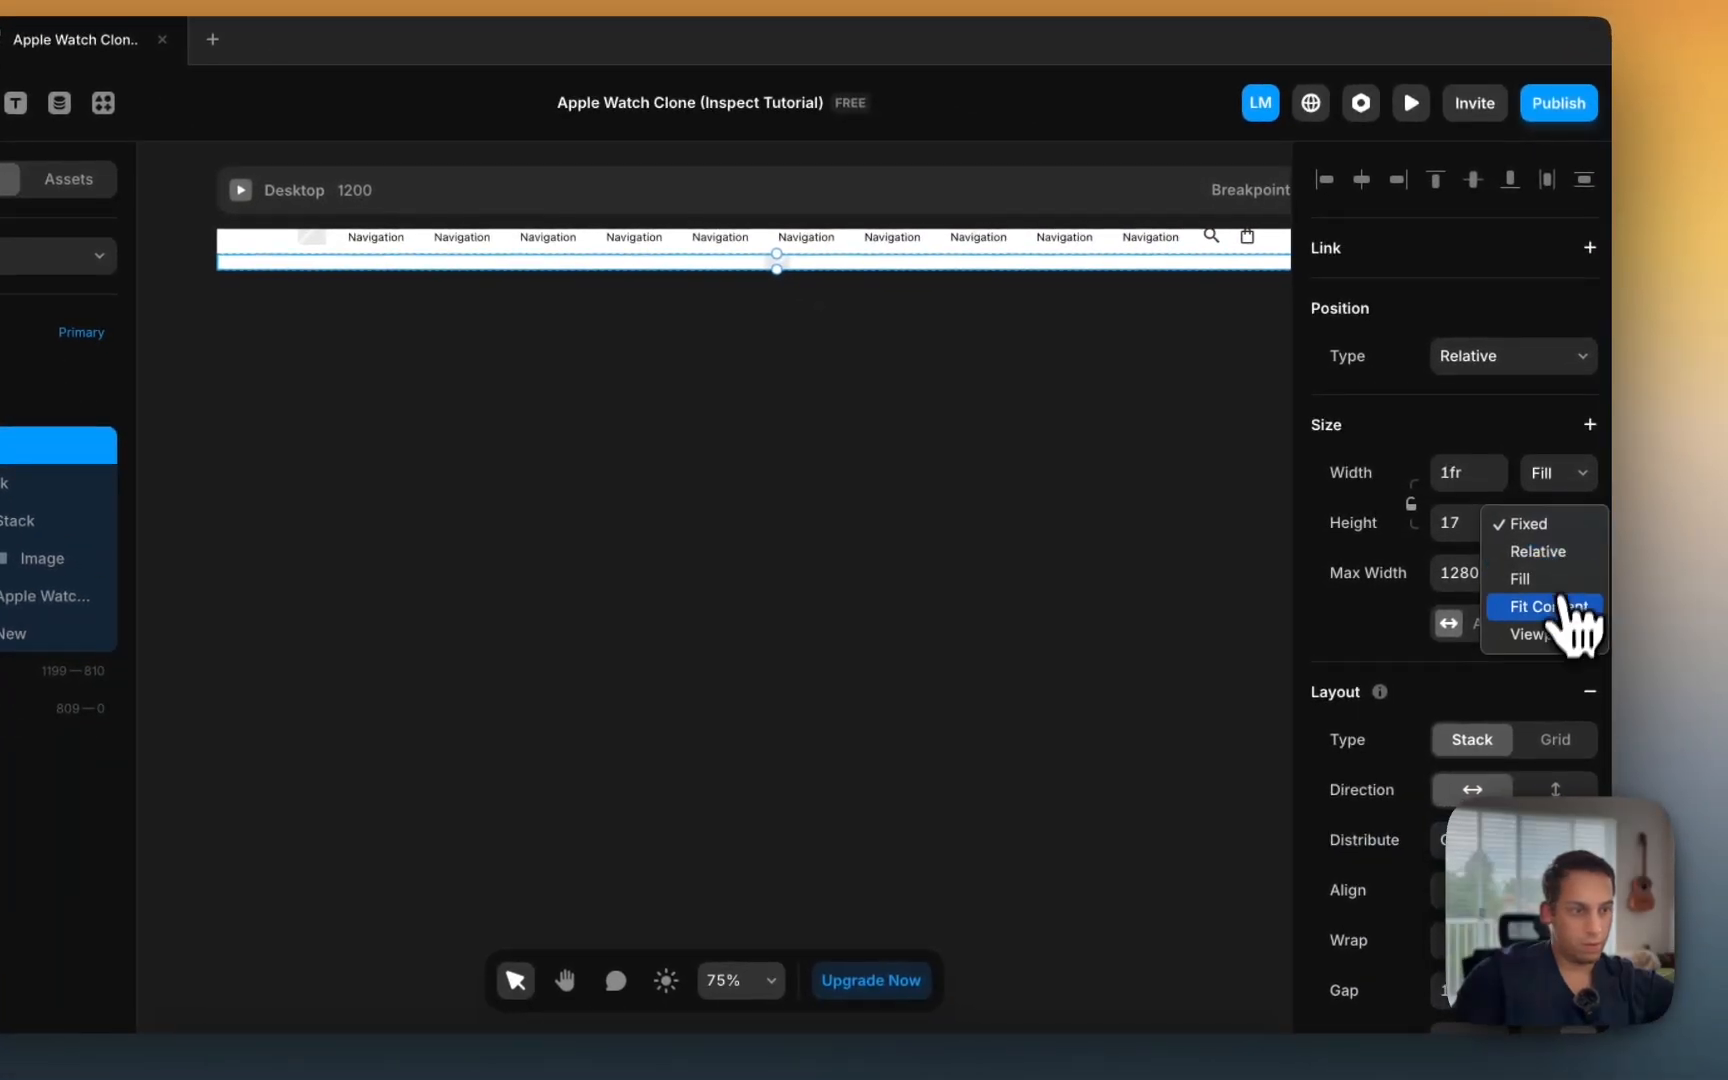
{"action": "left_click", "coordinate": [1554, 608]}
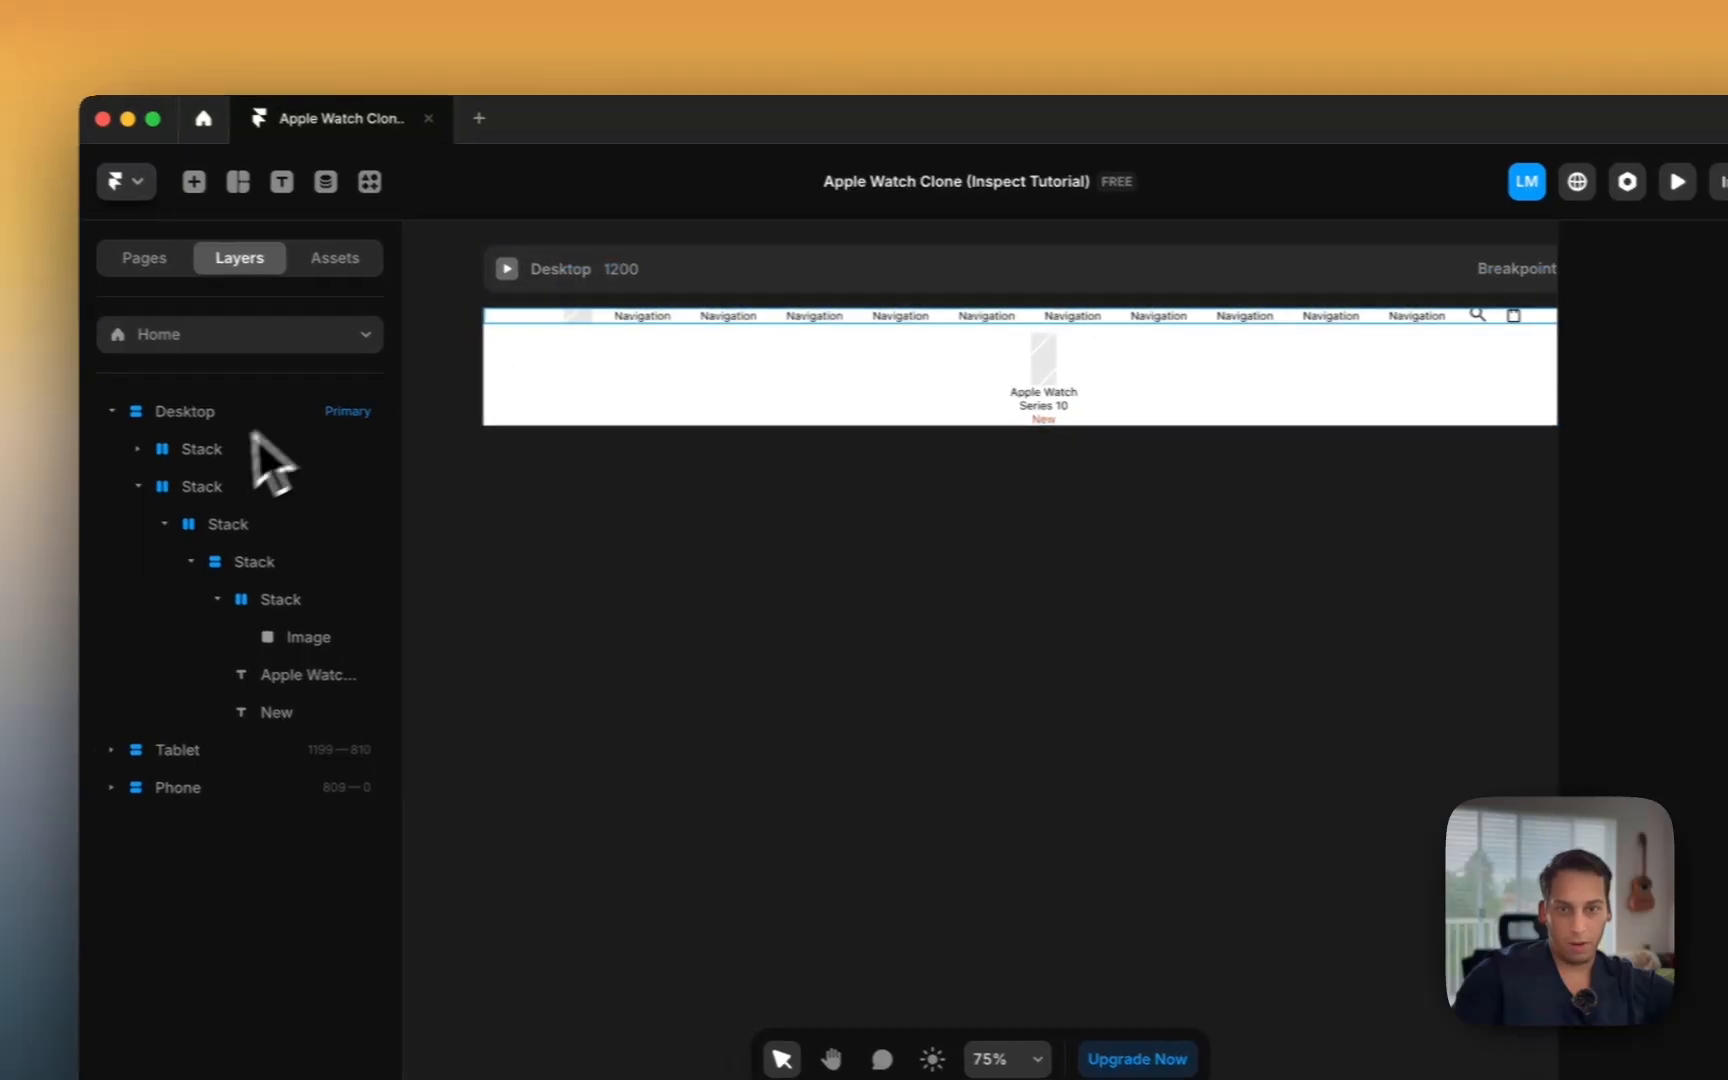
Step: Set the heights of the original navigation bar's outer stack and inner stack to Fit Content
{"action": "left_click", "coordinate": [222, 450]}
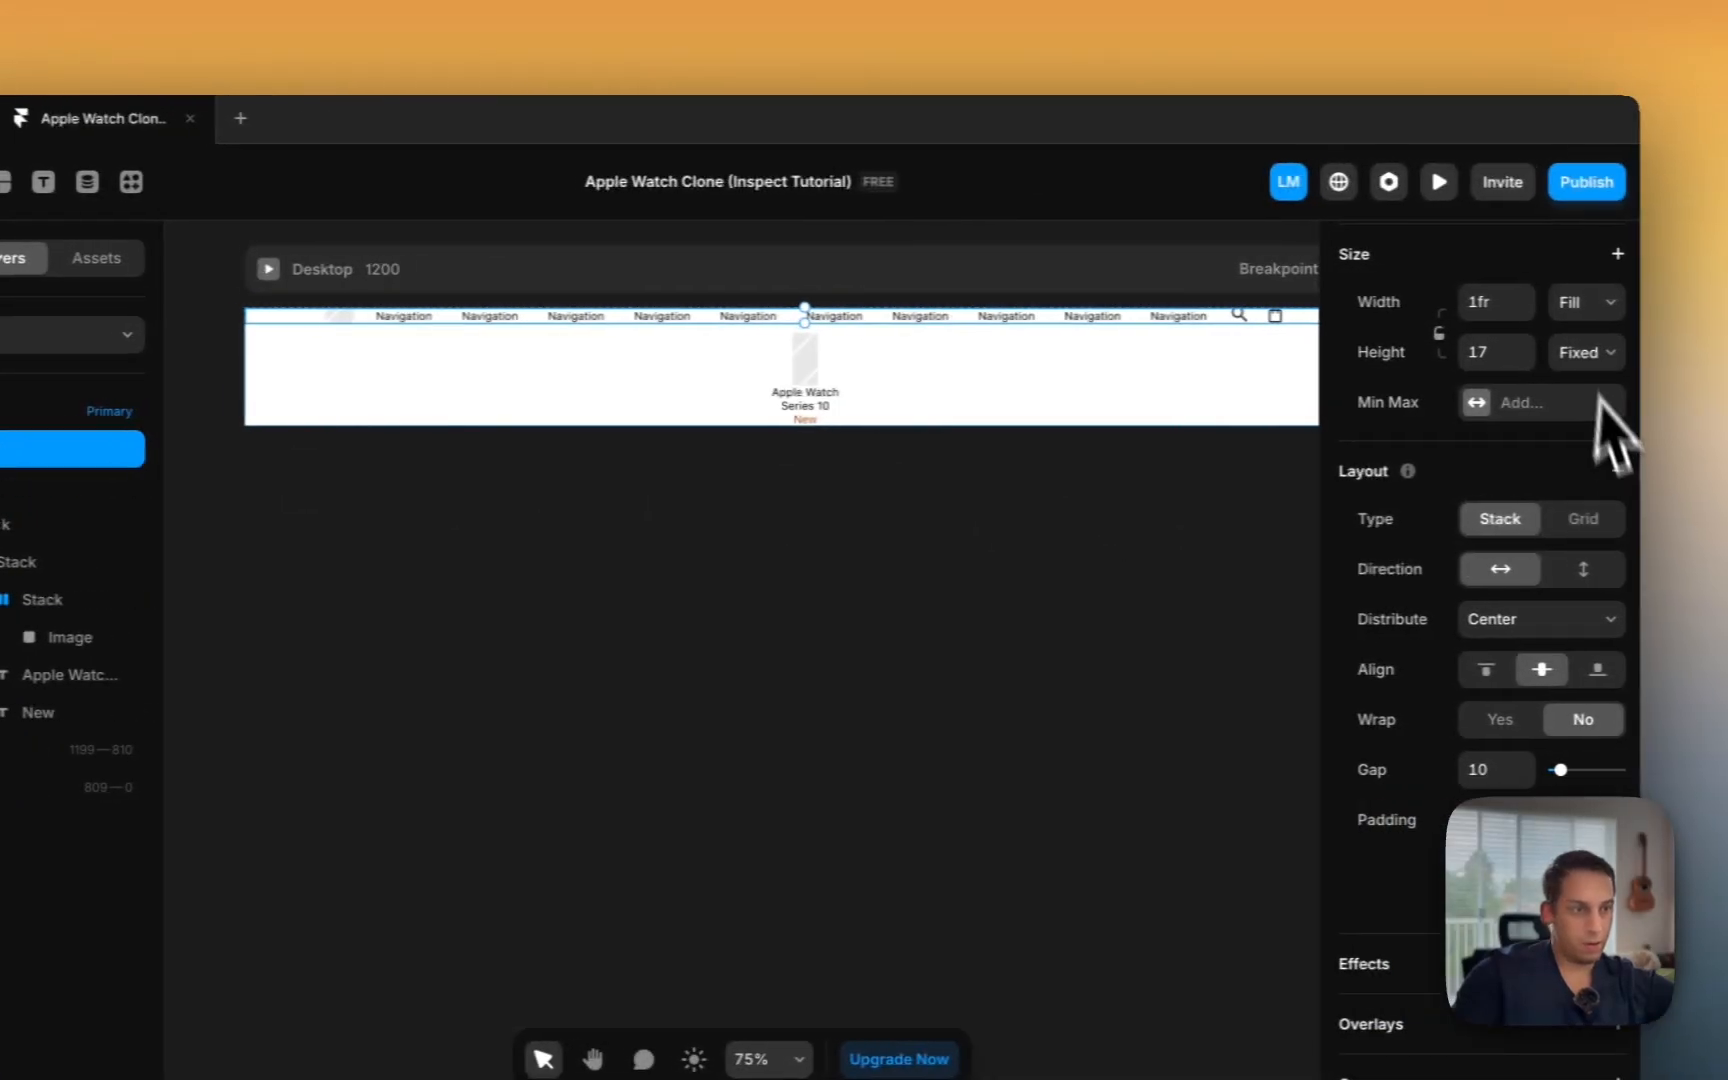
{"action": "left_click", "coordinate": [1594, 352]}
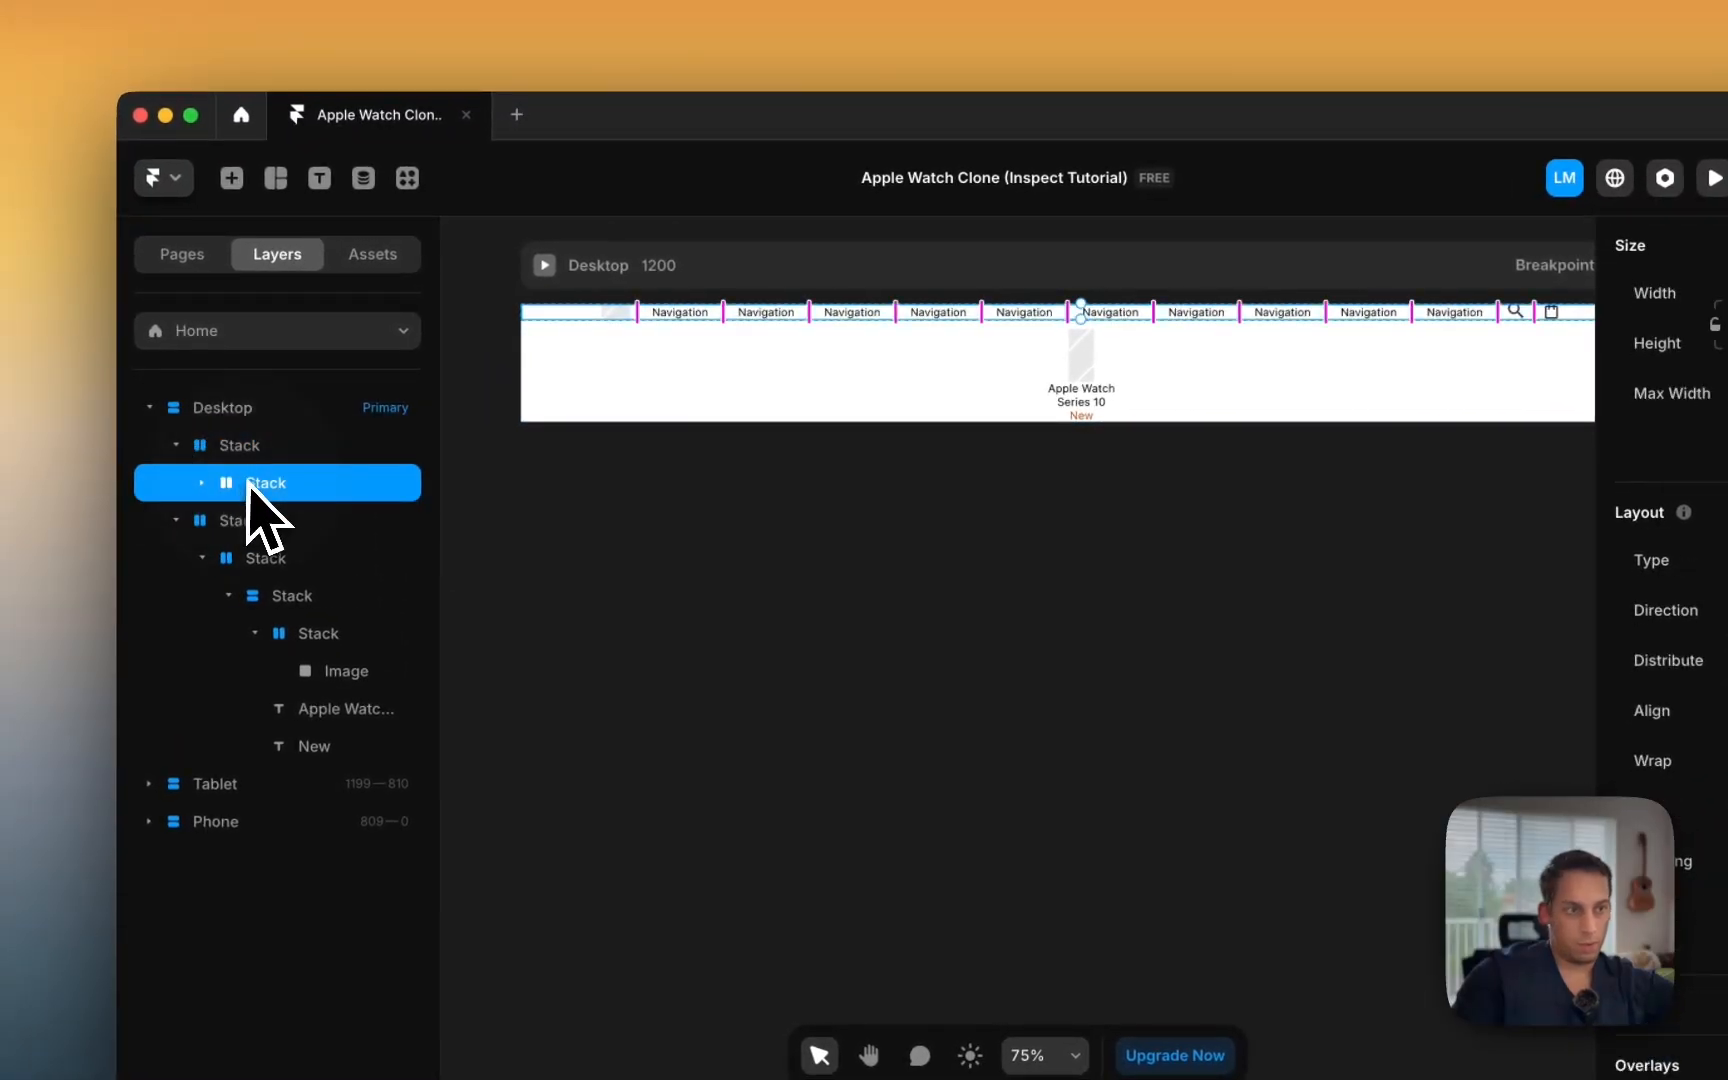
{"action": "left_click", "coordinate": [1560, 362]}
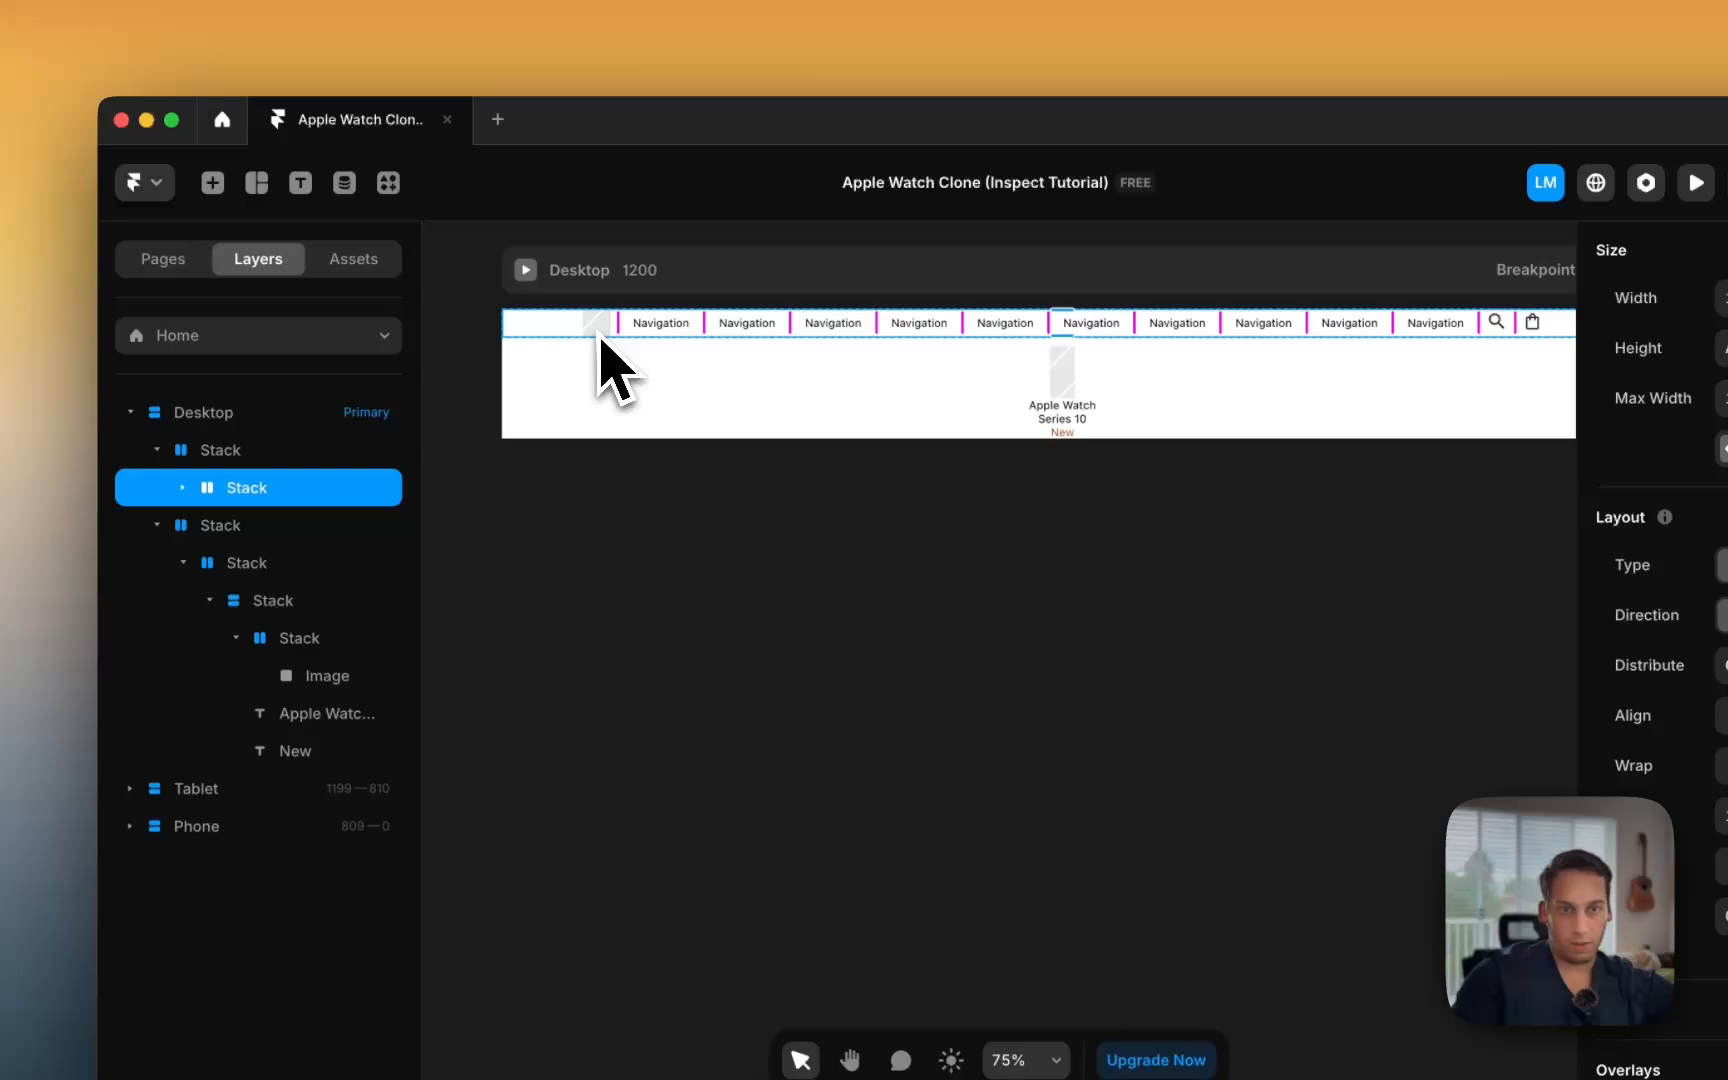
Step: Set the gap between the stacks of the Desktop frame to 0
{"action": "scroll", "coordinate": [600, 342], "scroll_direction": "up", "scroll_amount": 5}
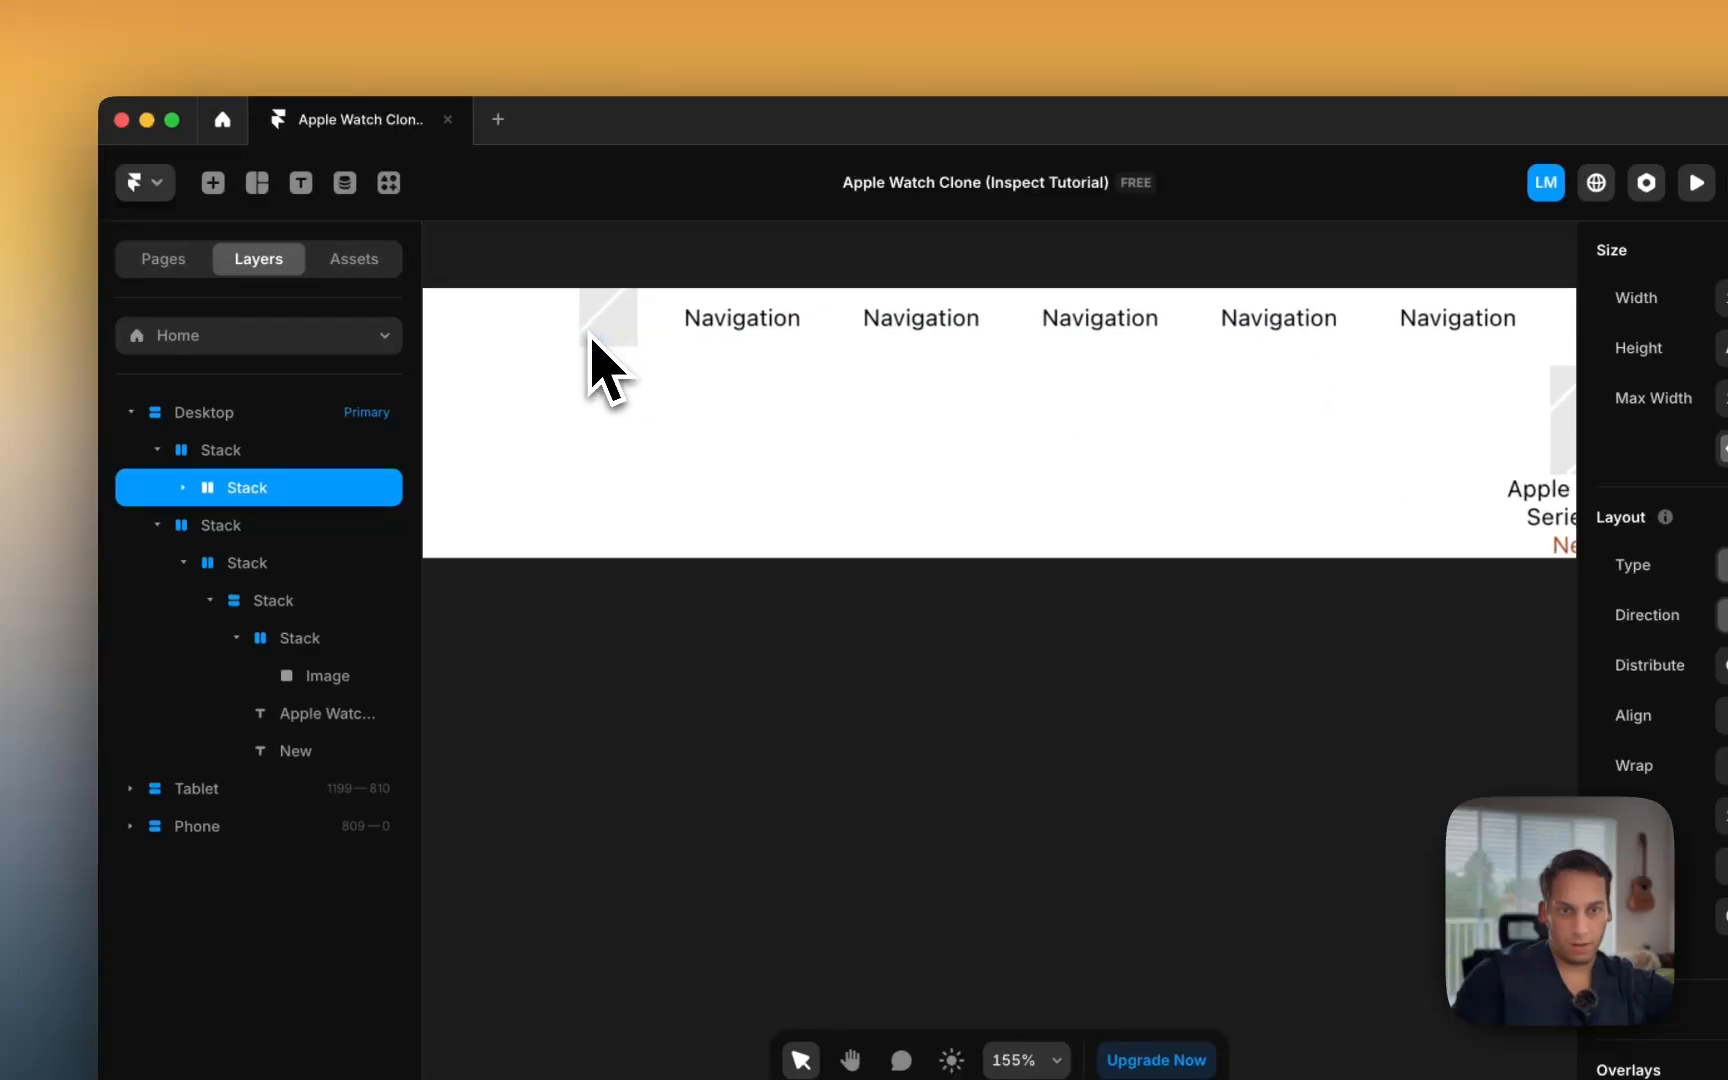
{"action": "left_click", "coordinate": [183, 487]}
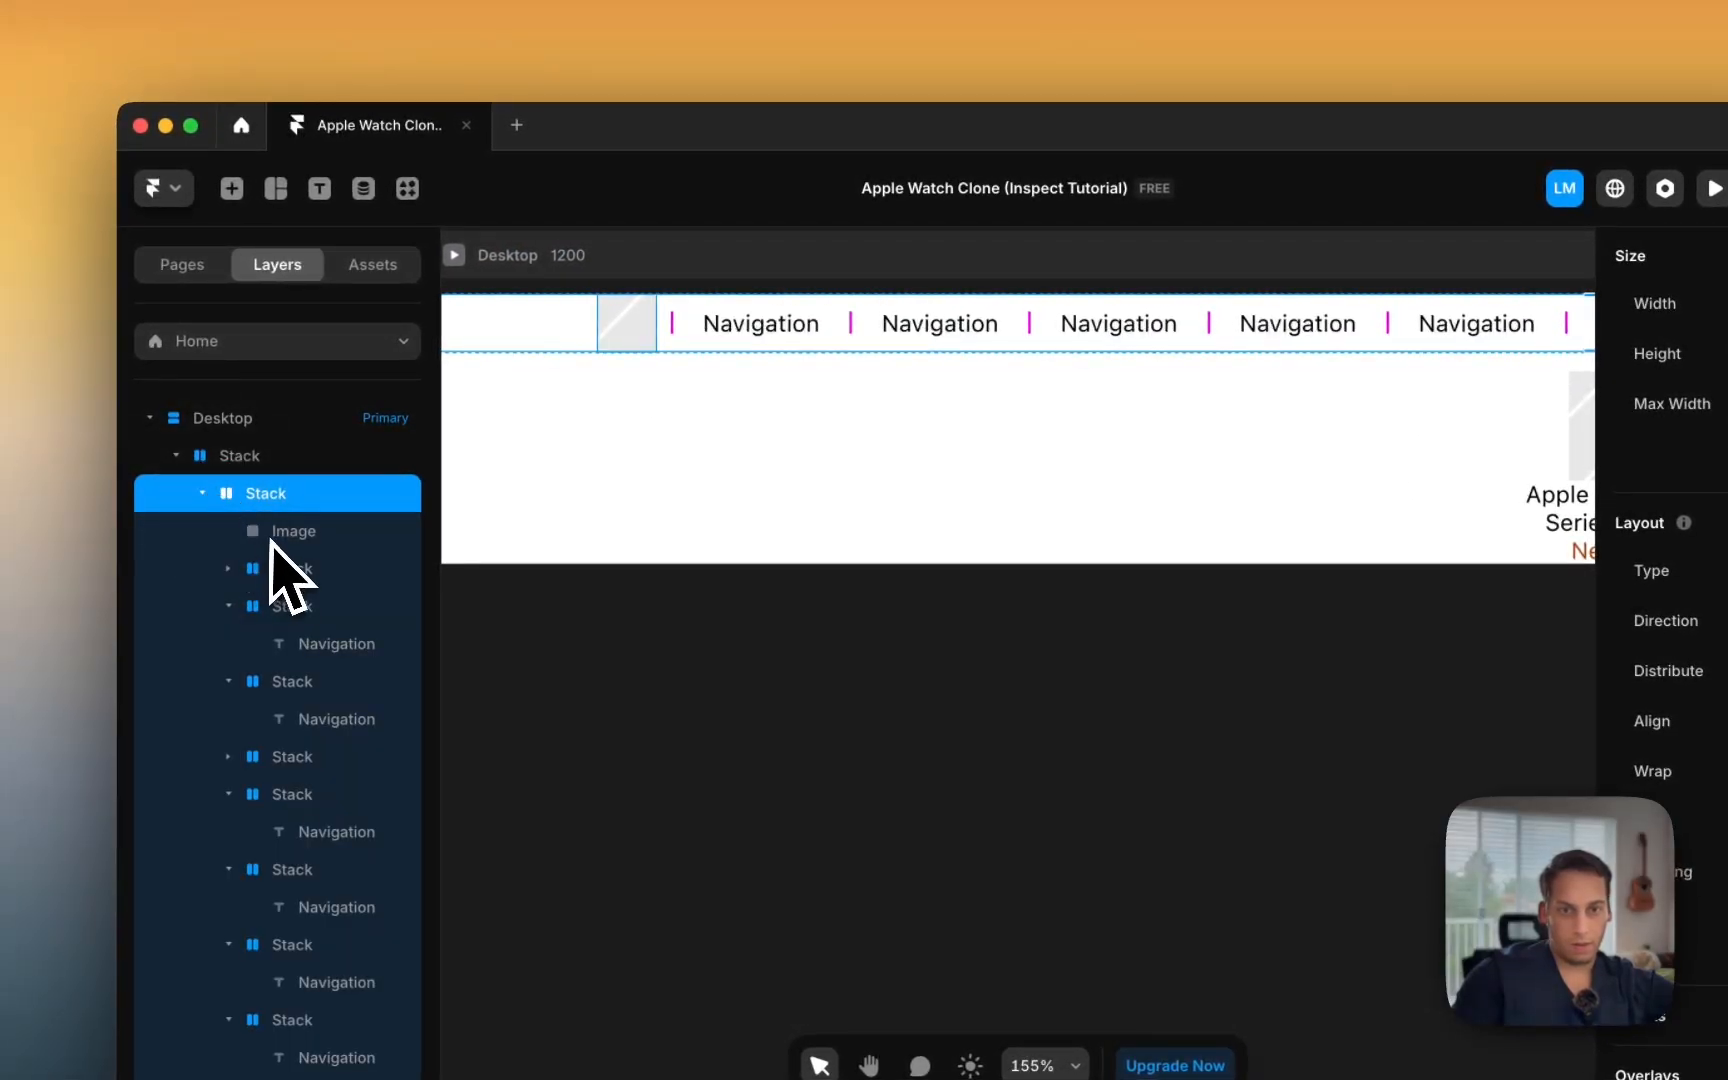
{"action": "left_click", "coordinate": [203, 494]}
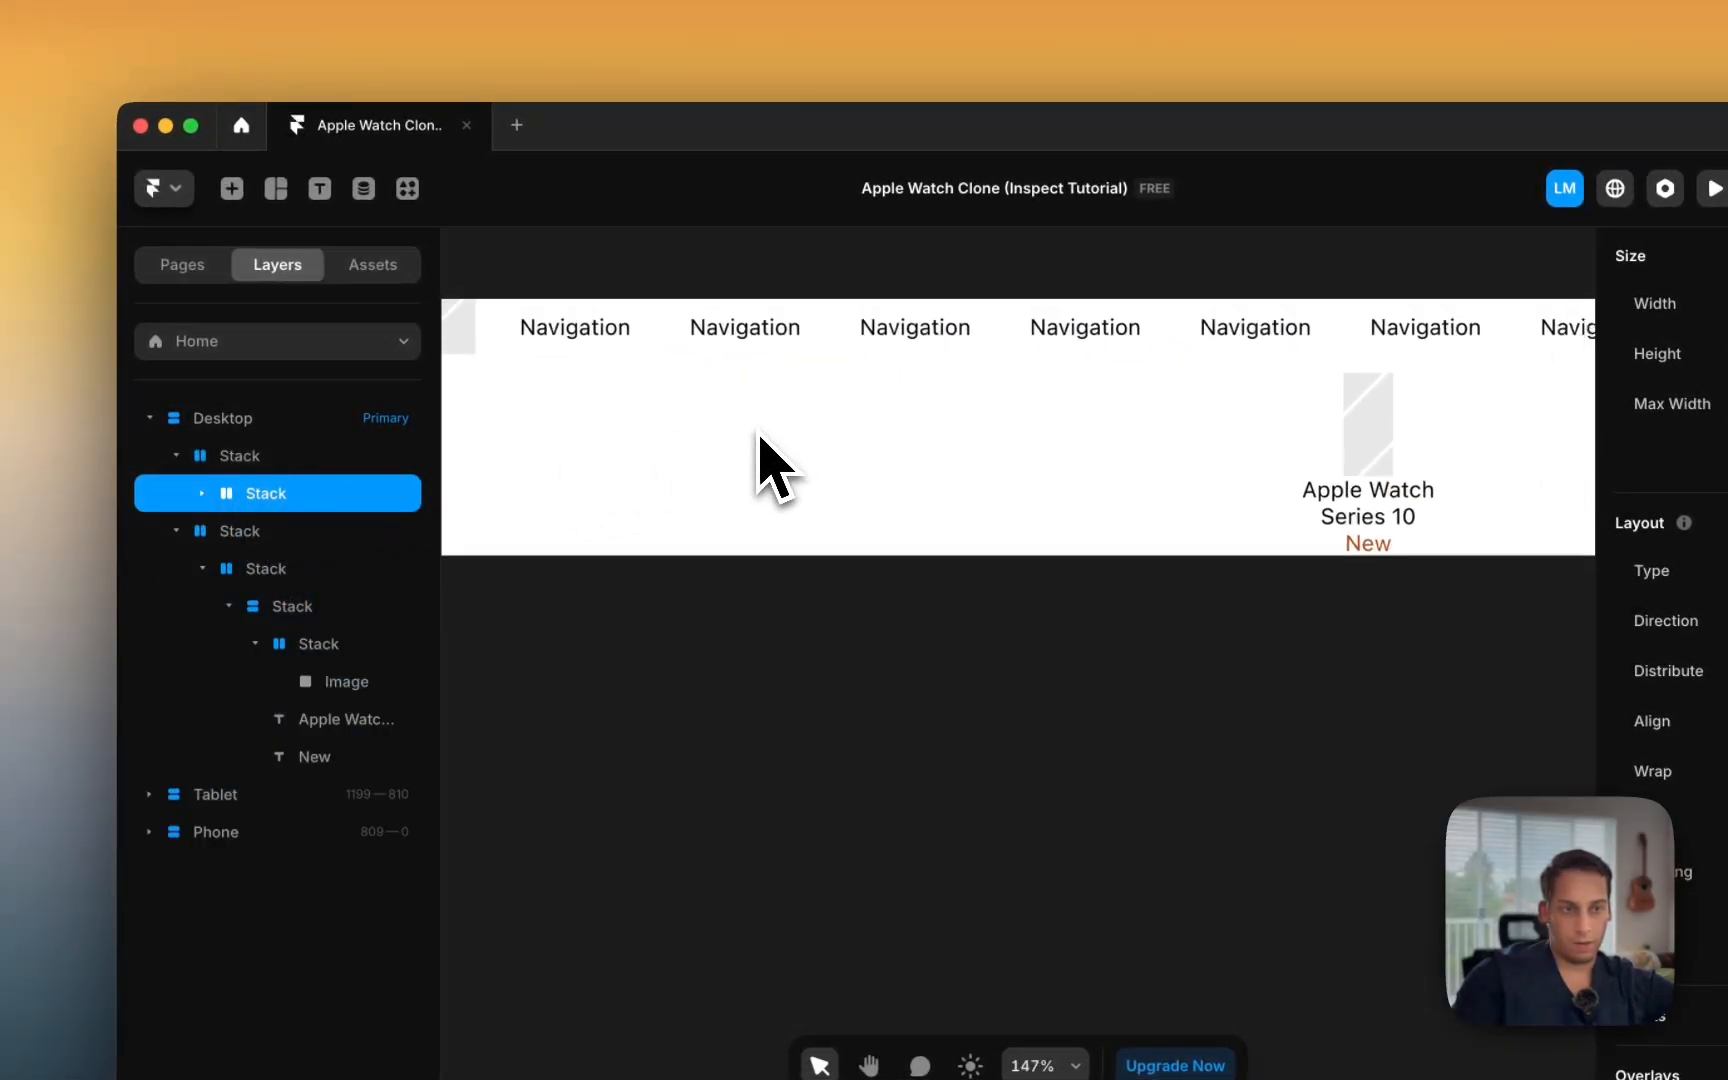
{"action": "scroll", "coordinate": [775, 470], "scroll_direction": "down", "scroll_amount": 3}
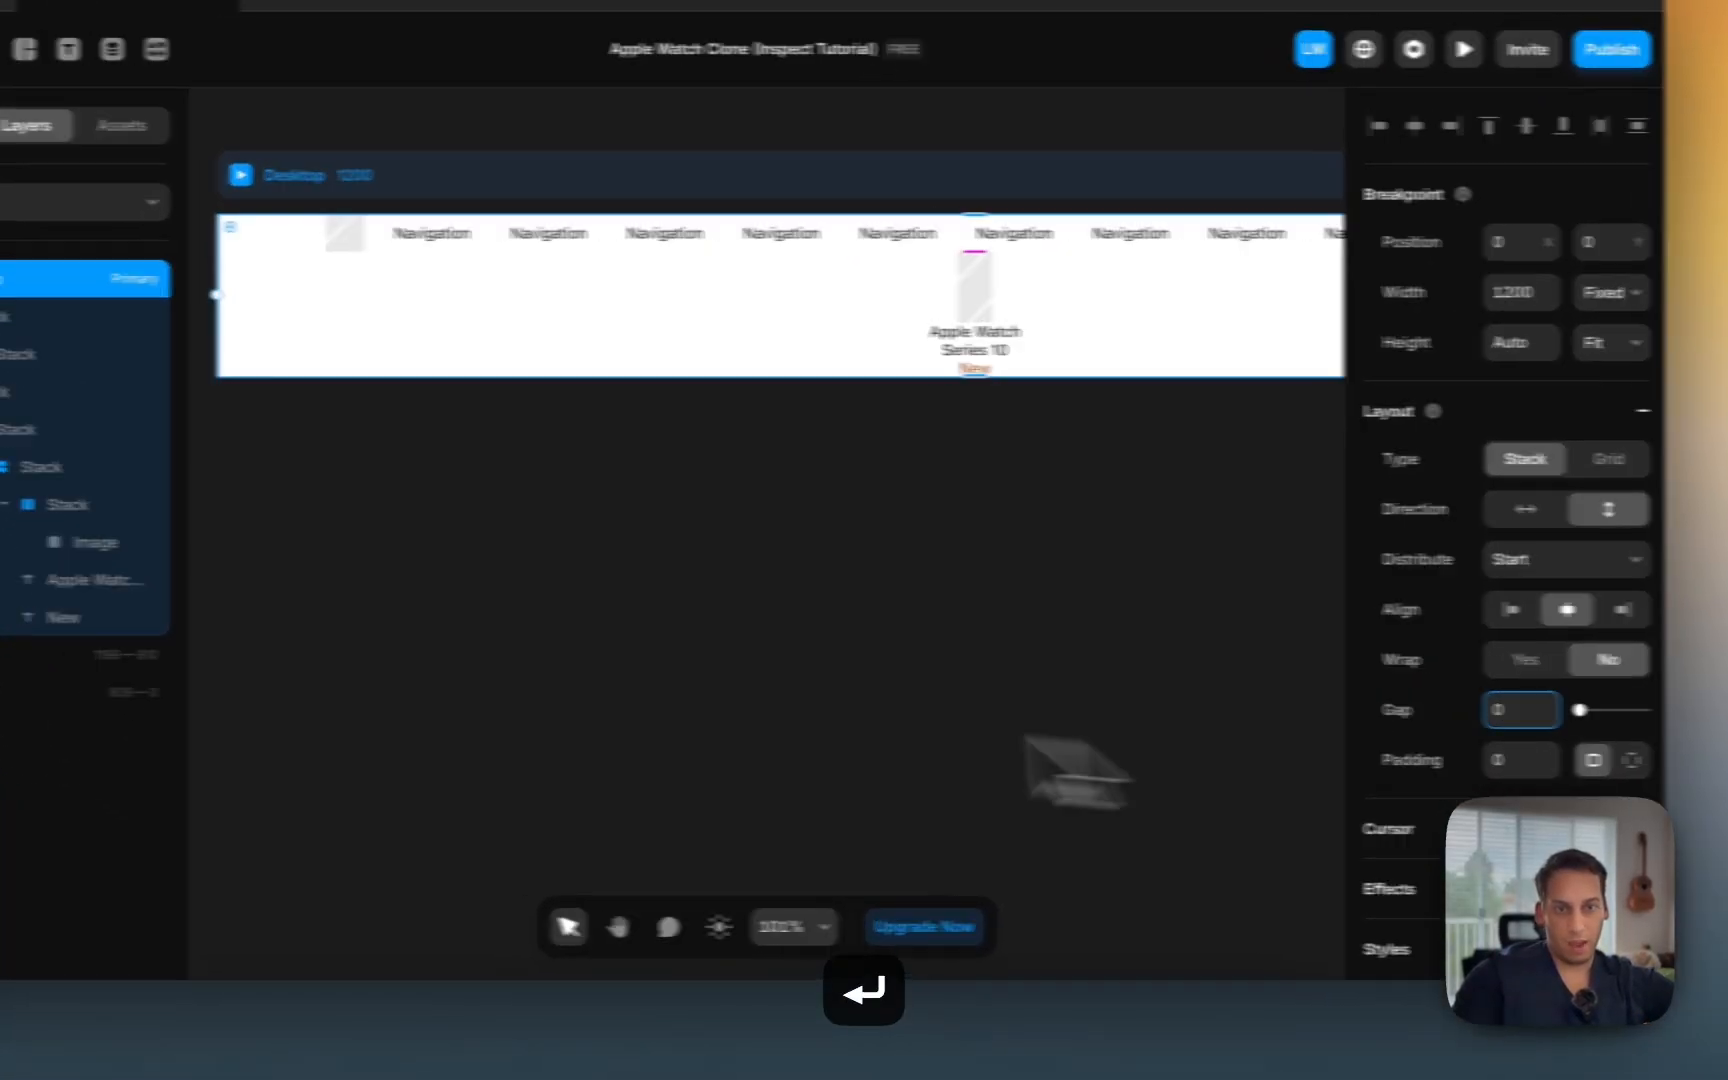
{"action": "scroll", "coordinate": [447, 594], "scroll_direction": "down", "scroll_amount": 3}
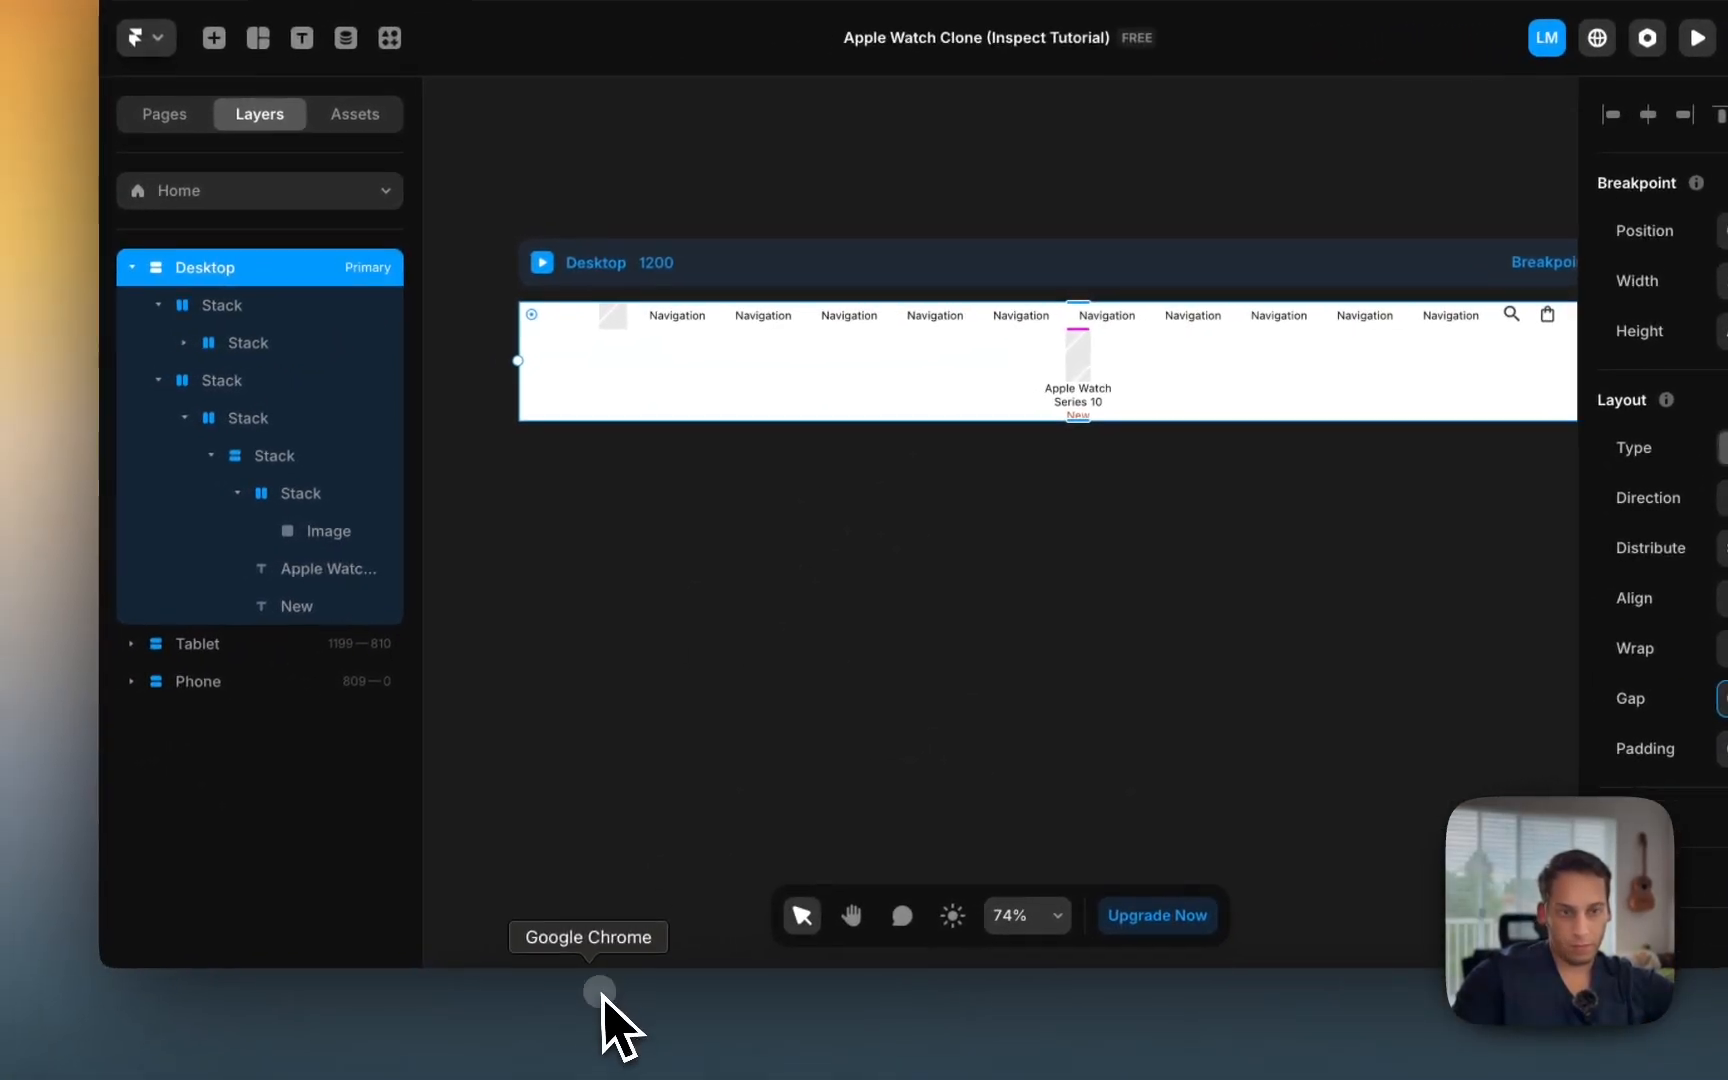
Step: Switch to Chrome and inspect the padding of the chapternav product navigation element in its box model
{"action": "left_click", "coordinate": [552, 1036]}
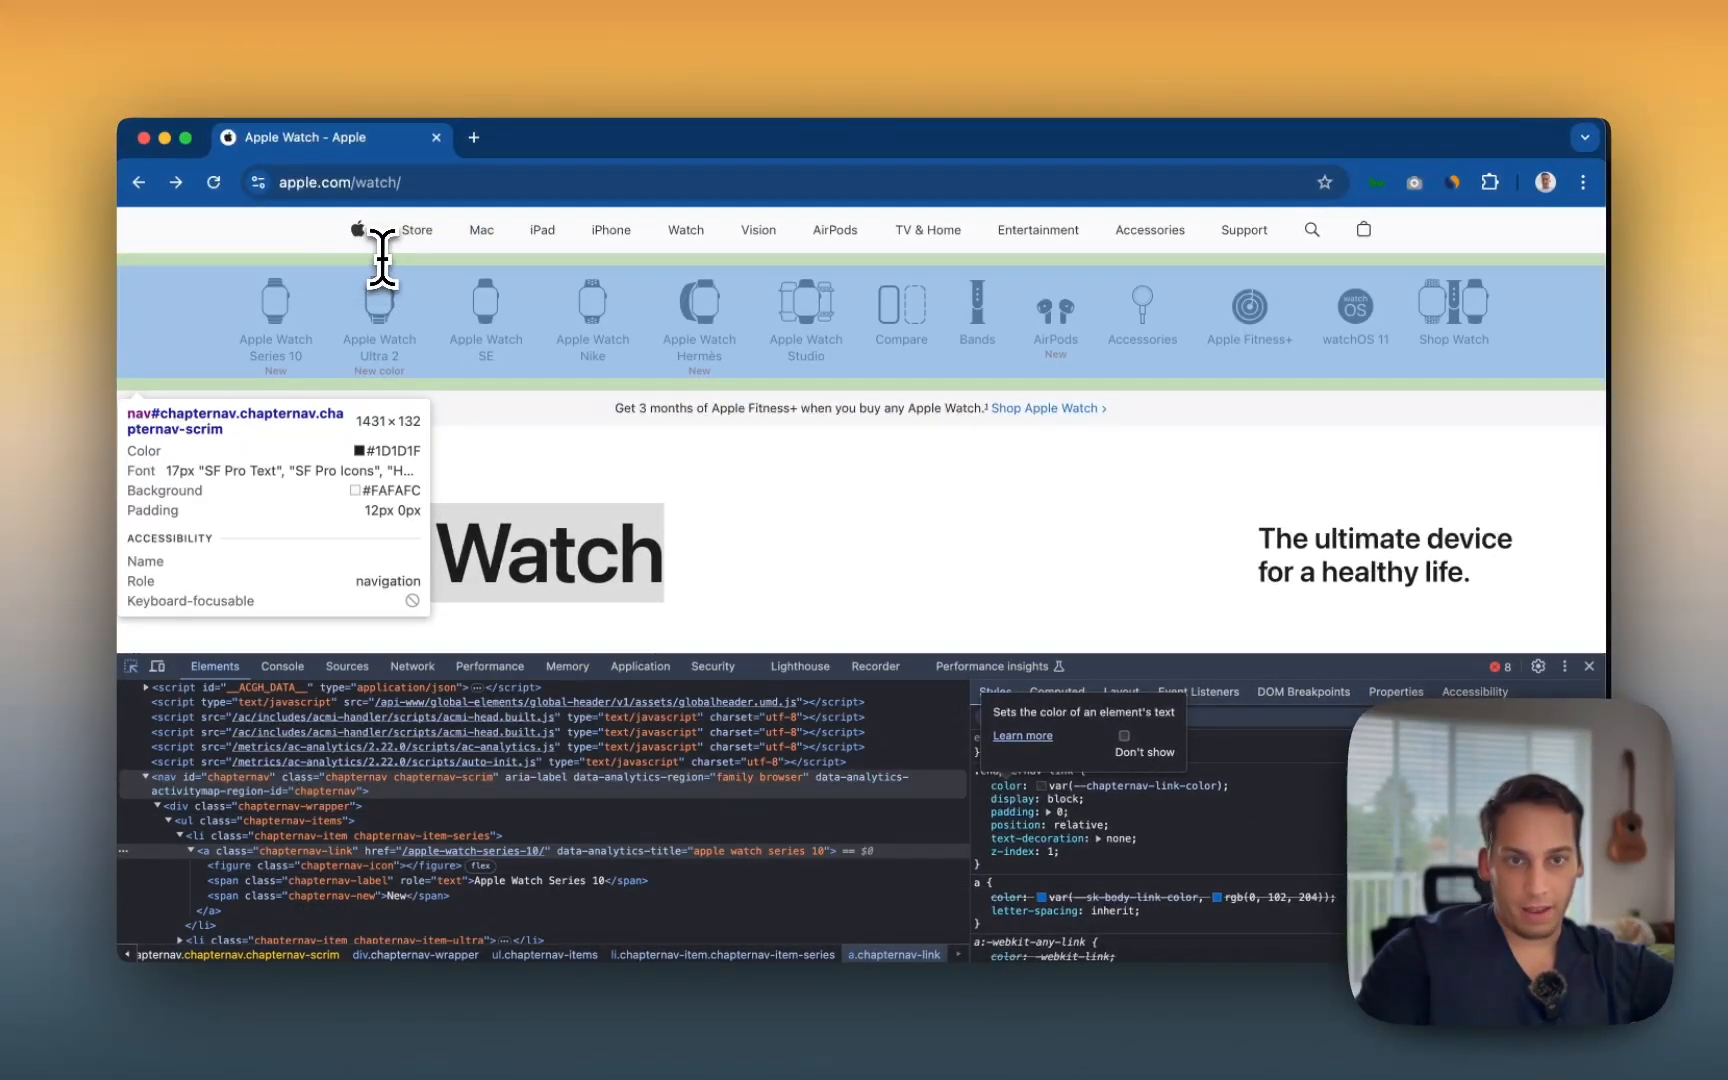
{"action": "left_click", "coordinate": [380, 258]}
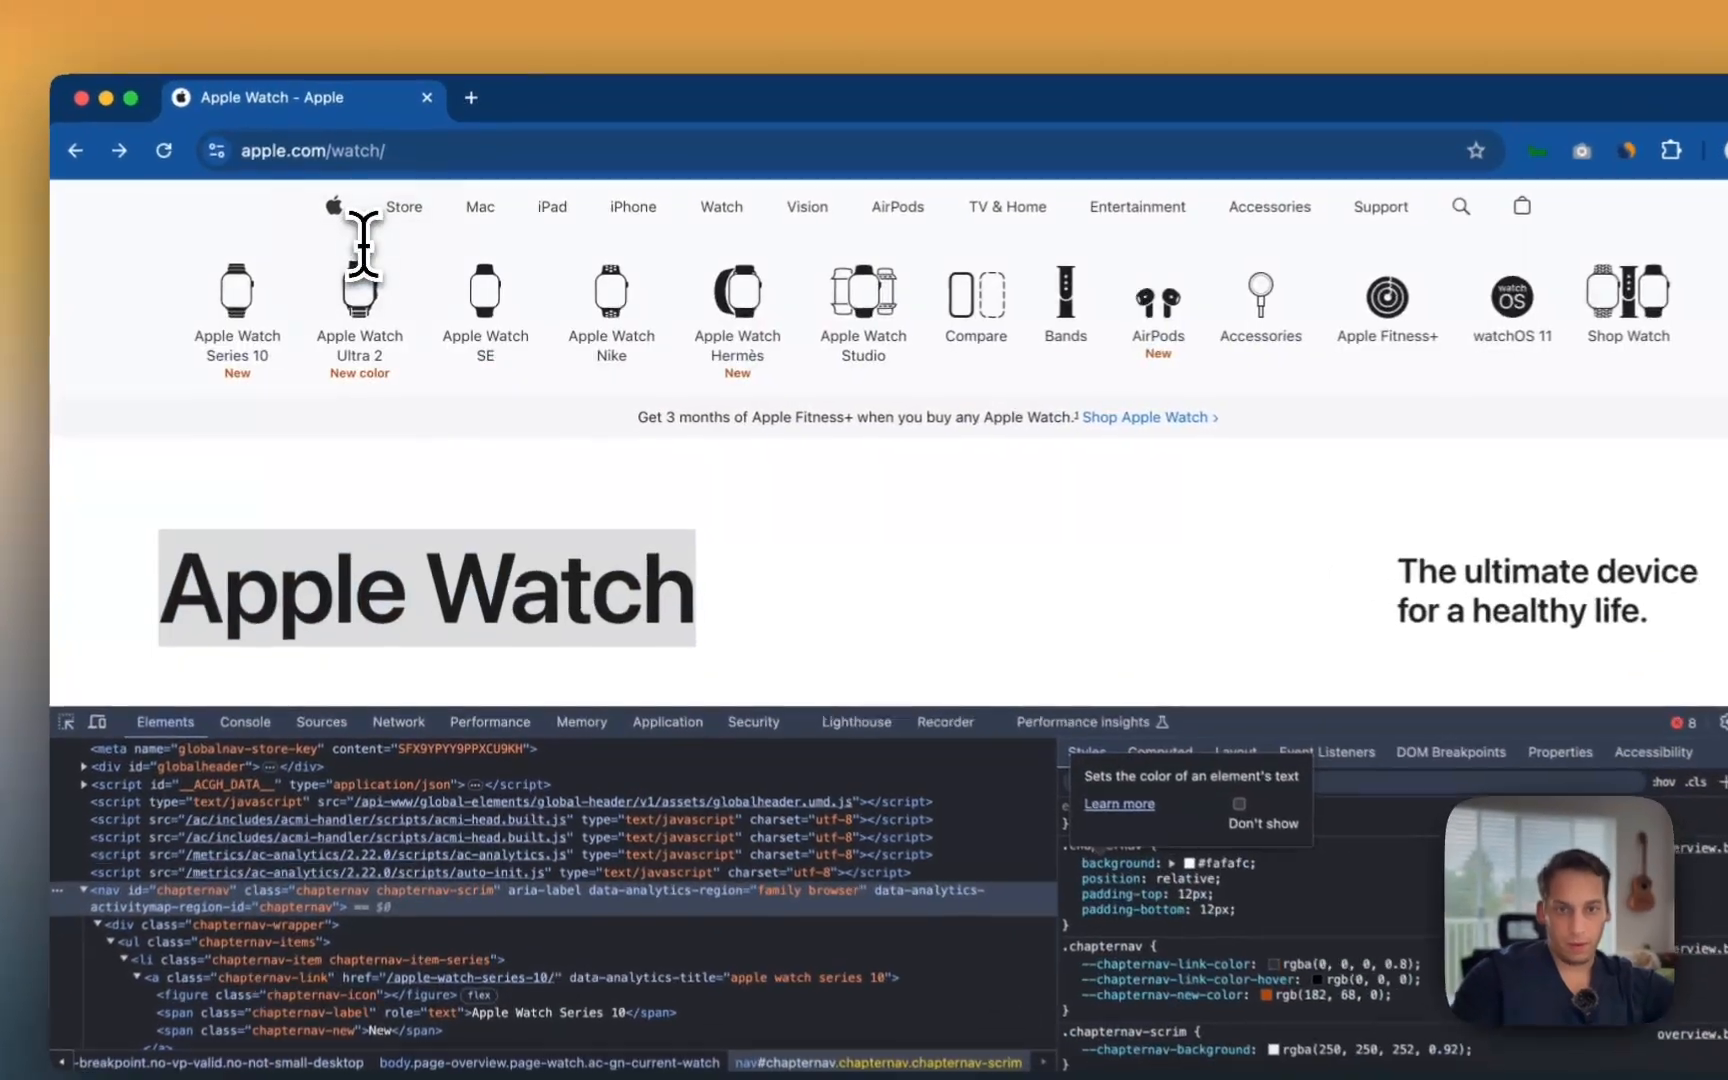
{"action": "scroll", "coordinate": [1229, 954], "scroll_direction": "down", "scroll_amount": 10}
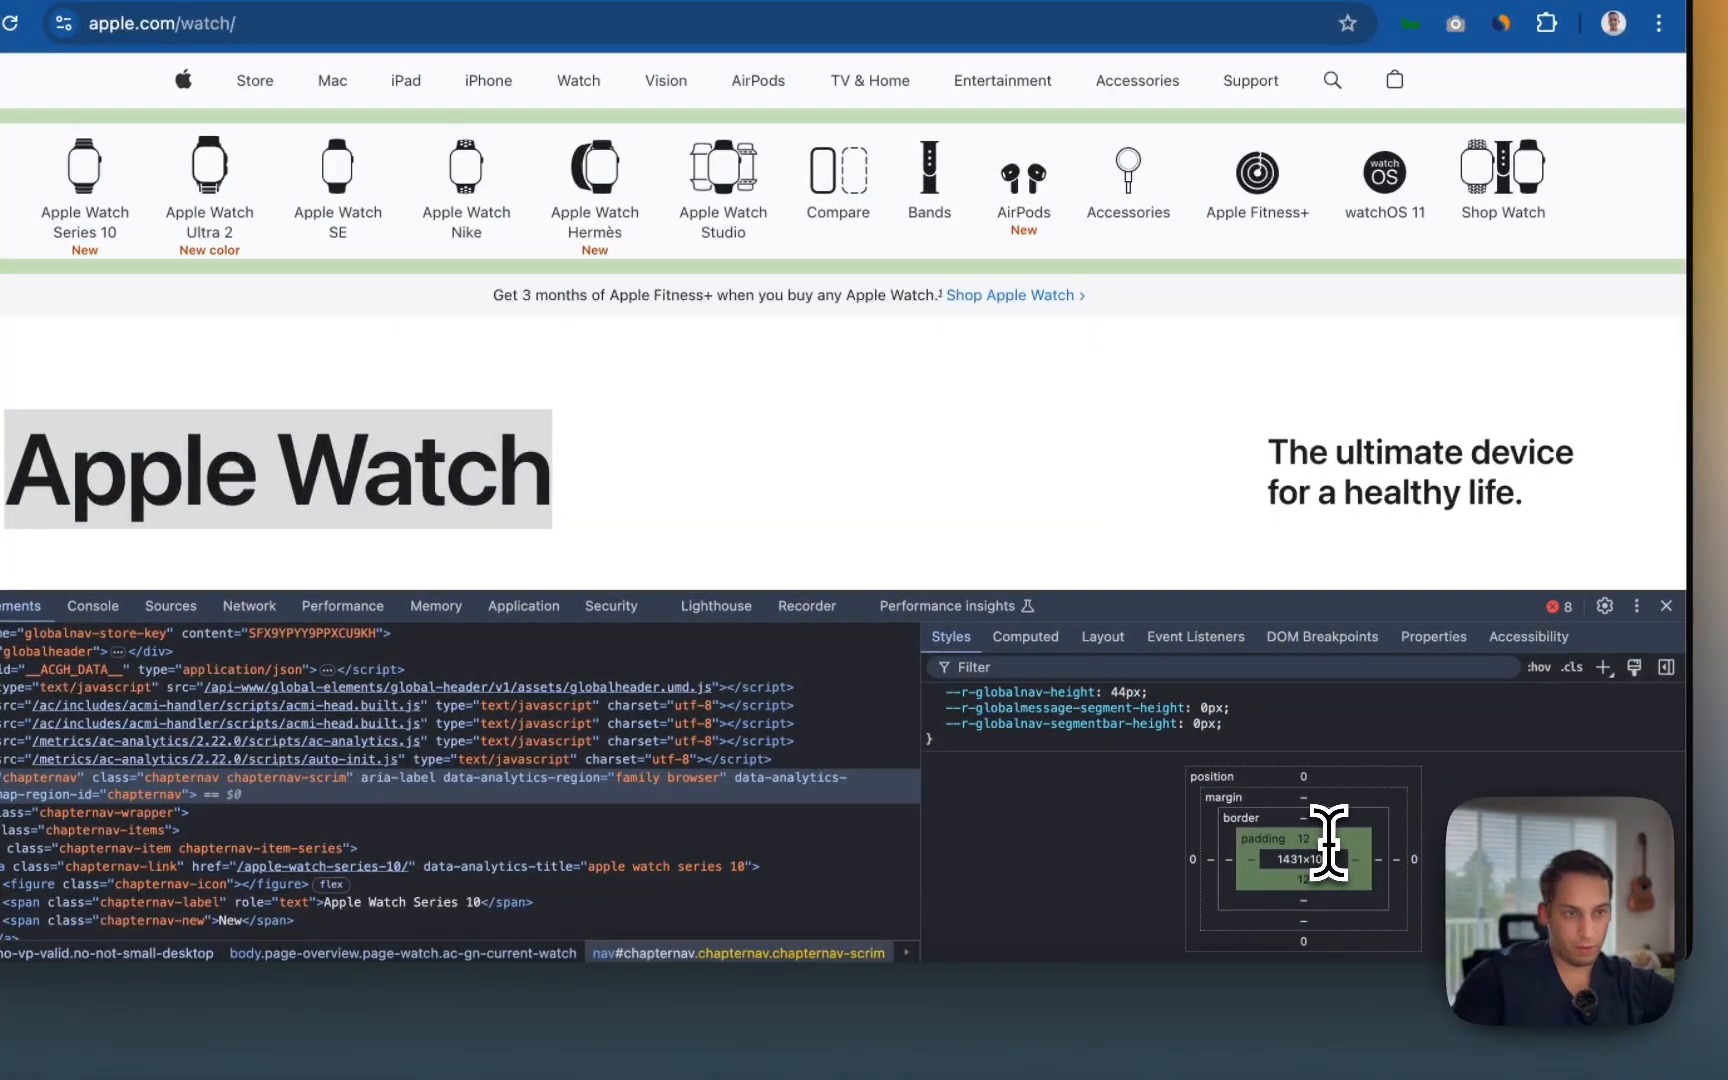
Step: Switch back to Framer and set the duplicated outer stack's top and bottom padding to 12
{"action": "left_click", "coordinate": [868, 1045]}
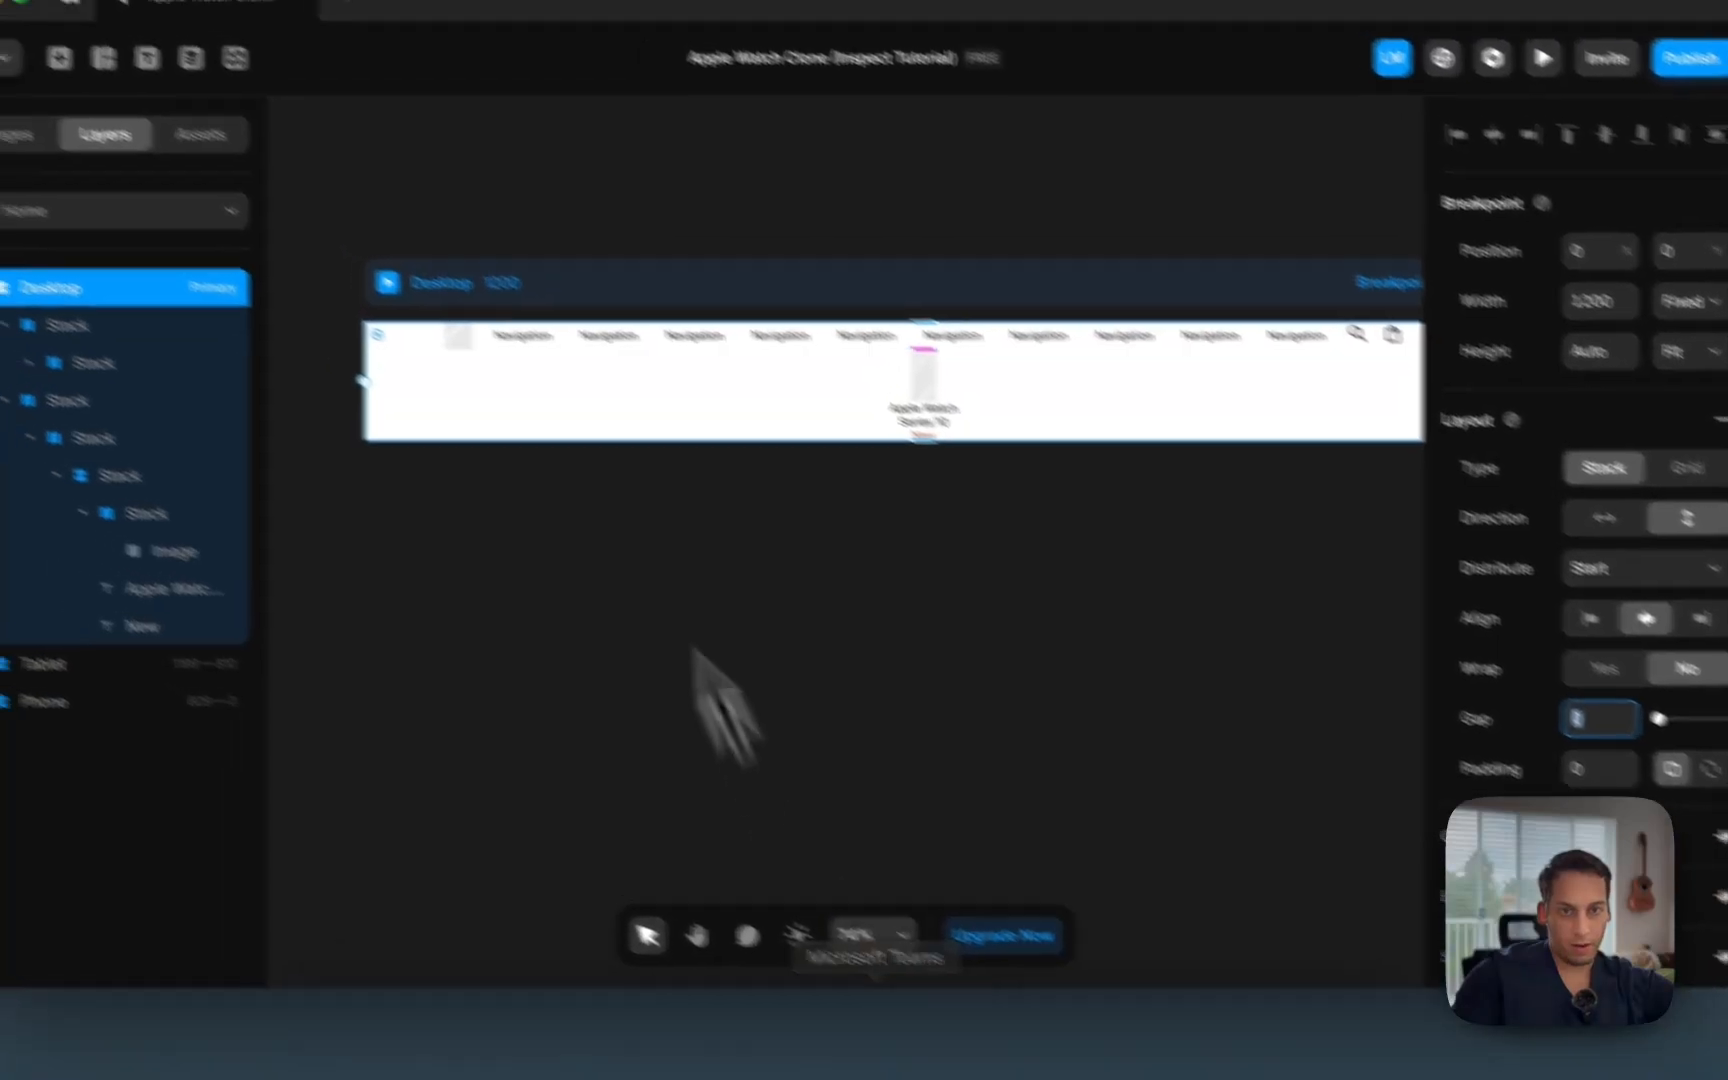
{"action": "left_click", "coordinate": [228, 485]}
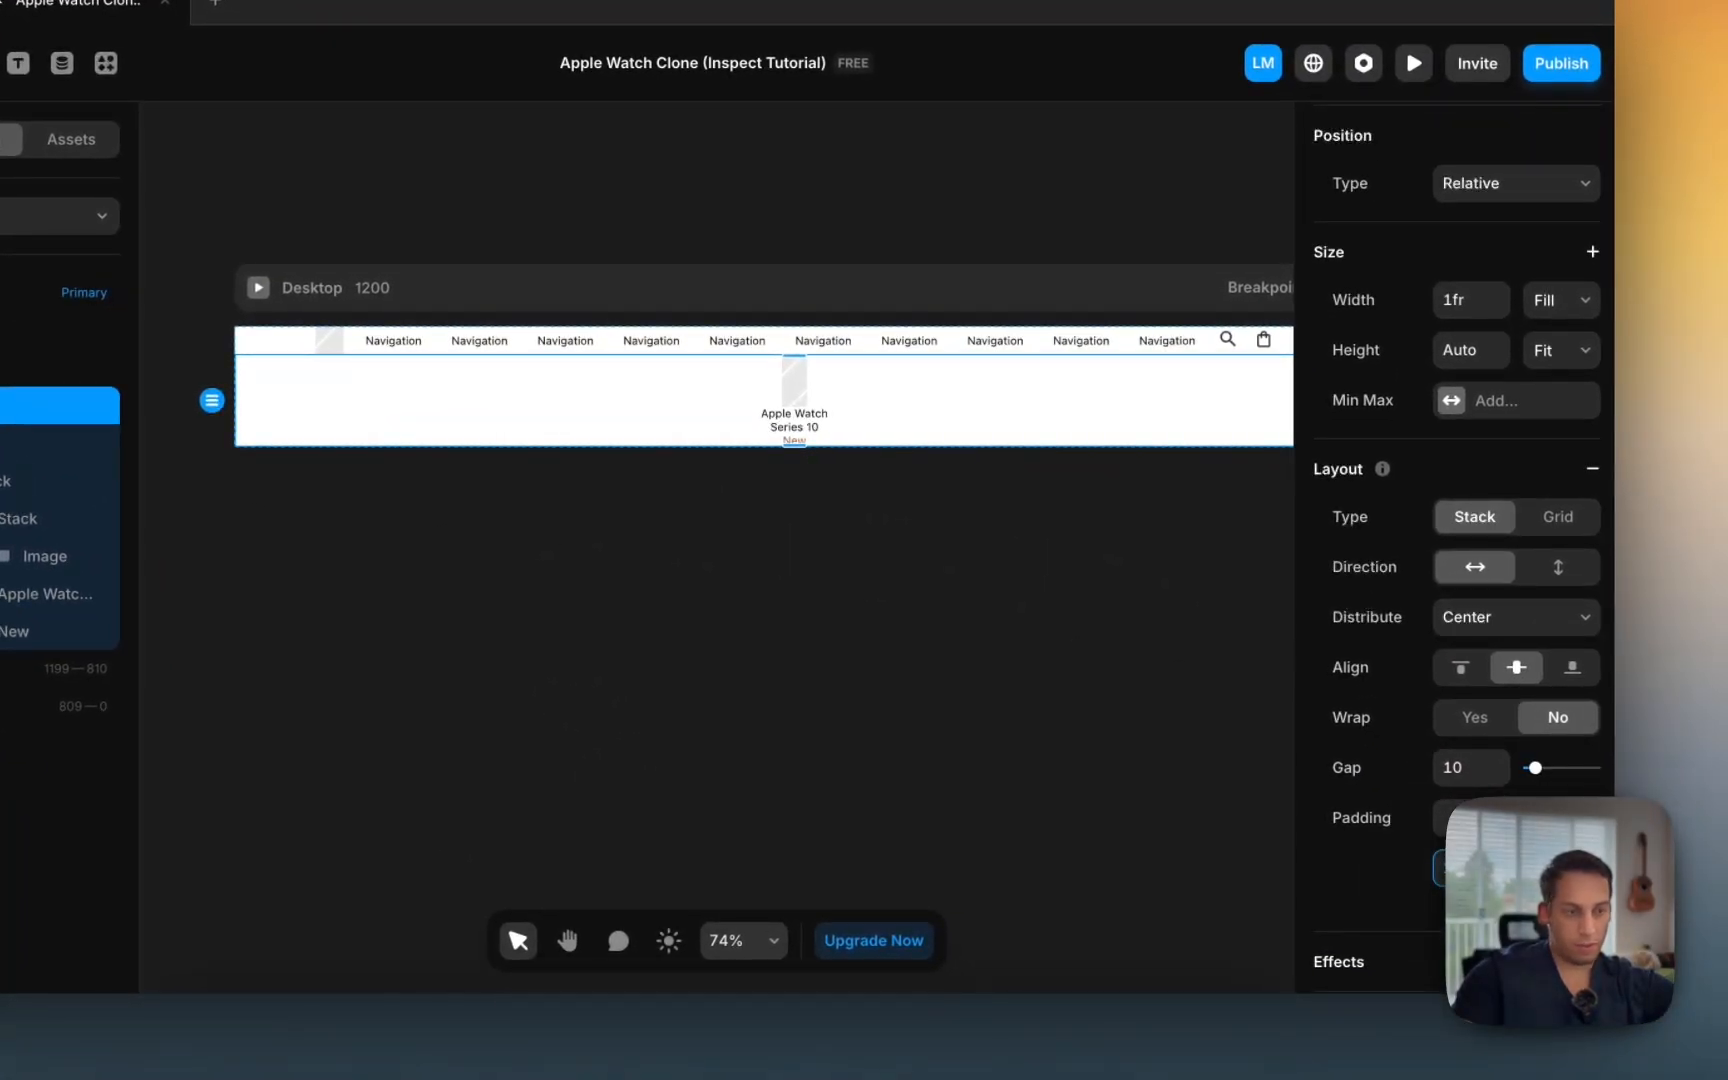
{"action": "left_click", "coordinate": [1108, 760]}
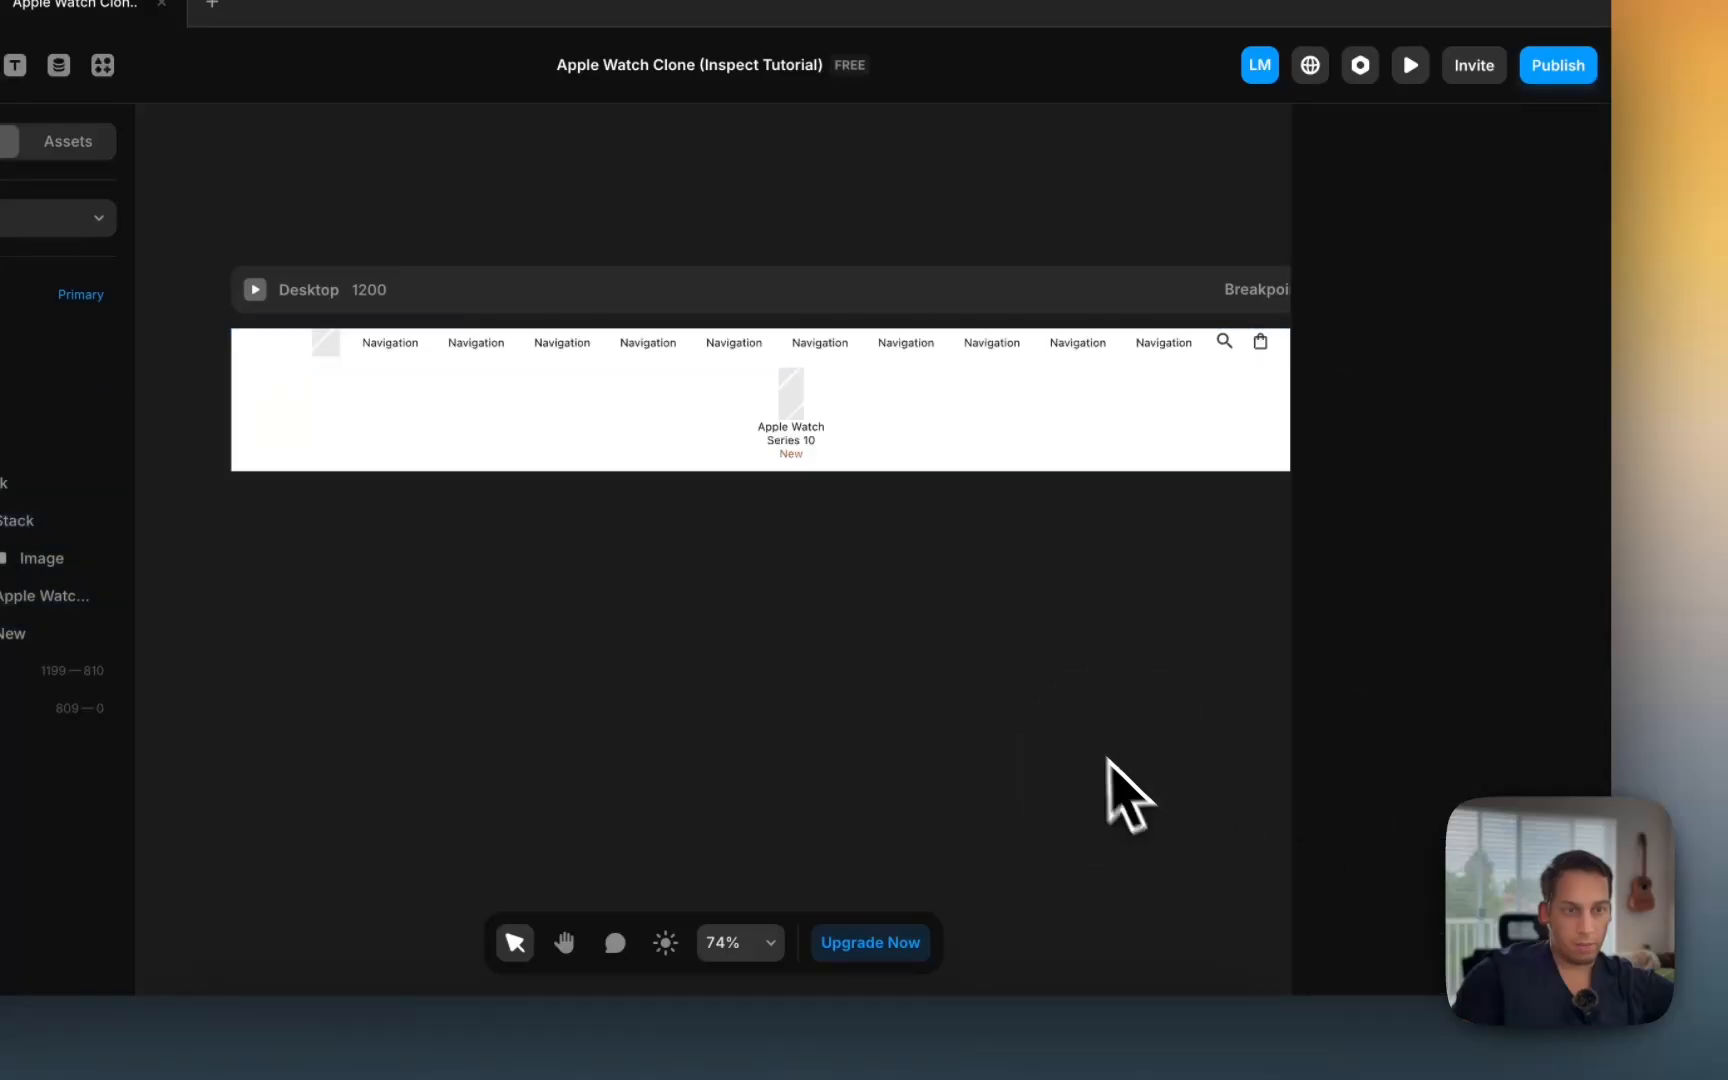
Step: Duplicate the Apple Watch Series 10 card six times within the product row
{"action": "left_click", "coordinate": [853, 398]}
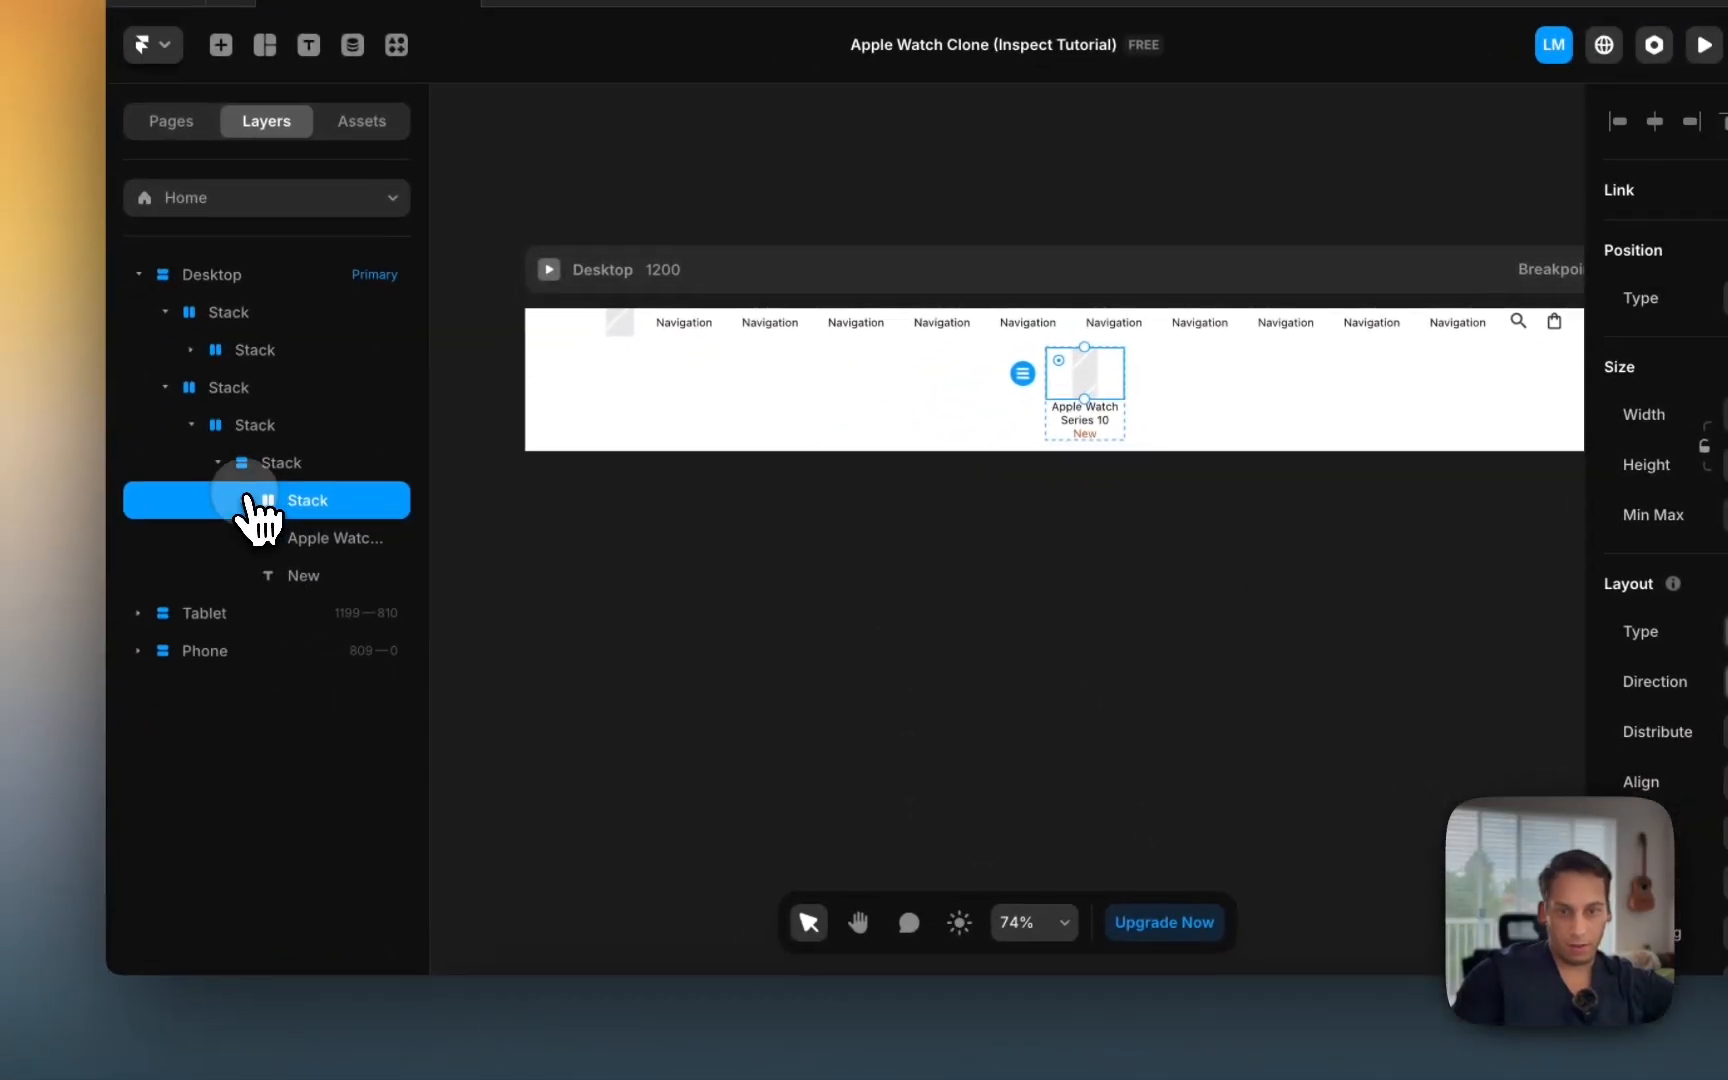
{"action": "left_click", "coordinate": [320, 530]}
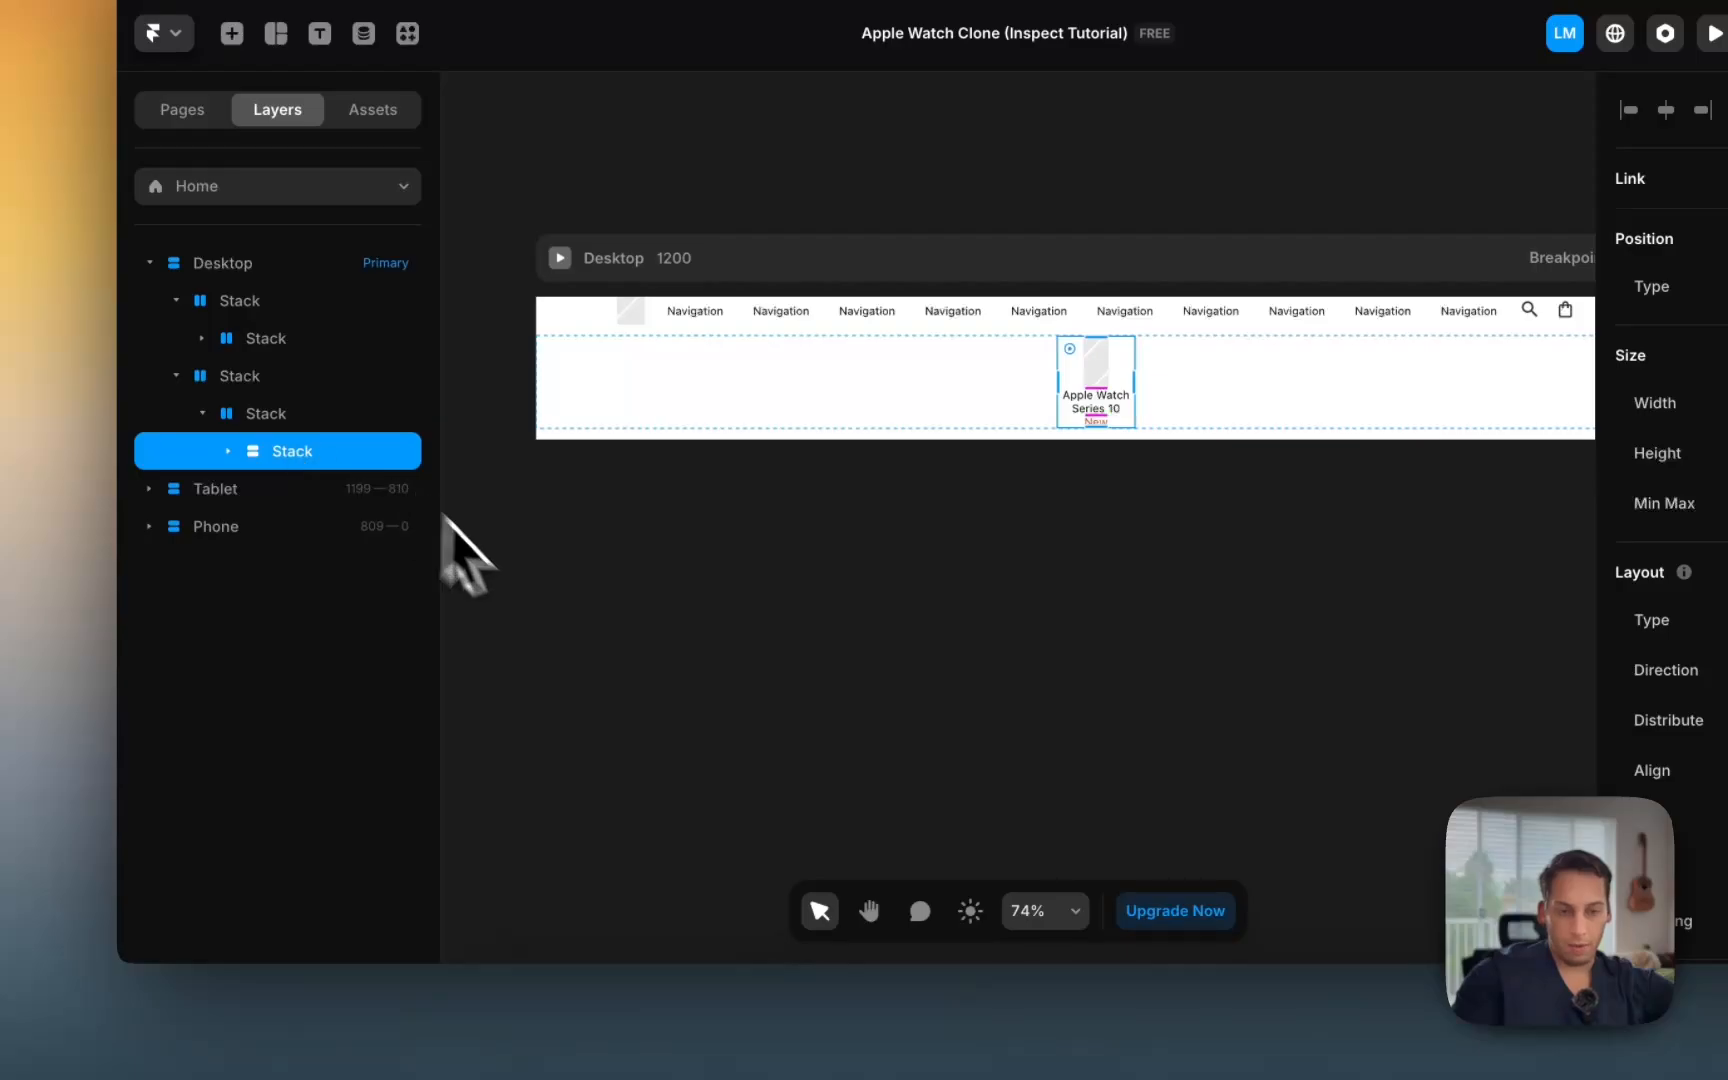
{"action": "key", "text": "super+d"}
{"action": "key", "text": "super+d"}
{"action": "key", "text": "super+d"}
{"action": "key", "text": "super+d"}
{"action": "key", "text": "super+d"}
{"action": "key", "text": "super+d"}
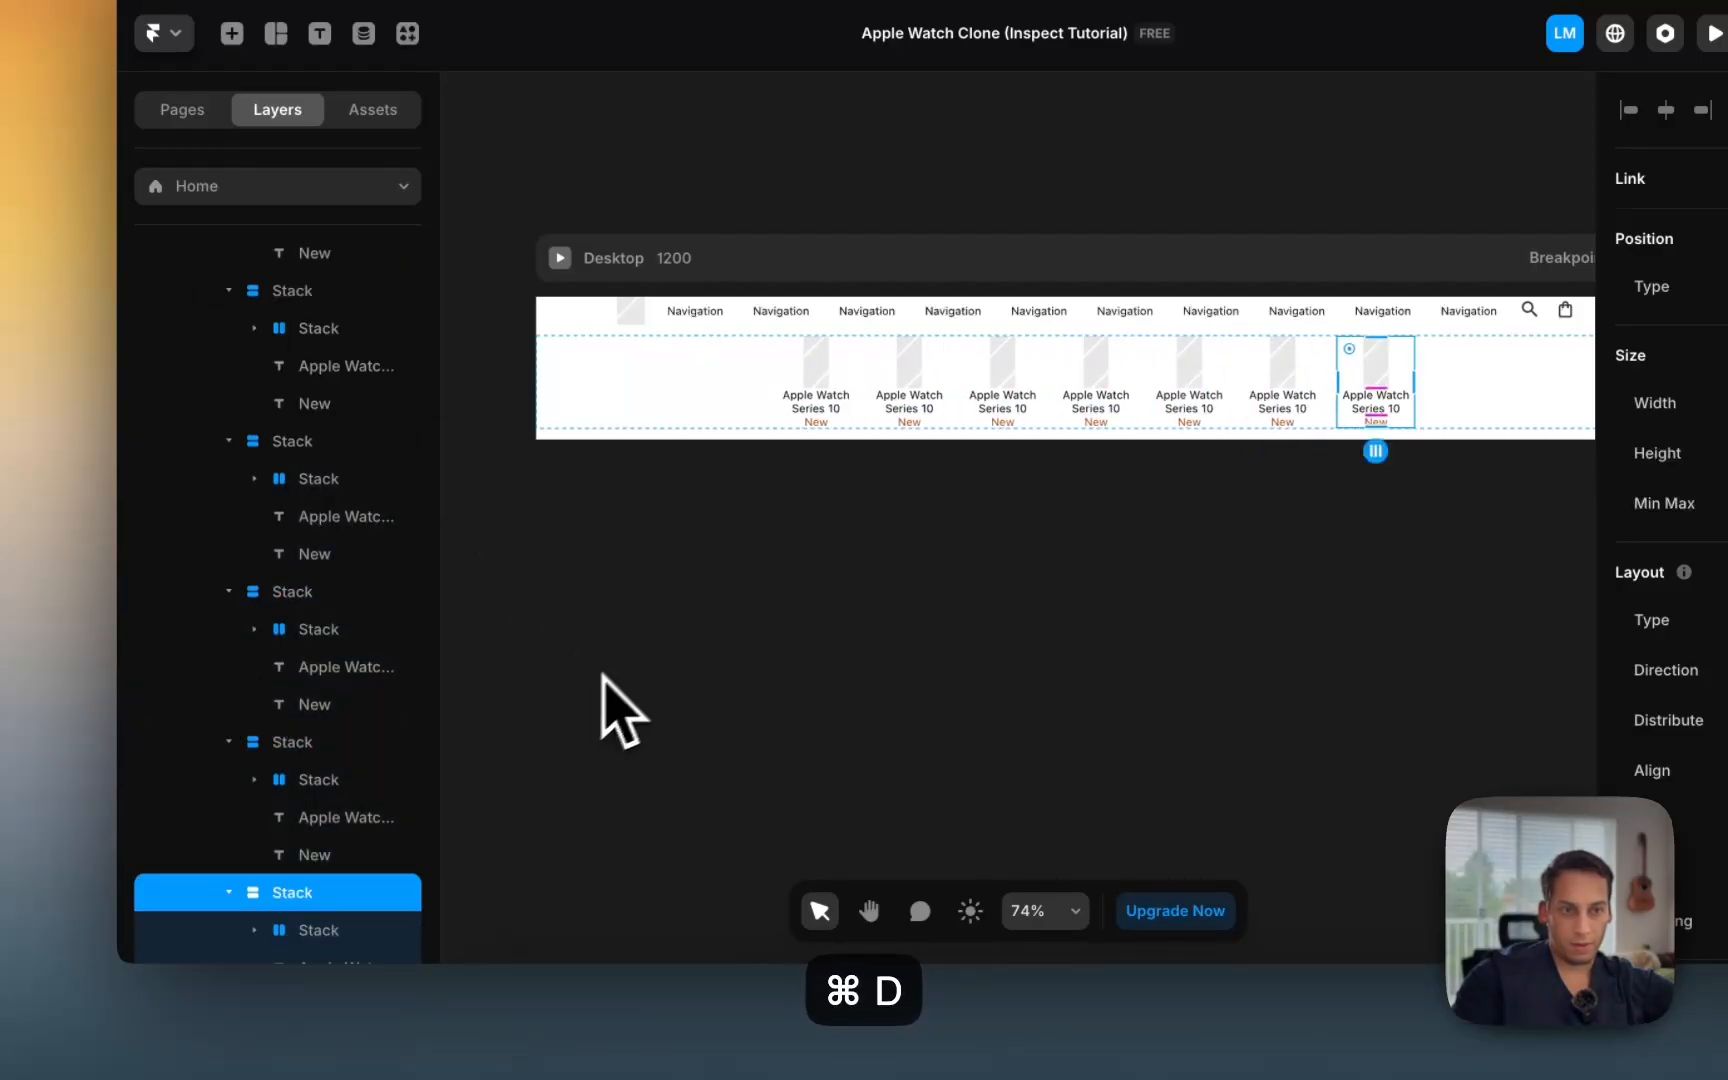
{"action": "scroll", "coordinate": [870, 503], "scroll_direction": "right", "scroll_amount": 3}
{"action": "scroll", "coordinate": [873, 500], "scroll_direction": "down", "scroll_amount": 2}
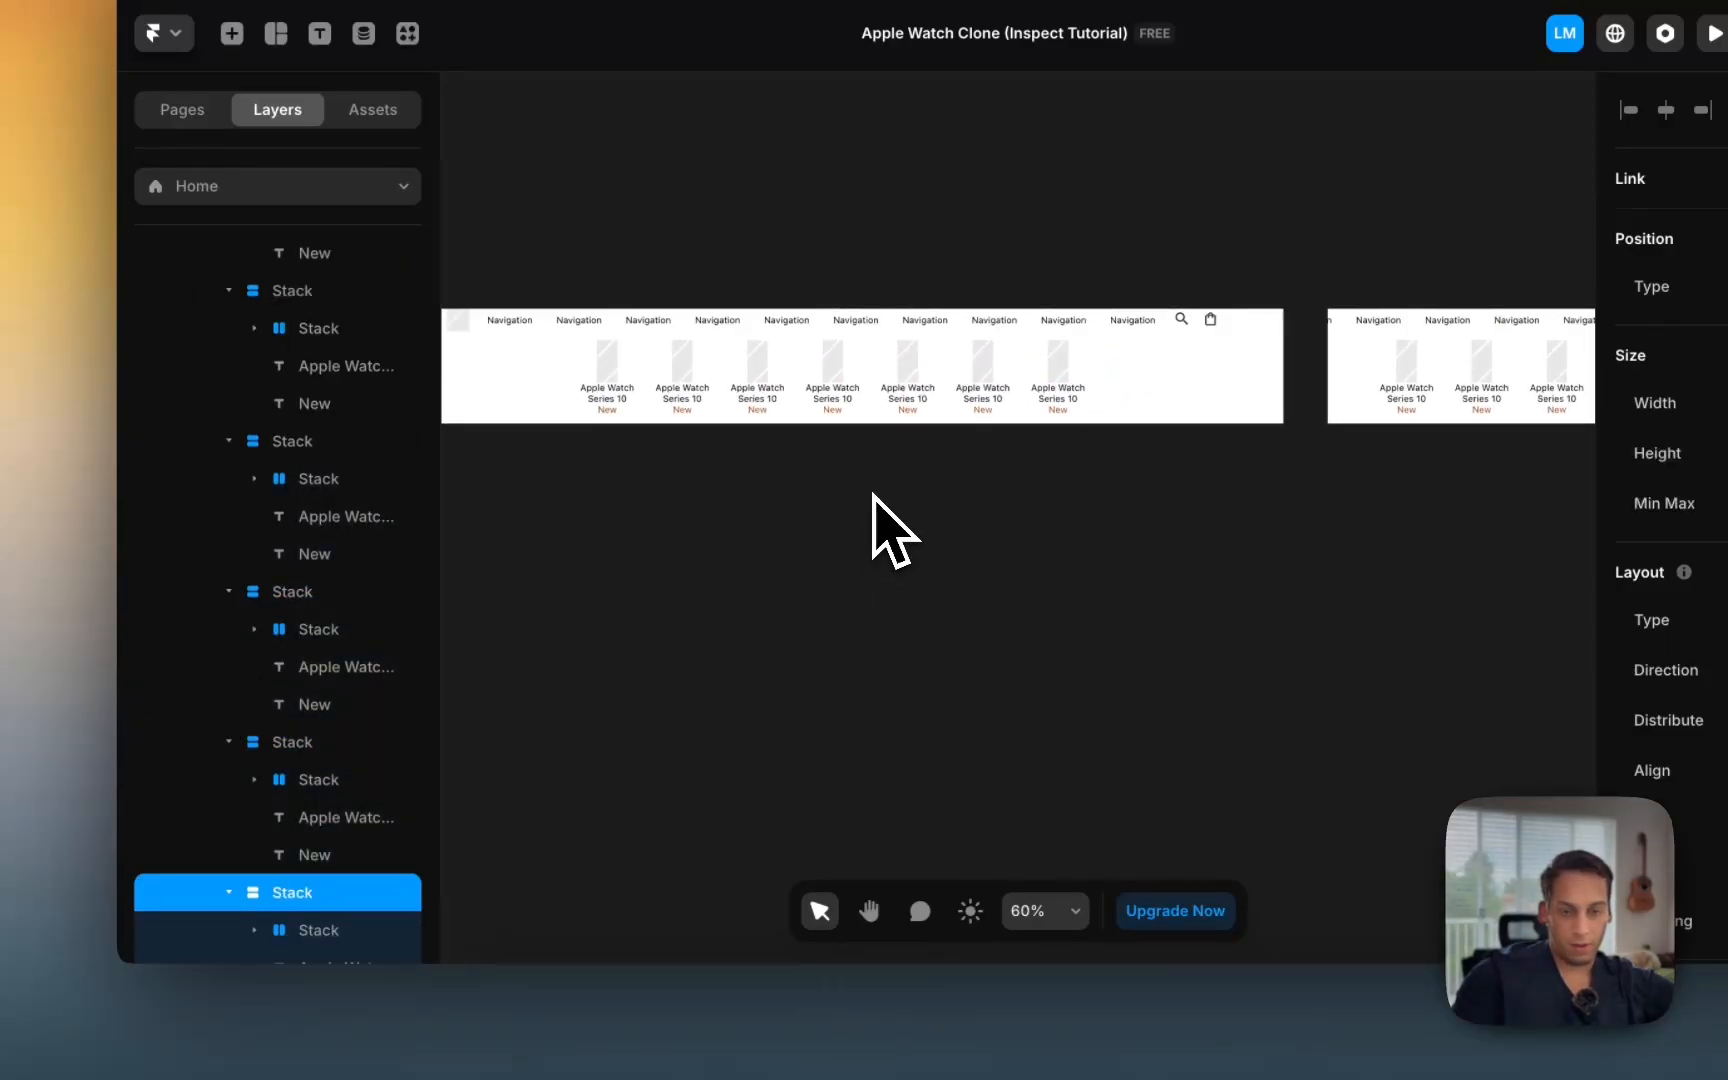
Step: Check Apple's product row in Chrome, and delete the New labels from the third, fourth, fifth and seventh cards in Framer
{"action": "left_click", "coordinate": [651, 980]}
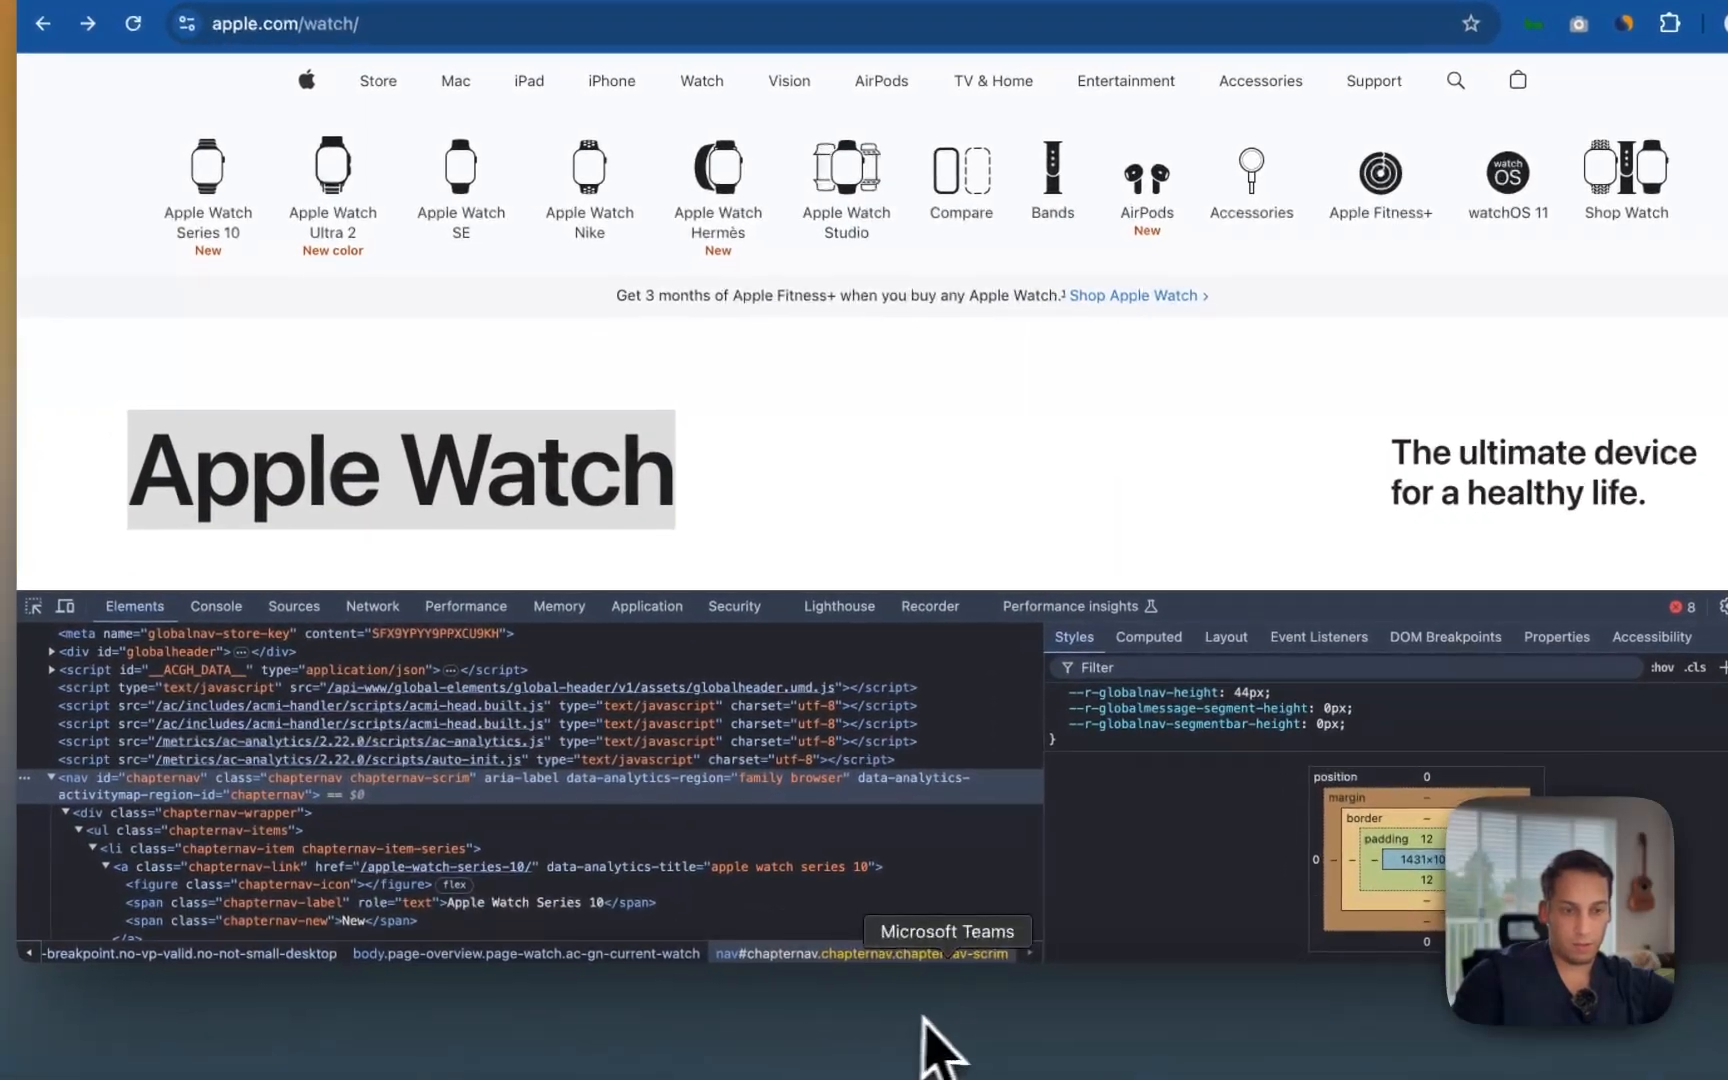
{"action": "left_click", "coordinate": [995, 1002]}
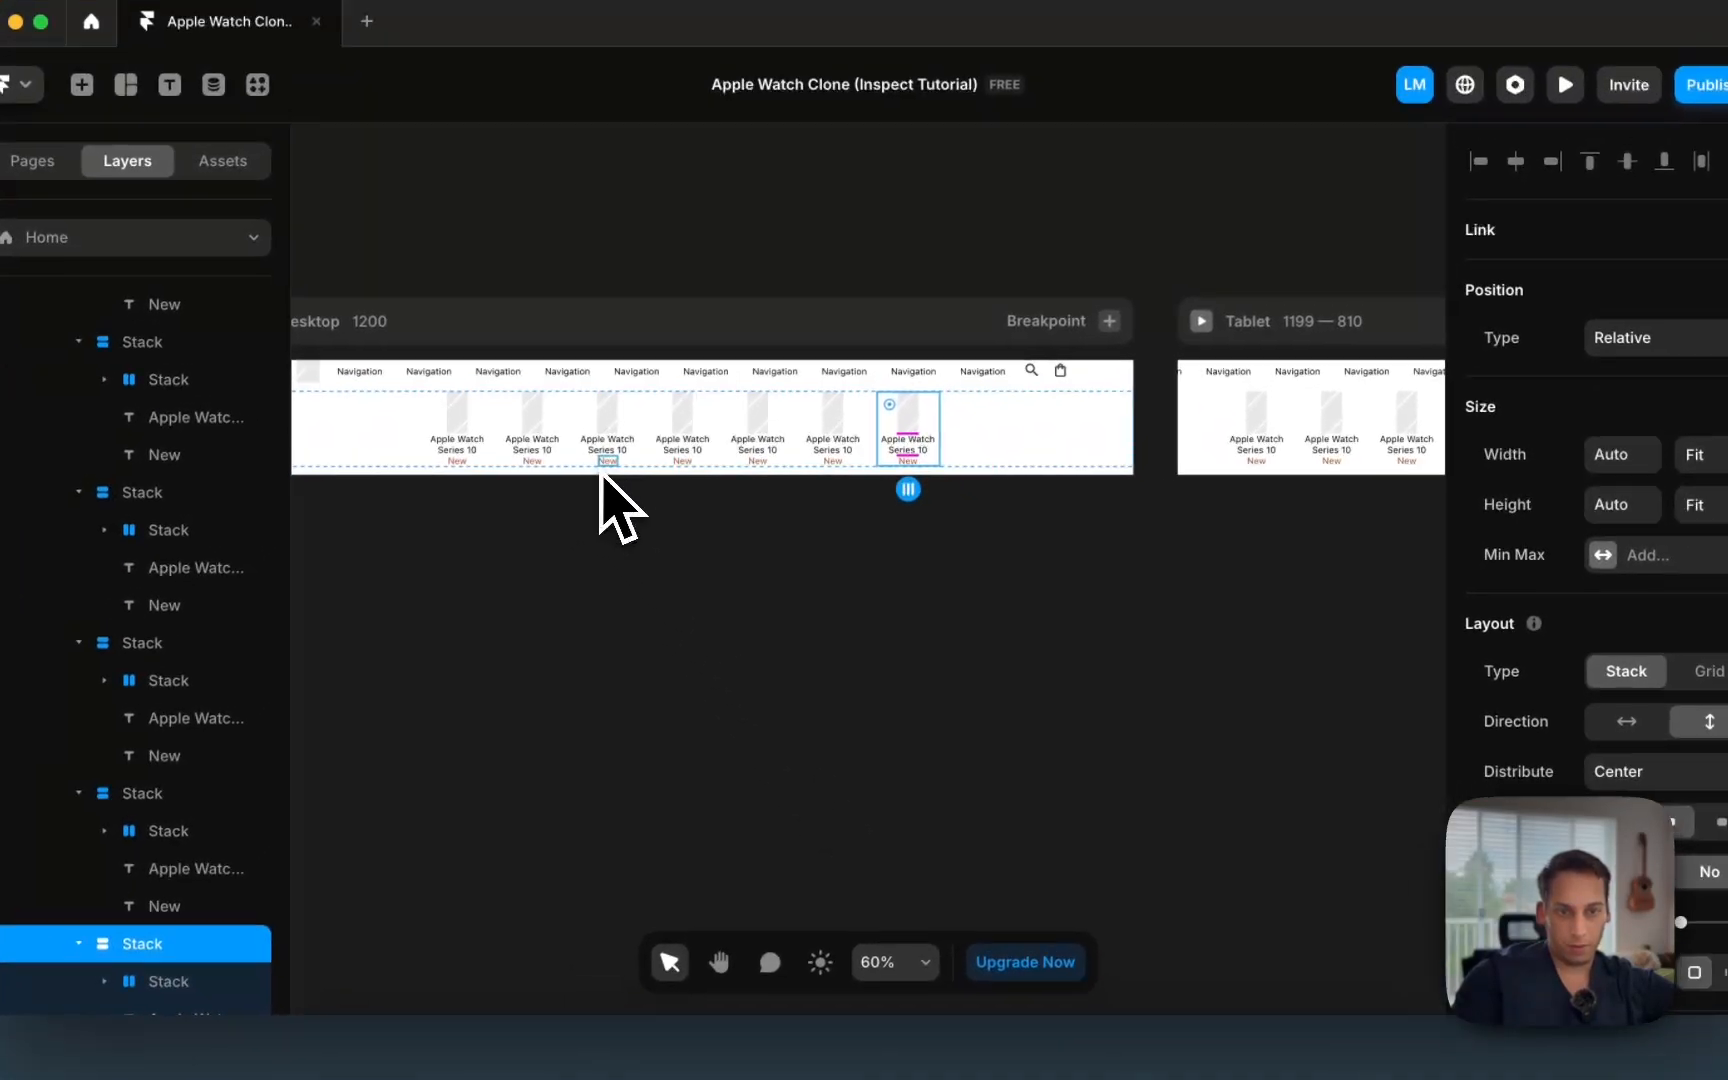
{"action": "left_click", "coordinate": [662, 408]}
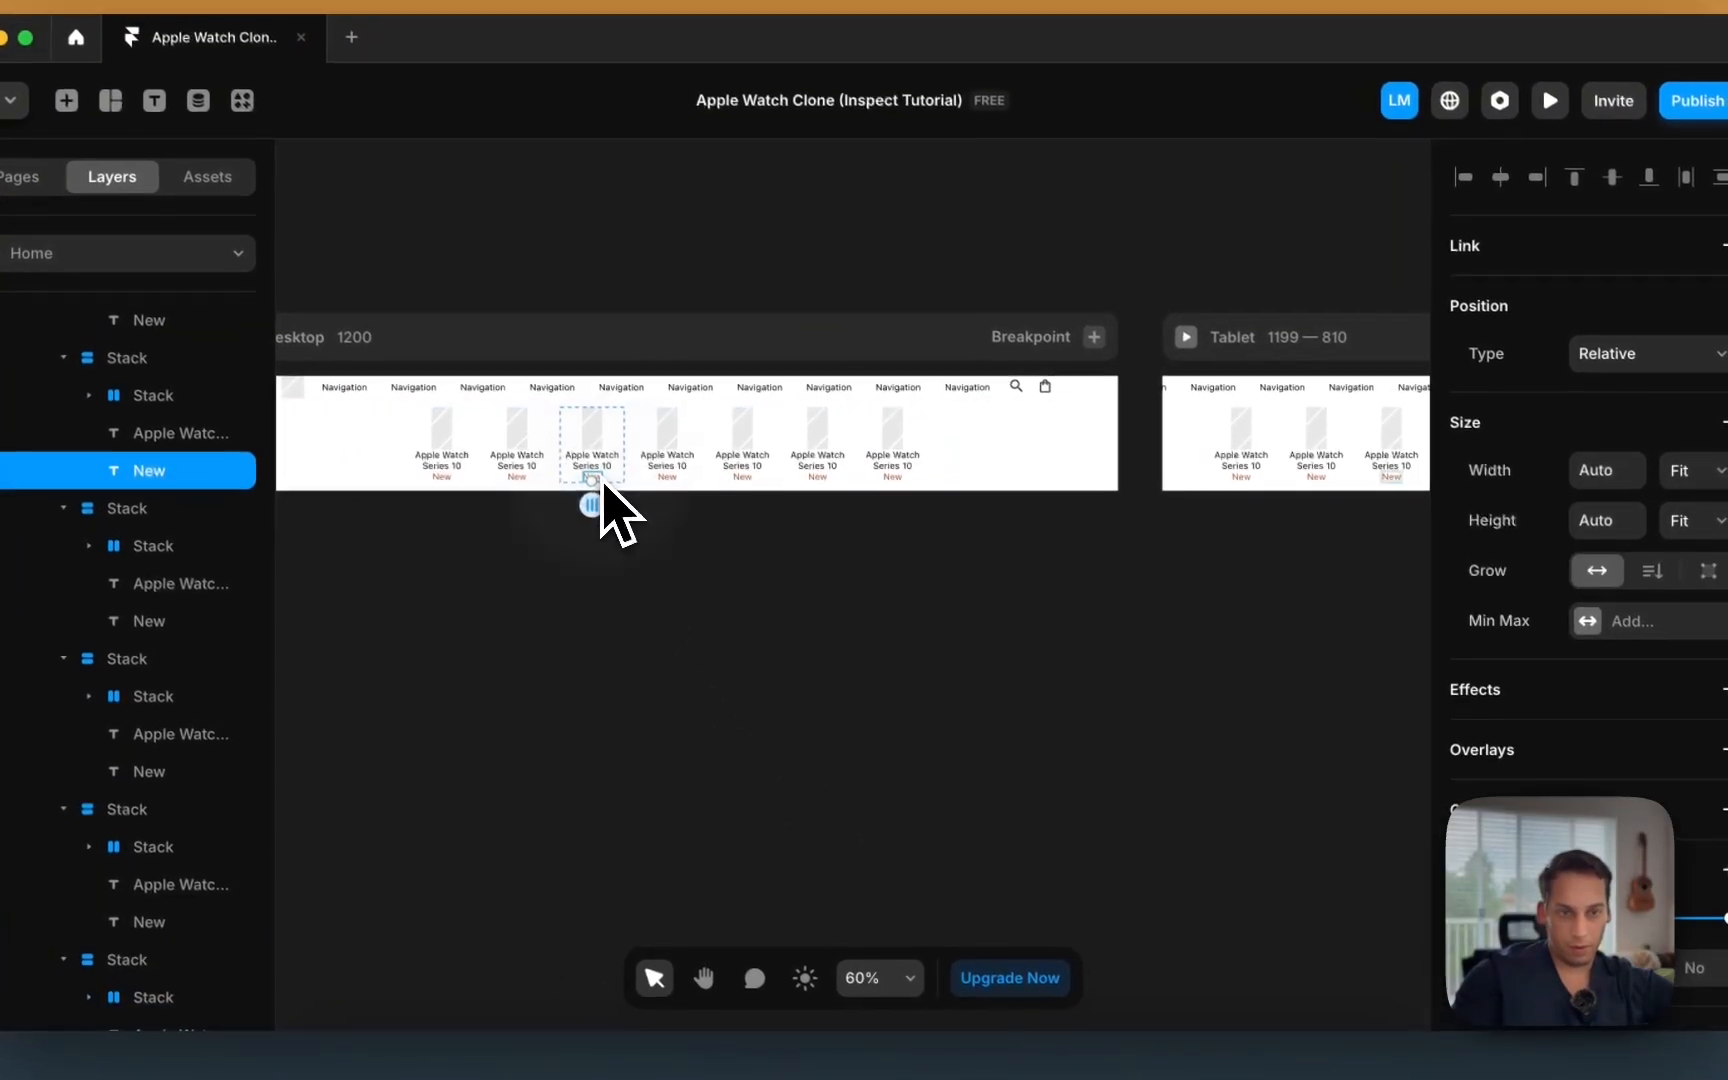
{"action": "scroll", "coordinate": [664, 406], "scroll_direction": "up", "scroll_amount": 3}
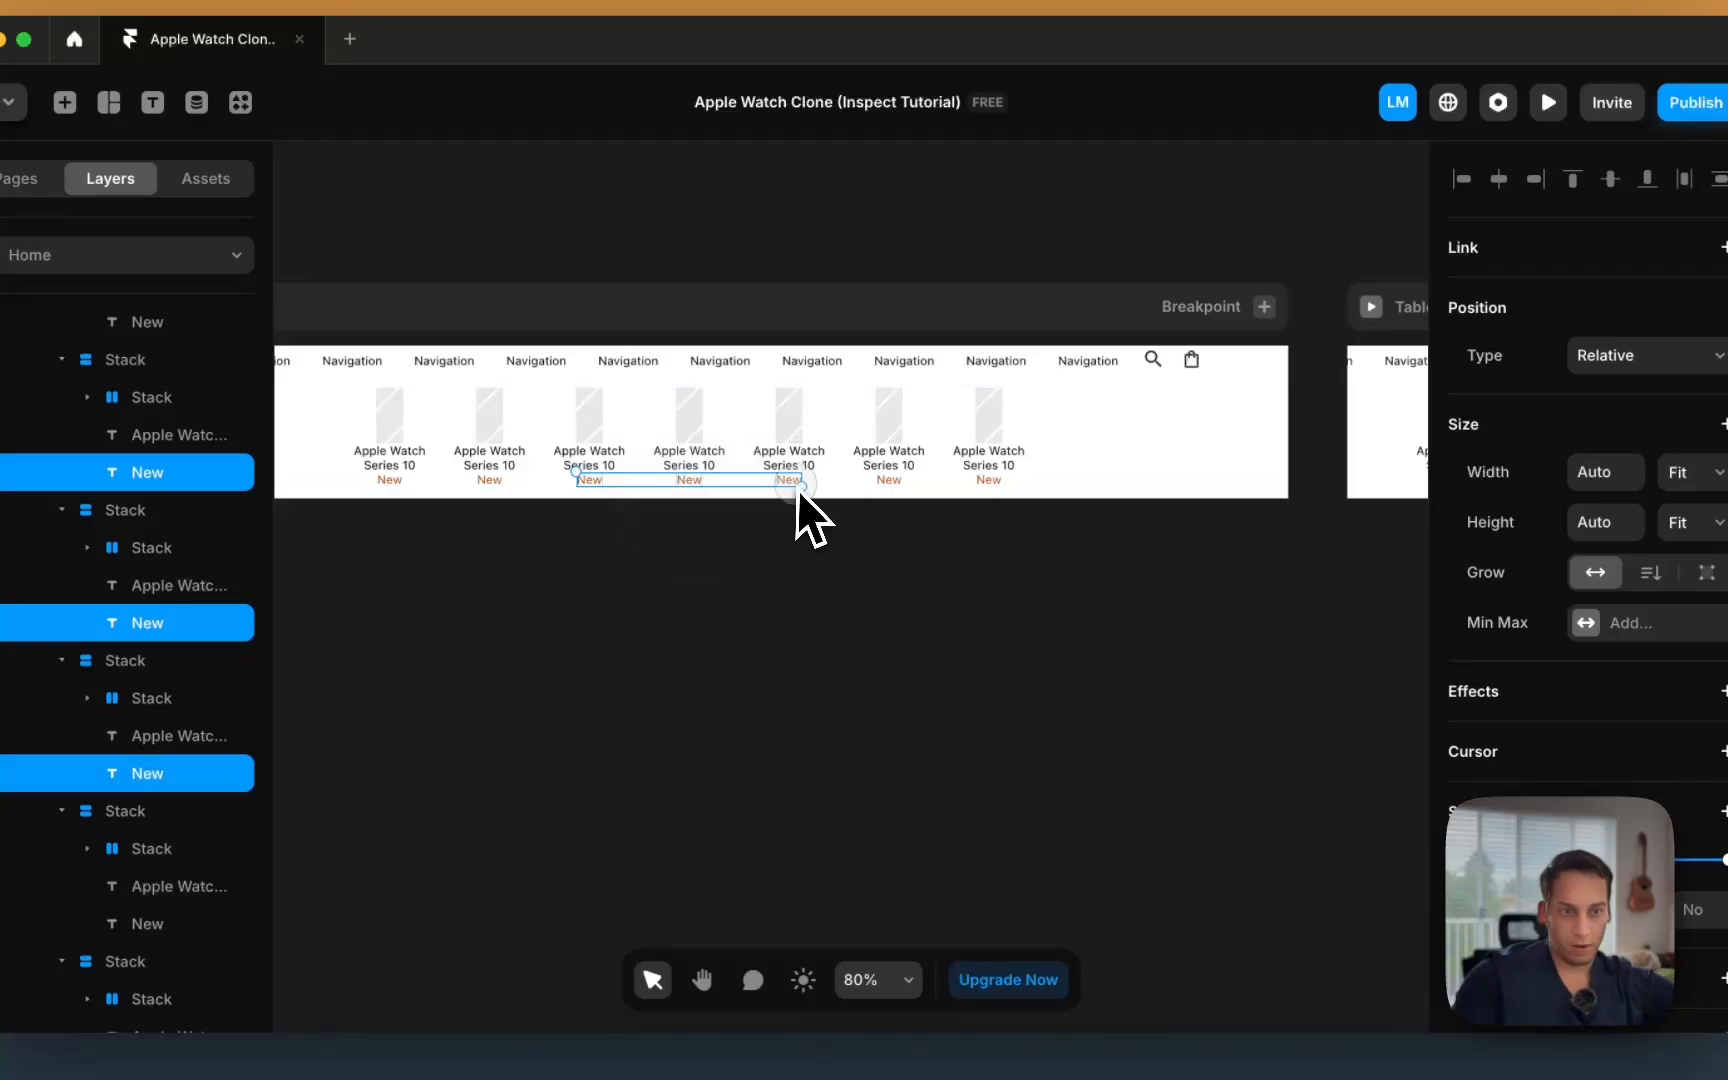
{"action": "key", "text": "BackSpace"}
{"action": "left_click", "coordinate": [990, 482]}
{"action": "key", "text": "BackSpace"}
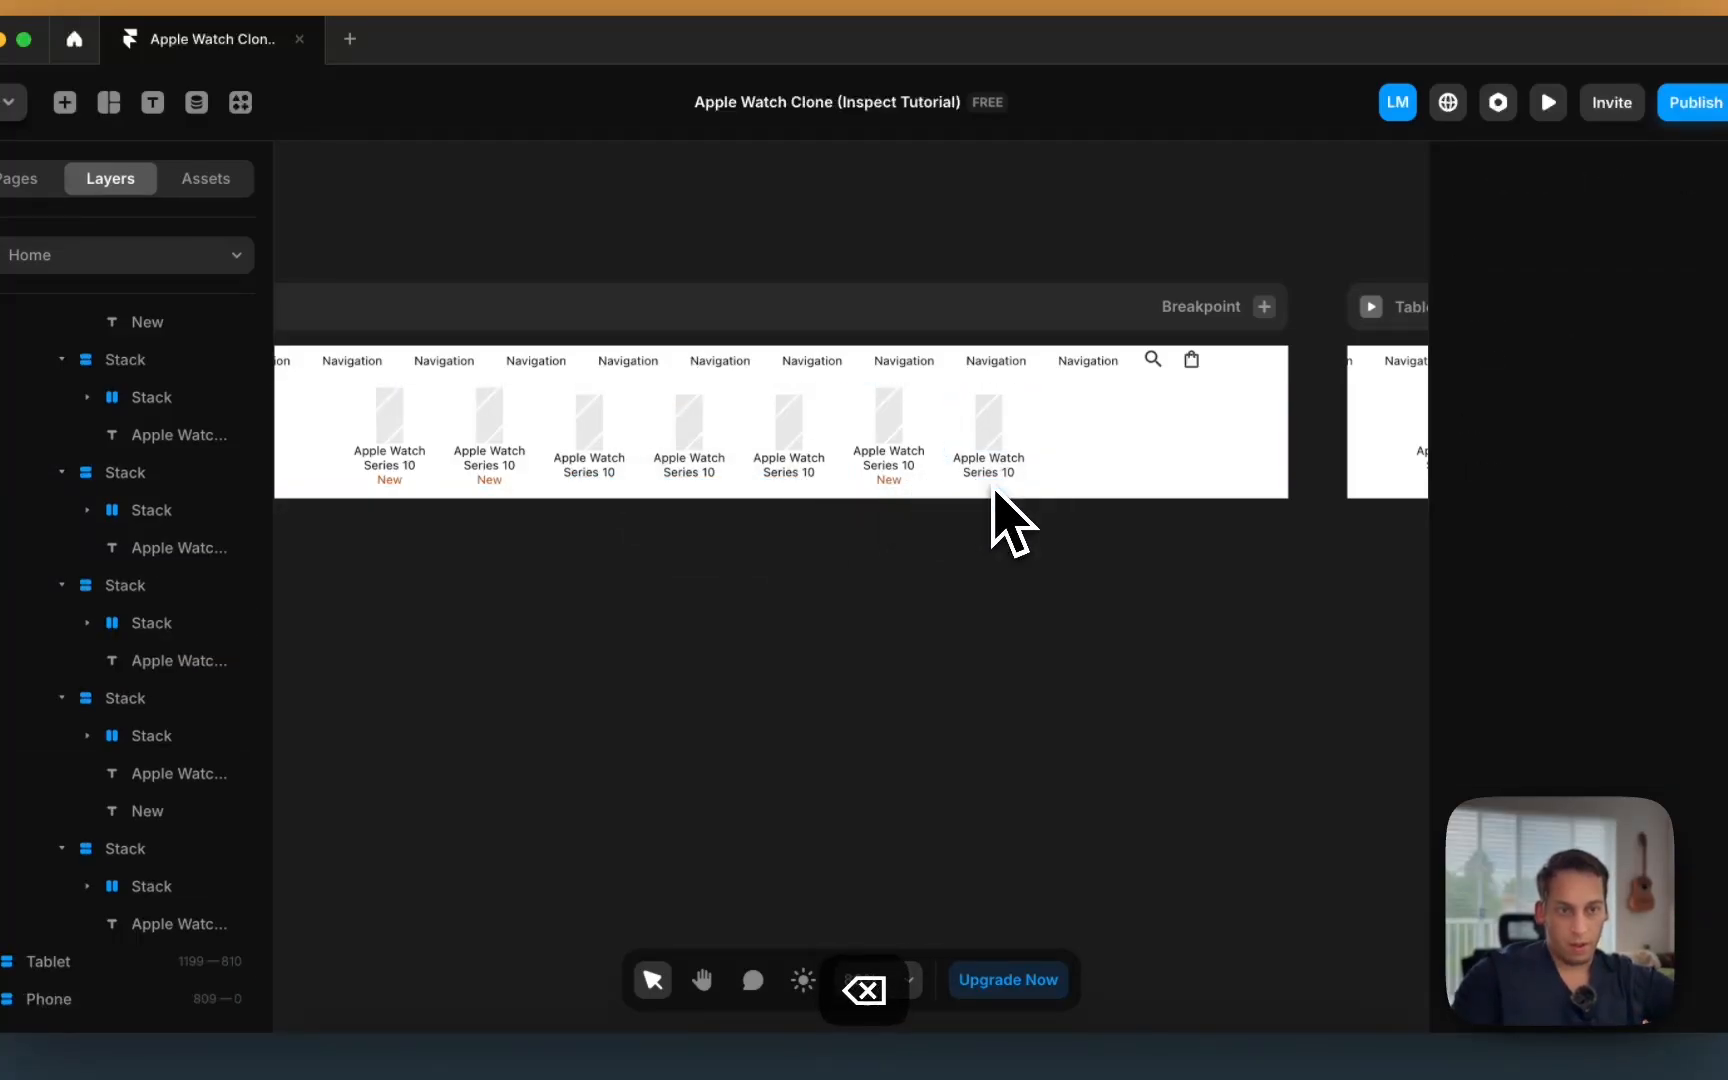
{"action": "scroll", "coordinate": [819, 456], "scroll_direction": "up", "scroll_amount": 5}
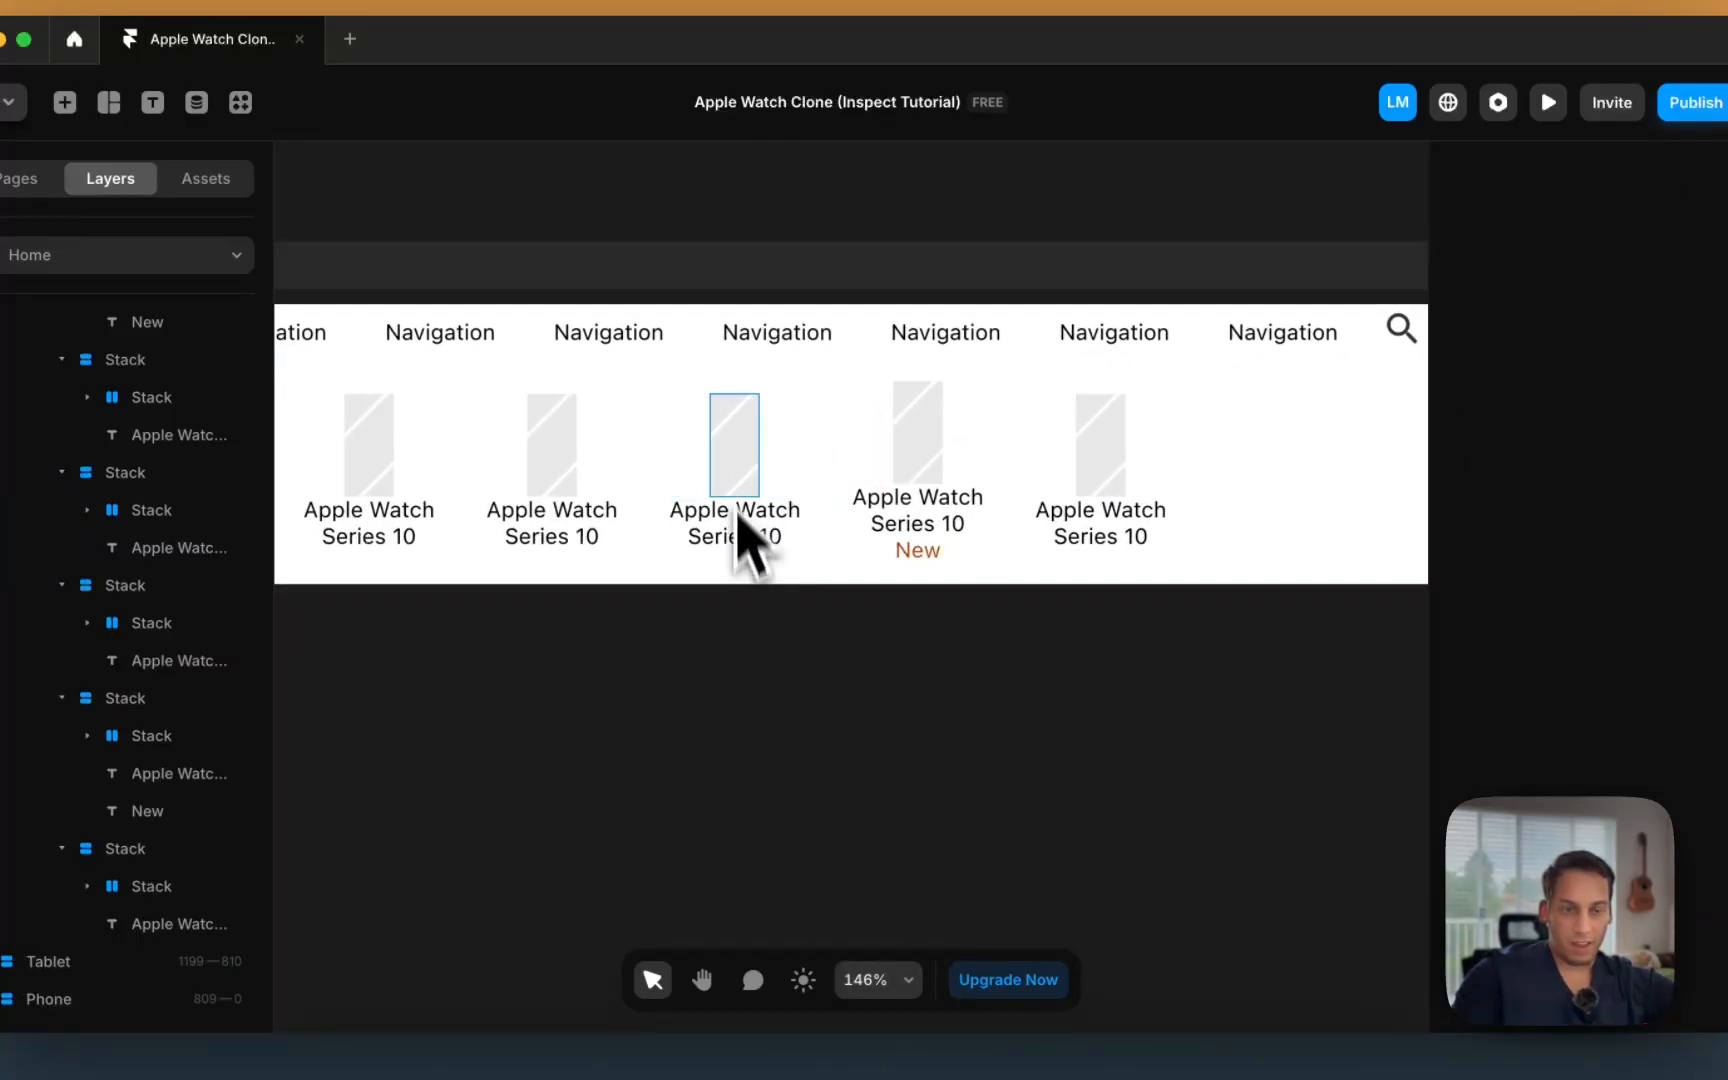
Step: Align the cards in the product row's inner stack to the top
{"action": "left_click", "coordinate": [655, 440]}
{"action": "scroll", "coordinate": [648, 450], "scroll_direction": "down", "scroll_amount": 3}
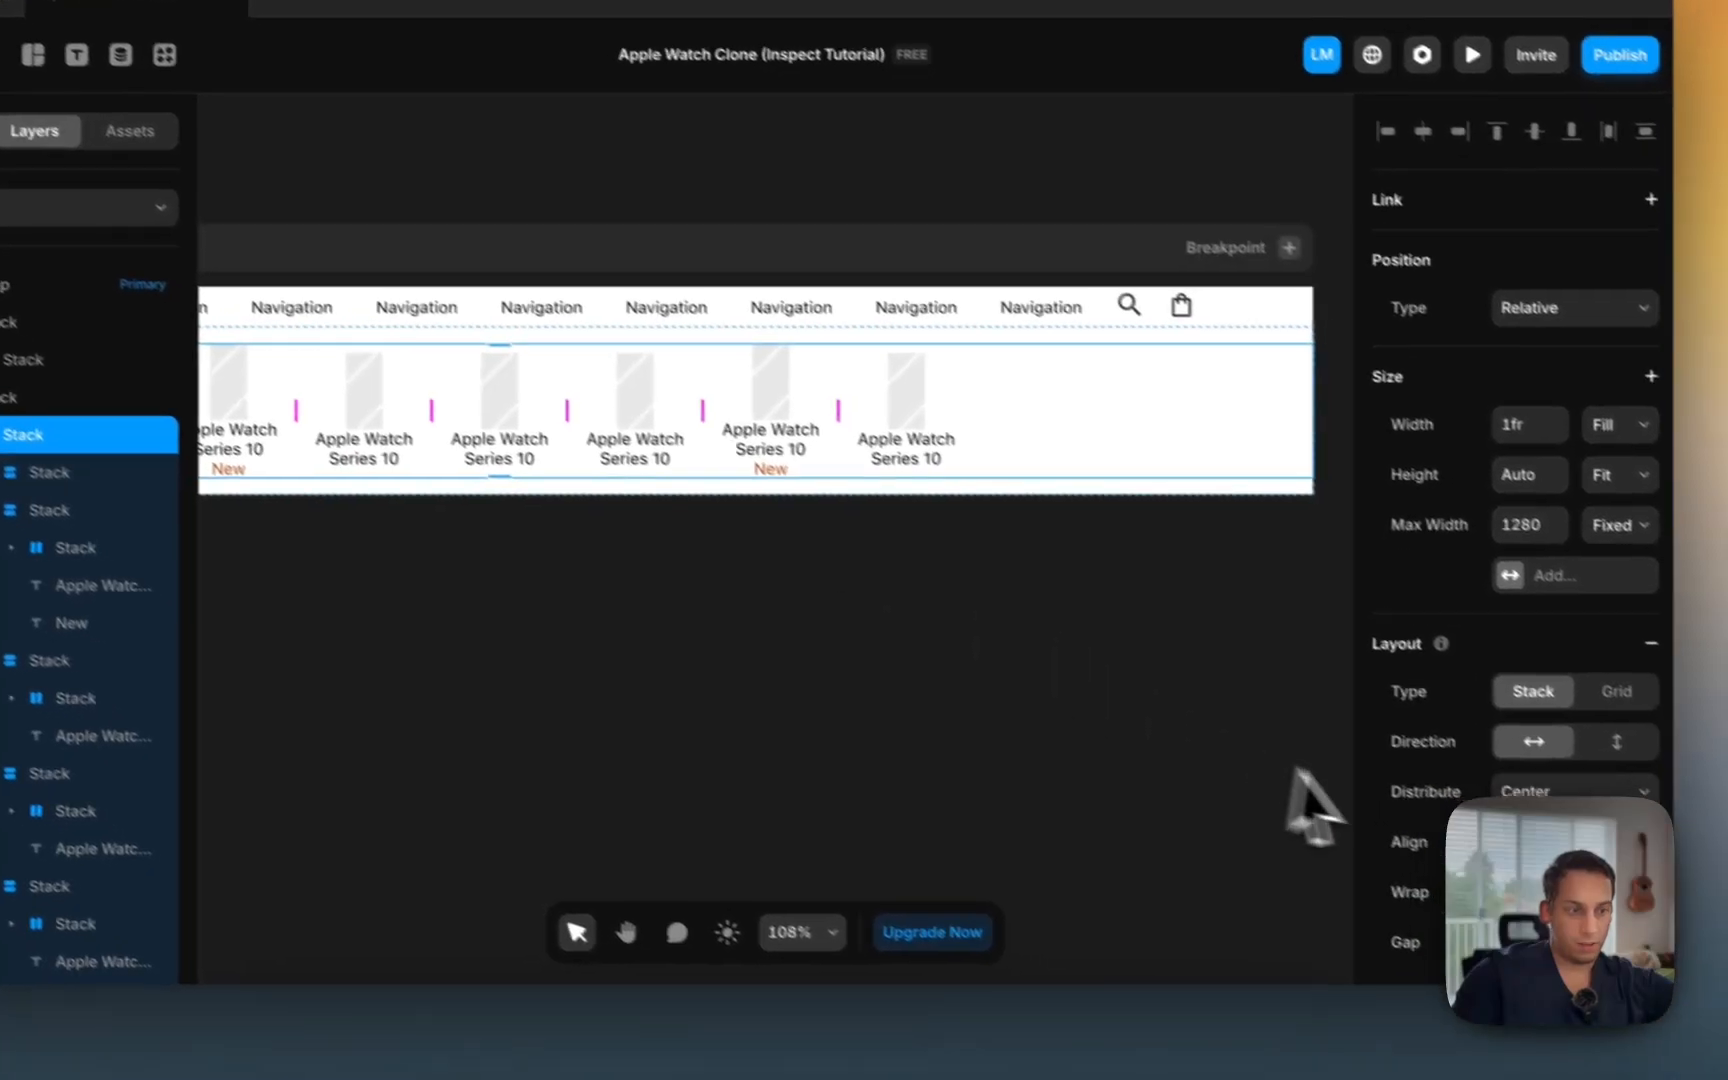
{"action": "left_click", "coordinate": [1049, 687]}
{"action": "scroll", "coordinate": [1049, 687], "scroll_direction": "down", "scroll_amount": 3}
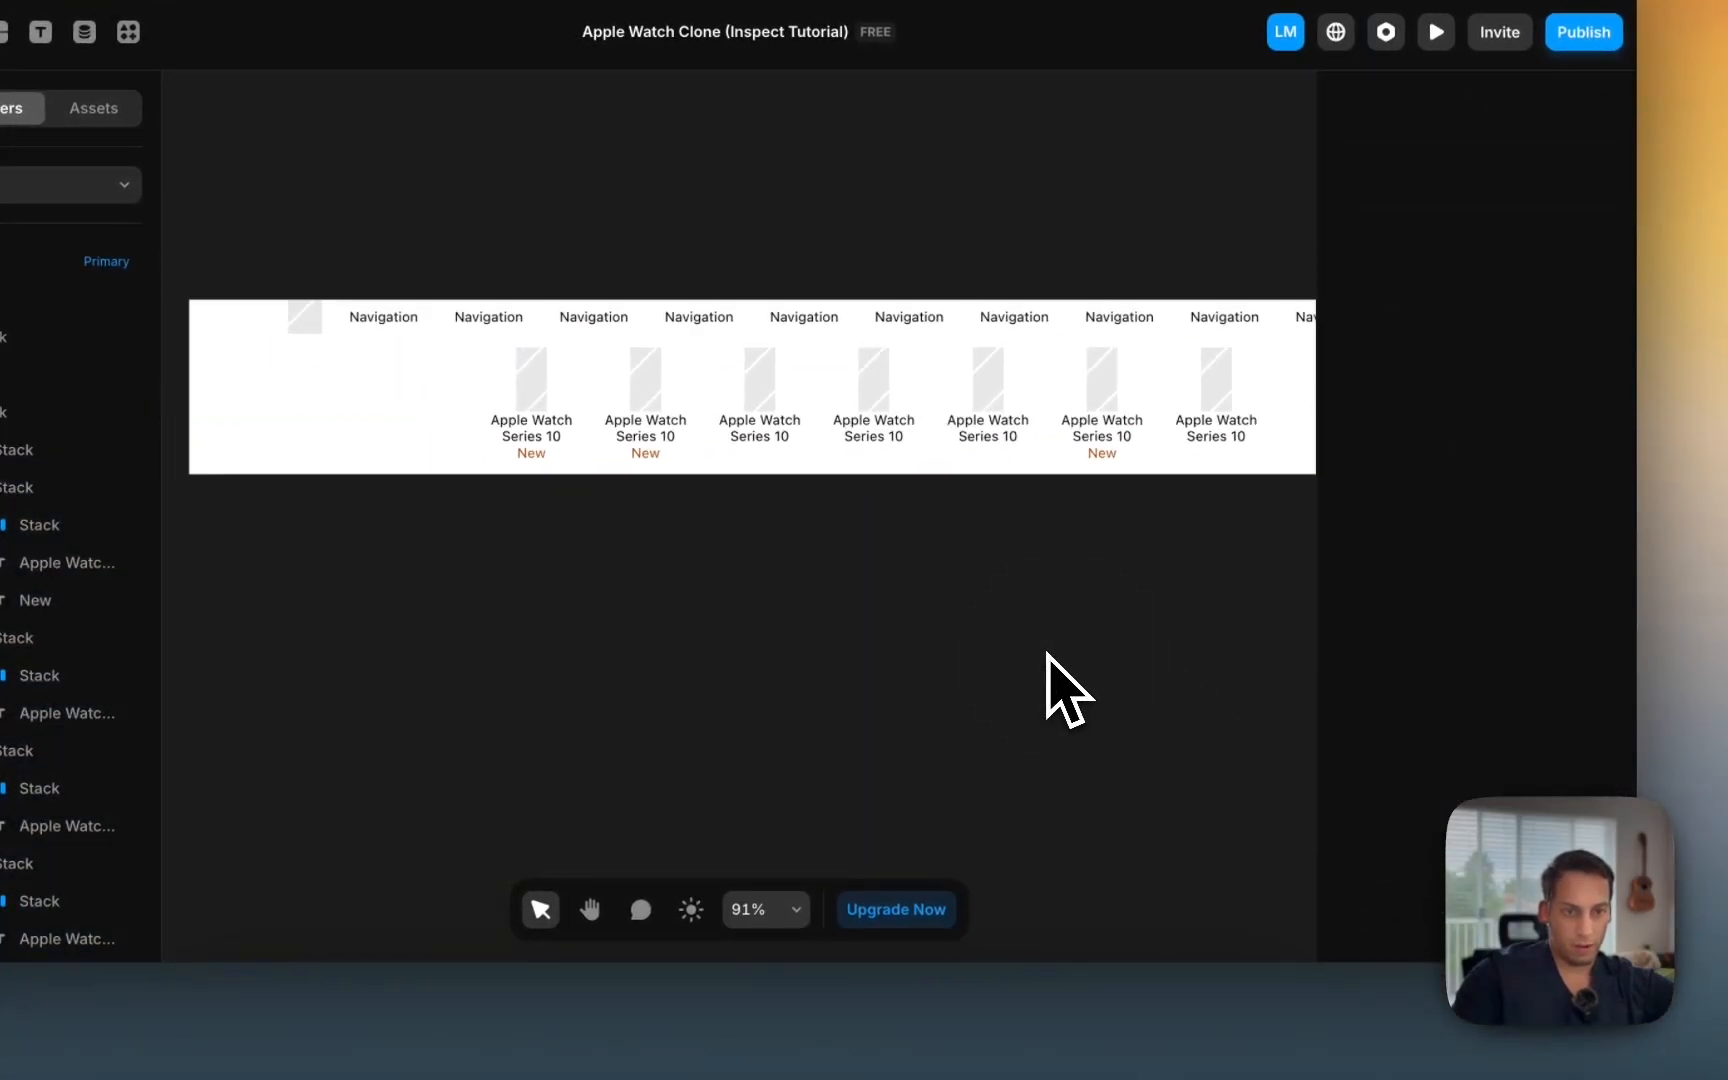
{"action": "scroll", "coordinate": [1000, 670], "scroll_direction": "down", "scroll_amount": 3}
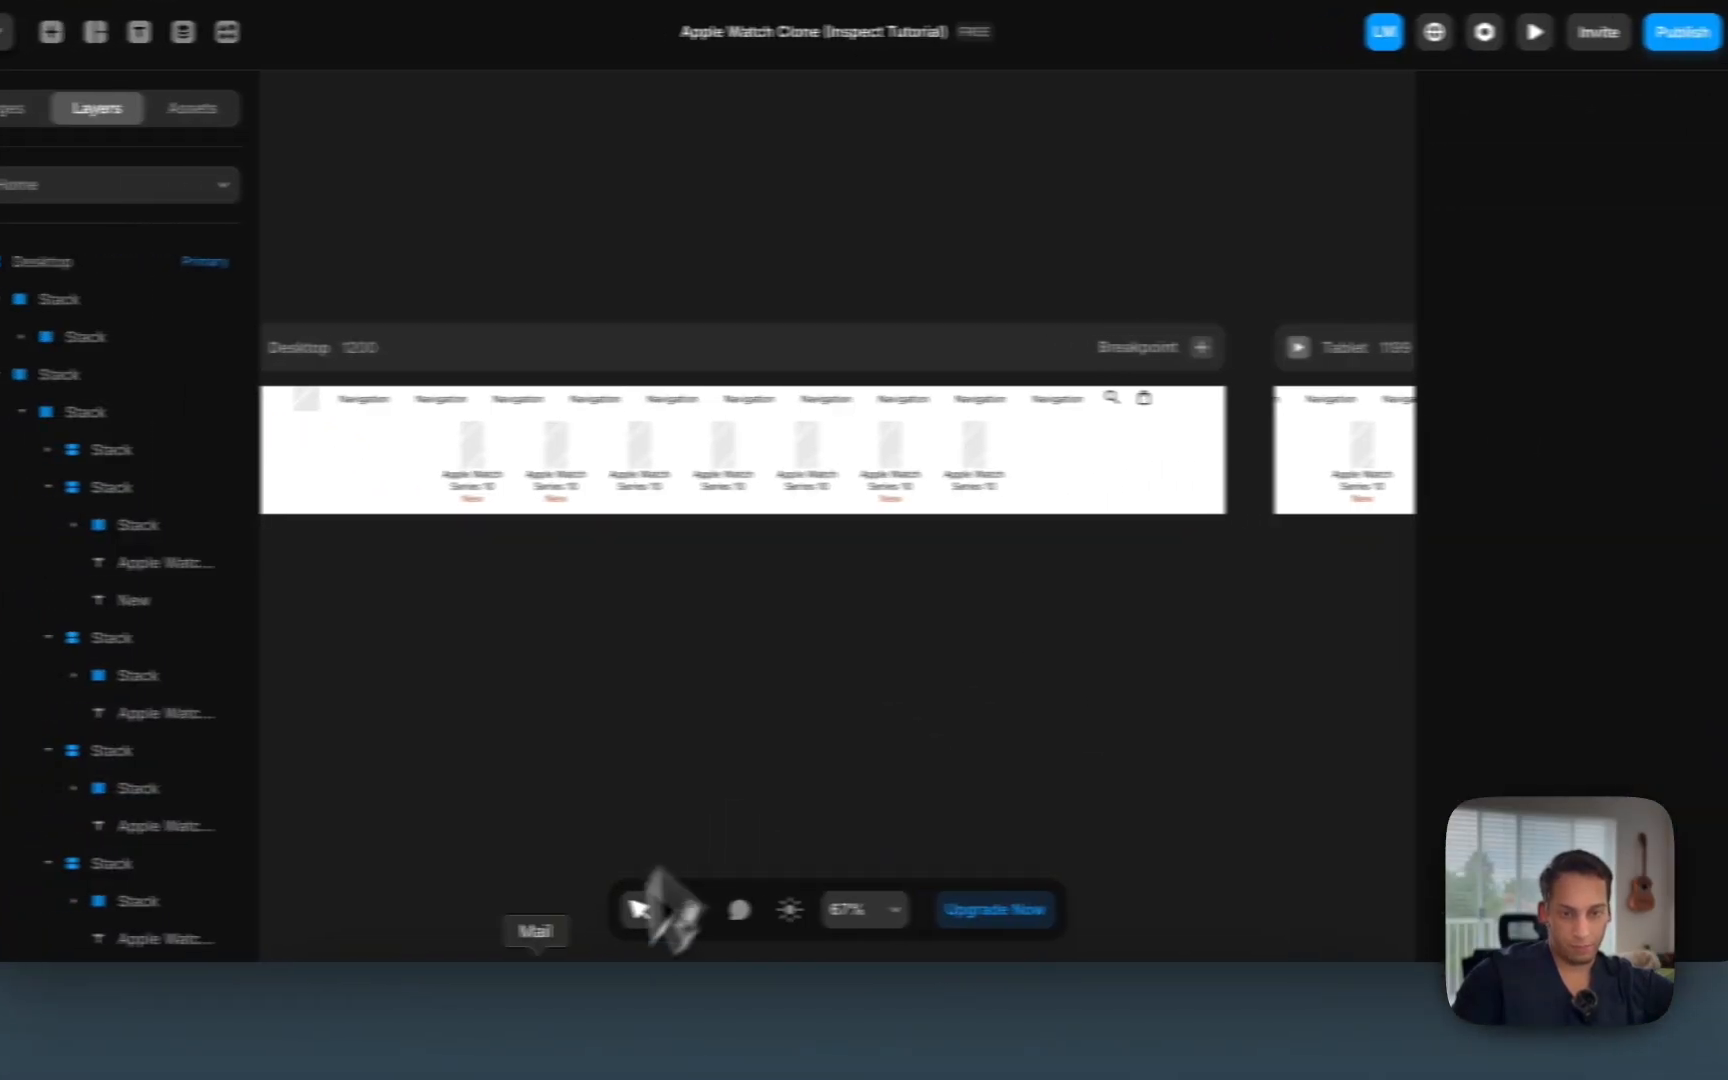
Step: Switch to Chrome and inspect the padding and size of the promo ribbon below Apple's product row
{"action": "left_click", "coordinate": [535, 1042]}
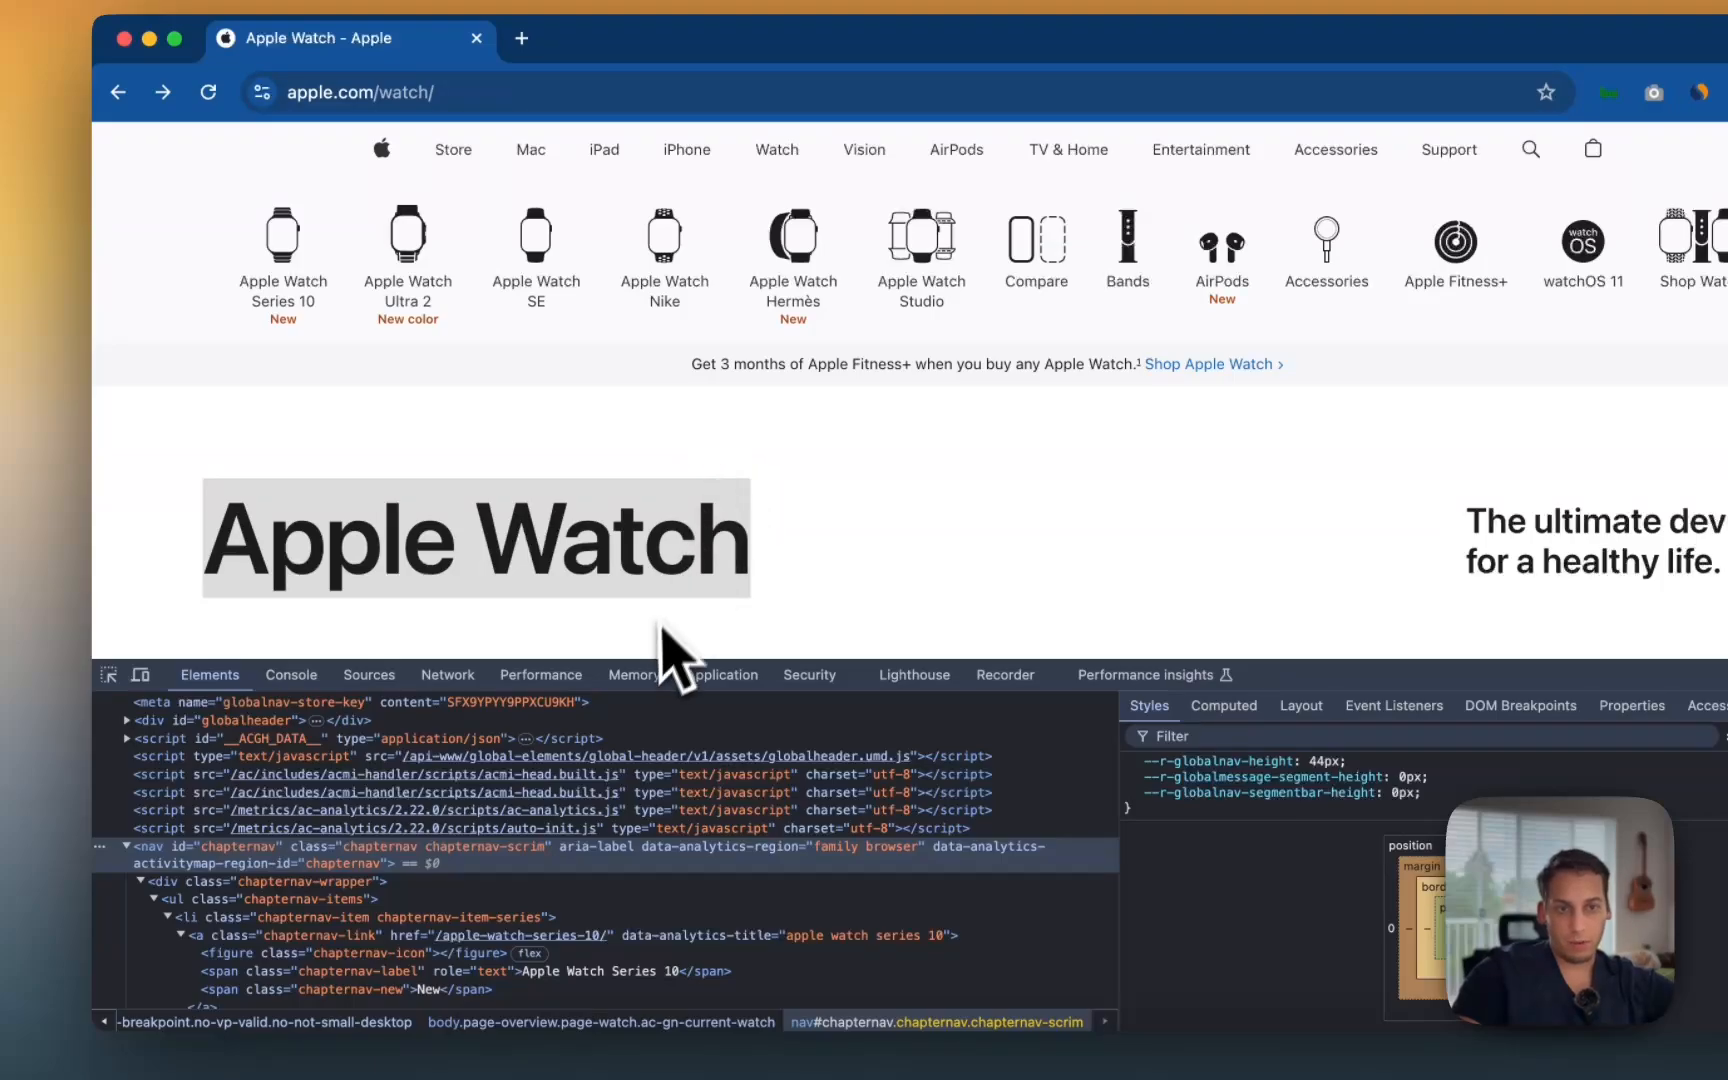
{"action": "left_click", "coordinate": [108, 674]}
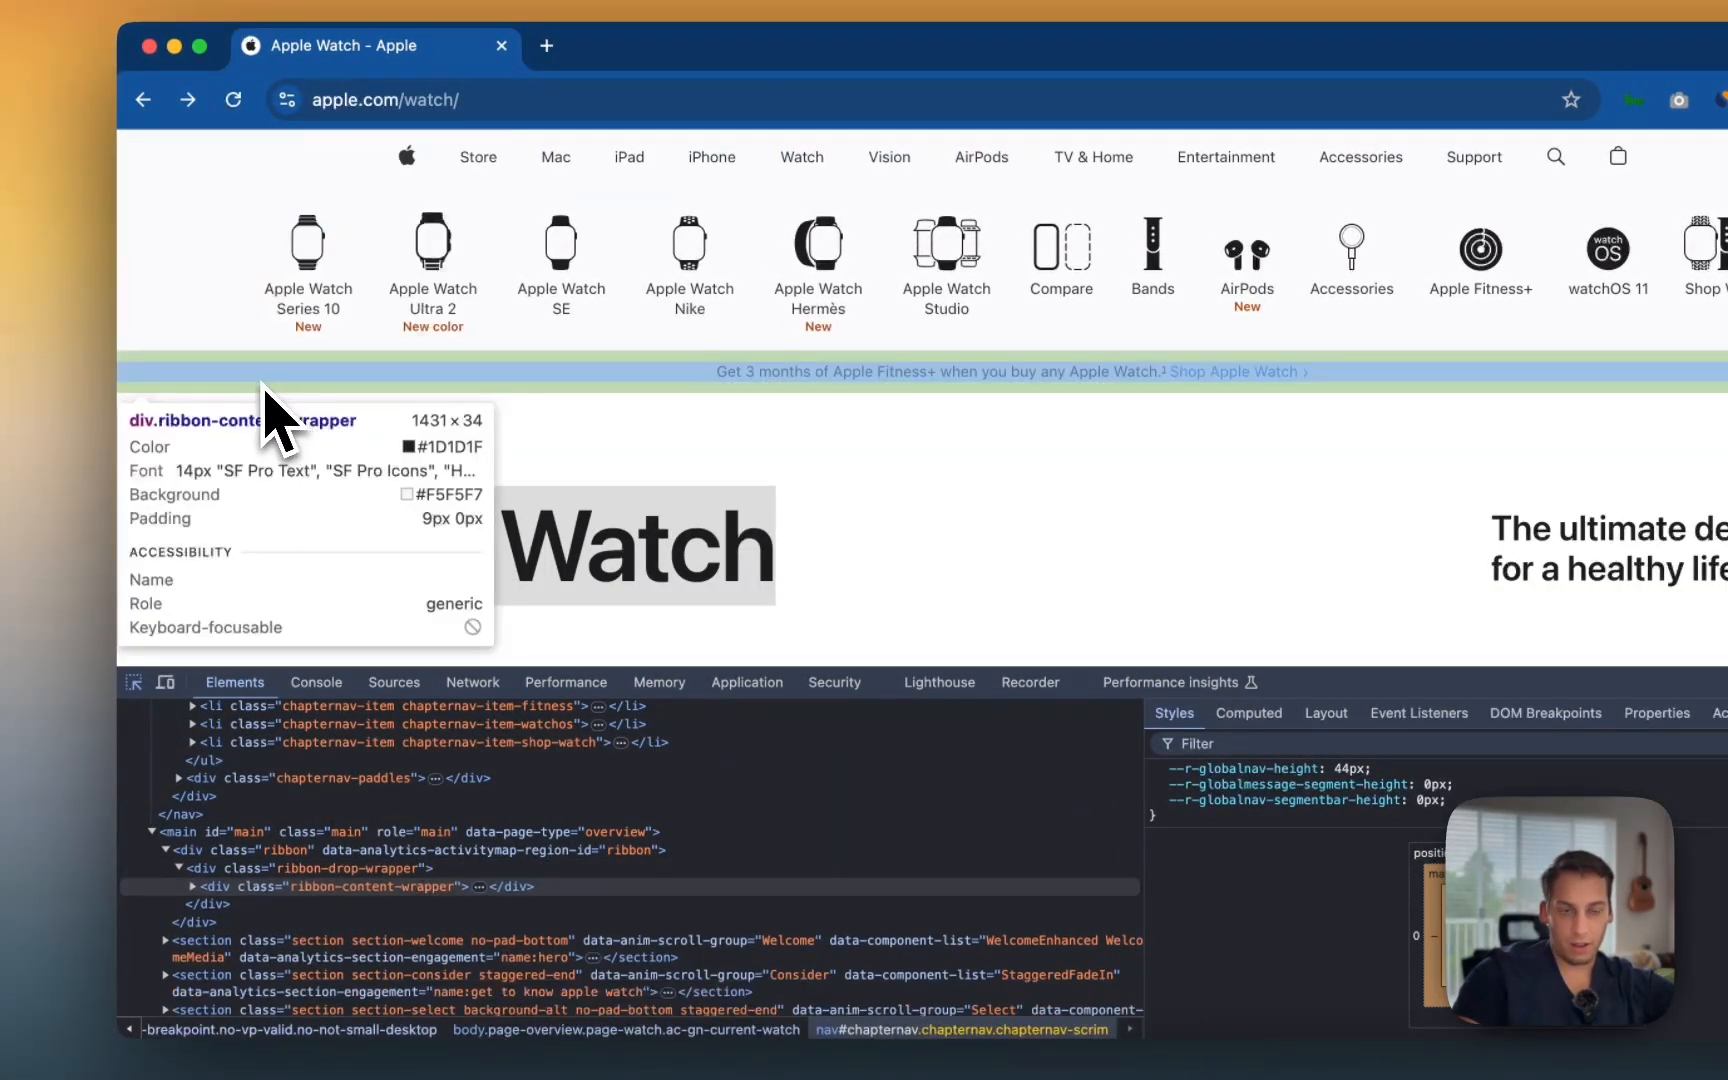
{"action": "left_click", "coordinate": [265, 390]}
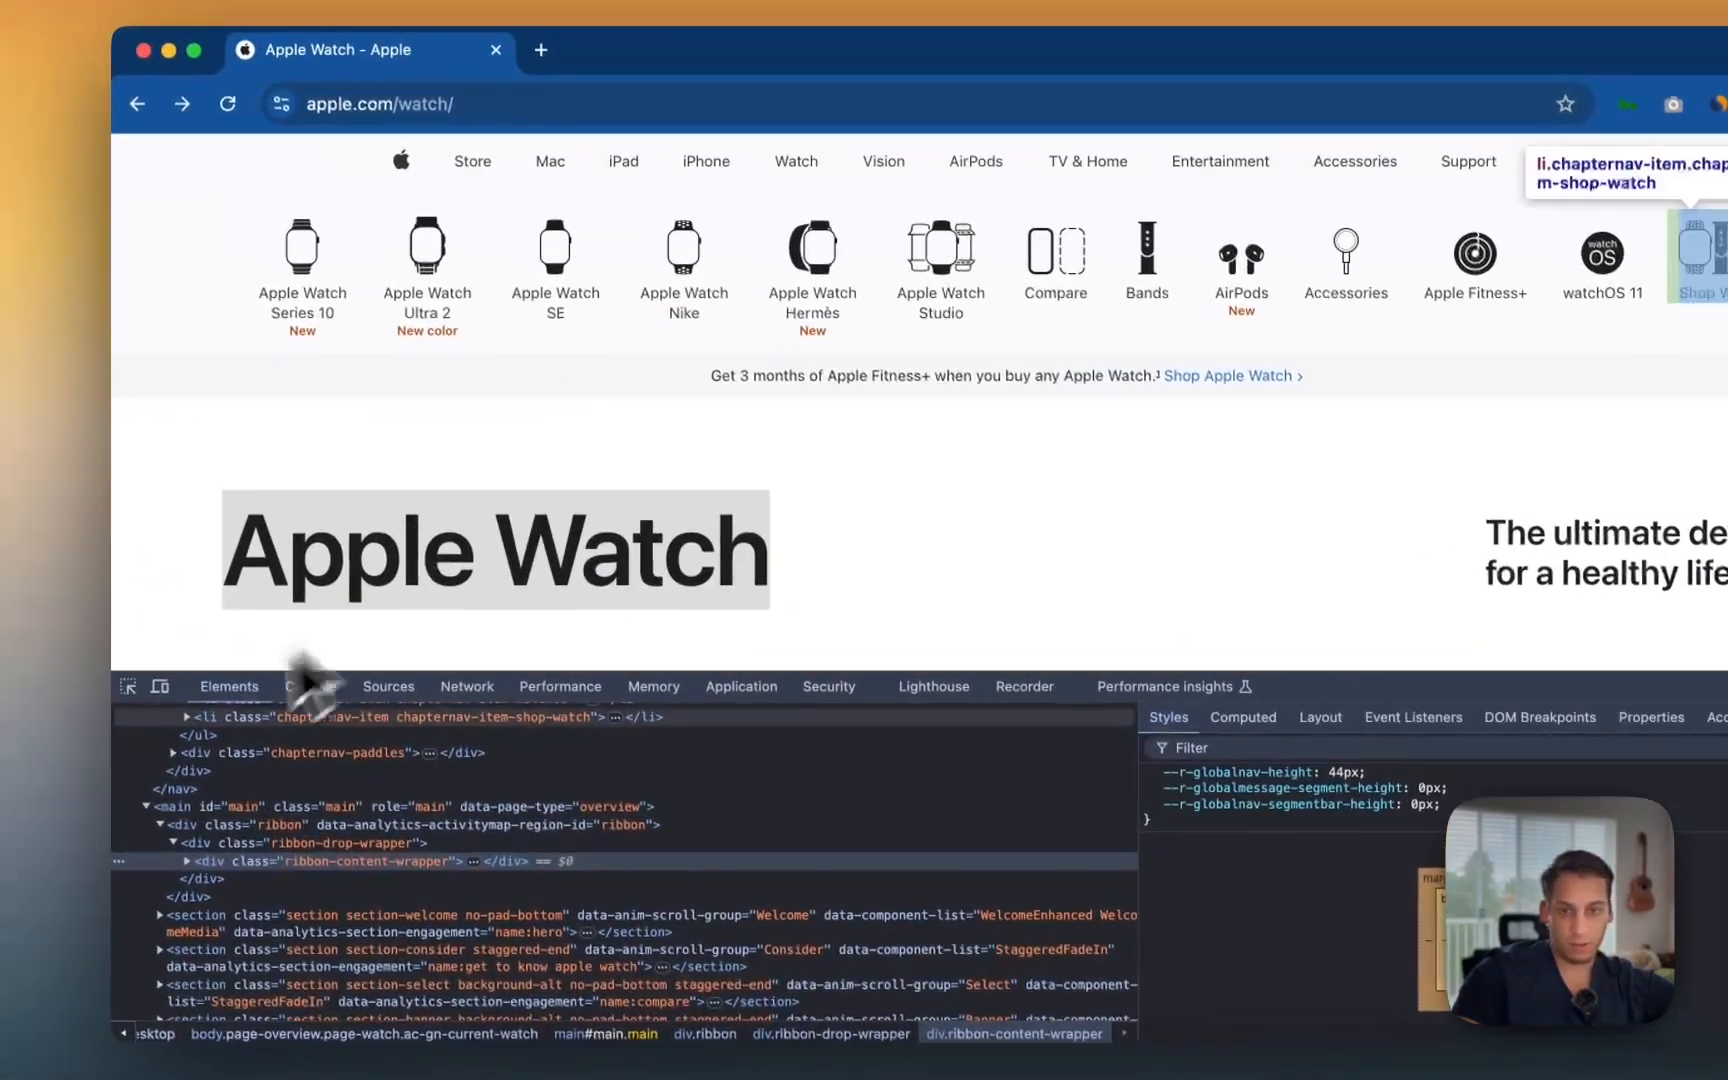
{"action": "left_click", "coordinate": [158, 688]}
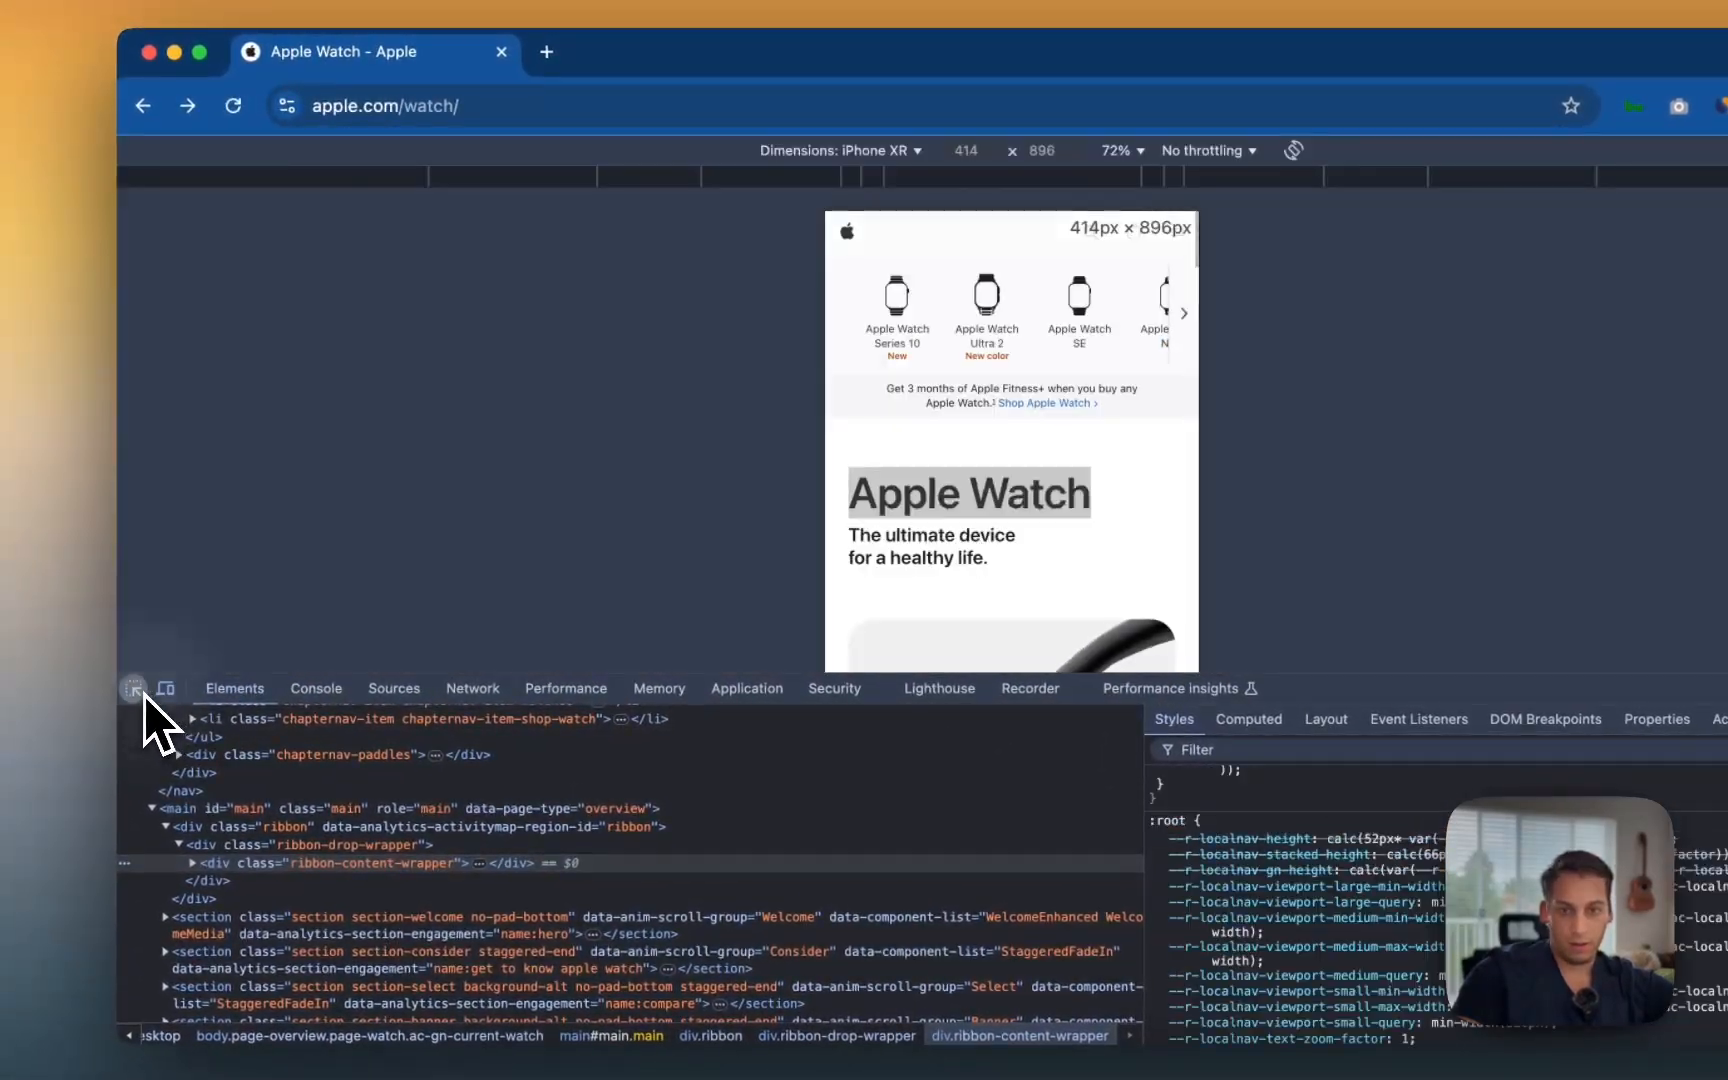
{"action": "left_click", "coordinate": [166, 688]}
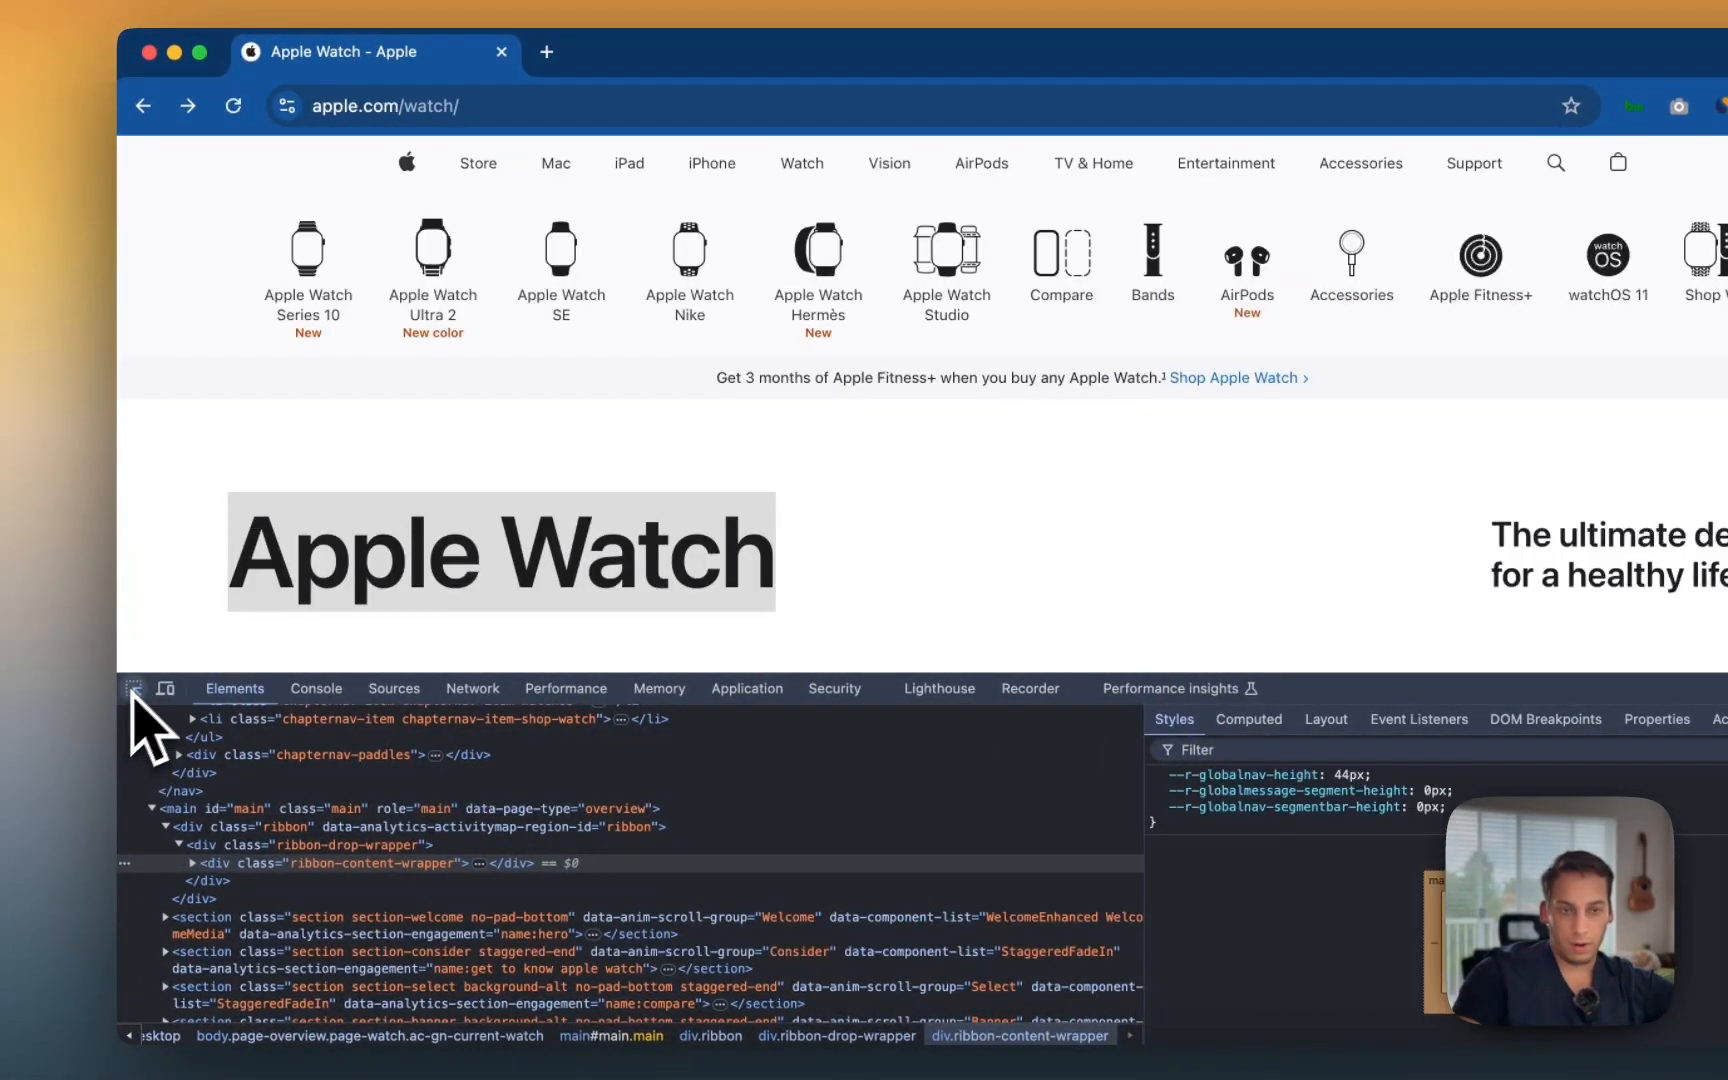
{"action": "left_click", "coordinate": [133, 690]}
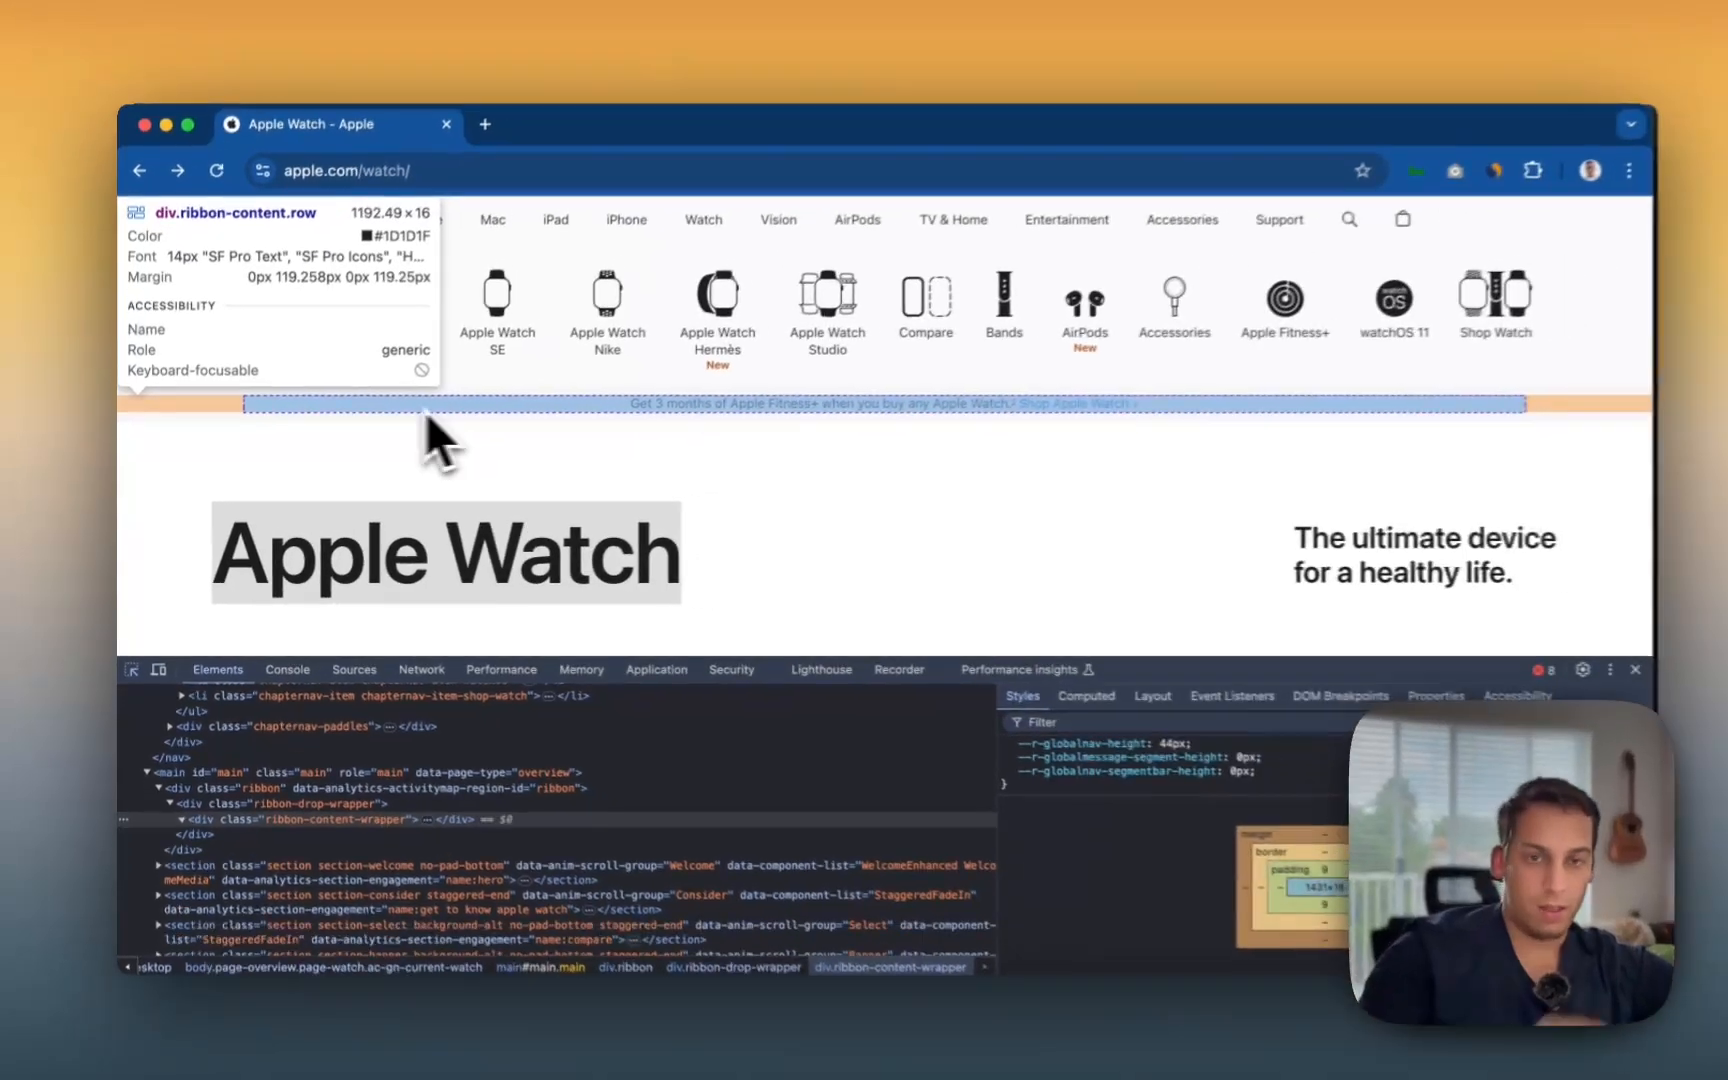
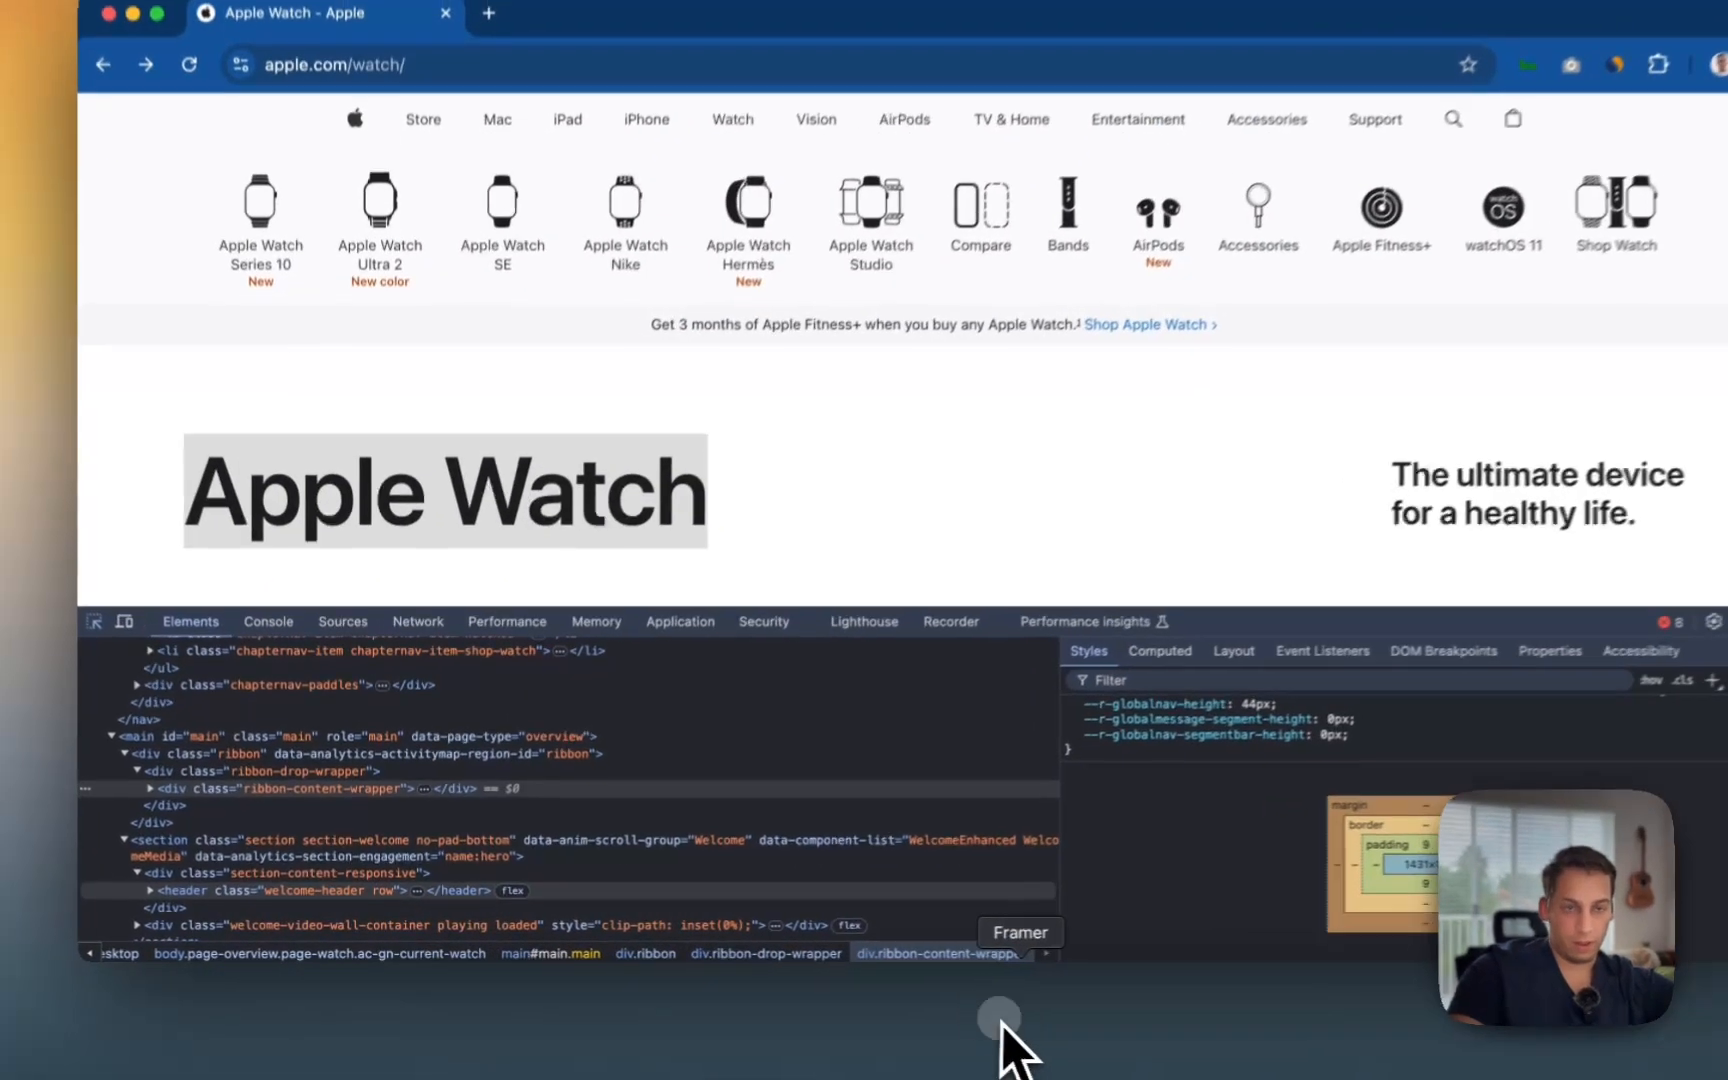
Step: Switch to Framer, duplicate the navigation row's outer stack, and place the copy below the product row inside Desktop
{"action": "left_click", "coordinate": [915, 1030]}
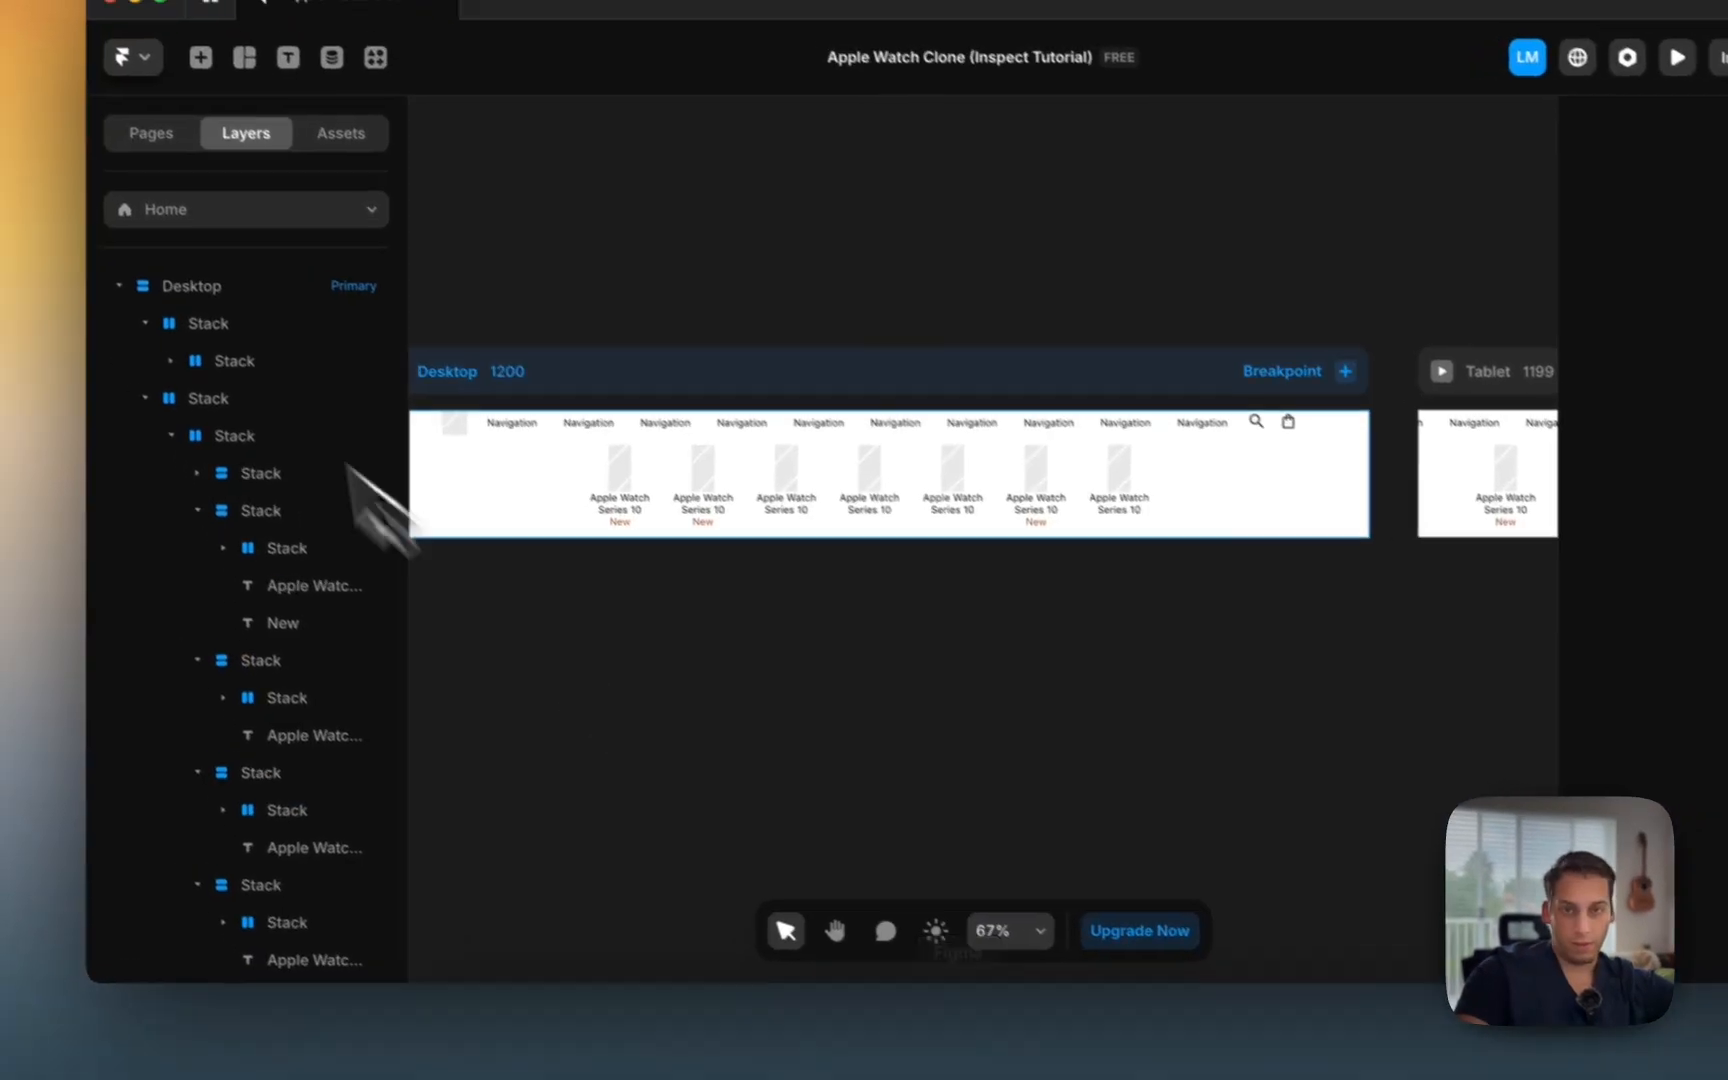
{"action": "left_click", "coordinate": [176, 352]}
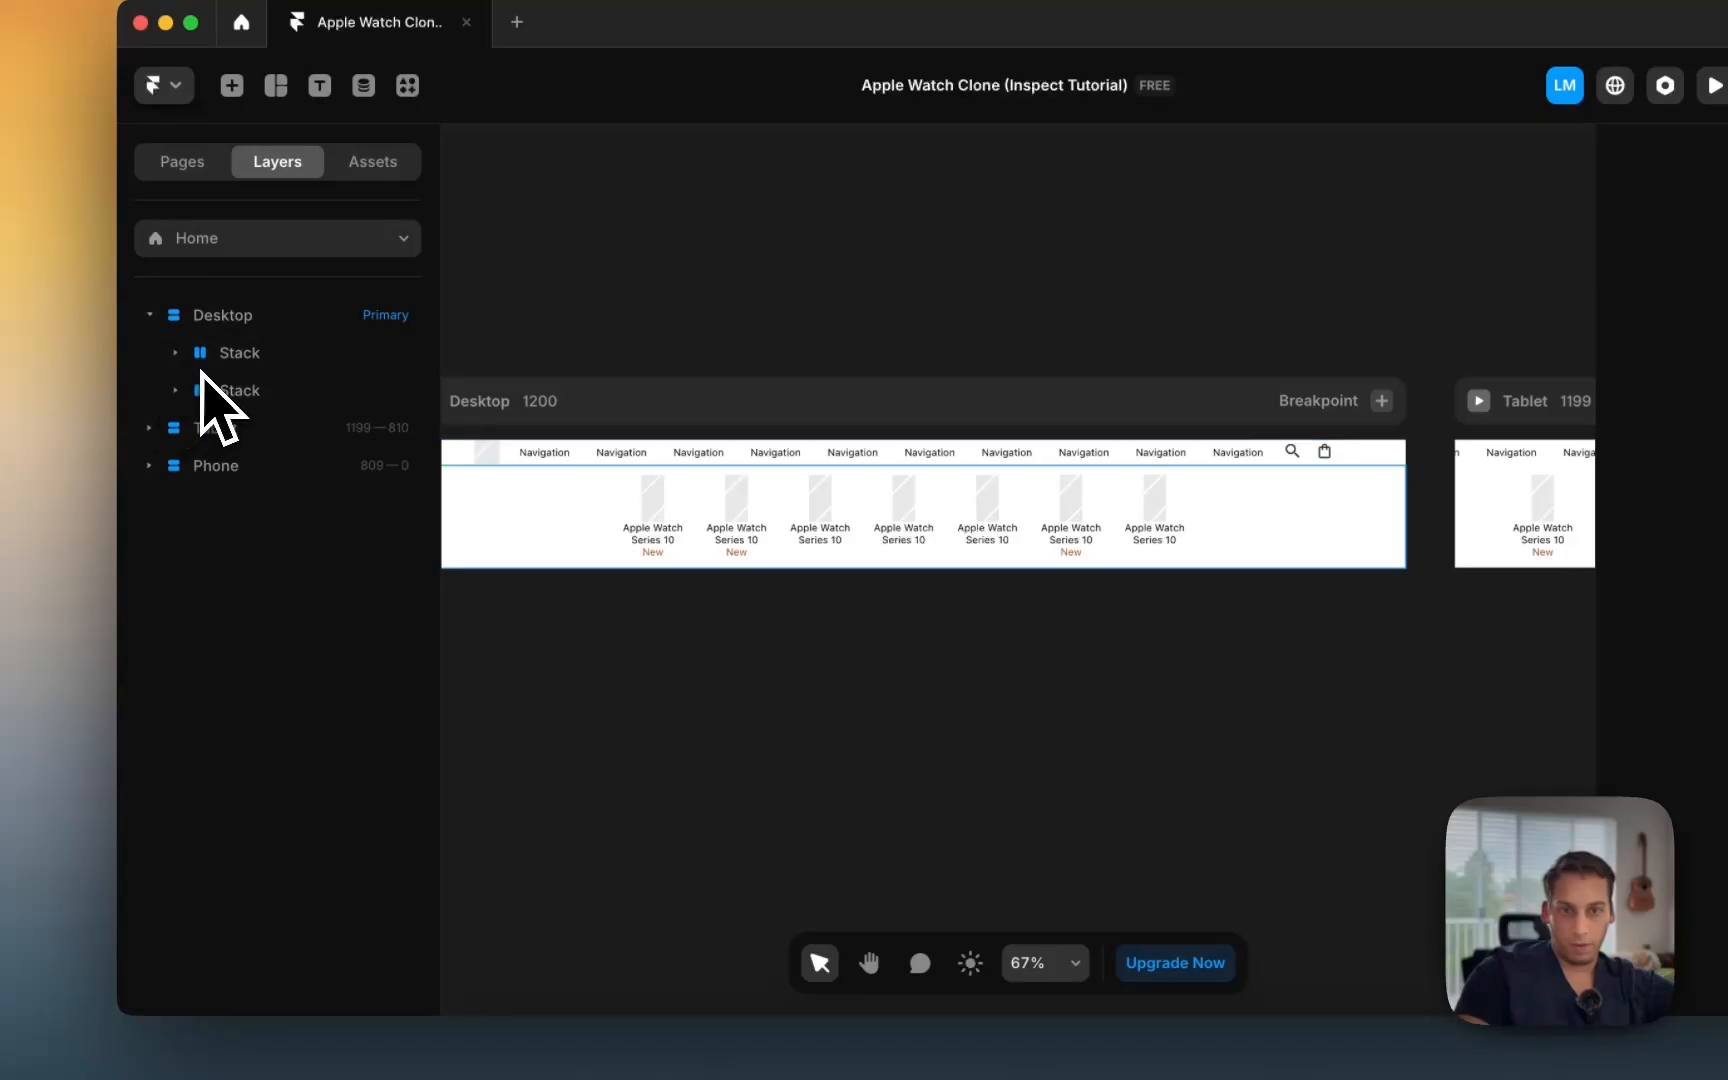
{"action": "key", "text": "super+d"}
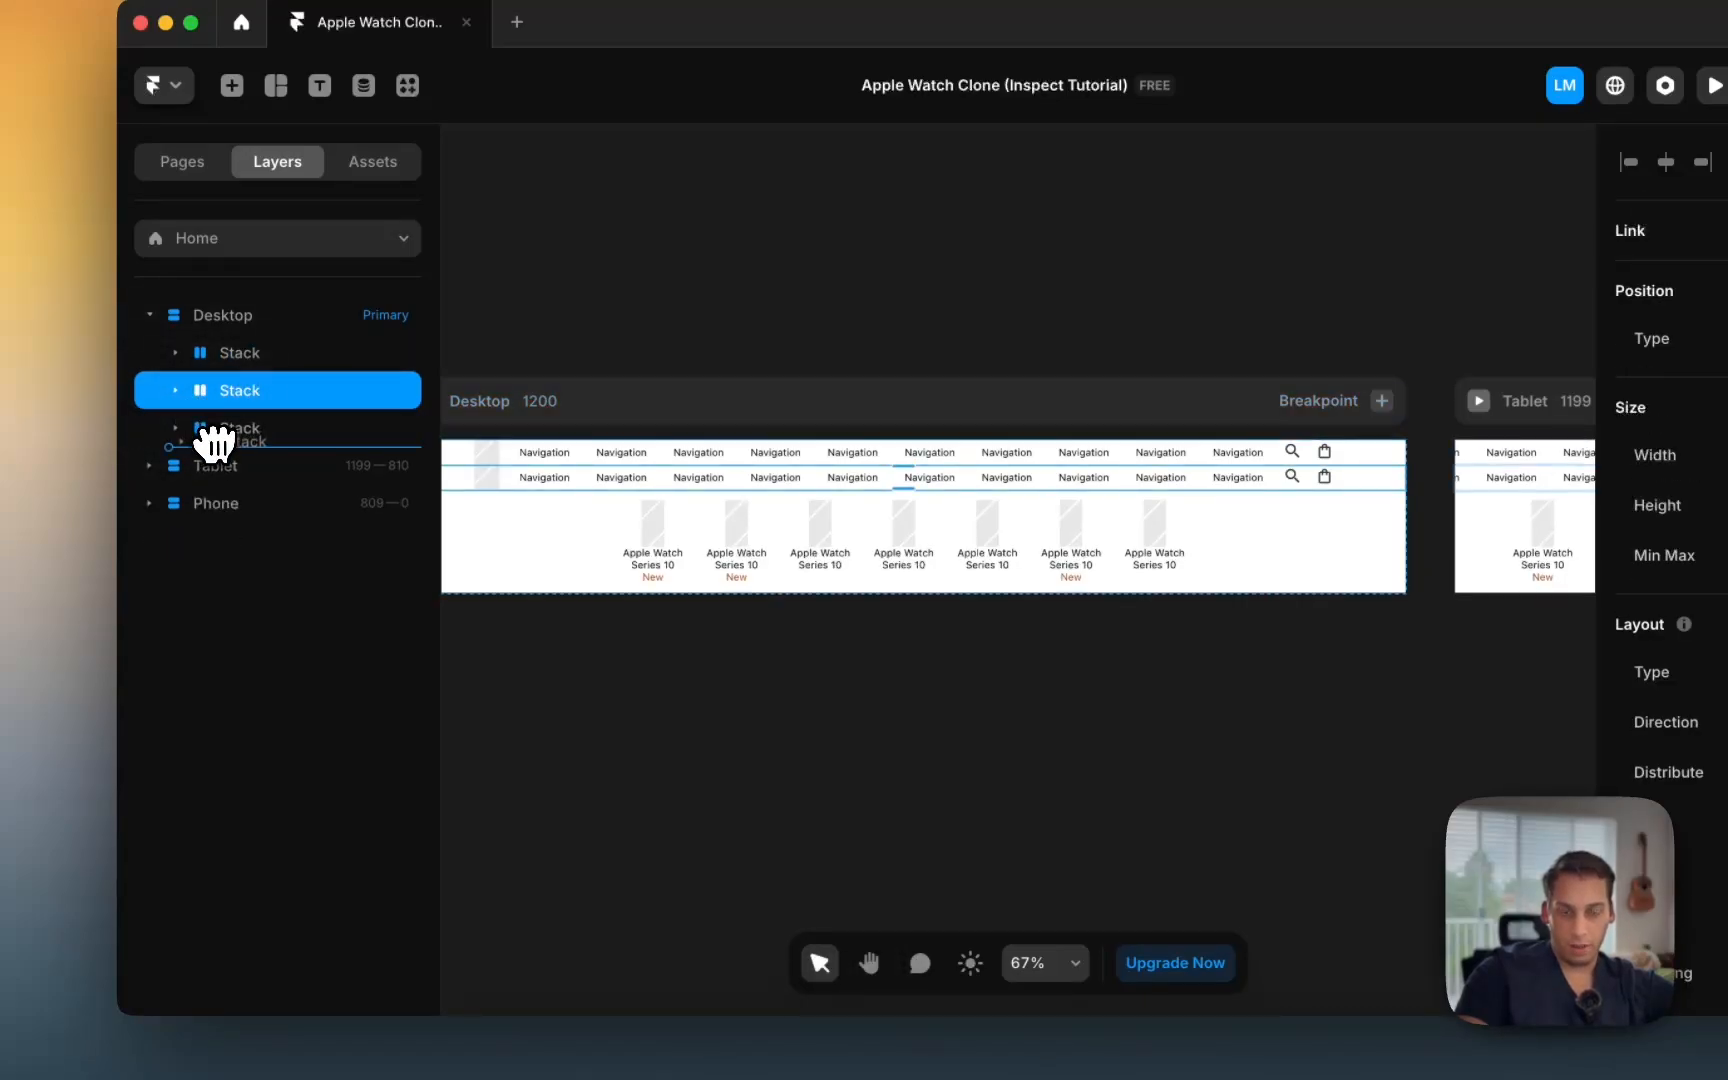
{"action": "left_click_drag", "start_coordinate": [213, 440], "coordinate": [214, 445]}
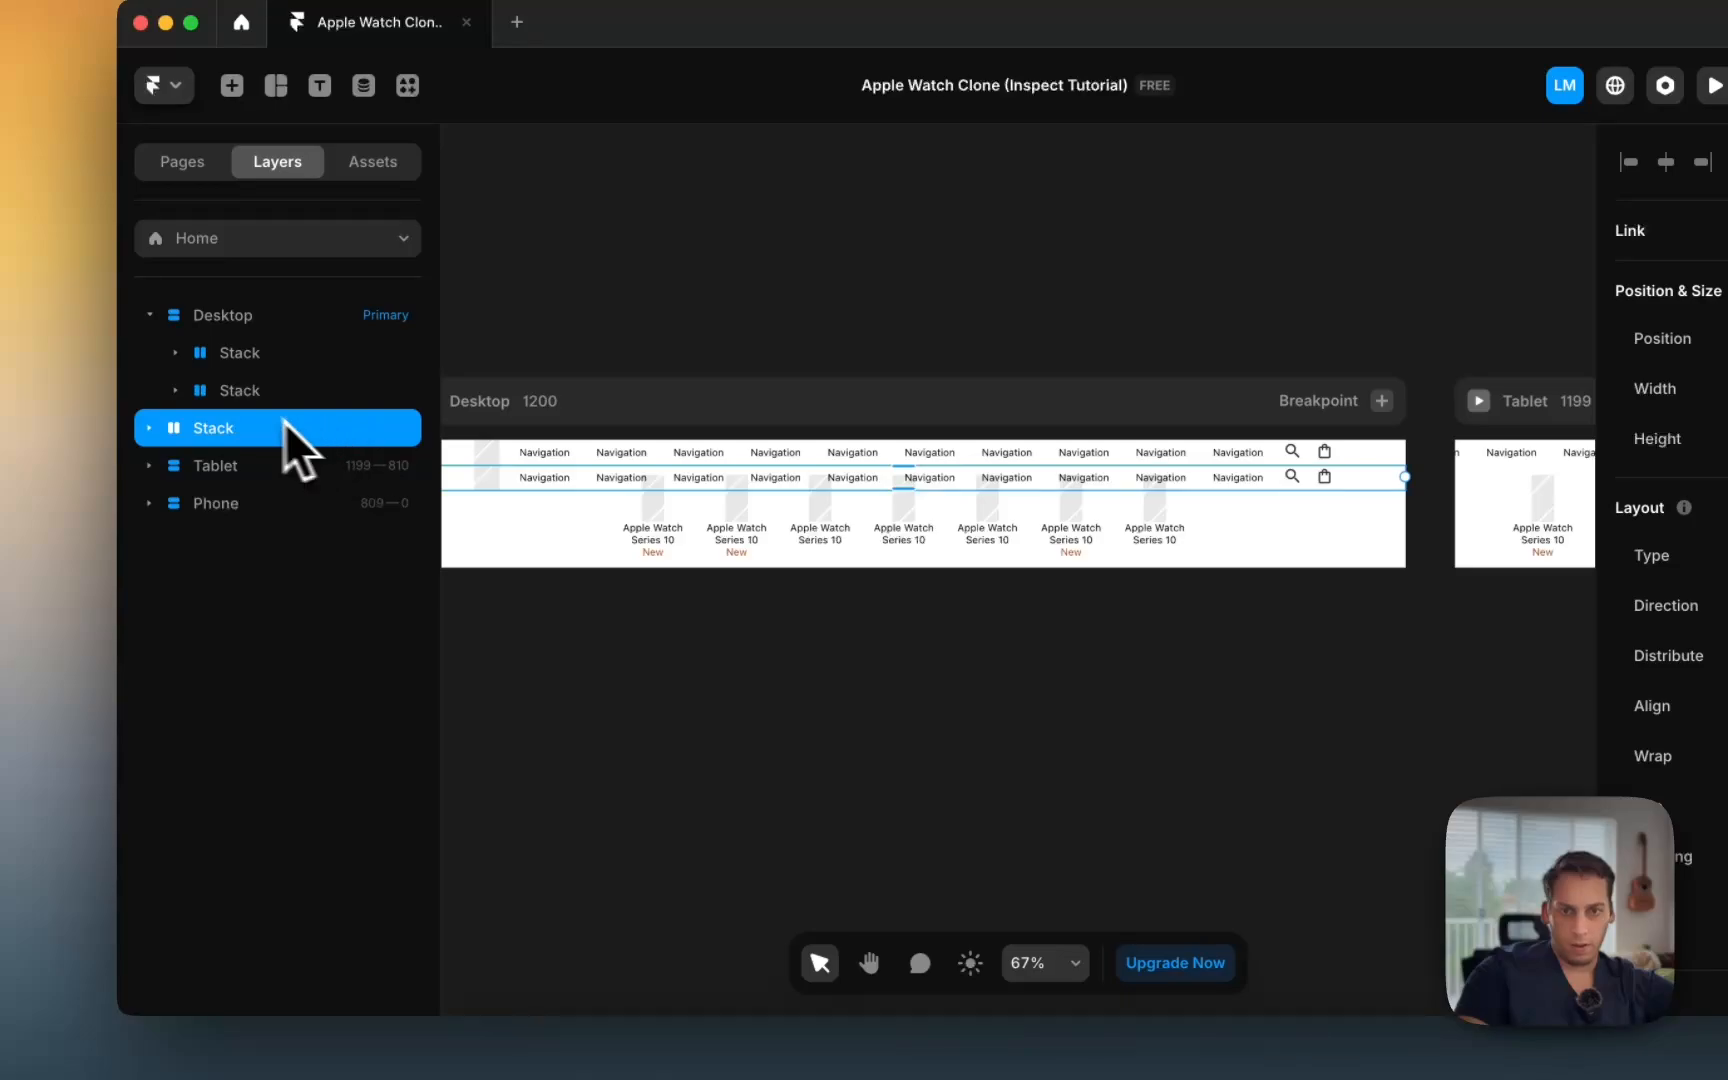
{"action": "left_click_drag", "start_coordinate": [257, 389], "coordinate": [258, 392]}
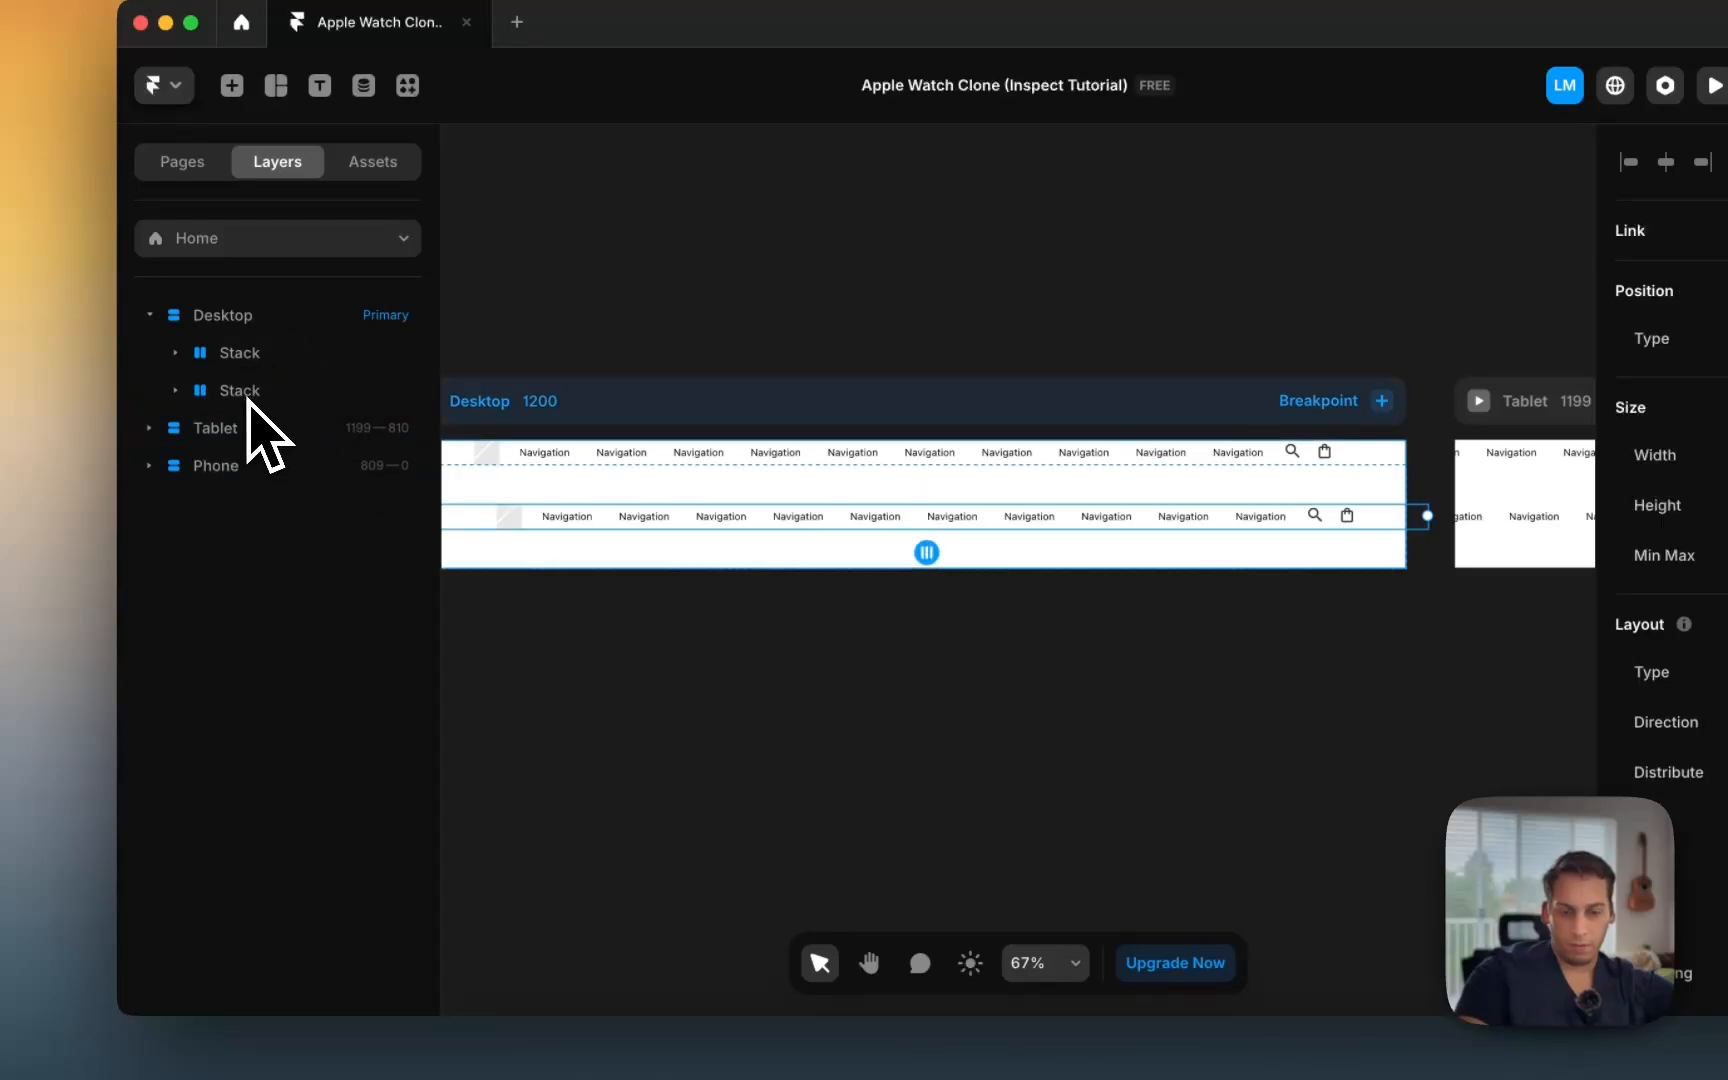
{"action": "key", "text": "super+z"}
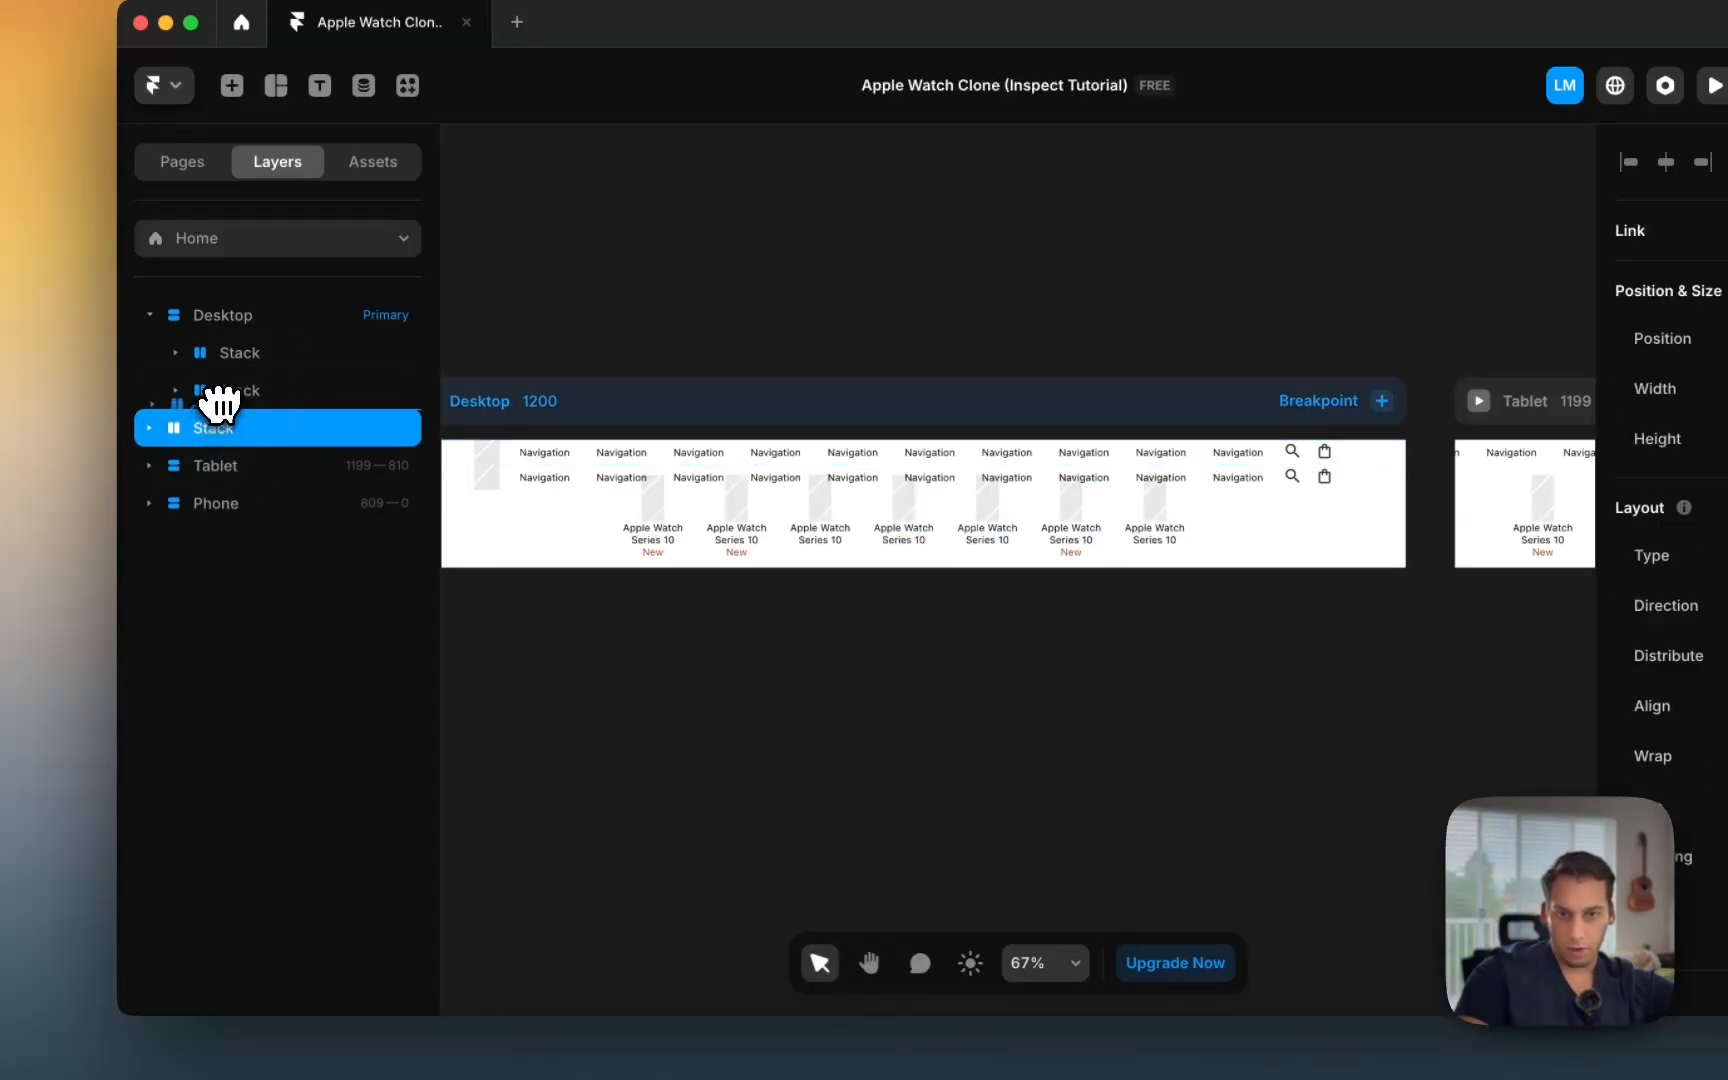
{"action": "left_click_drag", "start_coordinate": [219, 404], "coordinate": [217, 401]}
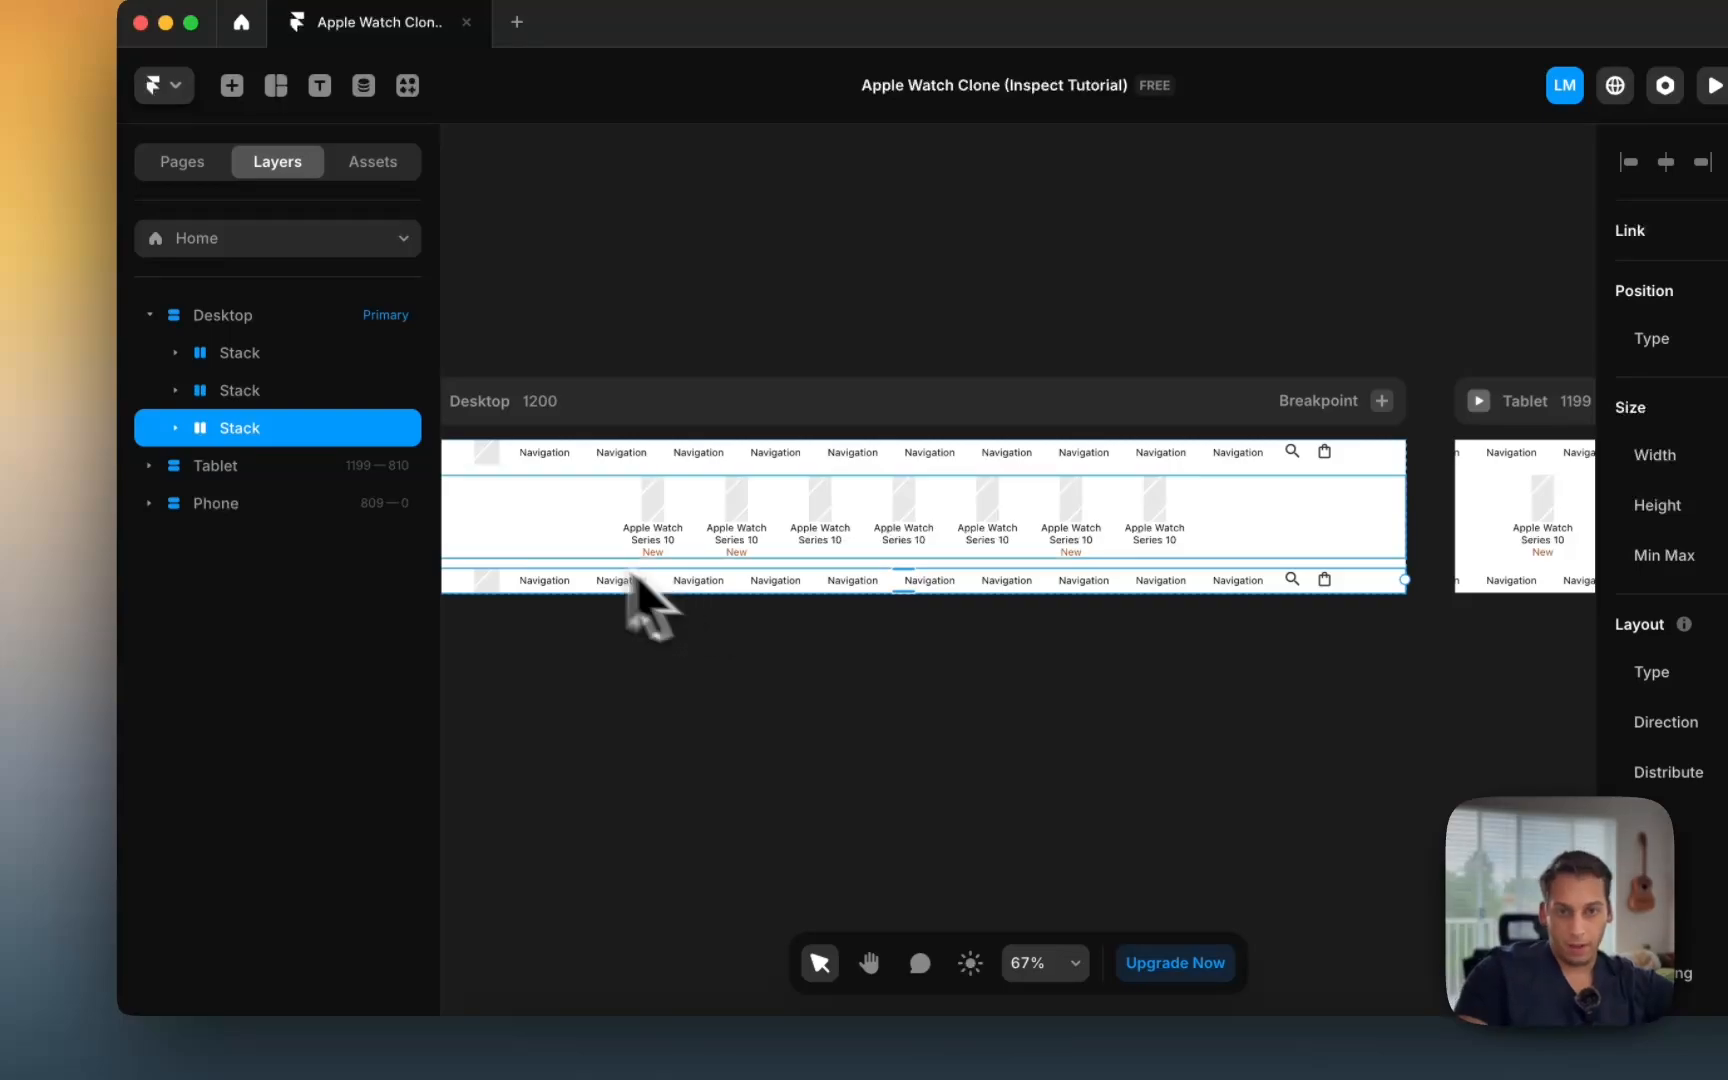
Step: Delete the image, both icons and all but one Navigation stack from the duplicated row
{"action": "left_click", "coordinate": [202, 465]}
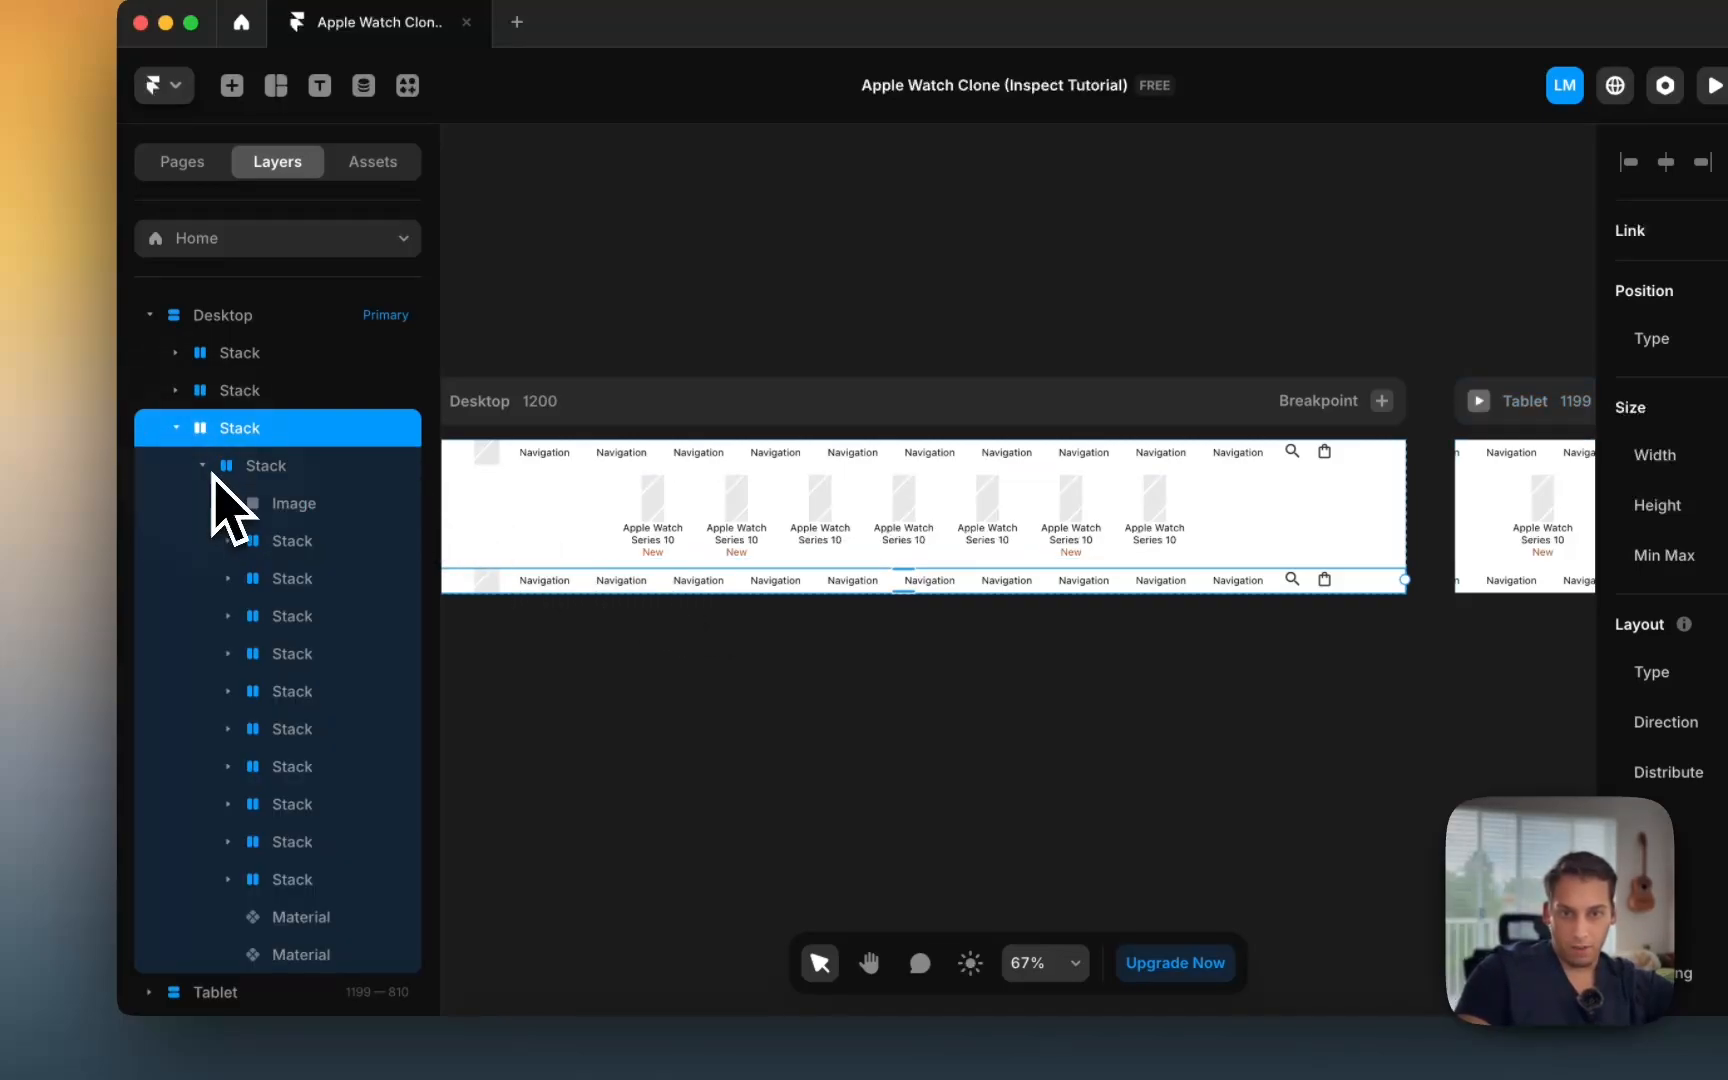
{"action": "left_click", "coordinate": [266, 505]}
{"action": "key", "text": "BackSpace"}
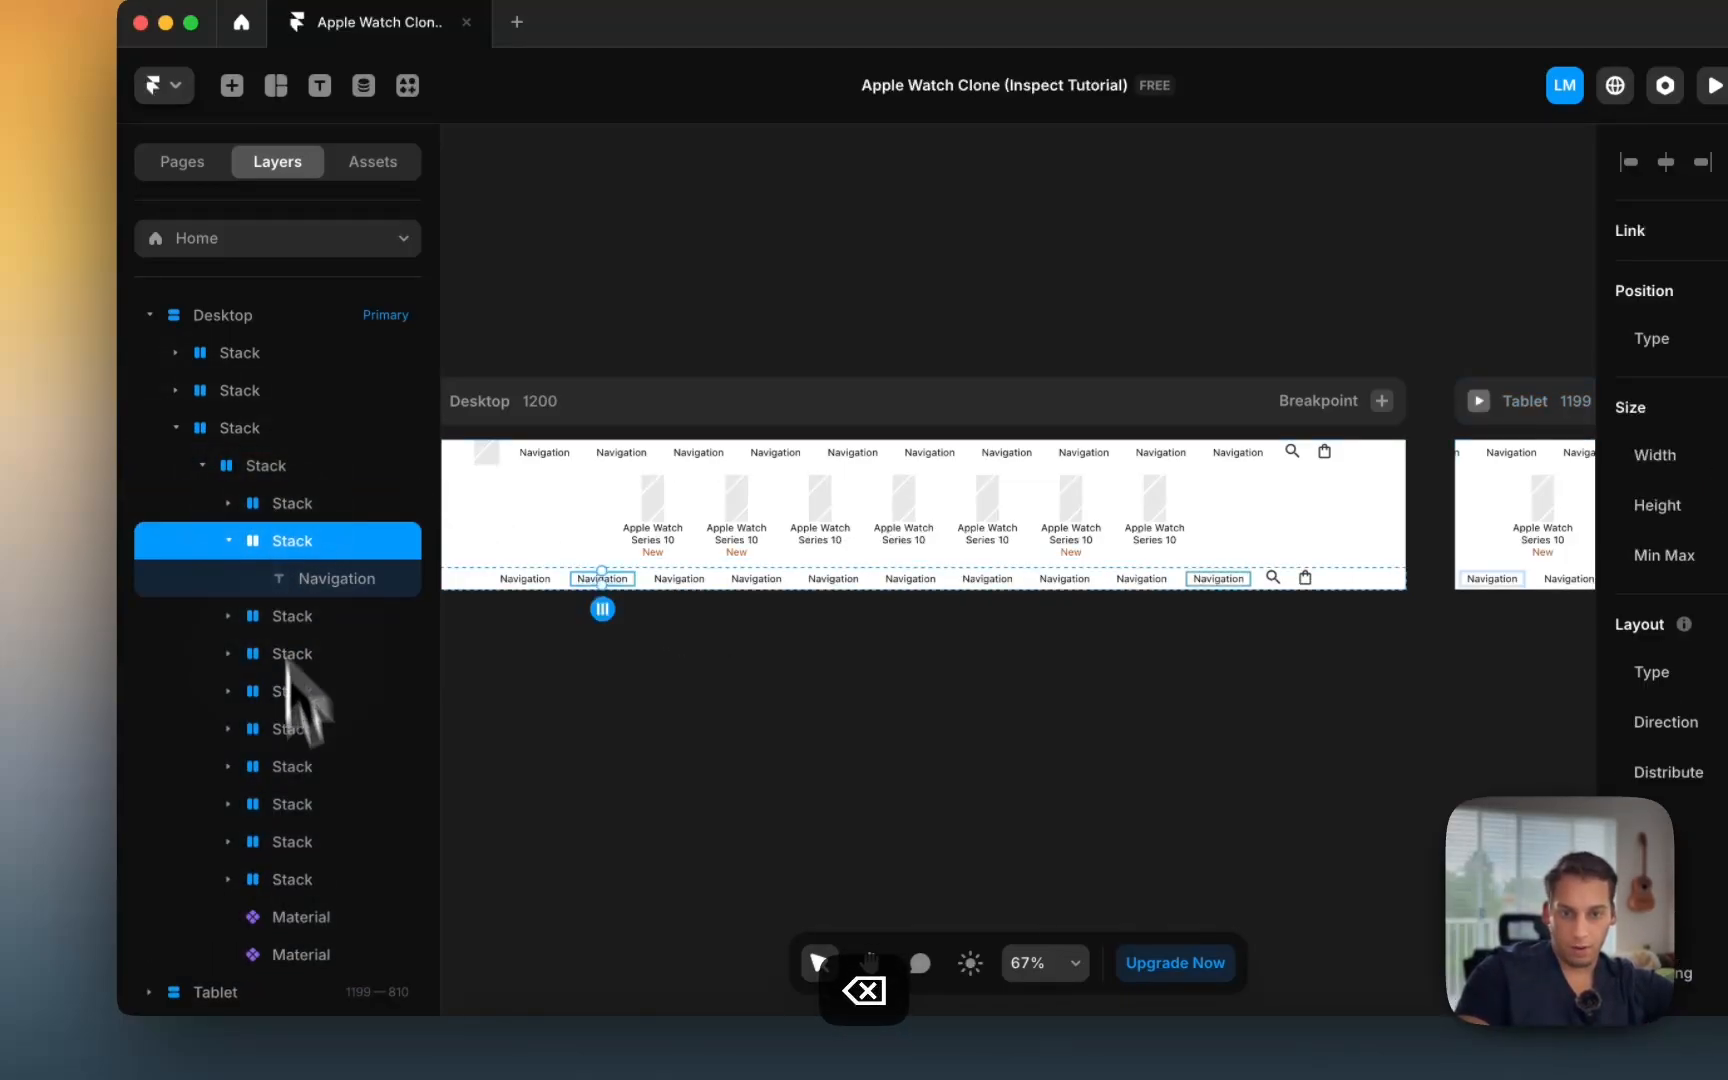
{"action": "left_click", "coordinate": [300, 954], "text": "shift"}
{"action": "key", "text": "BackSpace"}
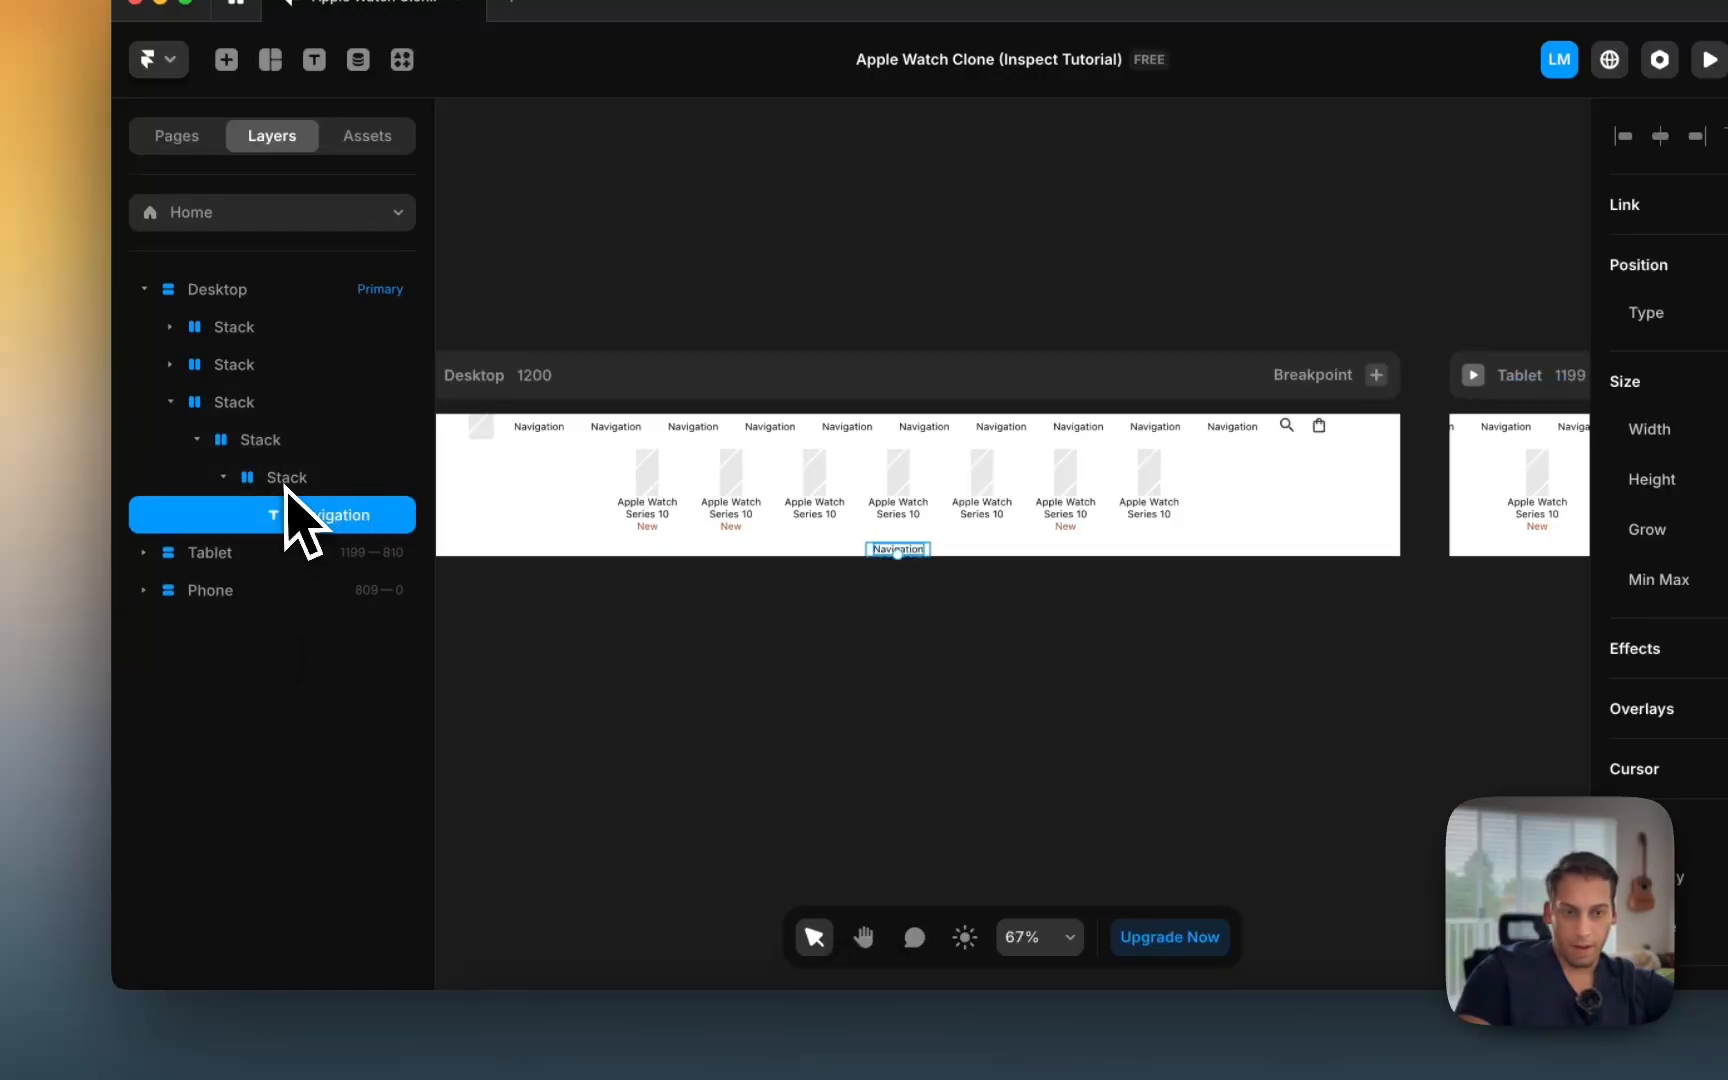
Step: Make the remaining Navigation stack fit its content in width, and set the new row's outer stack to 9 top and bottom padding
{"action": "left_click", "coordinate": [320, 478]}
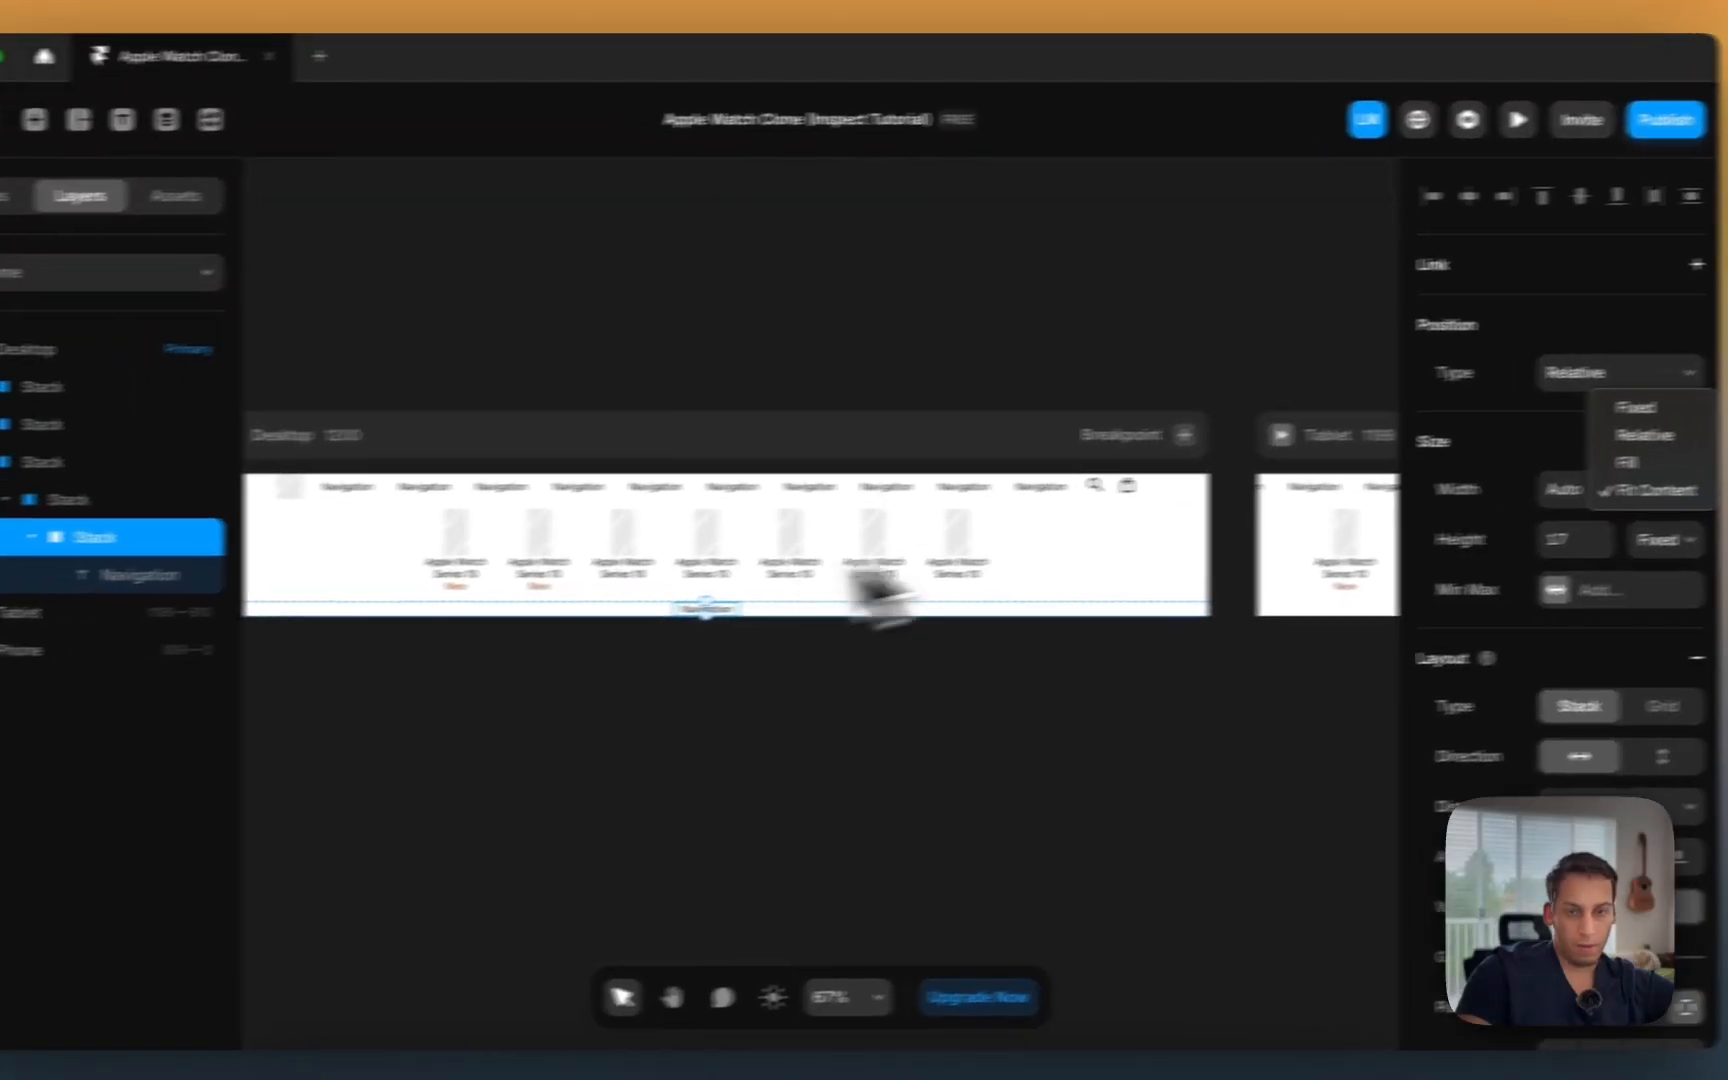
{"action": "left_click", "coordinate": [1520, 498]}
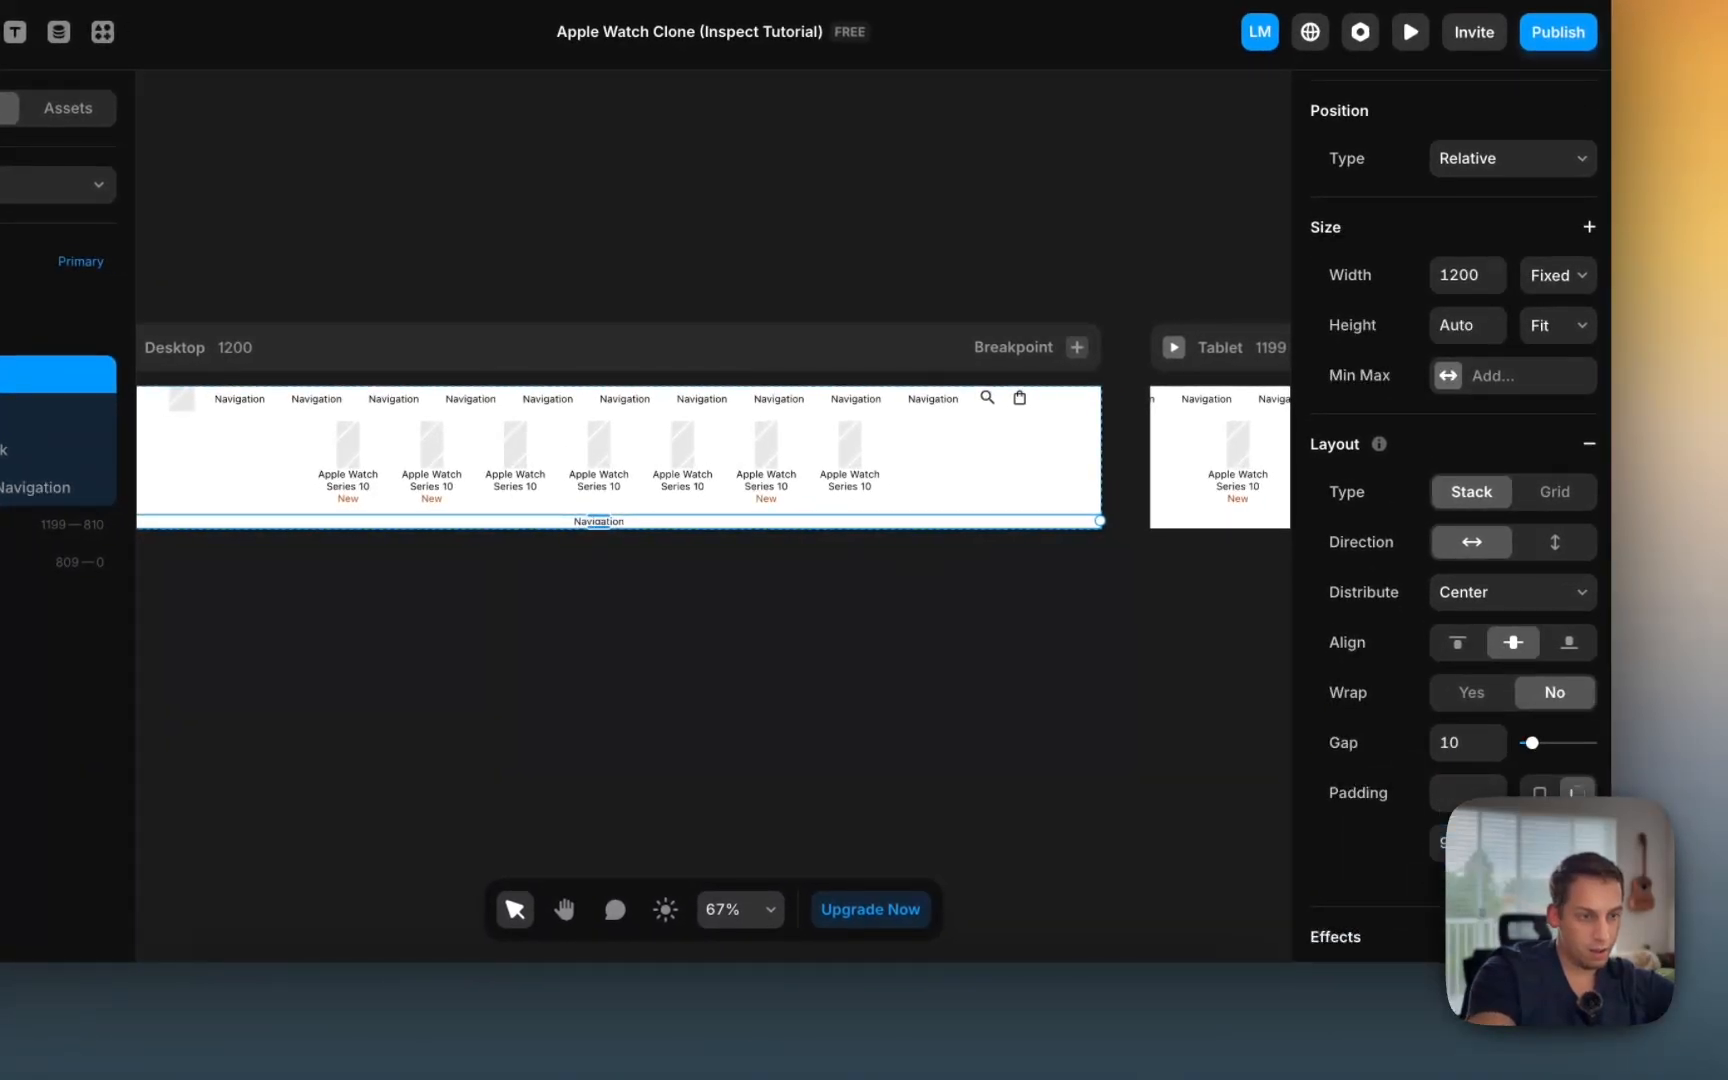
{"action": "key", "text": "super+z"}
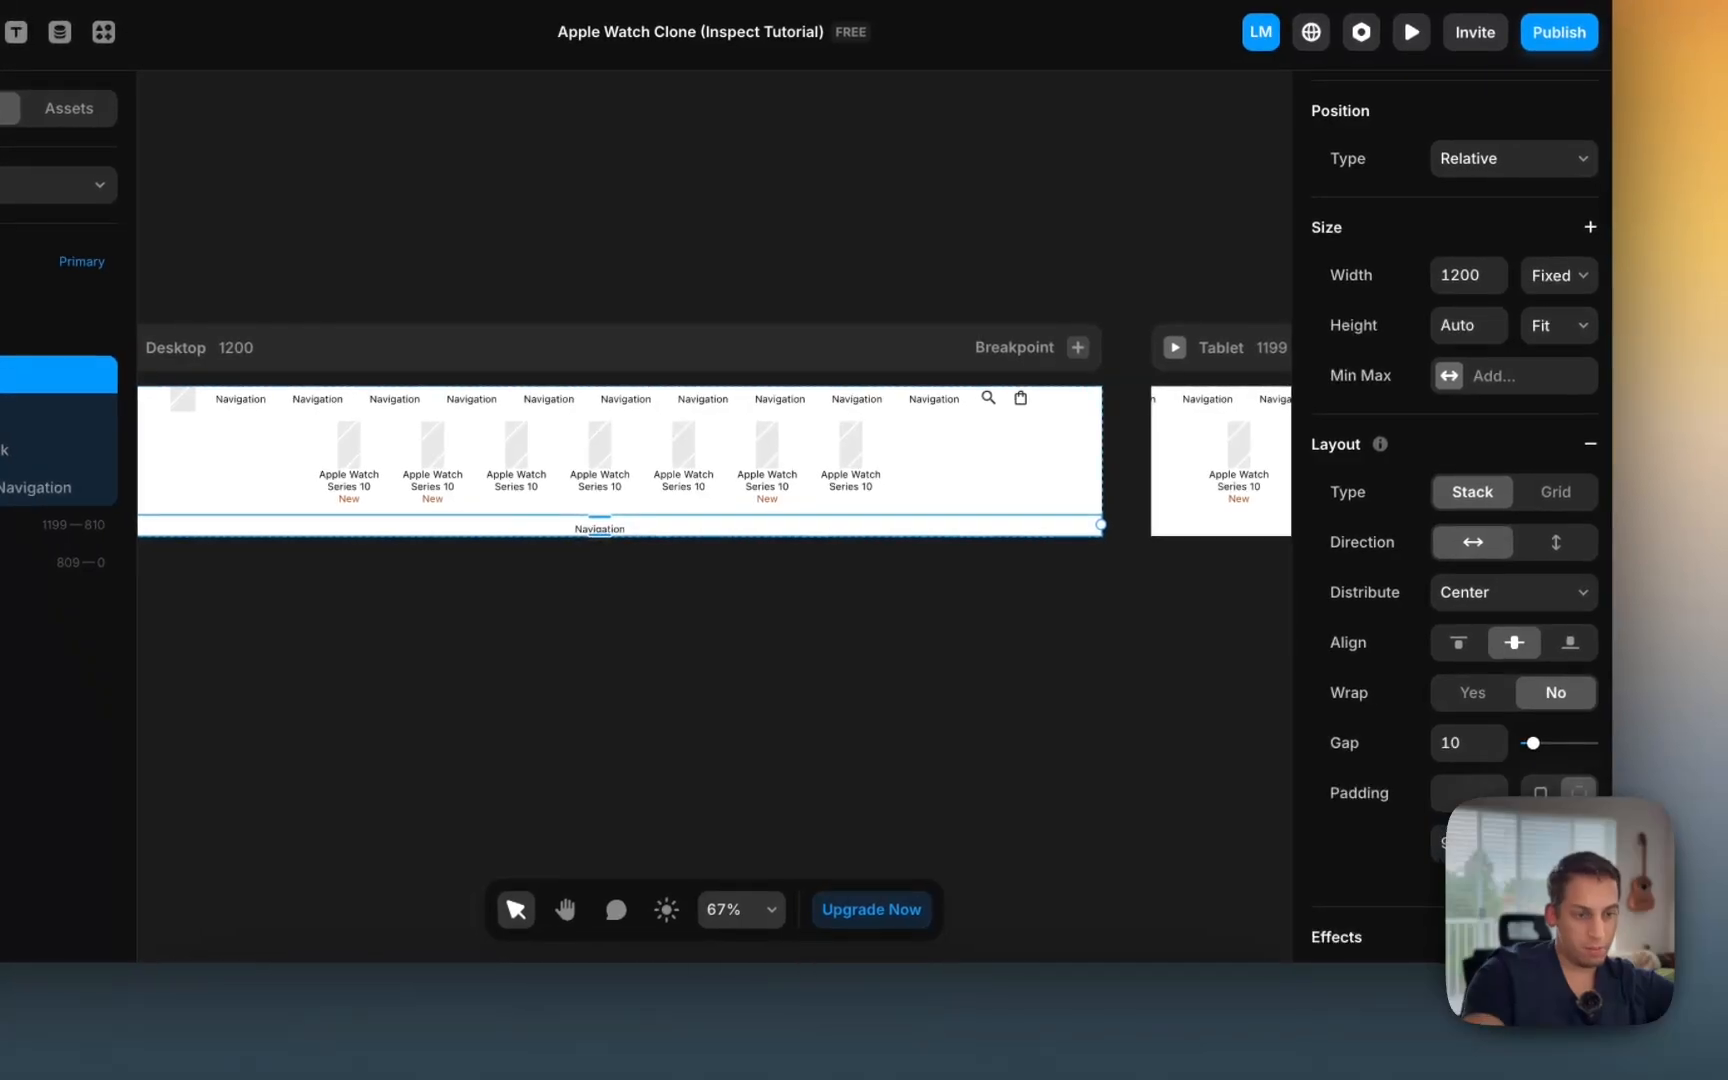
{"action": "left_click", "coordinate": [816, 766]}
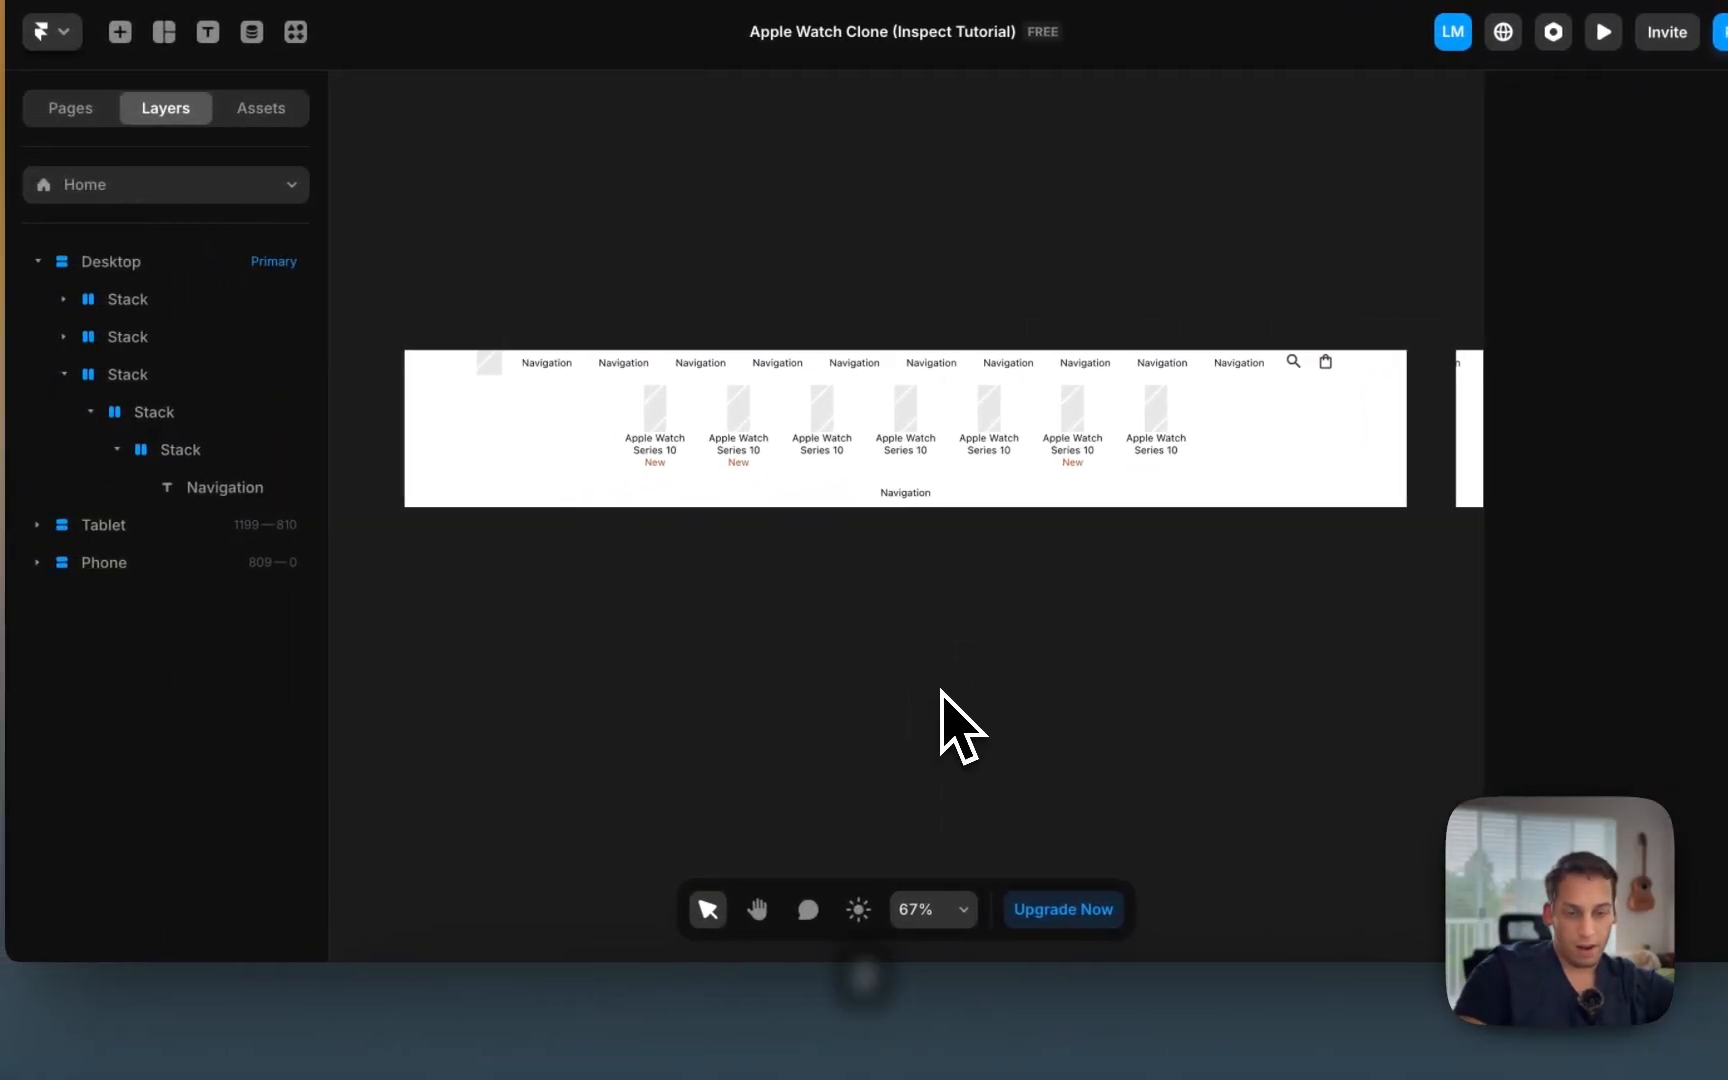
Step: Check Apple's promo ribbon in Chrome, and duplicate the Navigation text in the new row in Framer
{"action": "left_click", "coordinate": [562, 975]}
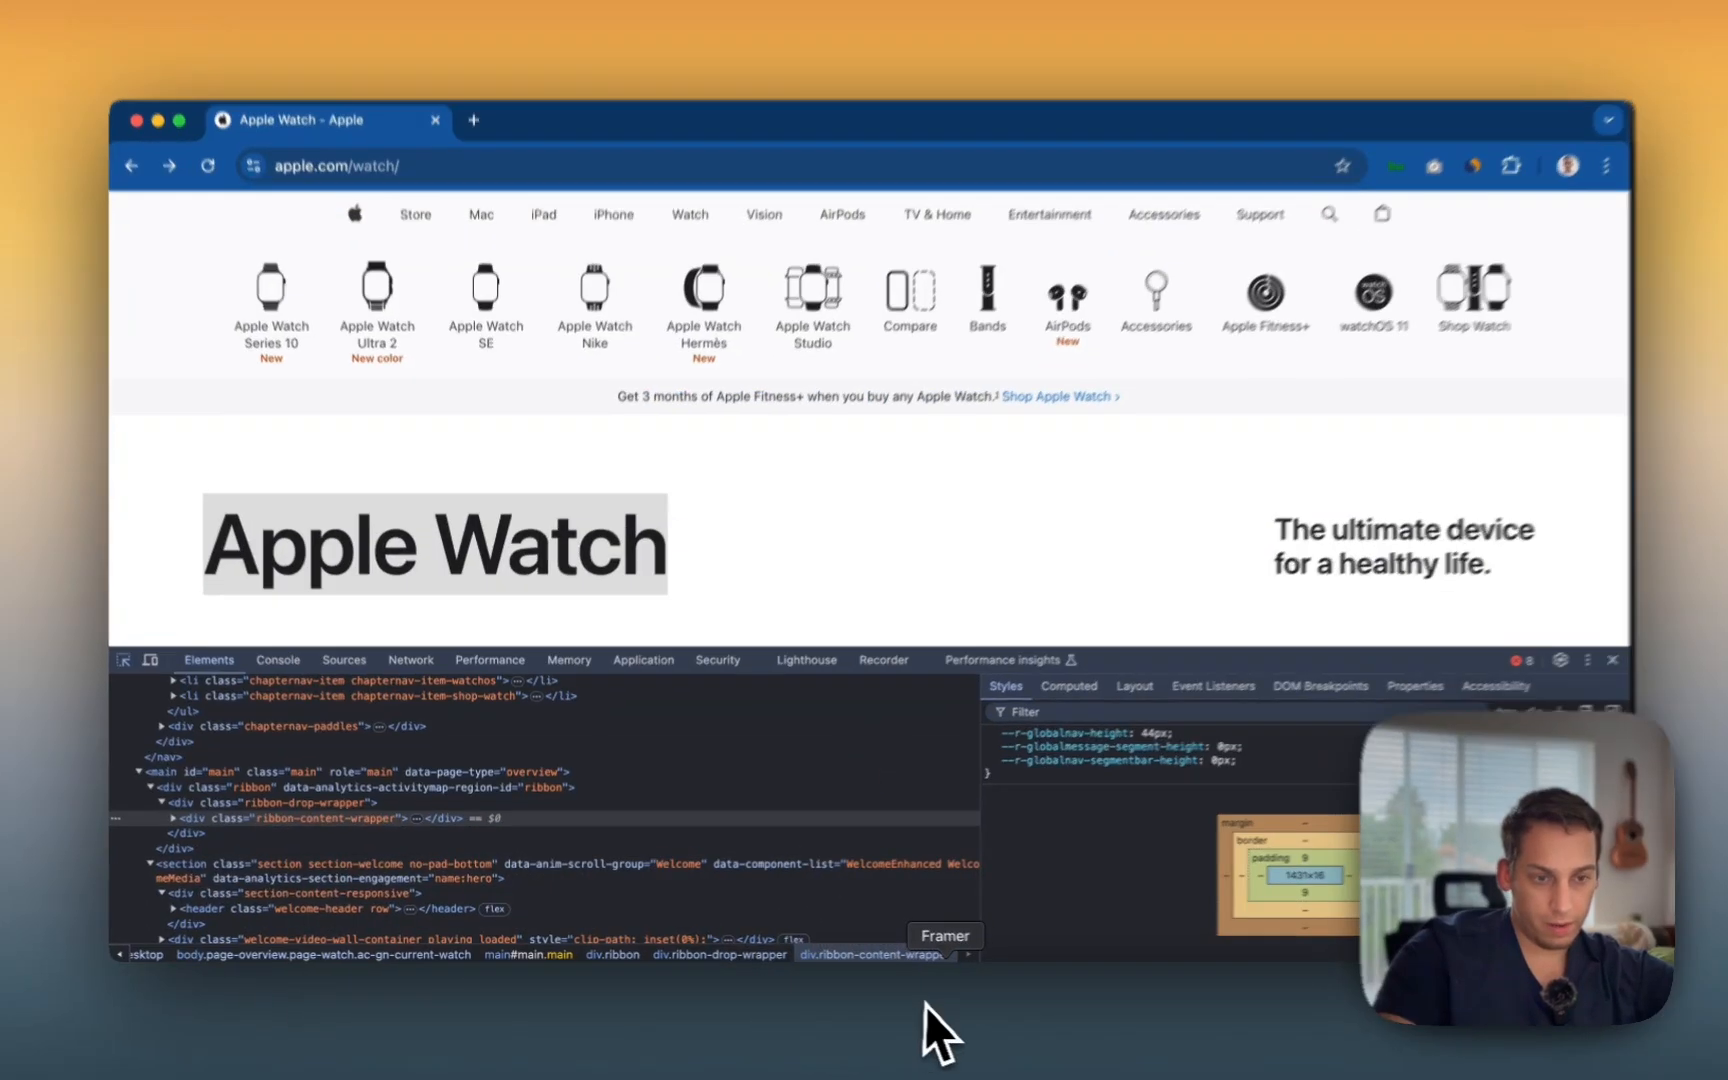
{"action": "left_click", "coordinate": [926, 1010]}
{"action": "left_click", "coordinate": [290, 505]}
{"action": "key", "text": "super+d"}
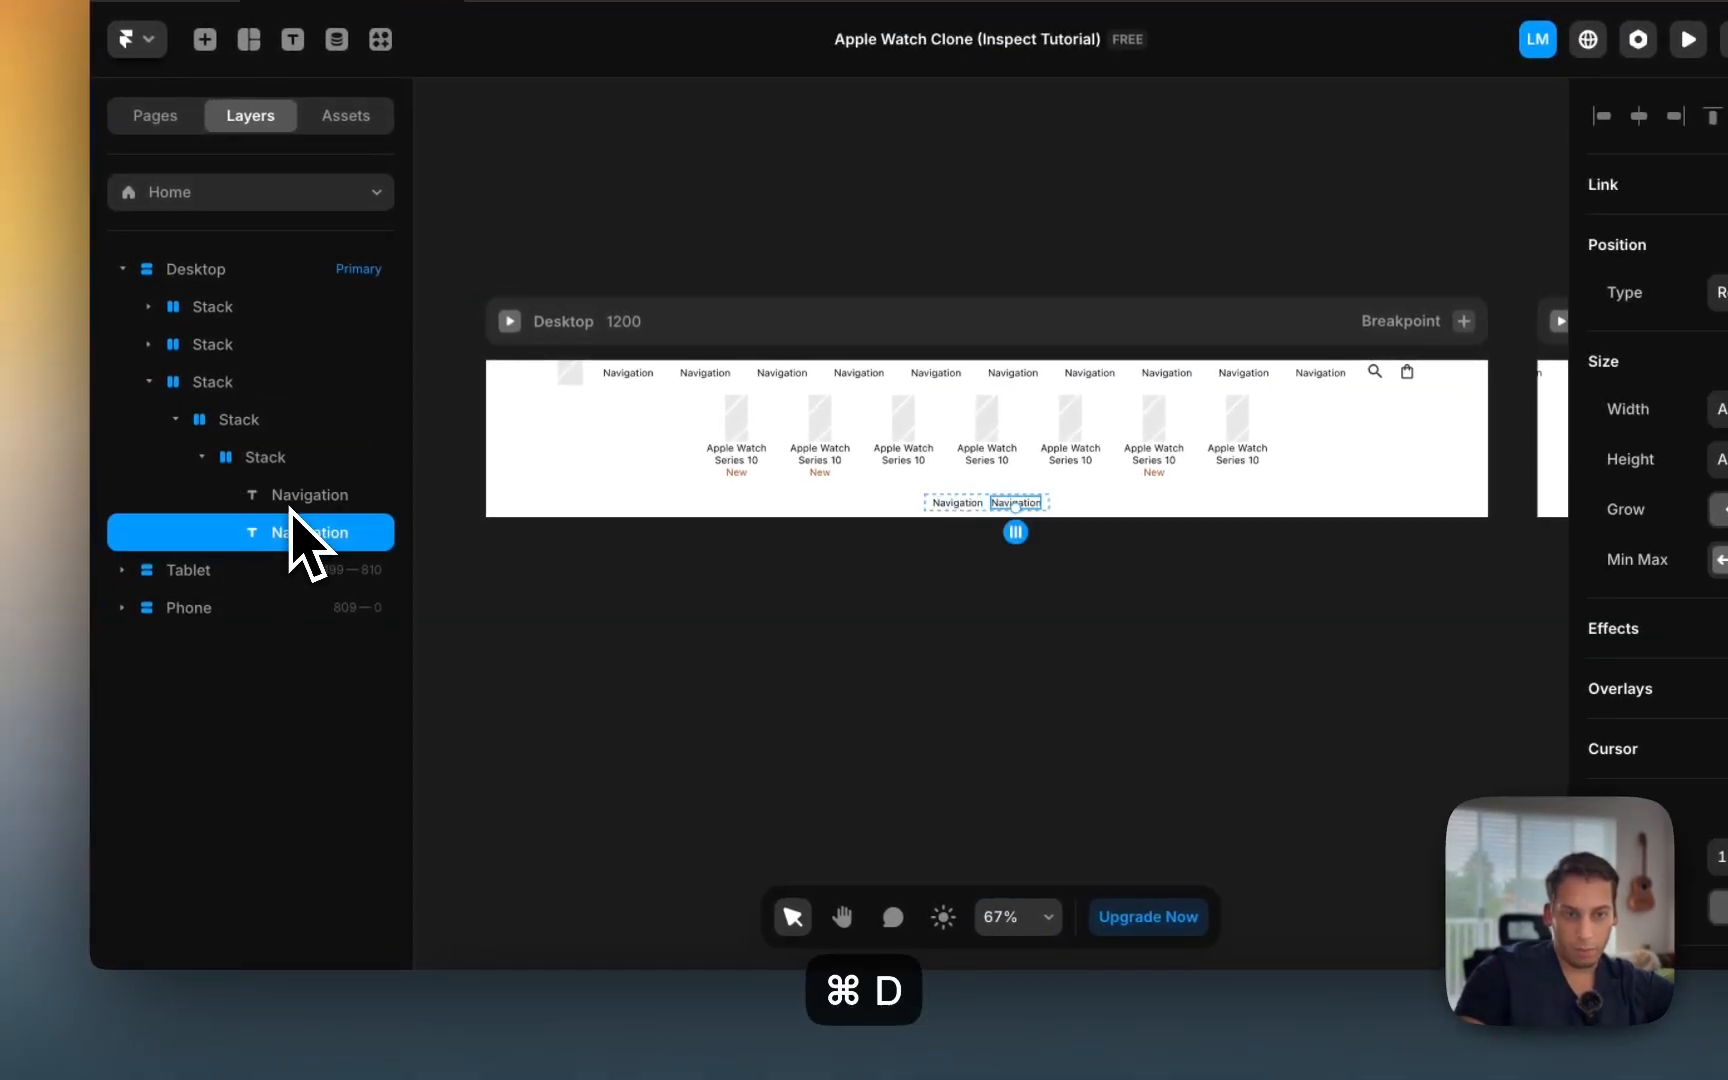
{"action": "scroll", "coordinate": [938, 513], "scroll_direction": "up", "scroll_amount": 5}
Step: Replace the new row's first Navigation text with "Get 3 months of Apple Fitness+ when you buy any Apple Watch." and its footnote mark, copied from Apple's ribbon
{"action": "left_click", "coordinate": [957, 503]}
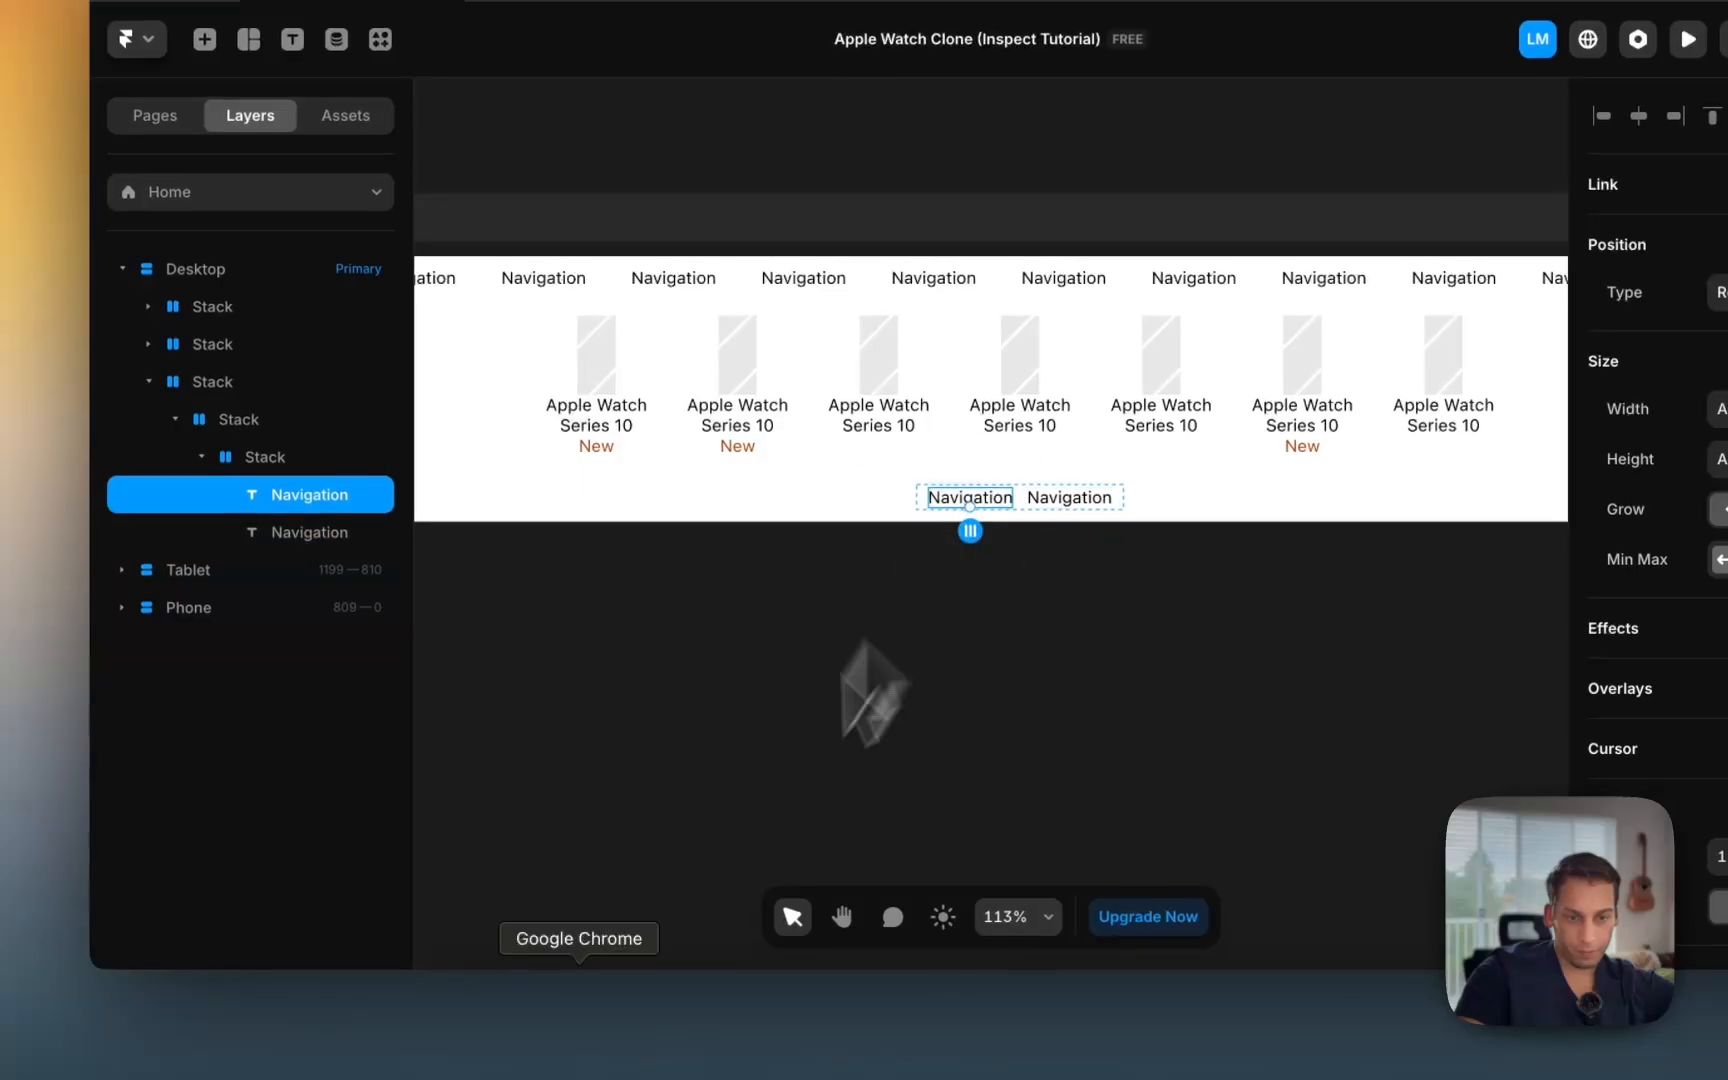
{"action": "left_click", "coordinate": [575, 1046]}
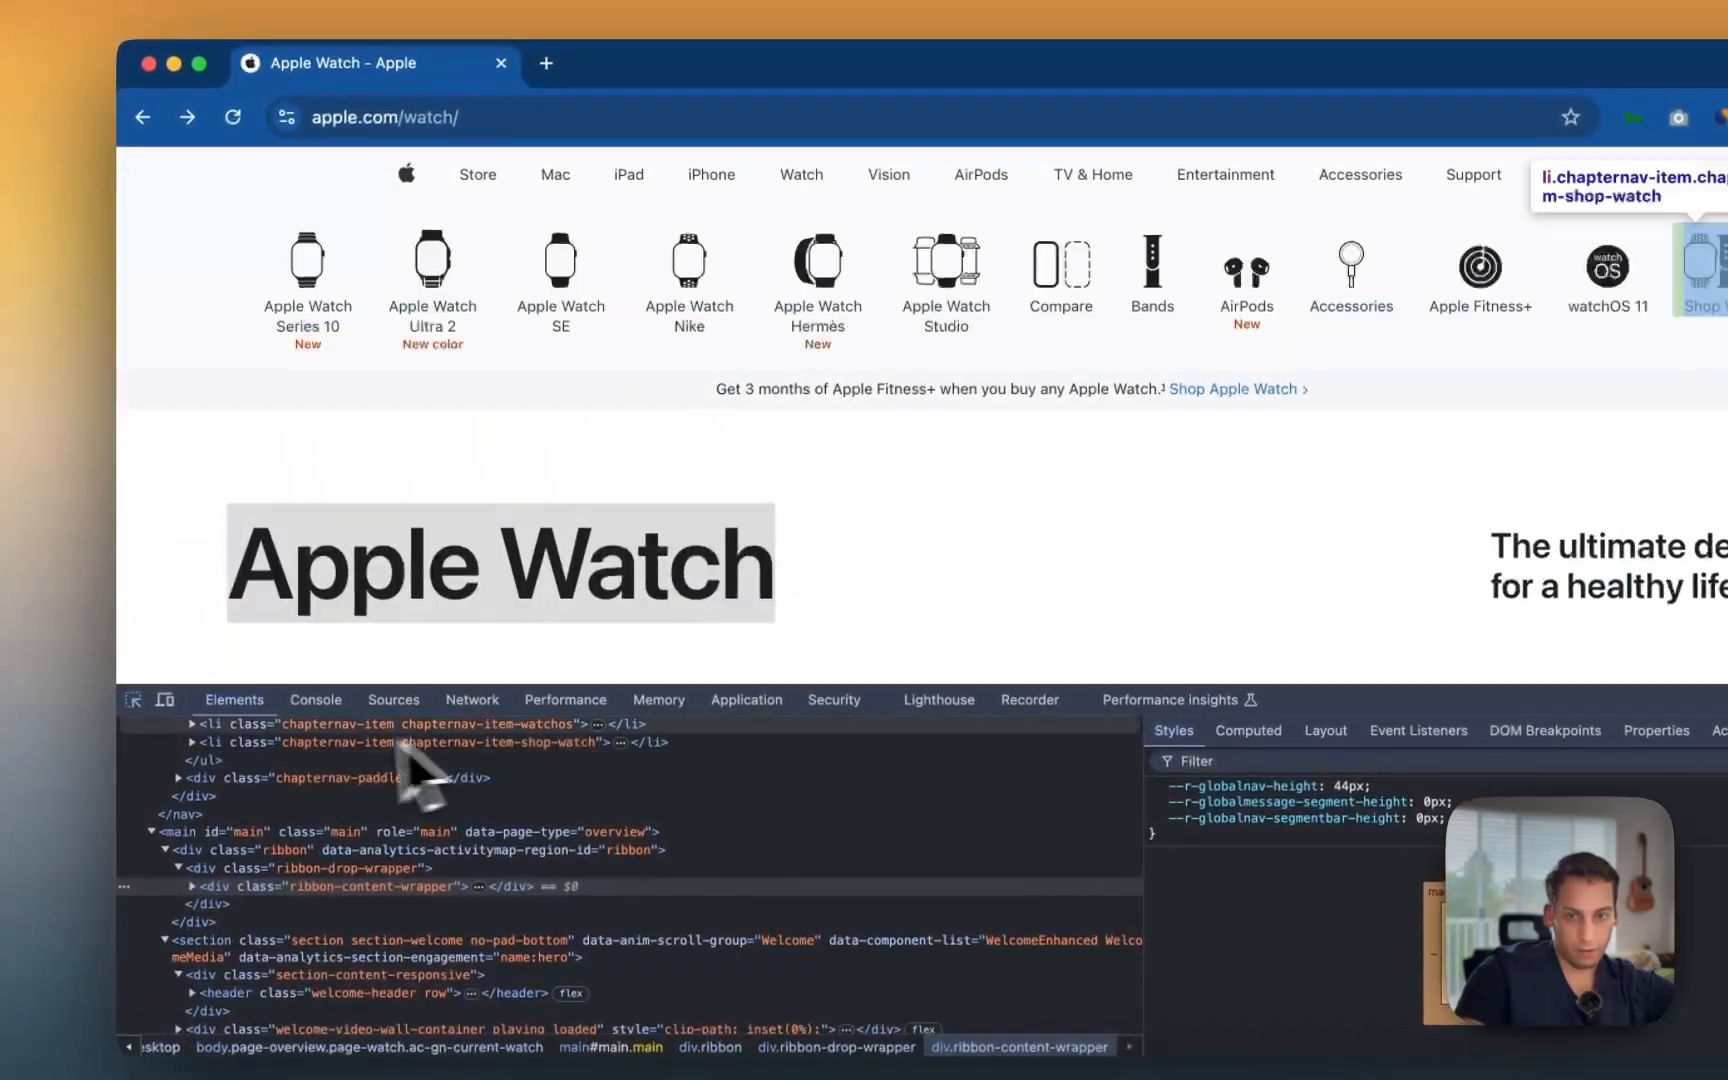
{"action": "left_click", "coordinate": [136, 704]}
{"action": "left_click_drag", "start_coordinate": [716, 390], "coordinate": [1163, 396]}
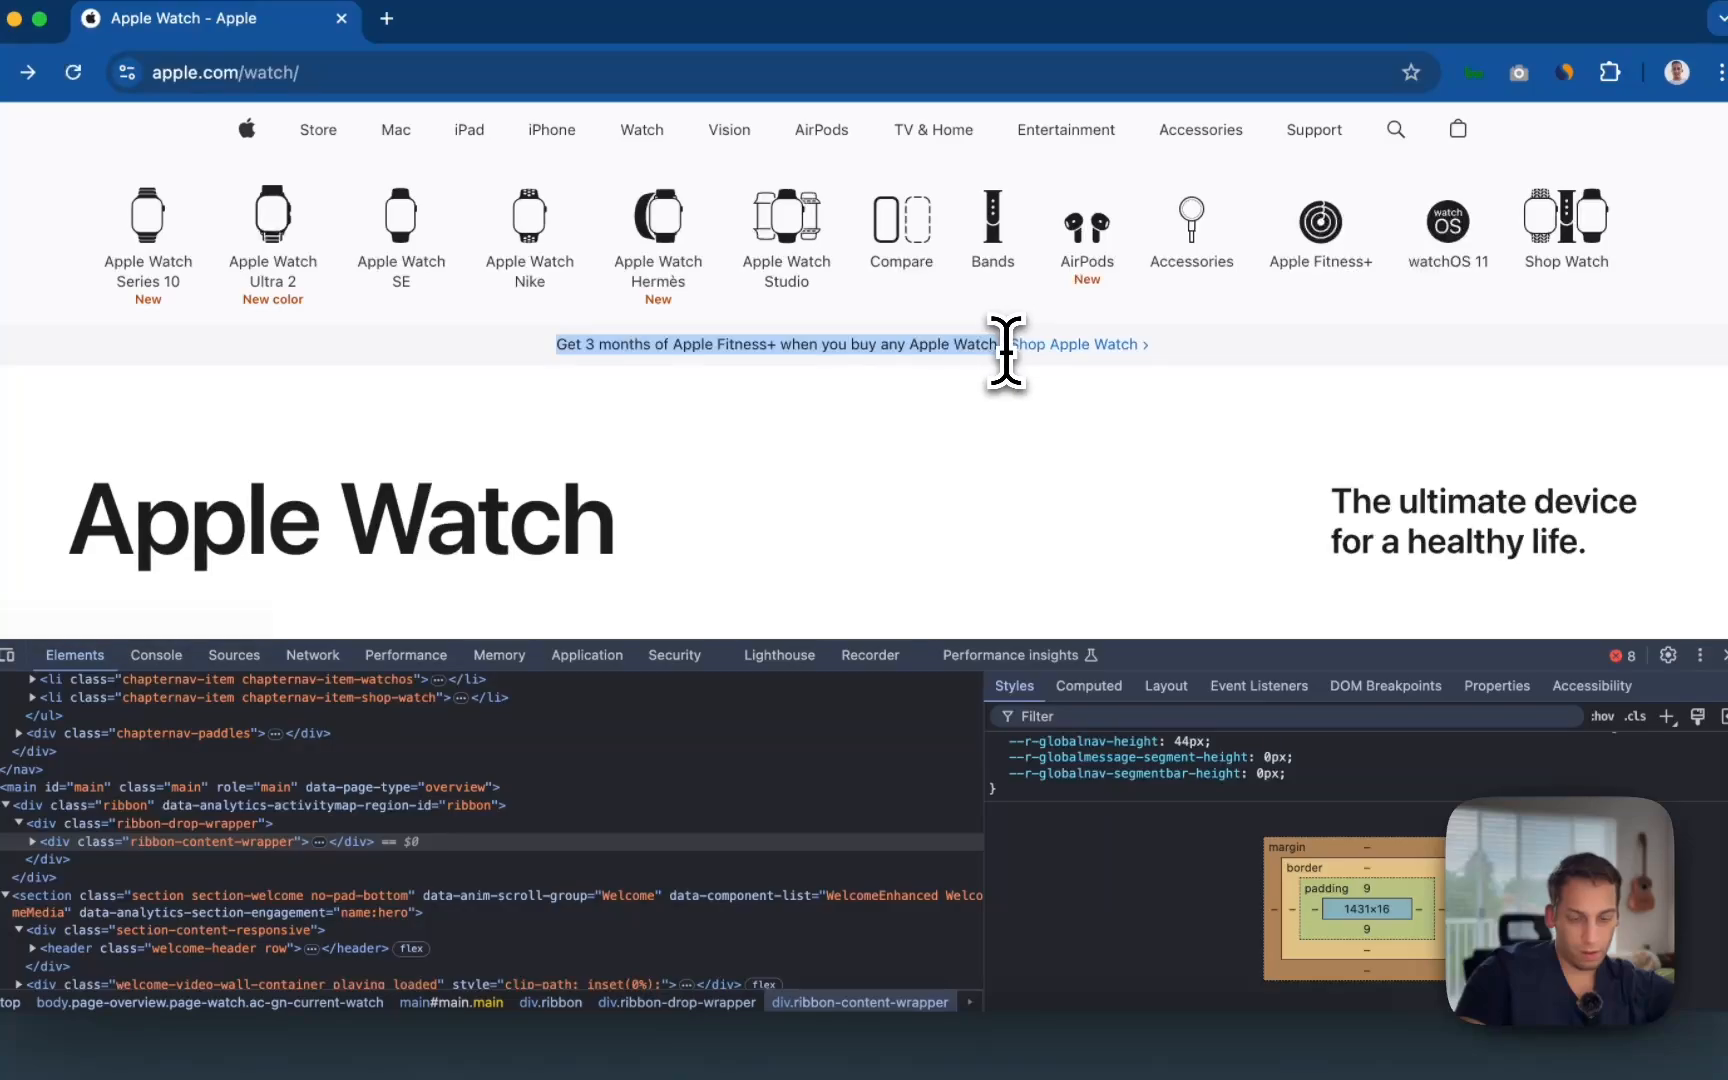
{"action": "key", "text": "super+c"}
{"action": "left_click", "coordinate": [924, 1050]}
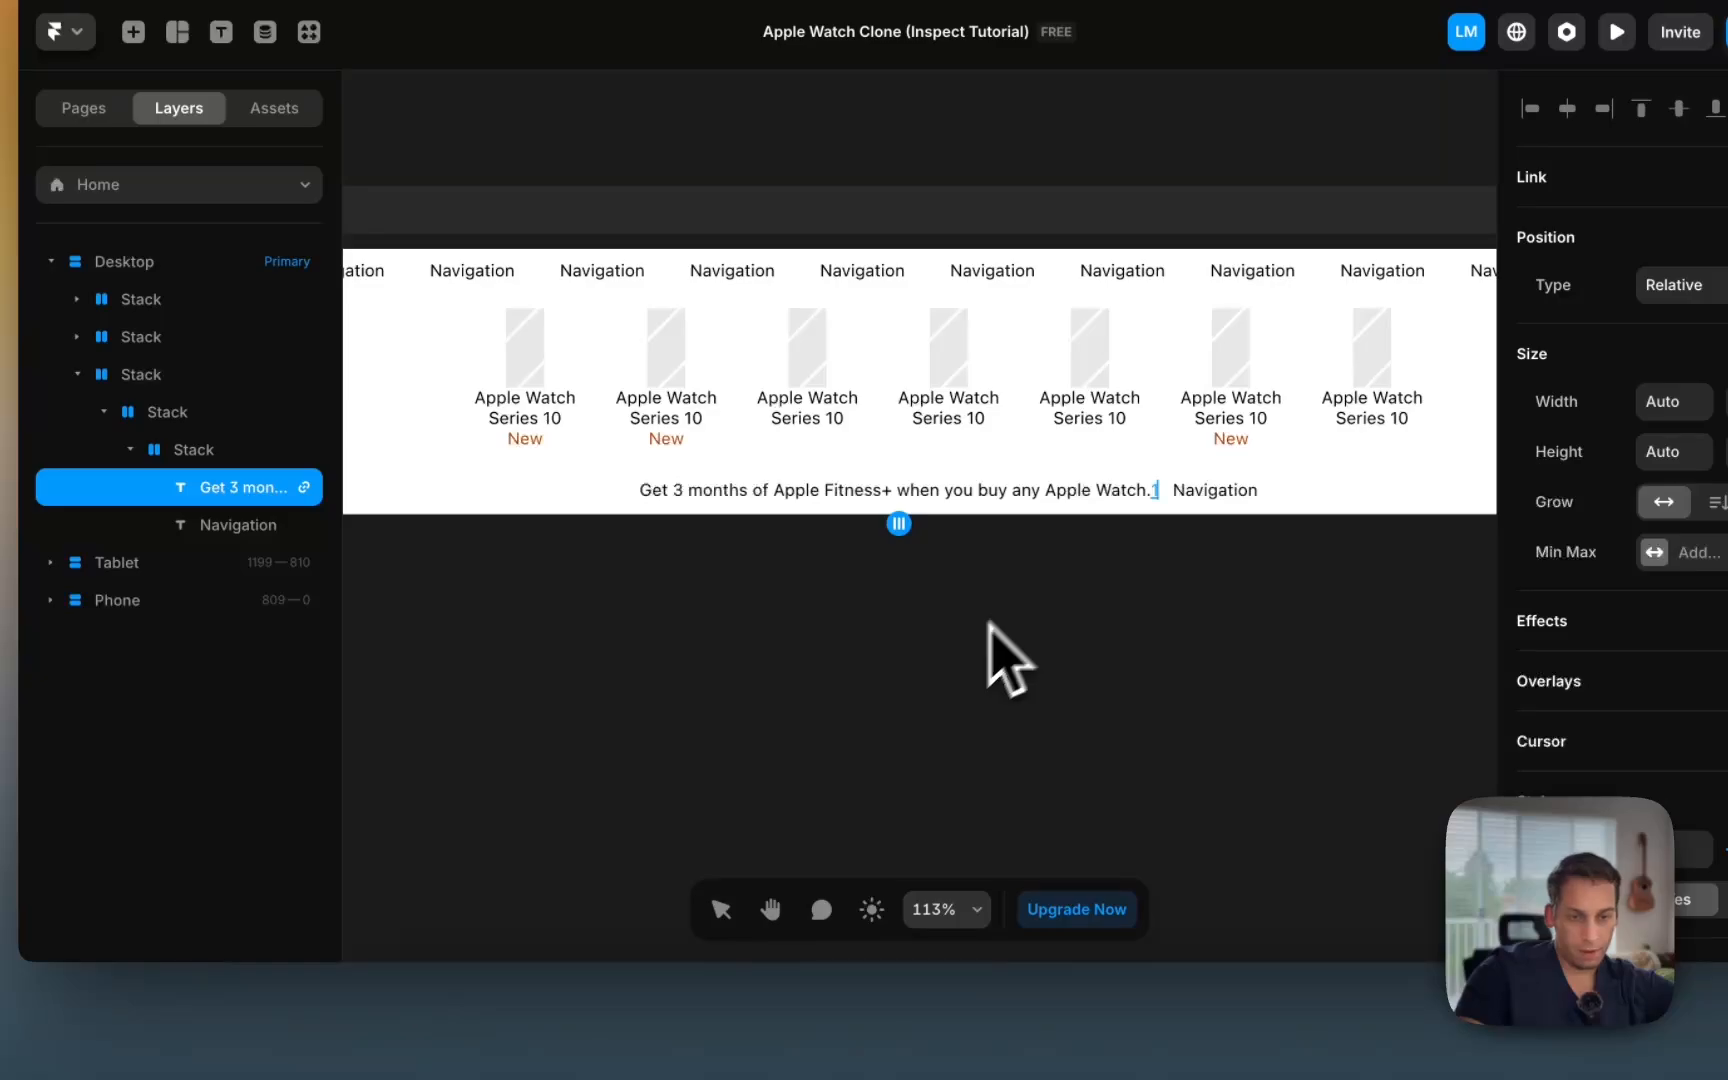
Step: Copy "Shop Apple Watch" from Apple's ribbon in Chrome and replace the second Navigation text with it in Framer
{"action": "left_click", "coordinate": [497, 1045]}
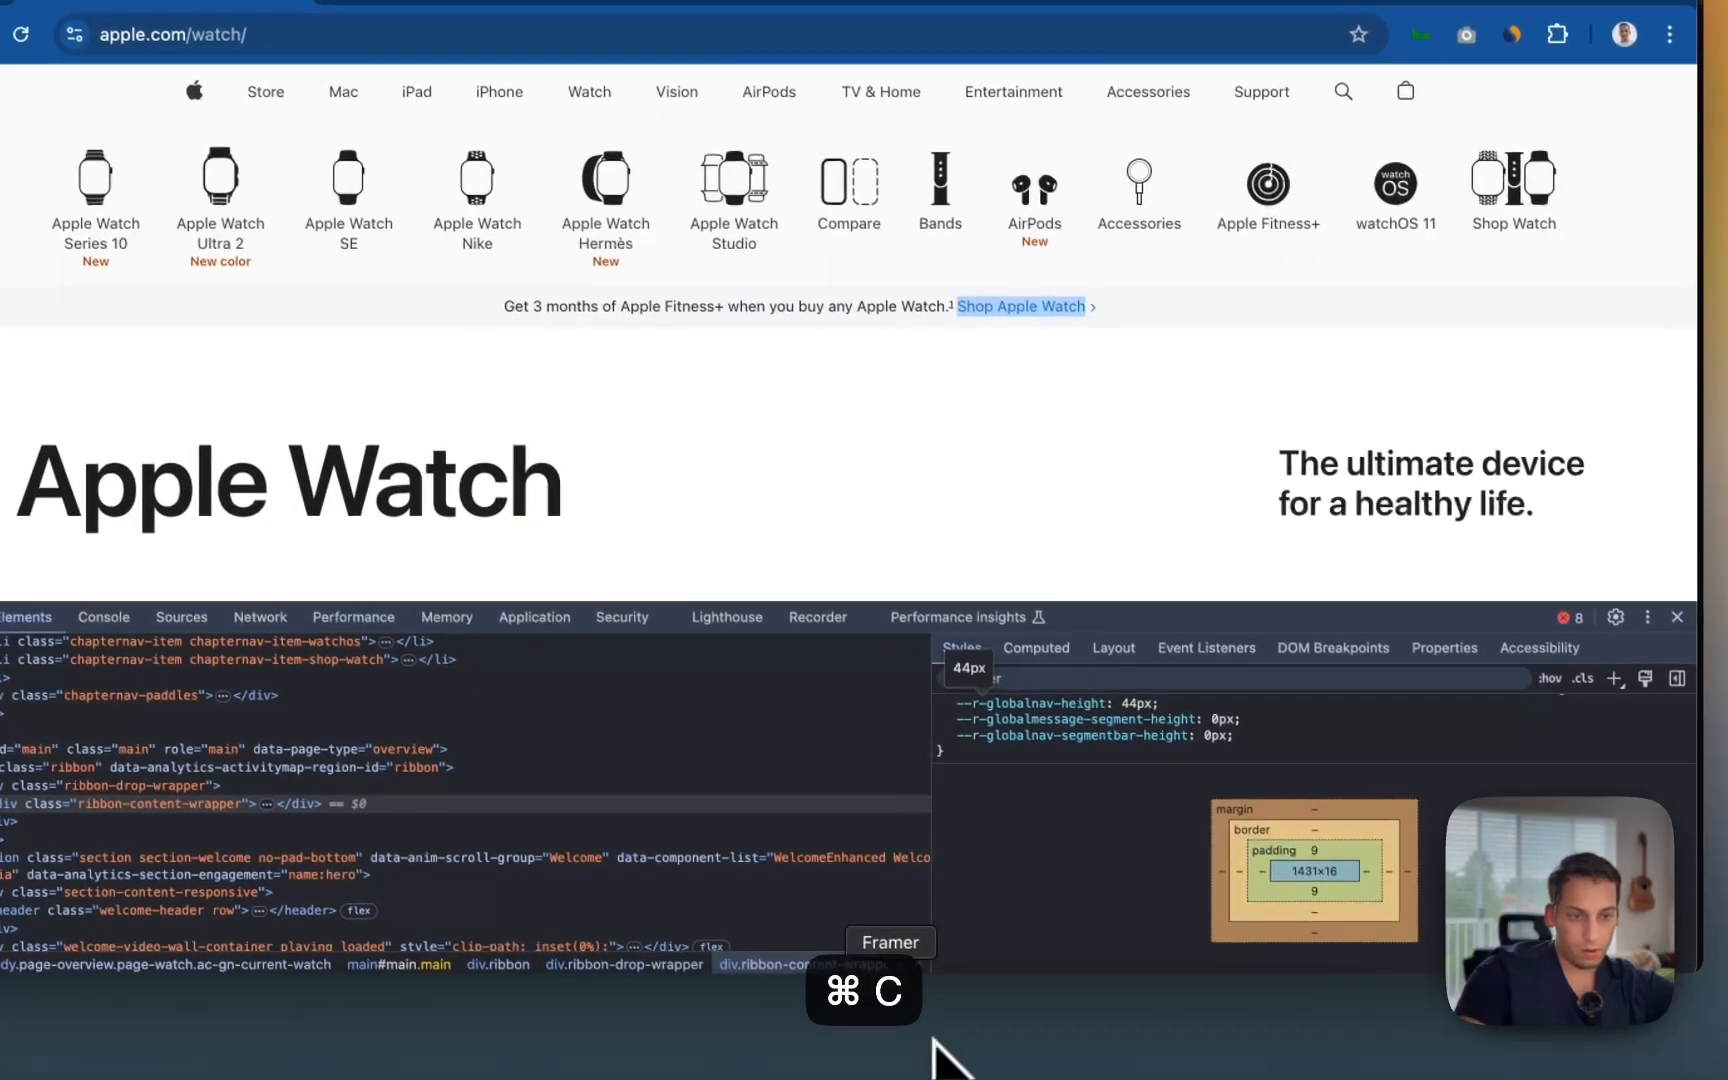
{"action": "left_click", "coordinate": [895, 1049]}
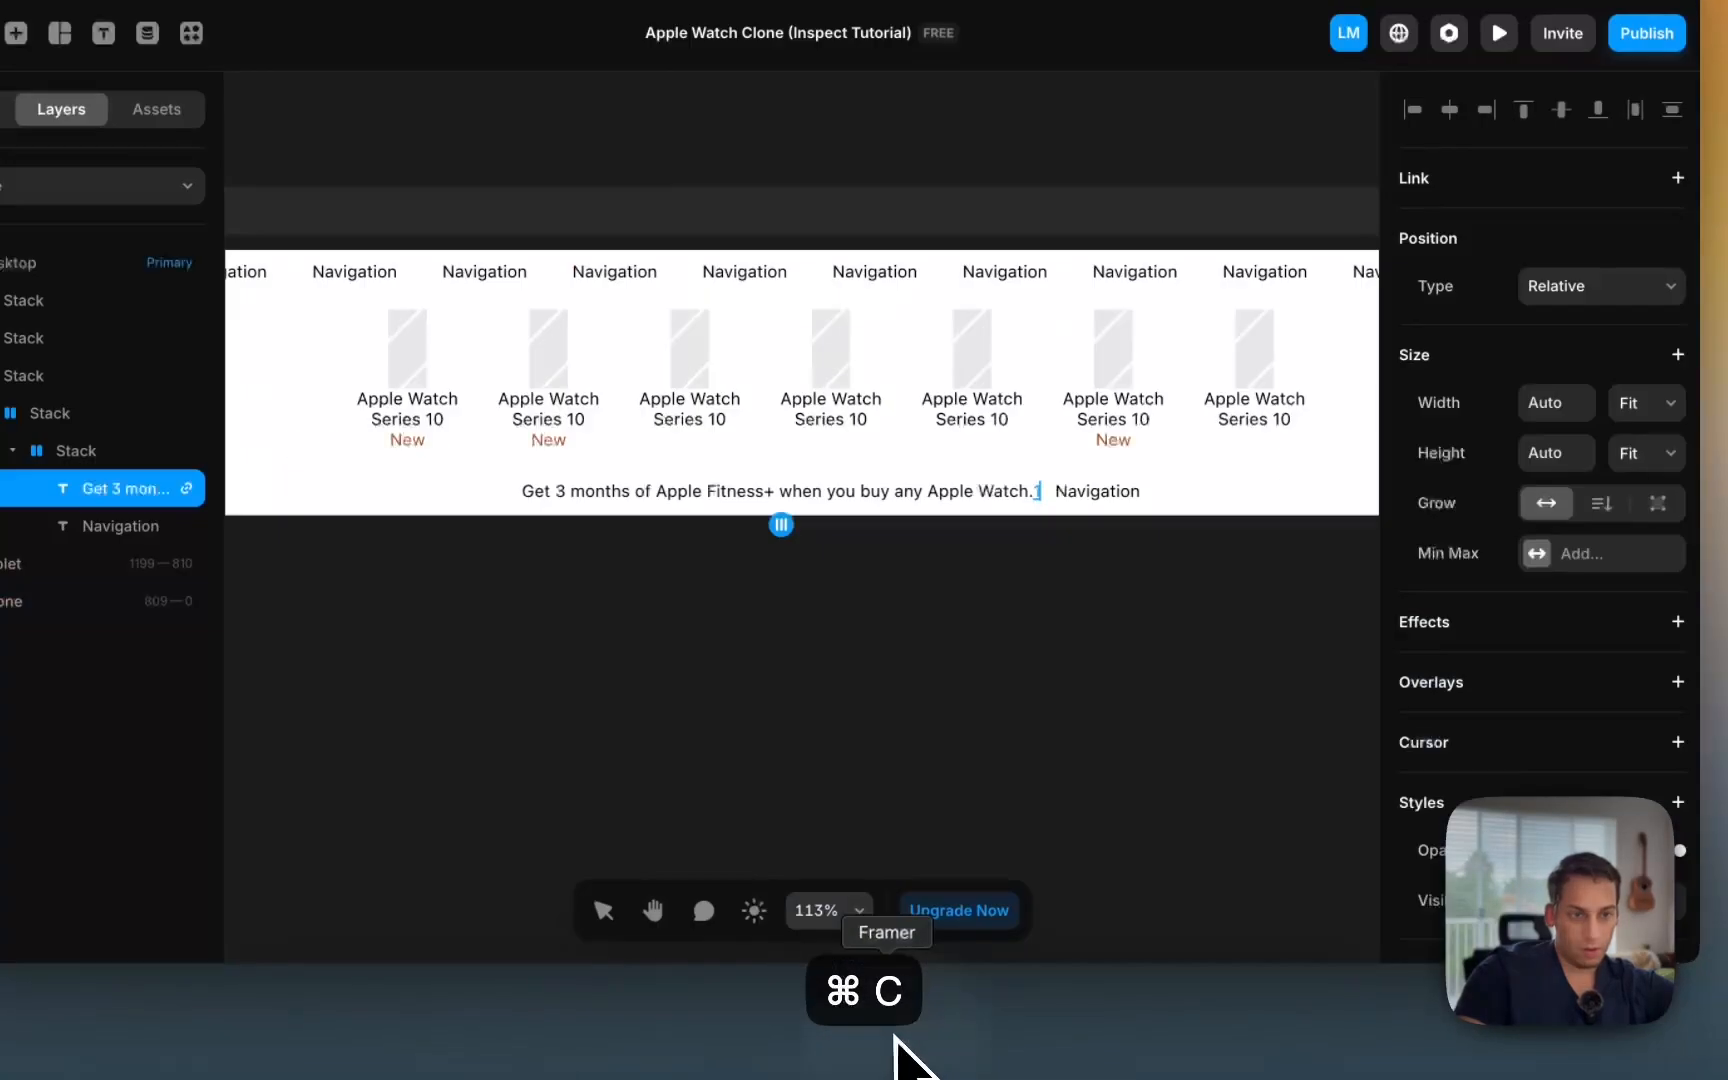
{"action": "double_click", "coordinate": [1073, 491]}
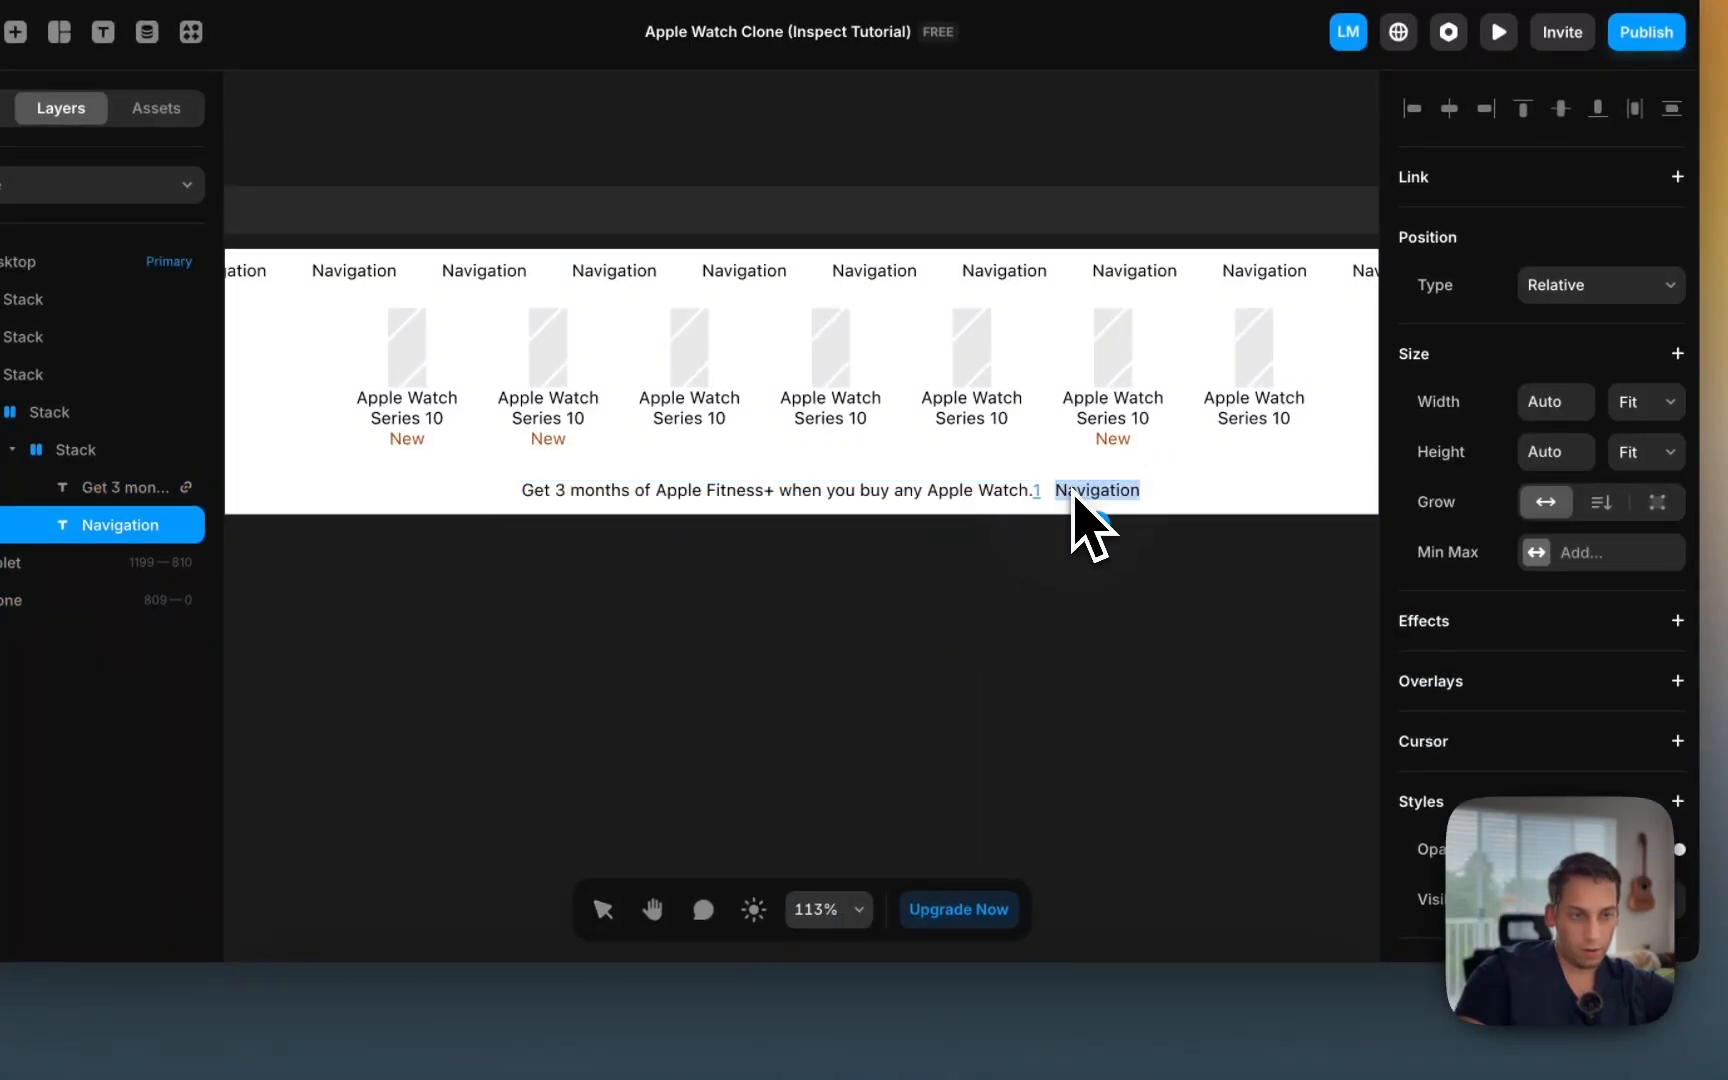
{"action": "key", "text": "super+v"}
{"action": "scroll", "coordinate": [828, 632], "scroll_direction": "right", "scroll_amount": 2}
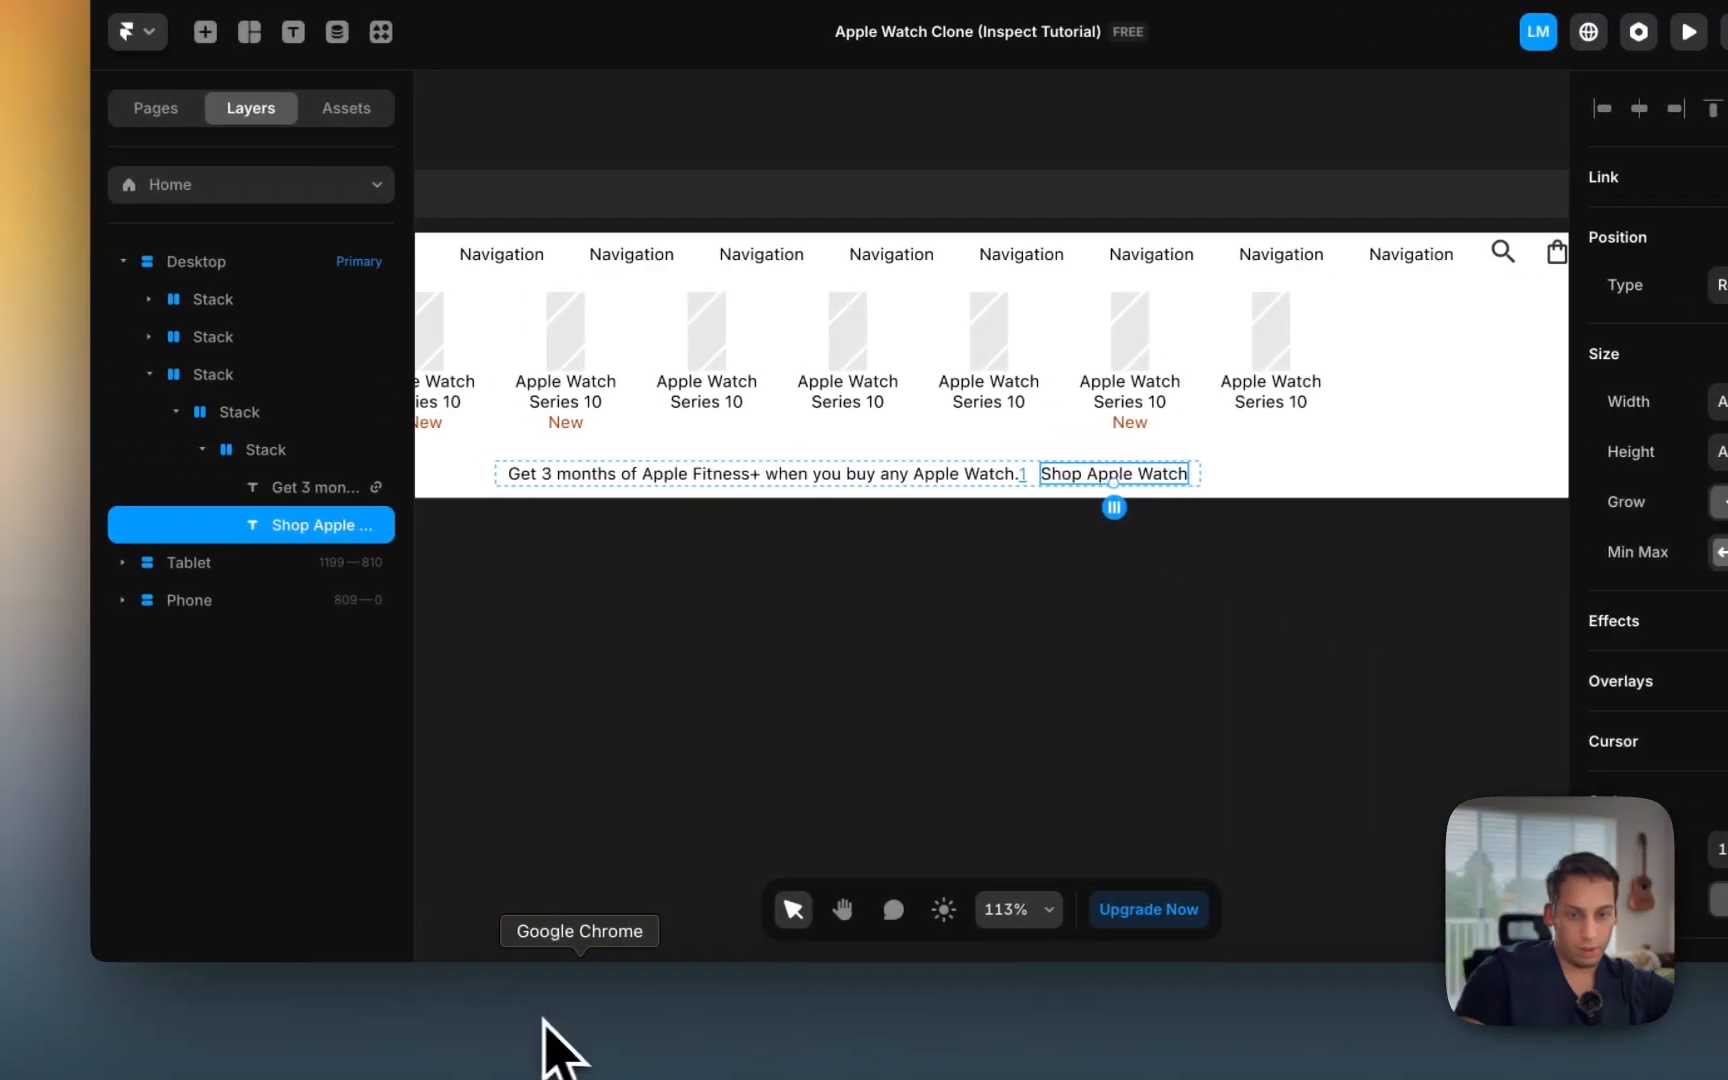
Step: Check the "Shop Apple Watch" link color on Apple's ribbon in Chrome and set the matching Framer text's color to #0066CC
{"action": "left_click", "coordinate": [573, 1020]}
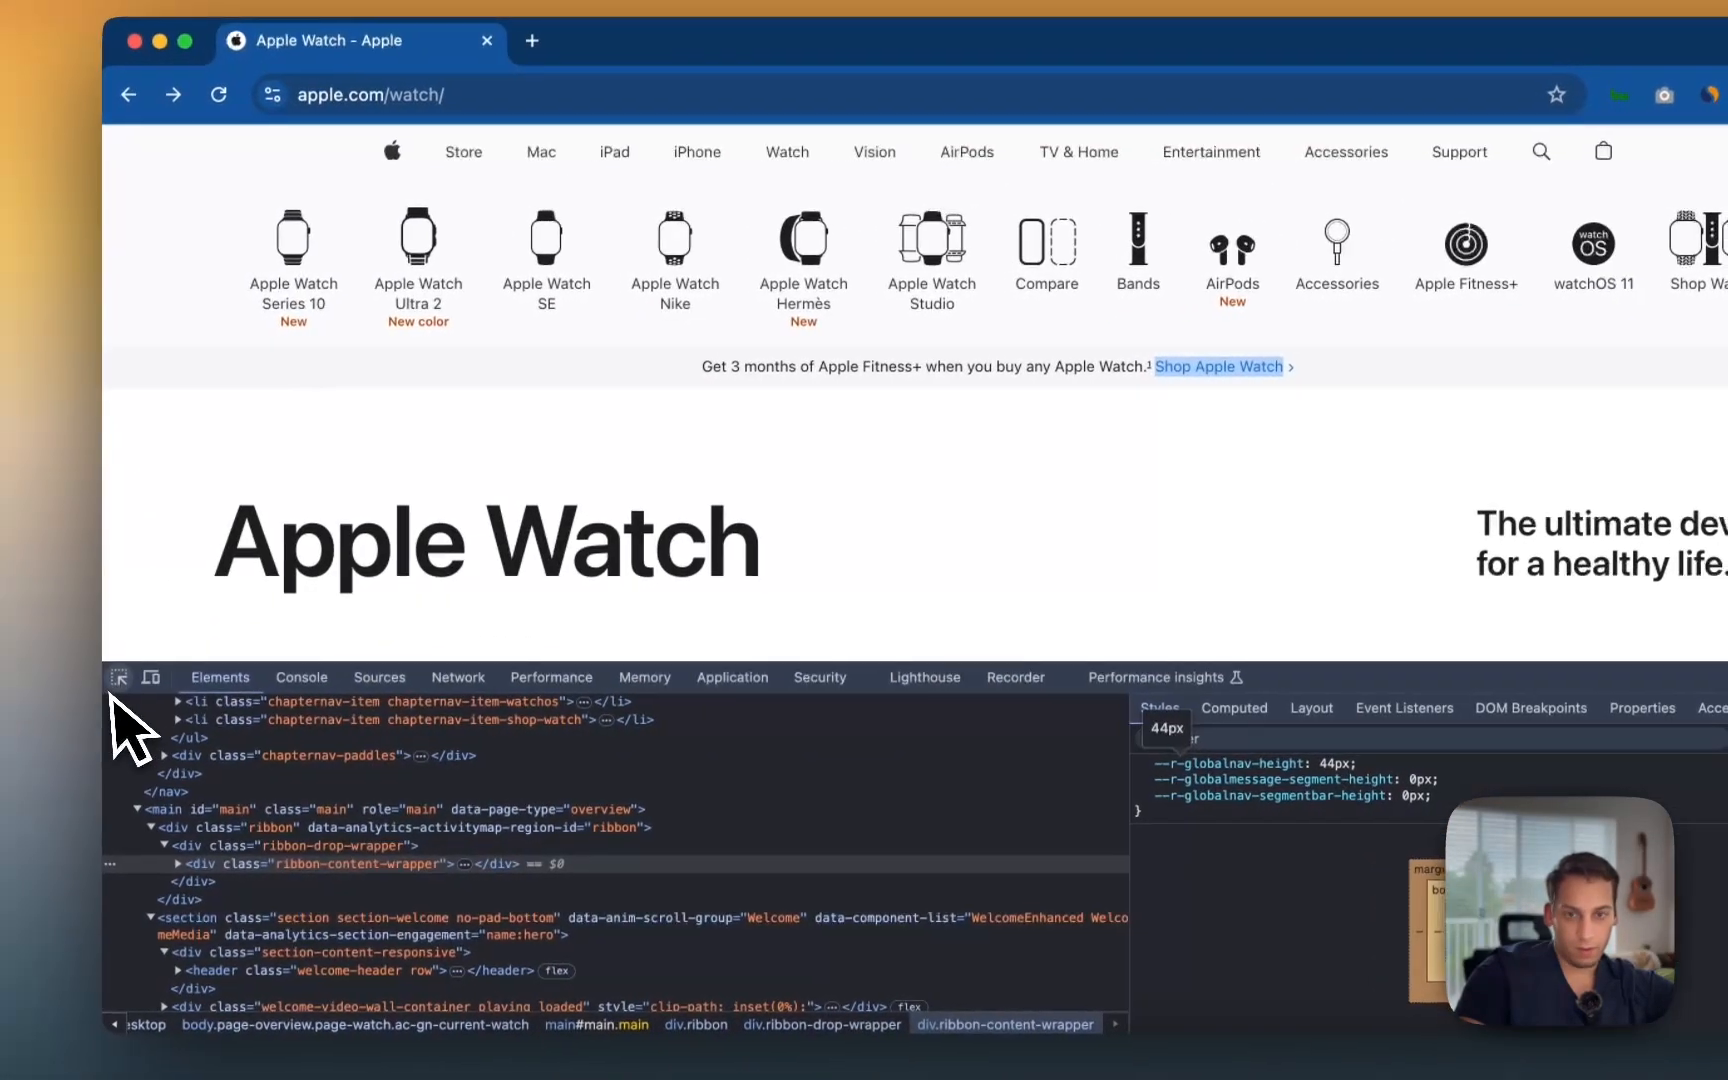
{"action": "left_click", "coordinate": [110, 606]}
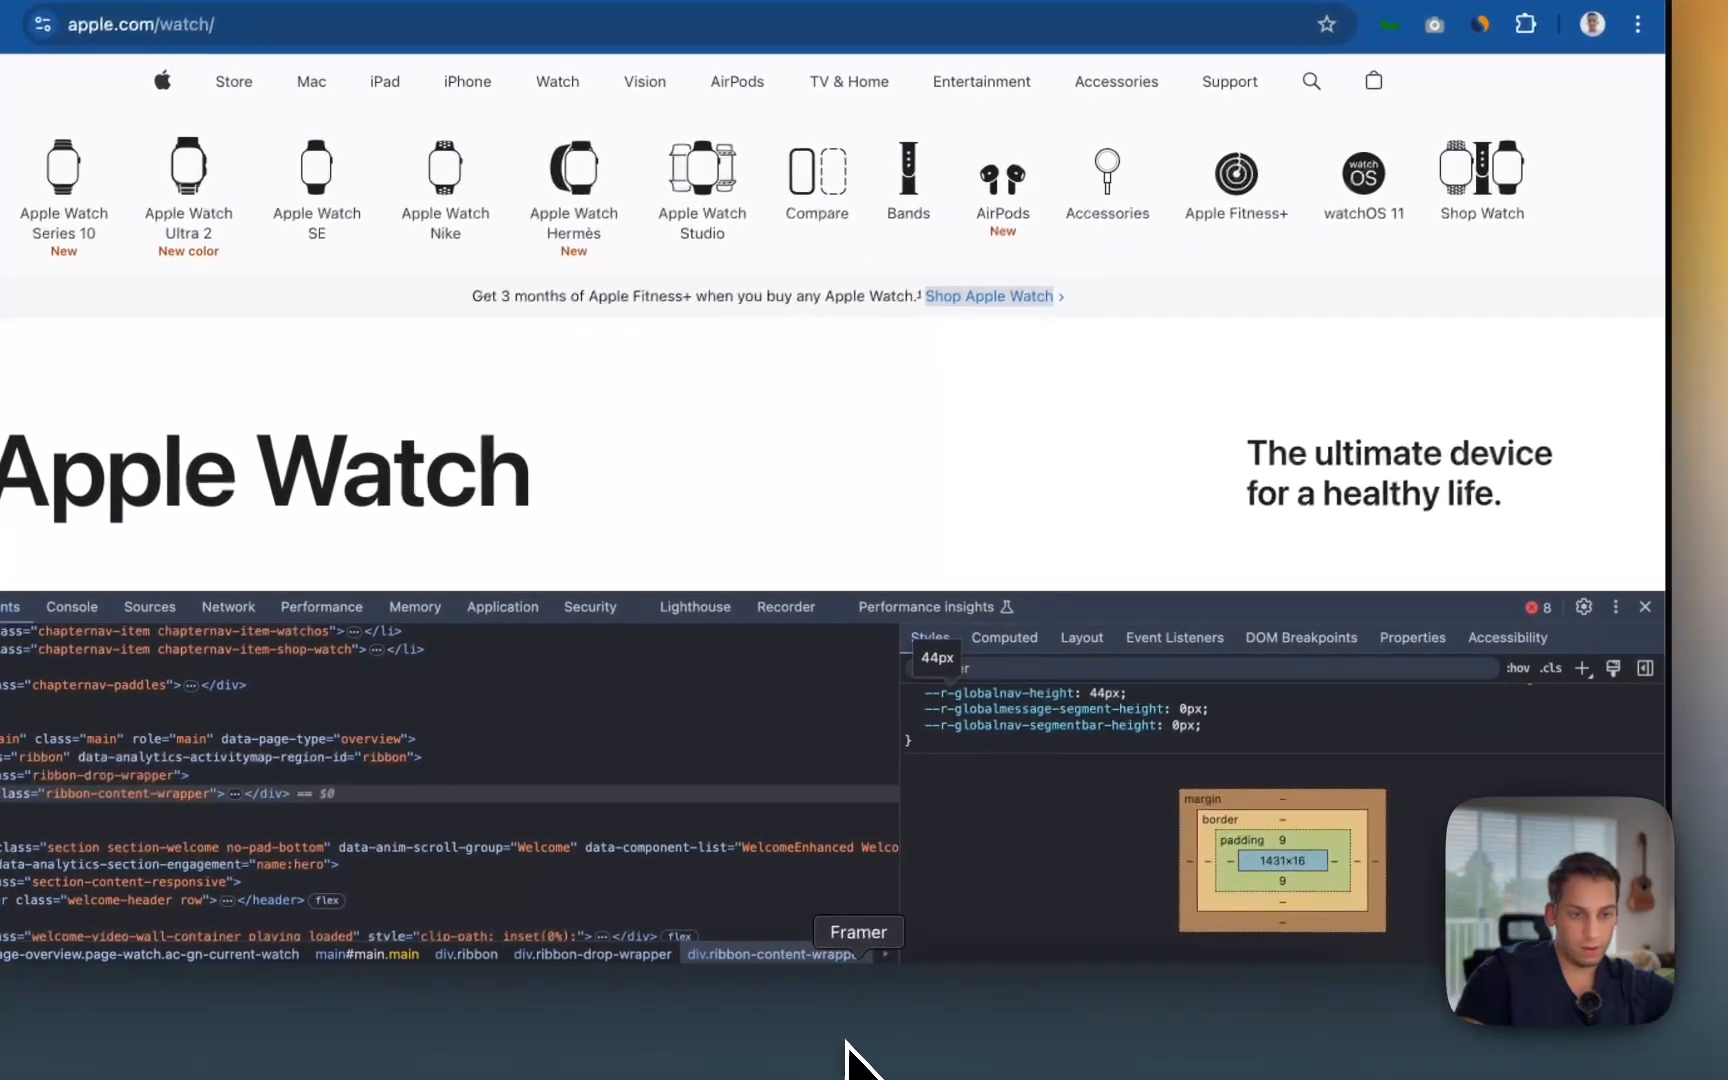
{"action": "left_click", "coordinate": [858, 1045]}
{"action": "scroll", "coordinate": [1472, 848], "scroll_direction": "down", "scroll_amount": 10}
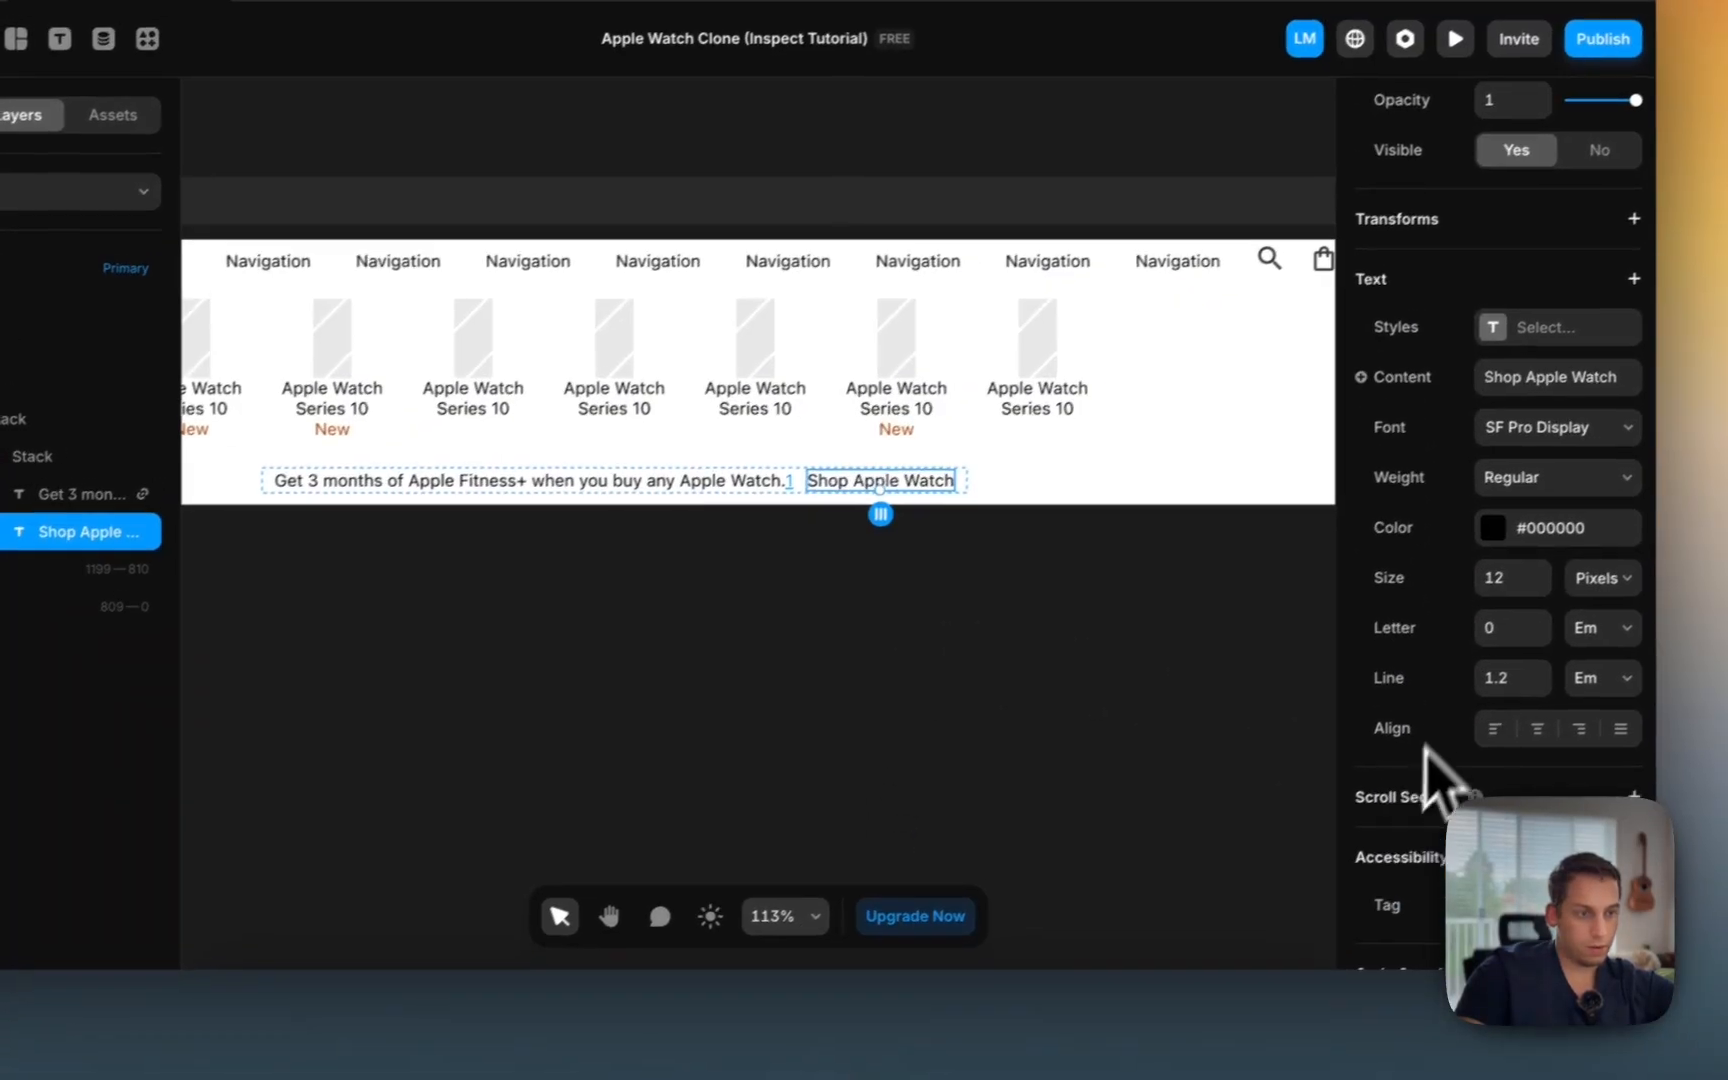
{"action": "left_click", "coordinate": [1506, 520]}
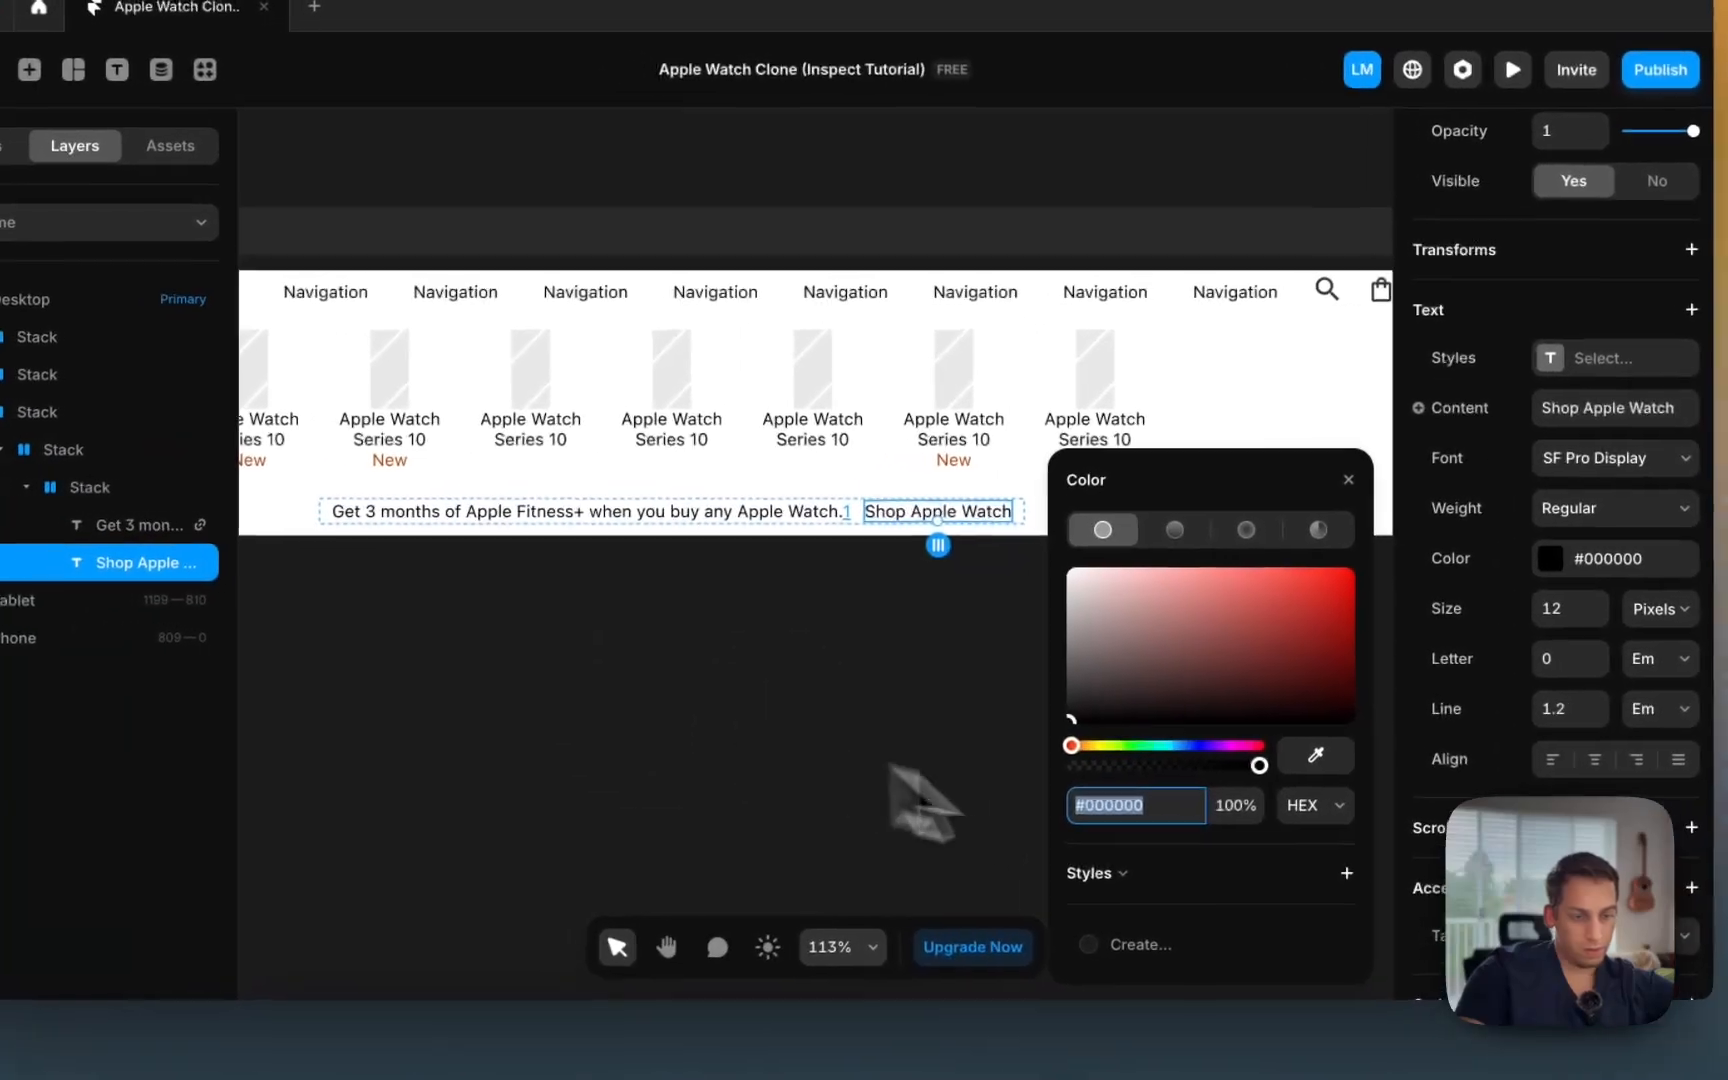
{"action": "type", "text": "0066CC"}
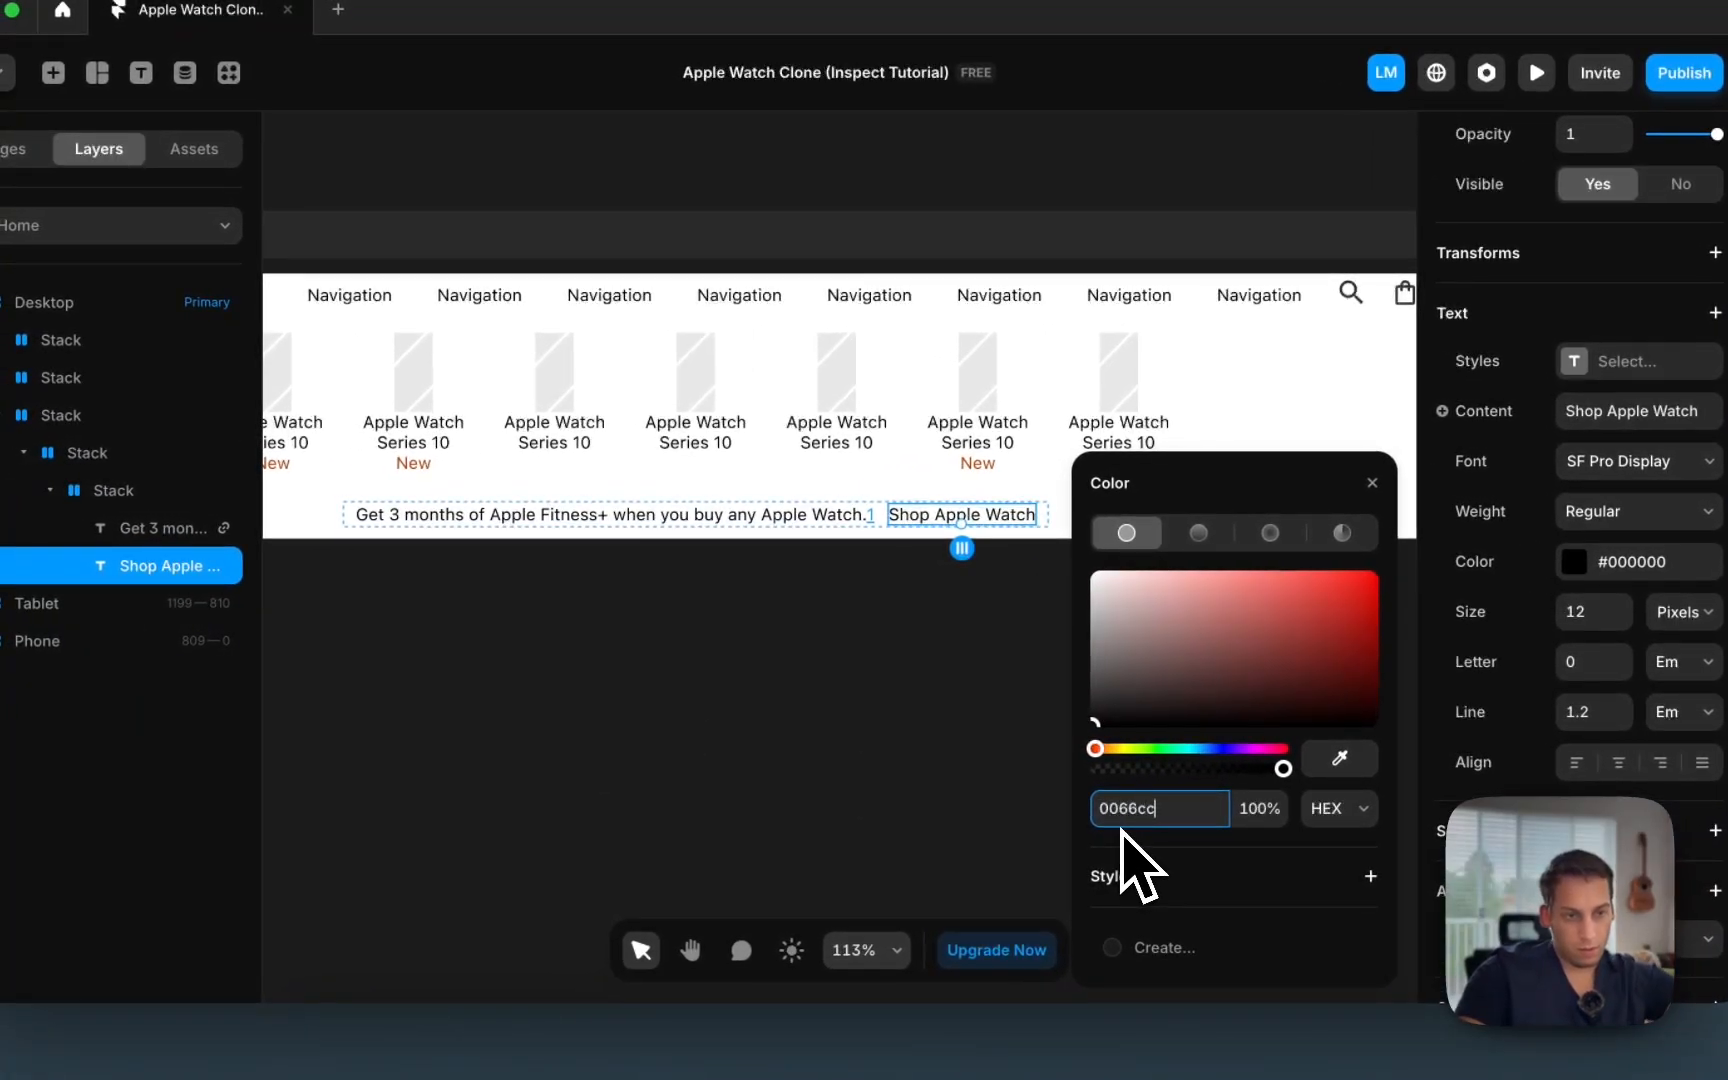
{"action": "left_click", "coordinate": [910, 702]}
{"action": "scroll", "coordinate": [905, 690], "scroll_direction": "down", "scroll_amount": 6}
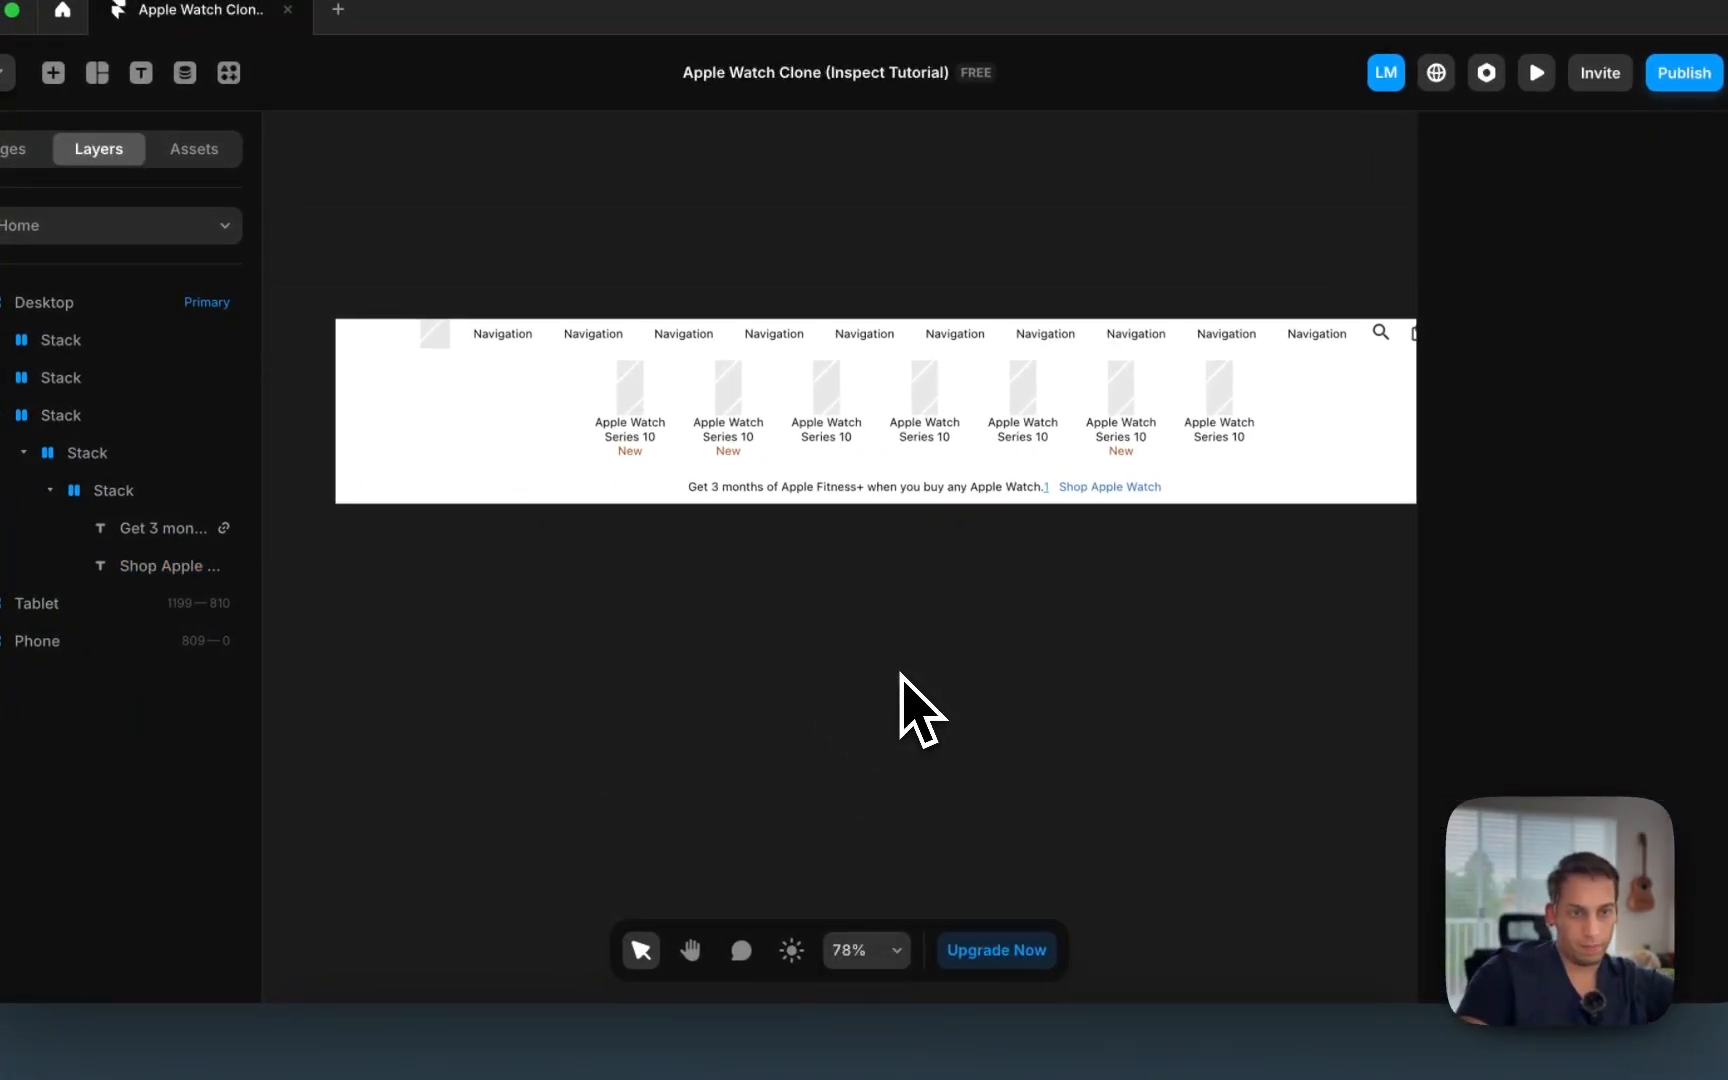
{"action": "scroll", "coordinate": [903, 605], "scroll_direction": "up", "scroll_amount": 4}
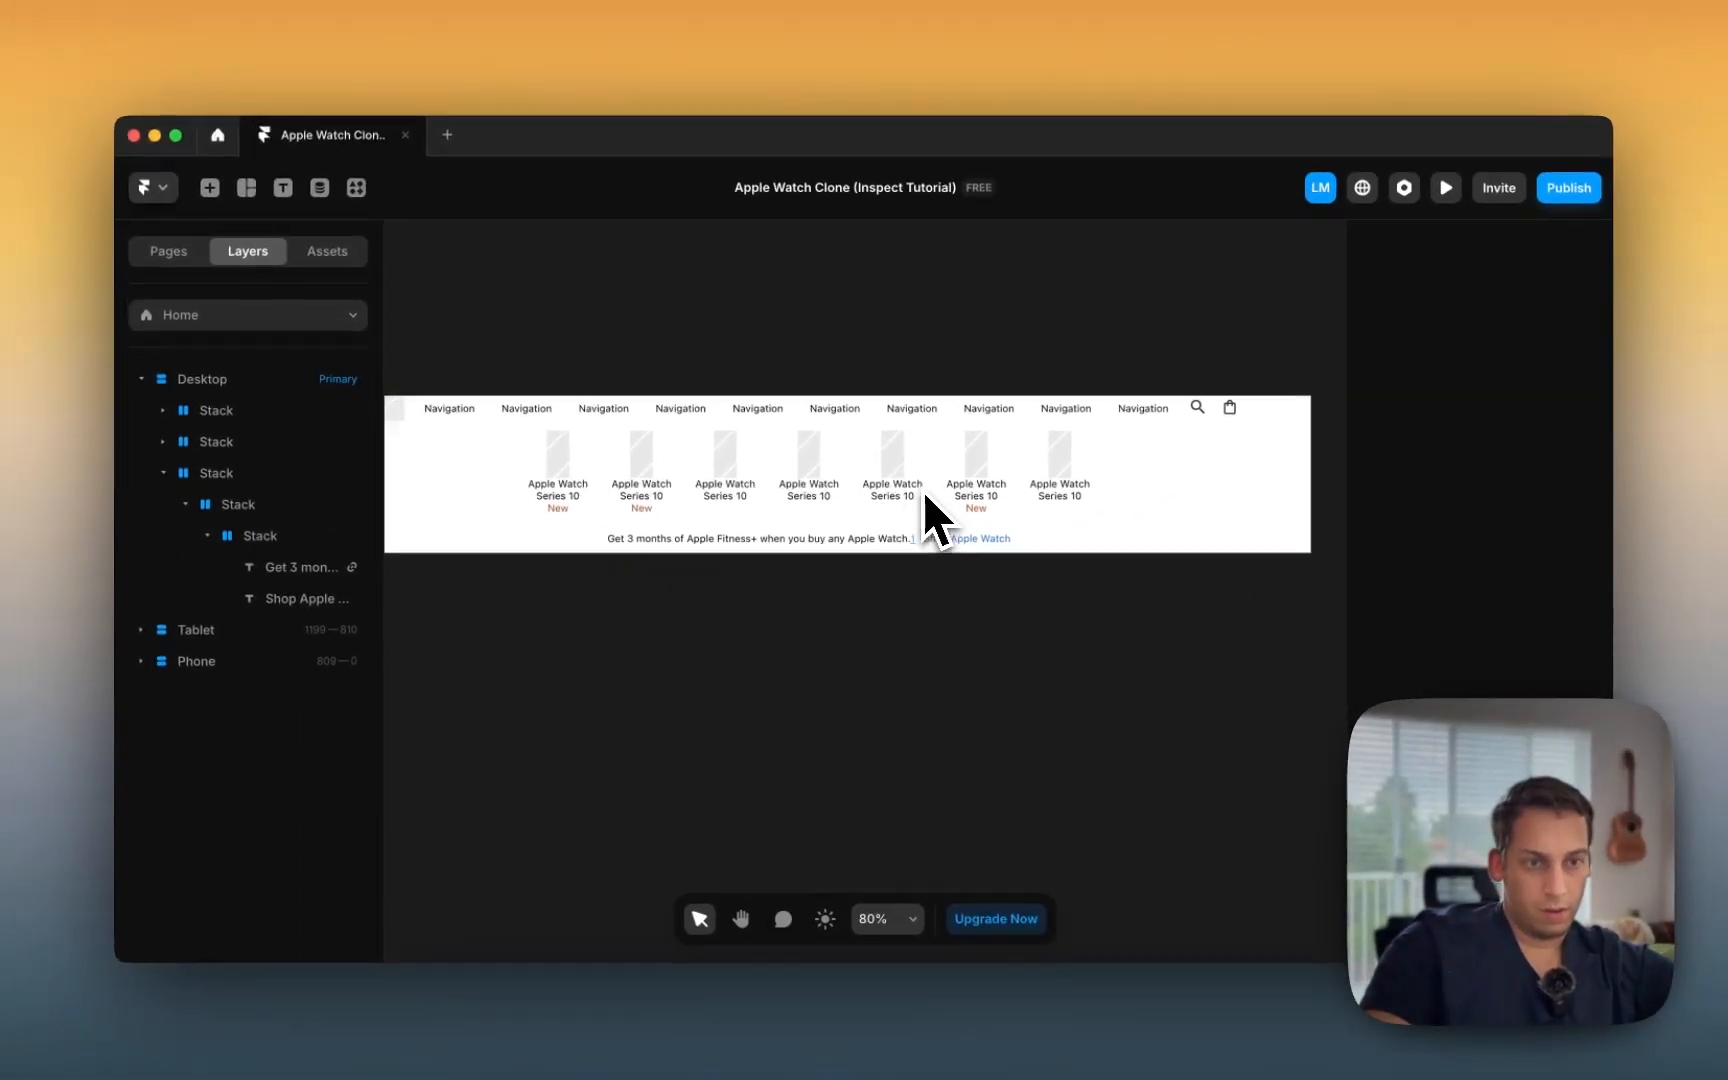
{"action": "scroll", "coordinate": [923, 490], "scroll_direction": "up", "scroll_amount": 1}
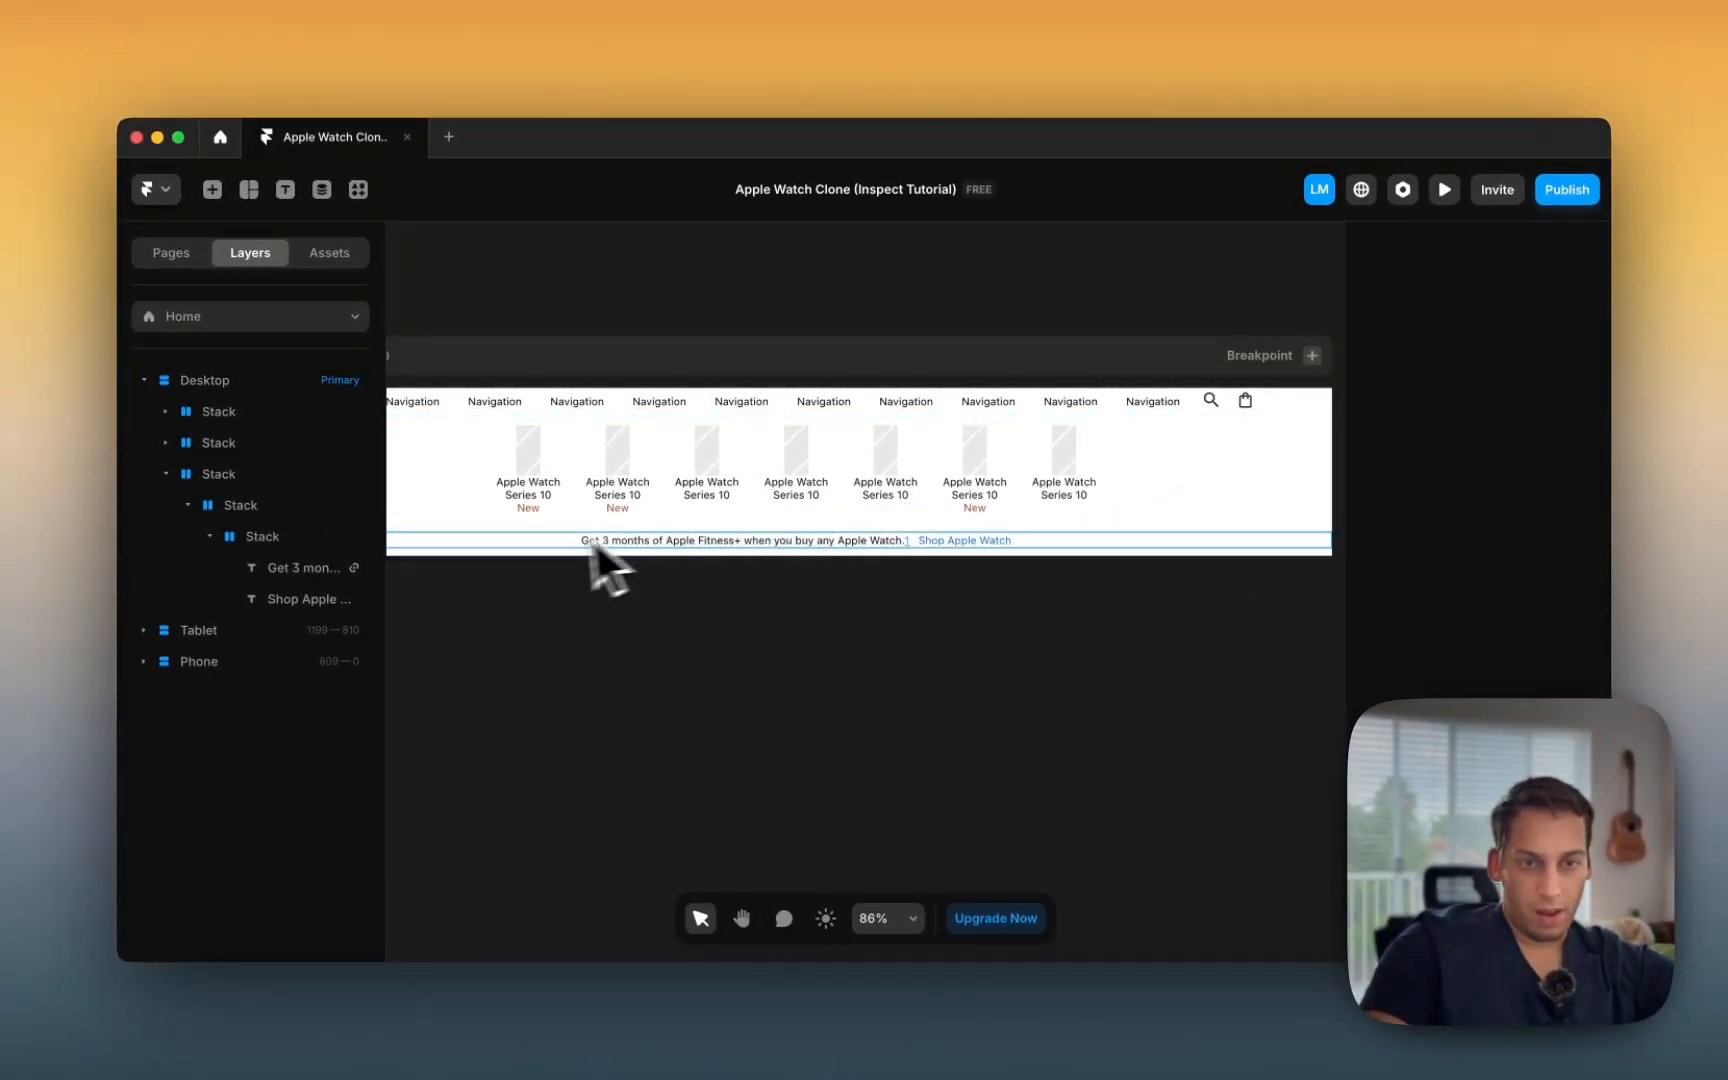
Step: Check Apple's ribbon background in Chrome, and give the promo row's outer stack in Framer a matching light gray fill
{"action": "left_click", "coordinate": [571, 1061]}
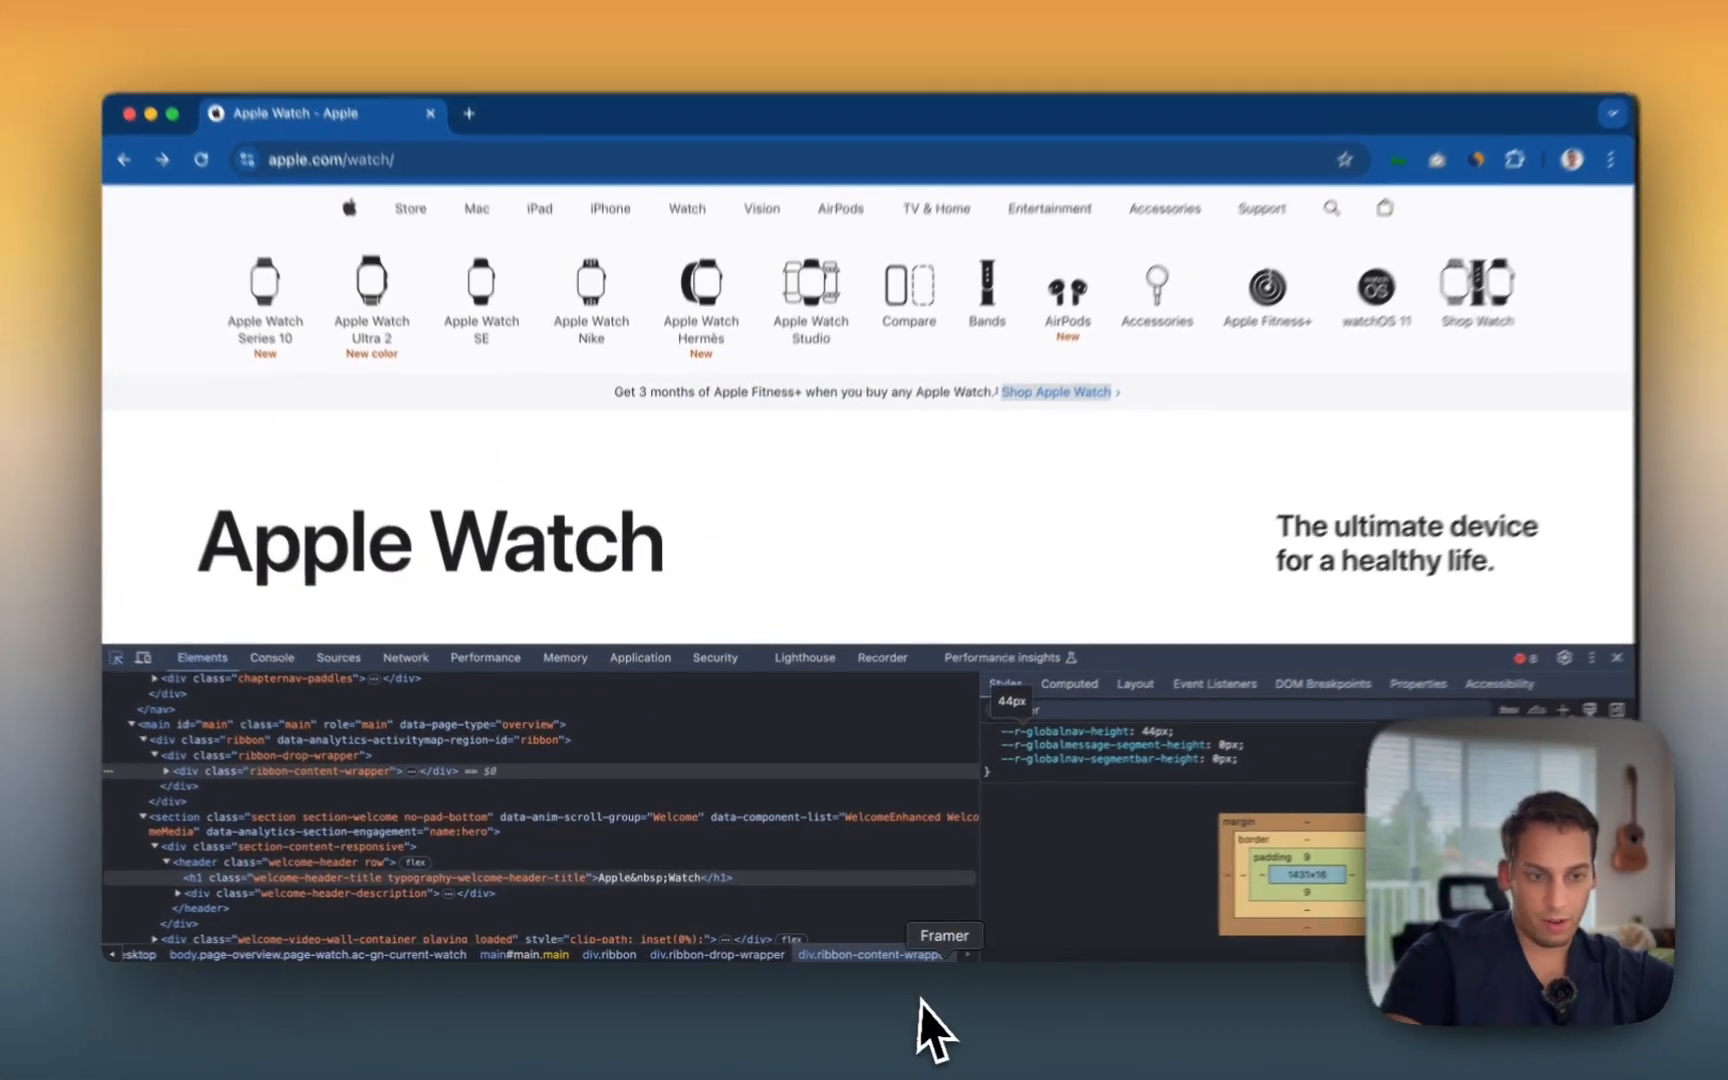
{"action": "left_click", "coordinate": [925, 999]}
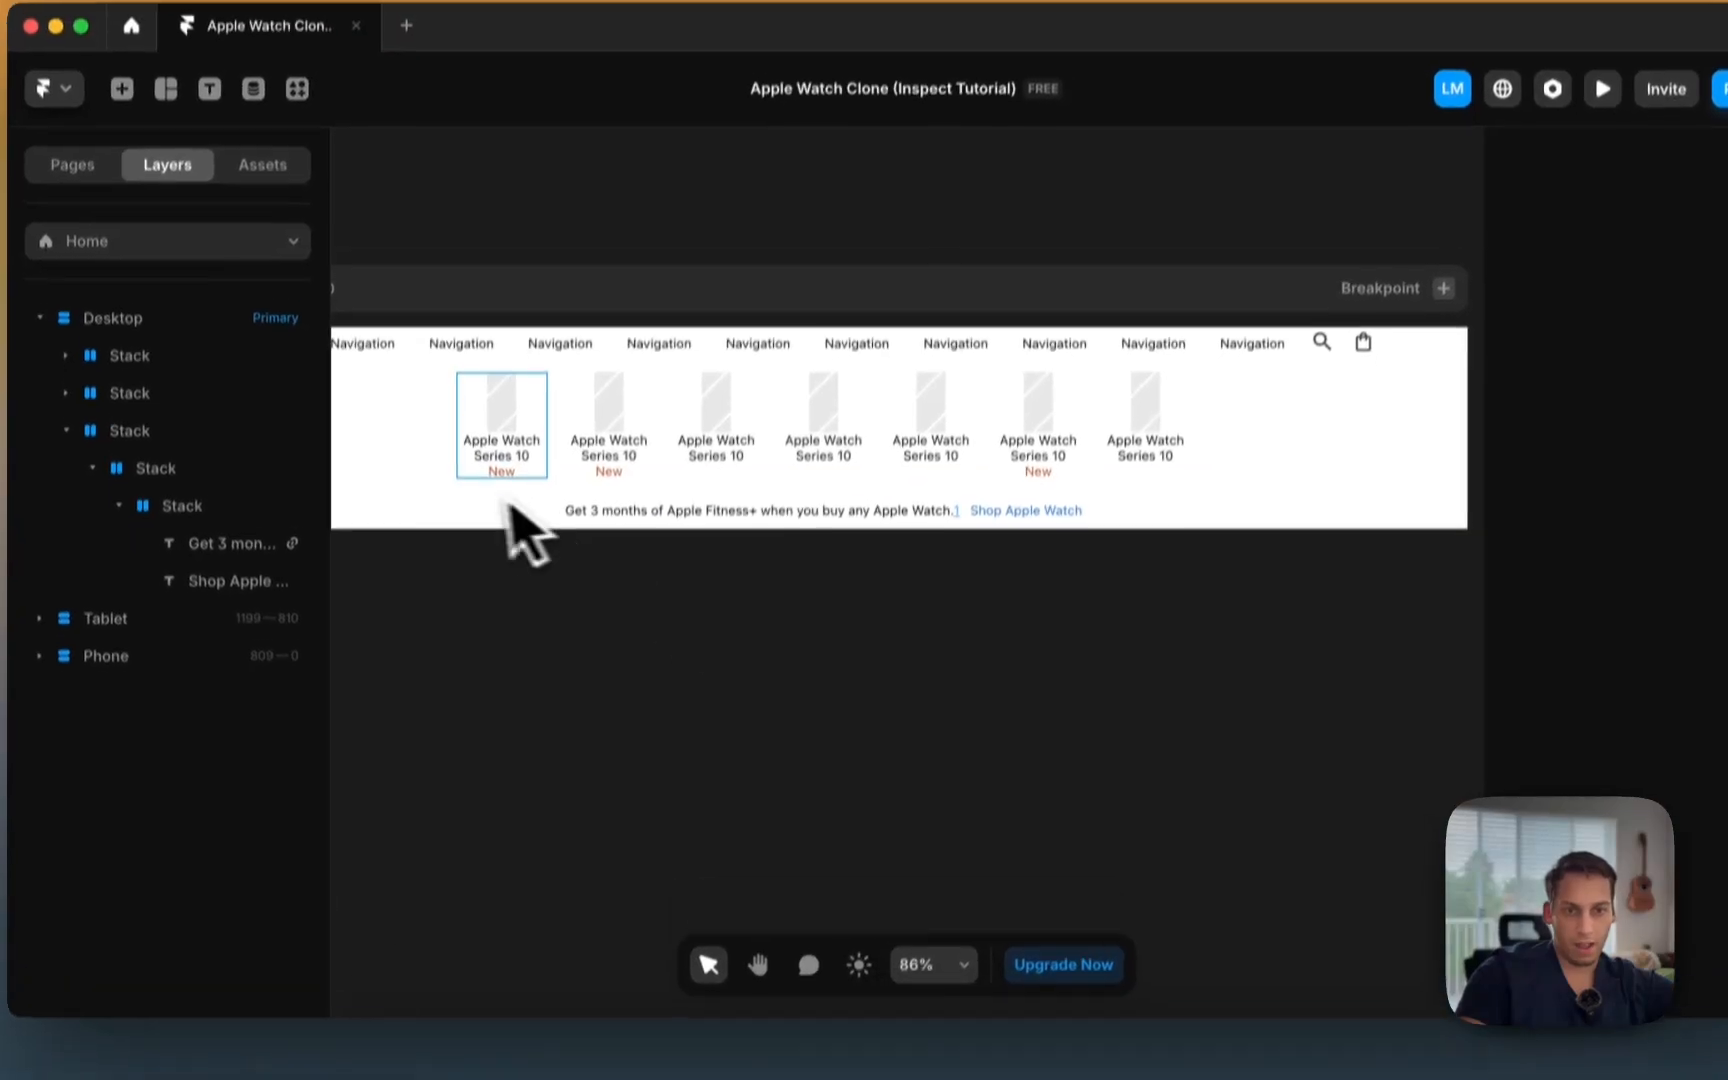
{"action": "left_click", "coordinate": [447, 539]}
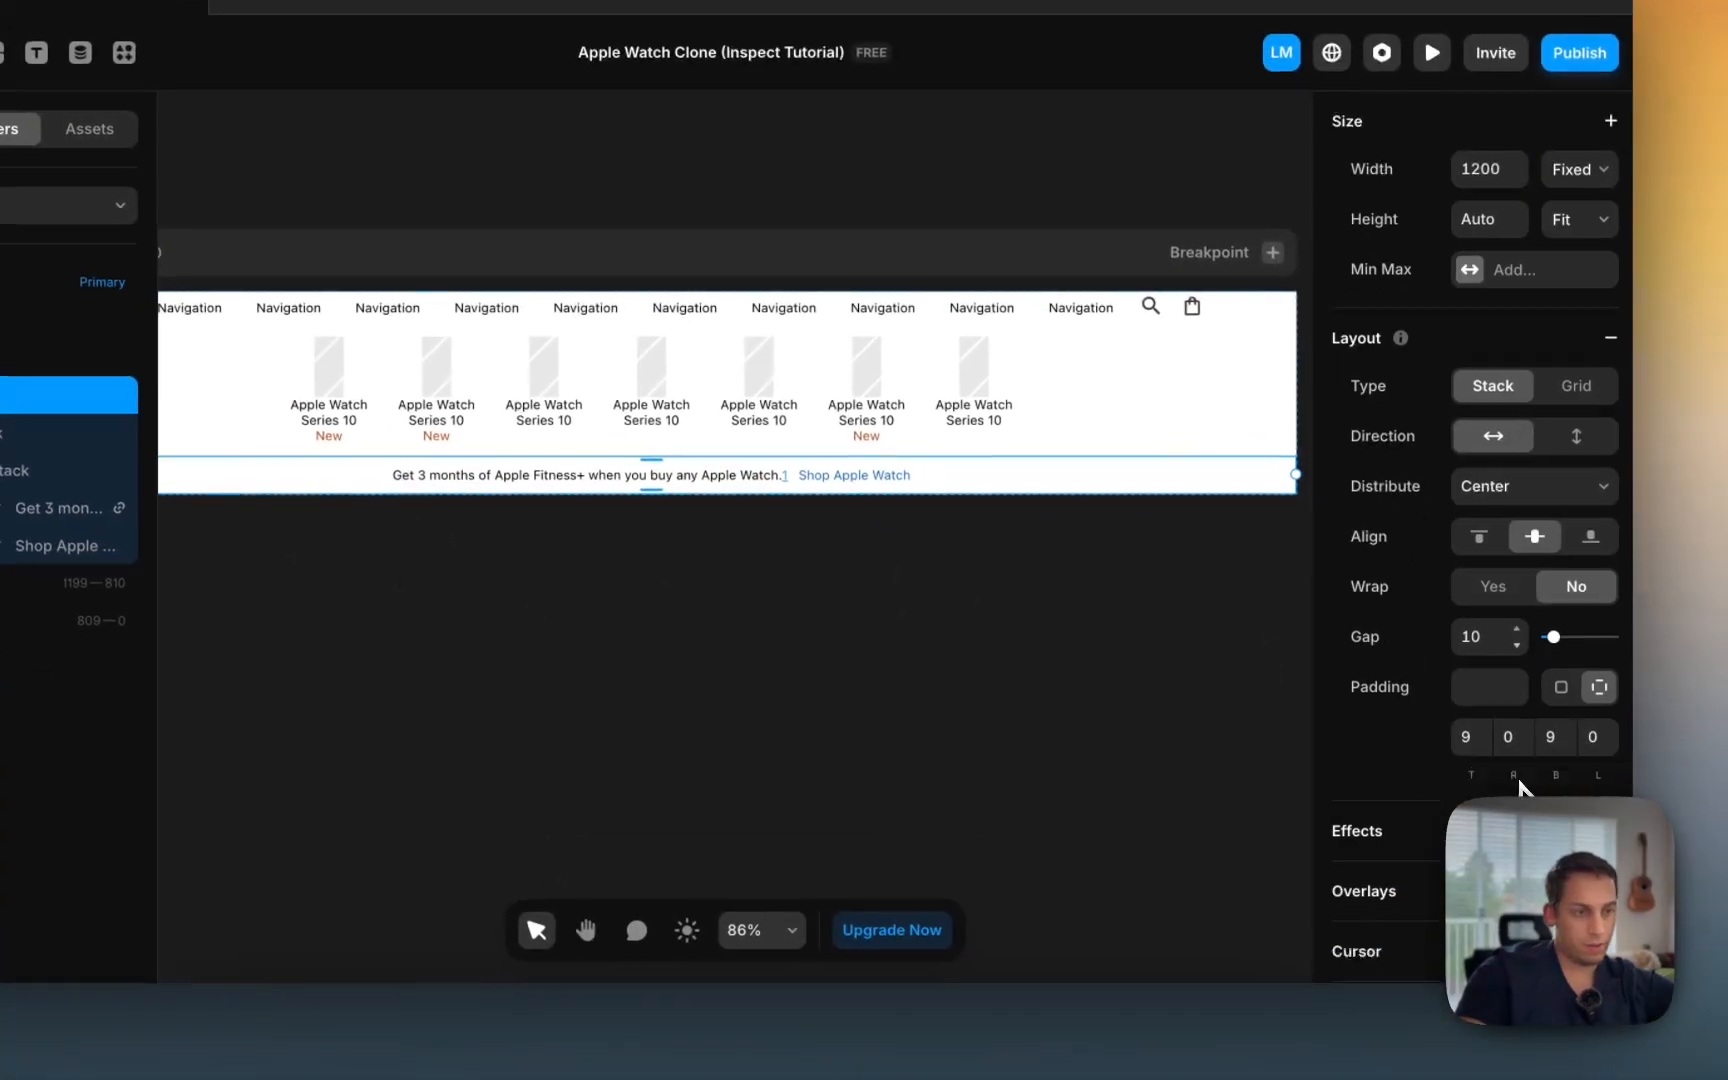
{"action": "scroll", "coordinate": [1519, 787], "scroll_direction": "down", "scroll_amount": 5}
{"action": "left_click", "coordinate": [1508, 745]}
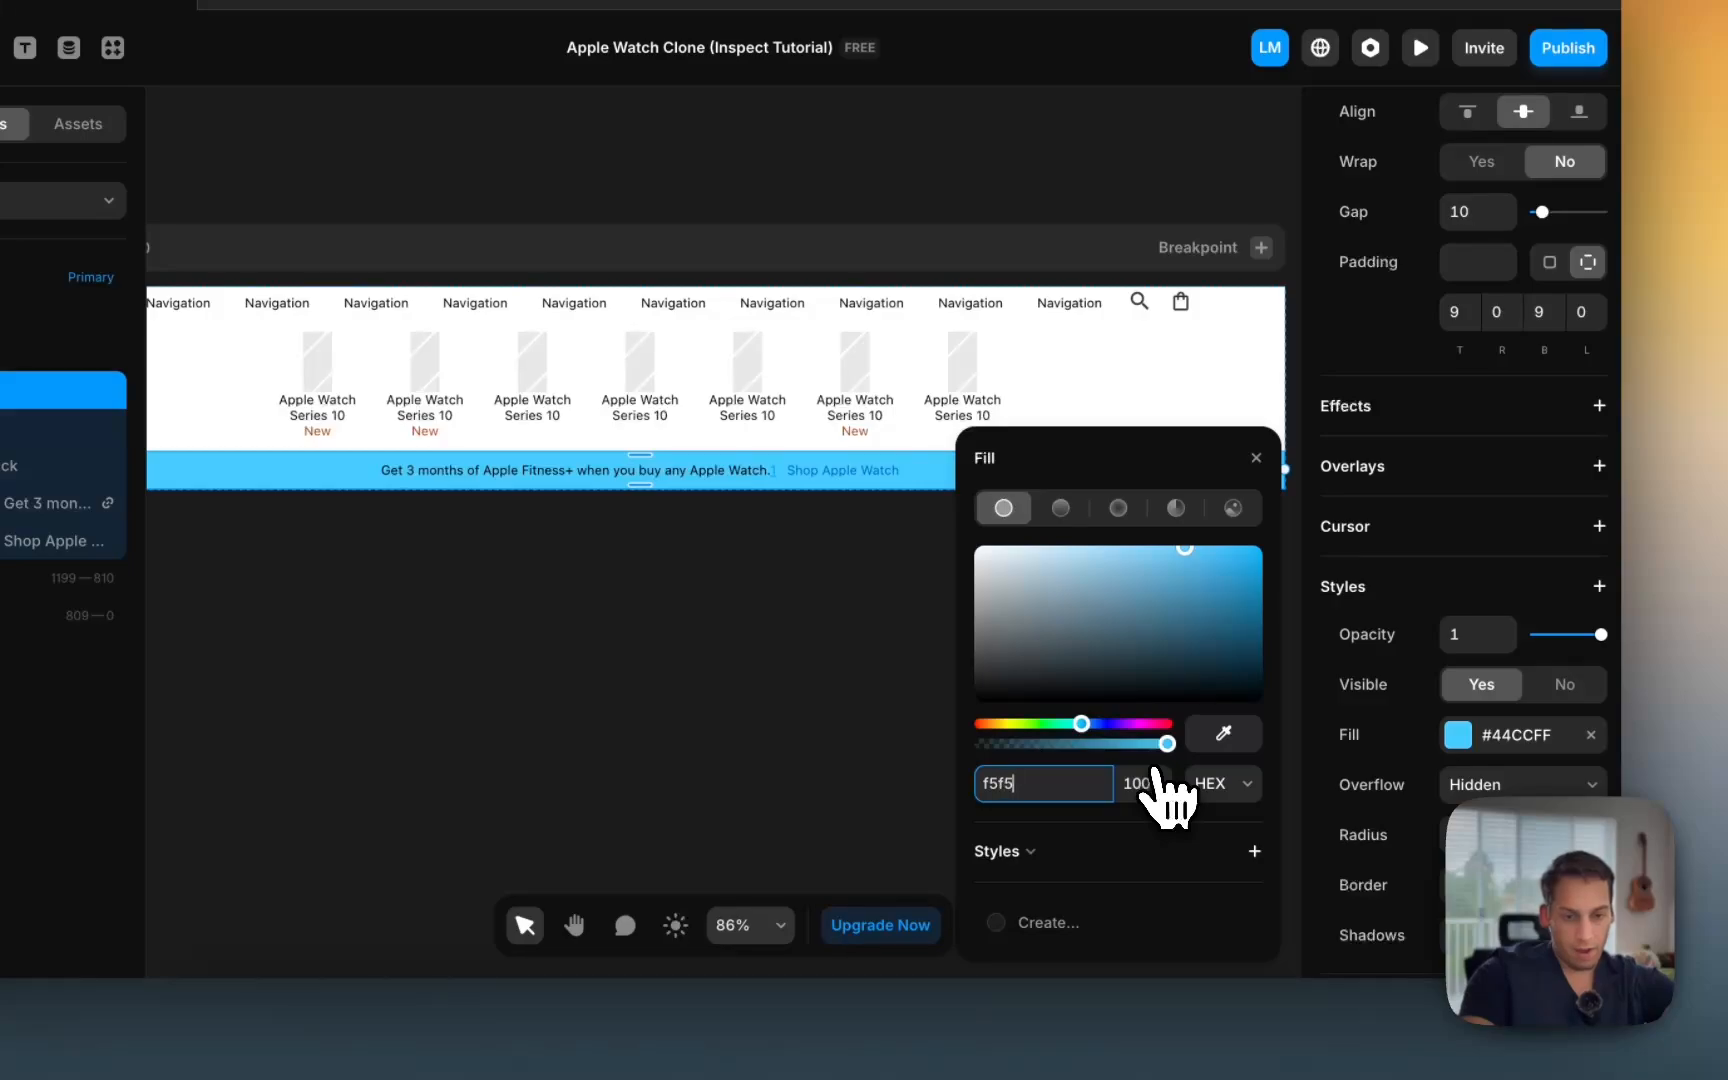
{"action": "left_click", "coordinate": [814, 648]}
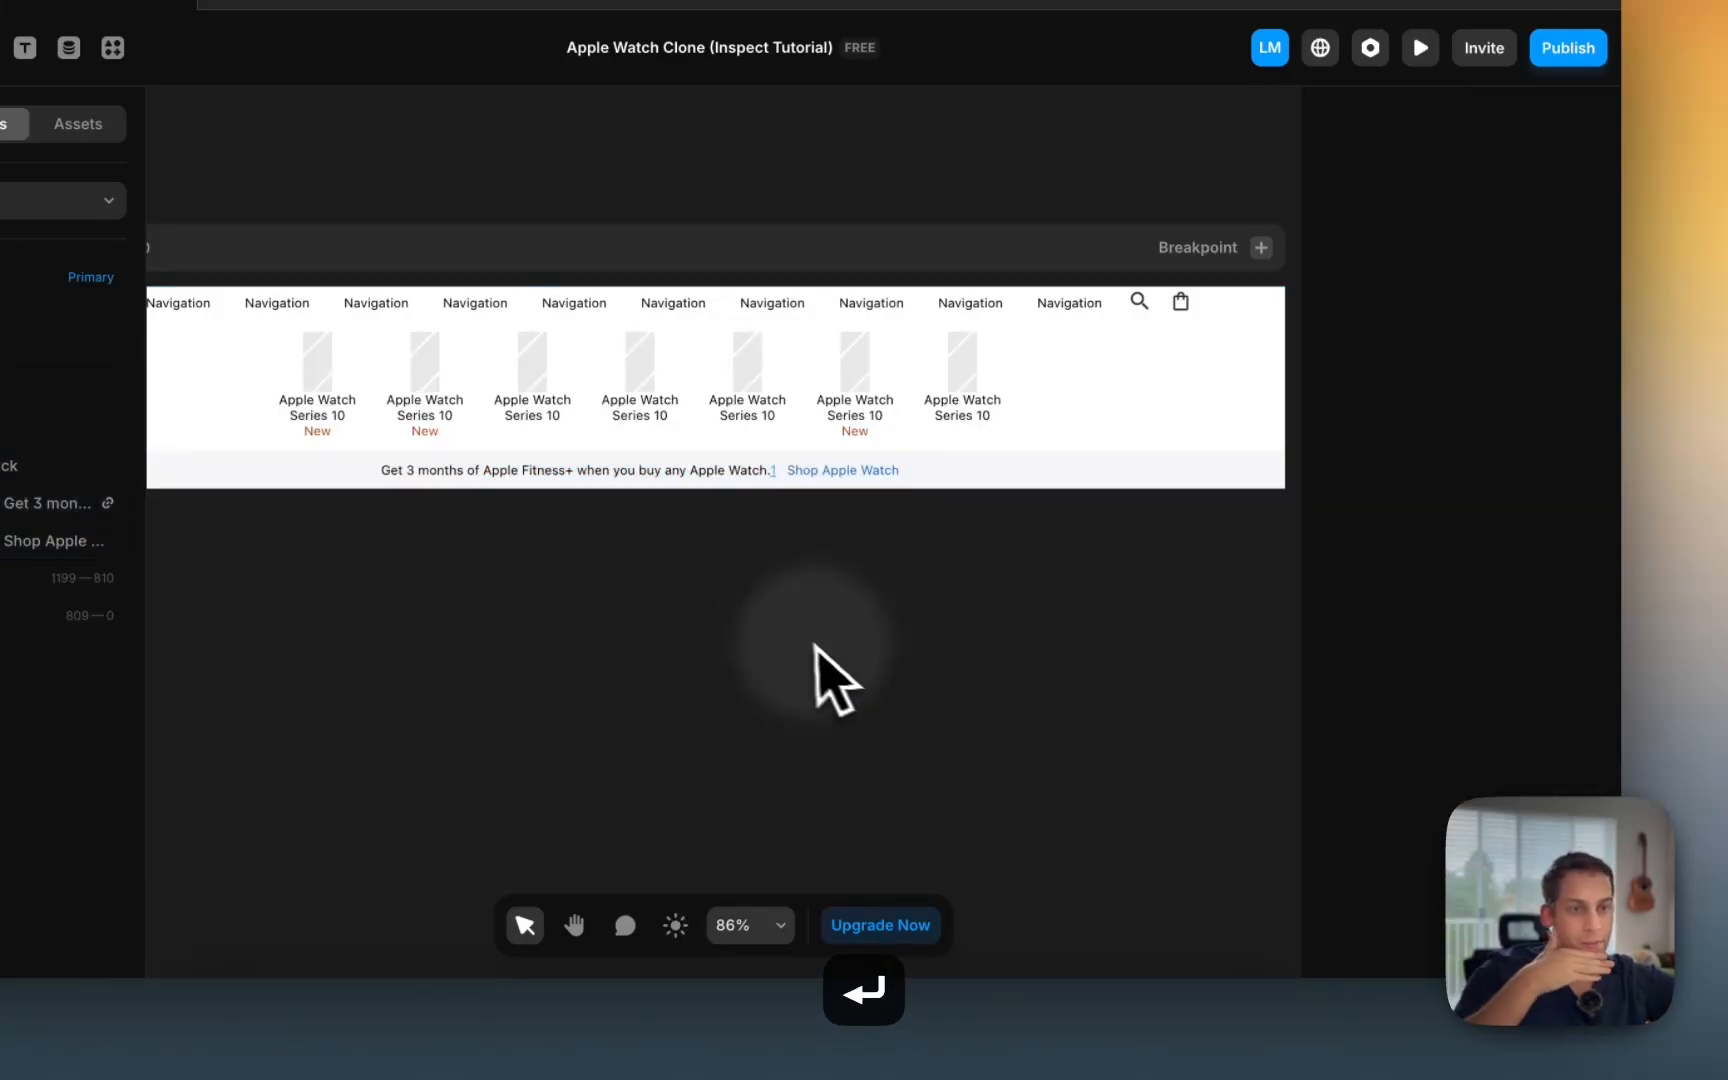
Step: Review the rebuilt header, examining the product row's image placeholders and the stacks that hold them
{"action": "scroll", "coordinate": [800, 642], "scroll_direction": "down", "scroll_amount": 3}
{"action": "scroll", "coordinate": [798, 640], "scroll_direction": "left", "scroll_amount": 1}
{"action": "scroll", "coordinate": [790, 615], "scroll_direction": "up", "scroll_amount": 2}
{"action": "scroll", "coordinate": [771, 542], "scroll_direction": "up", "scroll_amount": 3}
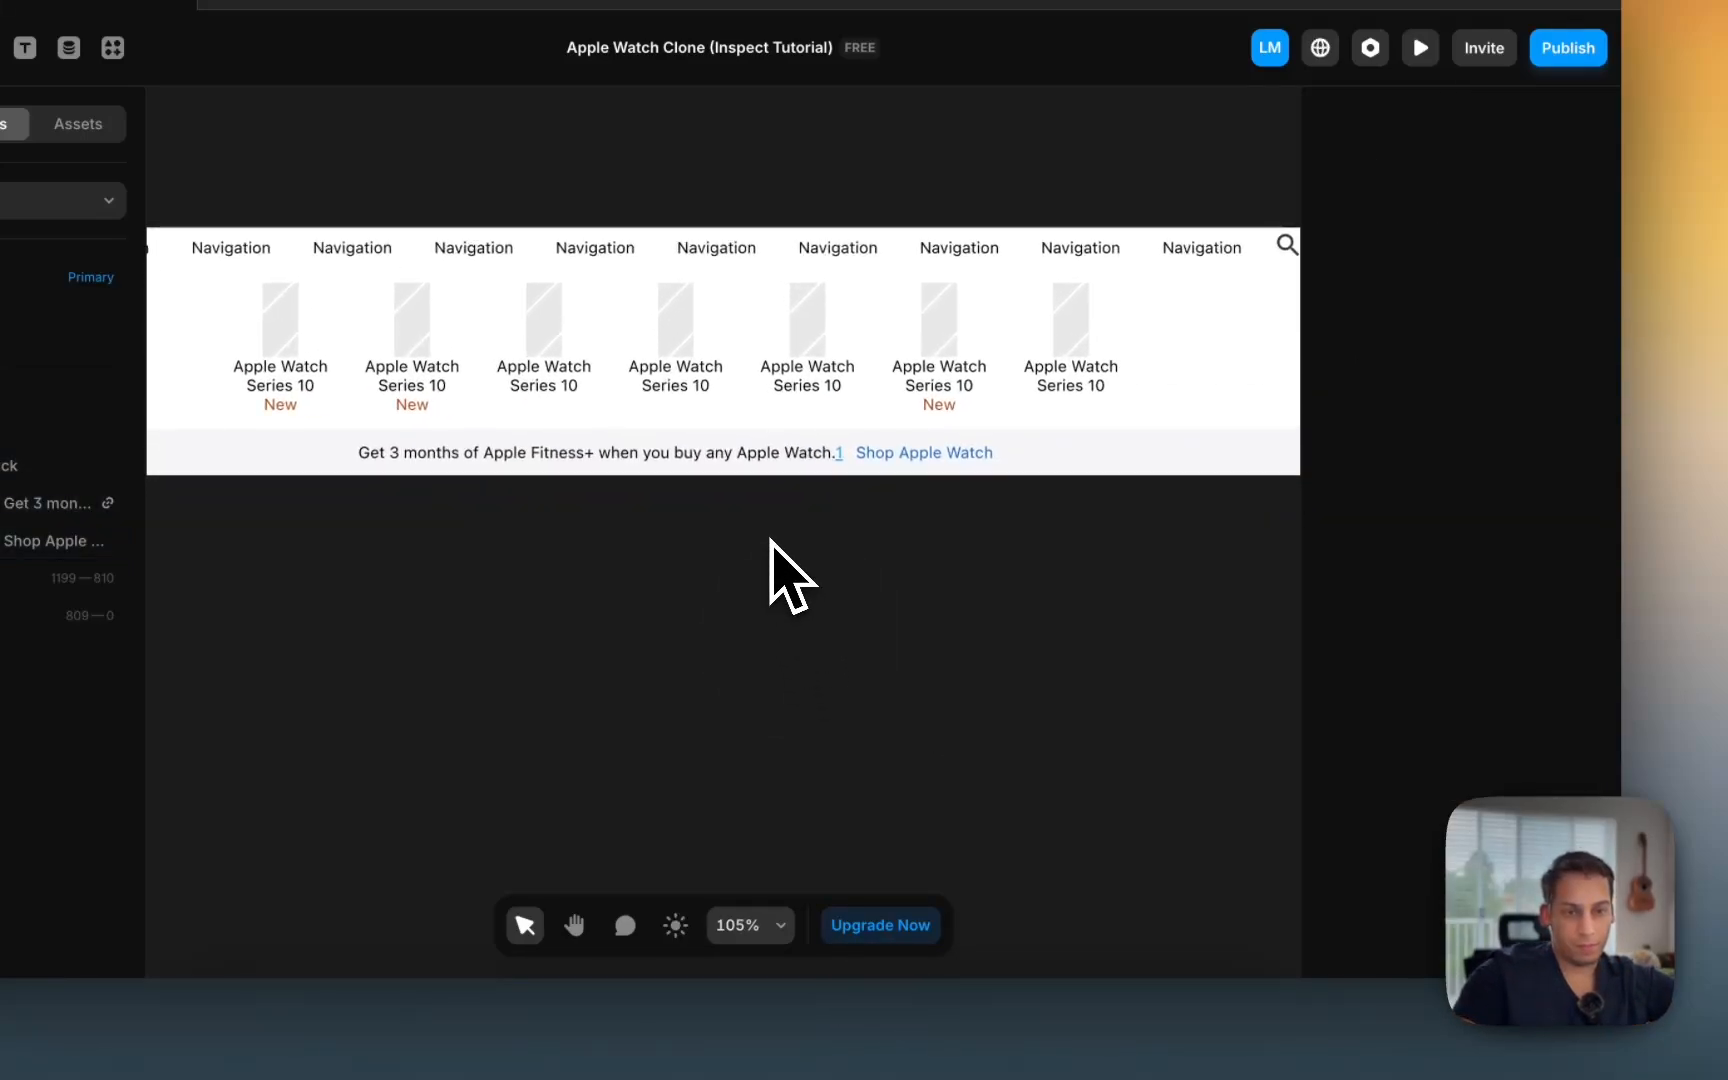
{"action": "scroll", "coordinate": [771, 541], "scroll_direction": "down", "scroll_amount": 3}
{"action": "scroll", "coordinate": [770, 540], "scroll_direction": "up", "scroll_amount": 1}
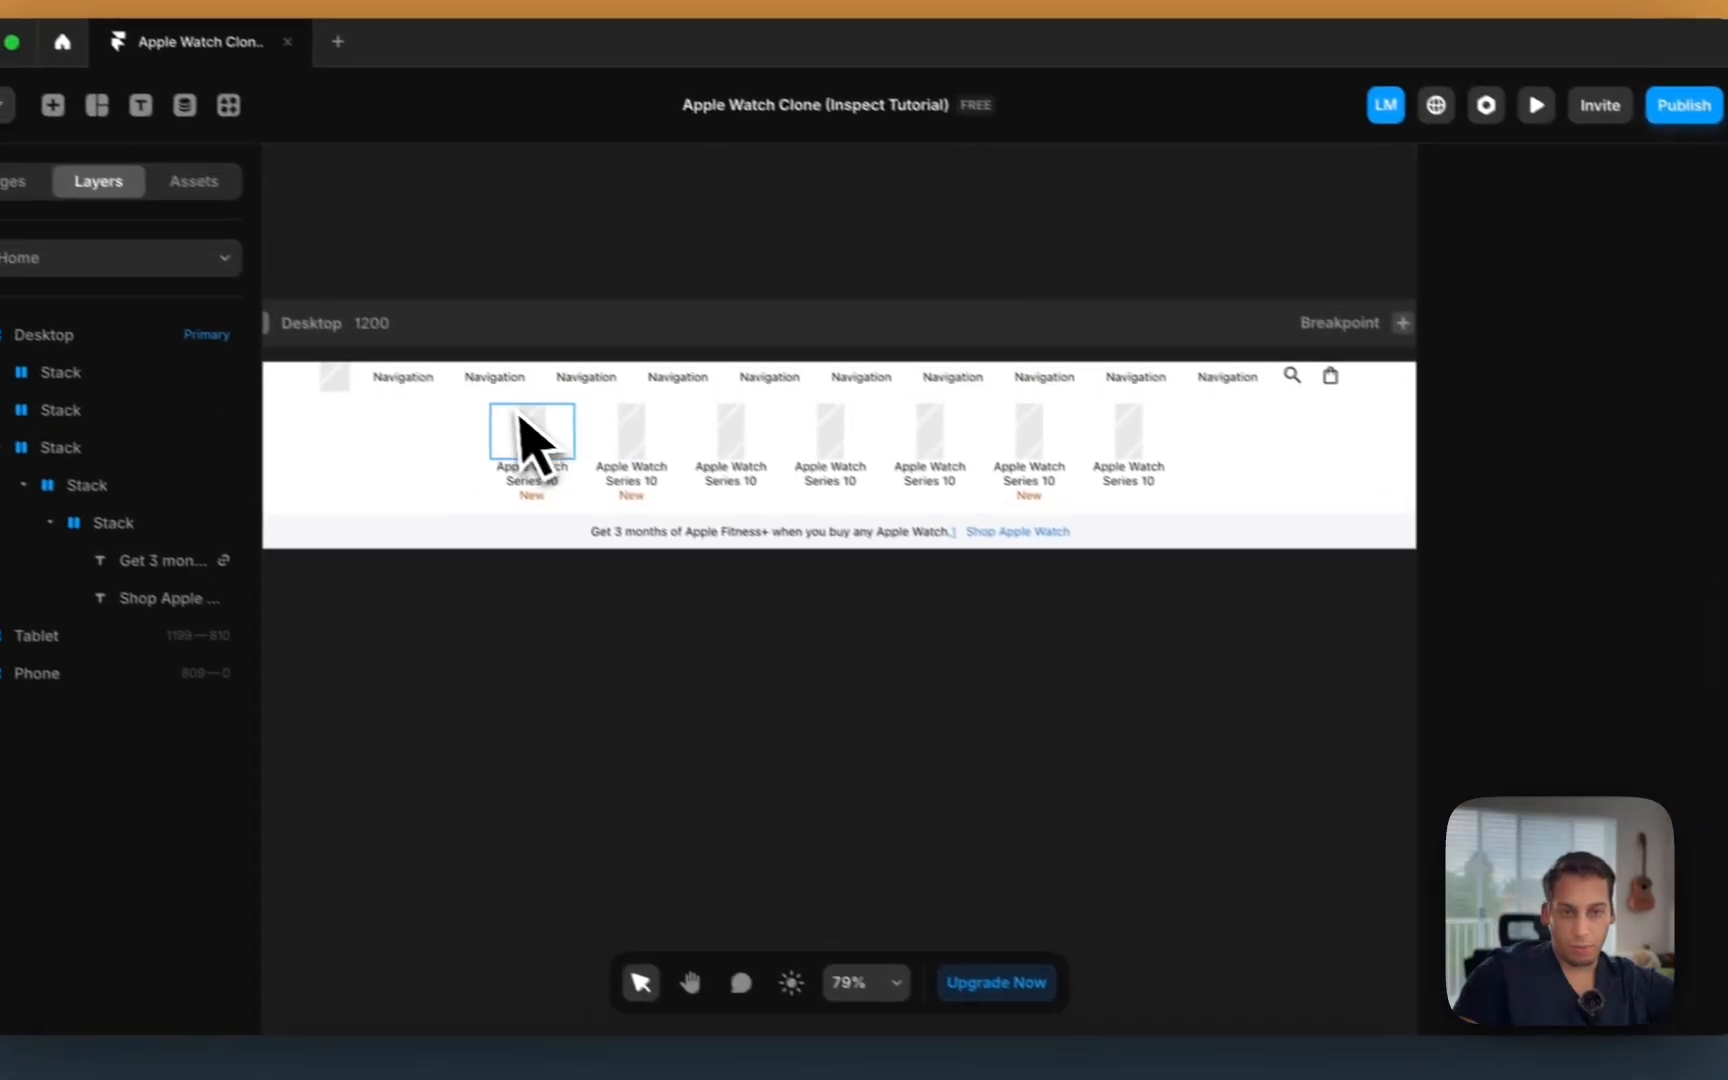
{"action": "left_click", "coordinate": [415, 380]}
{"action": "left_click", "coordinate": [517, 377]}
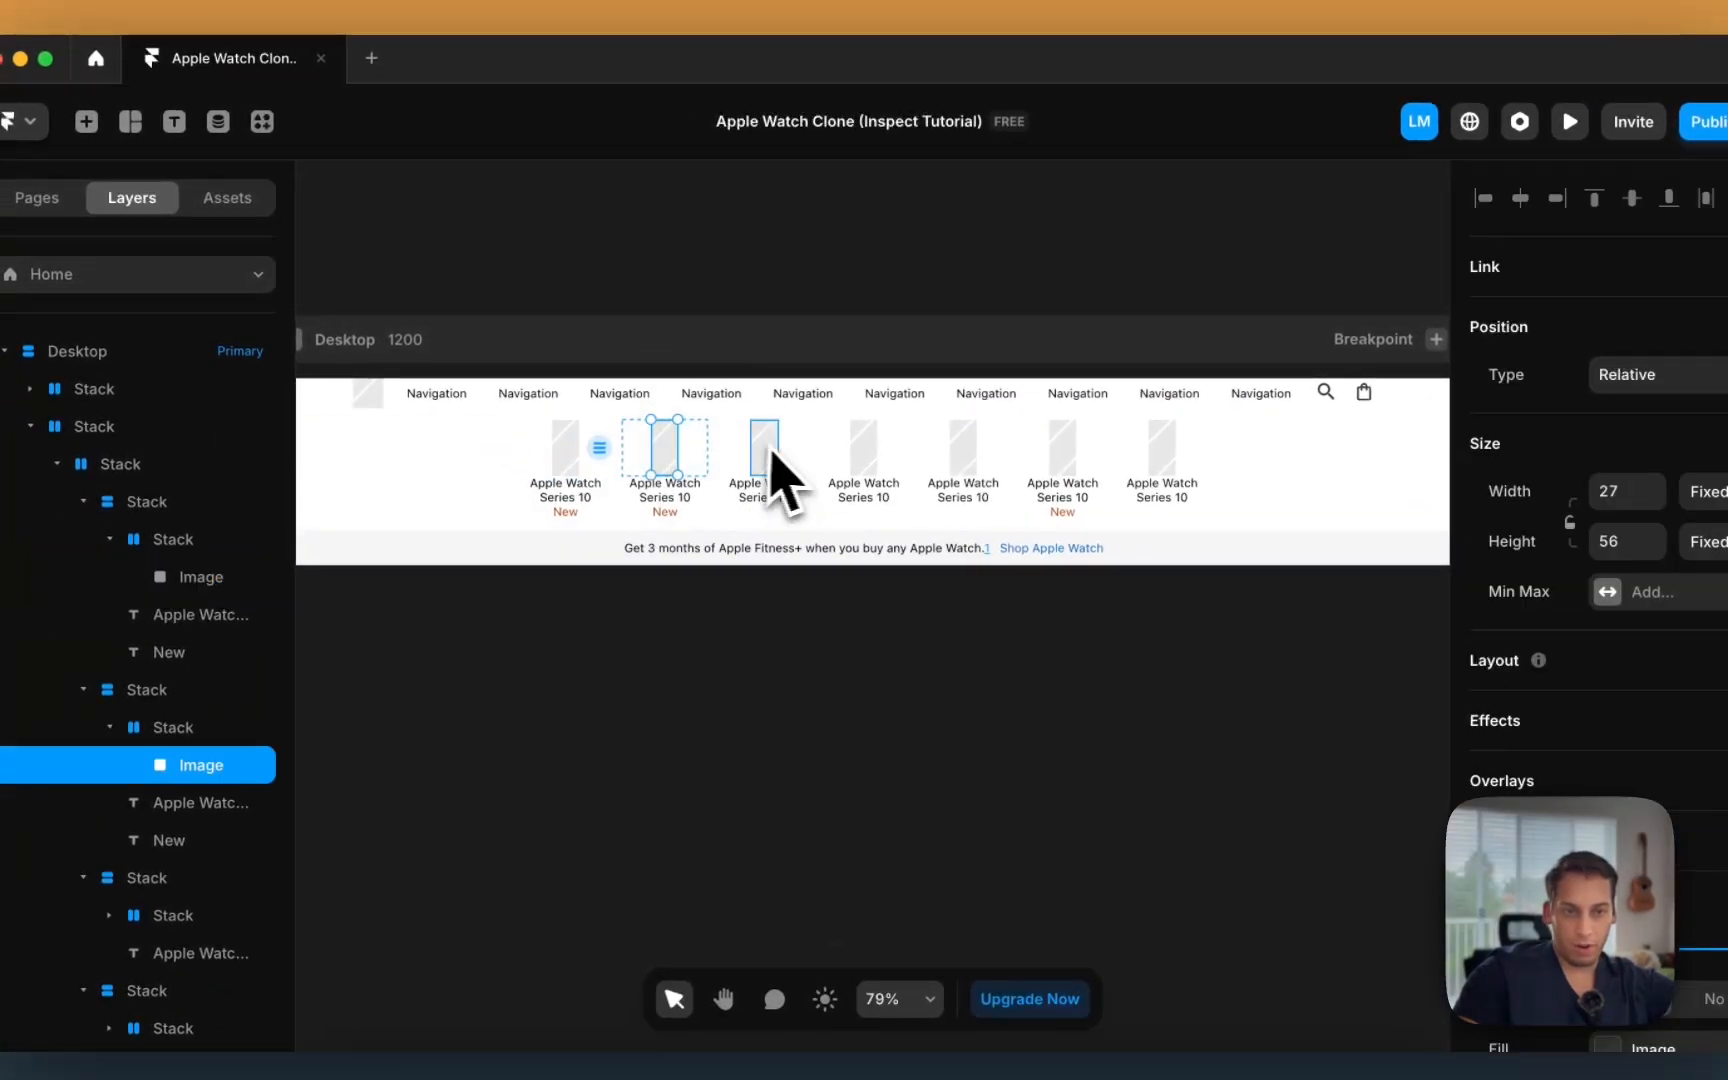
{"action": "left_click", "coordinate": [876, 458]}
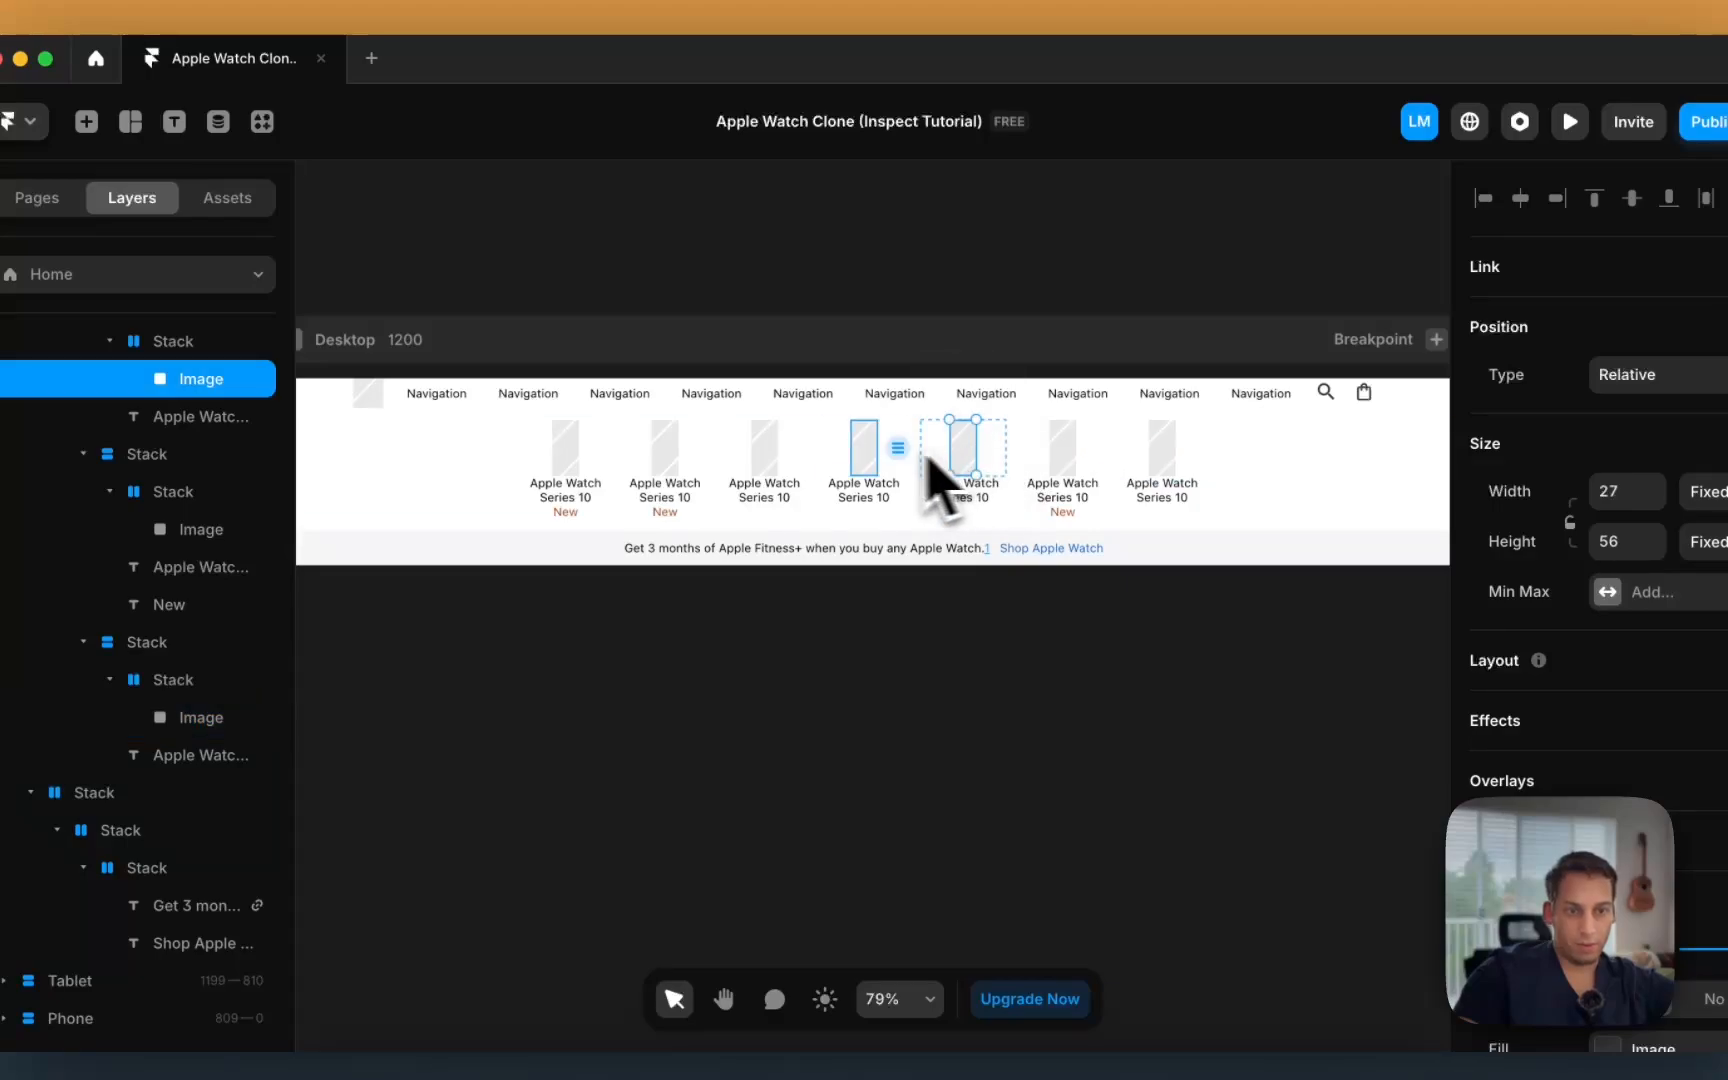
{"action": "left_click", "coordinate": [645, 460]}
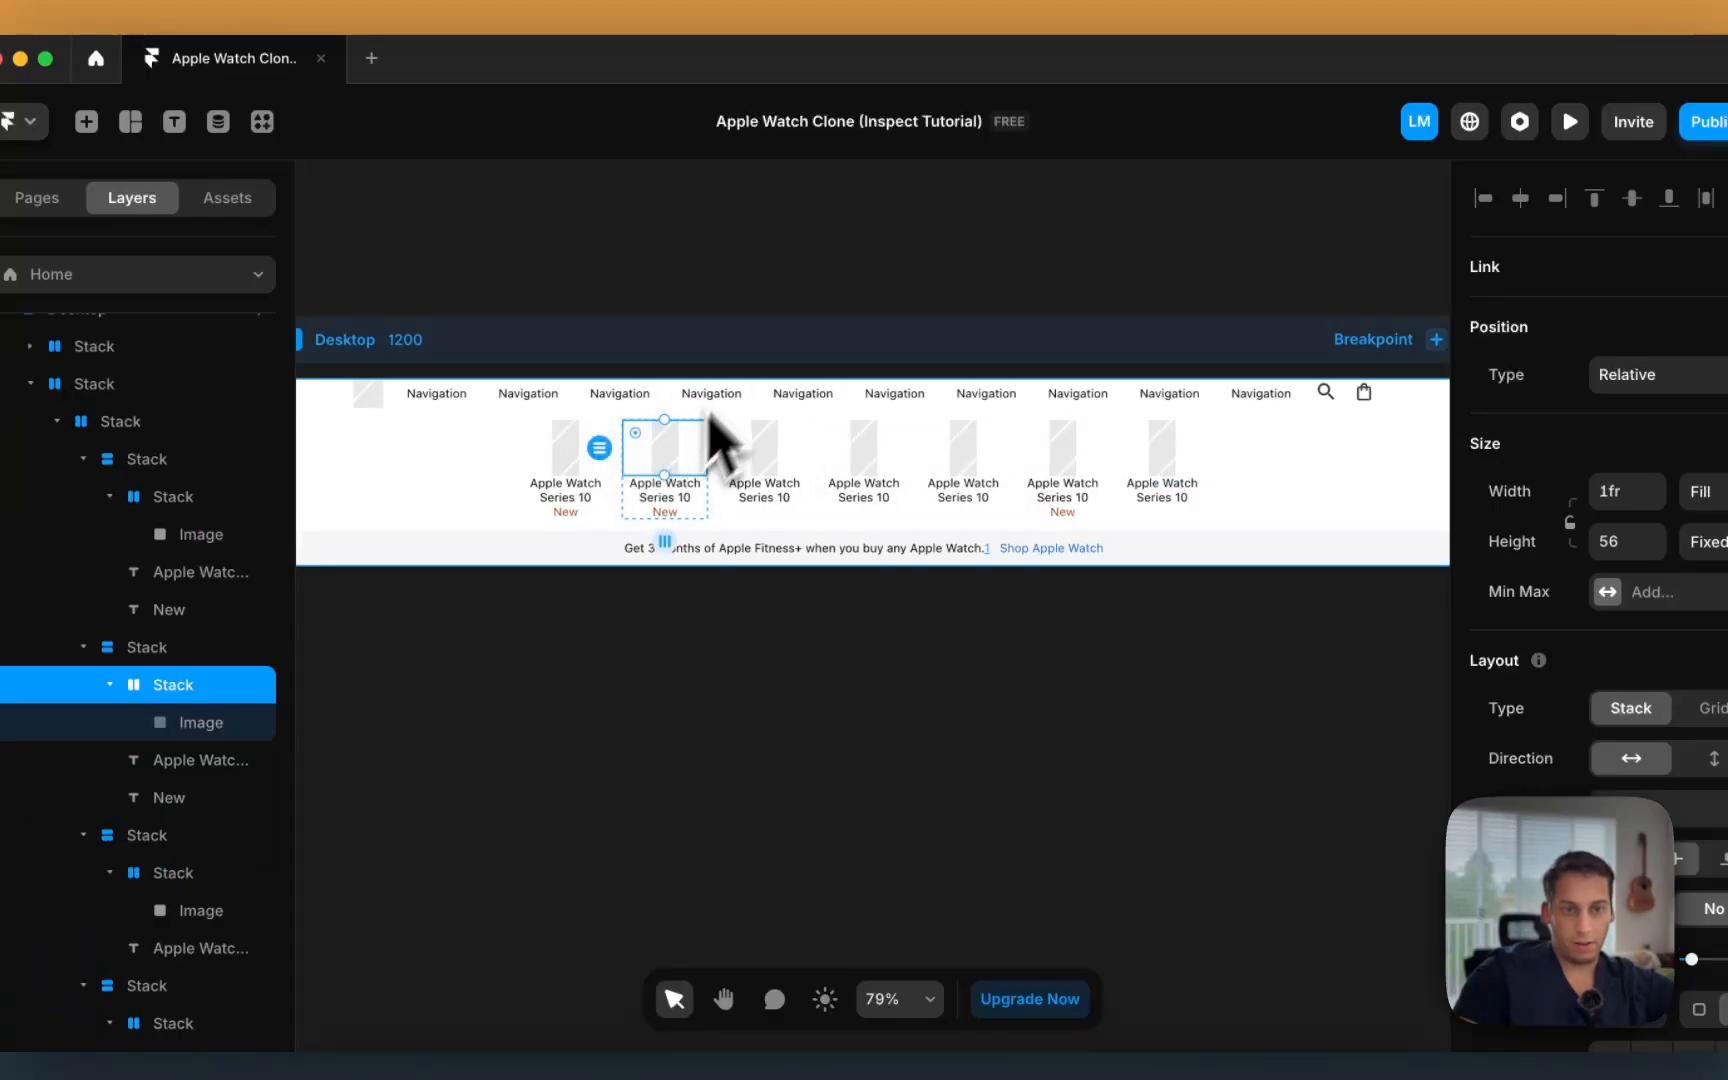
{"action": "left_click", "coordinate": [738, 240]}
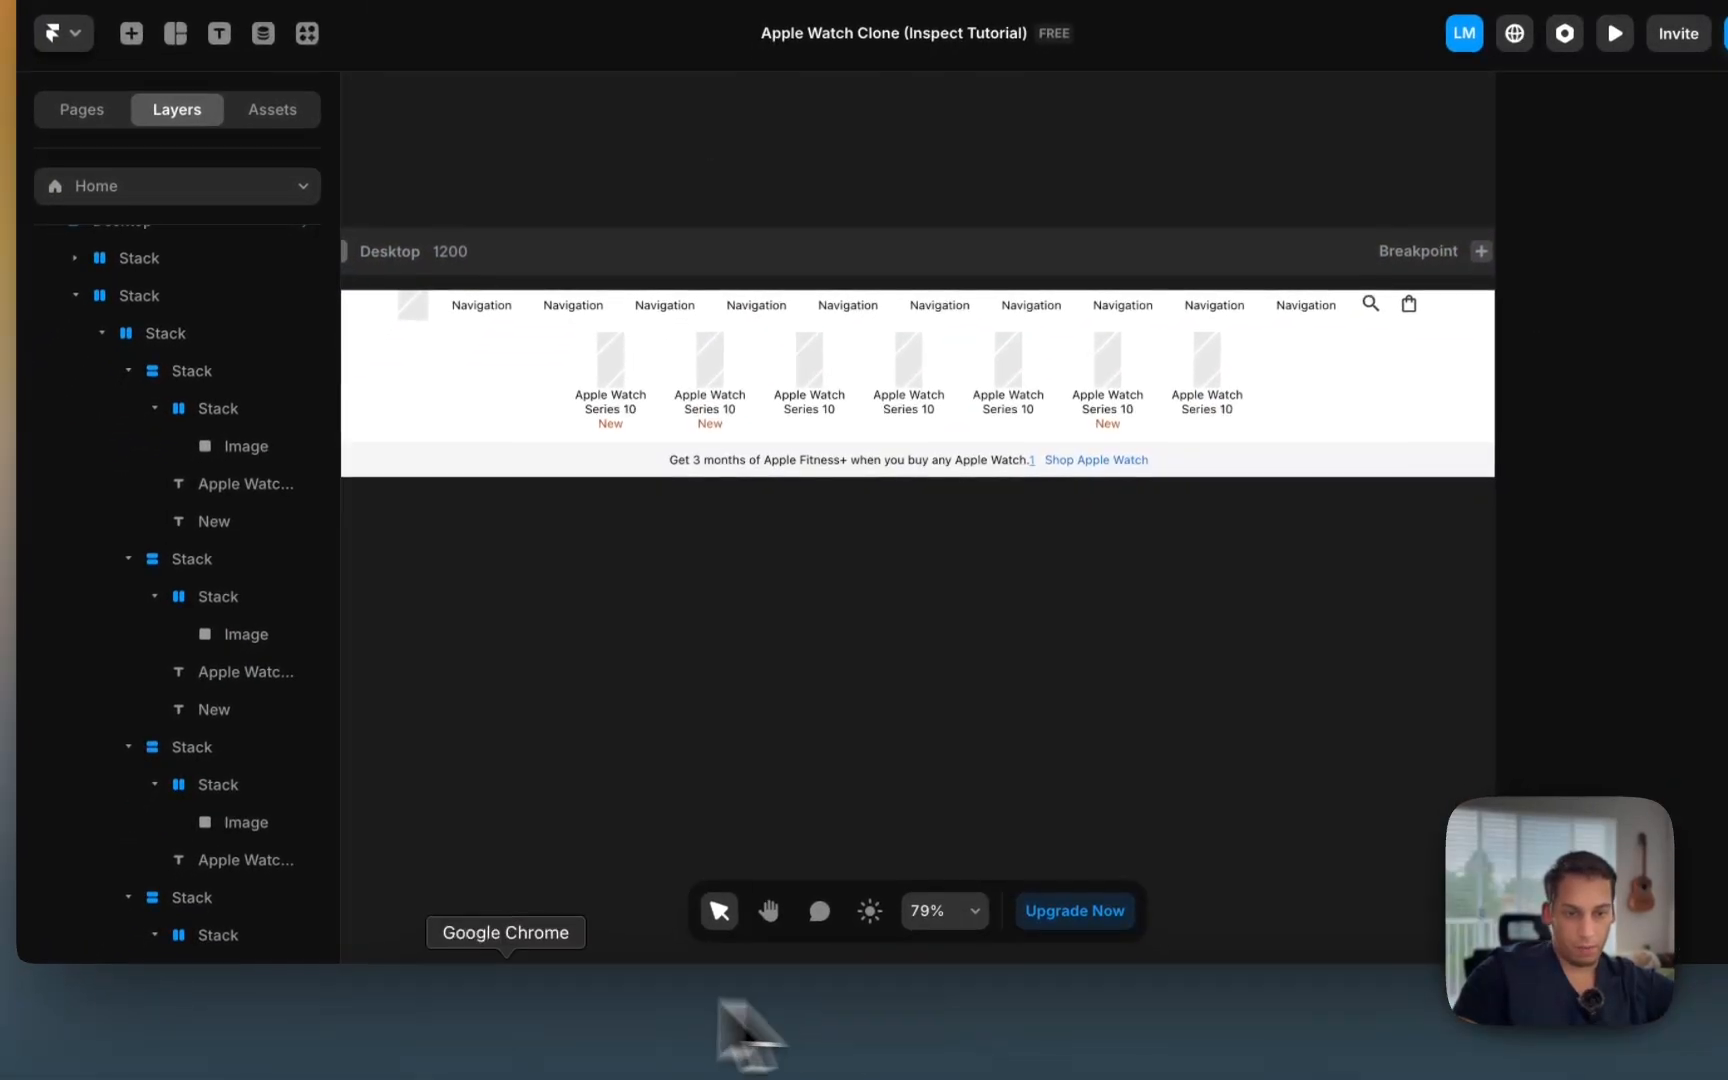
Step: Switch to Chrome, close the inspector and look over the Apple Watch hero heading and media section below the ribbon
{"action": "left_click", "coordinate": [513, 1034]}
{"action": "scroll", "coordinate": [575, 495], "scroll_direction": "down", "scroll_amount": 4}
{"action": "scroll", "coordinate": [570, 460], "scroll_direction": "up", "scroll_amount": 3}
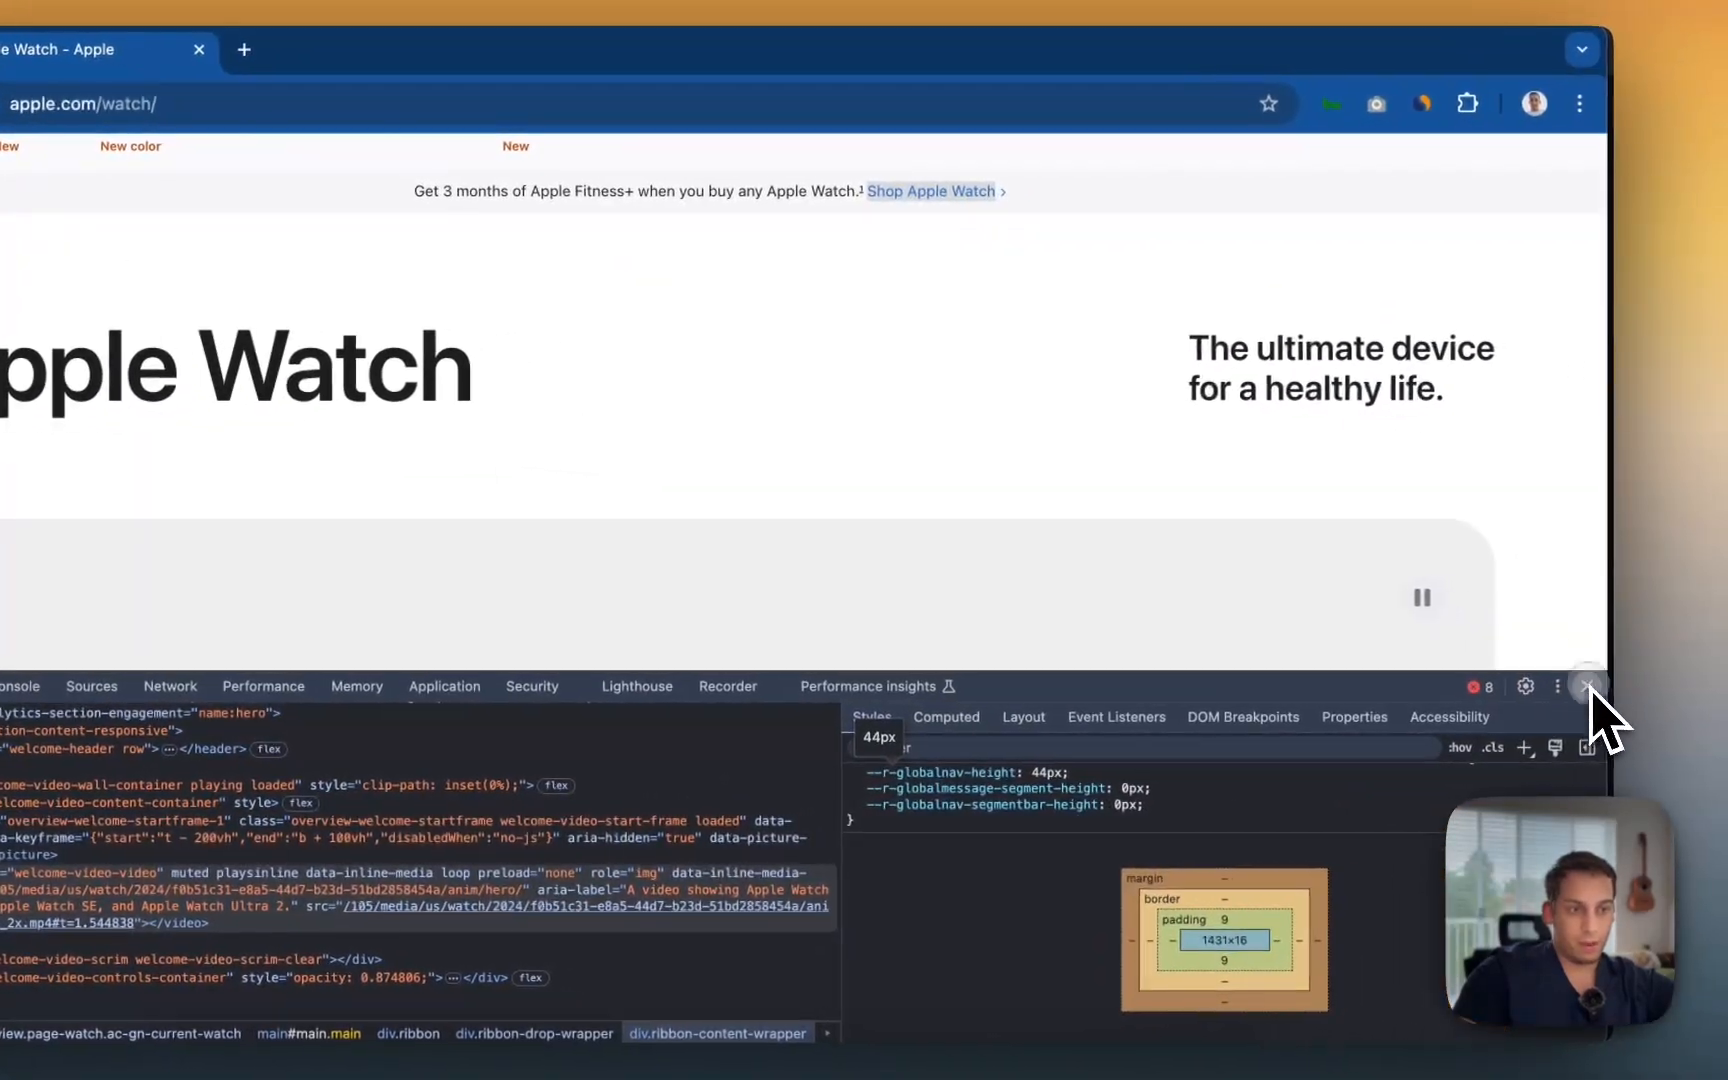
{"action": "left_click", "coordinate": [1609, 688]}
{"action": "scroll", "coordinate": [1240, 480], "scroll_direction": "up", "scroll_amount": 2}
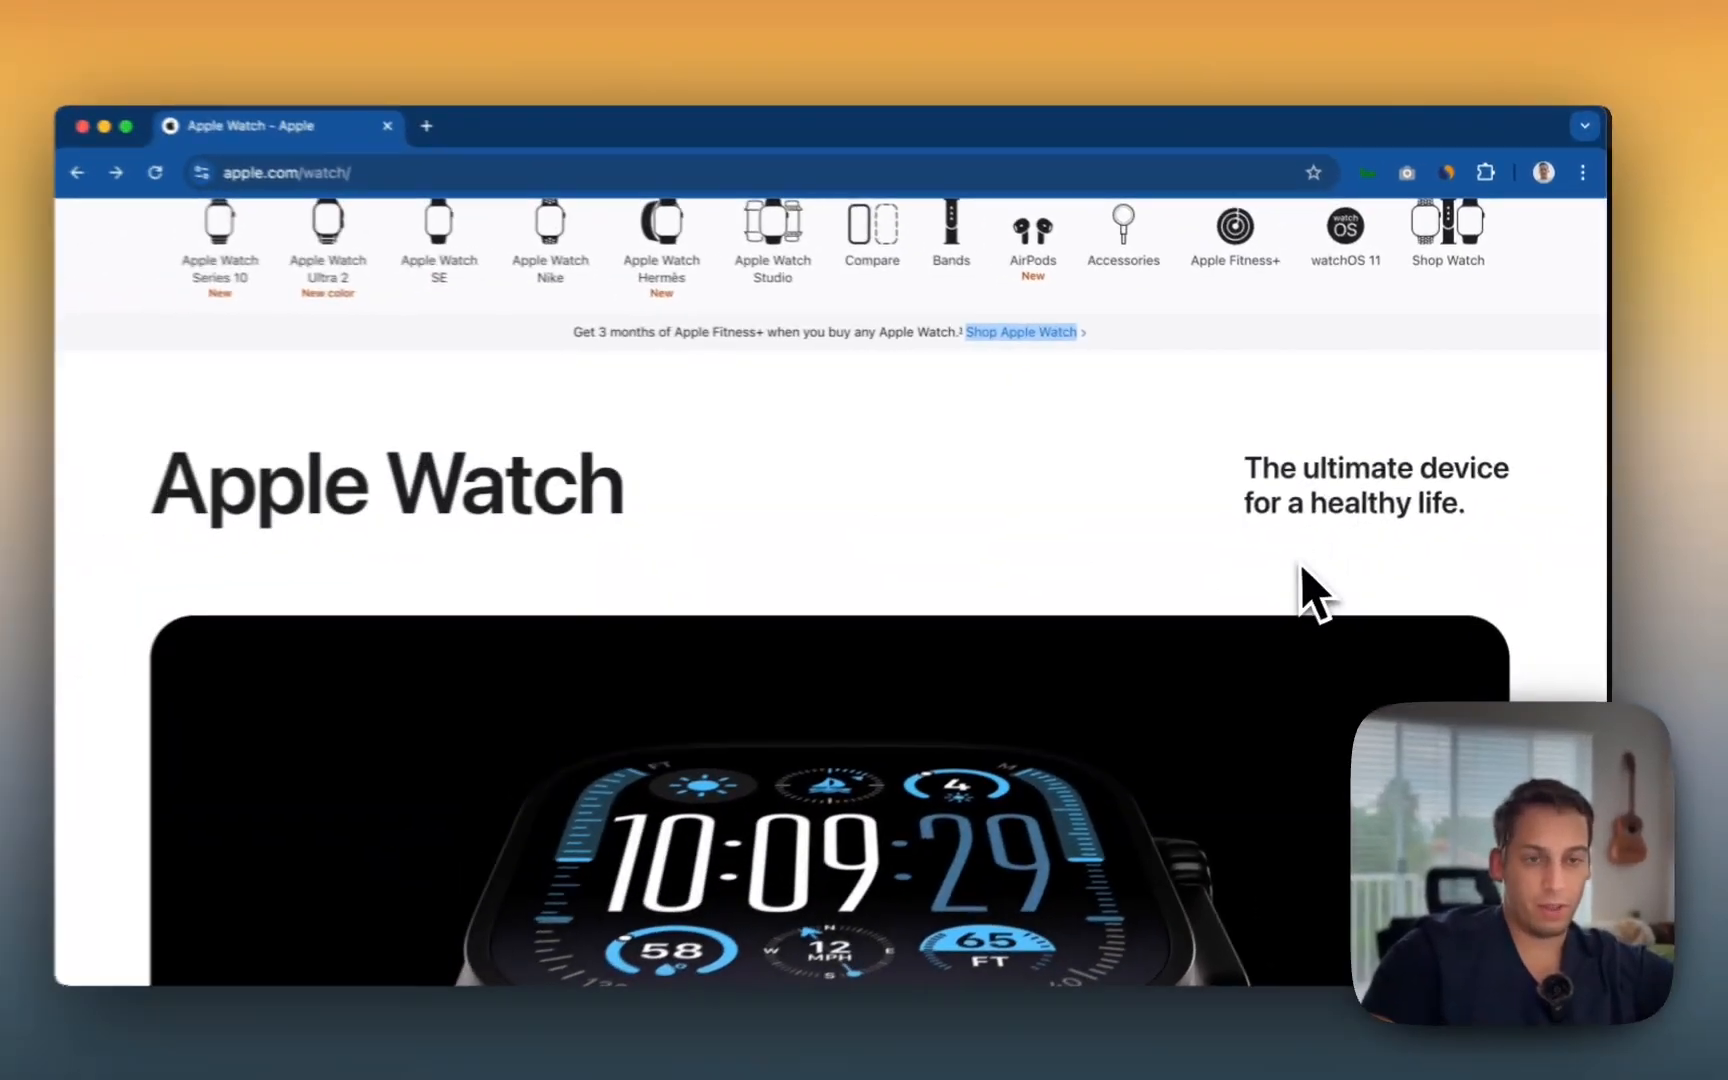
{"action": "scroll", "coordinate": [1305, 557], "scroll_direction": "down", "scroll_amount": 2}
{"action": "scroll", "coordinate": [1304, 556], "scroll_direction": "down", "scroll_amount": 4}
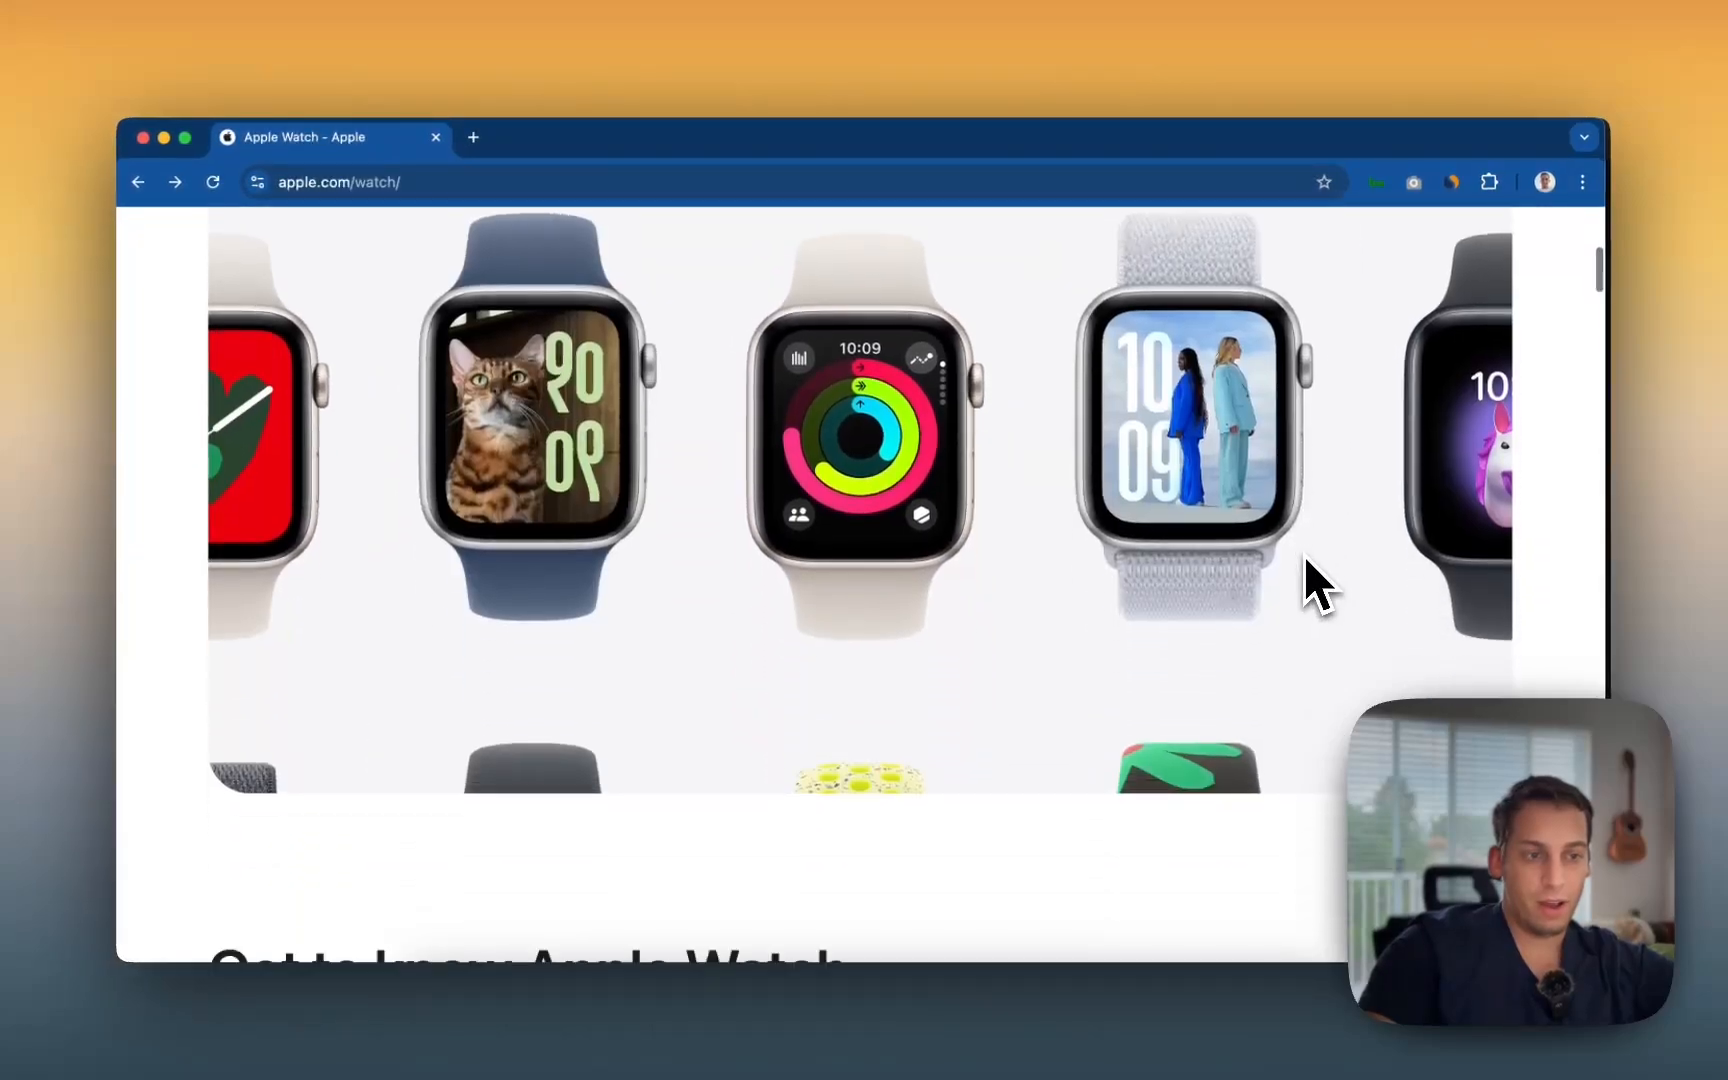
{"action": "scroll", "coordinate": [1304, 556], "scroll_direction": "up", "scroll_amount": 4}
{"action": "scroll", "coordinate": [1304, 556], "scroll_direction": "up", "scroll_amount": 1}
{"action": "scroll", "coordinate": [1306, 562], "scroll_direction": "up", "scroll_amount": 3}
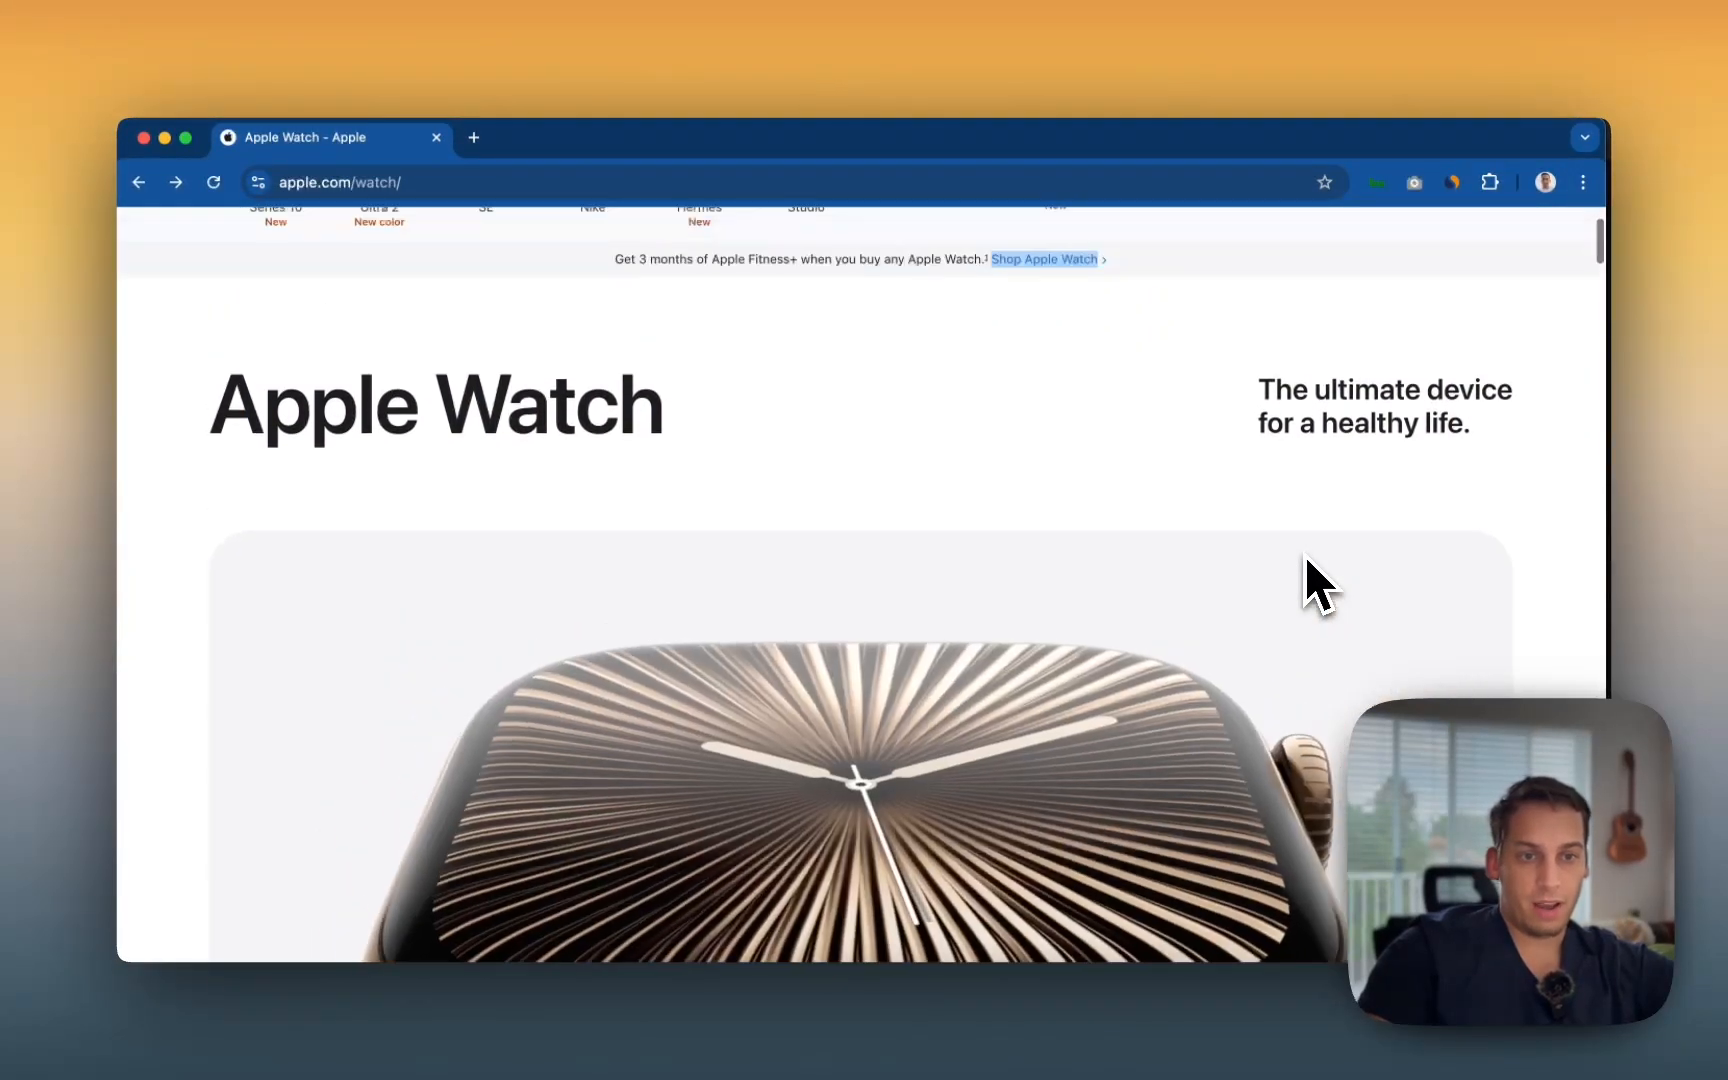
{"action": "scroll", "coordinate": [1306, 562], "scroll_direction": "down", "scroll_amount": 6}
{"action": "scroll", "coordinate": [1306, 562], "scroll_direction": "up", "scroll_amount": 6}
{"action": "scroll", "coordinate": [1305, 560], "scroll_direction": "down", "scroll_amount": 4}
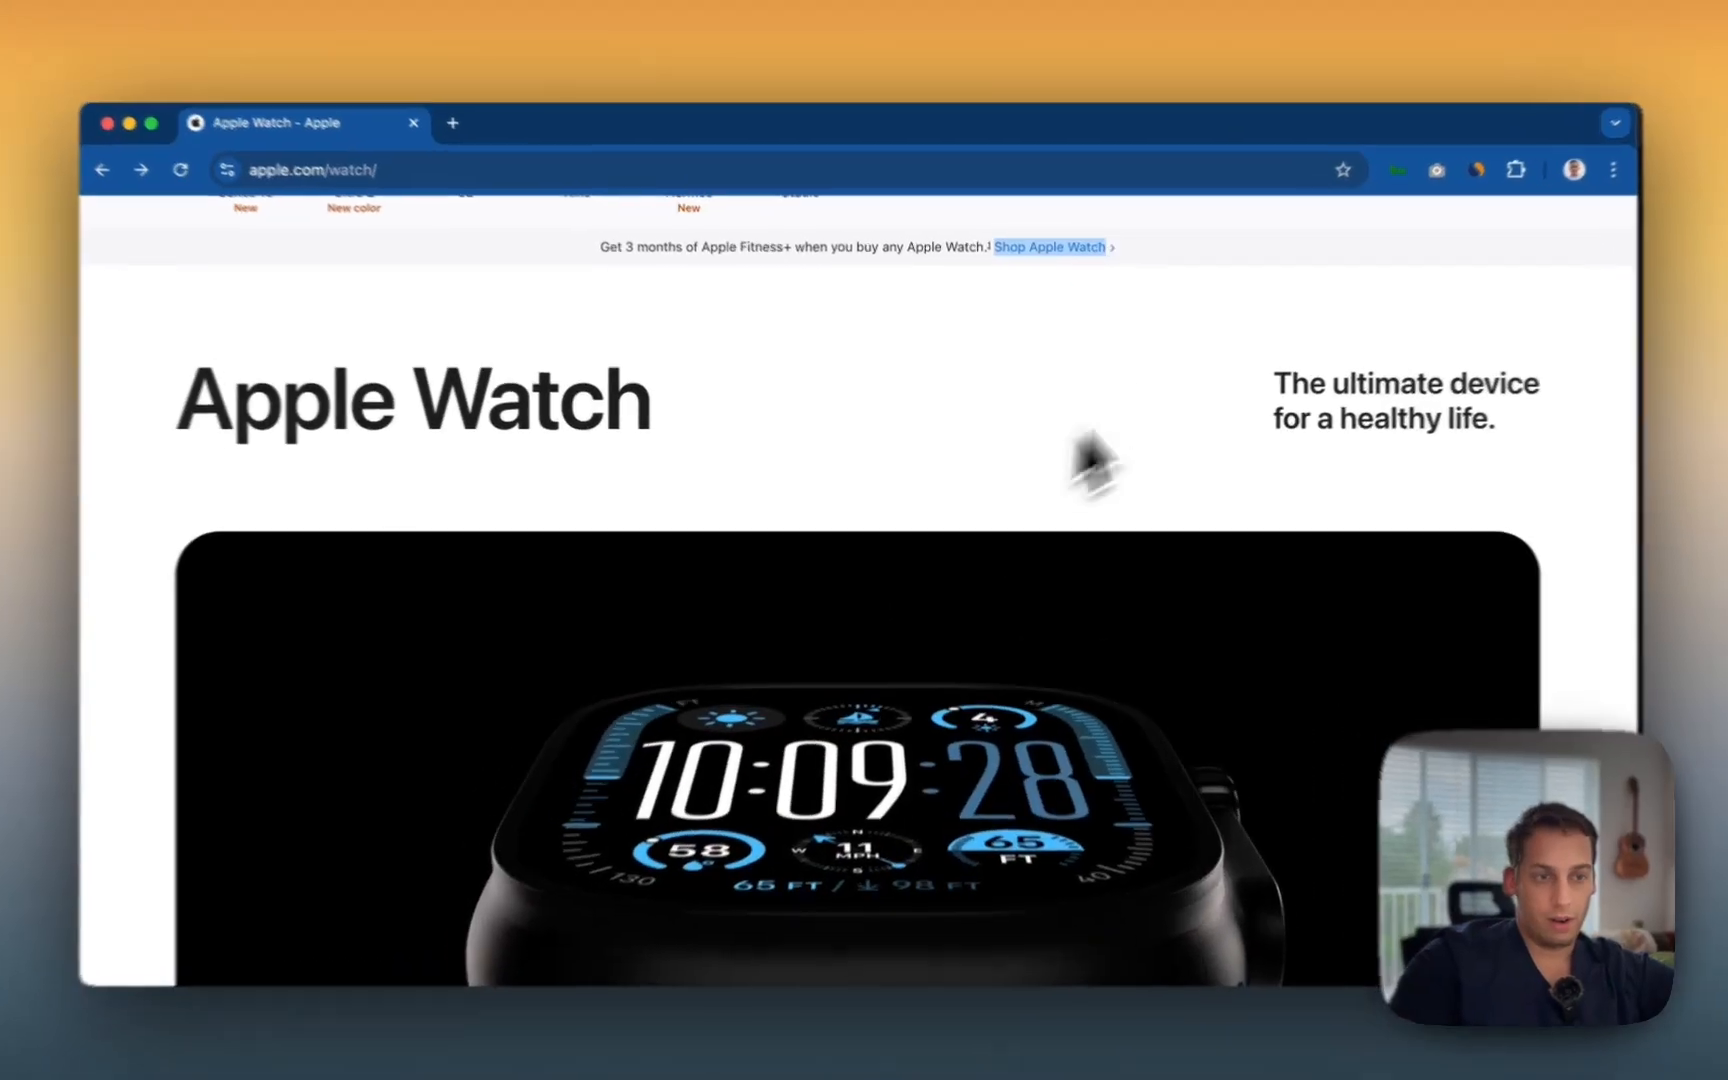
Step: Inspect Apple's hero section with Chrome's element picker, examining how far it extends and its padding
{"action": "right_click", "coordinate": [1094, 322]}
{"action": "left_click", "coordinate": [1137, 659]}
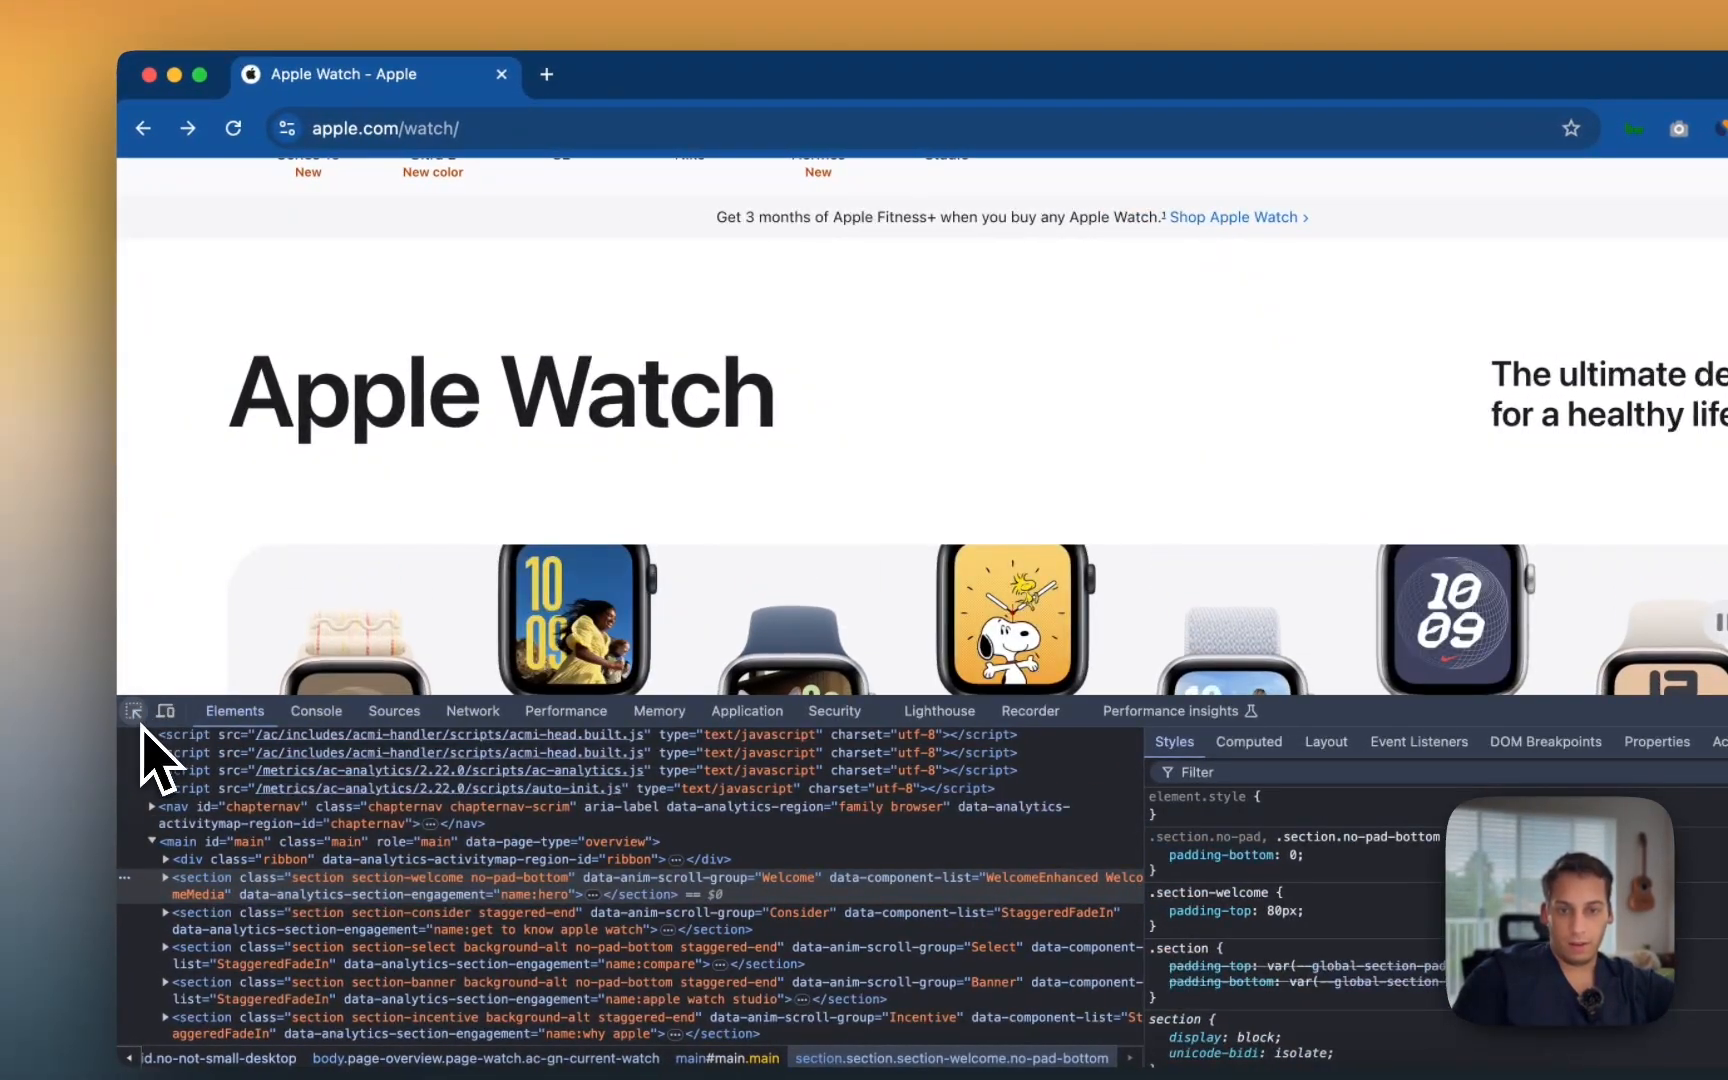
{"action": "left_click", "coordinate": [134, 711]}
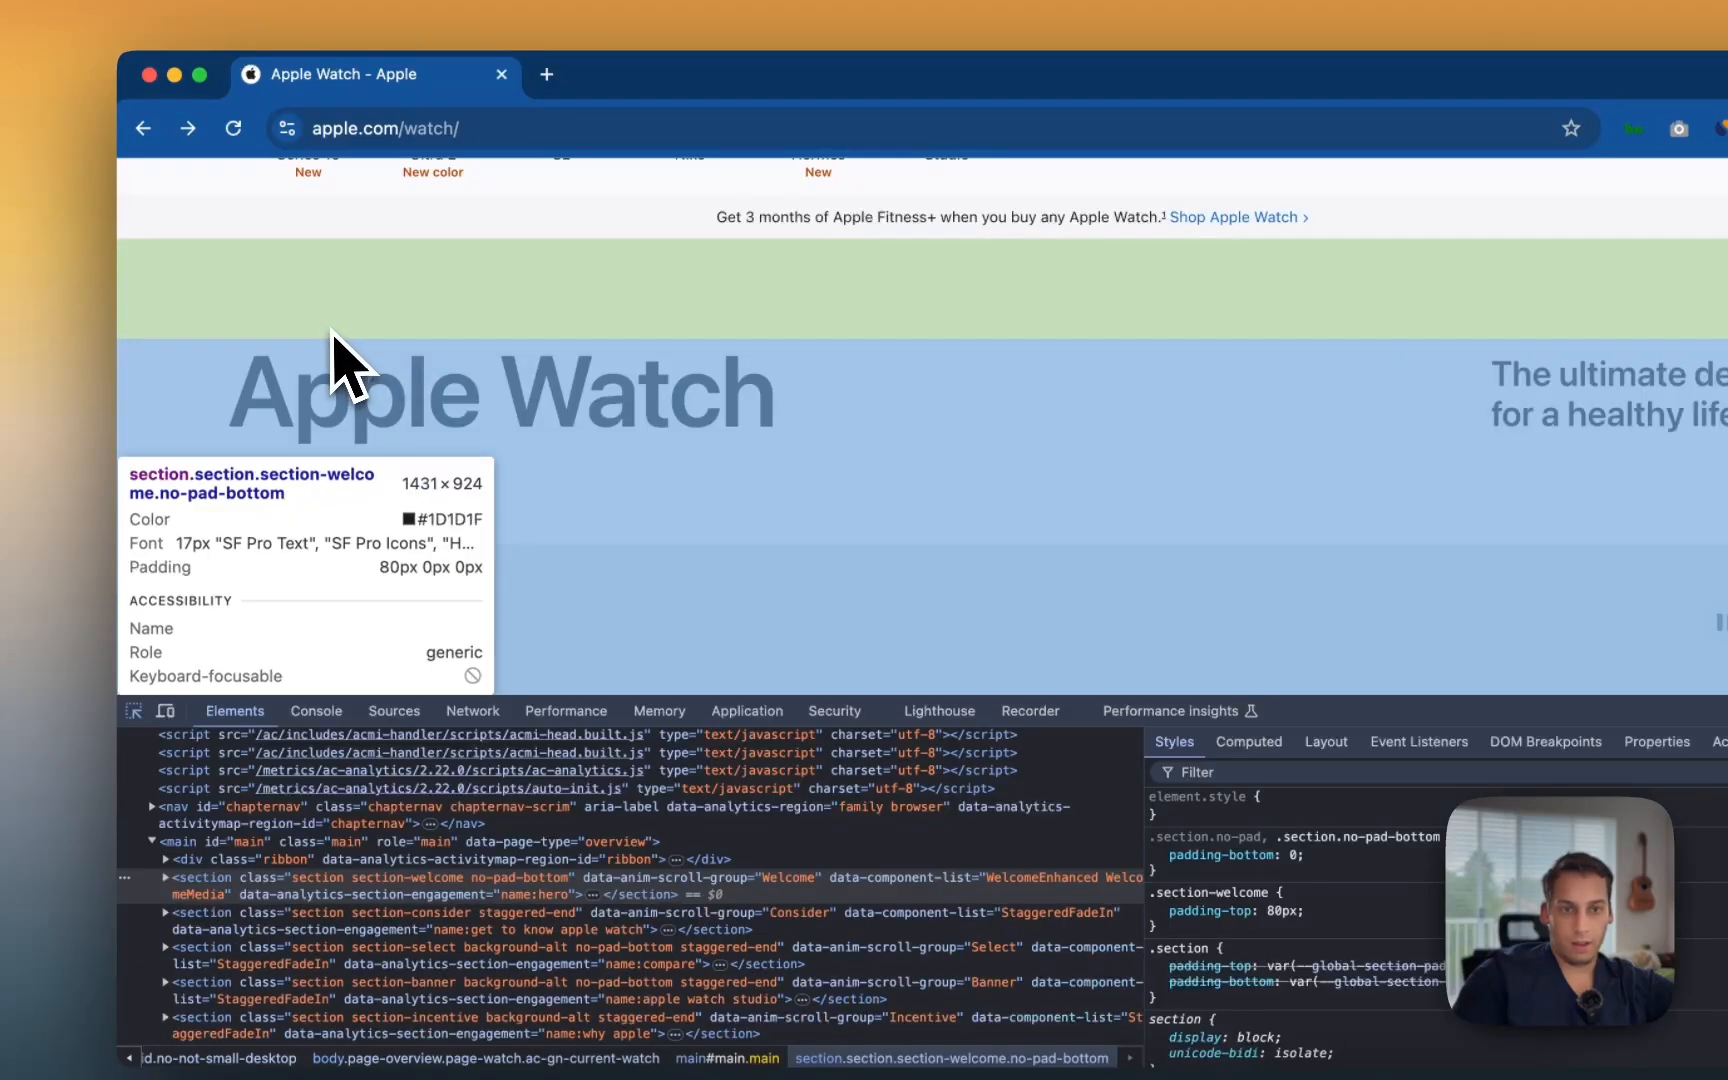
{"action": "scroll", "coordinate": [1000, 400], "scroll_direction": "down", "scroll_amount": 10}
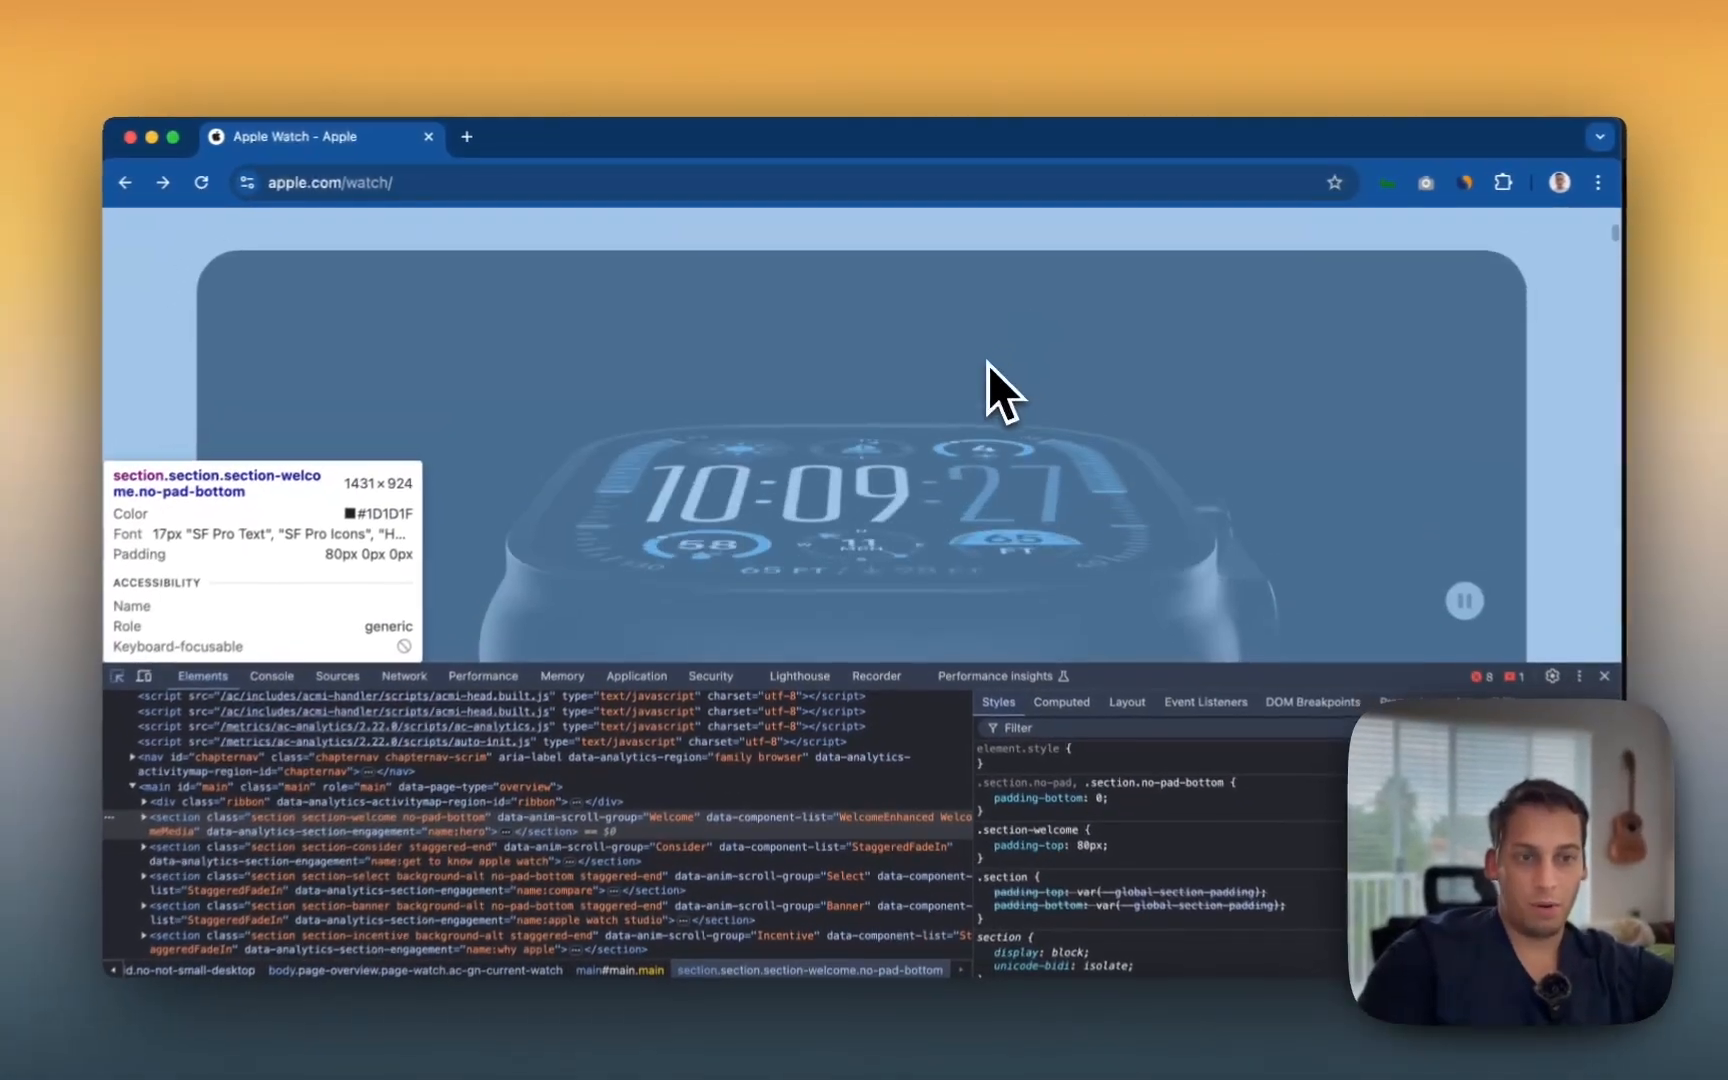
{"action": "scroll", "coordinate": [986, 360], "scroll_direction": "down", "scroll_amount": 2}
{"action": "scroll", "coordinate": [985, 360], "scroll_direction": "up", "scroll_amount": 8}
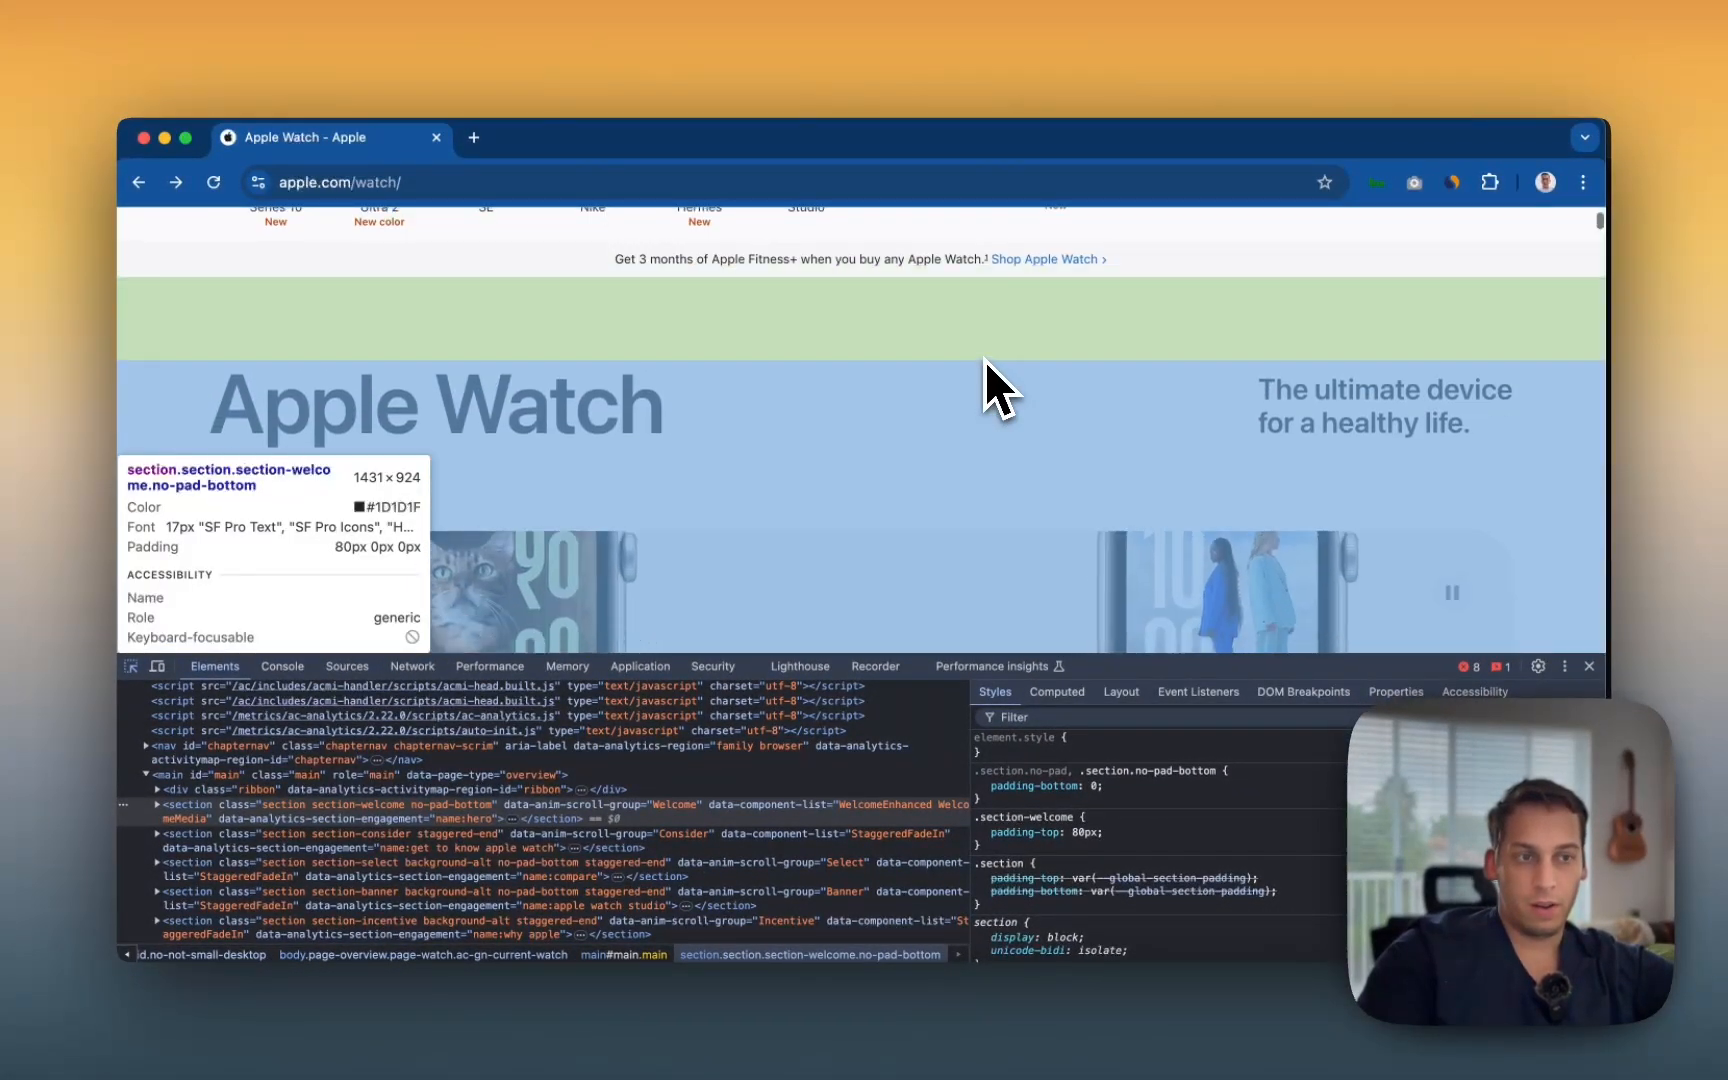
{"action": "scroll", "coordinate": [984, 360], "scroll_direction": "down", "scroll_amount": 6}
{"action": "scroll", "coordinate": [984, 360], "scroll_direction": "down", "scroll_amount": 2}
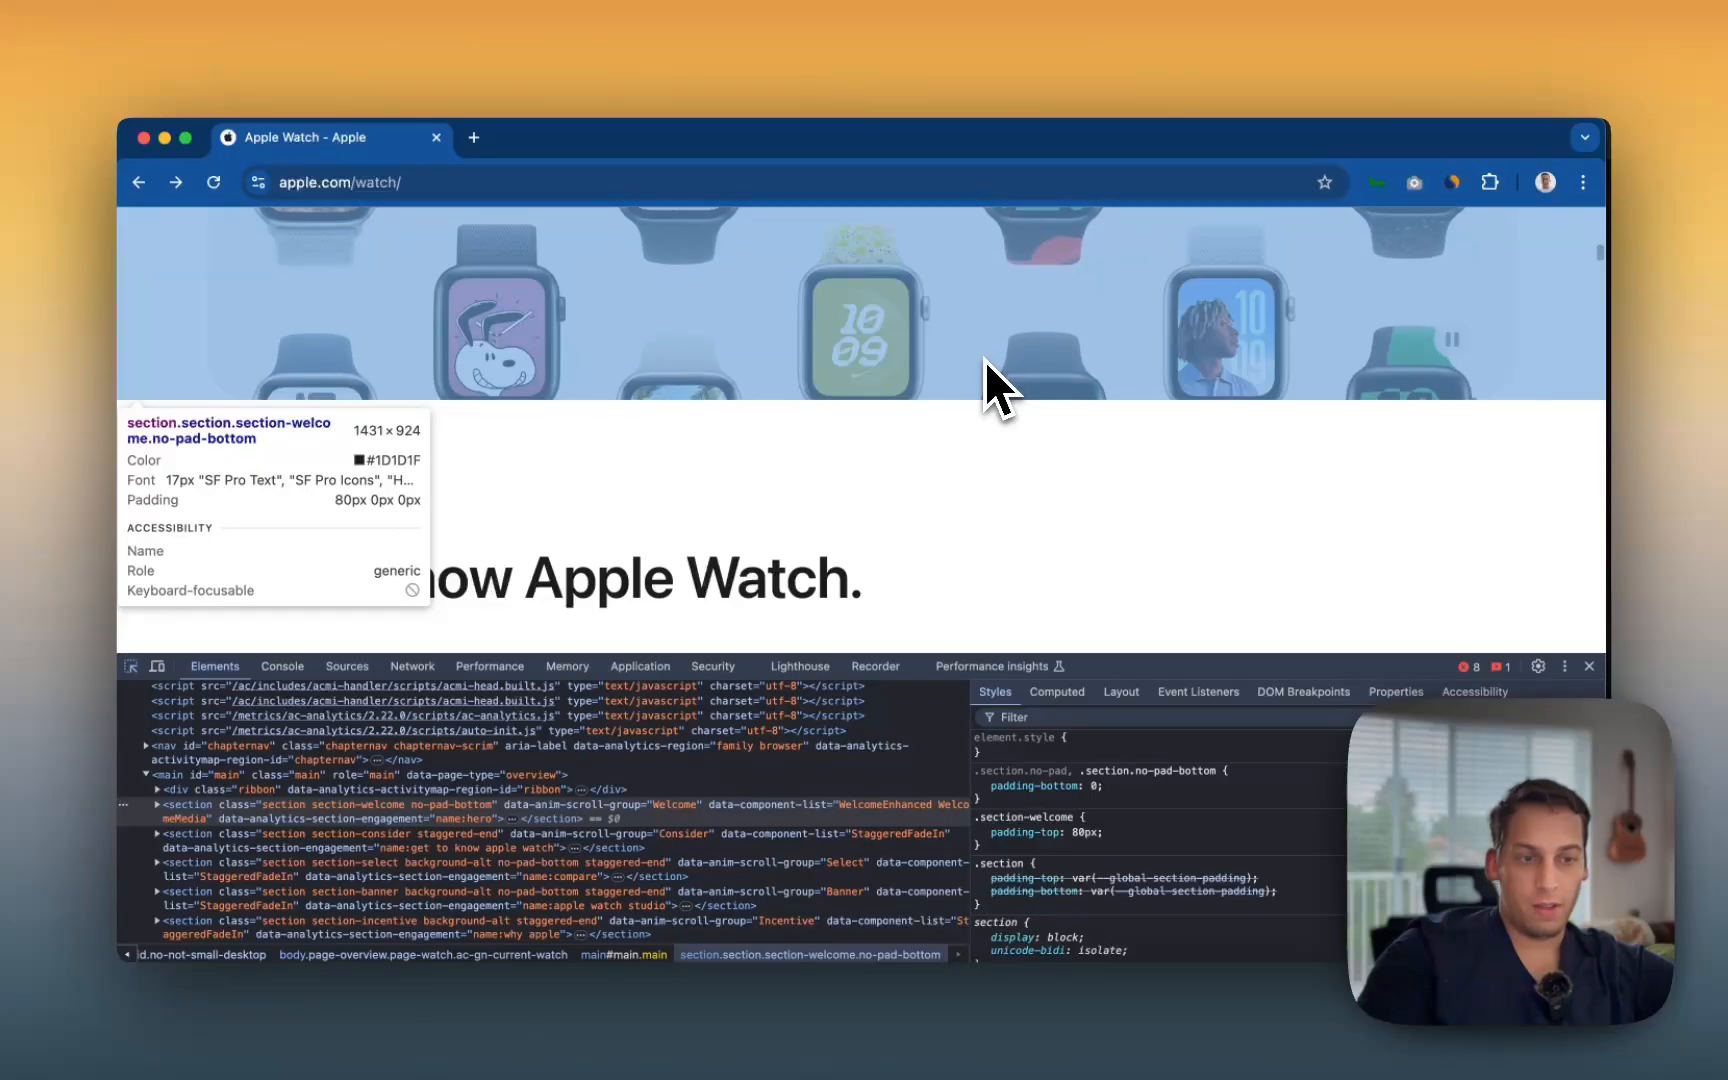
{"action": "scroll", "coordinate": [984, 360], "scroll_direction": "up", "scroll_amount": 6}
Step: Select the hero's section-welcome element in Chrome's inspector and examine its box model
{"action": "left_click", "coordinate": [990, 358]}
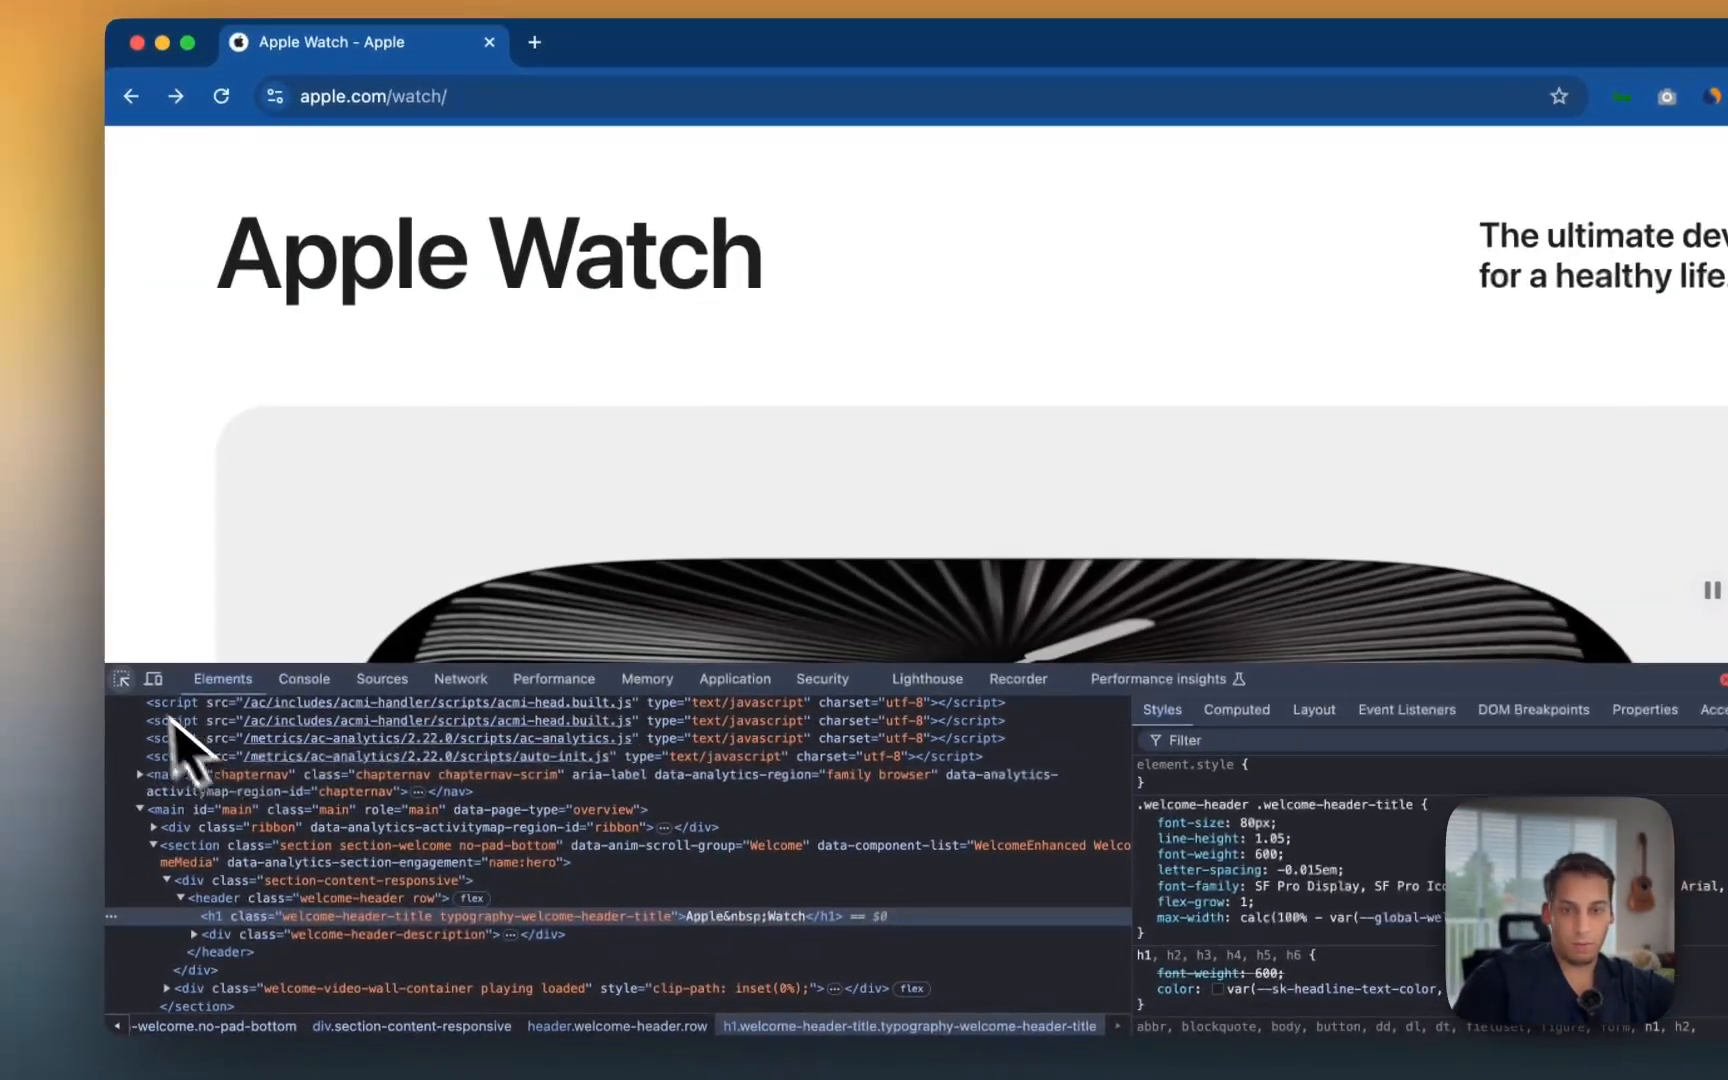
{"action": "left_click", "coordinate": [28, 702]}
{"action": "left_click", "coordinate": [48, 646]}
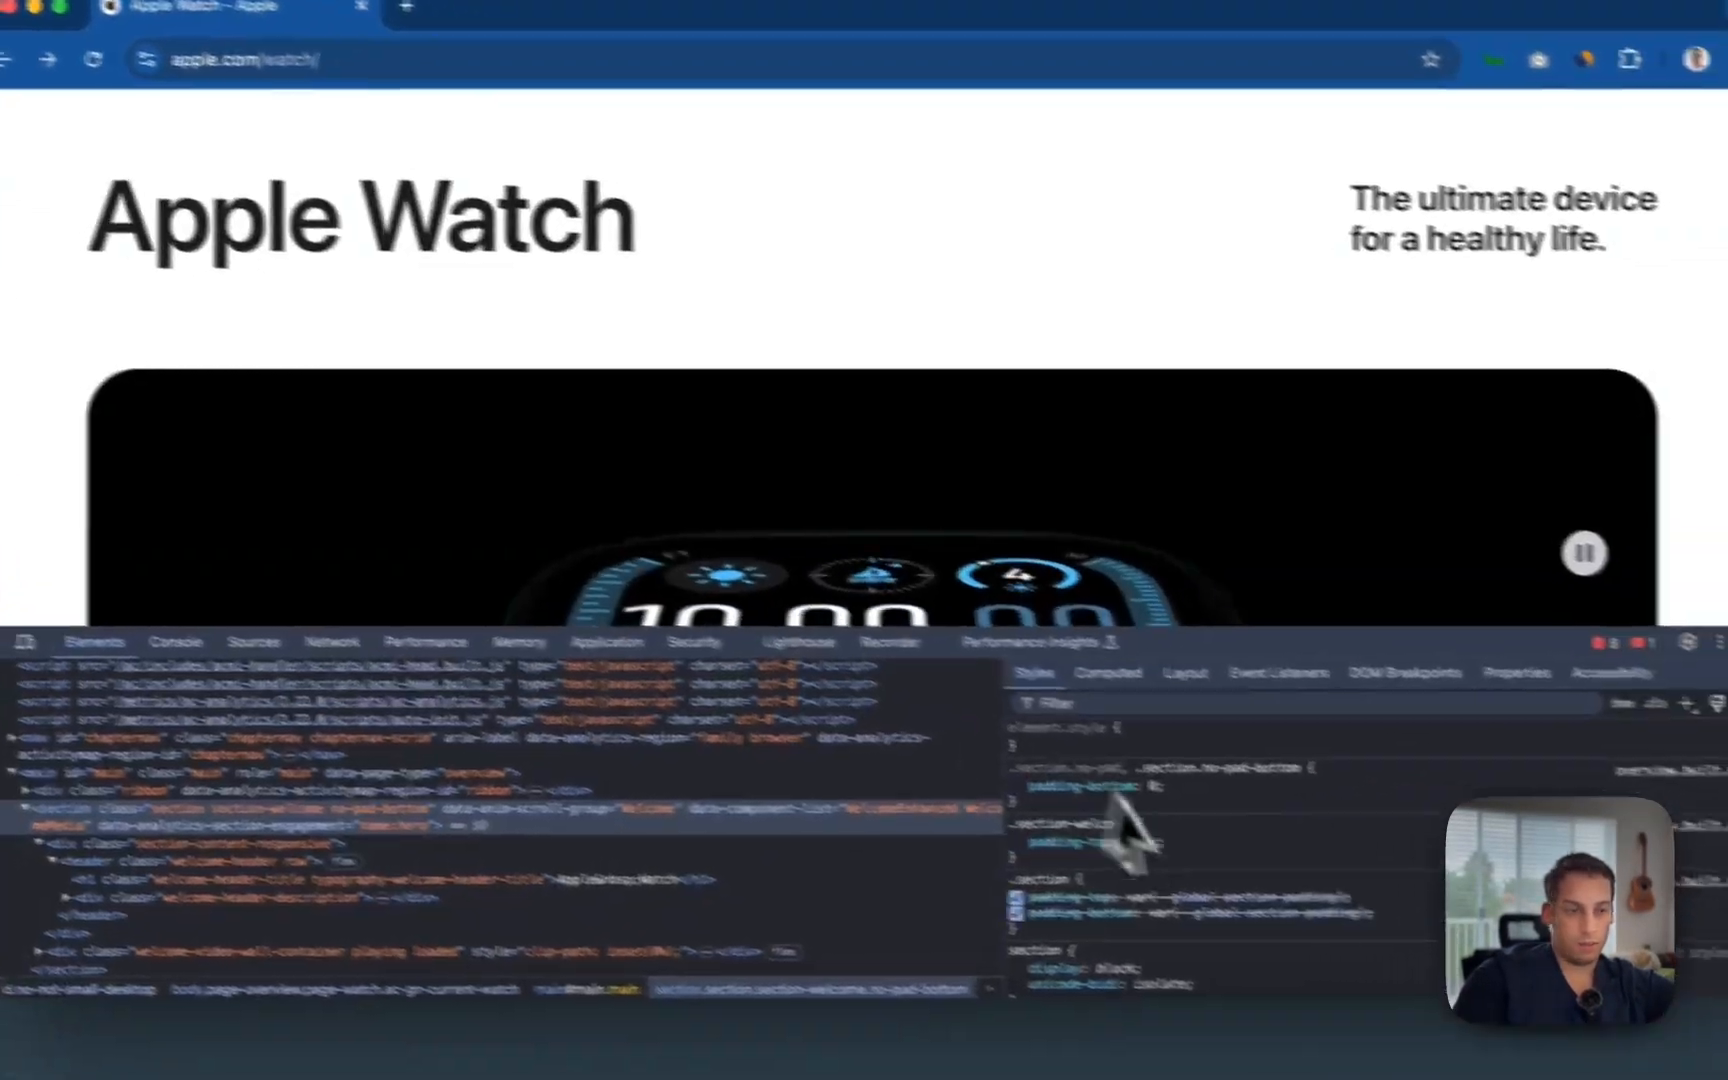
{"action": "scroll", "coordinate": [1130, 830], "scroll_direction": "down", "scroll_amount": 5}
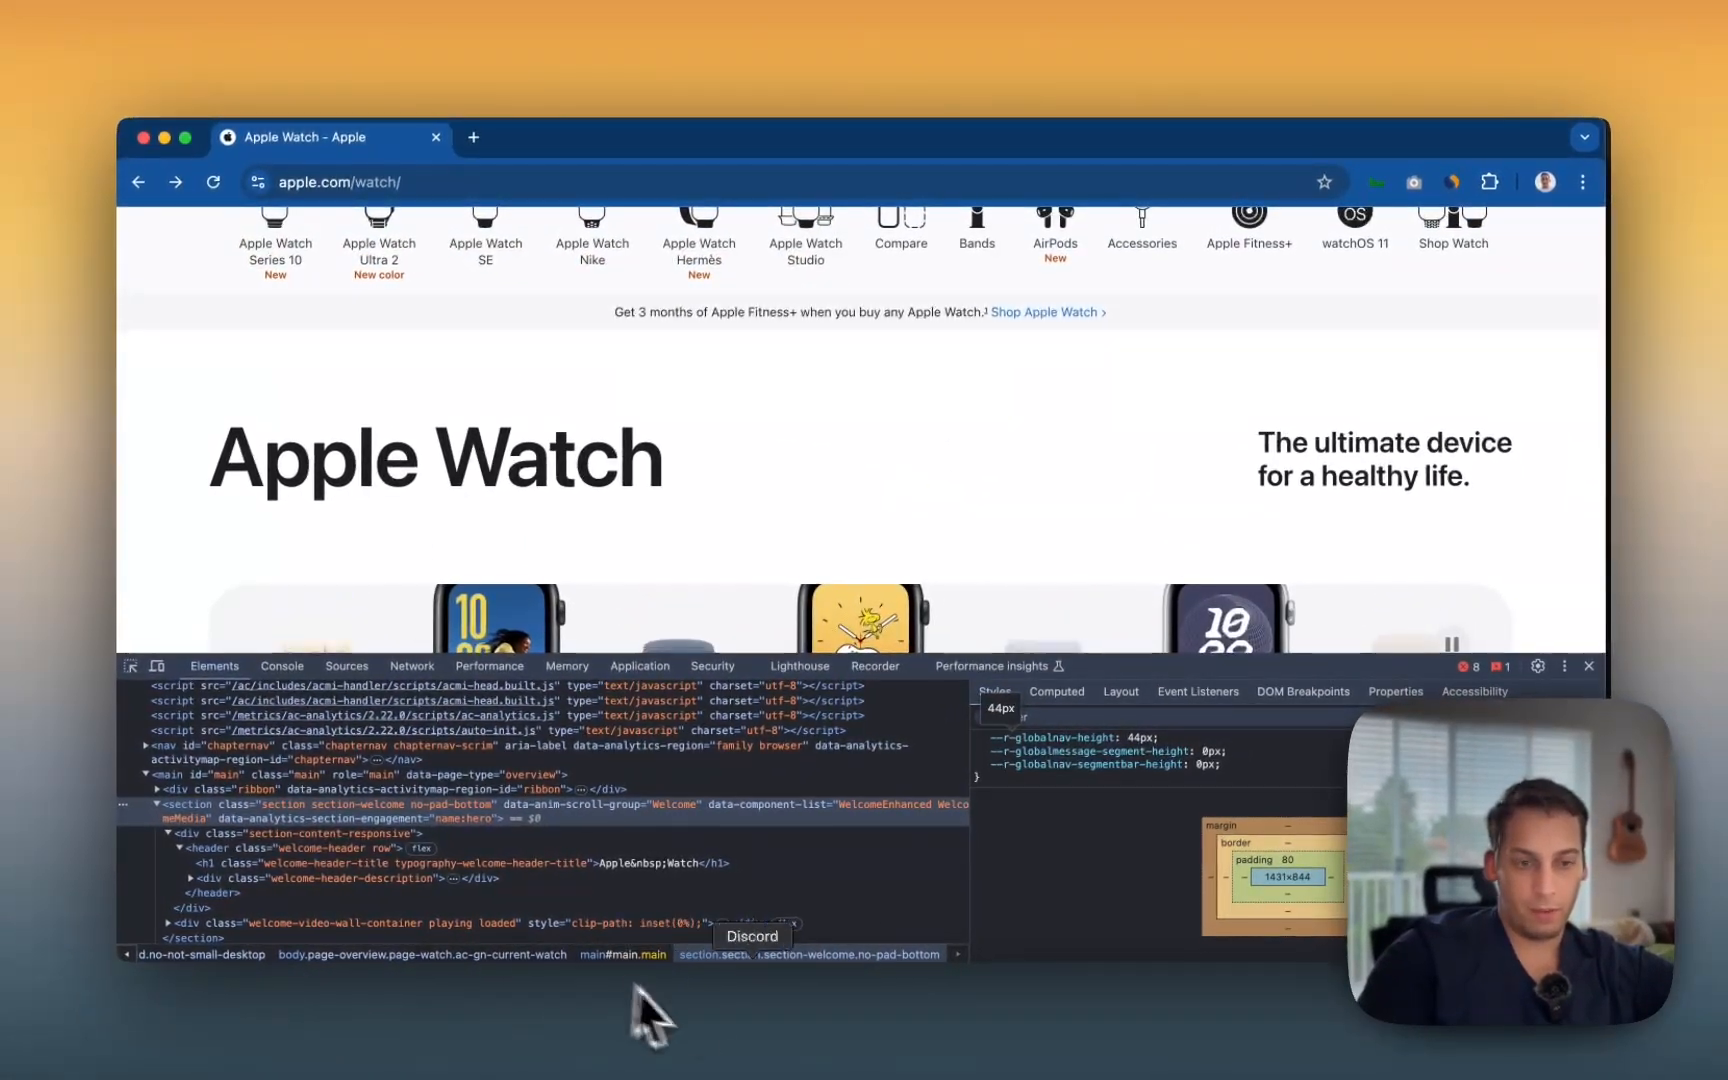
Step: Switch to Framer and duplicate the promo ribbon's outer stack below the original
{"action": "left_click", "coordinate": [958, 1022]}
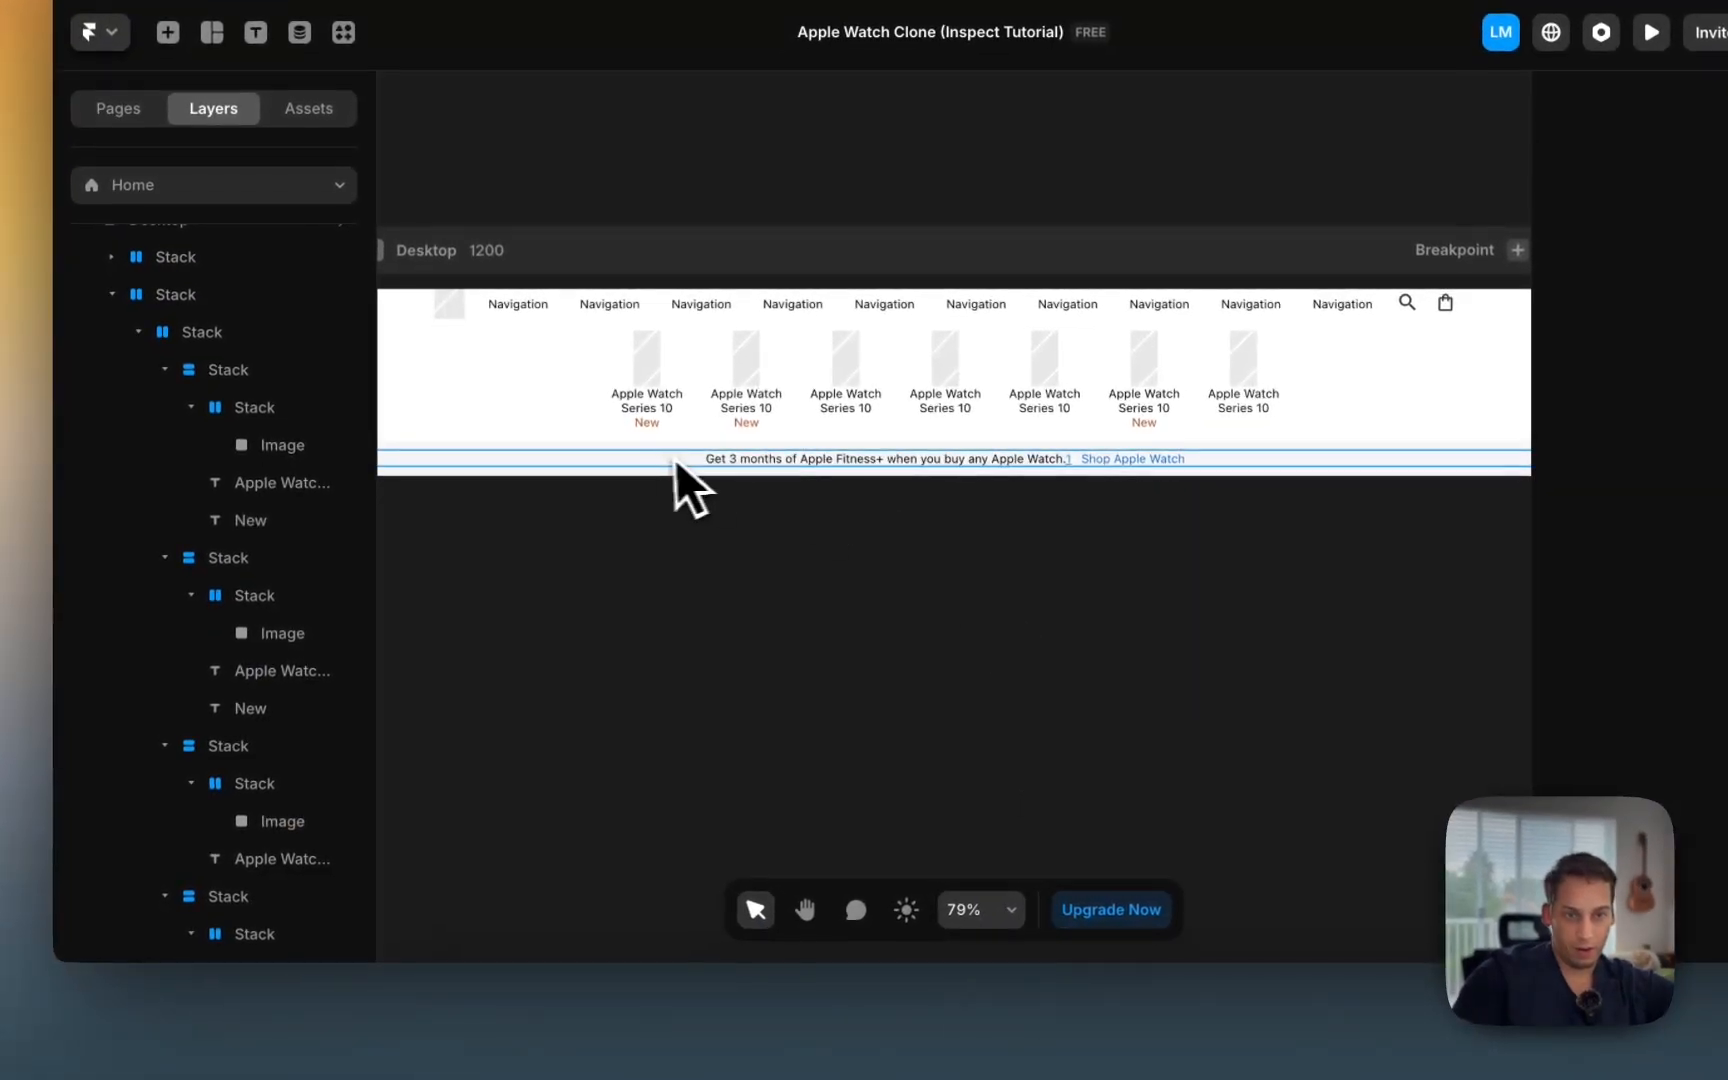
{"action": "left_click", "coordinate": [676, 463]}
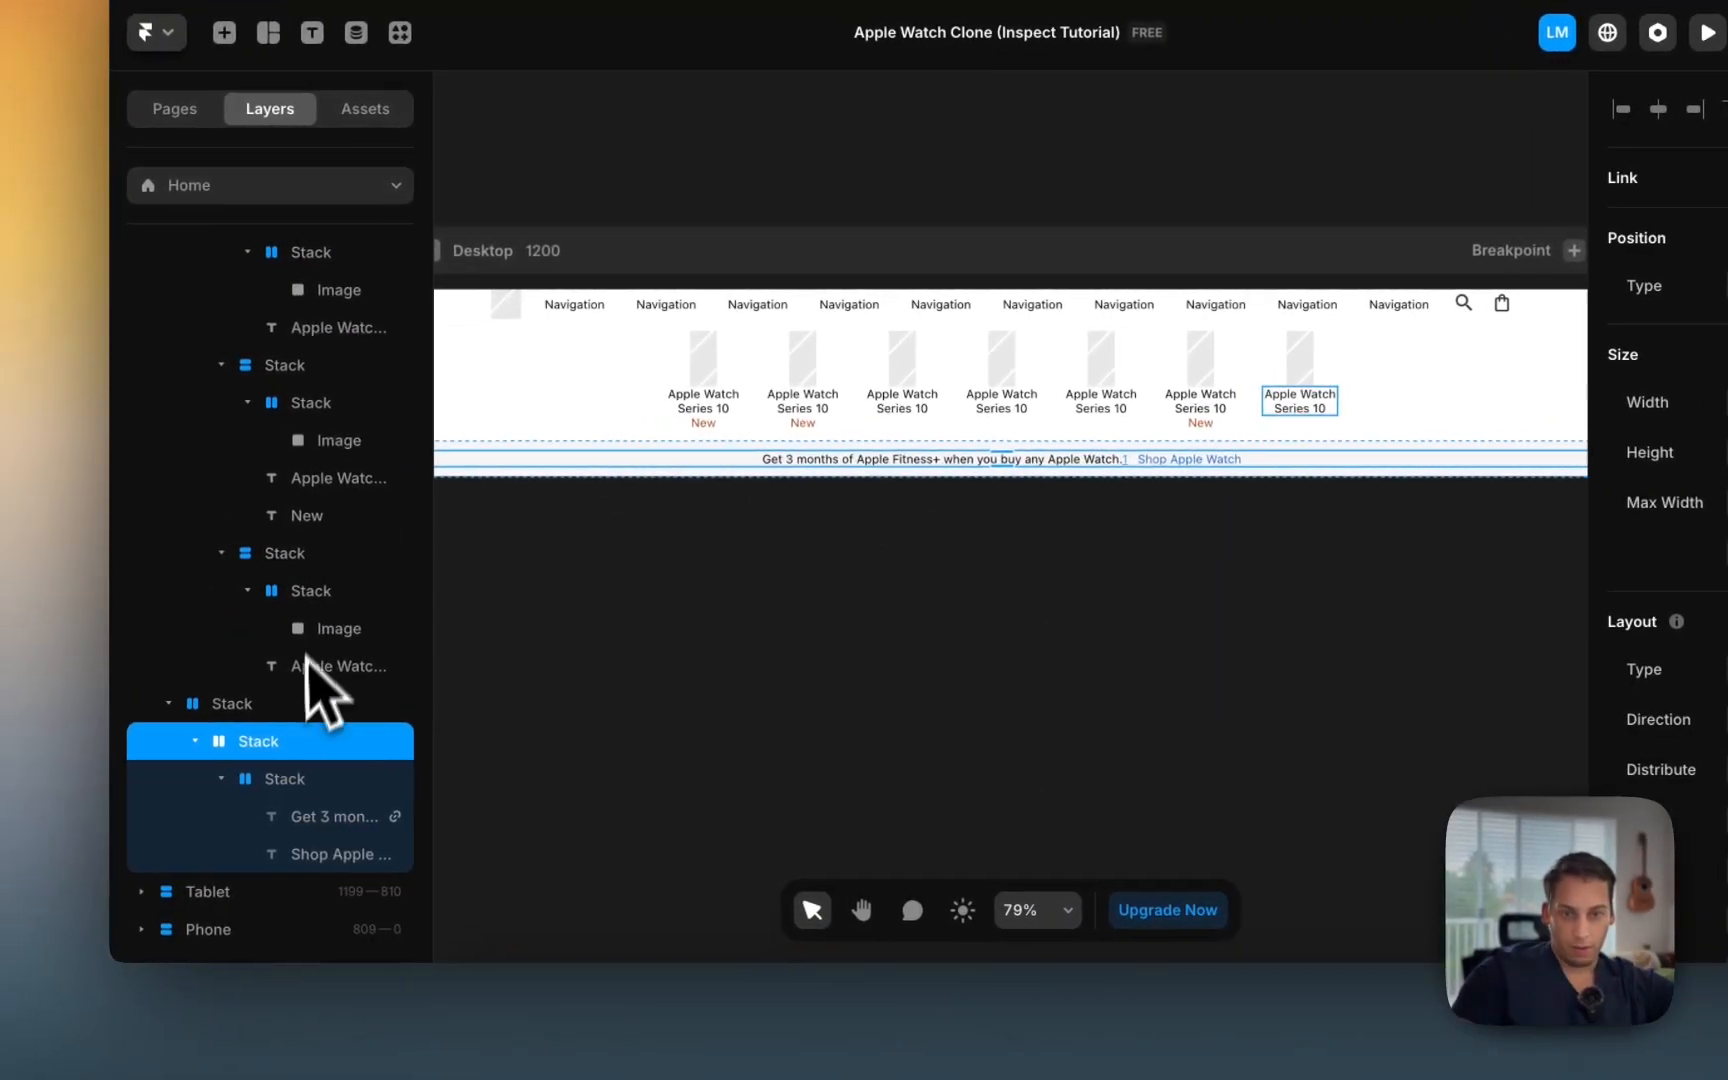
{"action": "key", "text": "super+d"}
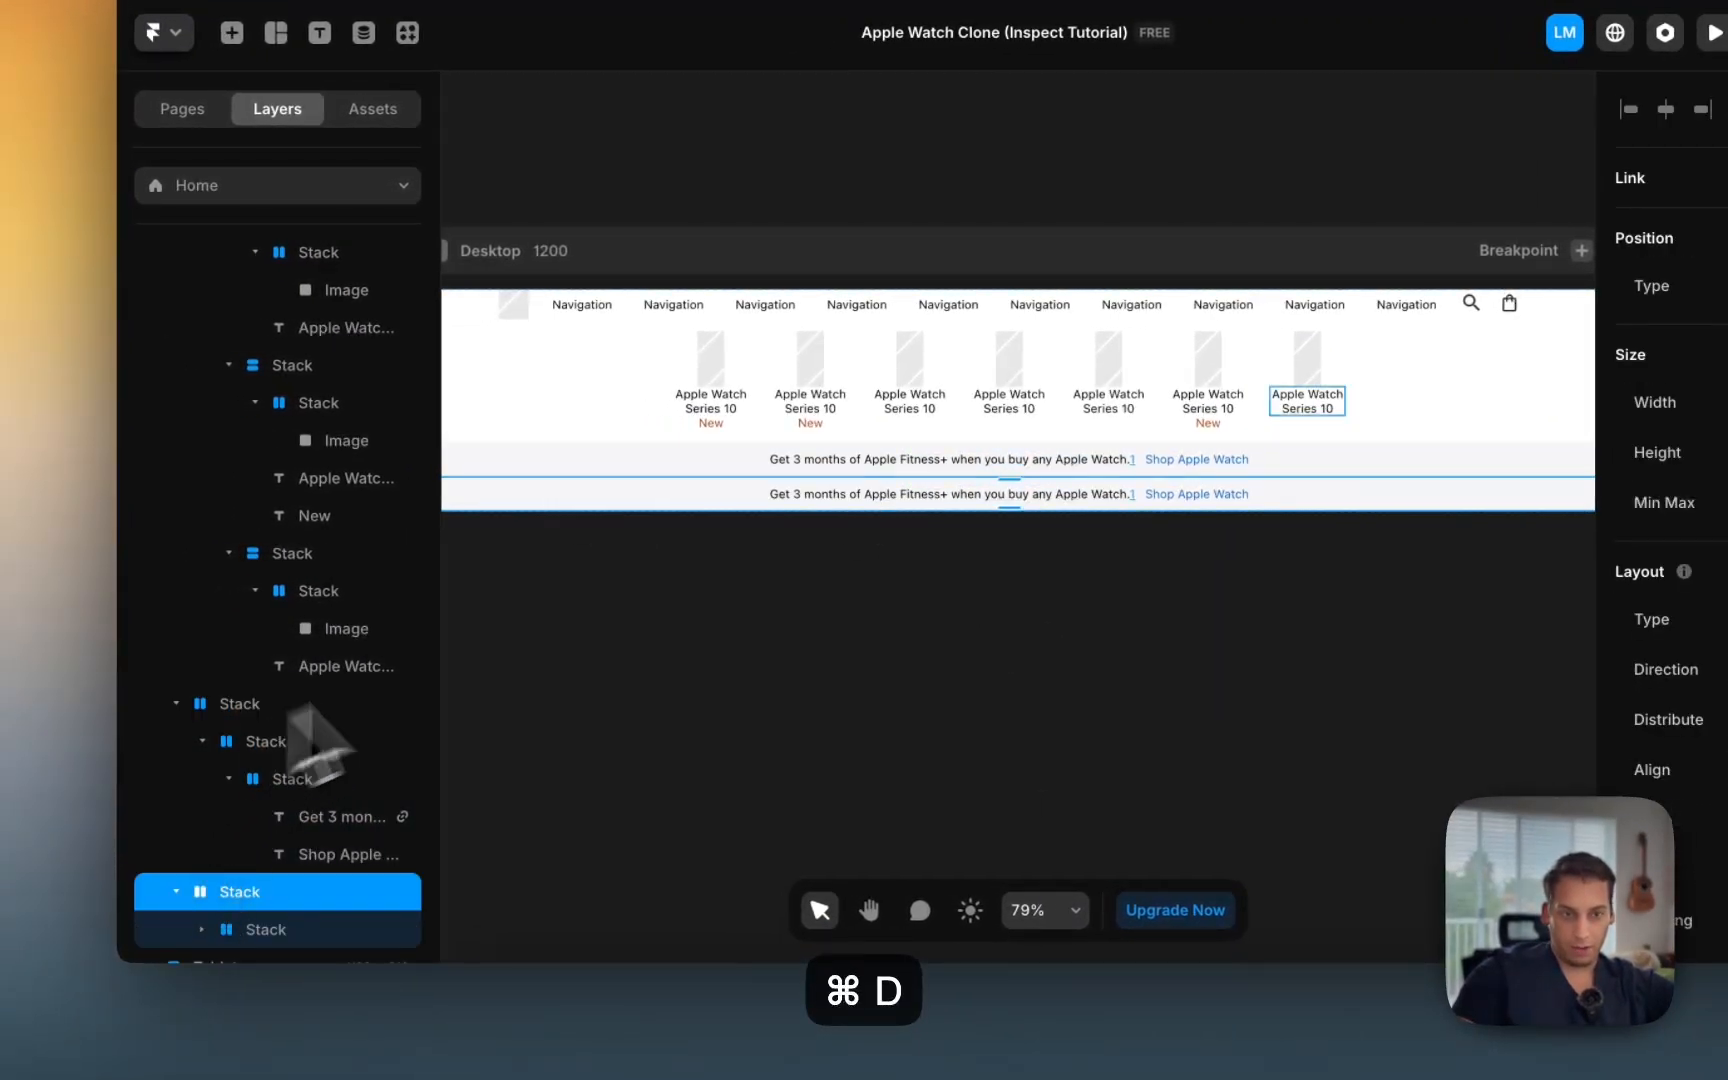
Step: Set the duplicated ribbon stack's top padding to 80, matching the padding of Apple's hero section
{"action": "scroll", "coordinate": [670, 560], "scroll_direction": "left", "scroll_amount": 2}
{"action": "scroll", "coordinate": [670, 560], "scroll_direction": "down", "scroll_amount": 1}
{"action": "scroll", "coordinate": [1558, 742], "scroll_direction": "down", "scroll_amount": 3}
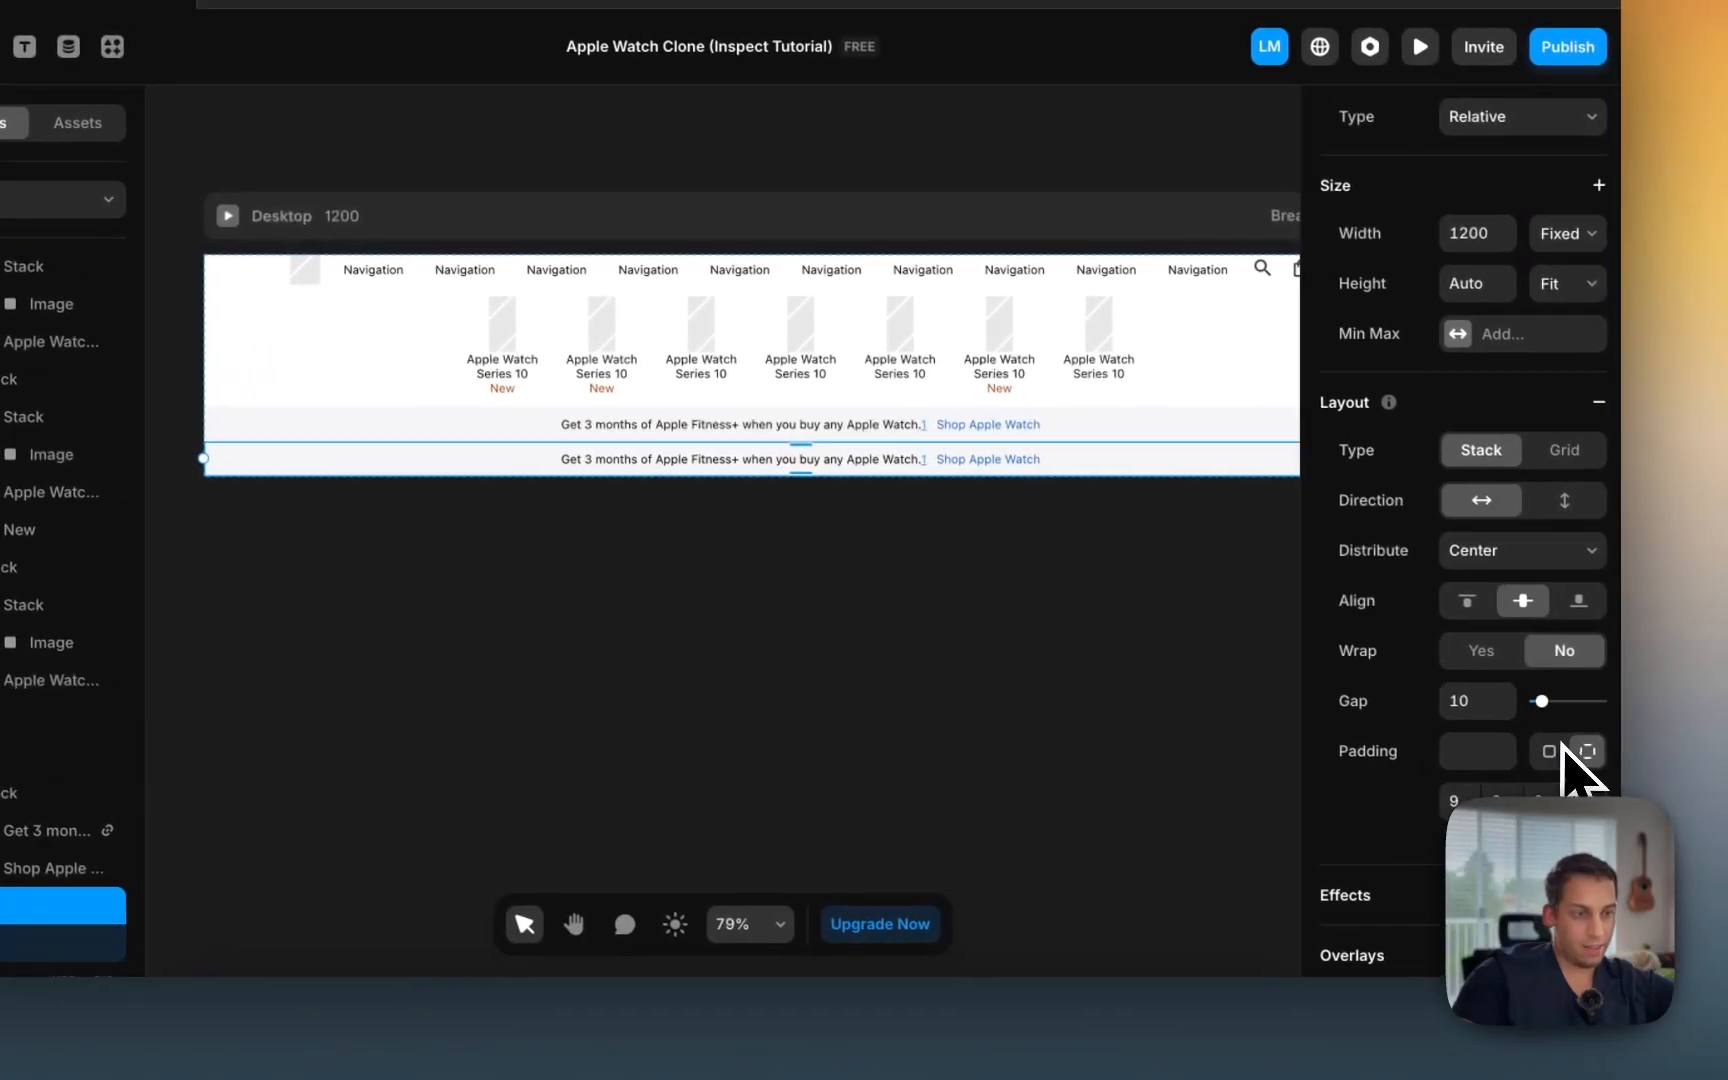
{"action": "key", "text": "Return"}
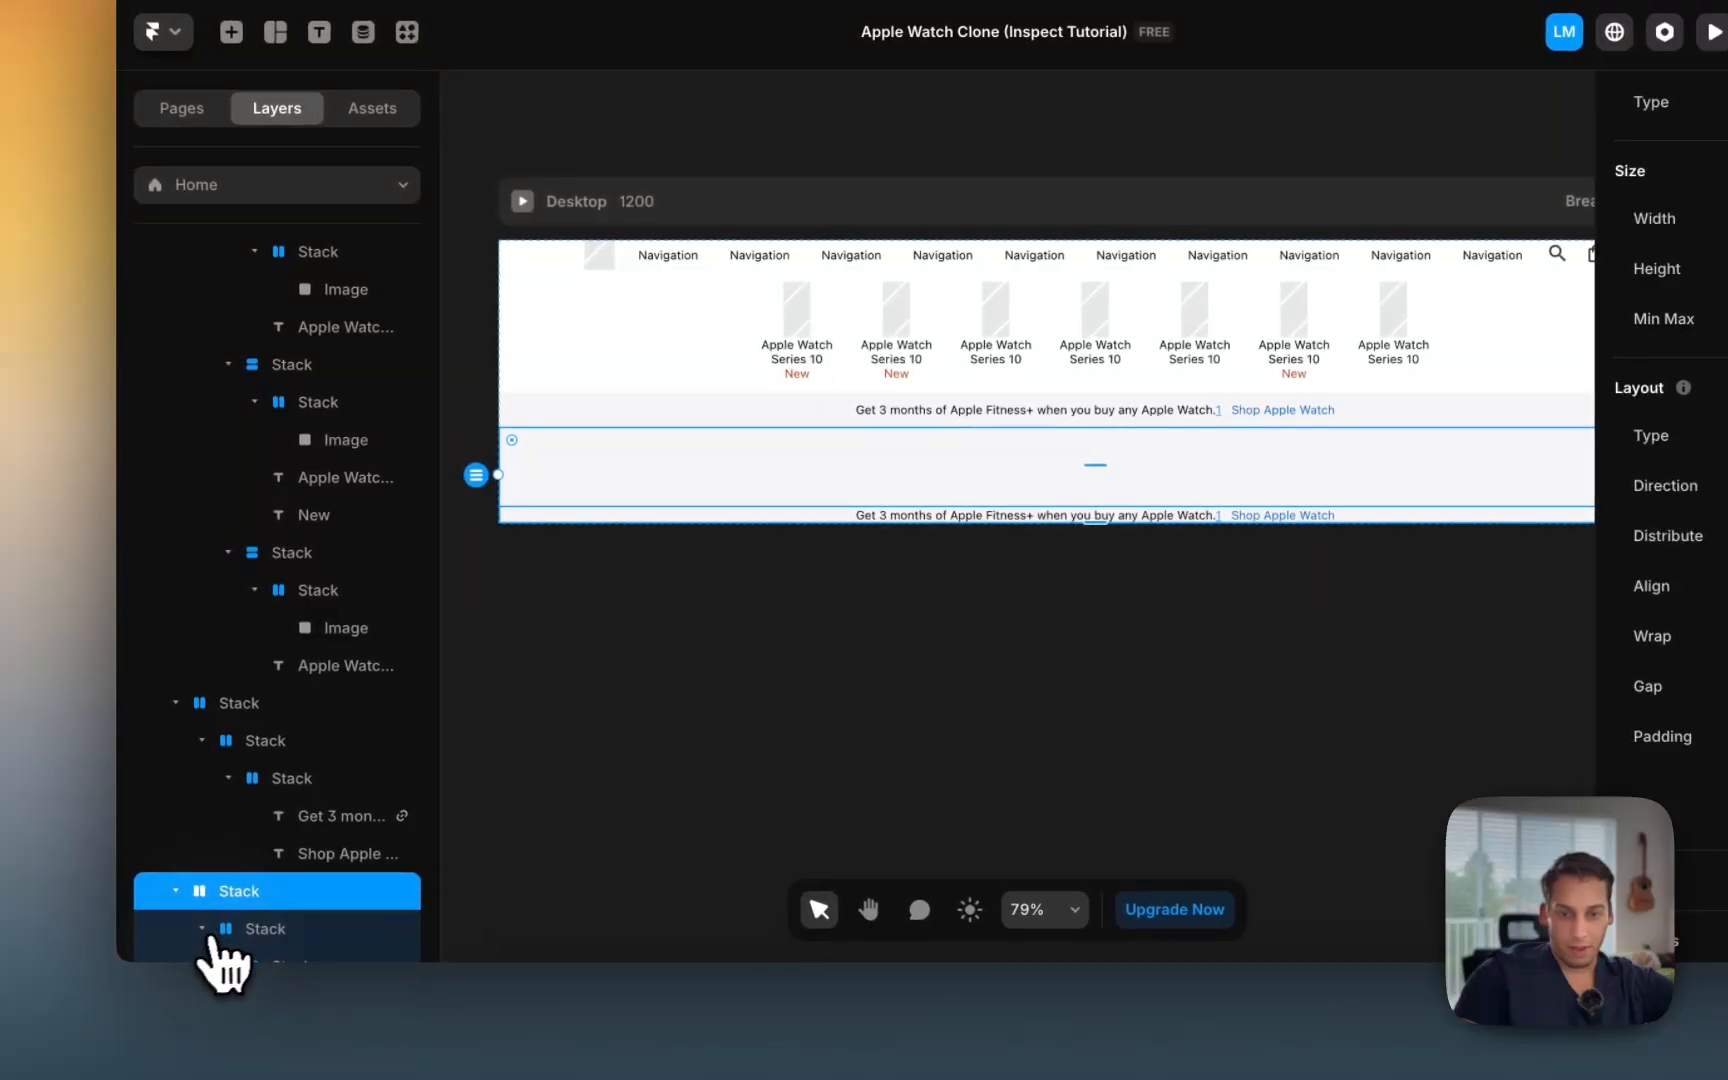
{"action": "scroll", "coordinate": [280, 918], "scroll_direction": "down", "scroll_amount": 3}
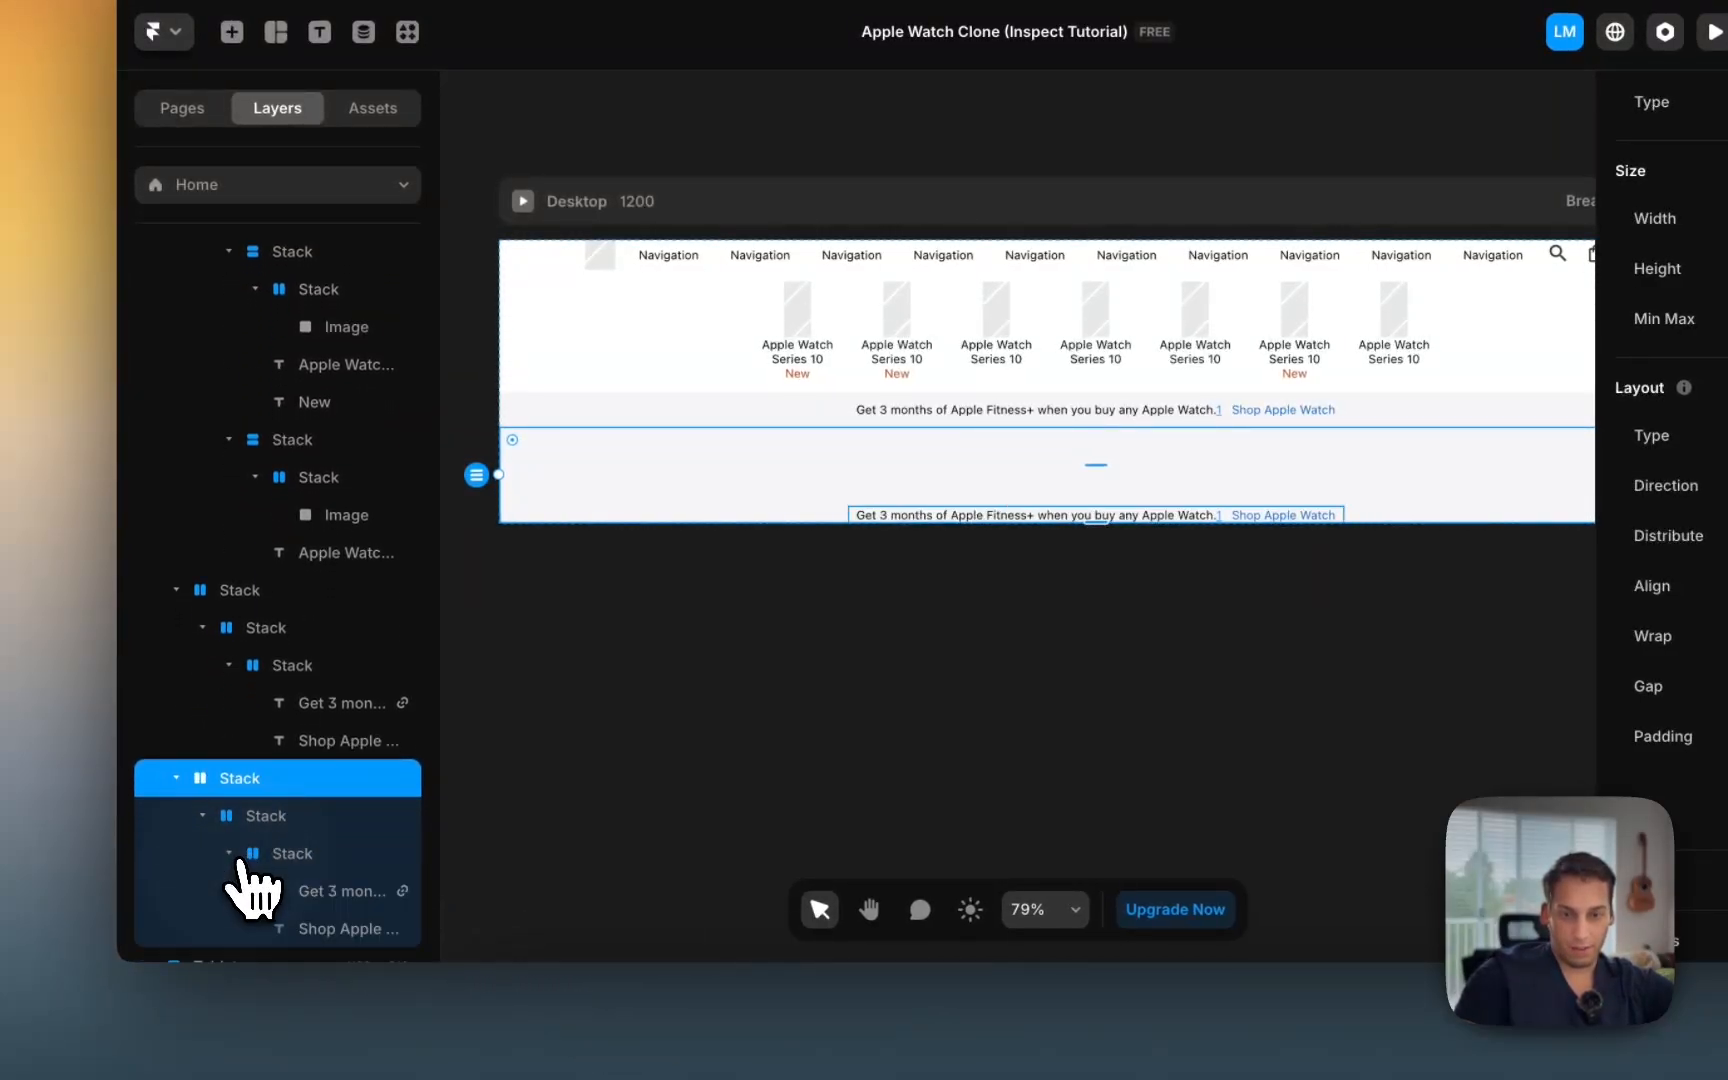
{"action": "left_click", "coordinate": [292, 855]}
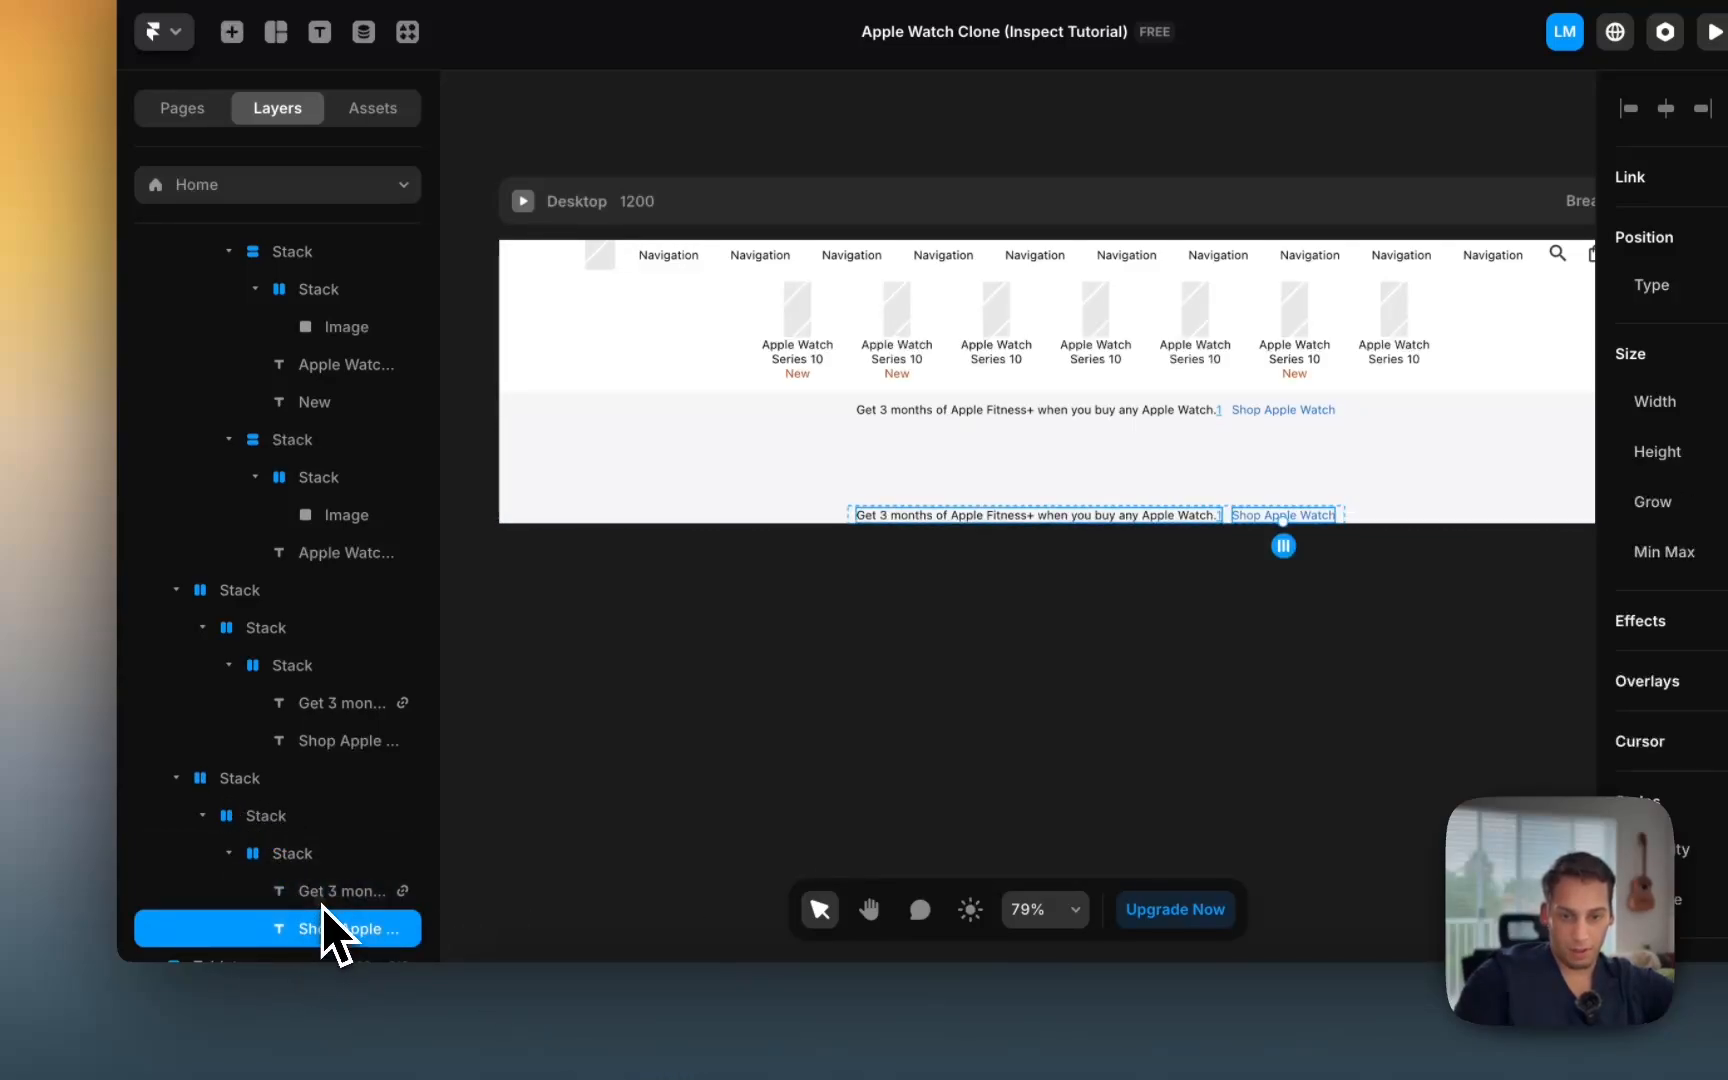
Step: Switch to Chrome and examine the hero section's header row and media elements with the element picker
{"action": "left_click", "coordinate": [613, 1022]}
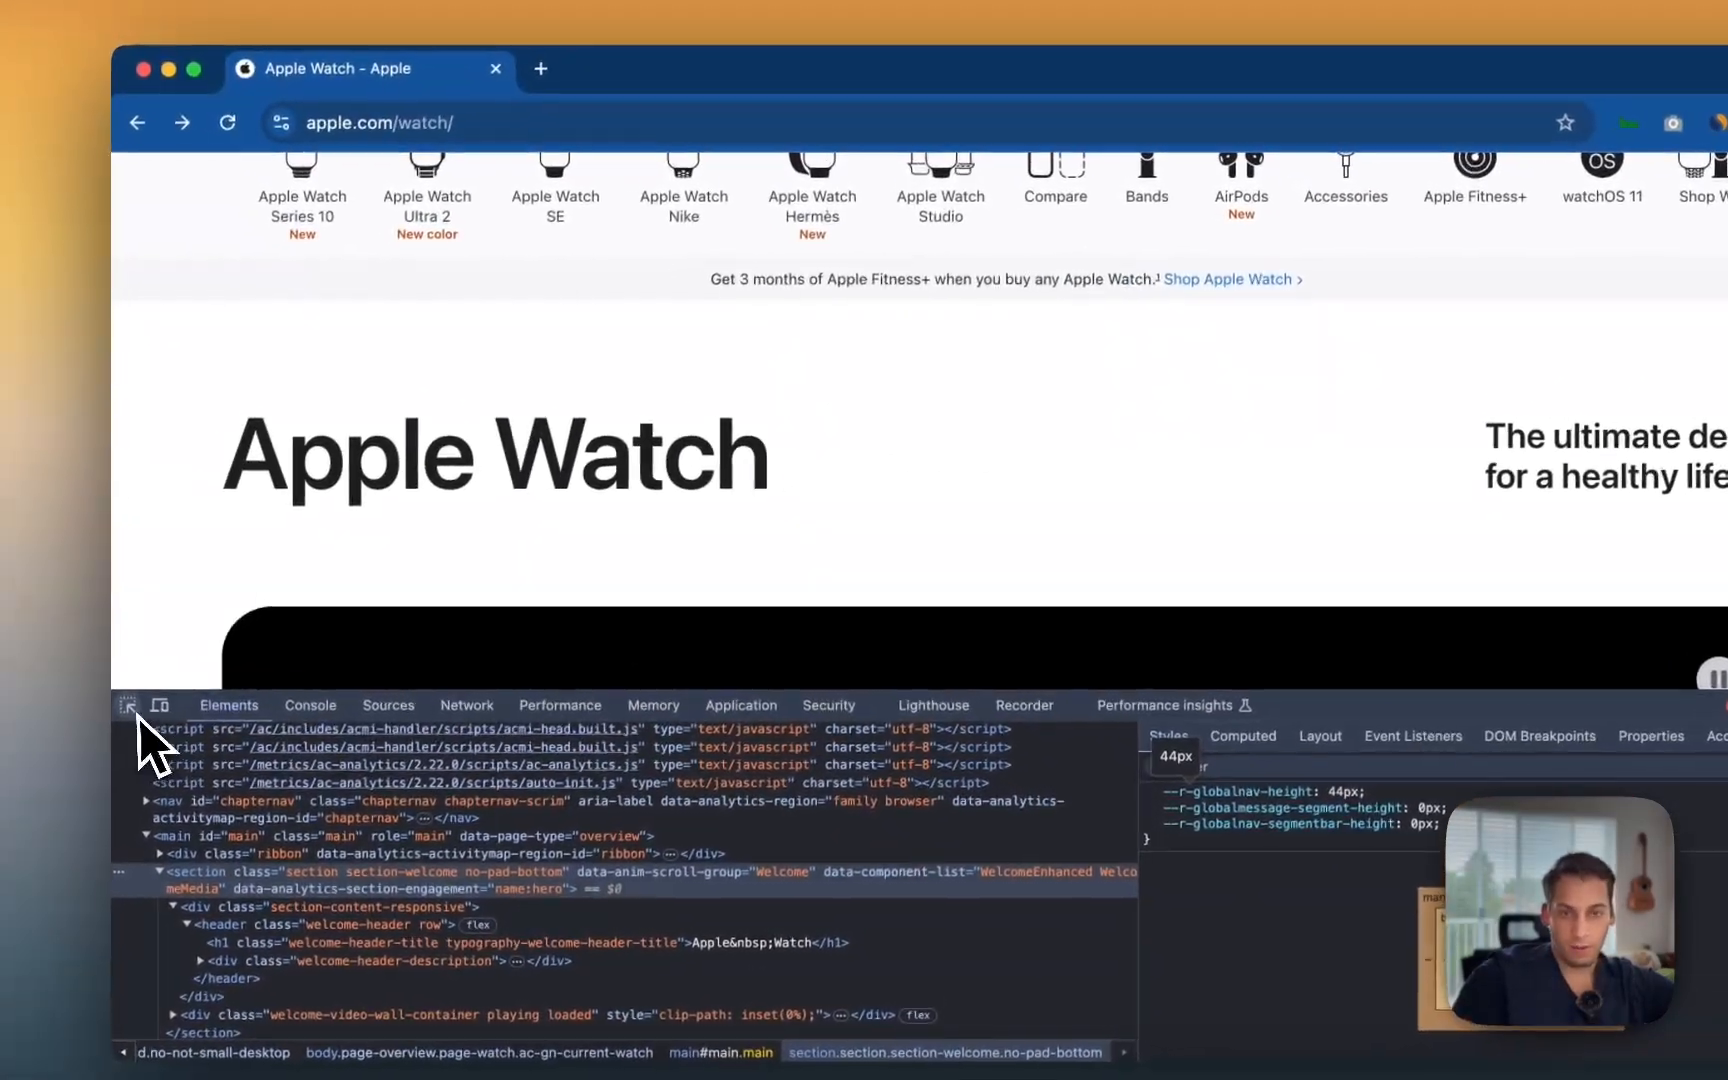
{"action": "left_click", "coordinate": [79, 695]}
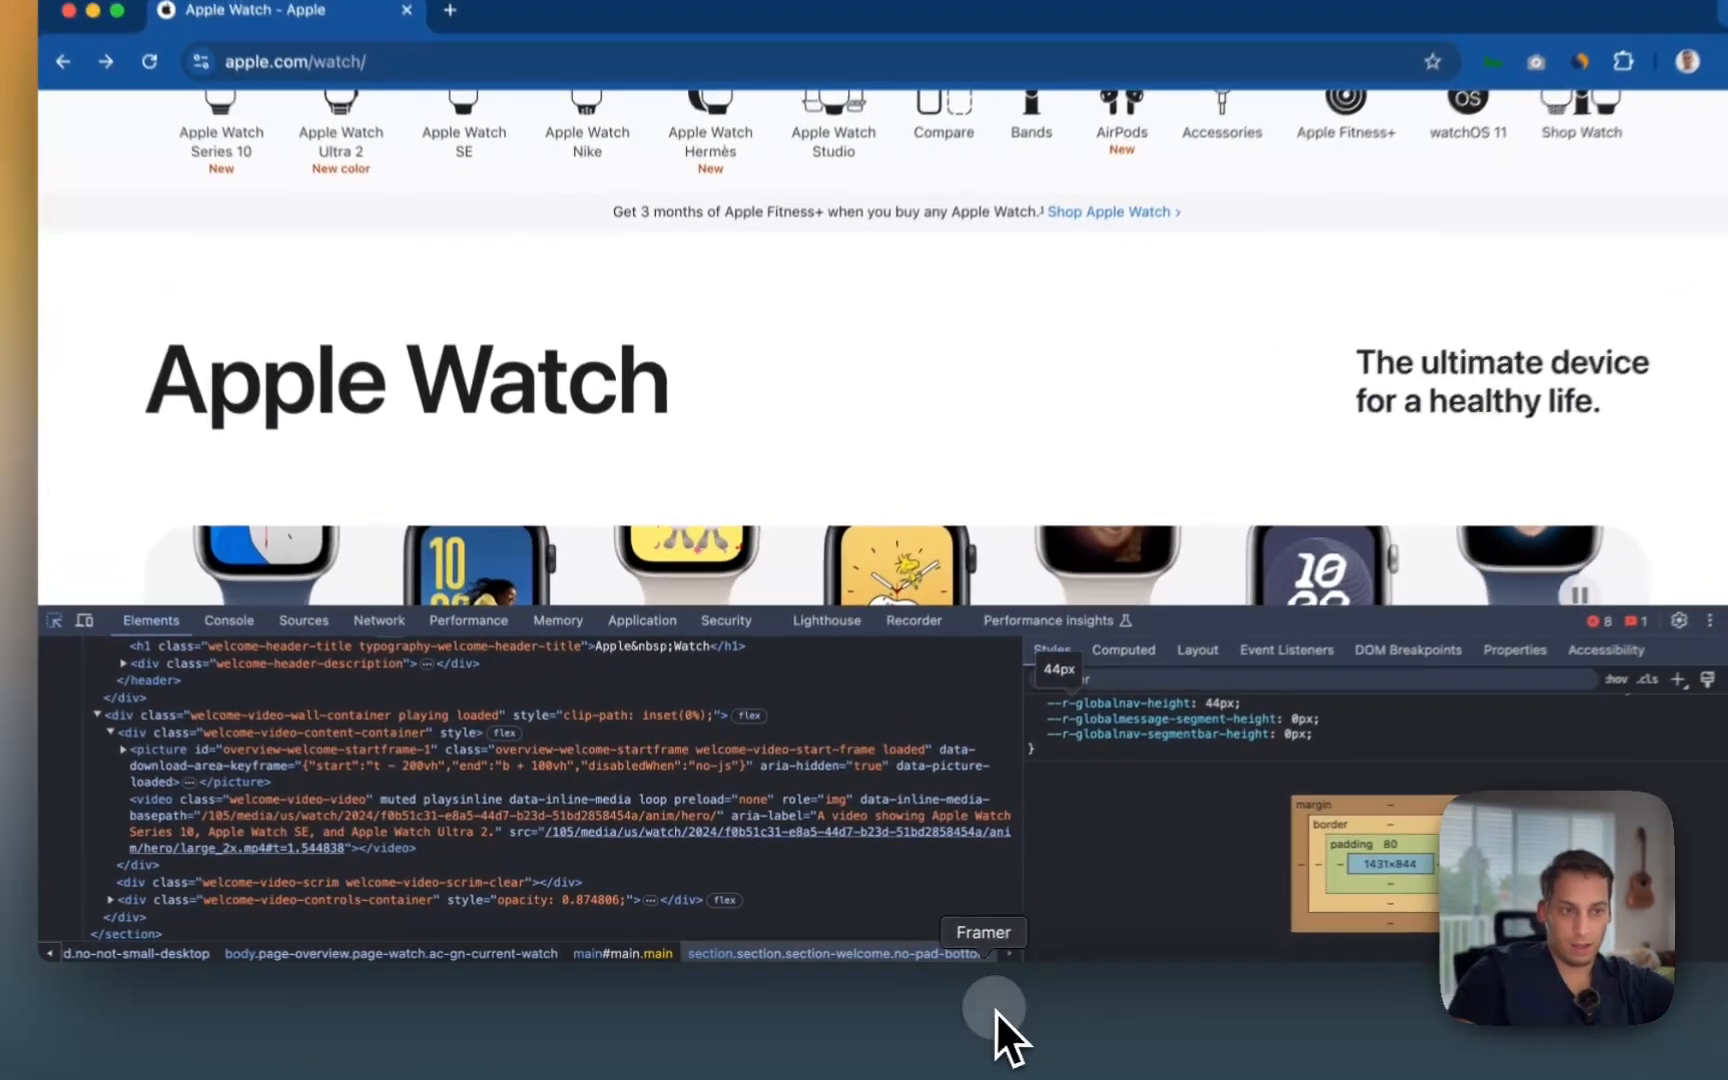
Step: Switch to Framer, delete the duplicated section's "Shop Apple Watch" text and duplicate its remaining promo text within the inner stack
{"action": "left_click", "coordinate": [944, 1007]}
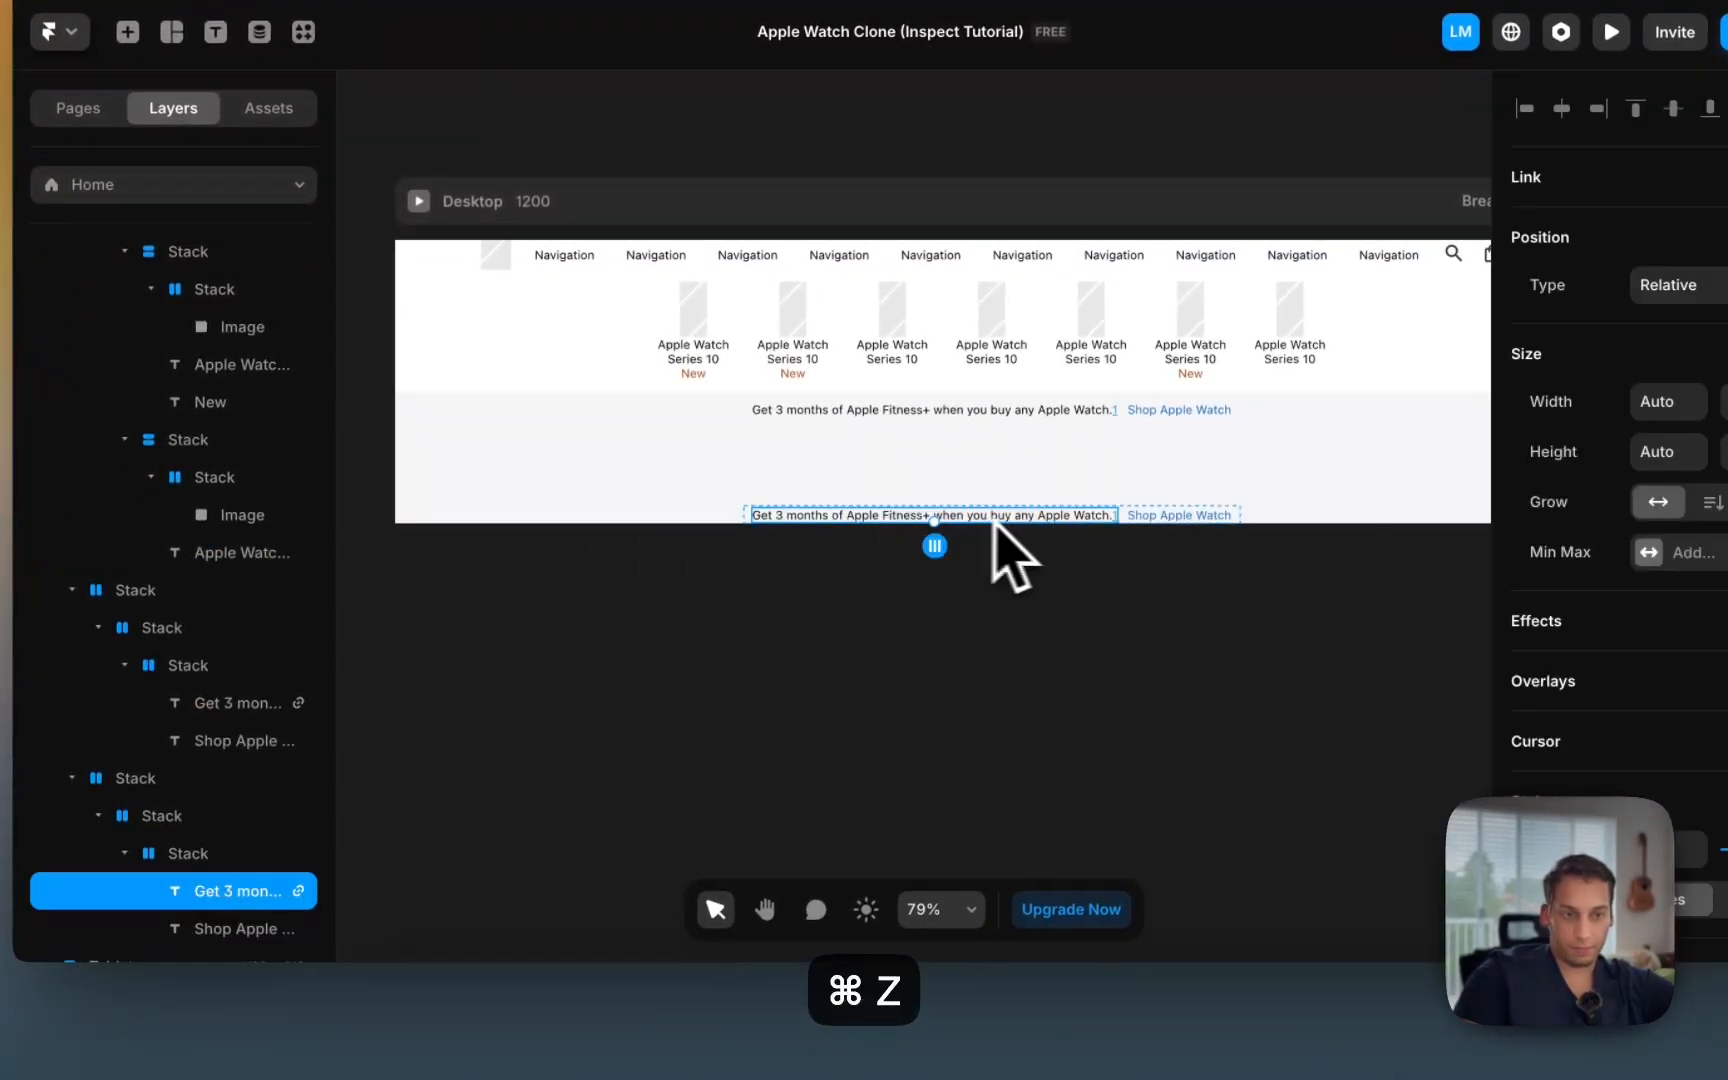
{"action": "left_click", "coordinate": [1172, 516]}
{"action": "key", "text": "BackSpace"}
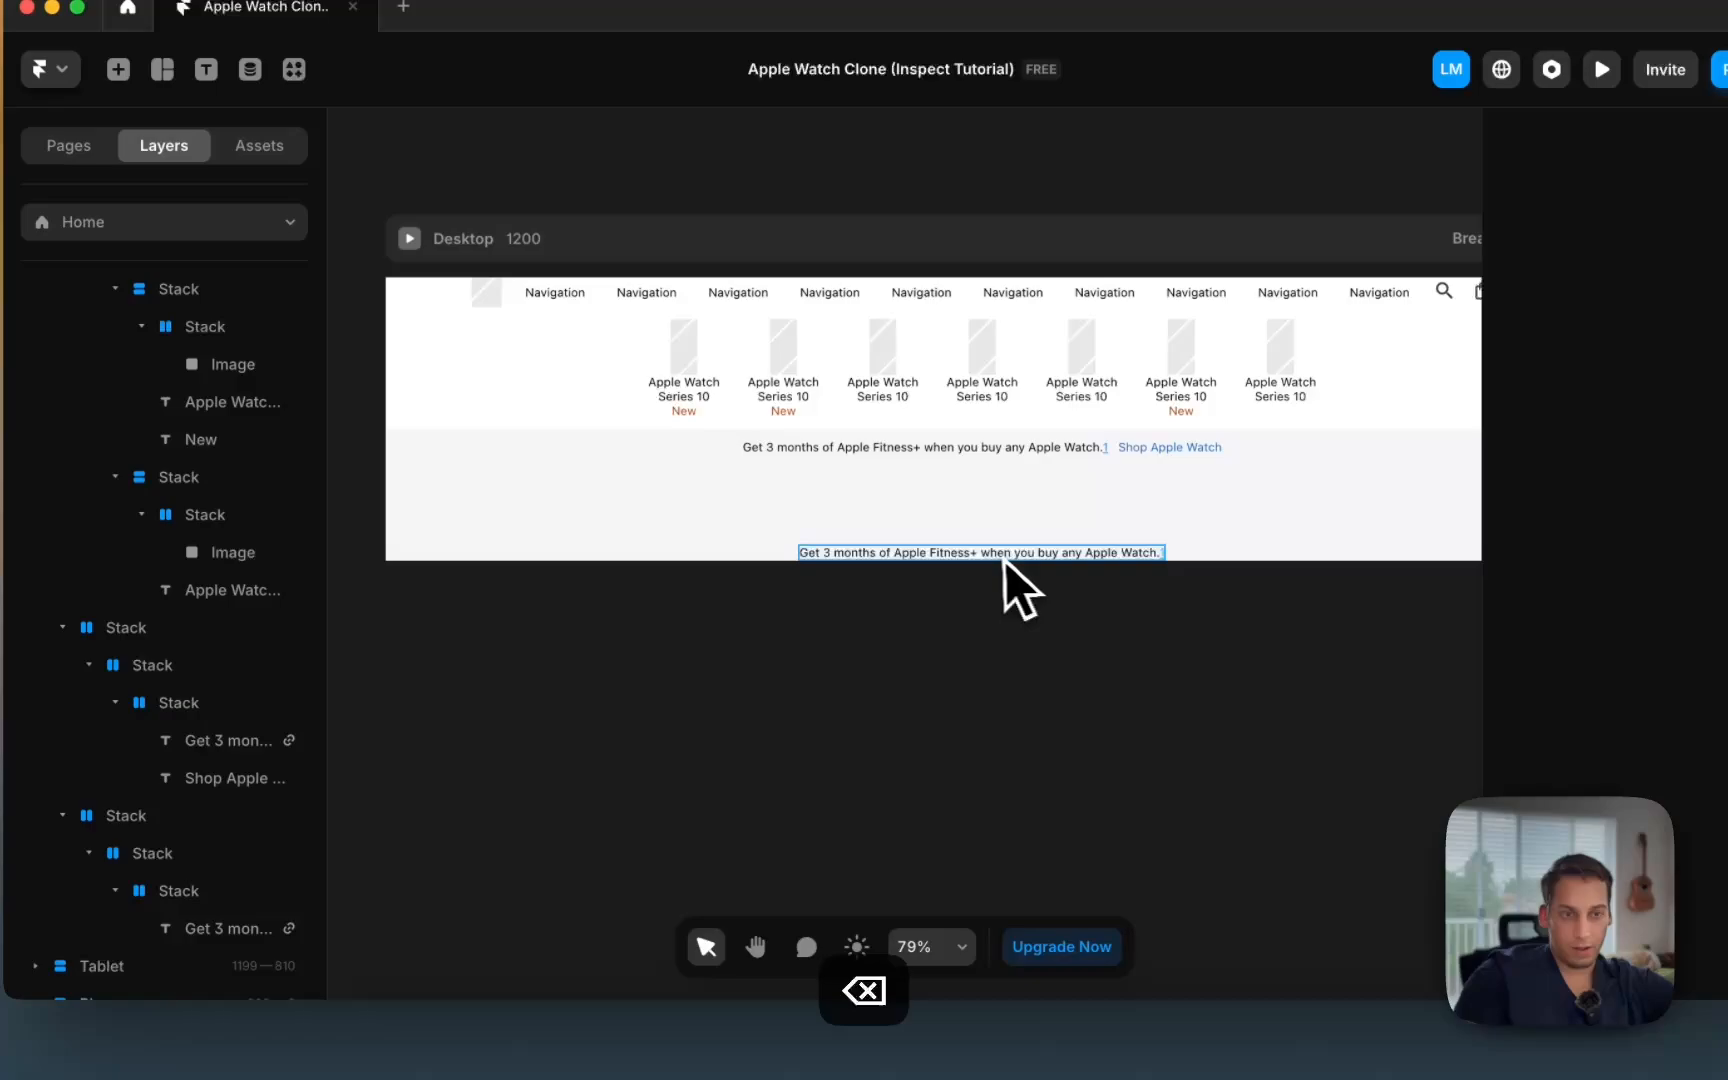
{"action": "left_click", "coordinate": [1004, 558]}
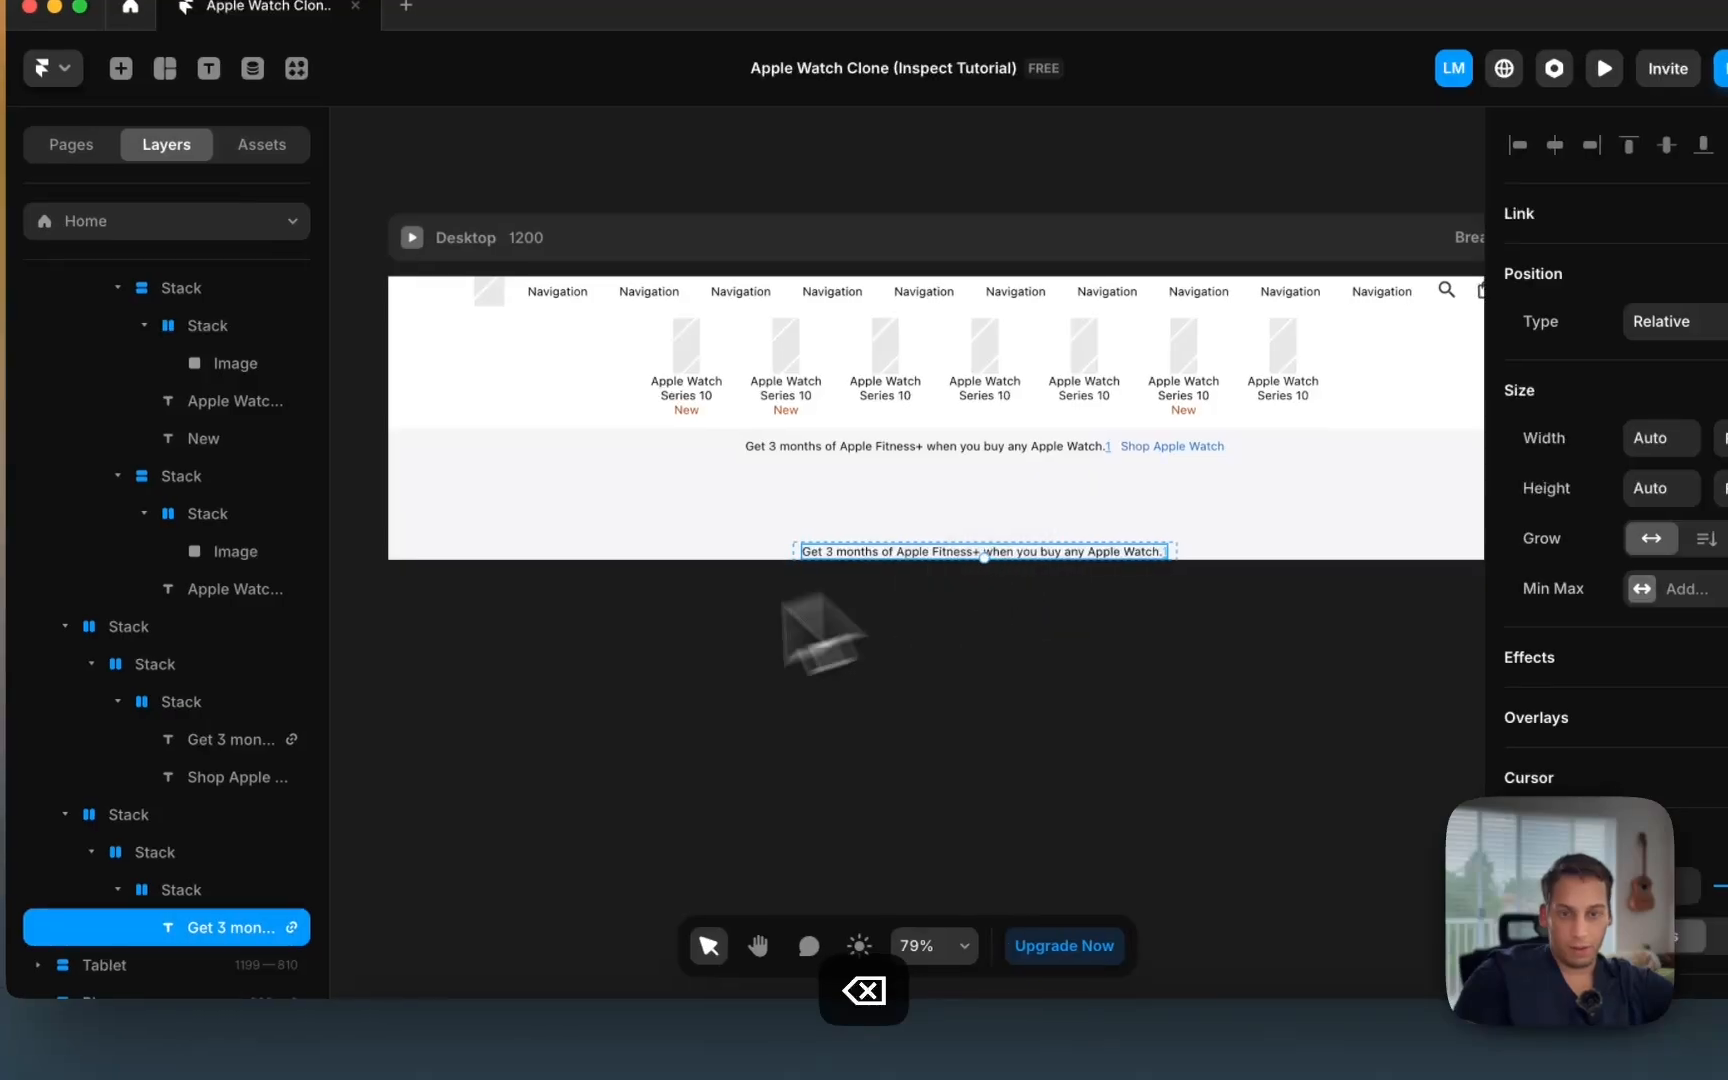
{"action": "key", "text": "super+d"}
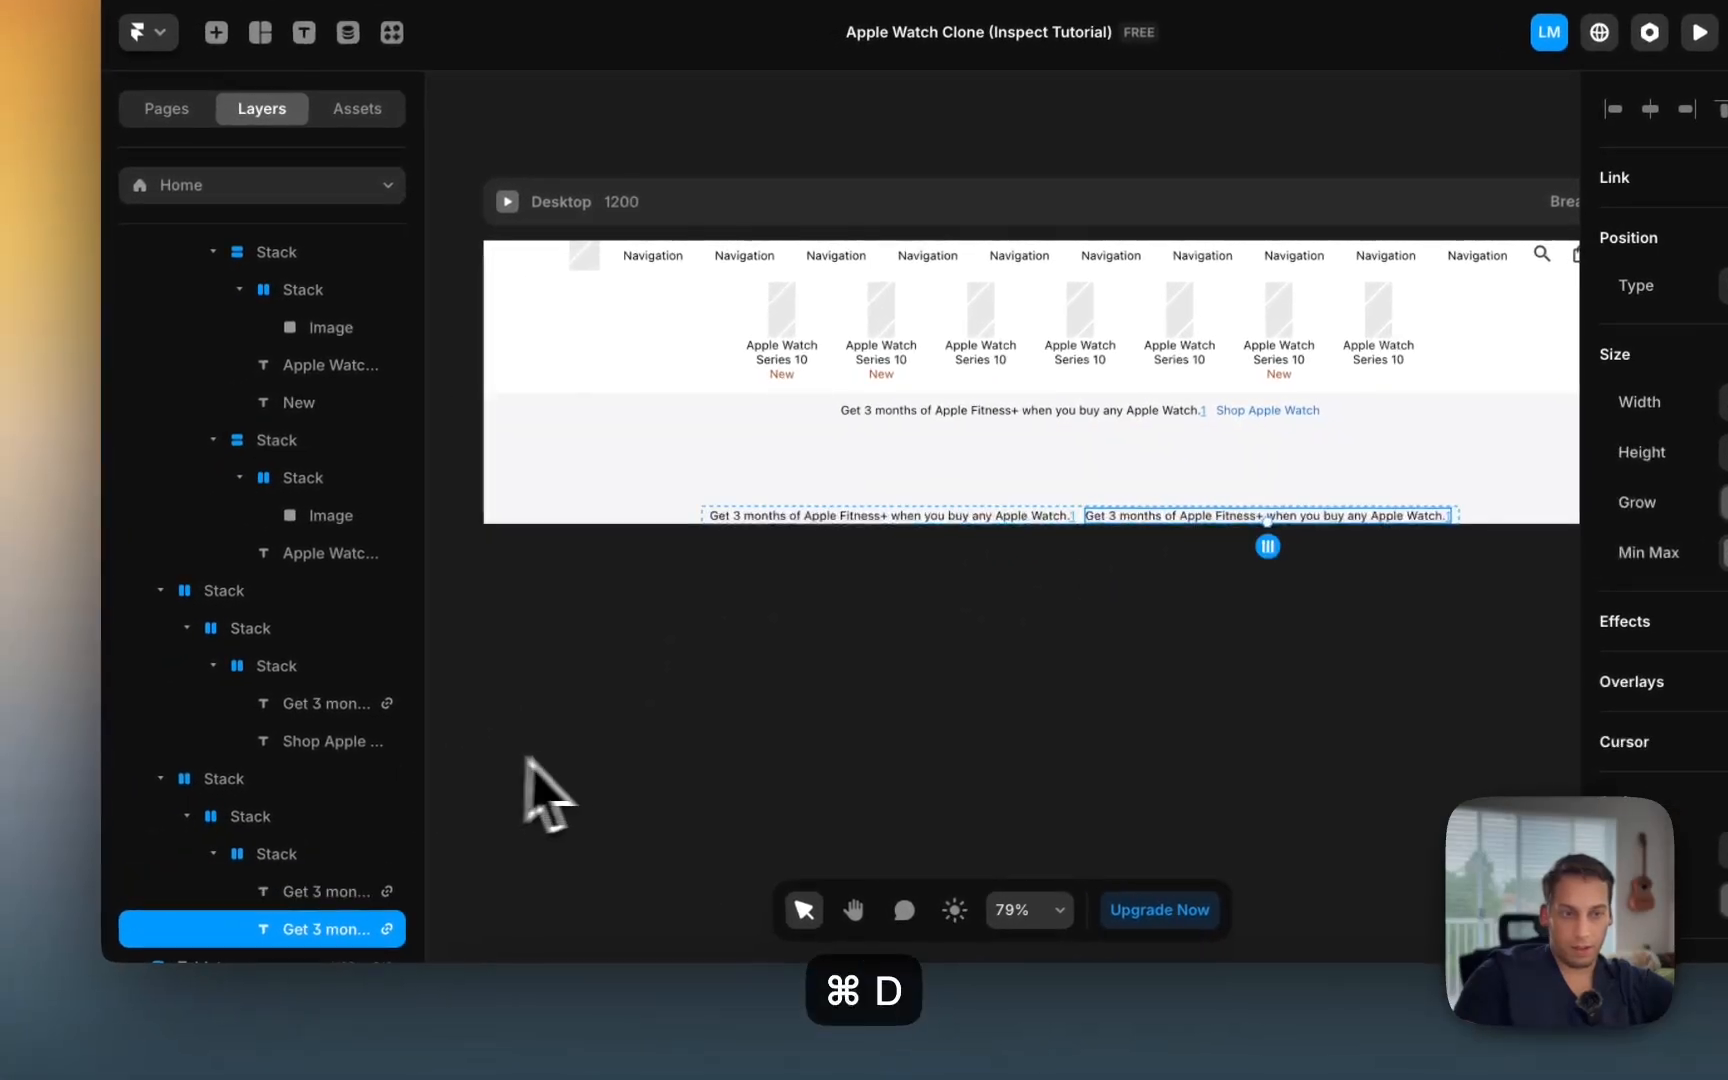
Step: Give the new section's inner stack a bottom padding of 80 and set its height to Fit Content
{"action": "left_click", "coordinate": [278, 853]}
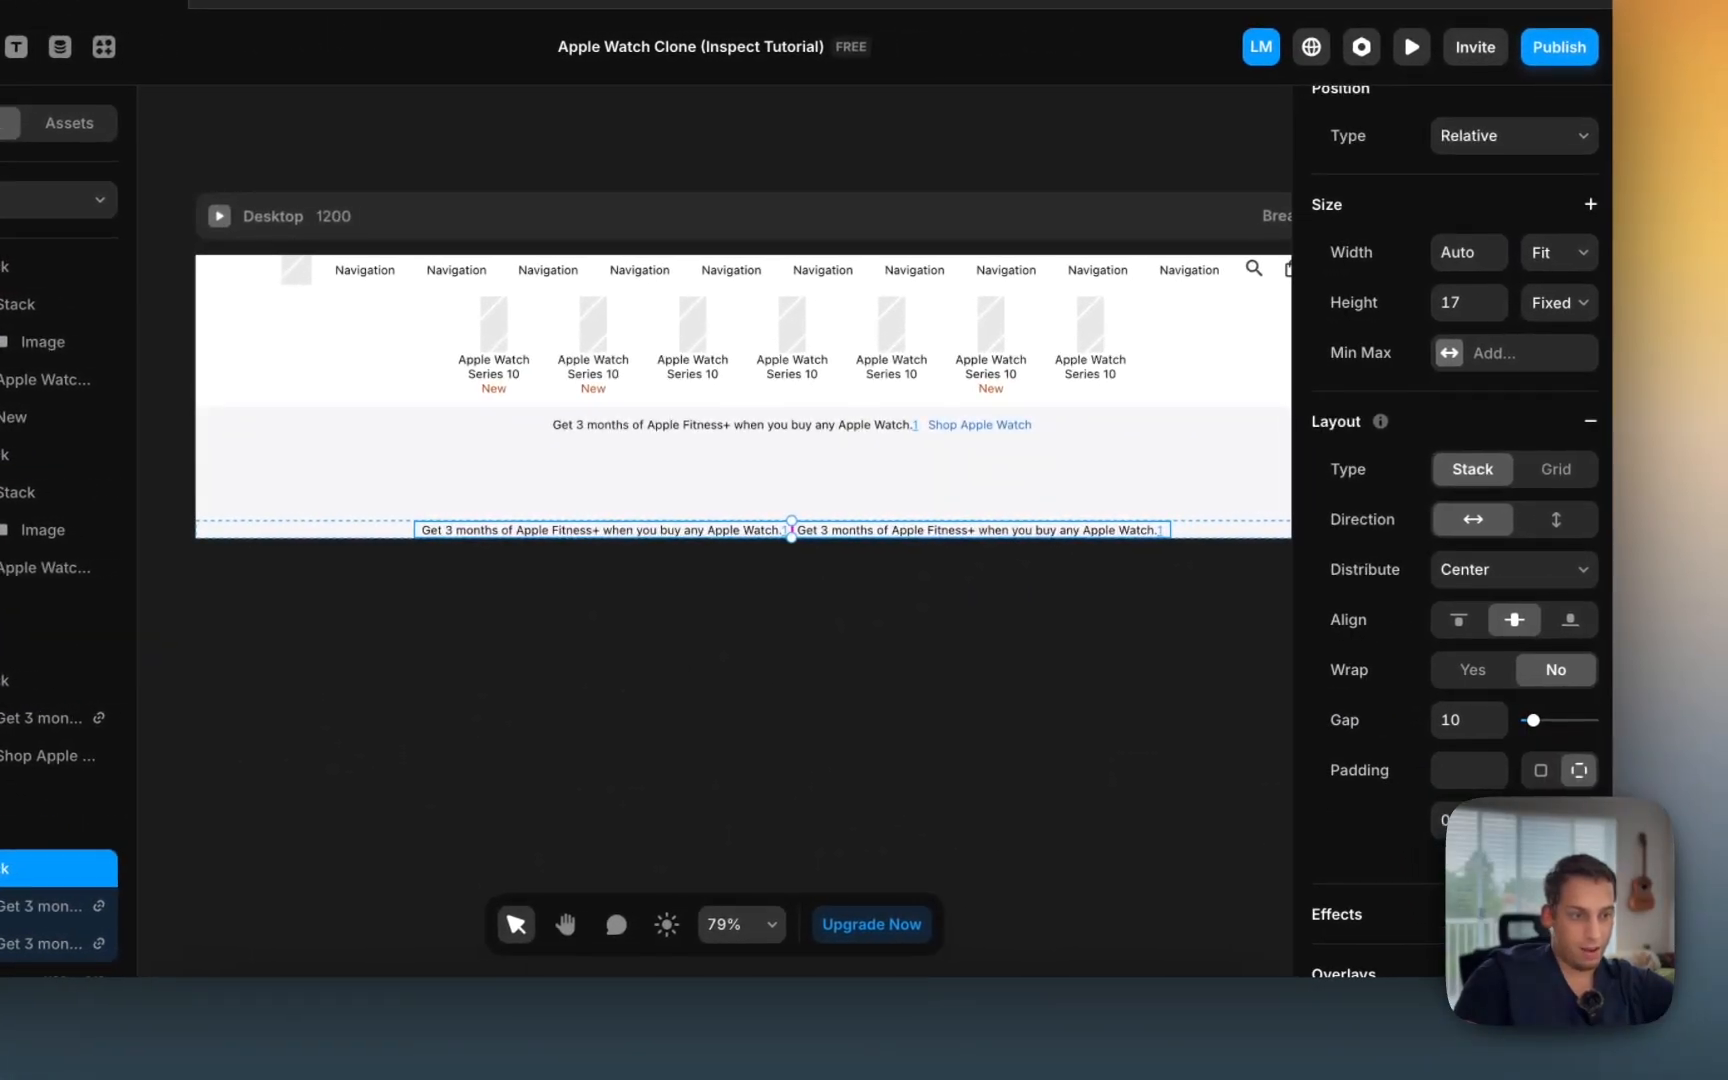
{"action": "type", "text": "80"}
{"action": "key", "text": "Return"}
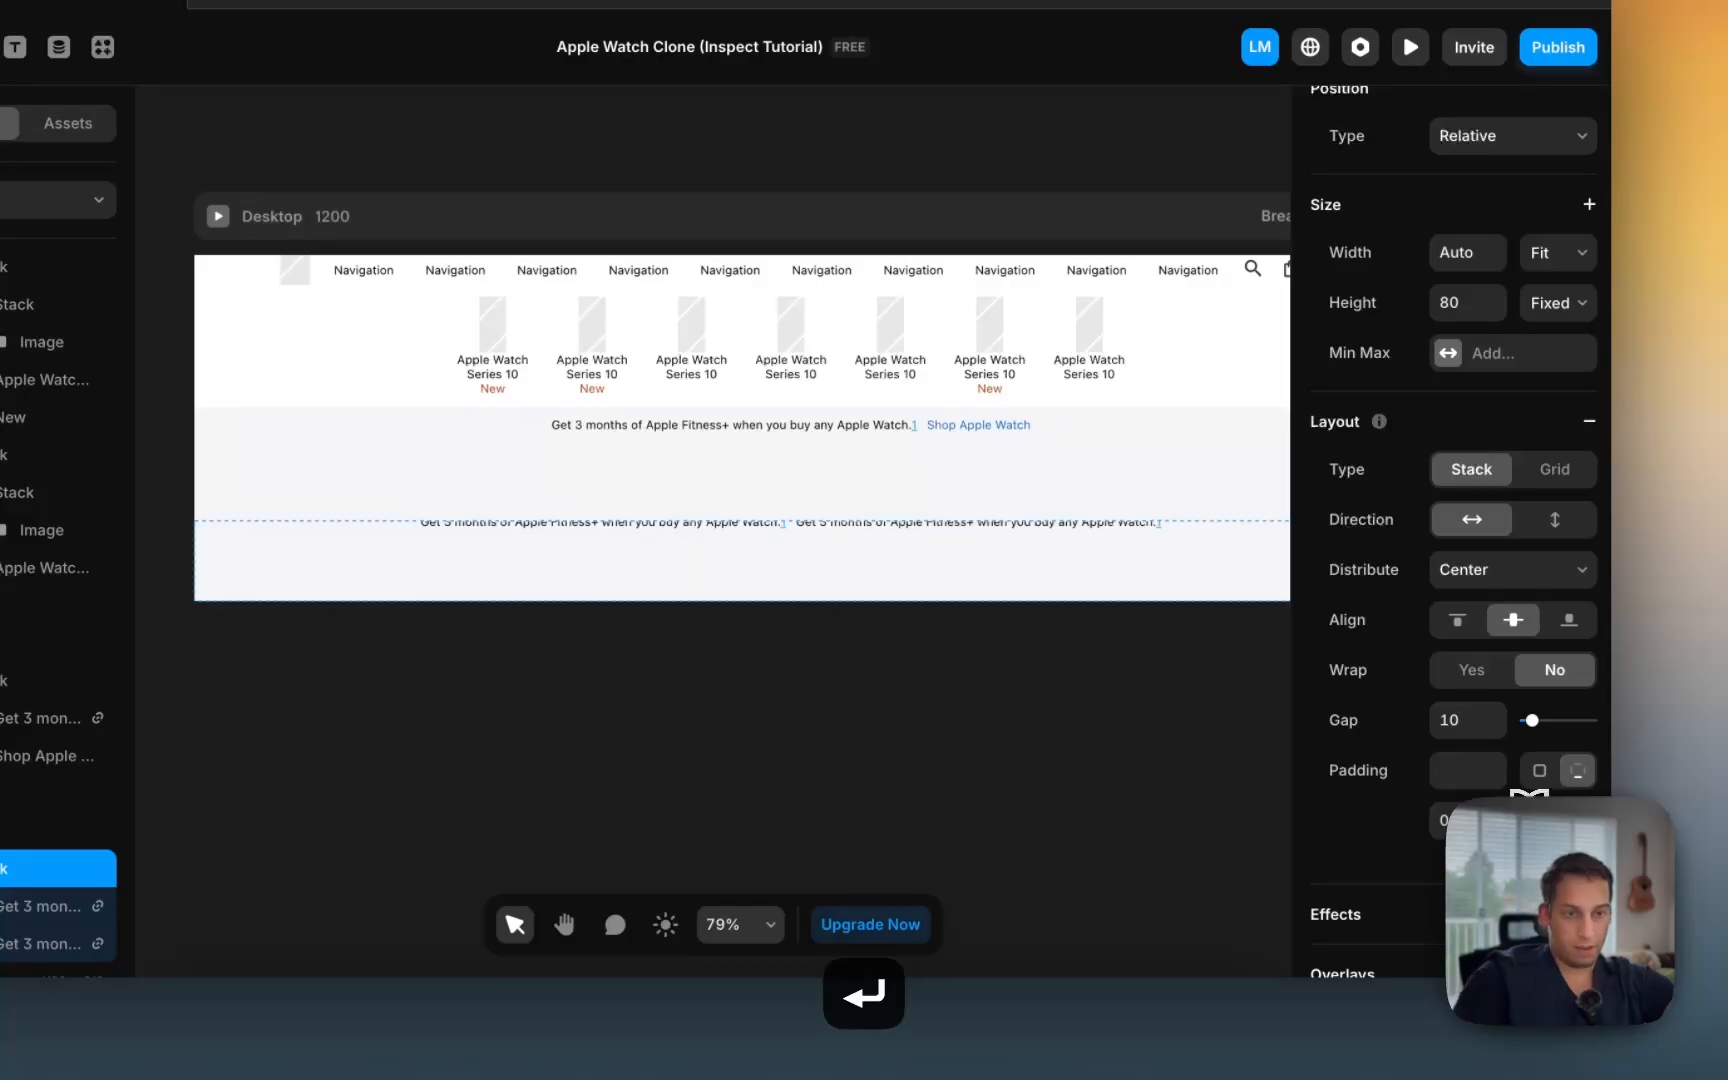
{"action": "scroll", "coordinate": [995, 501], "scroll_direction": "down", "scroll_amount": 2}
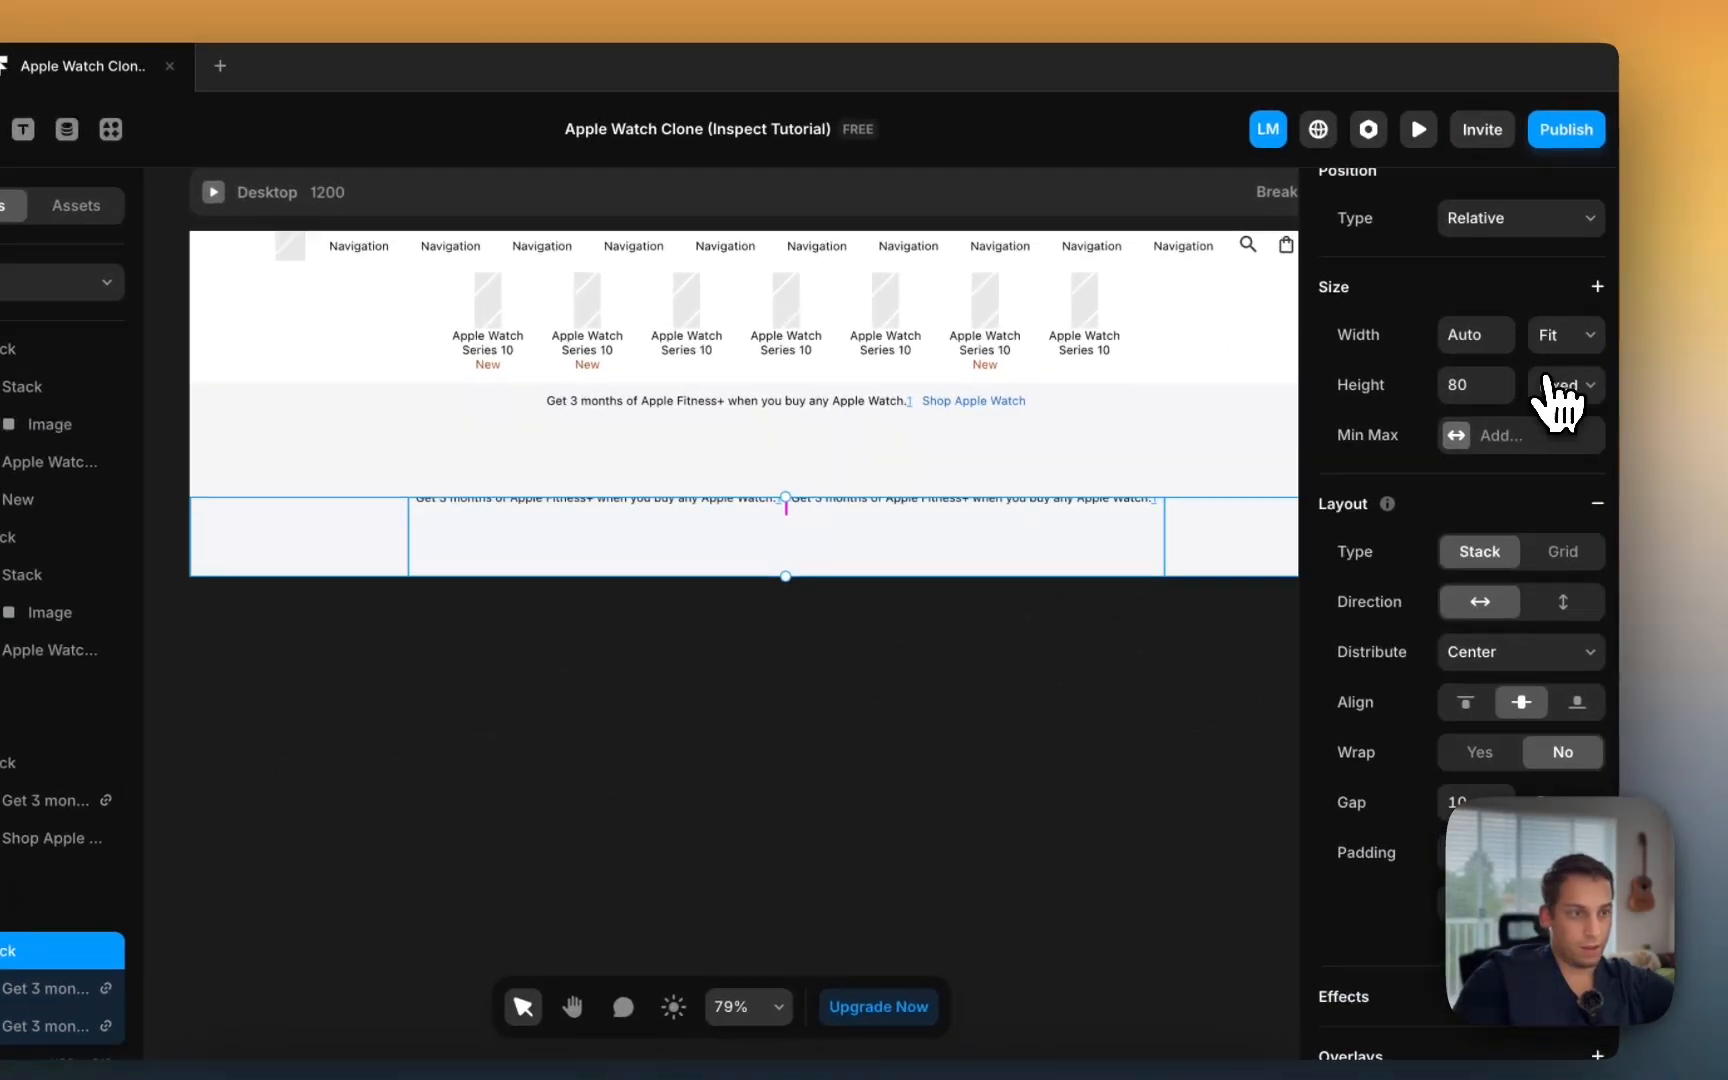
{"action": "left_click", "coordinate": [1558, 385]}
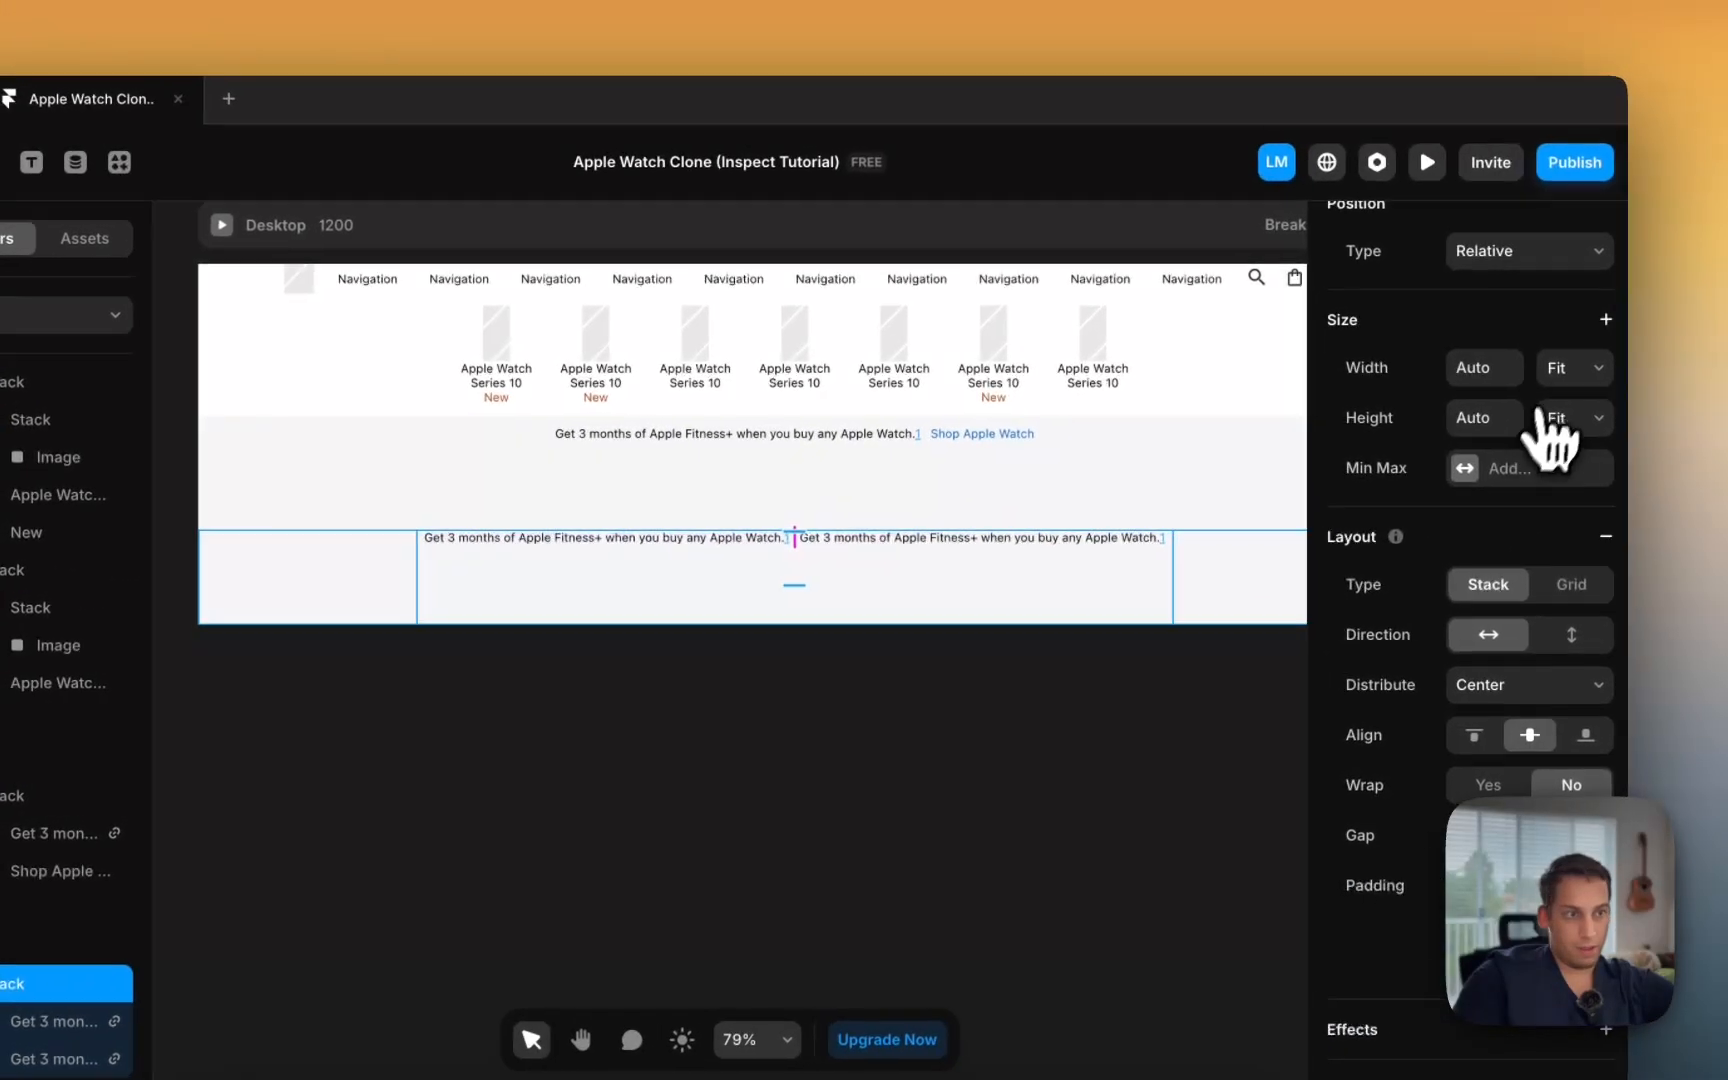
Step: Set the inner stack's width to Fill and distribute its two texts to opposite ends of the row
{"action": "left_click", "coordinate": [1557, 374]}
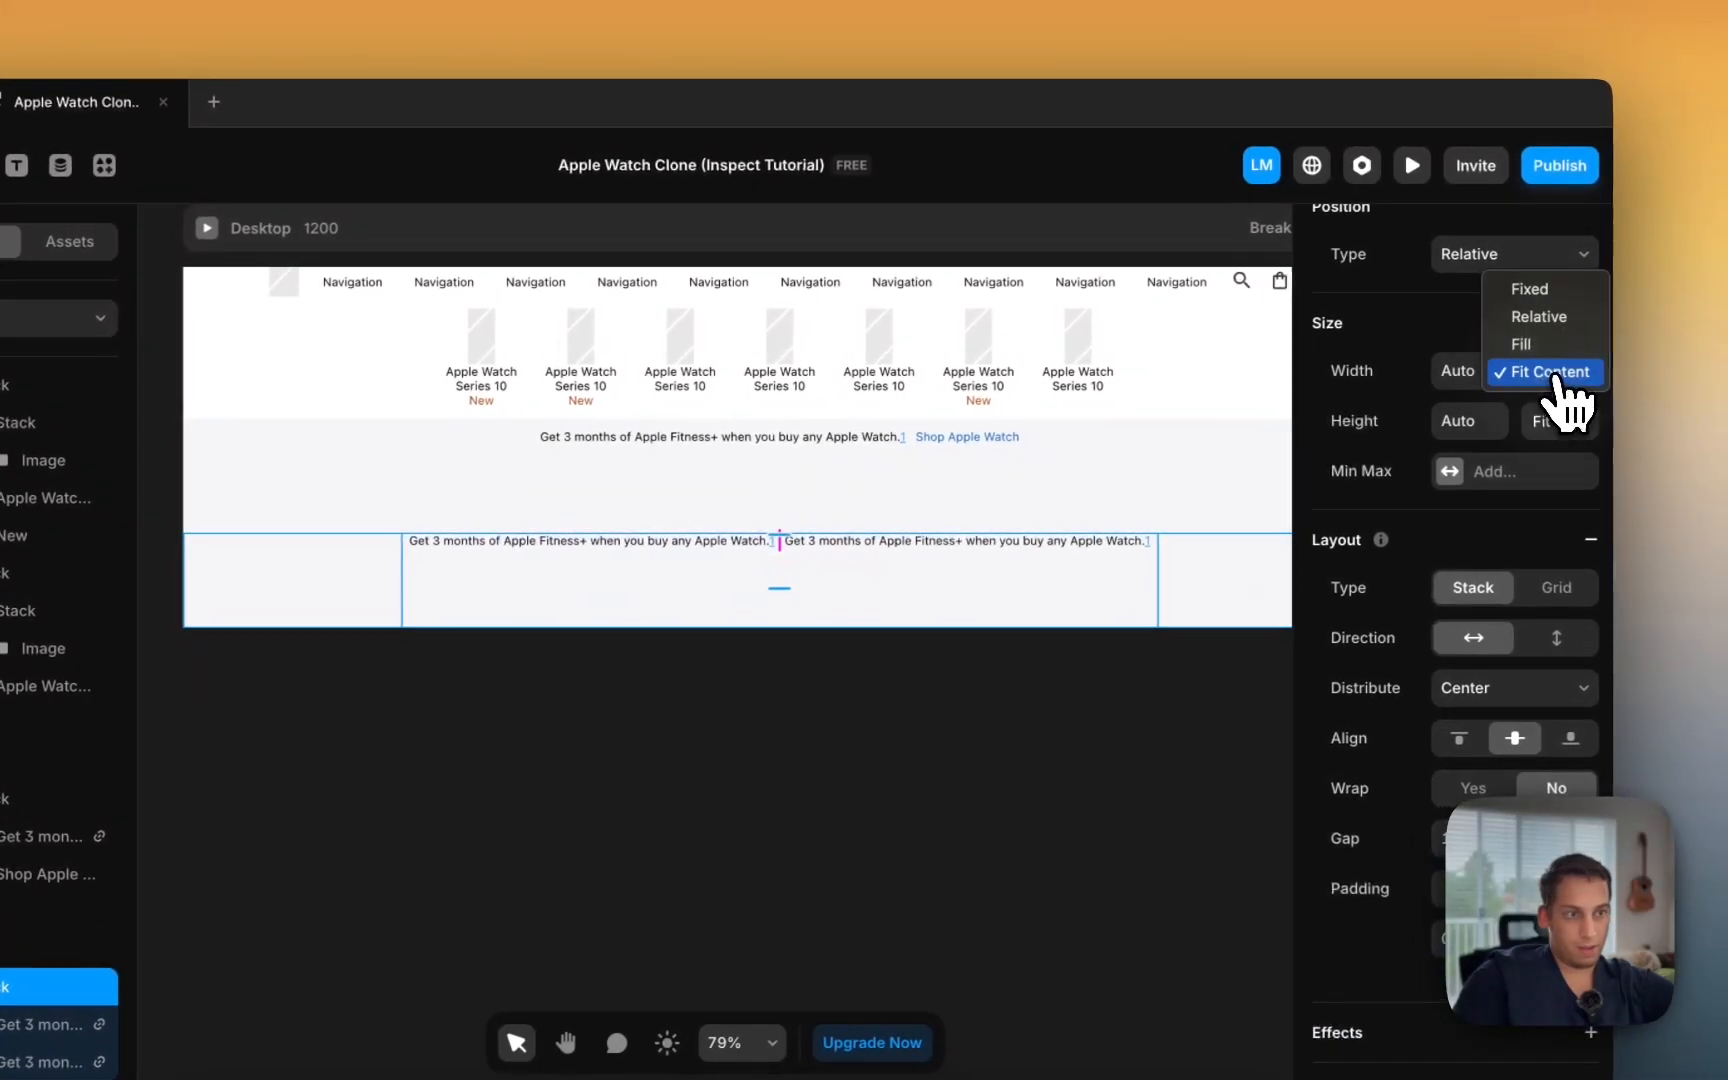
{"action": "left_click", "coordinate": [1556, 346]}
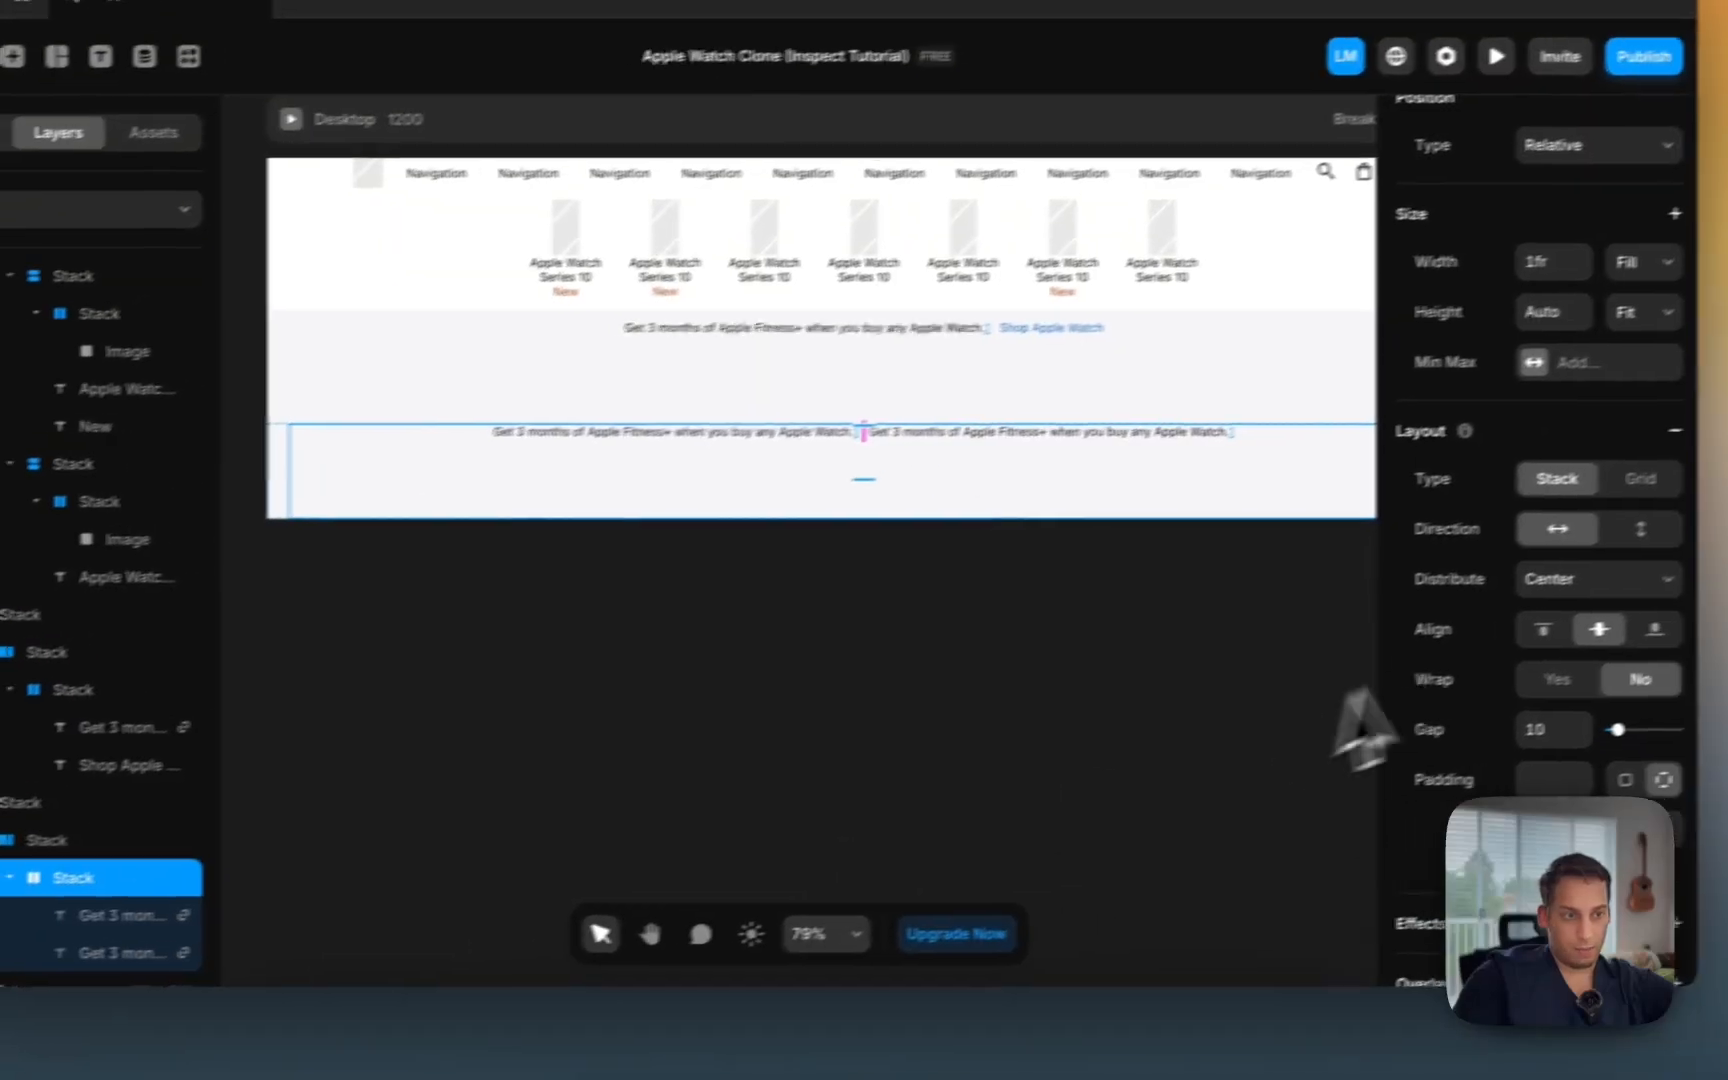
{"action": "left_click", "coordinate": [1690, 570]}
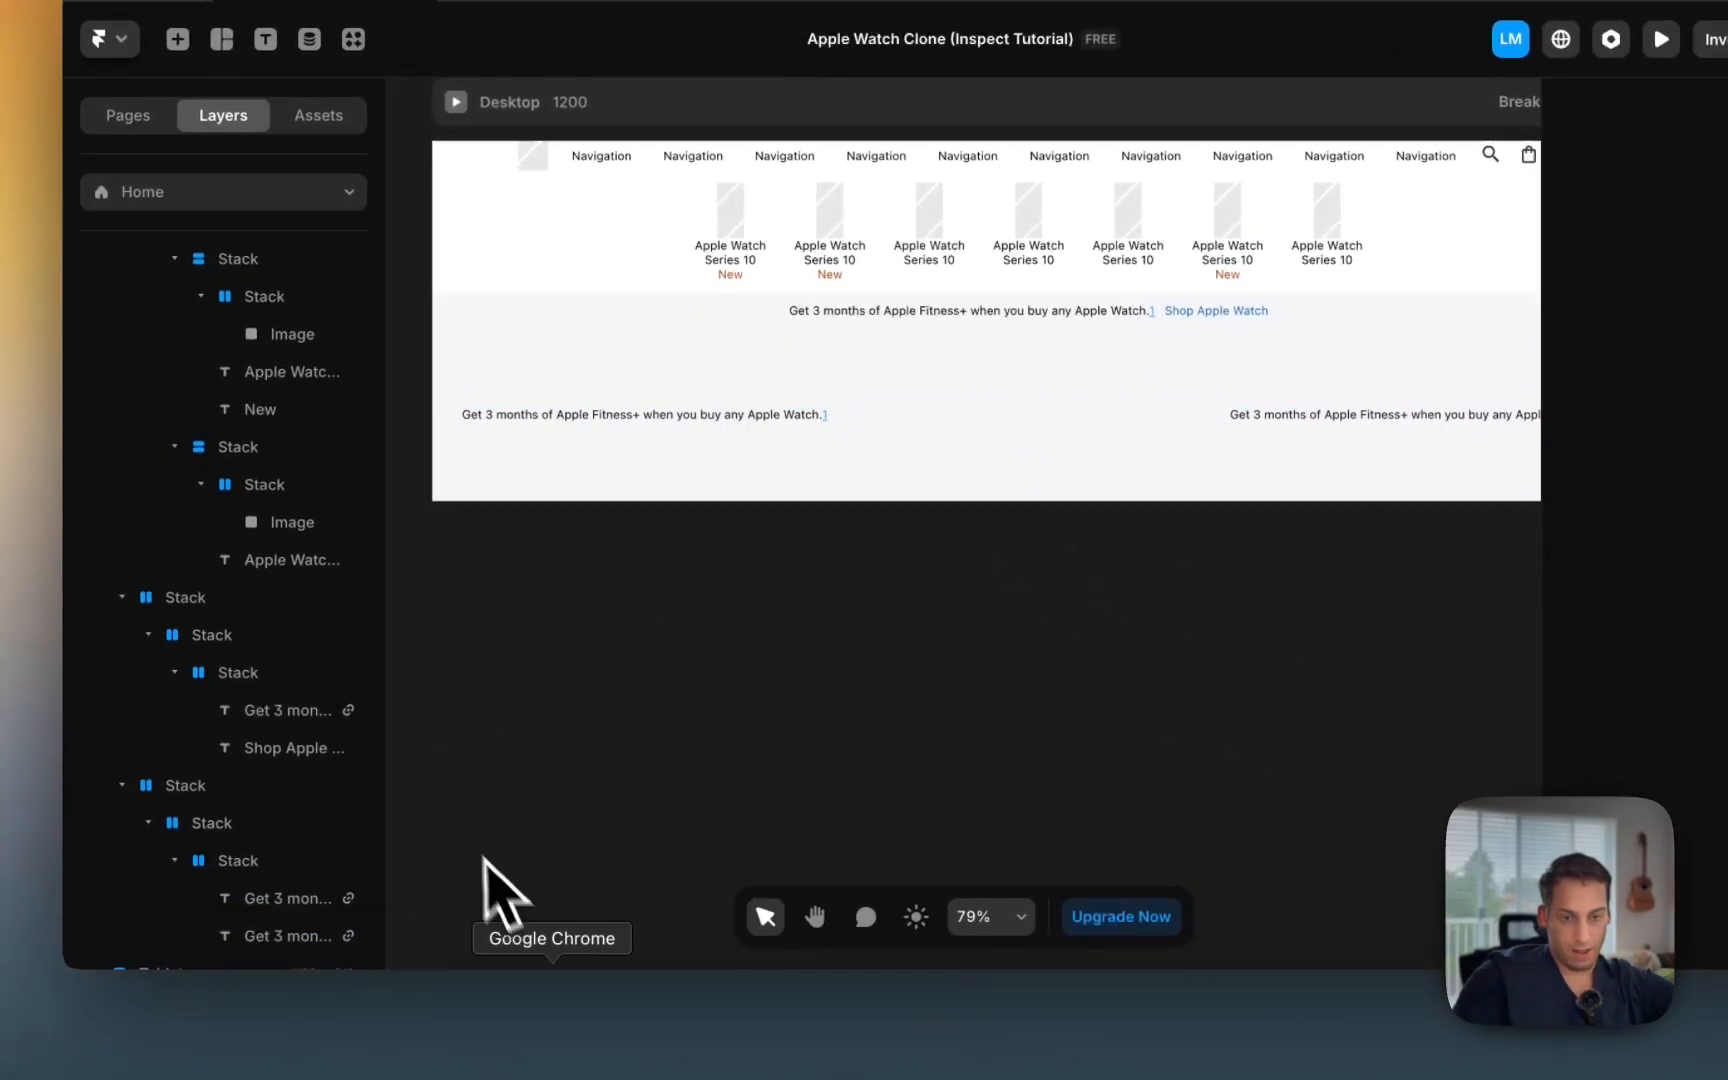
Step: Switch to Chrome, copy the "Apple Watch" hero heading and inspect its typography with the element picker
{"action": "left_click", "coordinate": [560, 1040]}
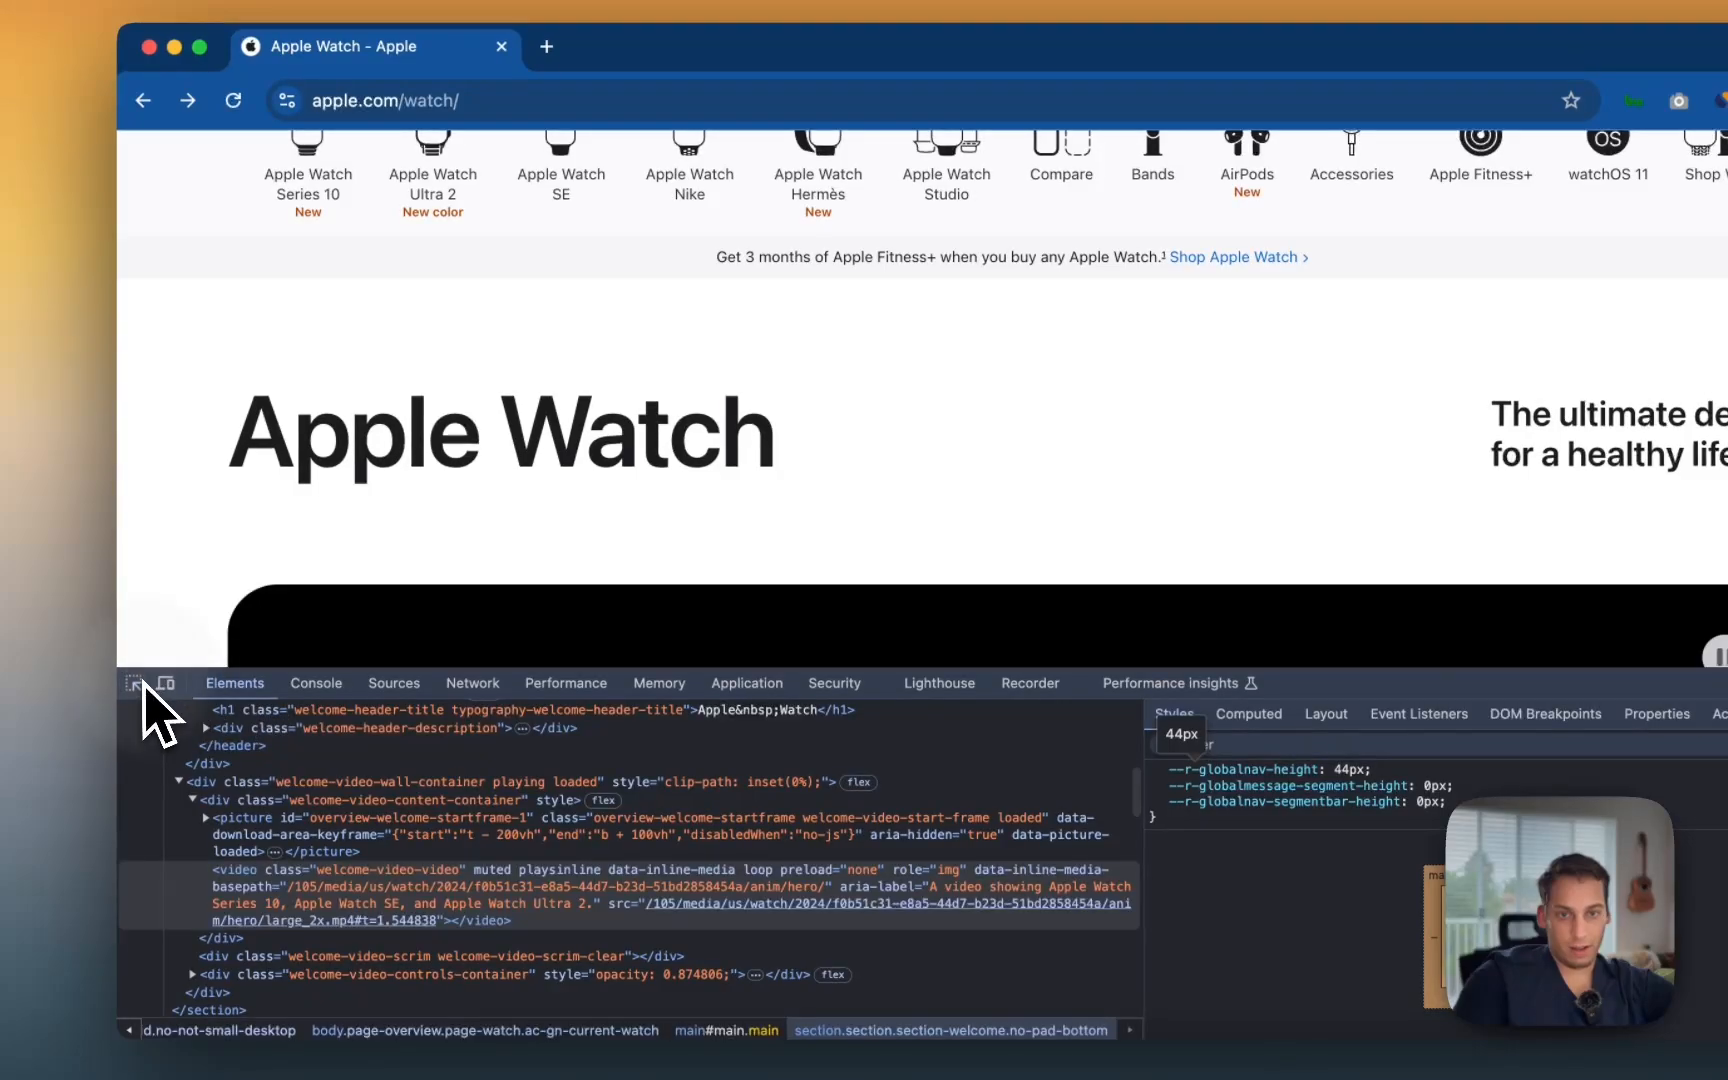
{"action": "key", "text": "super+c"}
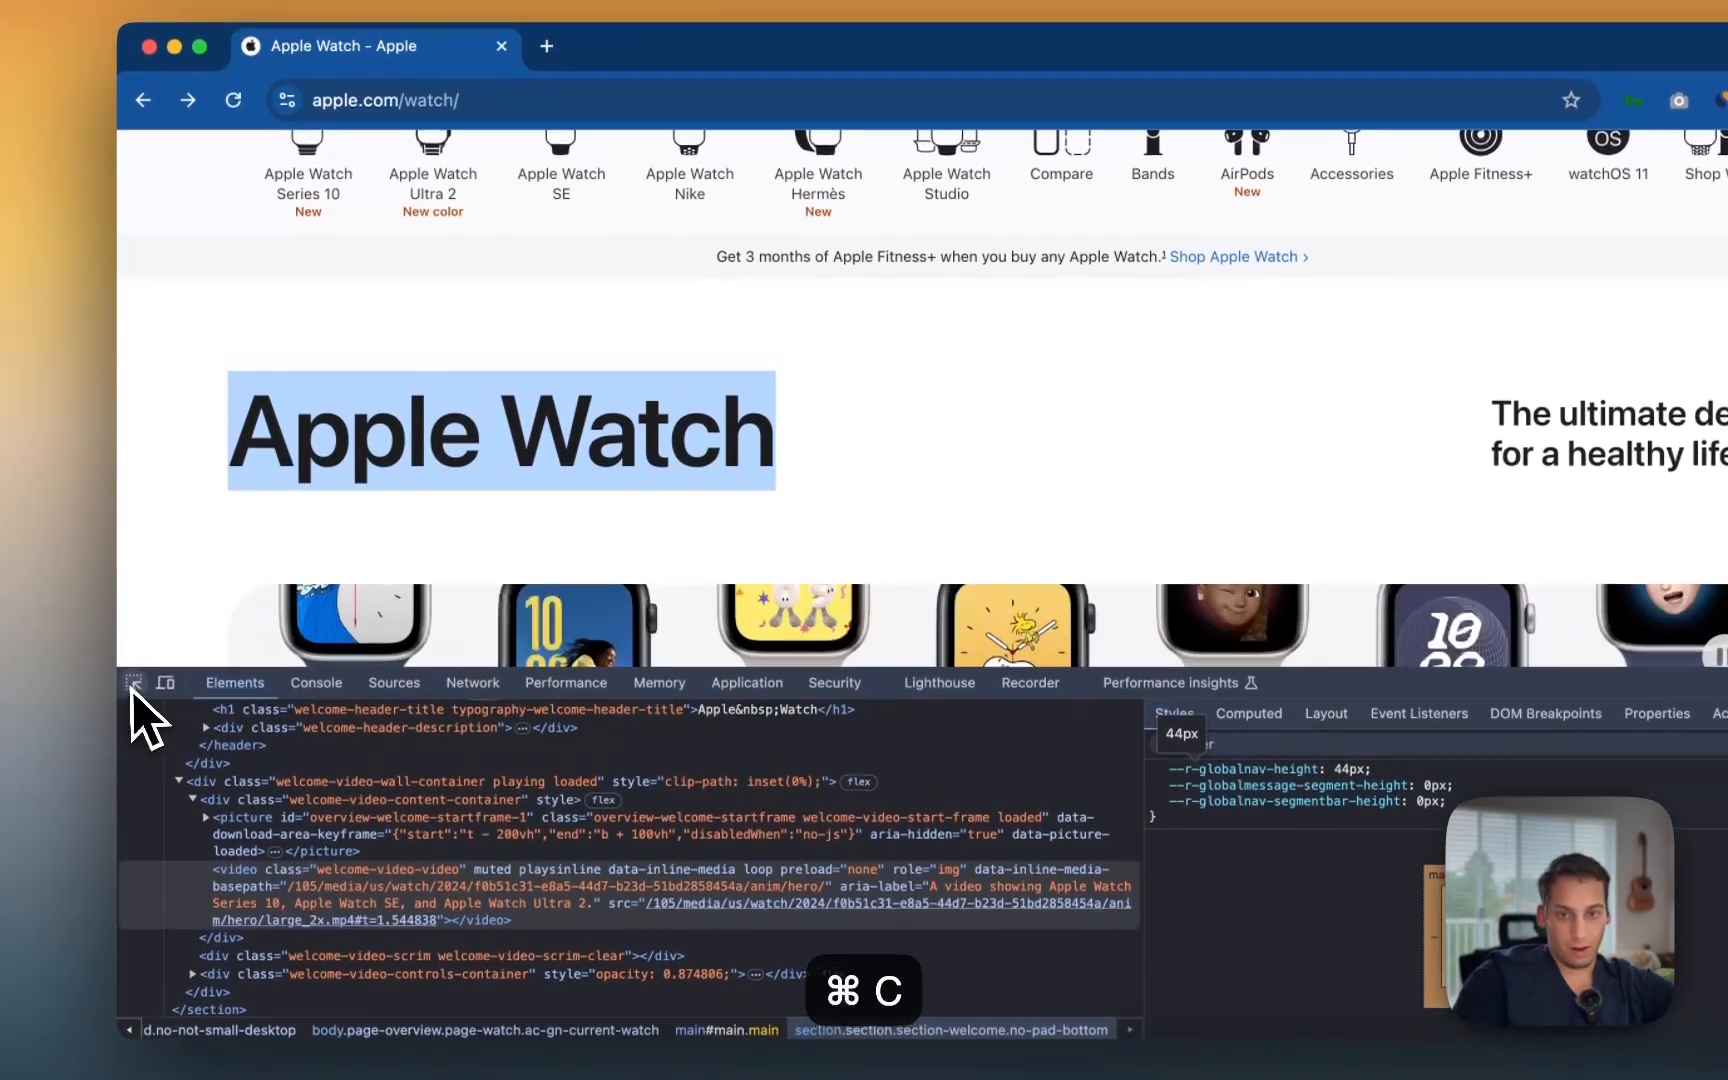
{"action": "left_click", "coordinate": [133, 685]}
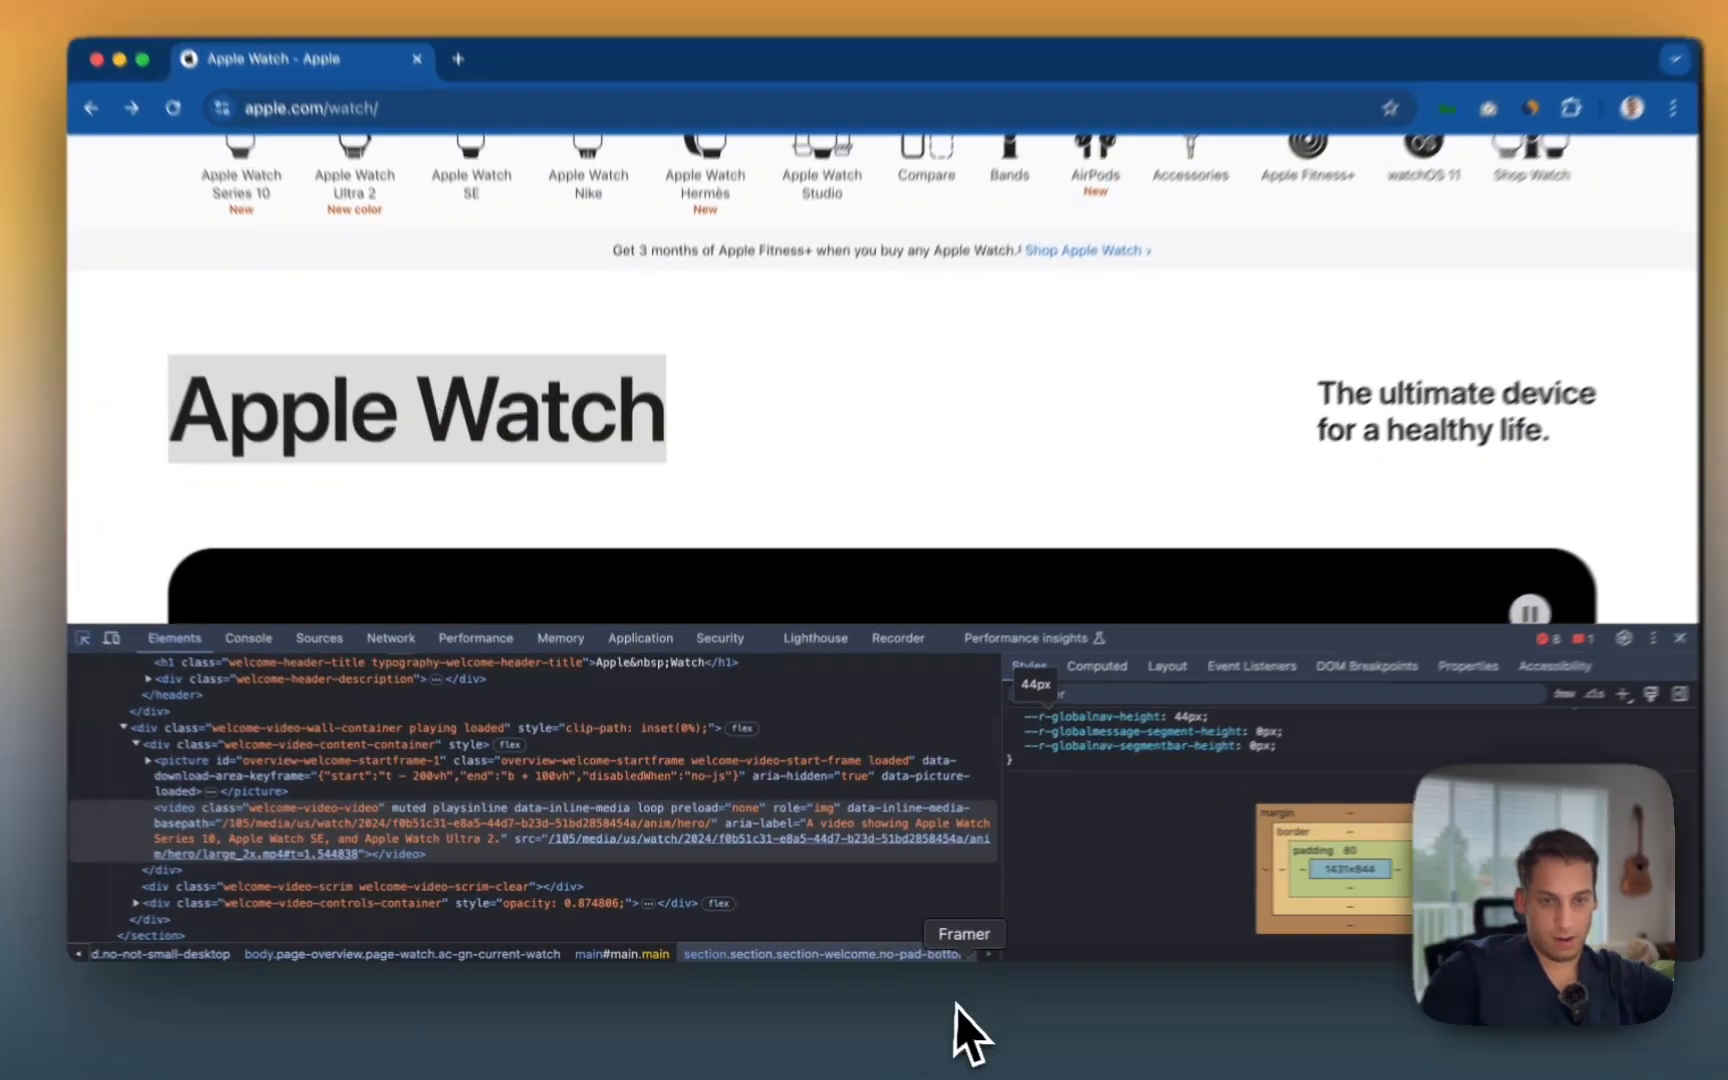
Step: Switch to Framer and replace the first text of the new section with the copied "Apple Watch" heading
{"action": "left_click", "coordinate": [934, 1026]}
{"action": "left_click", "coordinate": [516, 474]}
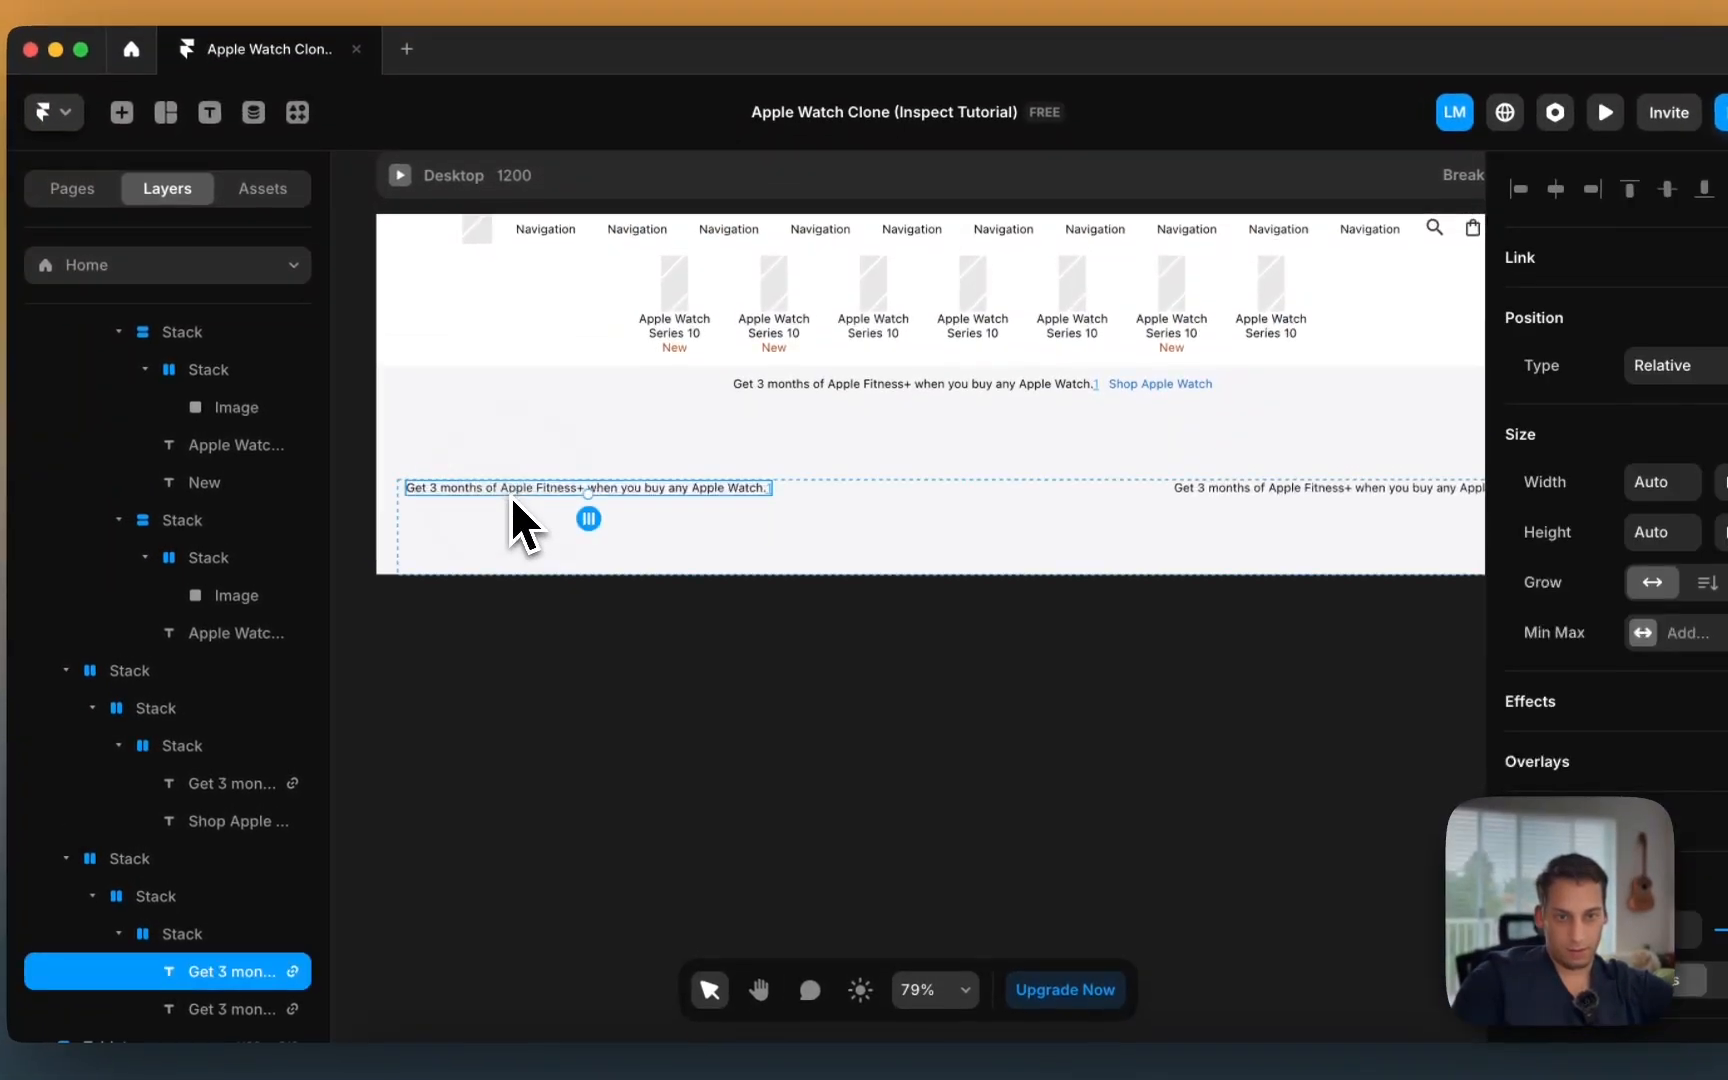
{"action": "double_click", "coordinate": [508, 476]}
{"action": "key", "text": "super+v"}
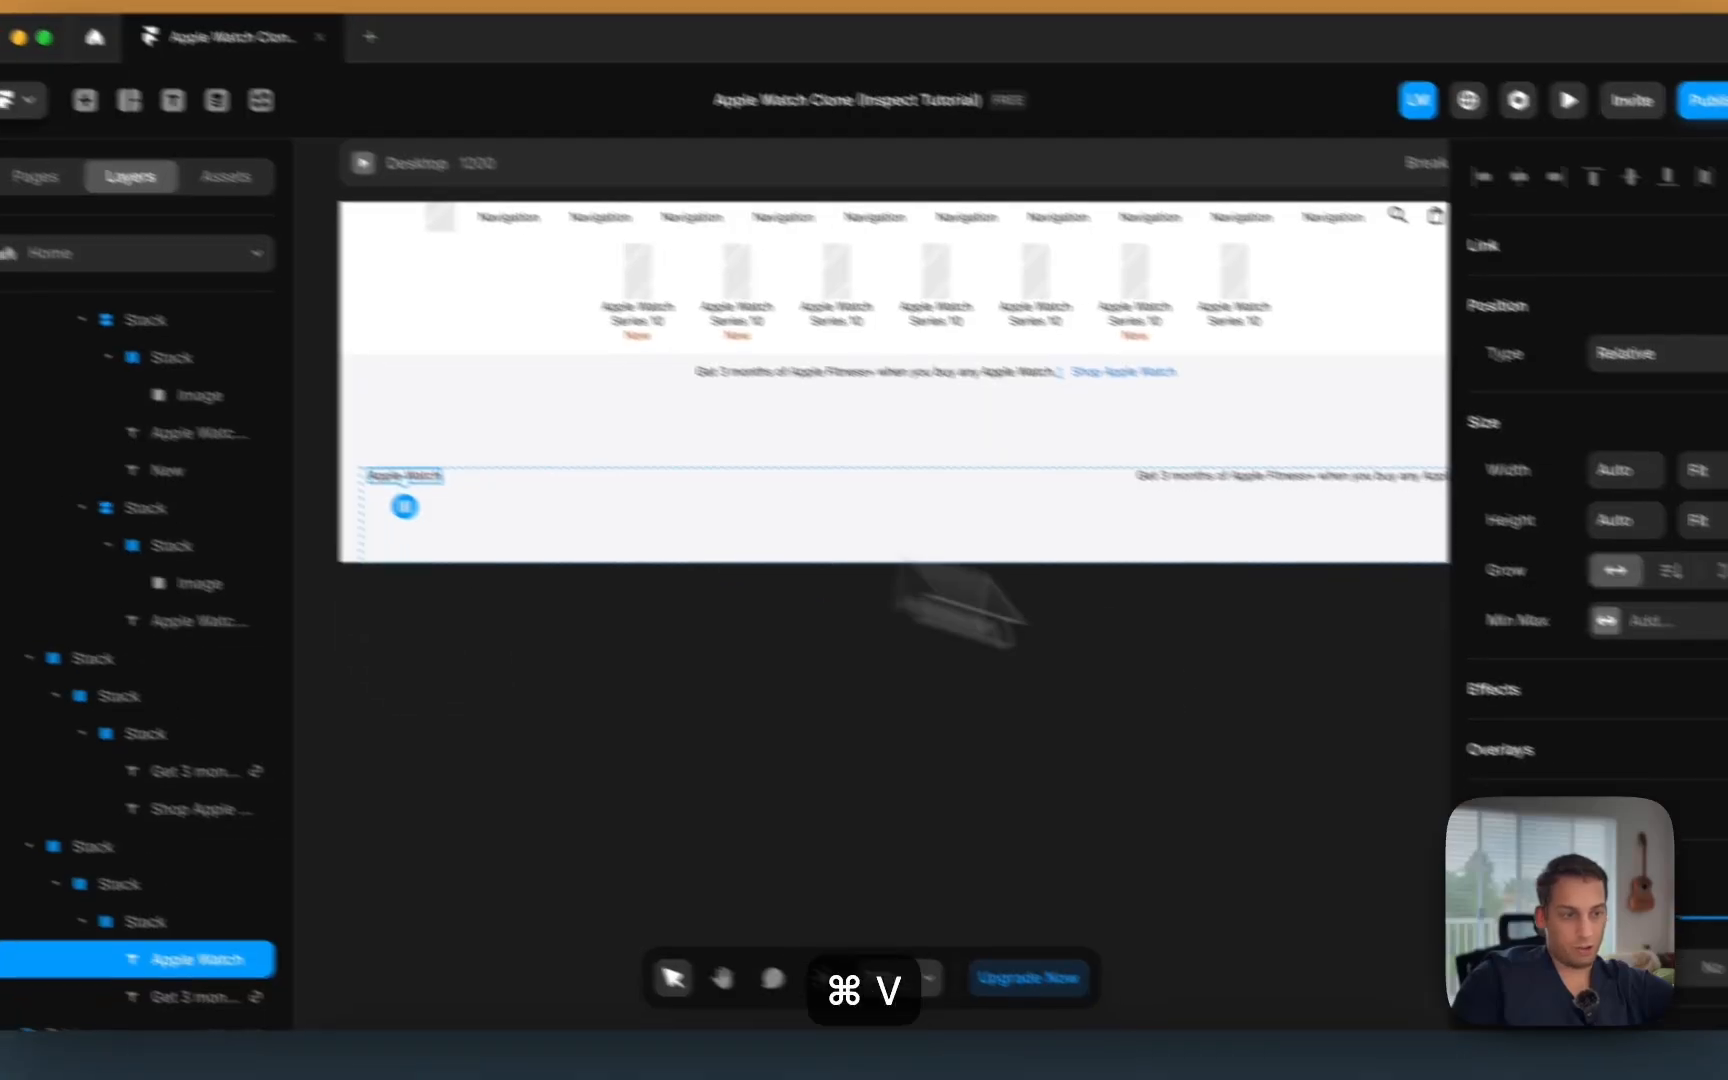
Step: Enlarge the "Apple Watch" heading's font size to match Apple's hero and set its weight to Bold
{"action": "scroll", "coordinate": [1466, 765], "scroll_direction": "down", "scroll_amount": 5}
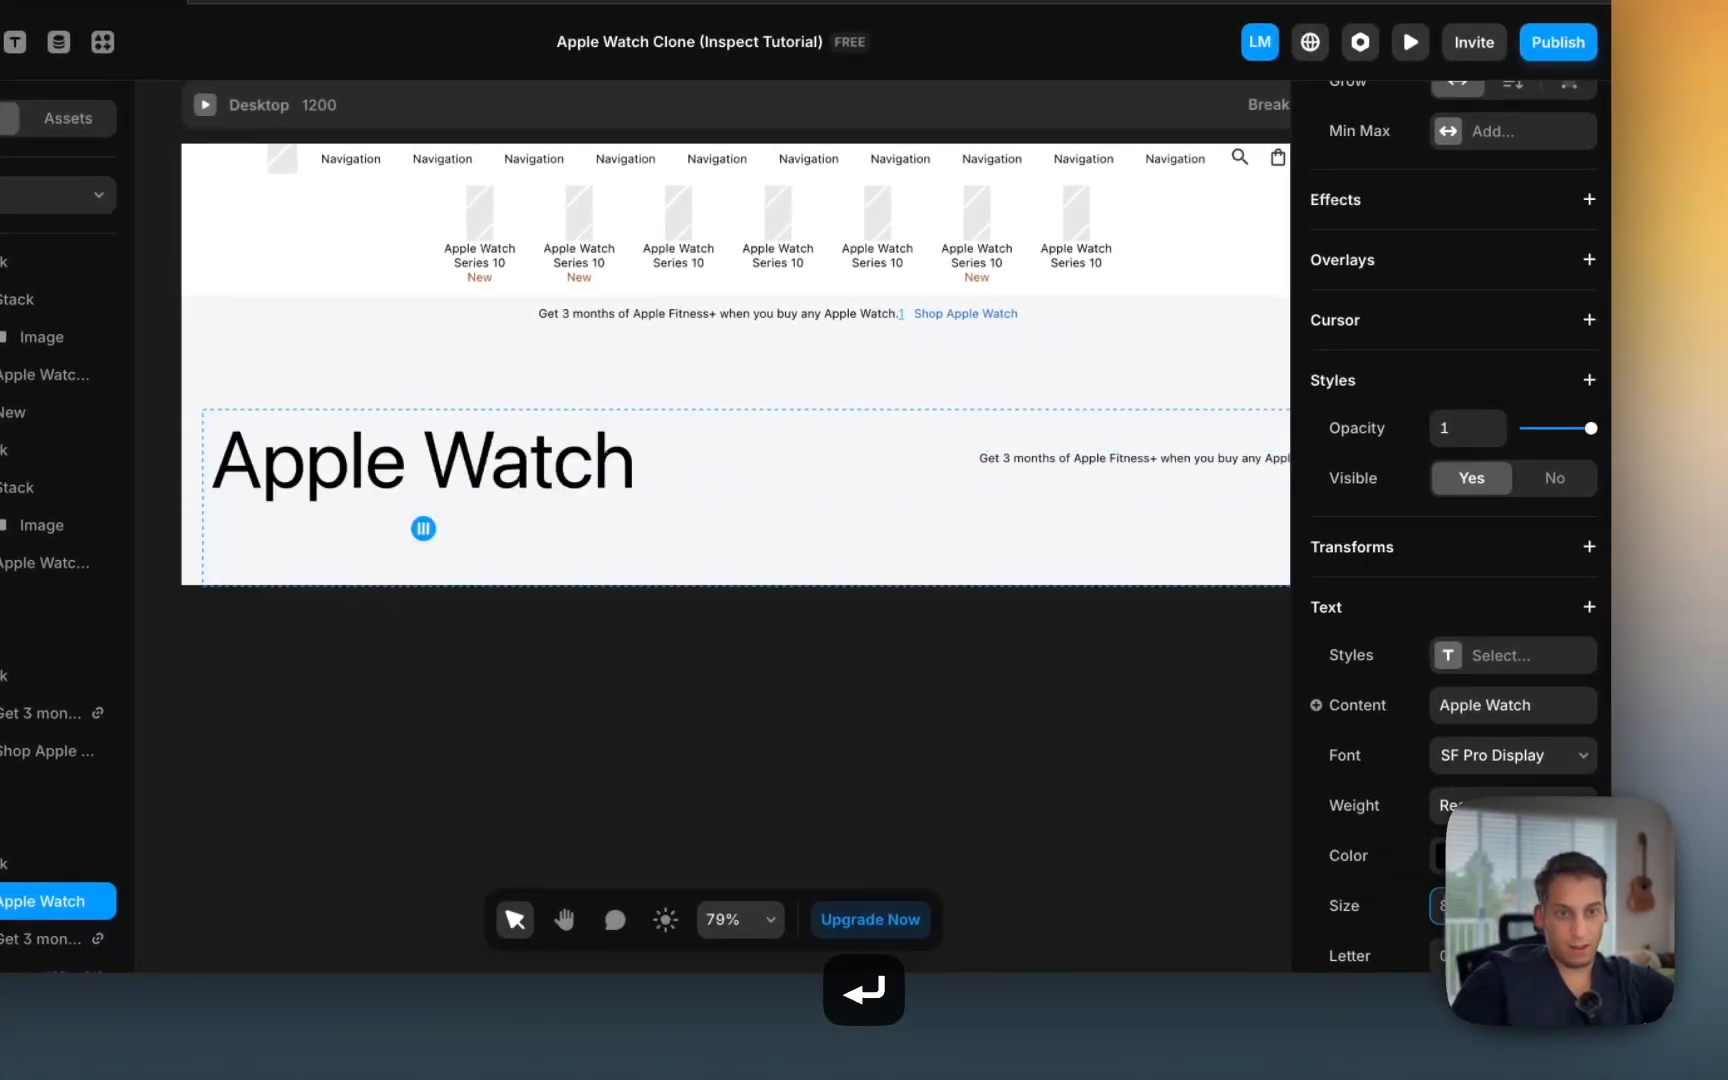
{"action": "left_click", "coordinate": [1580, 803]}
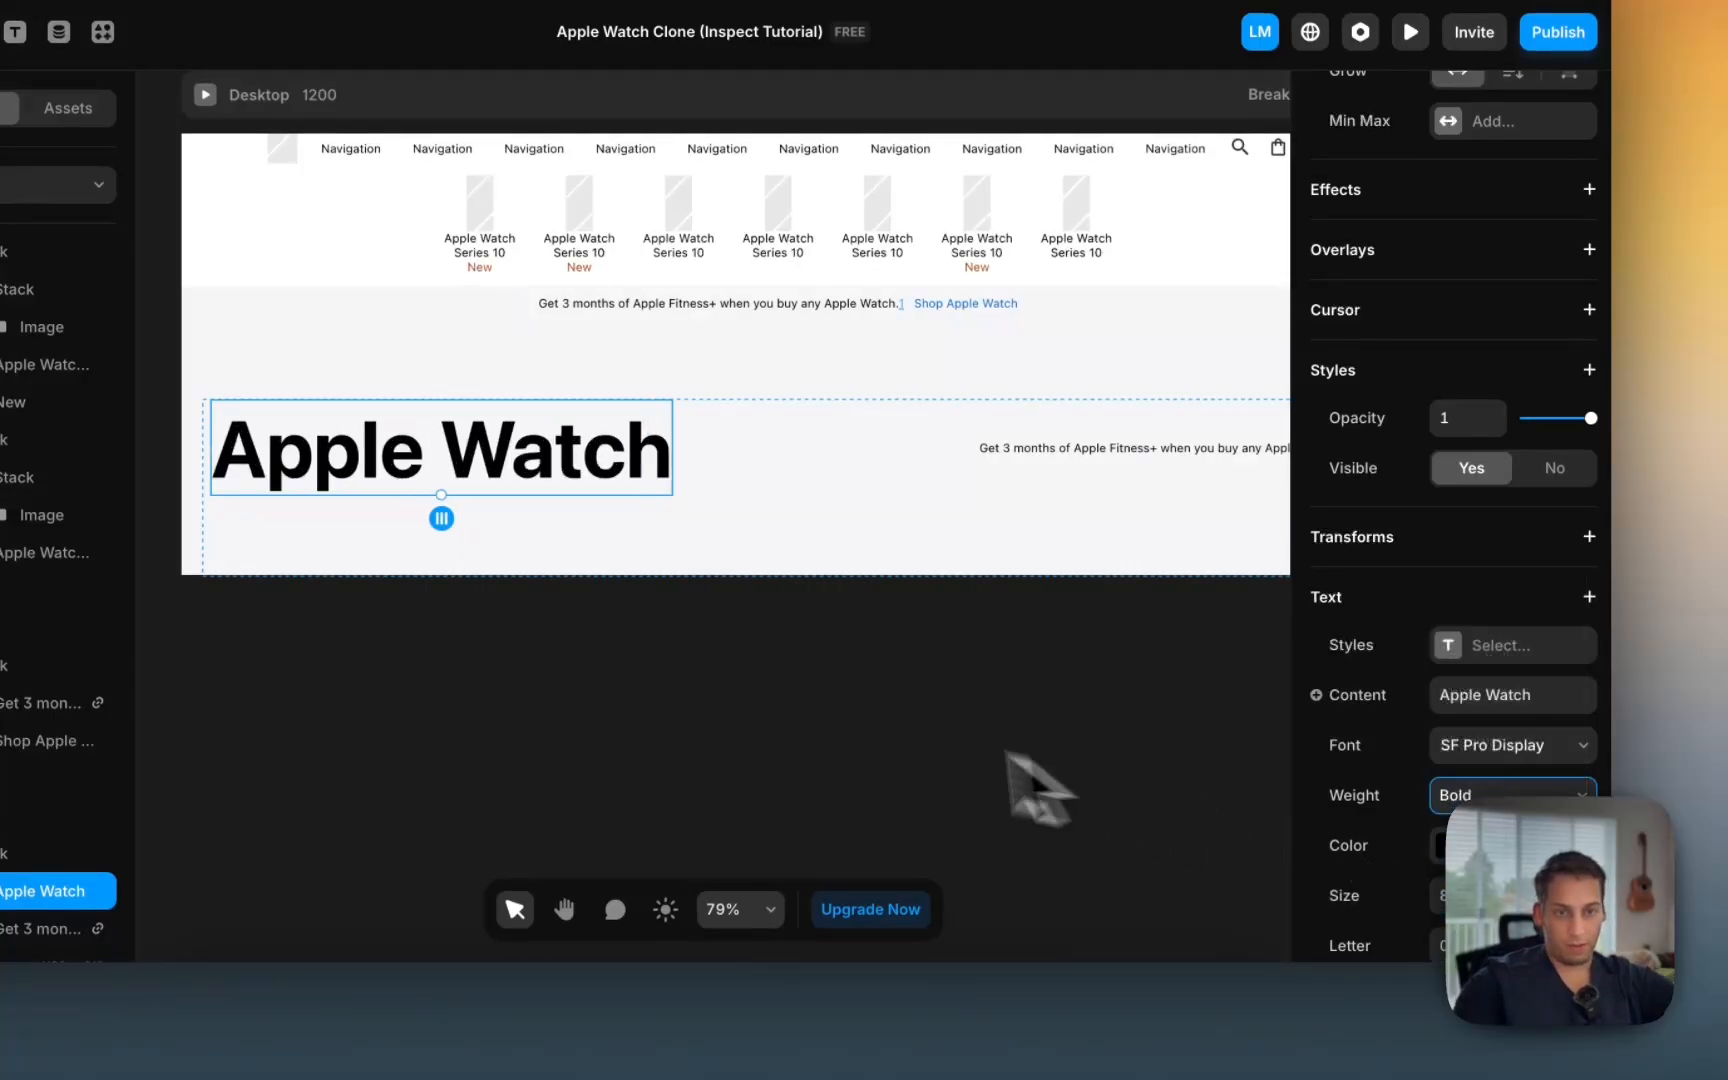
Step: Switch to Chrome, inspect the hero's description paragraph and copy its text "The ultimate device for a healthy life."
{"action": "left_click", "coordinate": [345, 1040]}
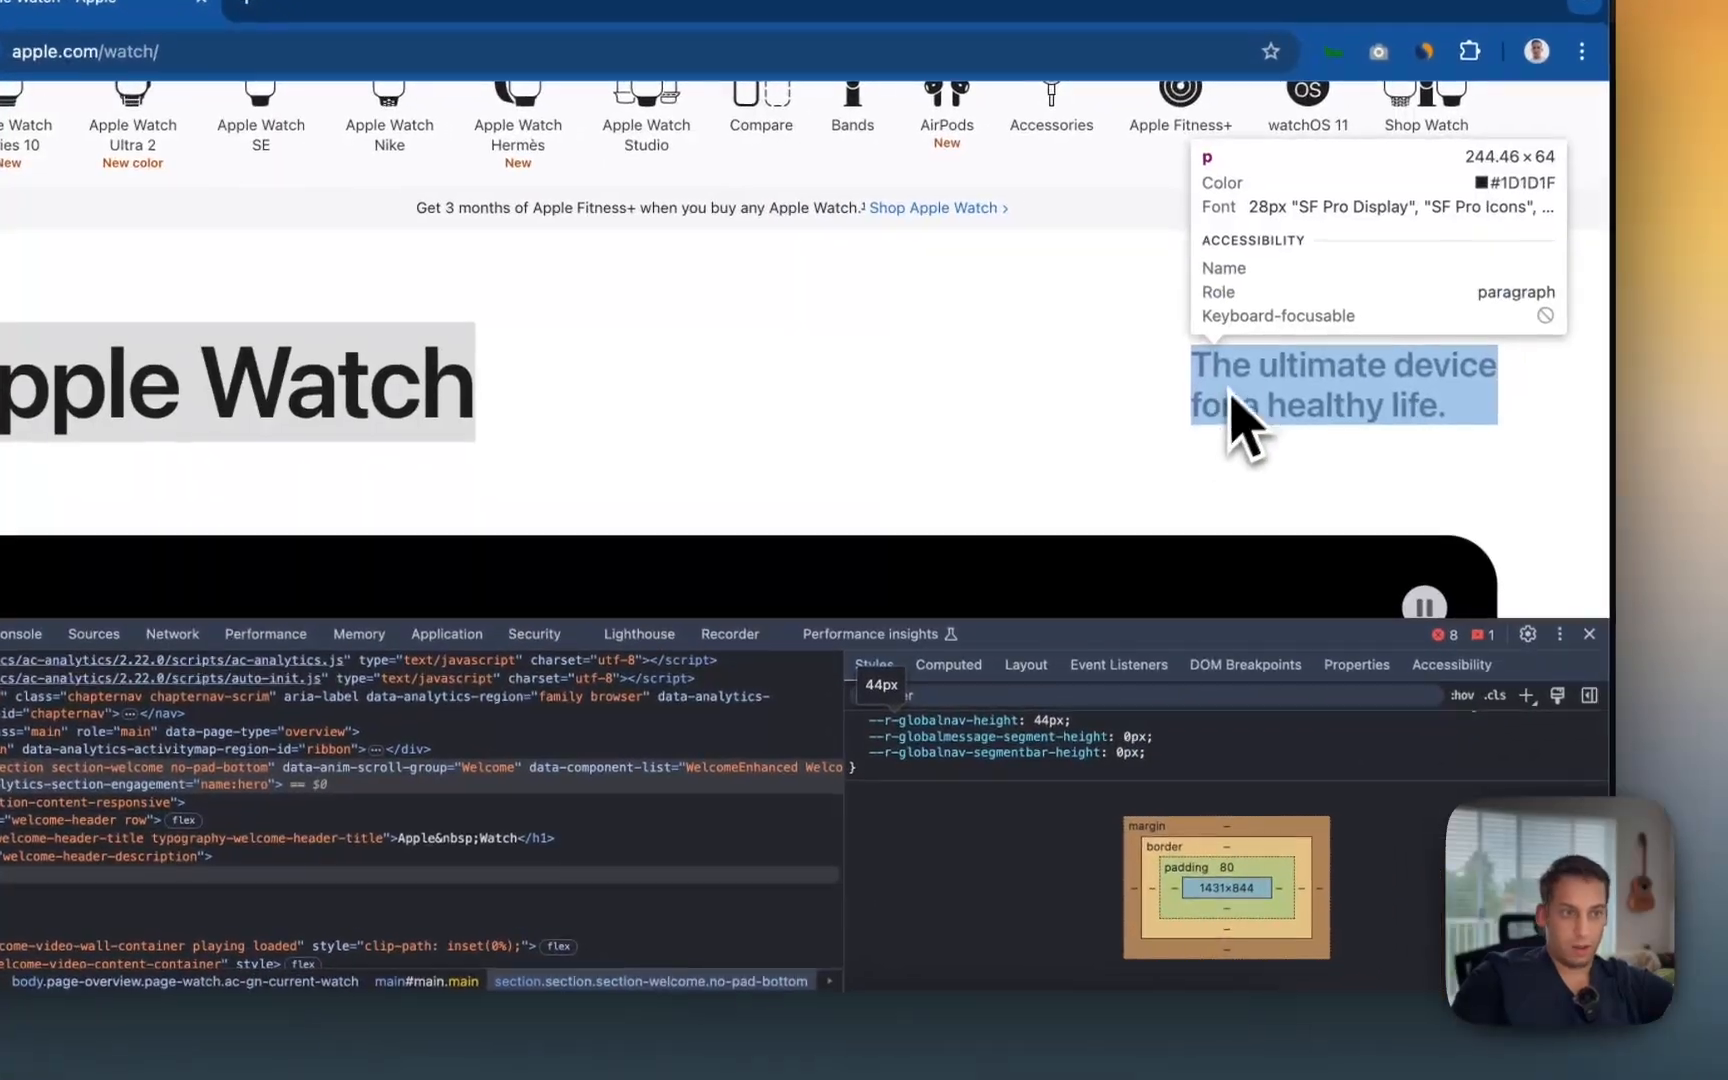
{"action": "left_click", "coordinate": [1431, 347]}
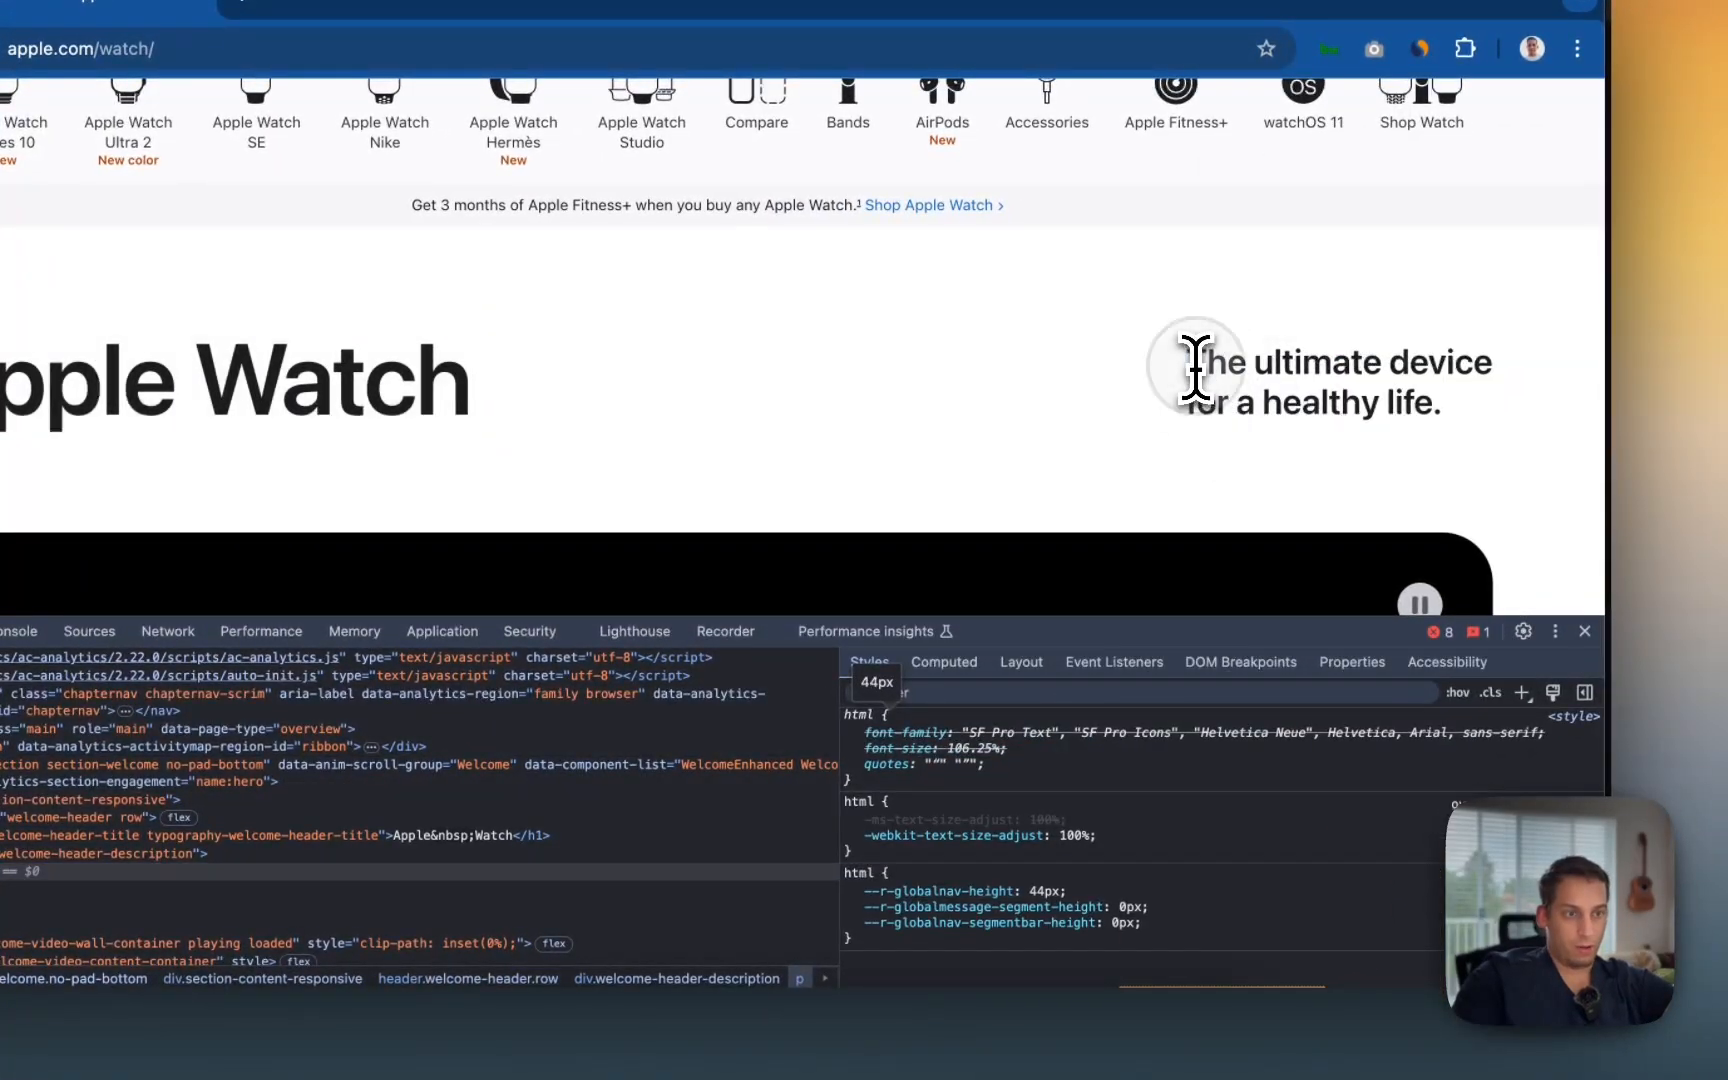
{"action": "left_click_drag", "start_coordinate": [1190, 364], "coordinate": [1456, 434]}
{"action": "key", "text": "super+c"}
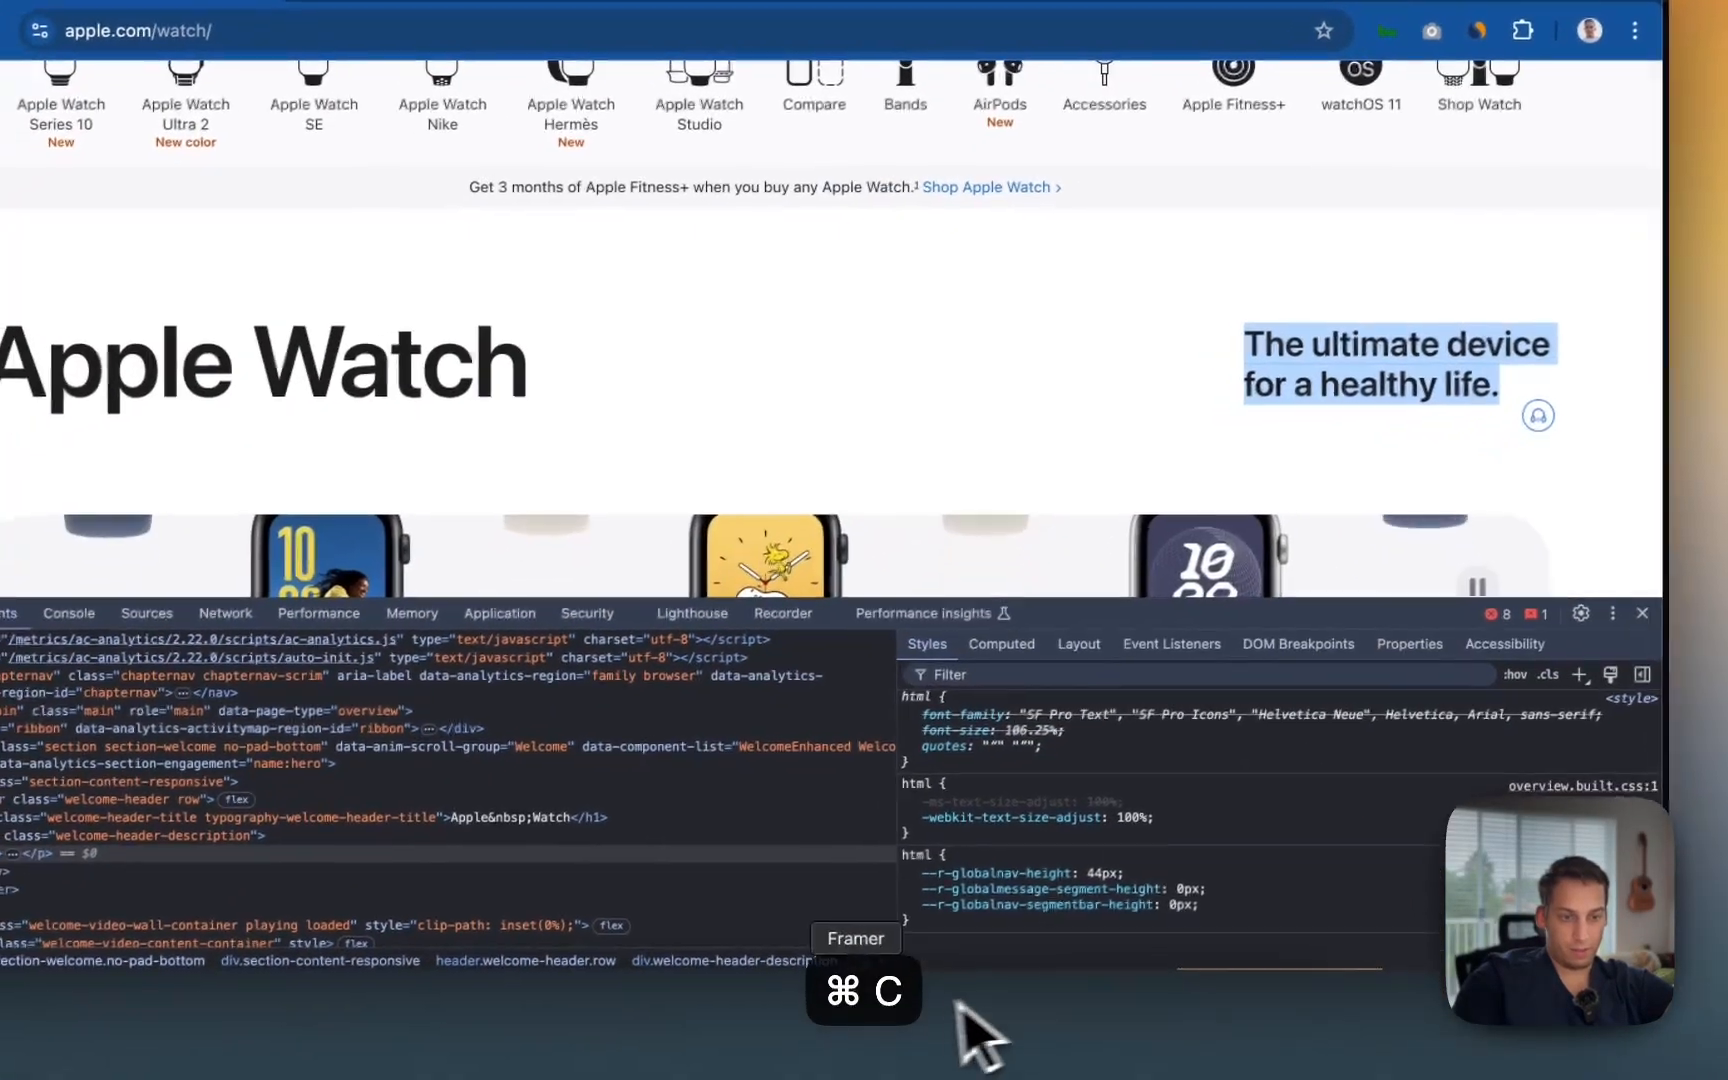
Step: Switch to Framer and replace the new section's second text with the copied two-line hero description
{"action": "left_click", "coordinate": [872, 1040]}
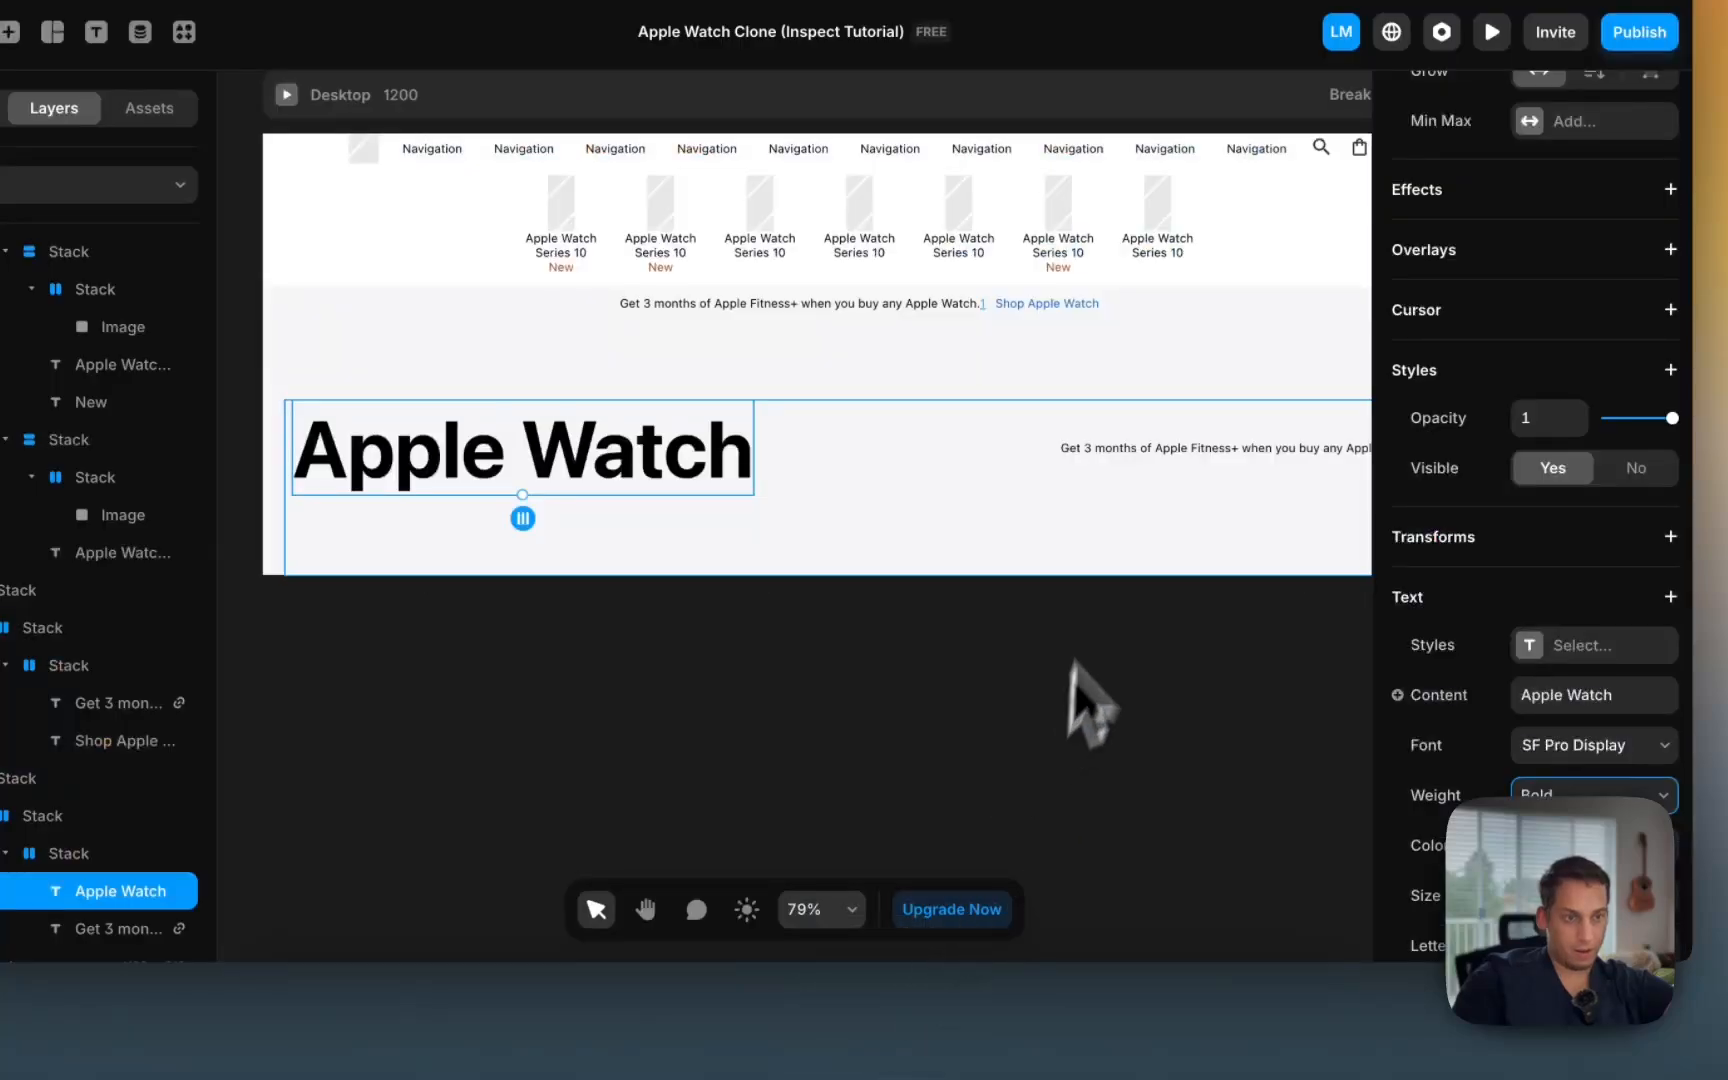
{"action": "left_click", "coordinate": [1196, 451]}
{"action": "double_click", "coordinate": [1196, 452]}
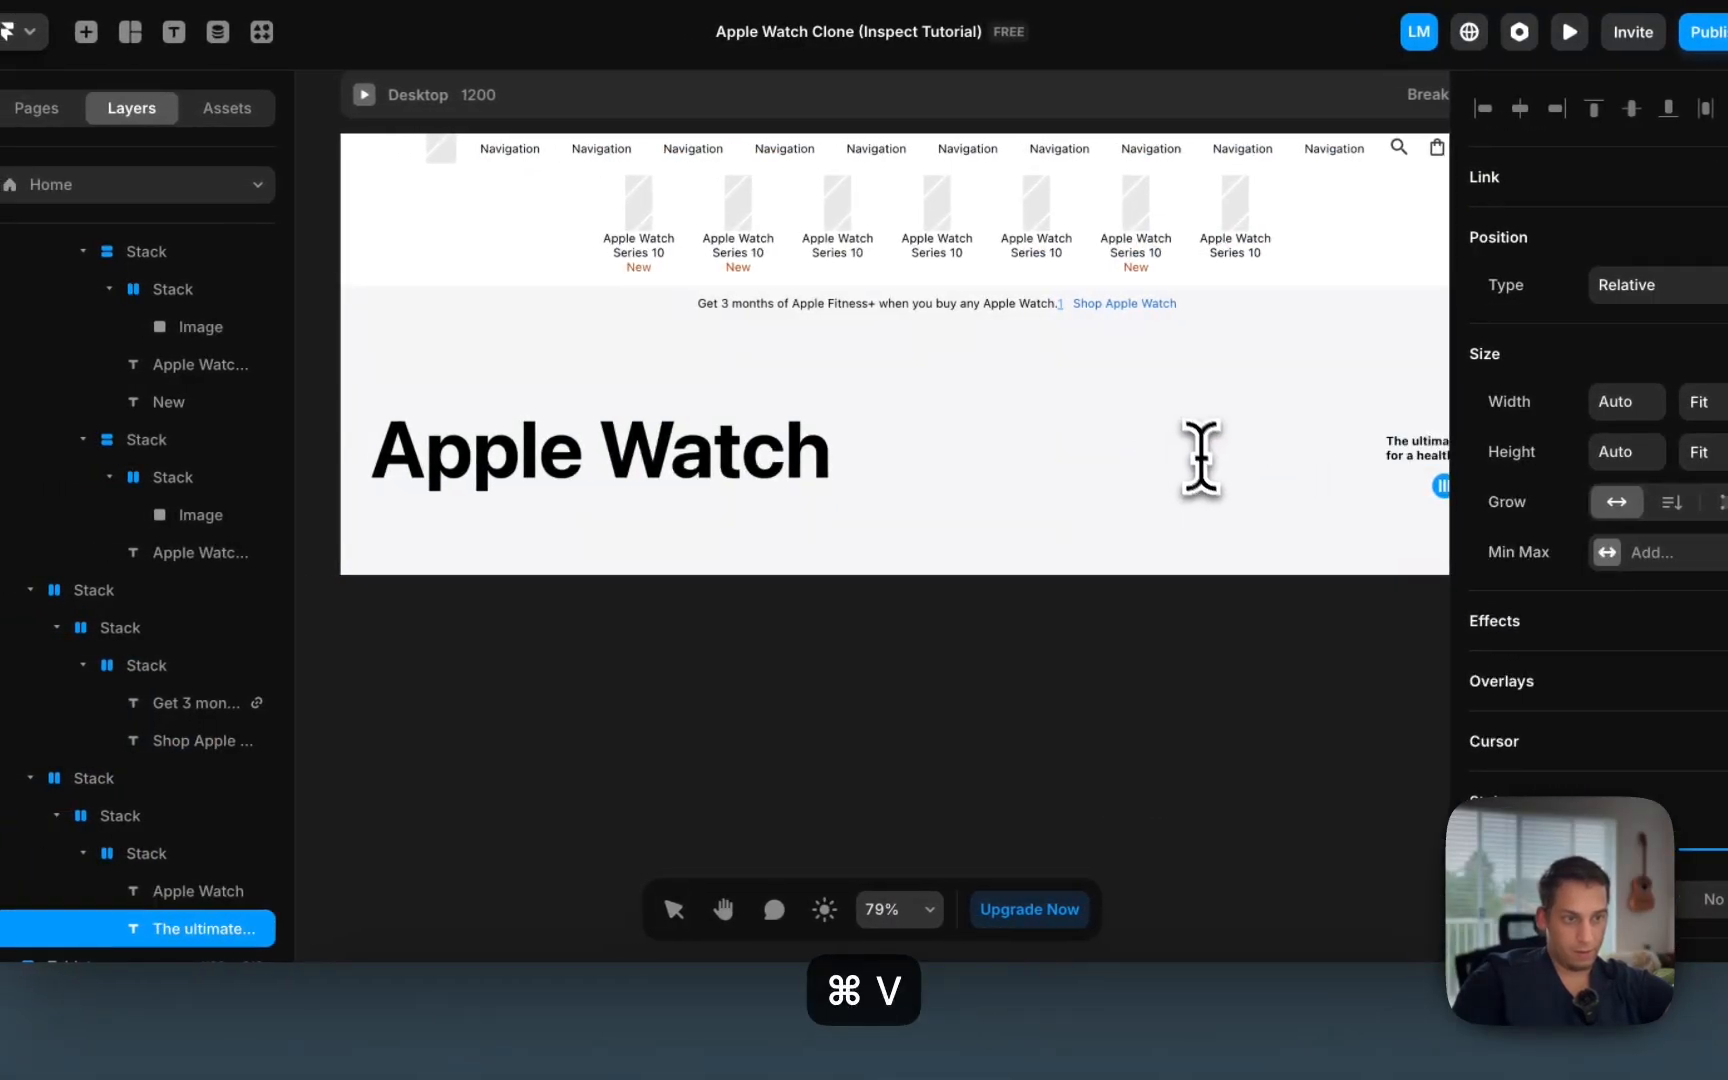
{"action": "scroll", "coordinate": [1201, 458], "scroll_direction": "right", "scroll_amount": 5}
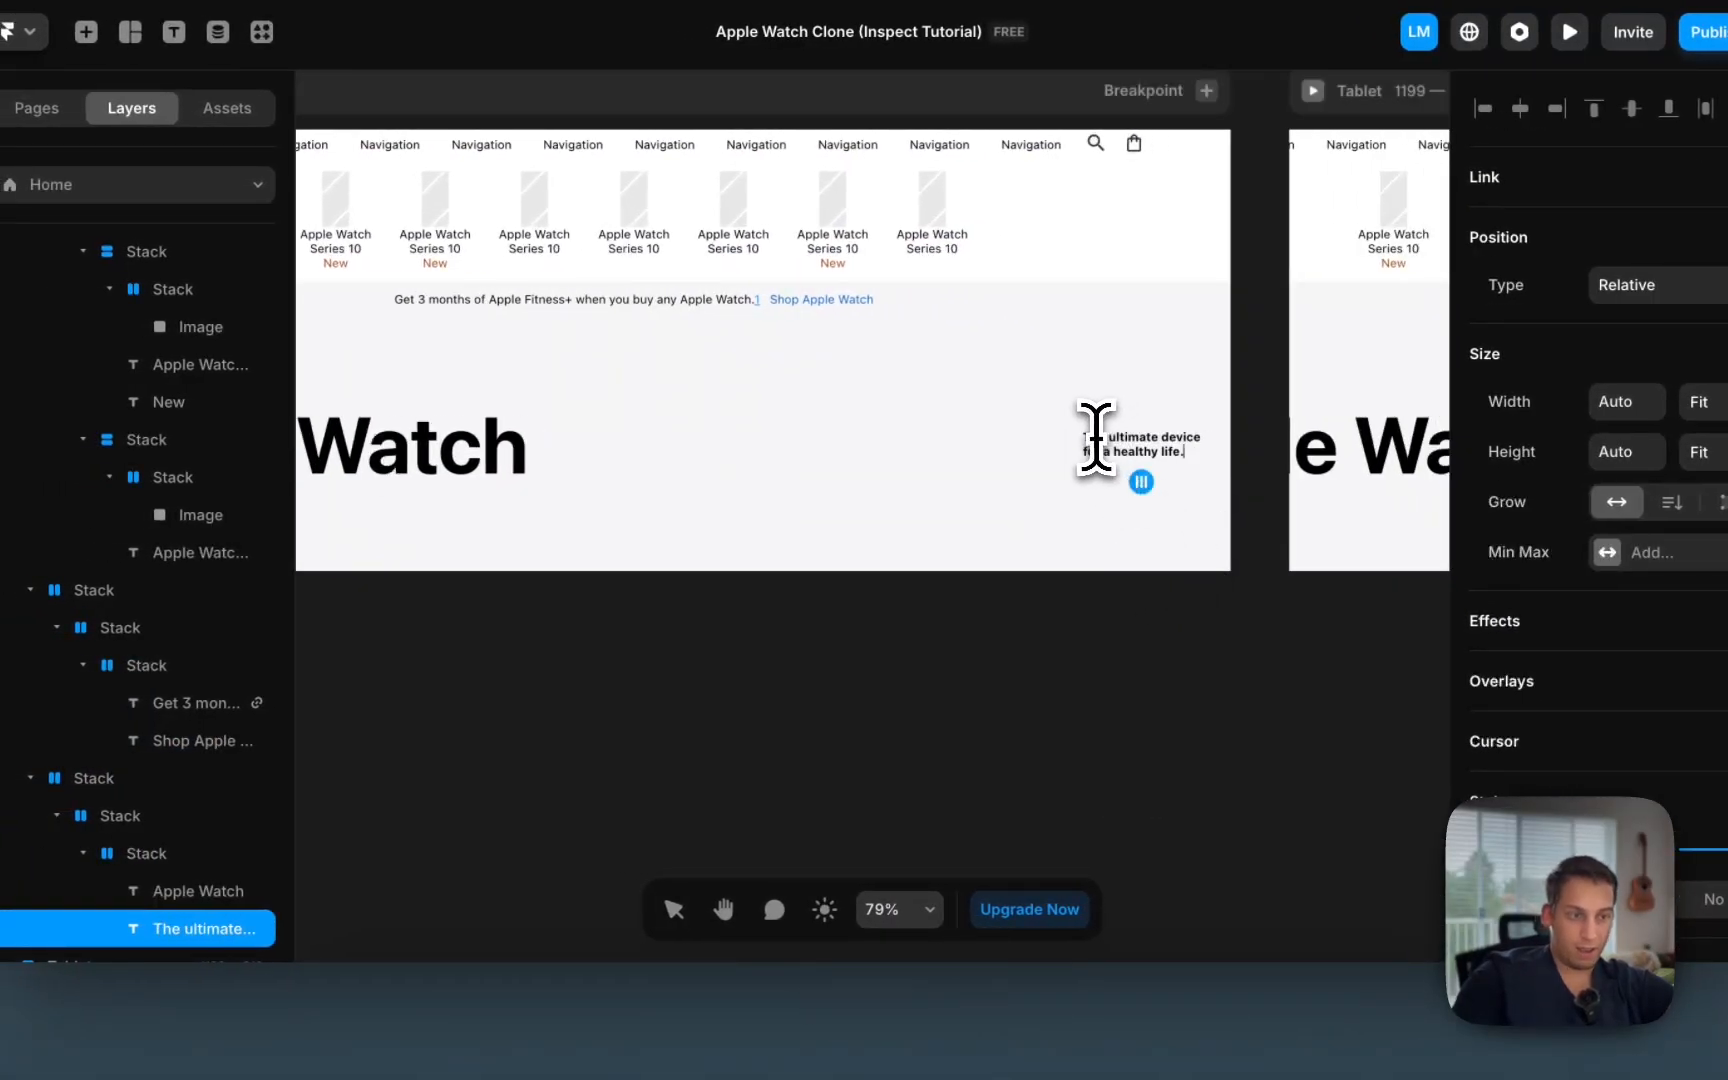
Step: Switch to Chrome and examine the hero description's paragraph markup and typography with the inspector
{"action": "left_click", "coordinate": [476, 1036]}
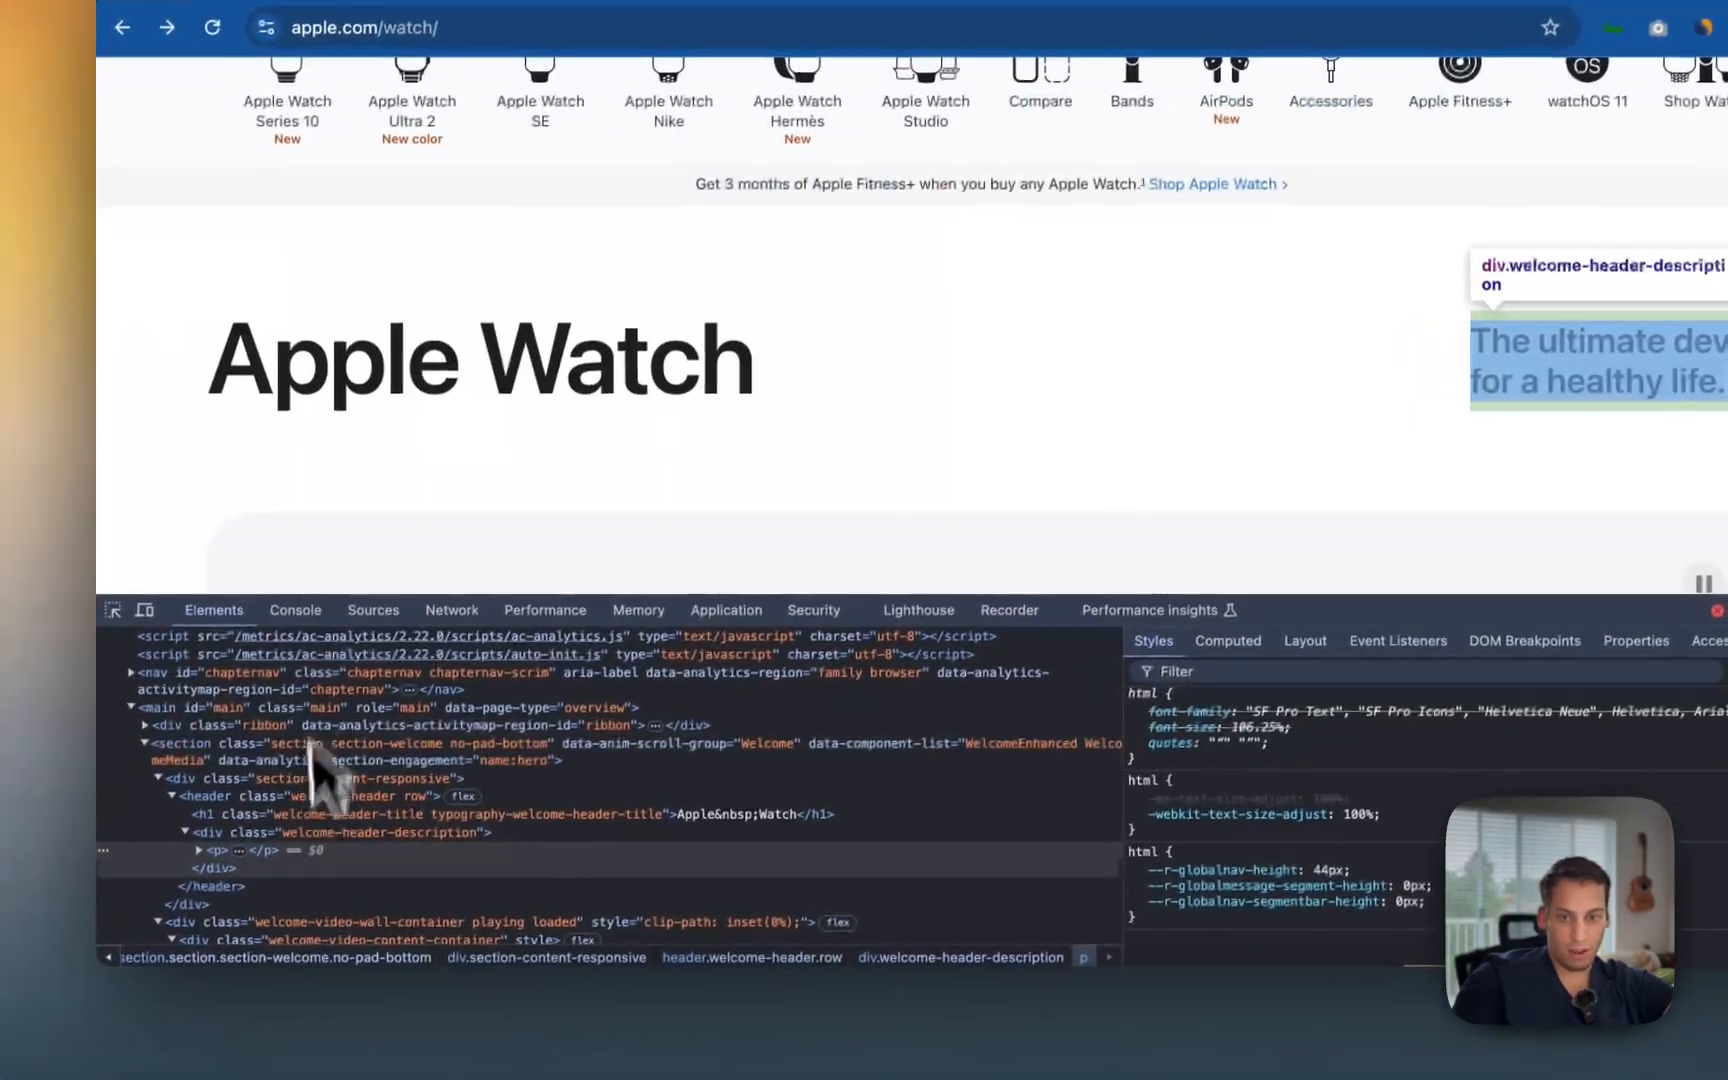
{"action": "left_click", "coordinate": [199, 850]}
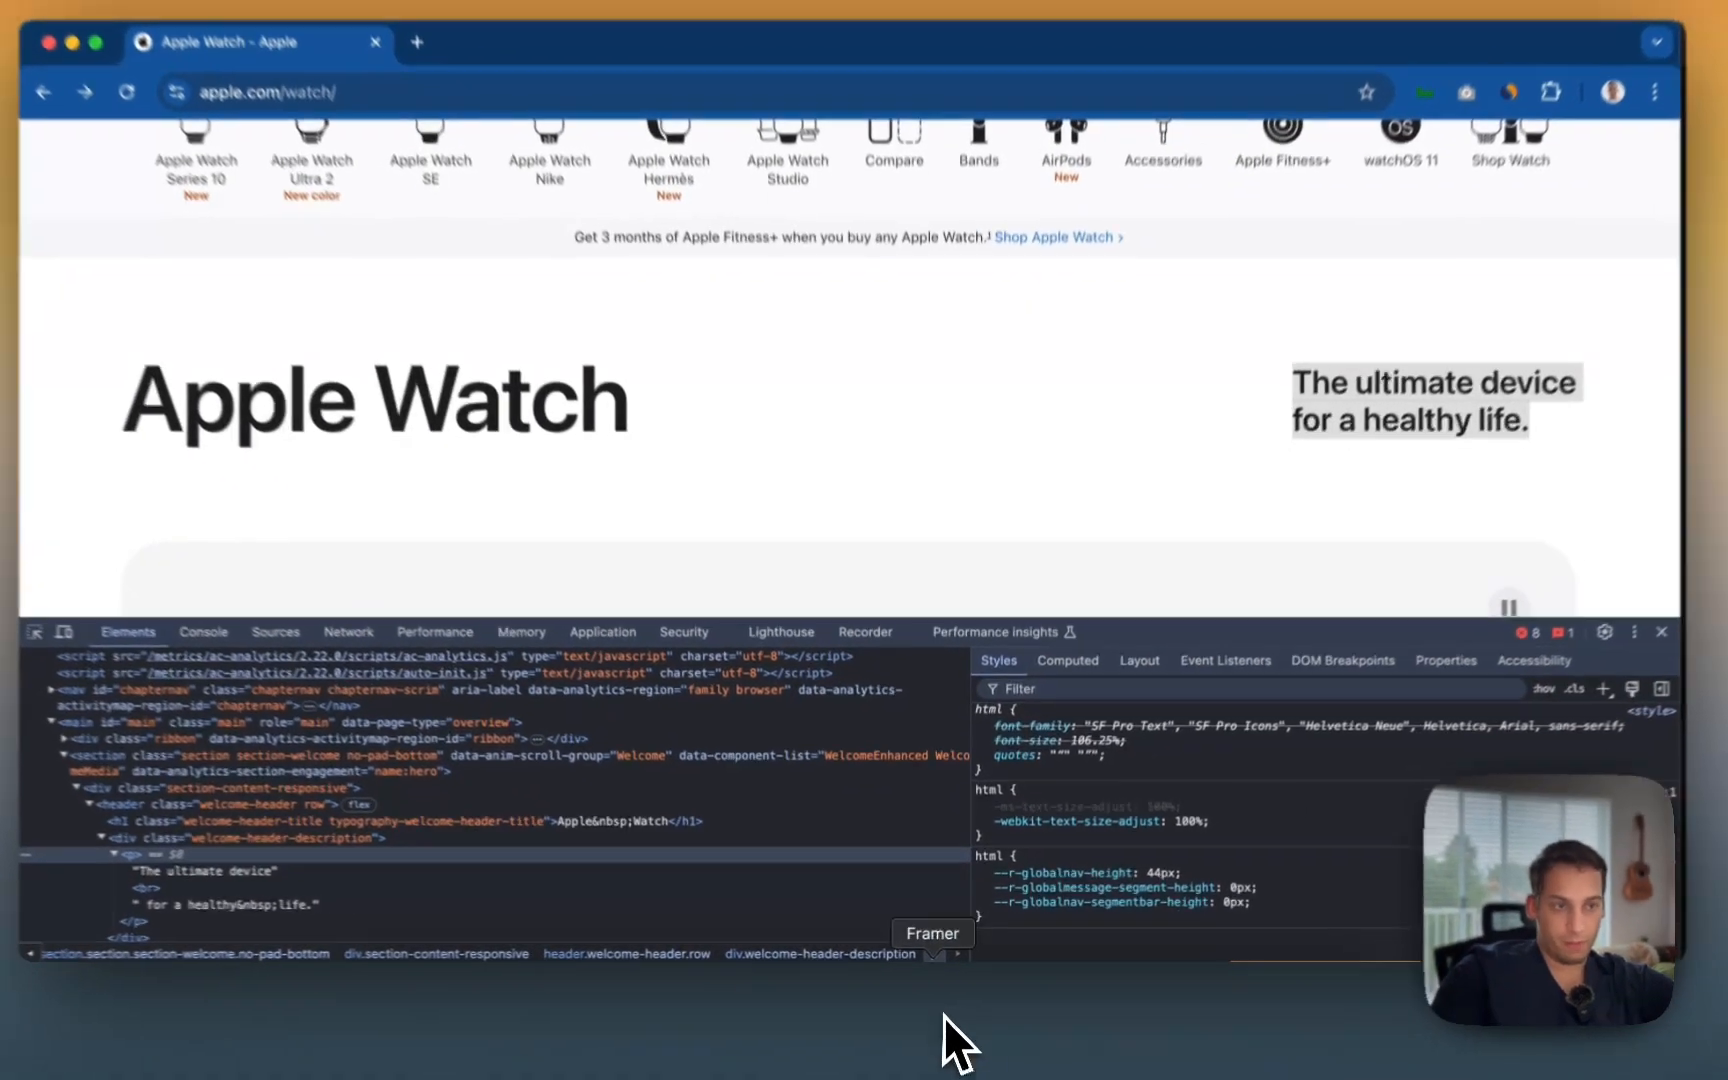
{"action": "left_click", "coordinate": [941, 1020]}
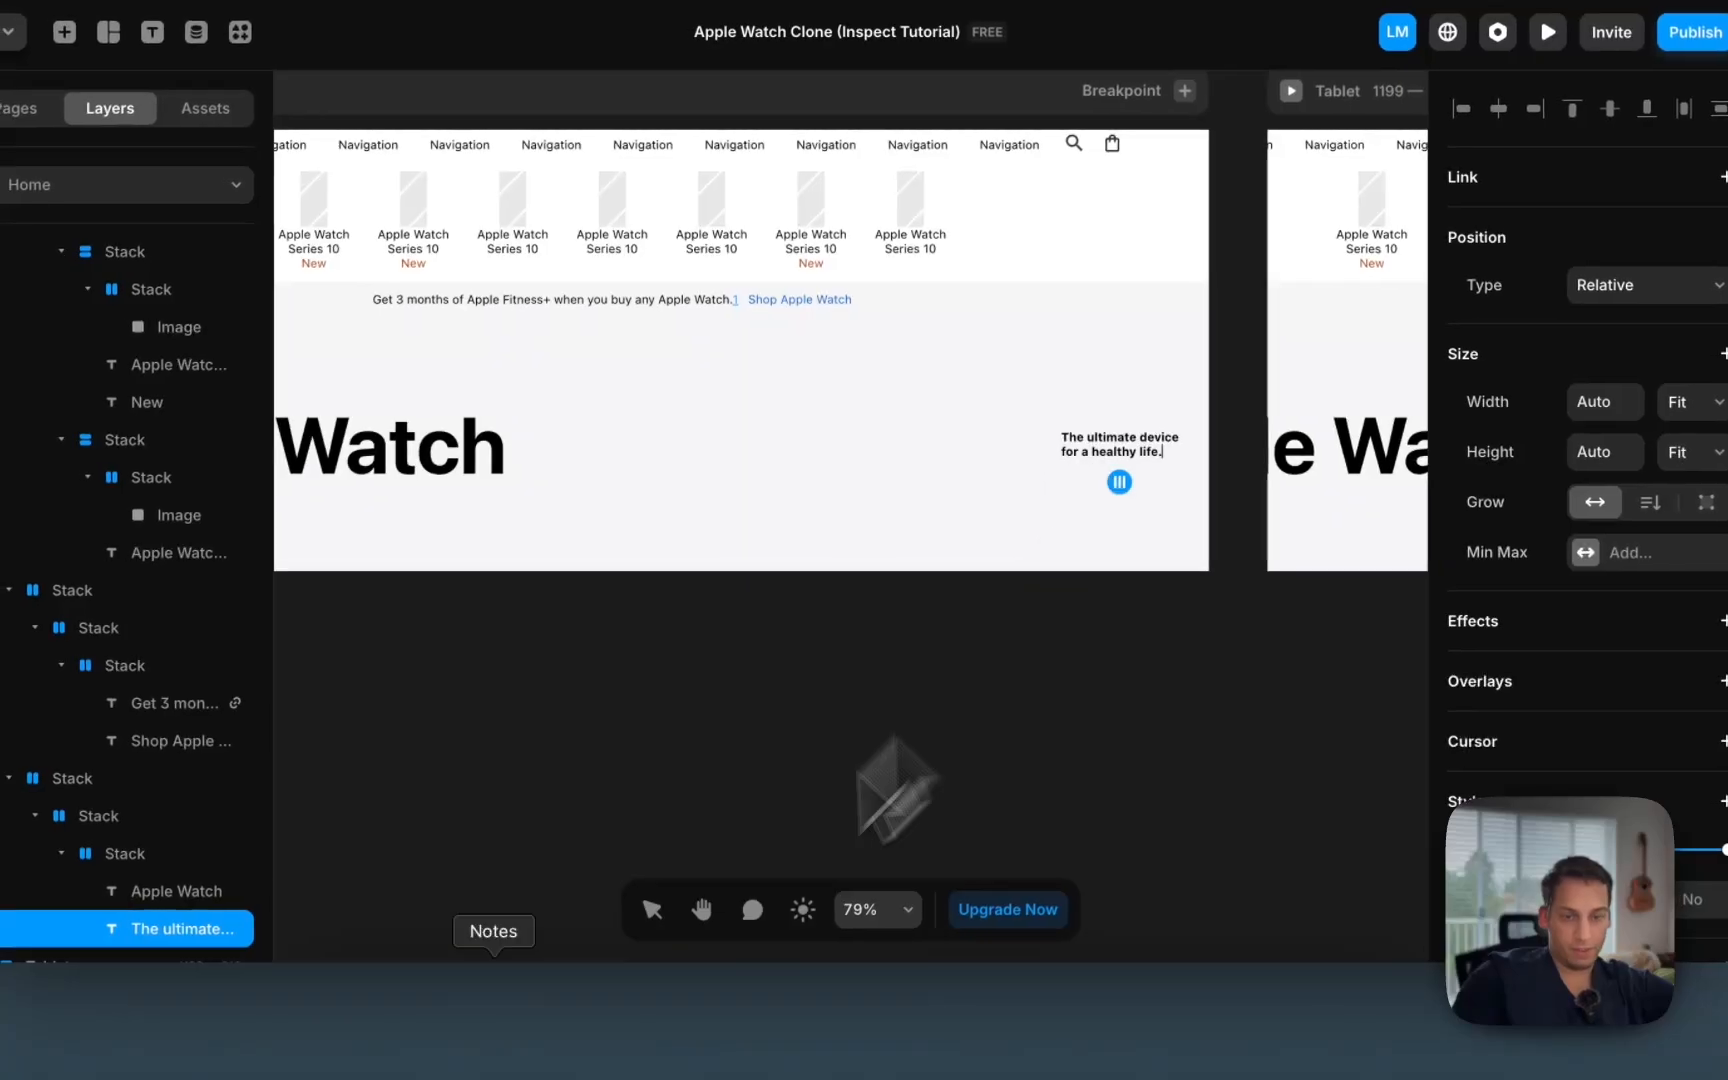
{"action": "left_click", "coordinate": [488, 1062]}
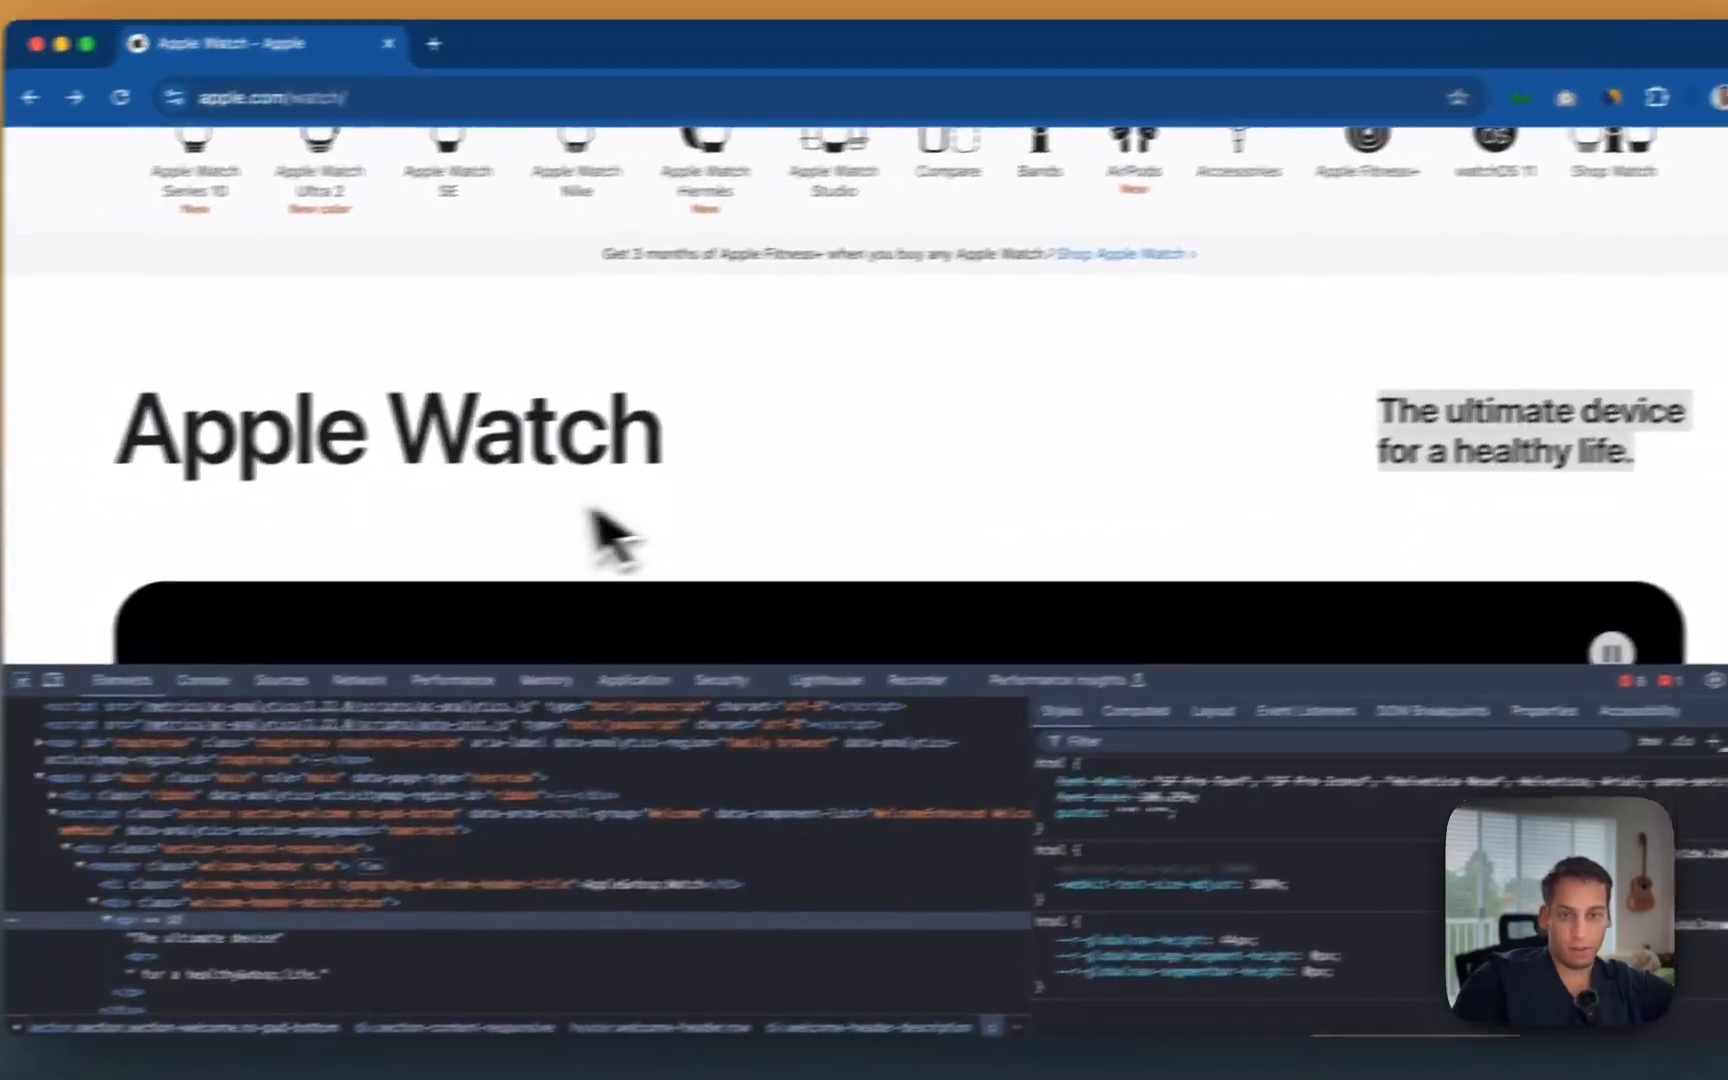
{"action": "left_click", "coordinate": [21, 680]}
{"action": "mouse_move", "coordinate": [1440, 426]}
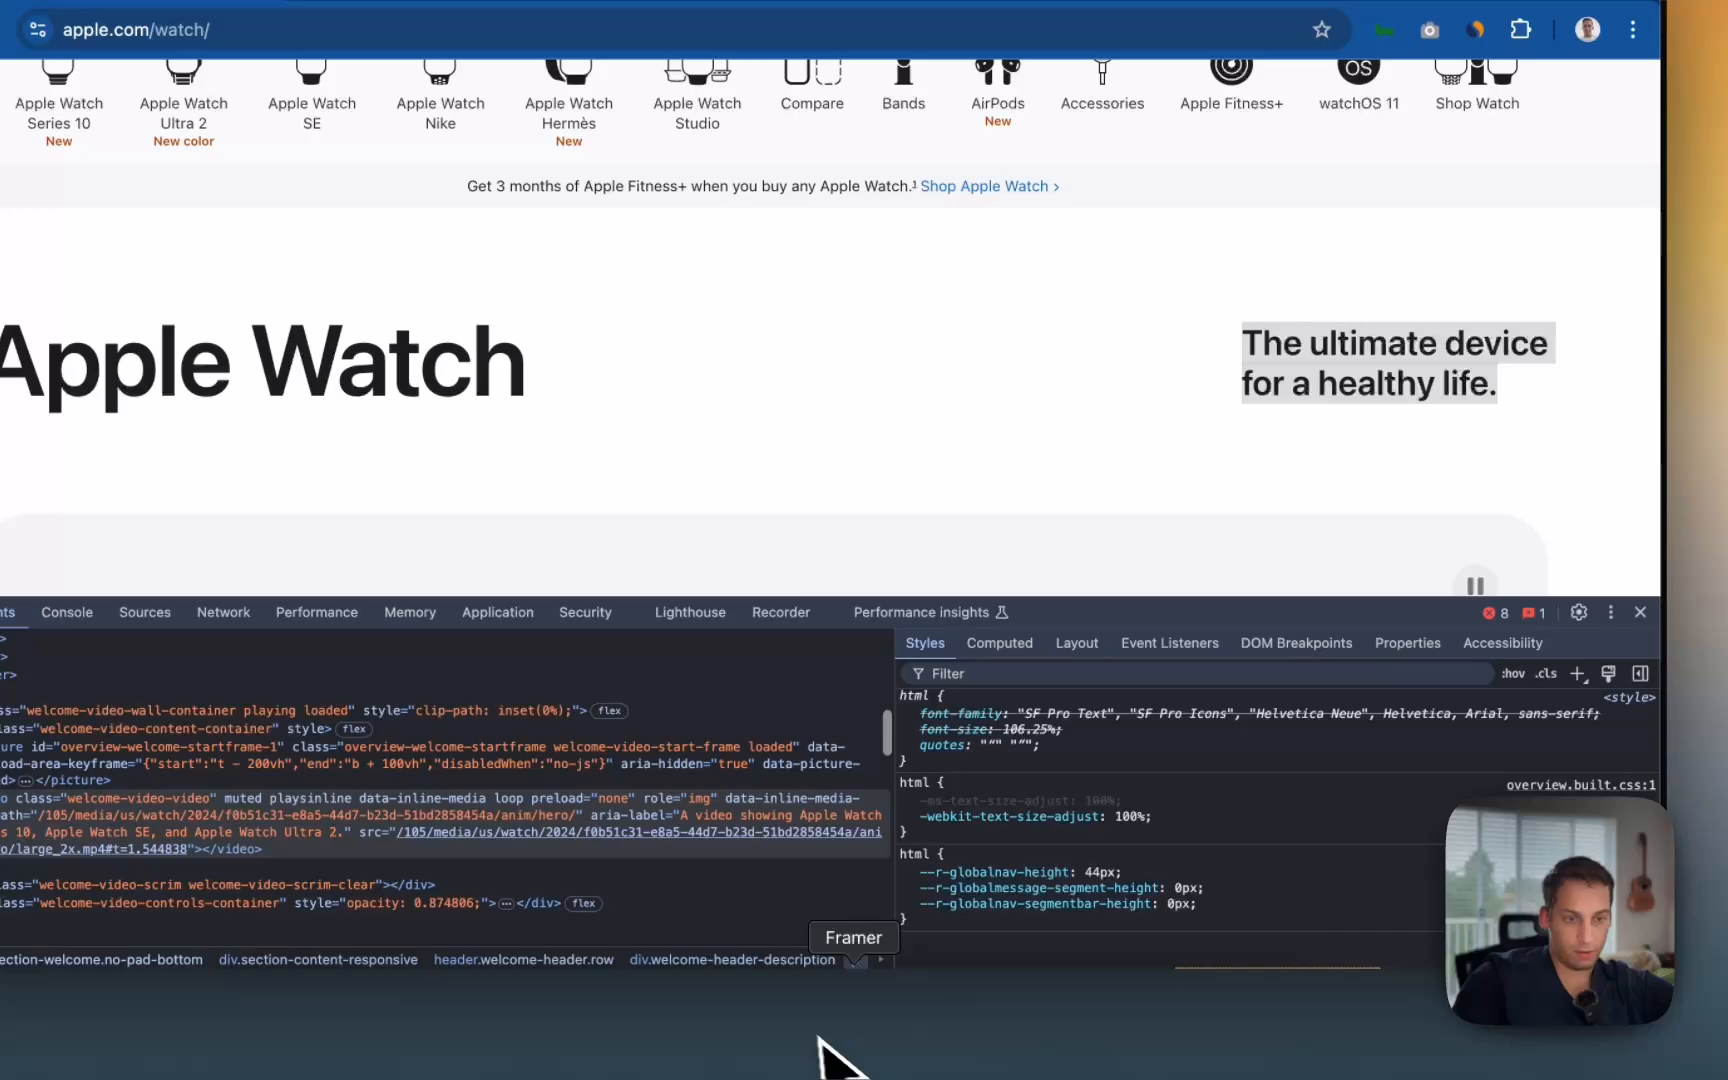
Step: Switch to Framer and enlarge the hero description's font size to match Apple's hero text
{"action": "left_click", "coordinate": [857, 1050]}
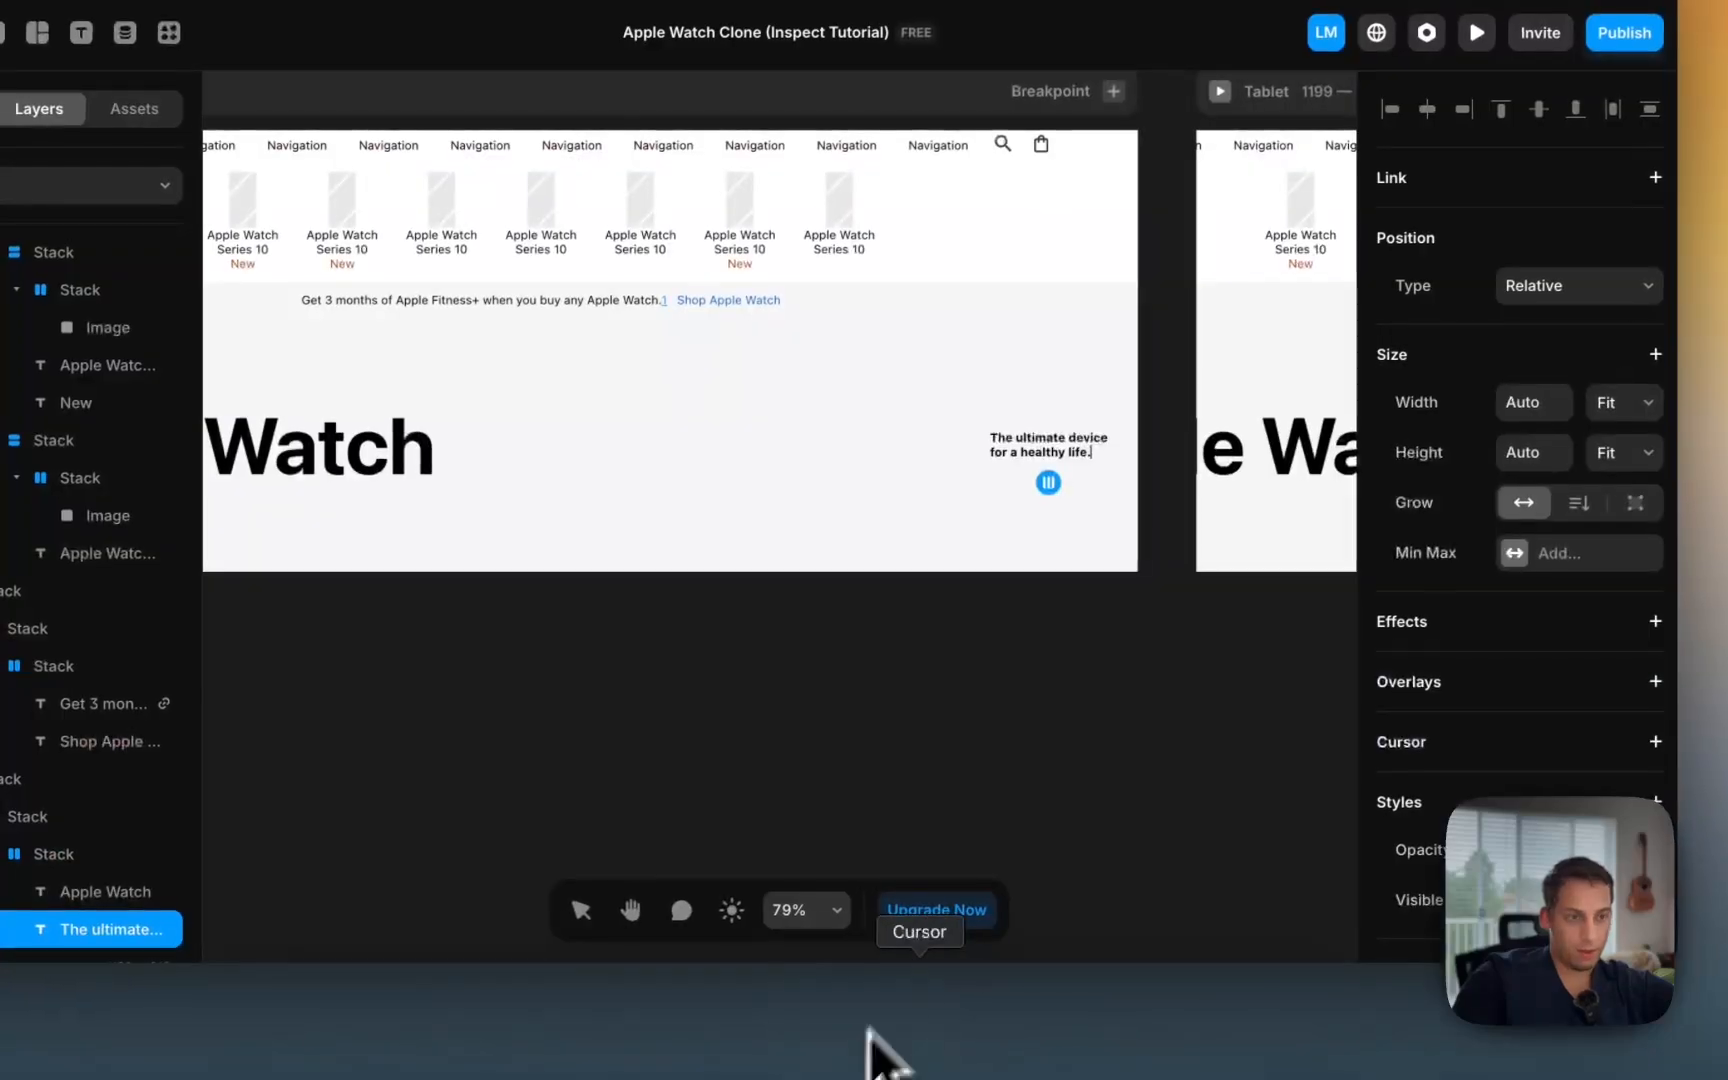
{"action": "left_click", "coordinate": [1006, 452]}
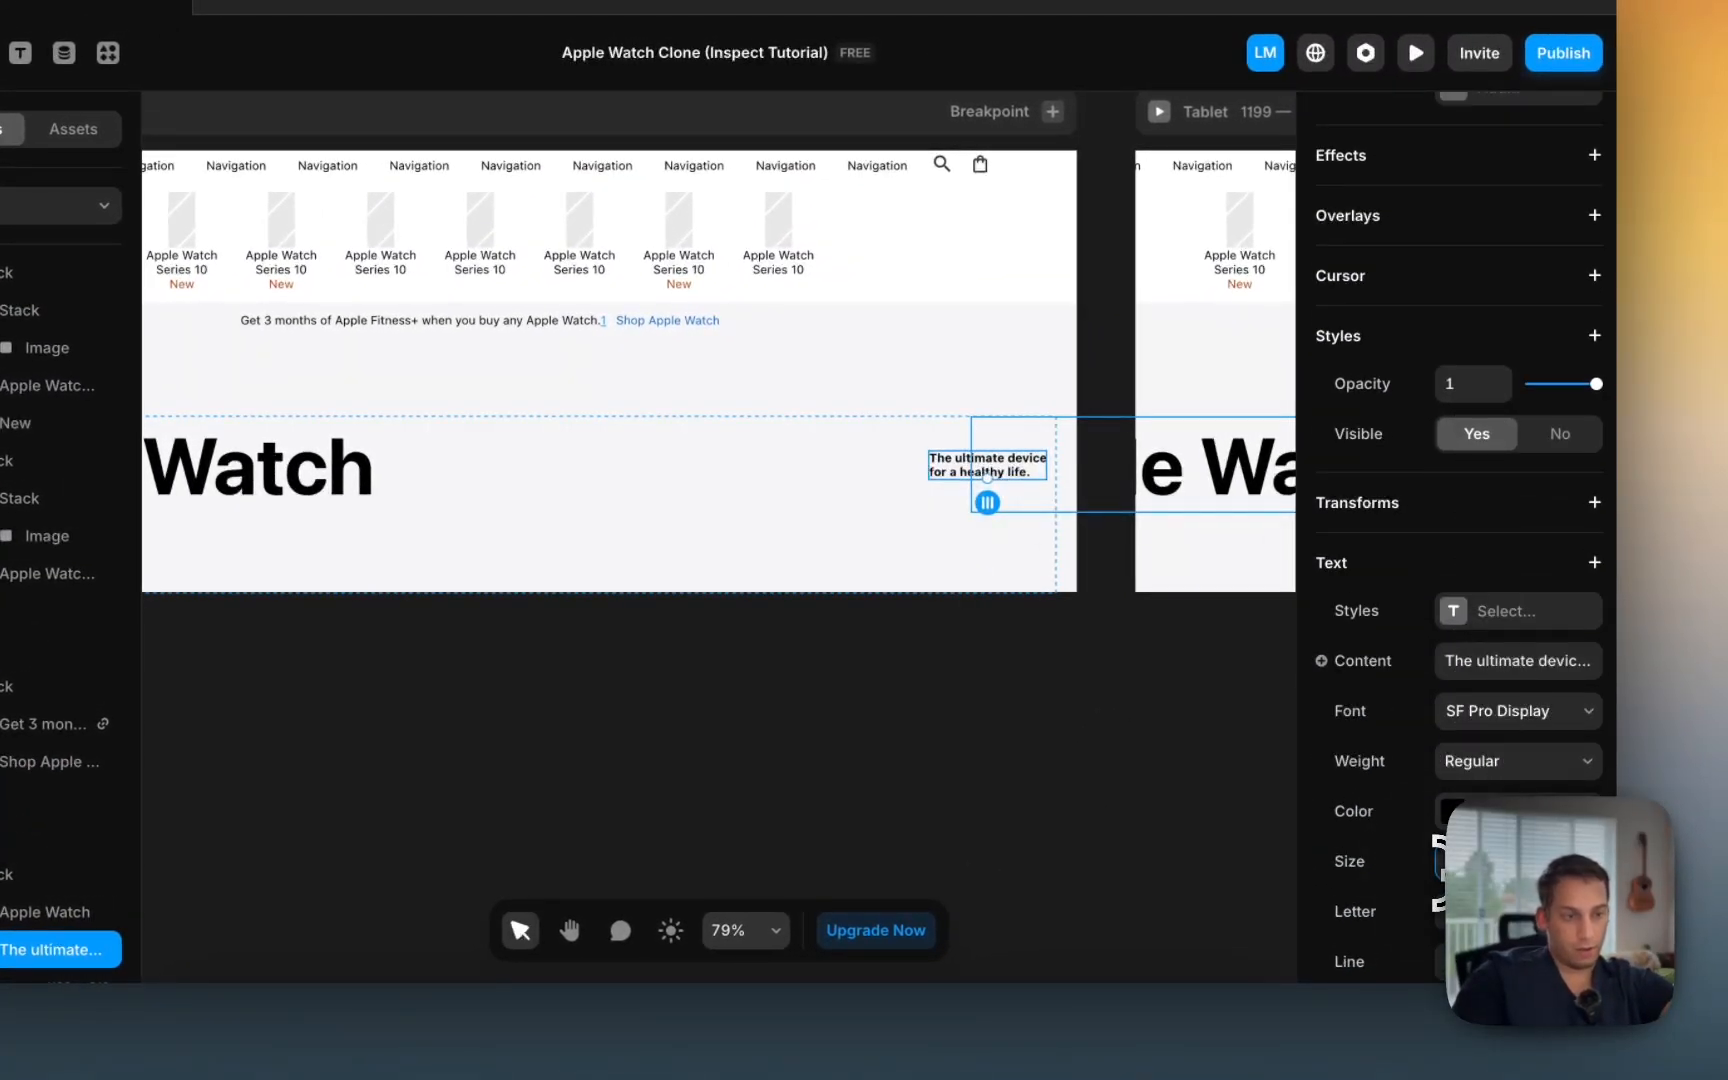
{"action": "left_click", "coordinate": [958, 804]}
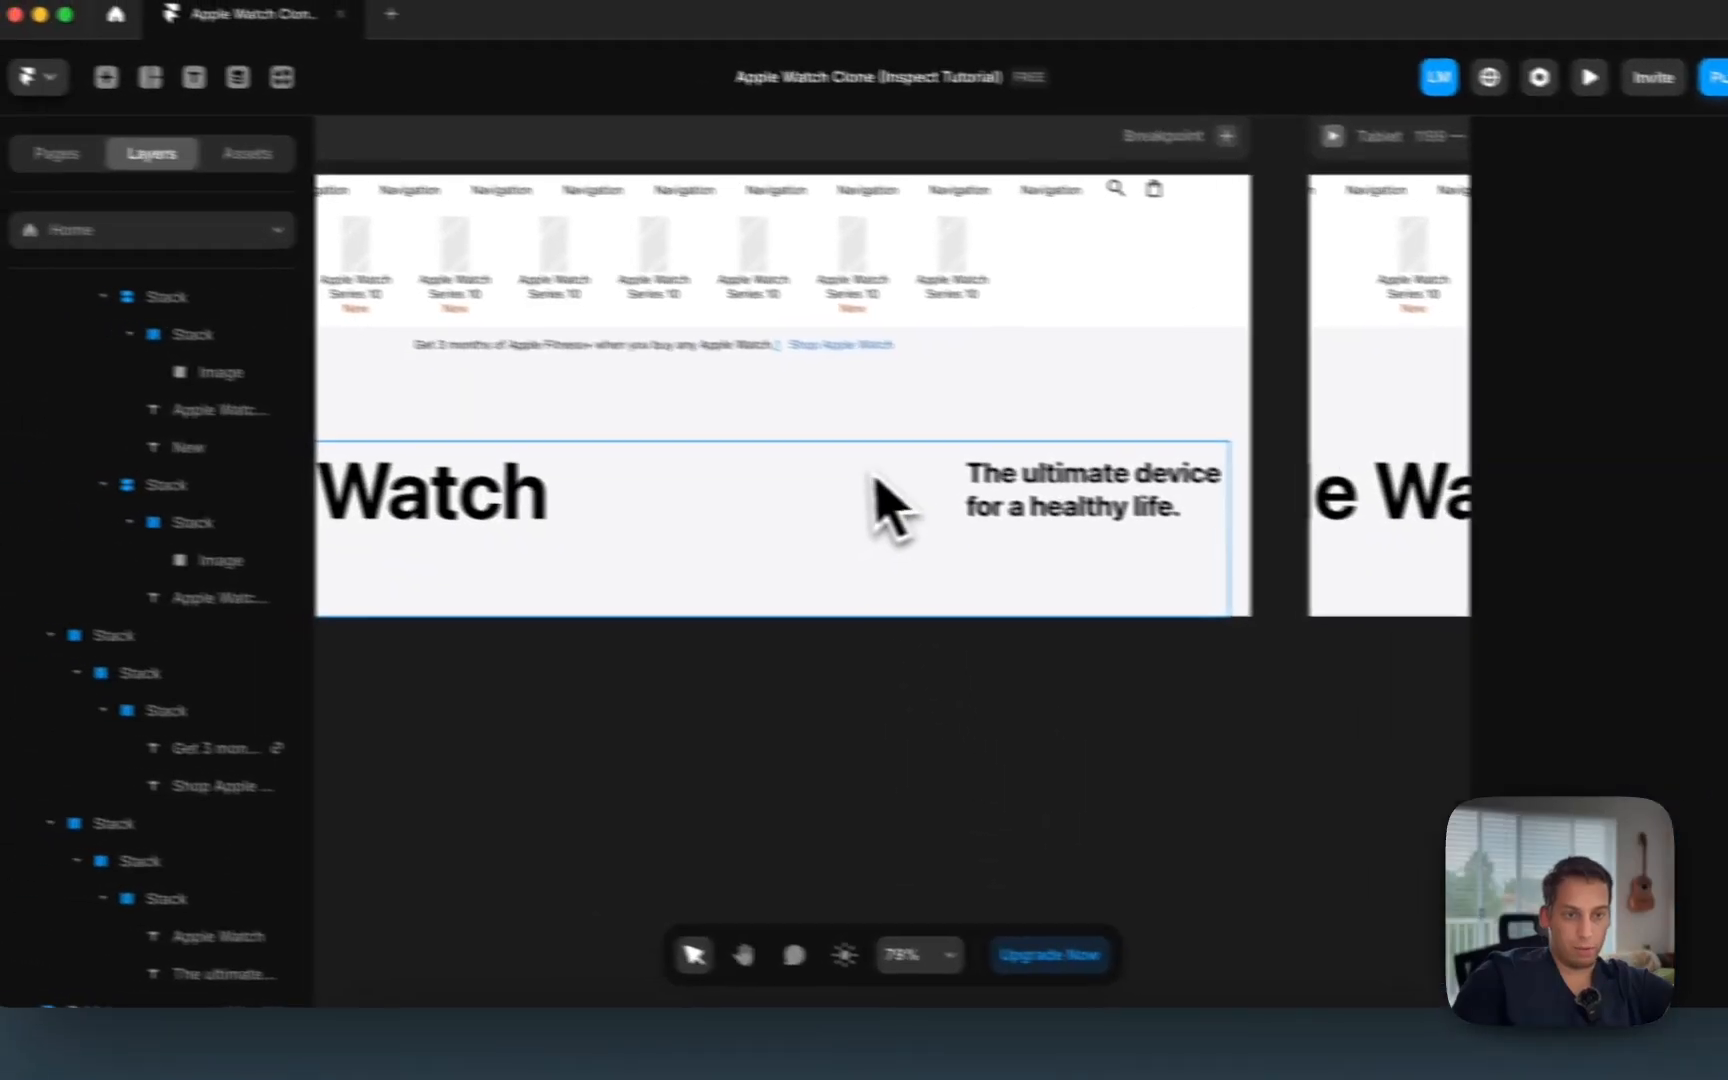
Step: Duplicate the hero stack that holds the "Apple Watch" heading and the description
{"action": "scroll", "coordinate": [688, 451], "scroll_direction": "left", "scroll_amount": 3}
{"action": "scroll", "coordinate": [688, 451], "scroll_direction": "down", "scroll_amount": 3}
{"action": "left_click", "coordinate": [969, 502]}
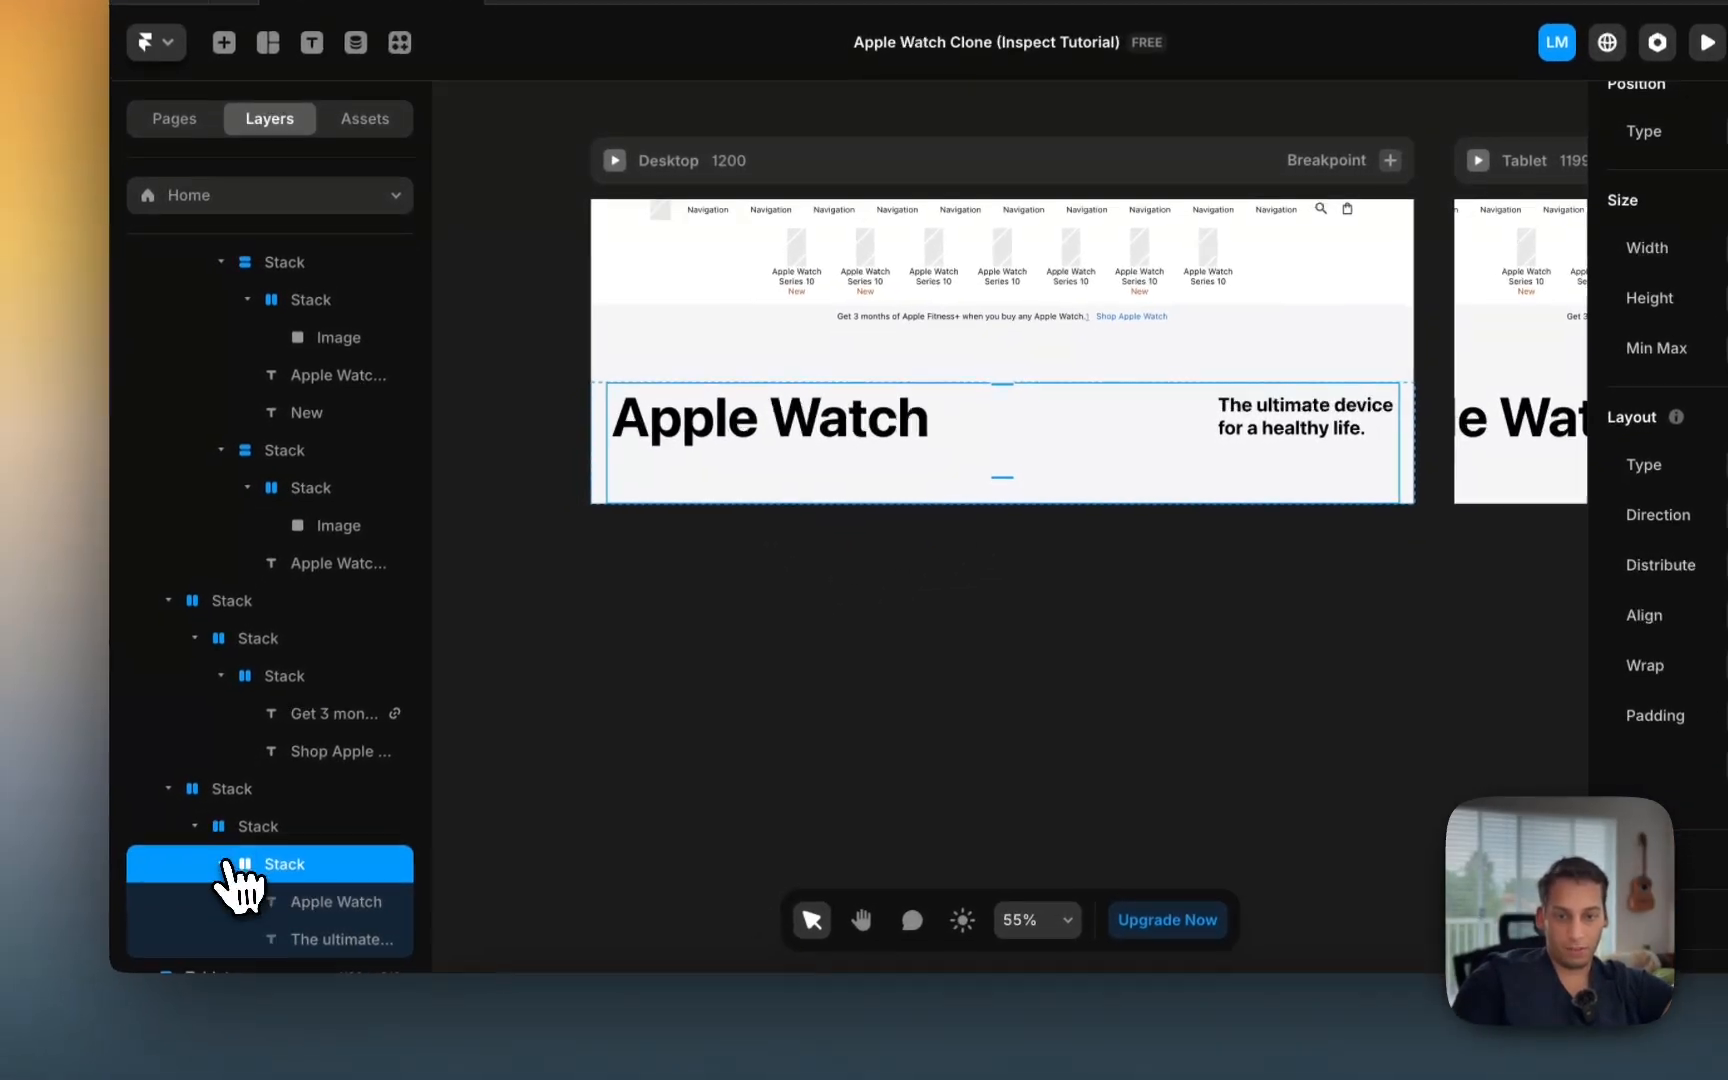
{"action": "left_click", "coordinate": [186, 910]}
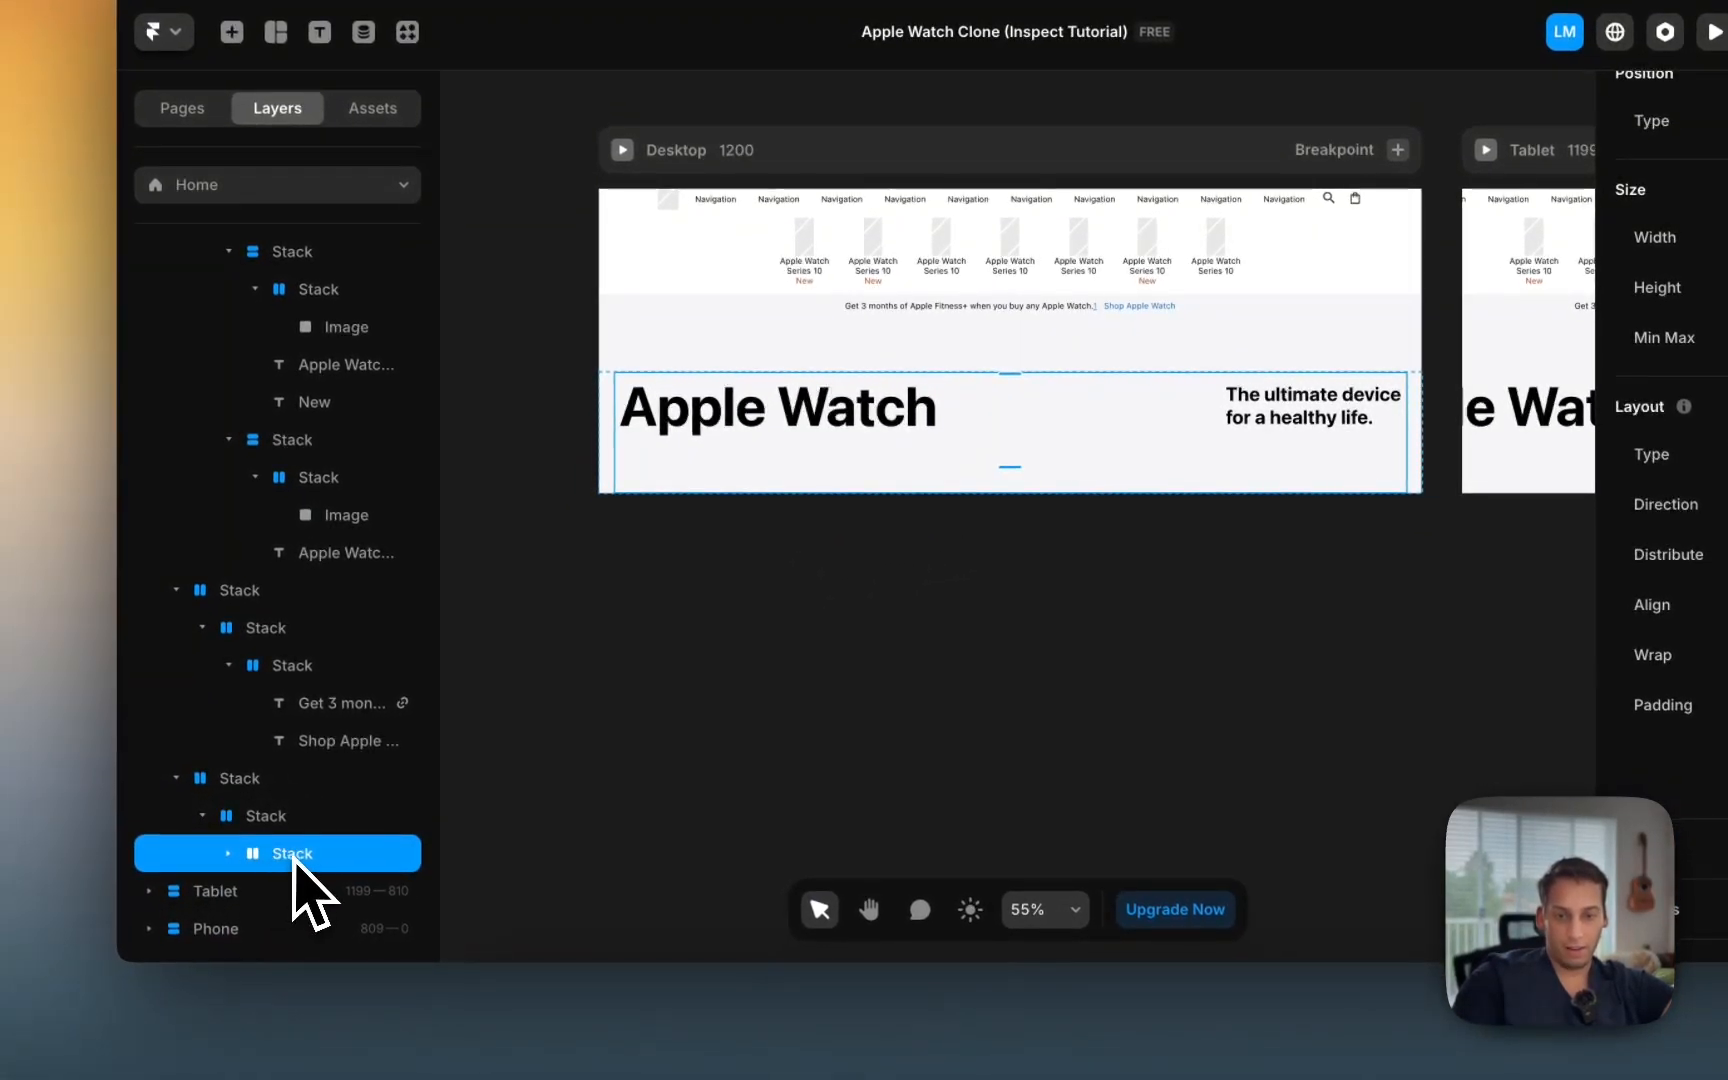
{"action": "key", "text": "super+d"}
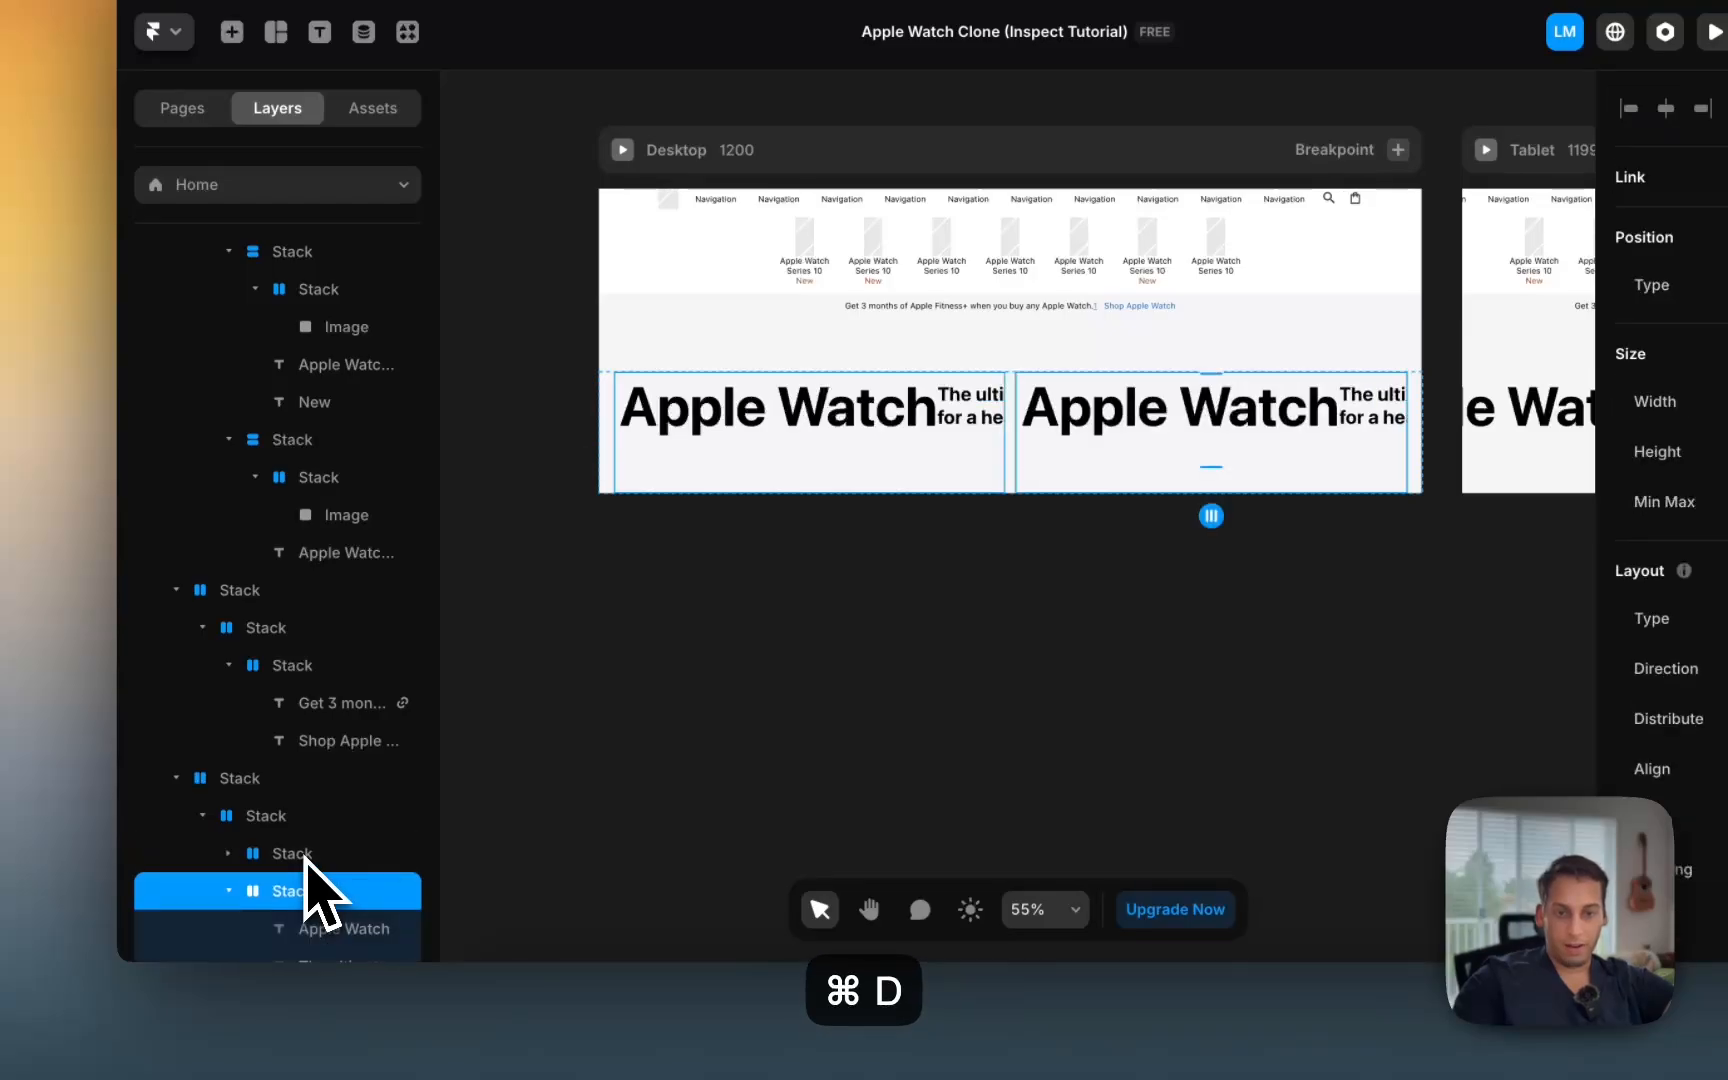
Step: Set the direction of the parent stack around both hero rows to vertical
{"action": "left_click", "coordinate": [310, 816]}
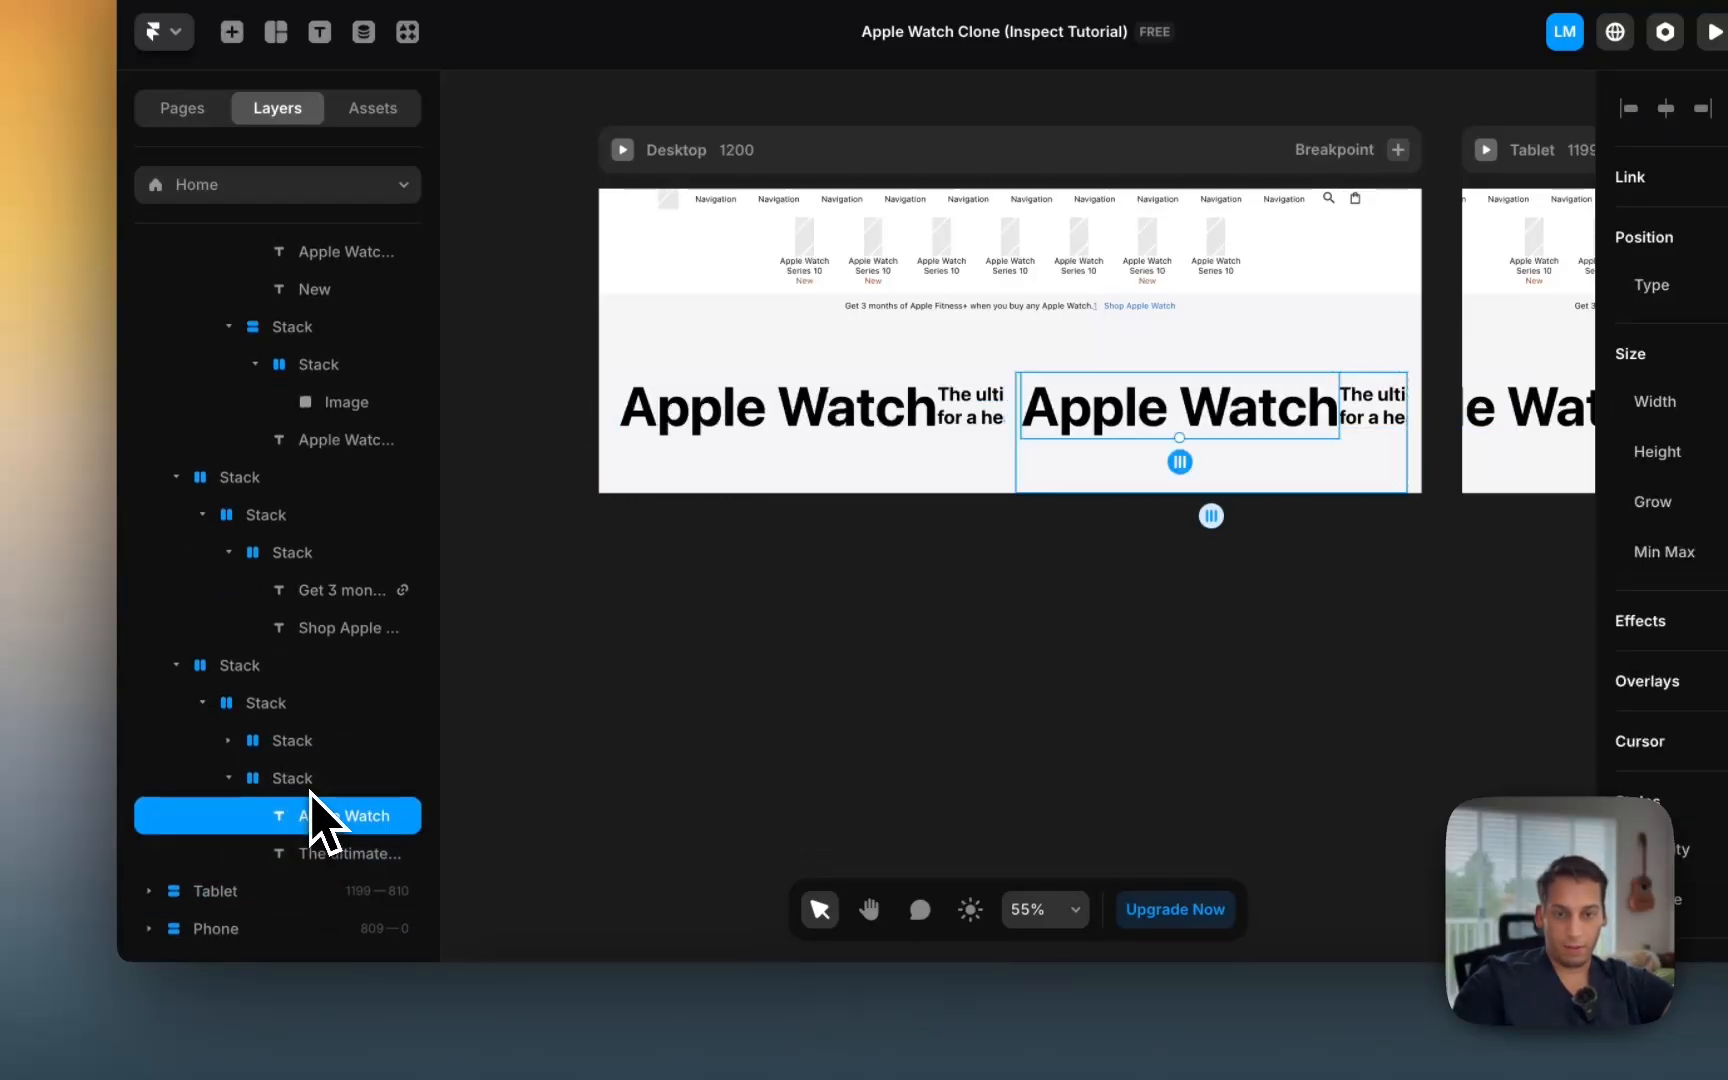
{"action": "left_click", "coordinate": [305, 778]}
{"action": "left_click", "coordinate": [285, 705]}
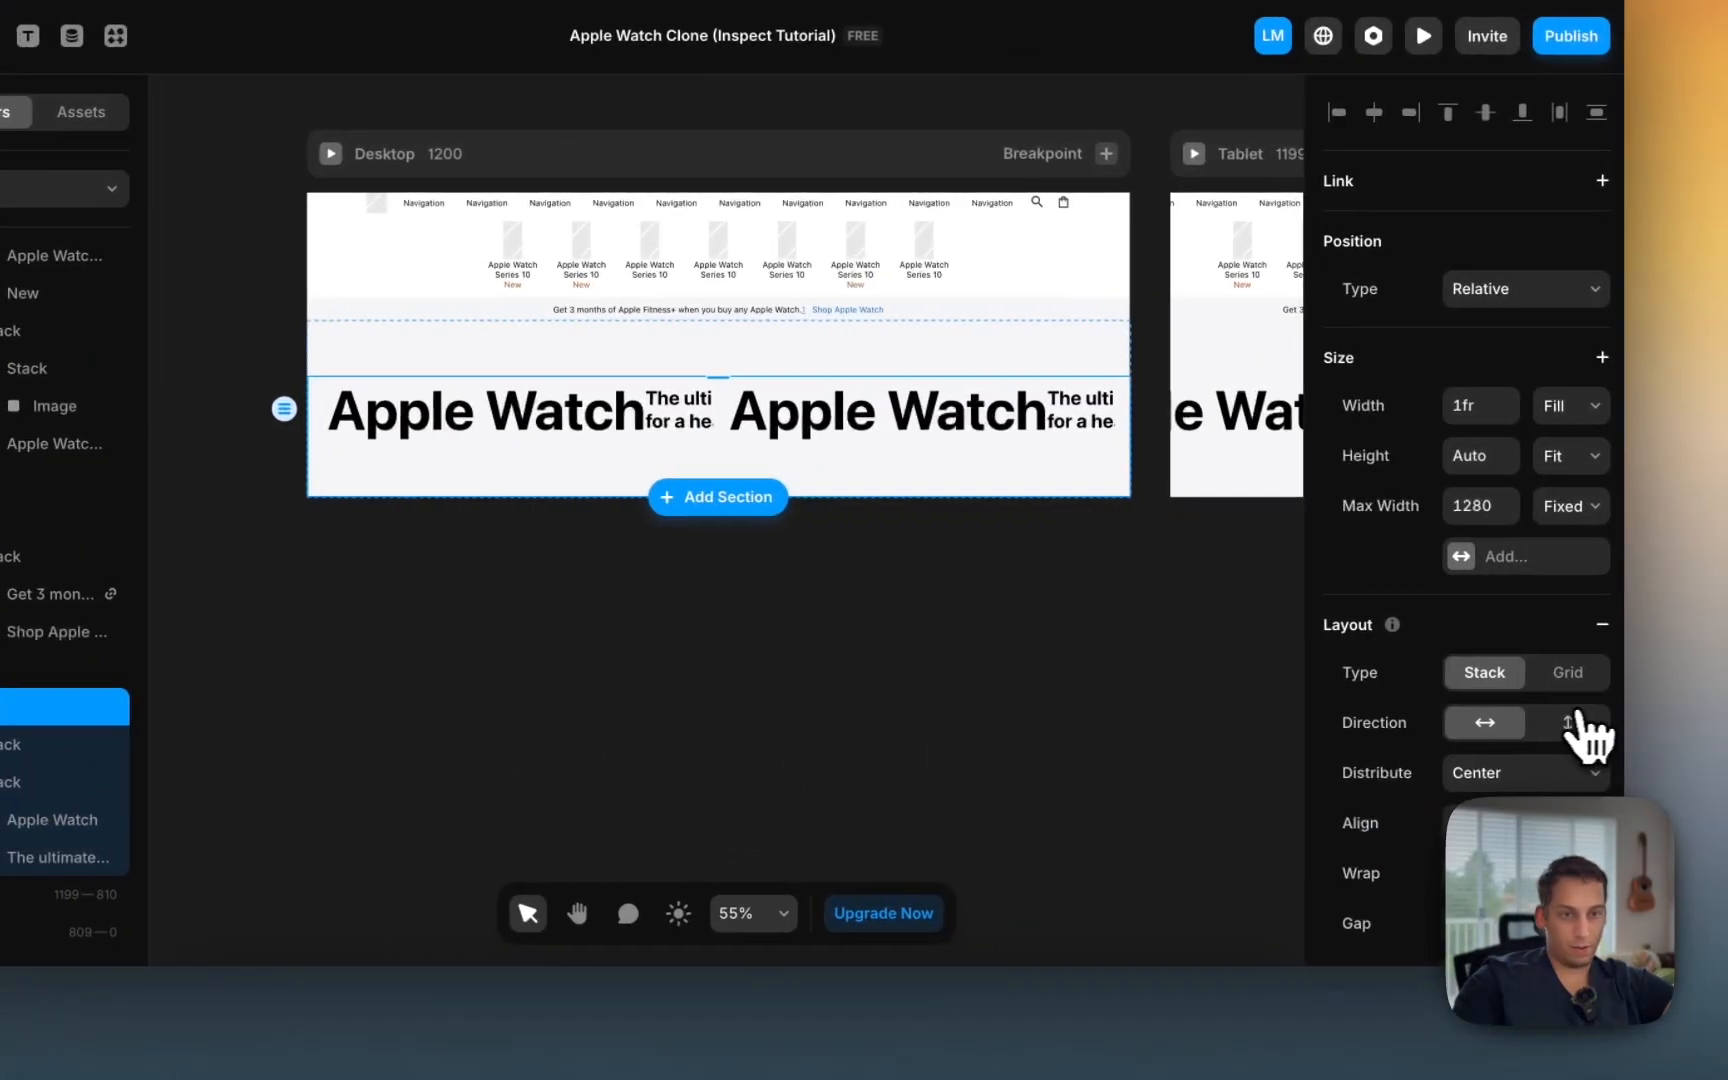
{"action": "left_click", "coordinate": [1572, 722]}
Step: Delete the heading and description from the duplicated stack and set its distribution to Center
{"action": "left_click", "coordinate": [5, 782]}
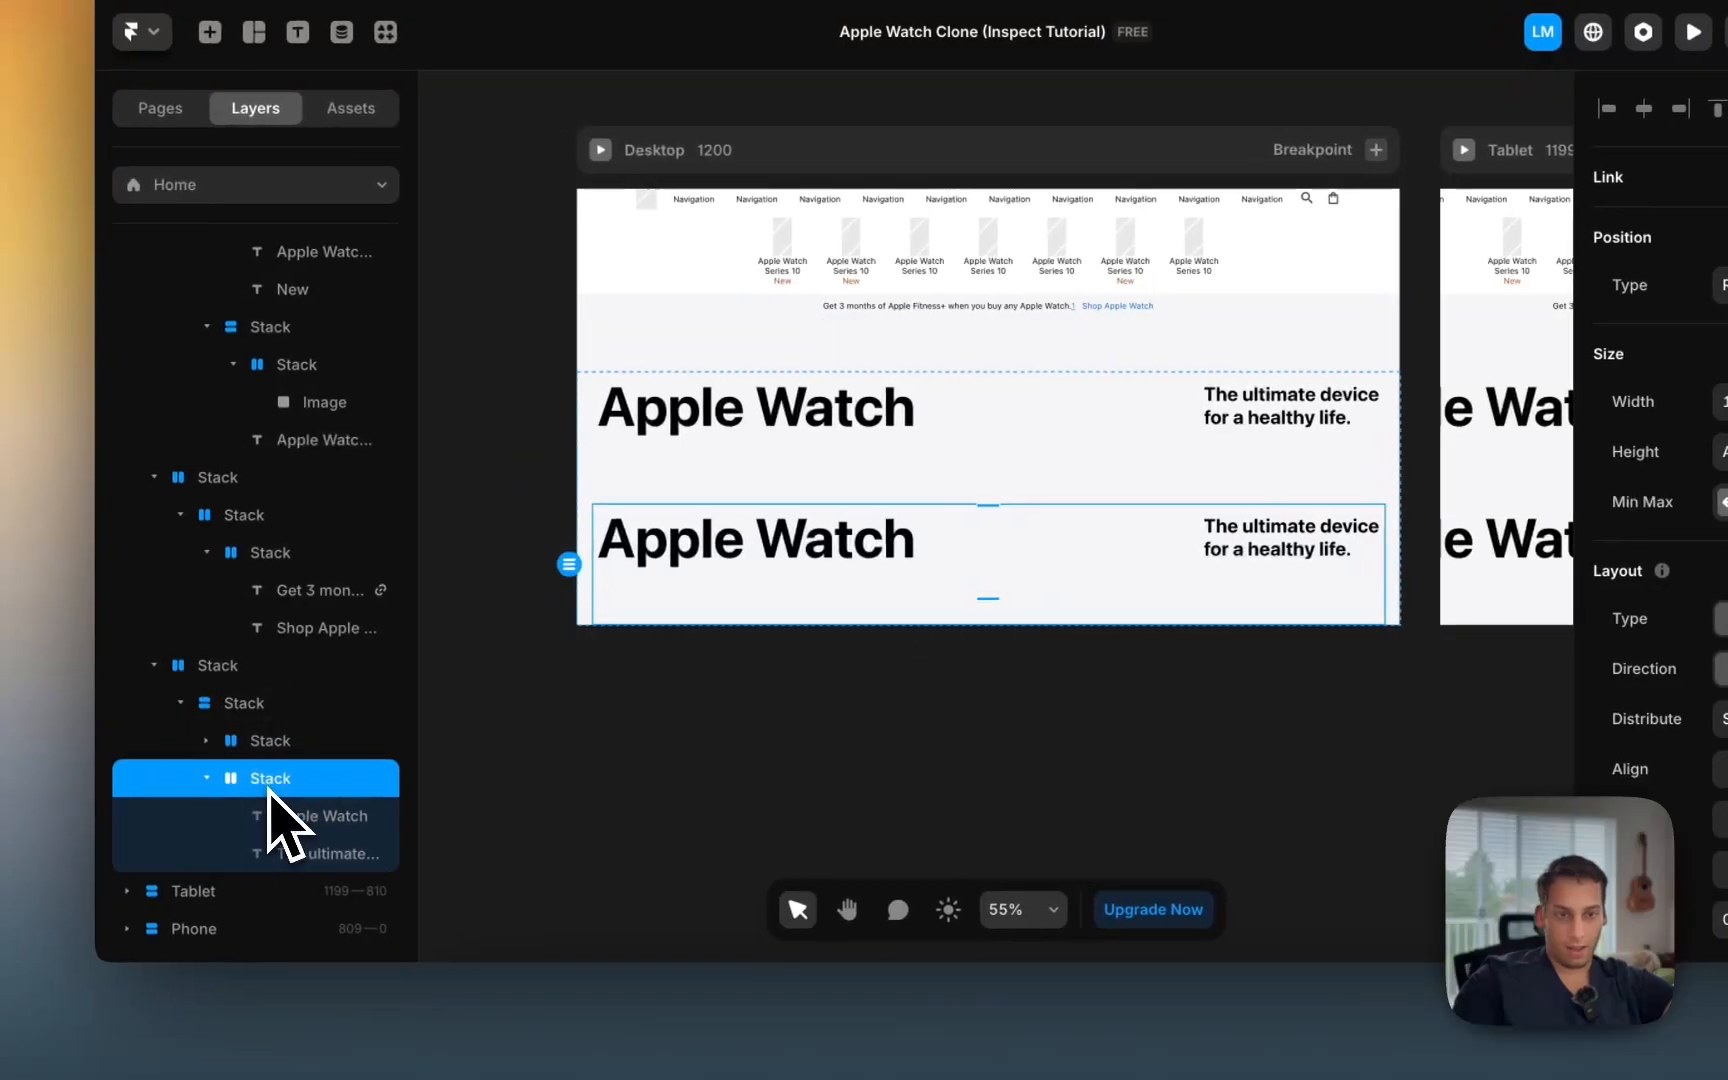
{"action": "left_click", "coordinate": [290, 816]}
{"action": "key", "text": "BackSpace"}
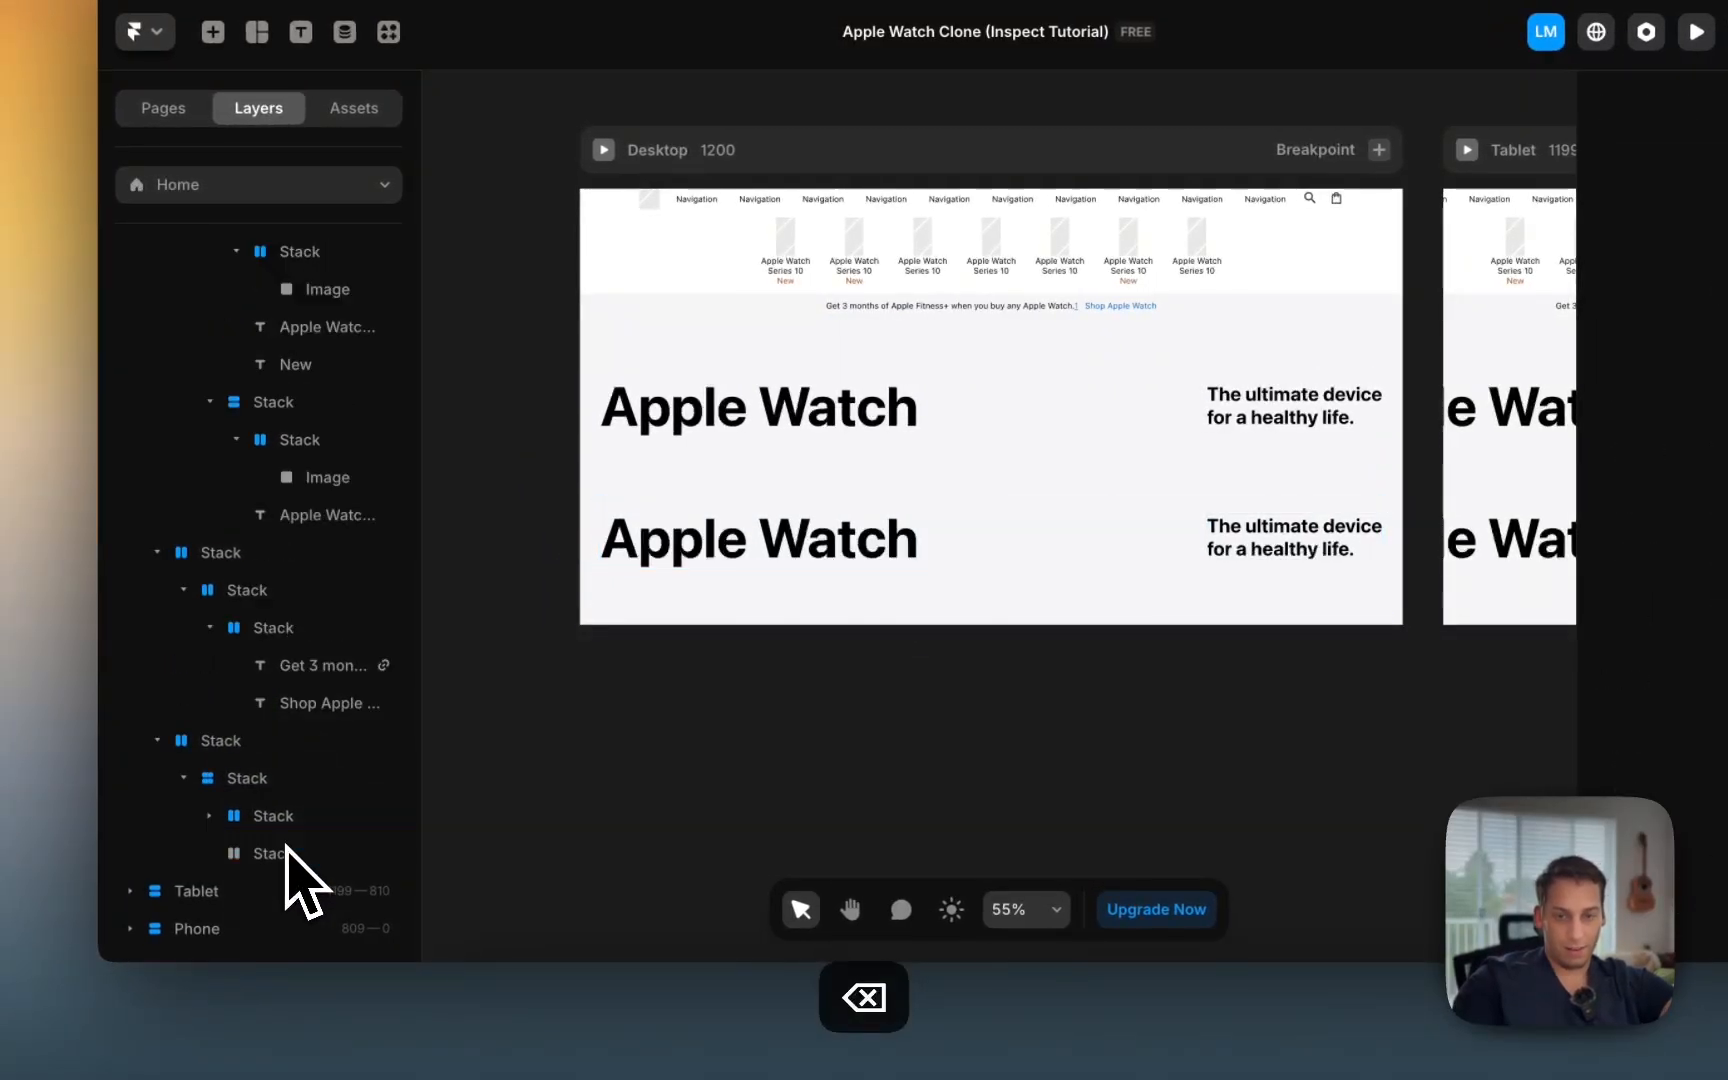
{"action": "left_click", "coordinate": [265, 853]}
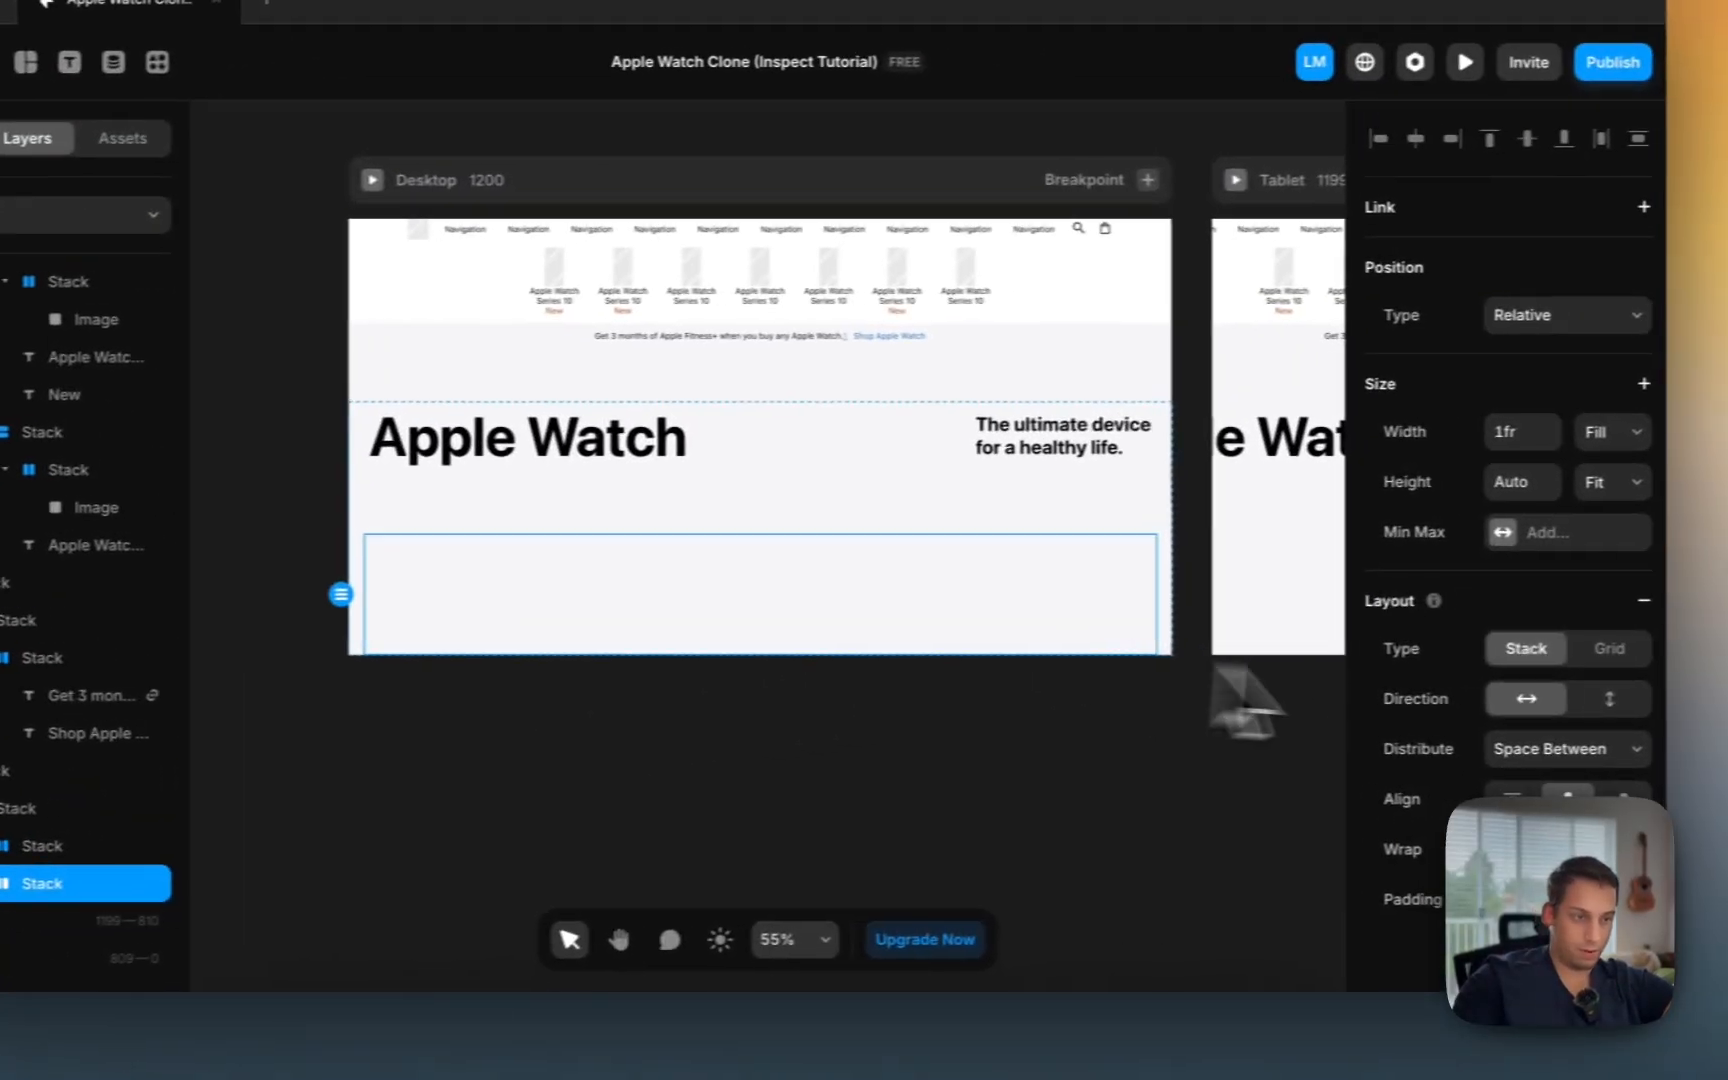
{"action": "left_click", "coordinate": [1585, 718]}
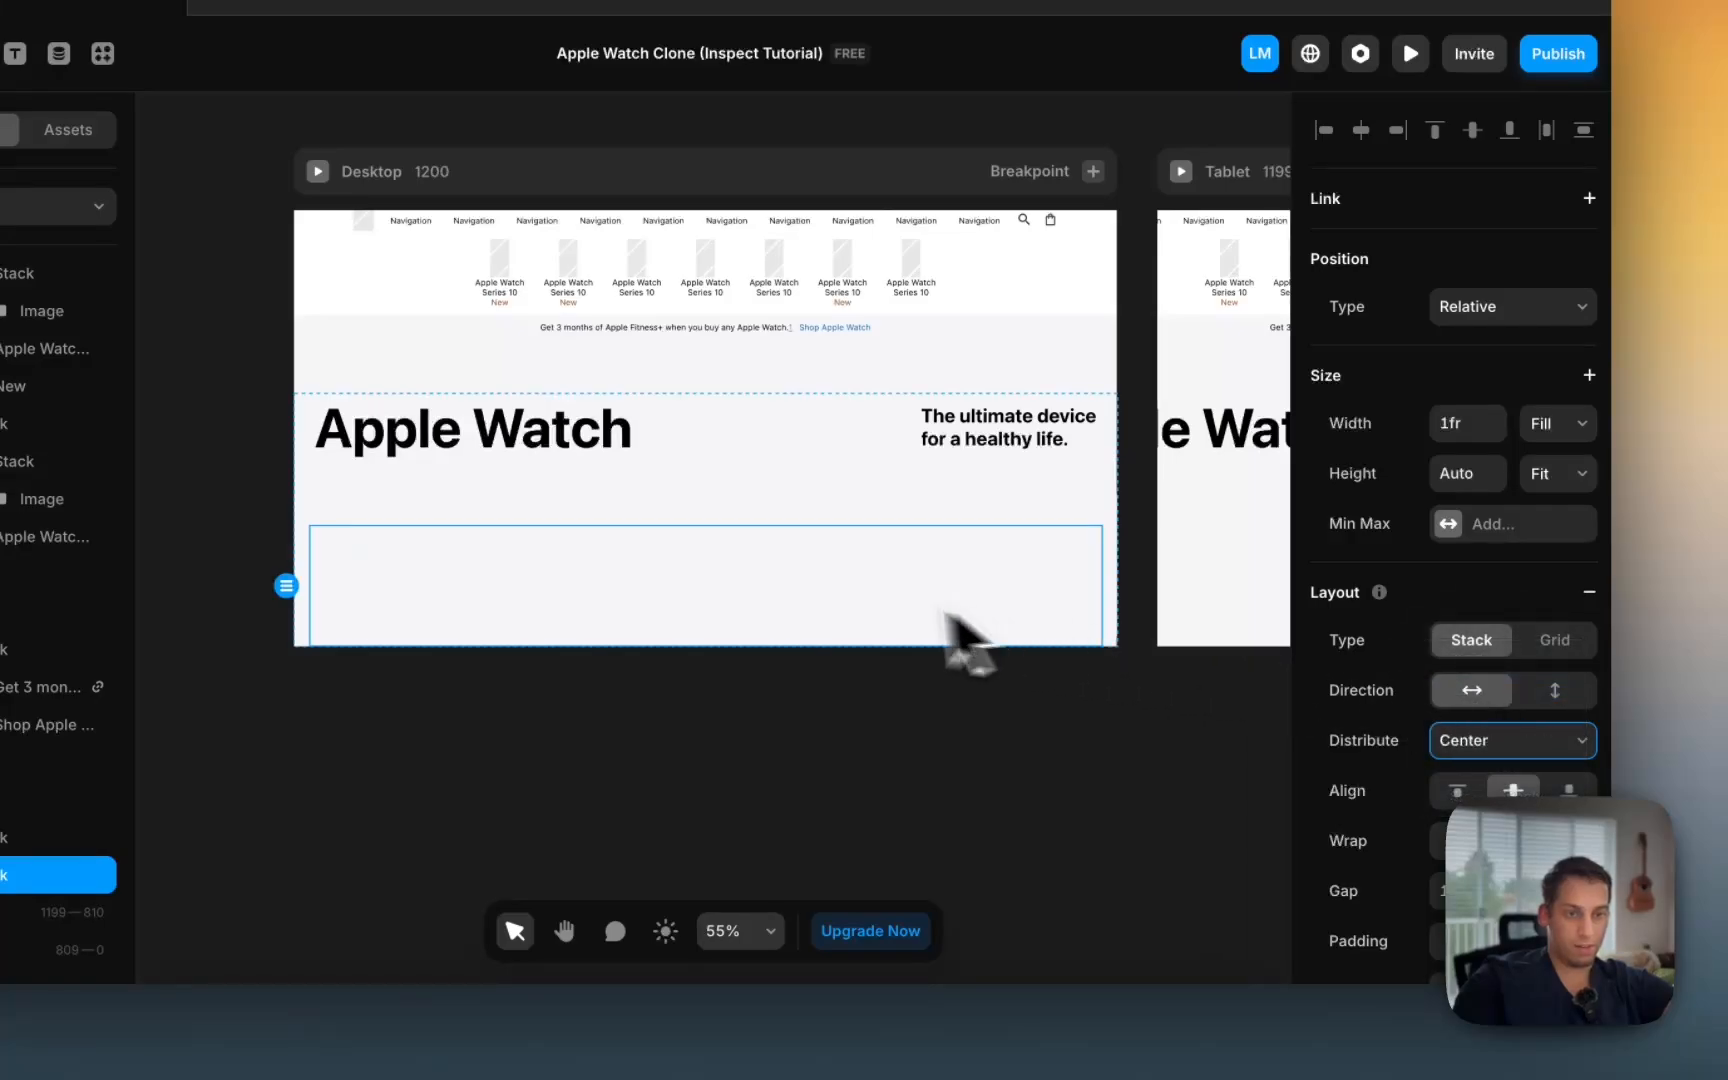
Step: Search the insertable elements for "video" and place a Video element inside the empty stack below the hero heading
{"action": "scroll", "coordinate": [868, 625], "scroll_direction": "down", "scroll_amount": 3}
{"action": "left_click", "coordinate": [879, 625]}
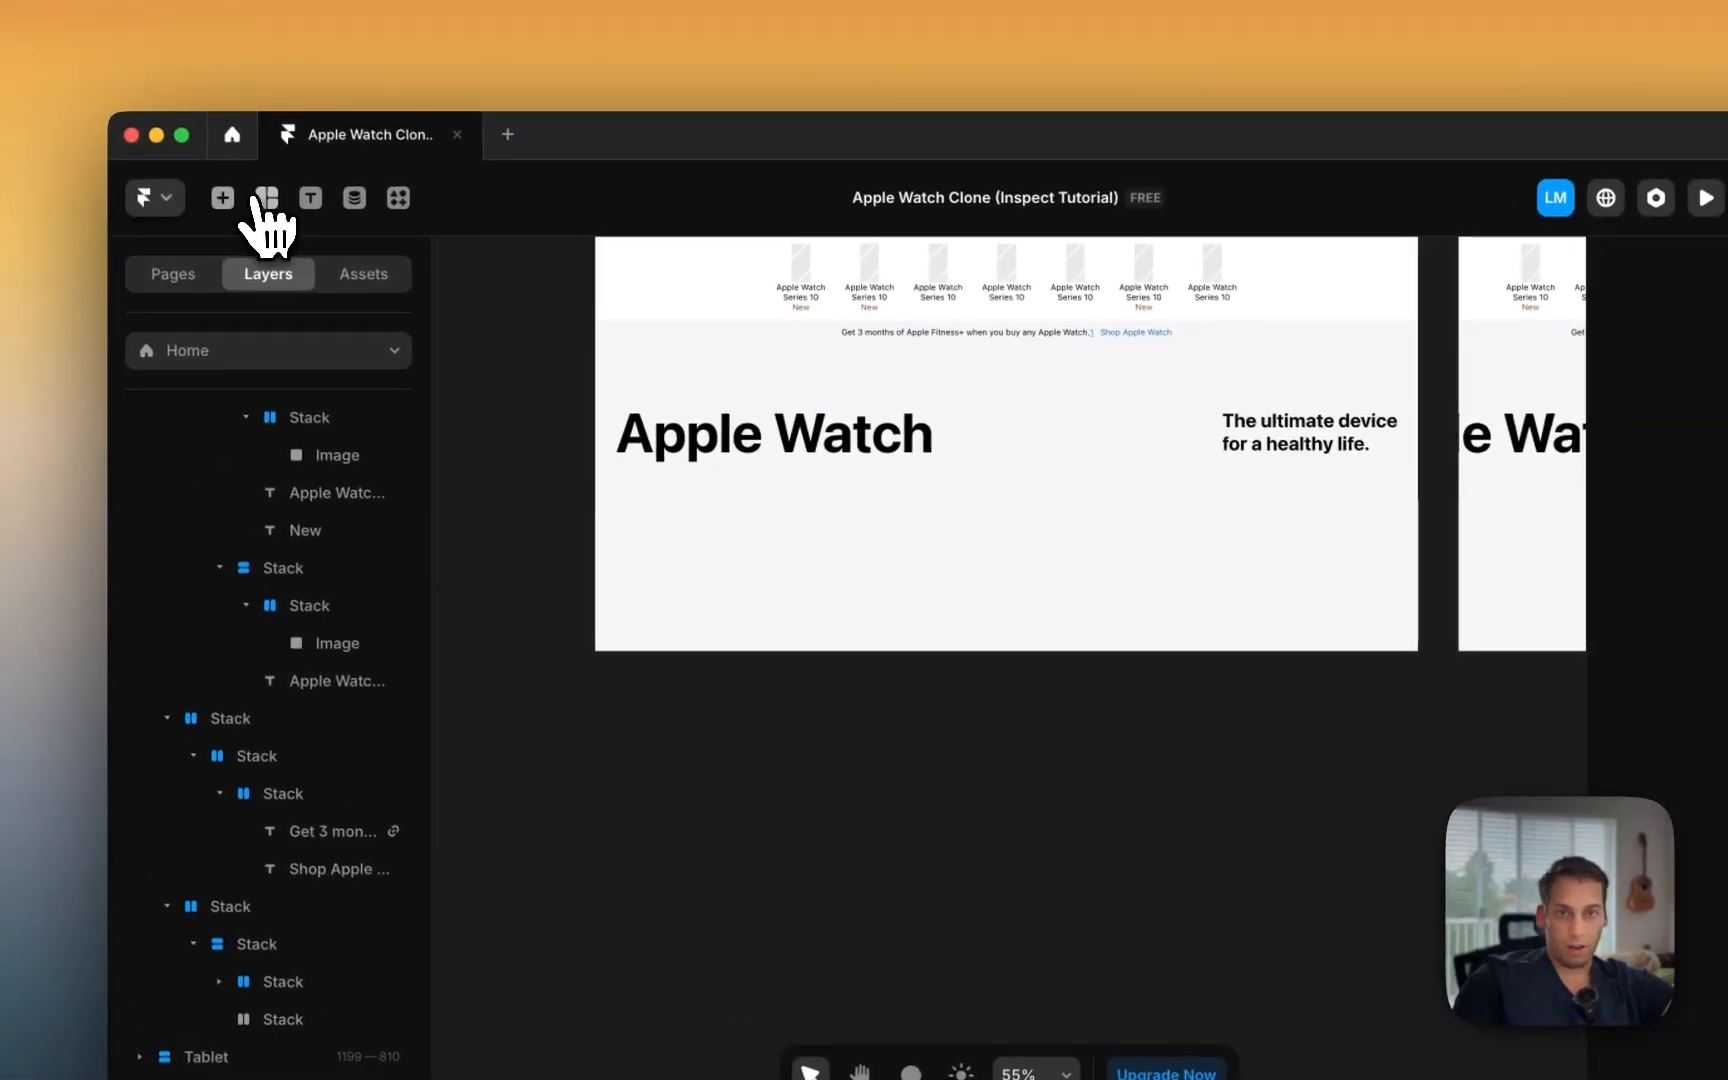
{"action": "left_click", "coordinate": [224, 197]}
{"action": "type", "text": "video"}
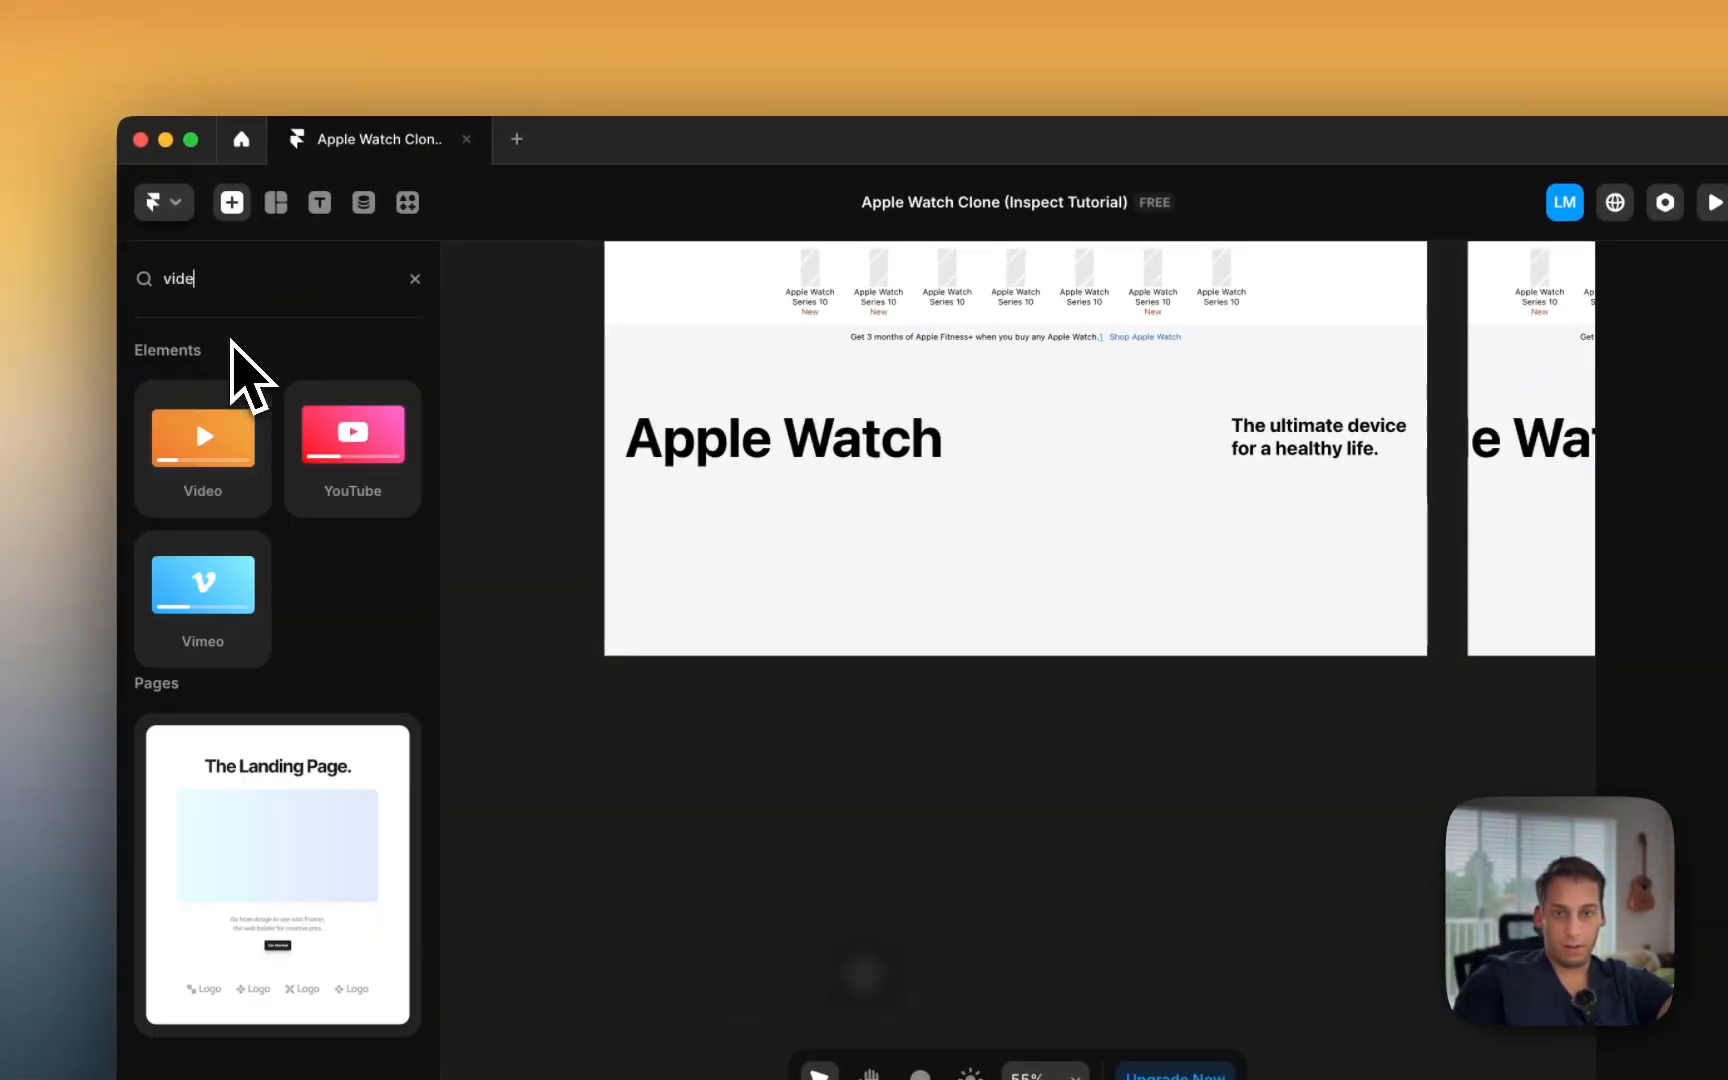
{"action": "left_click_drag", "start_coordinate": [210, 450], "coordinate": [1012, 597]}
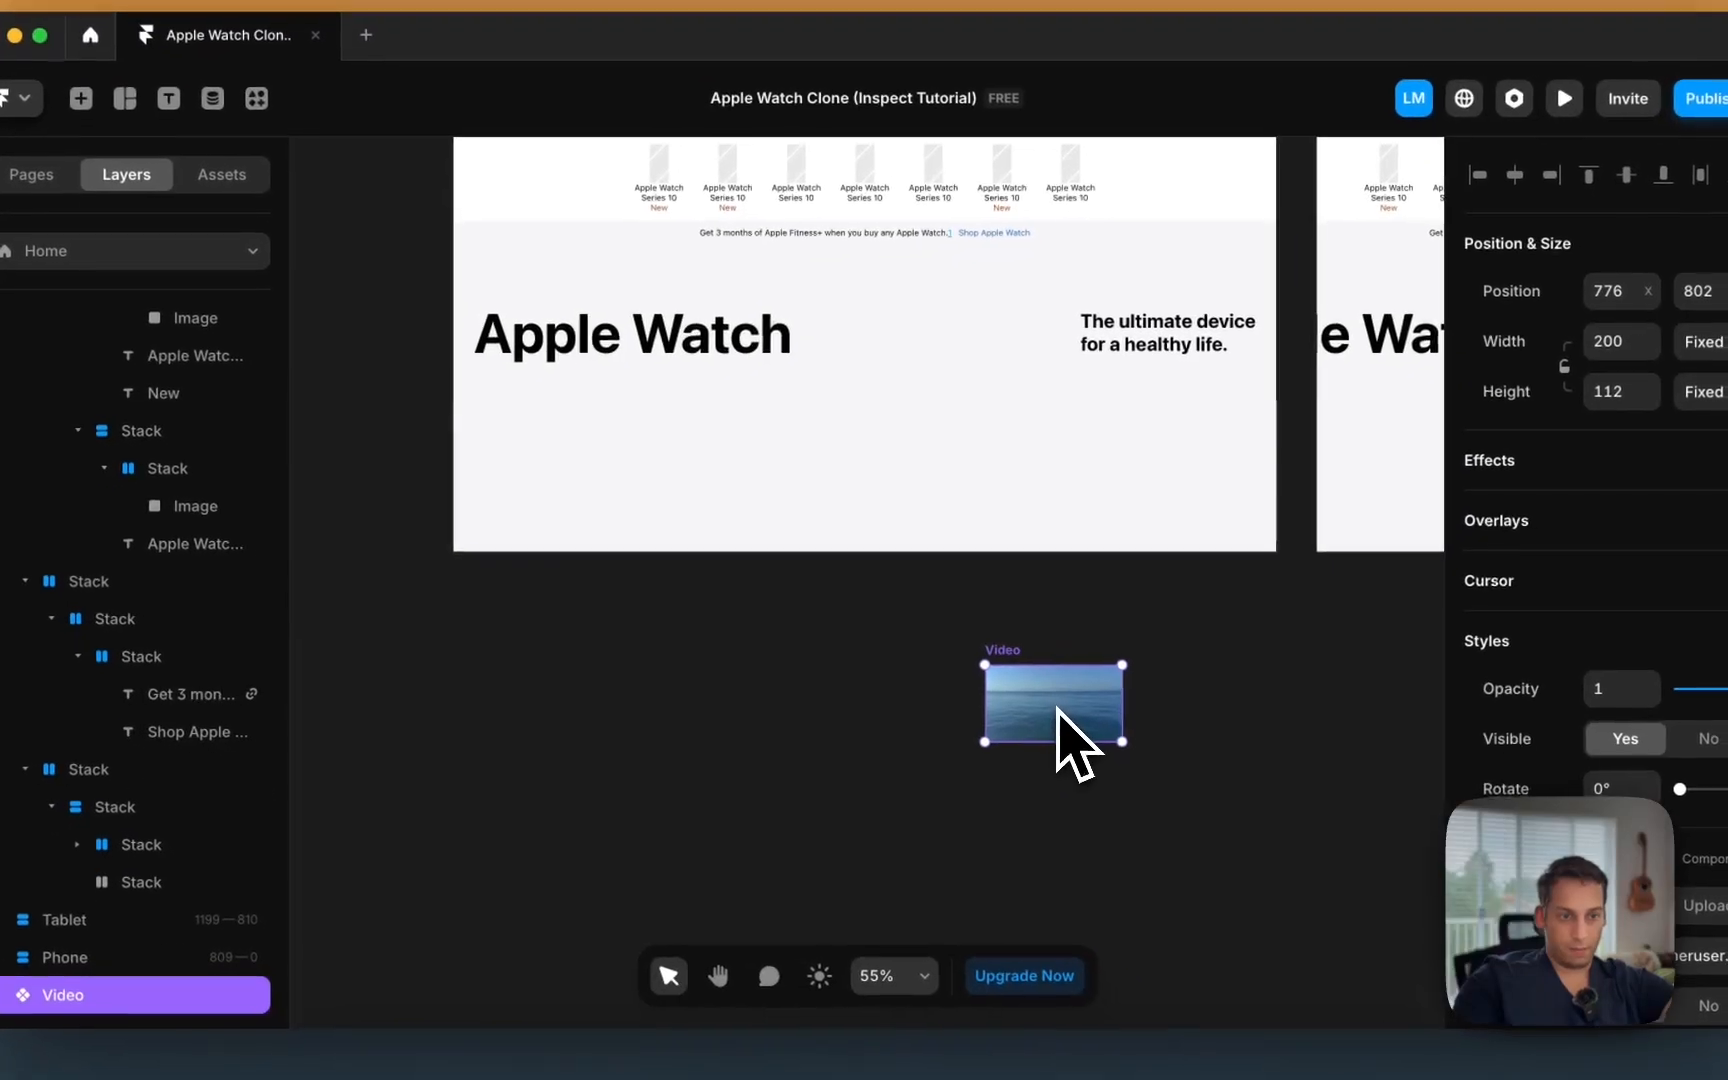
{"action": "left_click_drag", "start_coordinate": [855, 489], "coordinate": [856, 491]}
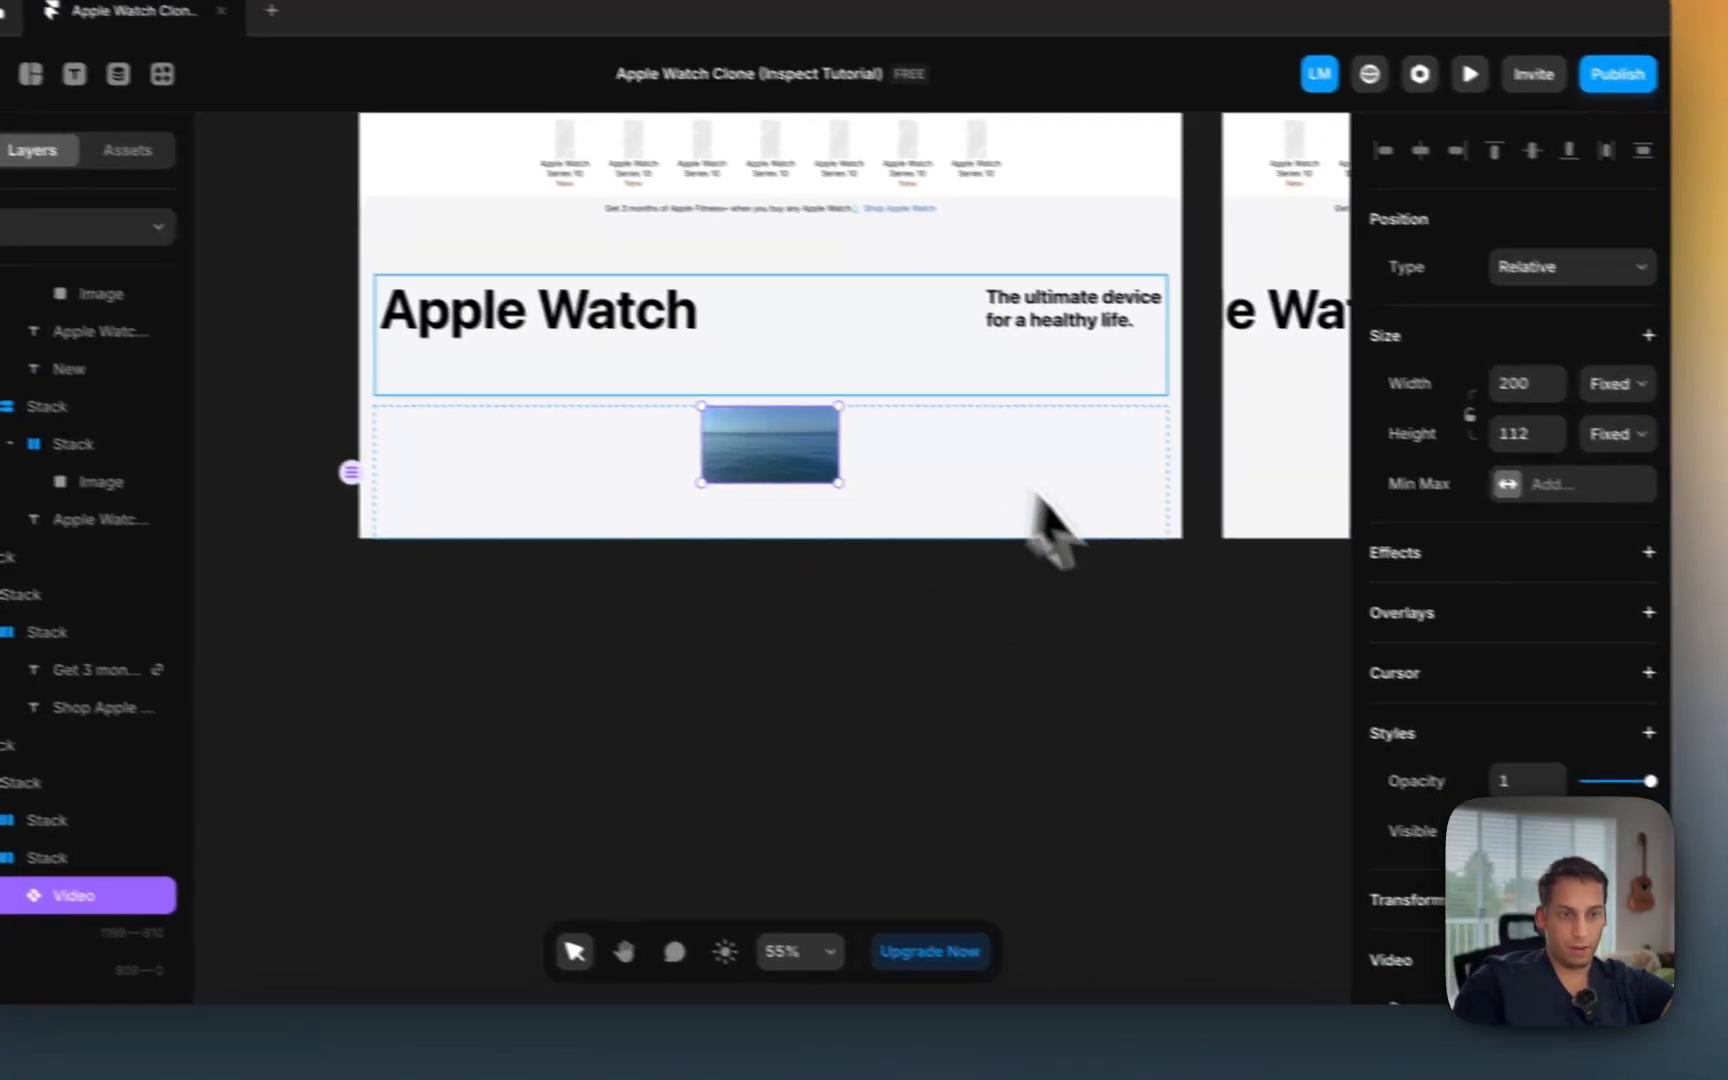
Step: Set the bottom padding of the stack containing the video to 0
{"action": "left_click", "coordinate": [1016, 489]}
{"action": "scroll", "coordinate": [1663, 709], "scroll_direction": "down", "scroll_amount": 3}
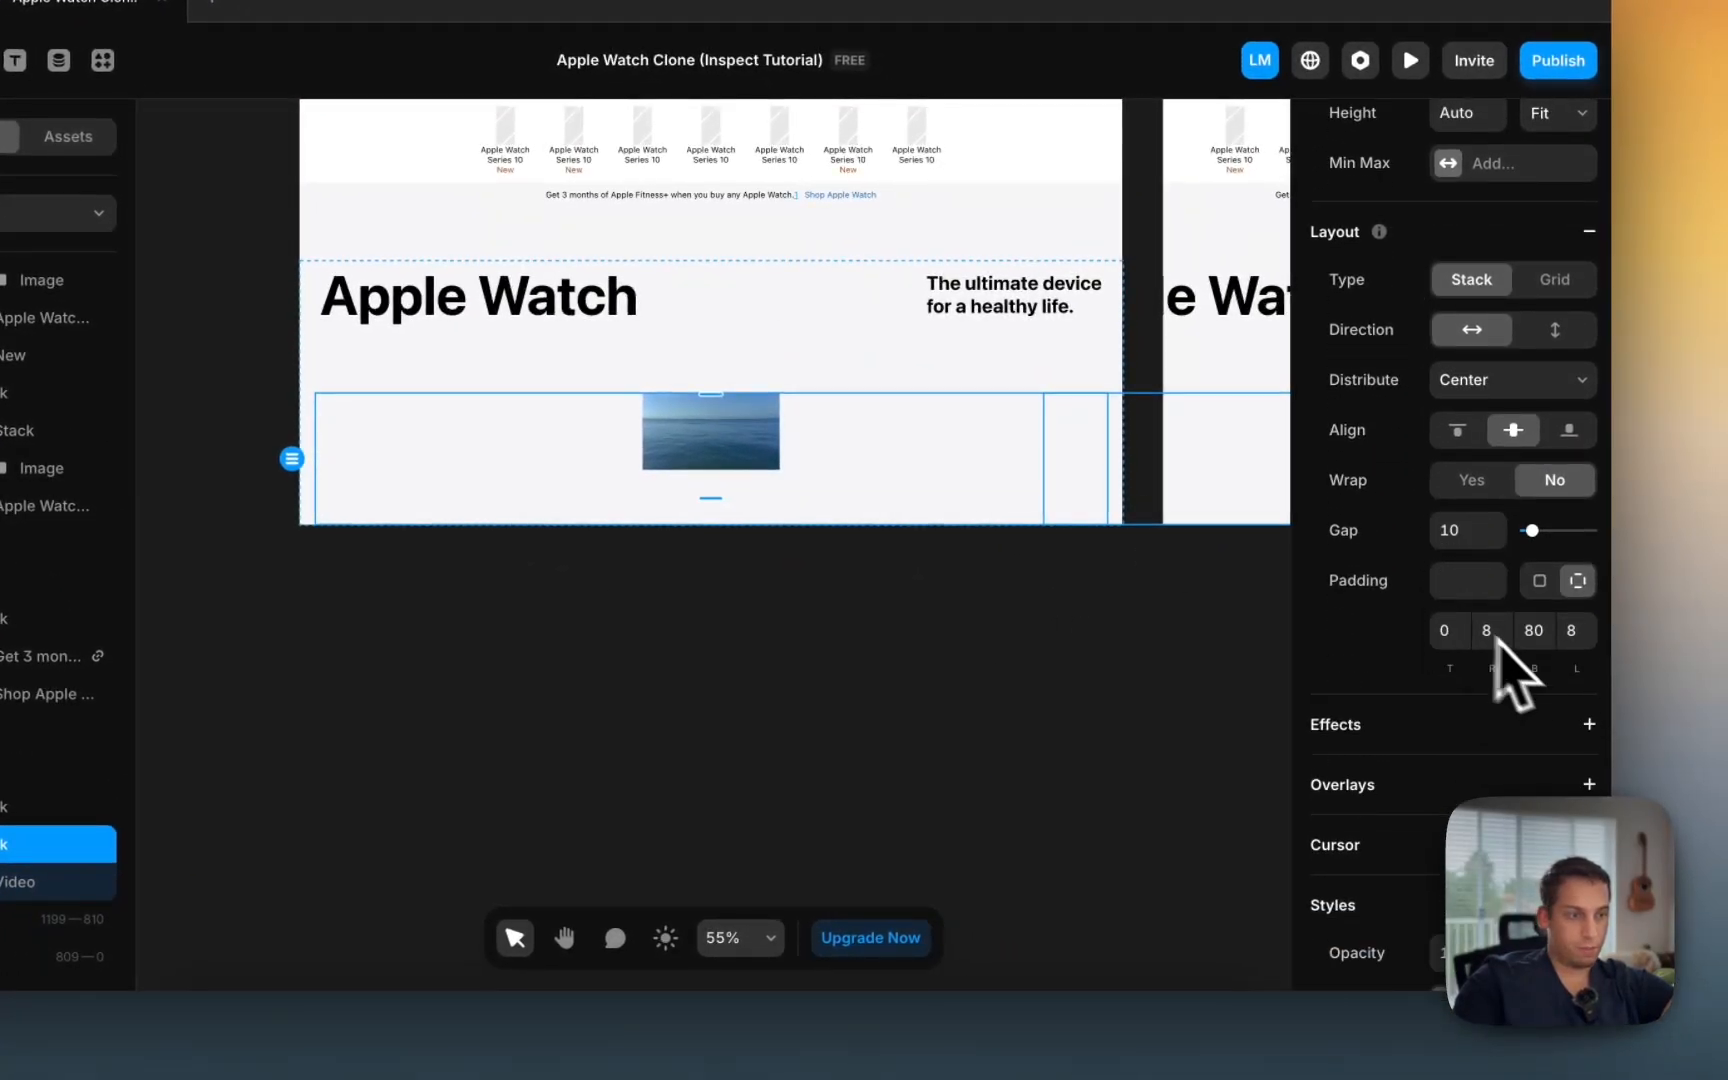
{"action": "key", "text": "Return"}
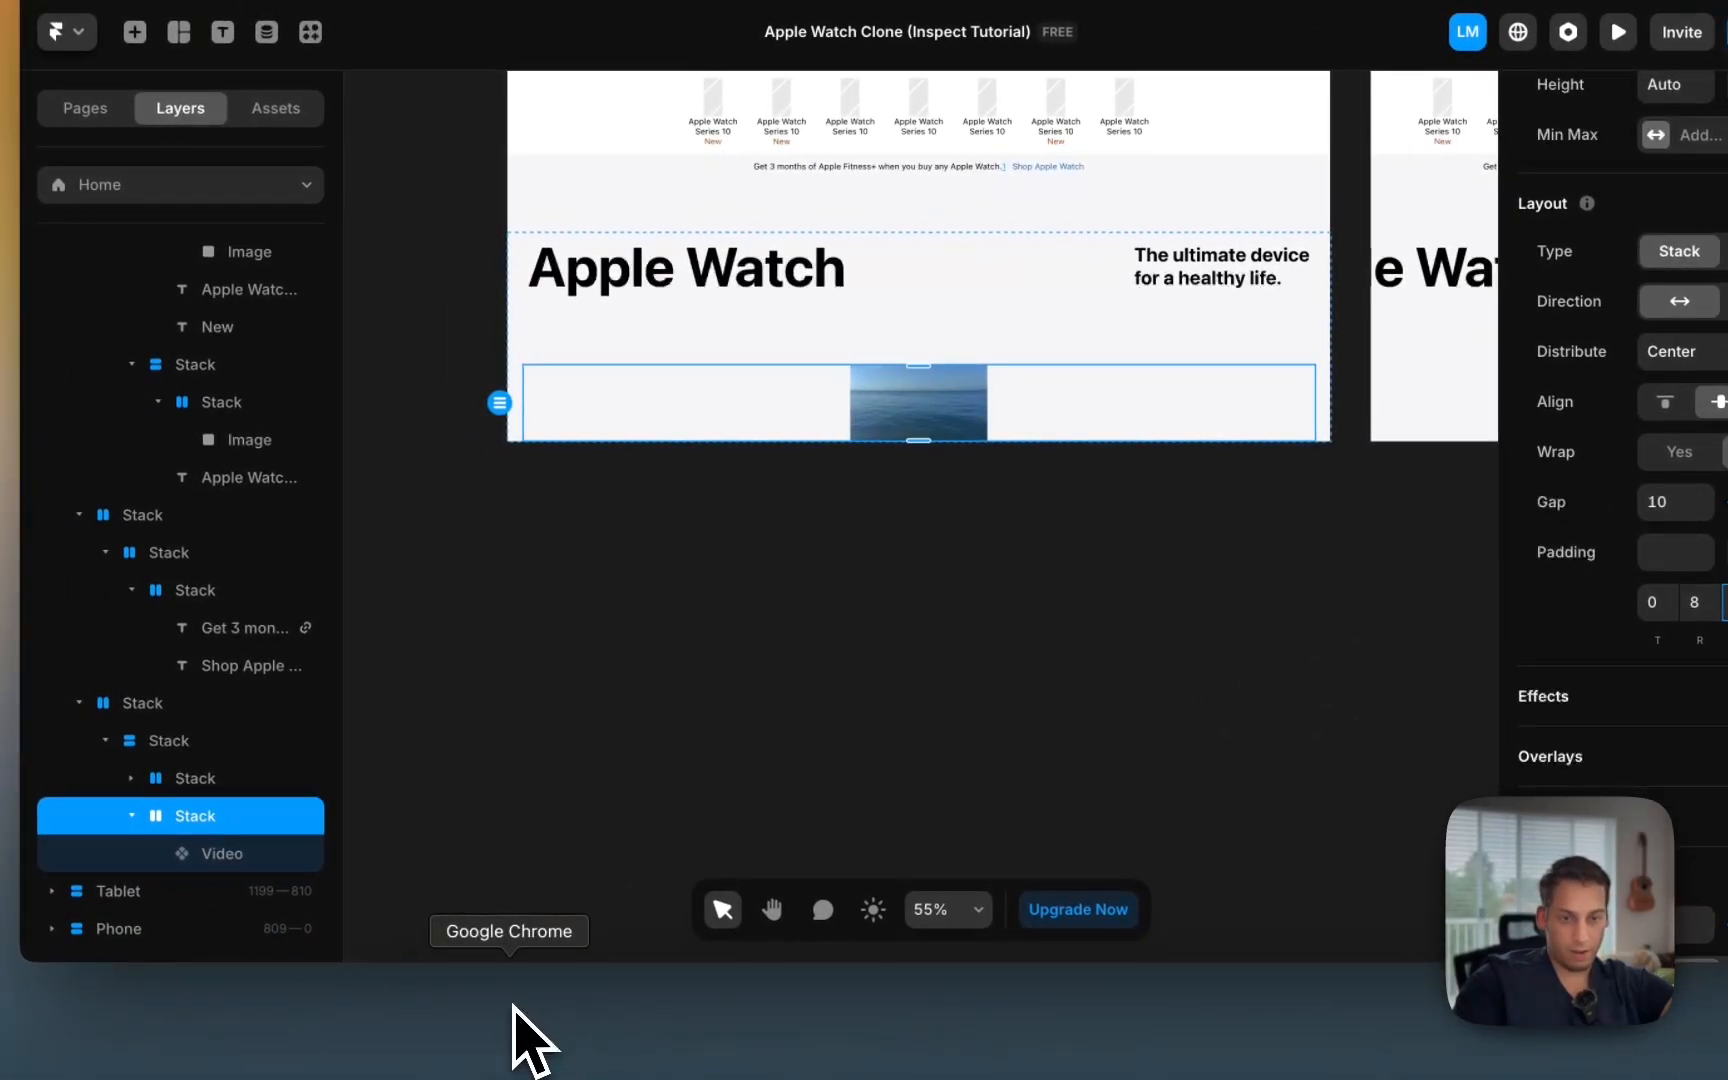
Step: Switch to Chrome and examine the hero video's dimensions, container styles and corner radius with the inspector
{"action": "left_click", "coordinate": [510, 1000]}
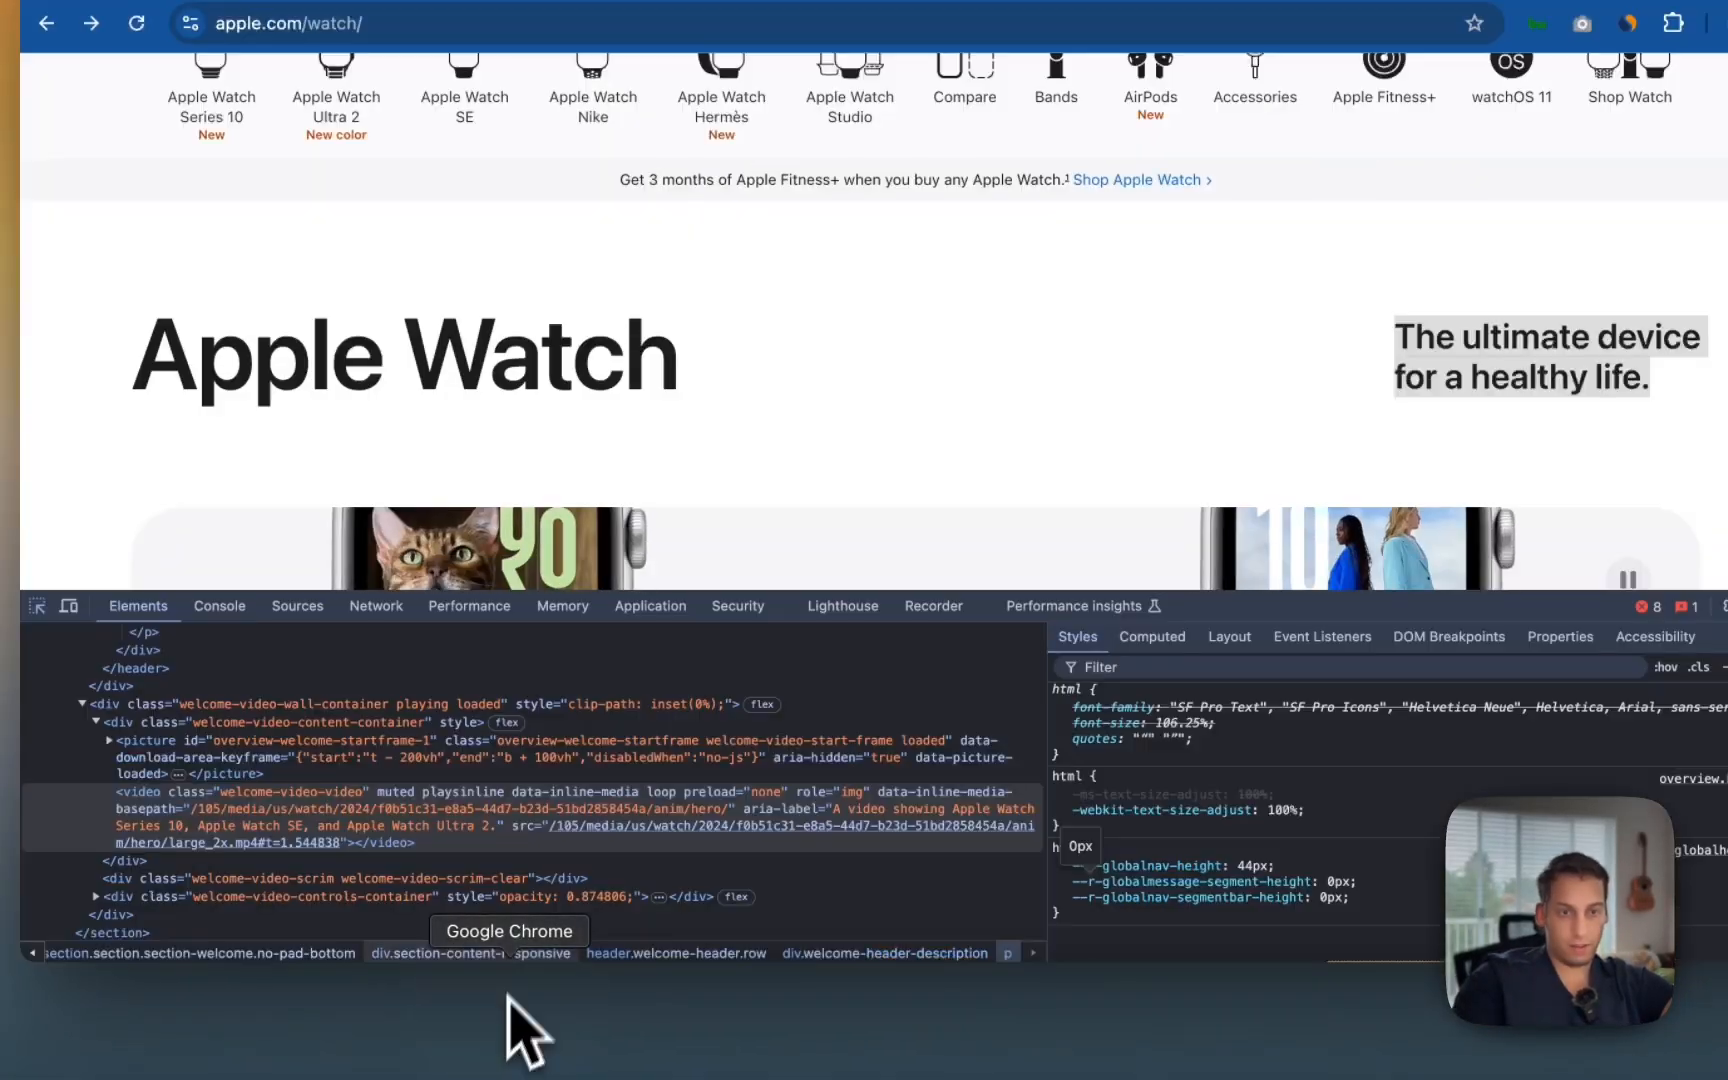
{"action": "scroll", "coordinate": [965, 400], "scroll_direction": "down", "scroll_amount": 3}
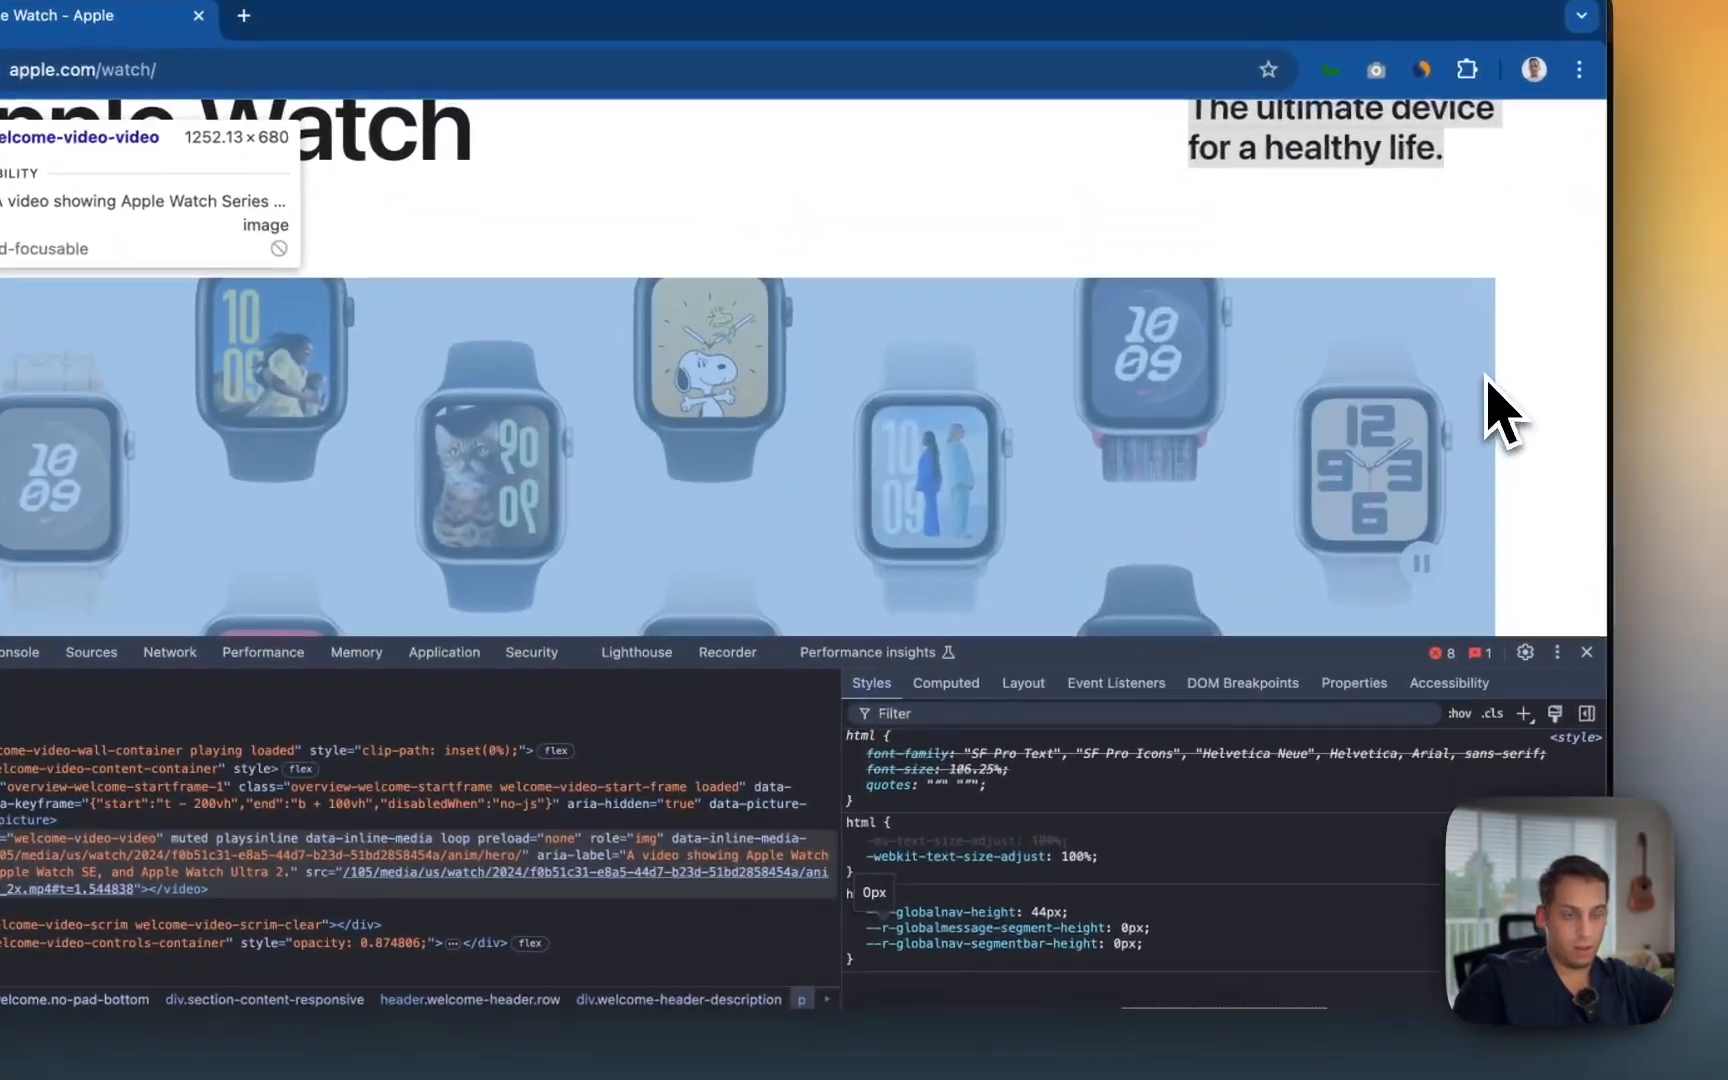
{"action": "left_click", "coordinate": [1500, 410]}
{"action": "scroll", "coordinate": [1335, 850], "scroll_direction": "down", "scroll_amount": 5}
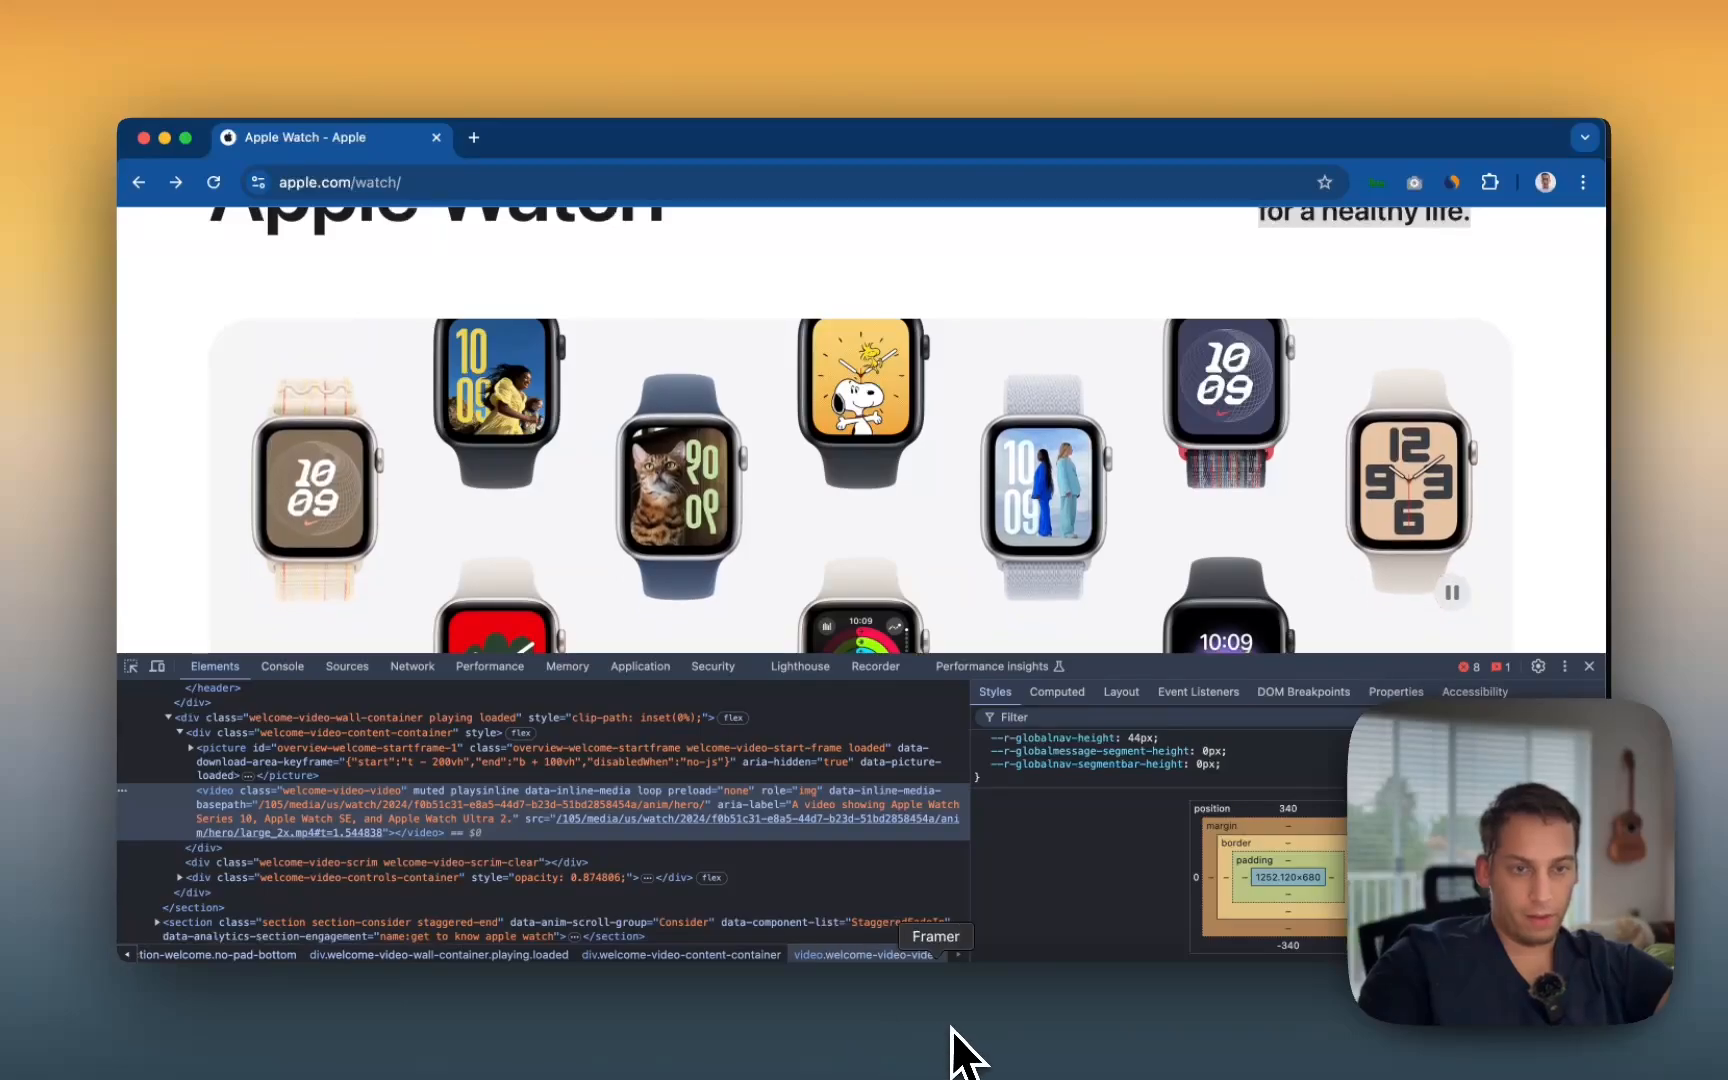
{"action": "scroll", "coordinate": [1079, 445], "scroll_direction": "down", "scroll_amount": 3}
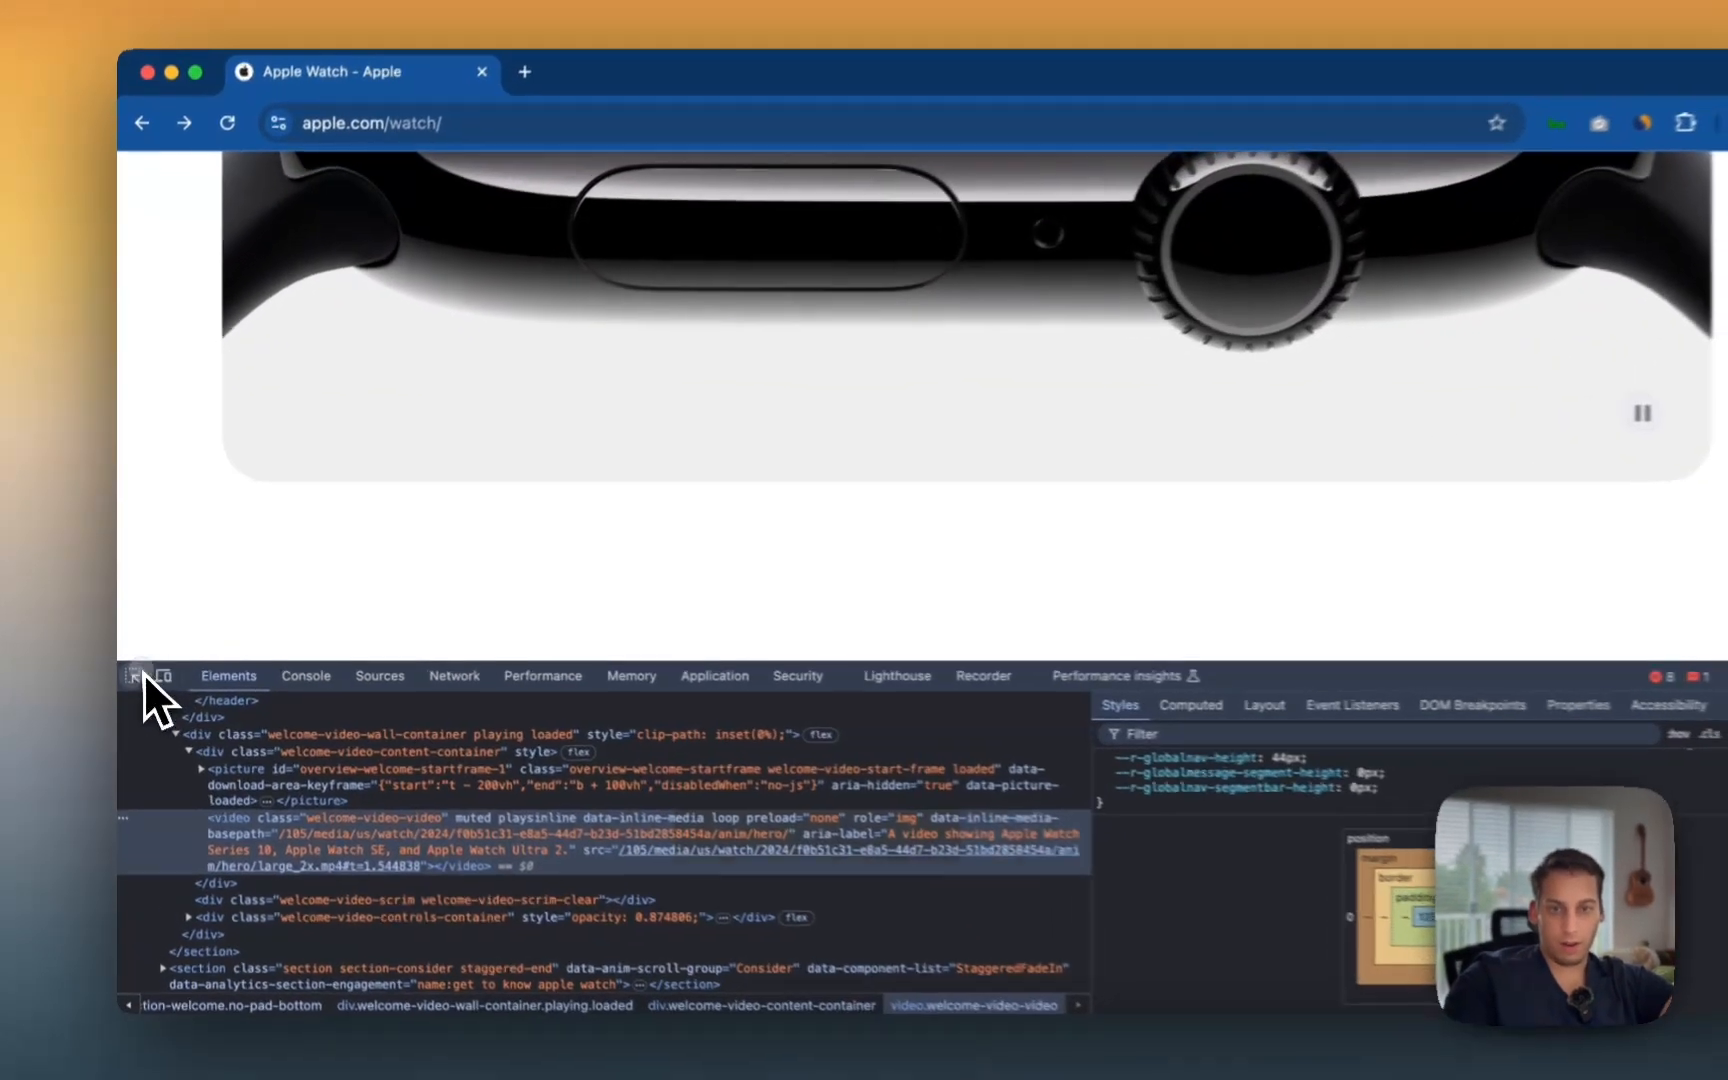
{"action": "left_click", "coordinate": [130, 666]}
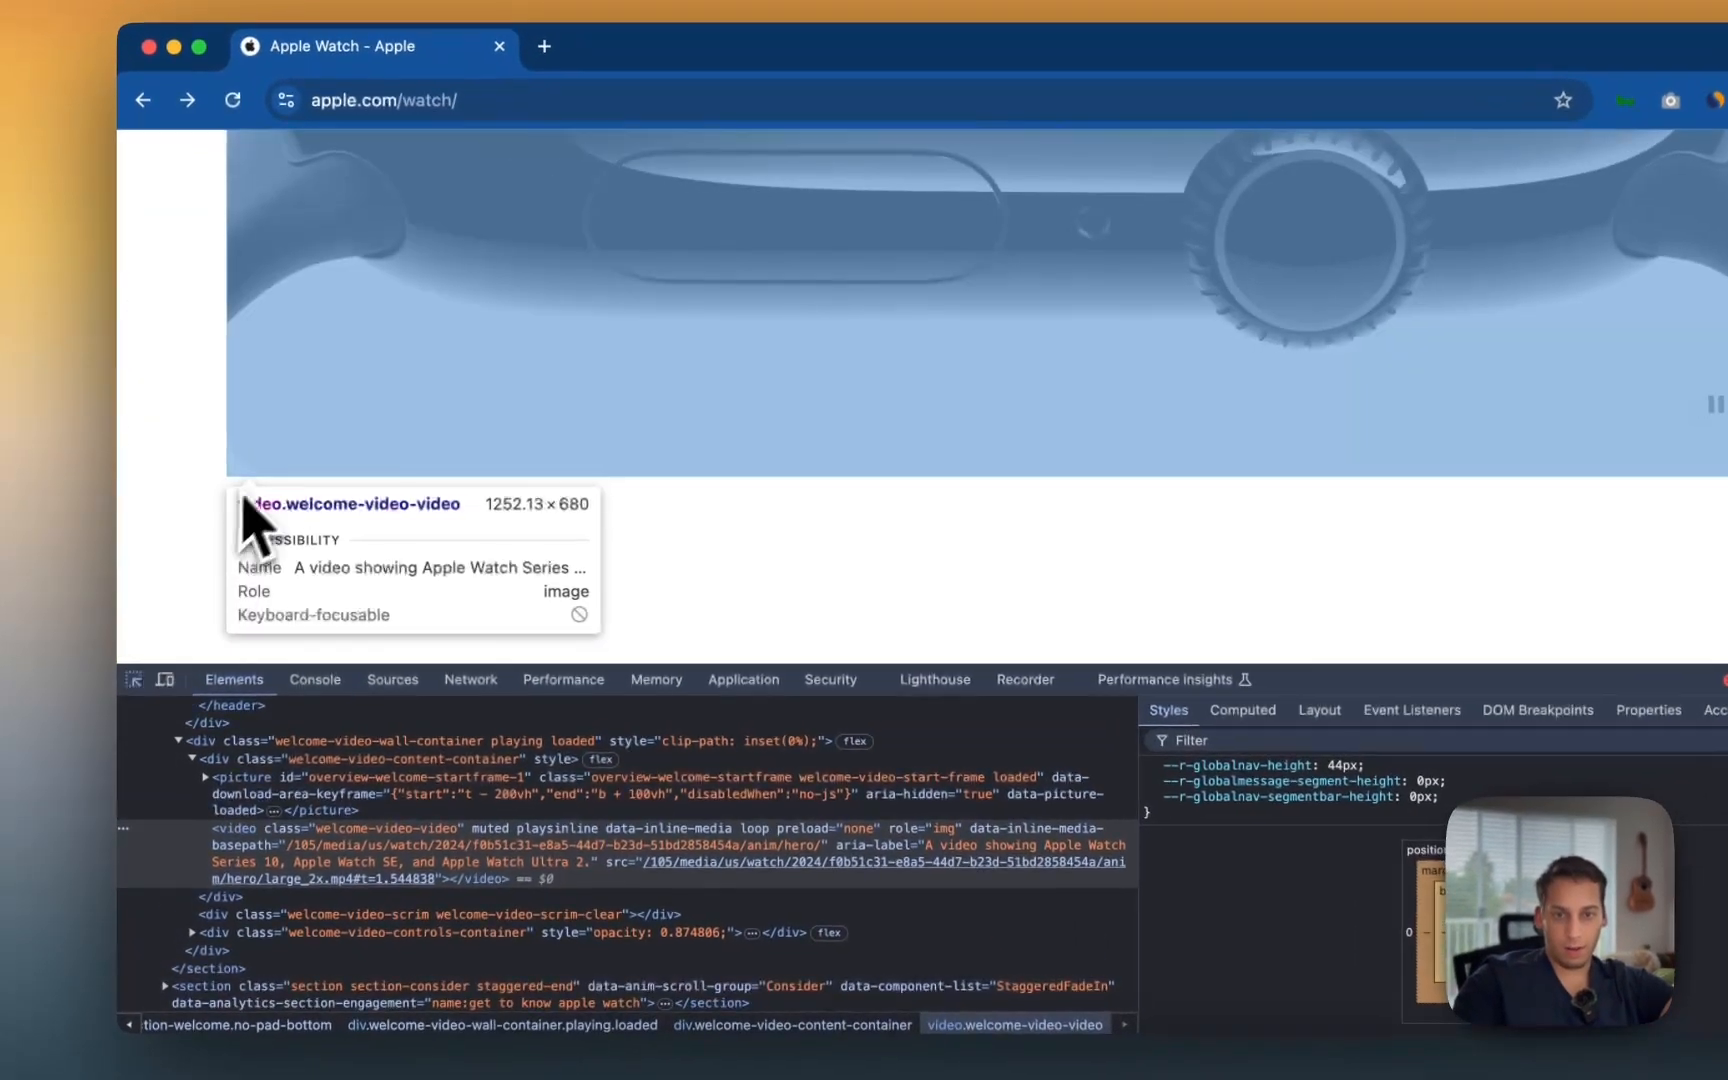
{"action": "left_click", "coordinate": [251, 458]}
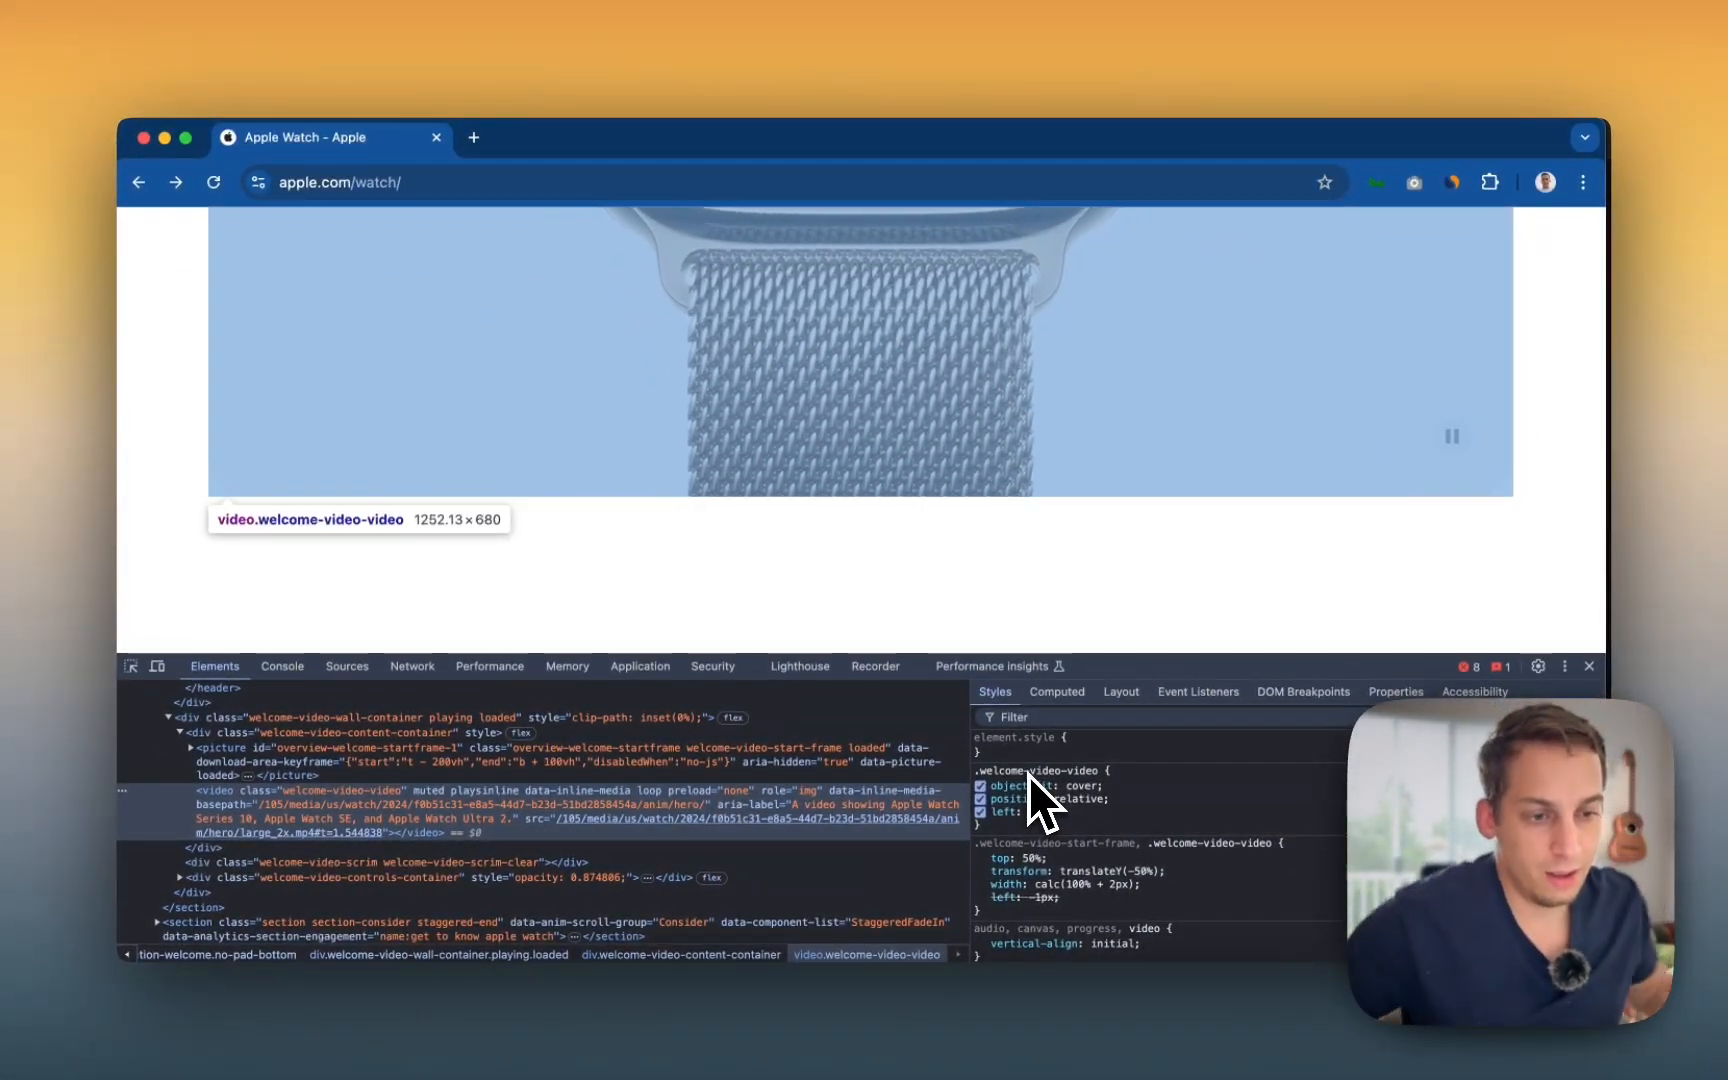
{"action": "scroll", "coordinate": [1027, 775], "scroll_direction": "down", "scroll_amount": 3}
{"action": "scroll", "coordinate": [1027, 775], "scroll_direction": "down", "scroll_amount": 2}
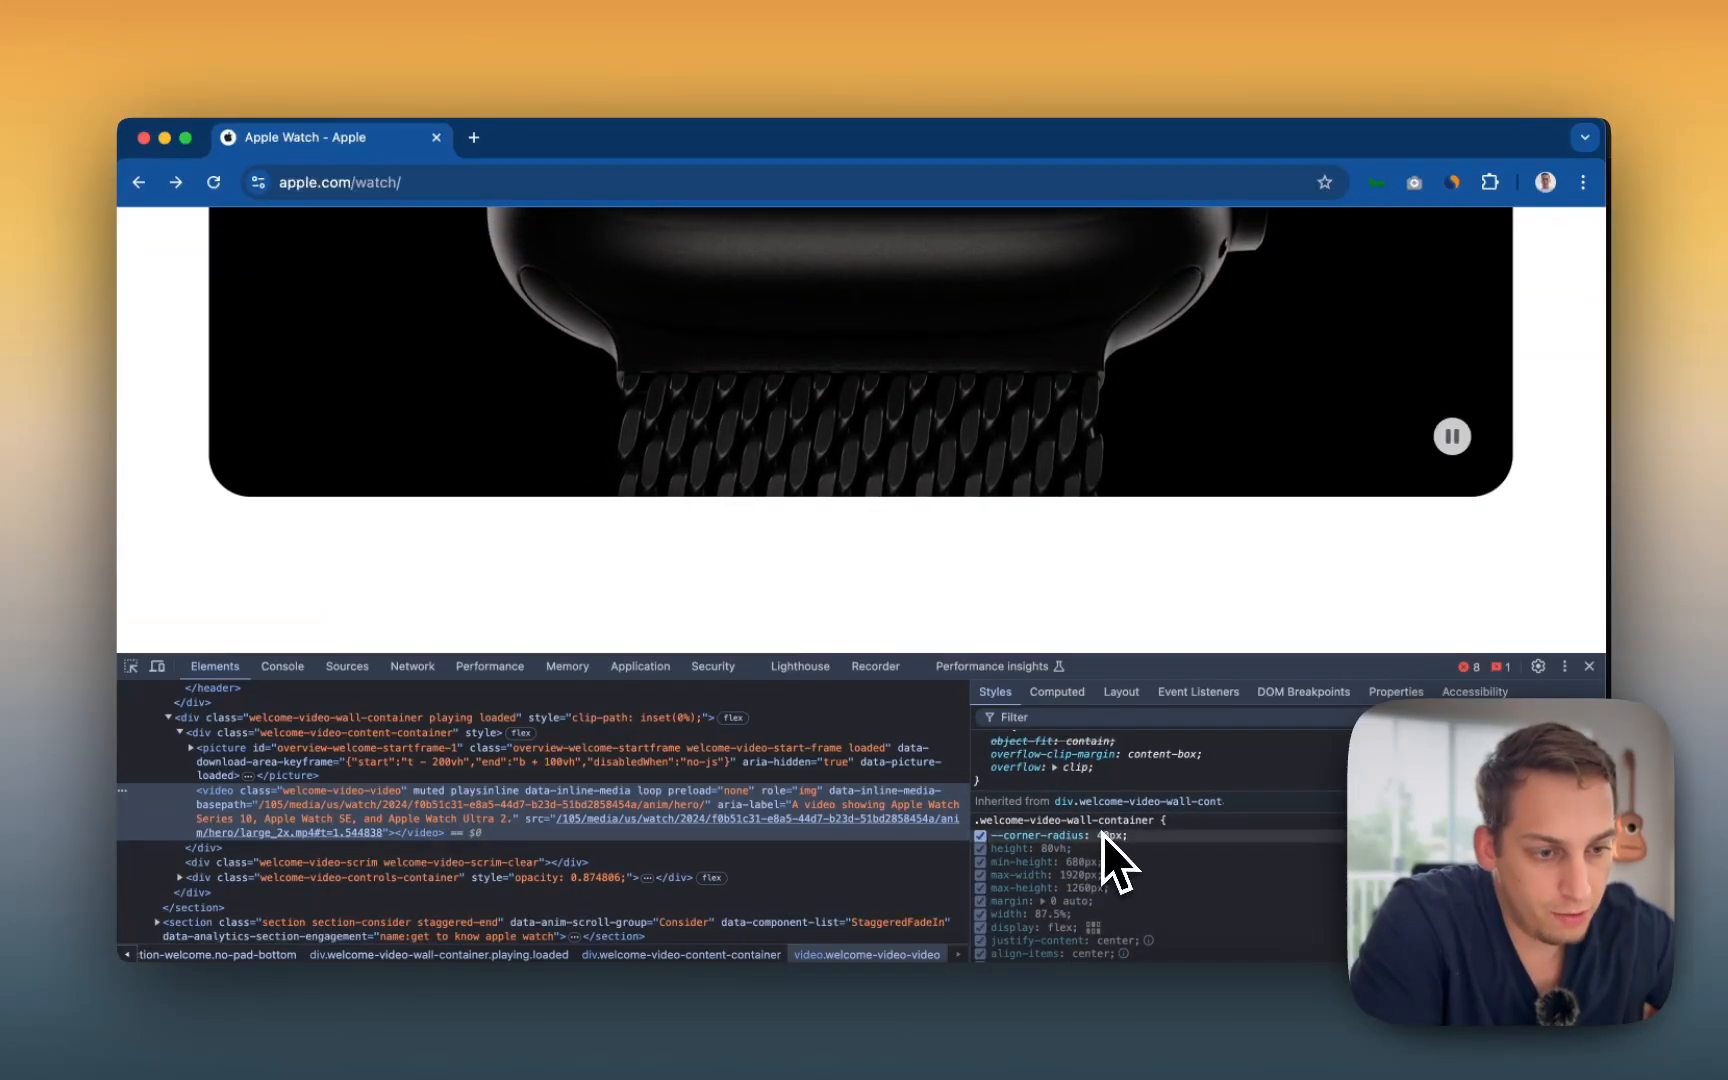
Step: Switch to Framer and set the video's corner radius to 40
{"action": "left_click", "coordinate": [920, 1010]}
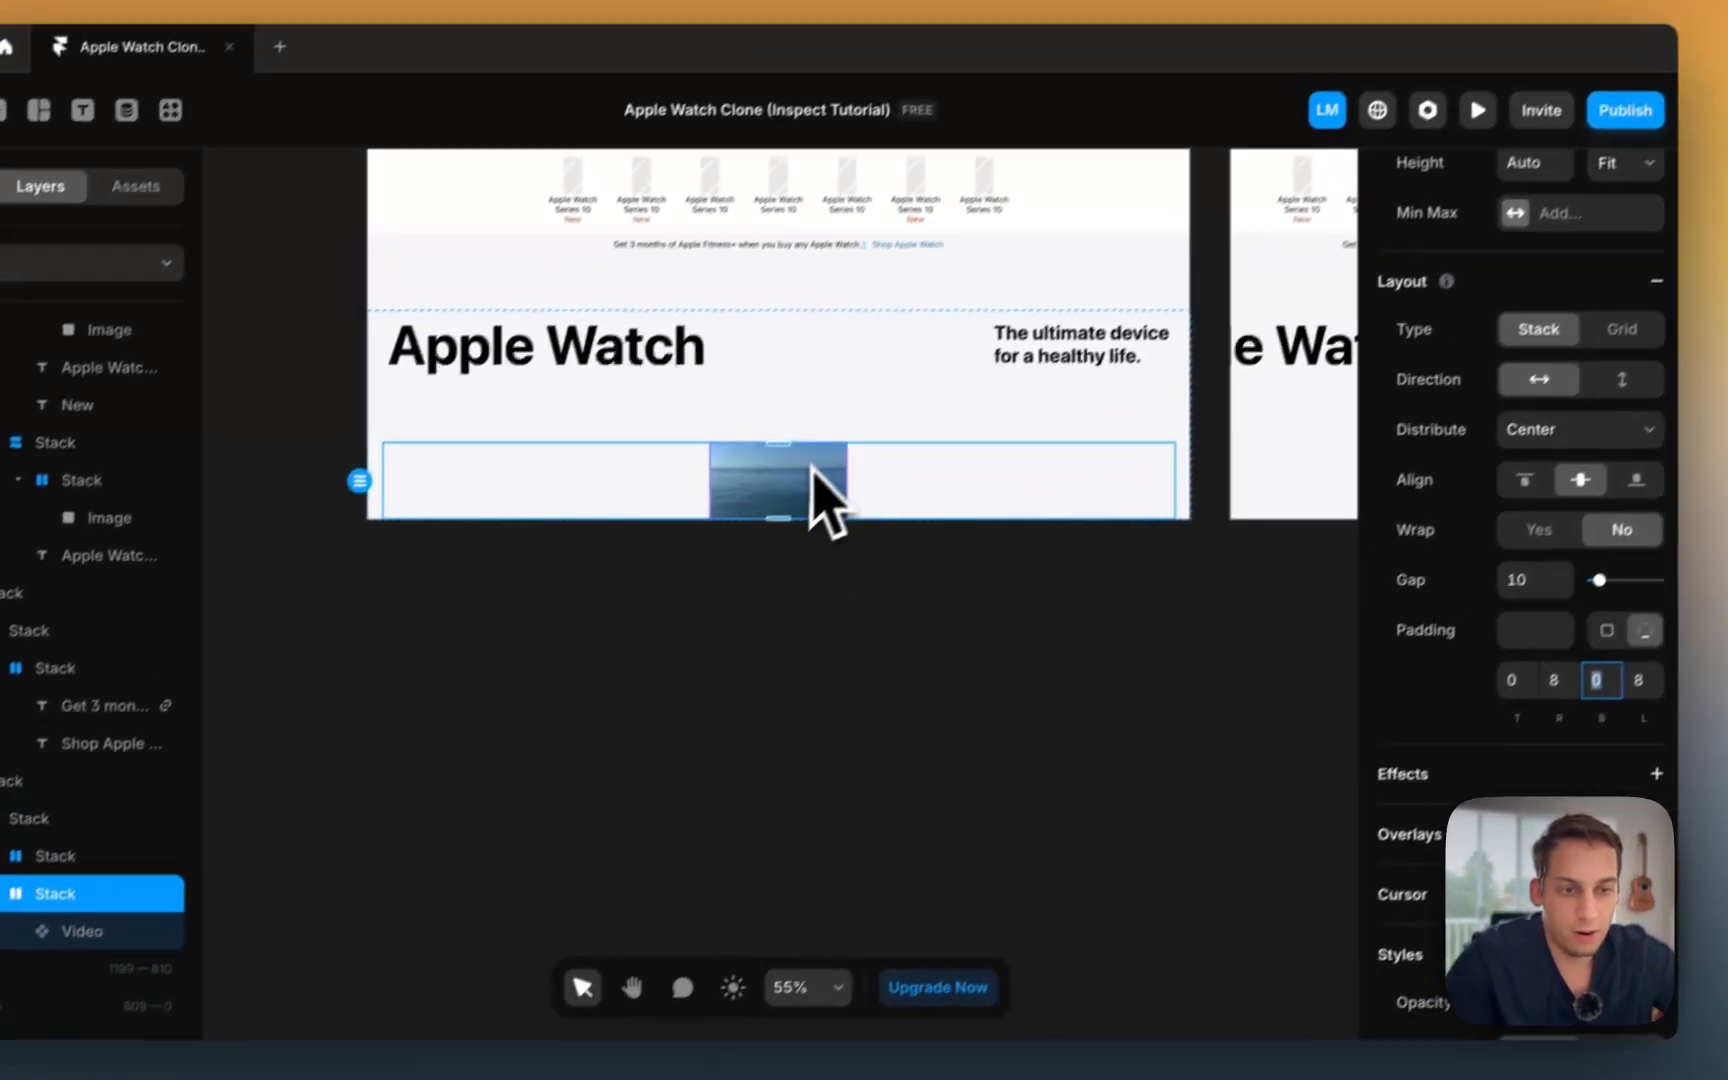
{"action": "left_click", "coordinate": [900, 434]}
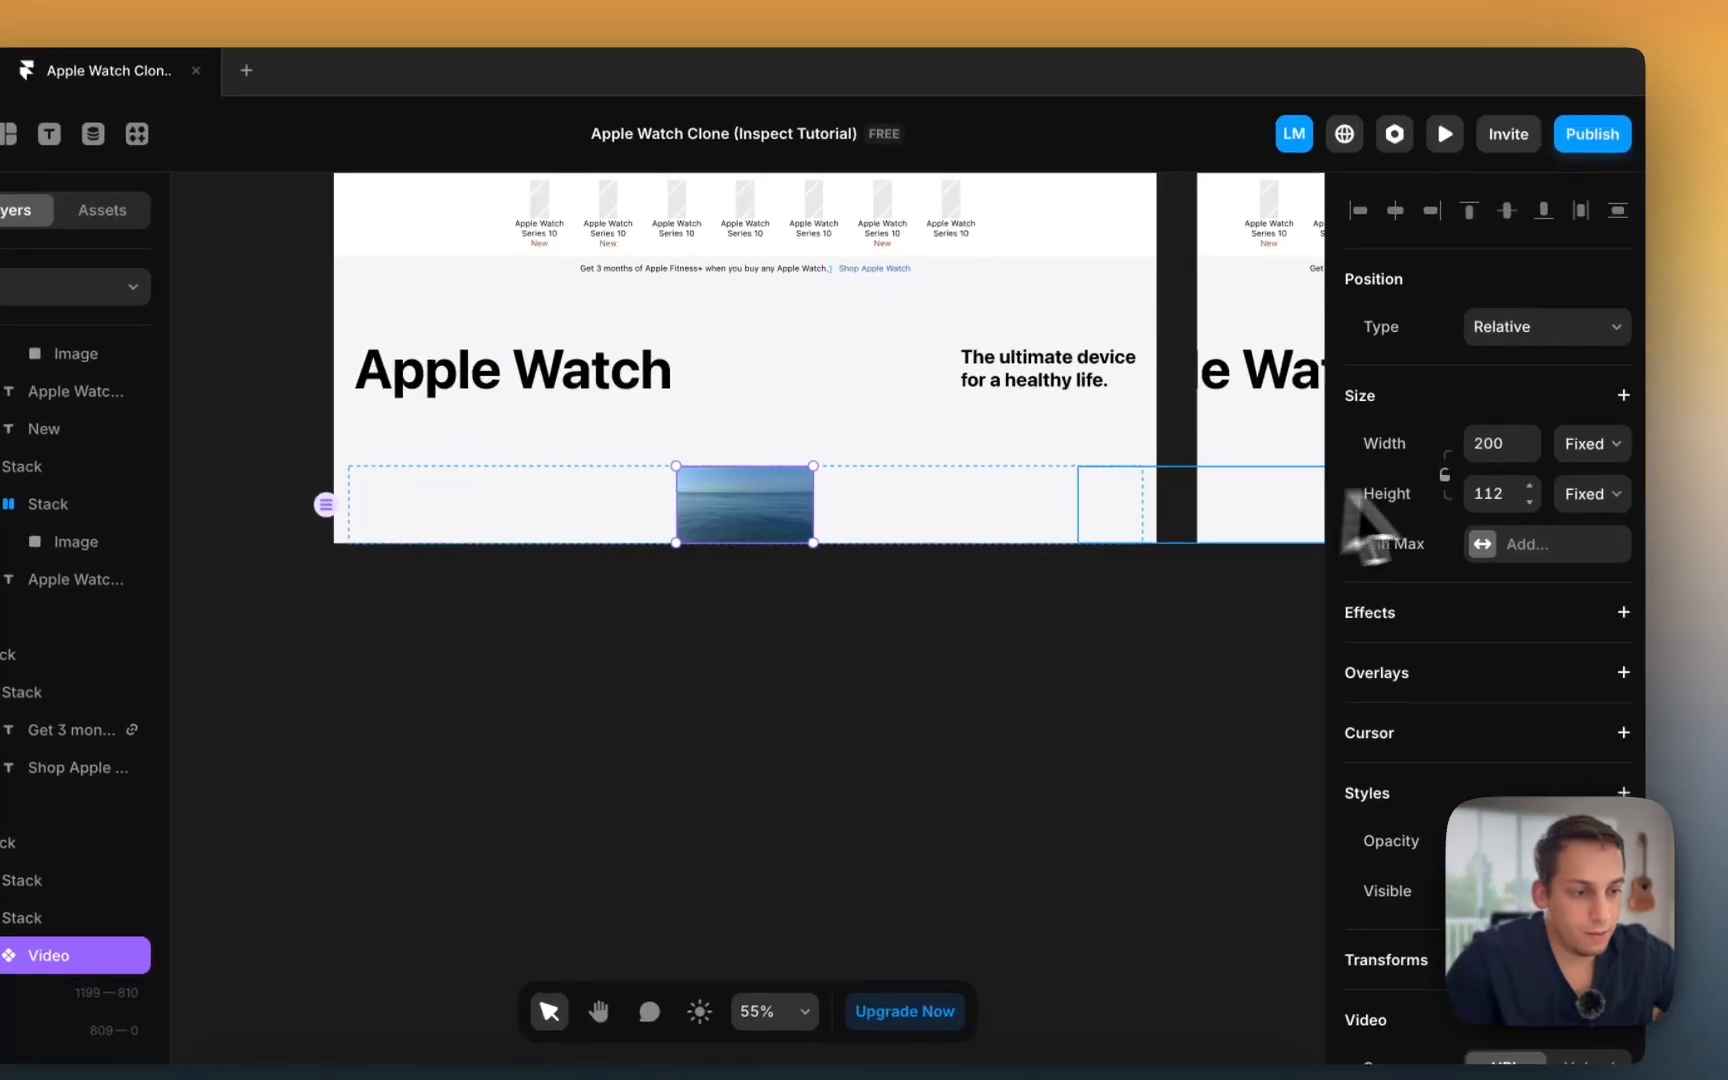
{"action": "scroll", "coordinate": [1420, 640], "scroll_direction": "down", "scroll_amount": 6}
{"action": "scroll", "coordinate": [1468, 615], "scroll_direction": "down", "scroll_amount": 2}
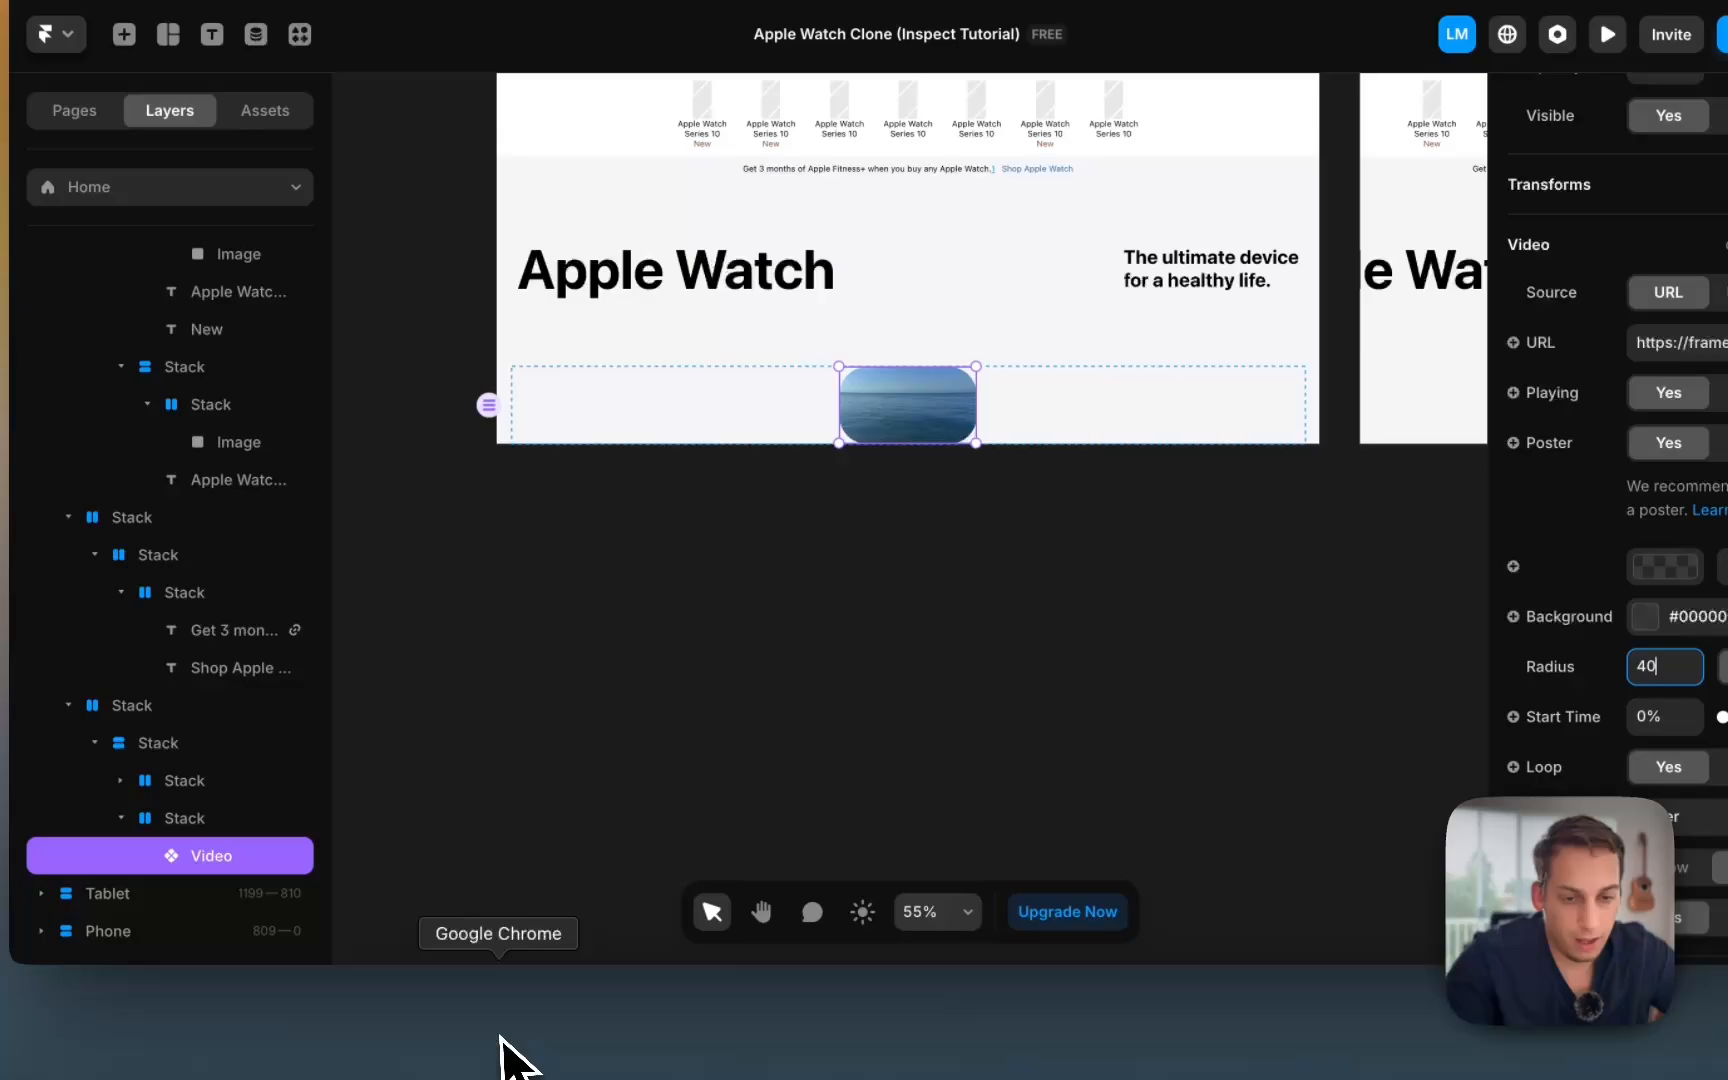
Step: Switch to Chrome to recheck the hero video with the inspector, and return to Framer
{"action": "left_click", "coordinate": [509, 1060]}
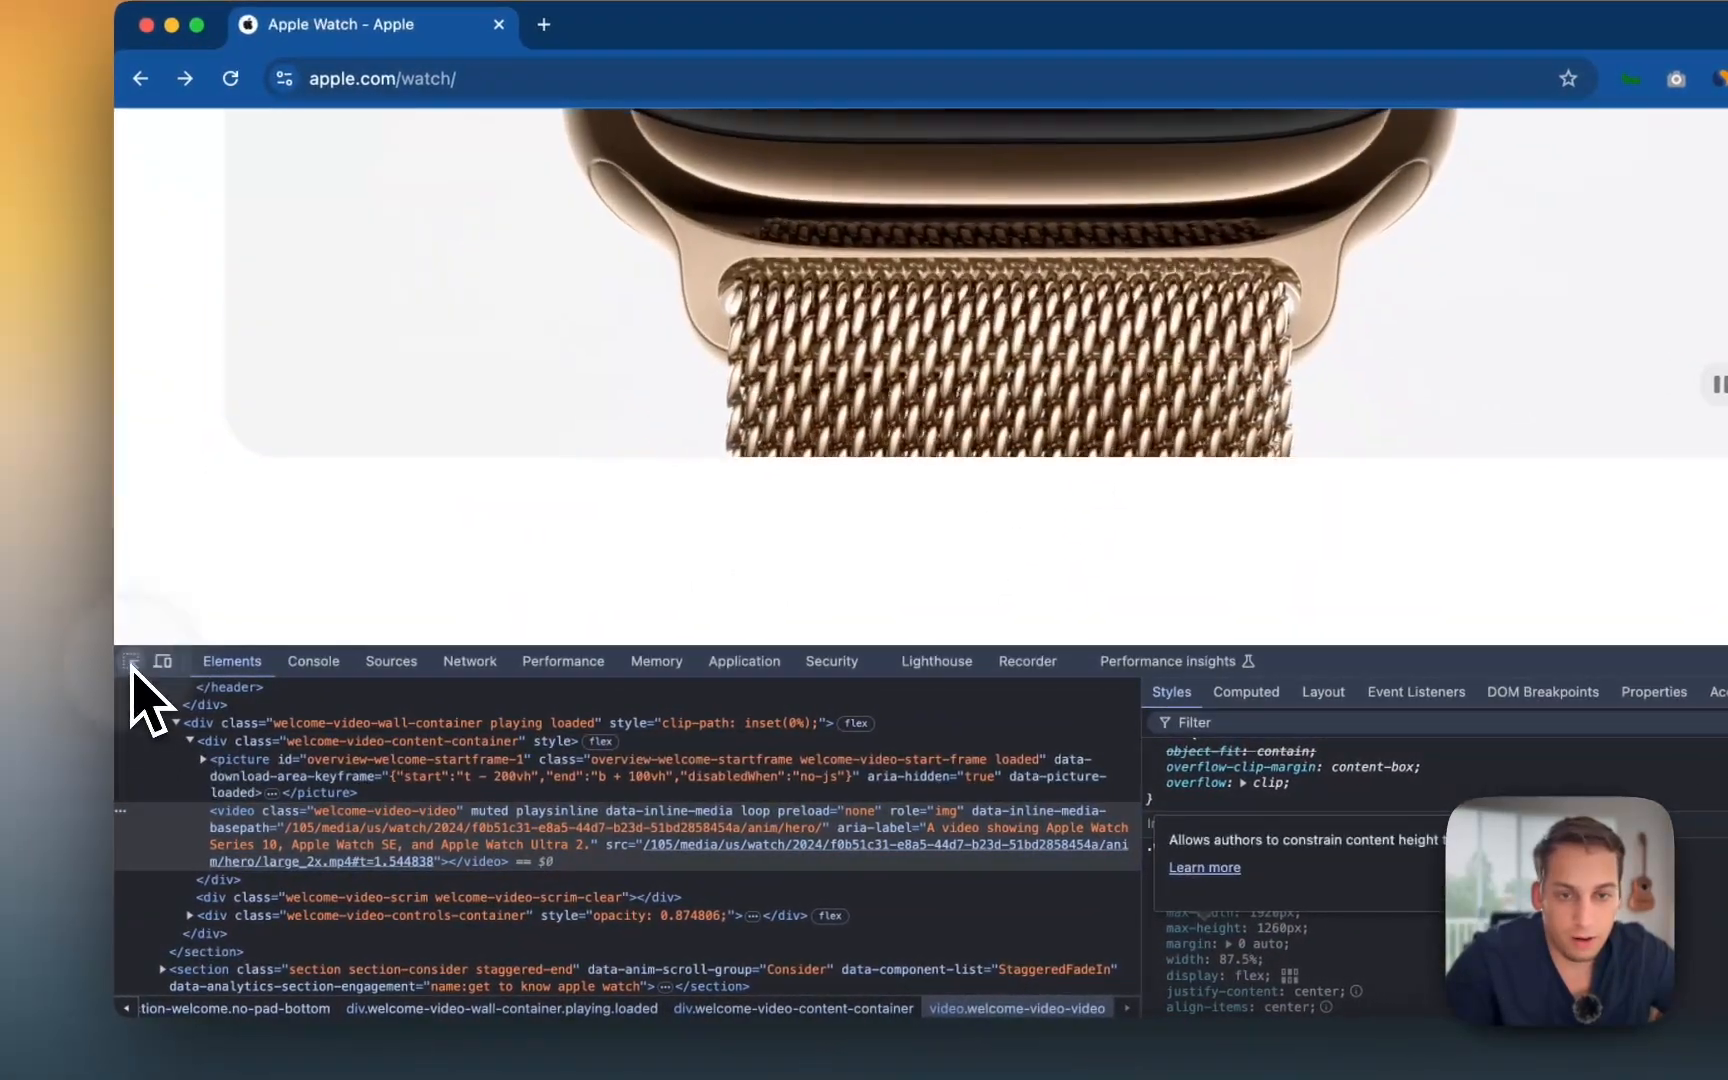
{"action": "left_click", "coordinate": [57, 646]}
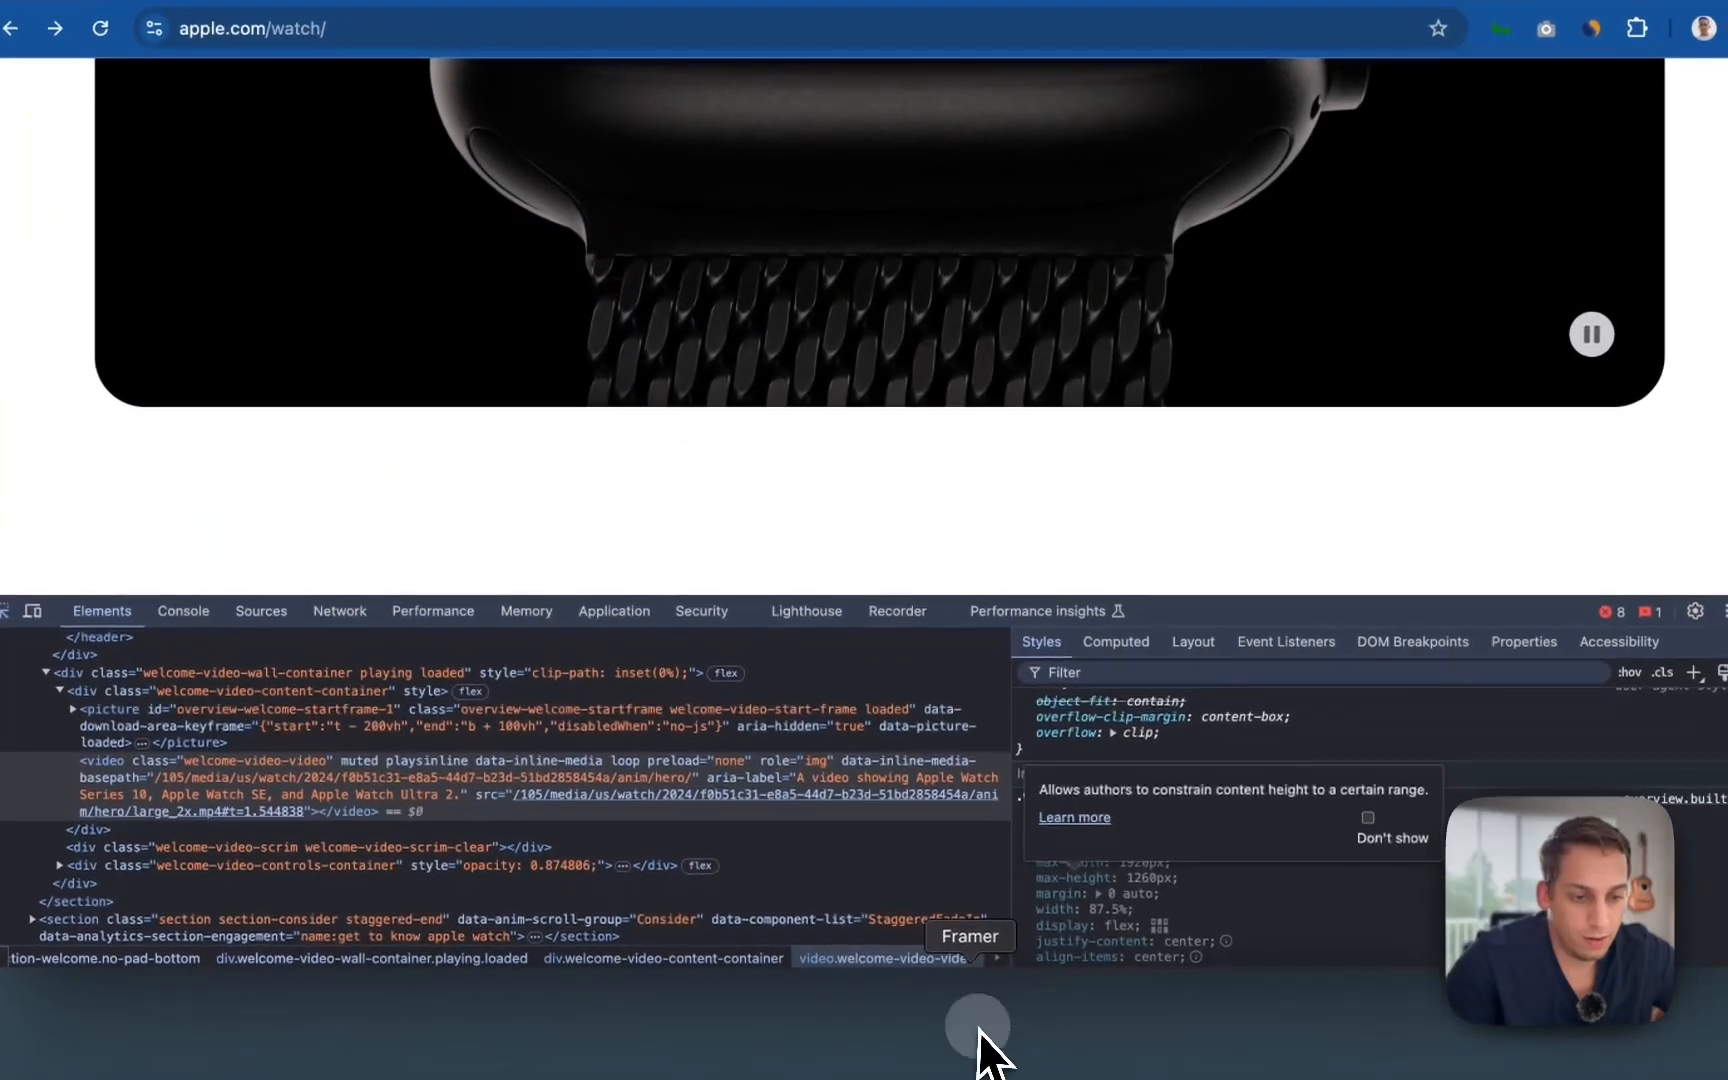
{"action": "left_click", "coordinate": [978, 1035]}
Step: Enlarge the hero video in the desktop layout to about 1081 by 605
{"action": "left_click_drag", "start_coordinate": [835, 470], "coordinate": [802, 589]}
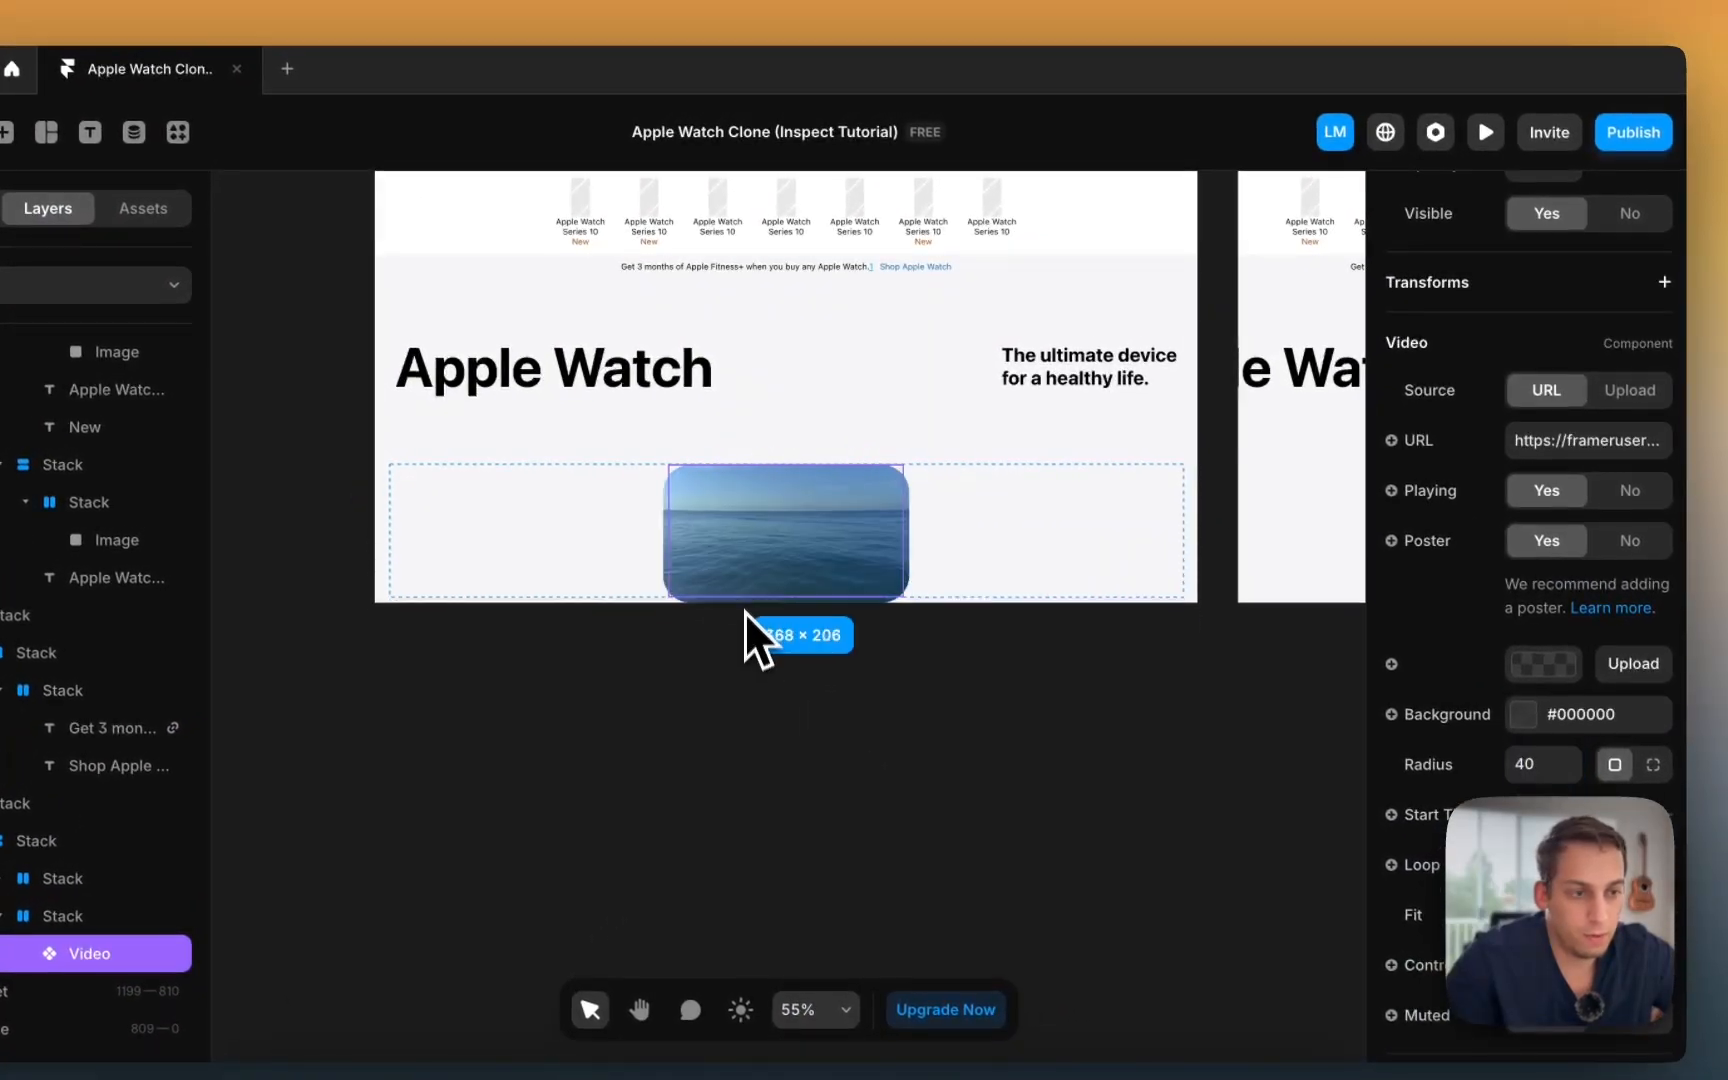
{"action": "left_click_drag", "start_coordinate": [748, 653], "coordinate": [800, 676]}
{"action": "scroll", "coordinate": [1460, 428], "scroll_direction": "up", "scroll_amount": 6}
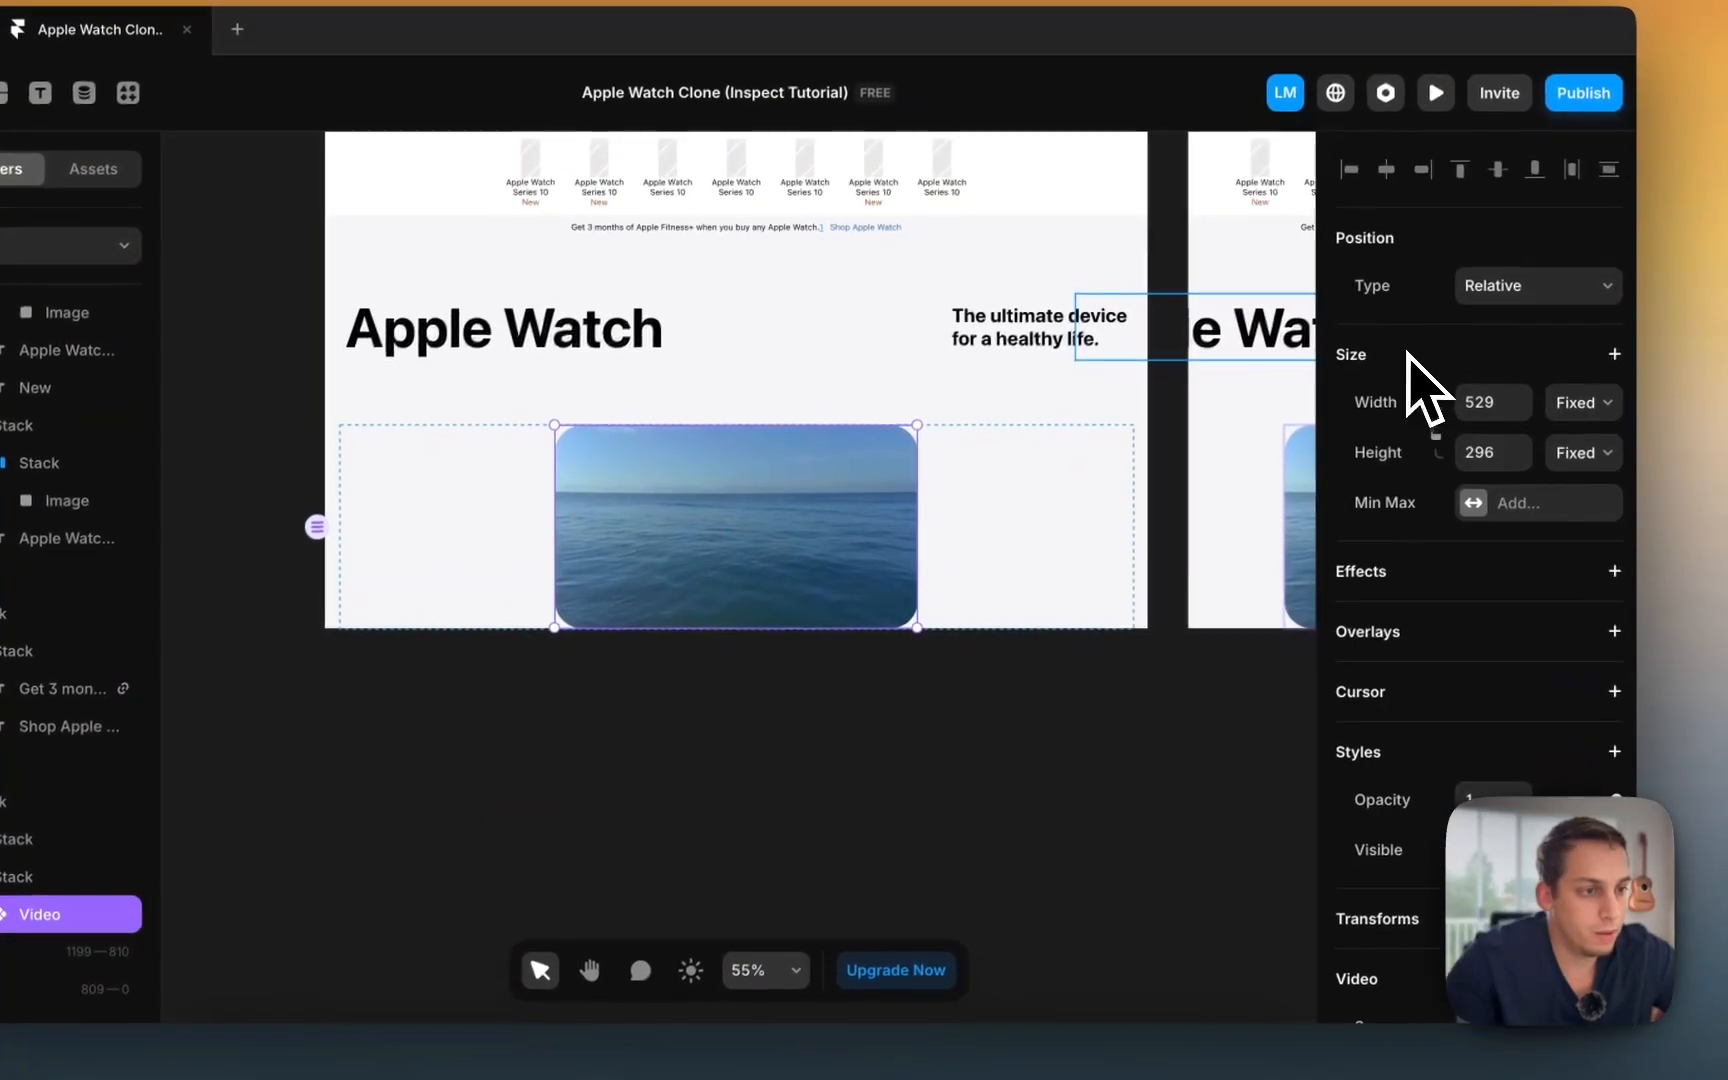
{"action": "left_click_drag", "start_coordinate": [833, 624], "coordinate": [856, 884]}
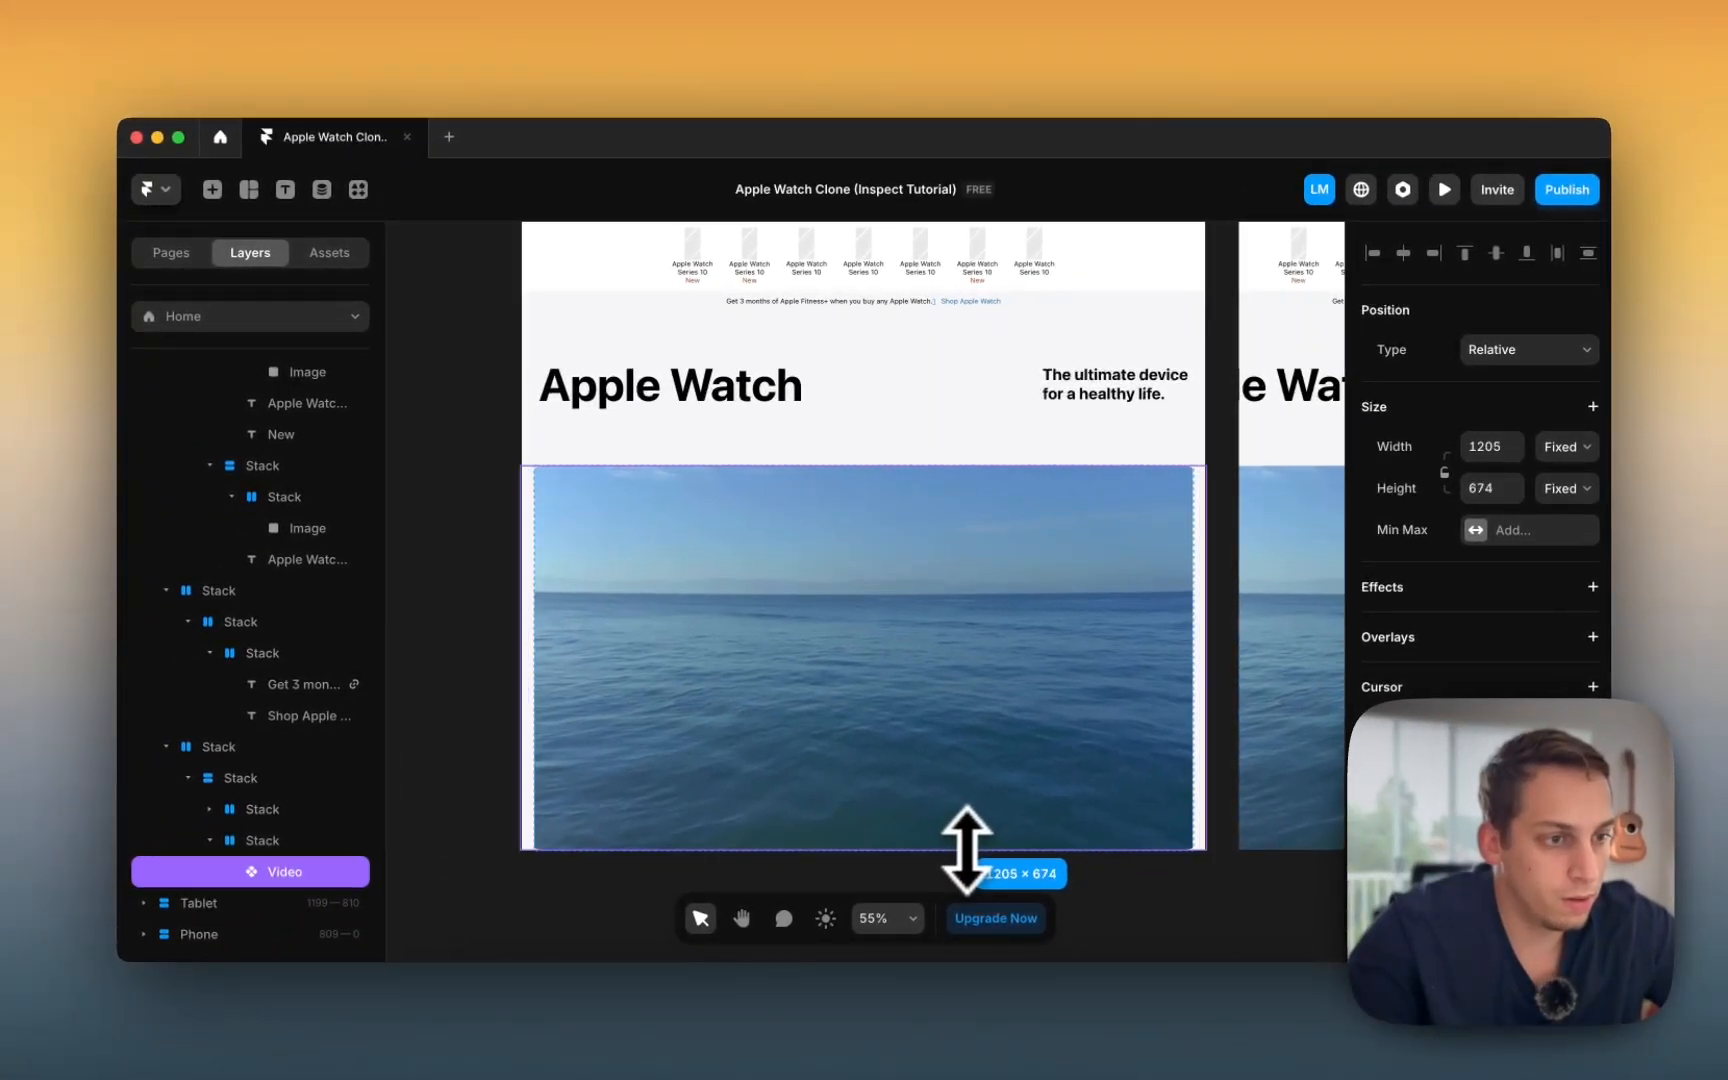
{"action": "left_click_drag", "start_coordinate": [968, 856], "coordinate": [960, 805]}
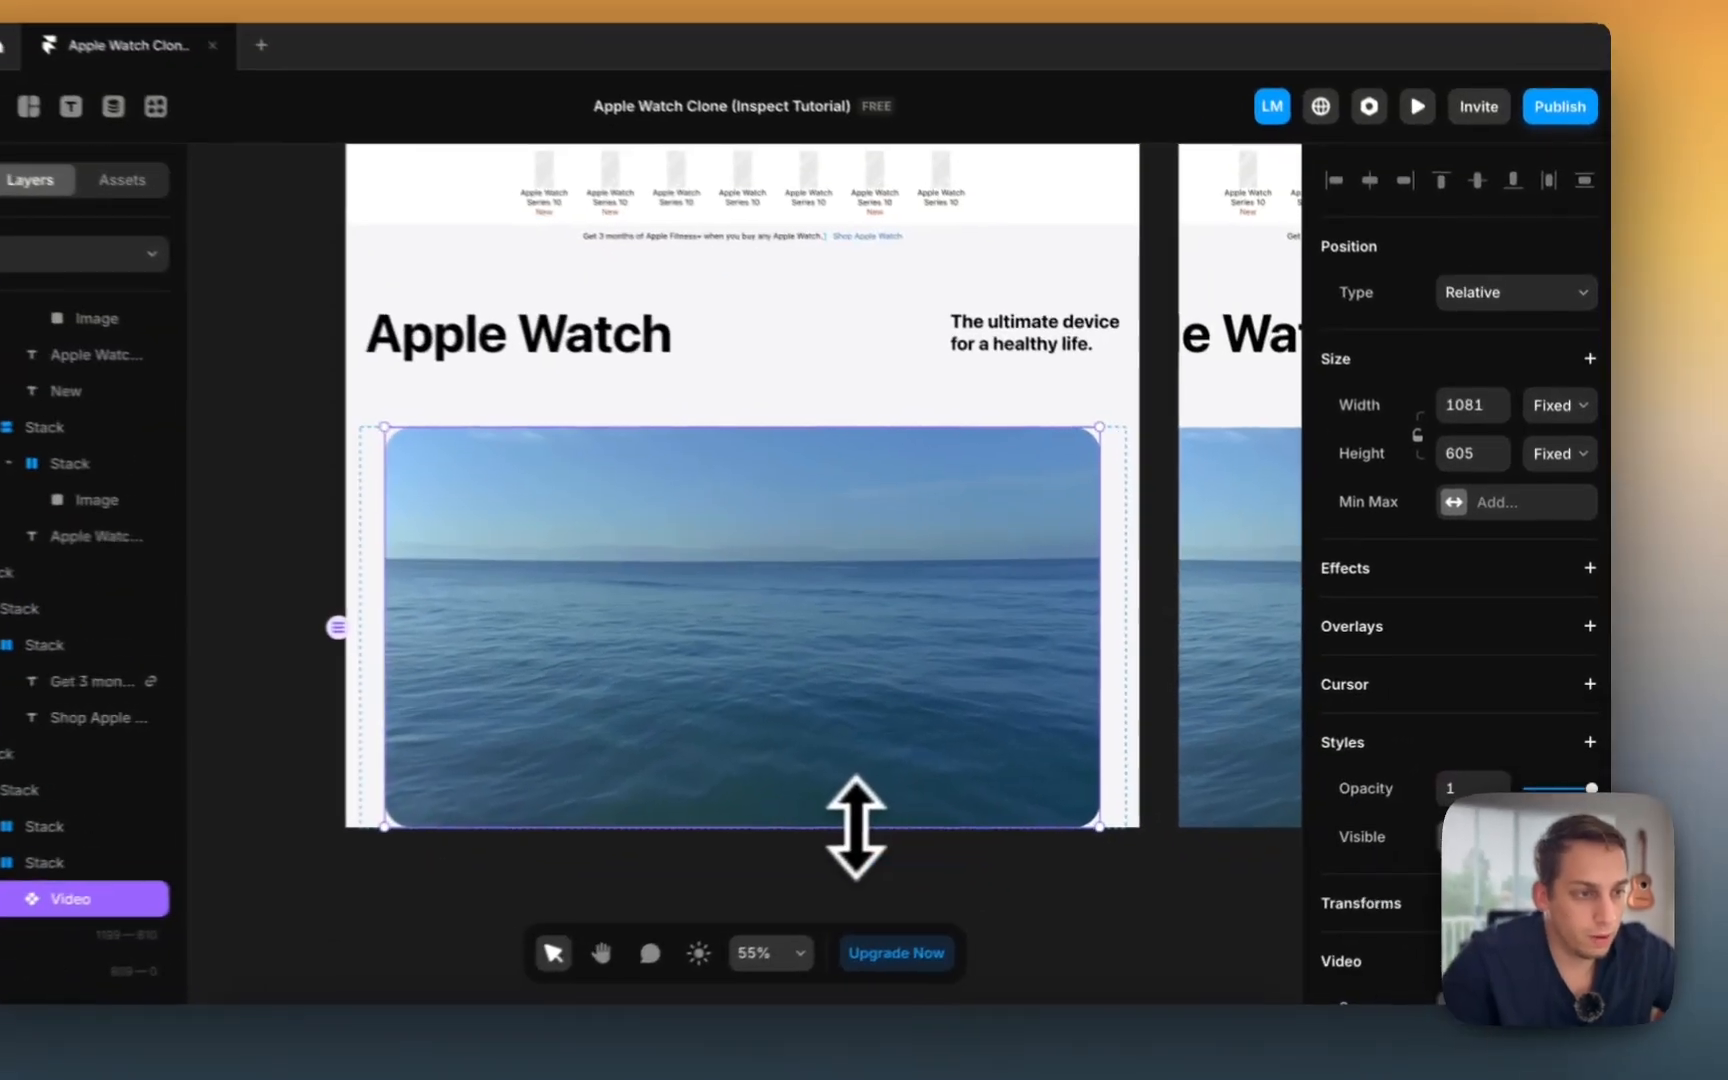
Step: Set the desktop hero video's width to Fill and its height to 680
{"action": "left_click", "coordinate": [1585, 448]}
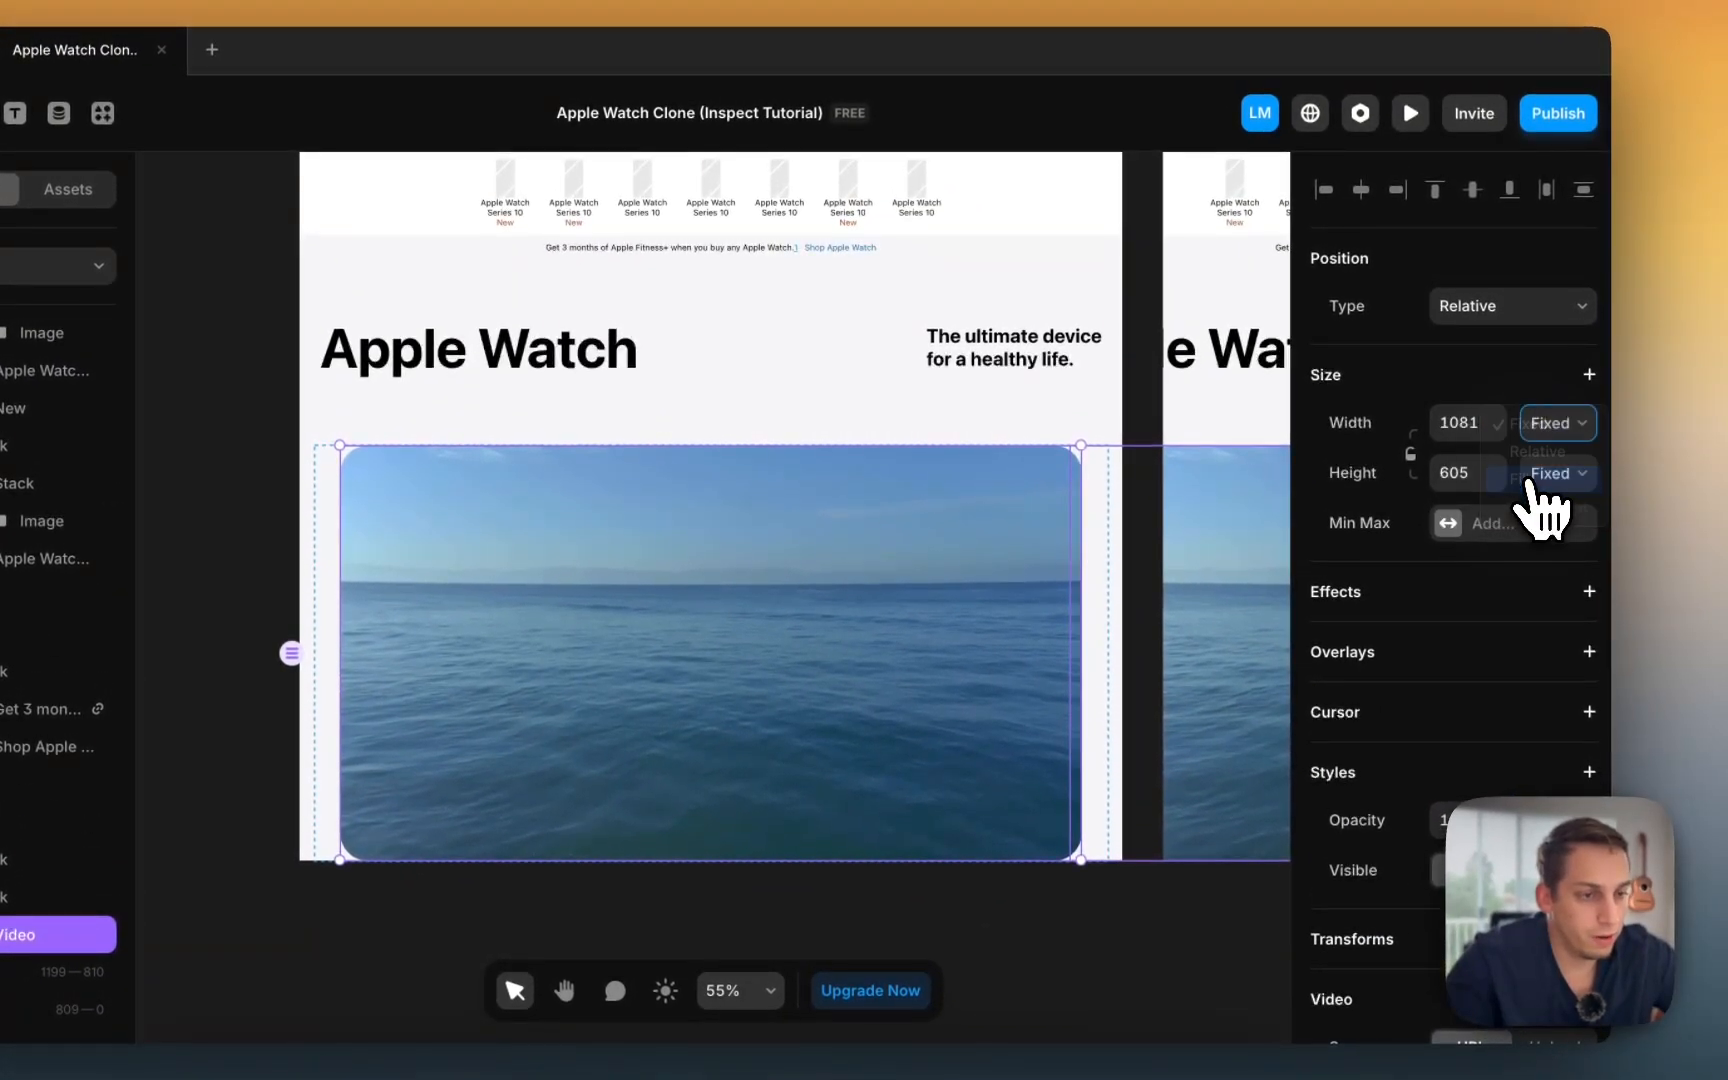
{"action": "left_click", "coordinate": [1533, 482]}
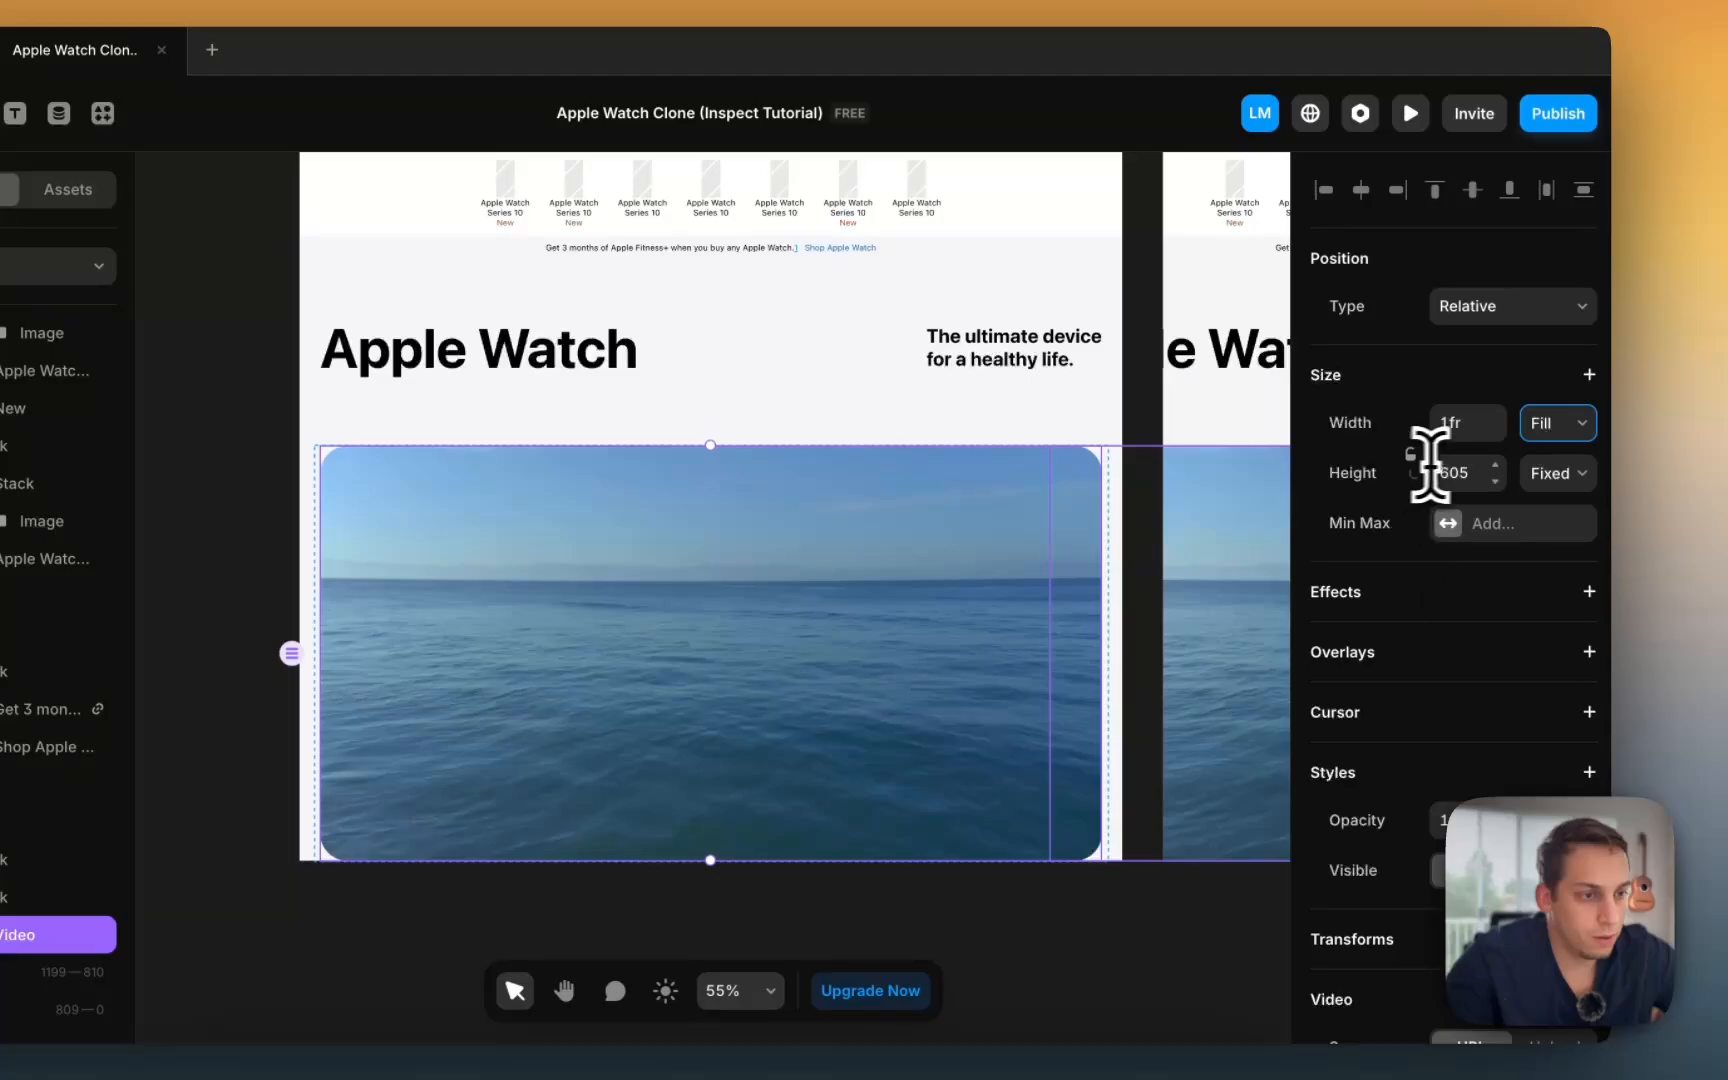
{"action": "key", "text": "Return"}
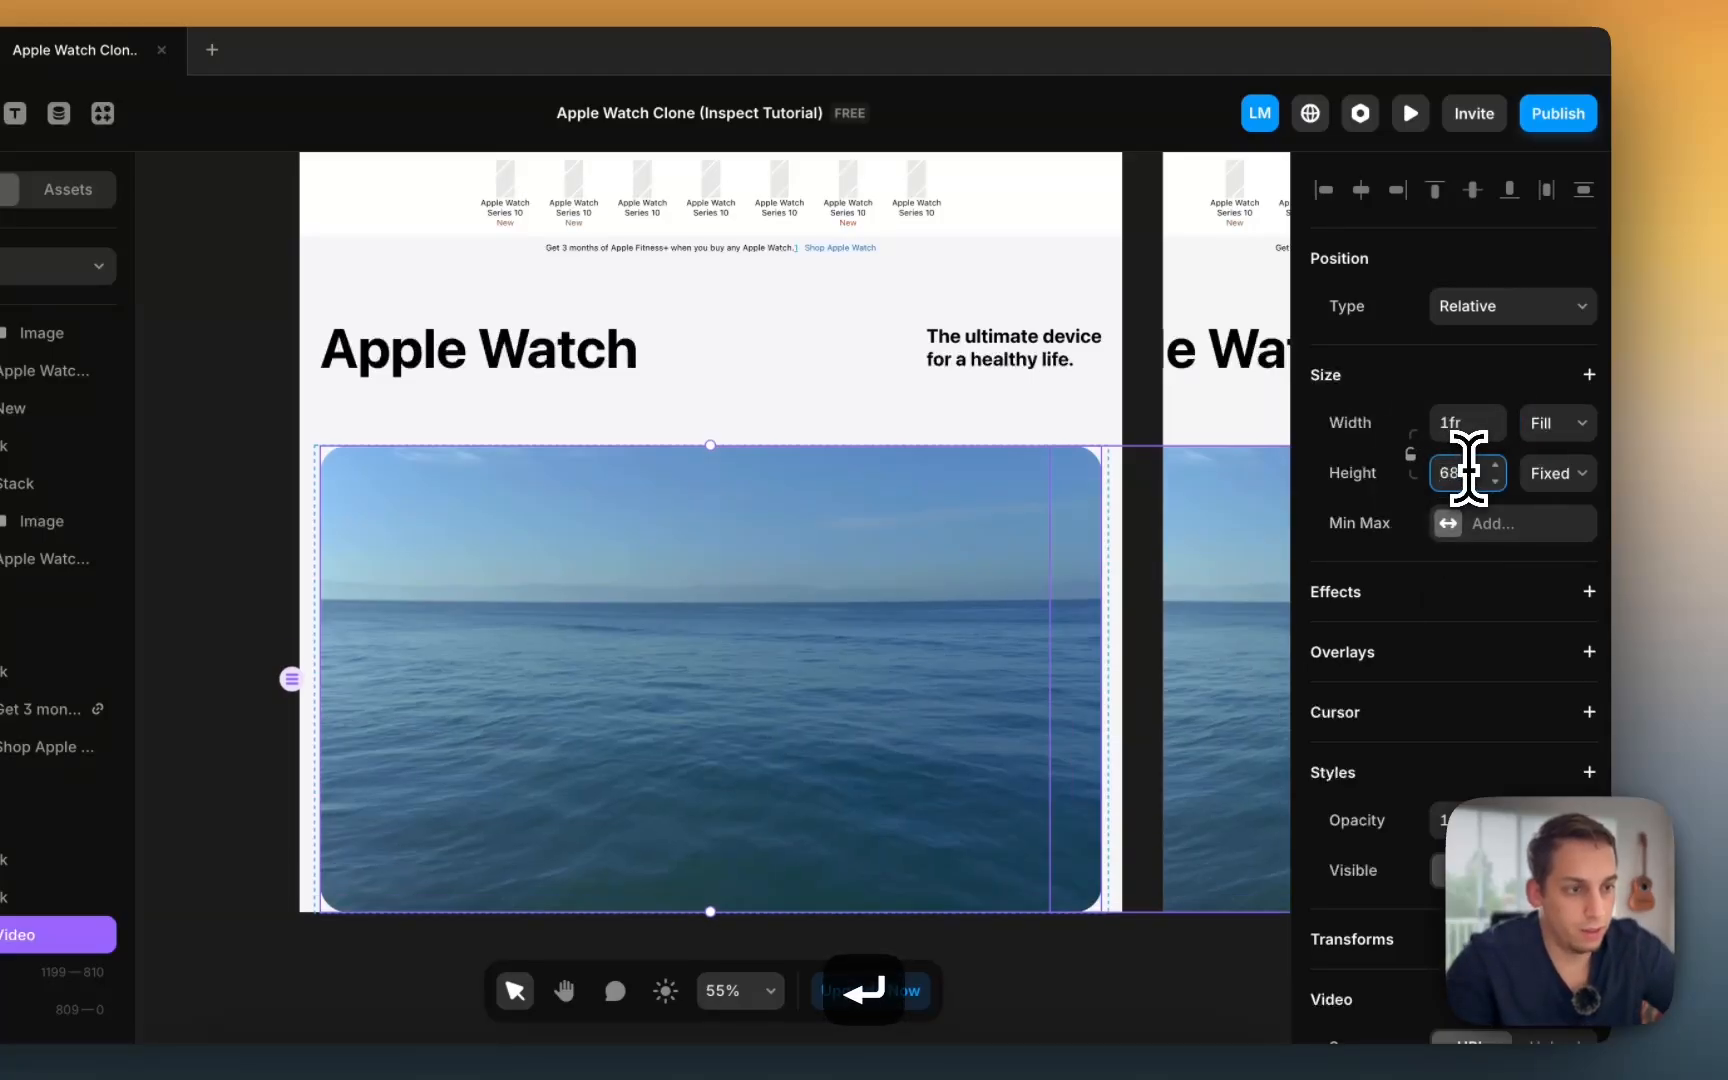
Step: Try reducing the height of the hero video in the tablet layout, and undo the resize
{"action": "scroll", "coordinate": [968, 532], "scroll_direction": "down", "scroll_amount": 3}
{"action": "scroll", "coordinate": [365, 565], "scroll_direction": "down", "scroll_amount": 2}
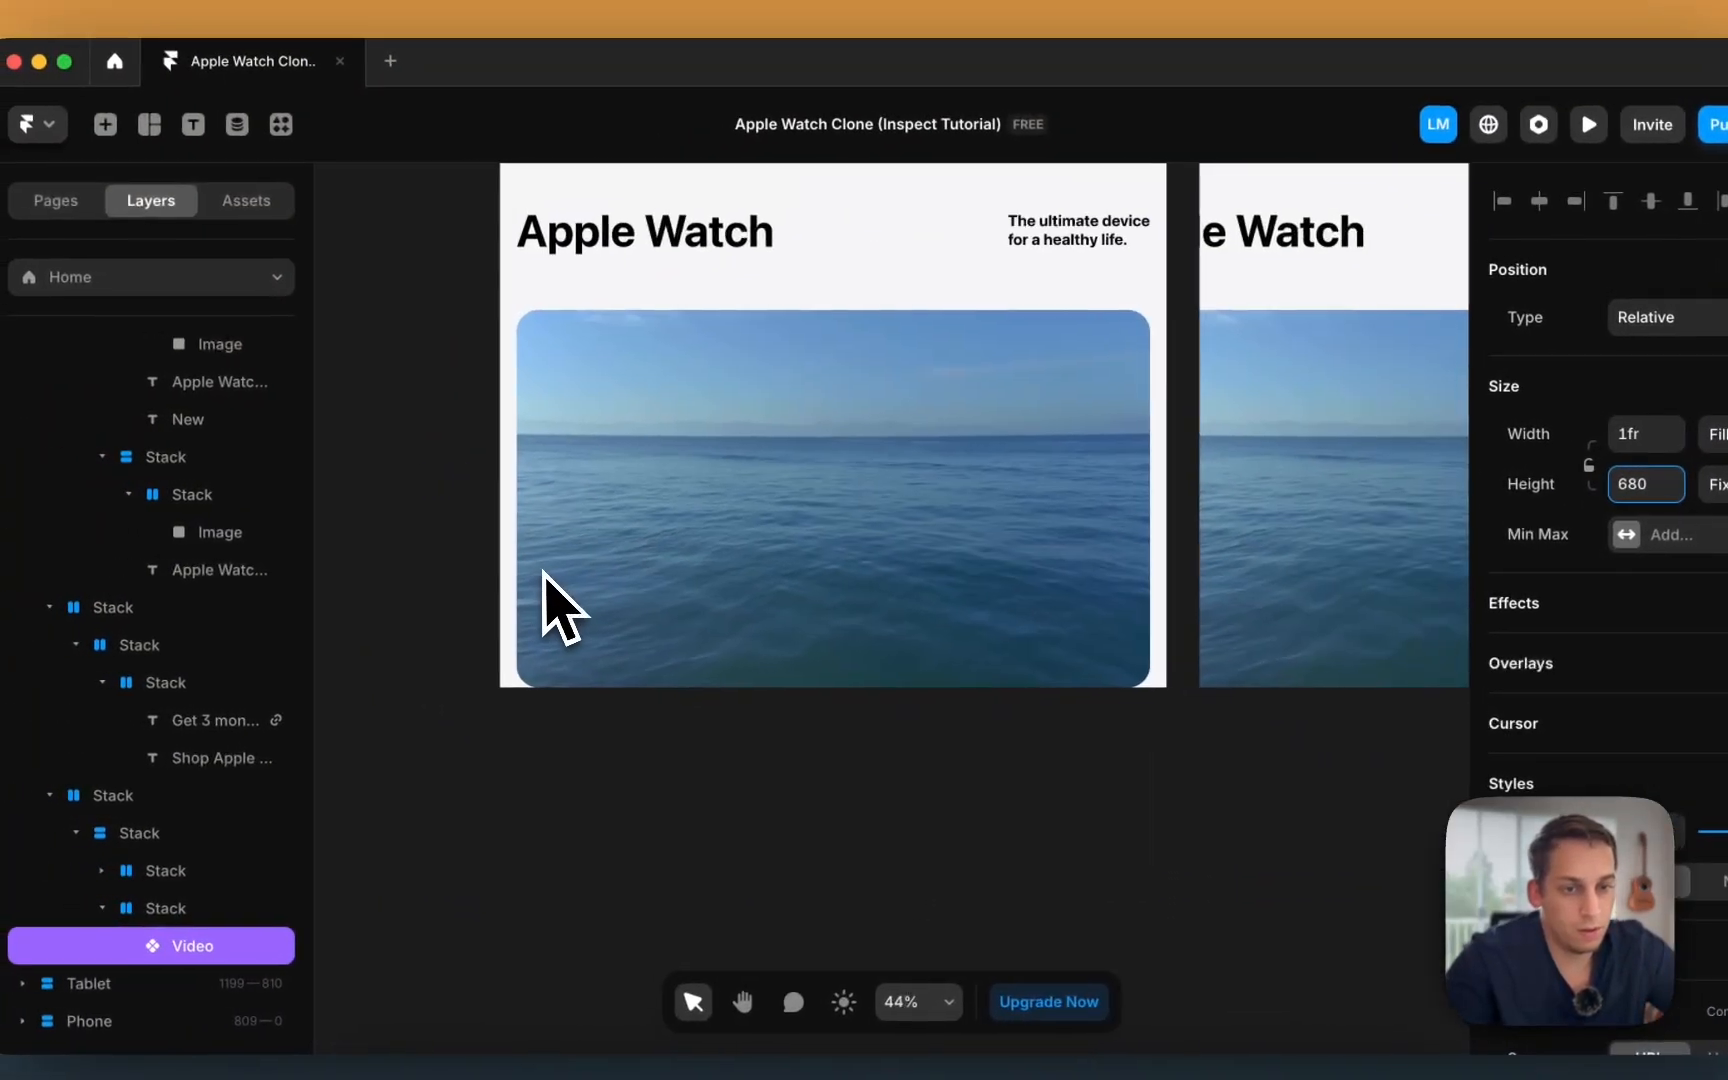
{"action": "left_click", "coordinate": [252, 534]}
{"action": "scroll", "coordinate": [435, 546], "scroll_direction": "up", "scroll_amount": 2}
{"action": "scroll", "coordinate": [435, 548], "scroll_direction": "down", "scroll_amount": 2}
{"action": "scroll", "coordinate": [1064, 580], "scroll_direction": "right", "scroll_amount": 1}
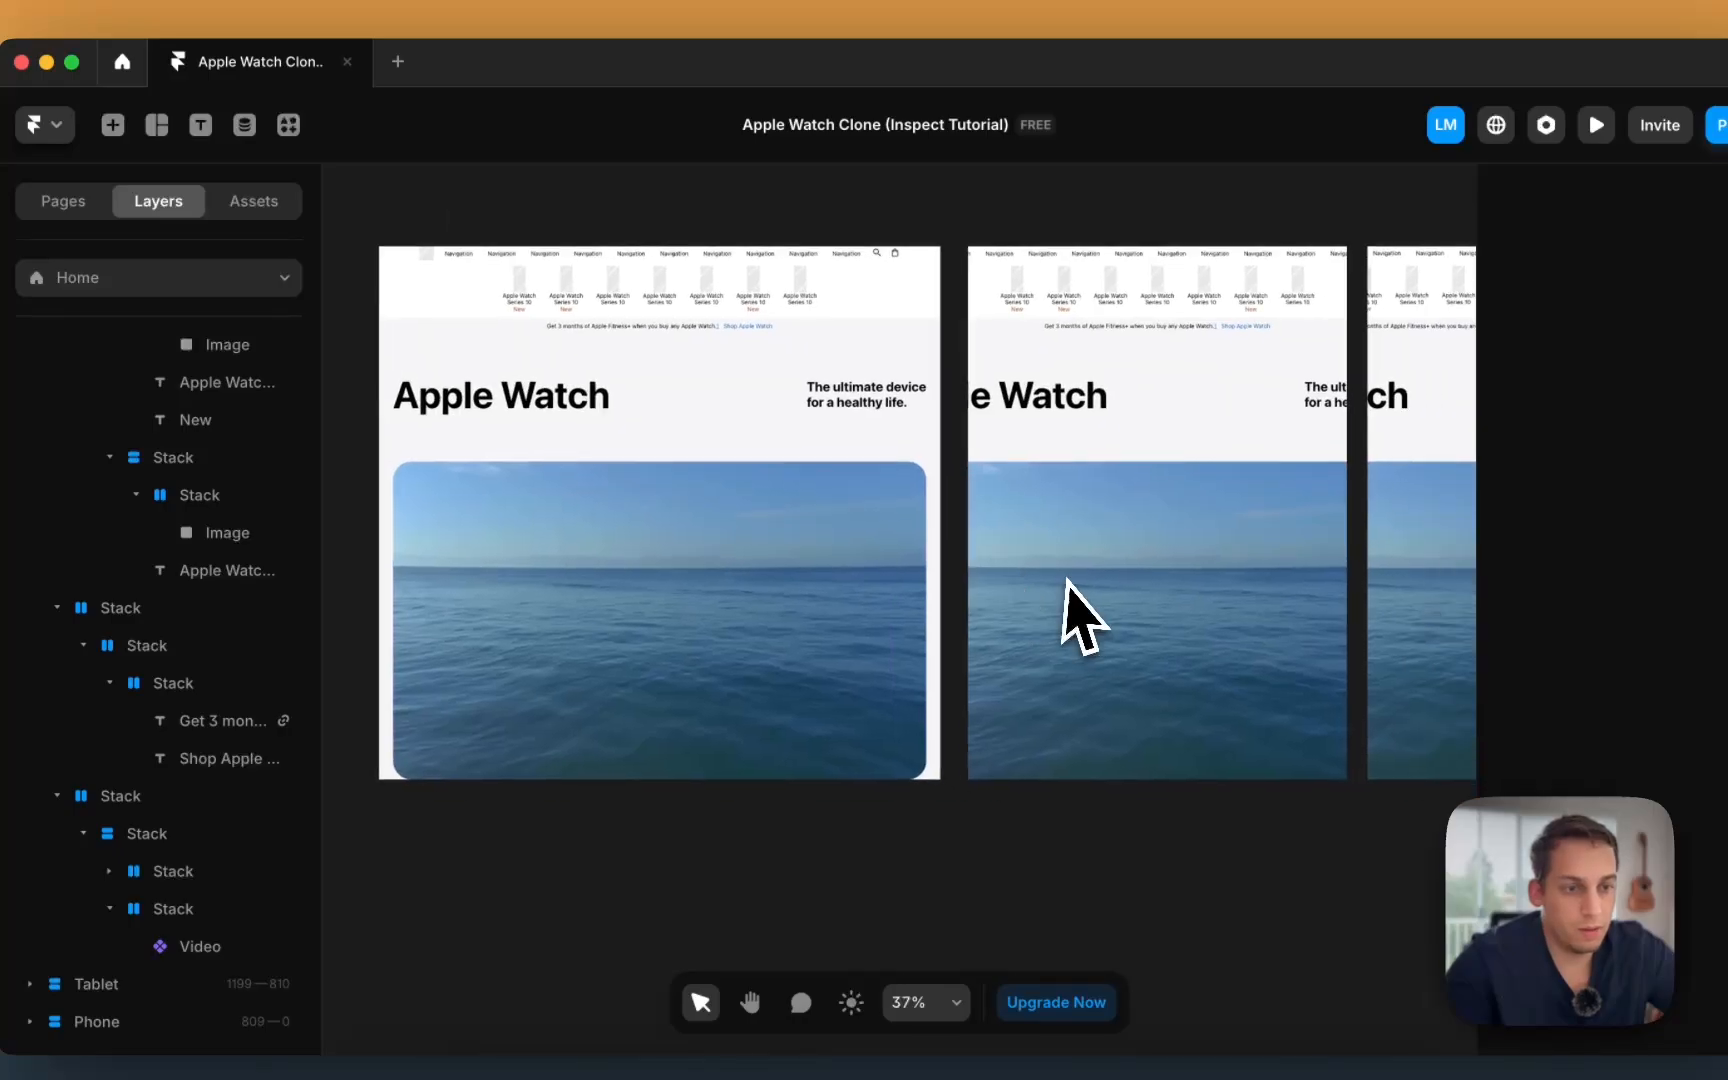
{"action": "left_click", "coordinate": [880, 545]}
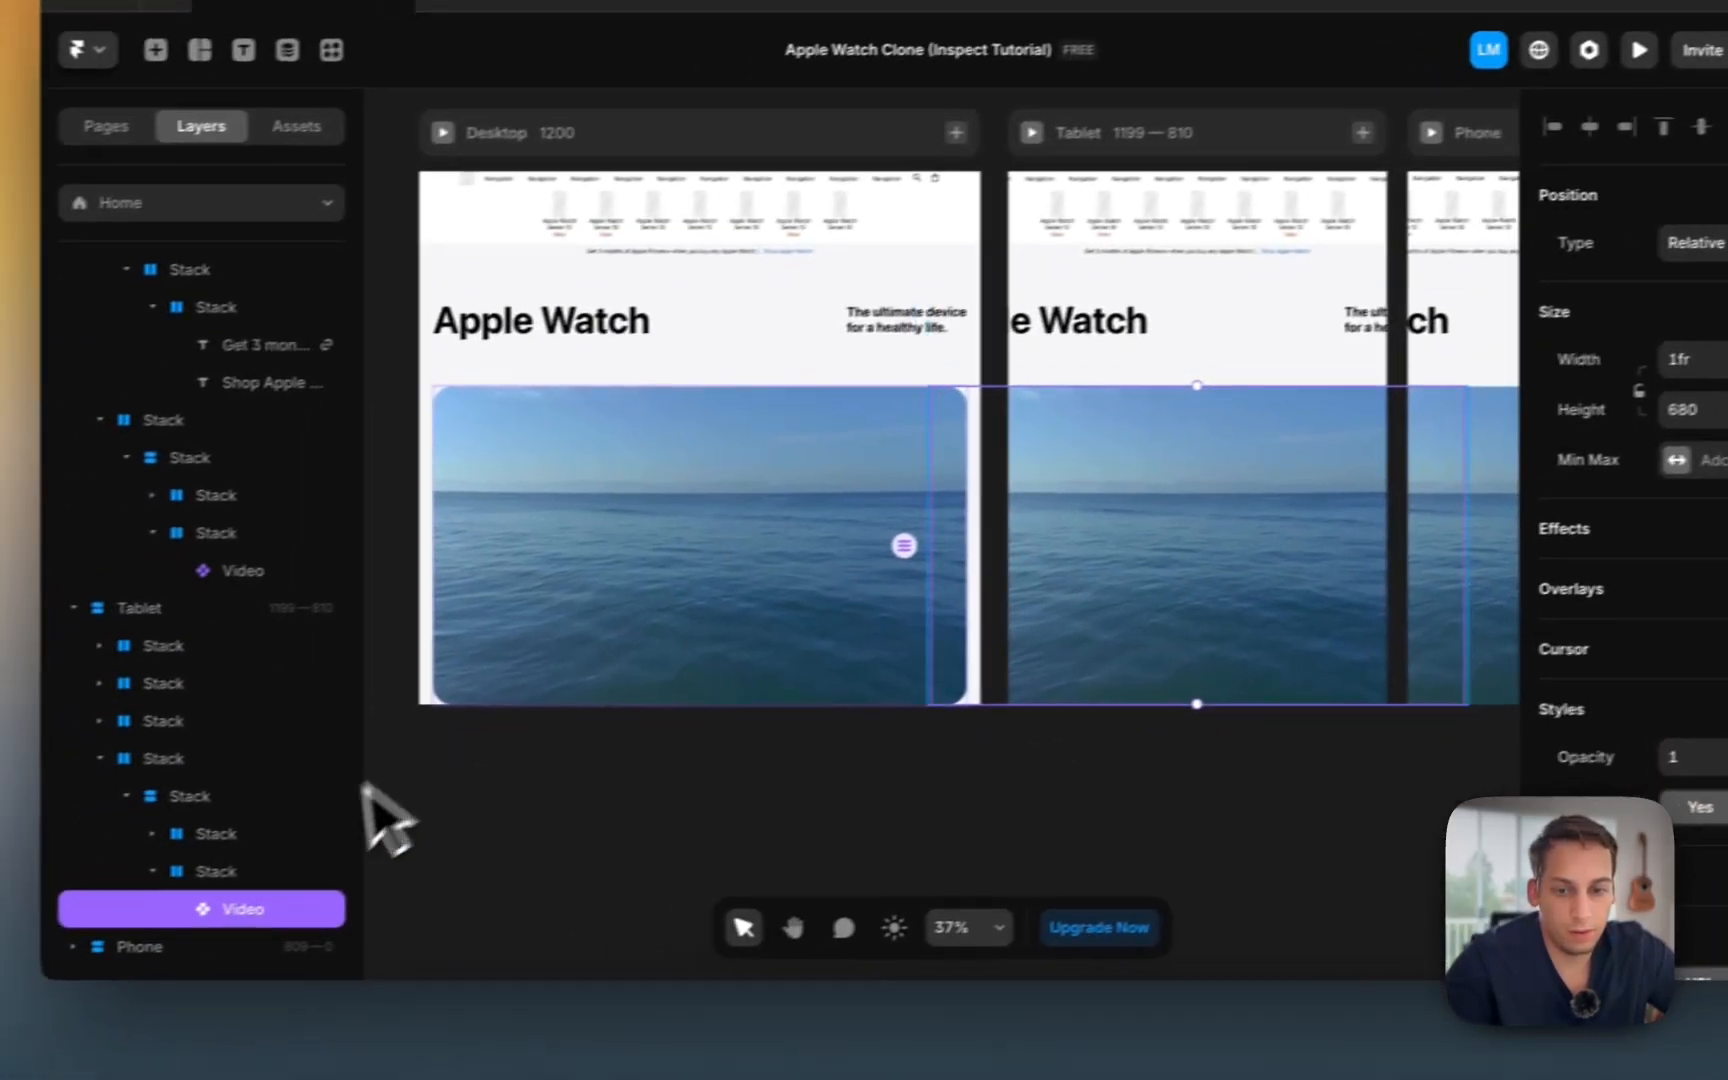
{"action": "left_click", "coordinate": [20, 909]}
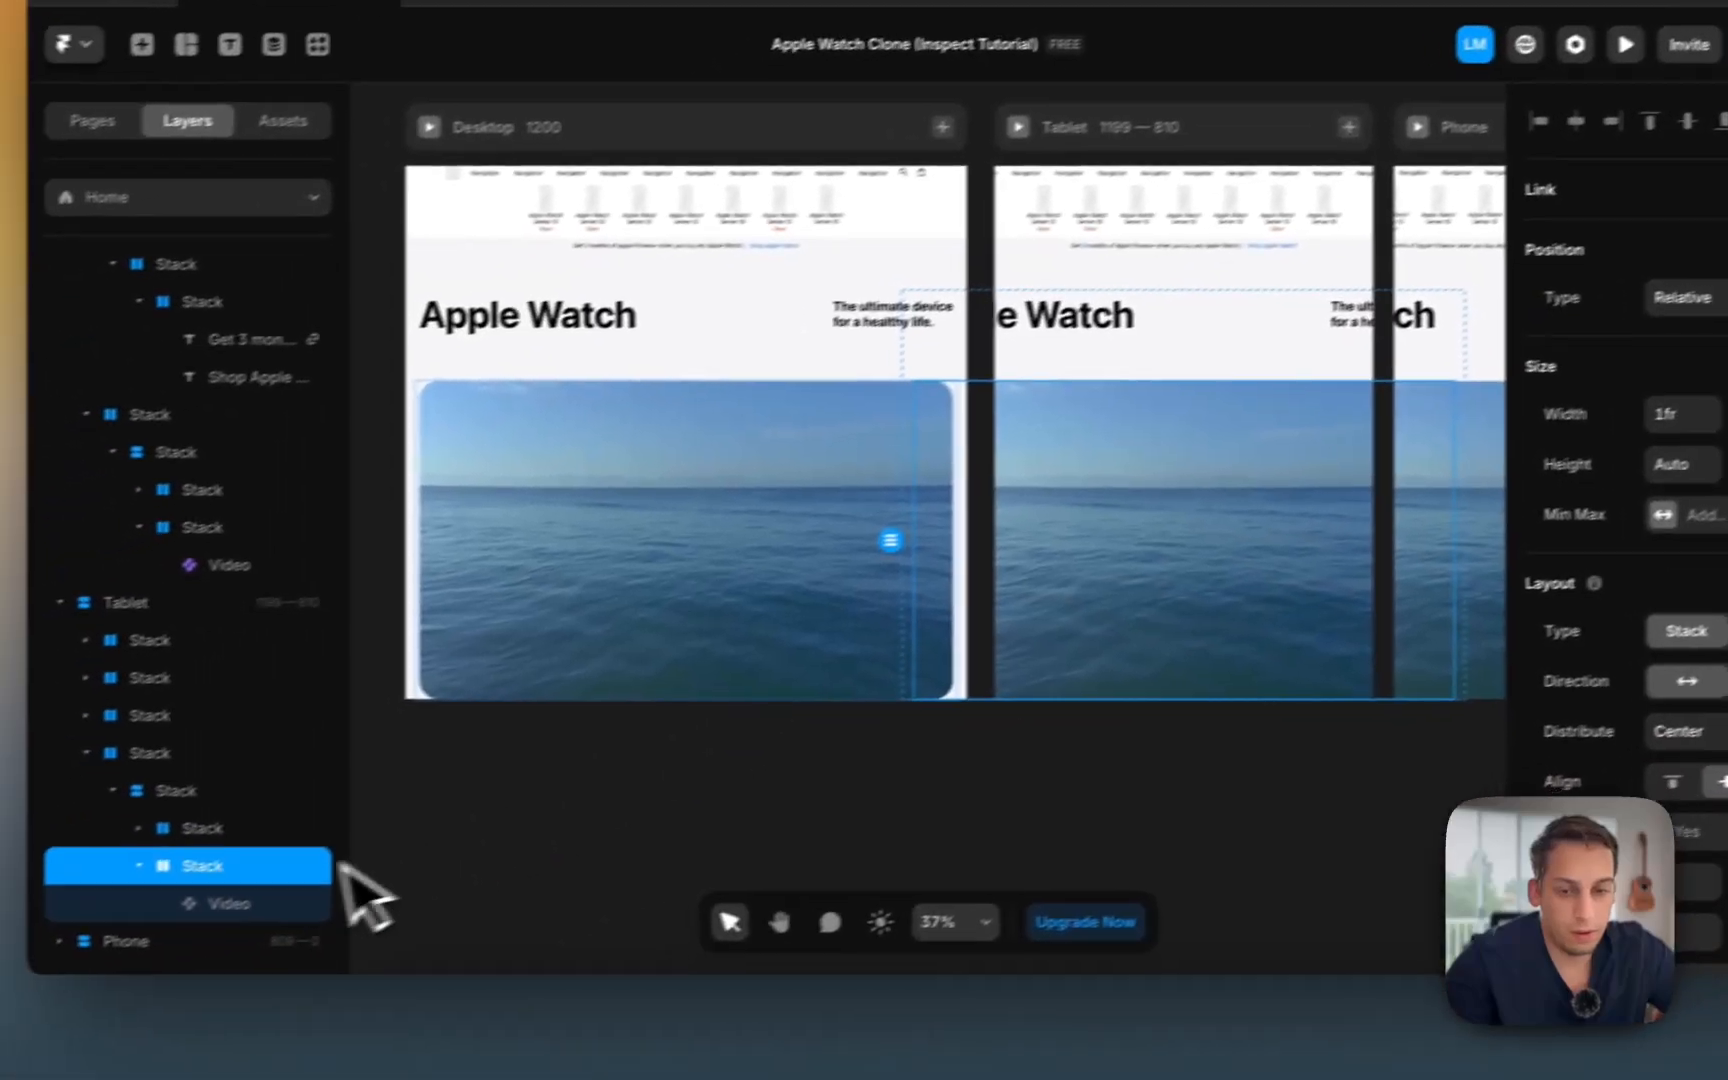
{"action": "left_click", "coordinate": [175, 946]}
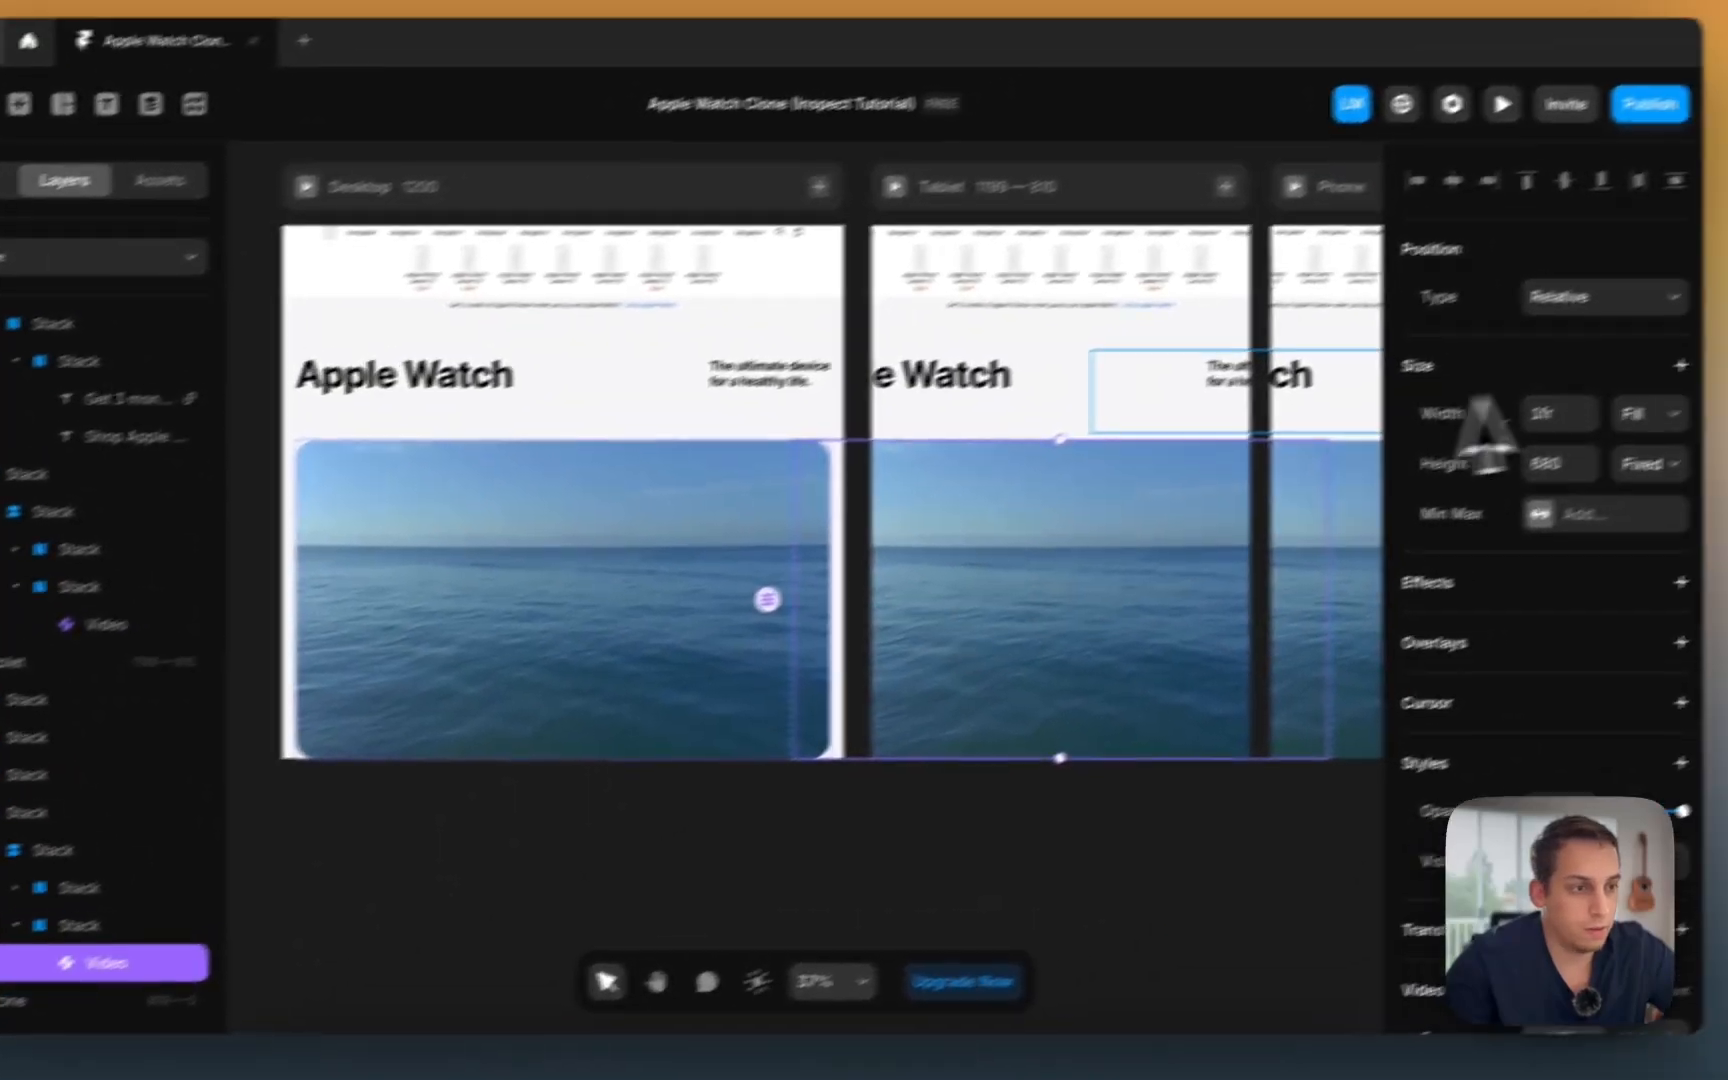
{"action": "left_click", "coordinate": [1648, 413]}
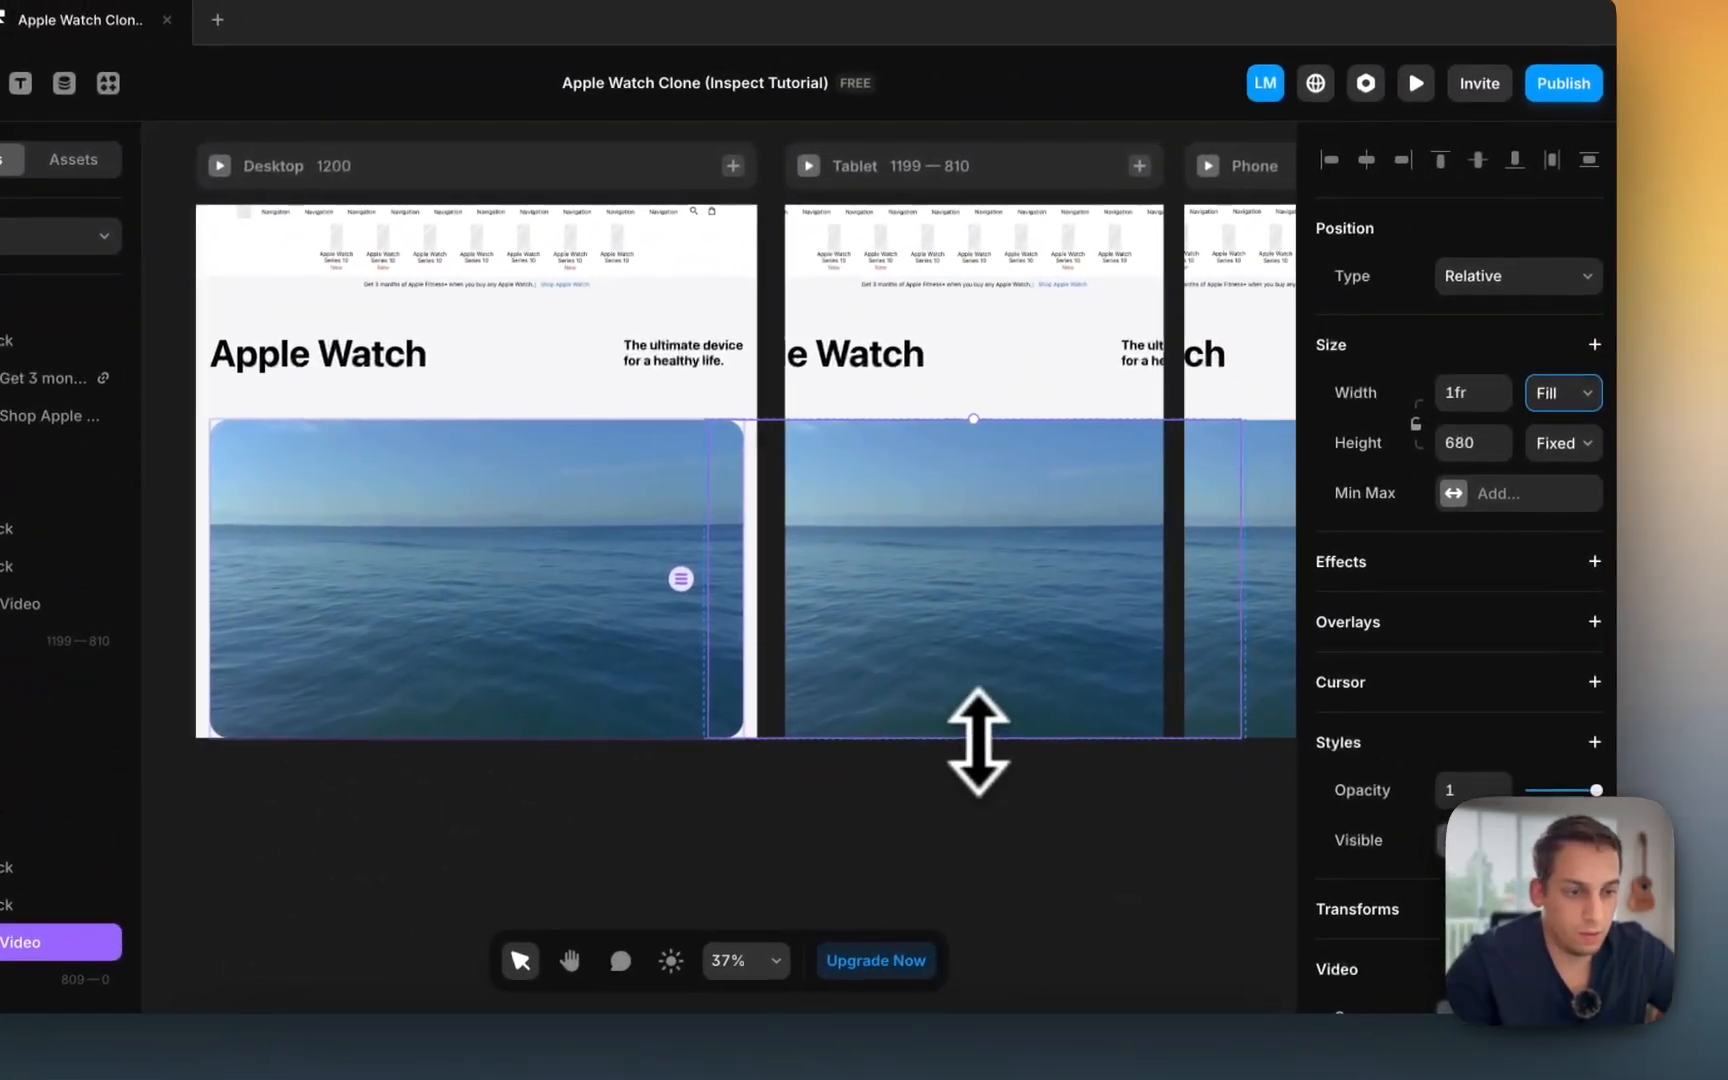
{"action": "left_click_drag", "start_coordinate": [975, 739], "coordinate": [968, 653]}
{"action": "key", "text": "super+z"}
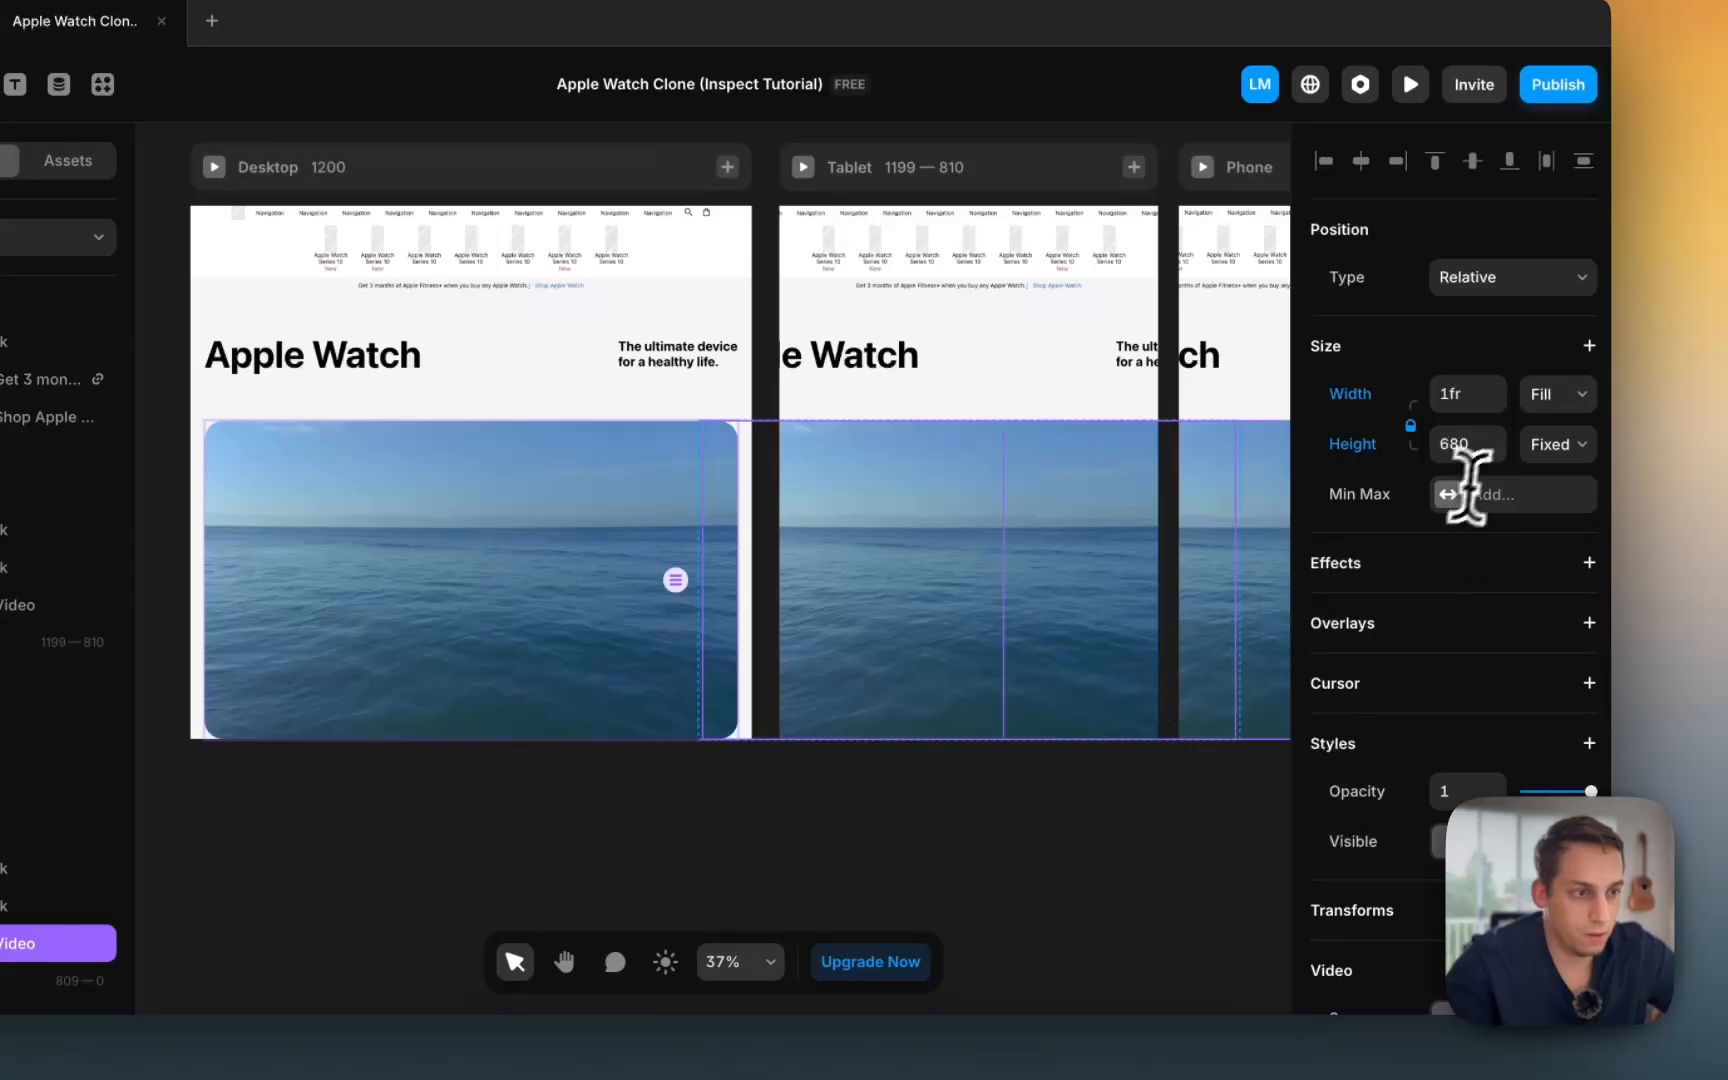
Step: With its proportions locked, reduce the tablet hero video's height to 450
{"action": "key", "text": "shift+Down"}
{"action": "key", "text": "shift+Down"}
{"action": "key", "text": "shift+Down"}
{"action": "key", "text": "shift+Down"}
{"action": "key", "text": "shift+Down"}
{"action": "key", "text": "shift+Down"}
{"action": "key", "text": "shift+Down"}
{"action": "key", "text": "shift+Down"}
{"action": "key", "text": "shift+Down"}
{"action": "key", "text": "shift+Down"}
{"action": "key", "text": "shift+Down"}
{"action": "key", "text": "shift+Down"}
{"action": "key", "text": "shift+Down"}
{"action": "key", "text": "shift+Down"}
{"action": "key", "text": "shift+Down"}
{"action": "key", "text": "shift+Down"}
{"action": "key", "text": "shift+Down"}
{"action": "key", "text": "shift+Down"}
{"action": "key", "text": "shift+Down"}
{"action": "key", "text": "shift+Down"}
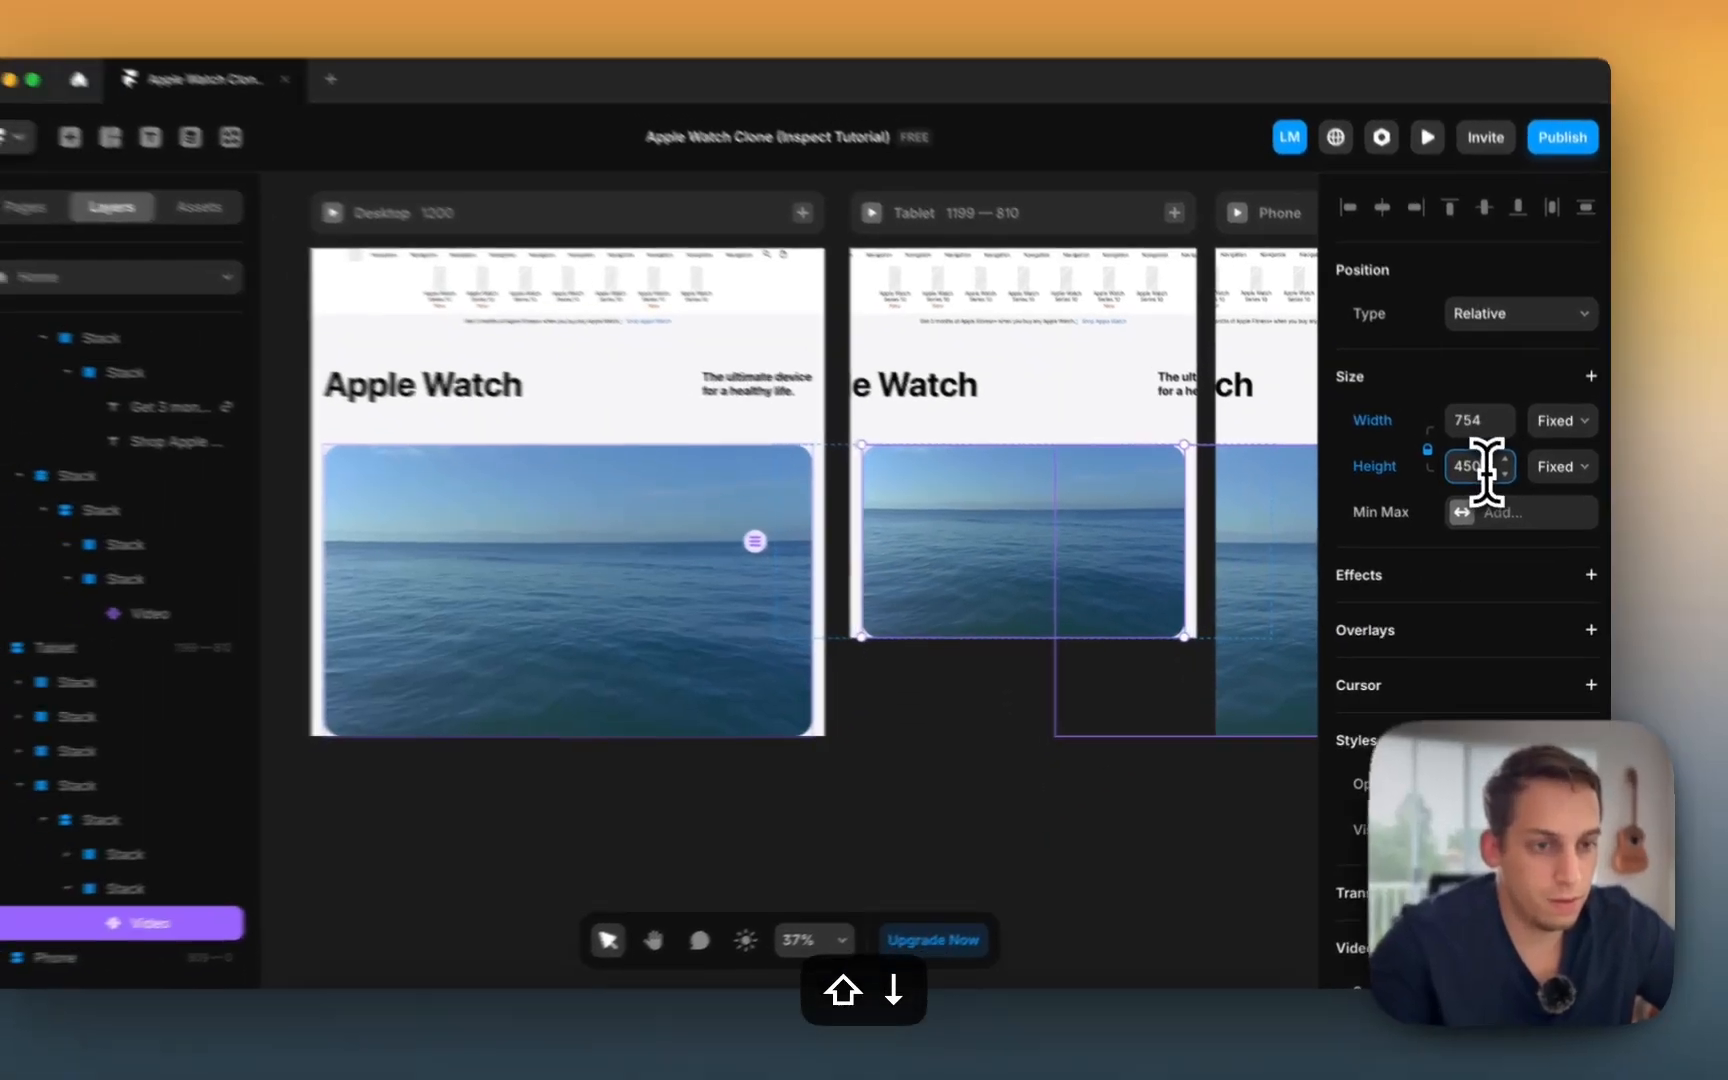
{"action": "key", "text": "shift+Up"}
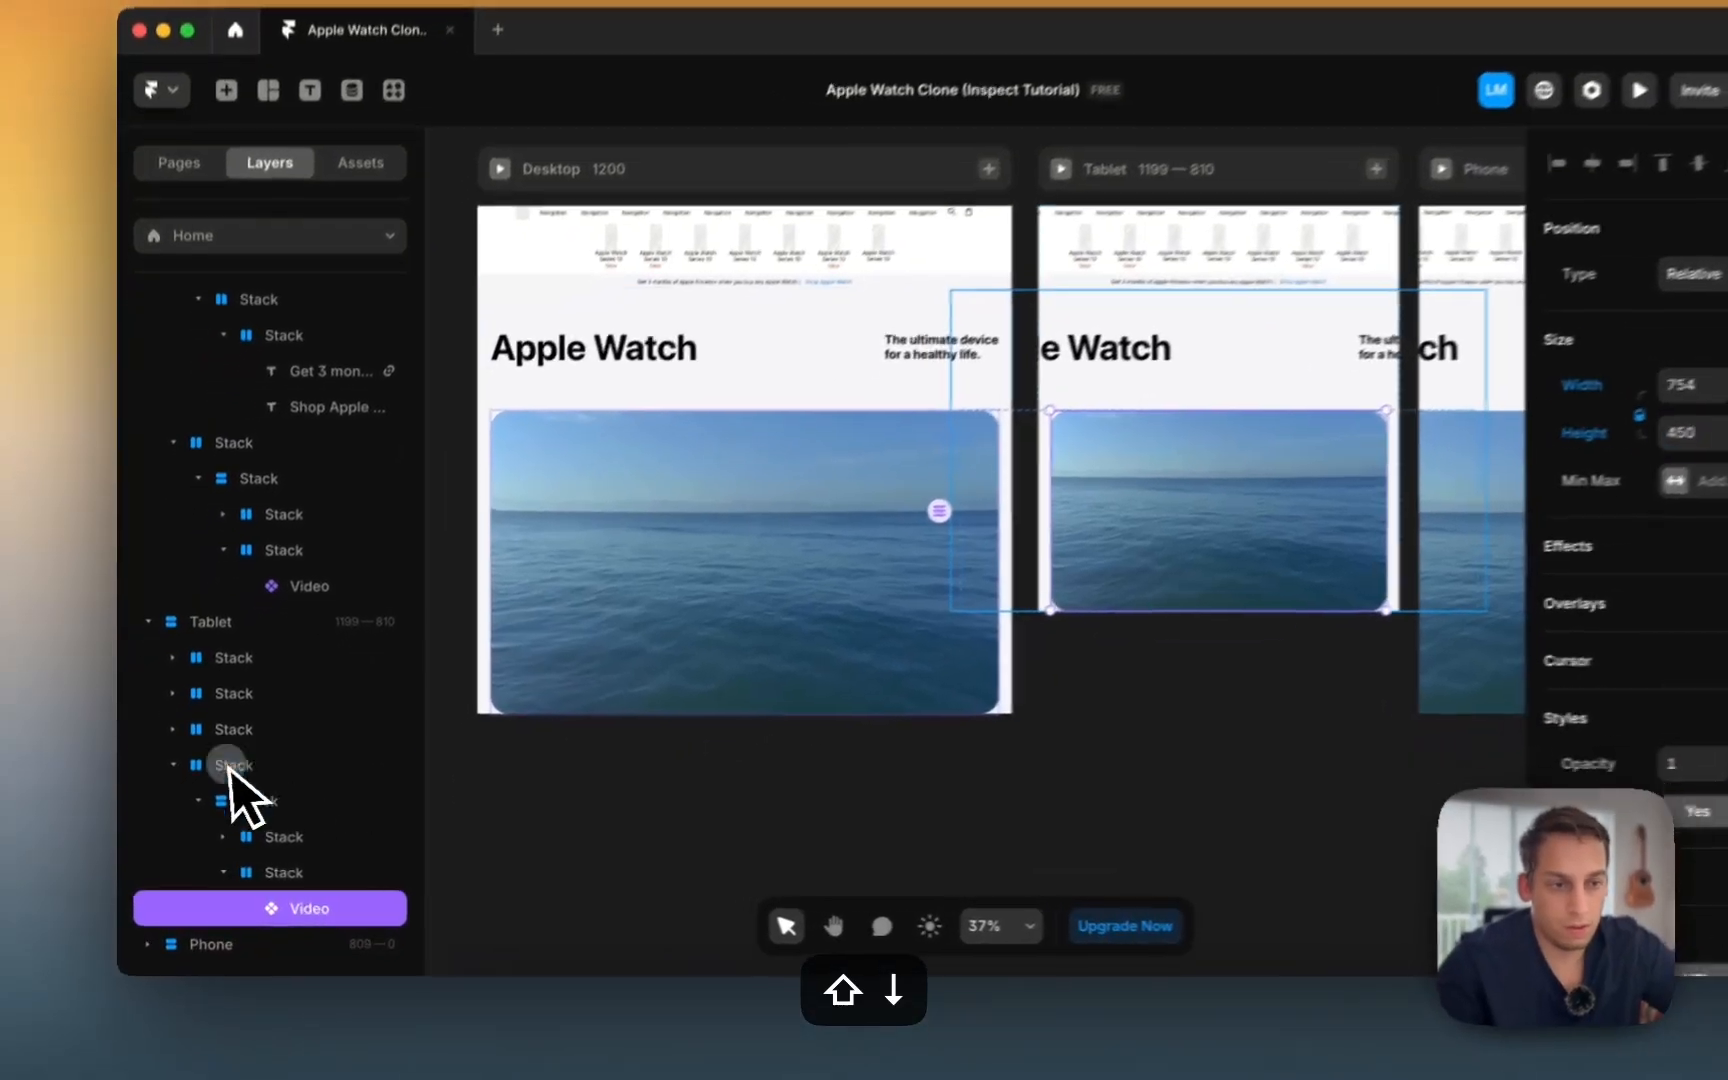
Step: Set the width of the outer hero section stack to Fill in both the tablet and phone layouts
{"action": "left_click", "coordinate": [230, 778]}
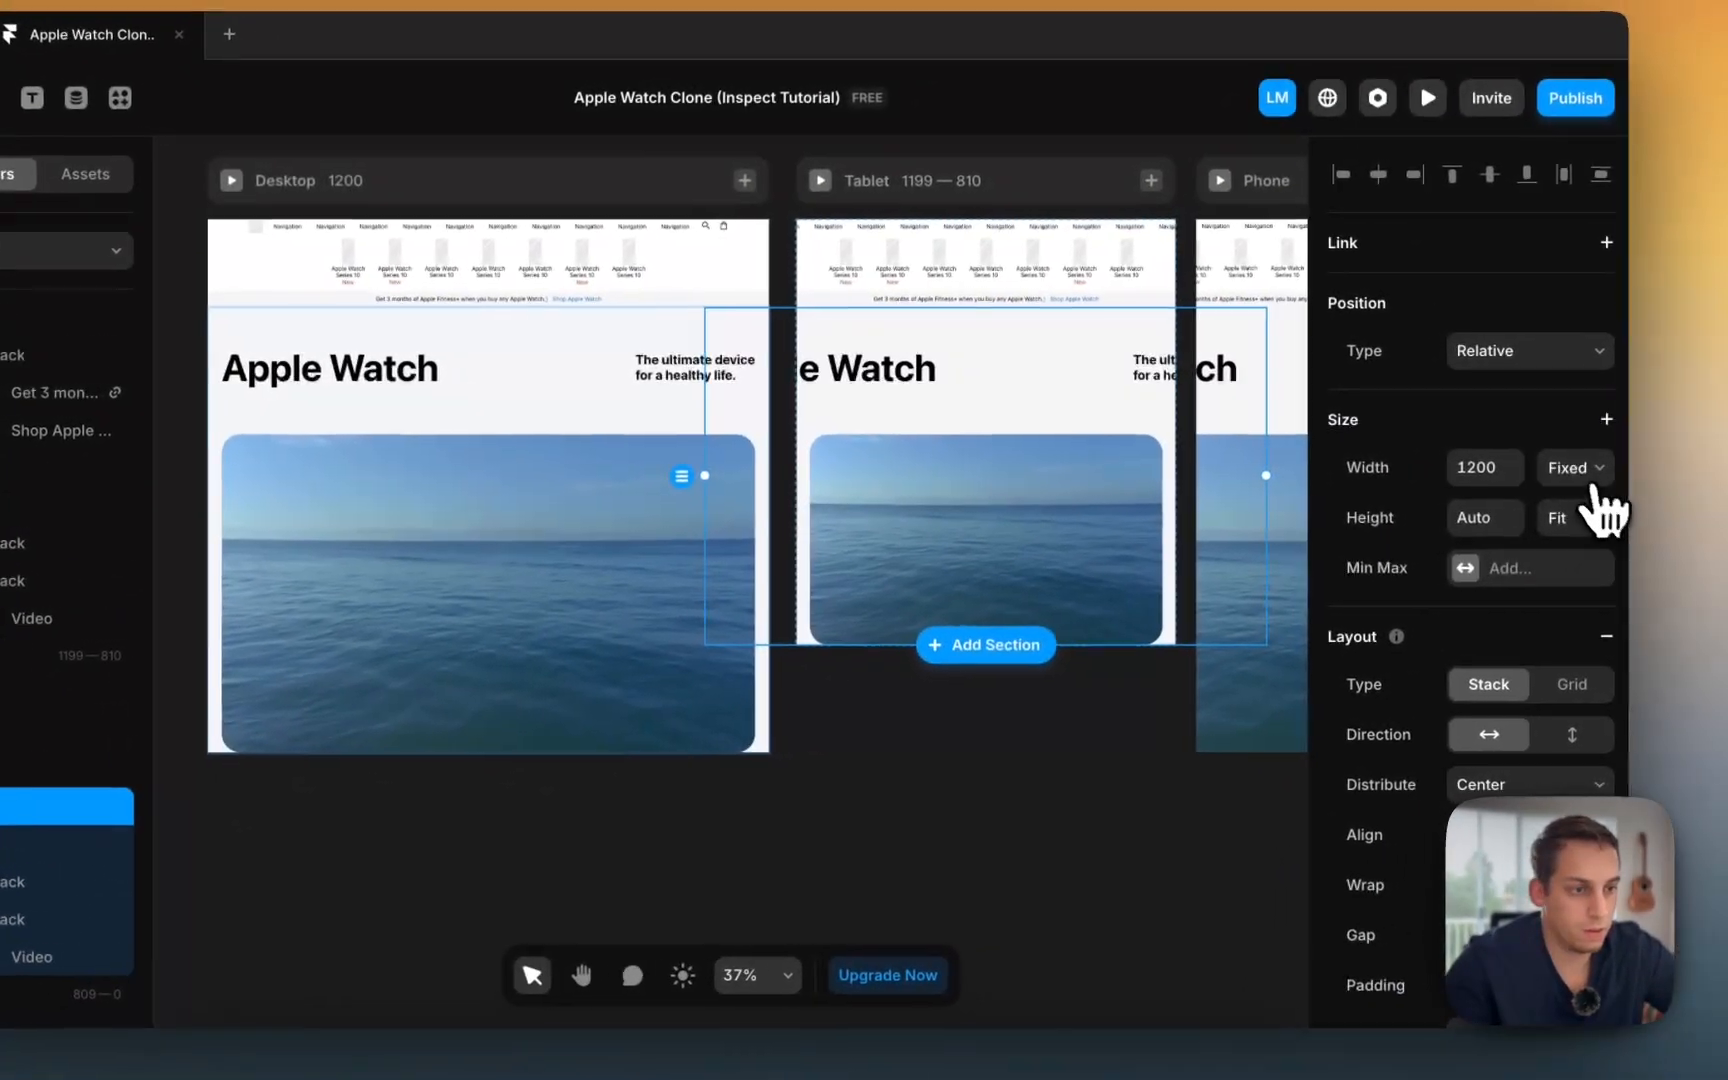
{"action": "left_click", "coordinate": [1590, 475]}
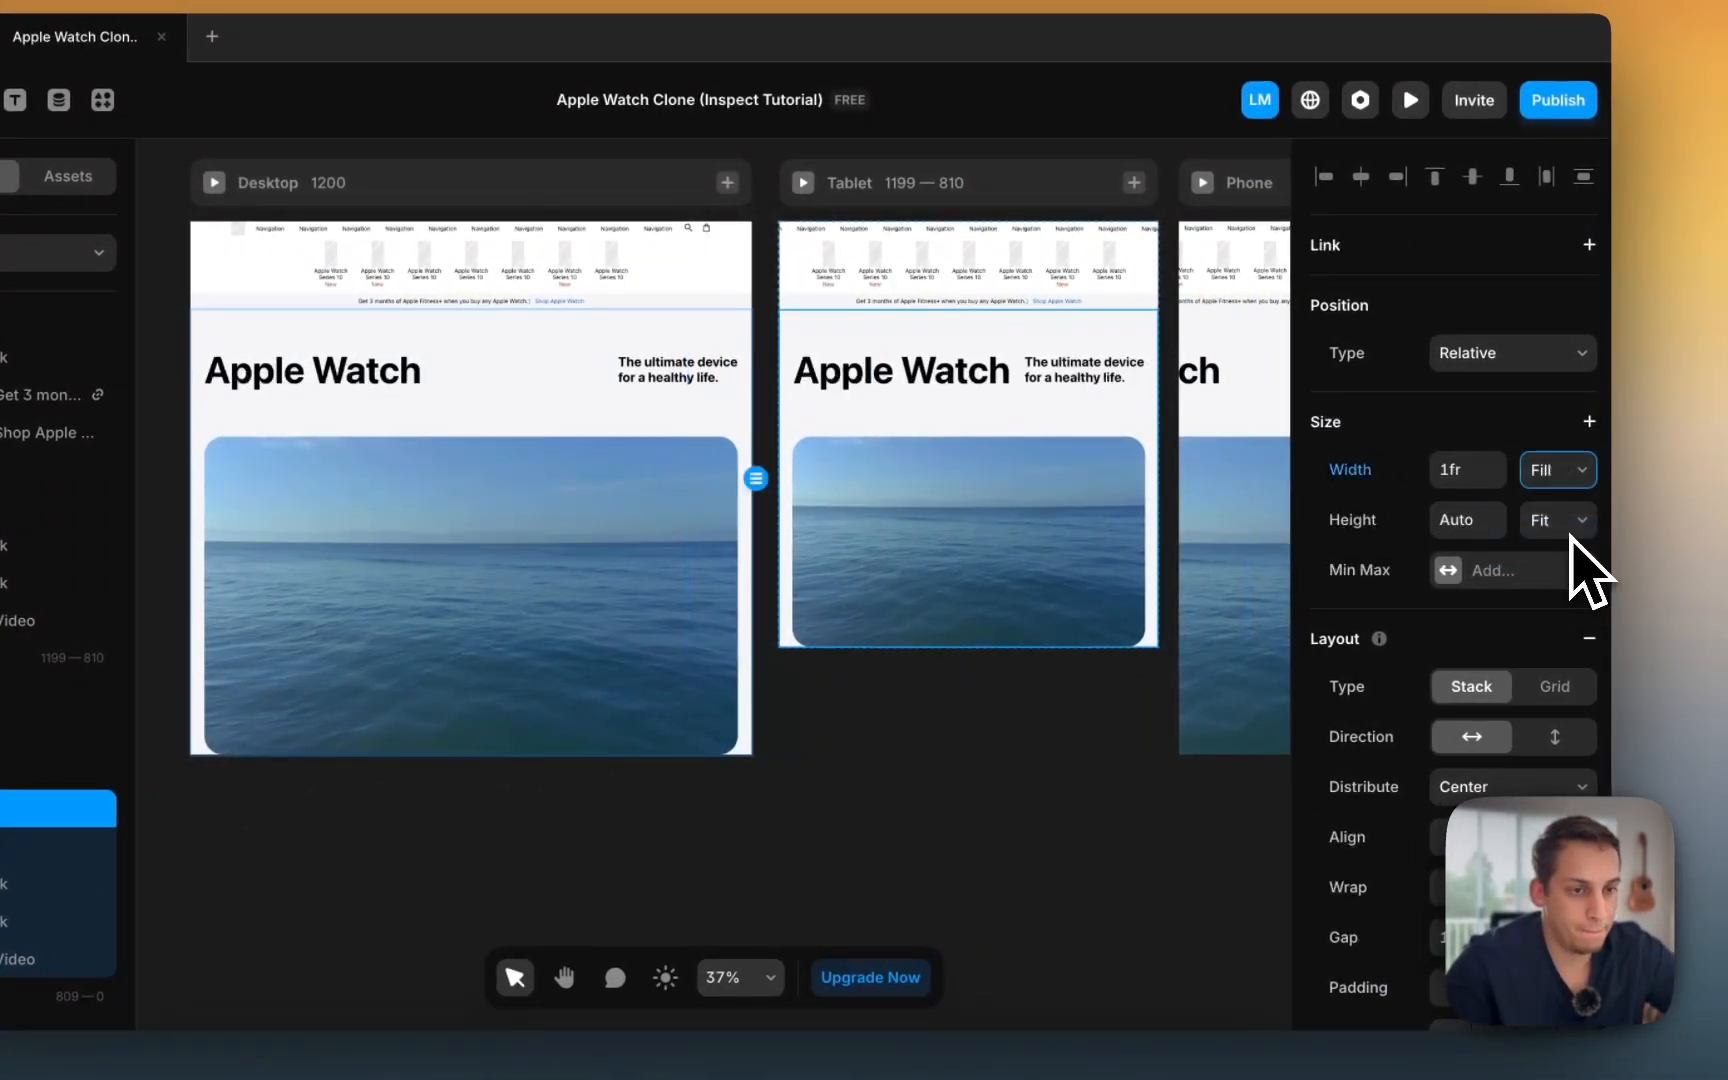
{"action": "scroll", "coordinate": [1250, 514], "scroll_direction": "right", "scroll_amount": 3}
{"action": "scroll", "coordinate": [1250, 514], "scroll_direction": "down", "scroll_amount": 1}
{"action": "left_click", "coordinate": [1118, 360]}
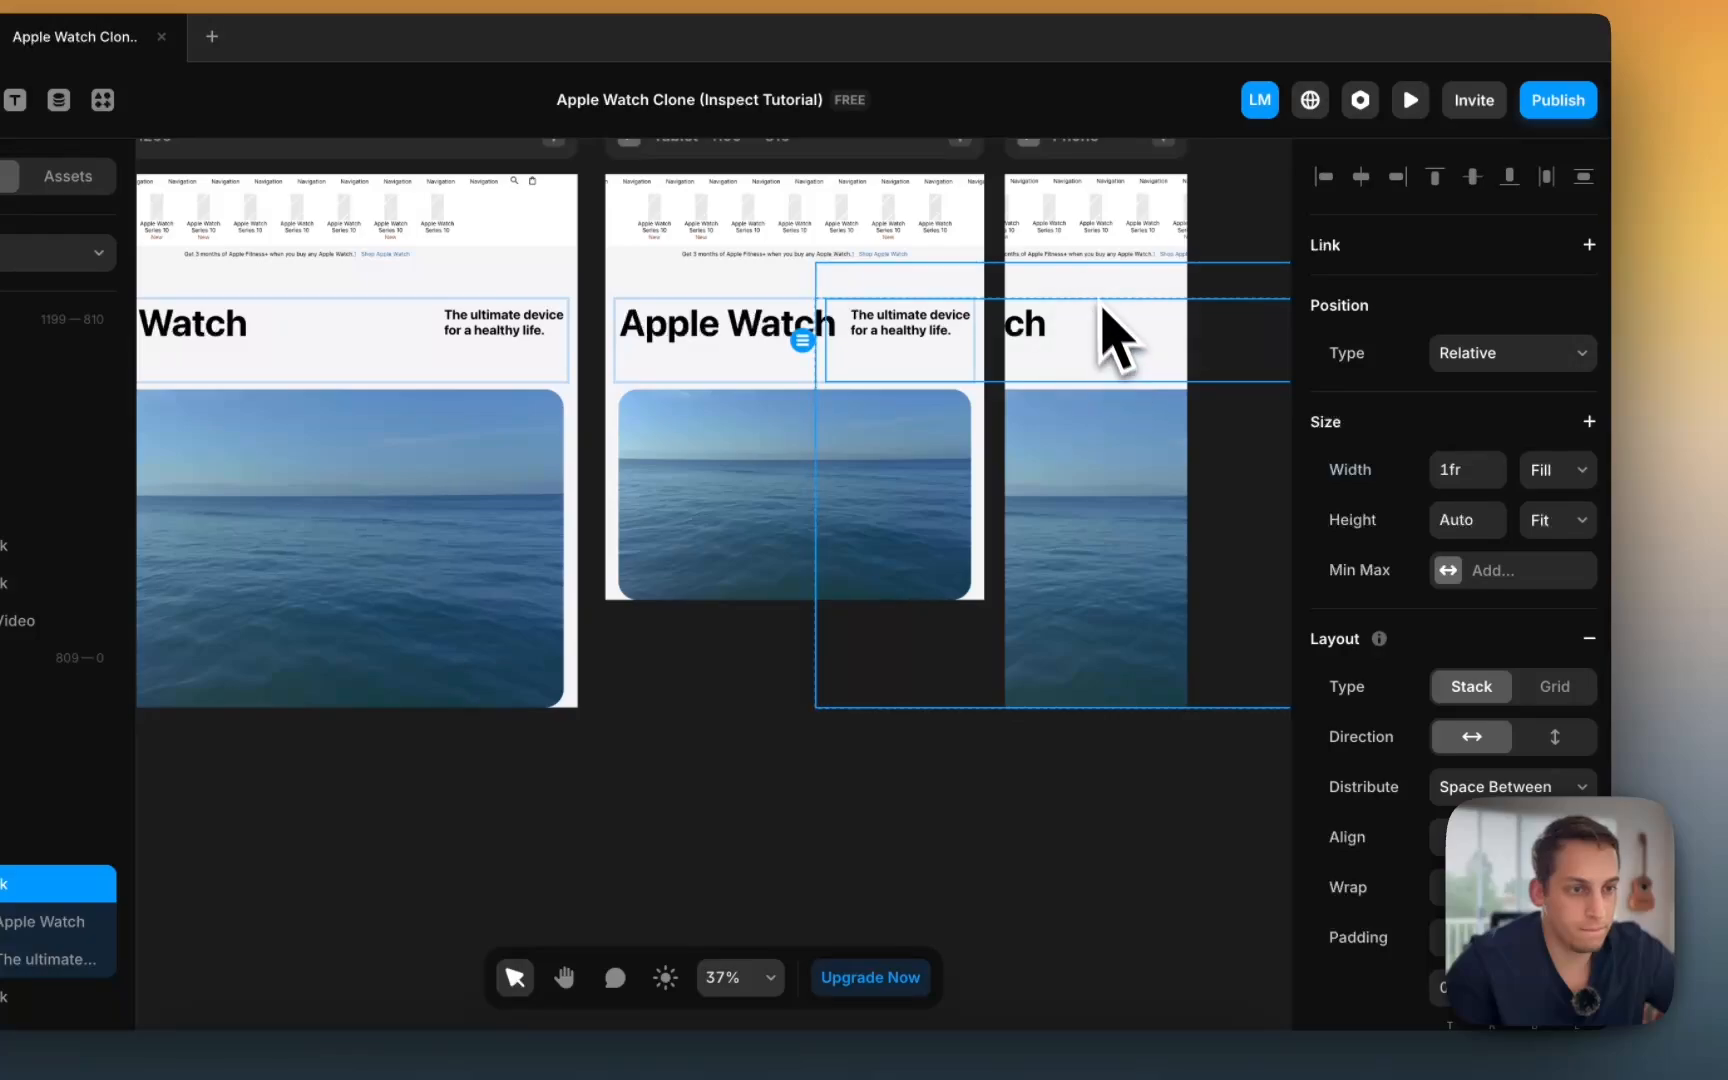
{"action": "left_click", "coordinate": [1120, 336]}
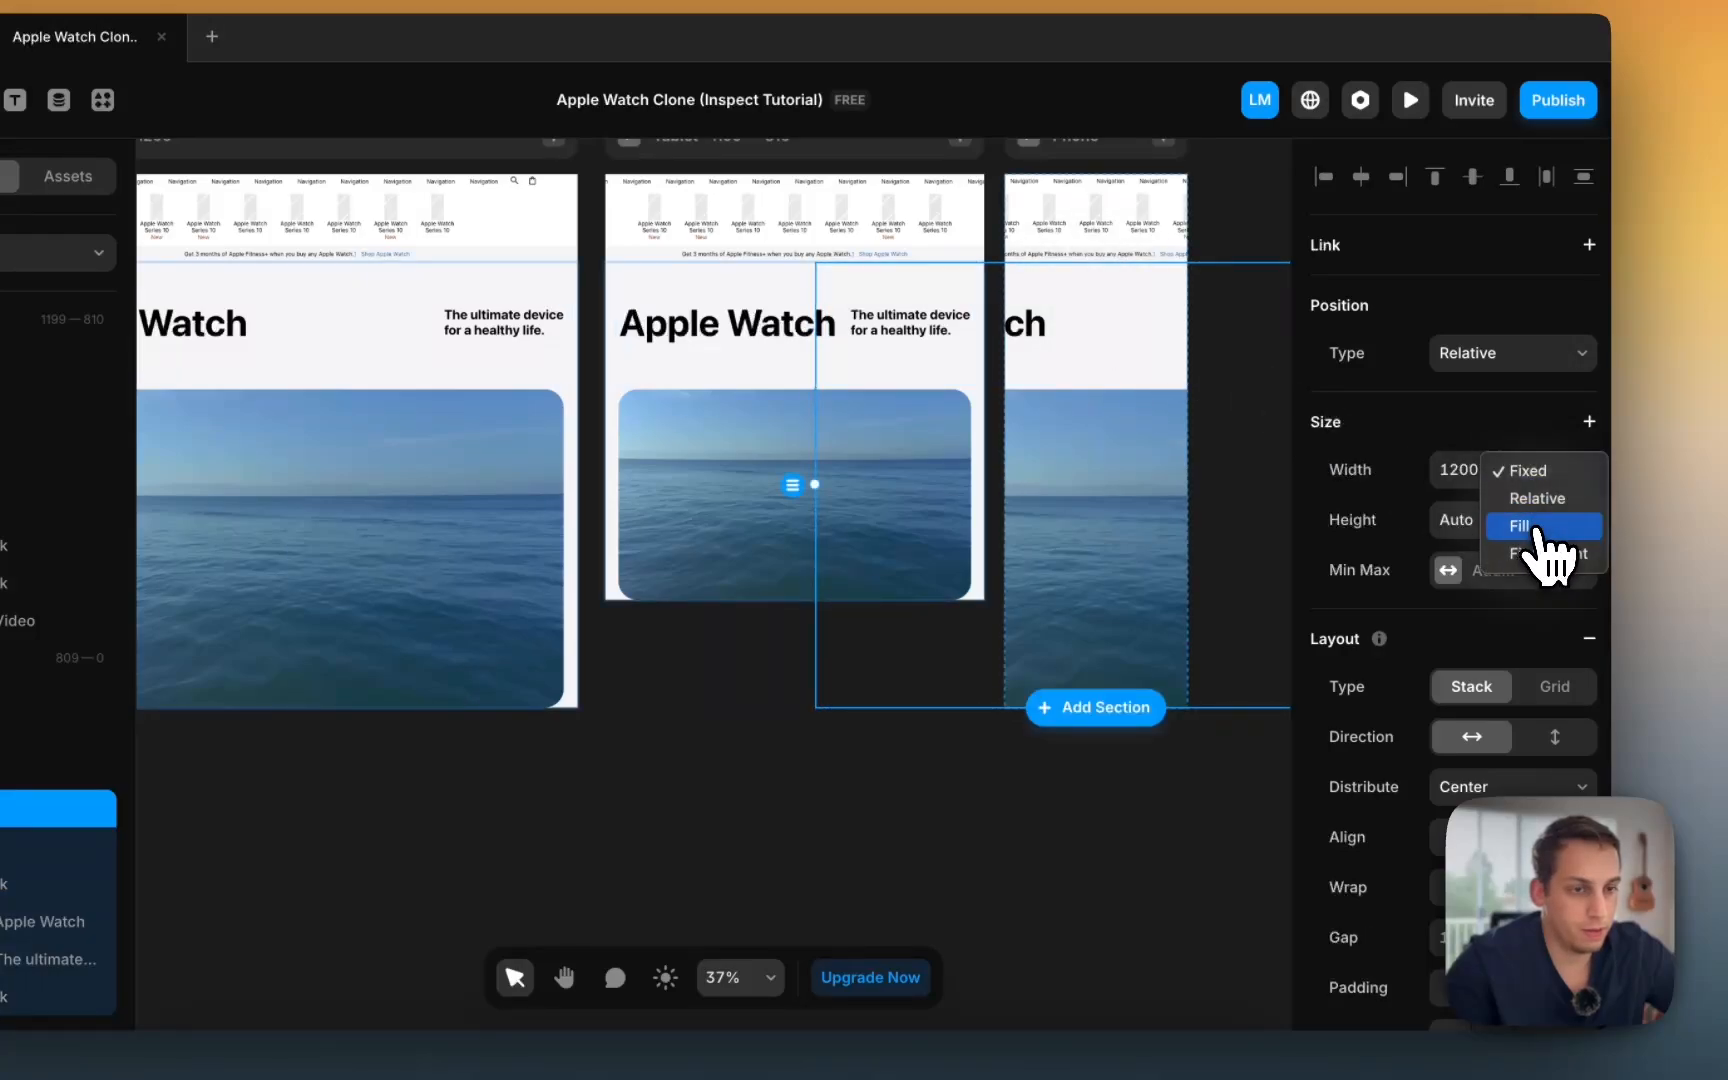
{"action": "left_click", "coordinate": [1545, 526]}
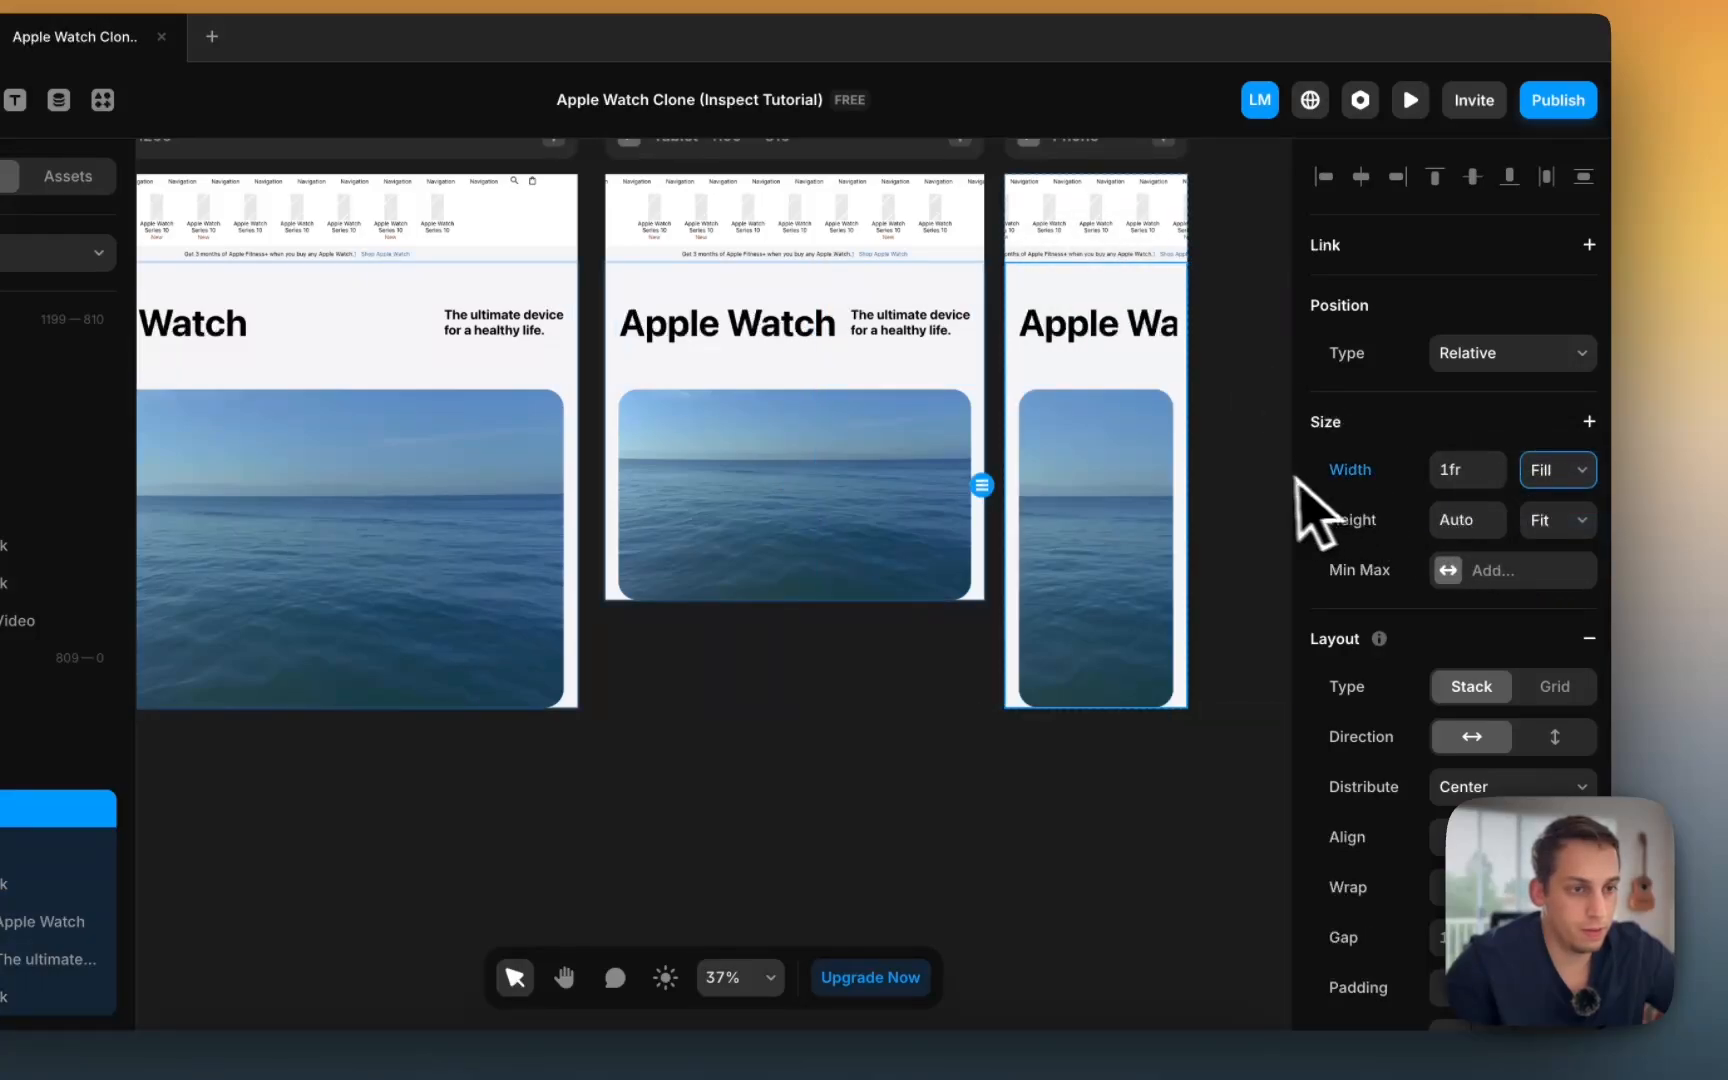
Step: Make the phone layout's hero text stack vertical and set its bottom padding to 0
{"action": "left_click", "coordinate": [1134, 363]}
{"action": "left_click", "coordinate": [1553, 737]}
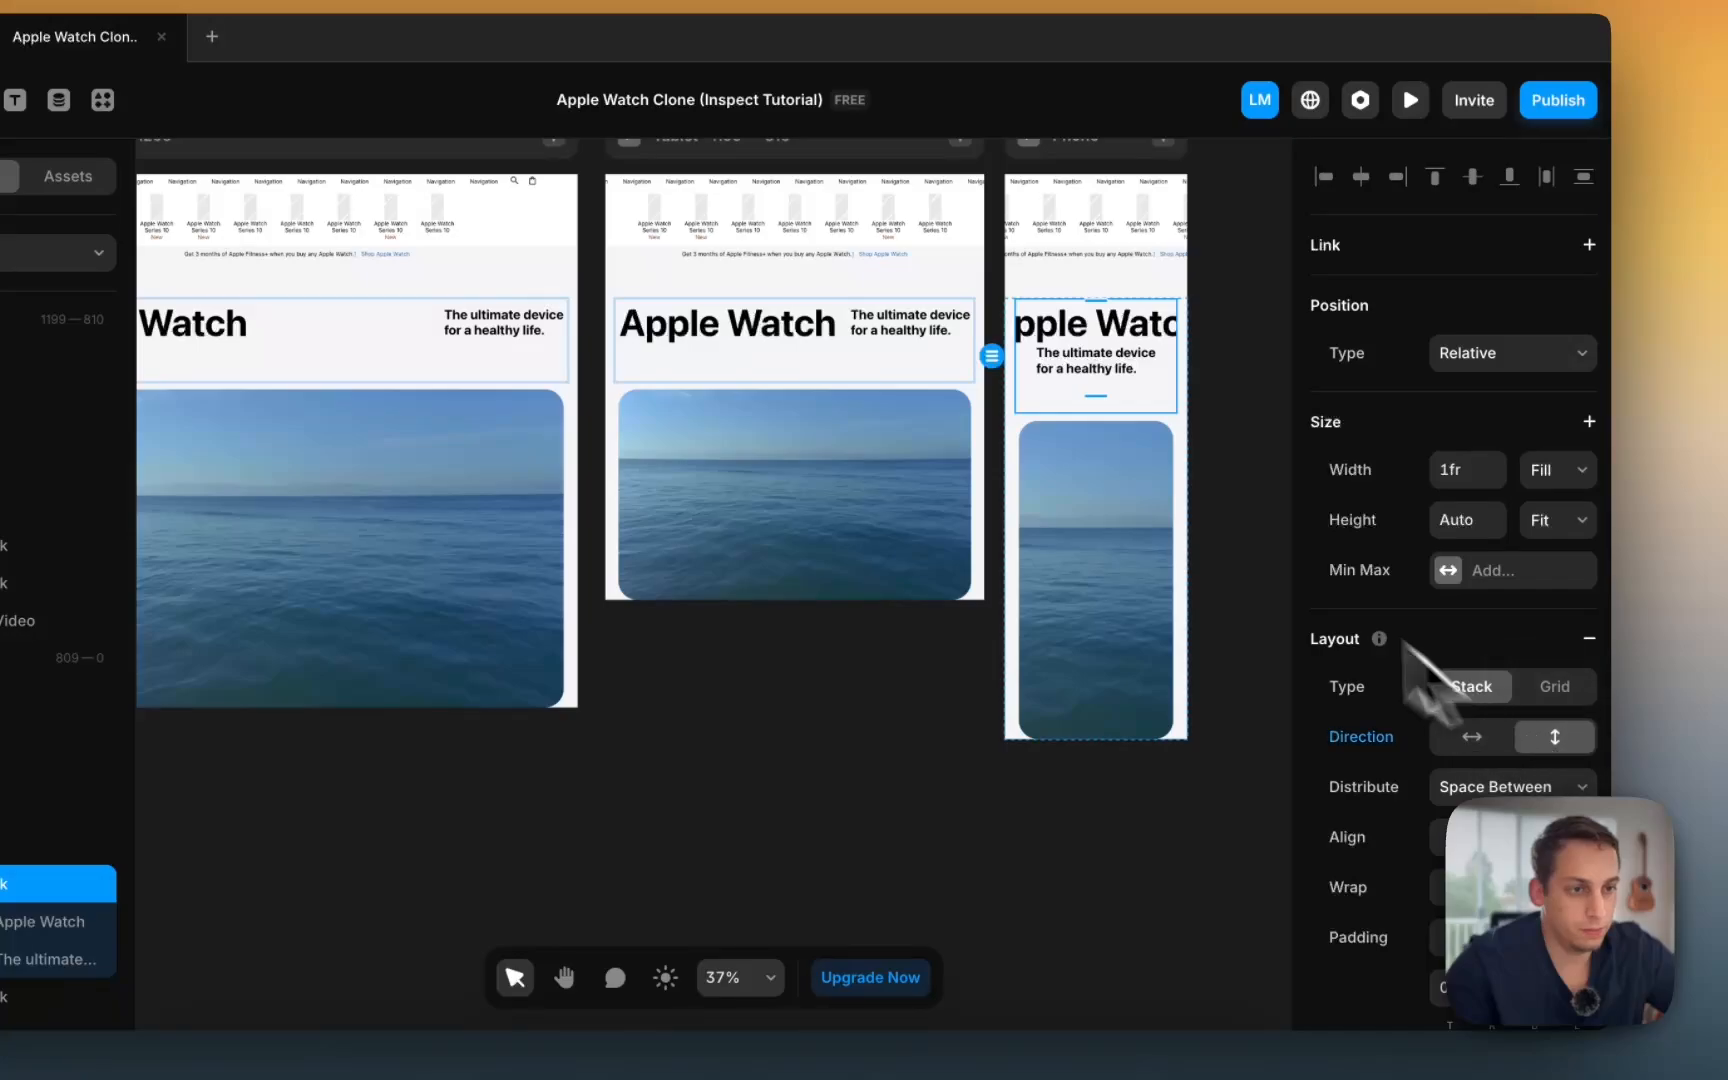
{"action": "scroll", "coordinate": [1428, 762], "scroll_direction": "down", "scroll_amount": 1}
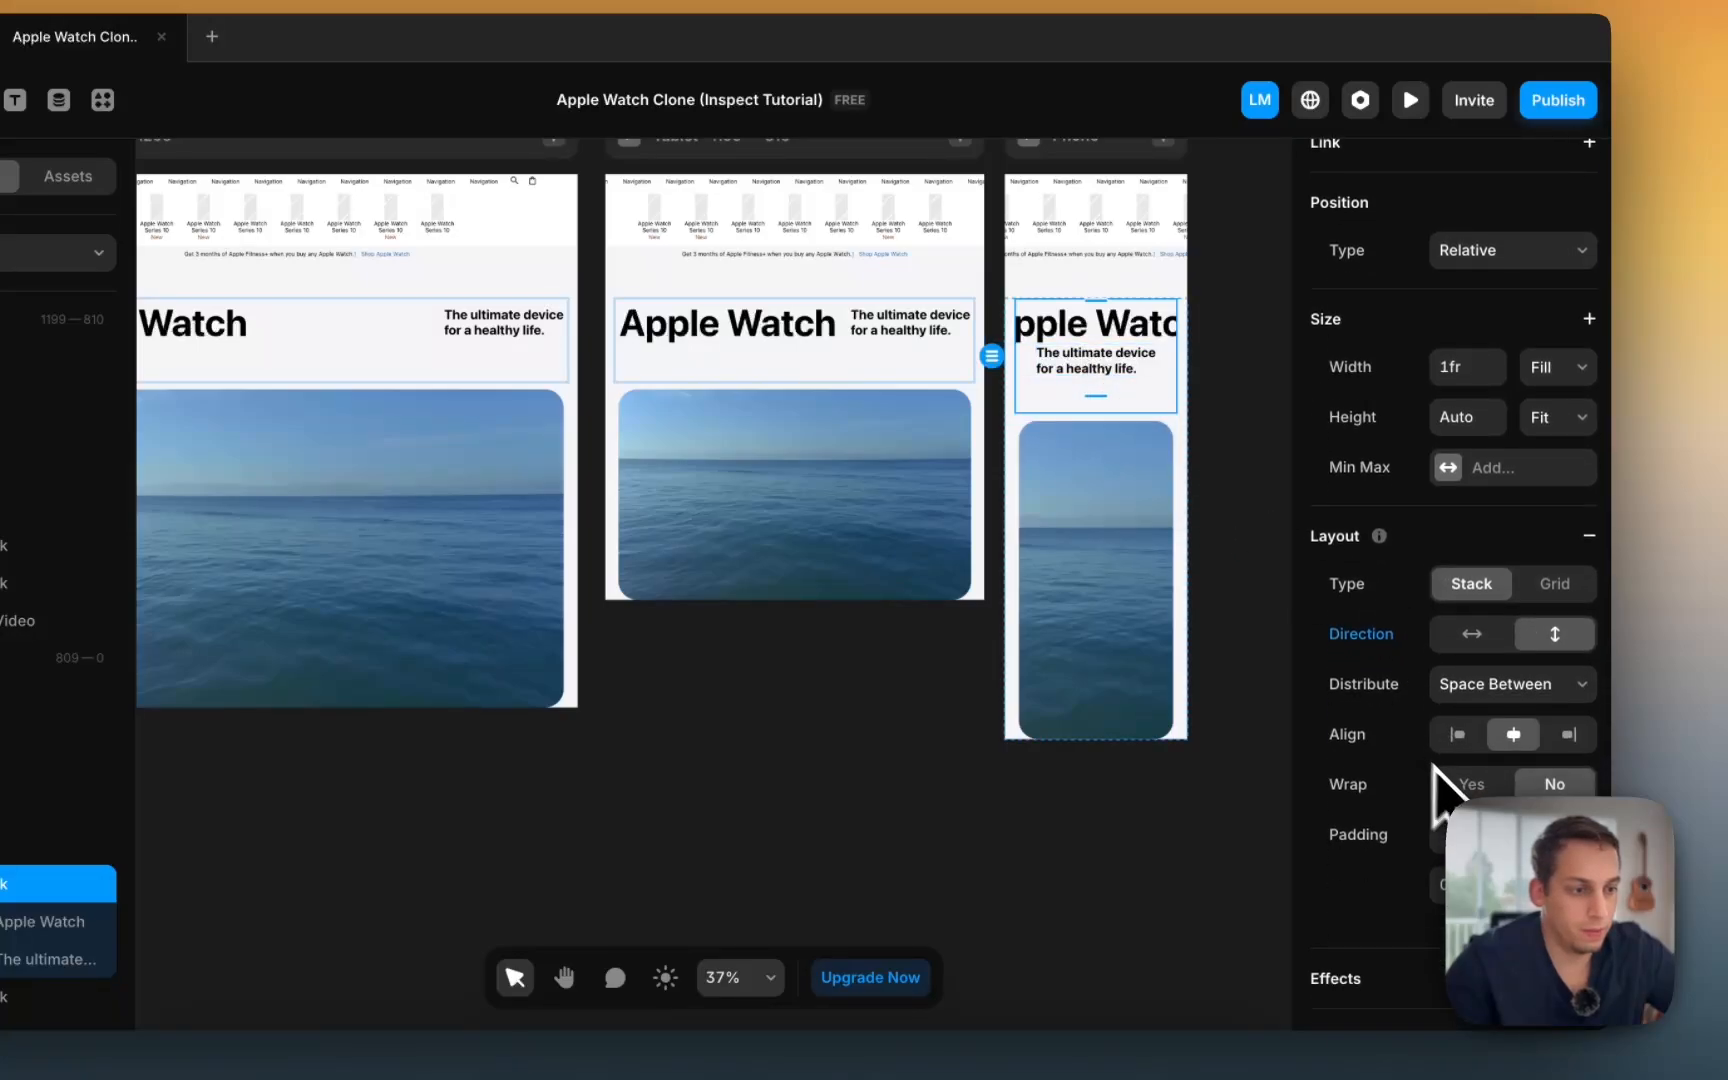
{"action": "left_click", "coordinate": [1534, 884]}
{"action": "type", "text": "0"}
{"action": "key", "text": "Return"}
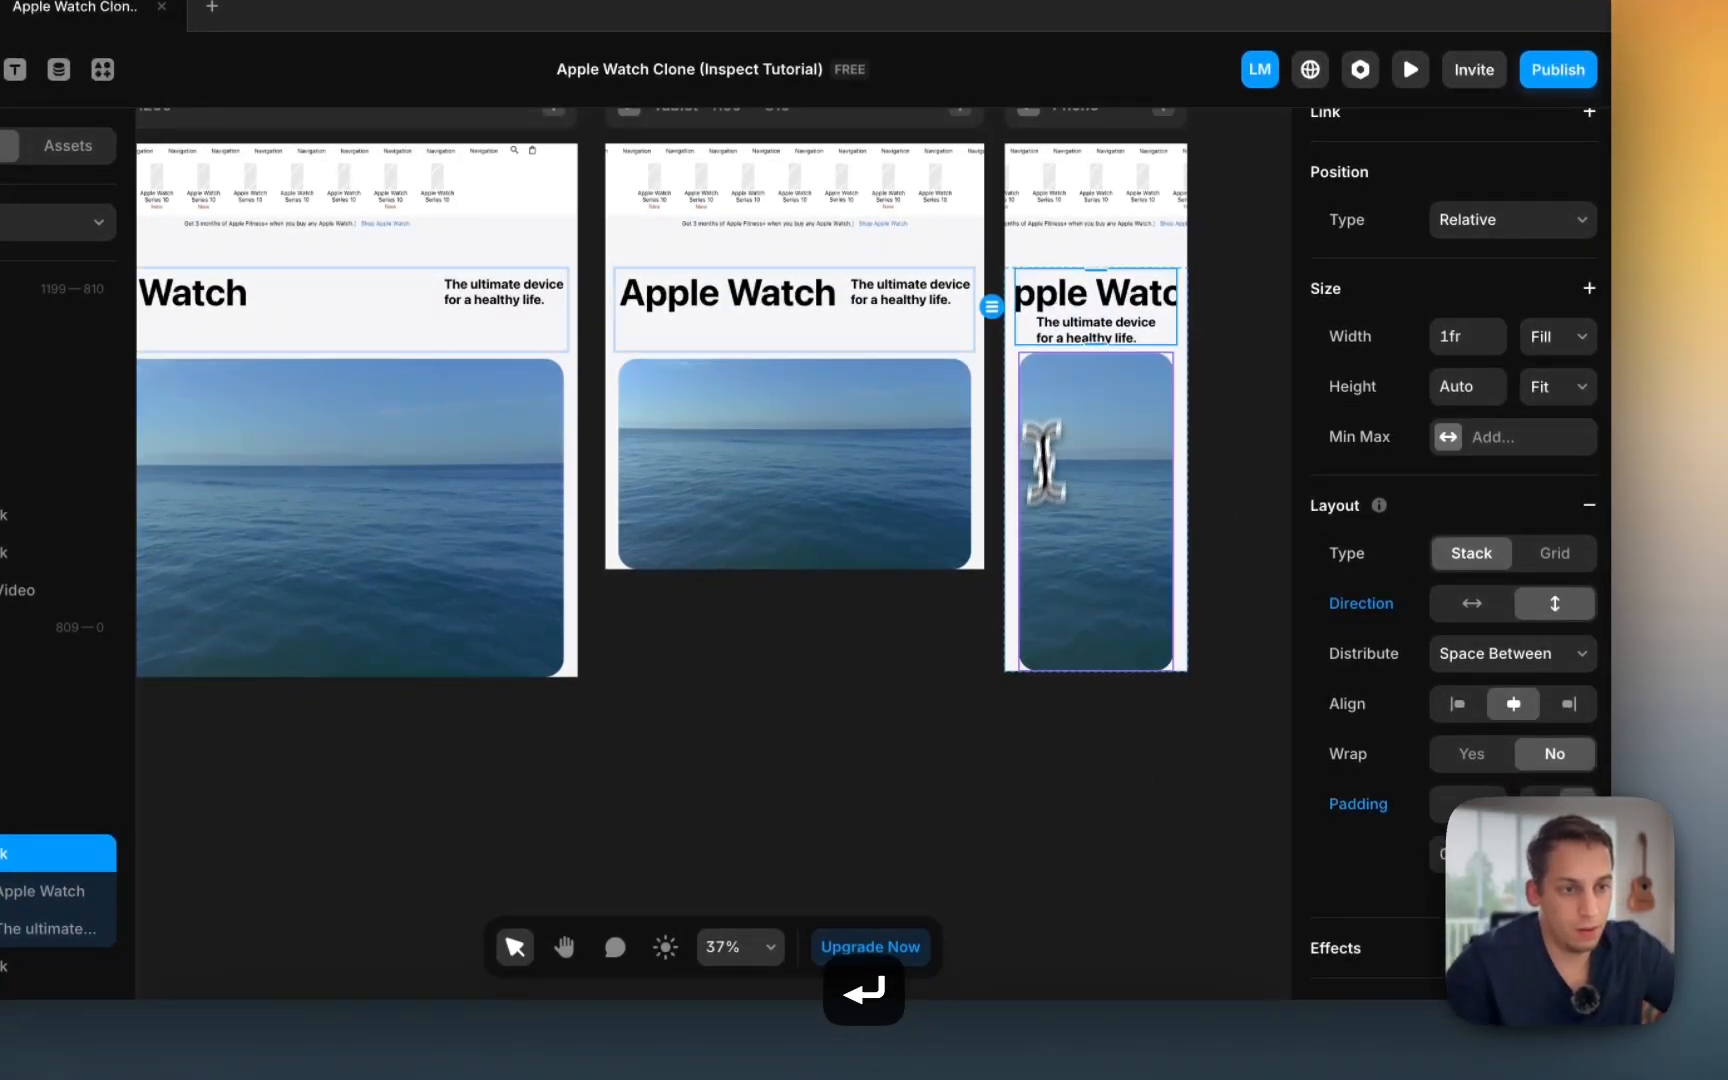
{"action": "left_click", "coordinate": [1245, 425]}
Step: Review the desktop layout and preview the page, checking the header, hero text and rounded video
{"action": "scroll", "coordinate": [1244, 422], "scroll_direction": "left", "scroll_amount": 5}
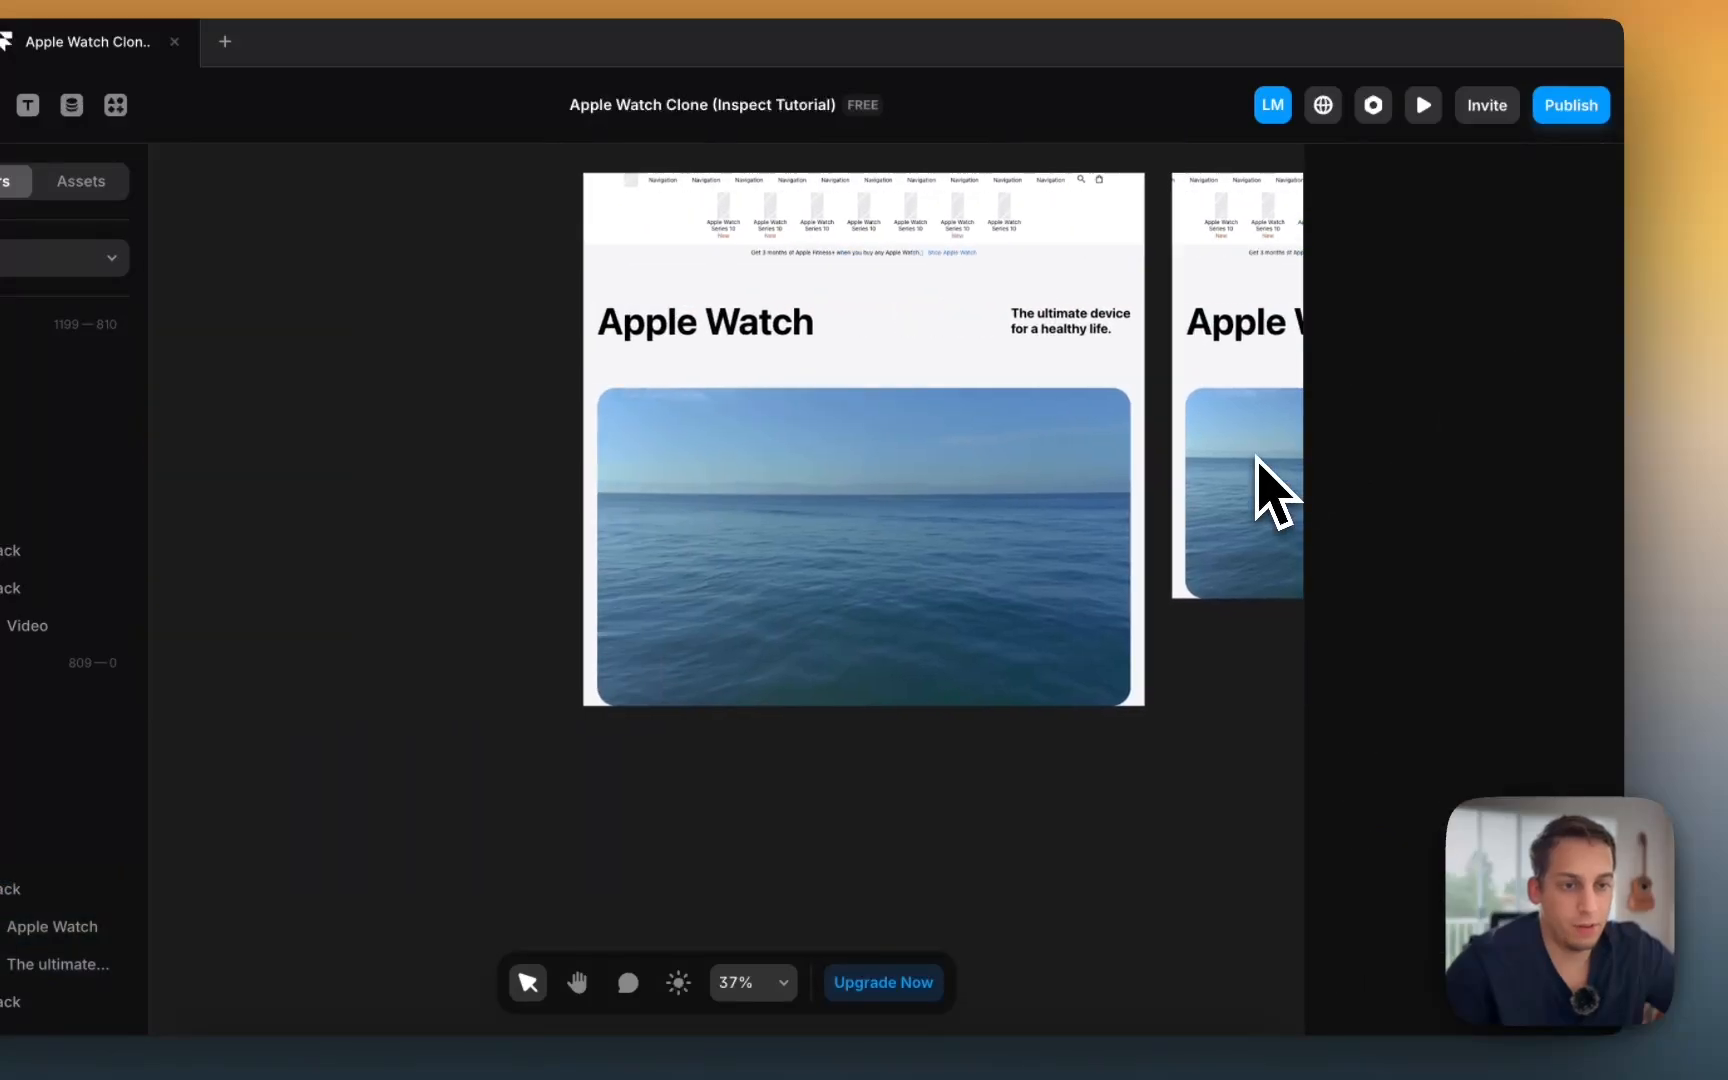
{"action": "scroll", "coordinate": [1255, 456], "scroll_direction": "left", "scroll_amount": 1}
{"action": "scroll", "coordinate": [1007, 397], "scroll_direction": "right", "scroll_amount": 2}
{"action": "scroll", "coordinate": [1007, 397], "scroll_direction": "down", "scroll_amount": 3}
{"action": "scroll", "coordinate": [742, 428], "scroll_direction": "up", "scroll_amount": 5}
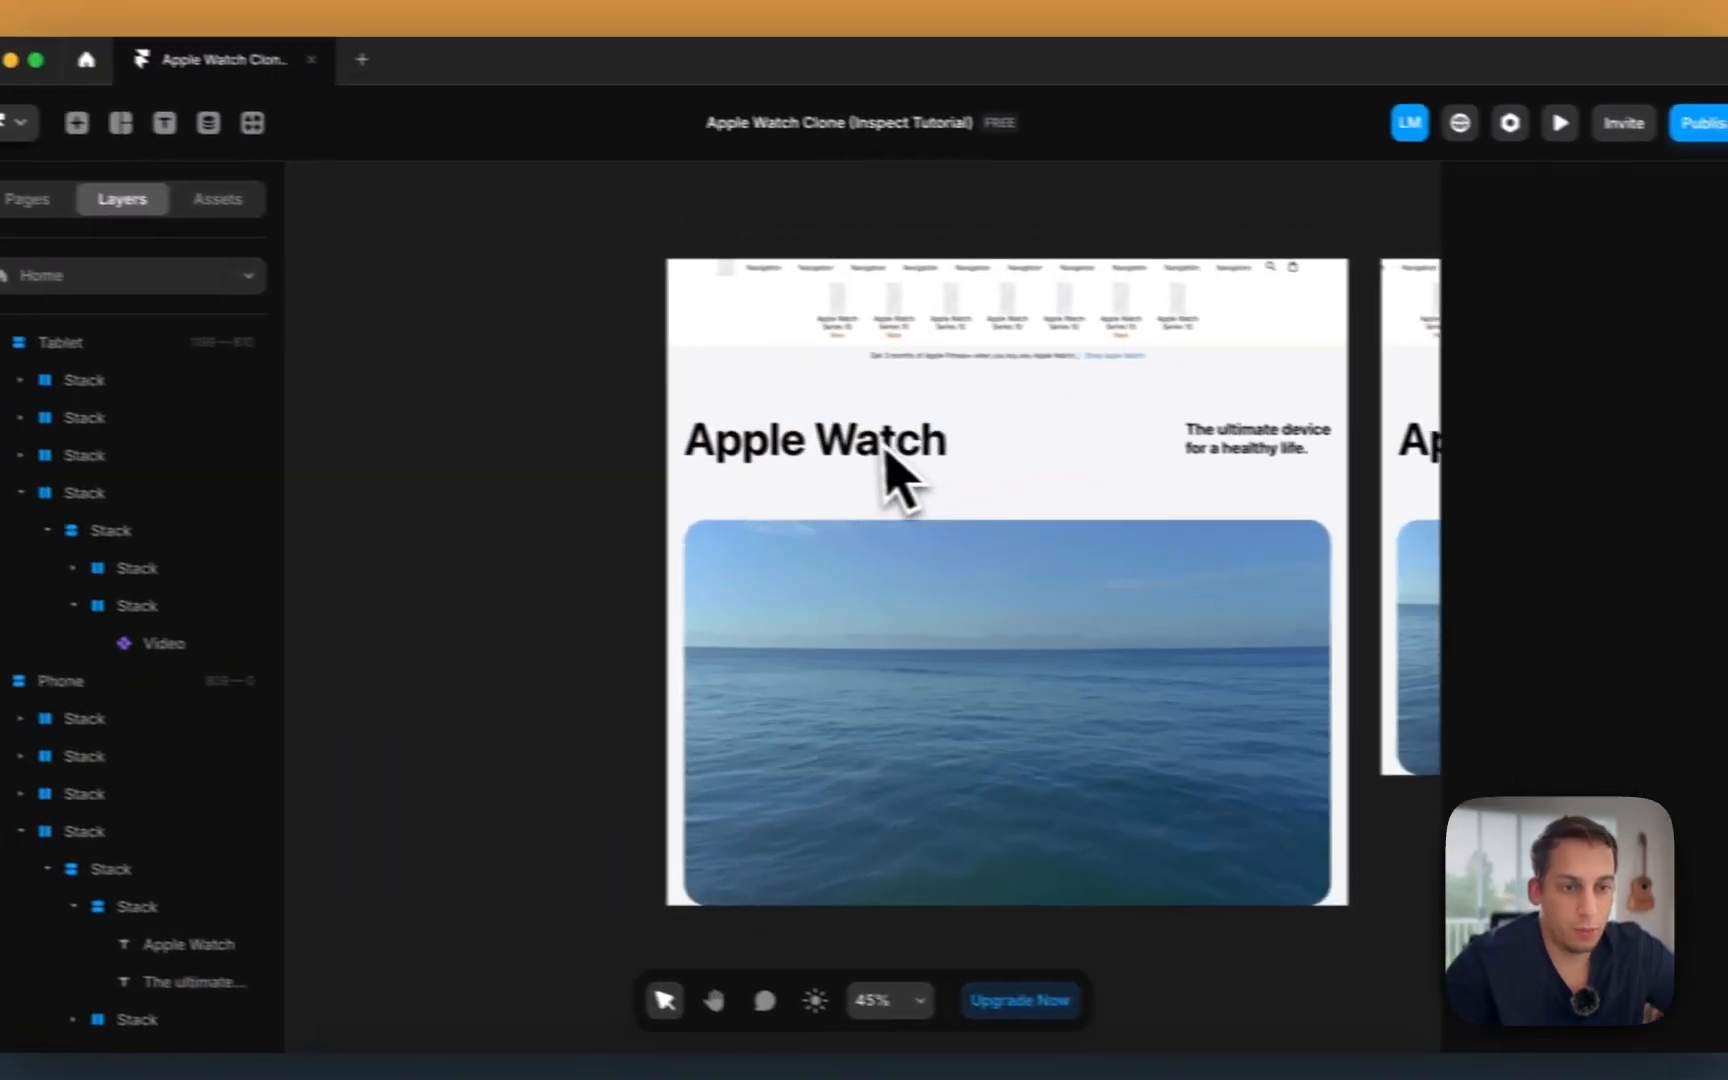
{"action": "left_click", "coordinate": [1107, 517]}
{"action": "scroll", "coordinate": [1000, 515], "scroll_direction": "up", "scroll_amount": 1}
{"action": "left_click", "coordinate": [934, 553]}
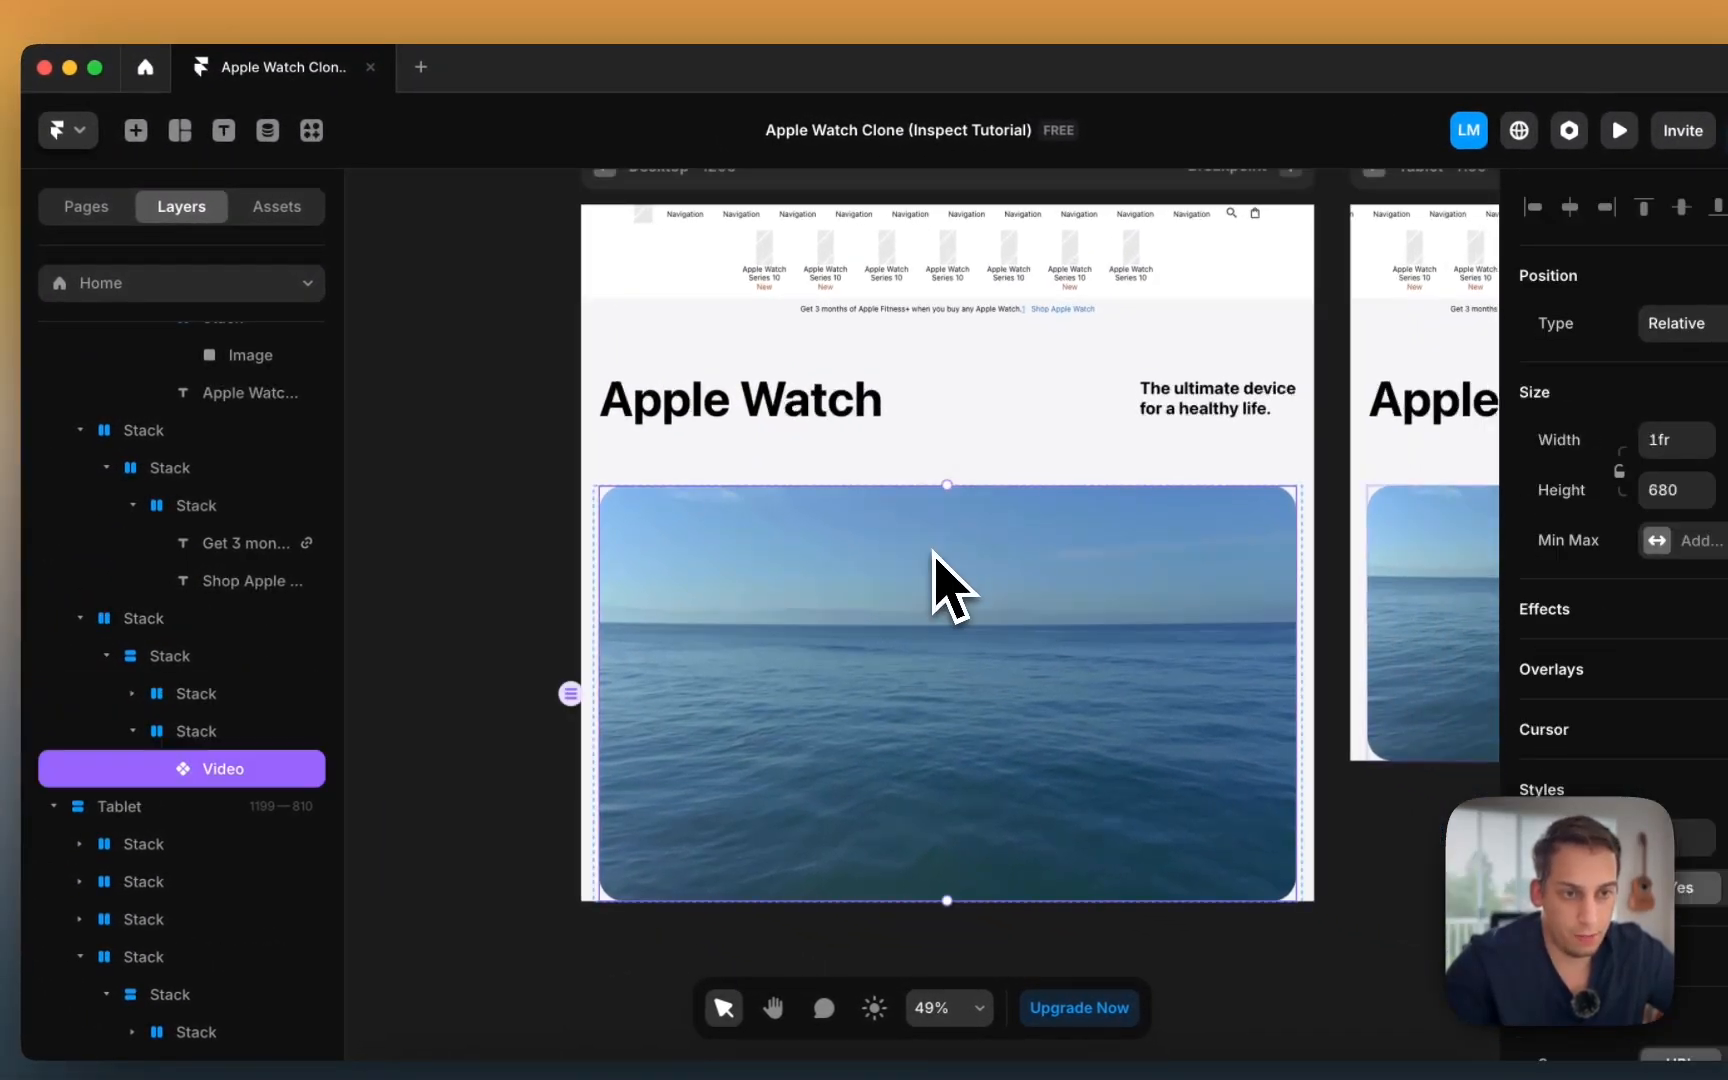
{"action": "scroll", "coordinate": [915, 530], "scroll_direction": "down", "scroll_amount": 2}
{"action": "left_click", "coordinate": [673, 233]}
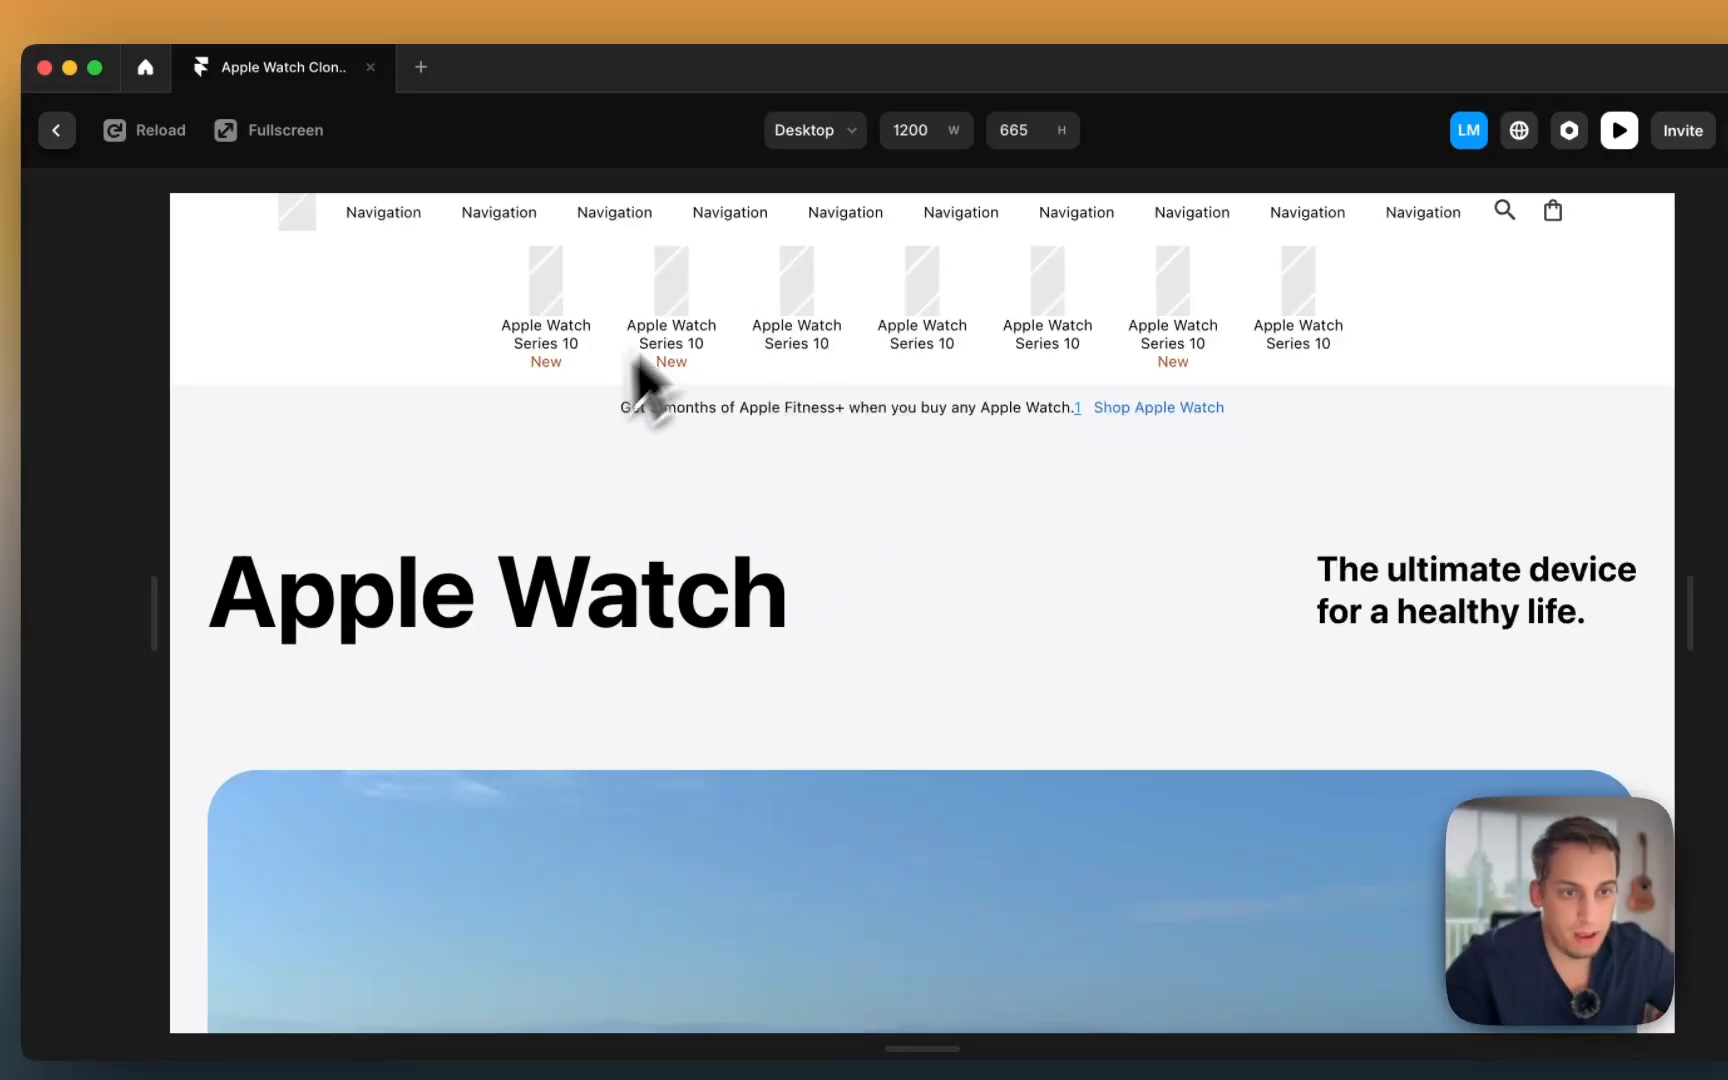
{"action": "scroll", "coordinate": [740, 503], "scroll_direction": "down", "scroll_amount": 2}
{"action": "scroll", "coordinate": [723, 503], "scroll_direction": "up", "scroll_amount": 2}
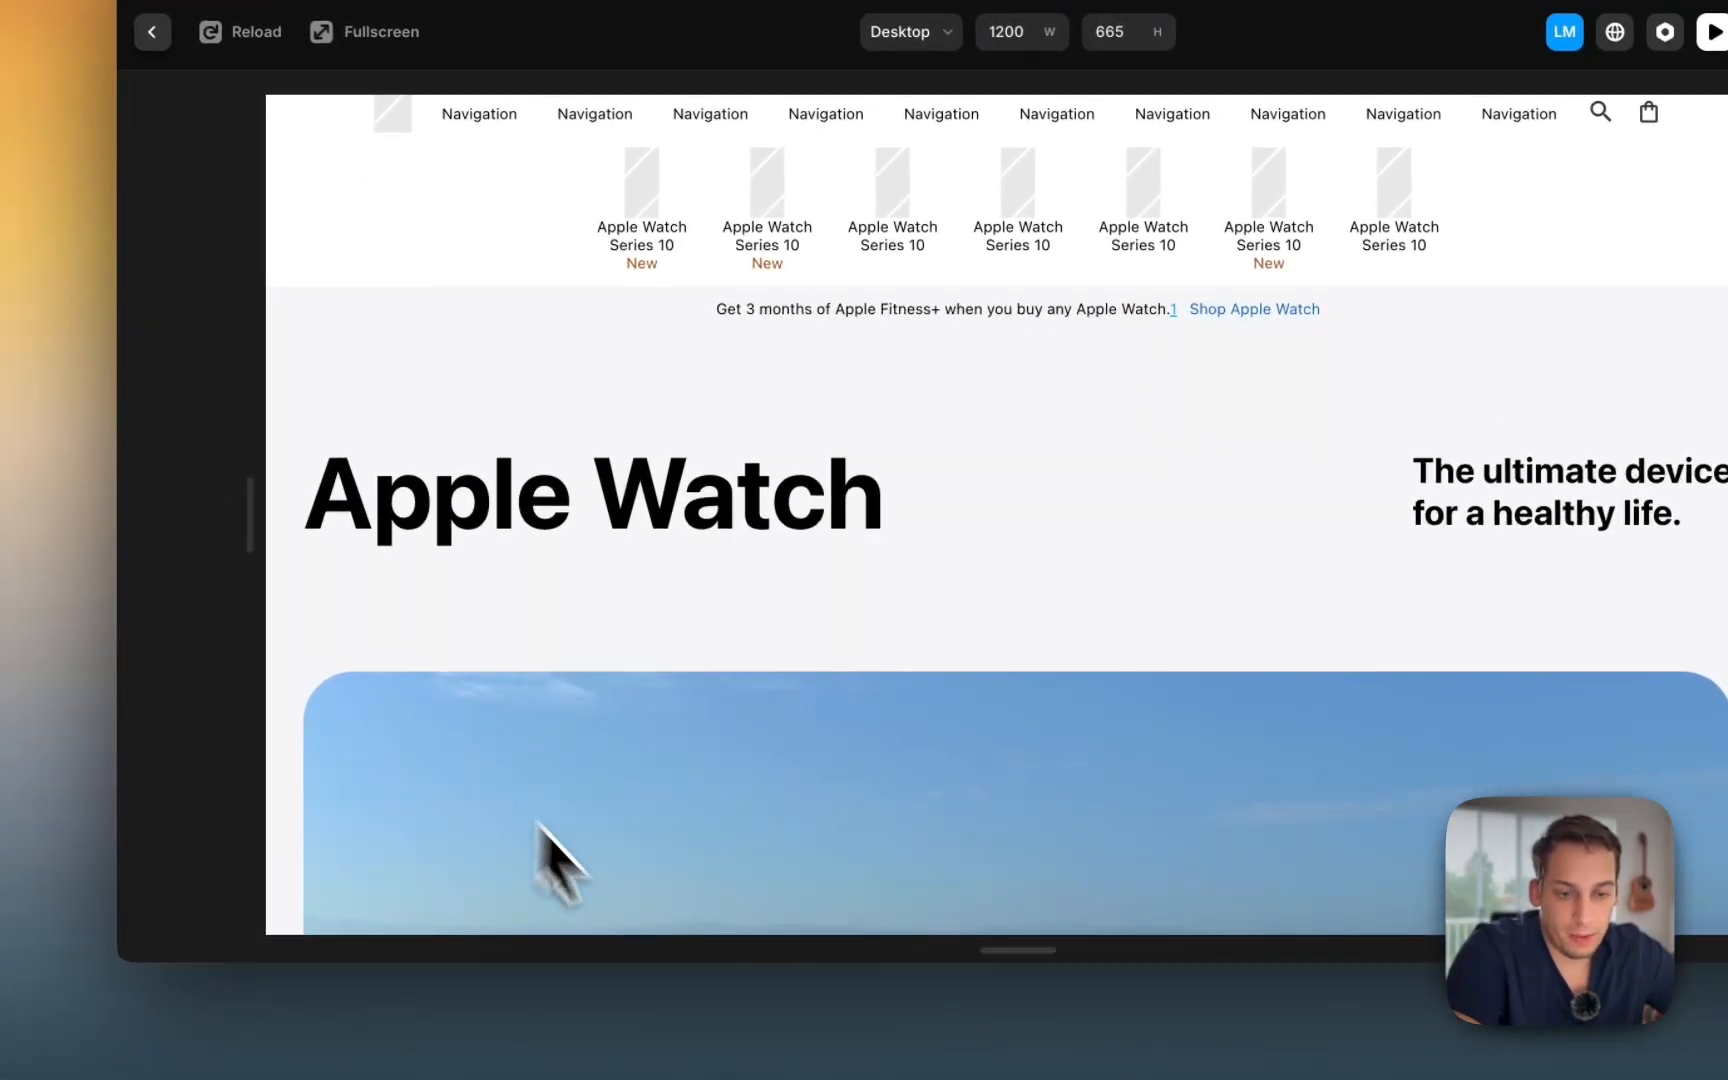
Step: Switch to Chrome to compare the original page's header and hero text, and return to the Framer preview
{"action": "left_click", "coordinate": [630, 1000]}
{"action": "scroll", "coordinate": [879, 559], "scroll_direction": "up", "scroll_amount": 5}
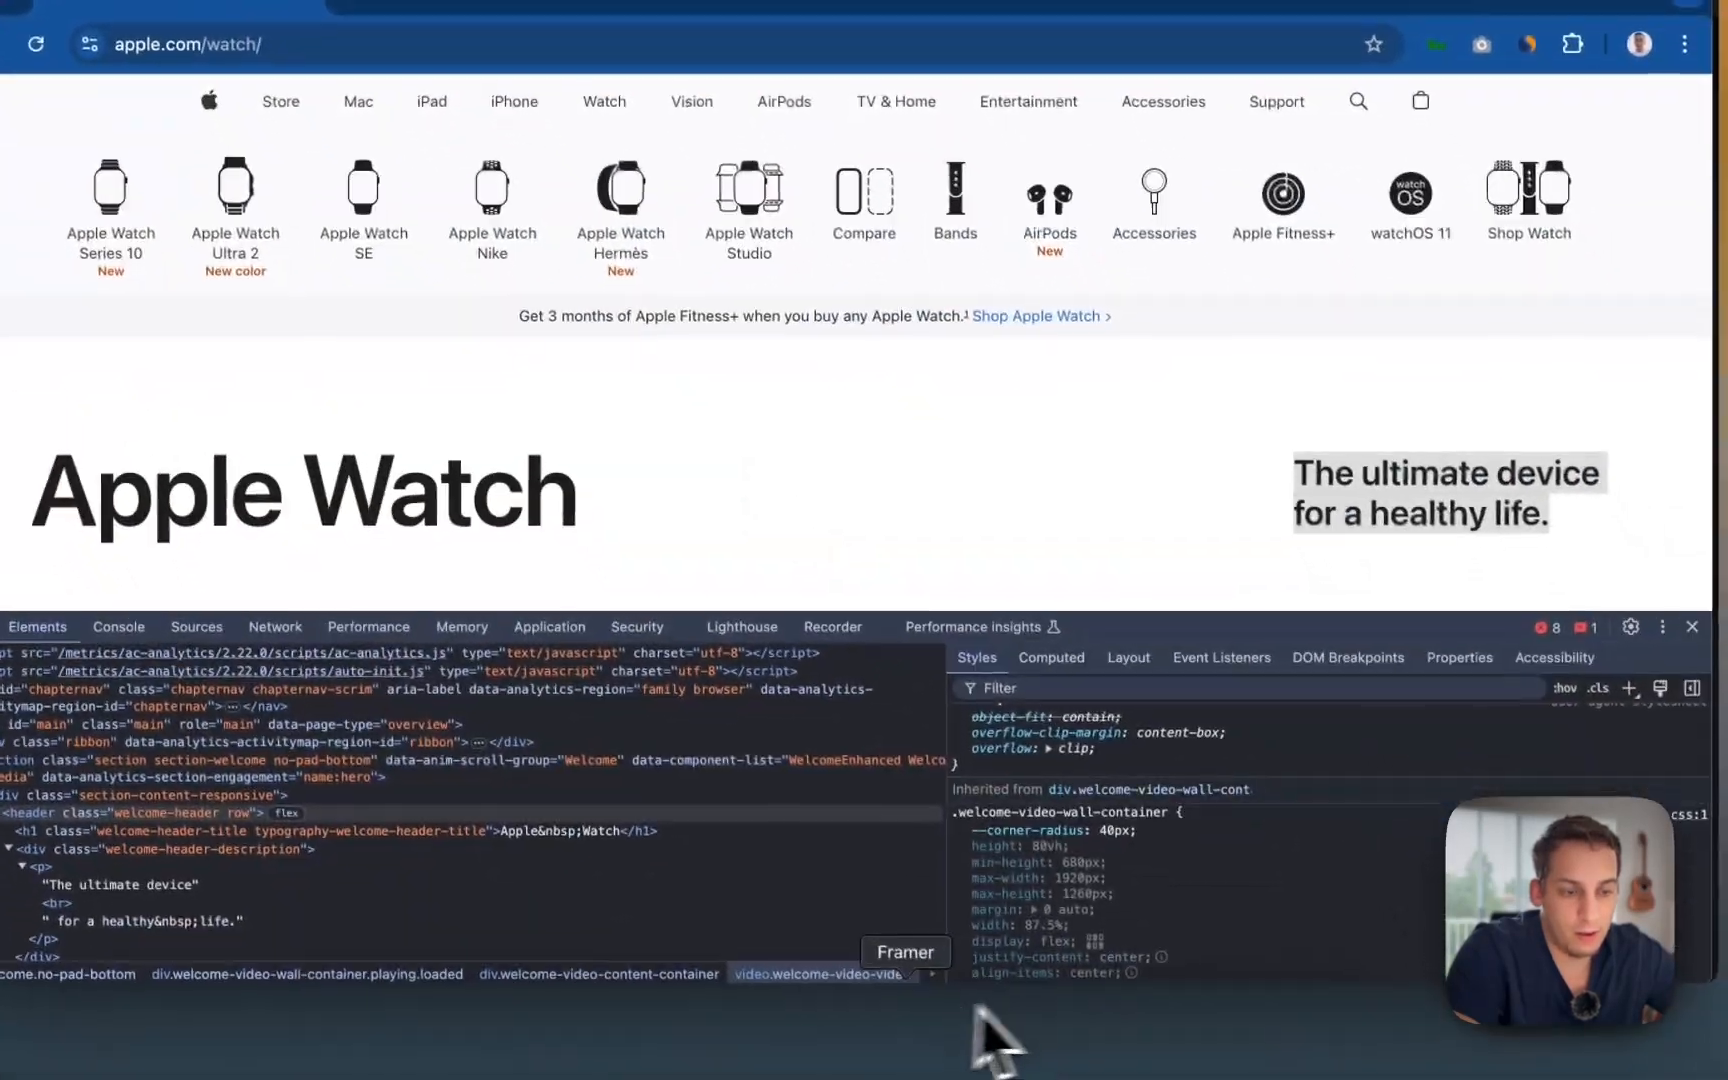
{"action": "left_click", "coordinate": [899, 1048]}
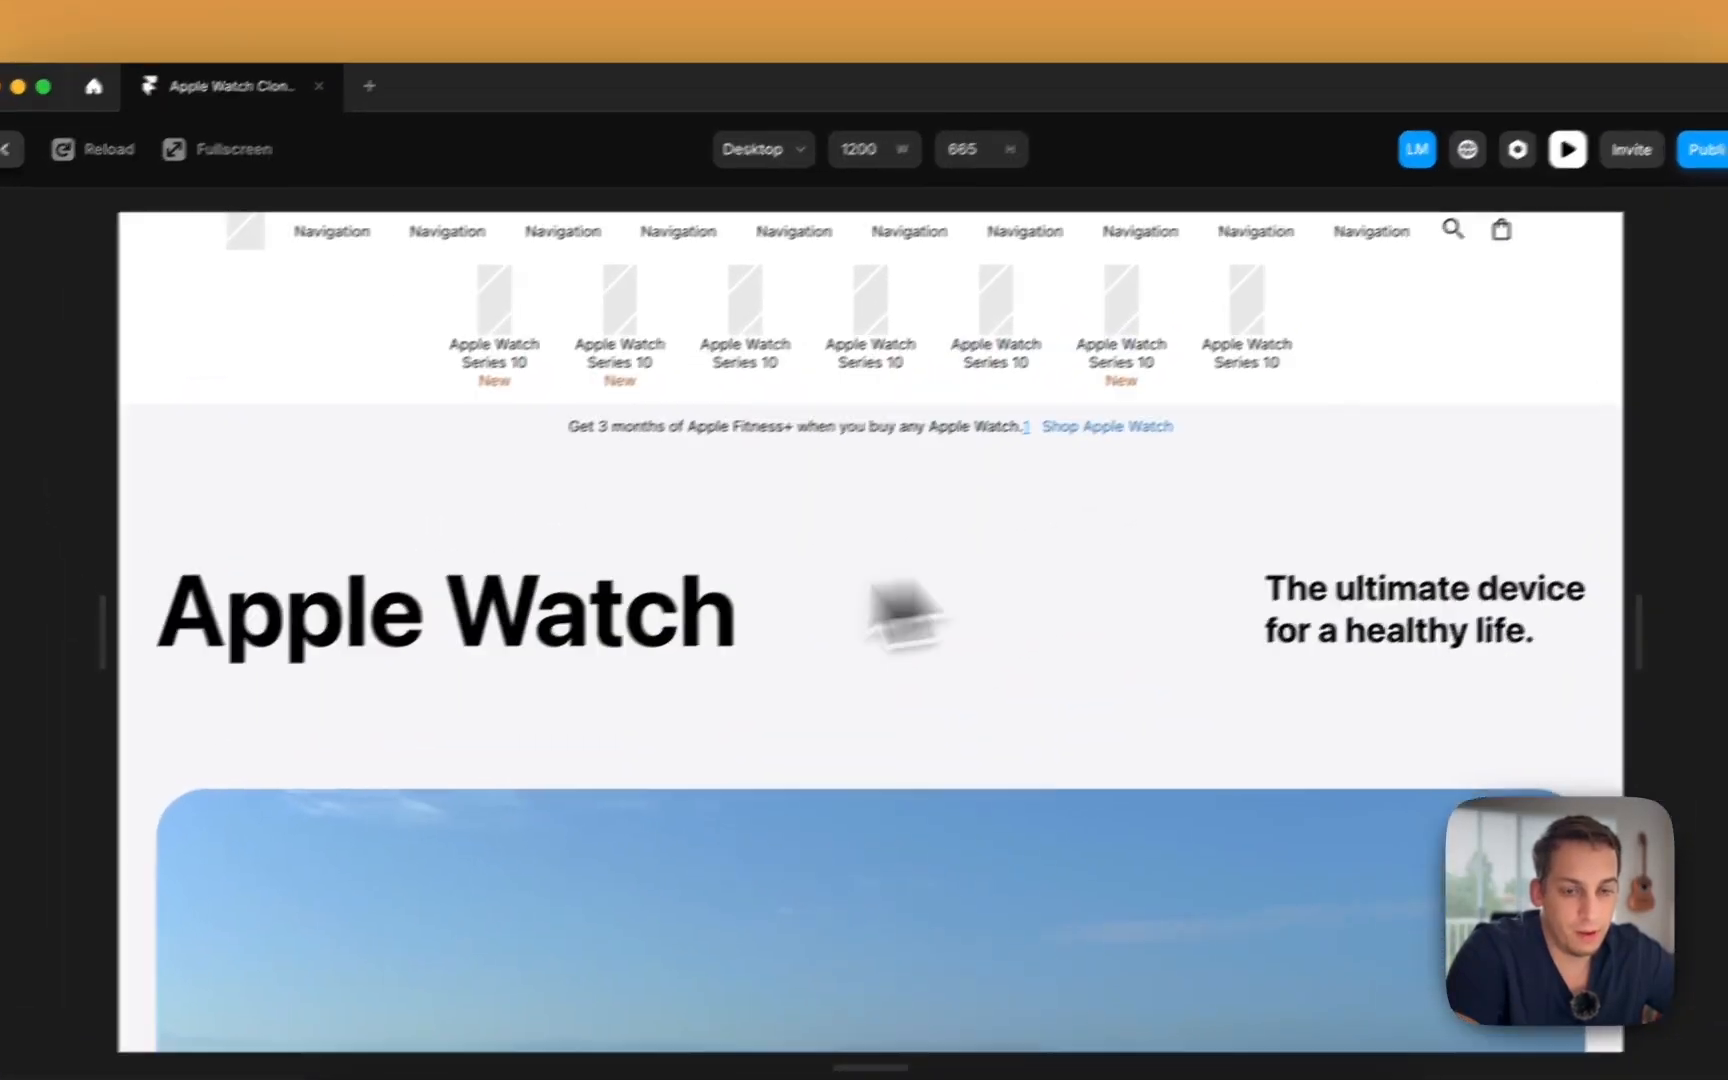